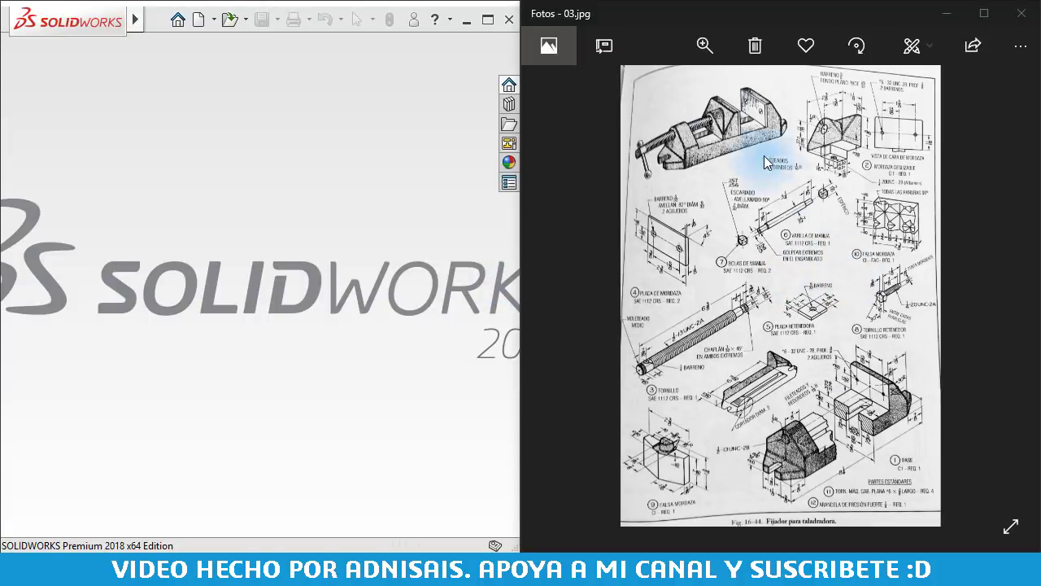
Zoom the Fig. 16-44 drill-press vise drawing in on the base (part 1) detail
double_click(662, 122)
double_click(789, 142)
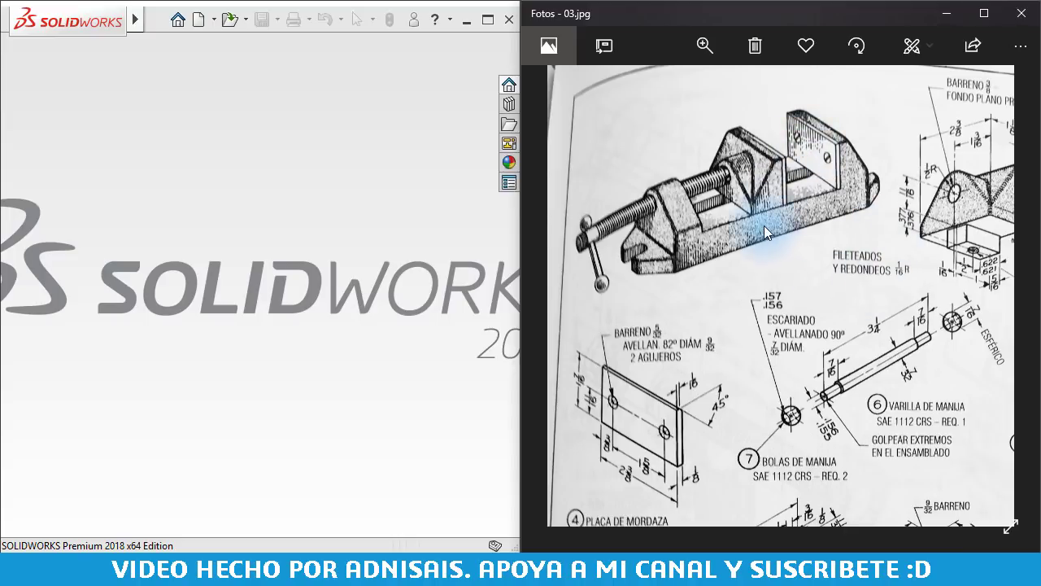
double_click(911, 281)
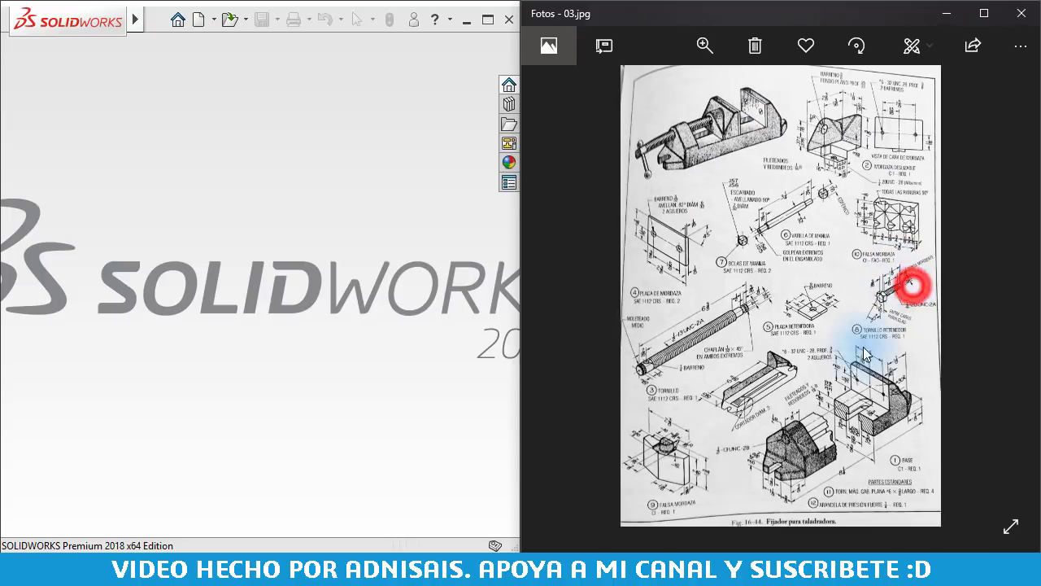
double_click(835, 470)
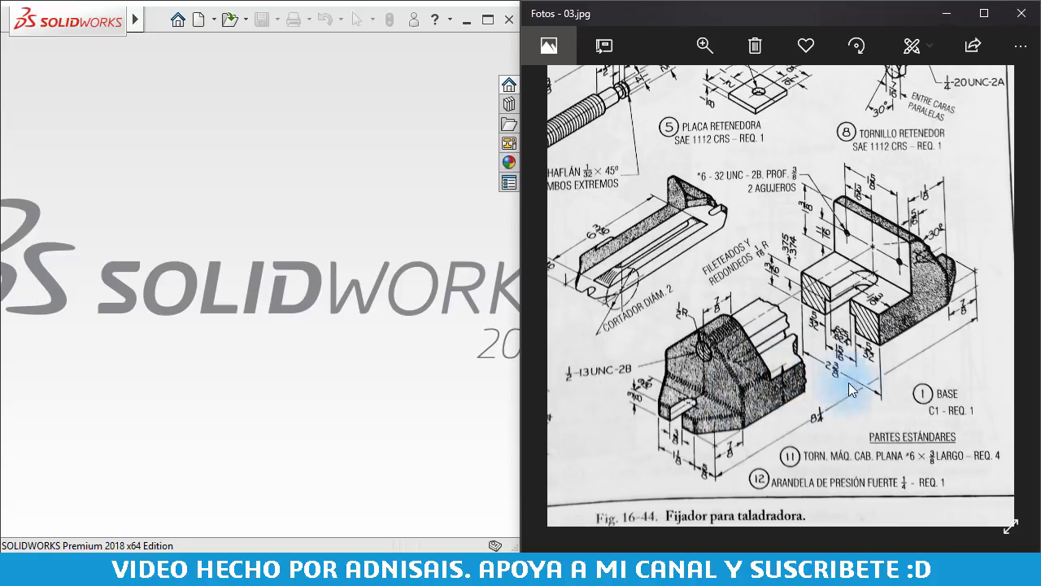
left_click(272, 259)
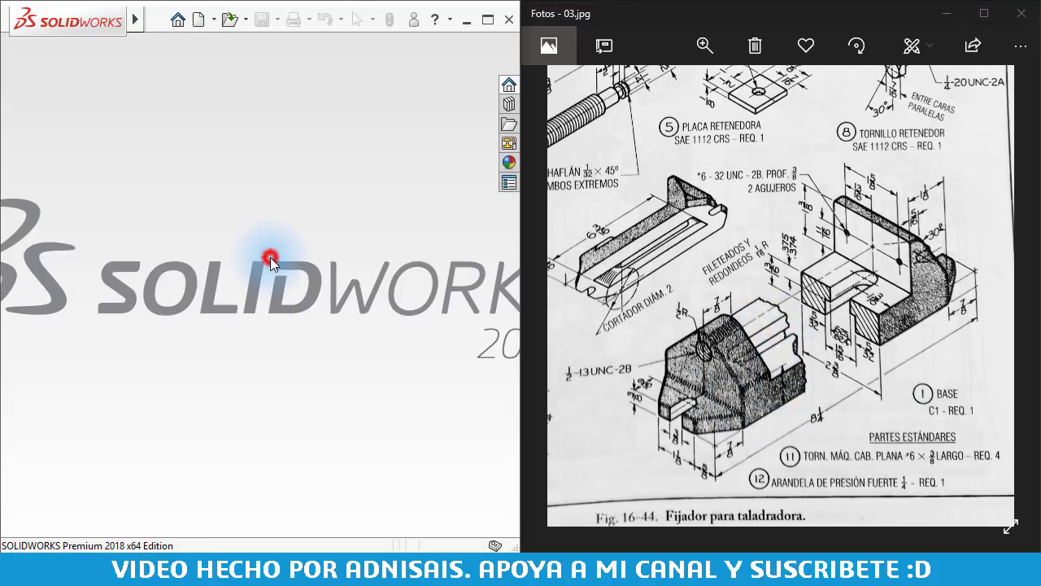
Create a new part, Pieza1, from the Pulgadas inch template in the Advanced templates
left_click(198, 19)
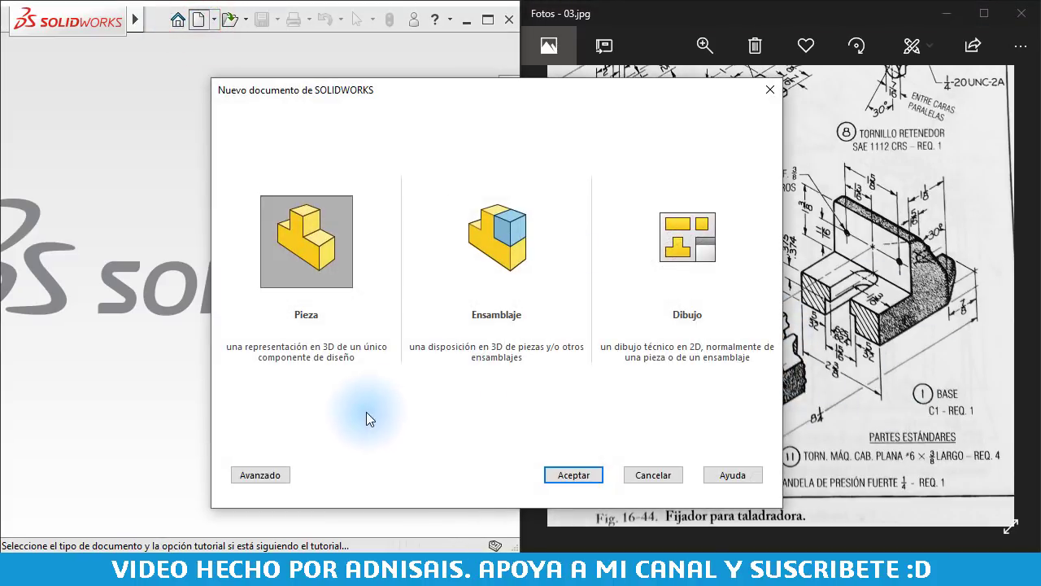
left_click(279, 474)
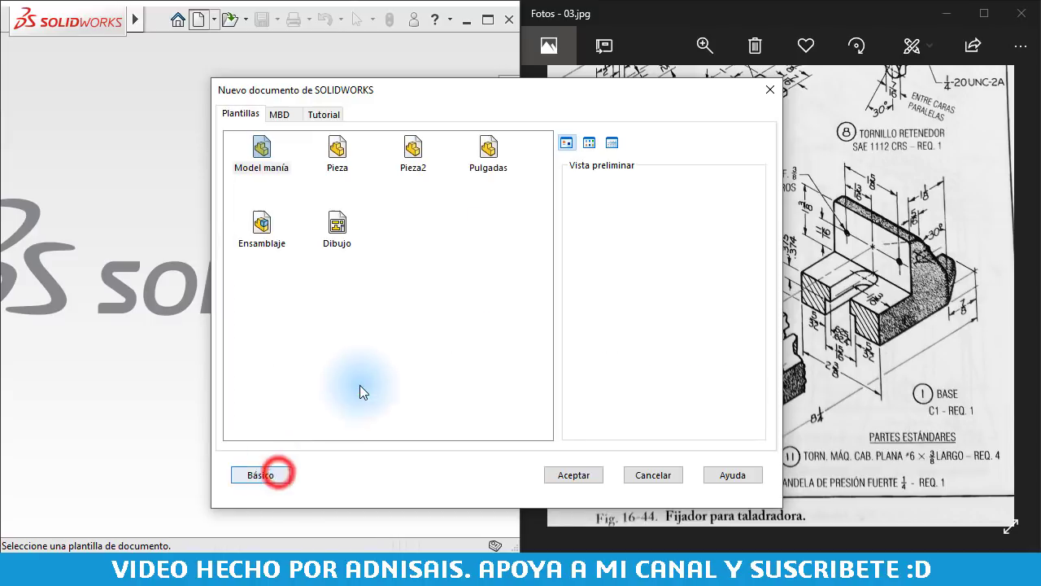
left_click(482, 152)
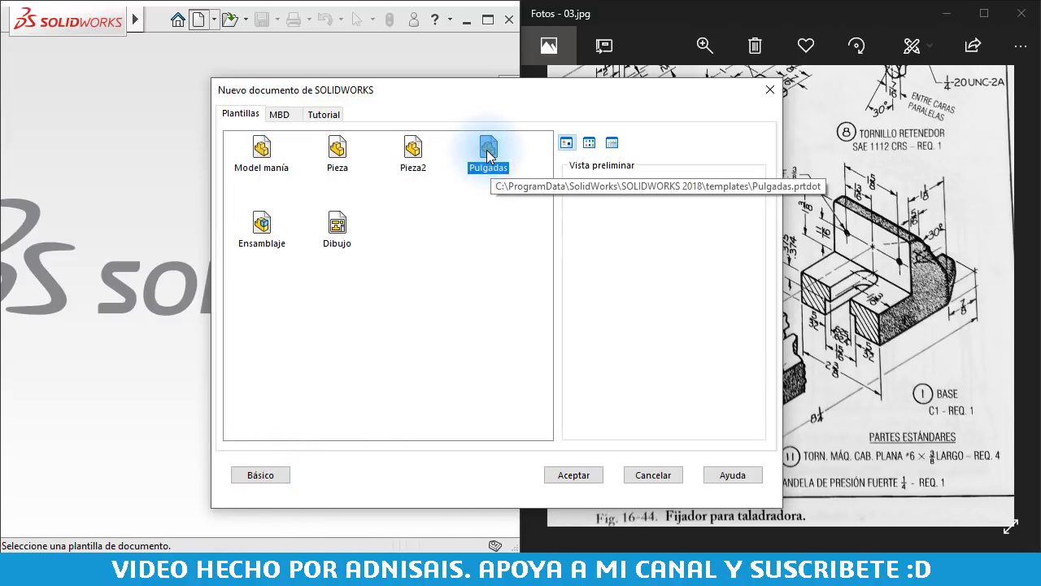
double_click(488, 155)
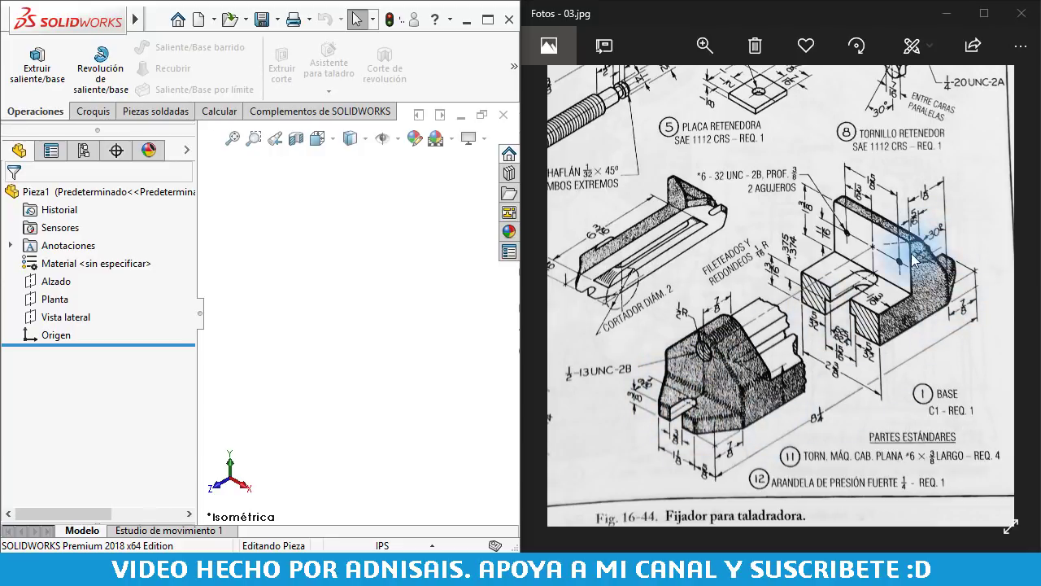
Start a sketch on Planta and draw horizontal and vertical centerlines from the origin
left_click(45, 300)
left_click(51, 279)
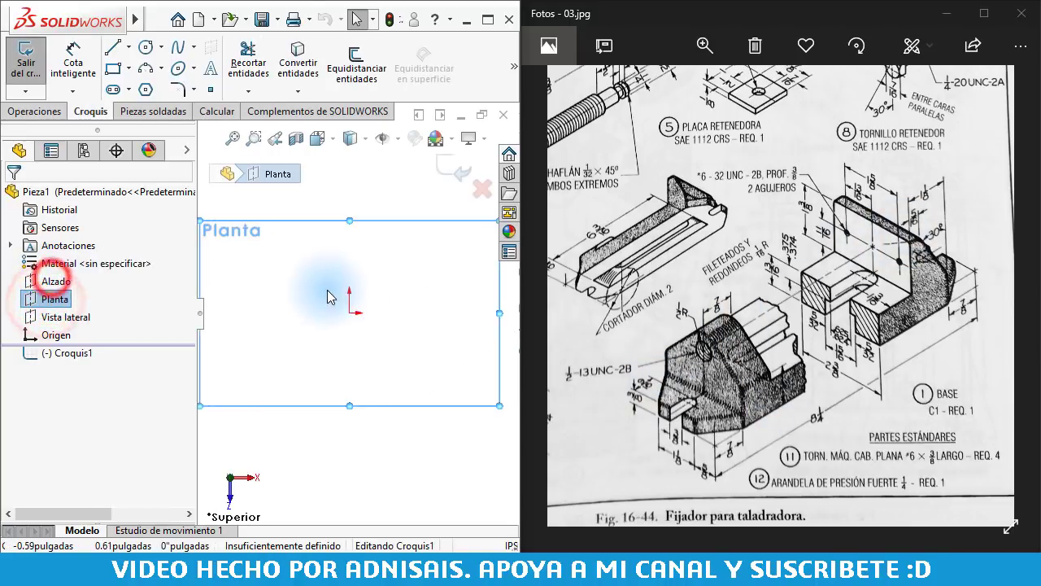
left_click(128, 46)
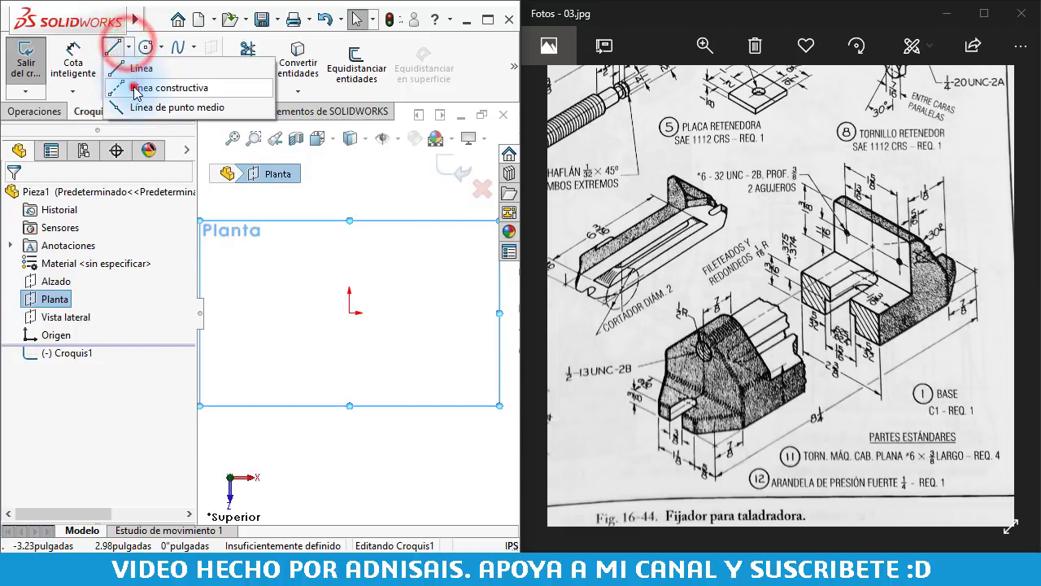
left_click(136, 88)
left_click(350, 312)
left_click(268, 313)
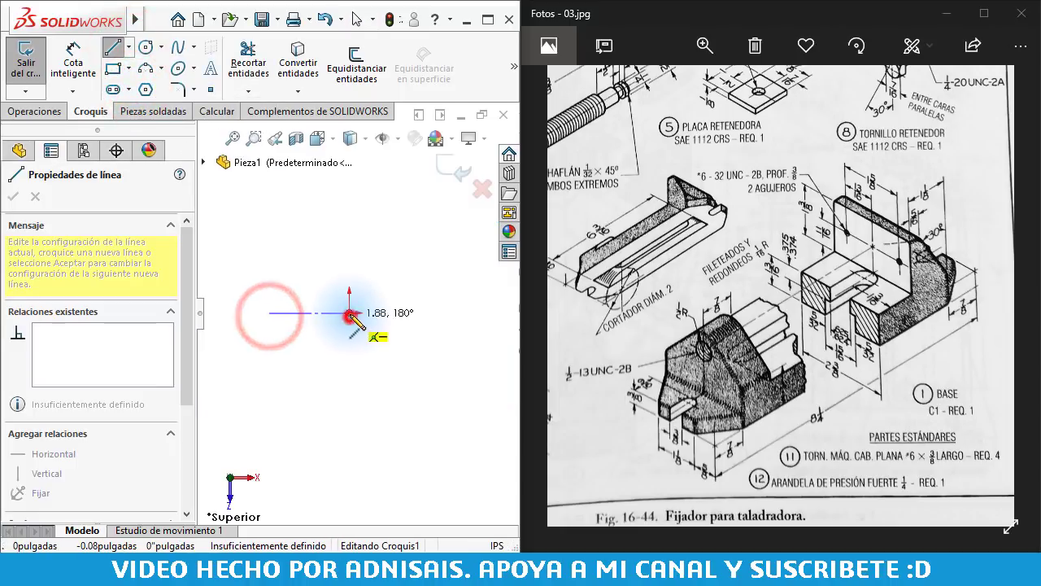
left_click(350, 313)
double_click(349, 185)
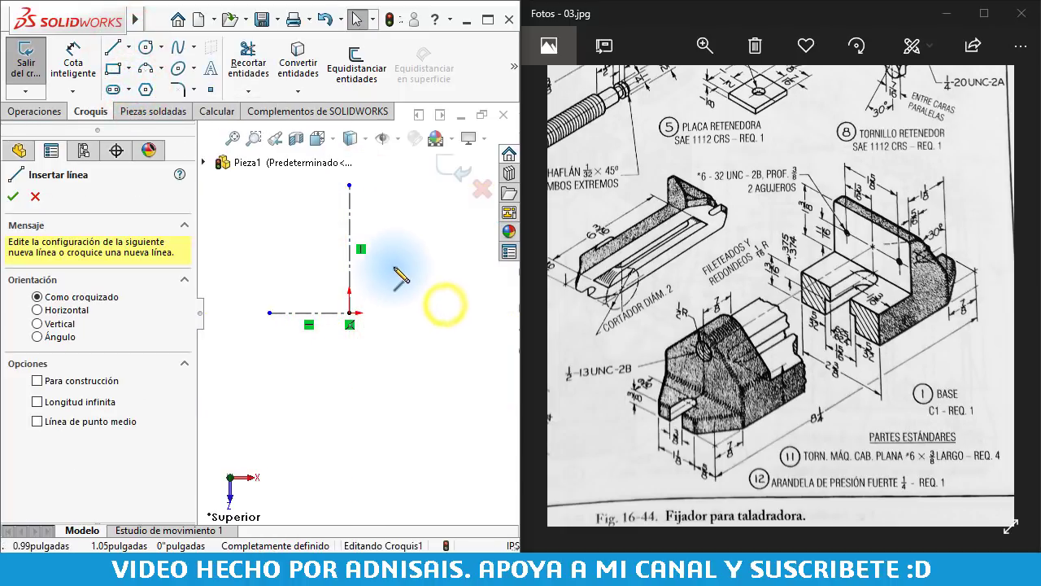
Draw the half outline: vertical left side, angled edge, and tangent arc at the inner corner
scroll(362, 297, "down", 2)
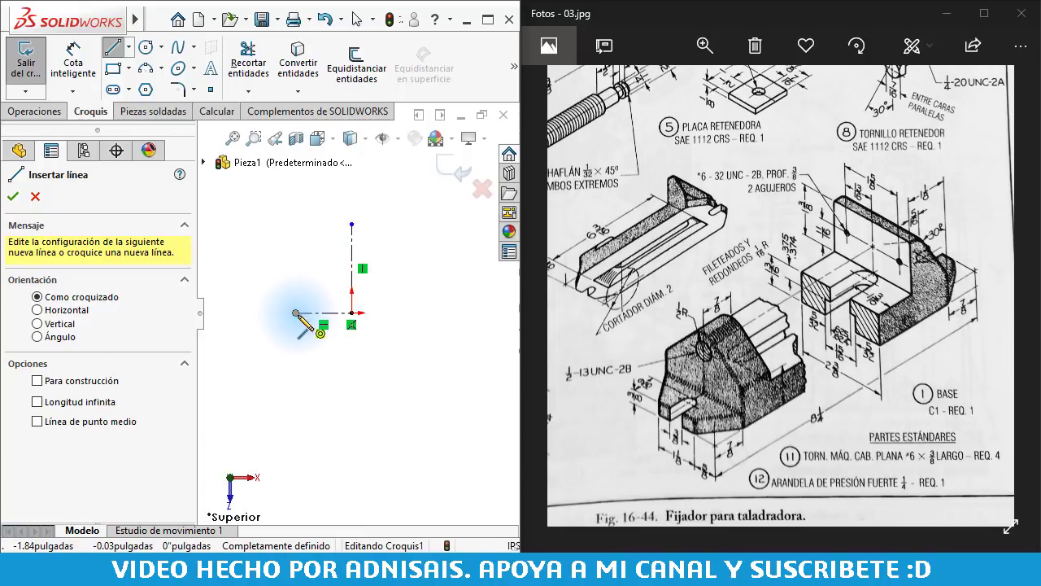
left_click(295, 313)
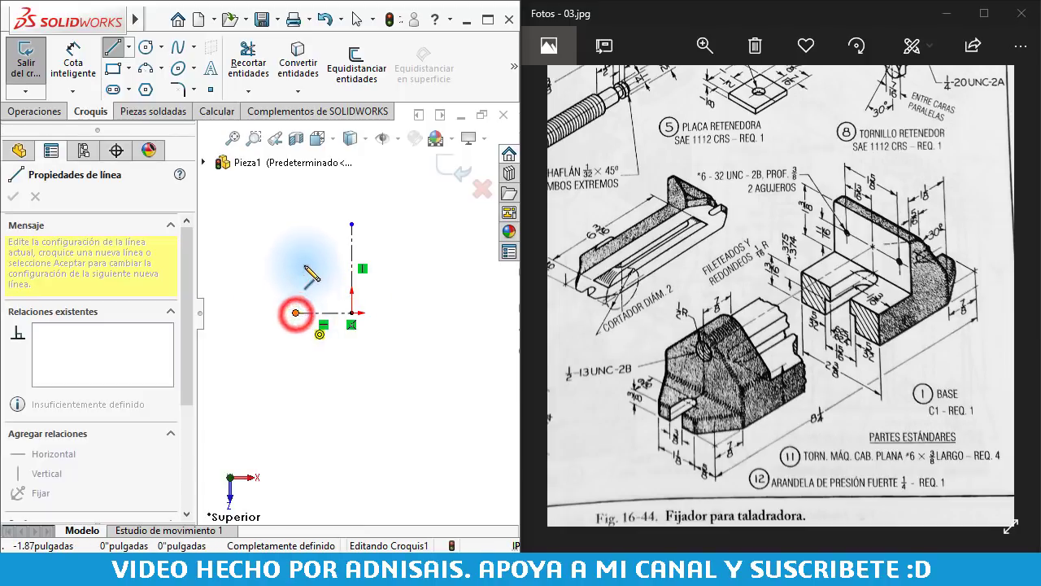
scroll(295, 313, "down", 1)
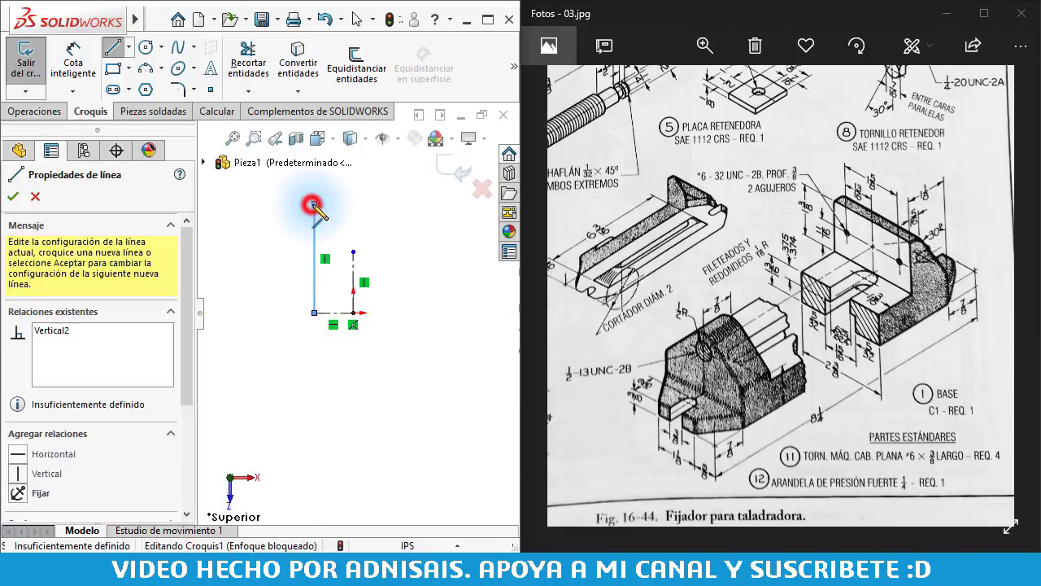
left_click(315, 203)
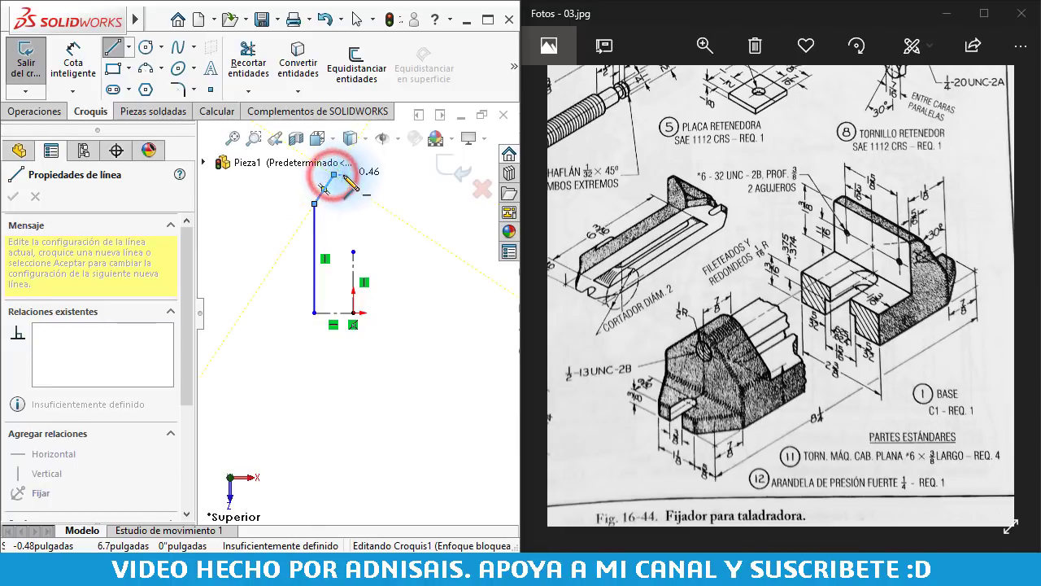
left_click(338, 173)
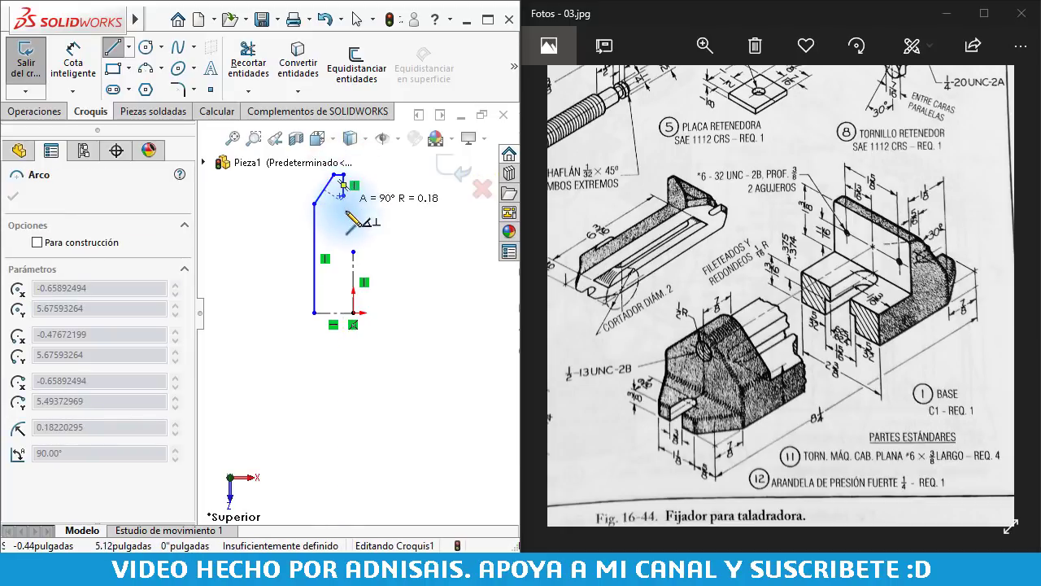
scroll(354, 213, "down", 3)
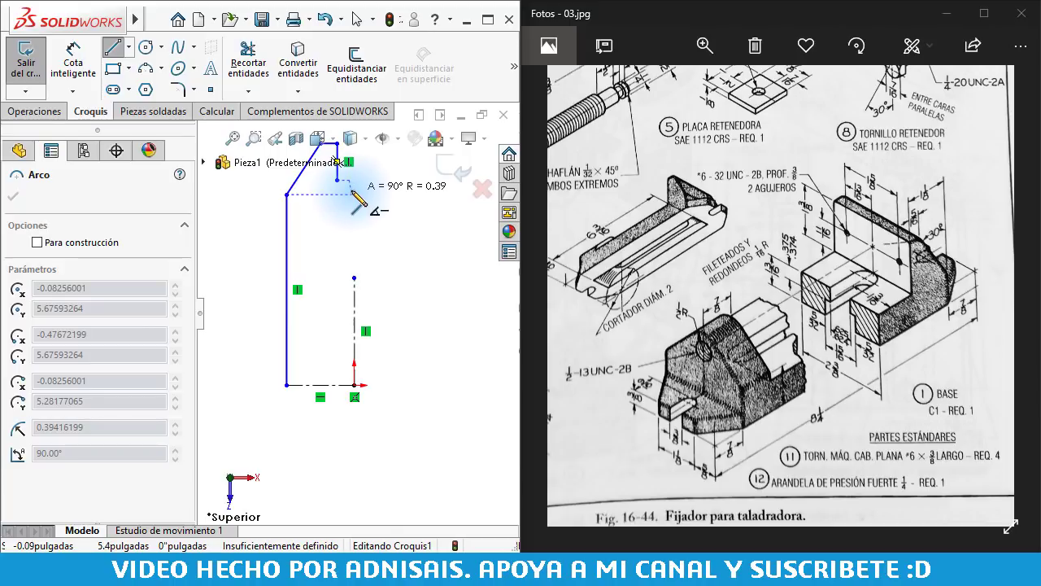
left_click(351, 193)
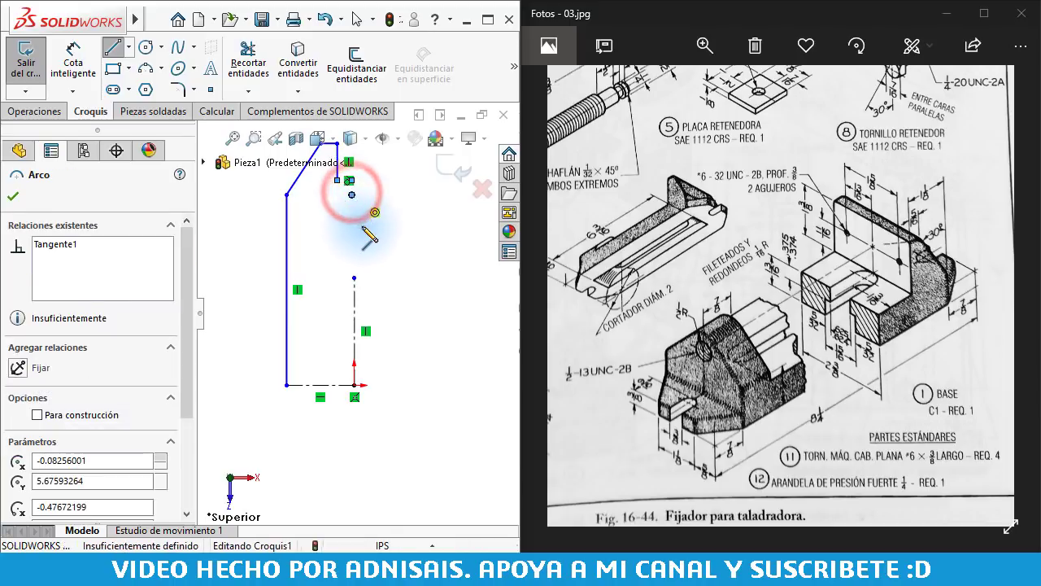
key("Escape")
Make the arc end and the other sketch point Coincident with the vertical centerline
scroll(353, 200, "down", 3)
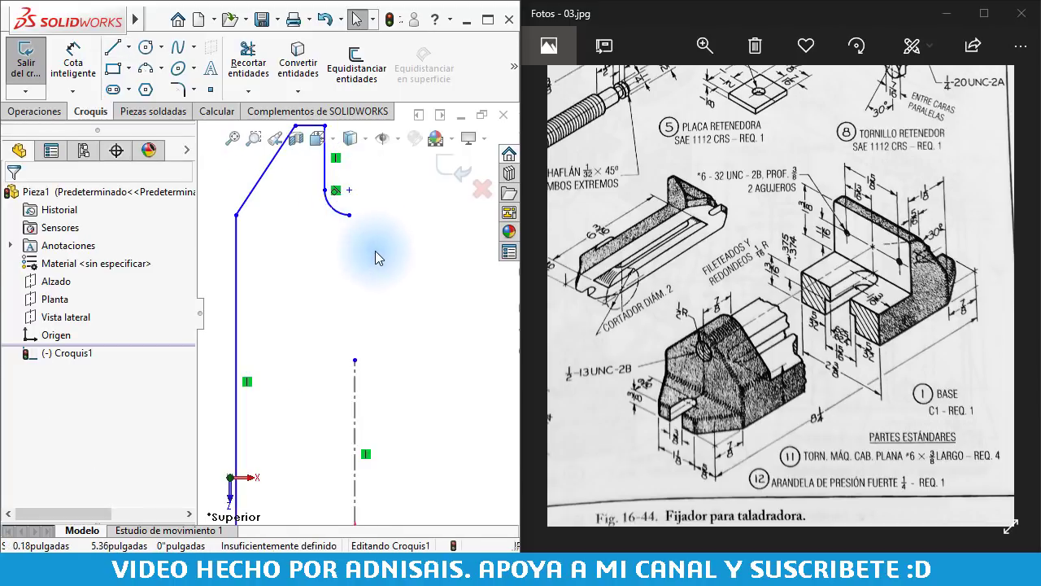
left_click(349, 217)
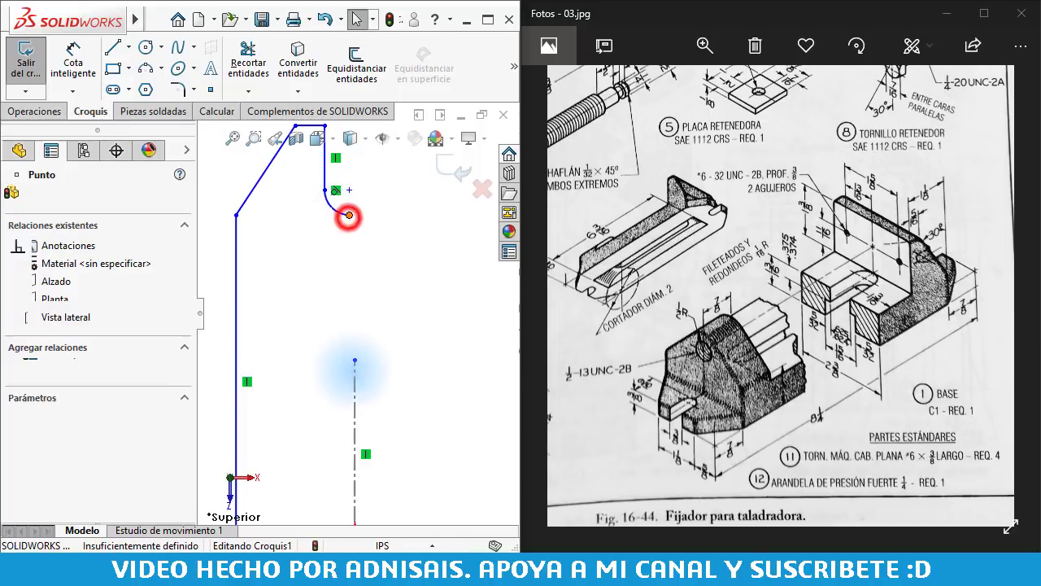
left_click(356, 378, "ctrl")
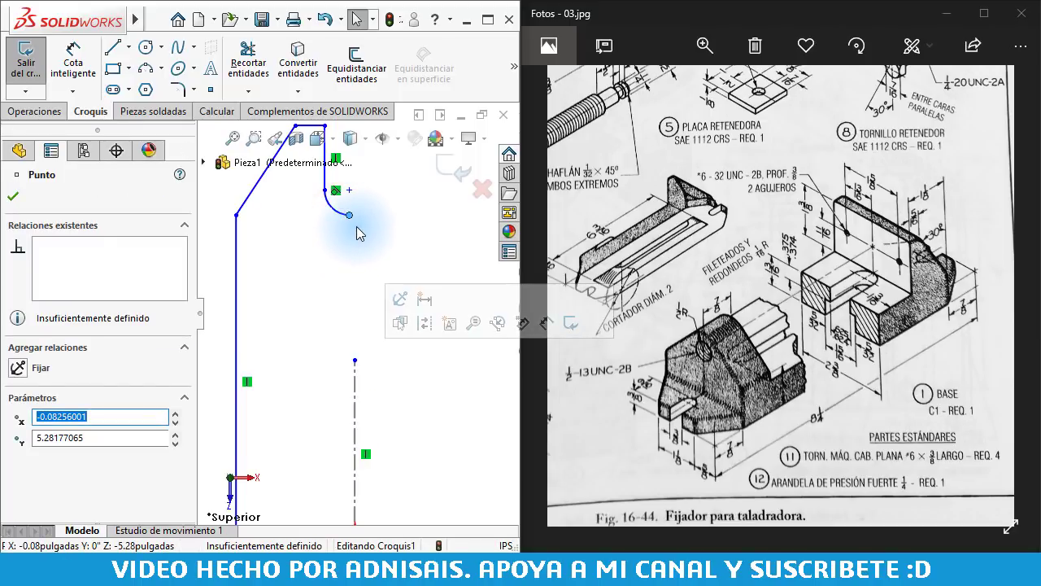
left_click(355, 371, "ctrl")
left_click(429, 296)
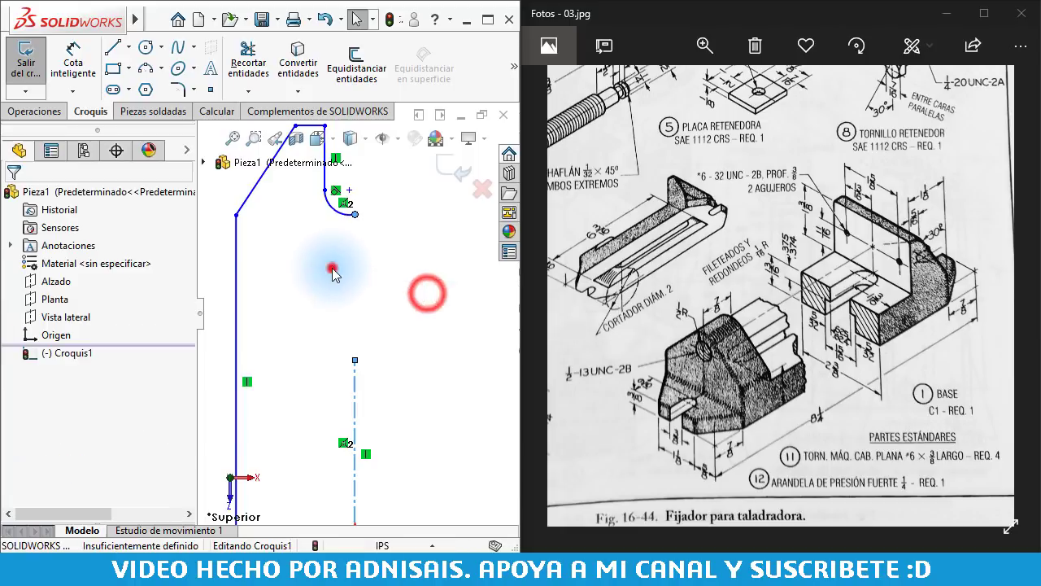
left_click(349, 190)
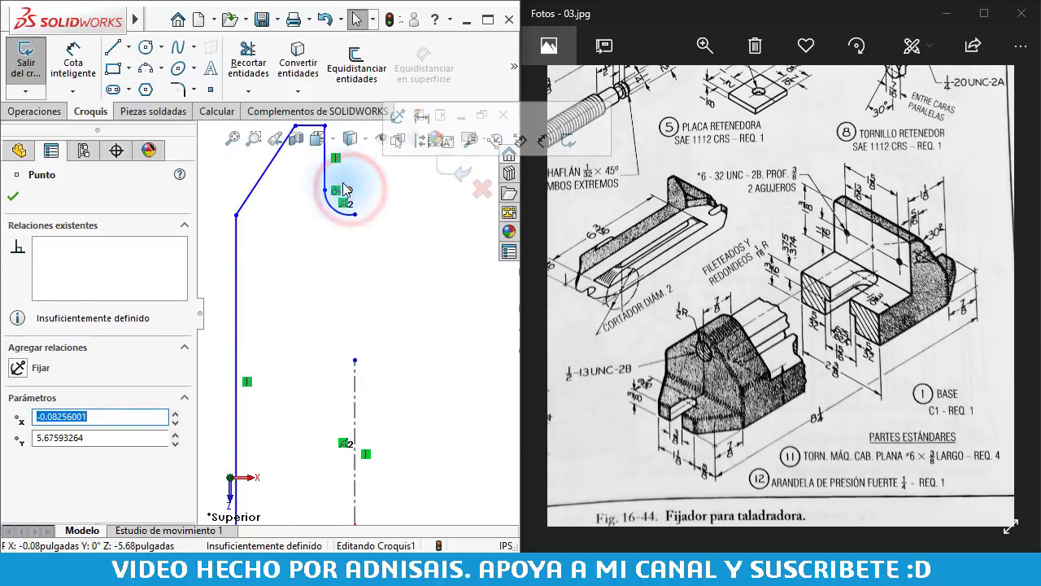
left_click(356, 372, "ctrl")
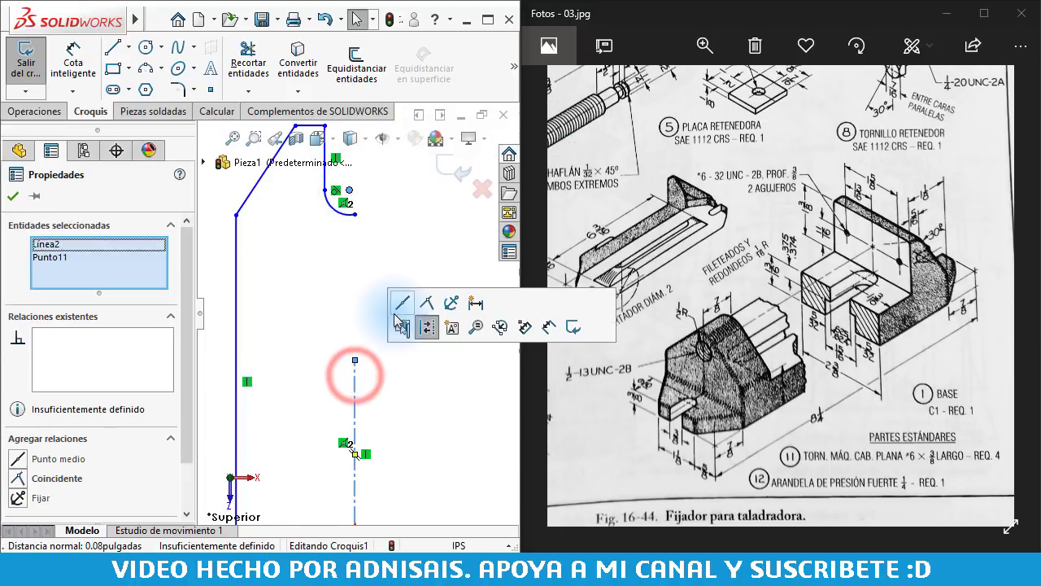
left_click(426, 302)
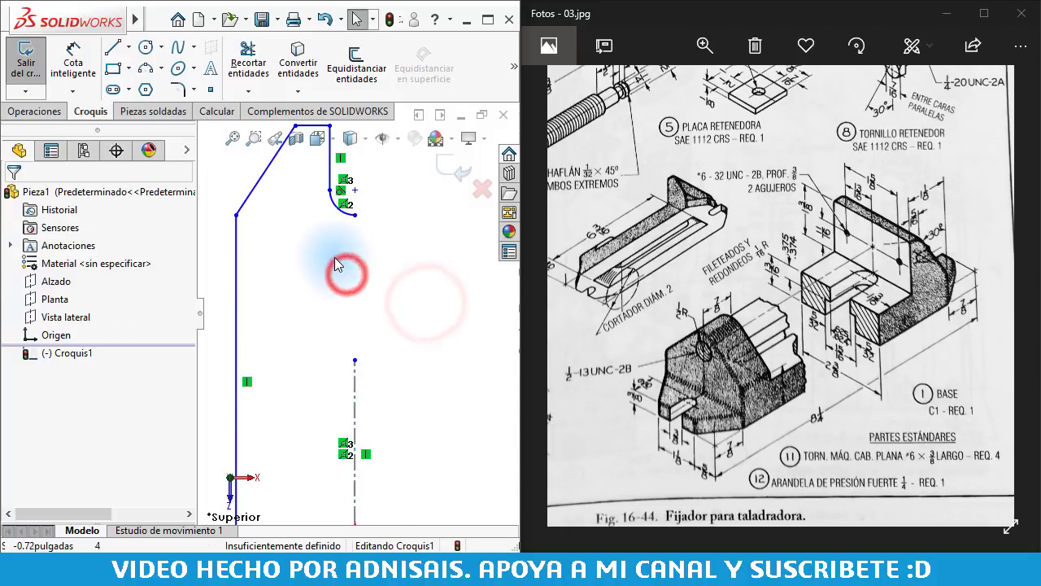
scroll(334, 257, "up", 4)
Mirror the half outline about the vertical centerline with Crear simetría
left_click_drag(422, 417, 163, 110)
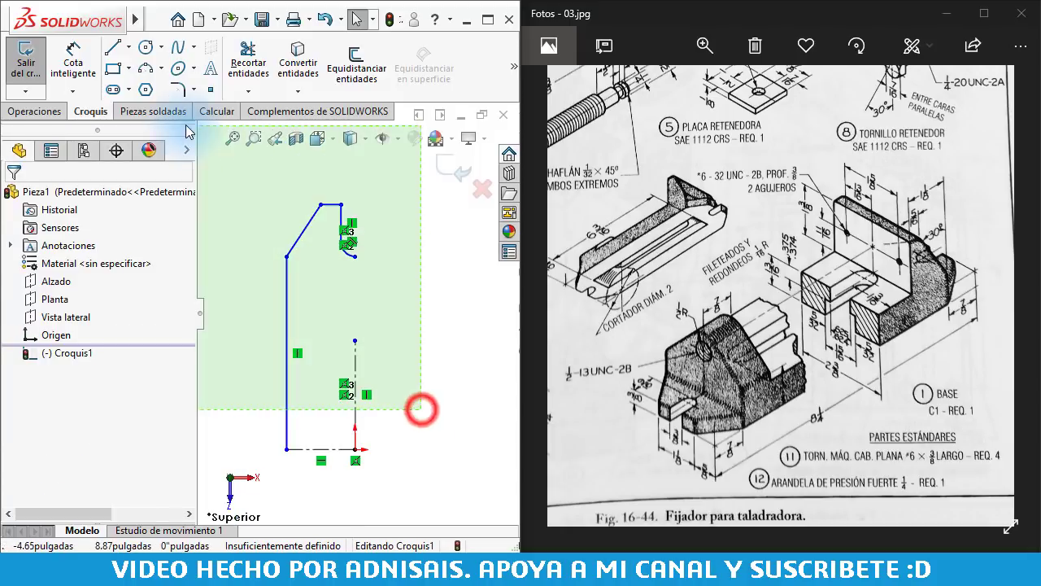
left_click(513, 69)
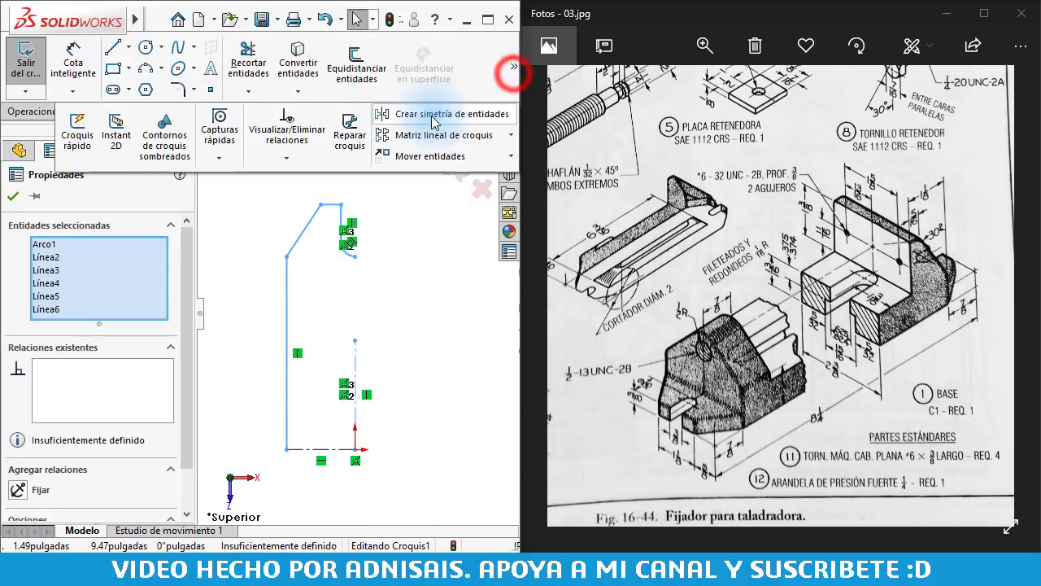
left_click(424, 109)
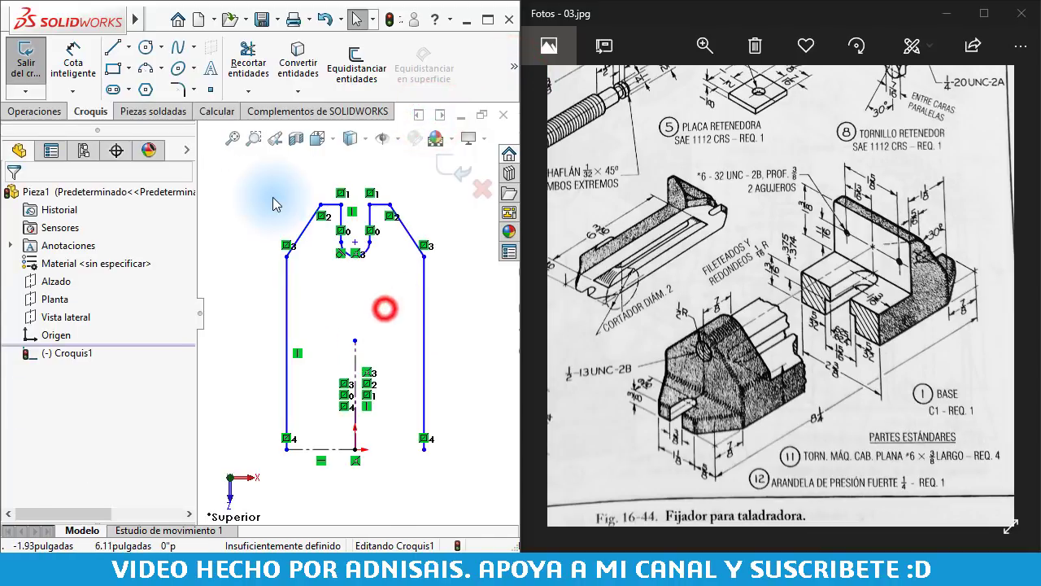
Mirror the slotted, chamfered end across to the opposite end, excluding the centerline
left_click_drag(246, 174, 494, 493)
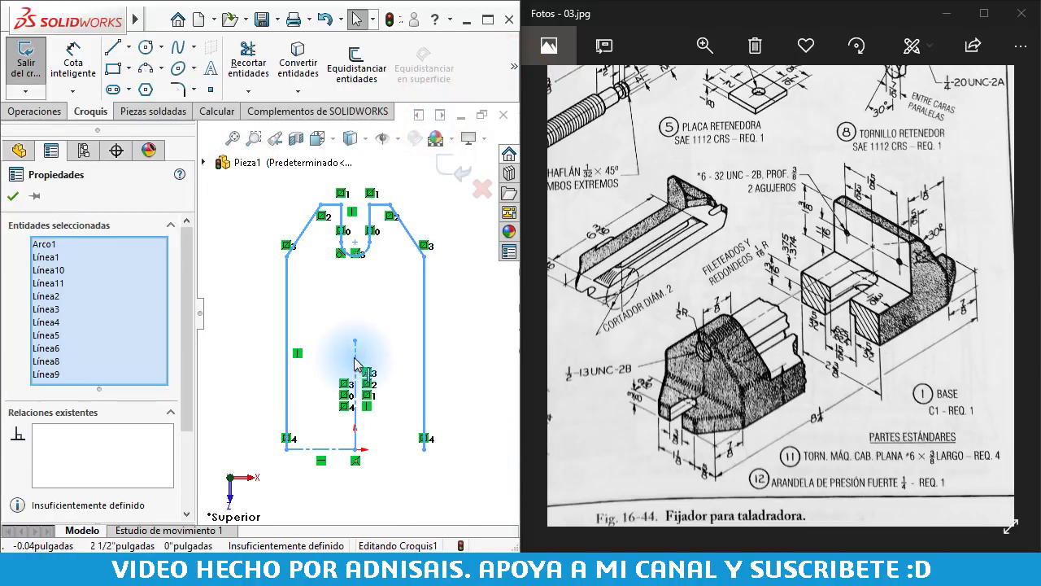
left_click(355, 374, "ctrl")
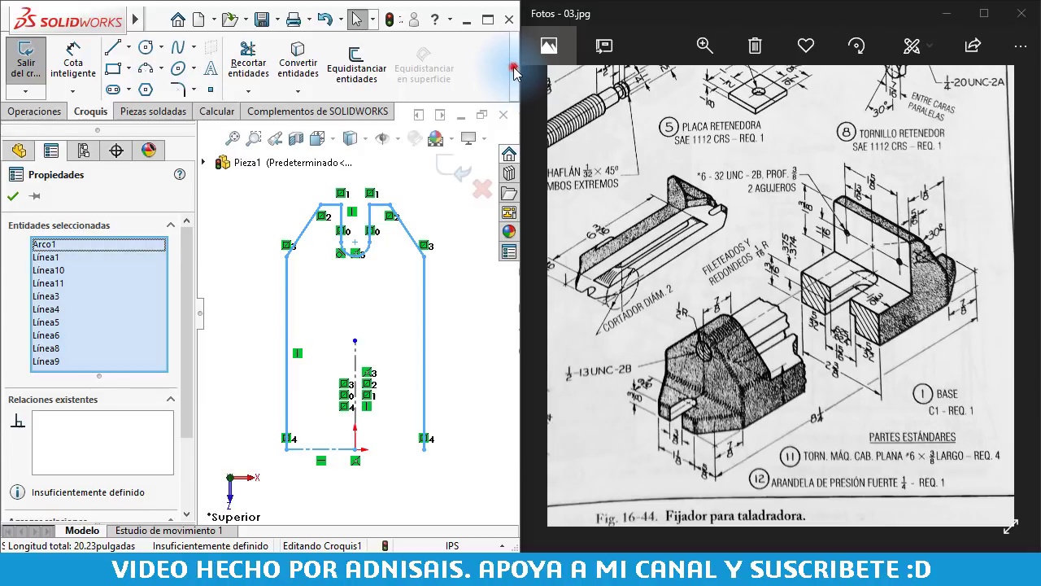
left_click(514, 69)
left_click(411, 118)
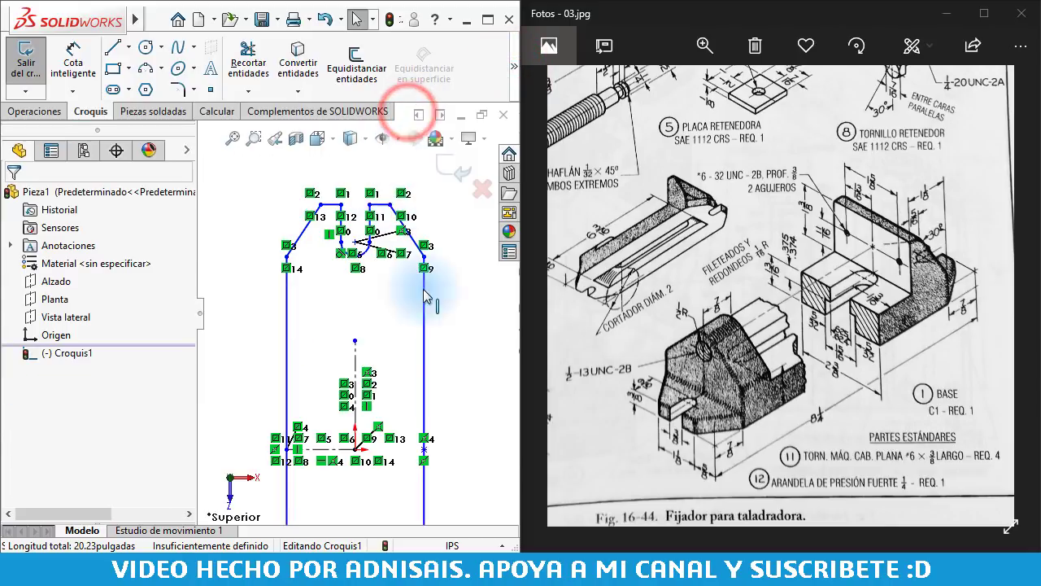
scroll(399, 490, "down", 1)
right_click_drag(425, 428, 784, 396)
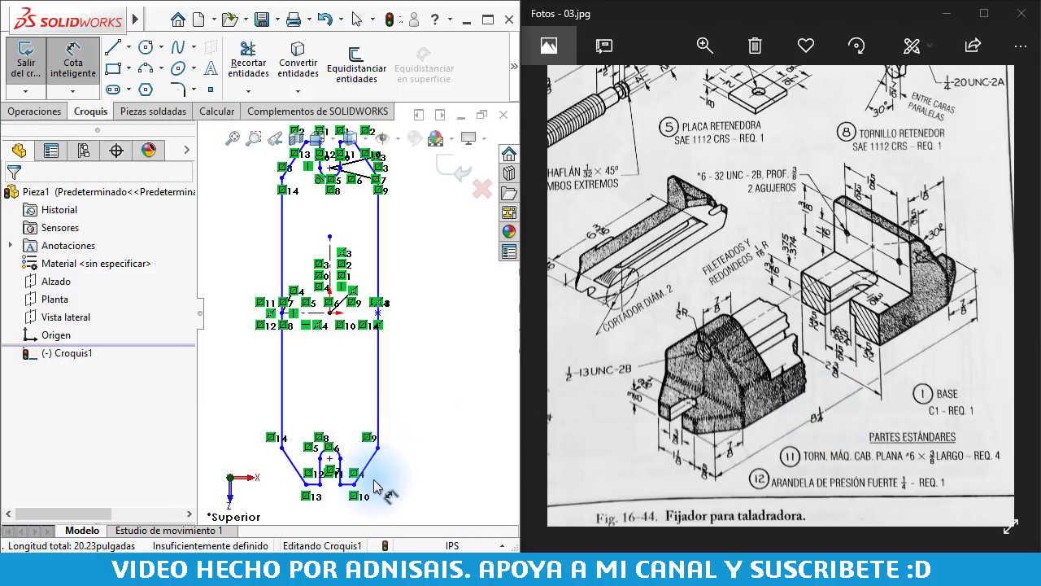
Dimension the overall profile length to 8 1/4"
left_click(348, 486)
scroll(366, 211, "down", 2)
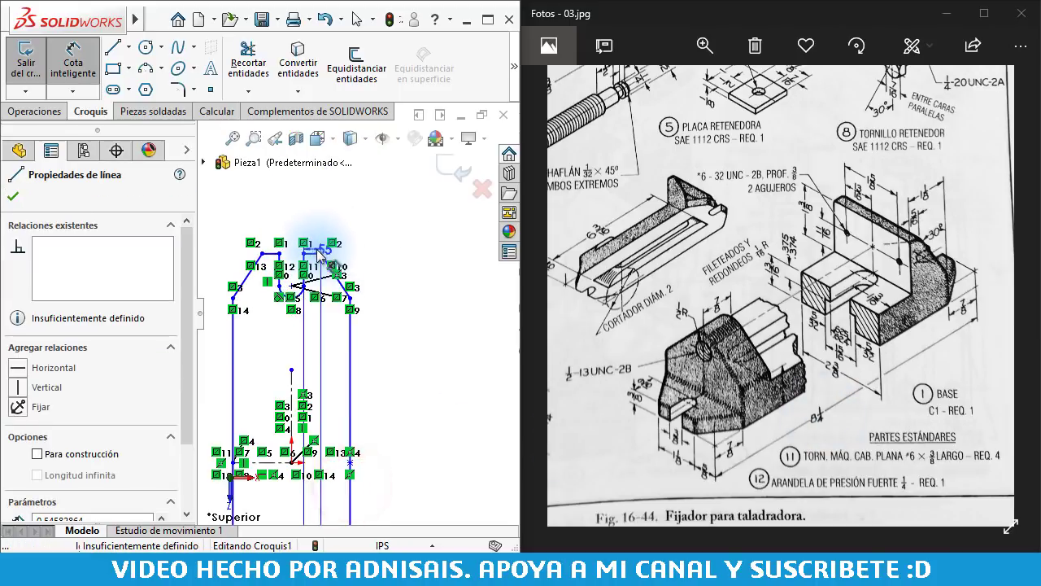
left_click(313, 255)
scroll(358, 309, "up", 2)
left_click(453, 371)
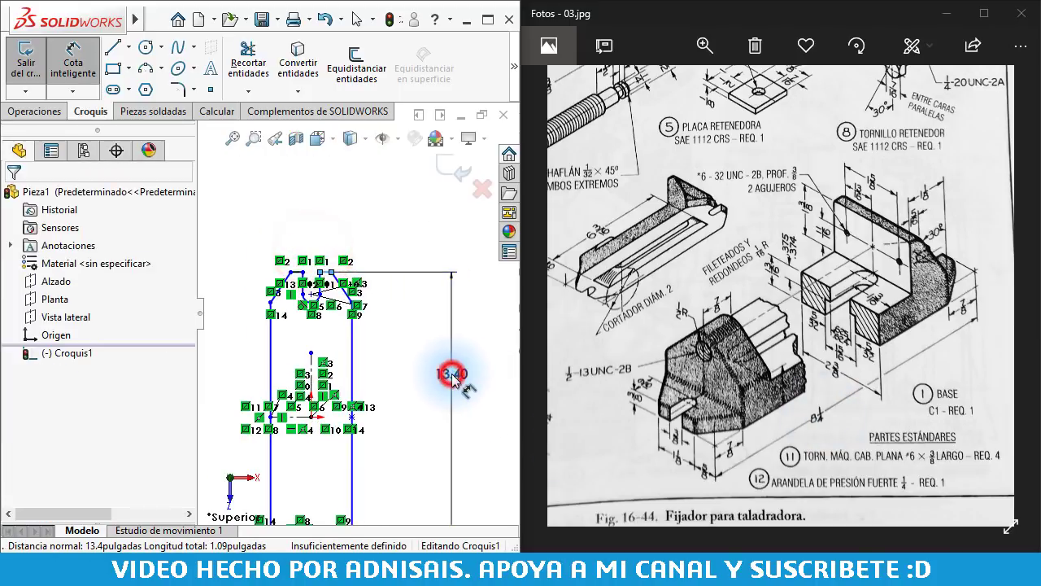
type("8.25")
key("Return")
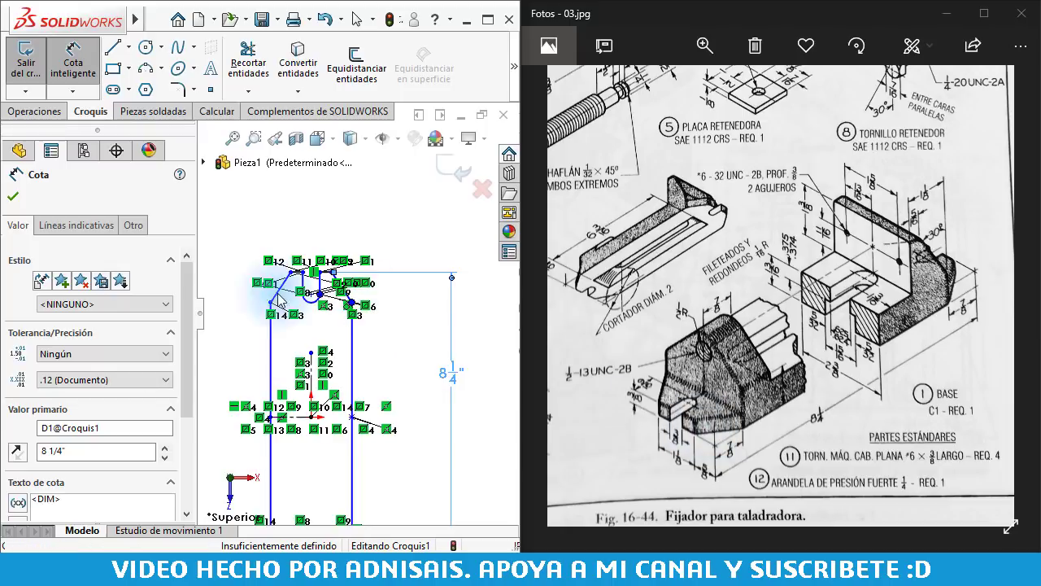
Hide the sketch relation symbols using Hide/Show Items
scroll(260, 280, "down", 3)
scroll(261, 280, "down", 2)
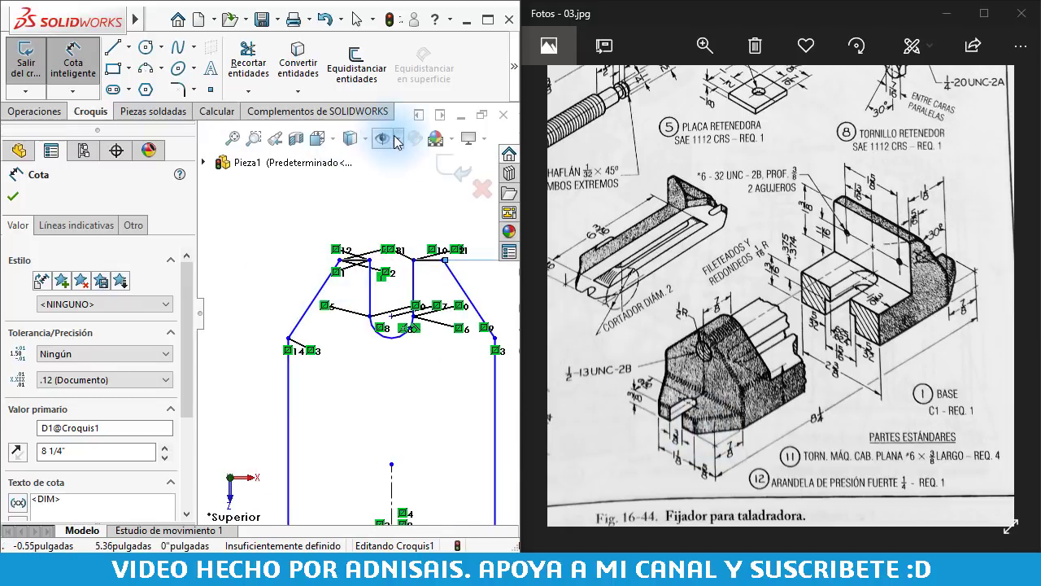
left_click(398, 140)
left_click(383, 321)
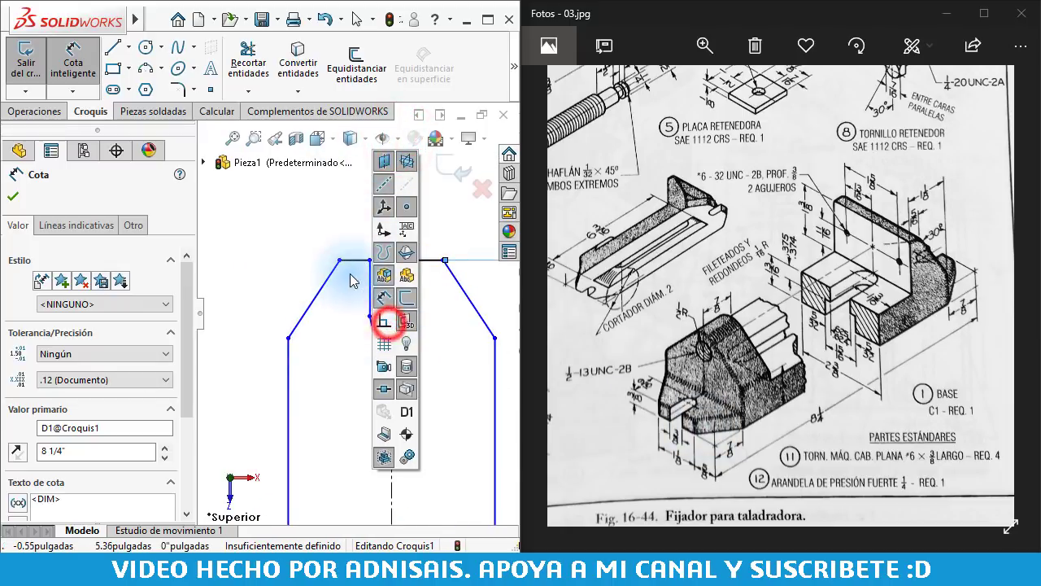
Dimension the end flat to 1 1/8" and the slot width to 3/8"
left_click(310, 206)
left_click(339, 260)
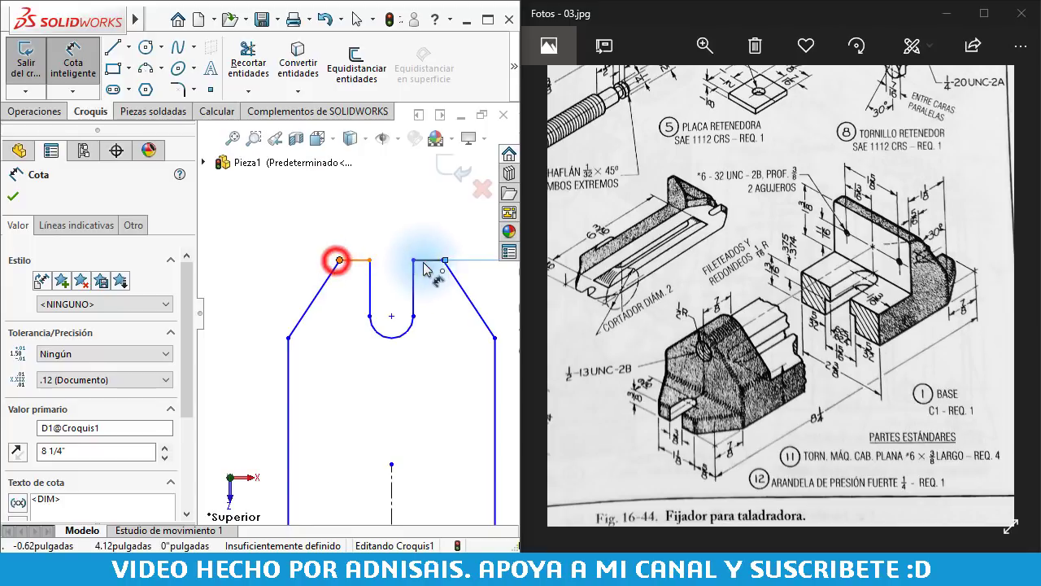
left_click(442, 260)
left_click(418, 225)
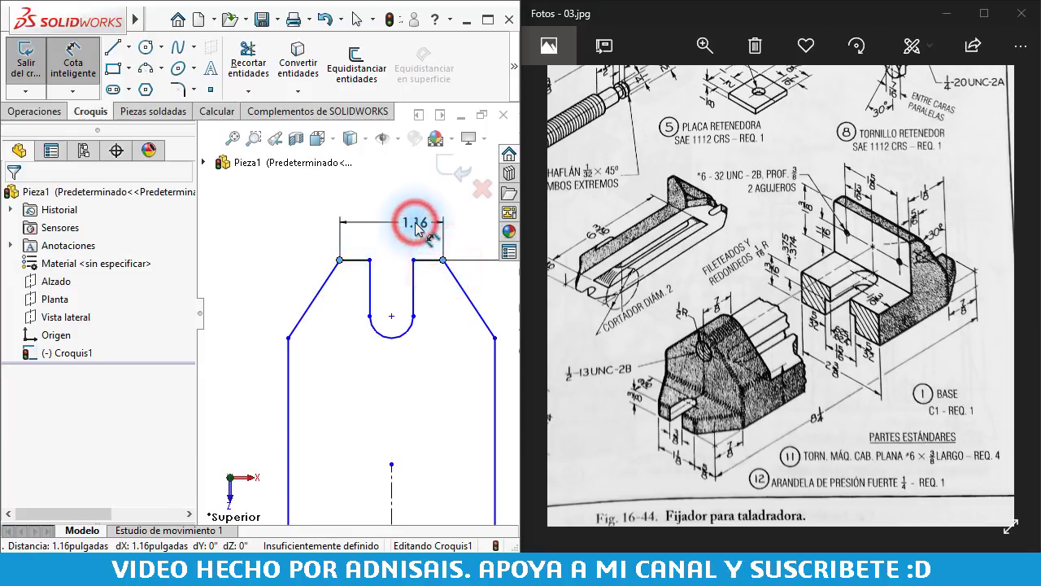
type("1.121.16")
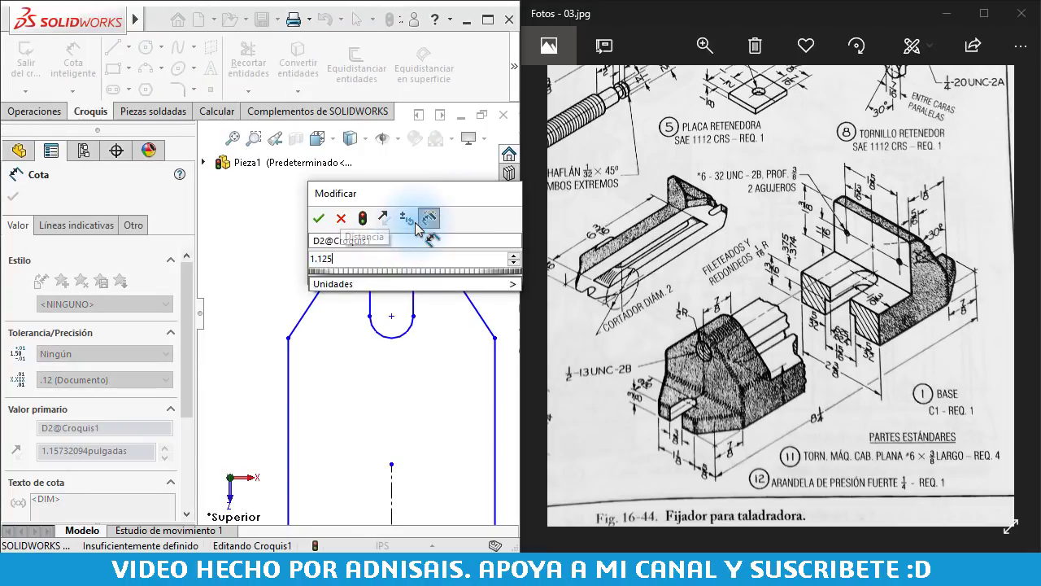
key("Return")
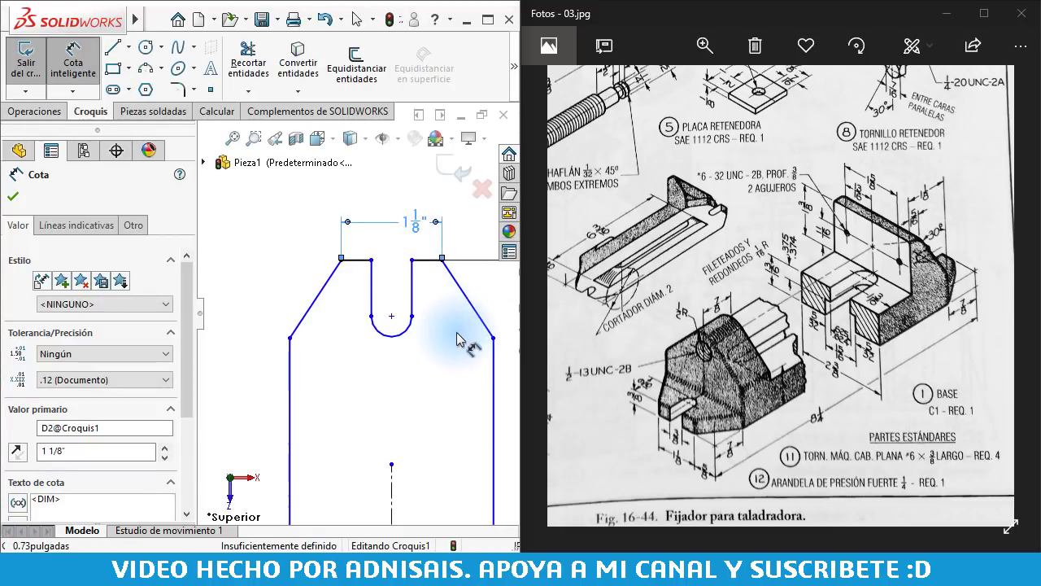
left_click(371, 280)
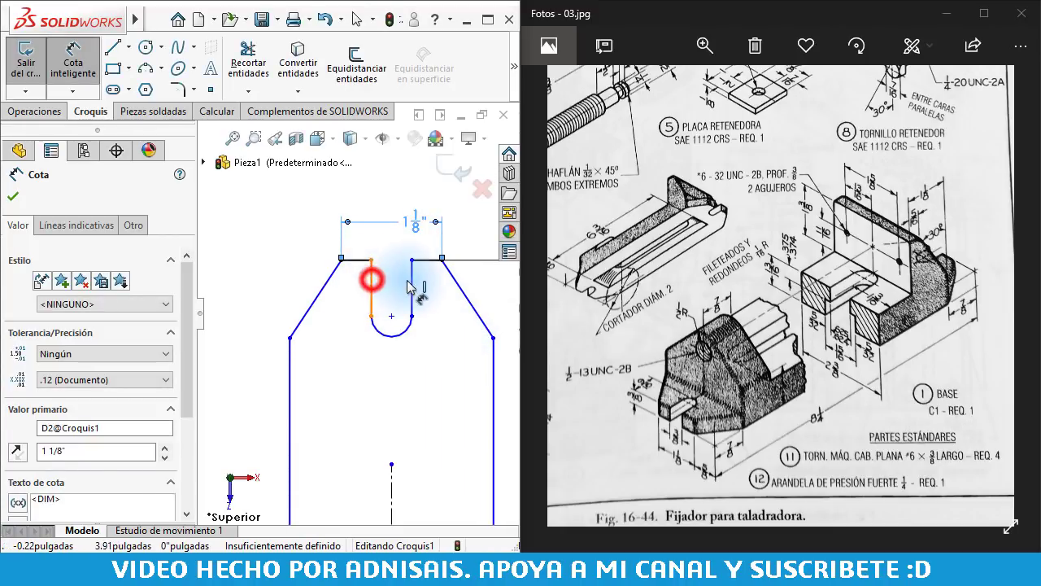
left_click(410, 283)
left_click(389, 248)
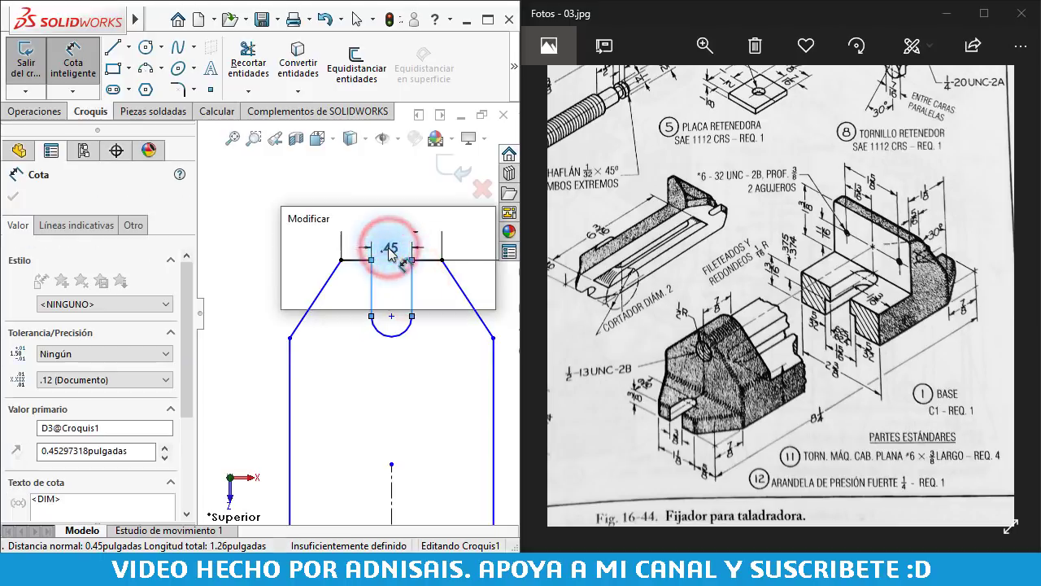
type("3/8")
key("Return")
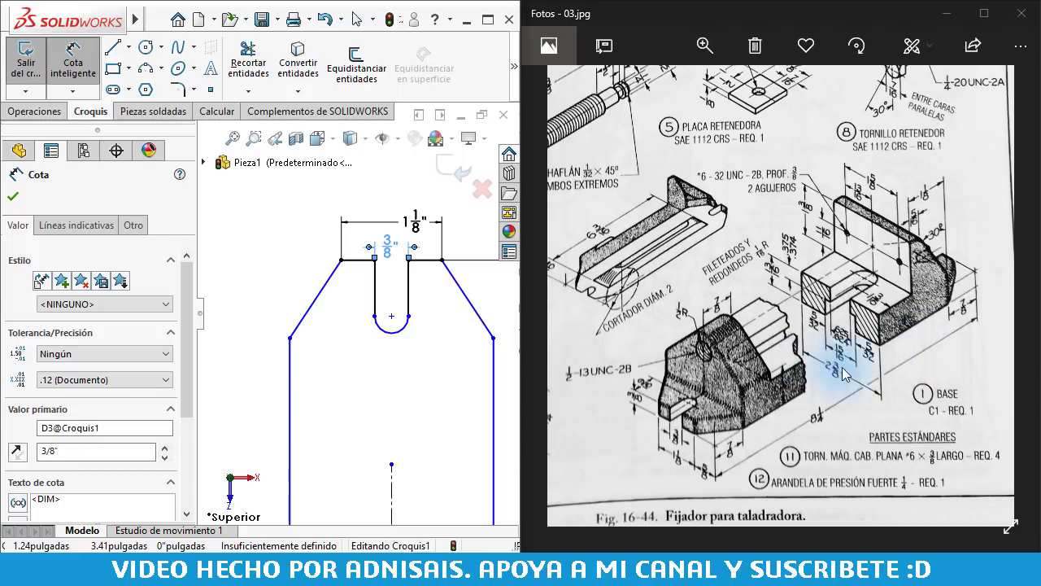
Dimension the body width to 2 3/8" and the chamfer height to 7/8"
left_click(290, 381)
left_click(493, 379)
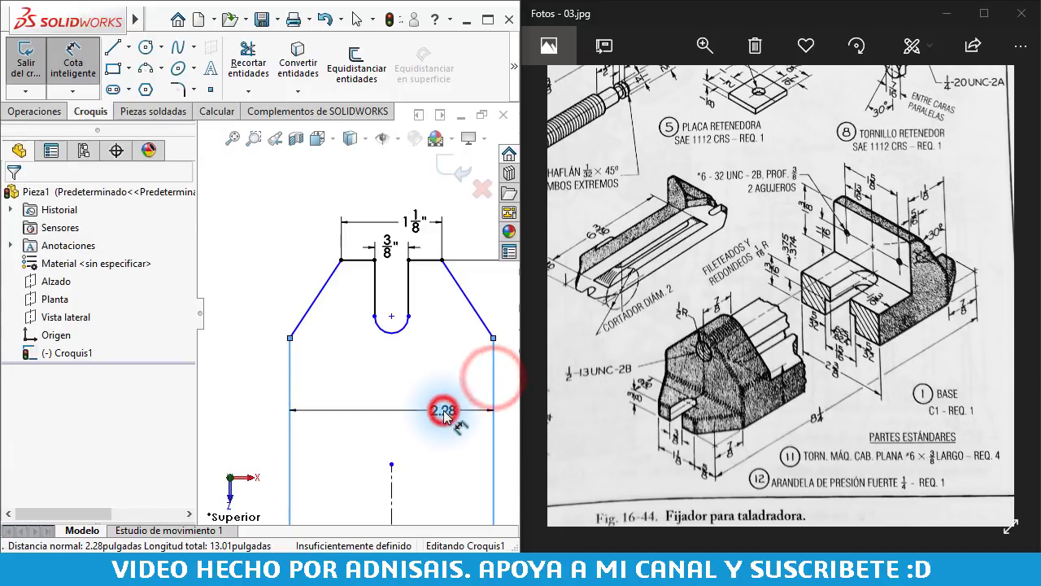
left_click(444, 417)
type("2 3/8")
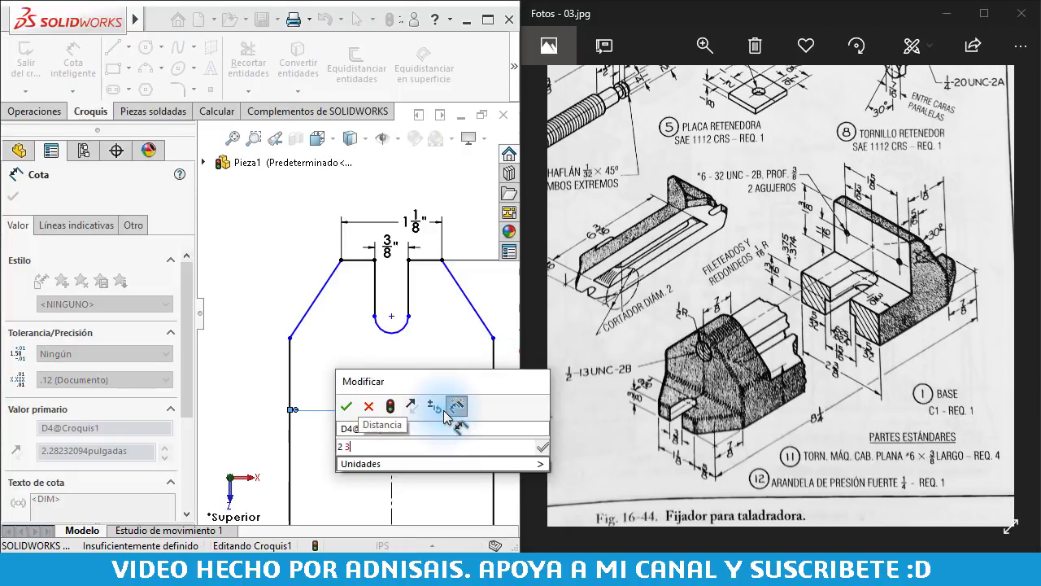
key("Return")
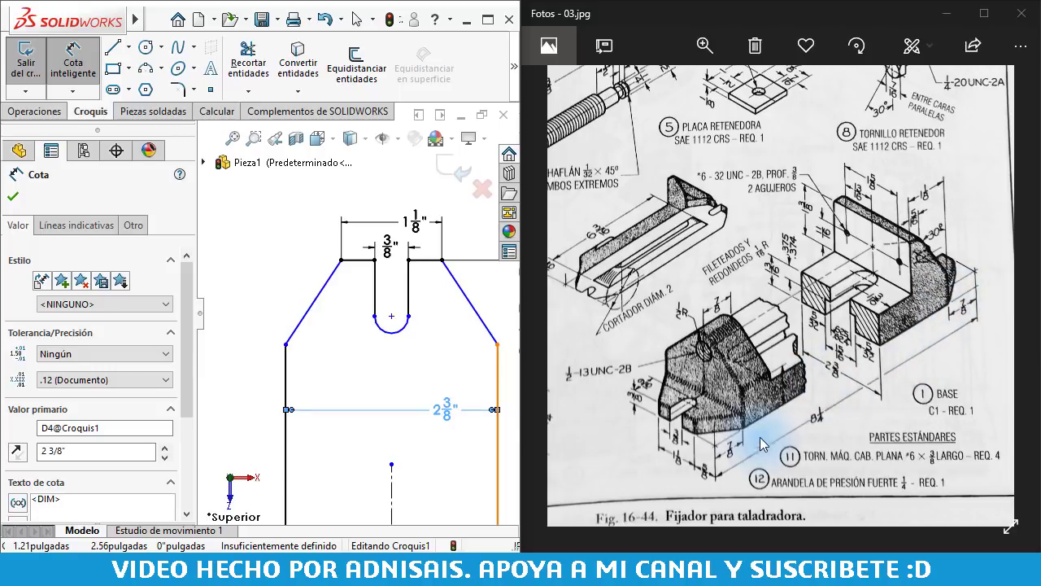
left_click(316, 298)
left_click(268, 307)
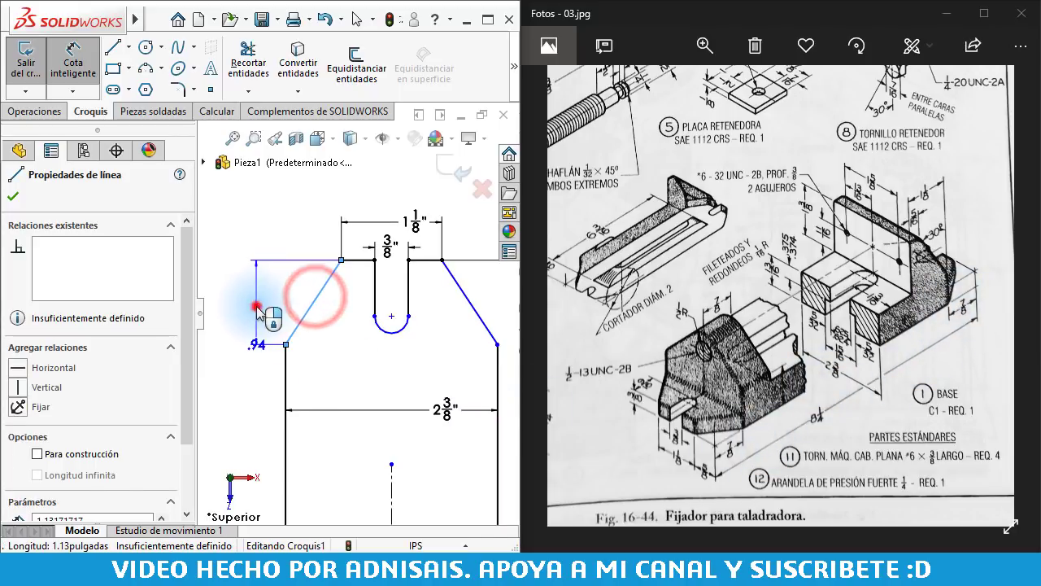
type("7/8")
key("Return")
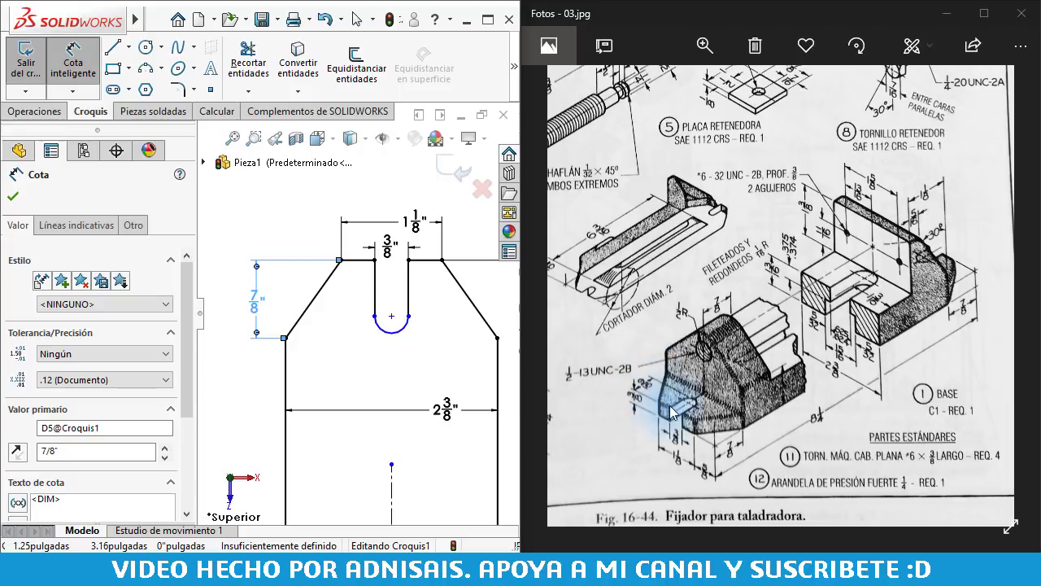
Dimension the slot depth to 9/16", making the sketch fully defined, and fit it in view
left_click(421, 261)
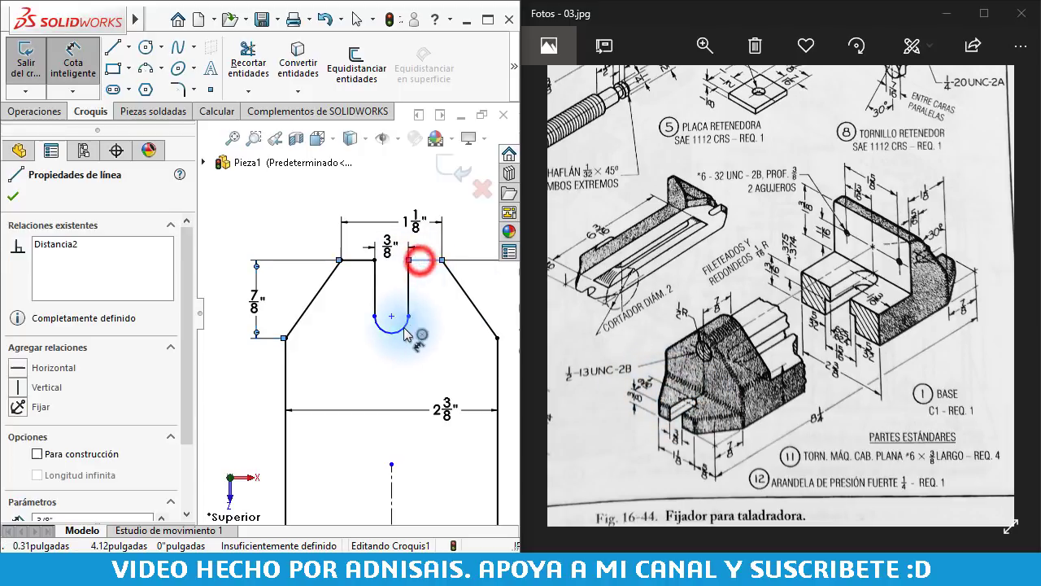
left_click(399, 336)
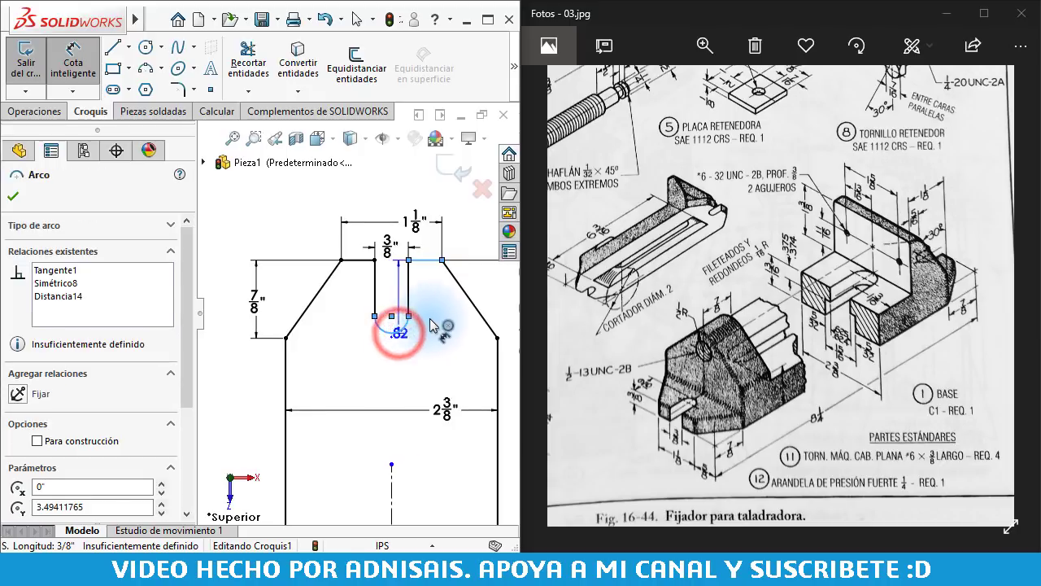
left_click(455, 330, "ctrl")
scroll(462, 327, "up", 2)
scroll(459, 319, "up", 1)
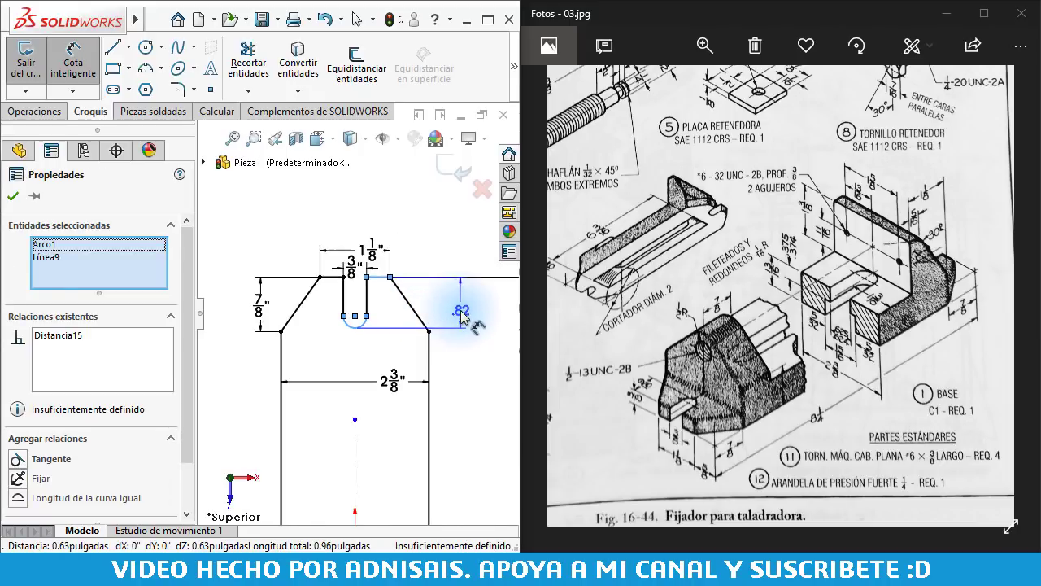
left_click(460, 316)
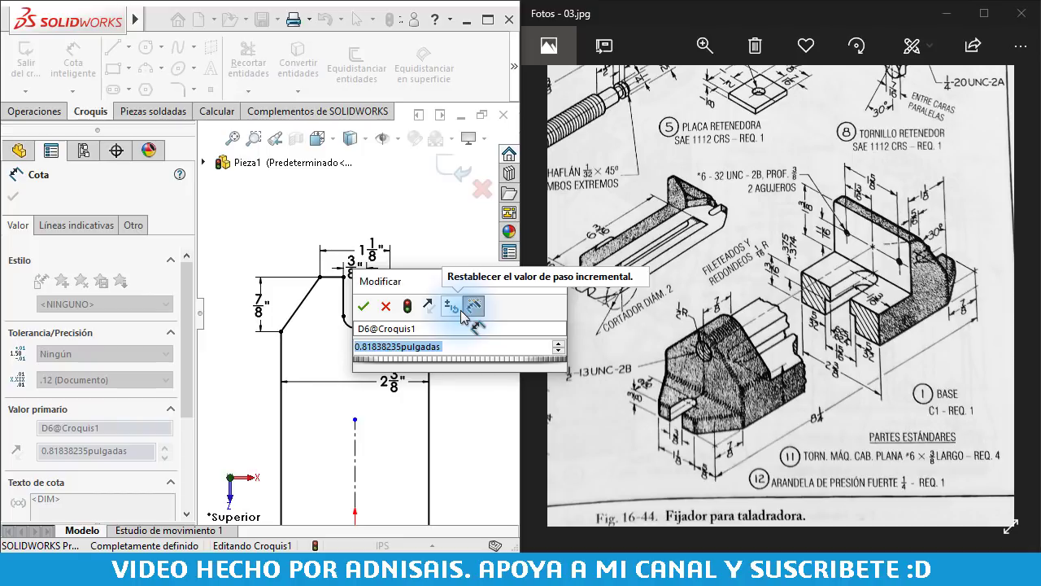
type("9/")
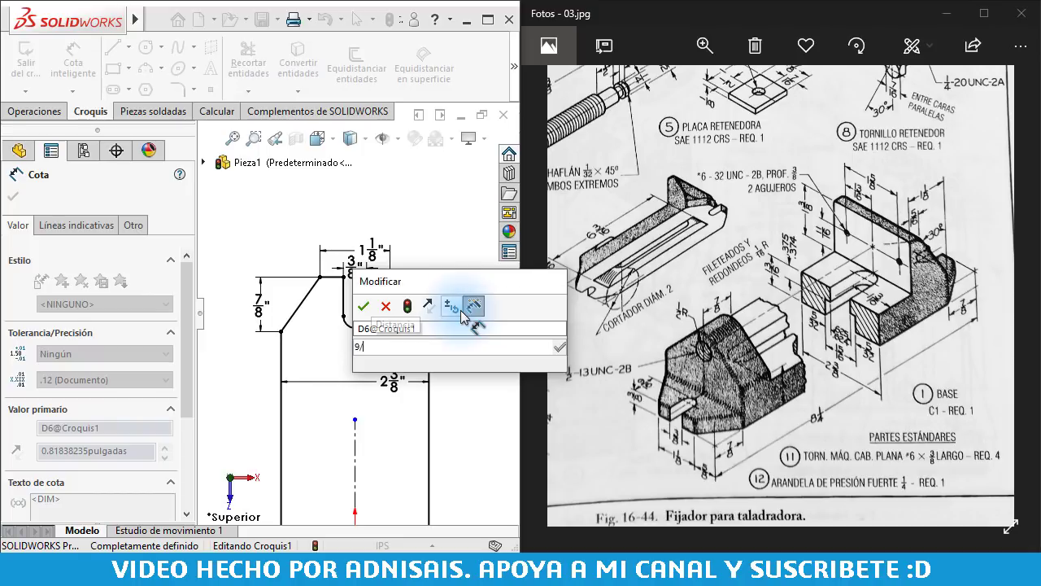
type("16")
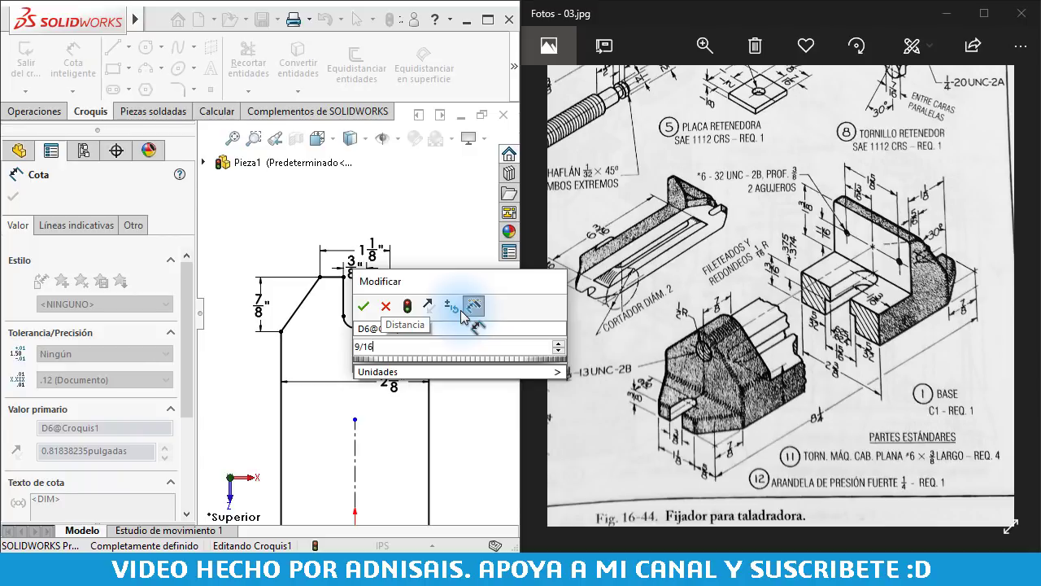
key("Return")
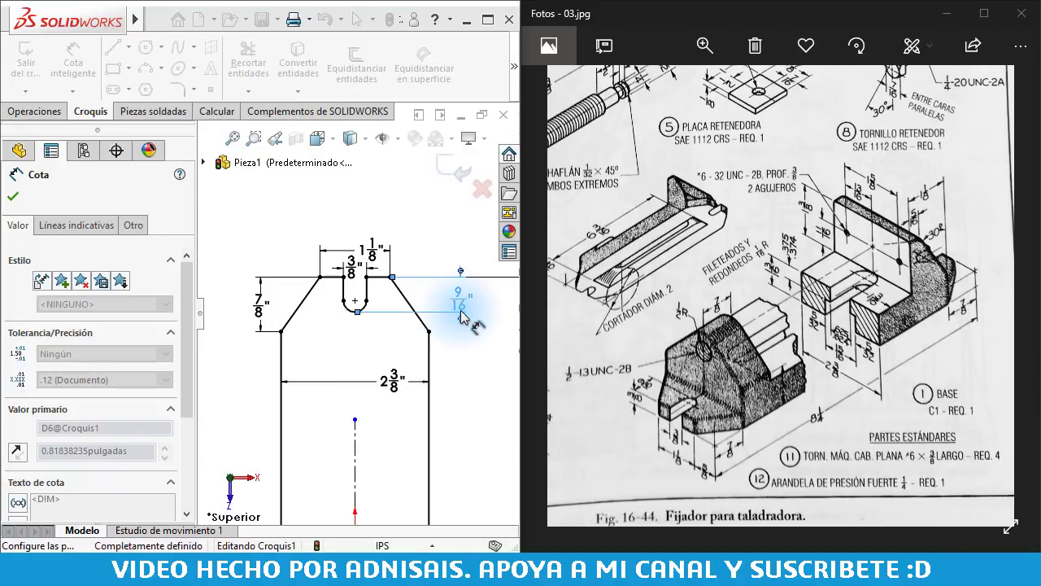
left_click(464, 389)
key("f")
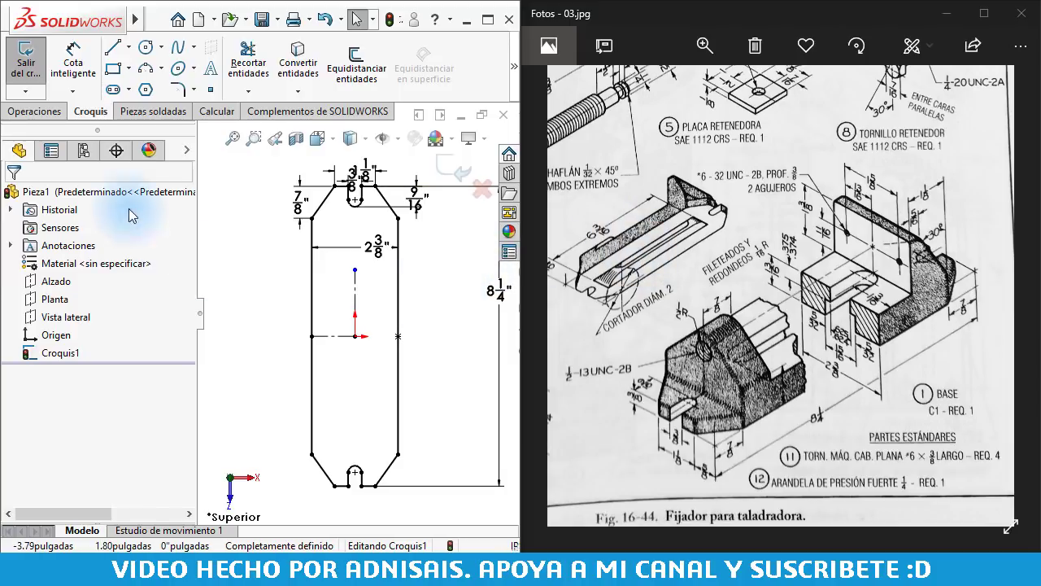
Extrude the sketch 3/8" with Extruir saliente/base to form the base plate
left_click(54, 114)
left_click(37, 65)
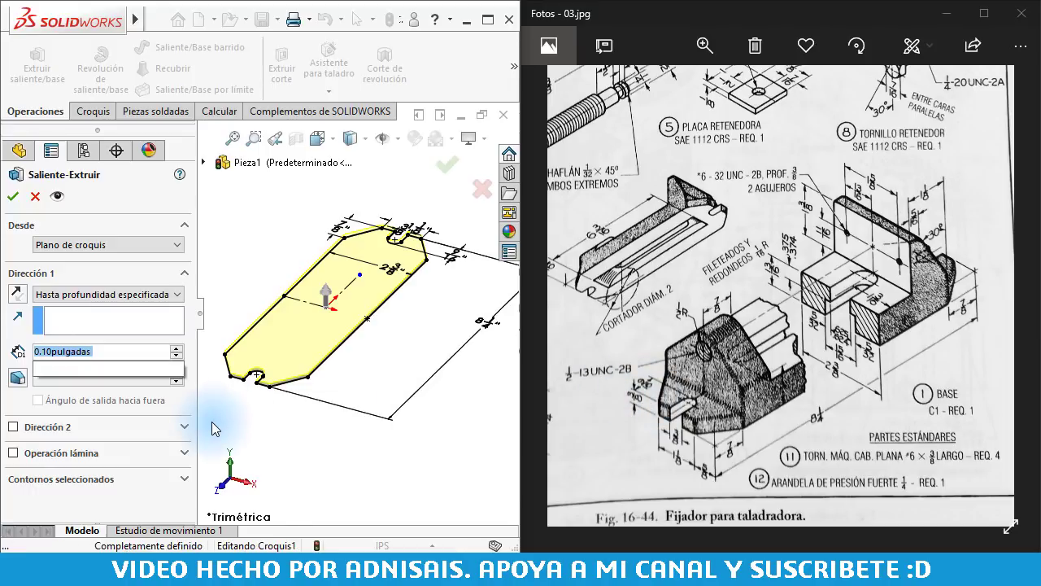
type("3/8\"")
key("Return")
key("Return")
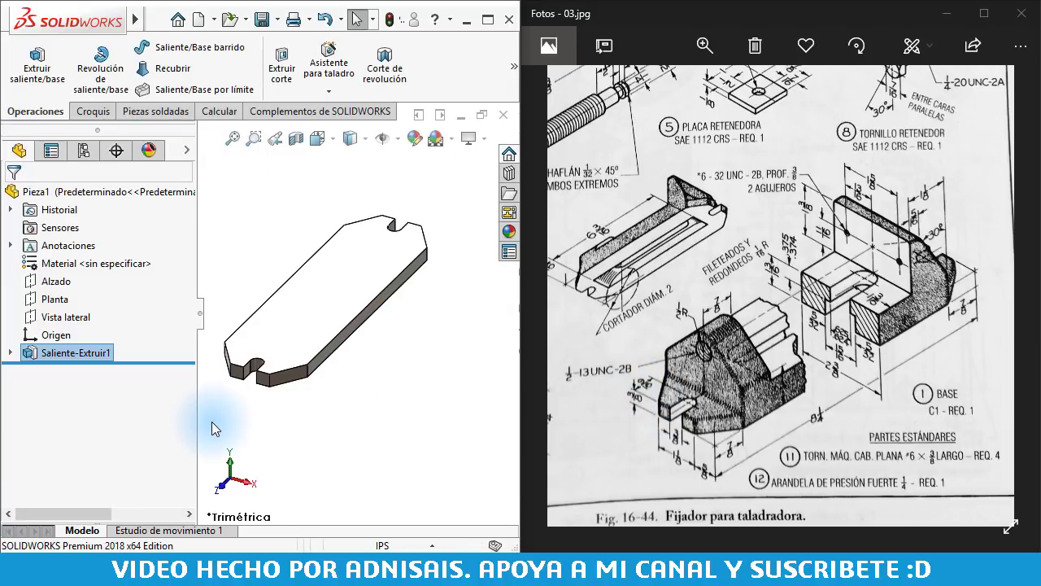
scroll(360, 336, "up", 2)
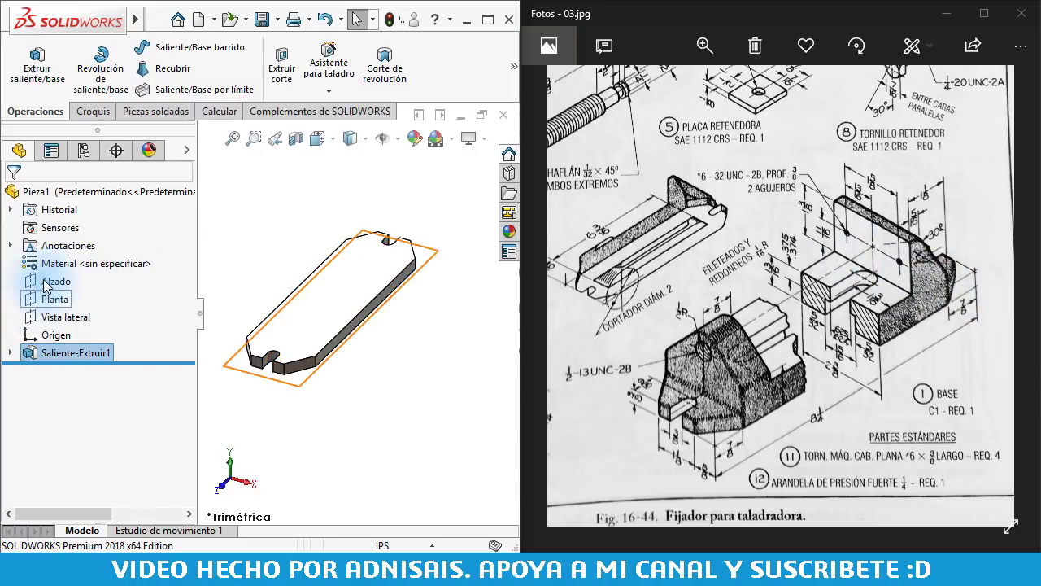
Select the Vista lateral plane and briefly display the extrusion's dimensions
left_click(50, 316)
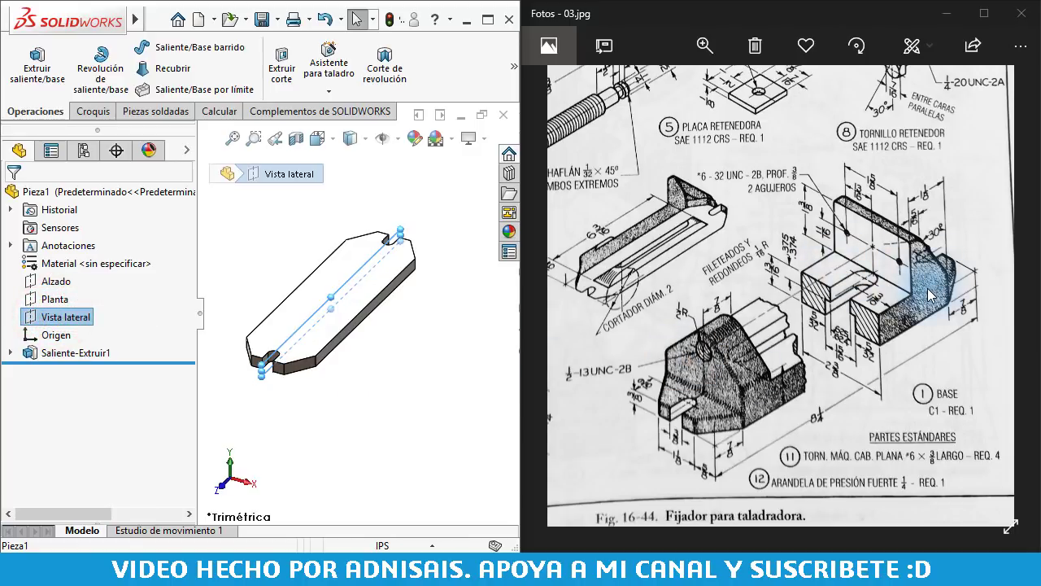
left_click(370, 308)
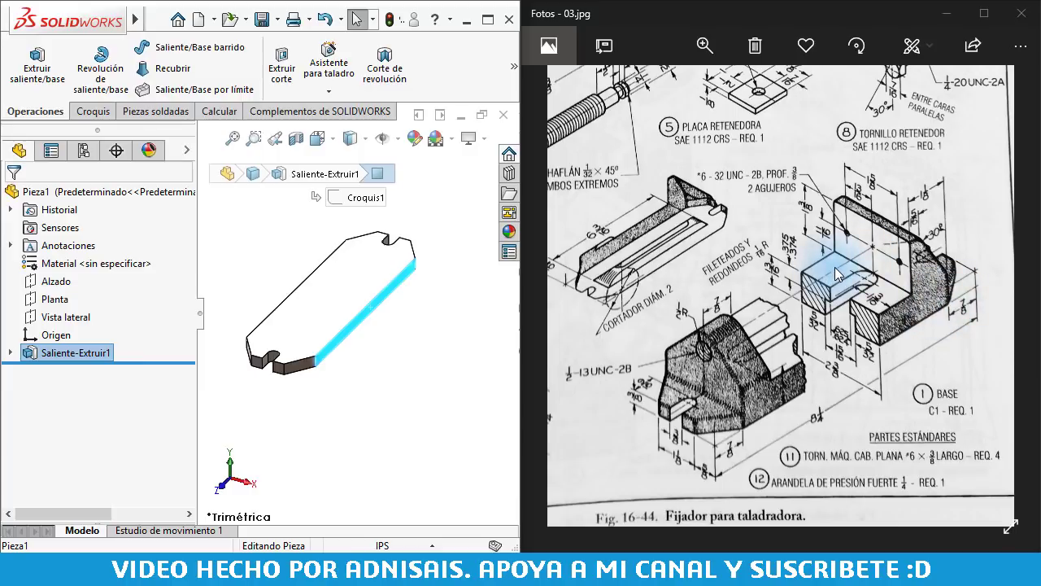
left_click(247, 339)
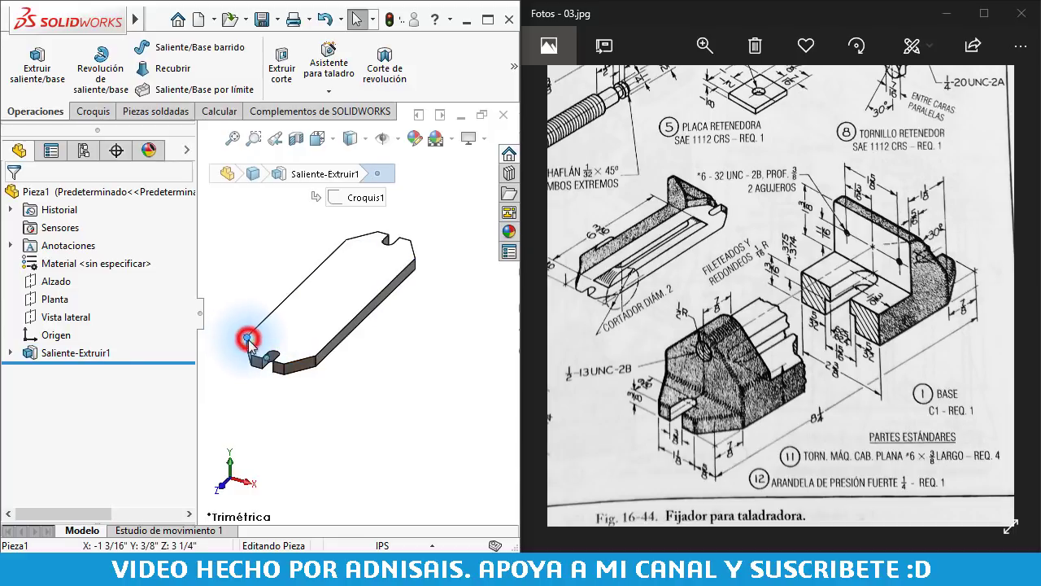
double_click(301, 337)
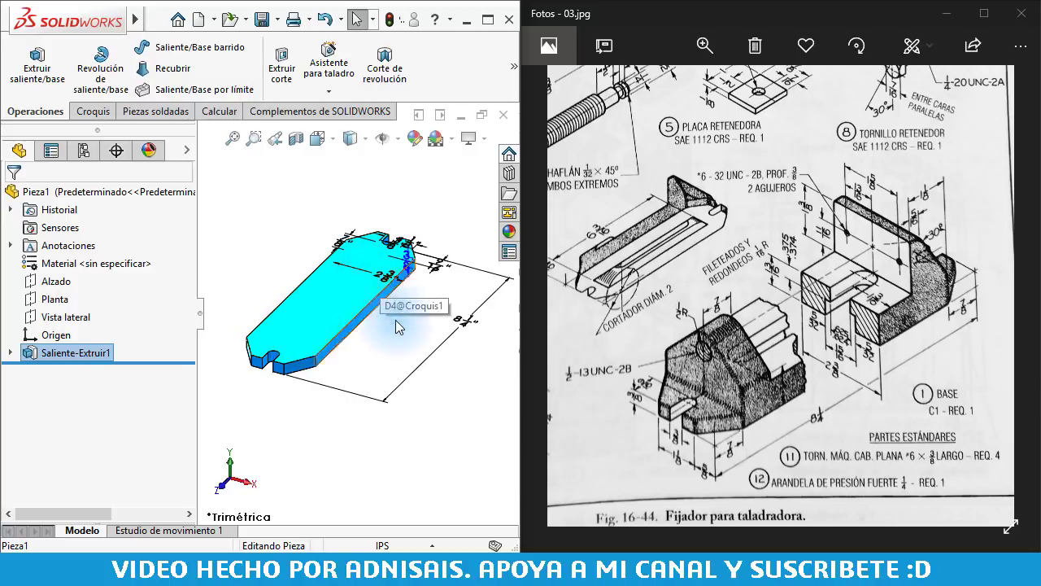
left_click(394, 336)
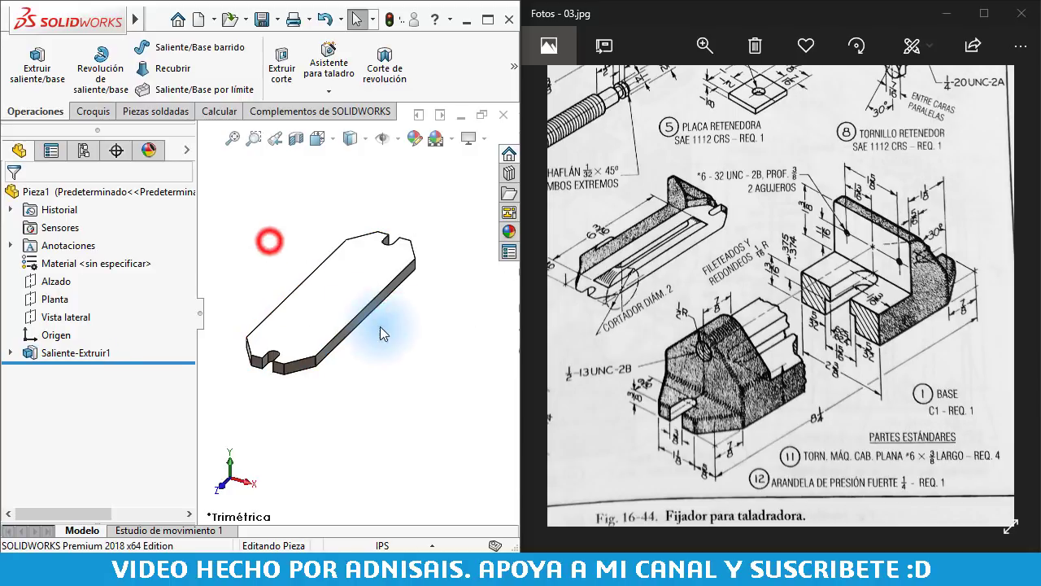
View the plate edge-on from the Right side and start Croquis2 on the side plane
scroll(370, 317, "down", 2)
scroll(359, 314, "down", 3)
left_click(359, 315)
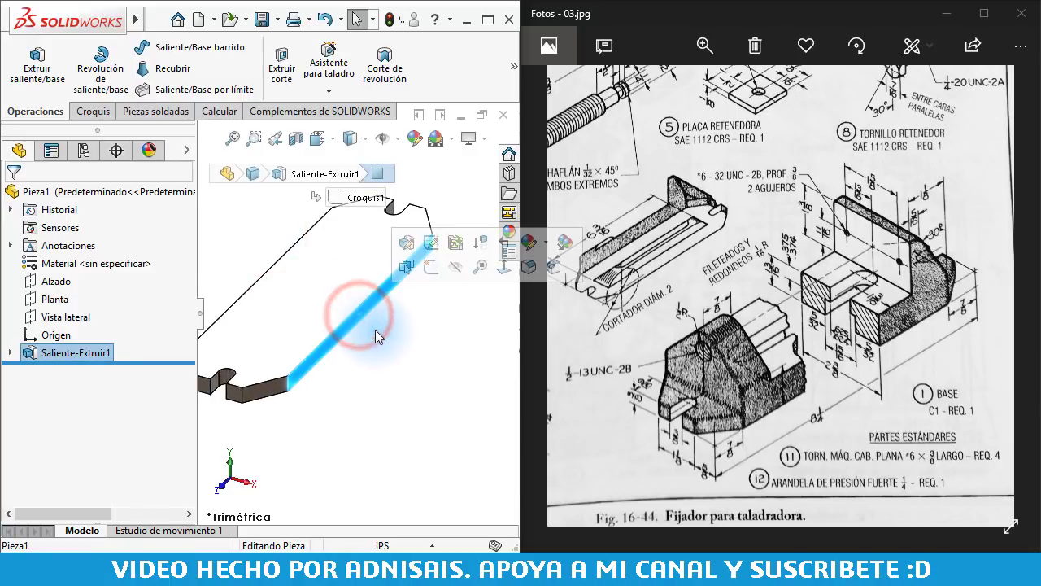
key("ctrl+4")
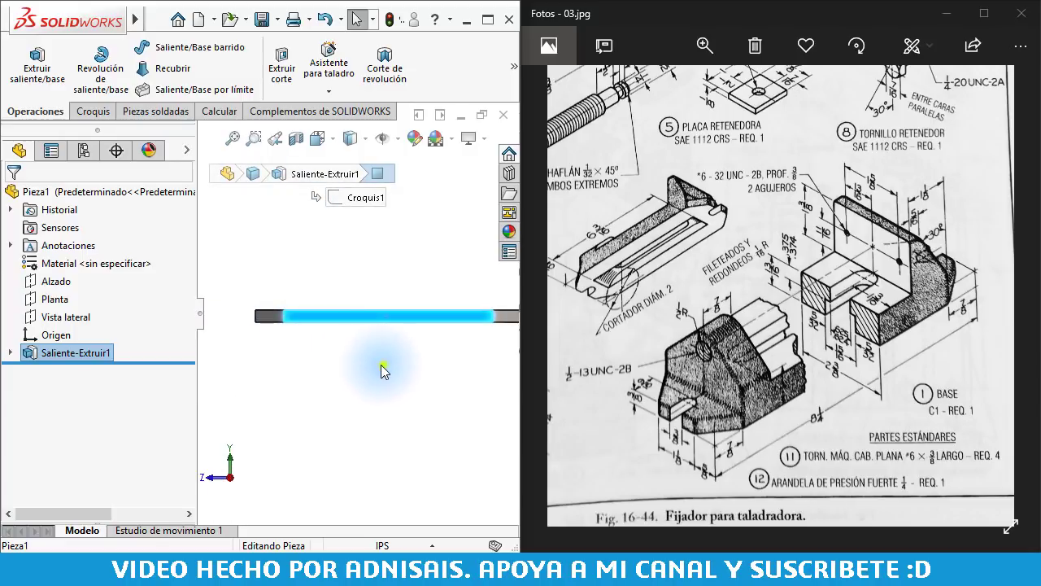
left_click(381, 365)
key("ctrl+3")
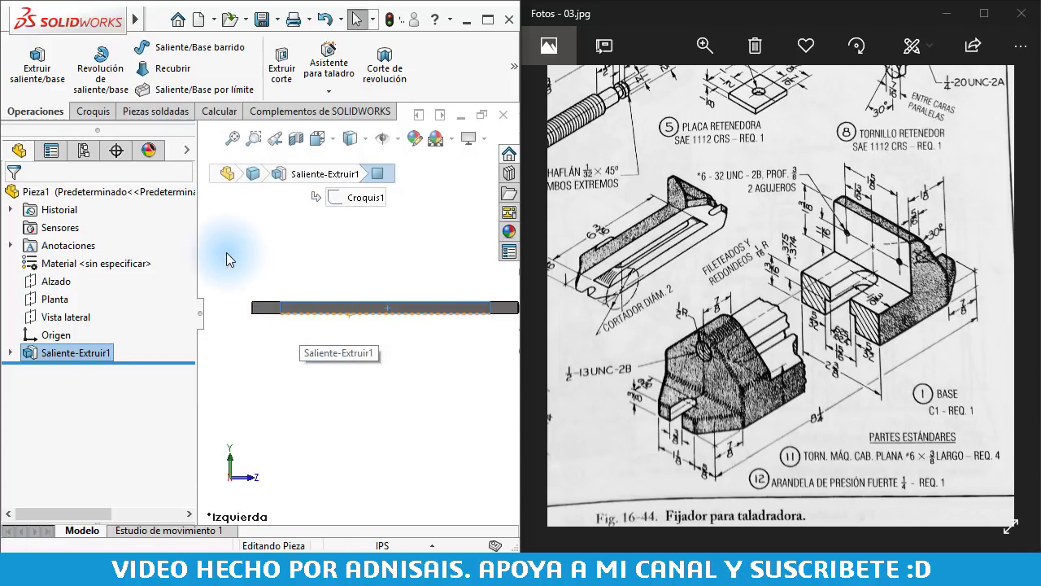
middle_click_drag(364, 268, 296, 276, "ctrl")
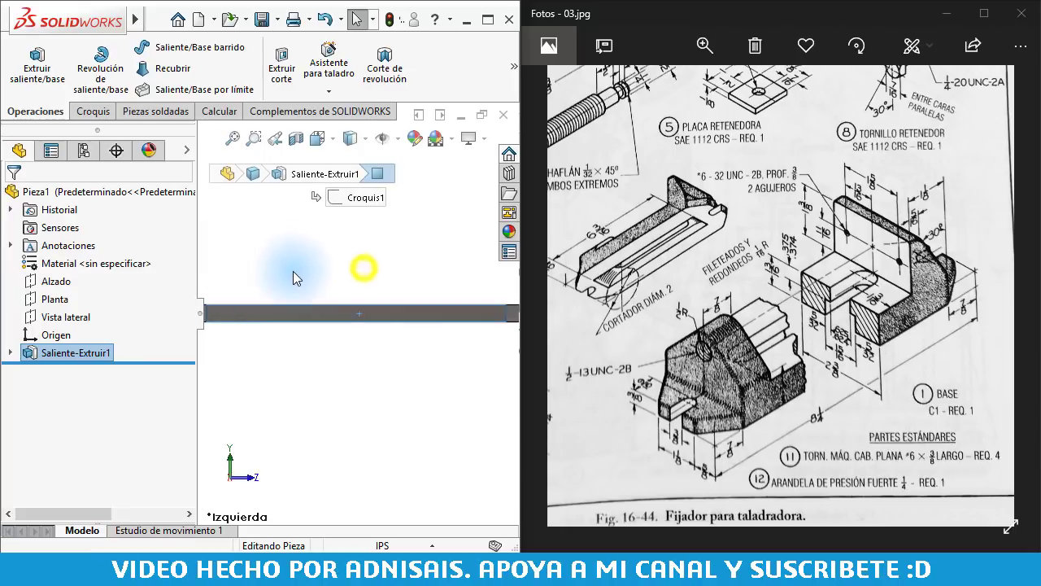
key("ctrl+4")
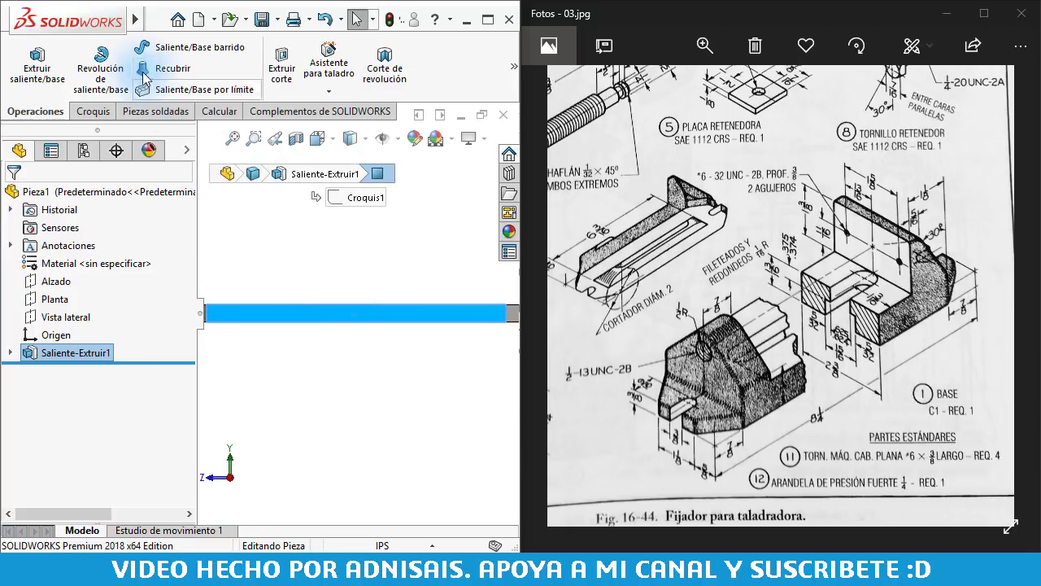
left_click(91, 110)
left_click(26, 64)
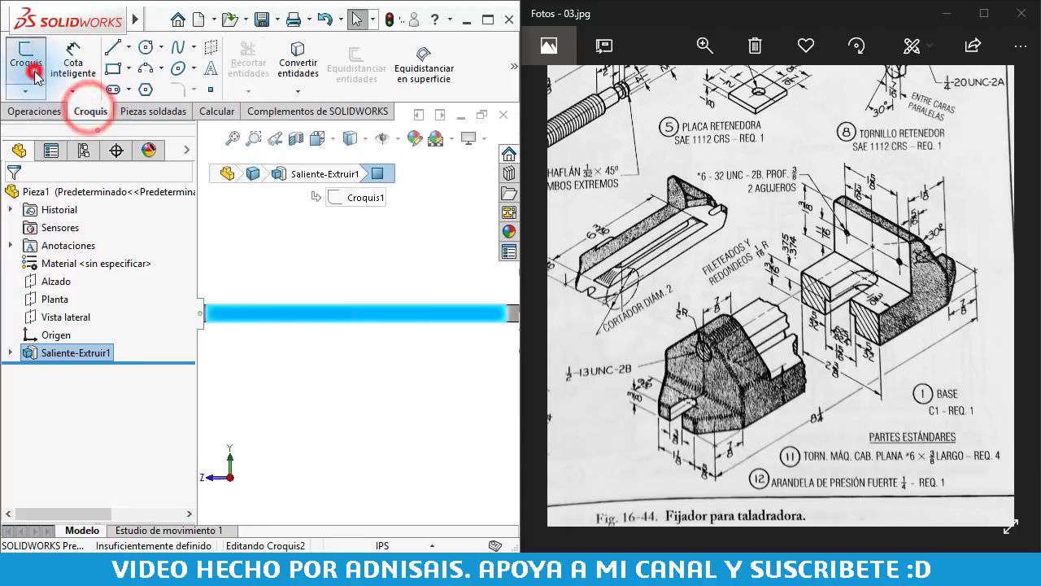
Draw a closed seven-line block profile with an angled top corner standing on the plate's top edge
left_click(114, 54)
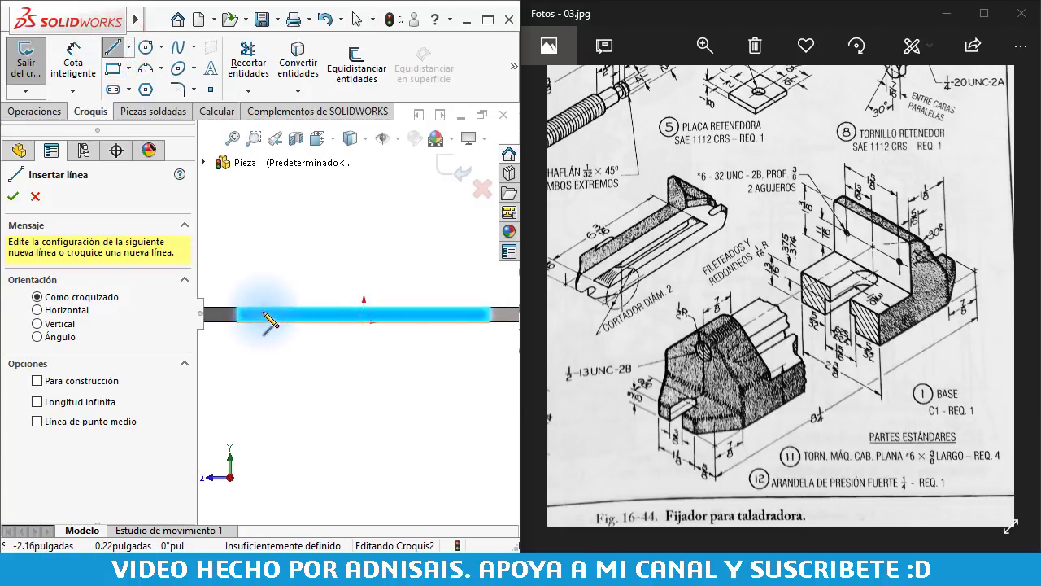
key("f")
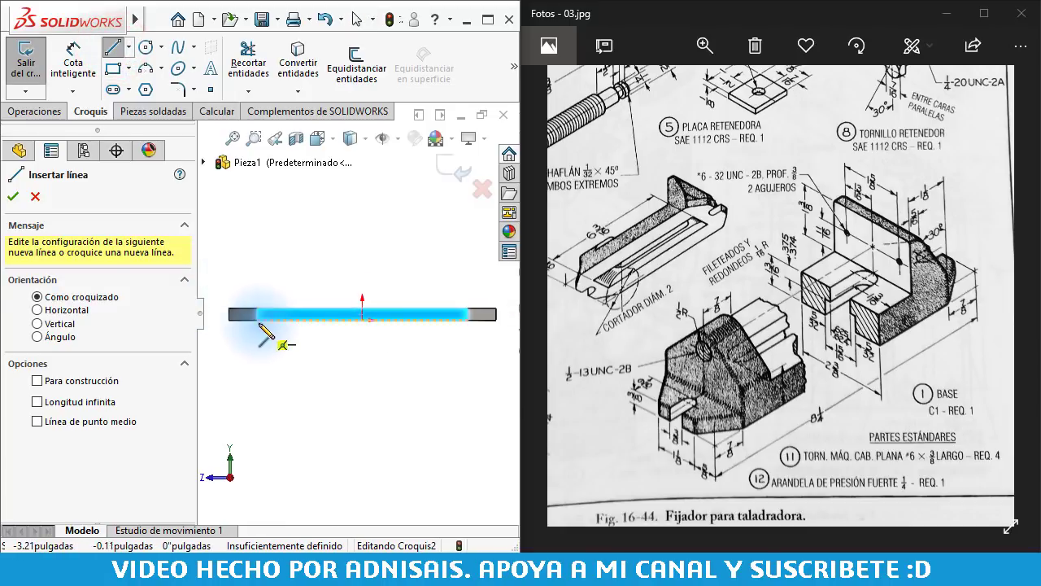
left_click(257, 319)
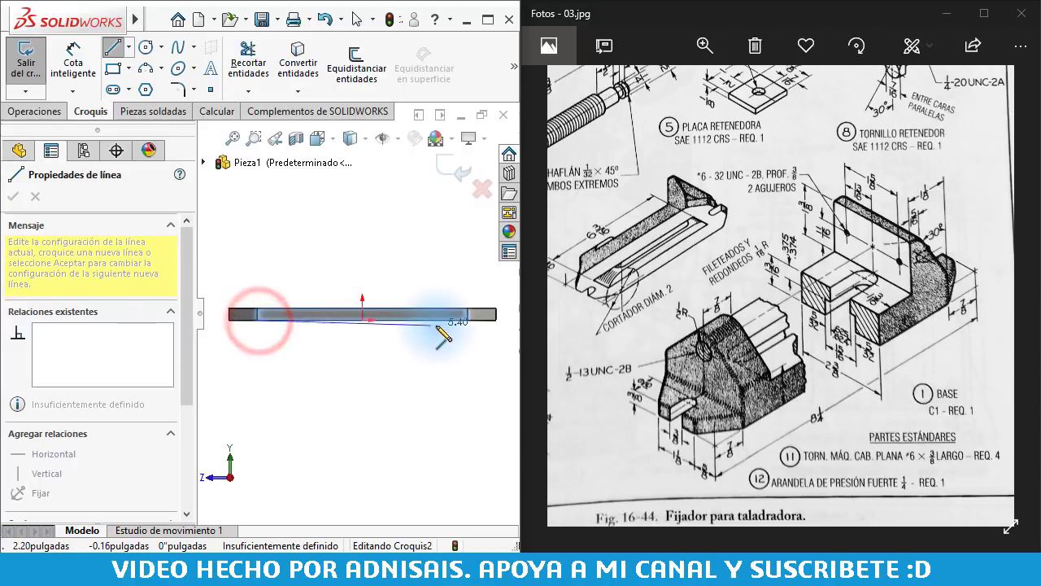
left_click(471, 319)
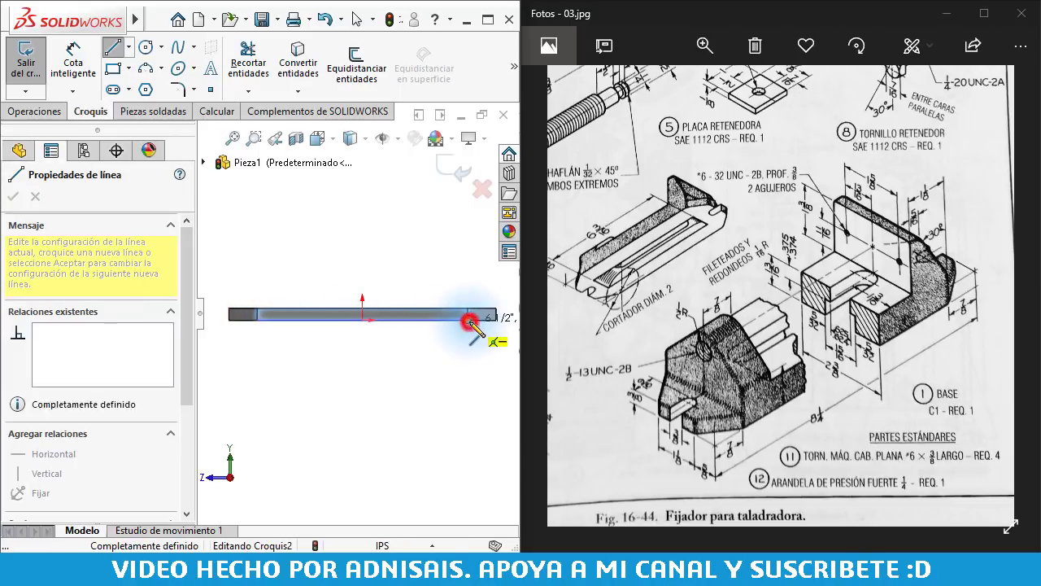
left_click(468, 266)
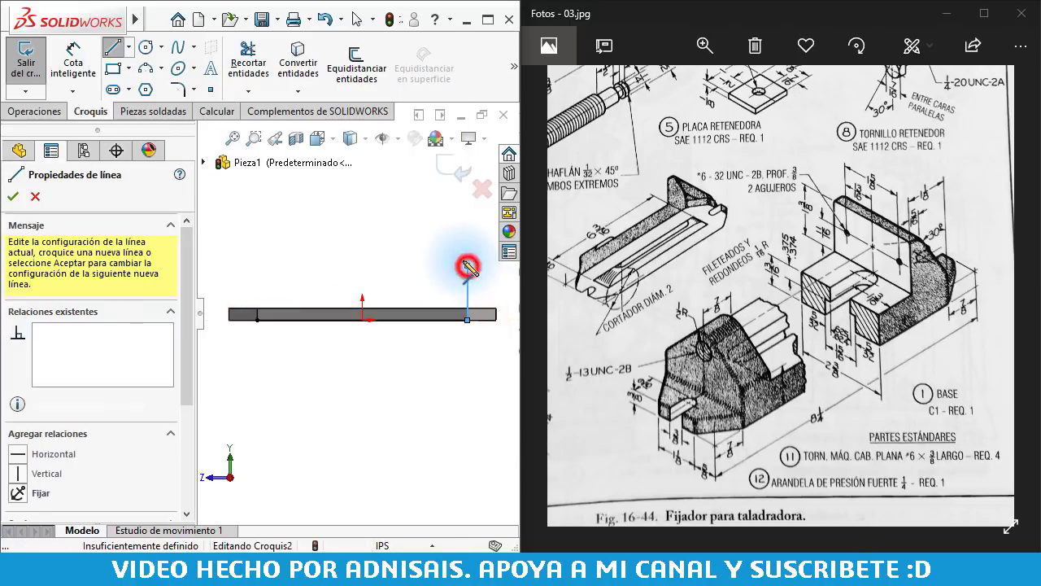
left_click(448, 232)
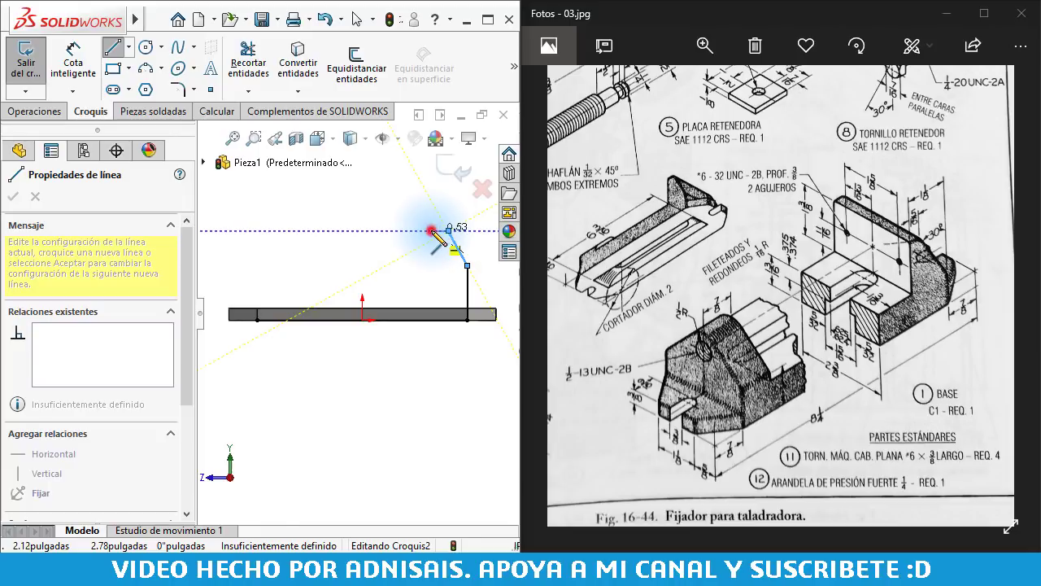
left_click(431, 231)
left_click(432, 279)
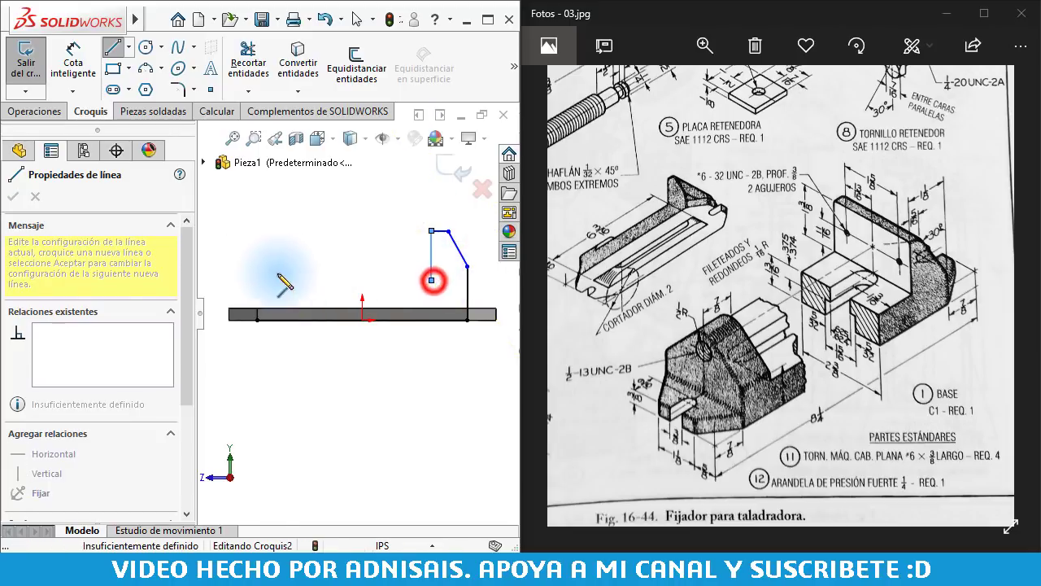
left_click(257, 279)
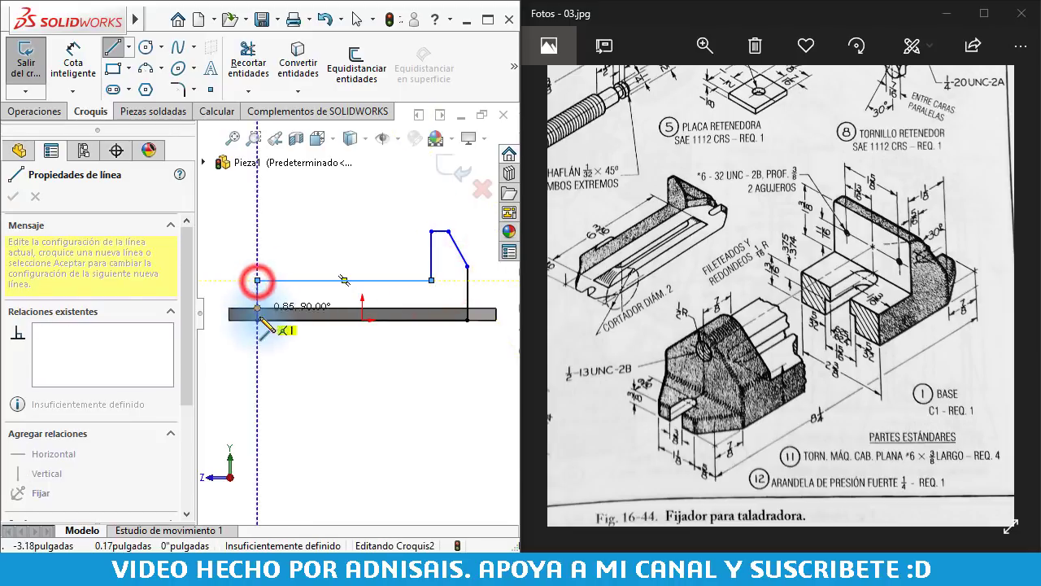
left_click(257, 320)
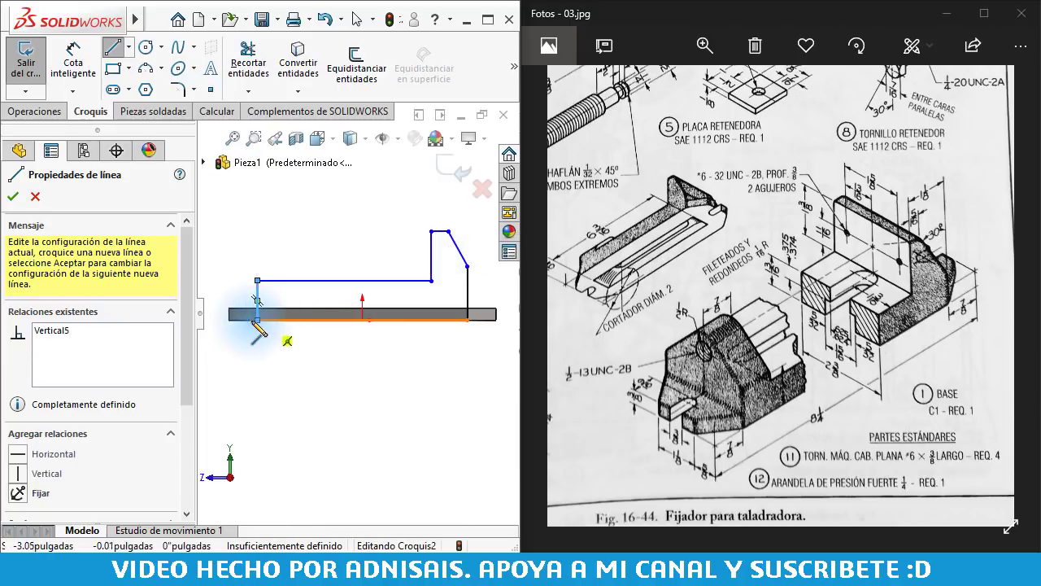
key("Escape")
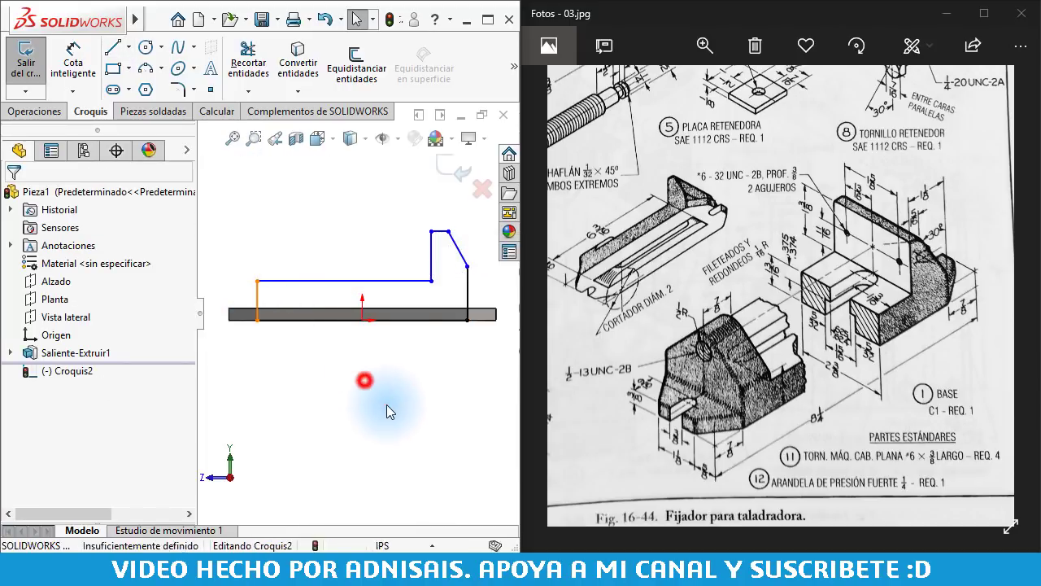
right_click_drag(362, 440, 383, 244)
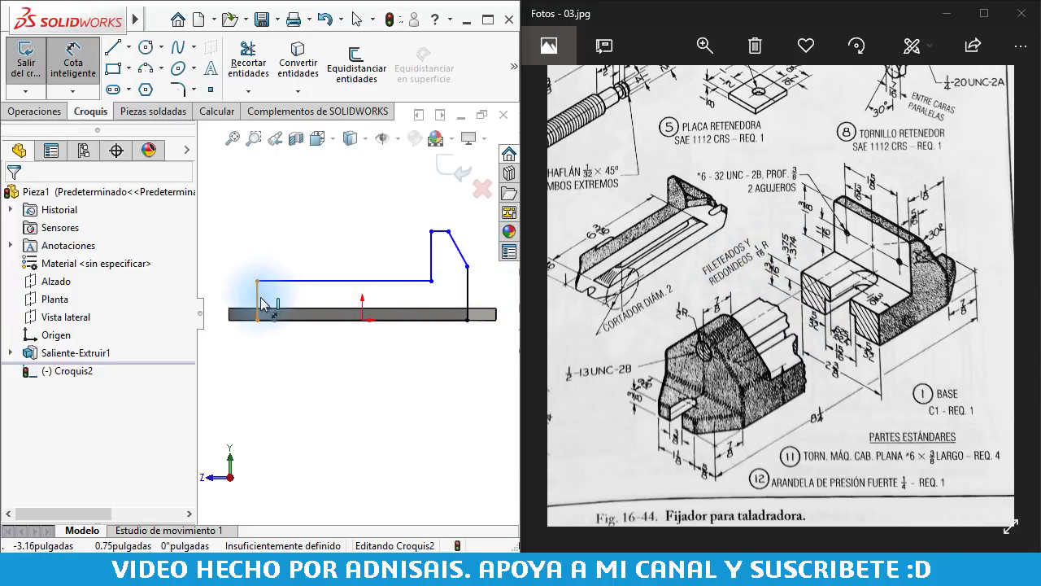
Dimension the profile's left line 13/16", short vertical line 1 3/8" and top line 5/16"
left_click(257, 296)
left_click(242, 295)
type("13")
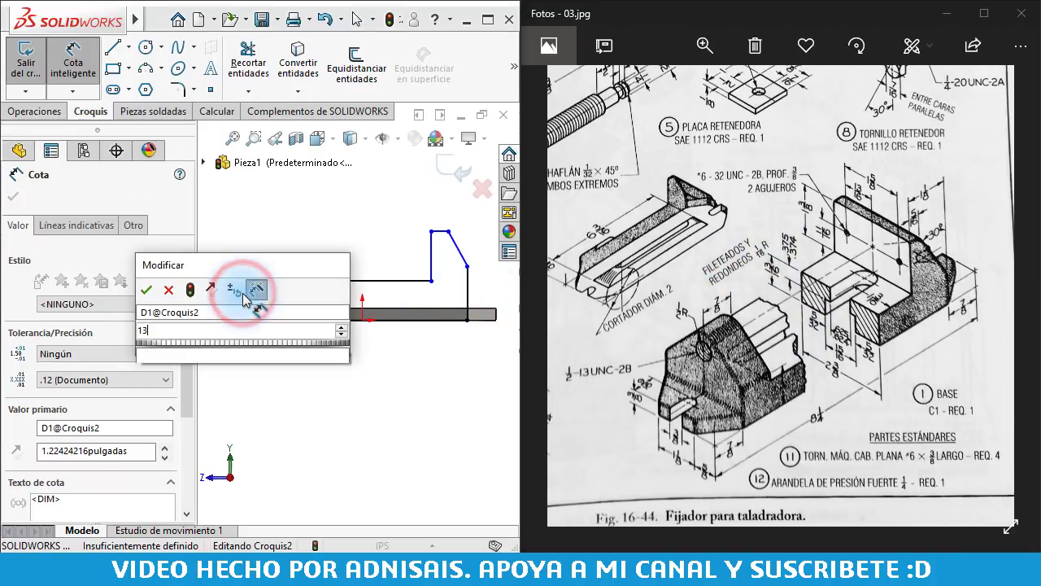
type("/16")
key("Return")
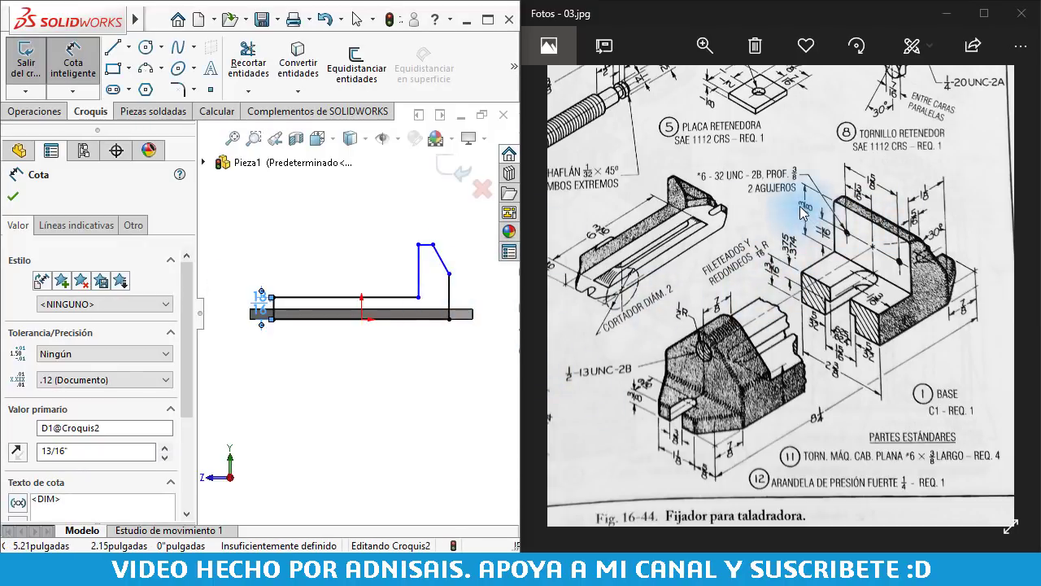
left_click(419, 264)
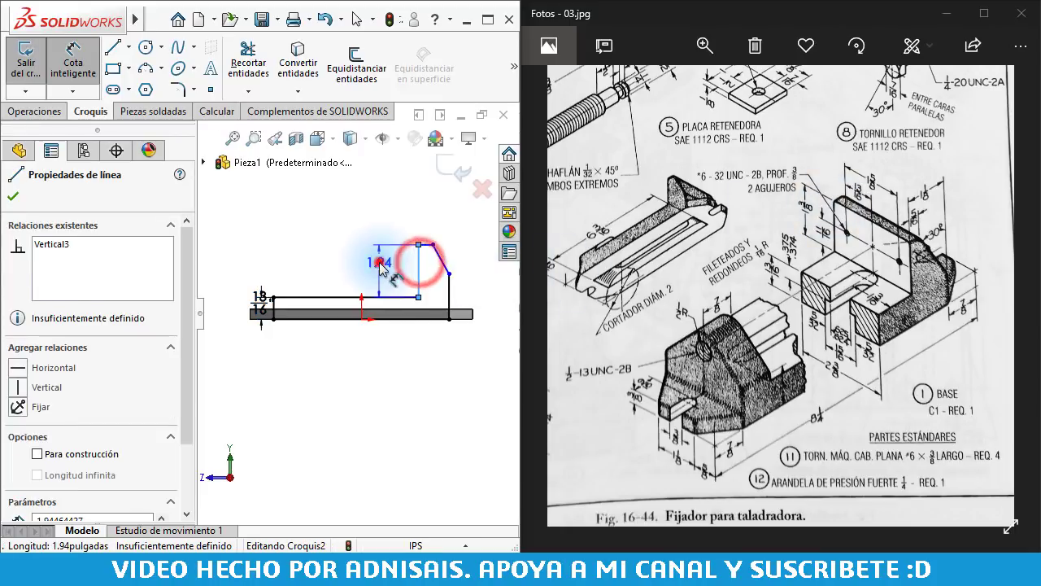
left_click(380, 264)
type("1 3/")
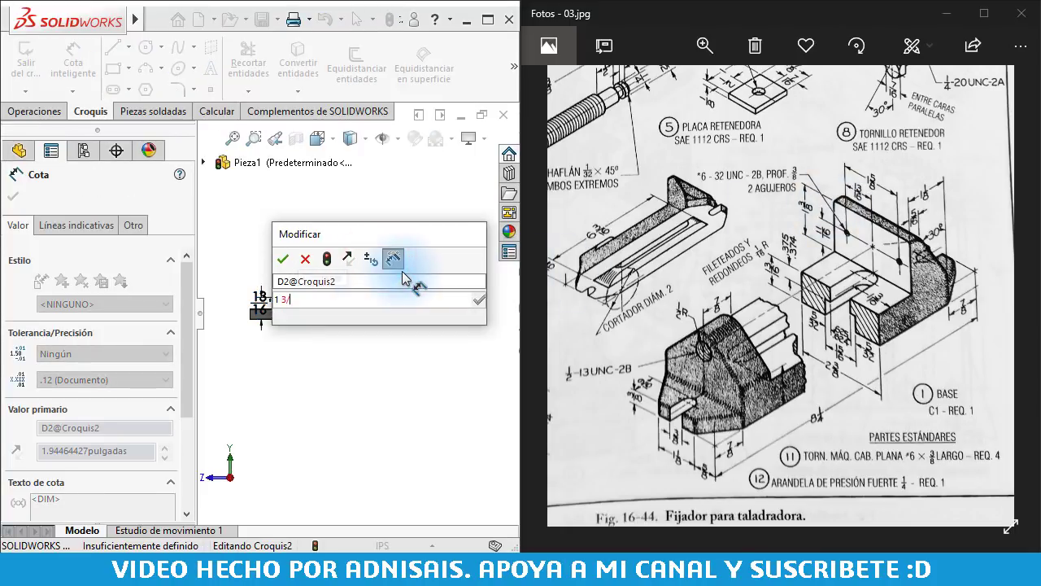
type("8")
key("Return")
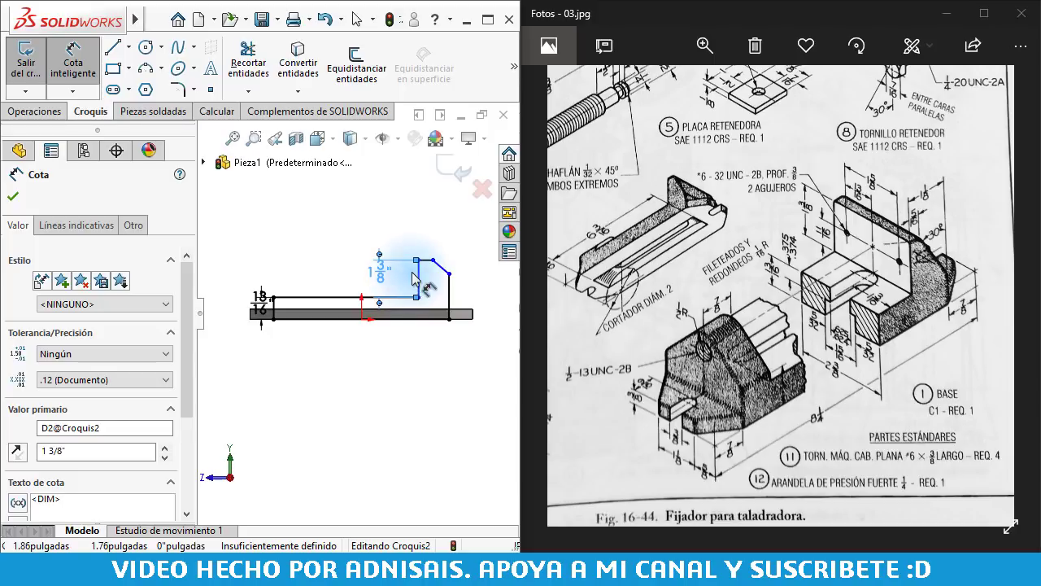
scroll(411, 276, "down", 1)
scroll(394, 244, "down", 2)
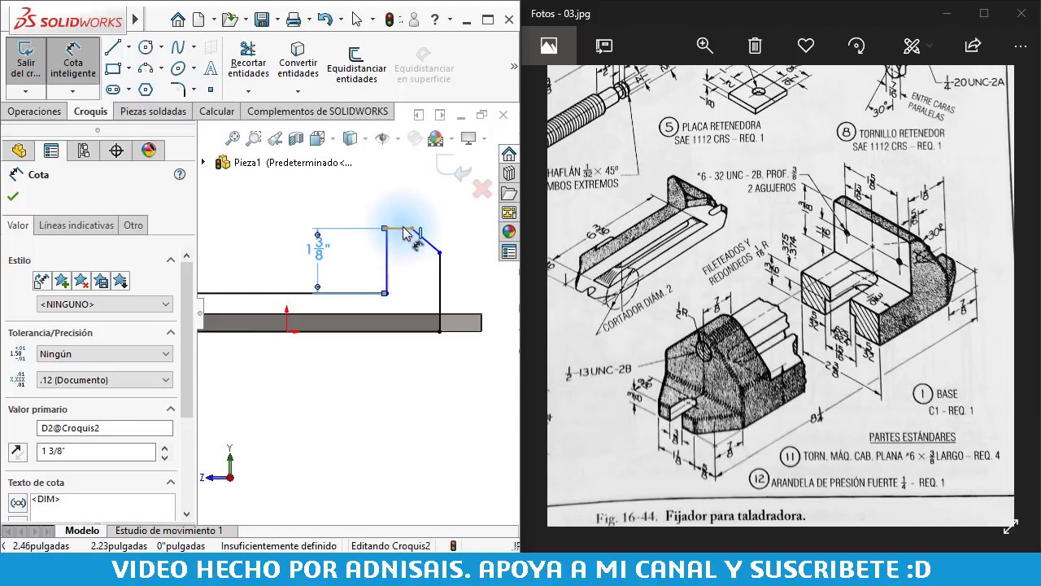
left_click(404, 229)
left_click(406, 209)
type("5/")
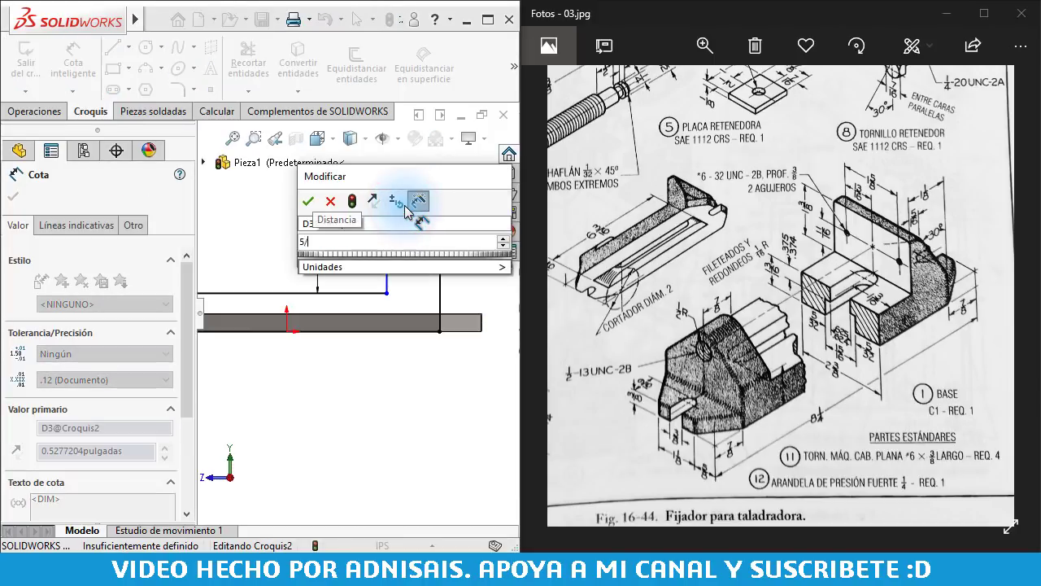
type("16")
key("Return")
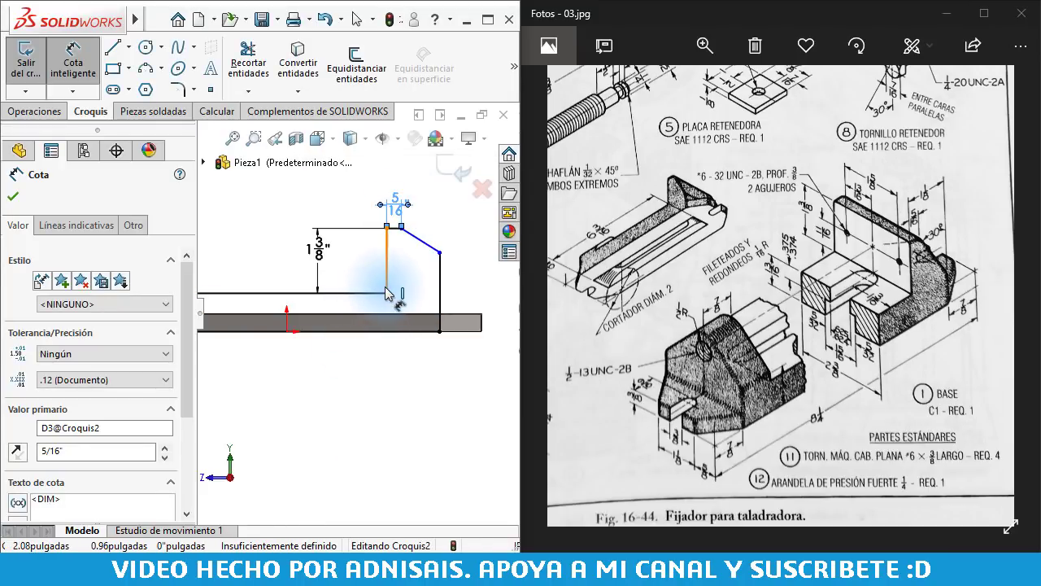
Add a 1 1/8" width and a 30° chamfer-to-vertical angle to fully define Croquis2
left_click(387, 291)
left_click(440, 292)
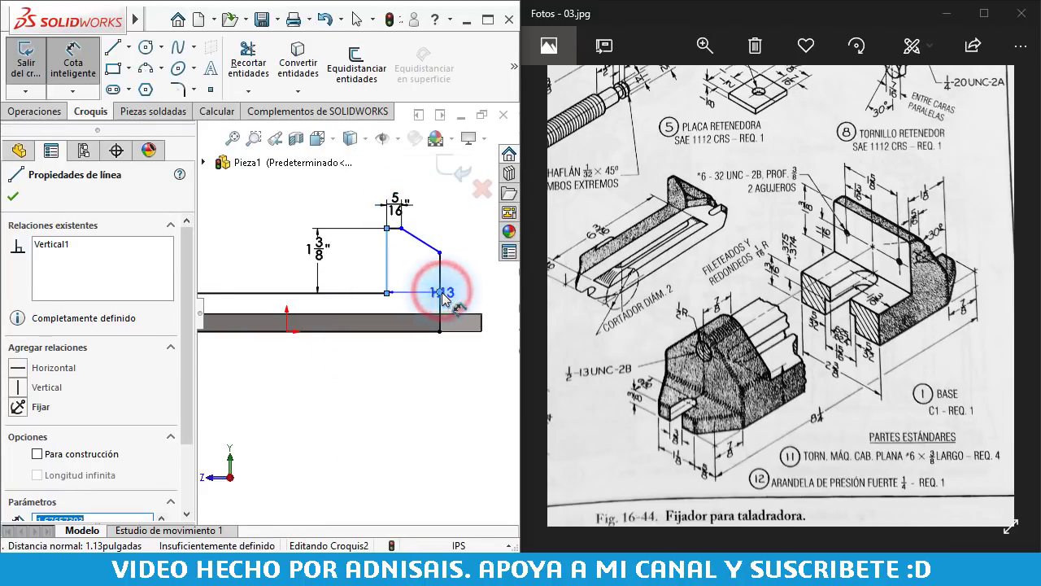
left_click(413, 368)
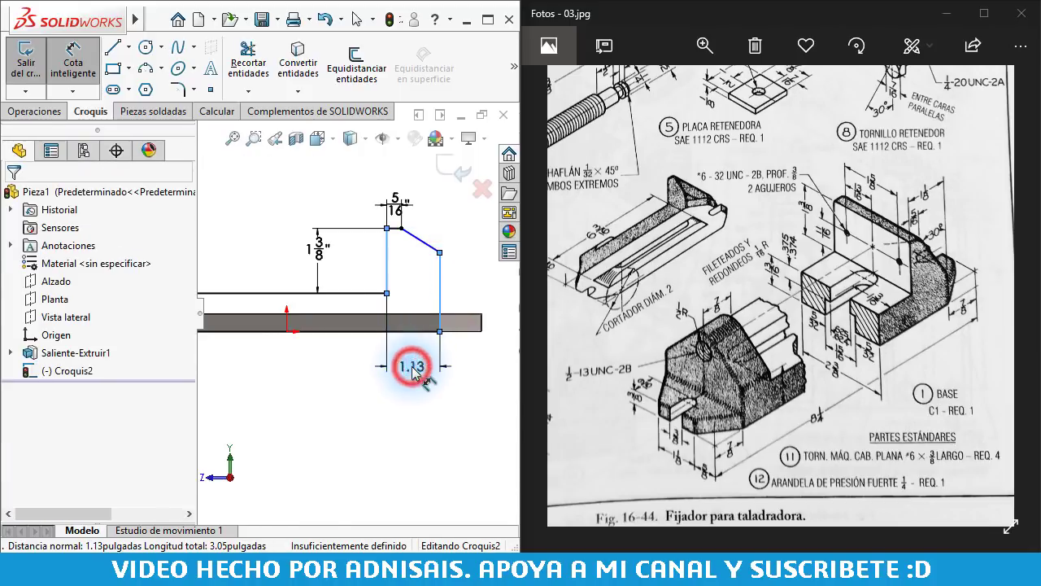
type("1")
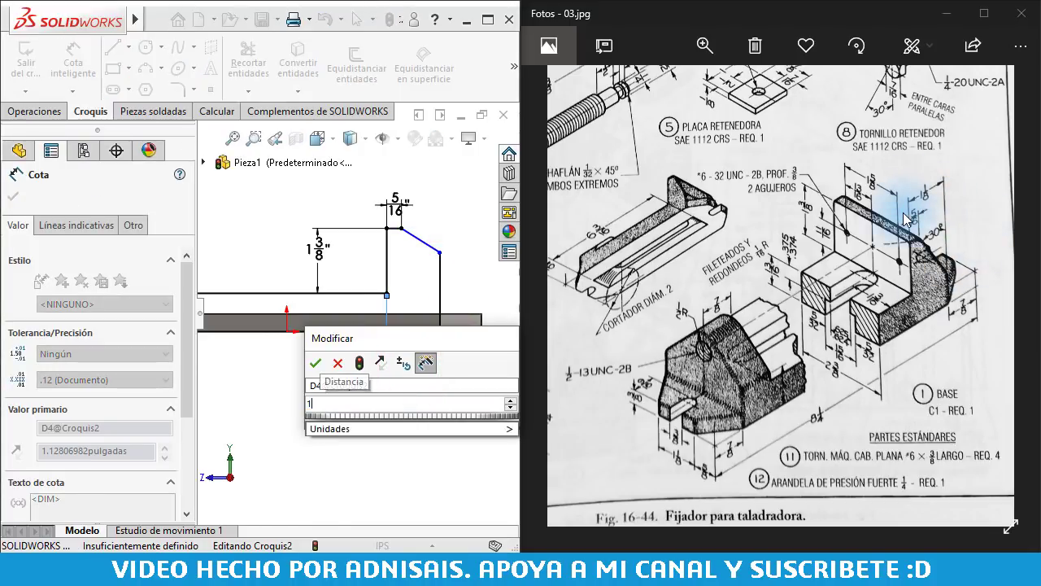
type(".125")
key("Return")
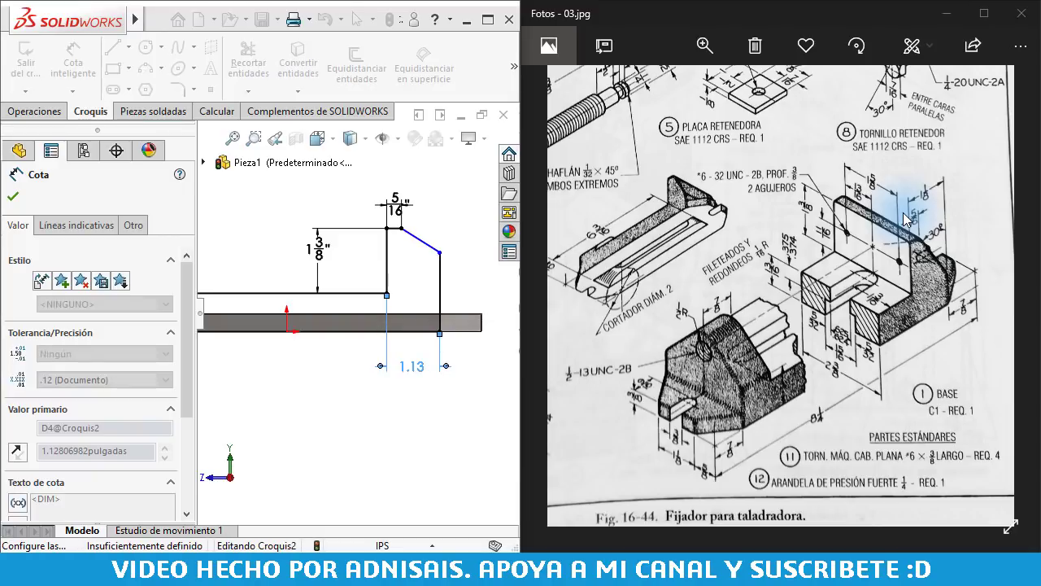
left_click(443, 425)
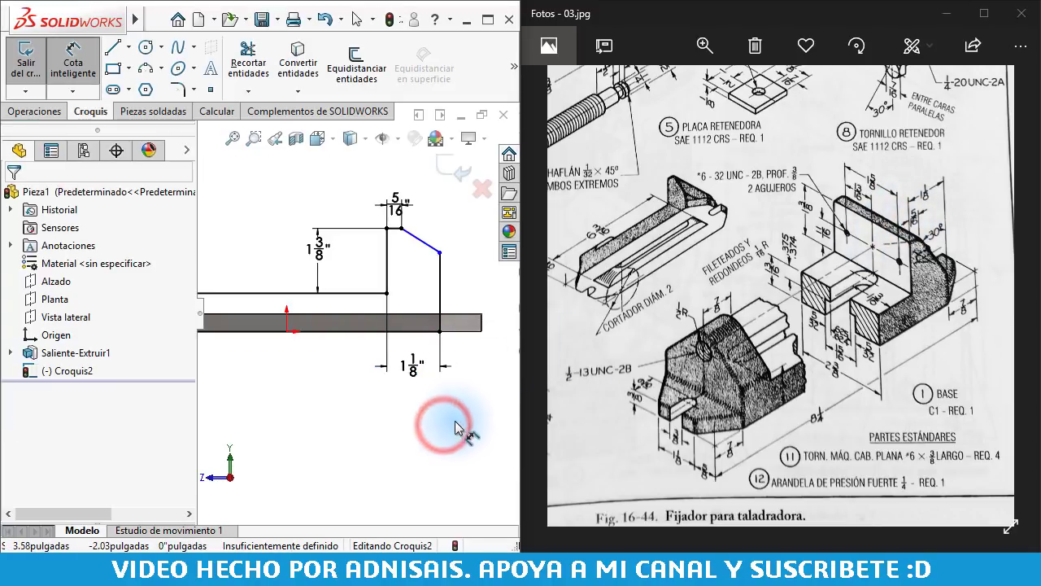
left_click(429, 249)
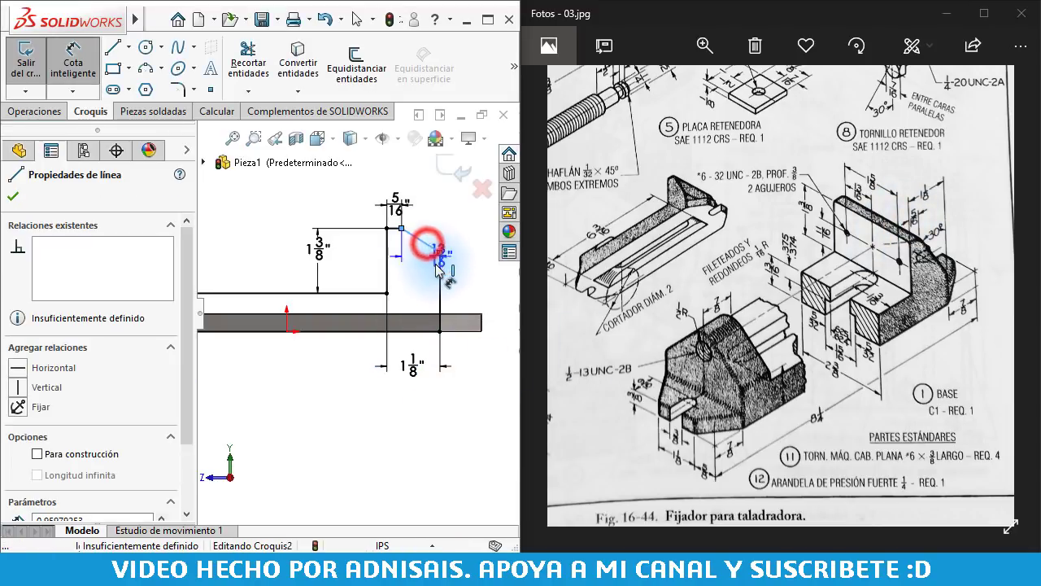
left_click(440, 268)
left_click(431, 210)
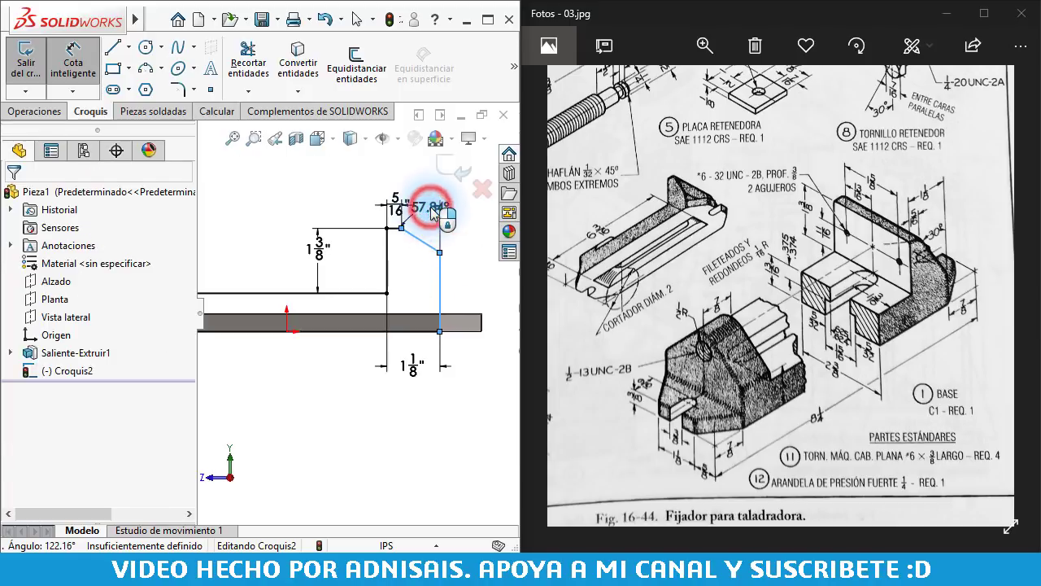
type("30")
key("Return")
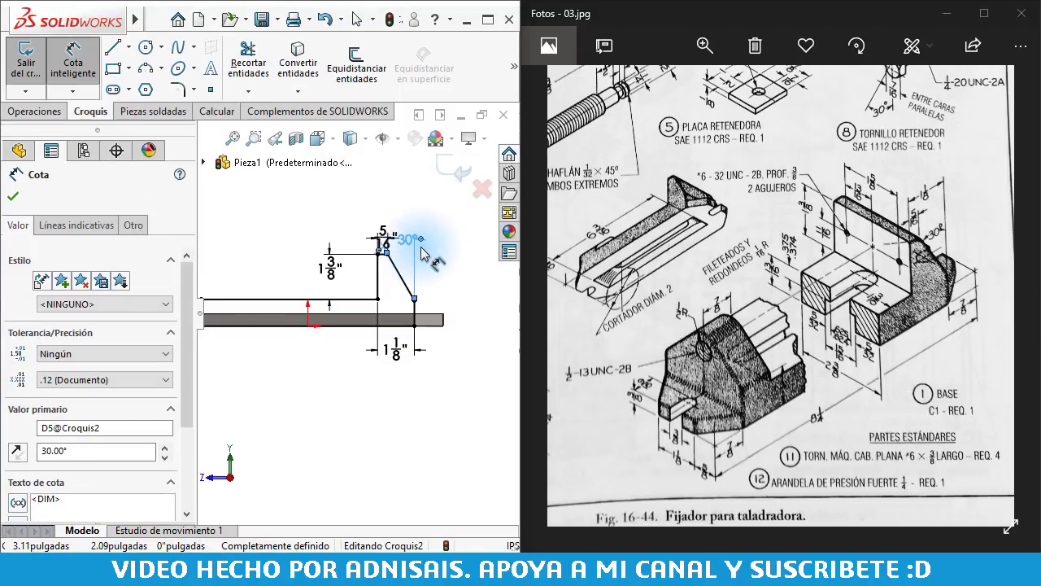
key("Escape")
scroll(356, 315, "up", 1)
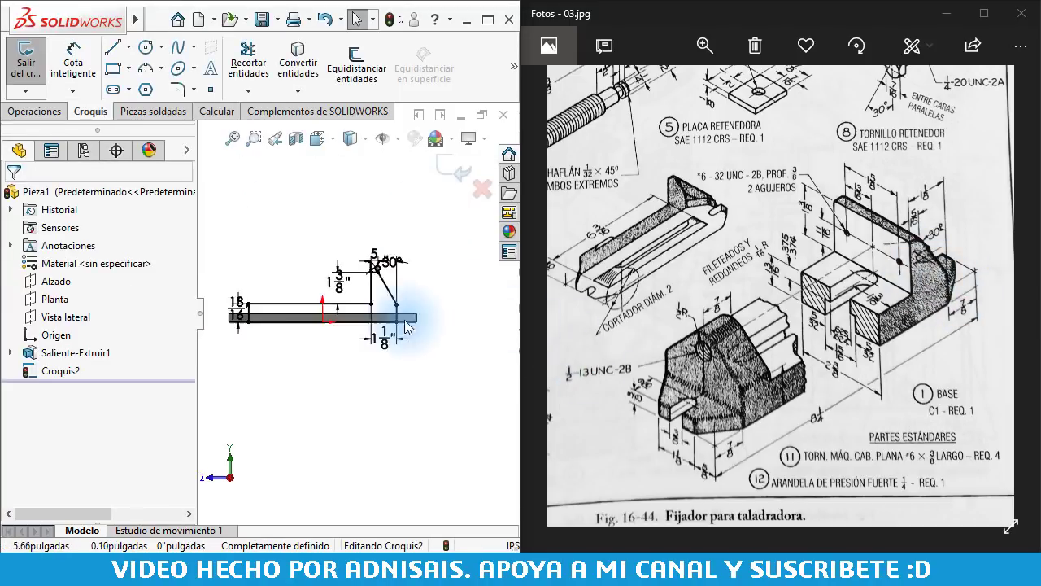
mouse_move(396, 302)
middle_mouse_down()
mouse_move(395, 348)
mouse_move(244, 297)
middle_mouse_up()
Extrude Croquis2 up to a picked corner vertex of the base plate, creating Saliente-Extruir2
left_click(11, 112)
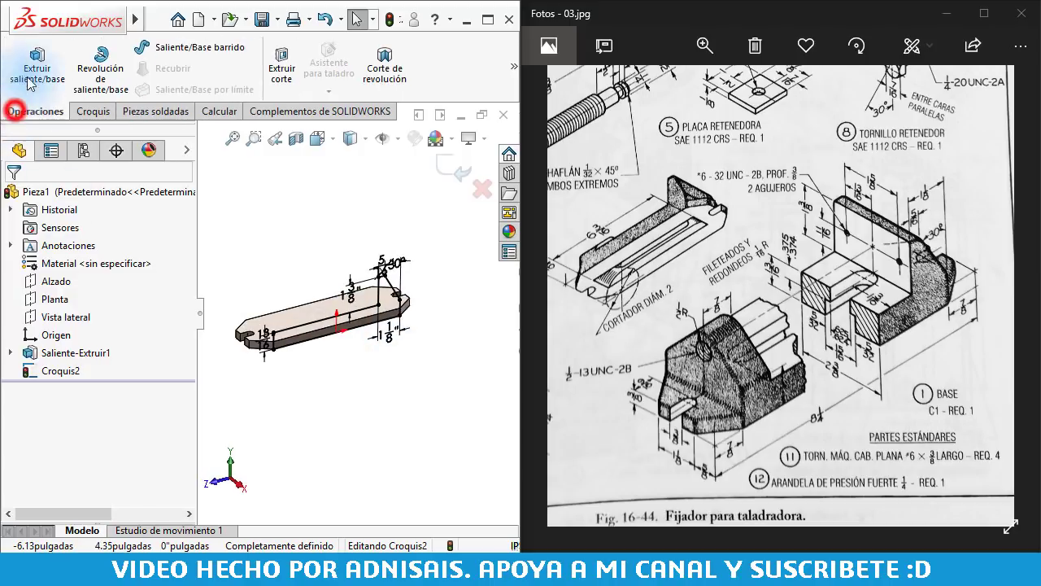
left_click(34, 65)
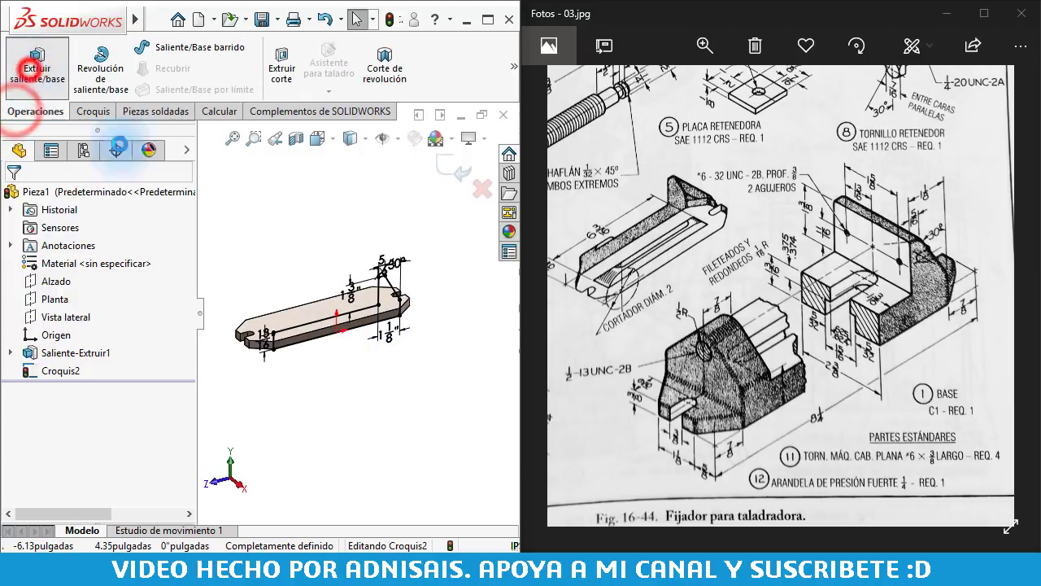
left_click(246, 321)
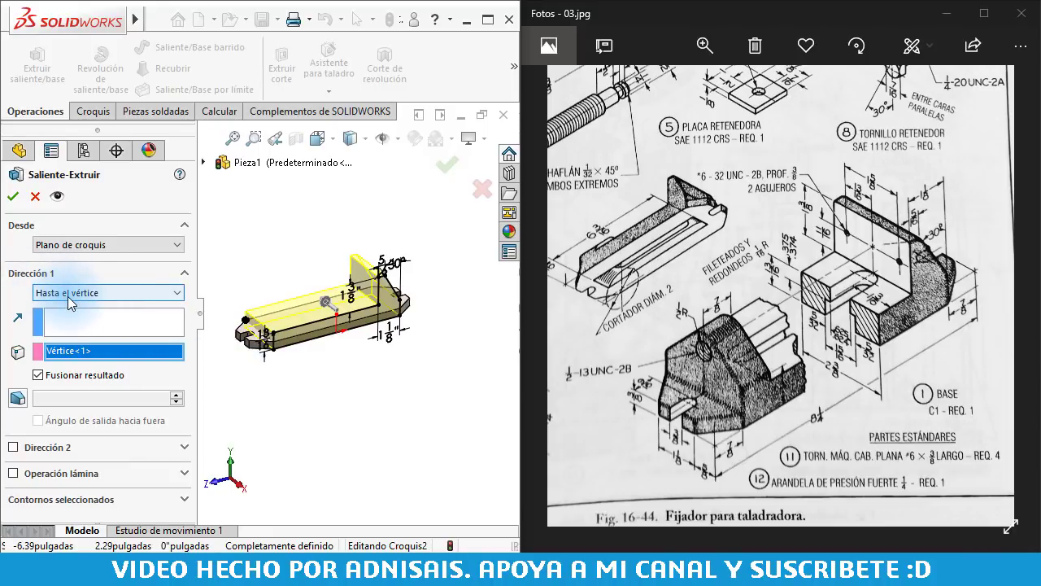
left_click(11, 197)
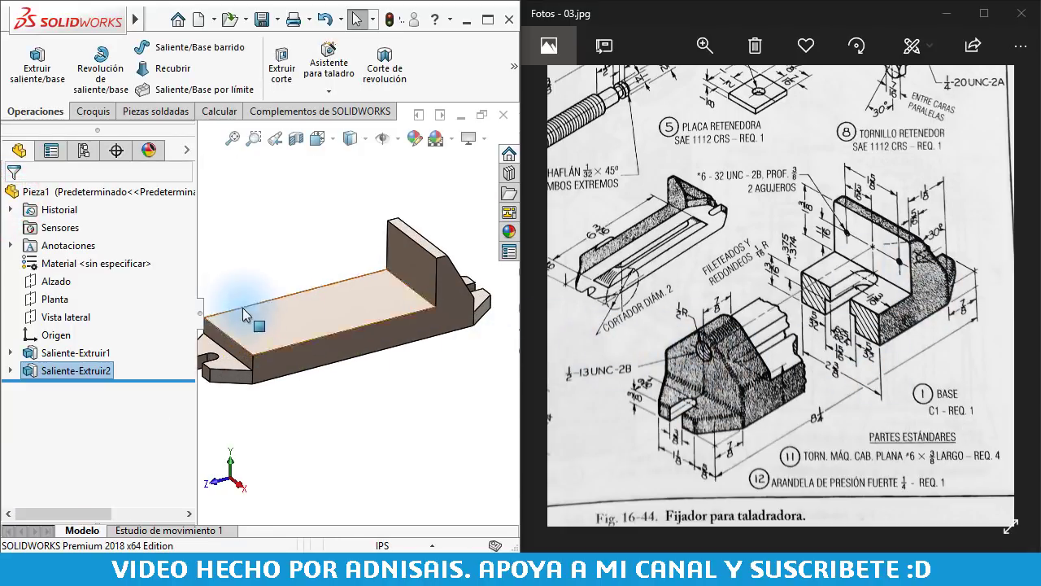
middle_click_drag(244, 302, 342, 334)
Start a sketch on the plate's end face with a vertical centreline at the slot's middle
left_click(325, 348)
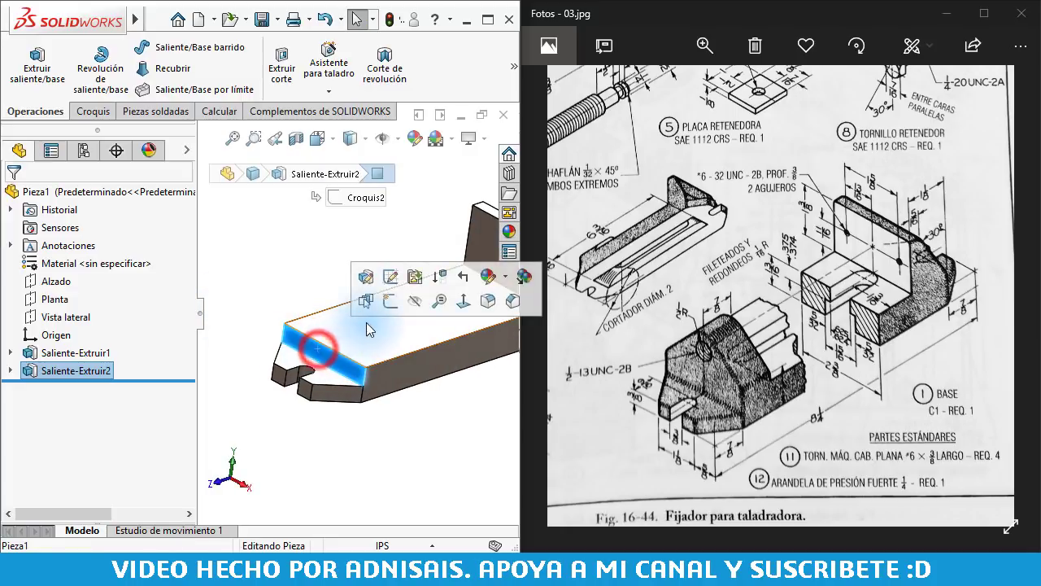
left_click(386, 305)
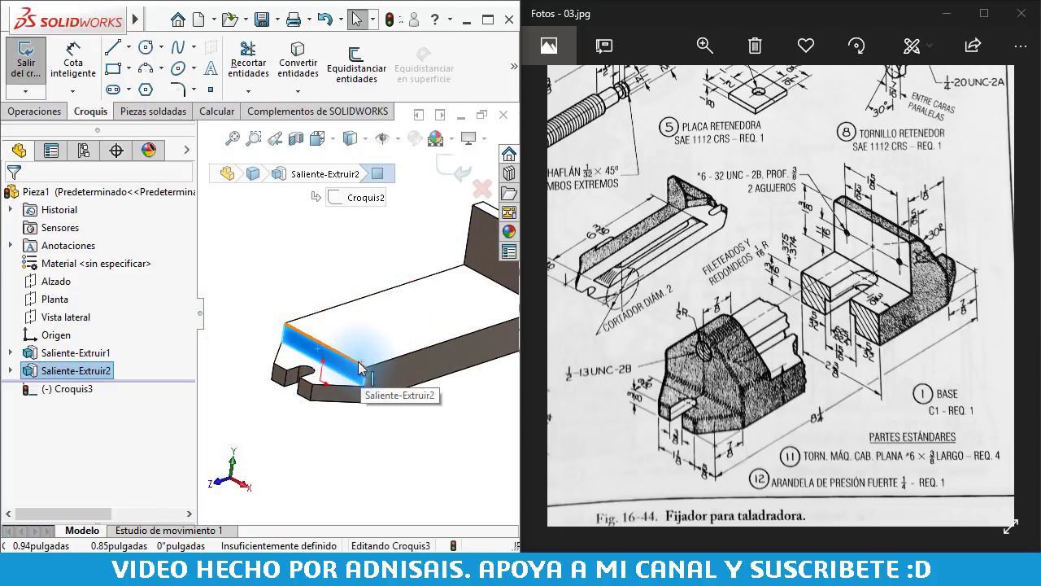
key("f")
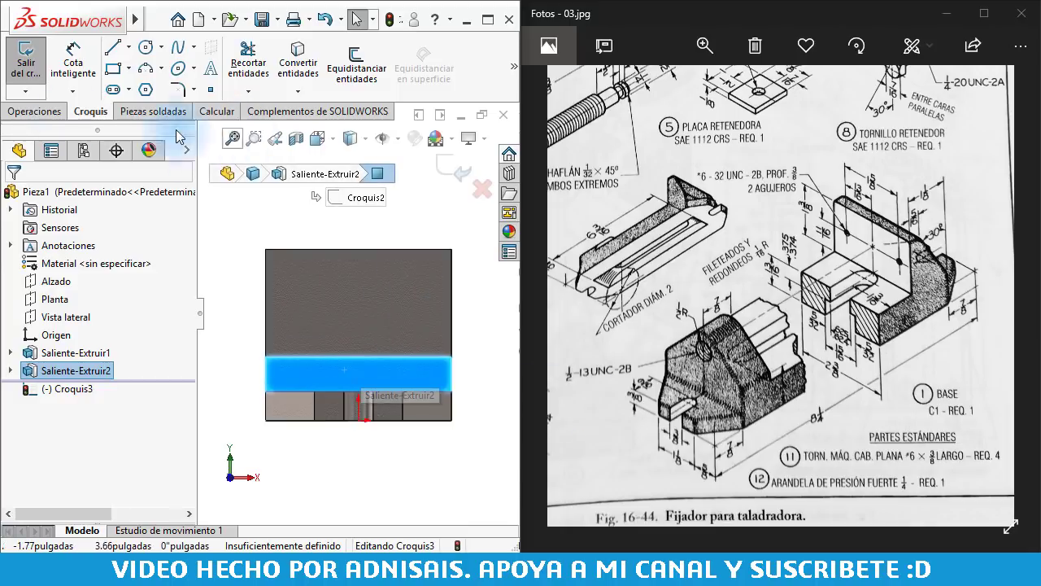
left_click(130, 50)
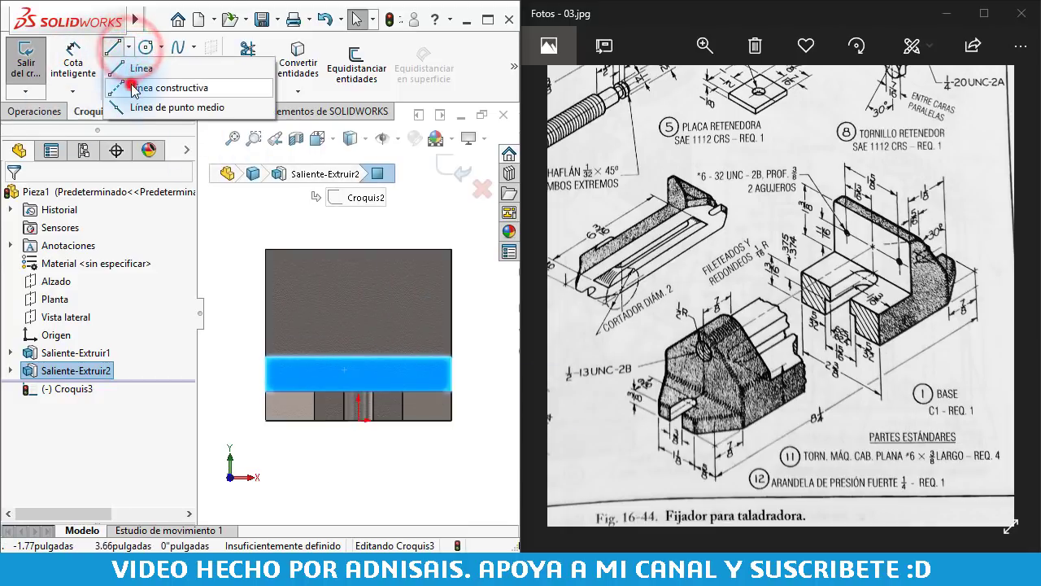
left_click(131, 85)
left_click(358, 420)
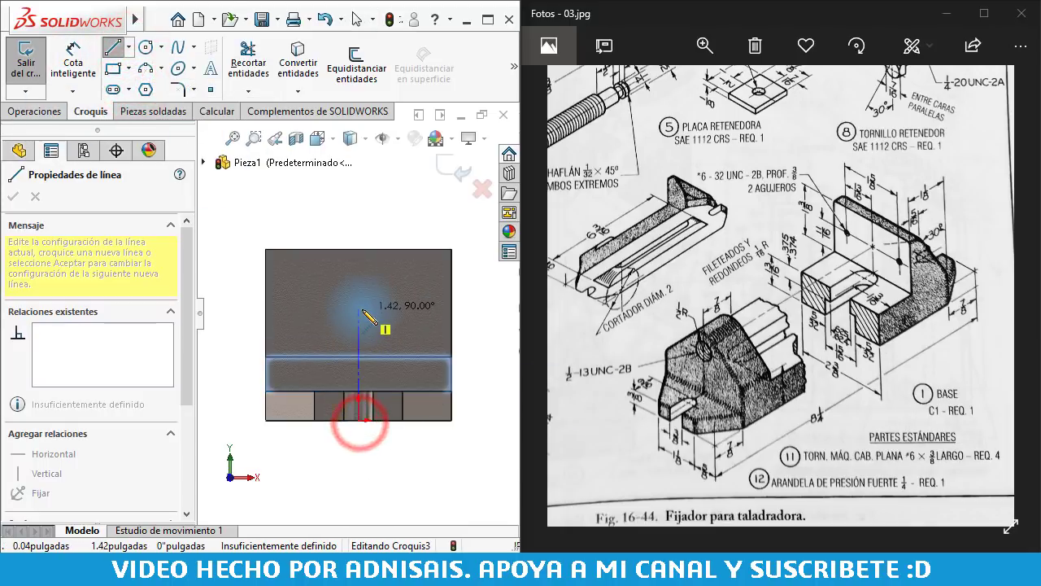
left_click(358, 308)
key("Escape")
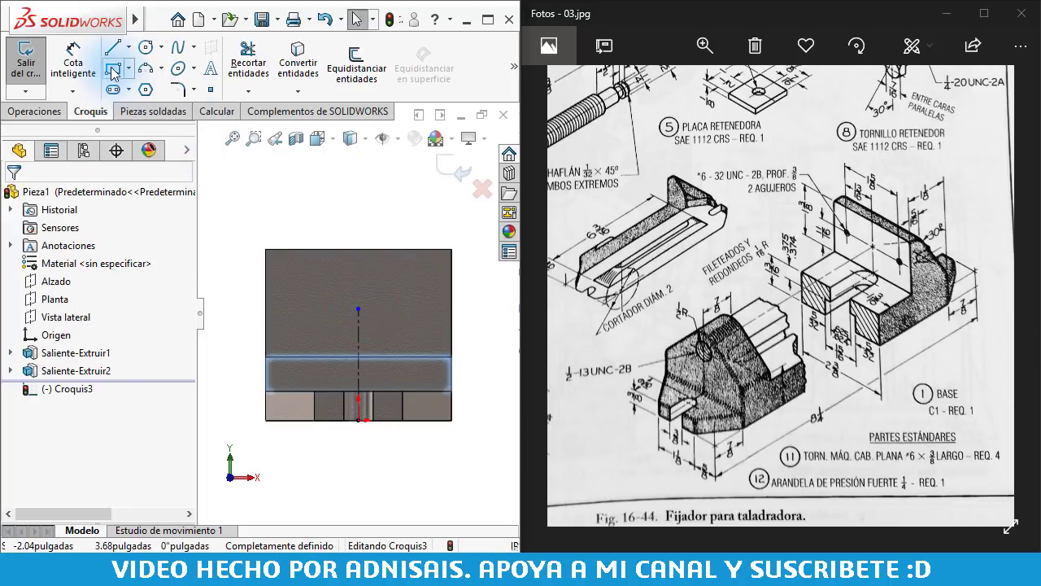
Draw the half profile: a vertical edge, a sloped line and a tangent arc ending at the centreline
left_click(112, 48)
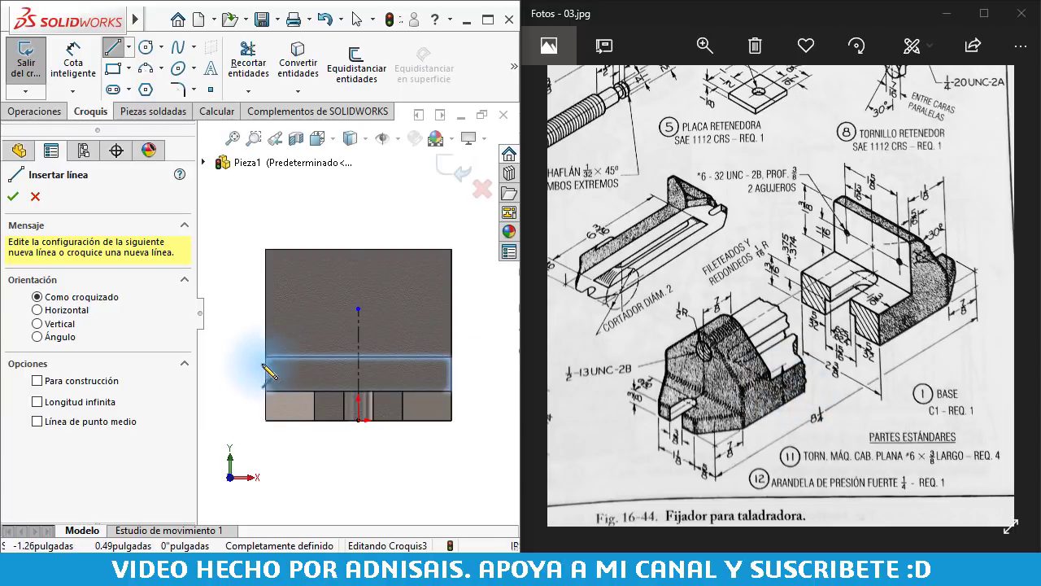
left_click(265, 422)
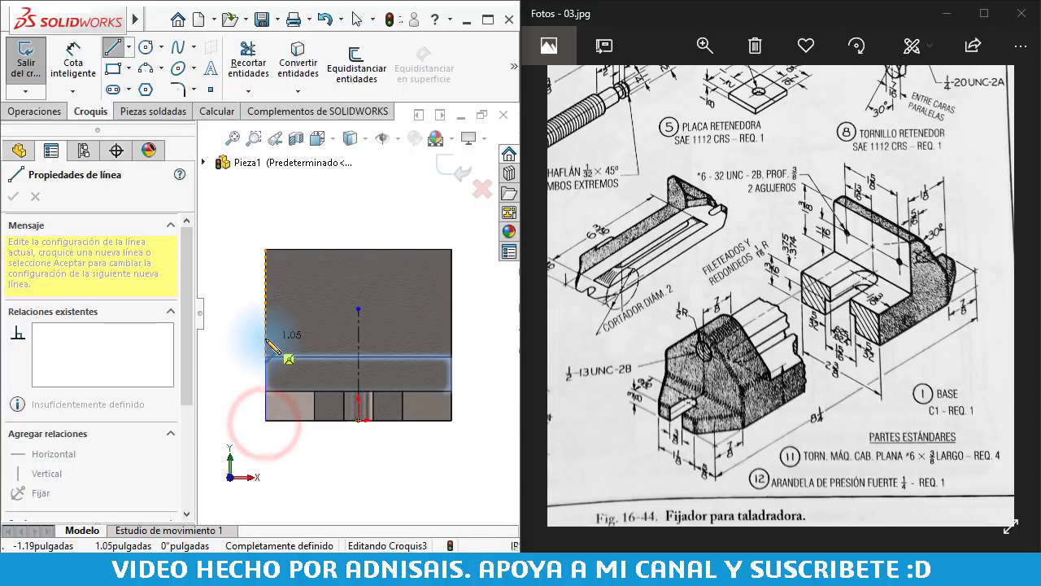
left_click(266, 343)
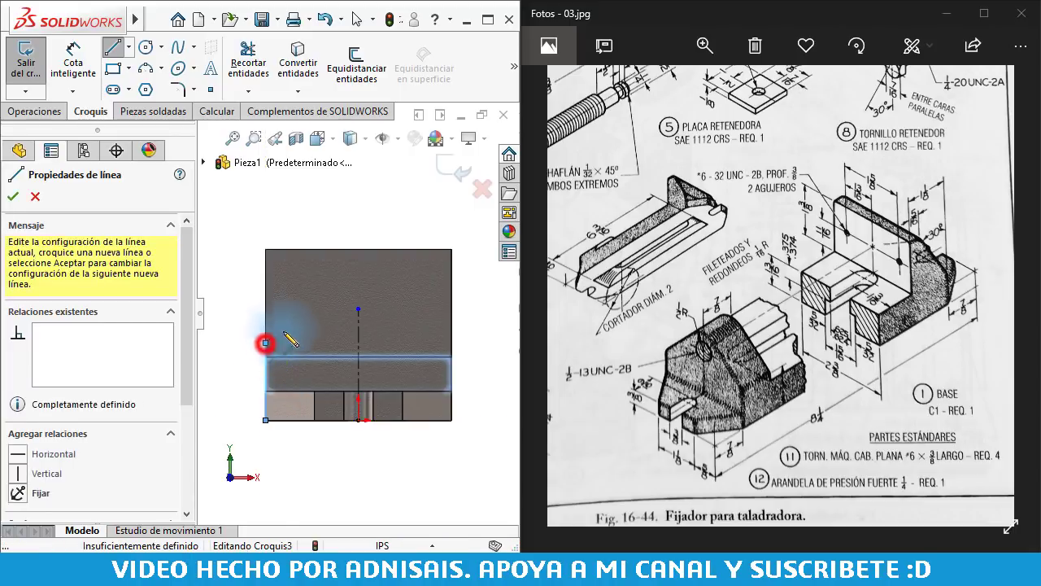
left_click(335, 302)
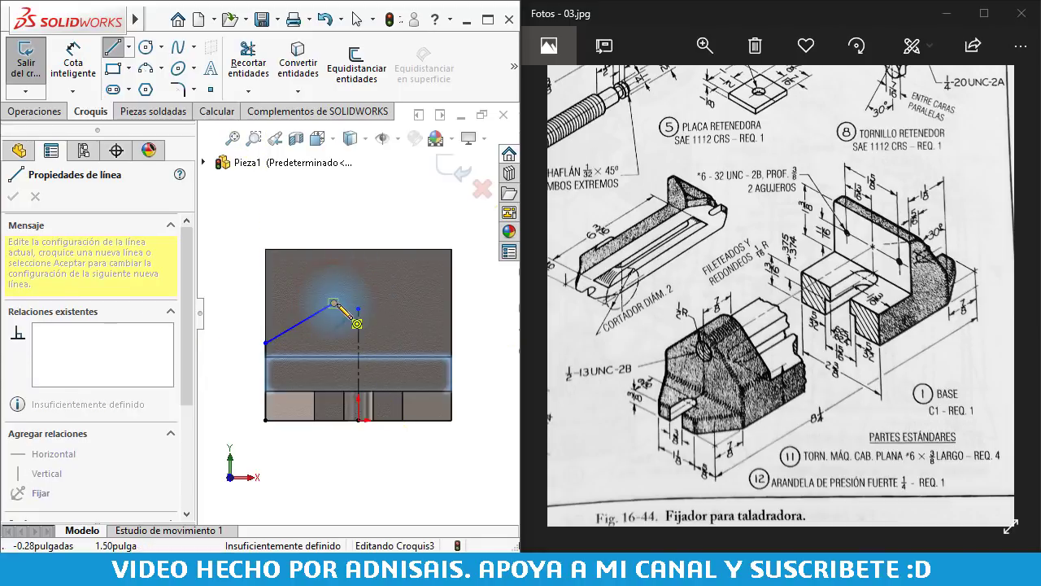
left_click(362, 296)
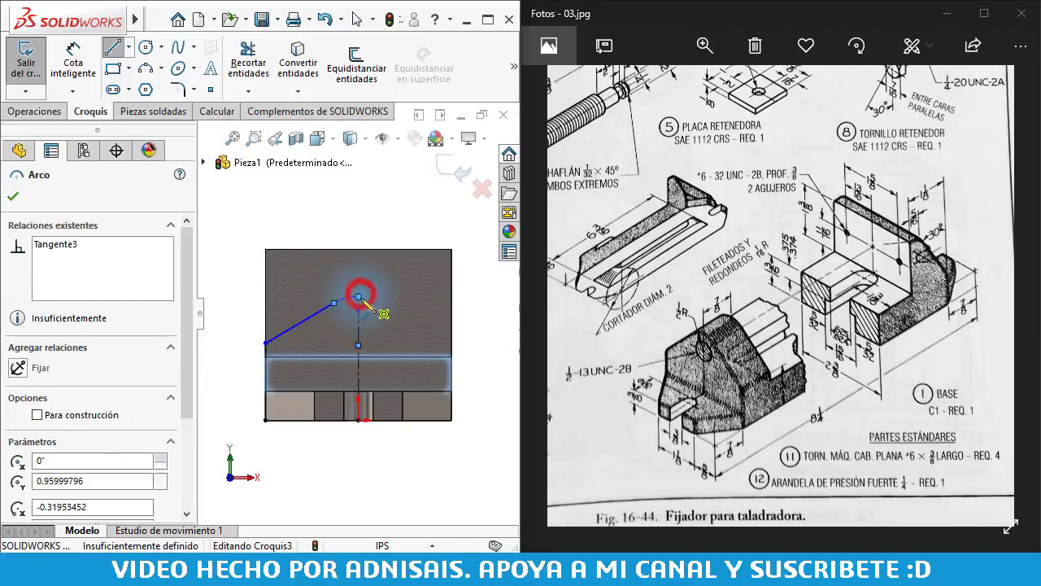
key("Escape")
scroll(361, 303, "up", 1)
Constrain the arc's end point to lie on the vertical centreline
left_click(359, 294)
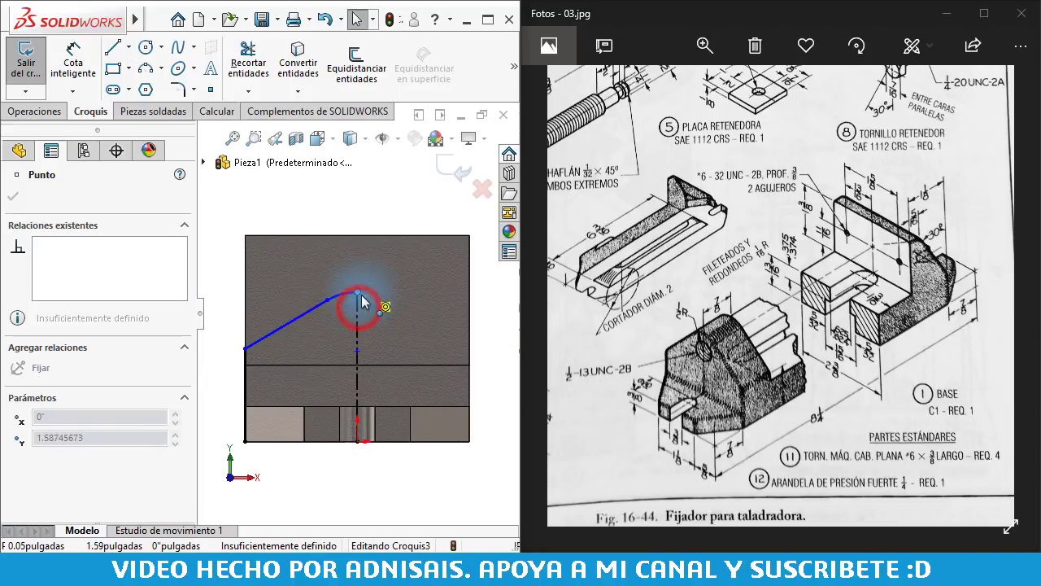
key("Escape")
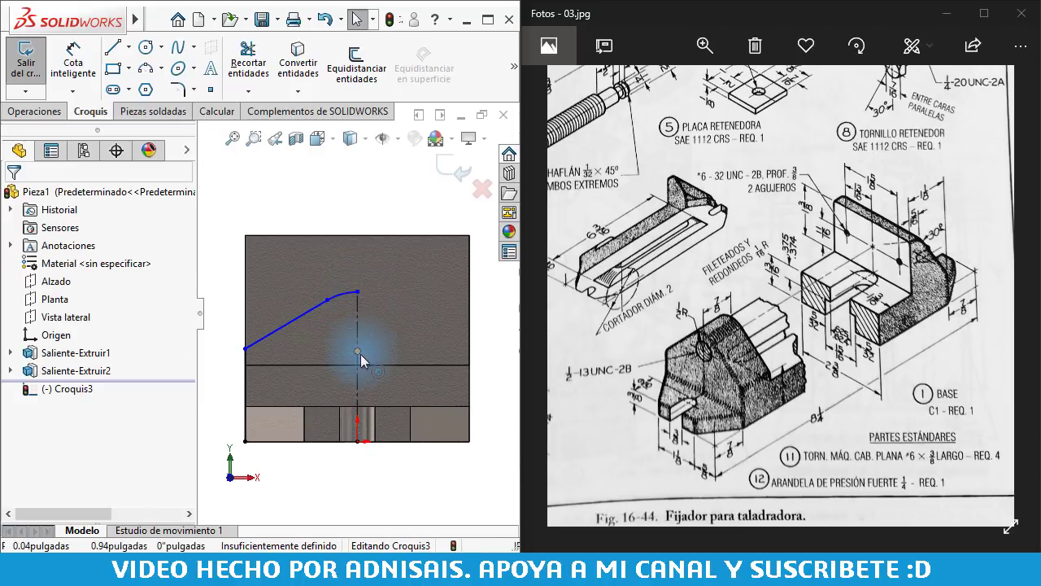
left_click(357, 350)
left_click(358, 335, "ctrl")
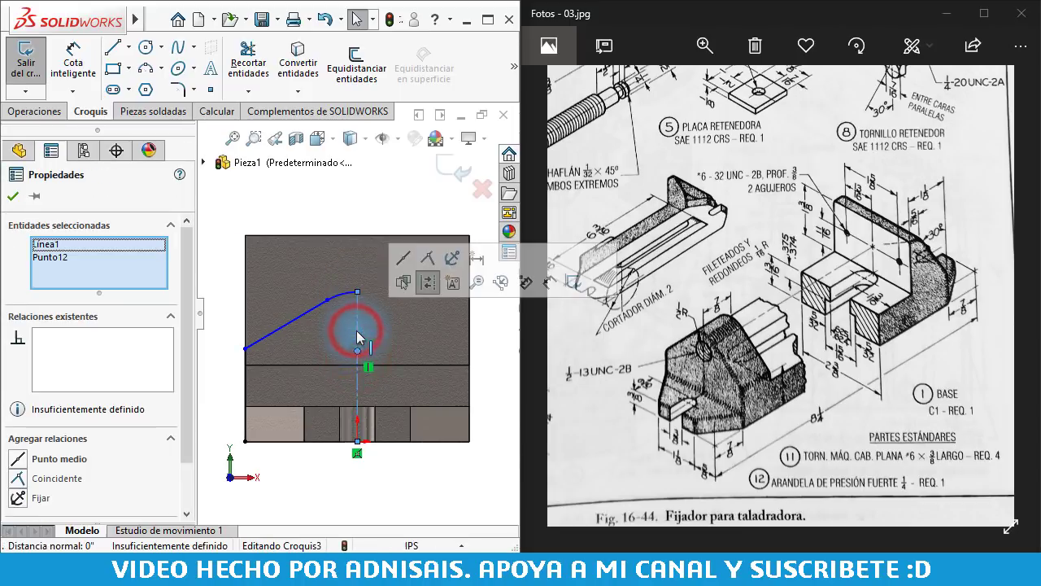
left_click(426, 257)
key("f")
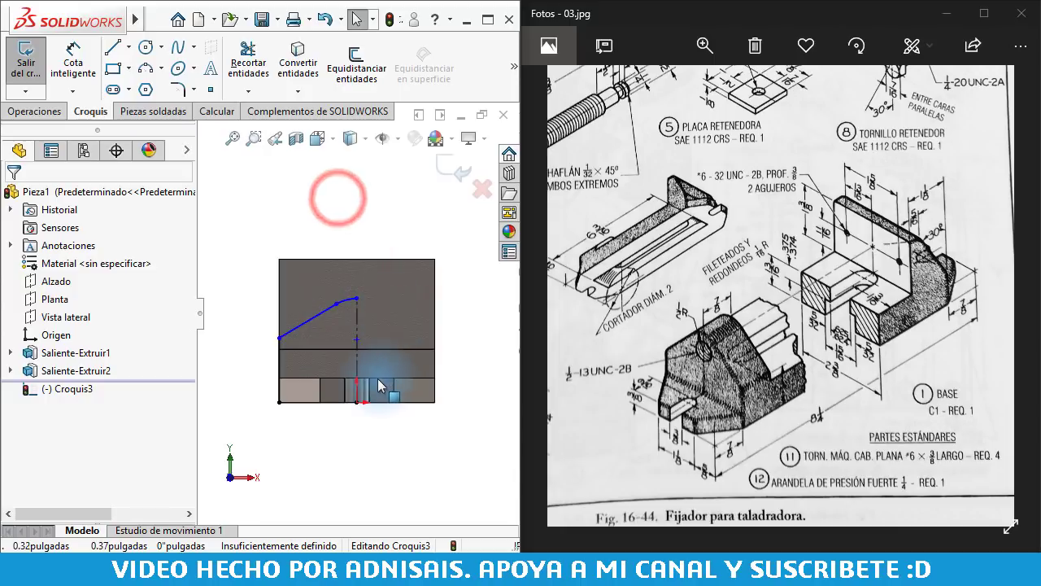
Mirror the line and arc about the centreline with Simetría de entidades
left_click_drag(220, 203, 426, 439)
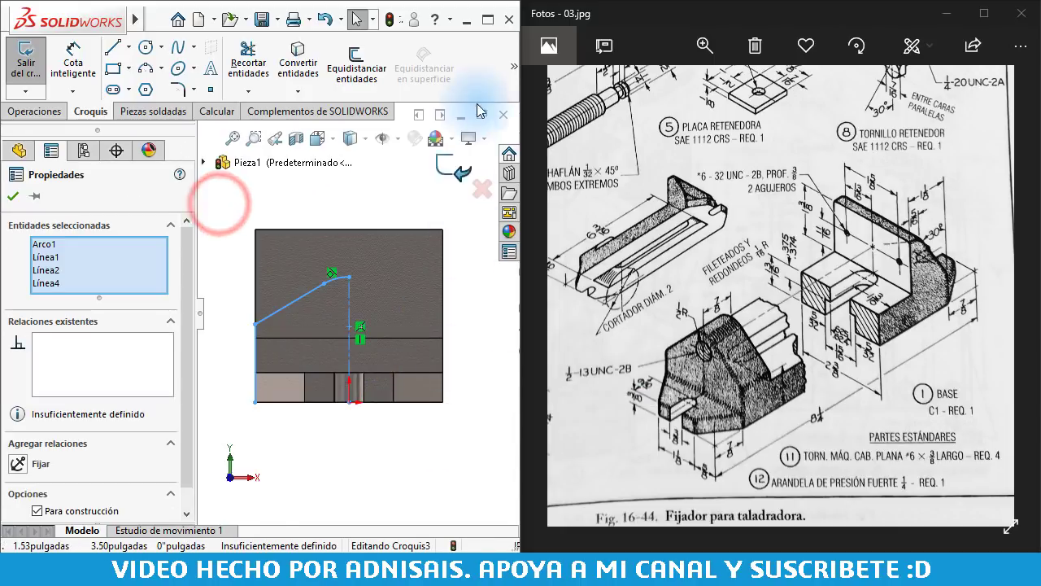
left_click(513, 66)
left_click(455, 122)
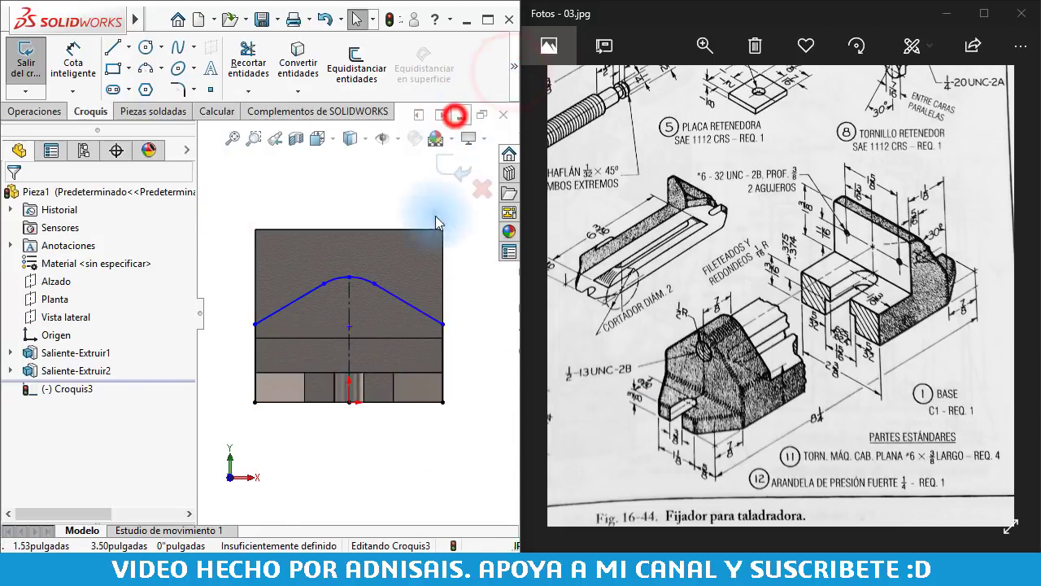
left_click(379, 436)
right_click_drag(360, 439, 370, 260)
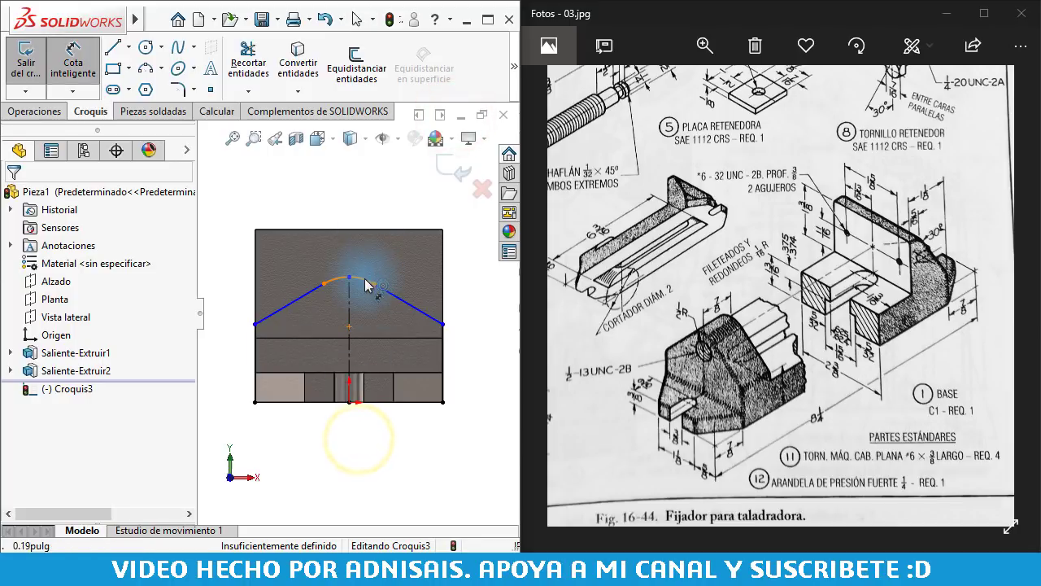
Dimension the peak arc with a 1/2" radius
left_click(365, 280)
left_click(386, 209)
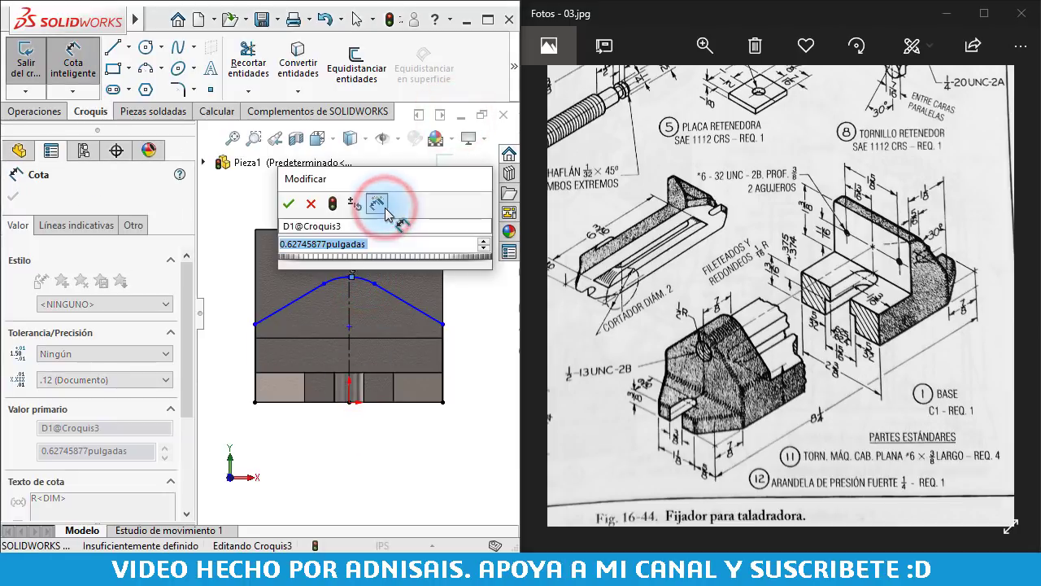
type(".")
type("1/2\"")
key("Return")
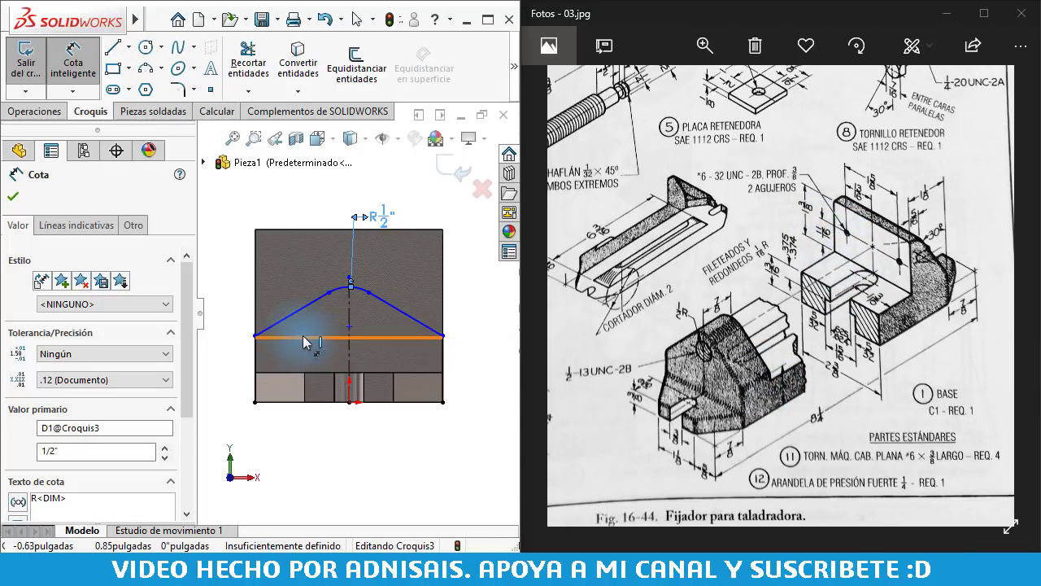
scroll(304, 342, "down", 5)
key("ctrl+7")
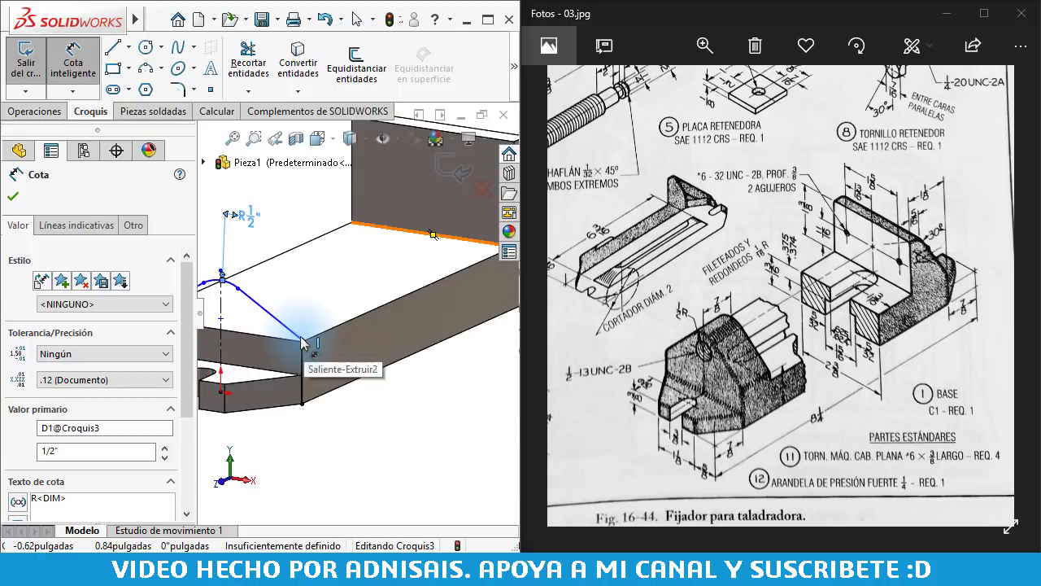
key("ctrl+1")
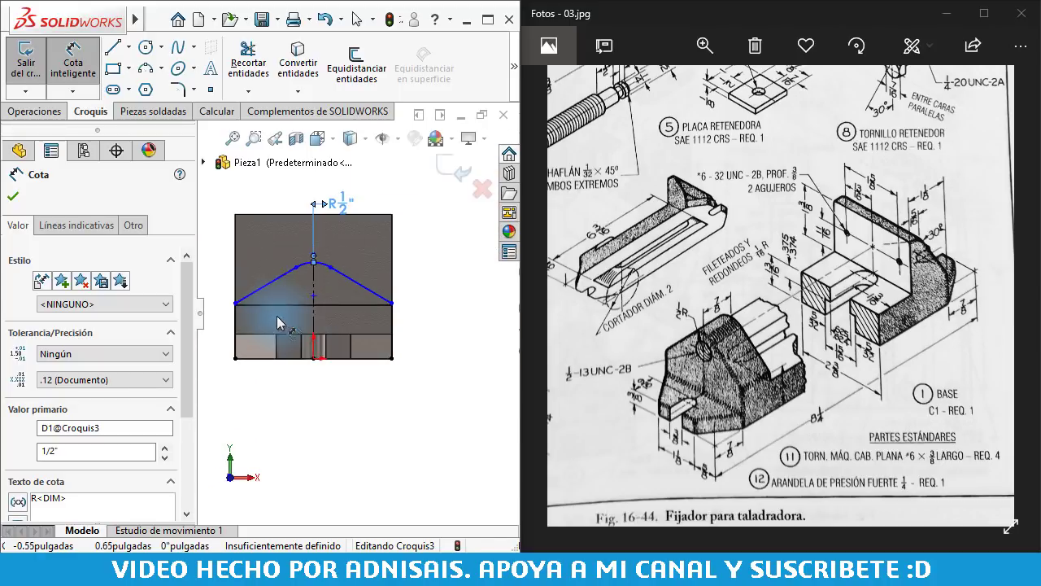
Set the arc centre 11/16" above the slanted lines' ends and level the left endpoint with the right
left_click(286, 304)
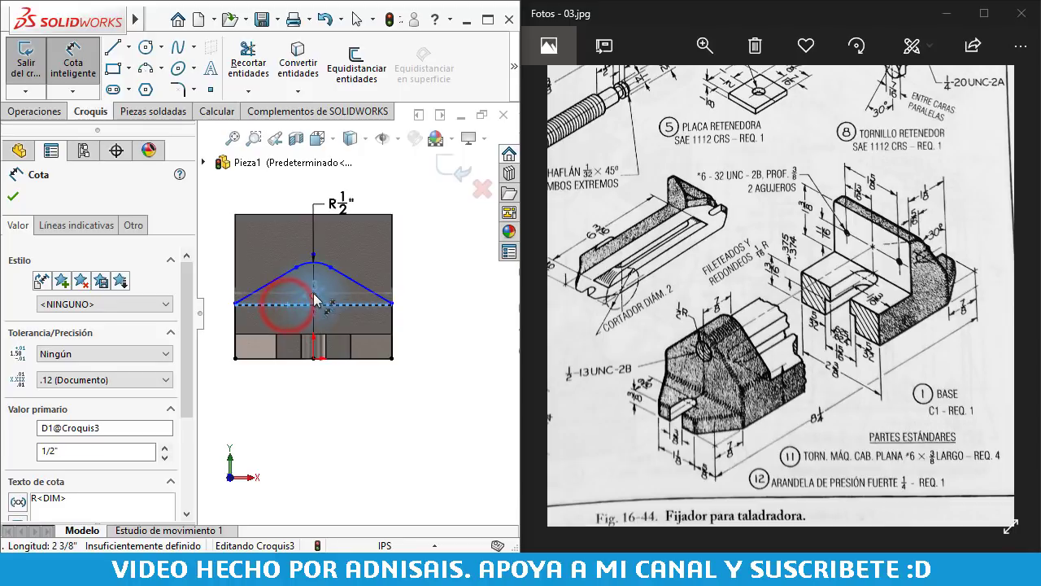
left_click(315, 296)
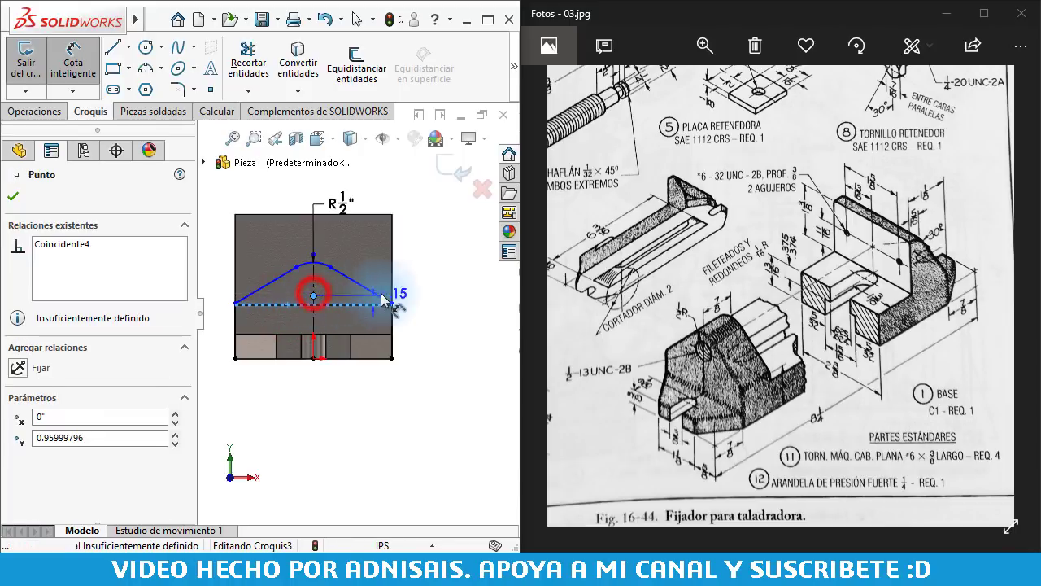
left_click(431, 295)
type("11/")
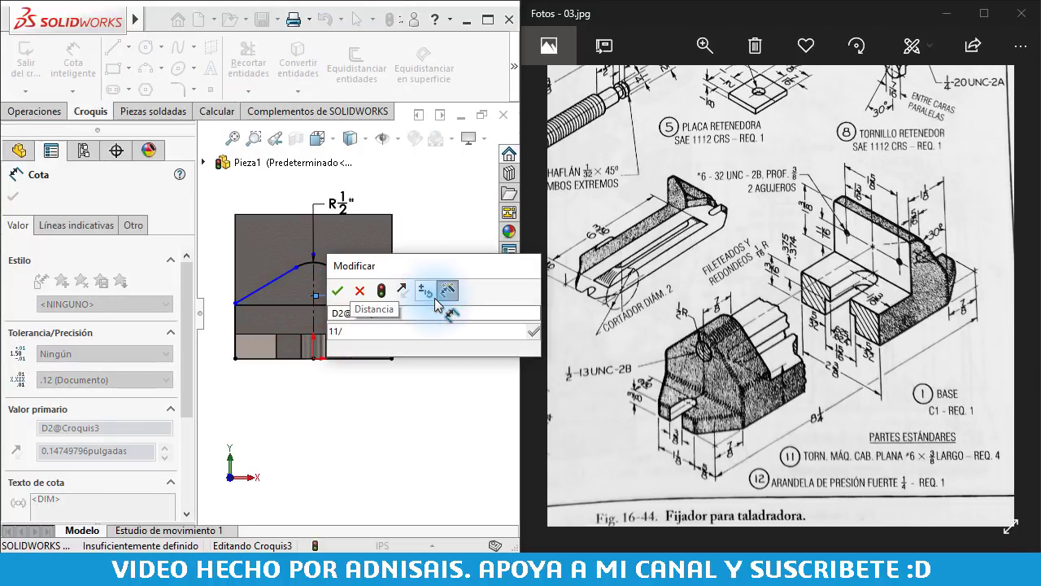
type("16")
key("Return")
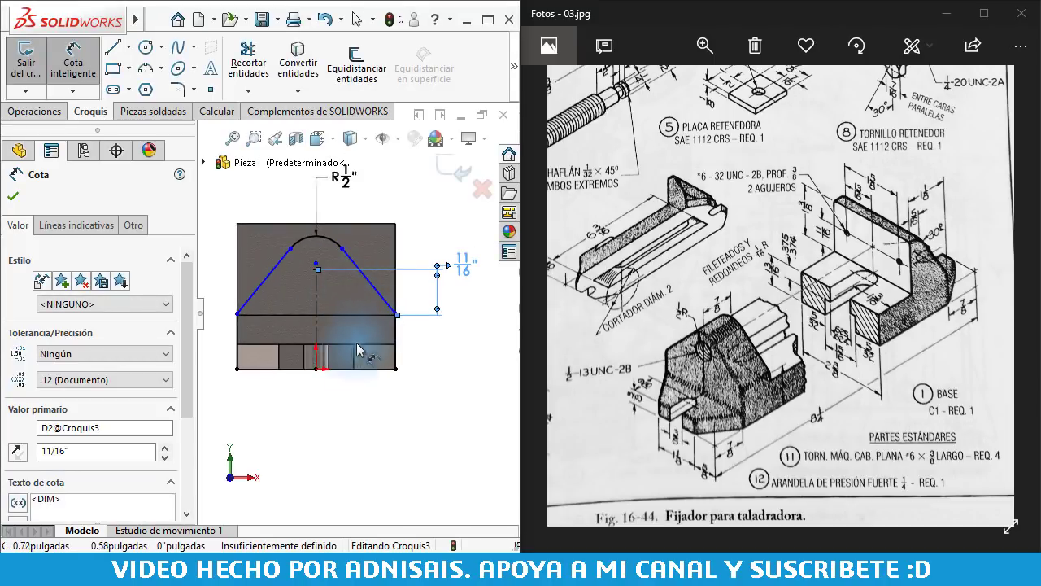
scroll(292, 348, "down", 1)
key("Escape")
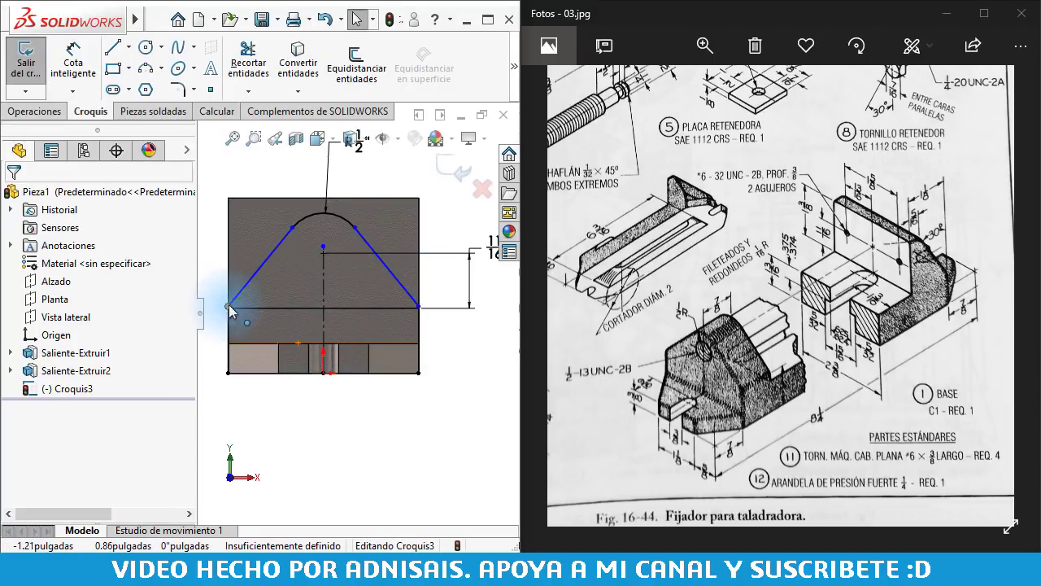
left_click_drag(231, 309, 244, 295)
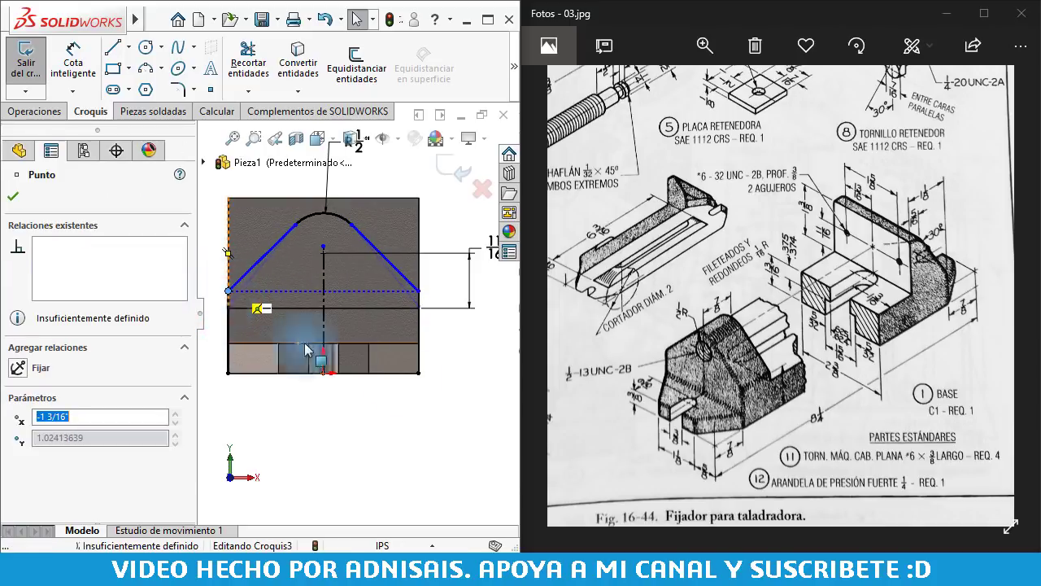
left_click(448, 415)
left_click(785, 395)
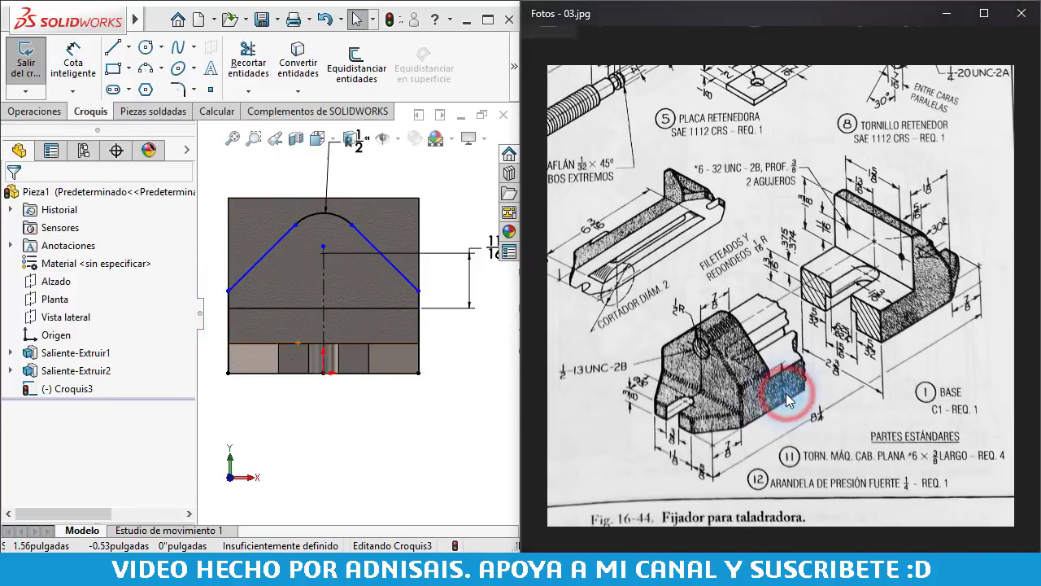
Zoom and pan the 03.jpg reference drawing to read the base part's dimensions
scroll(786, 395, "down", 3)
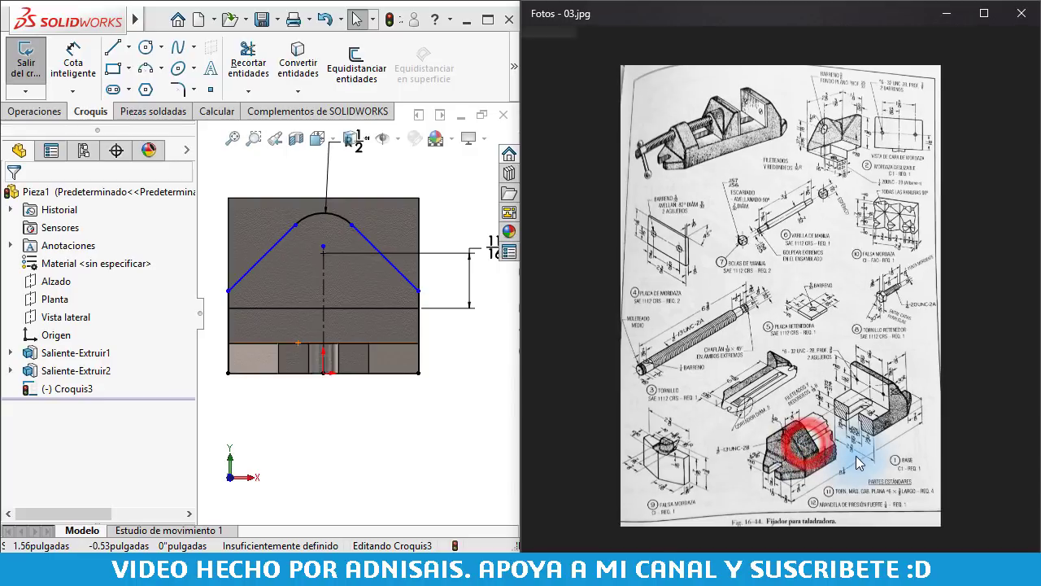
scroll(801, 435, "up", 3)
scroll(793, 413, "up", 1)
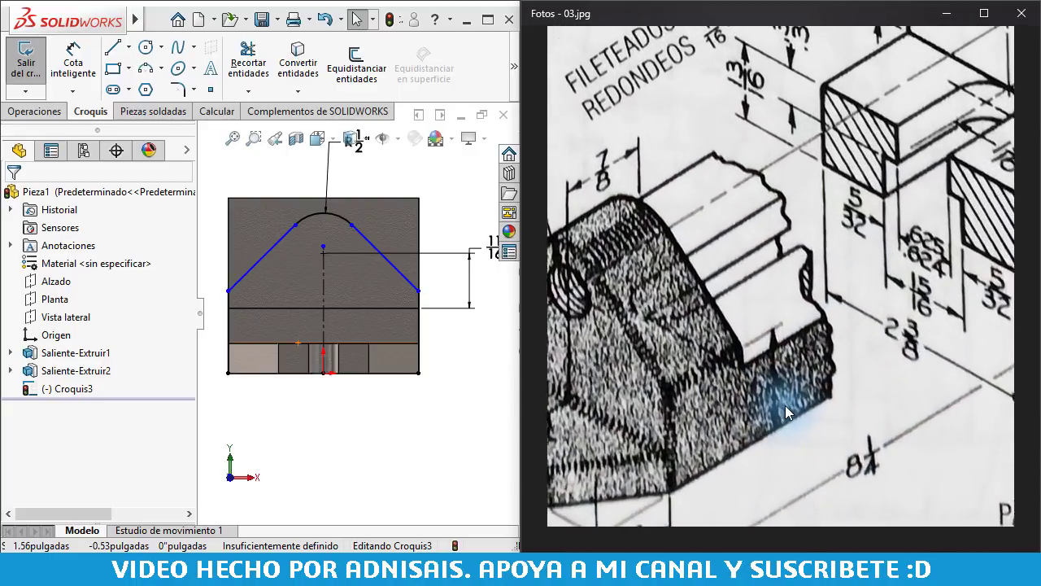
scroll(785, 405, "up", 1)
scroll(784, 402, "up", 1)
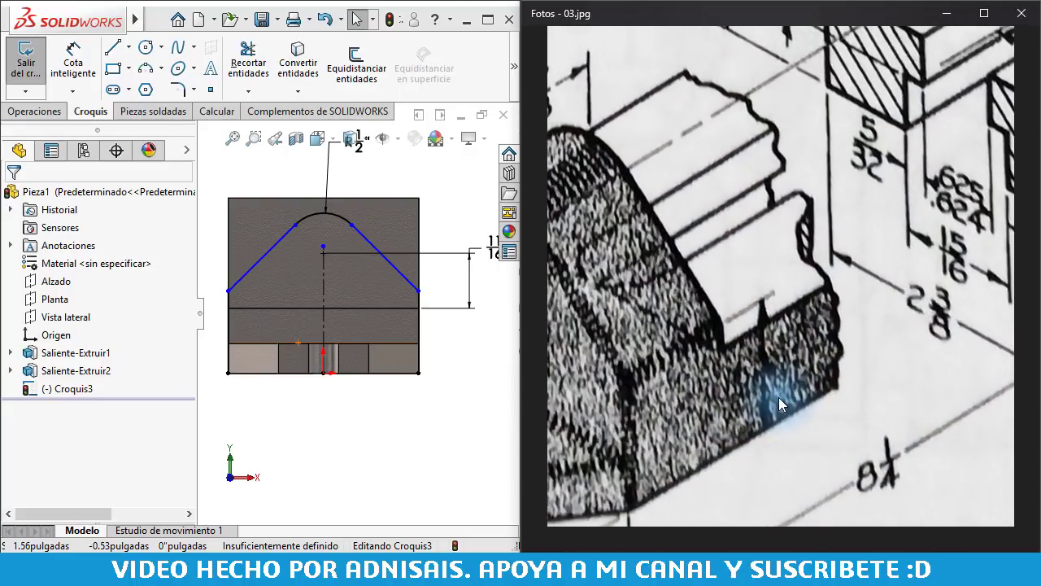
mouse_move(755, 367)
left_mouse_down()
mouse_move(773, 361)
mouse_move(785, 337)
left_mouse_up()
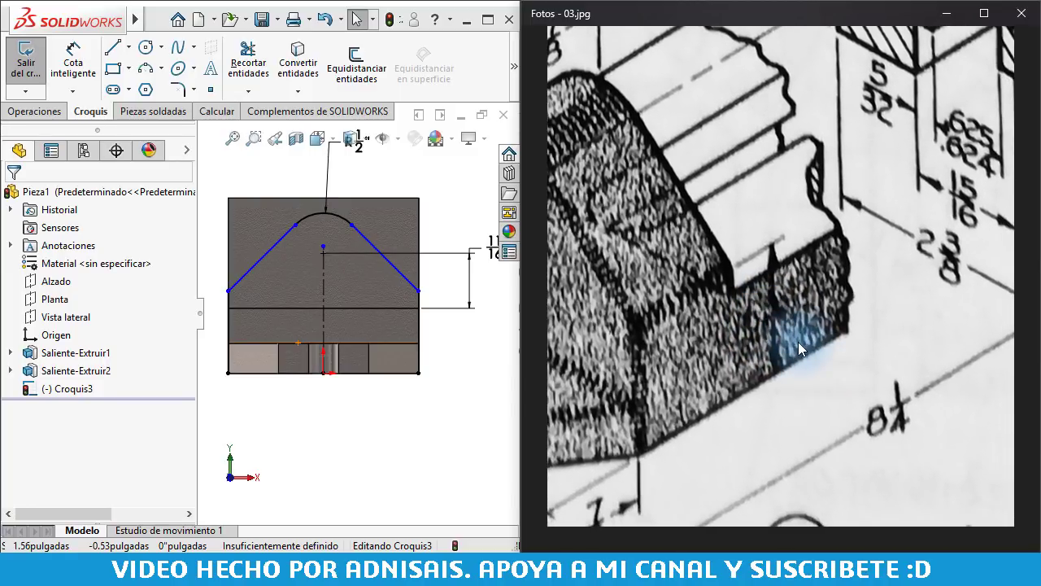
left_click_drag(798, 341, 750, 351)
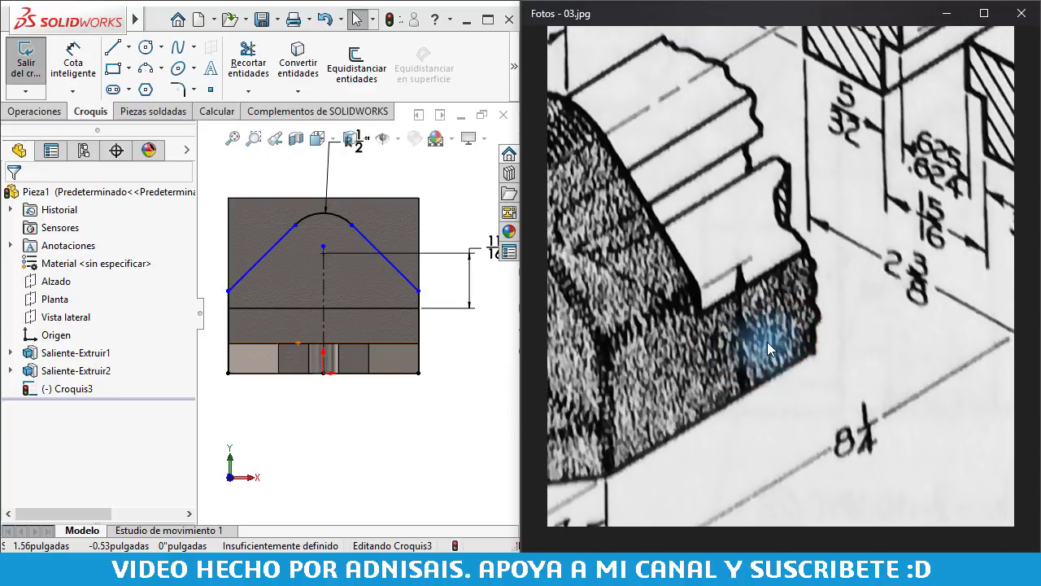
scroll(756, 345, "down", 3)
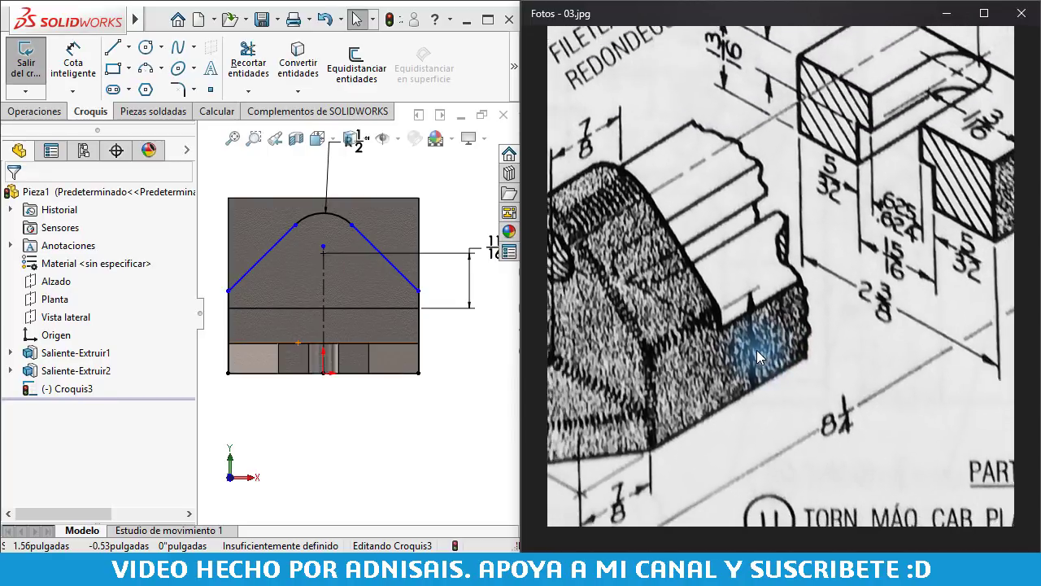
left_click_drag(756, 349, 703, 377)
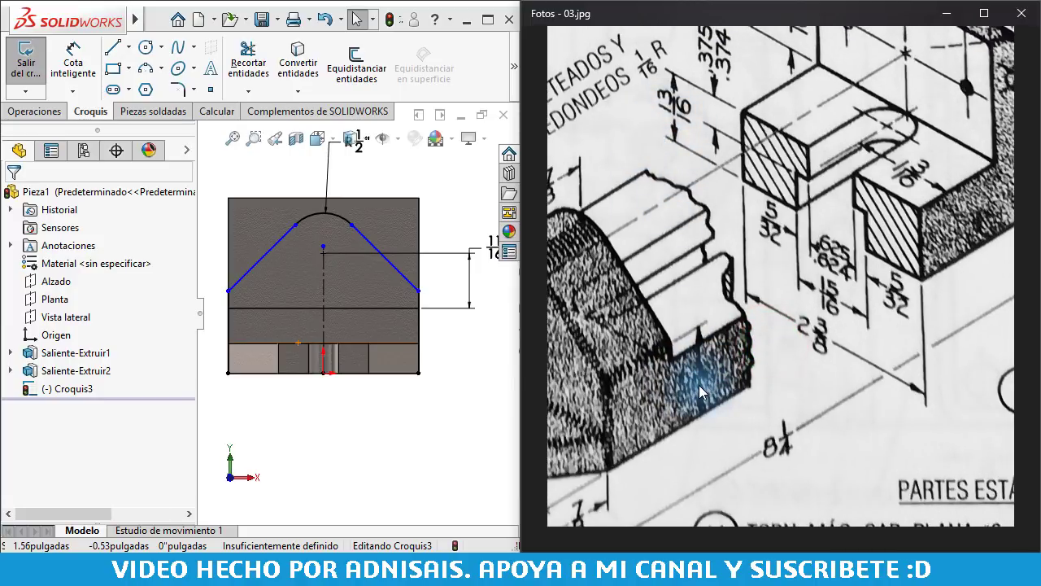
Dimension the right vertical edge 1" so the slanted lines' ends sit 1" above the bottom
left_click(347, 445)
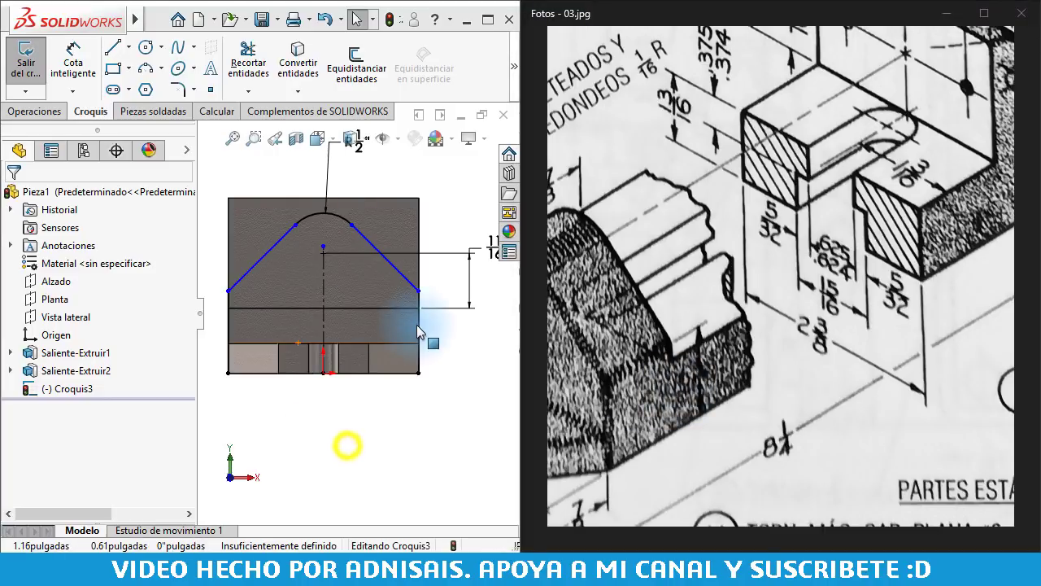
right_click_drag(453, 412, 418, 349)
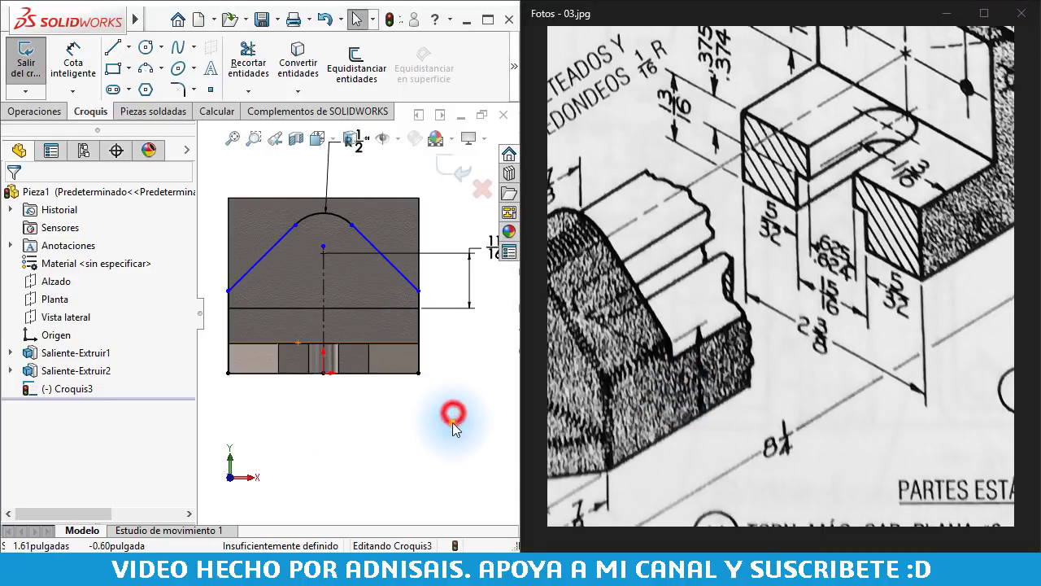
left_click(418, 333)
left_click(471, 342)
key("Return")
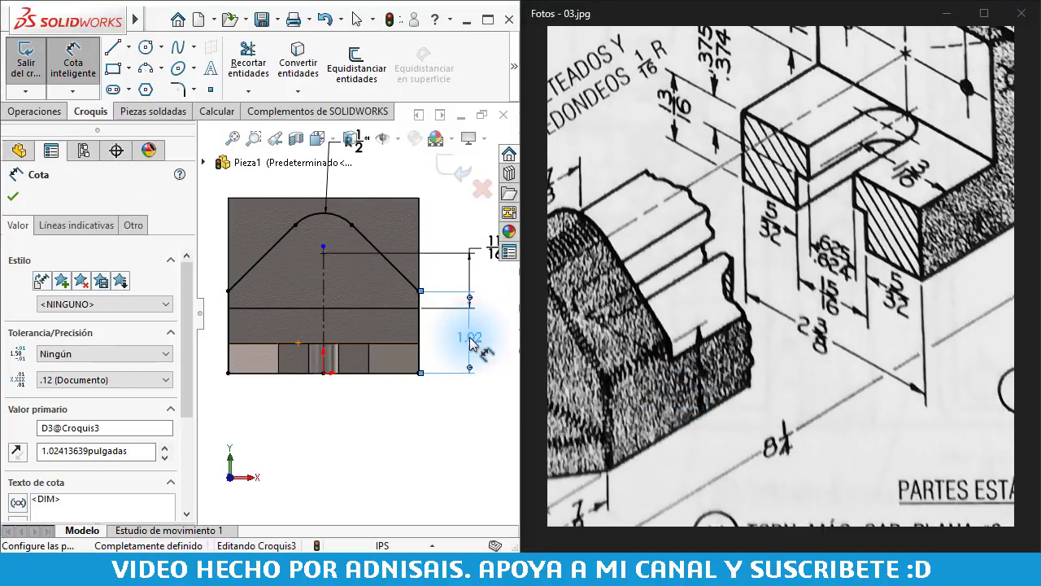
key("Escape")
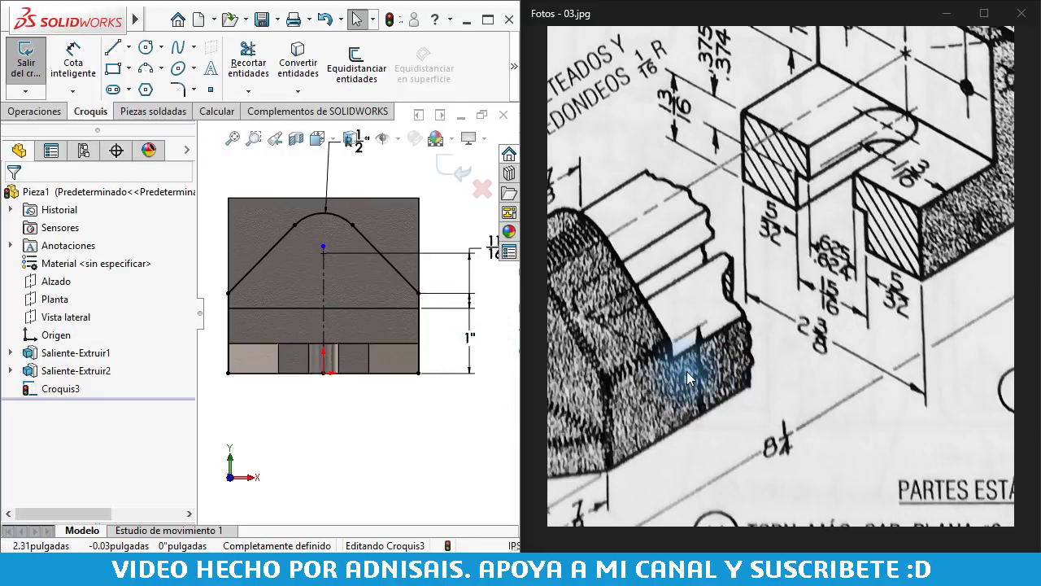
Check the slot area on the reference drawing, then start an Extruir saliente/base on Croquis3
left_click_drag(687, 378, 753, 362)
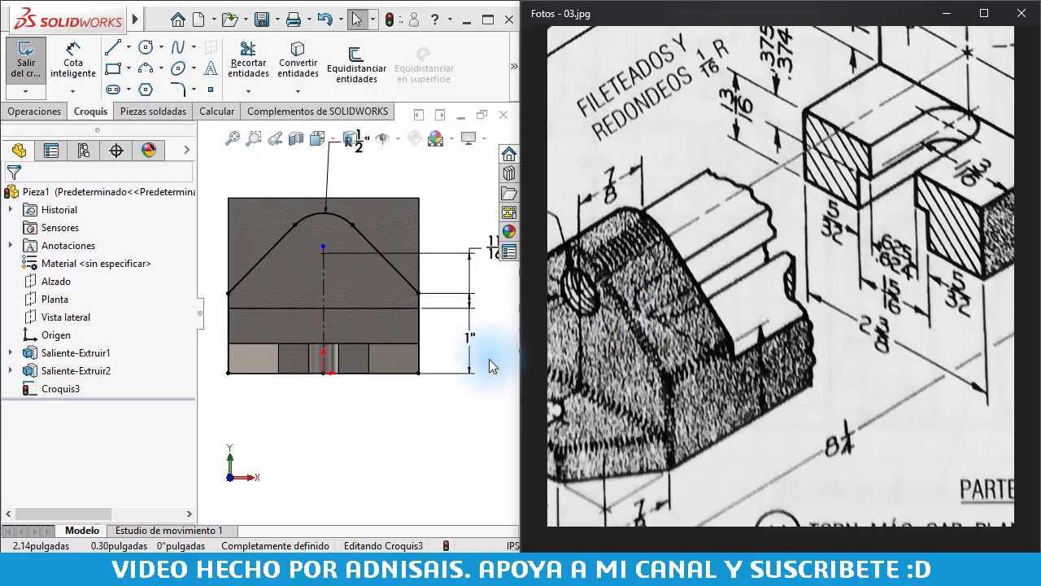
left_click(392, 439)
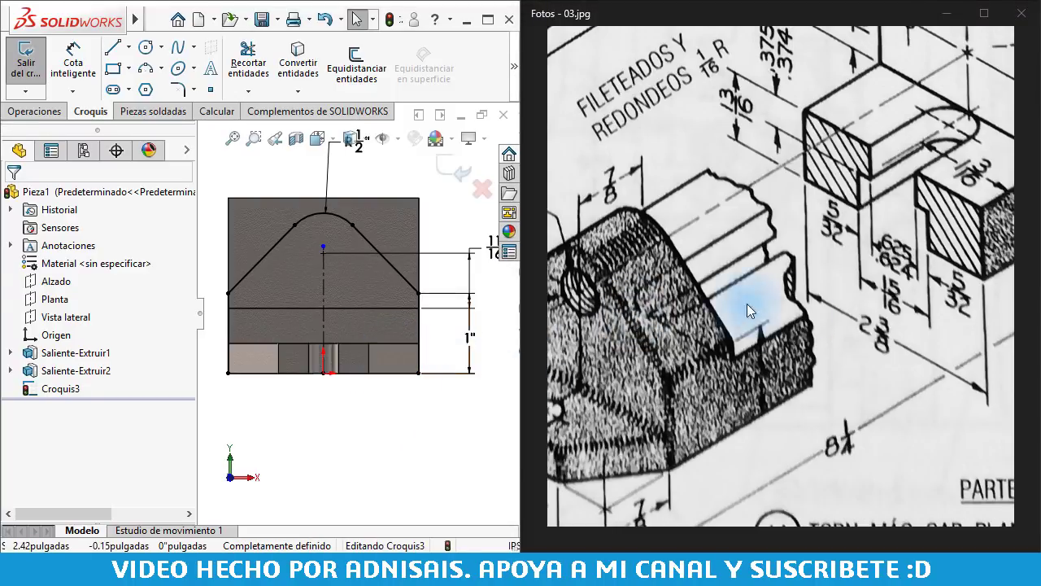
left_click(32, 112)
left_click(22, 62)
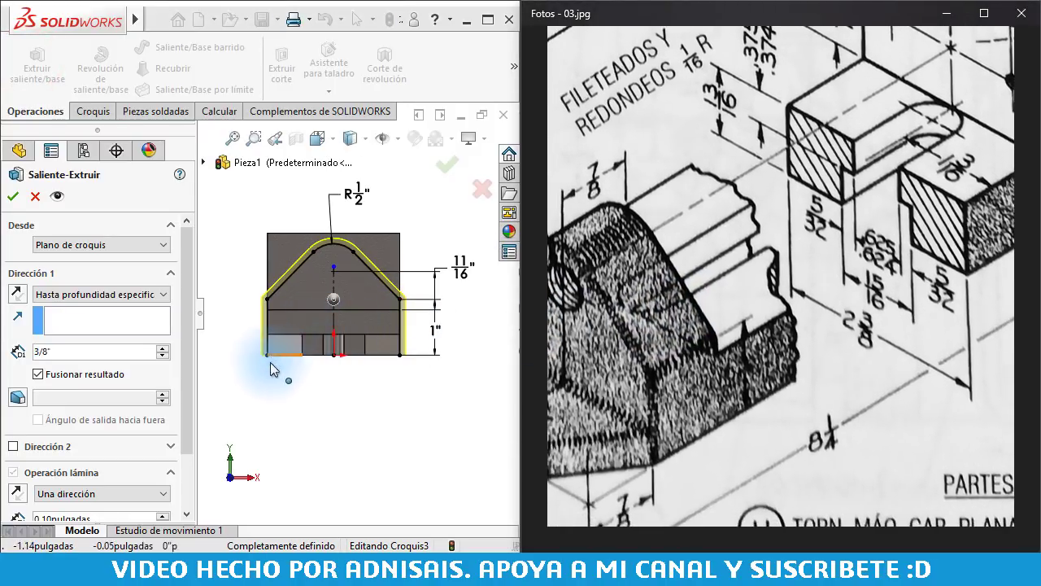
Cancel the extrusion and close Croquis3 with a line along the bottom edge
left_click(35, 196)
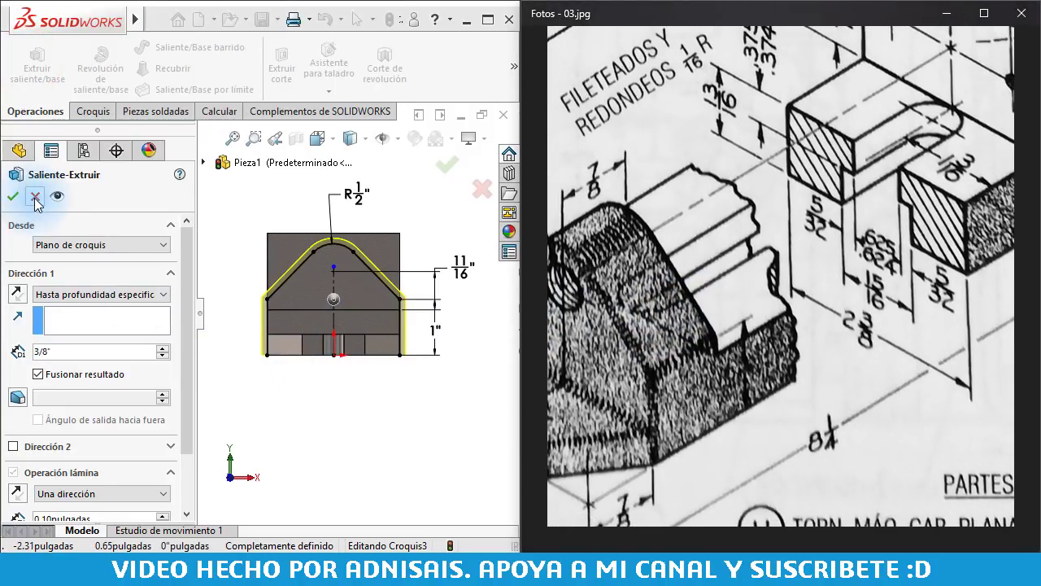
left_click(281, 352)
right_click(395, 416)
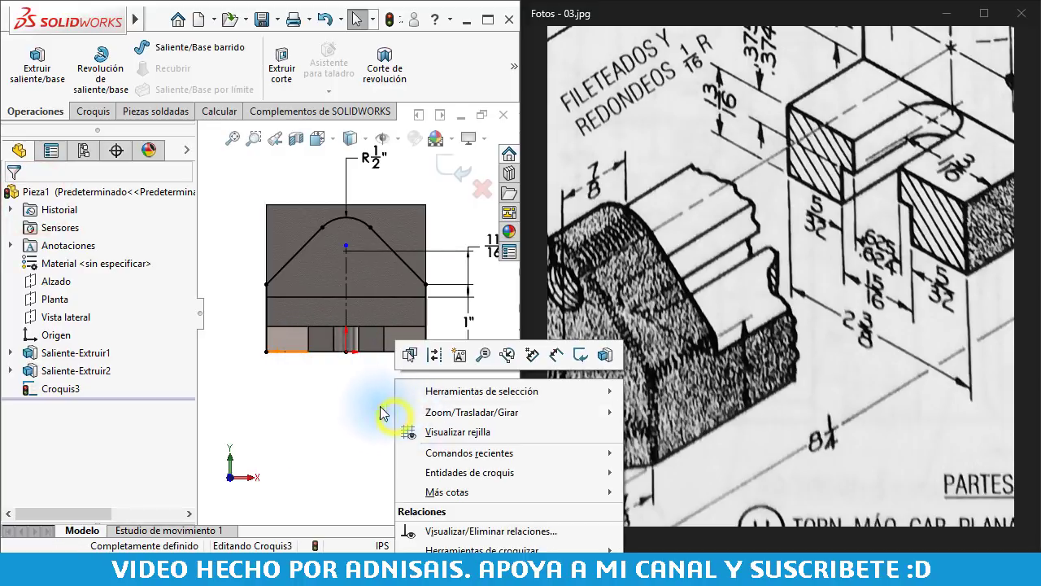
left_click(402, 402)
left_click(267, 352)
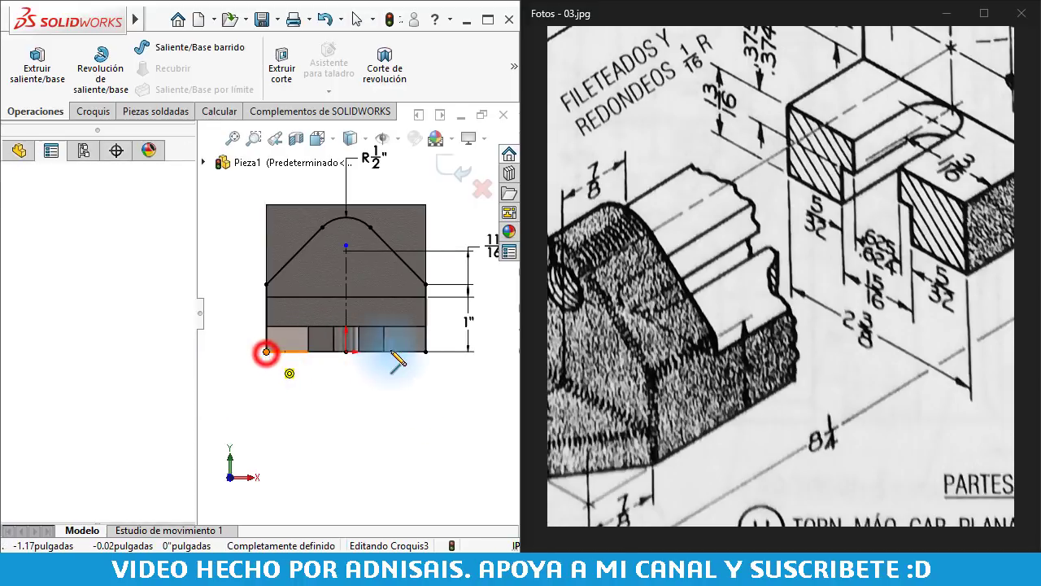
left_click(425, 351)
key("Escape")
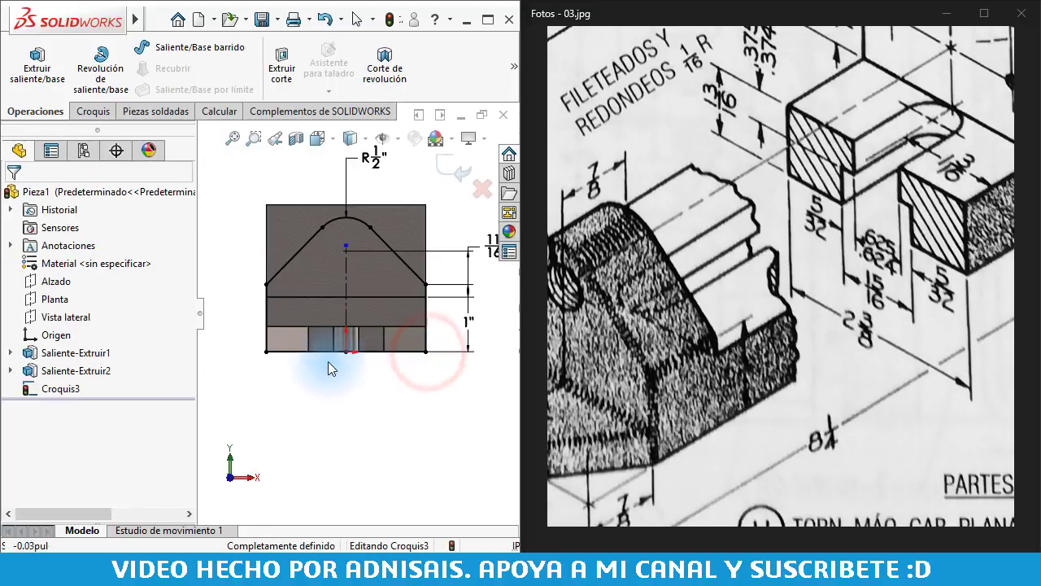
left_click(380, 384)
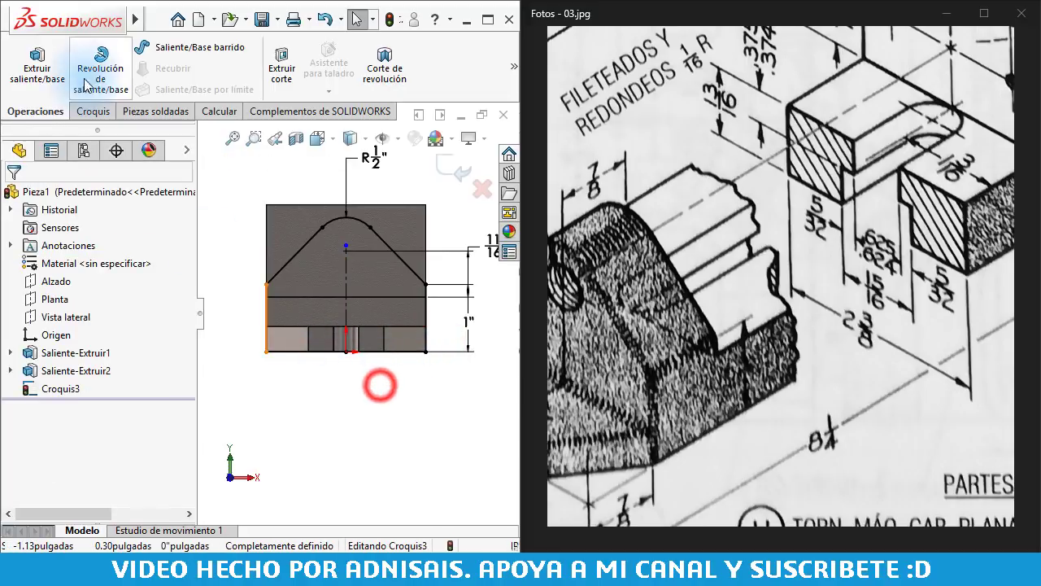
Extrude the head profile 7/8" deep in the reversed direction, creating Saliente-Extruir3
left_click(37, 80)
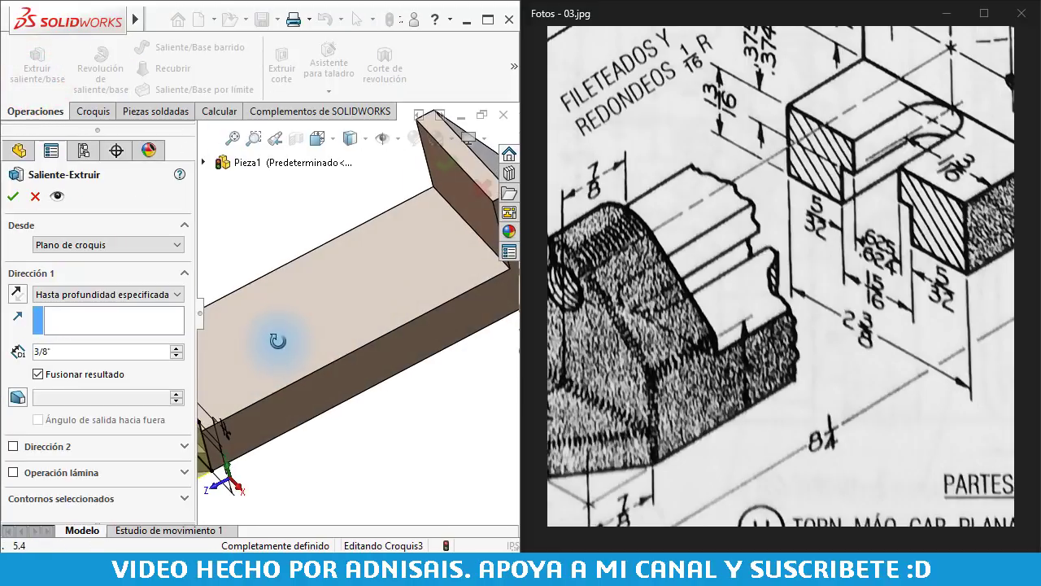
scroll(272, 370, "down", 3)
scroll(302, 325, "down", 3)
scroll(333, 251, "down", 3)
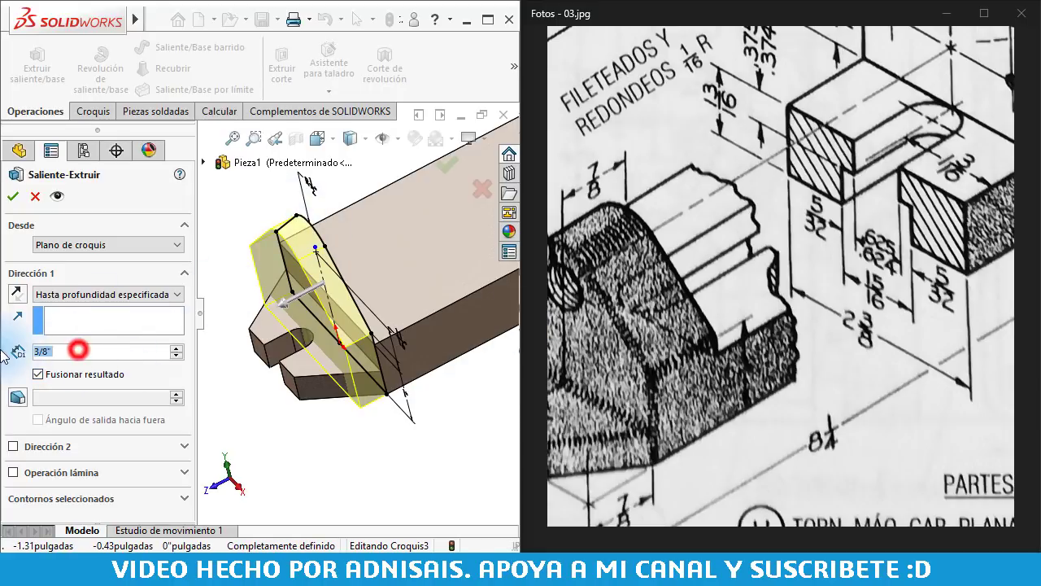
type("7/8")
key("Return")
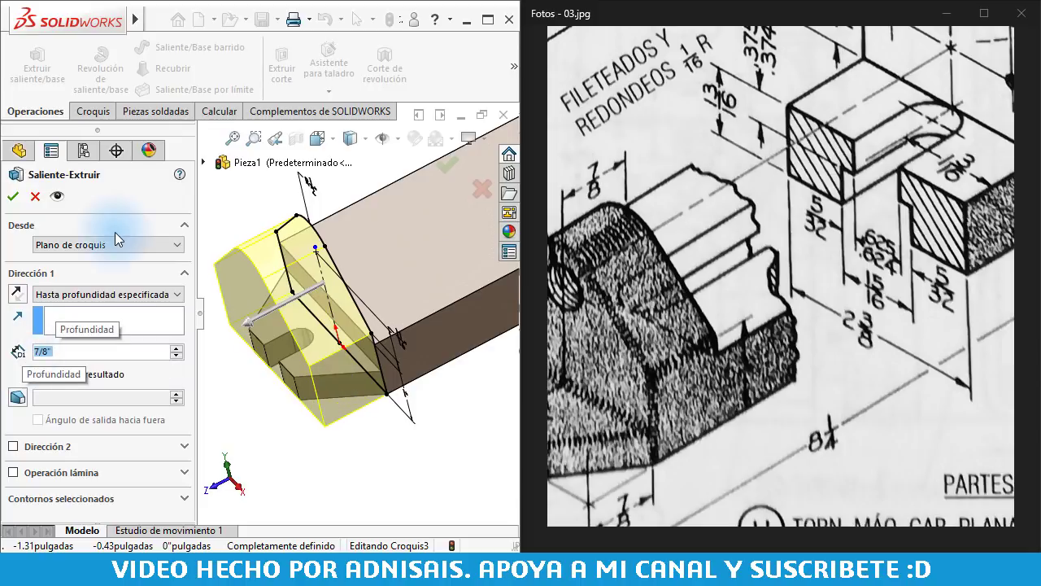
left_click(16, 295)
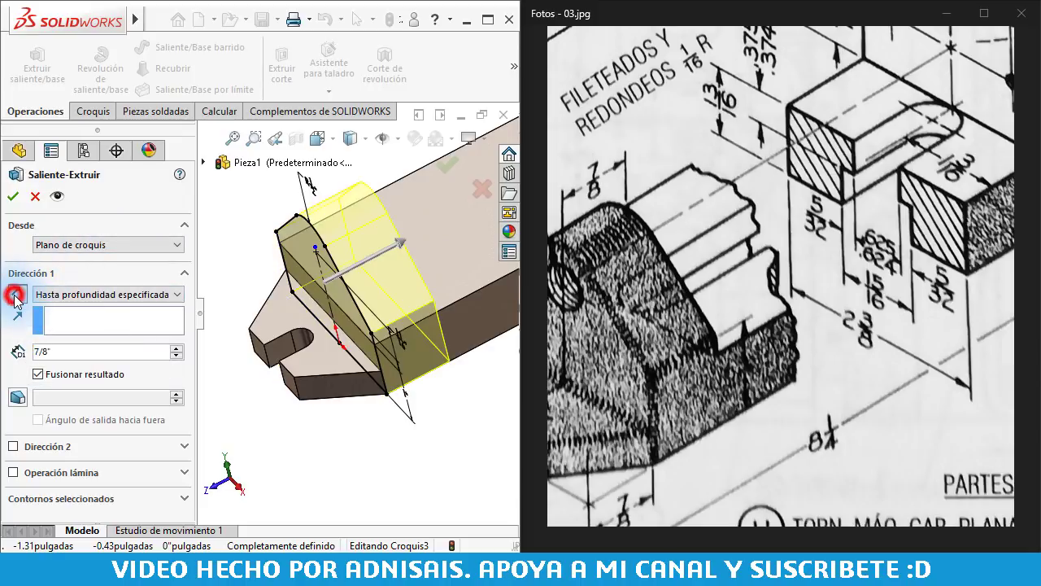
left_click(13, 195)
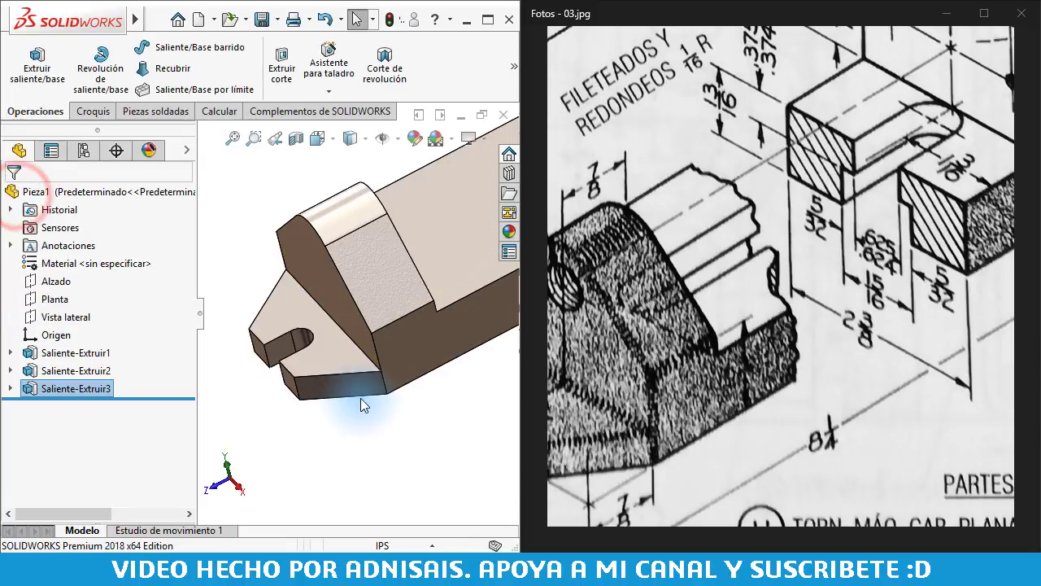
mouse_move(361, 398)
middle_mouse_down()
mouse_move(431, 233)
mouse_move(749, 303)
middle_mouse_up()
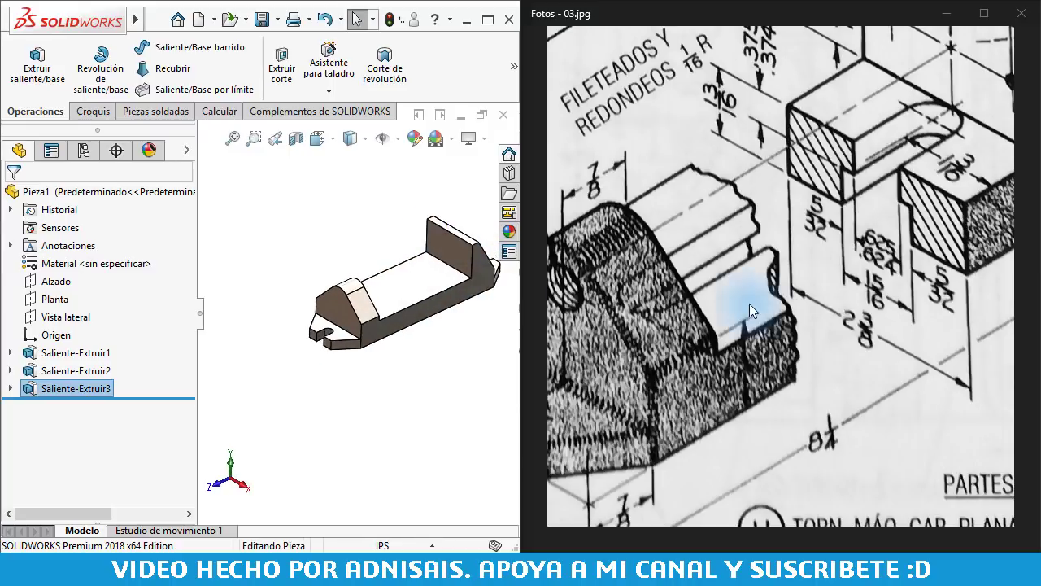
scroll(837, 265, "up", 1)
scroll(861, 243, "up", 2)
scroll(858, 243, "up", 1)
scroll(855, 246, "down", 1)
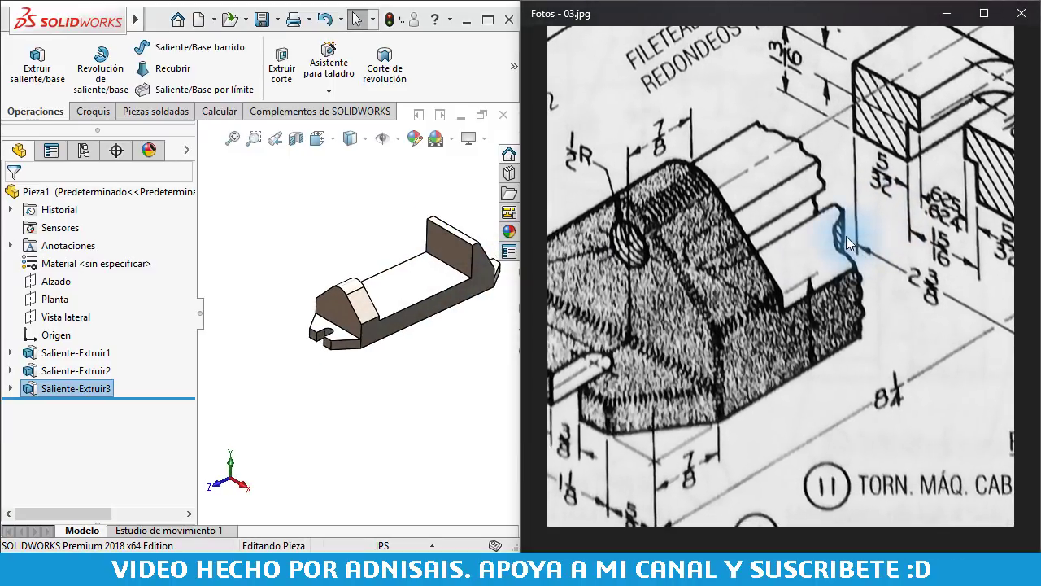
scroll(846, 236, "down", 1)
scroll(844, 236, "down", 1)
scroll(845, 240, "up", 2)
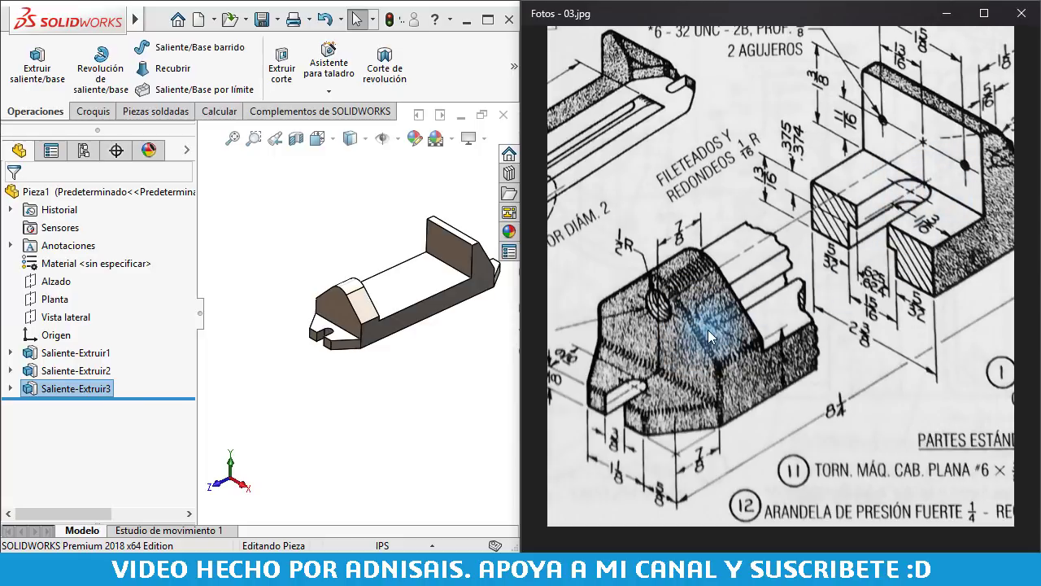
scroll(703, 319, "up", 3)
scroll(687, 293, "up", 2)
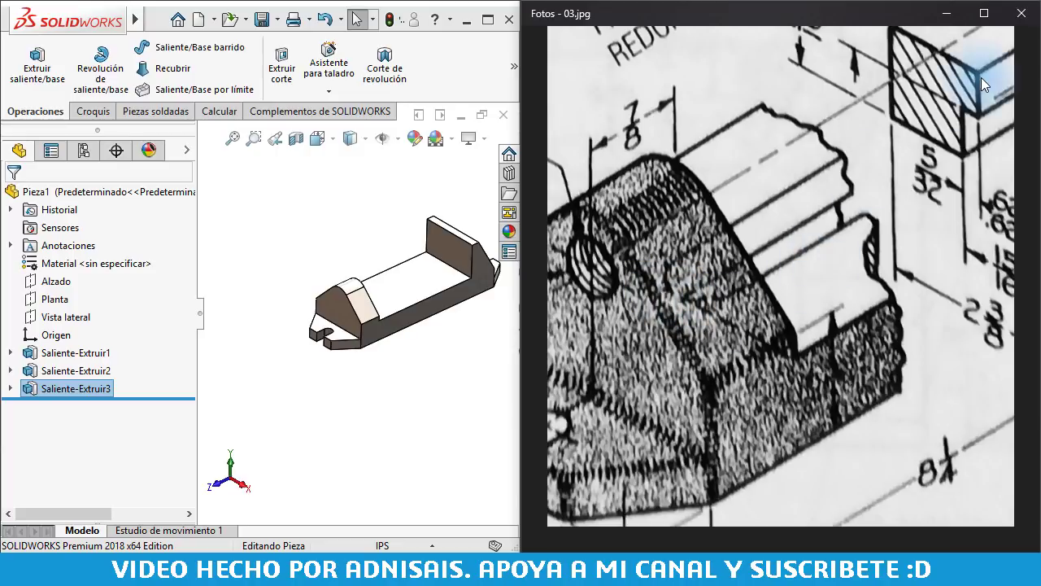
scroll(947, 136, "down", 1)
mouse_move(943, 139)
left_mouse_down()
mouse_move(925, 165)
mouse_move(855, 197)
mouse_move(875, 182)
left_mouse_up()
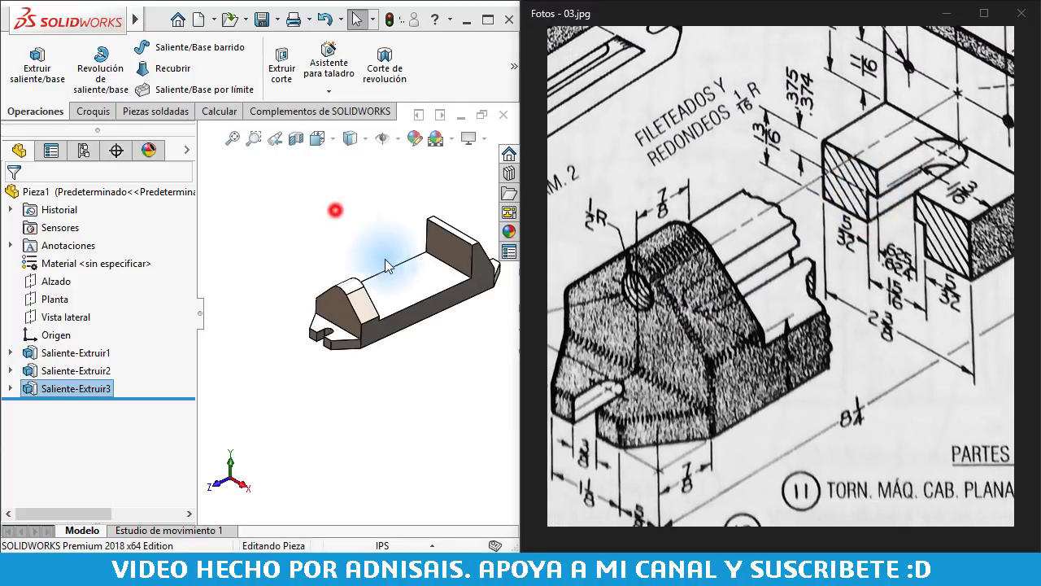
left_click(335, 209)
Sketch a straight slot on the top face of the base
left_click(417, 270)
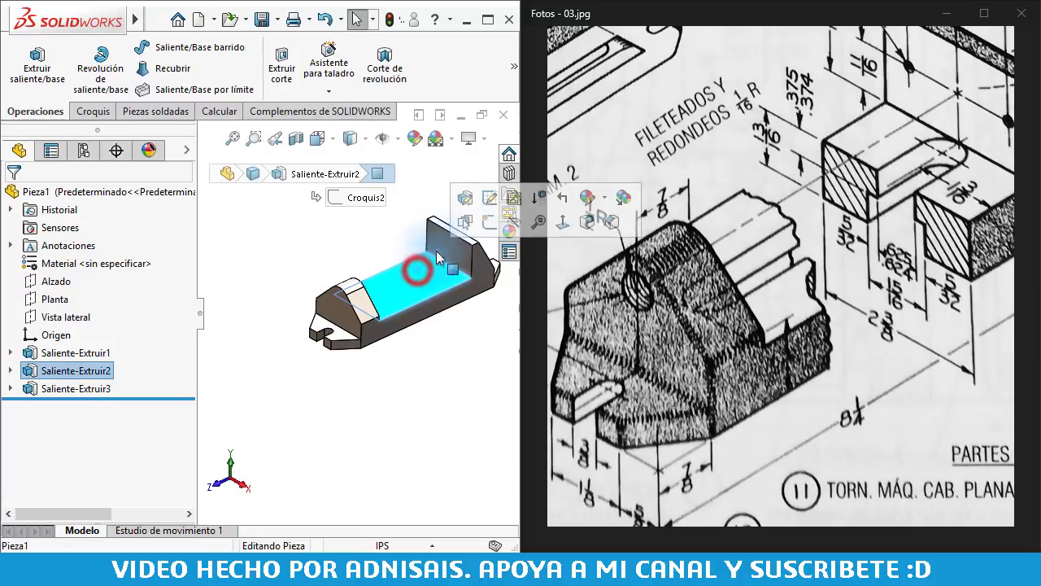
left_click(489, 222)
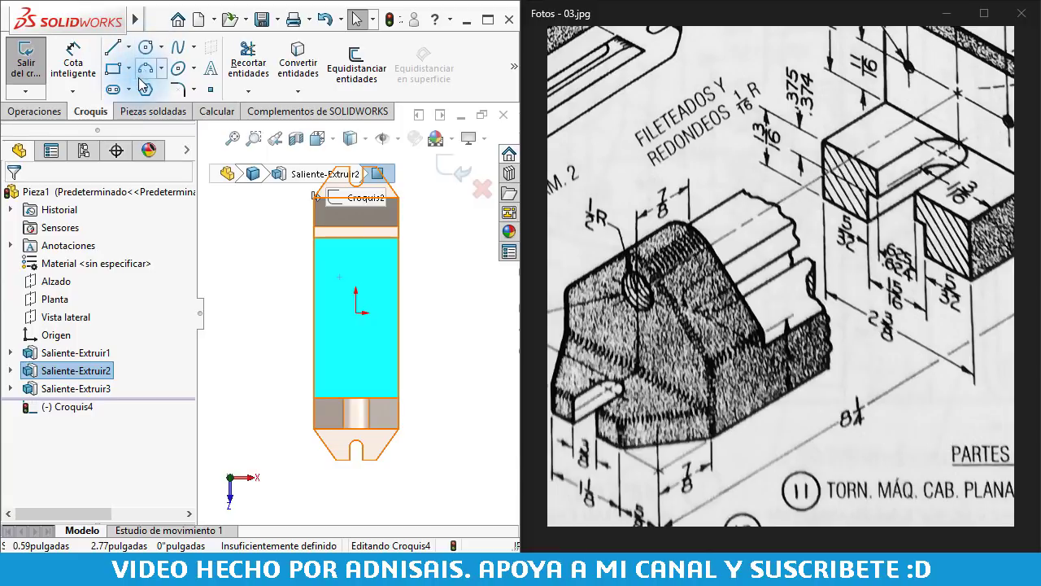
left_click(114, 89)
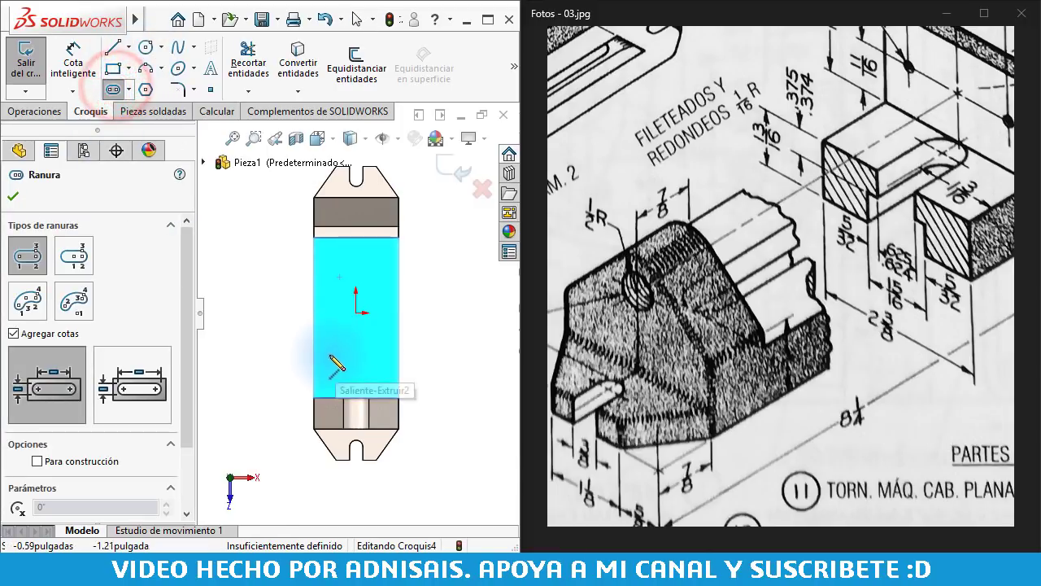
left_click(357, 360)
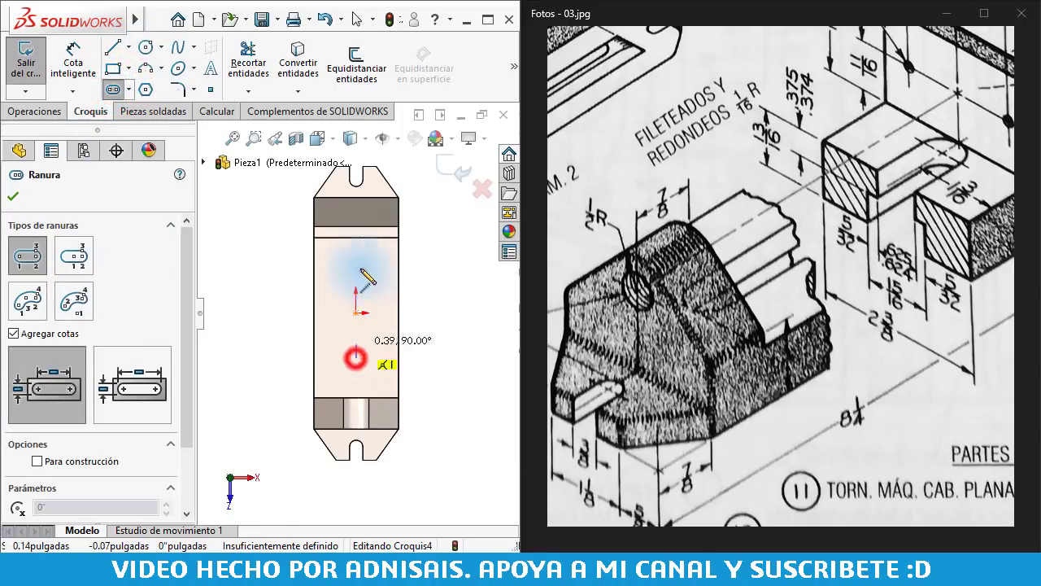
left_click(356, 259)
left_click(368, 257)
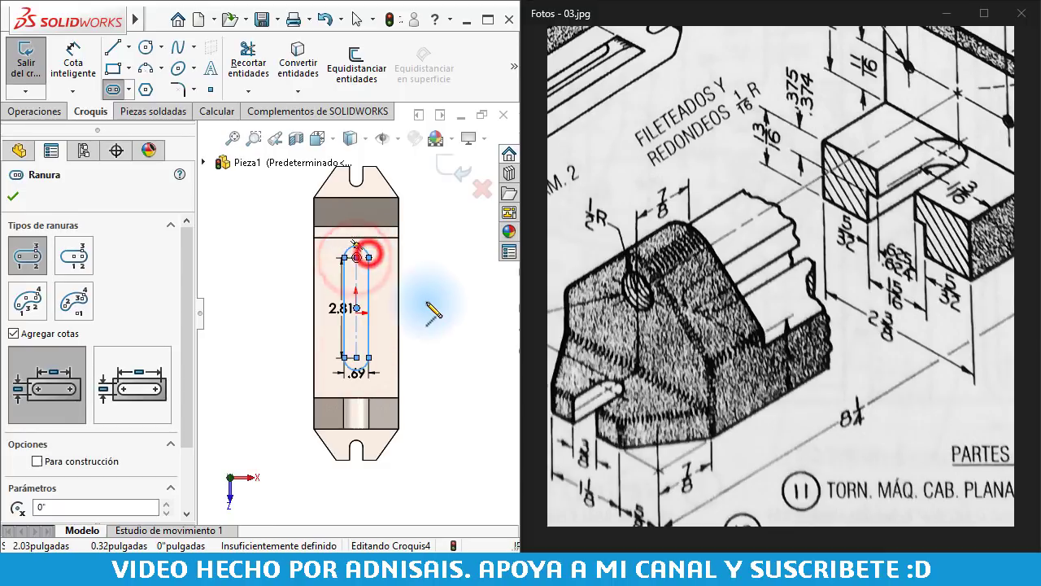
key("Escape")
Replace the slot's 2.81 and .69 dimensions with a 5/8" slot width
scroll(348, 337, "down", 3)
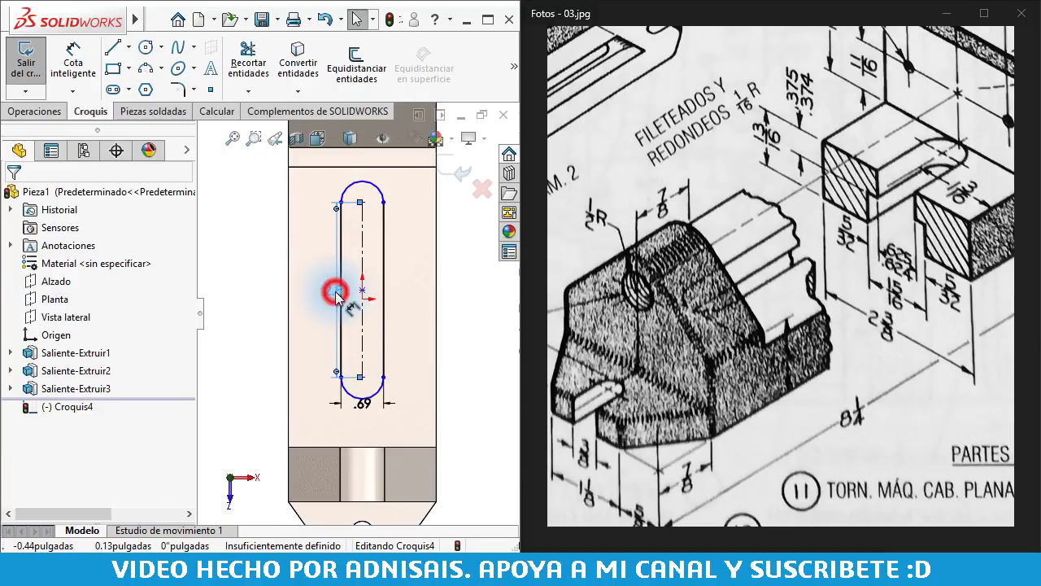
left_click(336, 292)
key("Delete")
left_click(363, 407)
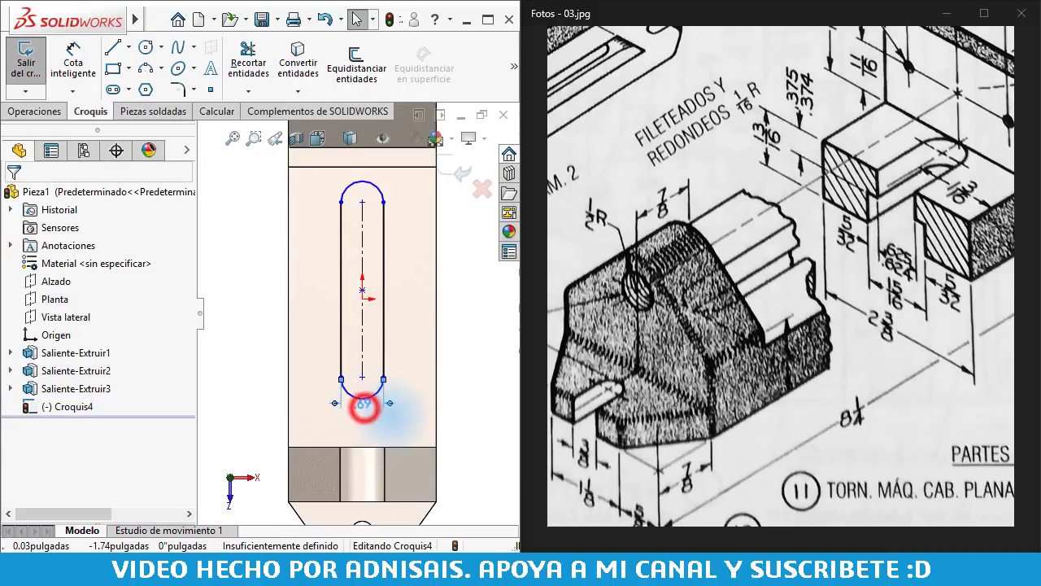
key("Delete")
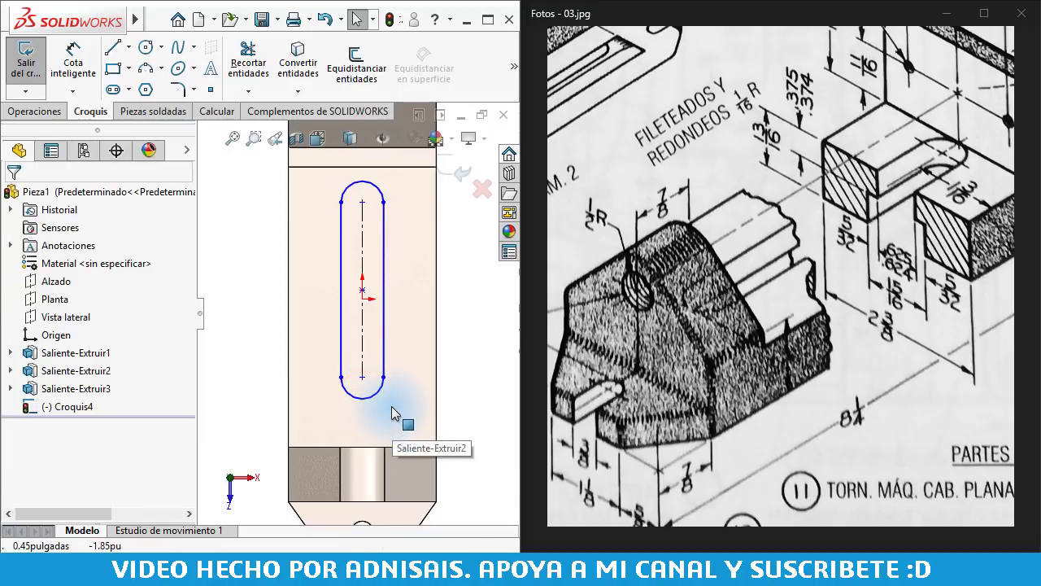
right_click_drag(399, 409, 363, 410)
left_click(362, 404)
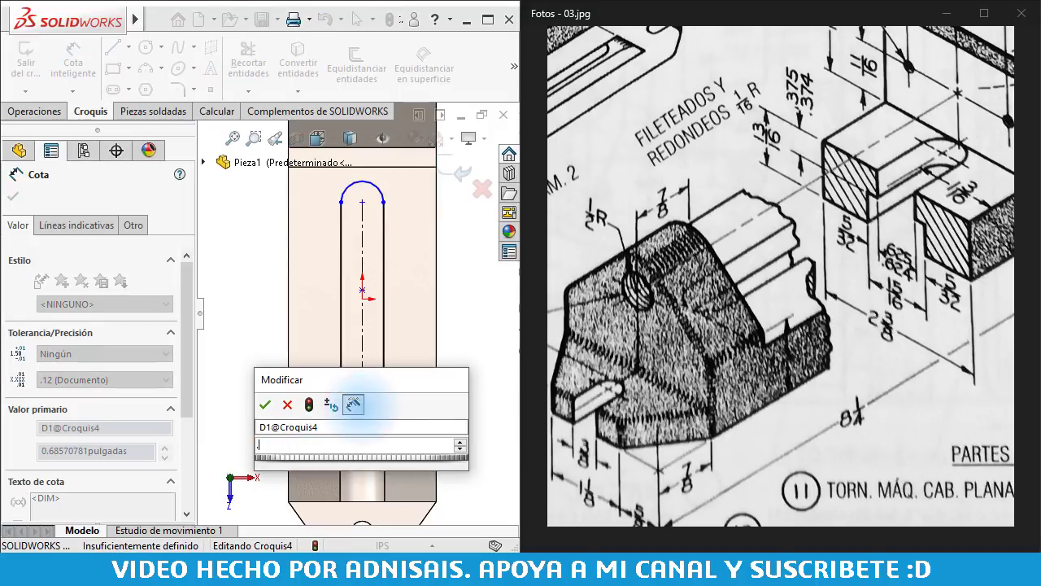
type(".625")
key("Return")
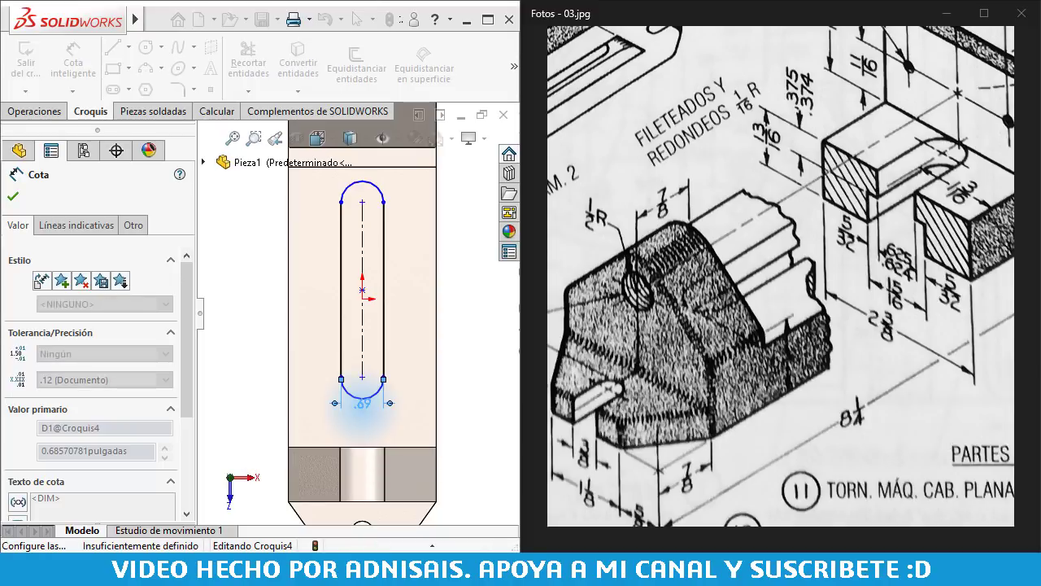
key("Escape")
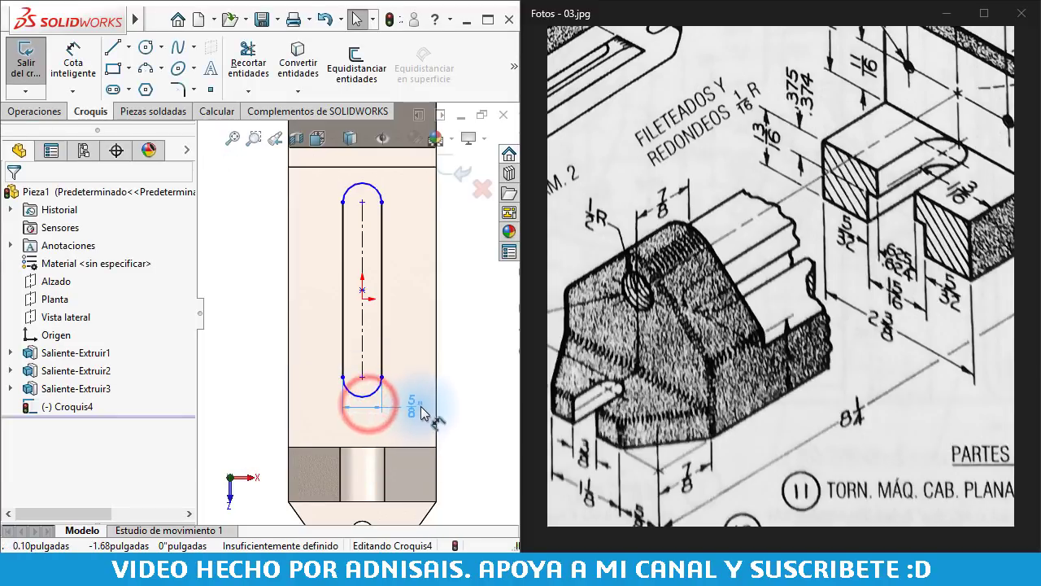
left_click(477, 453)
Make the slot's upper and lower end arcs tangent to the base's upper and lower edges
scroll(356, 230, "up", 2)
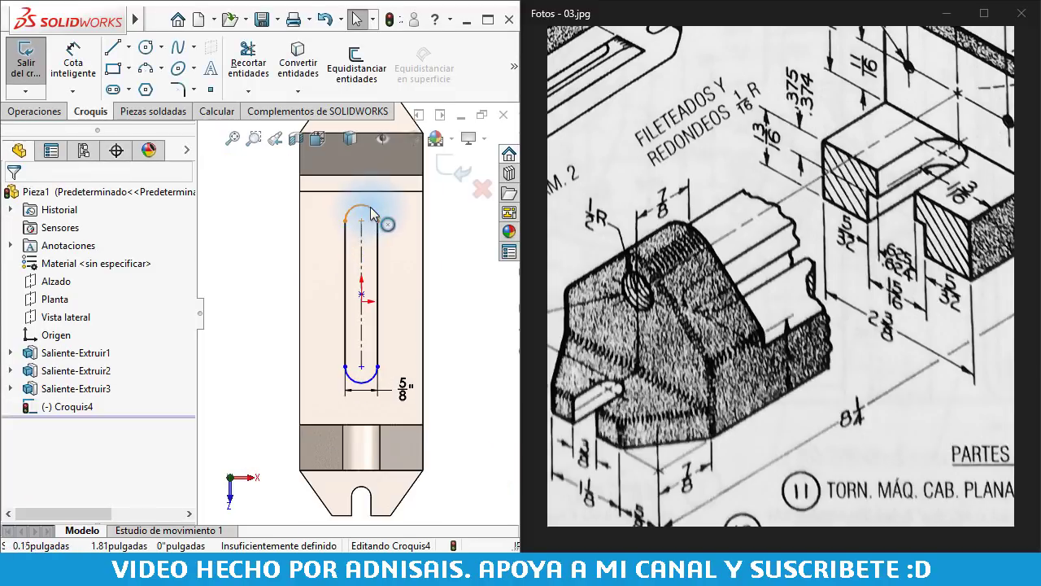
left_click(370, 210)
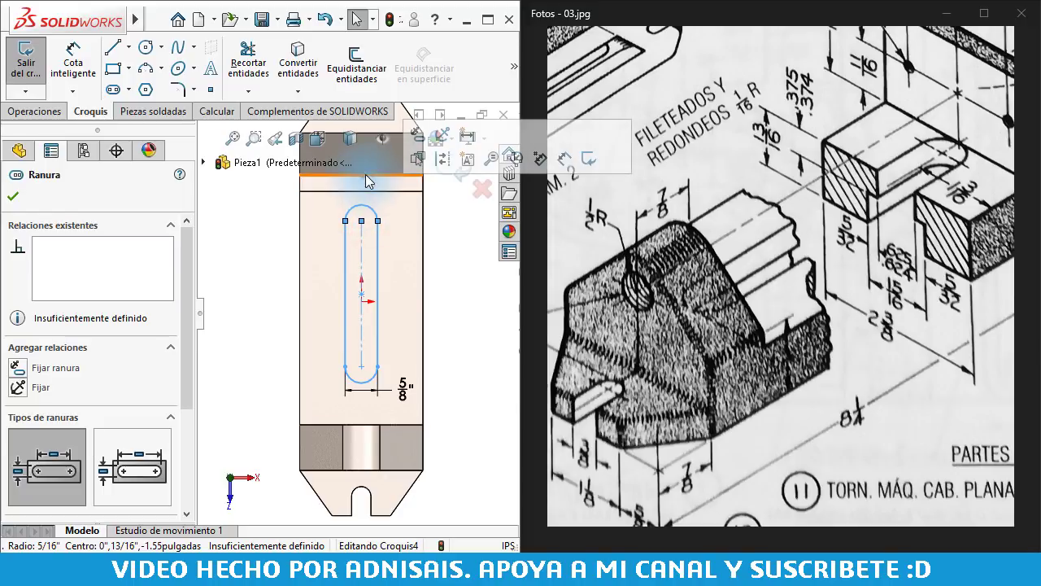
key("Down")
key("Left")
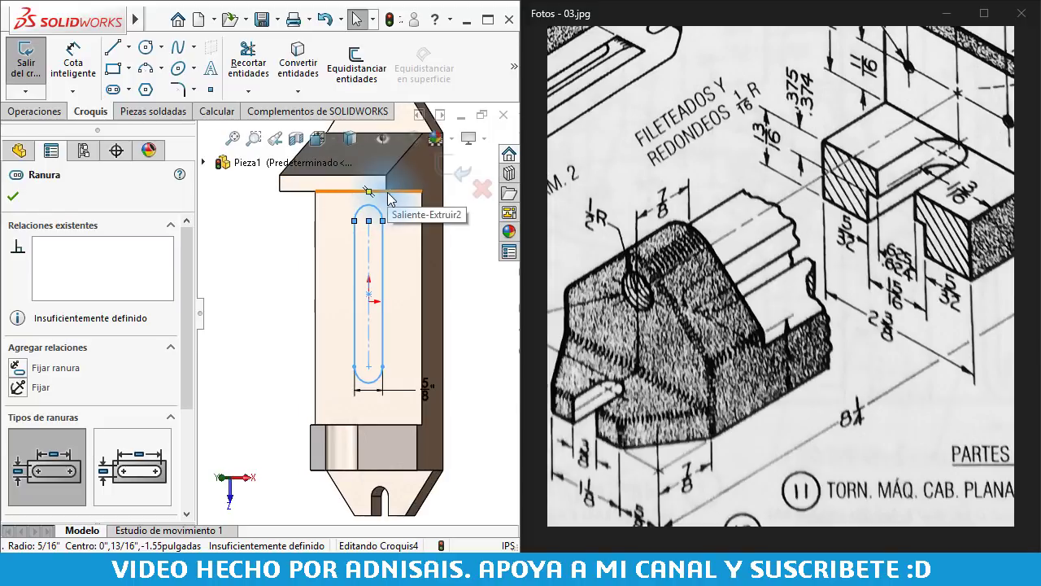
key("ctrl+8")
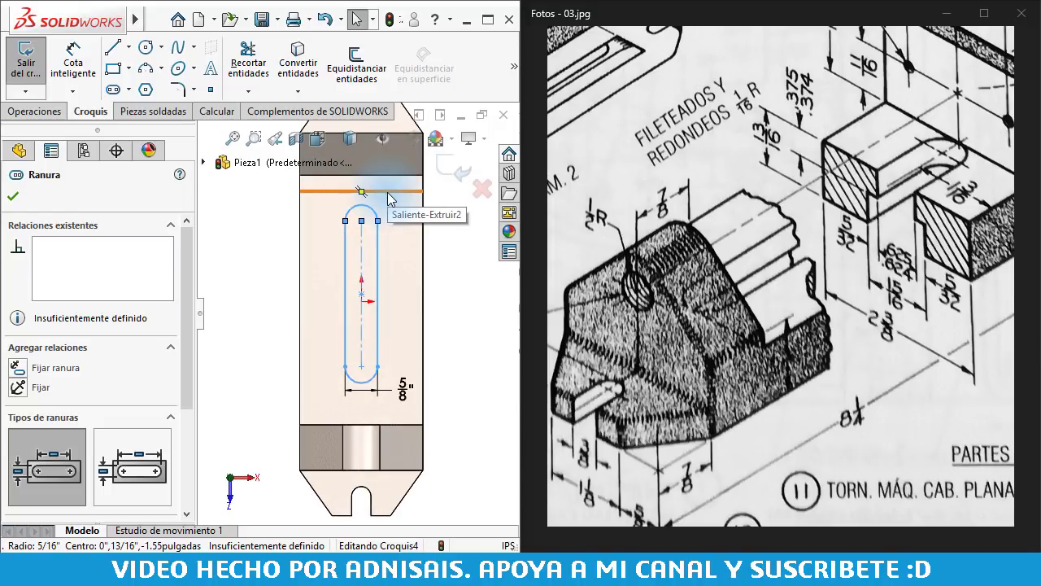
left_click(388, 199, "ctrl")
left_click(436, 122)
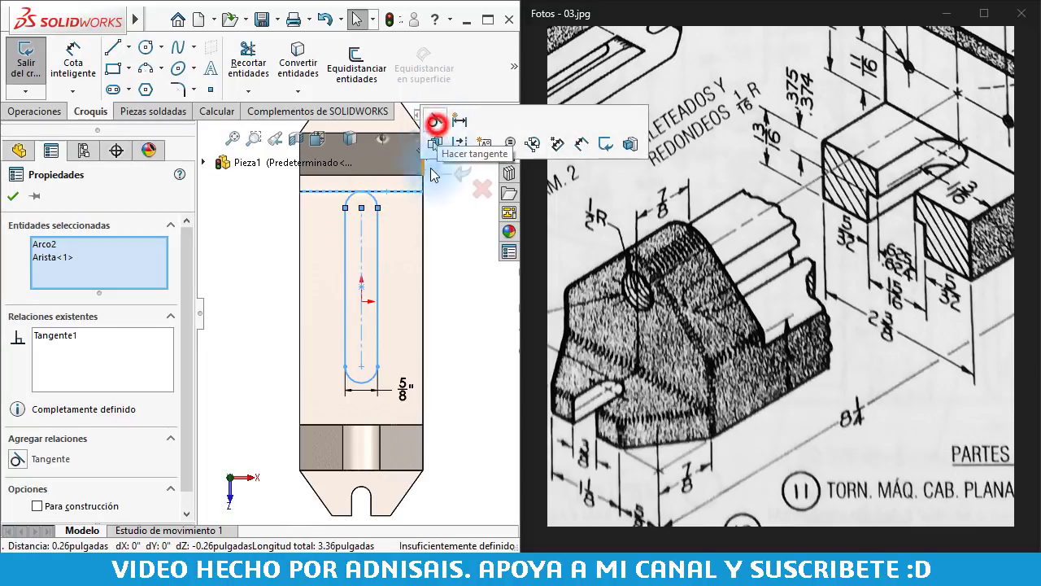
left_click(474, 255)
left_click(351, 376)
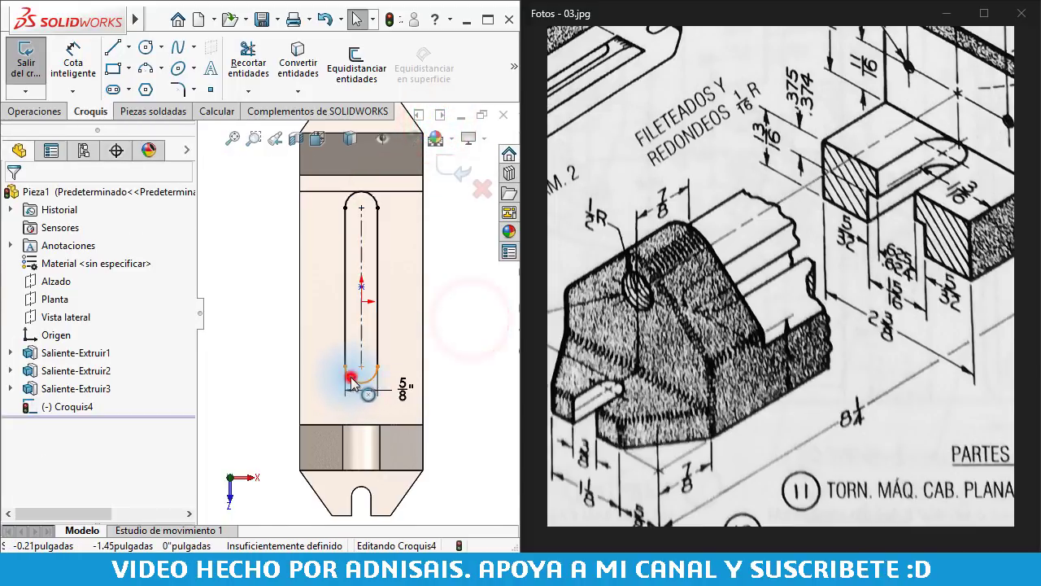
left_click(398, 425, "ctrl")
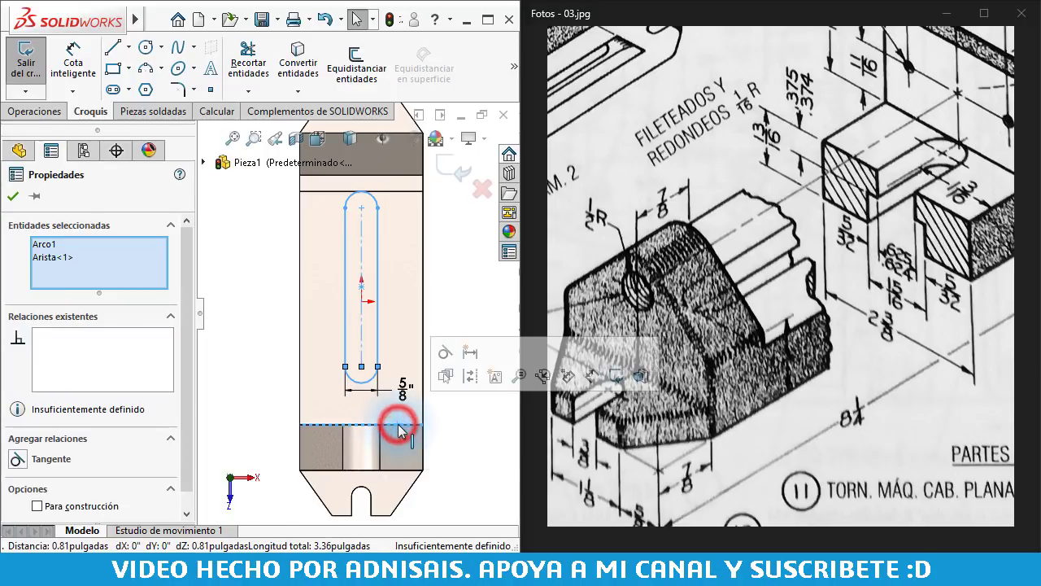
left_click(444, 350)
left_click(445, 280)
Extrude-cut the slot sketch Through All as Cortar-Extruir1
key("ctrl+7")
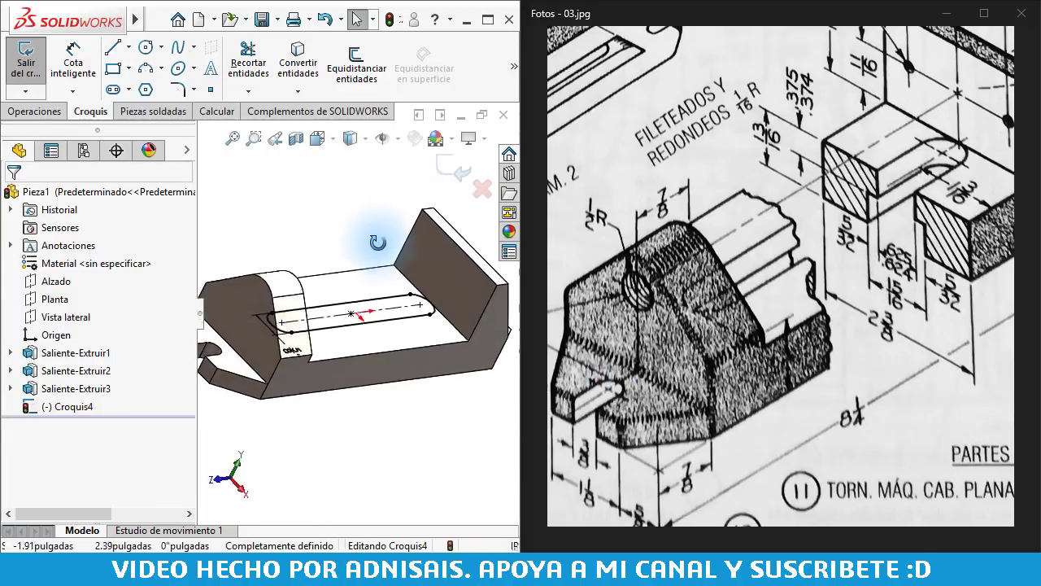
left_click(34, 110)
left_click(281, 65)
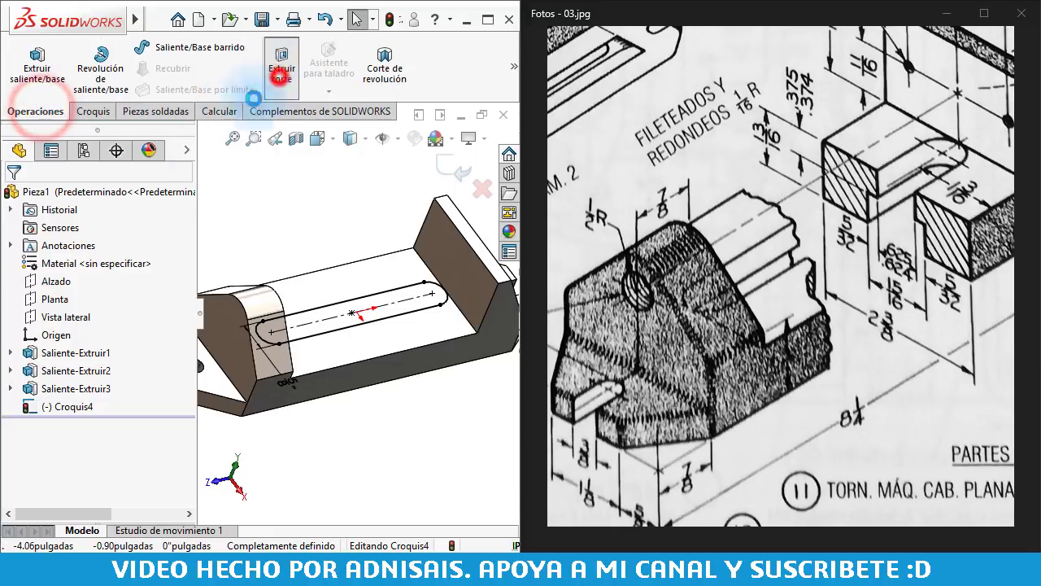
left_click(52, 319)
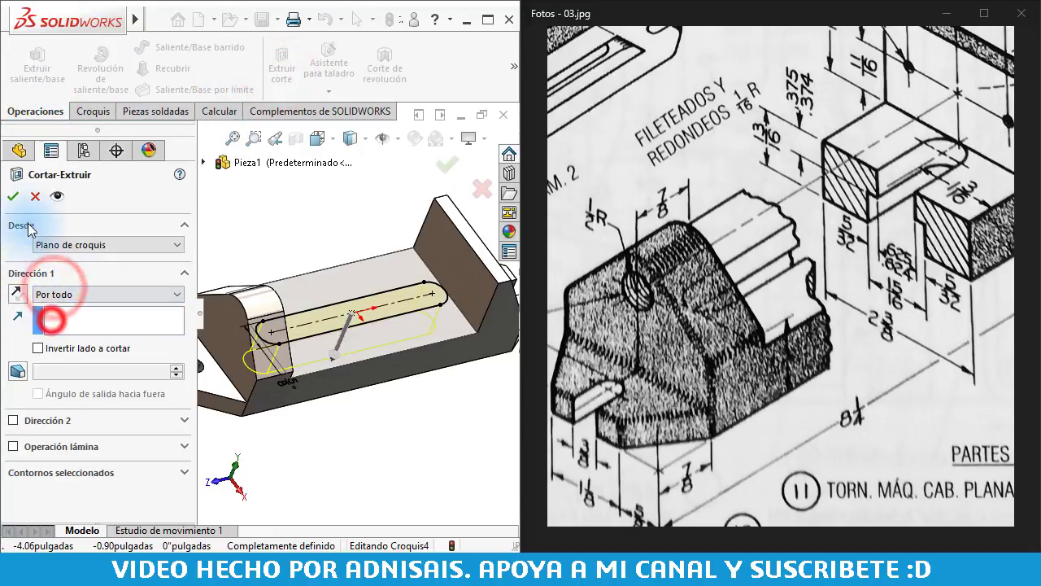
left_click(13, 196)
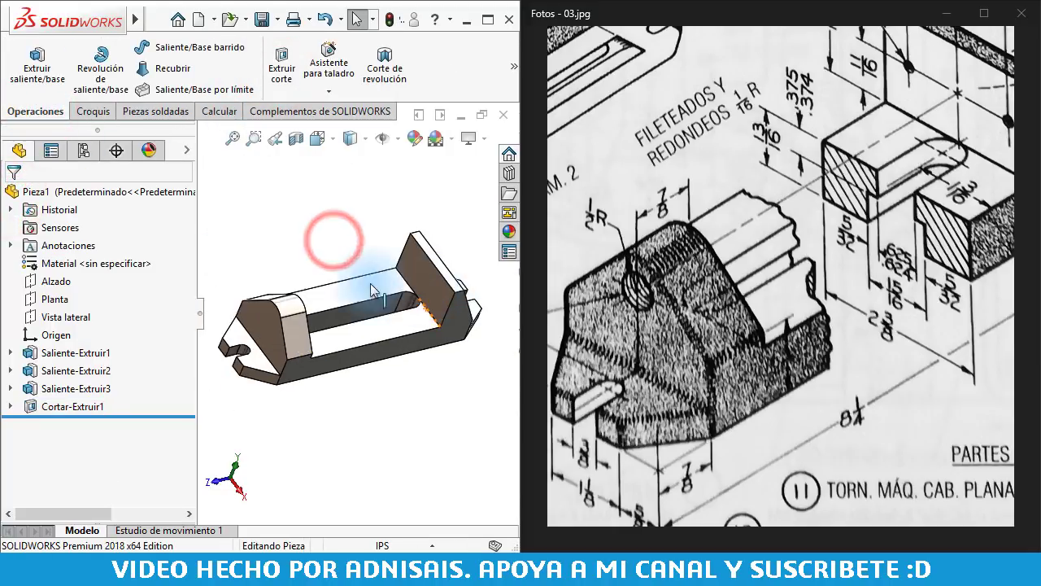
middle_click_drag(348, 259, 363, 244)
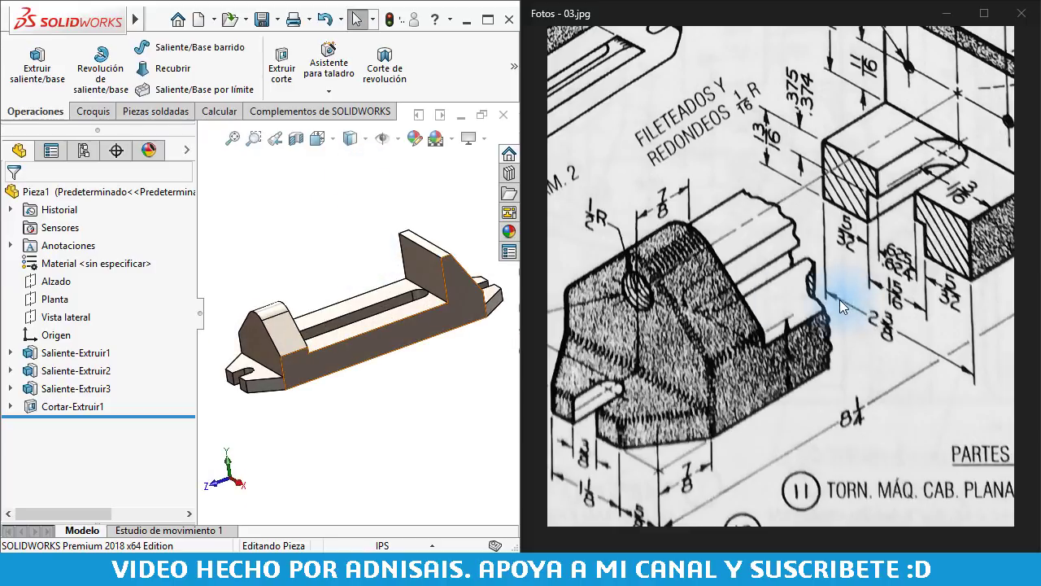
left_click_drag(839, 299, 785, 305)
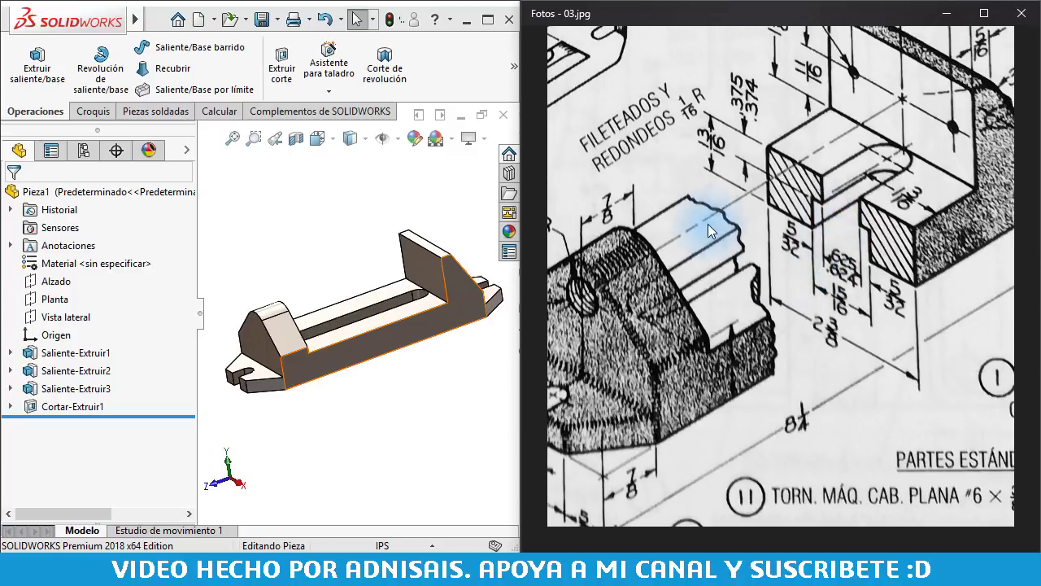
left_click_drag(707, 223, 922, 254)
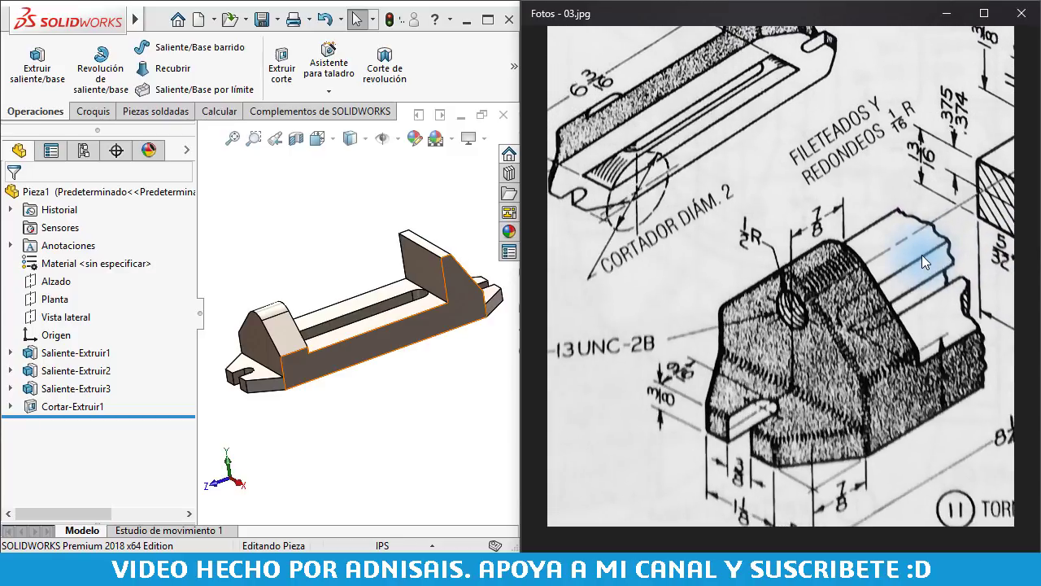
left_click_drag(634, 182, 684, 197)
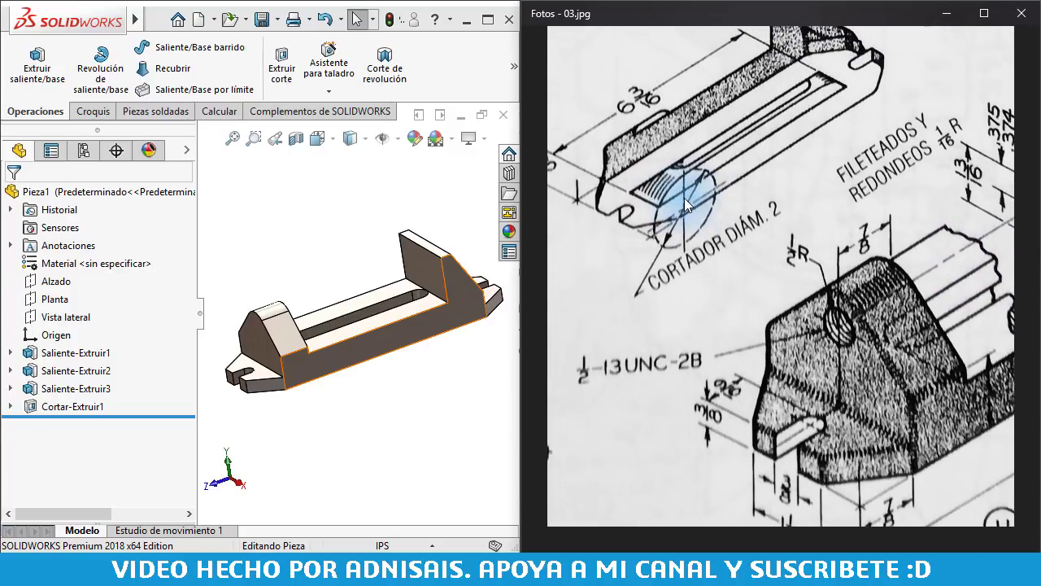
left_click_drag(644, 118, 741, 180)
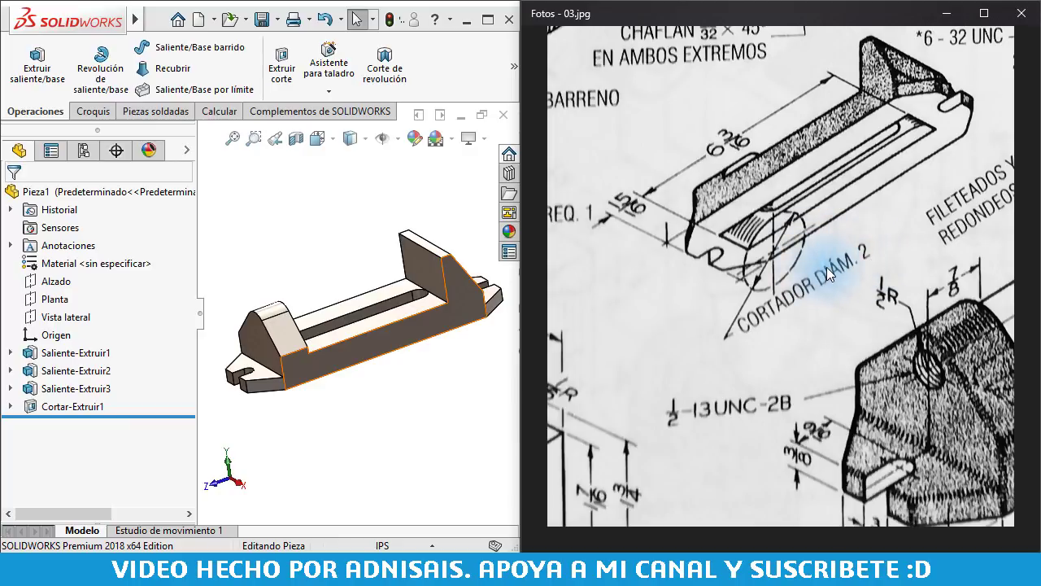
mouse_move(810, 271)
left_mouse_down()
mouse_move(654, 186)
mouse_move(578, 158)
mouse_move(514, 157)
left_mouse_up()
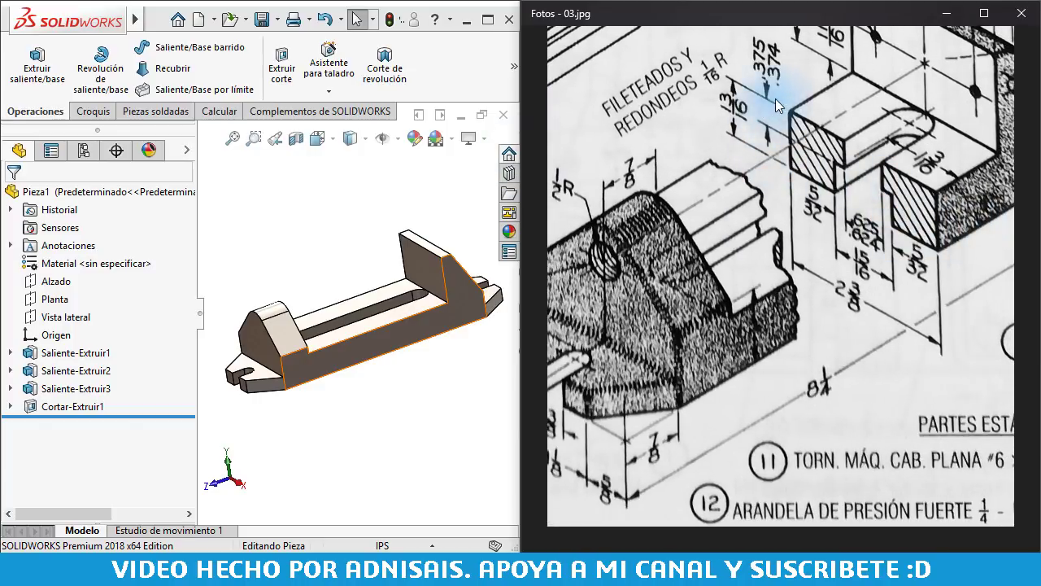
left_click_drag(768, 96, 826, 156)
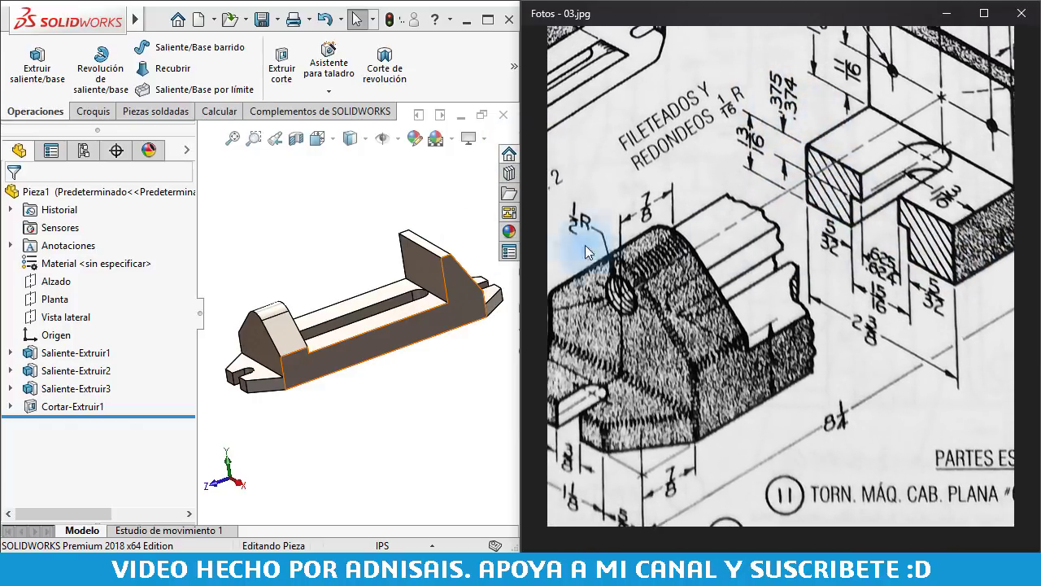
left_click_drag(854, 296, 874, 299)
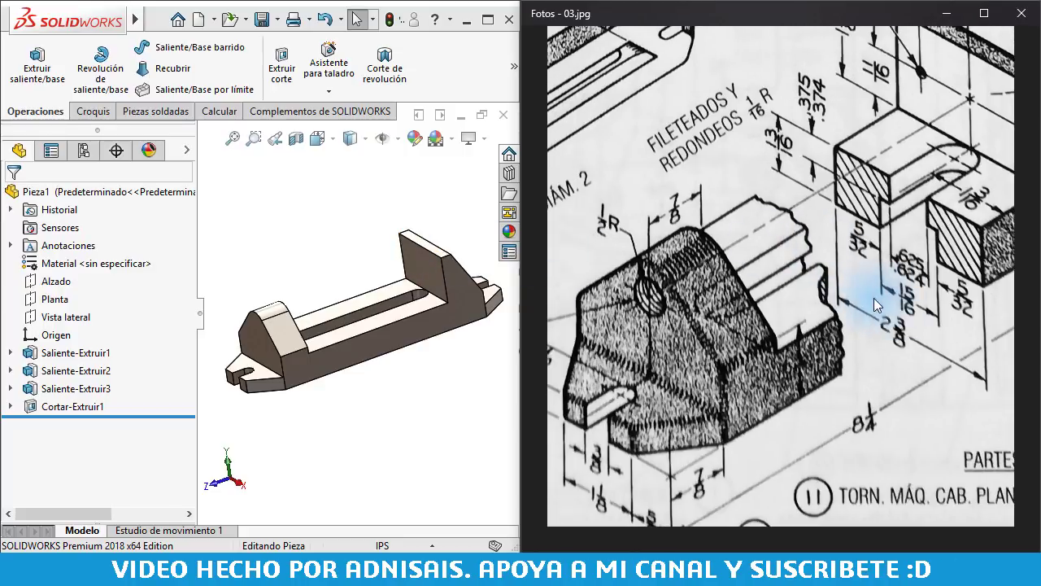
left_click(342, 241)
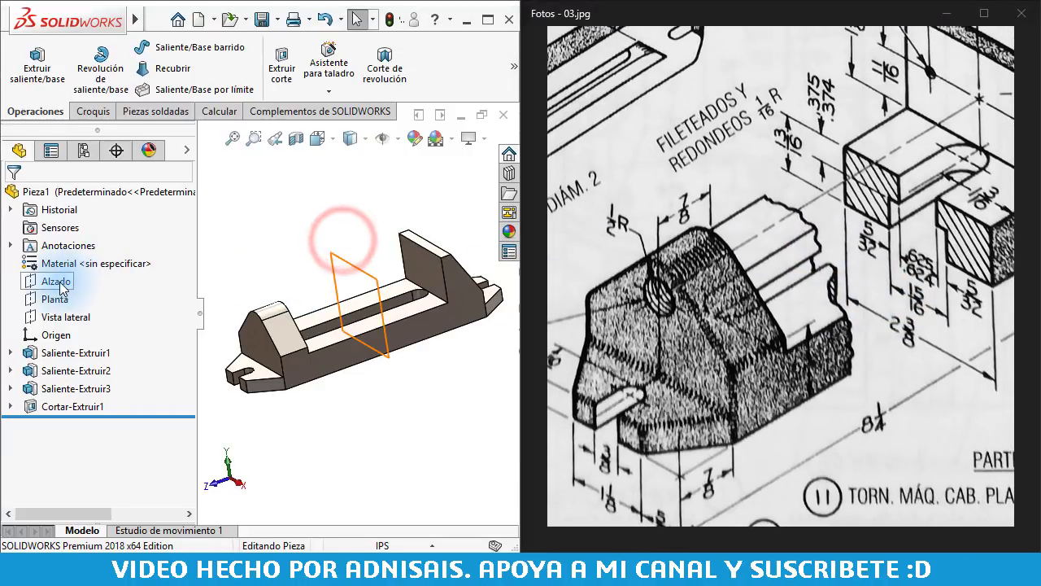
Open a new sketch, Croquis5, on the Vista lateral plane and view it straight on
left_click(57, 317)
middle_click_drag(348, 371, 336, 366)
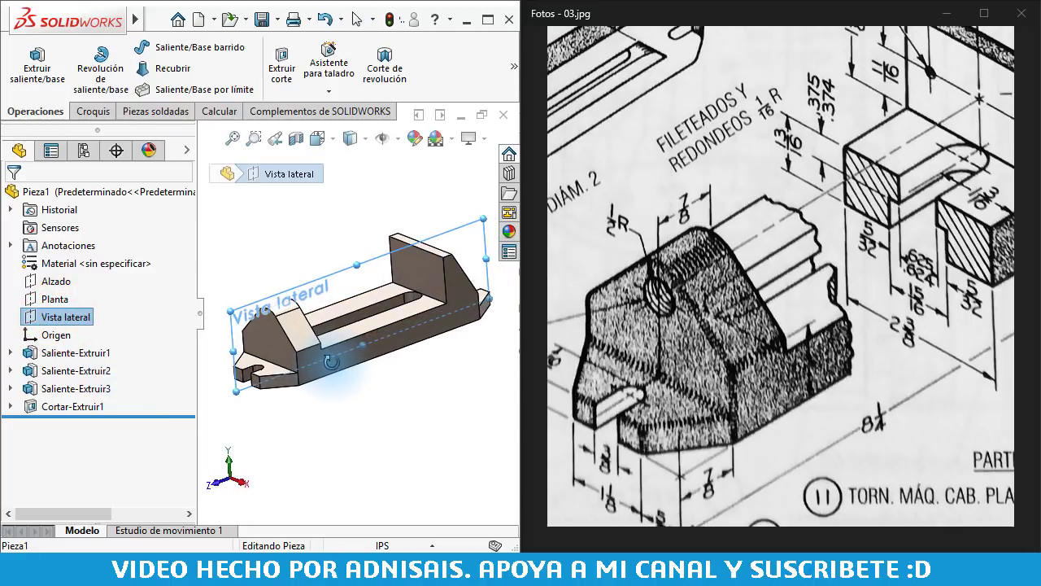
left_click_drag(693, 249, 786, 257)
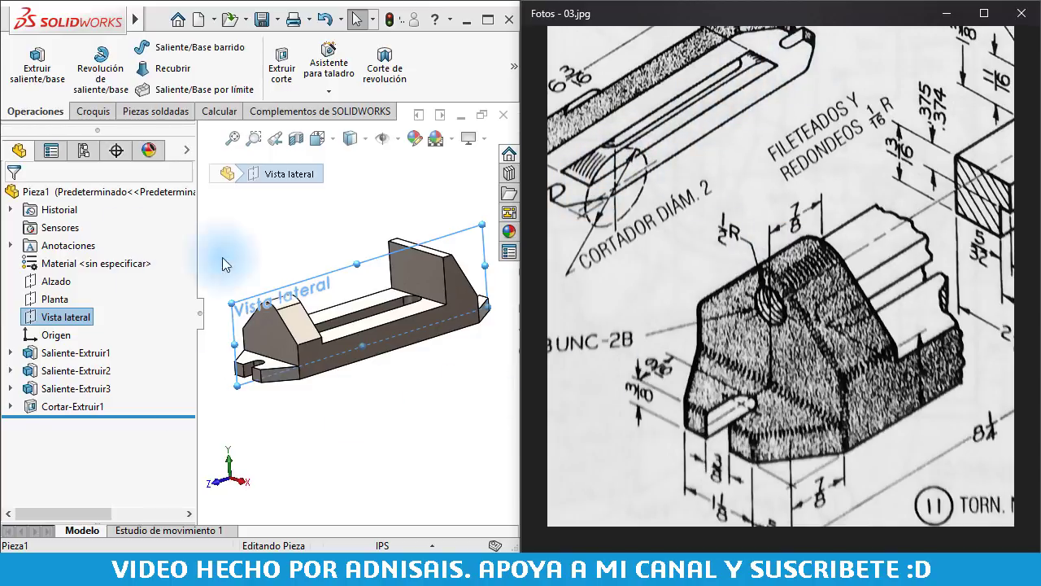
left_click(91, 111)
left_click(34, 62)
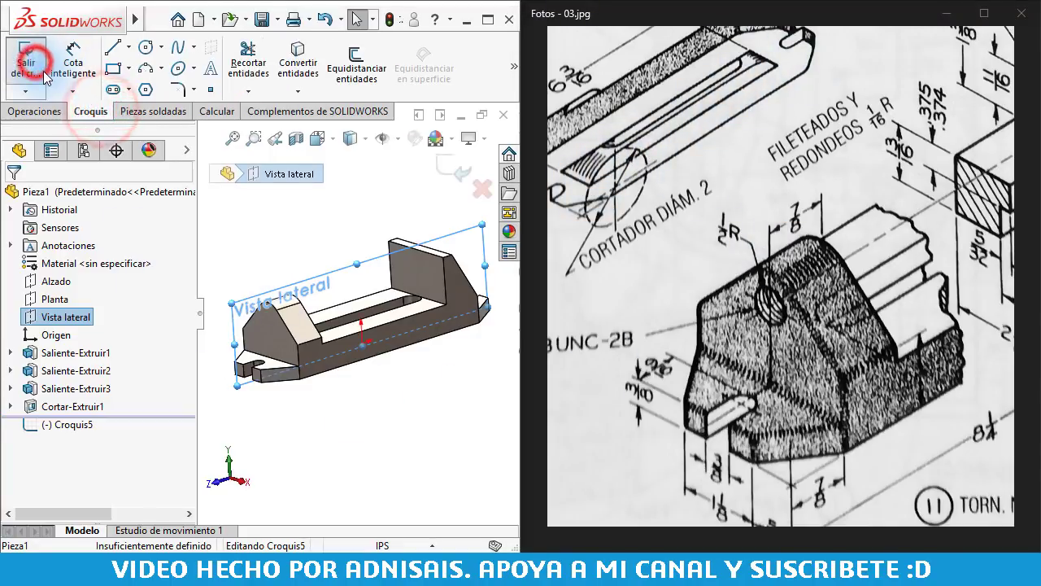
key("f")
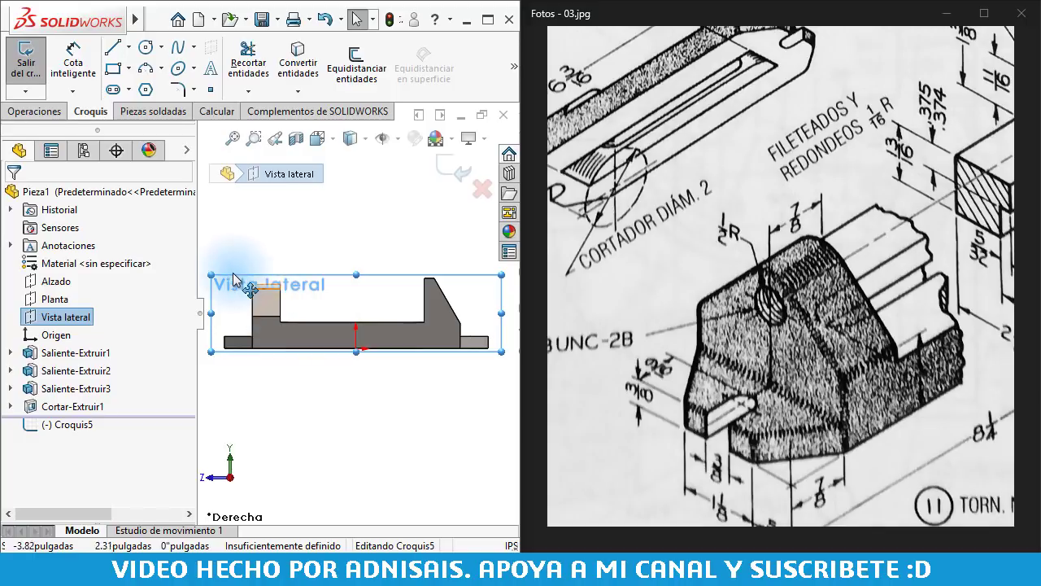
left_click(292, 341)
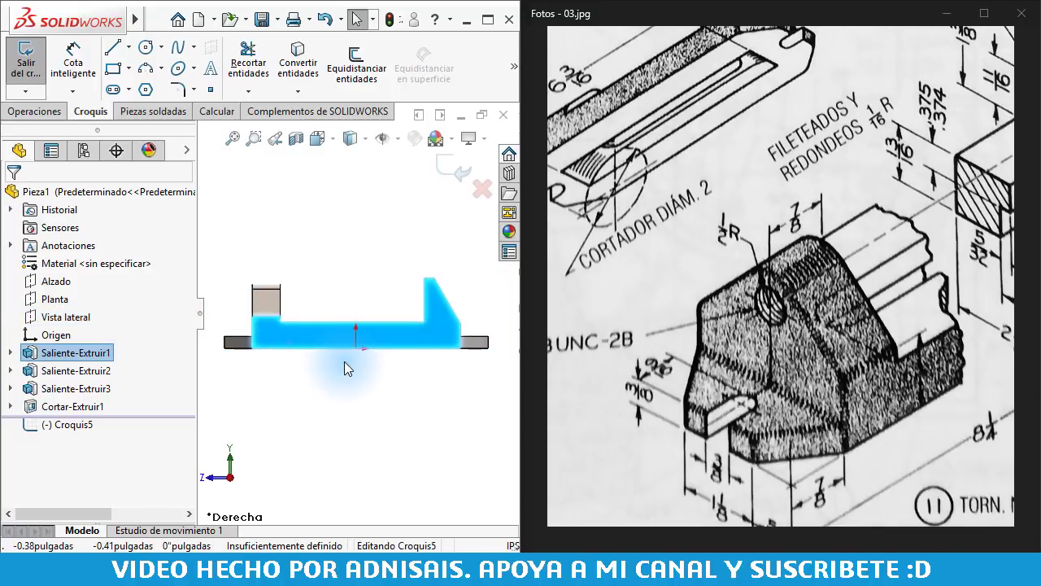
scroll(326, 344, "down", 1)
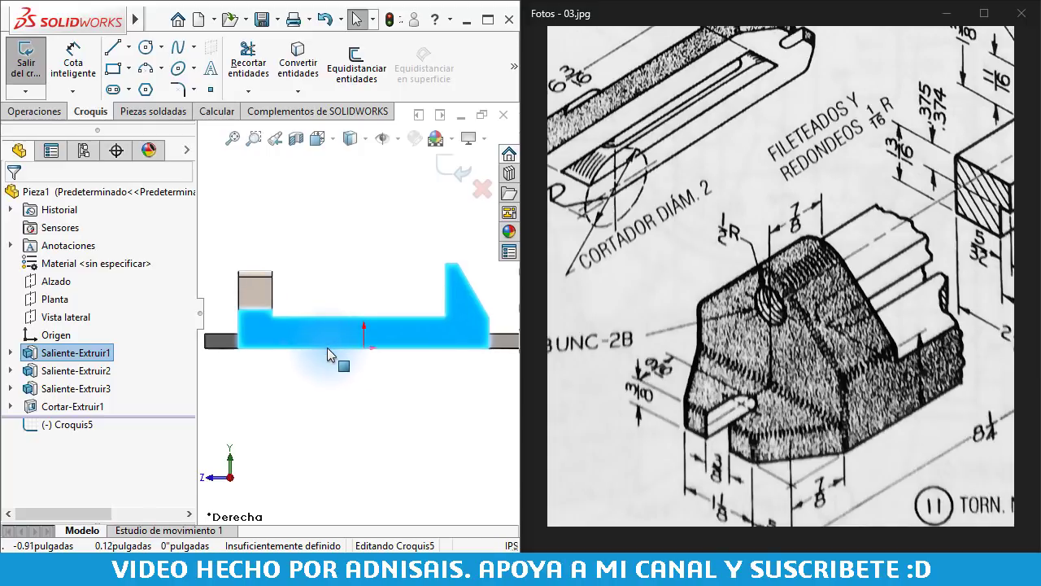
scroll(325, 350, "down", 1)
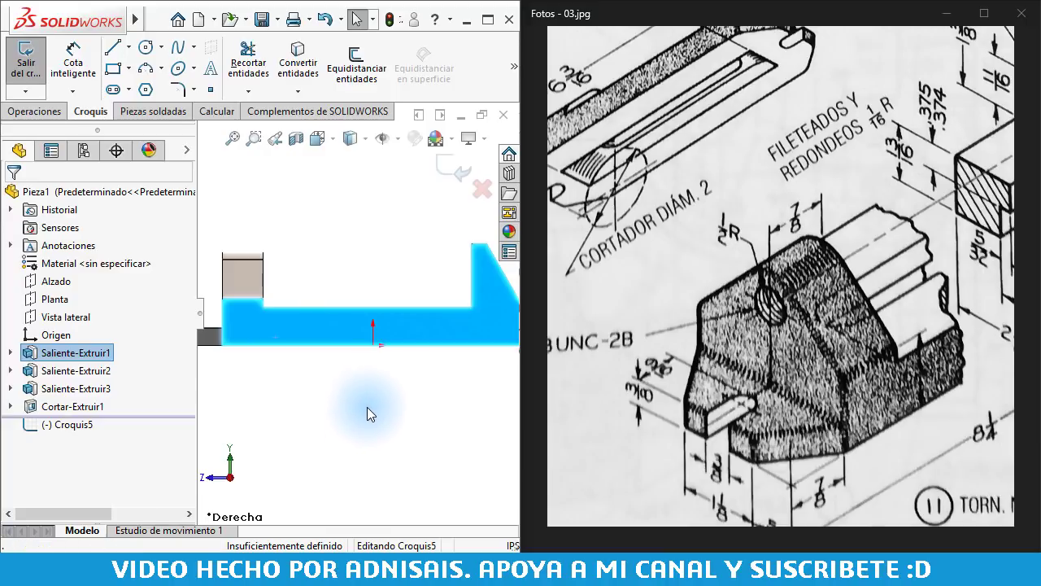
left_click(303, 407)
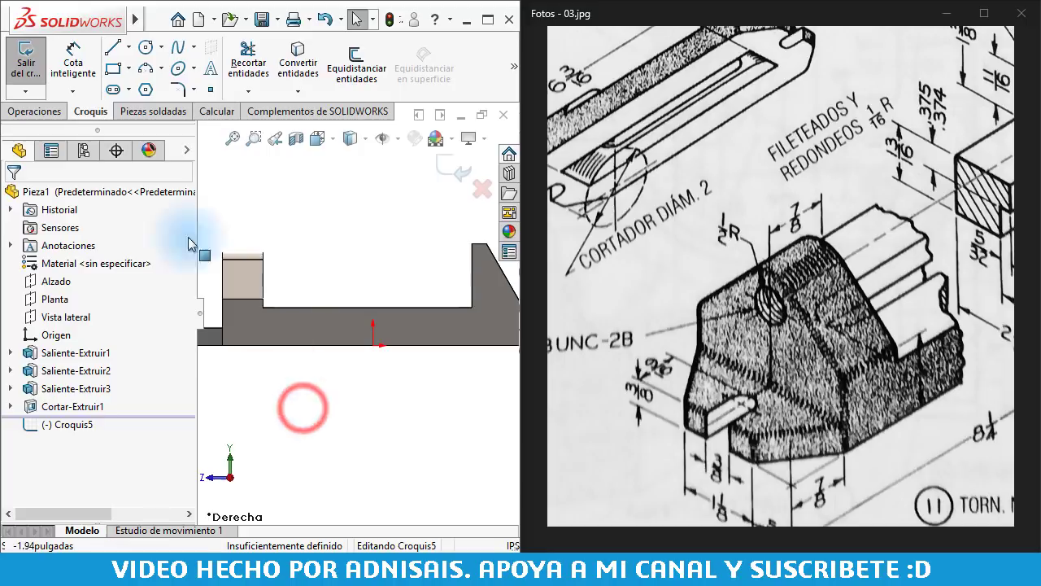
left_click(112, 47)
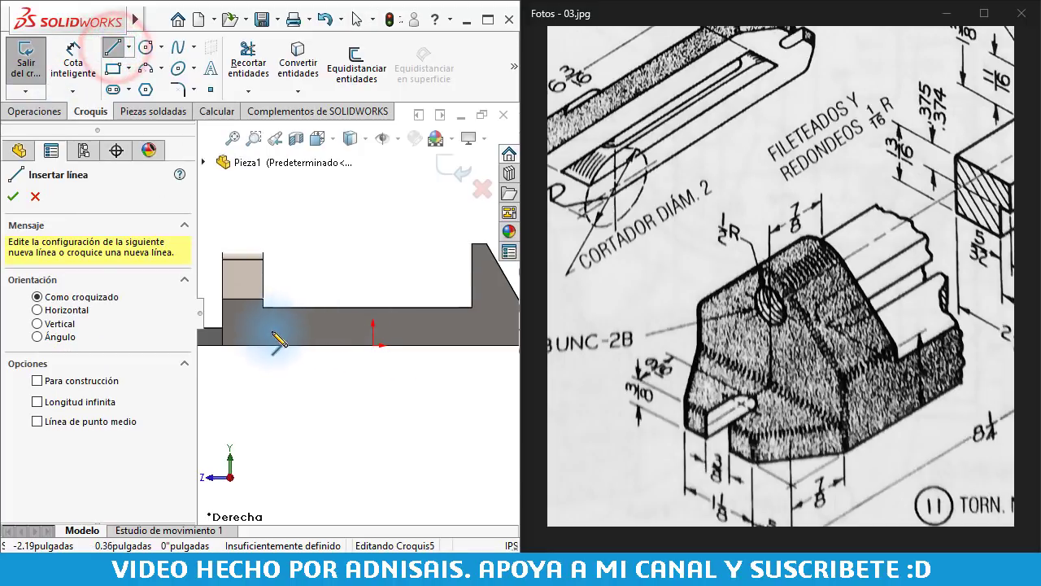
Draw a horizontal line with tangent arcs at each end down to the base's bottom edge
left_click(275, 326)
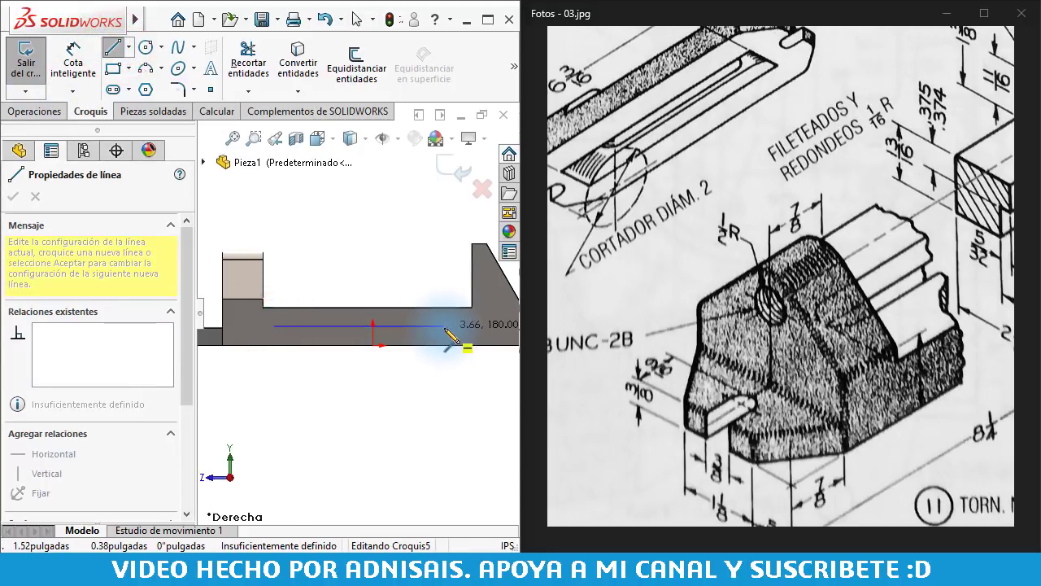
left_click(444, 326)
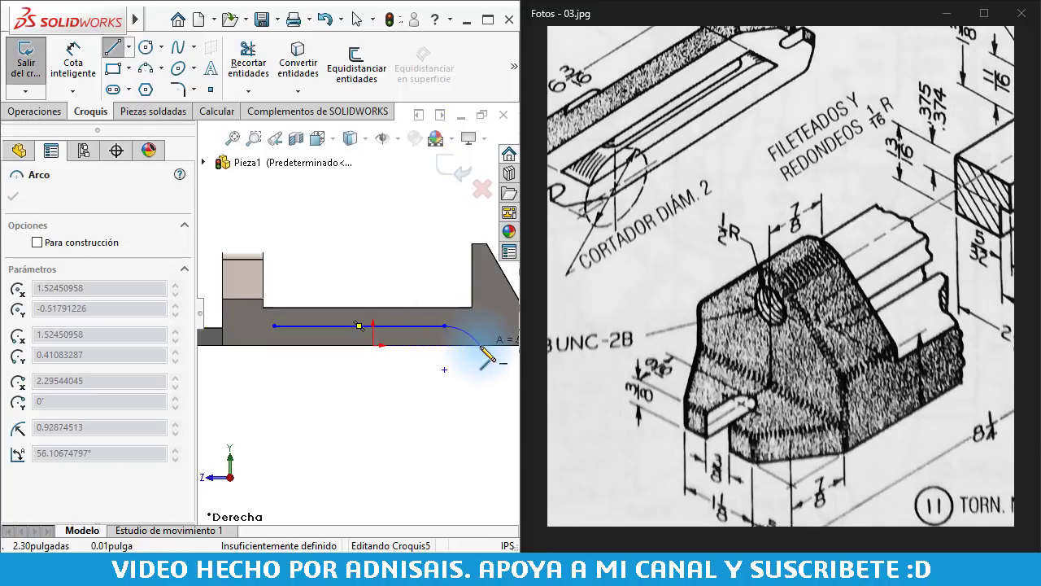
left_click(486, 345)
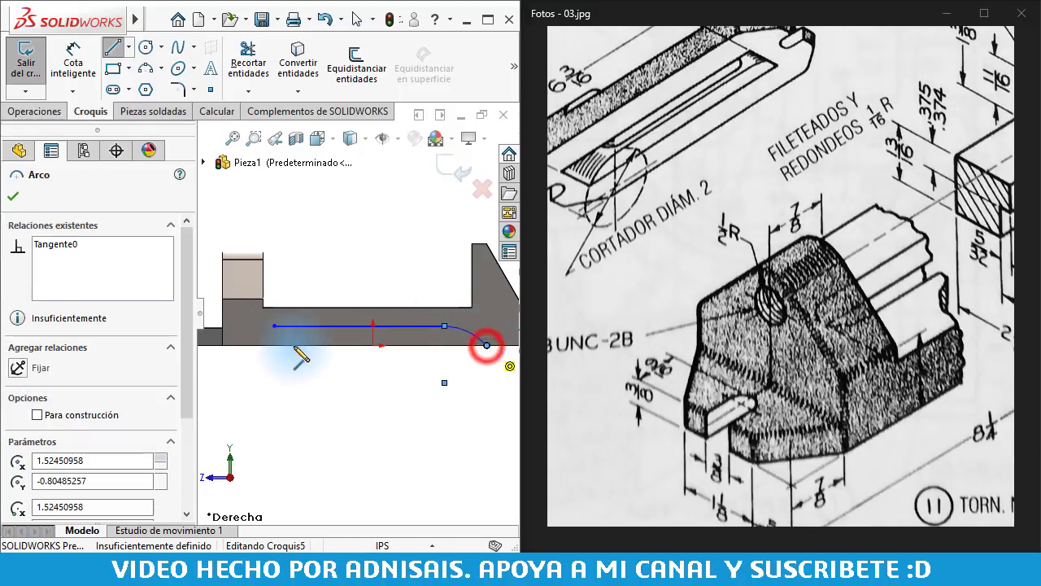
left_click(236, 345)
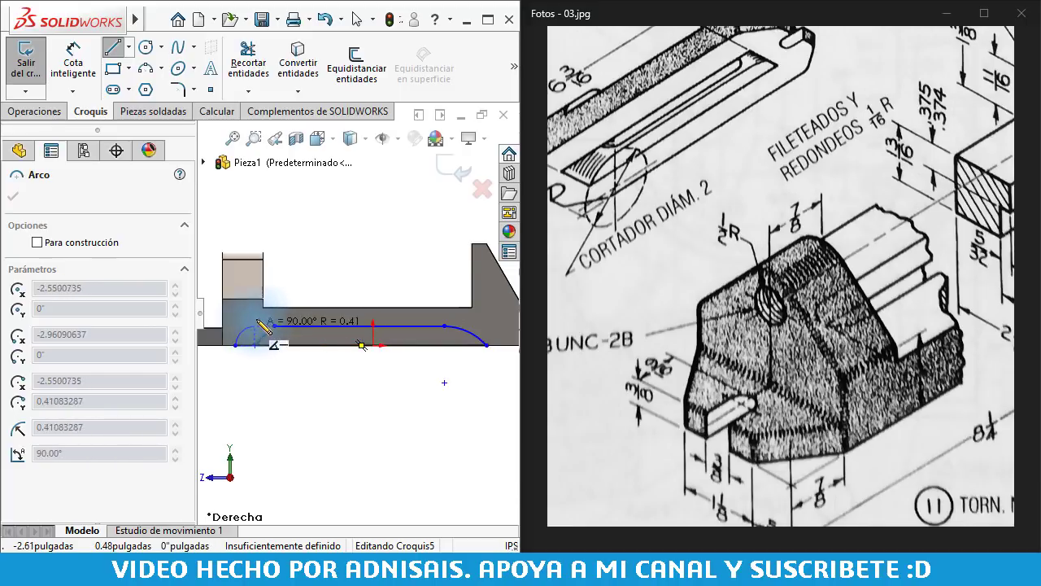
key("Escape")
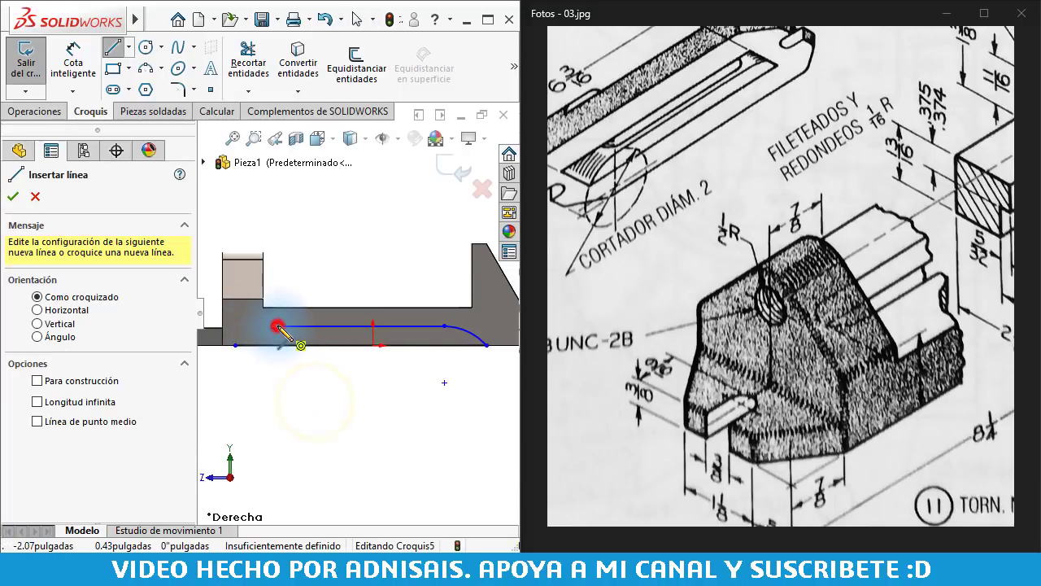
left_click(277, 327)
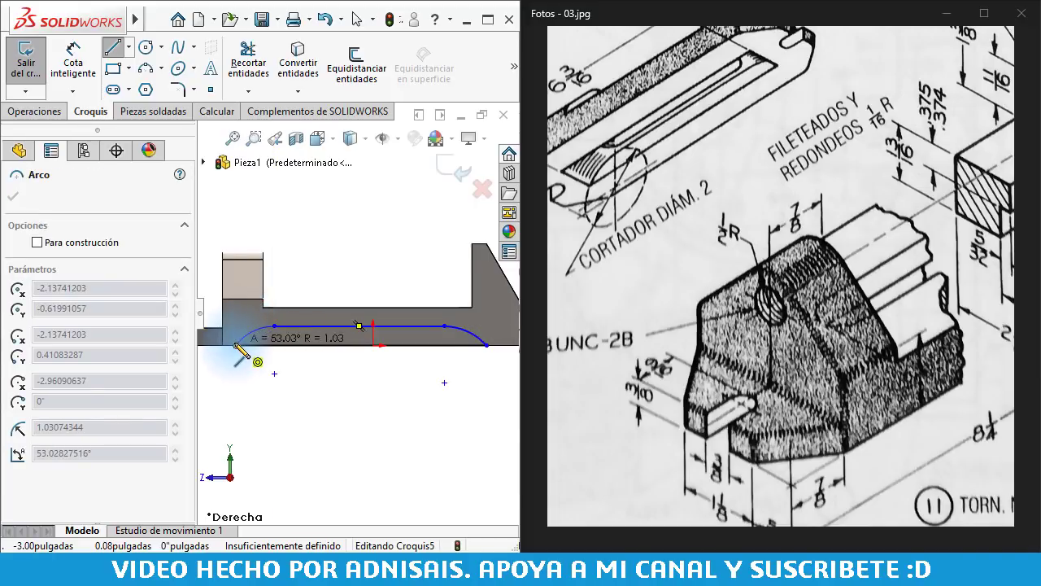
left_click(237, 347)
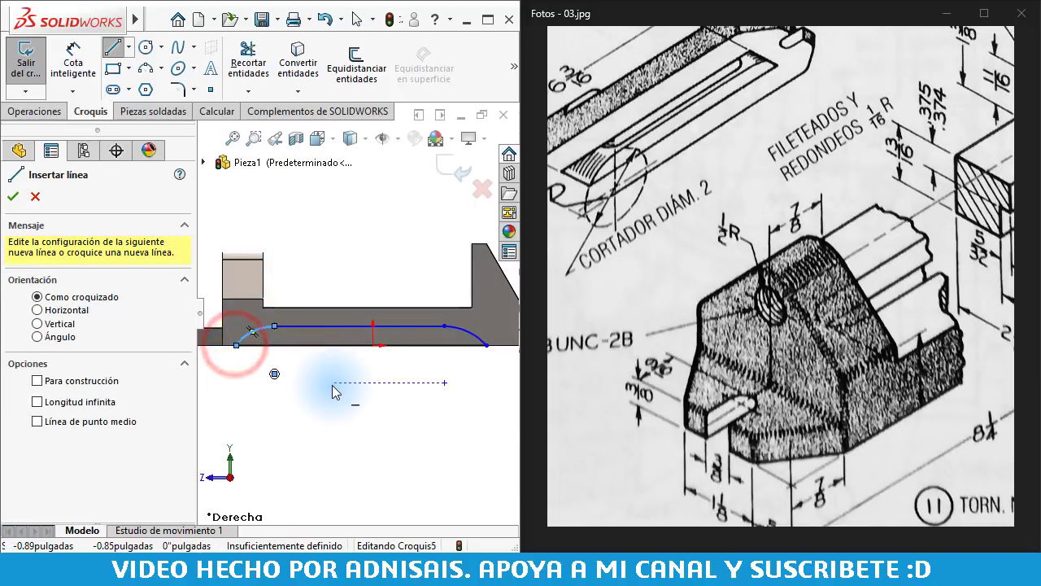
key("Escape")
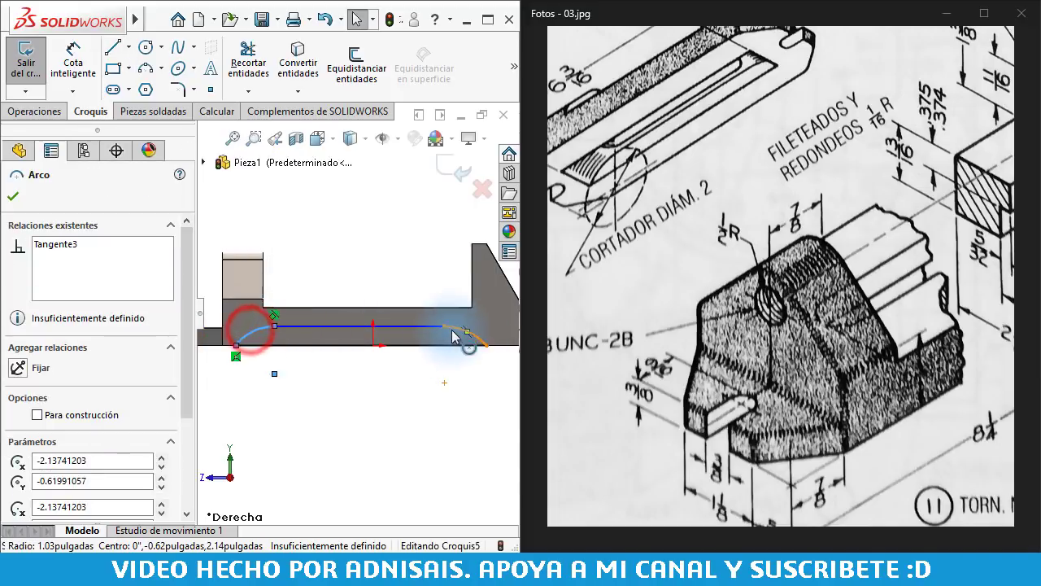
Give the two end arcs an Equal relation so they share one radius
left_click(452, 333, "ctrl")
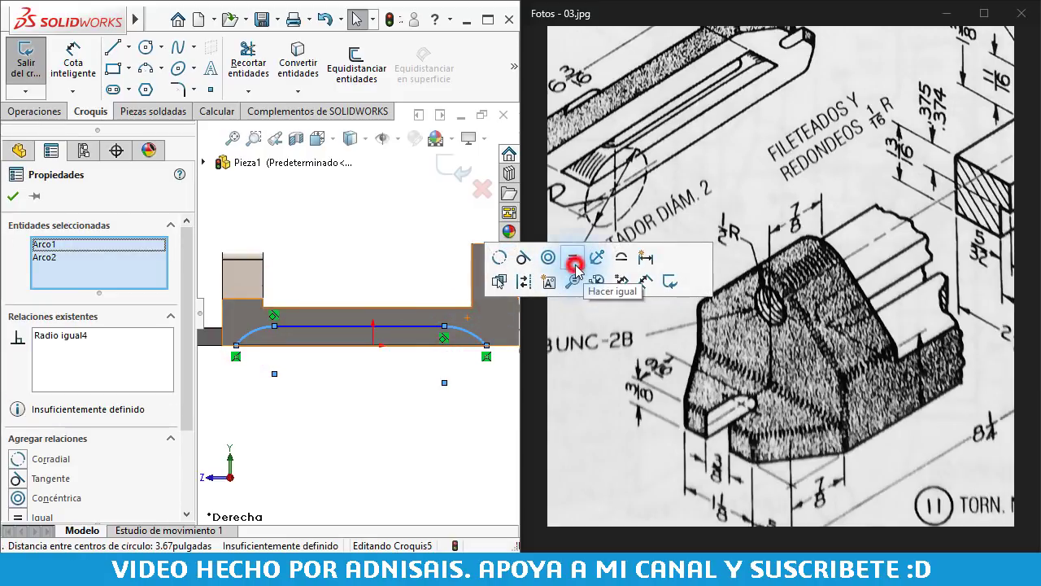
left_click(418, 383)
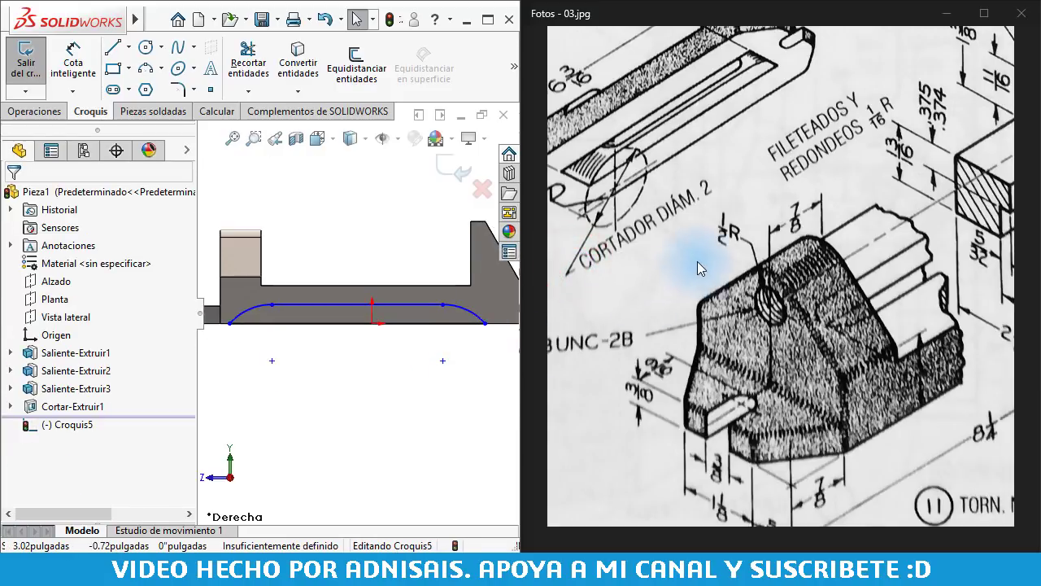
scroll(716, 277, "down", 2)
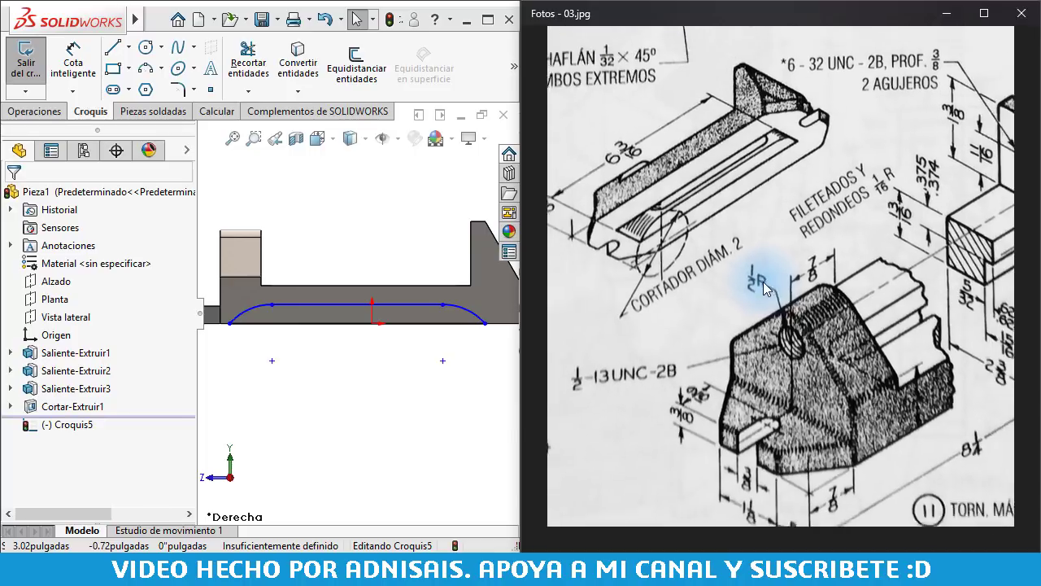
scroll(764, 289, "down", 1)
left_click(430, 420)
left_click(399, 401)
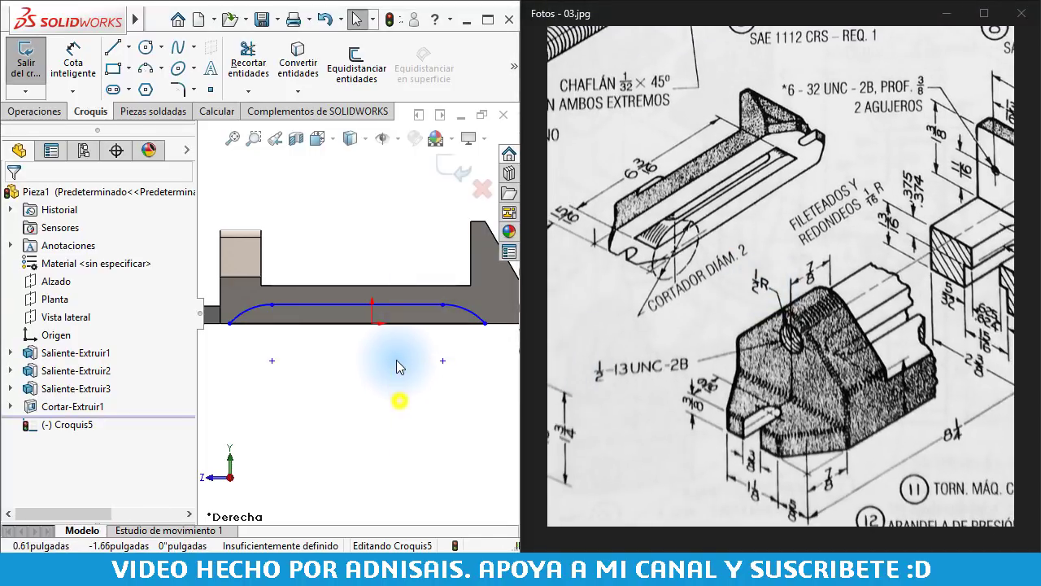
right_click_drag(396, 366, 413, 313)
Dimension the bottom line 6 3/16" long and offset it 15/16" from the left edge
left_click(410, 323)
left_click(405, 379)
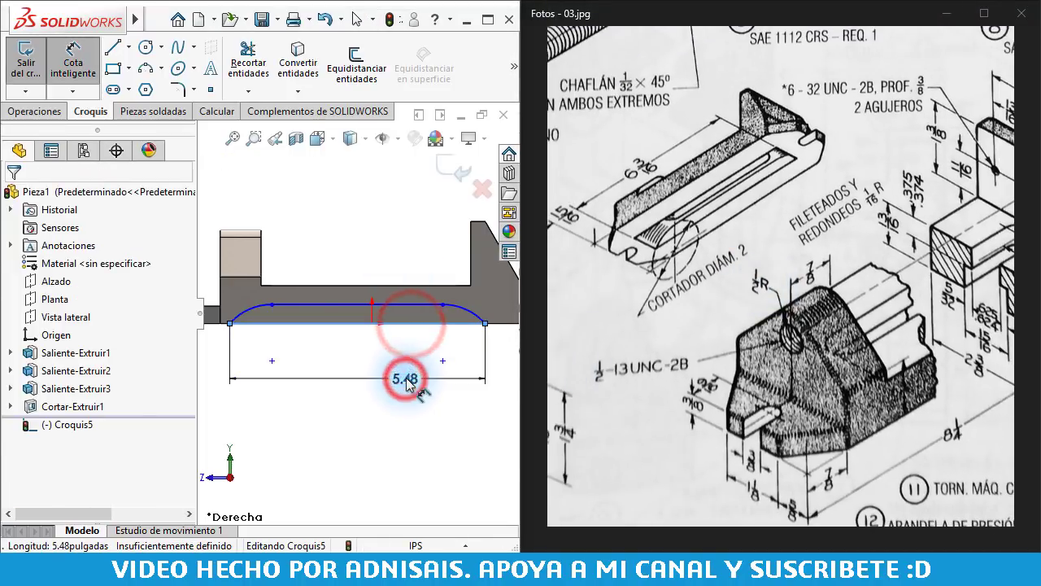
key("BackSpace")
type("6")
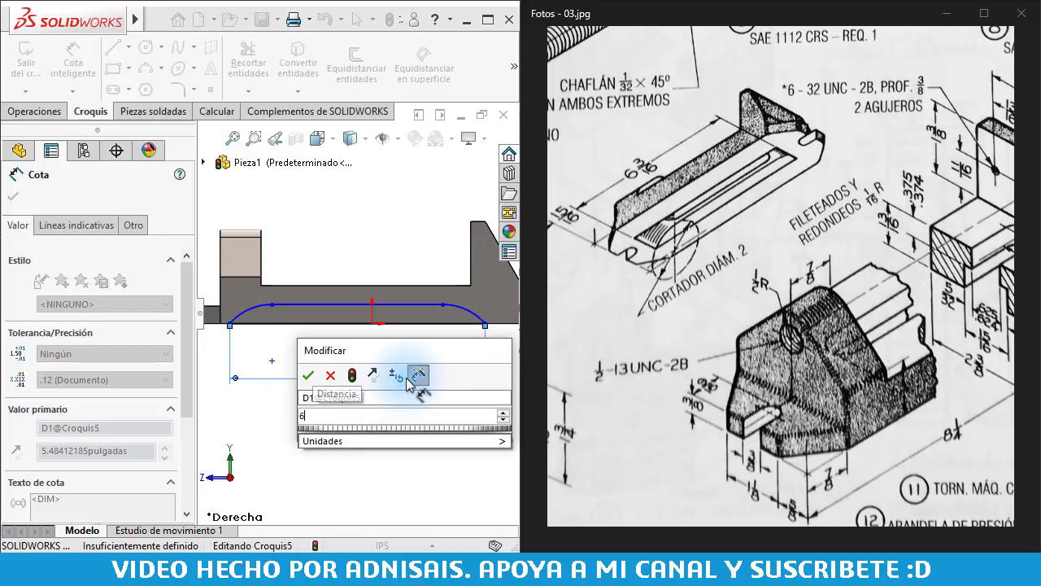
type(" 1/2")
key("Return")
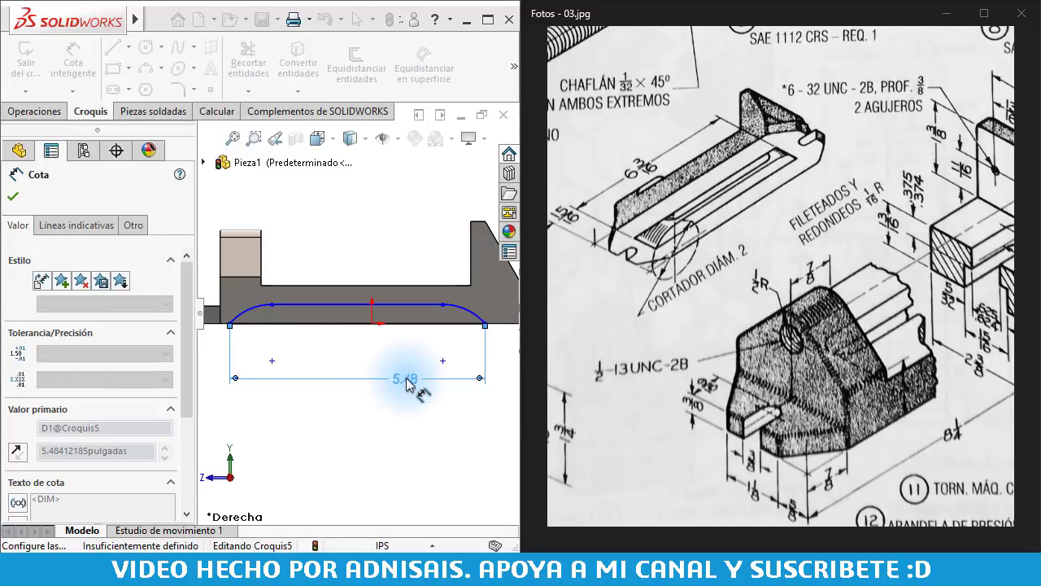
left_click(393, 462)
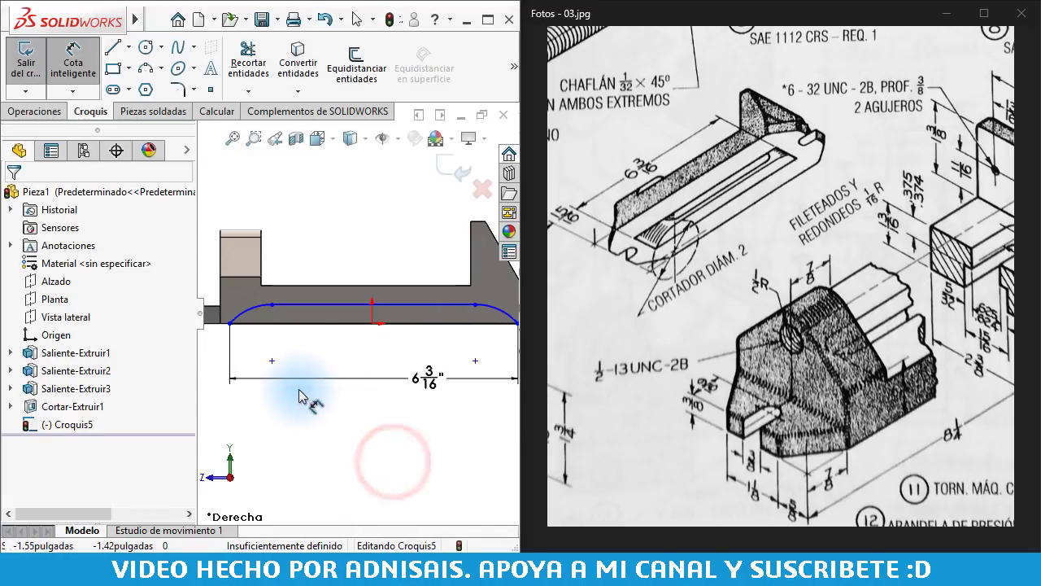
key("f")
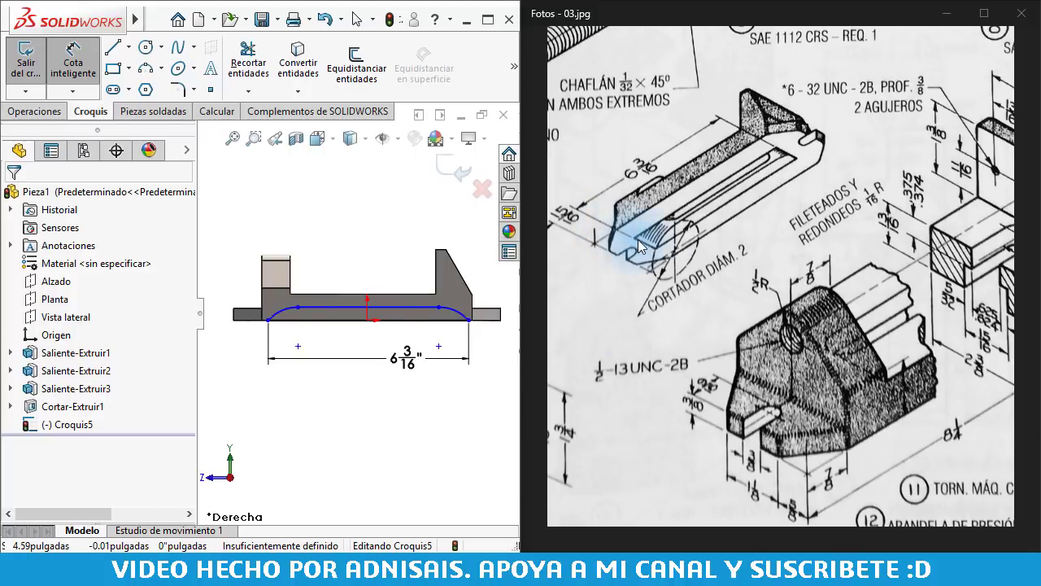
left_click(268, 319)
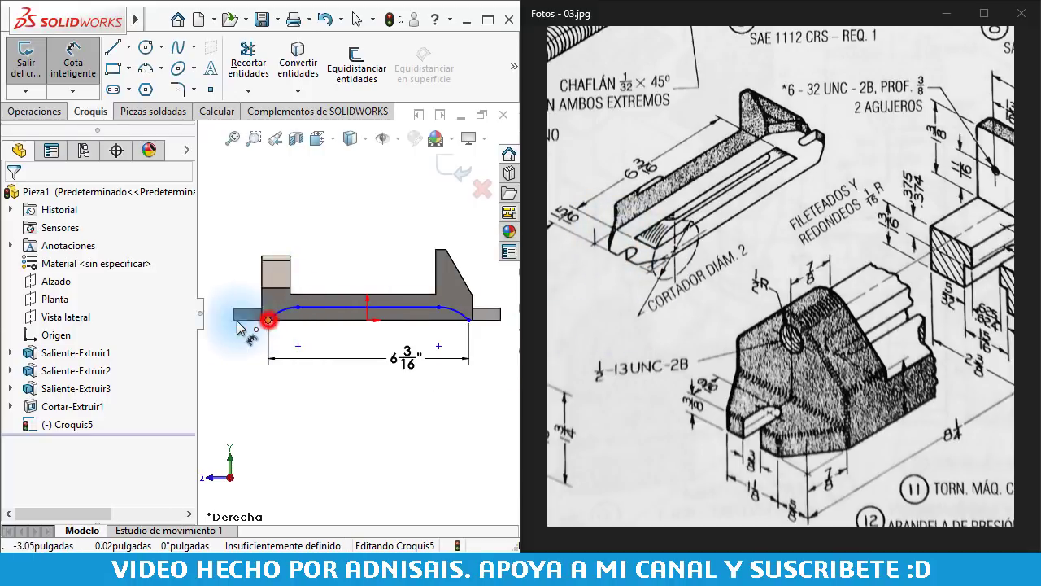
left_click(235, 322)
left_click(247, 344)
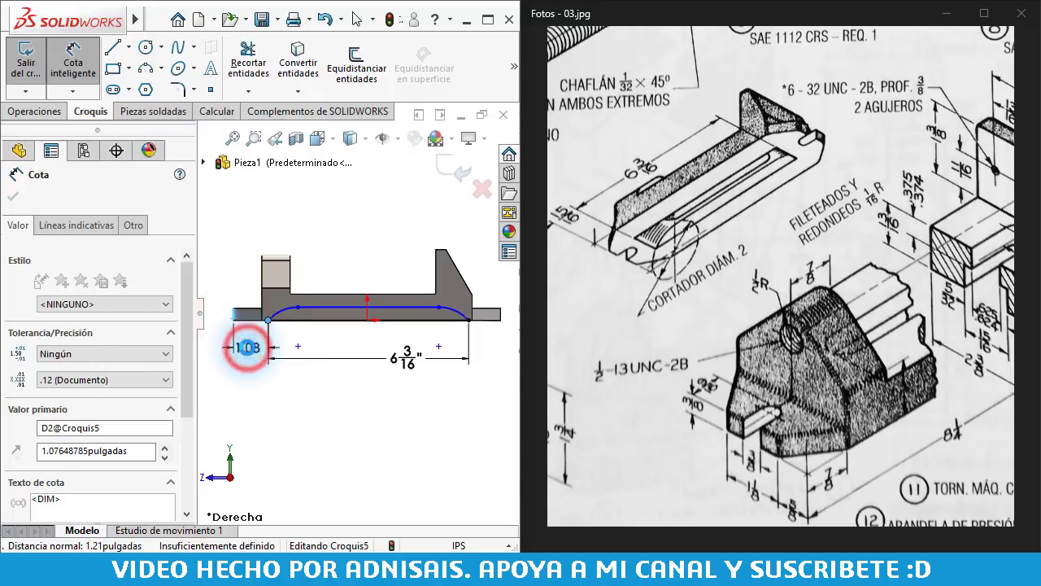
type("15/16")
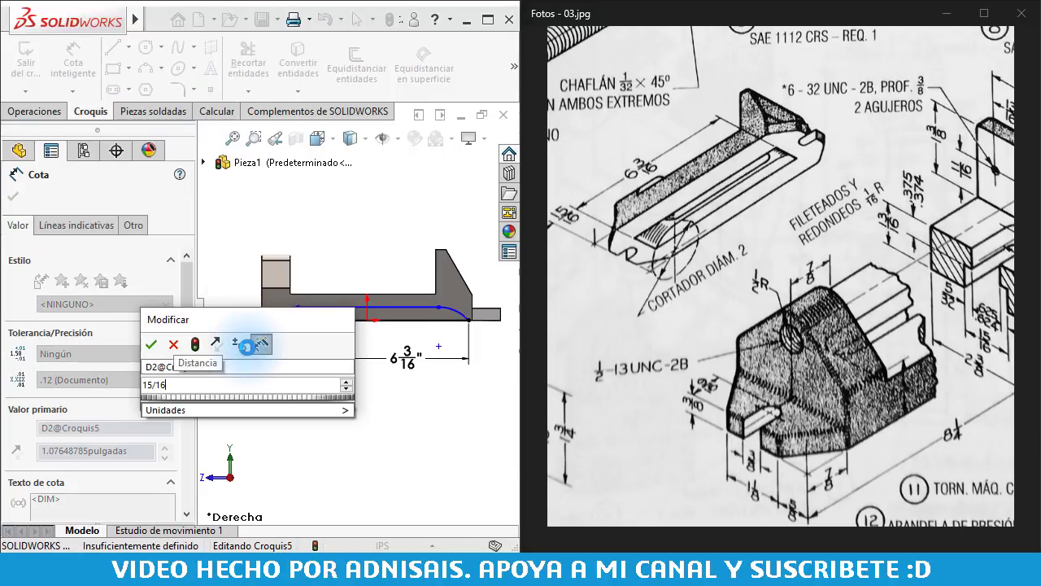
key("Return")
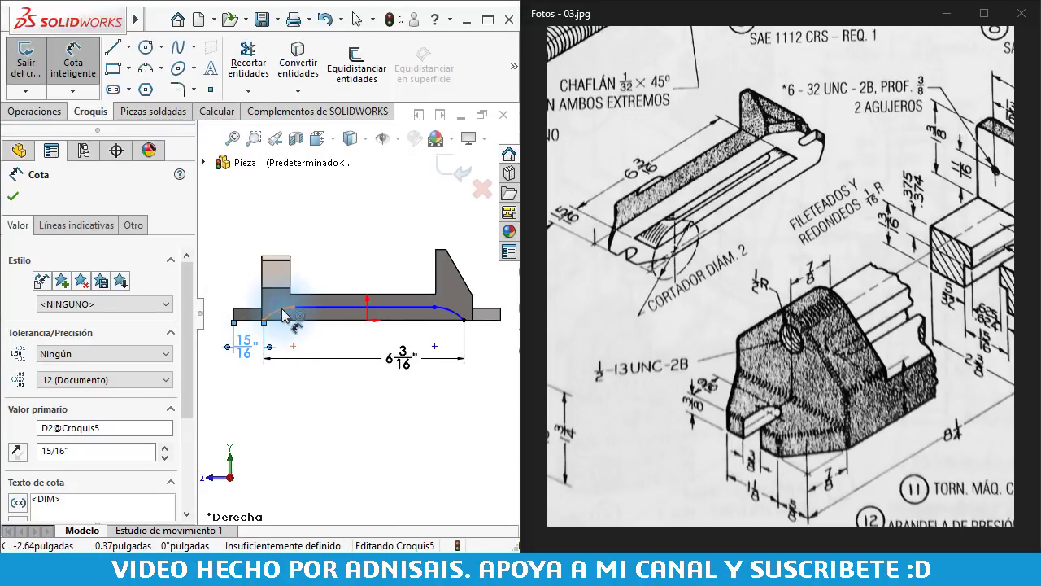
Dimension the arc radius R2" and the top line 3/8" above the bottom edge
left_click(279, 303)
left_click(233, 285)
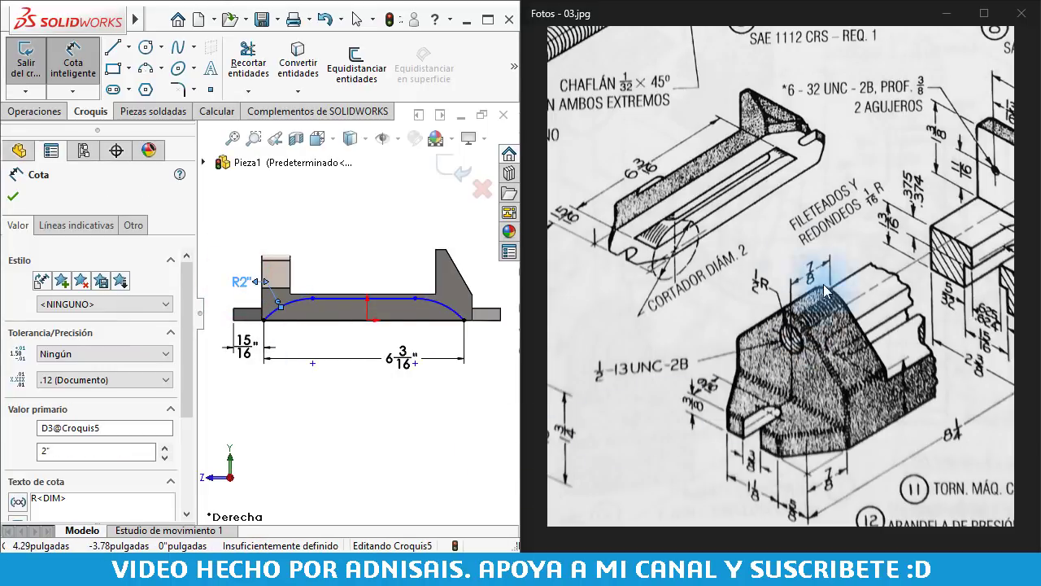
scroll(941, 291, "right", 3)
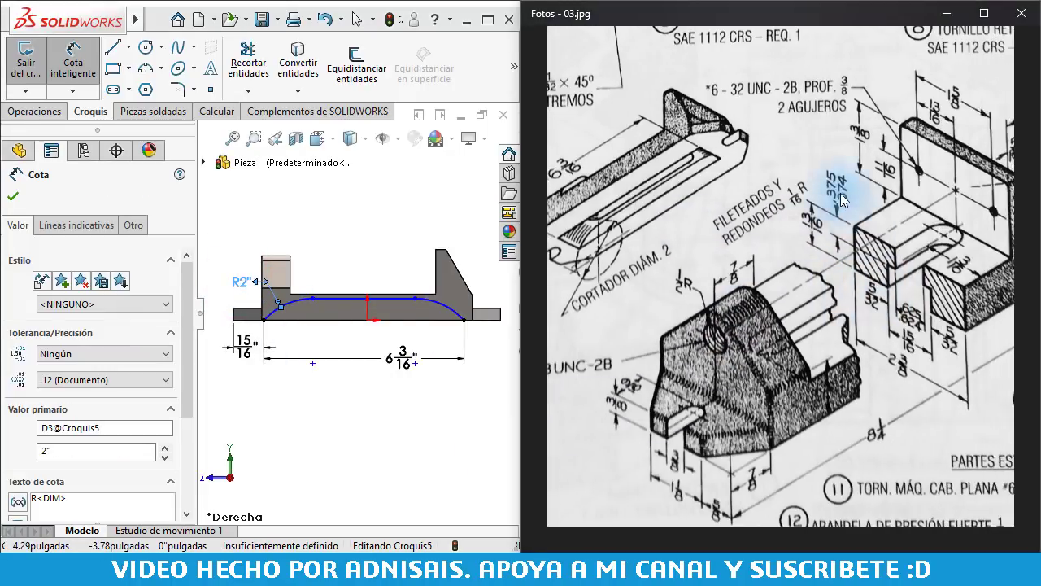
scroll(837, 204, "down", 1)
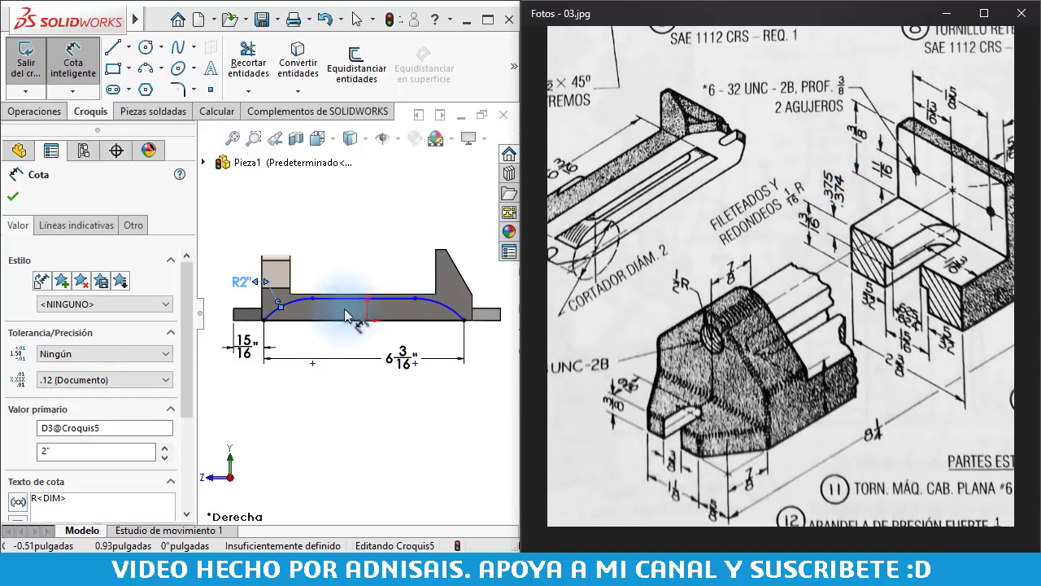
scroll(344, 301, "down", 3)
left_click(313, 310)
left_click(314, 310)
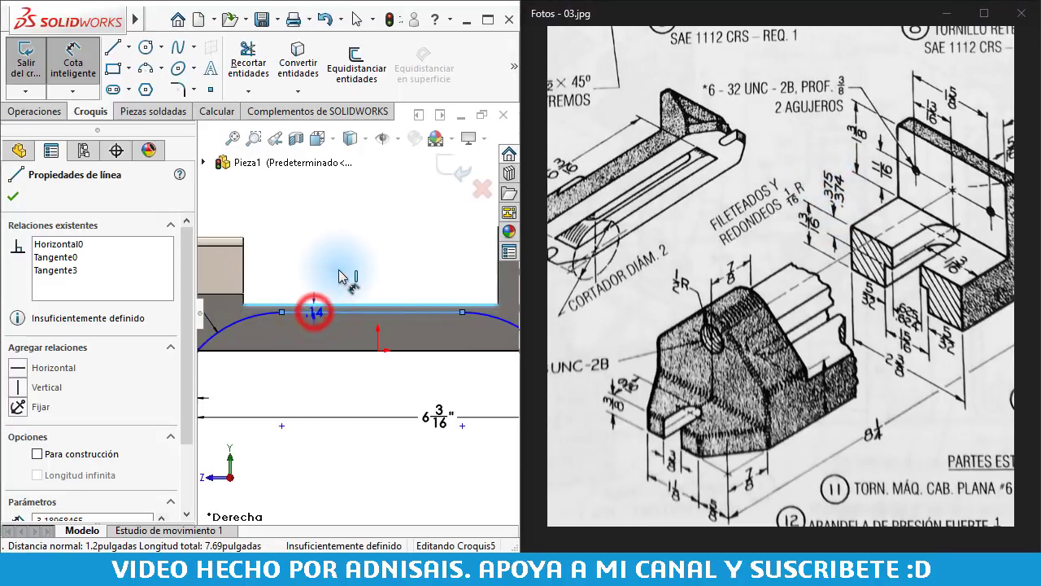
left_click(344, 275)
type(".375")
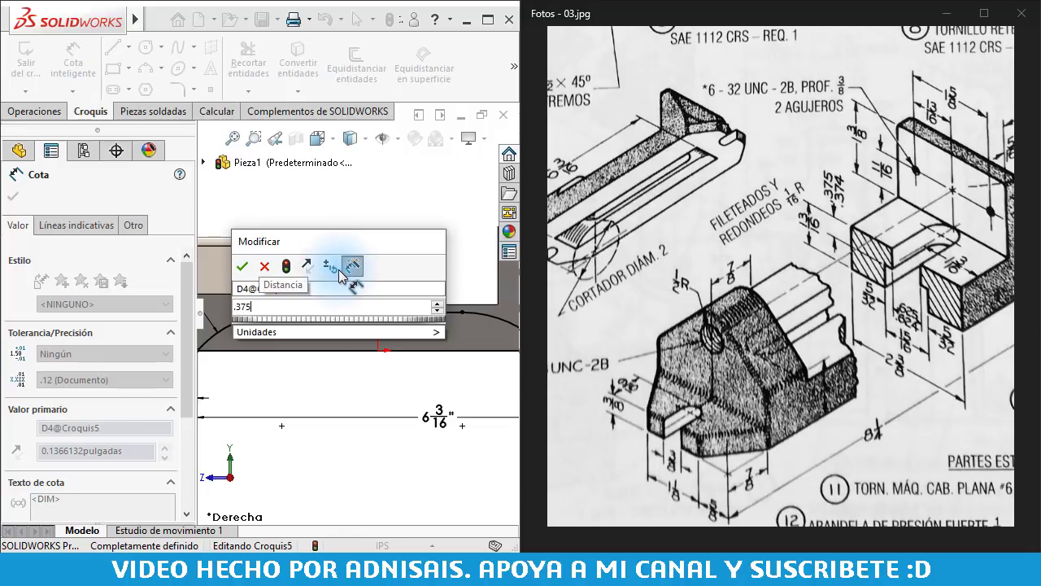
key("Return")
key("Escape")
scroll(325, 273, "up", 2)
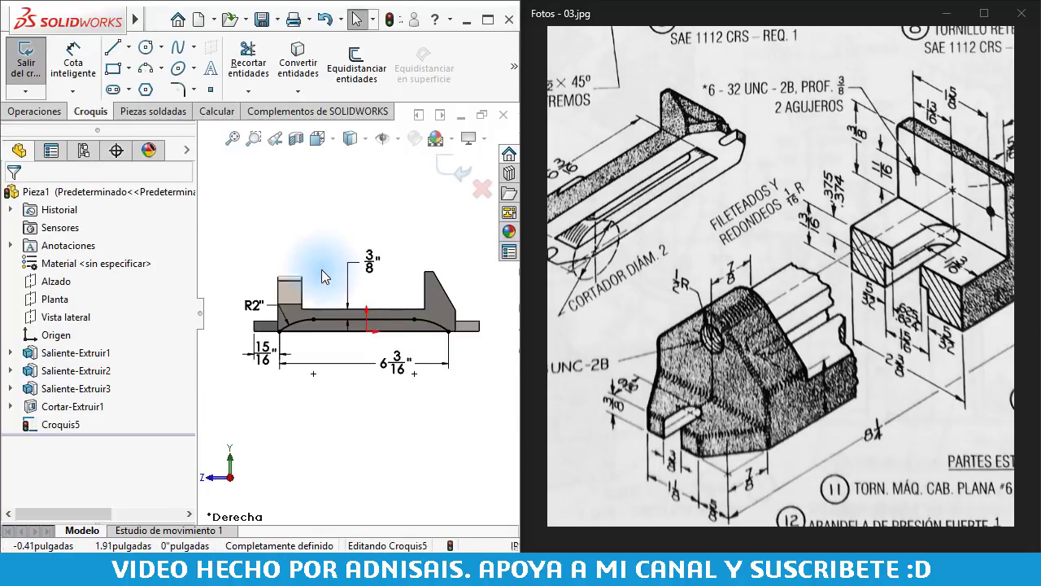
middle_click_drag(330, 332, 276, 325)
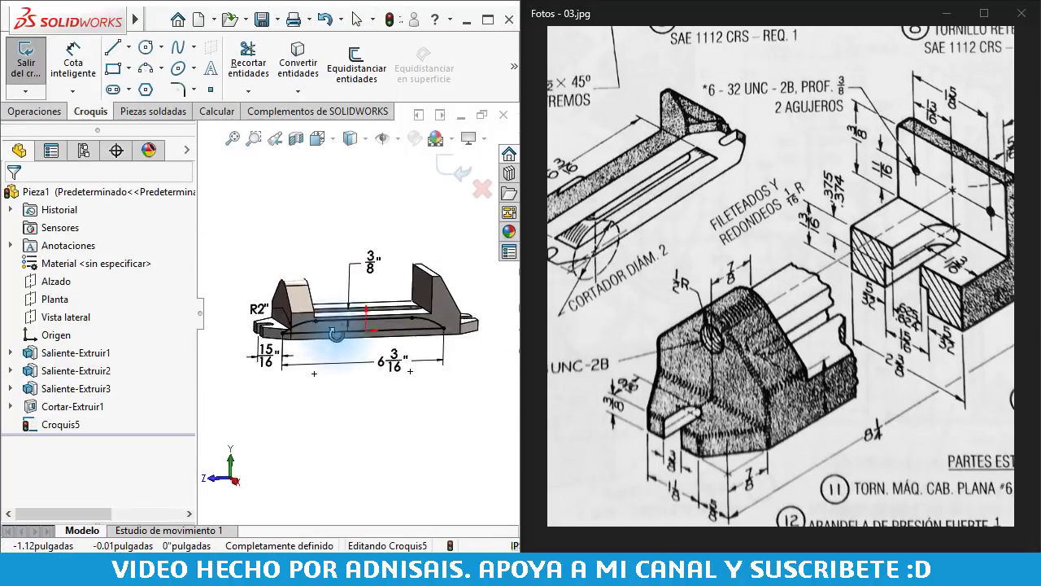
Extrude-cut Croquis5 with a Plano medio end condition, 15/16" deep
left_click(47, 112)
left_click(281, 73)
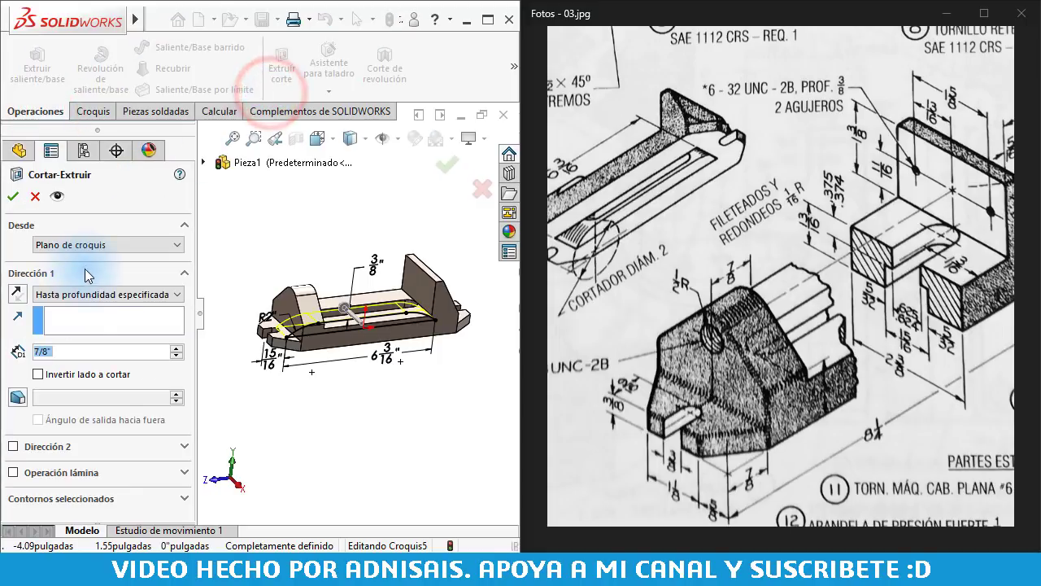
left_click(92, 294)
left_click(81, 392)
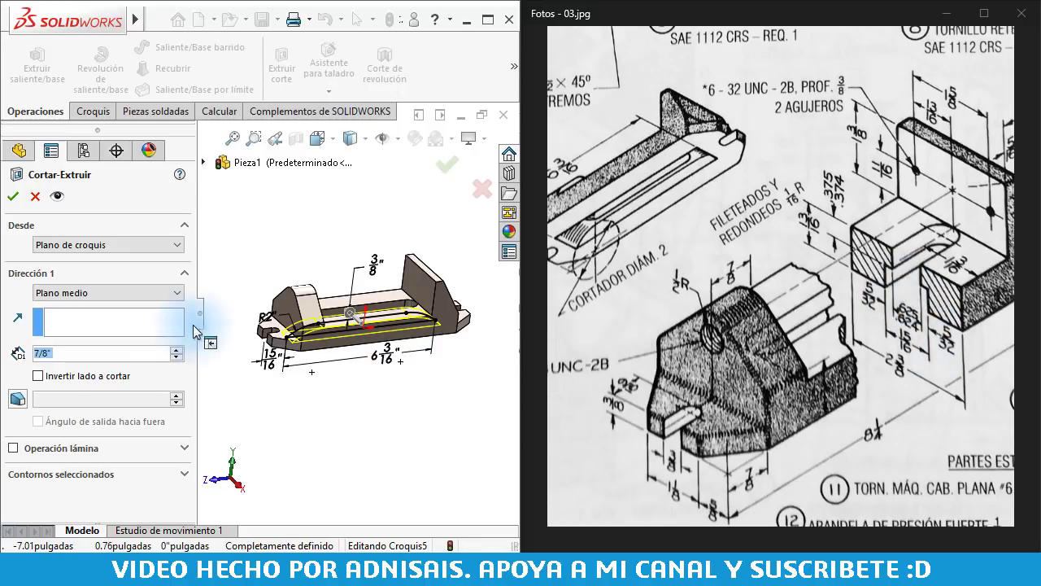
type("15/")
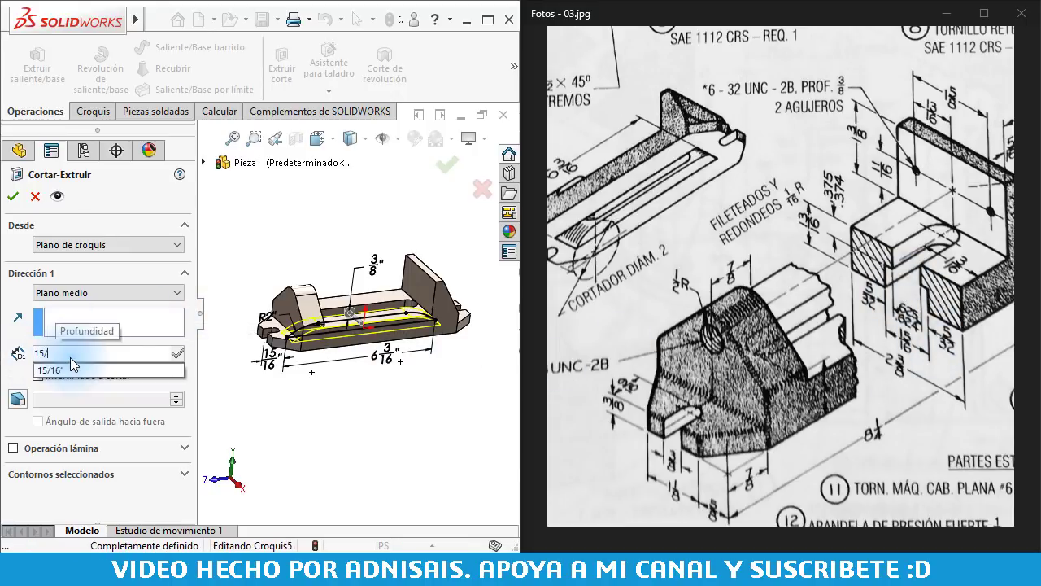
type("16")
key("Return")
key("Return")
mouse_move(309, 366)
middle_mouse_down()
mouse_move(336, 365)
mouse_move(333, 260)
mouse_move(345, 238)
mouse_move(383, 235)
mouse_move(360, 233)
mouse_move(386, 264)
mouse_move(442, 296)
mouse_move(360, 366)
middle_mouse_up()
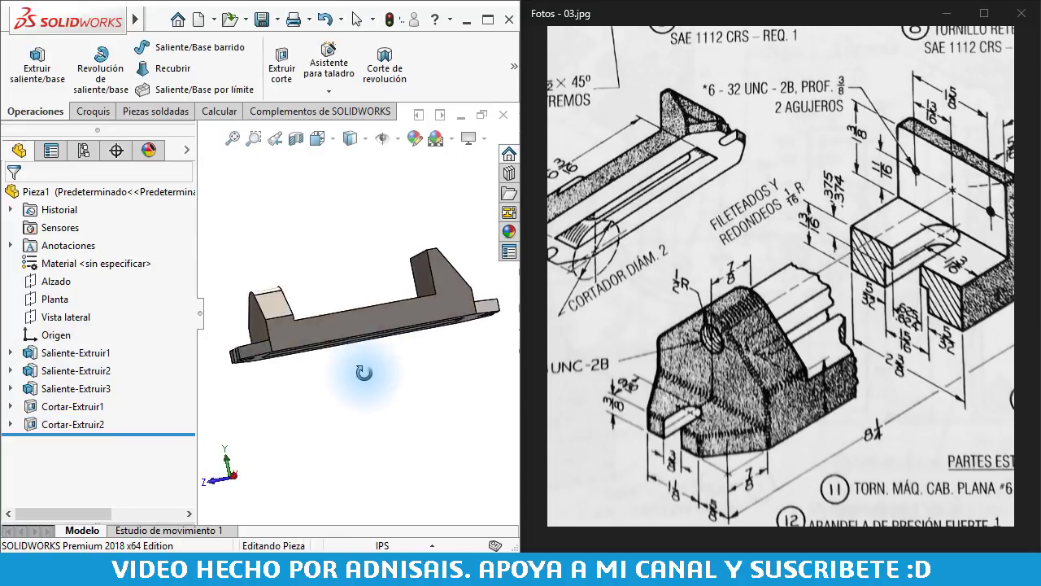
Turn the part to its left end, check the base dimensions in the drawing, and launch the Hole Wizard
left_click_drag(759, 327, 795, 364)
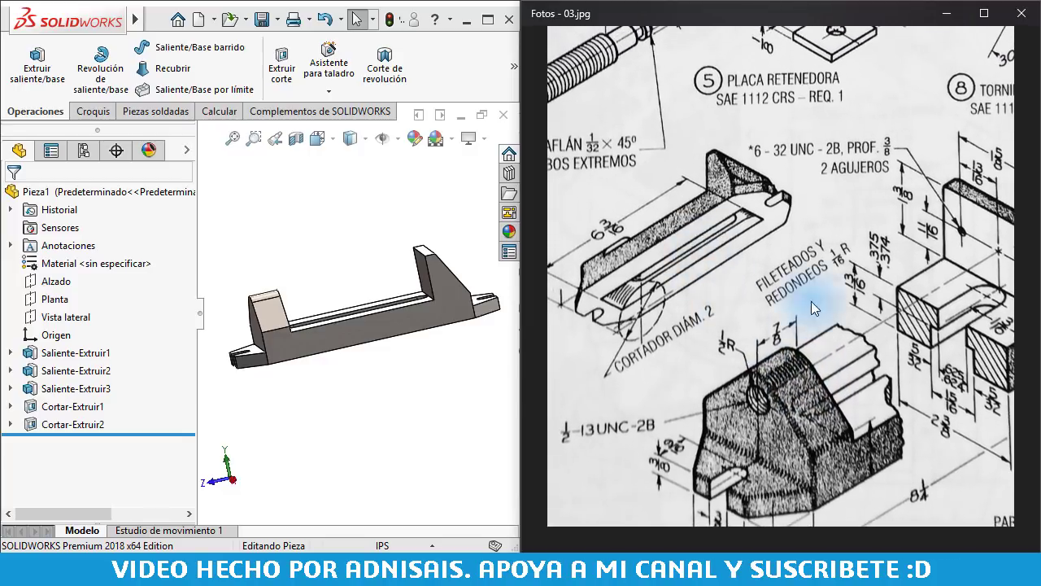
left_click_drag(960, 331, 875, 330)
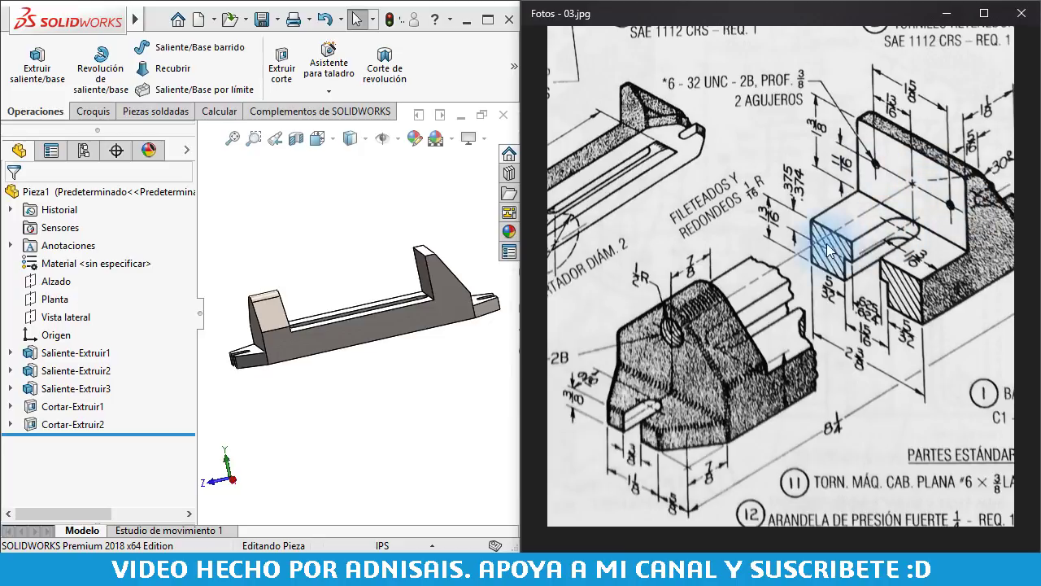
left_click_drag(658, 355, 795, 351)
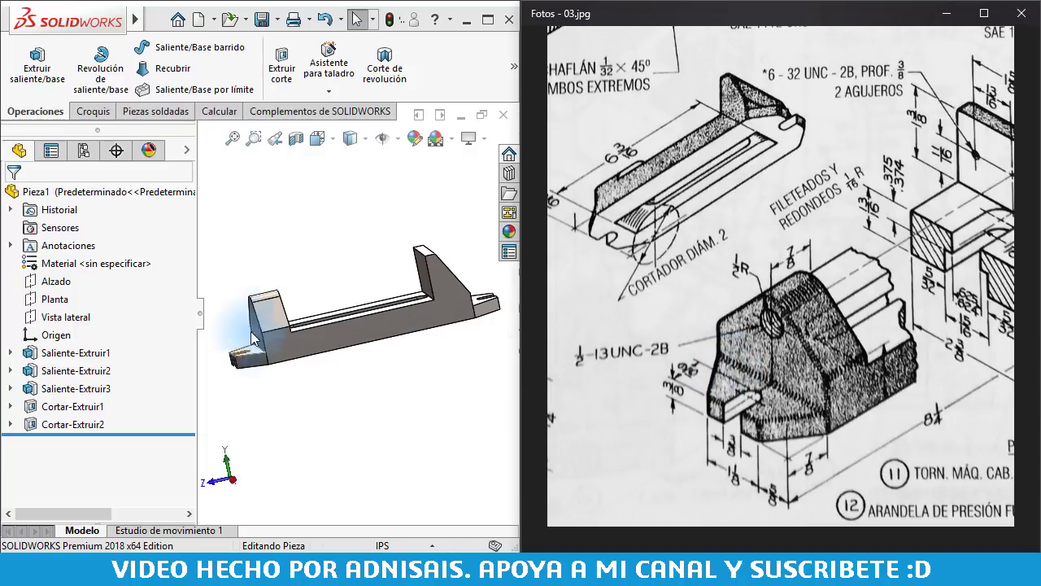
mouse_move(379, 260)
middle_mouse_down()
mouse_move(414, 268)
mouse_move(309, 341)
middle_mouse_up()
scroll(298, 348, "down", 3)
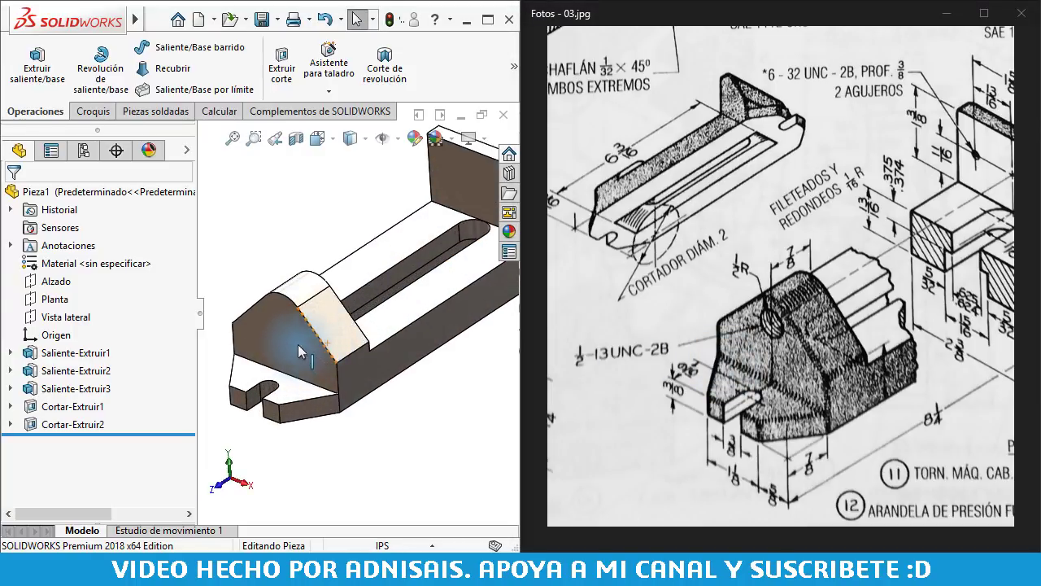
scroll(244, 232, "down", 2)
left_click(329, 69)
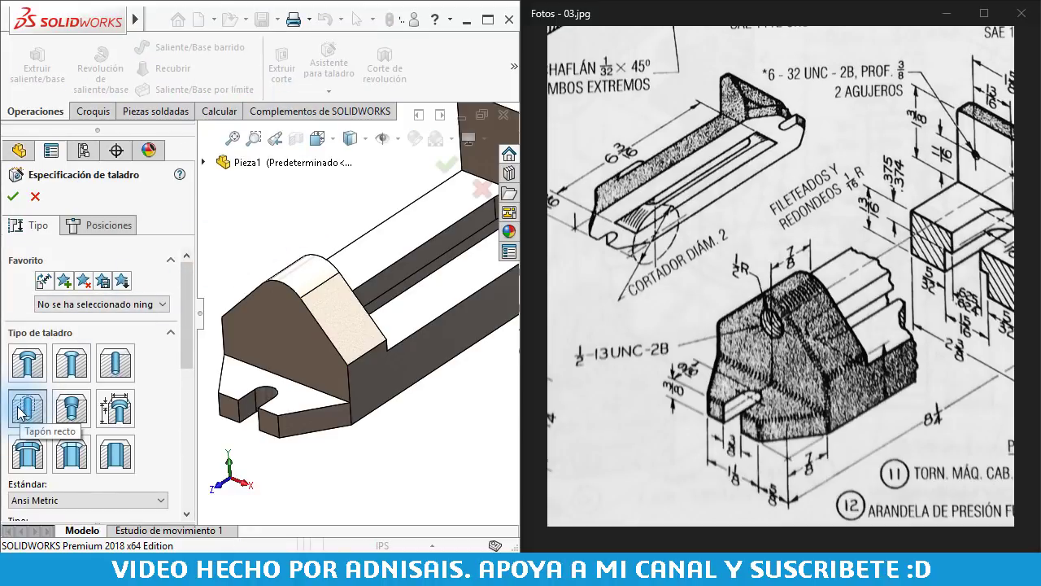
Specify an ANSI Inch Taladro roscado hole of size 1/2-13
left_click_drag(188, 293, 192, 364)
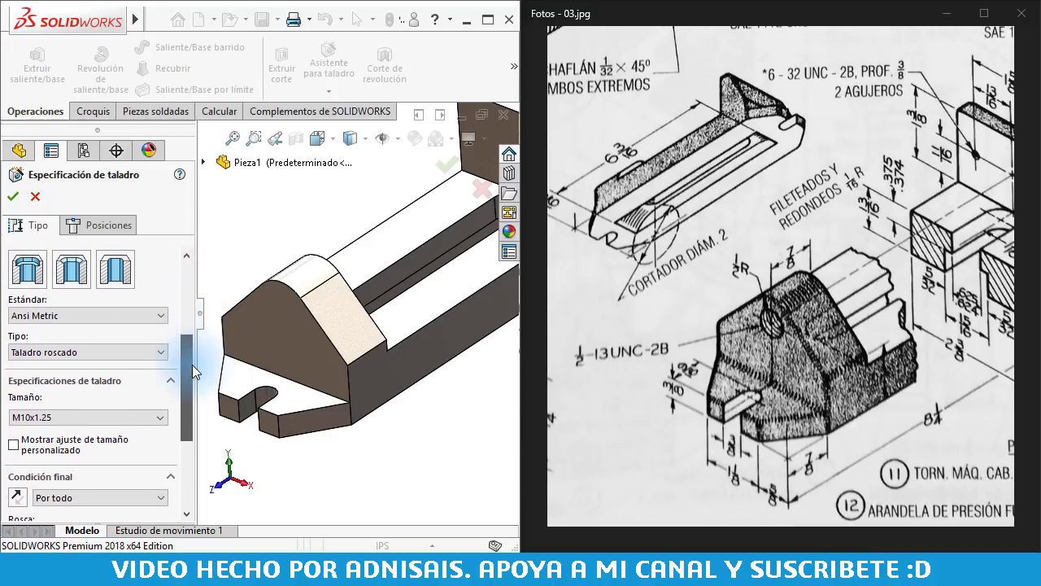
left_click(59, 315)
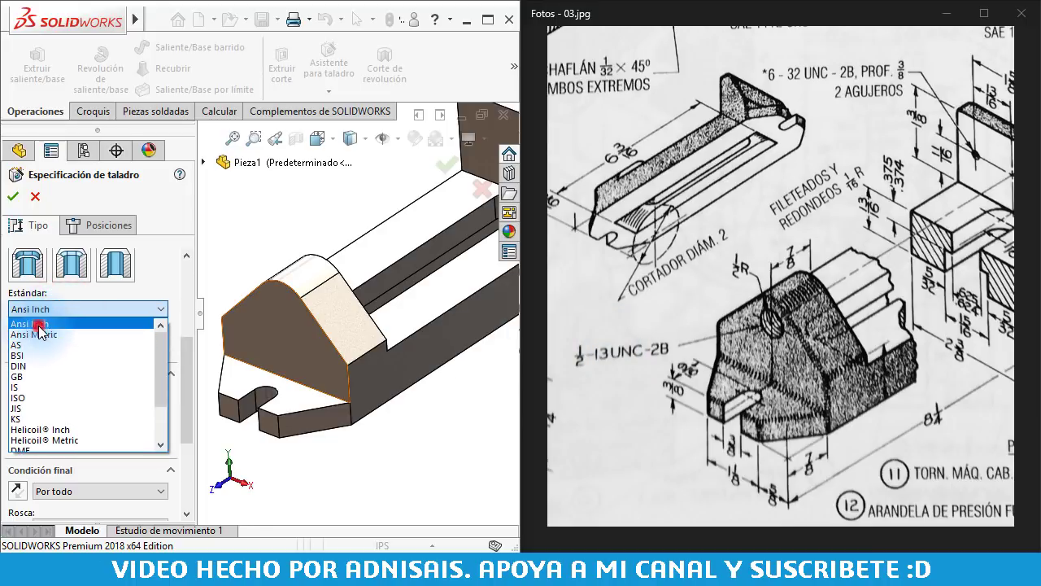
left_click(38, 325)
left_click(59, 347)
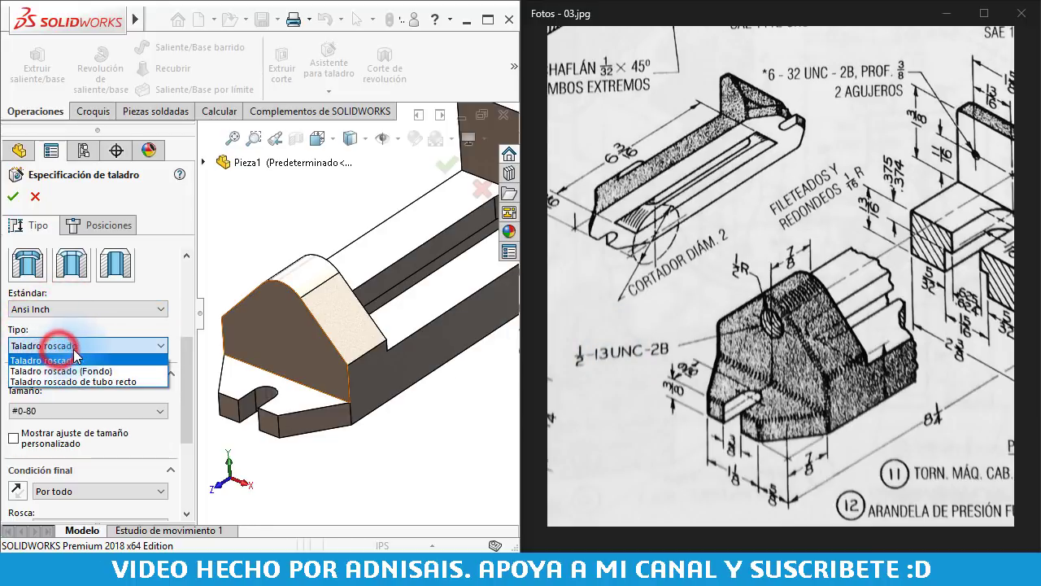
left_click(87, 361)
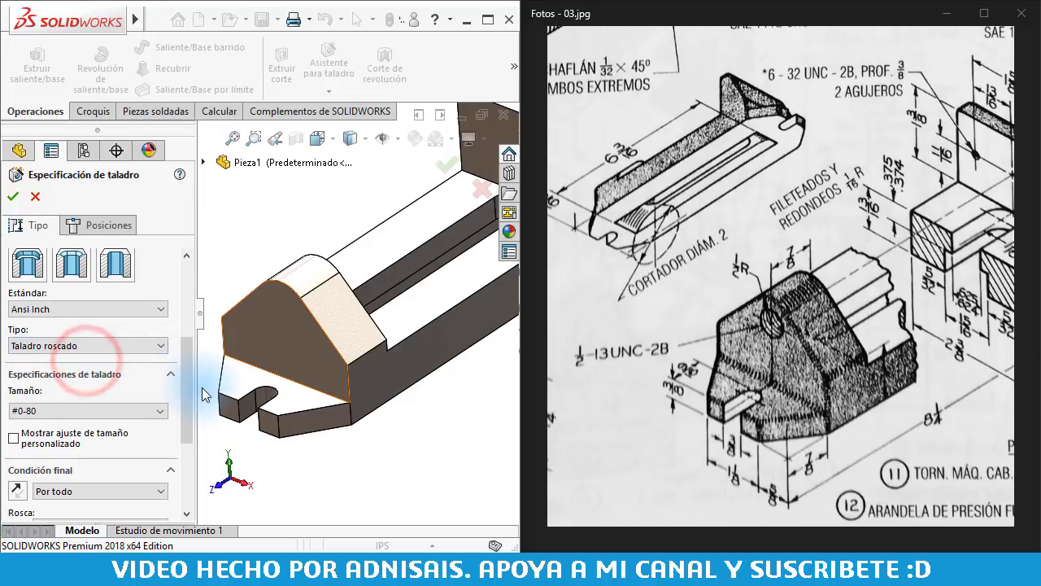
left_click_drag(190, 381, 191, 406)
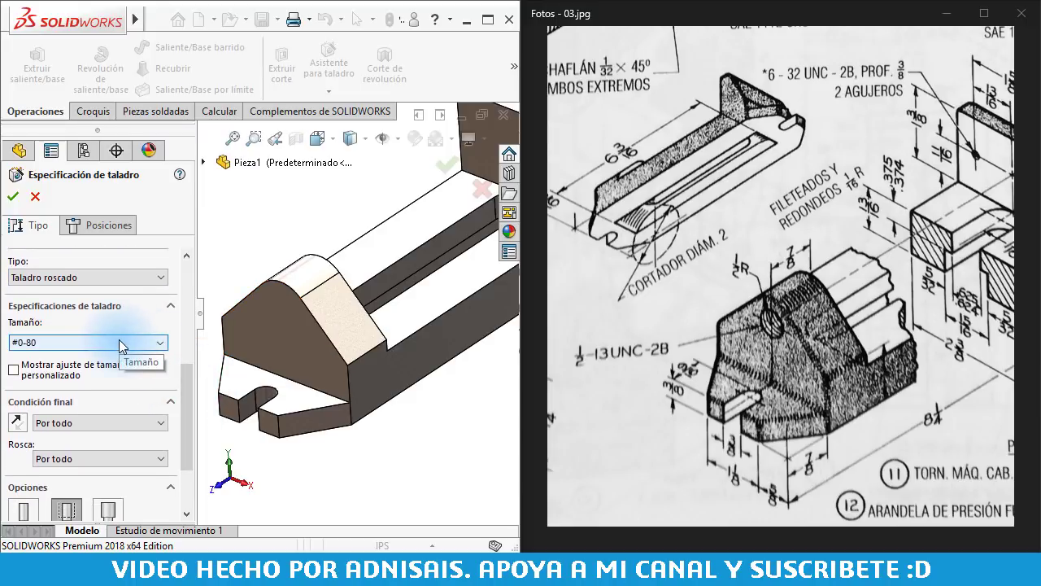
left_click(120, 343)
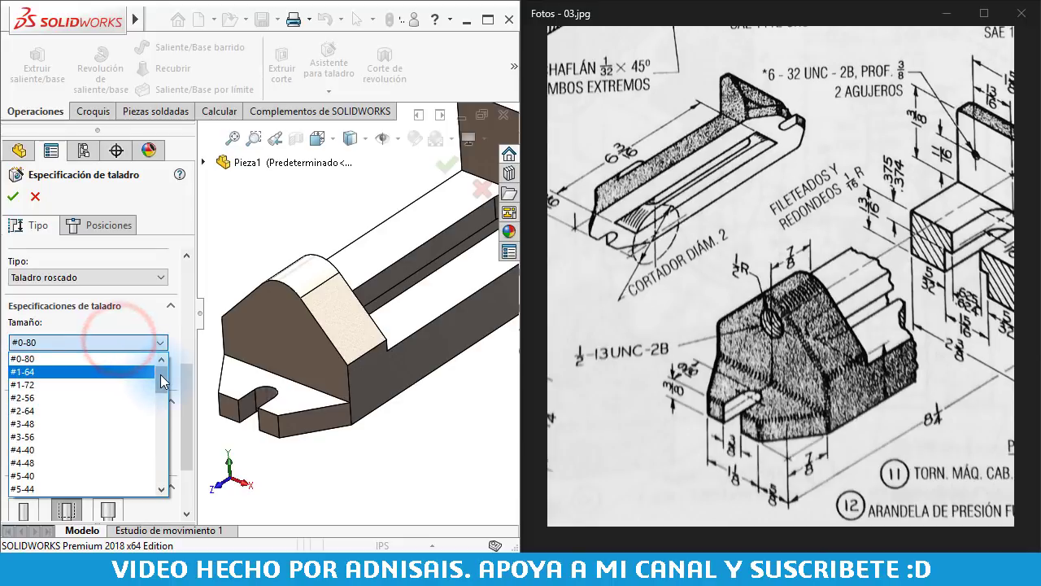
left_click_drag(161, 379, 163, 409)
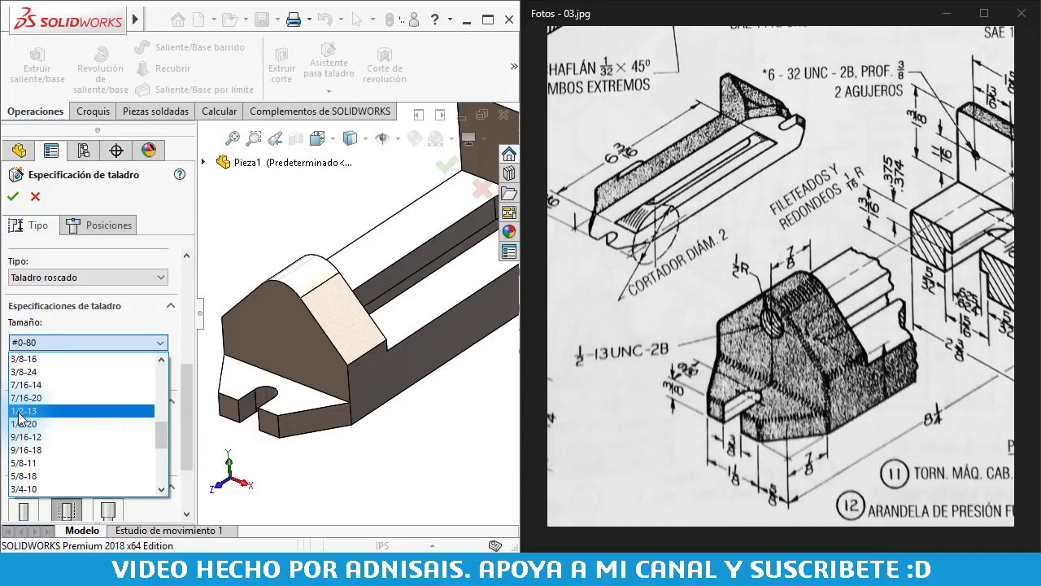
left_click(20, 411)
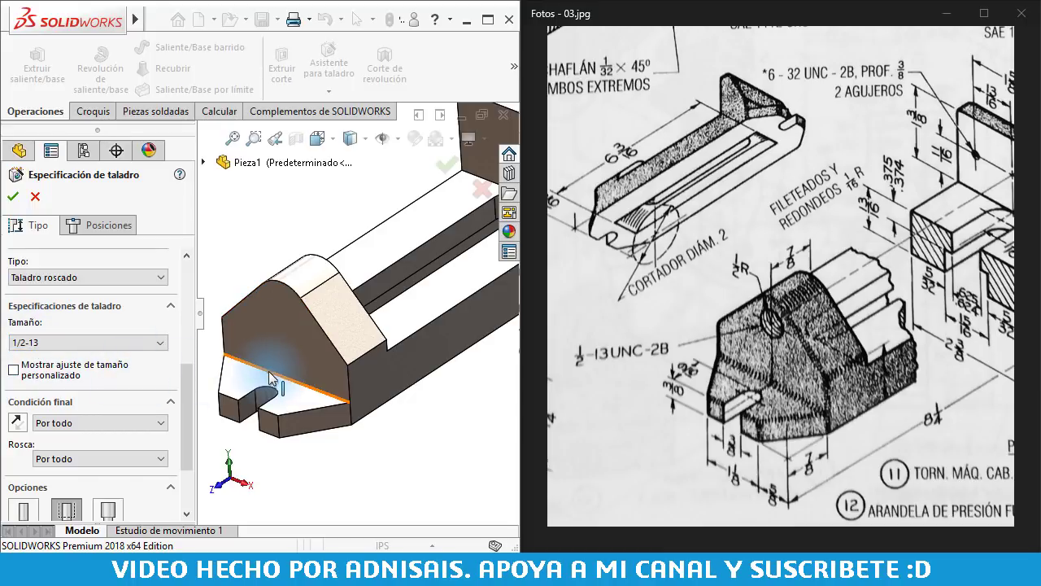
Set the hole's end condition to Hasta el siguiente
left_click(86, 423)
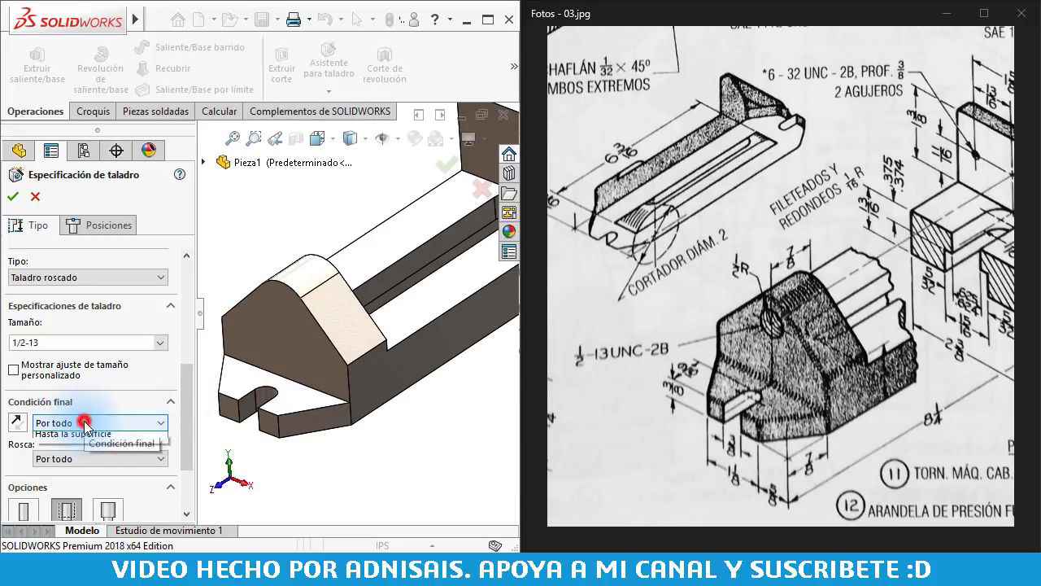
left_click(92, 460)
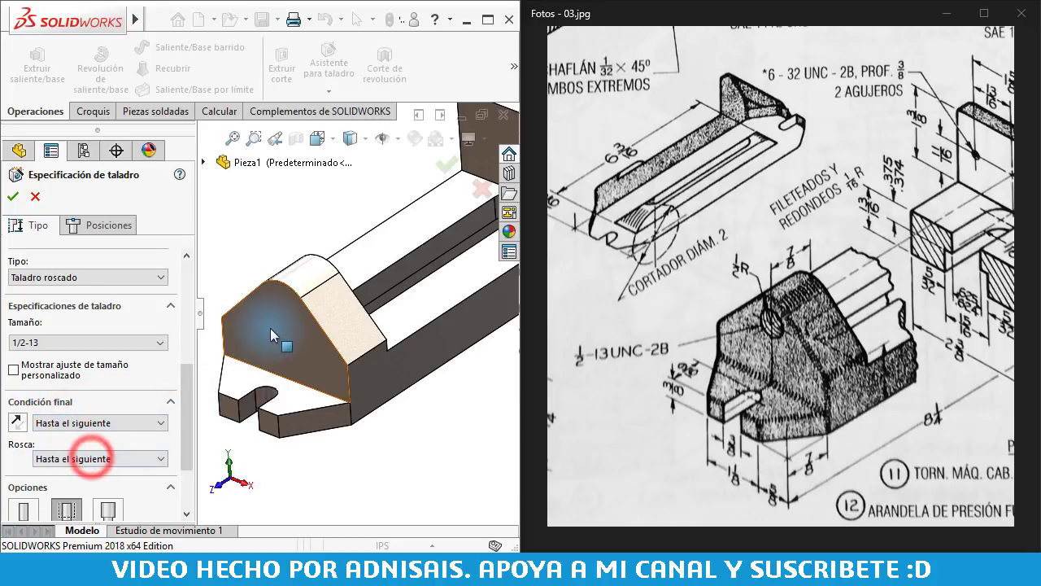
scroll(347, 301, "up", 2)
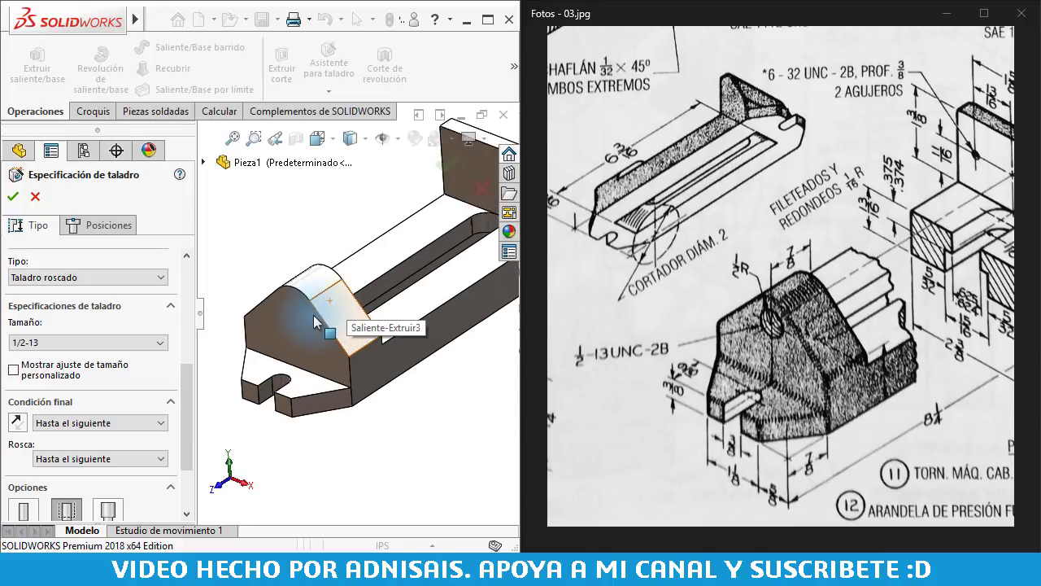
scroll(346, 309, "up", 2)
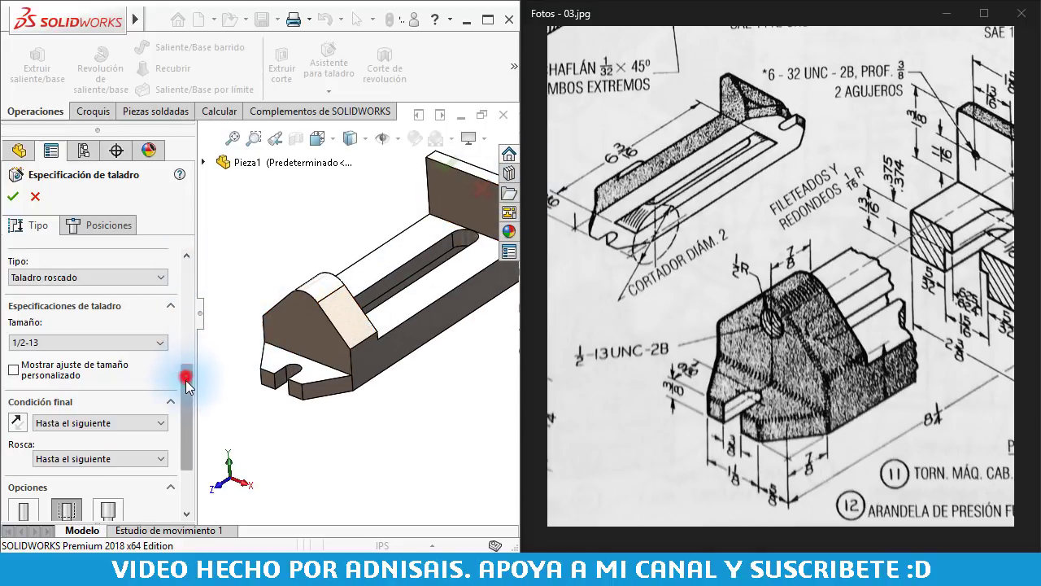
left_click_drag(185, 379, 186, 417)
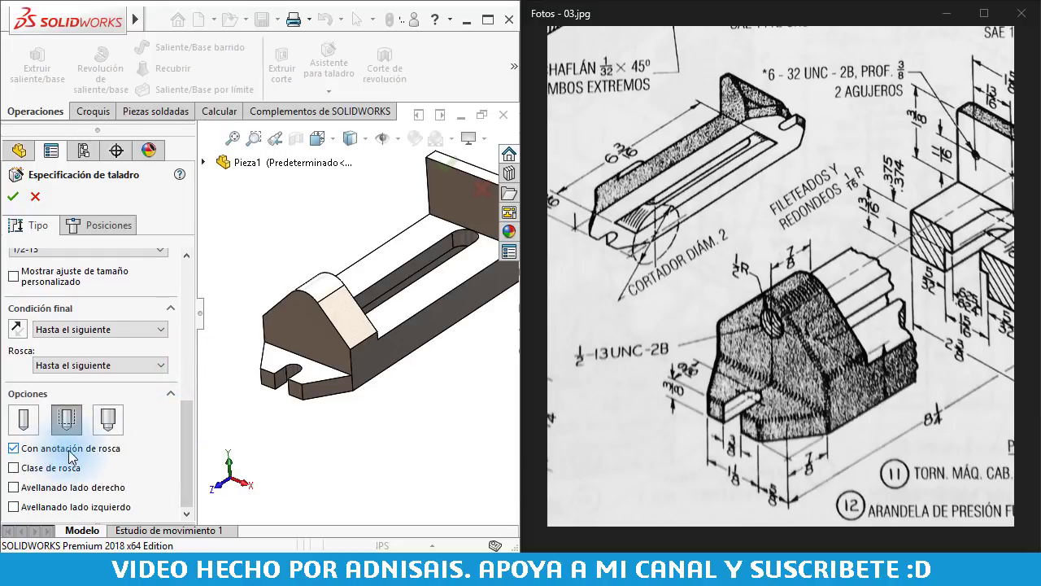
left_click(106, 228)
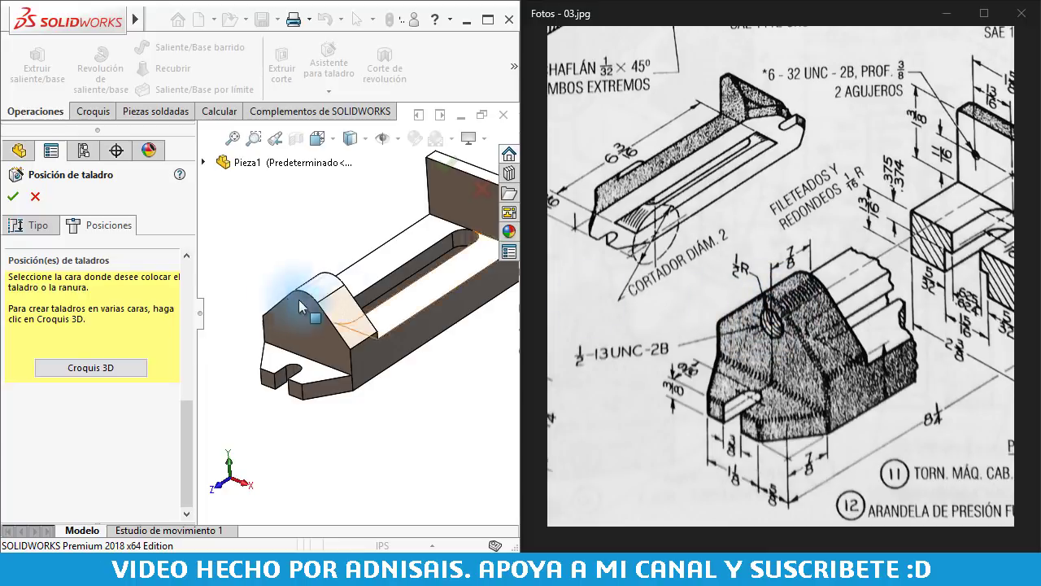
Place the 1/2-13 hole point on the front sloped face, fully define it, and accept
scroll(203, 312, "down", 2)
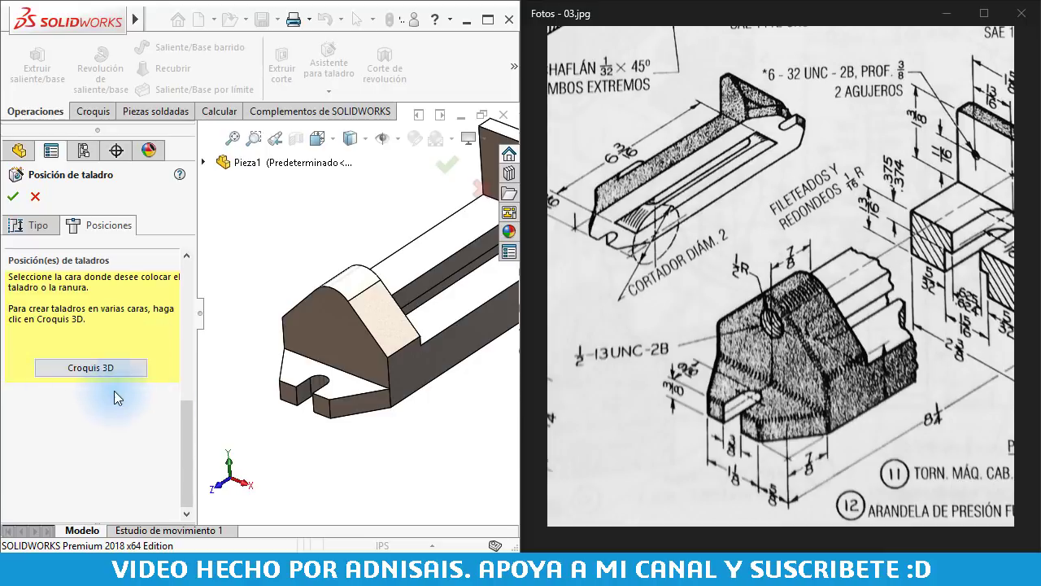
left_click(309, 324)
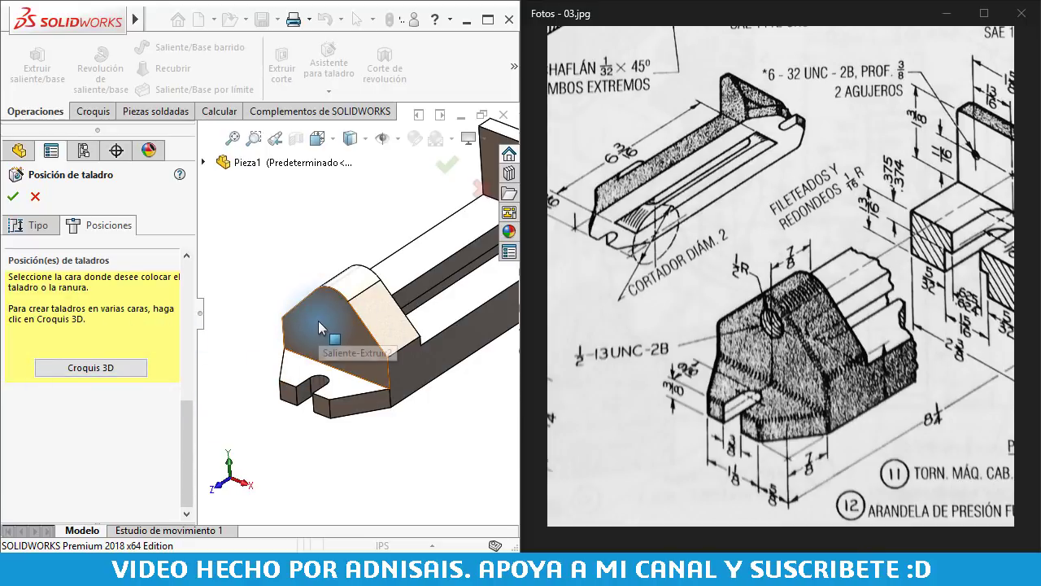
left_click(318, 327)
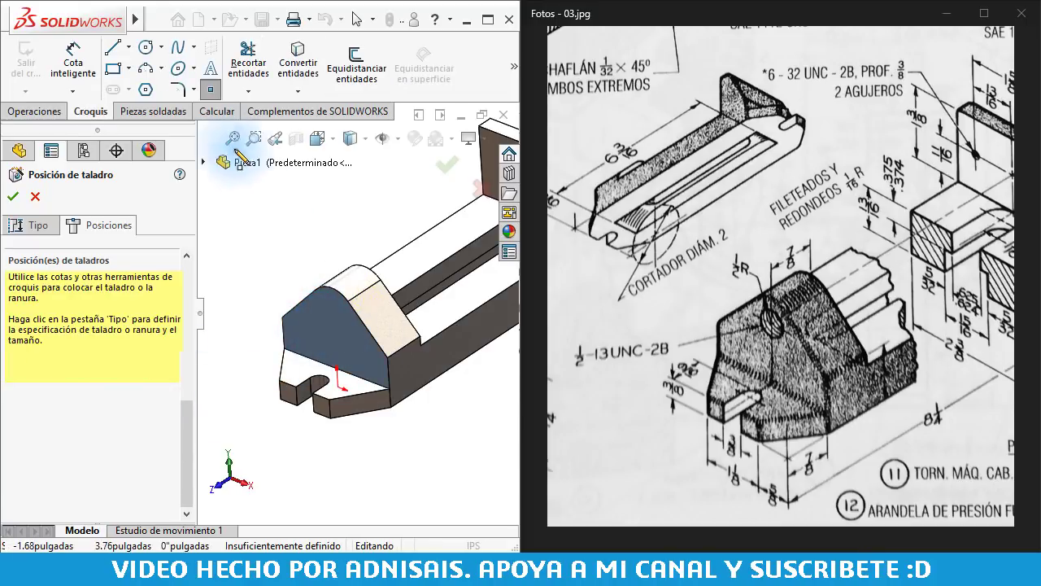
scroll(325, 341, "down", 1)
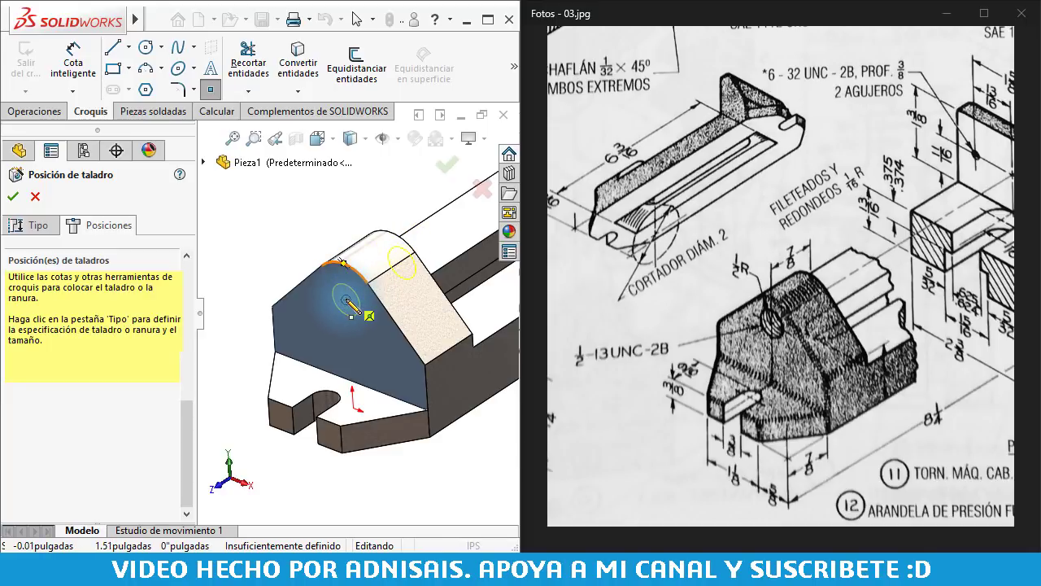
left_click(346, 301)
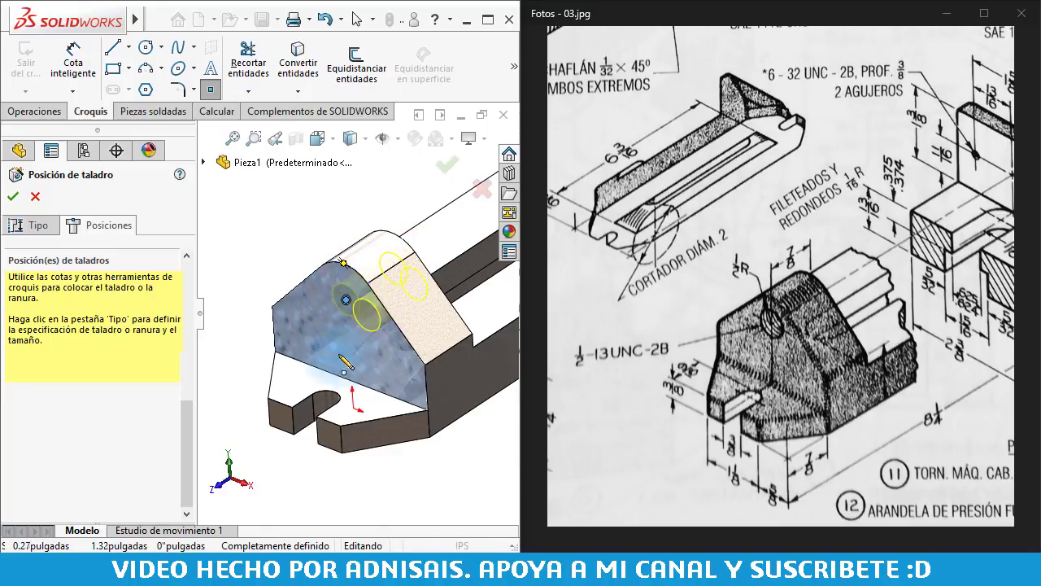
left_click(13, 197)
Rotate the model to inspect the tapped hole and slots, then pan the drawing to parts 5, 8 and 1
scroll(375, 310, "down", 3)
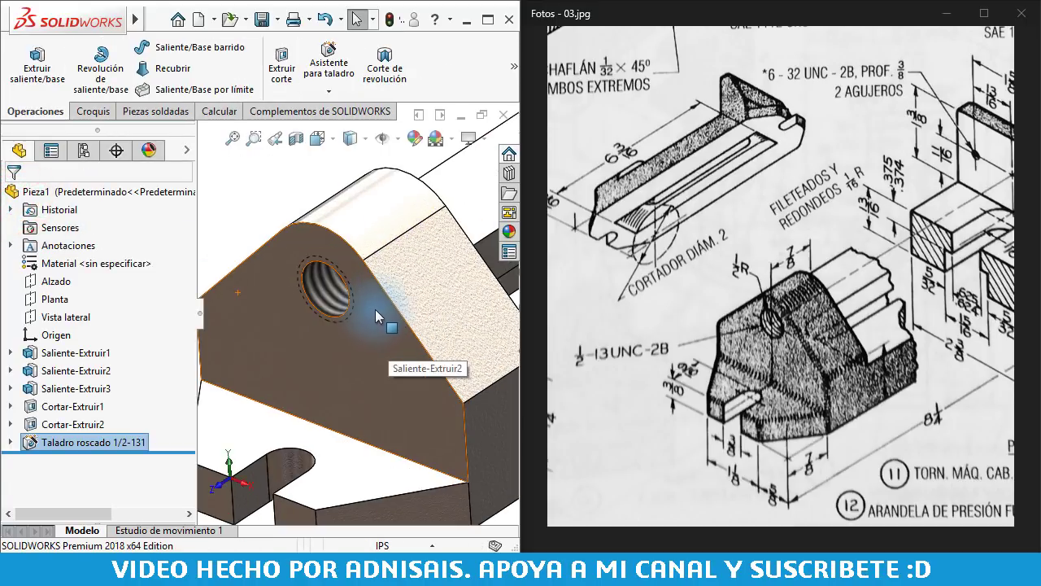
middle_click_drag(395, 260, 331, 264)
scroll(331, 263, "up", 5)
scroll(317, 326, "up", 3)
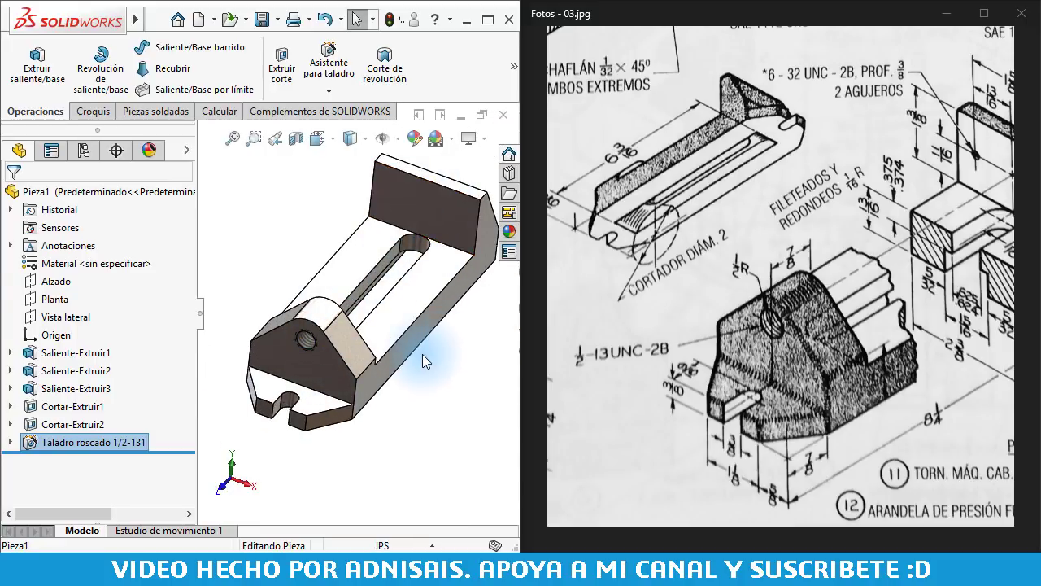
mouse_move(430, 350)
middle_mouse_down()
mouse_move(431, 293)
mouse_move(407, 326)
middle_mouse_up()
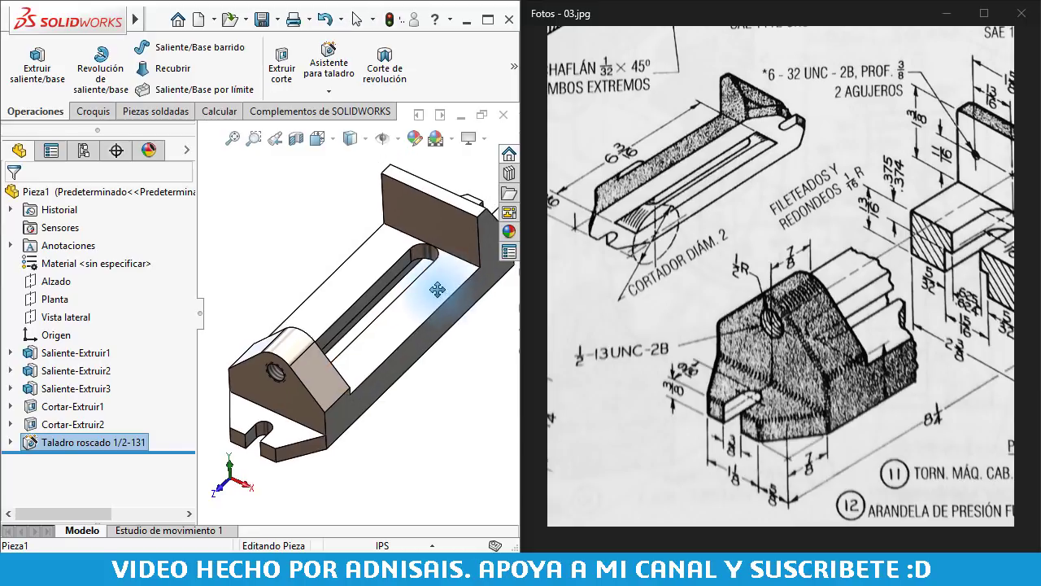
scroll(400, 327, "down", 2)
left_click_drag(972, 321, 830, 358)
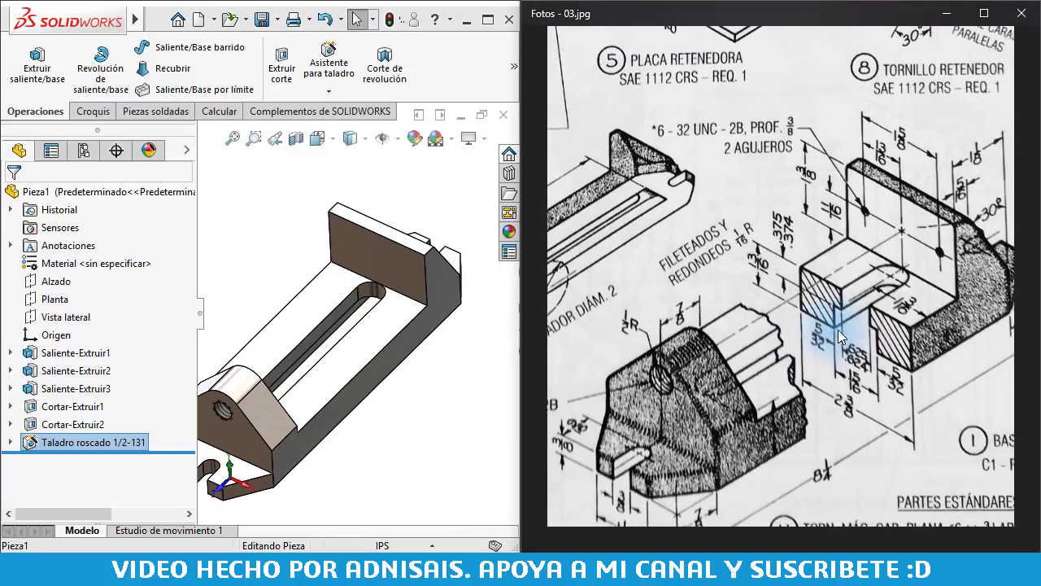
left_click_drag(636, 115, 635, 132)
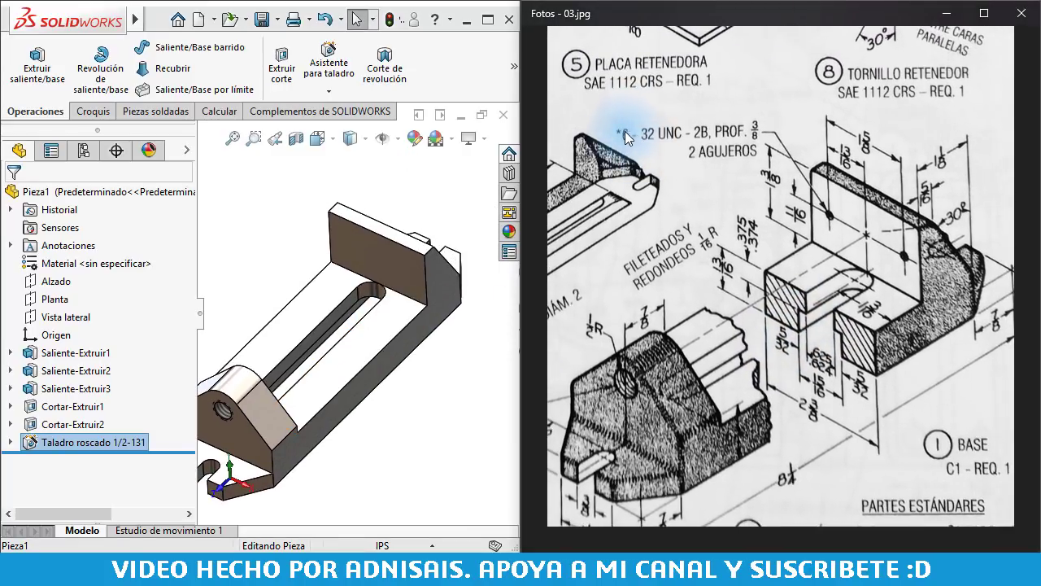
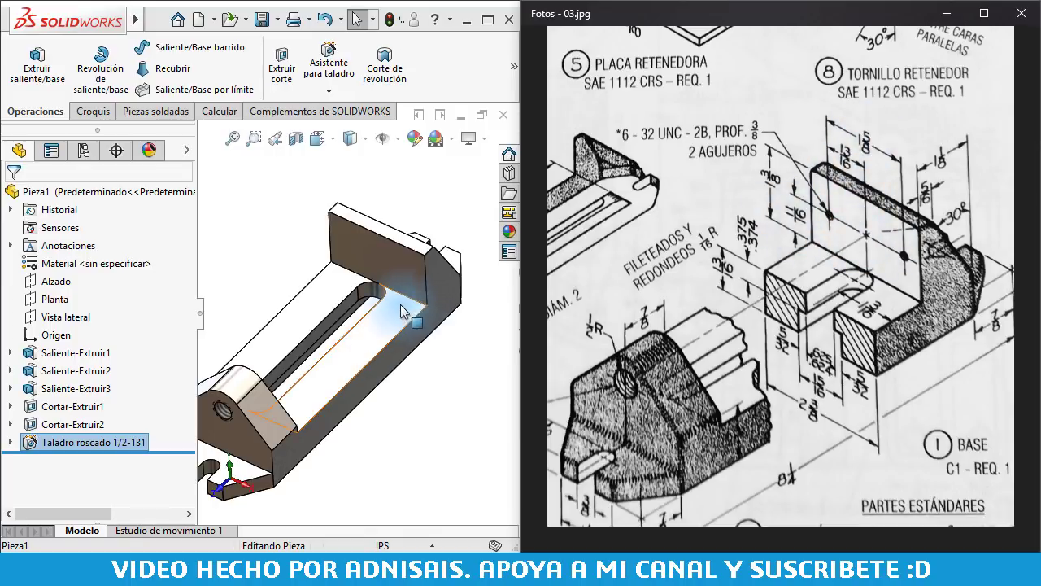
Set up an Ansi Inch #6-32 tapped hole with Hasta el siguiente in the Hole Wizard, then show Posiciones
scroll(370, 280, "down", 2)
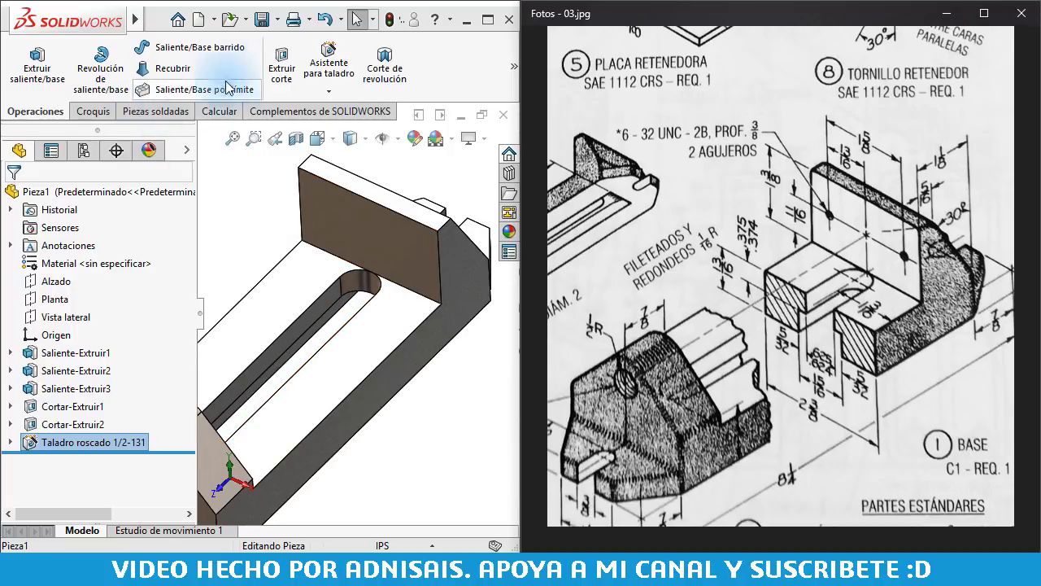
left_click(361, 234)
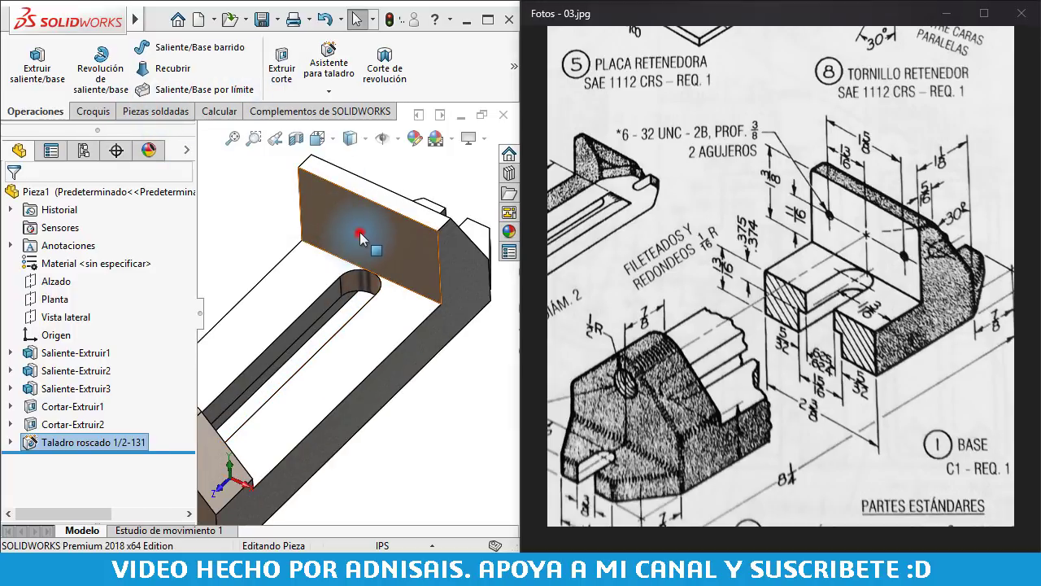
left_click(252, 241)
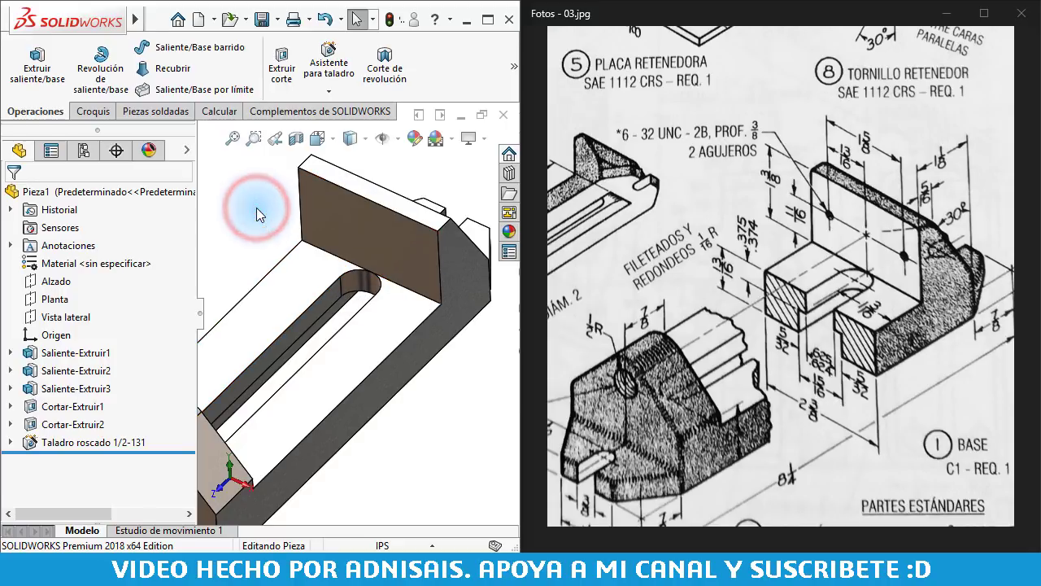
left_click(337, 71)
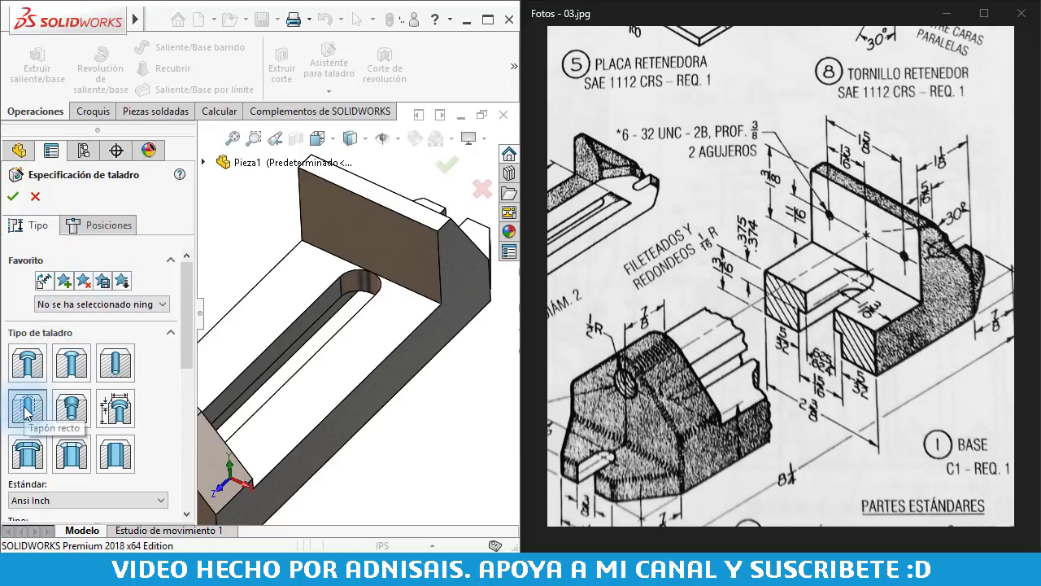
left_click_drag(185, 308, 184, 362)
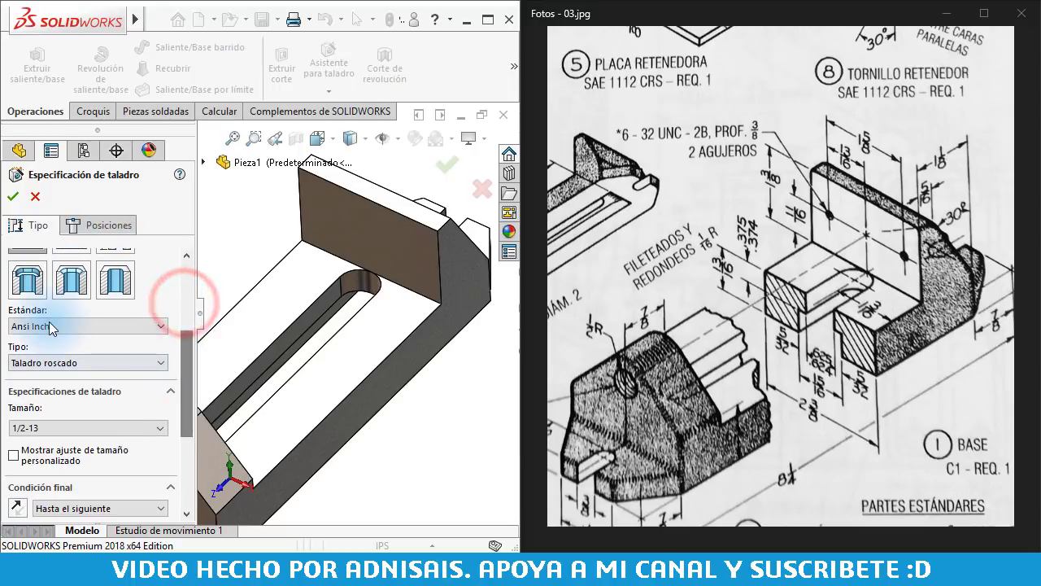
left_click(160, 428)
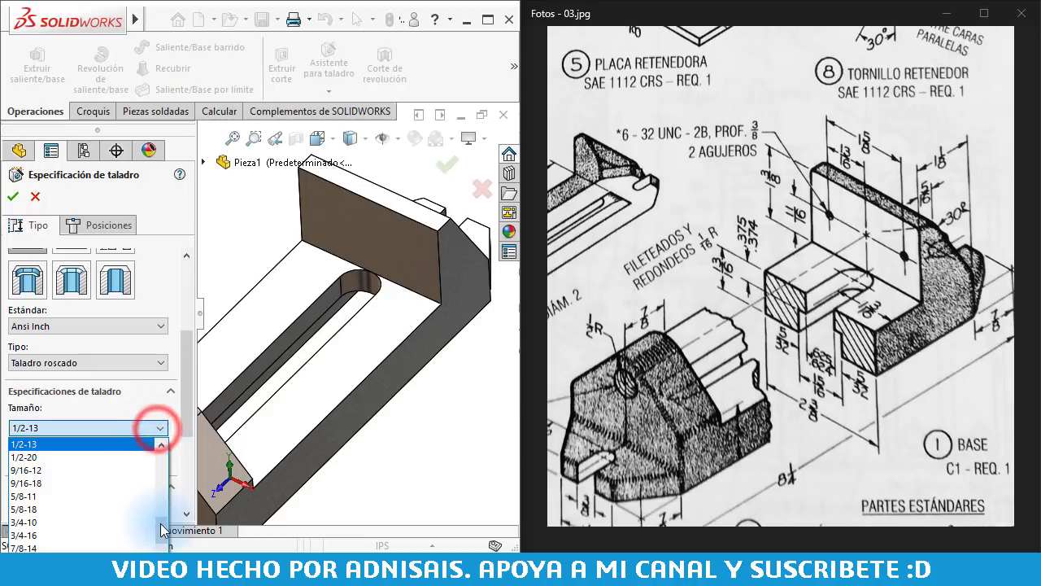
left_click_drag(160, 527, 162, 490)
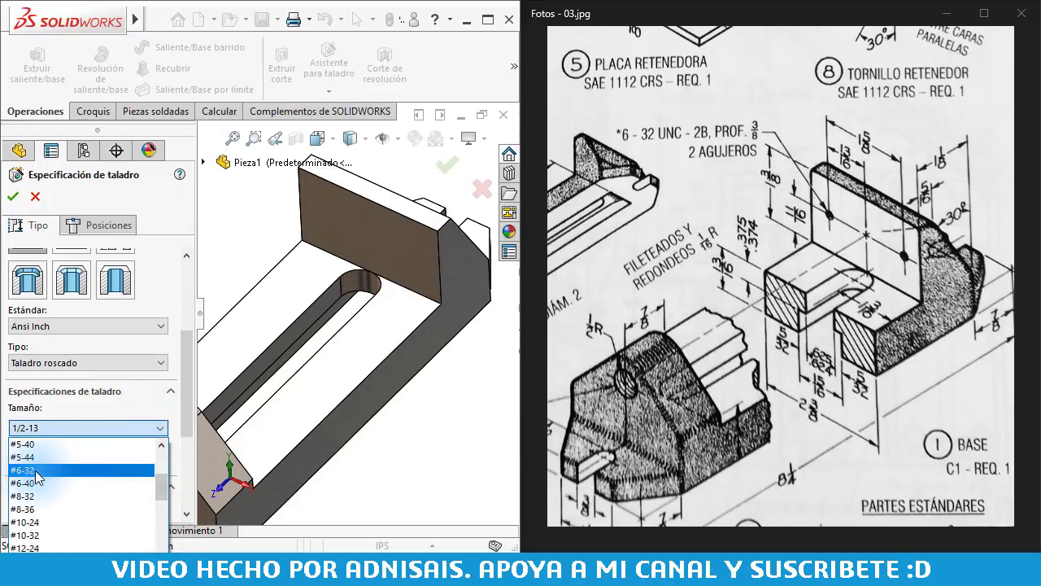
left_click(30, 471)
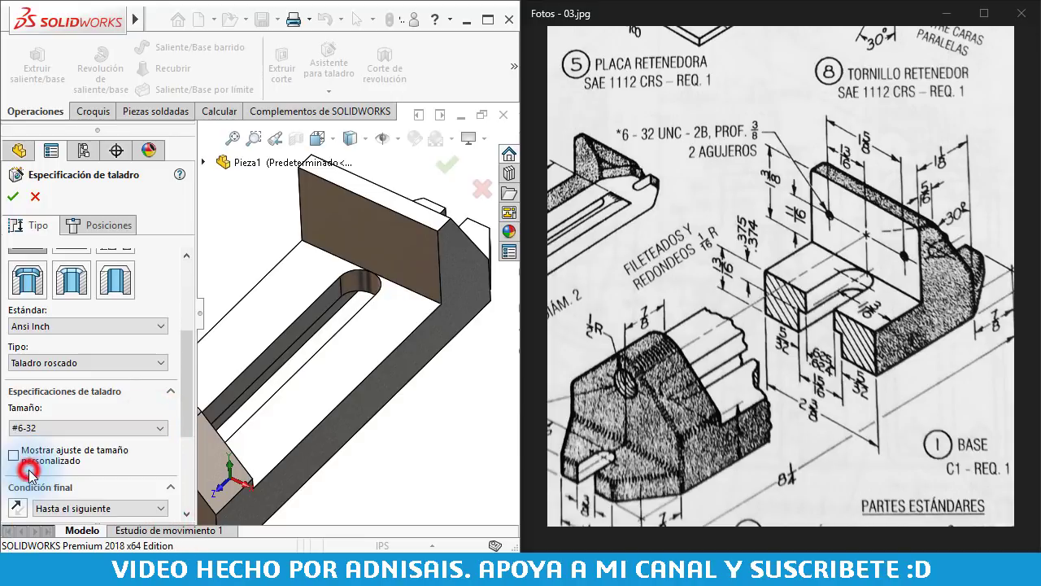
scroll(187, 398, "down", 3)
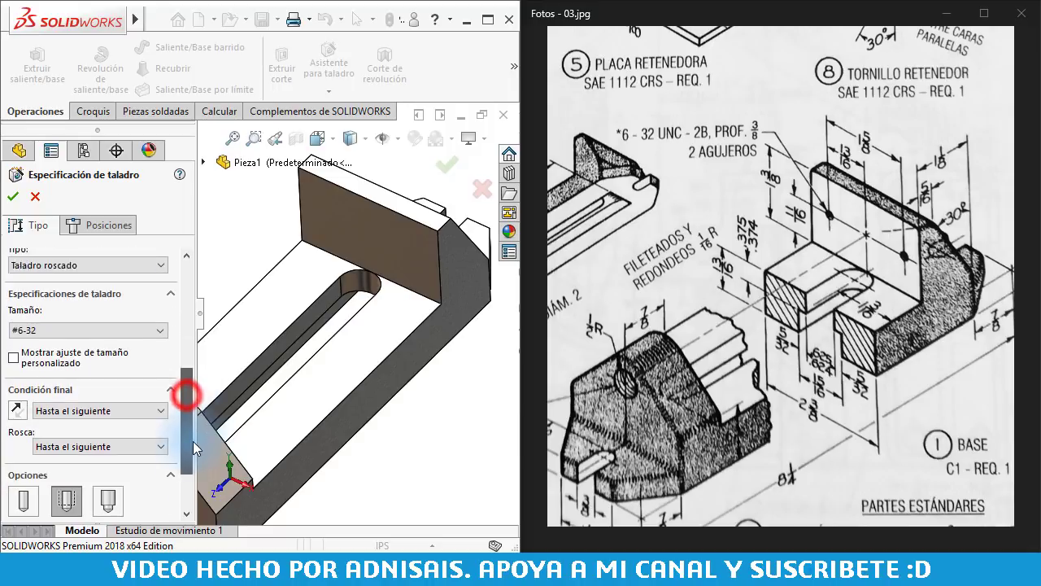
scroll(186, 395, "down", 1)
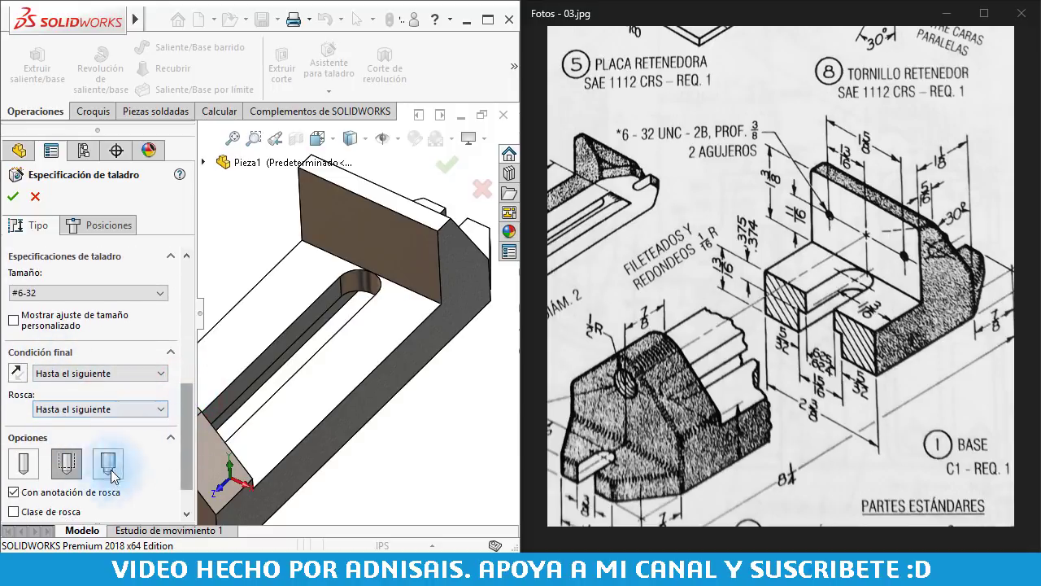
left_click(96, 224)
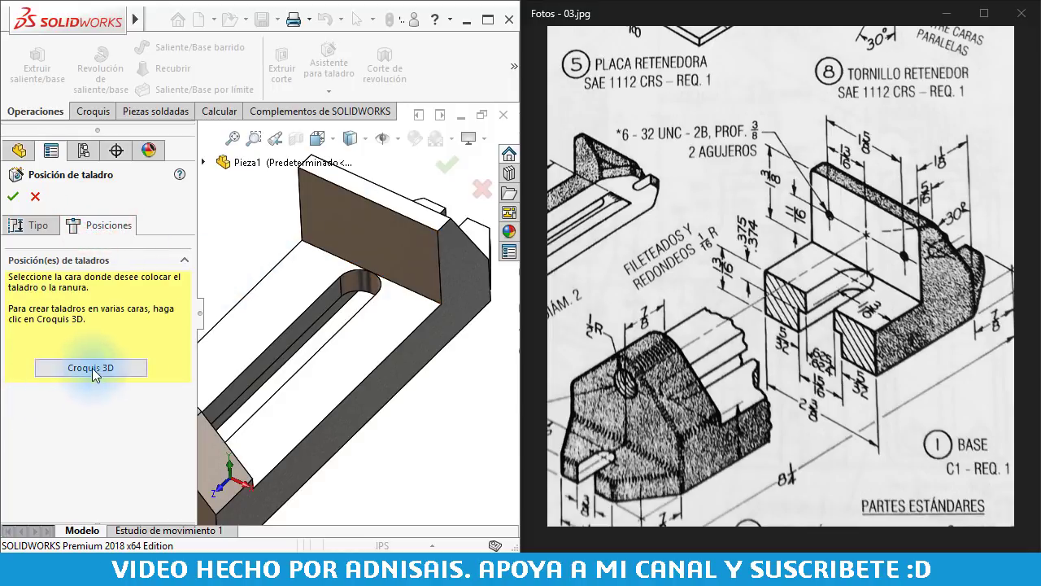
Place two hole centre points on the back face
left_click(348, 218)
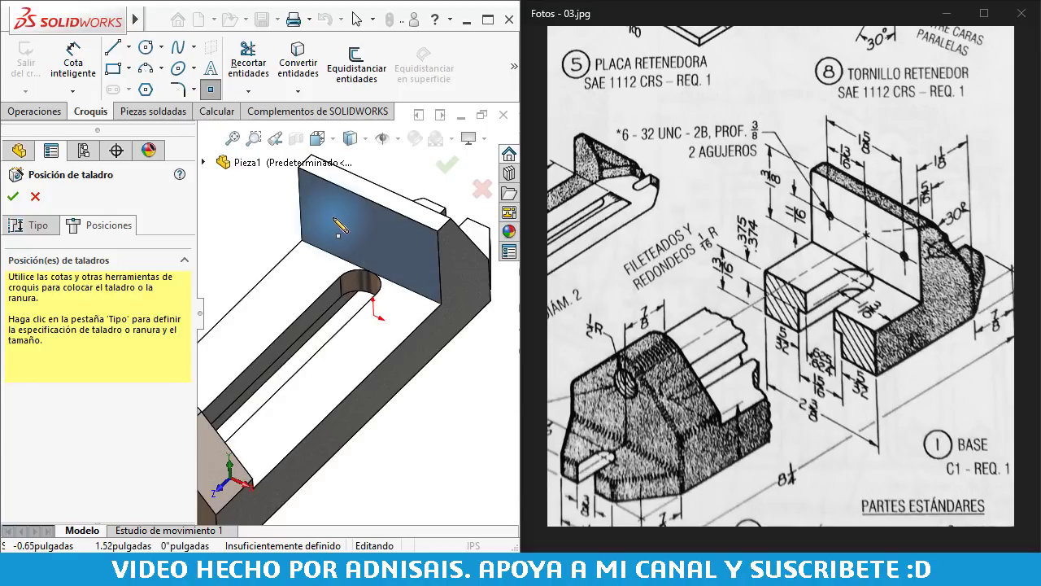
left_click(333, 215)
left_click(405, 246)
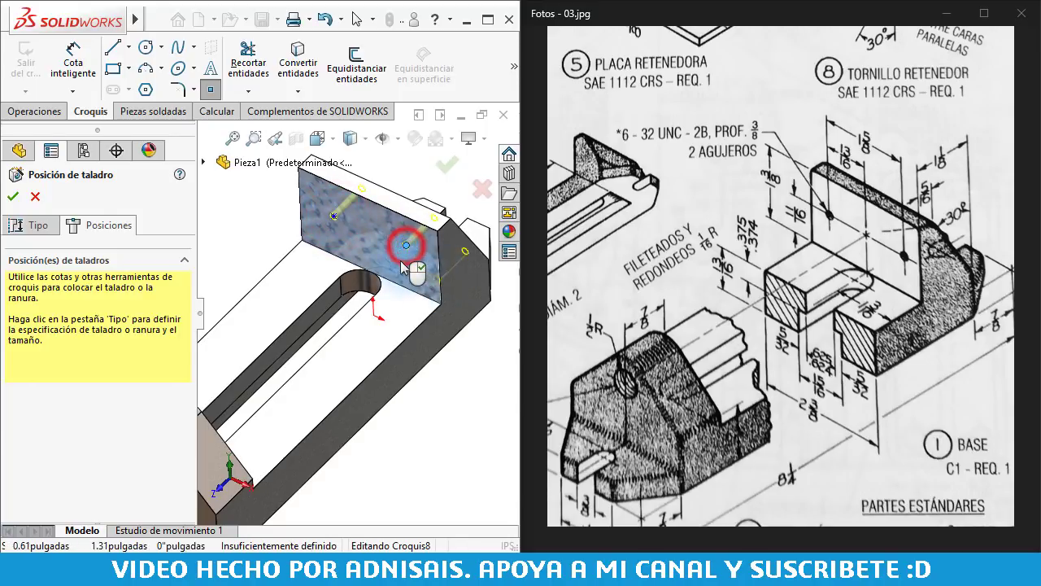
scroll(405, 246, "down", 3)
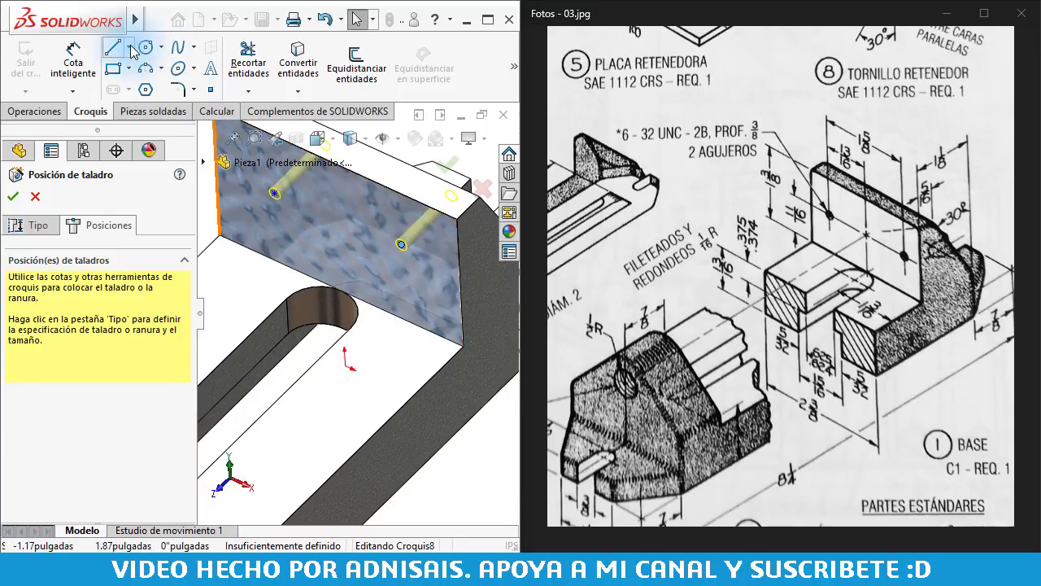
Draw a vertical construction line from the origin and make the two points symmetric about it
left_click(128, 47)
left_click(146, 86)
left_click(345, 364)
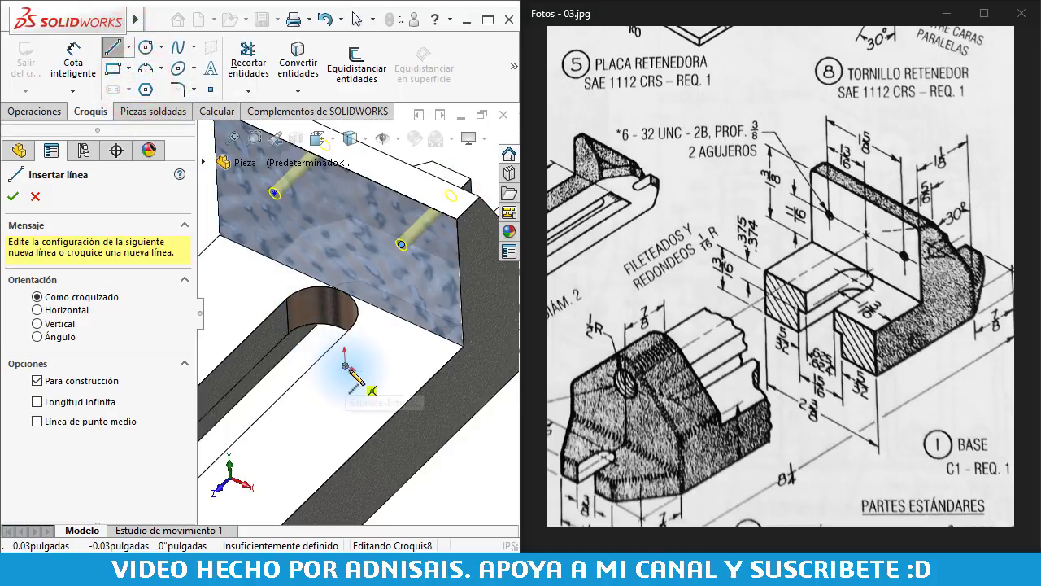
left_click(337, 188)
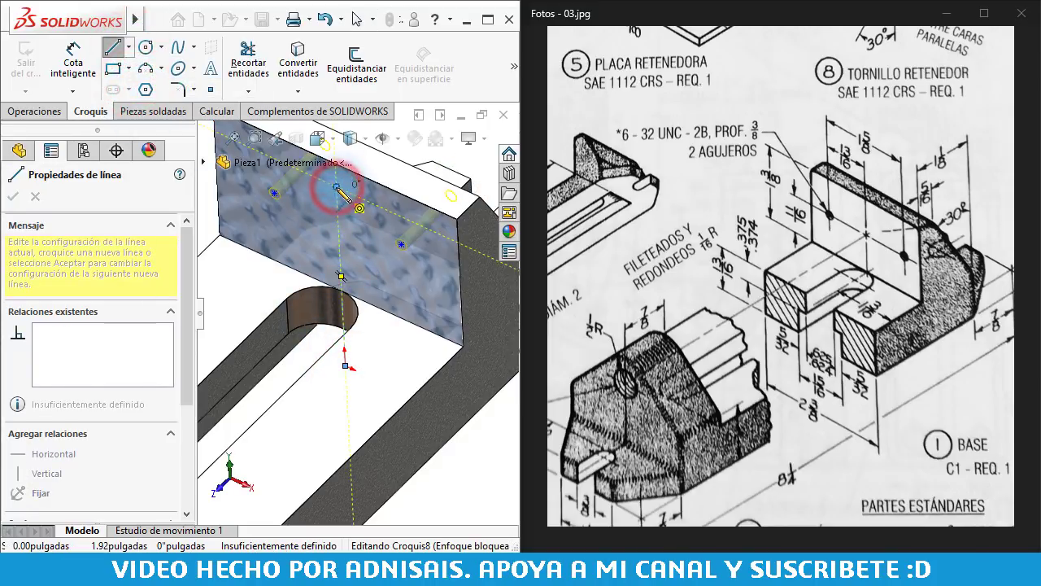
key("Escape")
left_click_drag(435, 269, 255, 171)
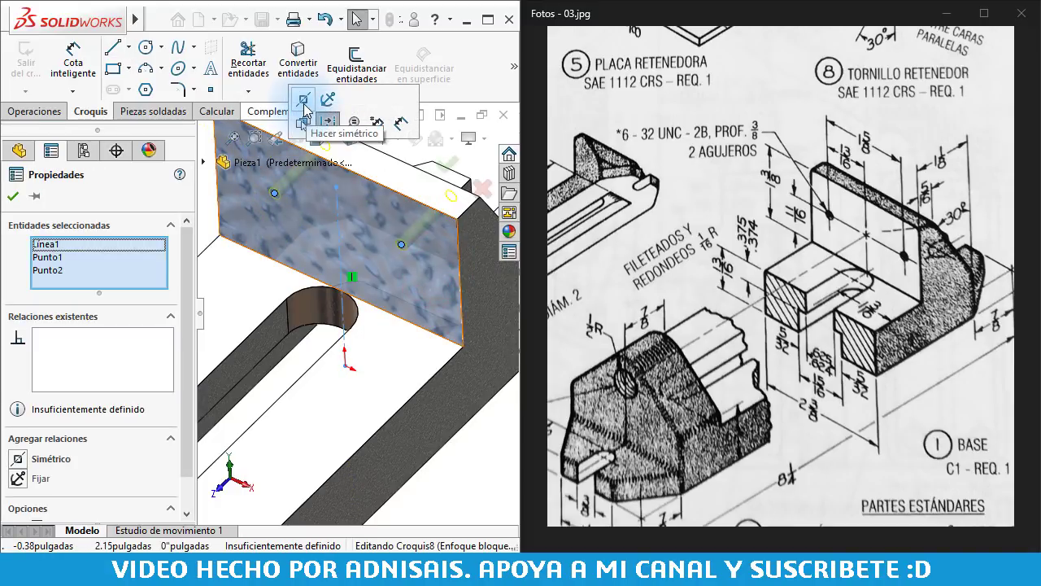
left_click(304, 103)
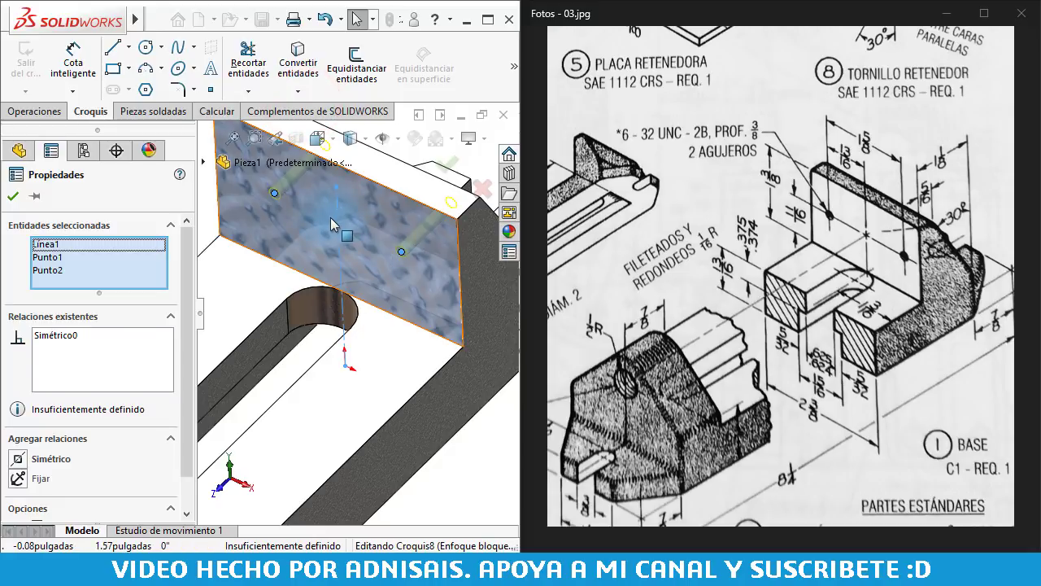
left_click(481, 453)
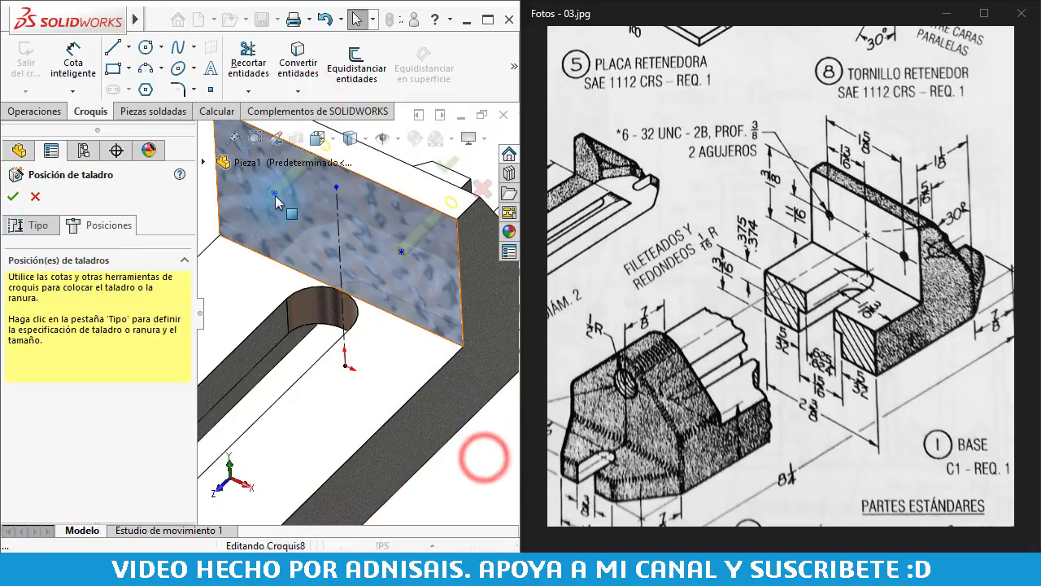
mouse_move(481, 453)
middle_mouse_down()
mouse_move(352, 268)
mouse_move(281, 260)
middle_mouse_up()
Dimension the spacing between the two hole points as 1 5/8"
left_click(73, 65)
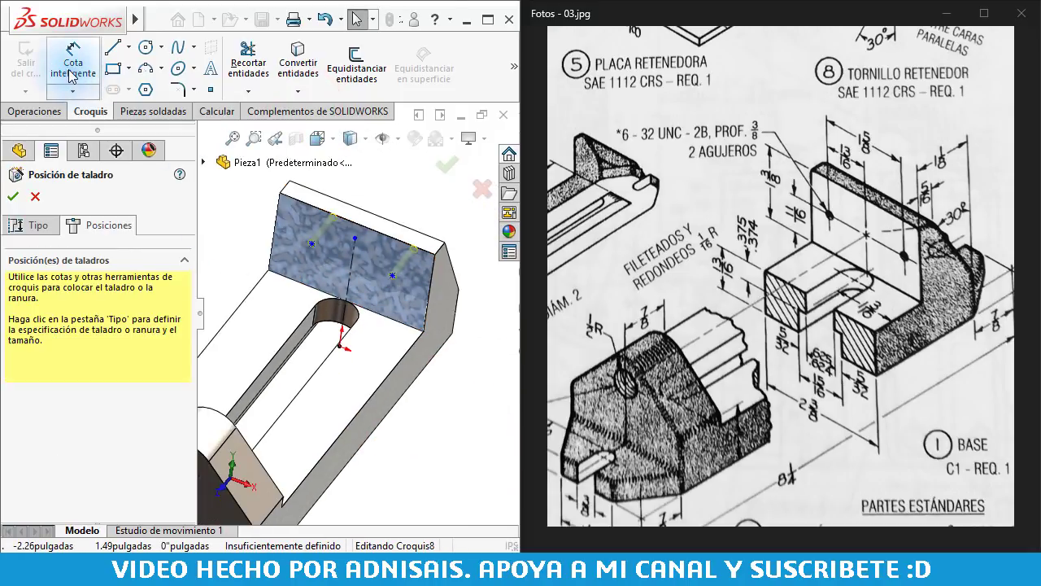
left_click(312, 244)
left_click(393, 276)
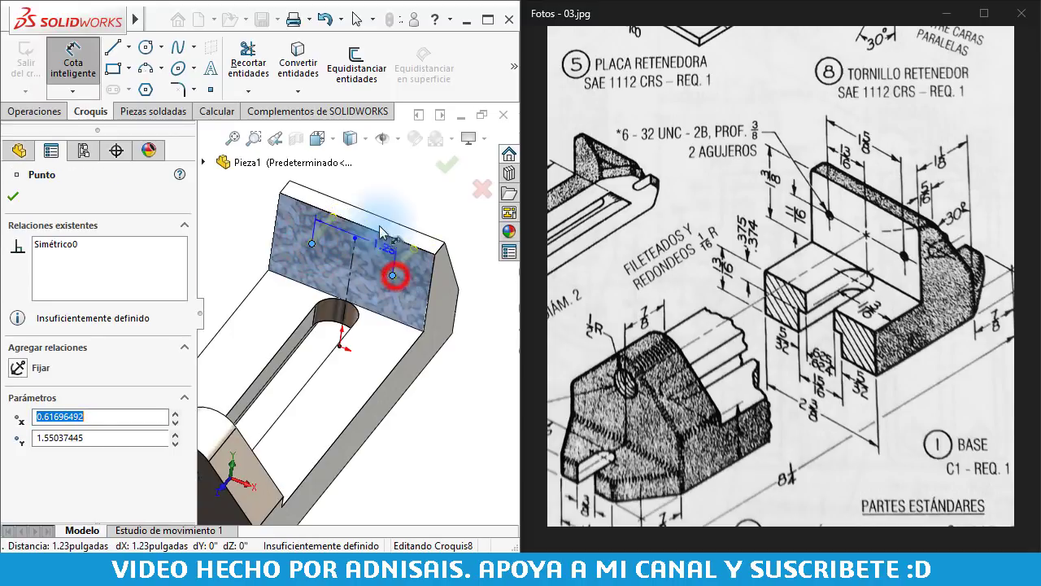
left_click(383, 194)
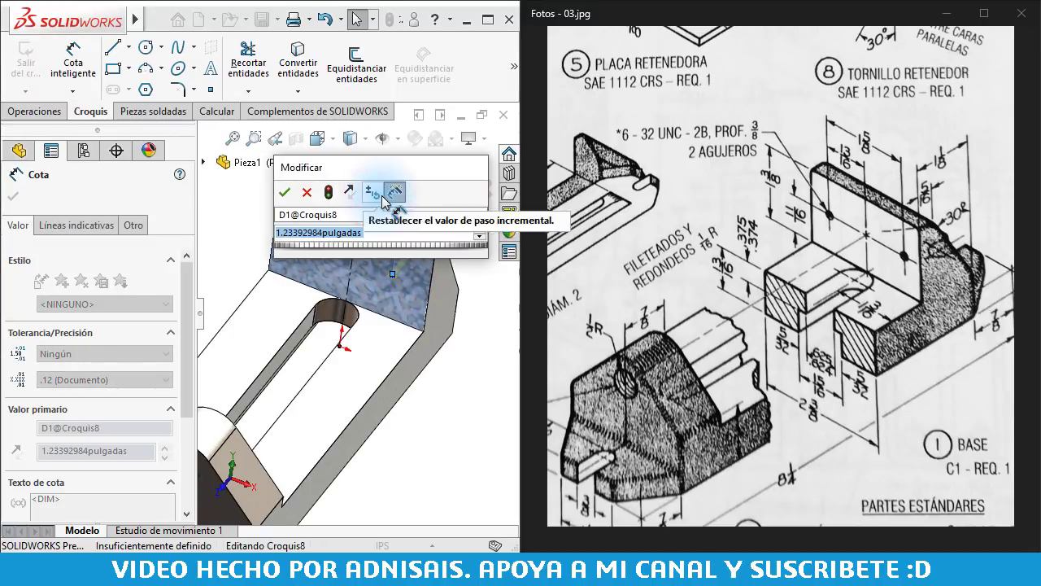
type("1 5")
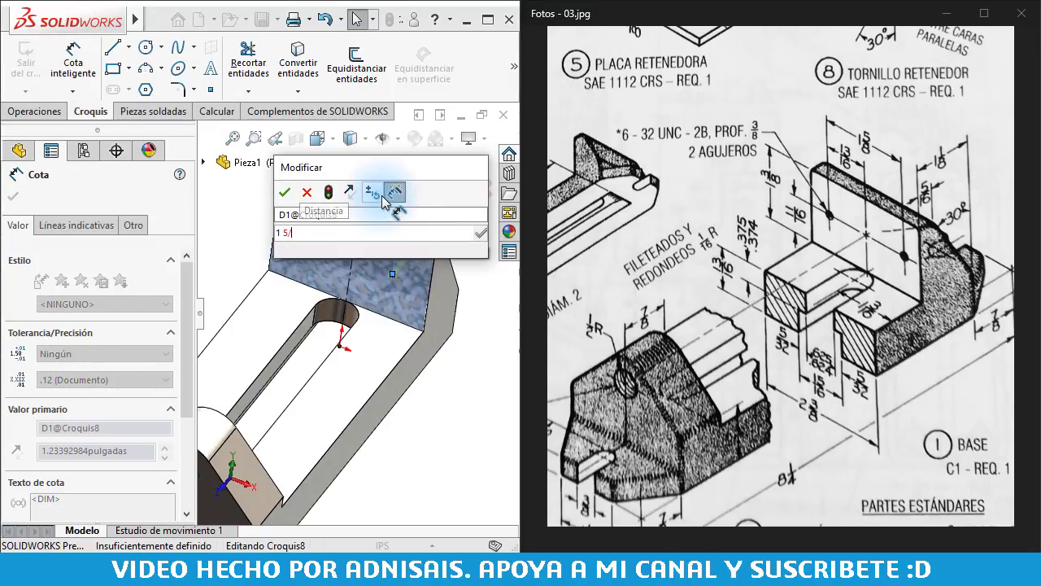
type("/8")
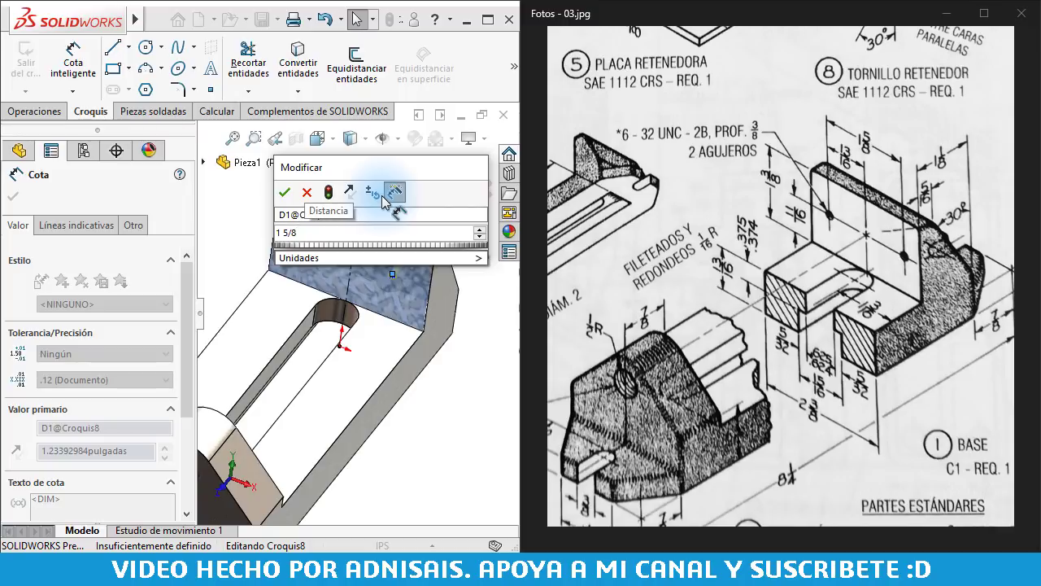
key("Return")
left_click(244, 218)
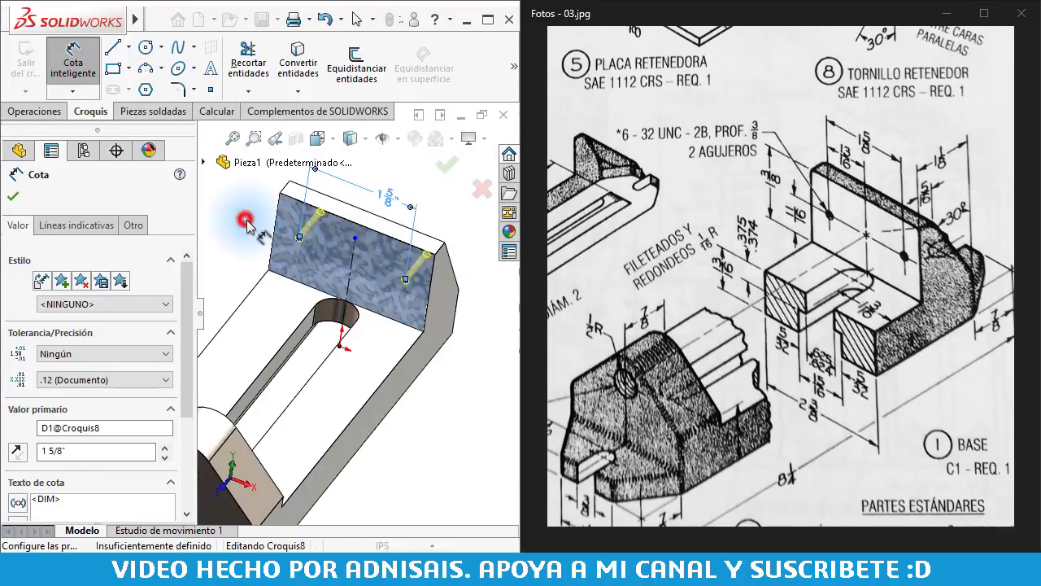
Dimension the holes 11/16" from the face edge and finish the #6-32 tapped holes
left_click(299, 237)
left_click(295, 279)
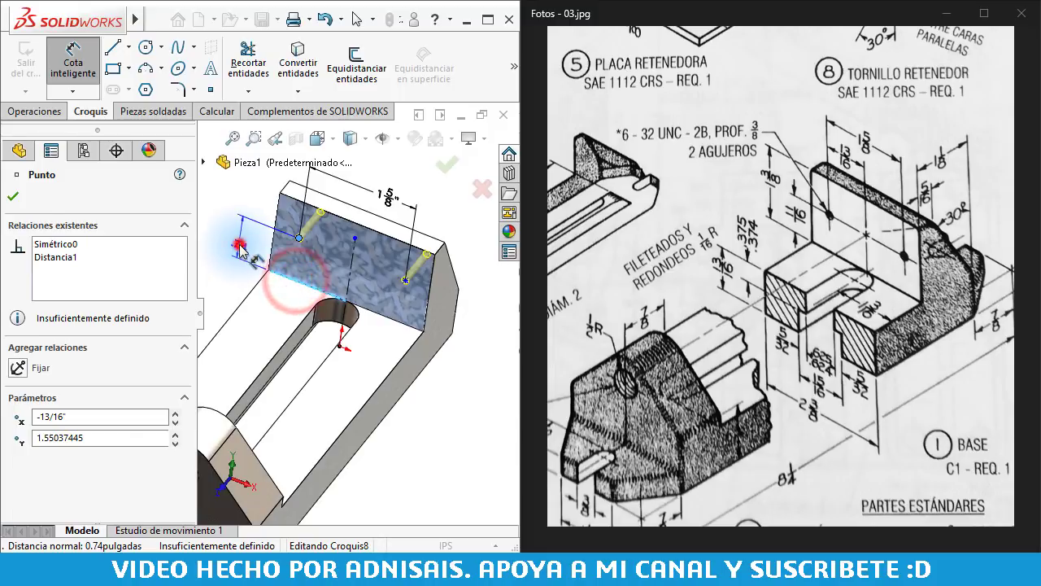
left_click(240, 248)
type("11/1")
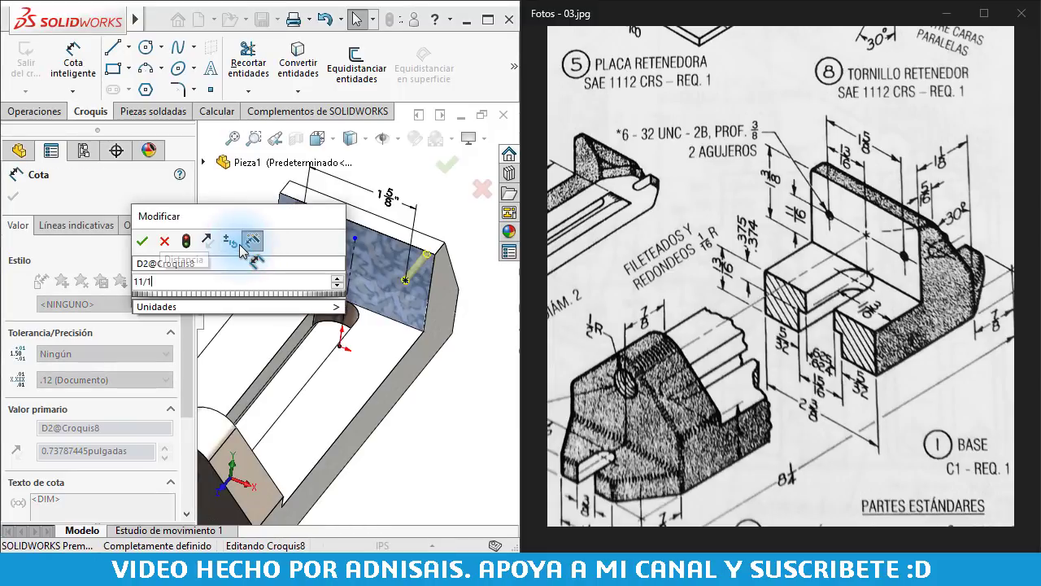
type("6")
key("Return")
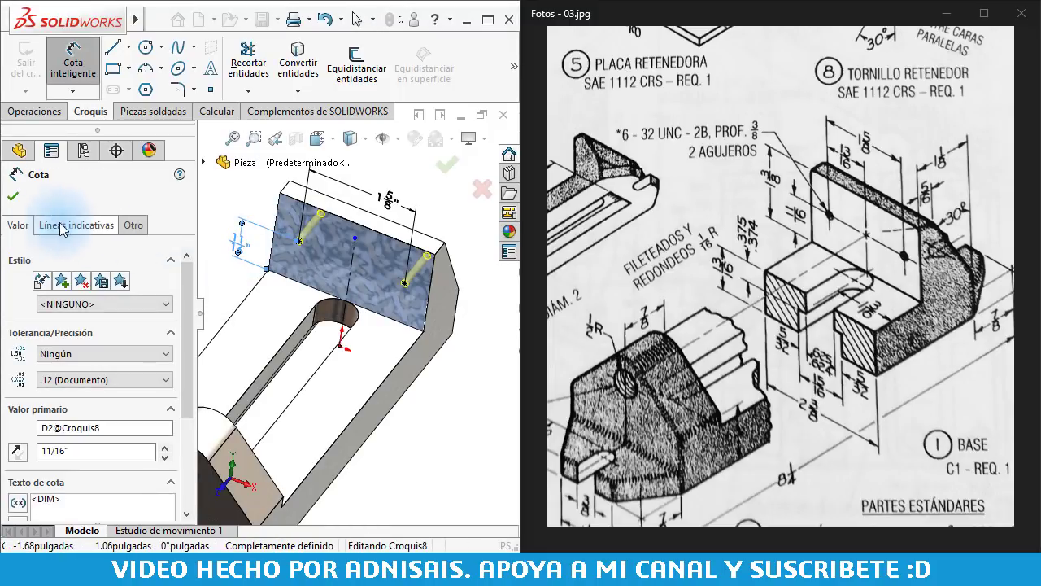
left_click(12, 196)
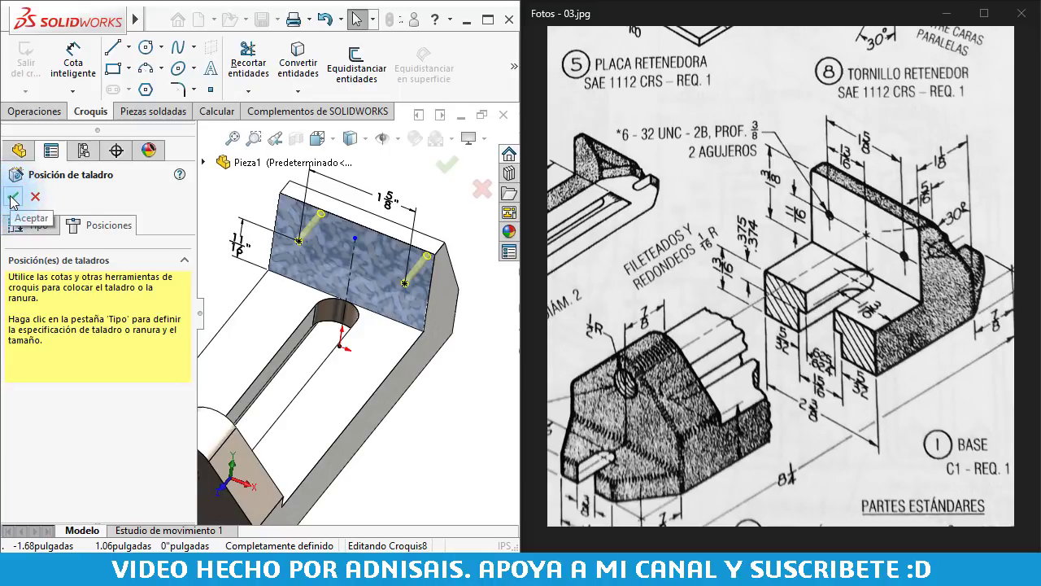
left_click(12, 198)
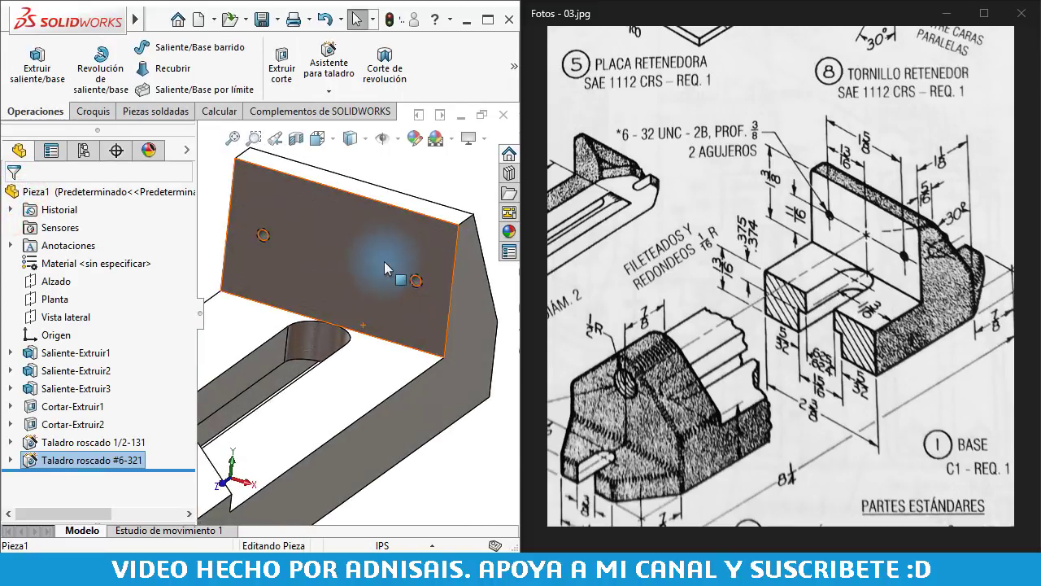
Open the Taladro roscado #6-321 feature for editing
scroll(383, 261, "down", 3)
scroll(394, 275, "down", 5)
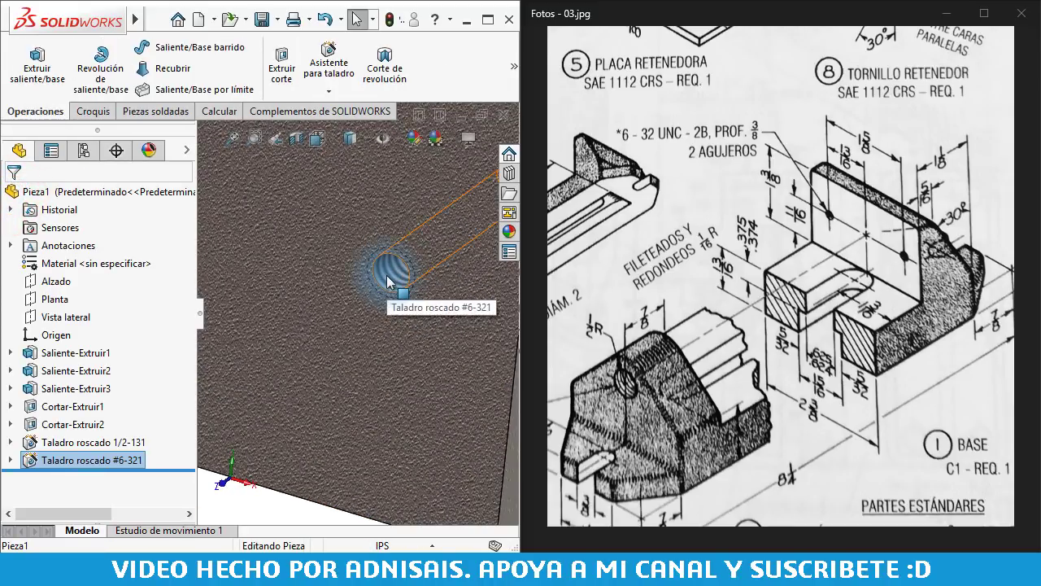
scroll(389, 272, "up", 3)
scroll(388, 303, "up", 3)
mouse_move(386, 303)
middle_mouse_down()
mouse_move(292, 306)
mouse_move(326, 317)
middle_mouse_up()
left_click_drag(908, 282, 849, 290)
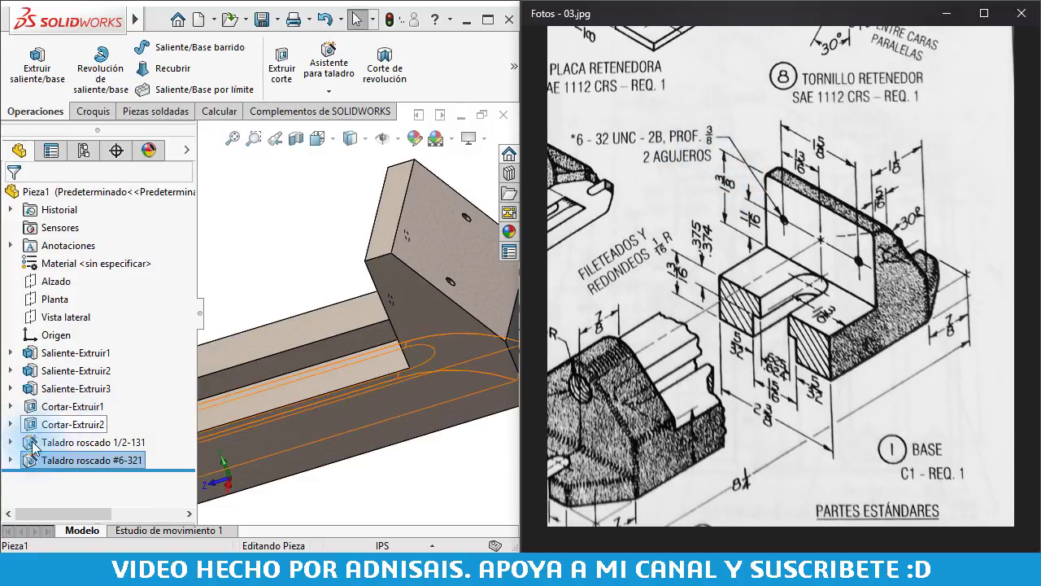
left_click(31, 461)
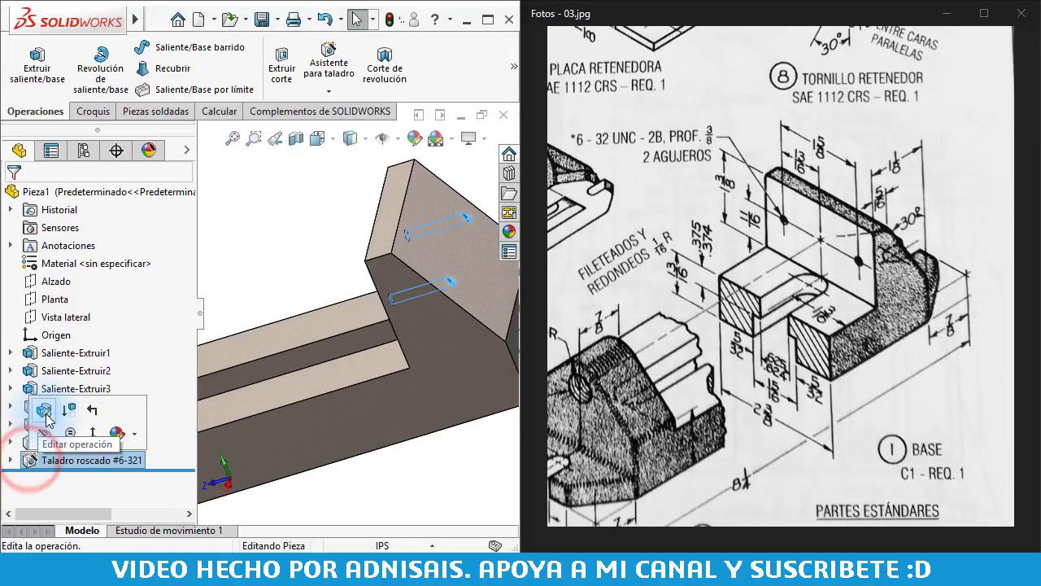
left_click(47, 417)
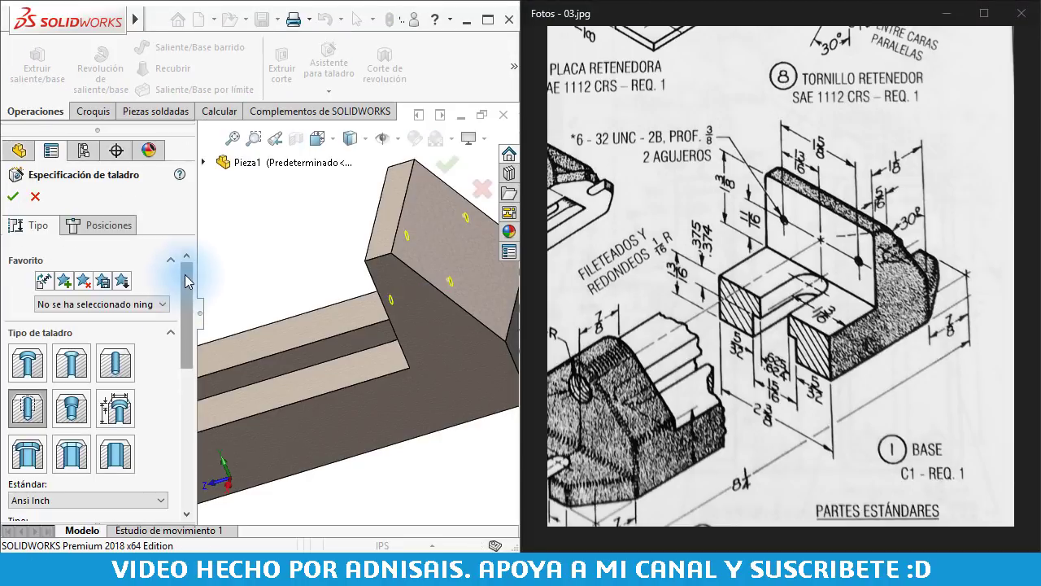
Change its end condition to Hasta profundidad especificada, 3/8" deep with 0.34" thread
left_click_drag(185, 274, 189, 404)
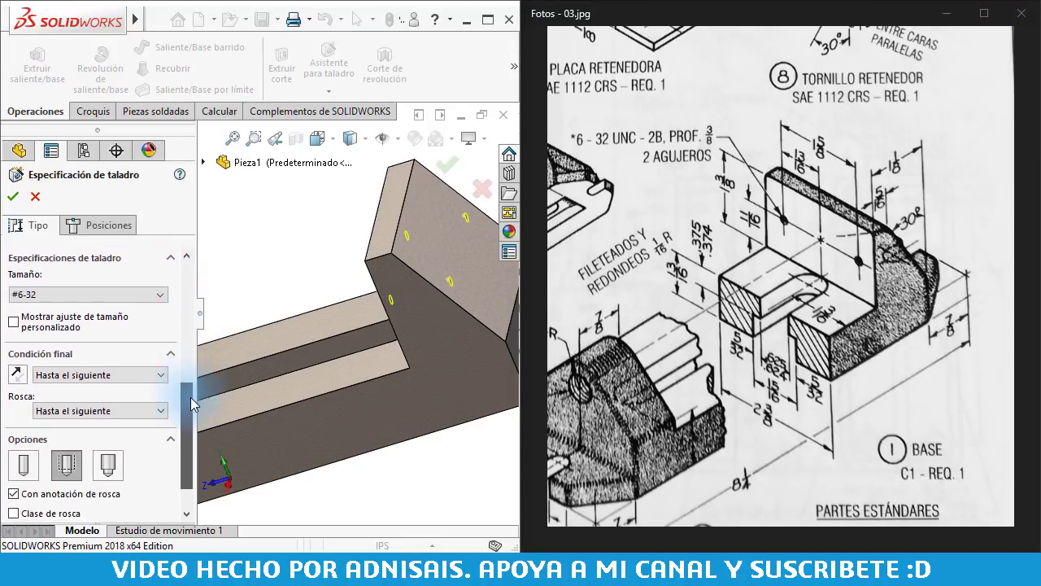
left_click(73, 374)
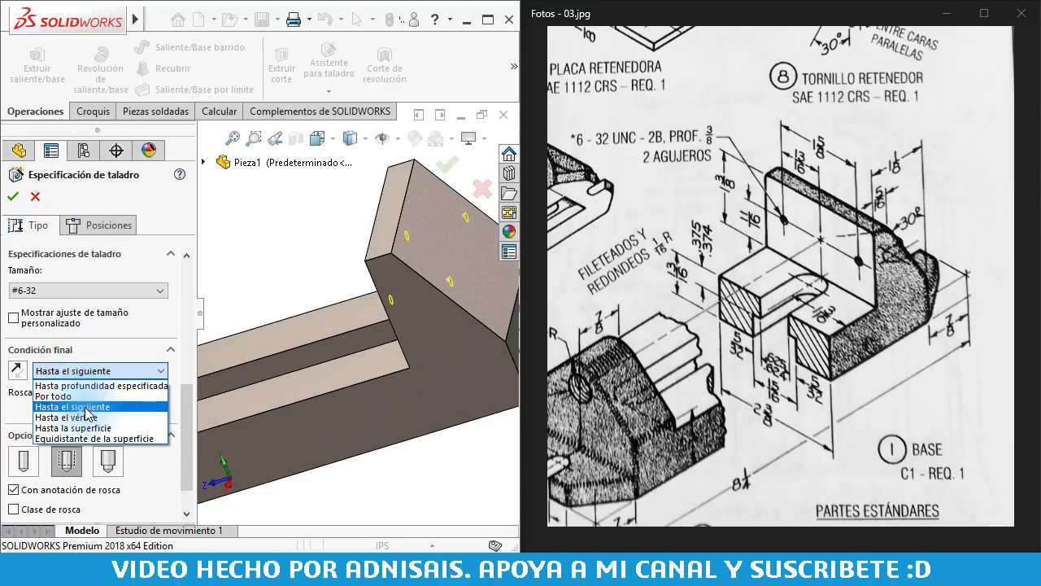
left_click(85, 386)
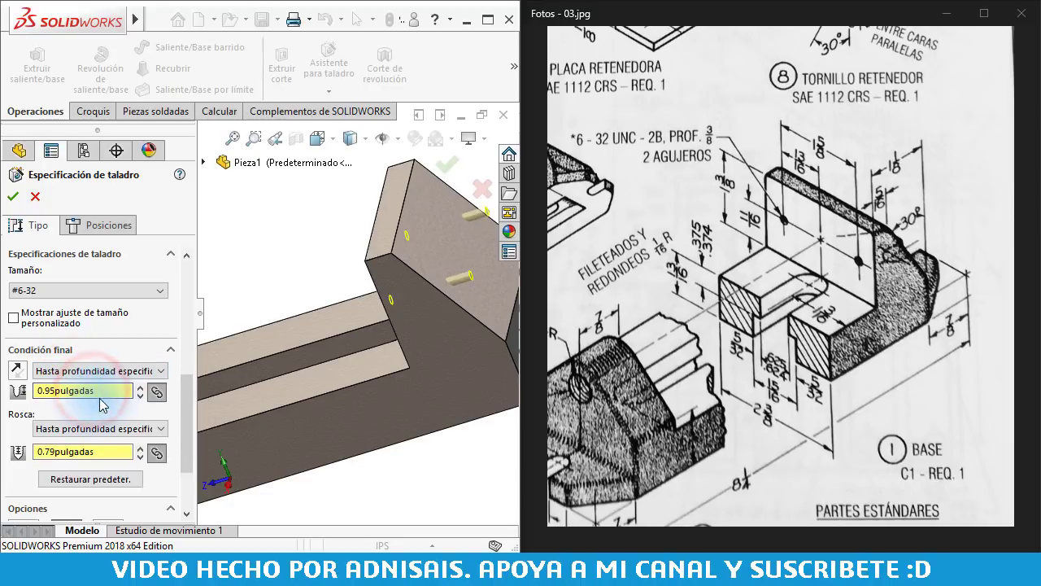
double_click(115, 392)
type("3/8\"")
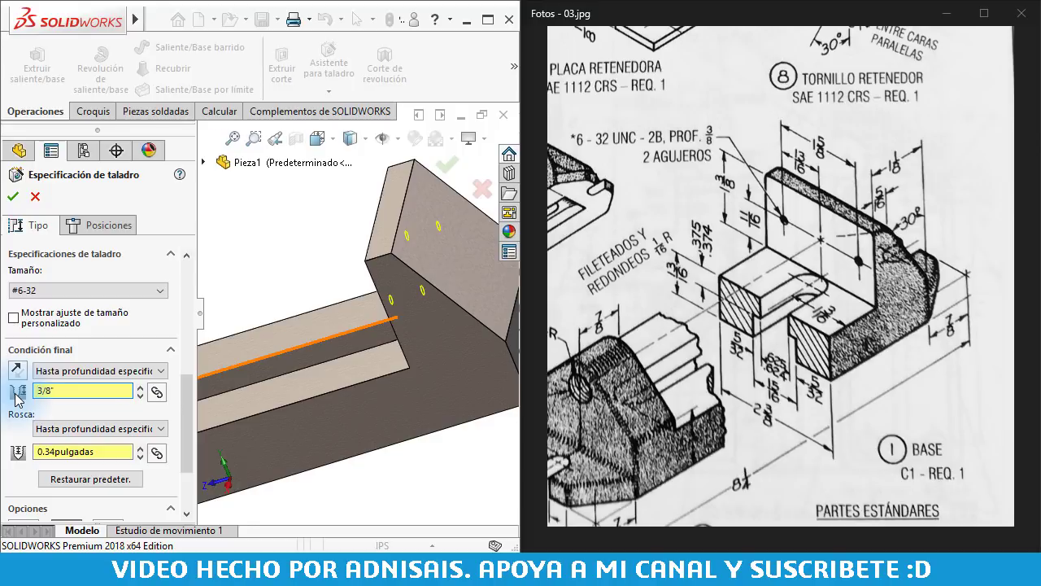
double_click(51, 388)
left_click(65, 454)
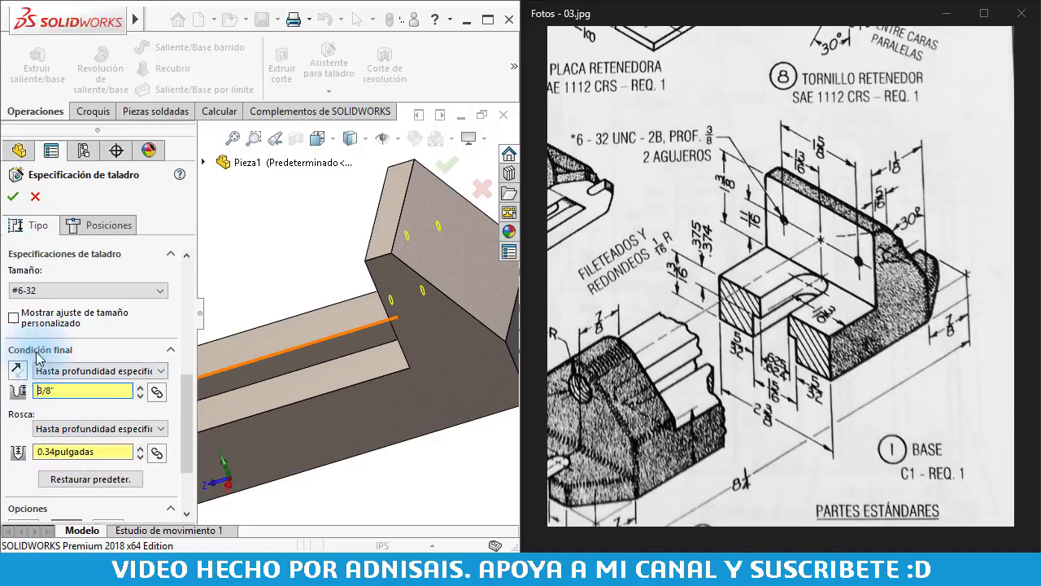
left_click(13, 198)
Orbit the part to inspect the two blind back holes
mouse_move(402, 319)
middle_mouse_down()
mouse_move(504, 274)
mouse_move(474, 302)
middle_mouse_up()
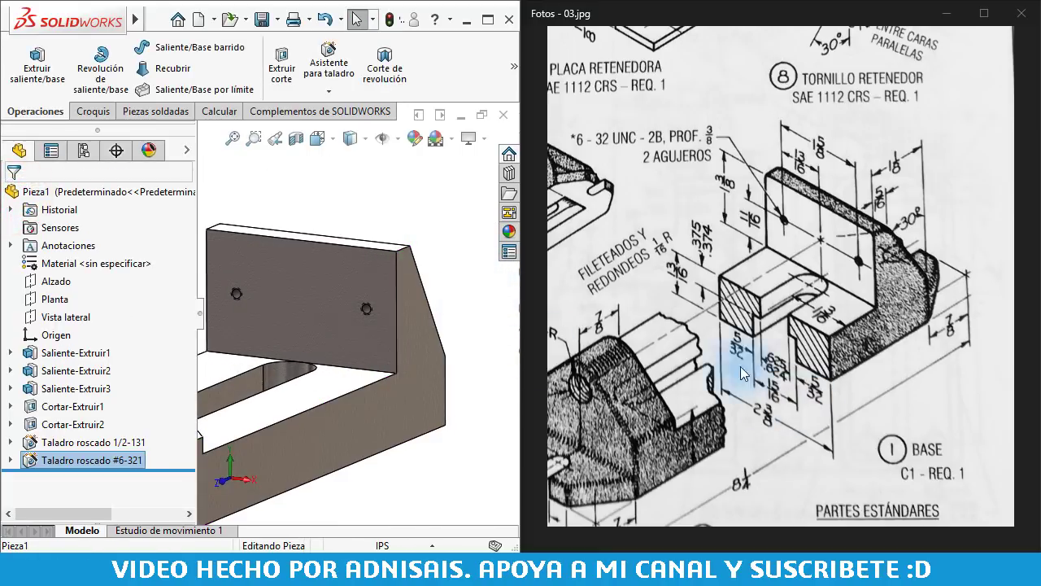
left_click_drag(742, 373, 763, 353)
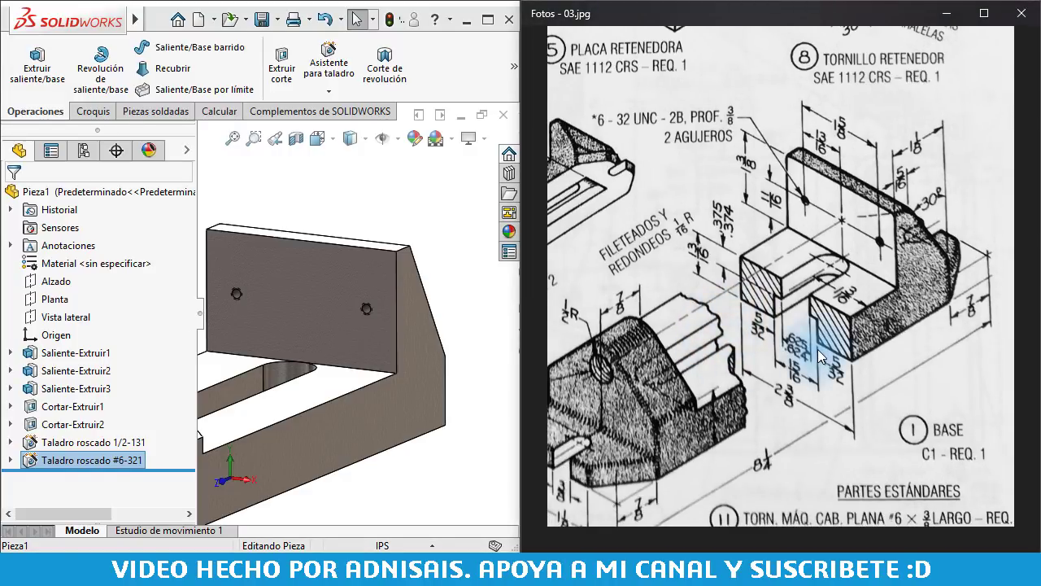
scroll(829, 345, "down", 2)
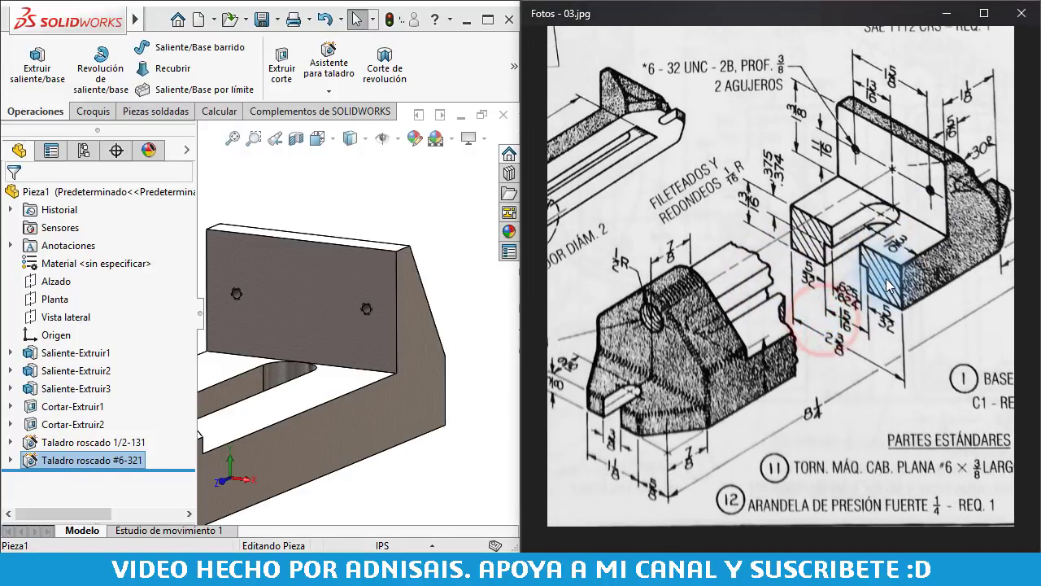
scroll(889, 291, "up", 1)
scroll(854, 325, "down", 1)
scroll(813, 358, "up", 1)
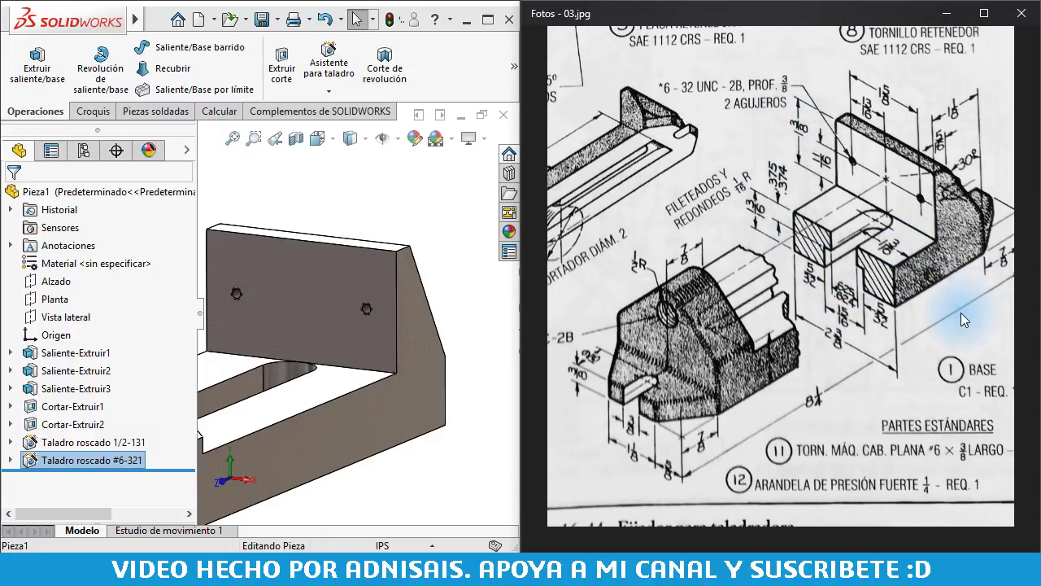
Orbit to see the whole part and expand the extra commands on the Operaciones ribbon
mouse_move(649, 329)
left_mouse_down()
mouse_move(740, 323)
mouse_move(686, 334)
left_mouse_up()
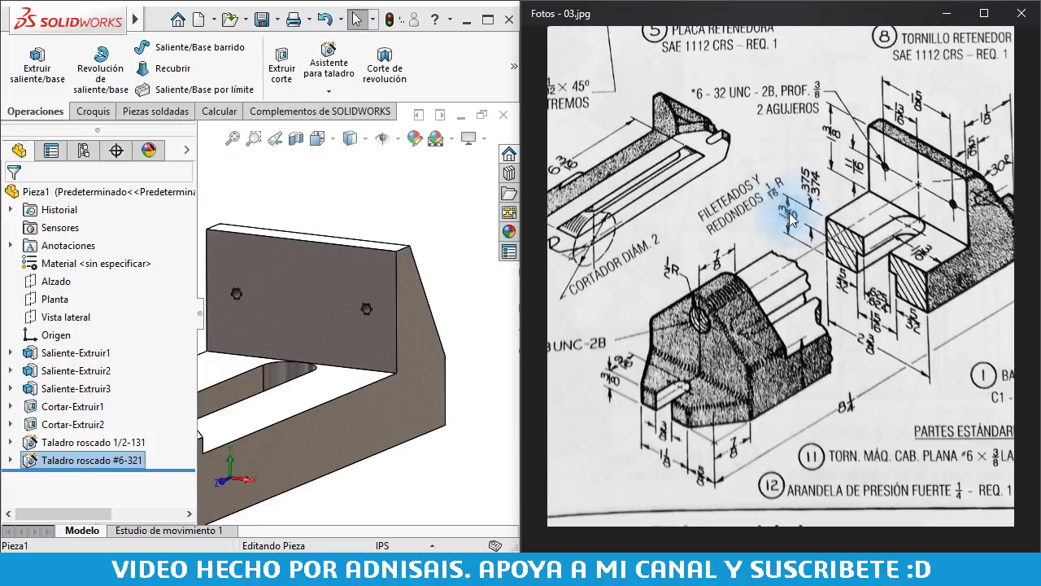
left_click(457, 214)
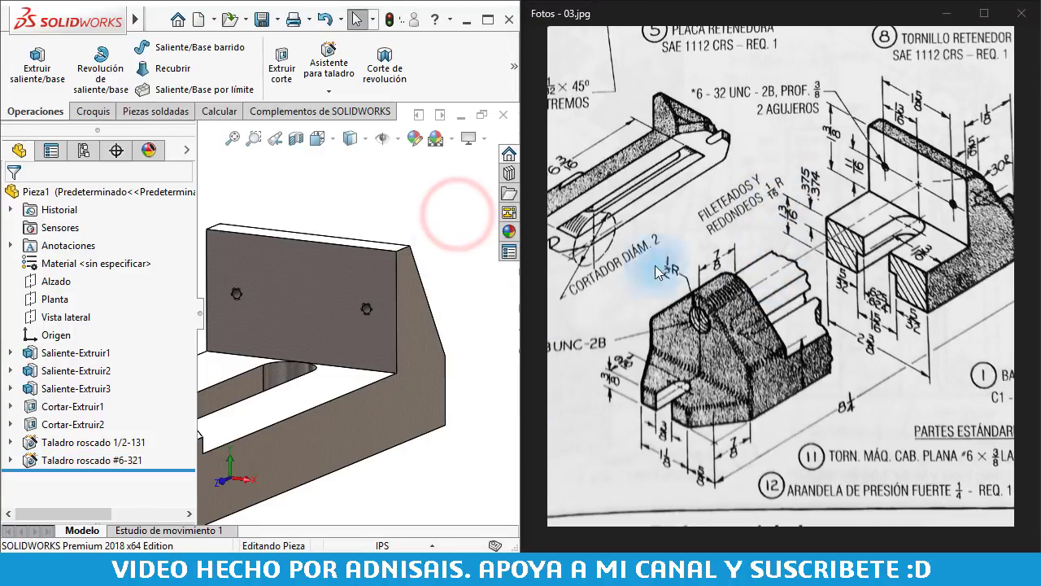
middle_click_drag(457, 214, 249, 244)
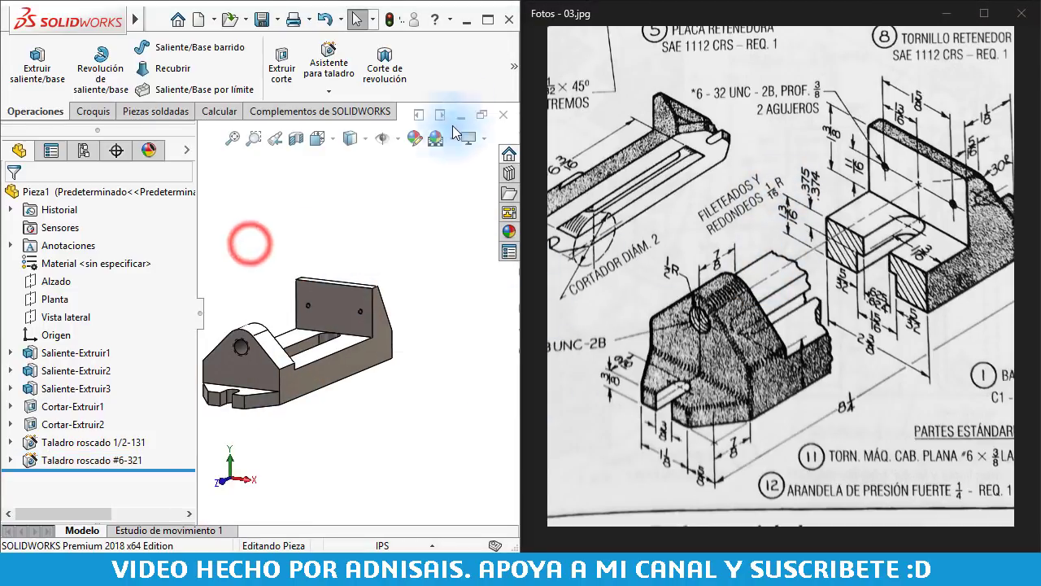
left_click(514, 66)
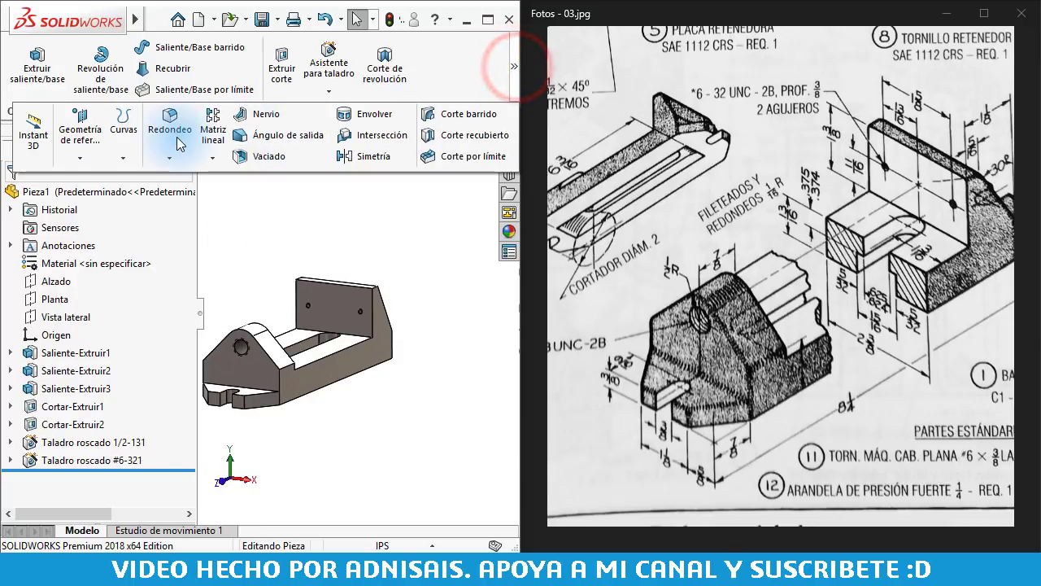
Start a Redondeo with 1/16" radius and pick the first edge on the slotted front end
left_click(179, 140)
left_click_drag(182, 277, 182, 432)
double_click(106, 358)
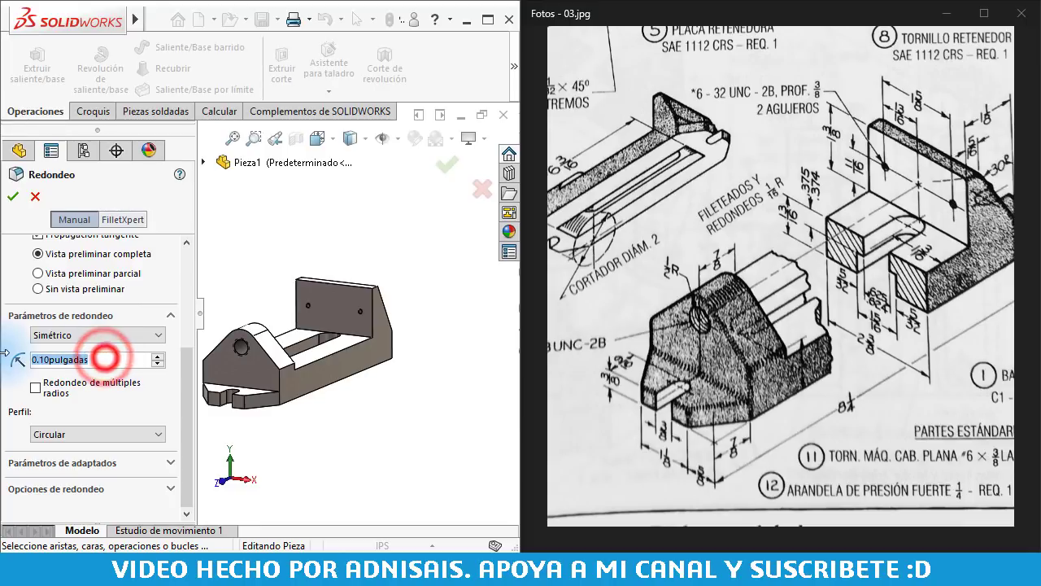
type("1/16")
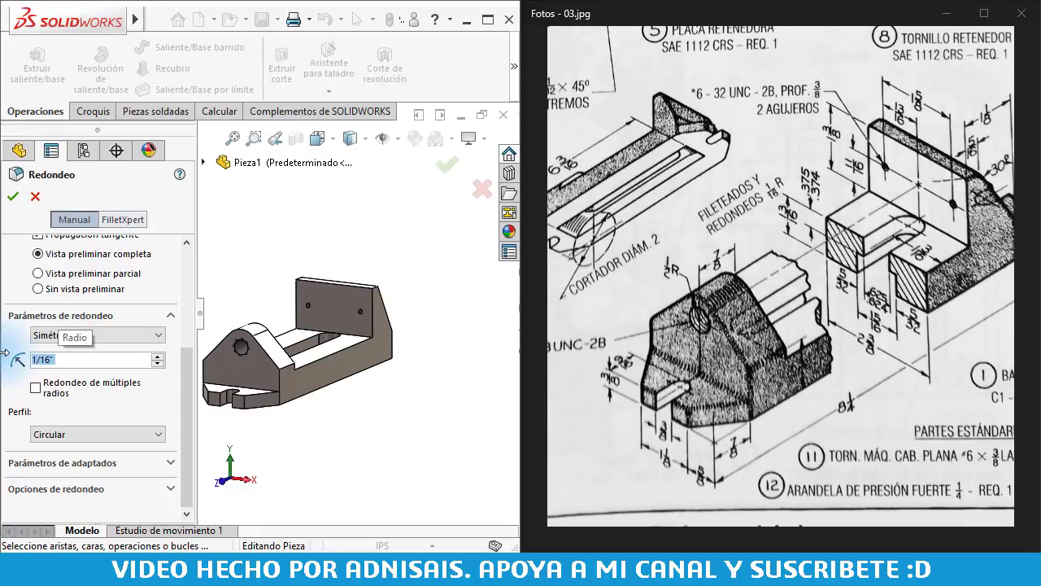
scroll(7, 354, "up", 3)
left_click(77, 347)
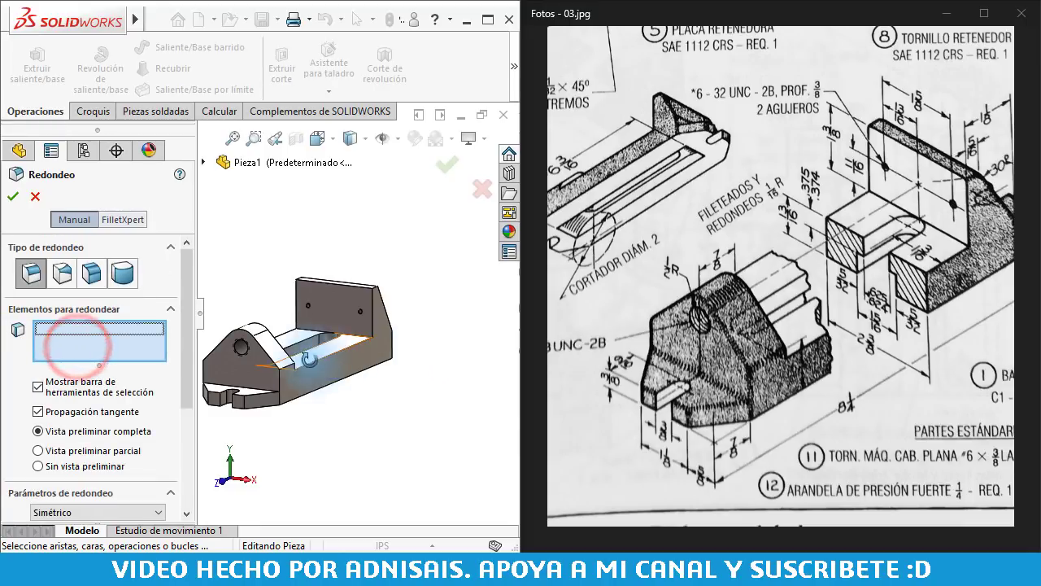
middle_click_drag(411, 351, 244, 395)
scroll(347, 337, "down", 5)
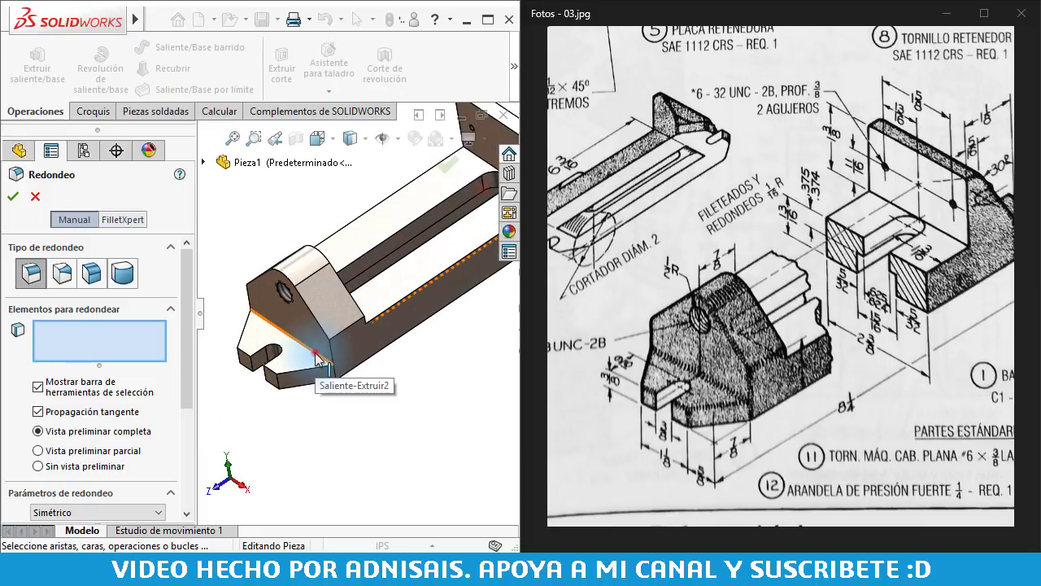
left_click(315, 354)
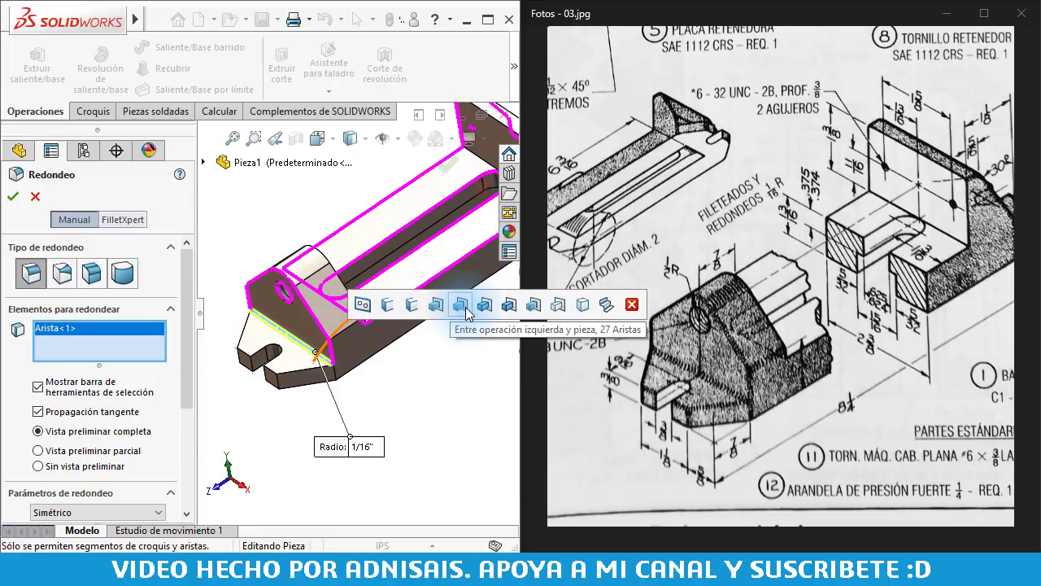
Add the front-face edge loop and the lower slot edges to the fillet
left_click(350, 306)
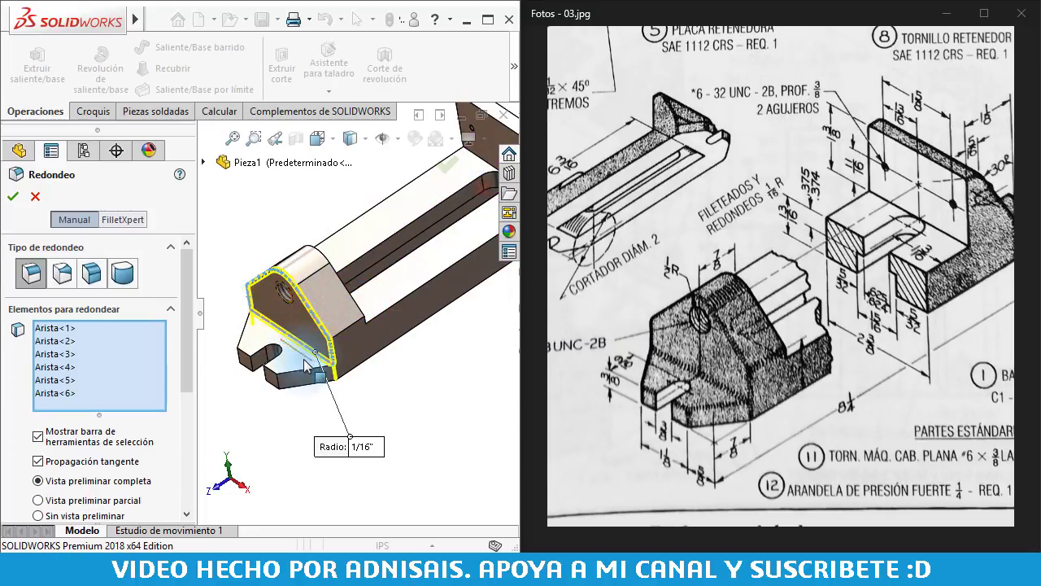
middle_click_drag(308, 366, 295, 386)
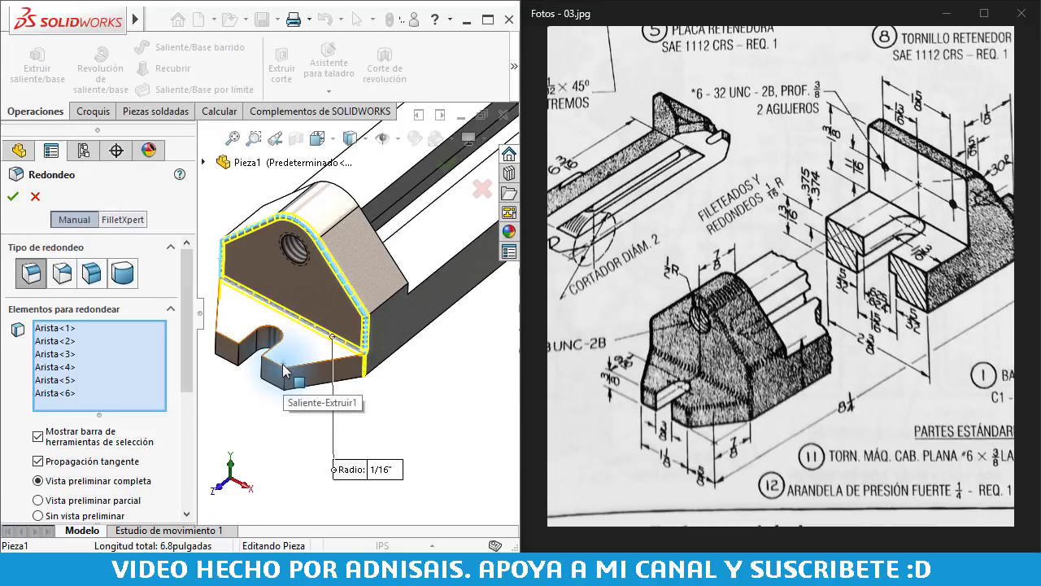
left_click(280, 367)
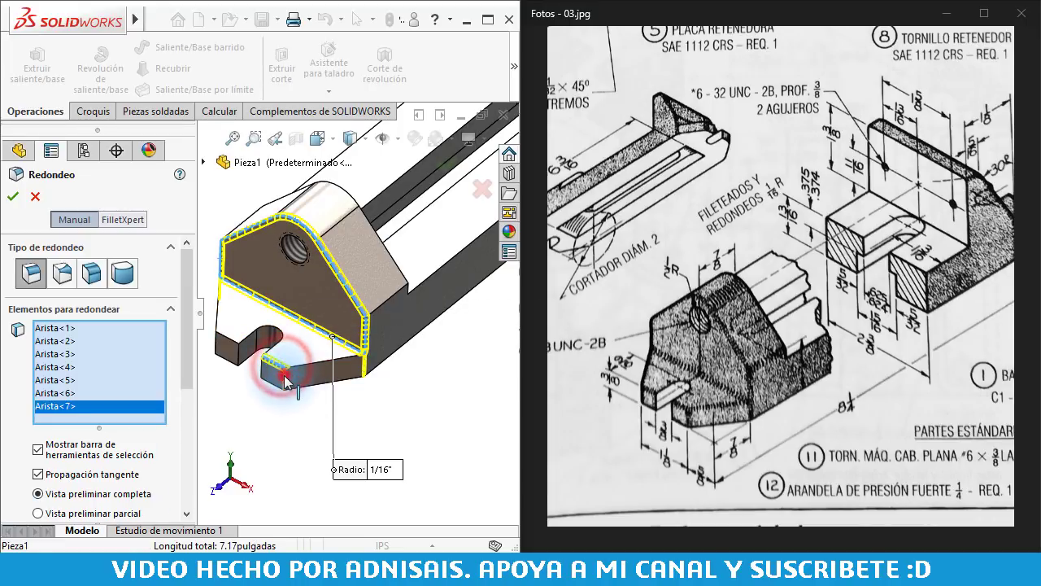
left_click(283, 368)
left_click(291, 368)
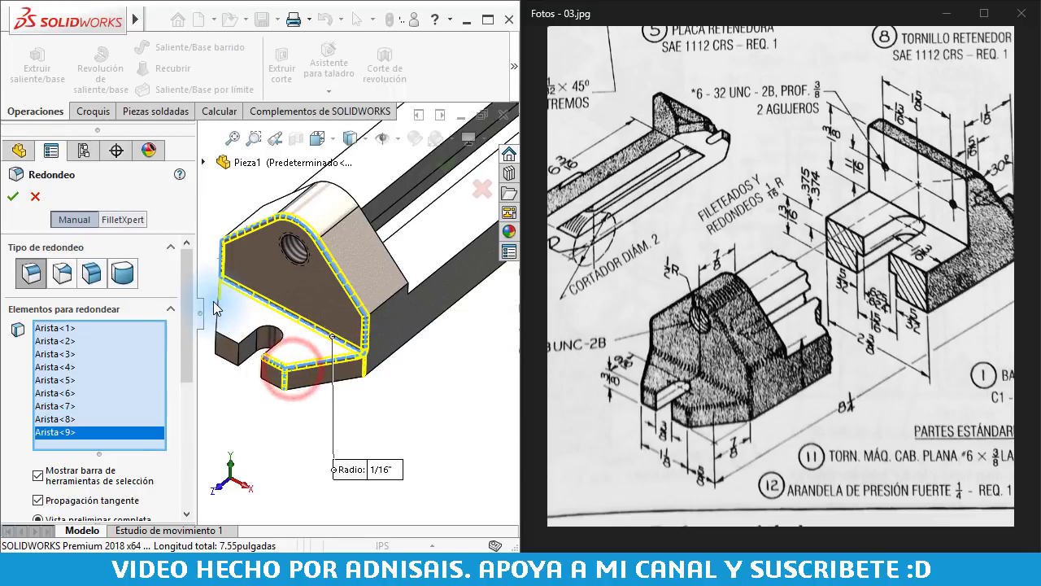
Add the left, bottom and top front-end edges until fourteen edges are selected
middle_click_drag(233, 314, 248, 313)
left_click(226, 329)
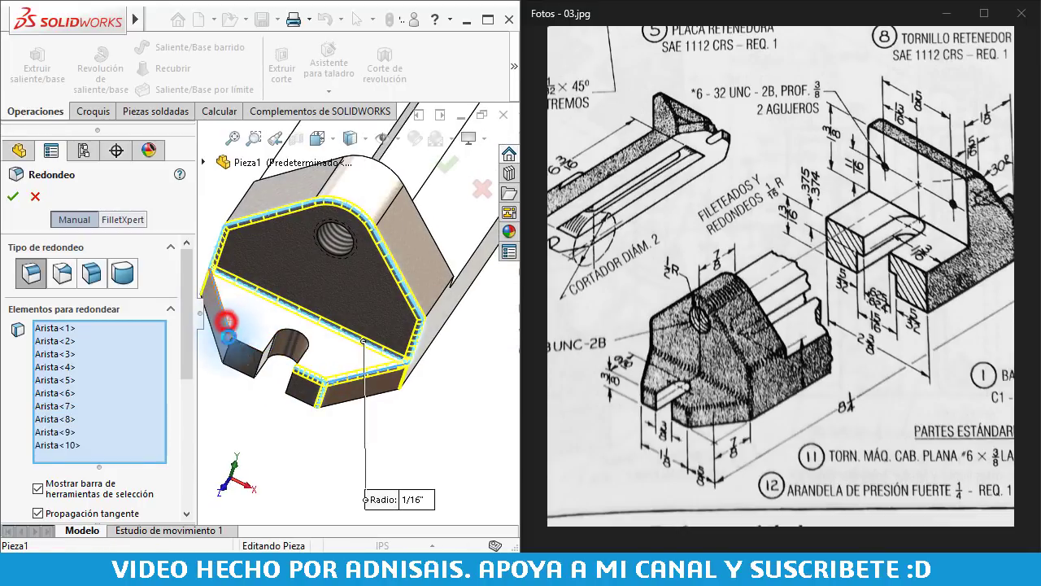
left_click(231, 343)
left_click(248, 346)
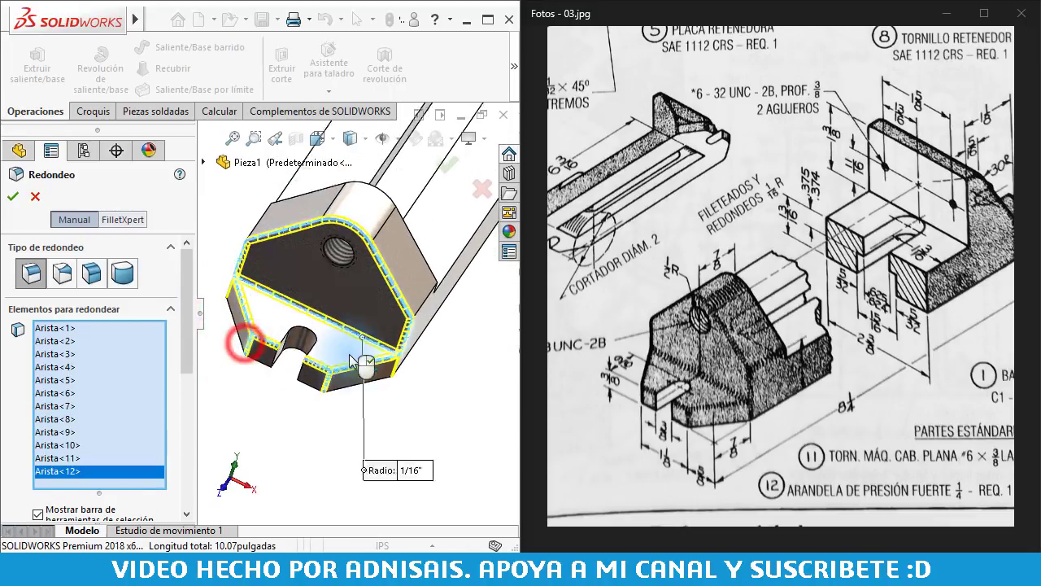
middle_click_drag(249, 346, 366, 293)
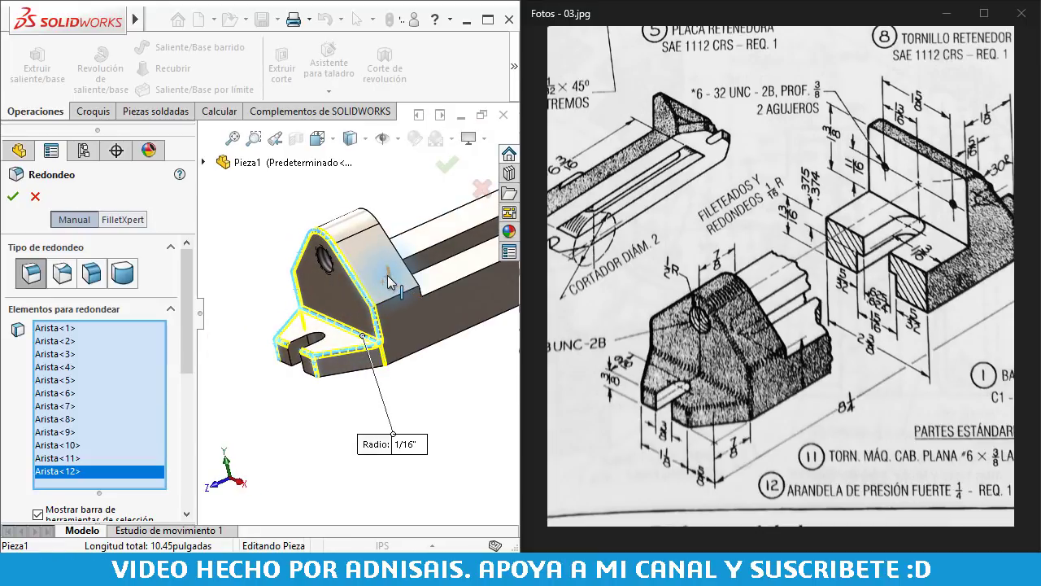
left_click(396, 300)
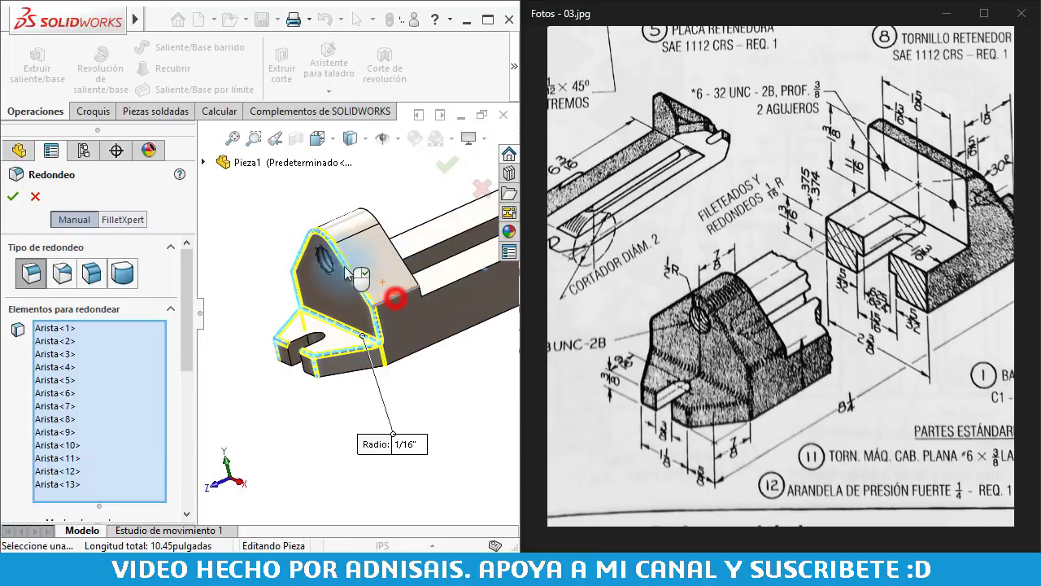
left_click(302, 266)
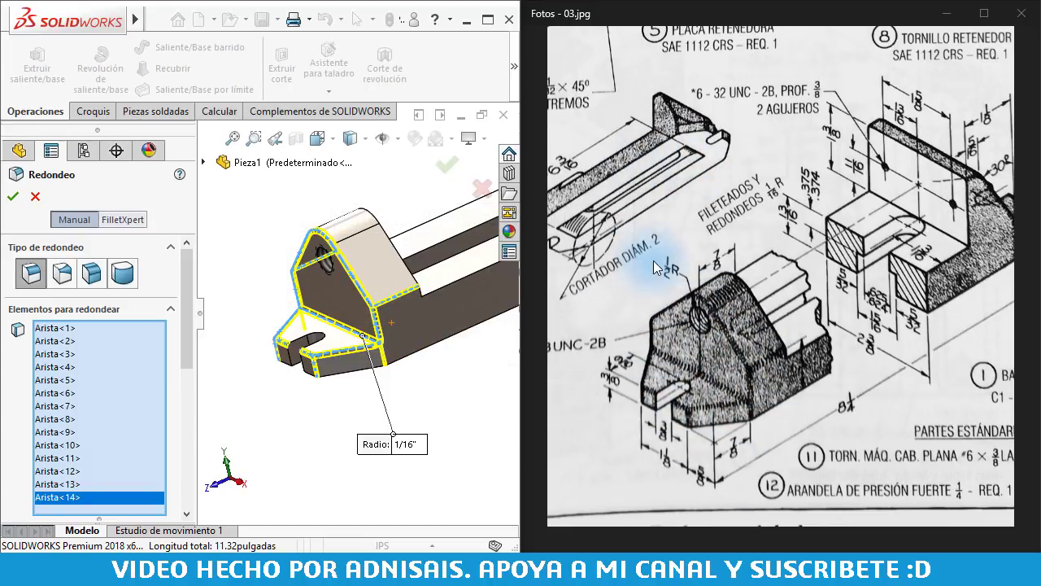
mouse_move(418, 302)
middle_mouse_down()
mouse_move(352, 309)
mouse_move(374, 318)
middle_mouse_up()
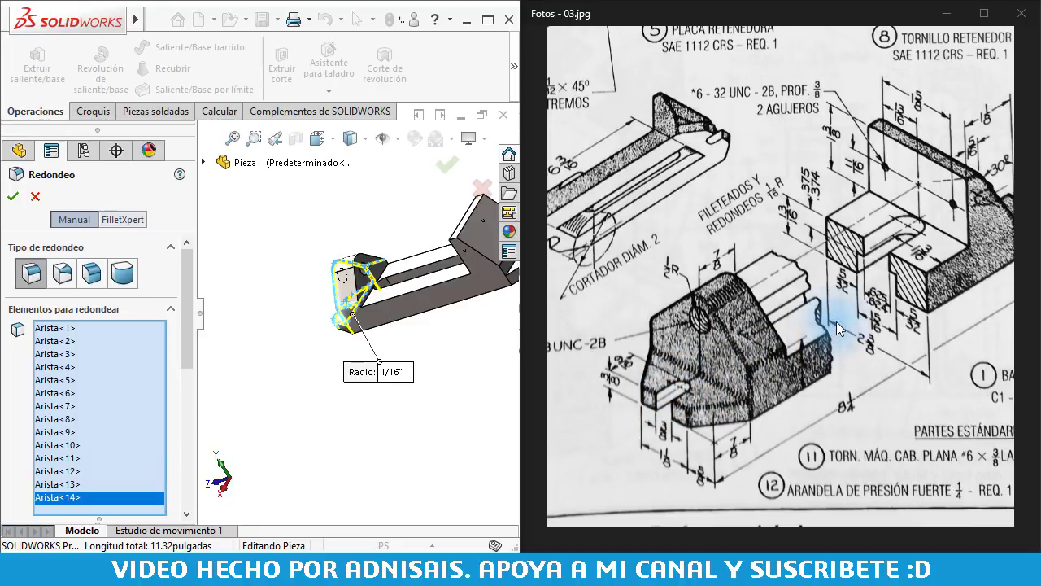
left_click_drag(869, 300, 777, 332)
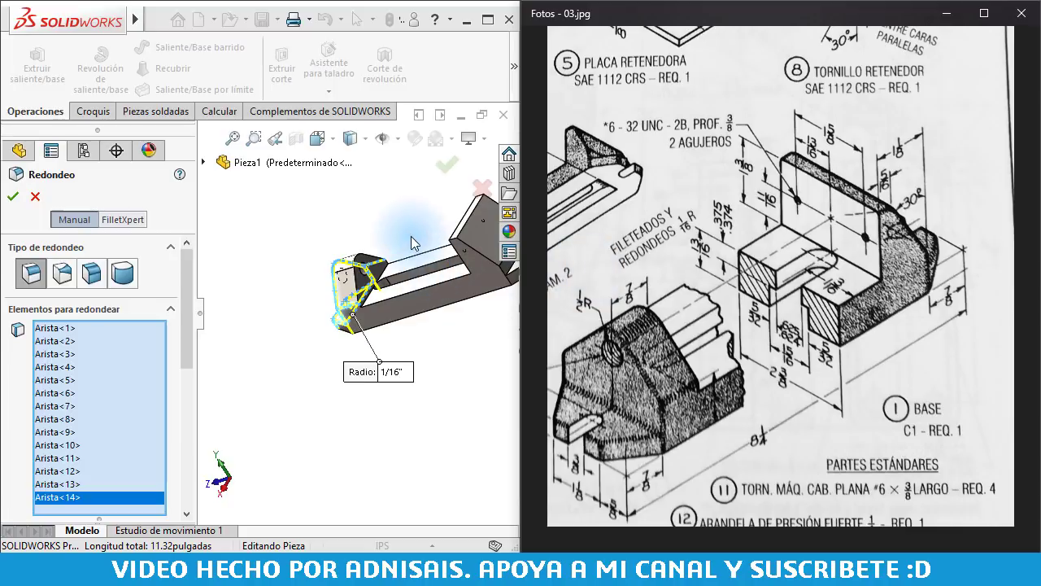
Add the upright block's large face plus its left and top edges to the fillet
scroll(423, 280, "down", 4)
scroll(374, 301, "down", 2)
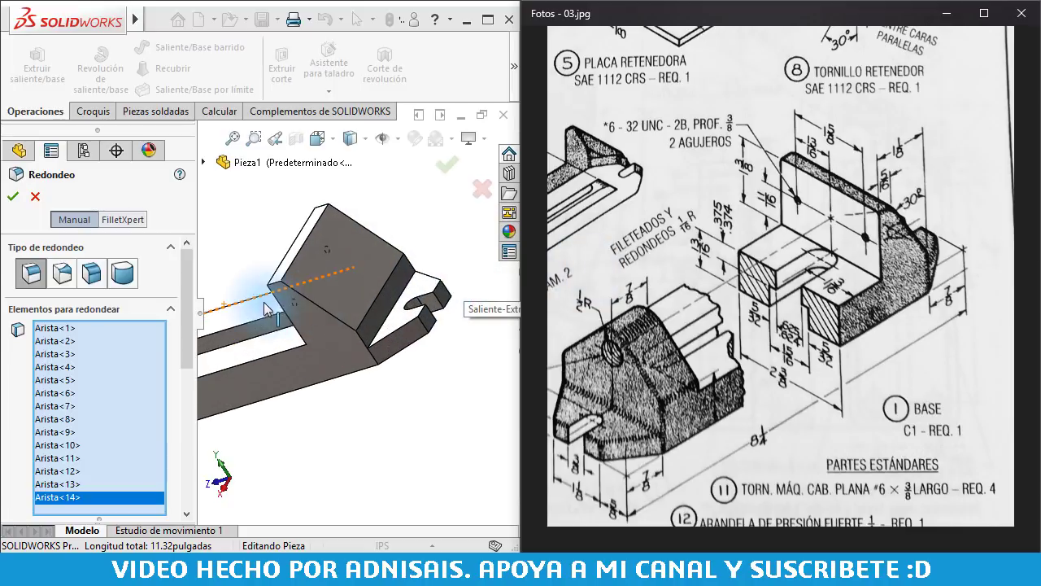
scroll(297, 303, "down", 2)
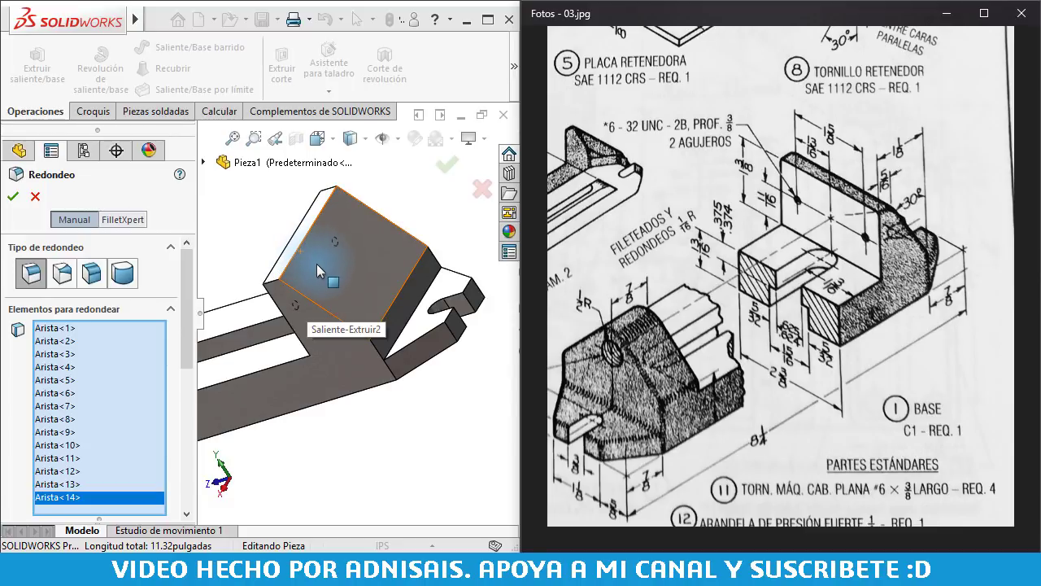
left_click(317, 271)
scroll(290, 285, "down", 2)
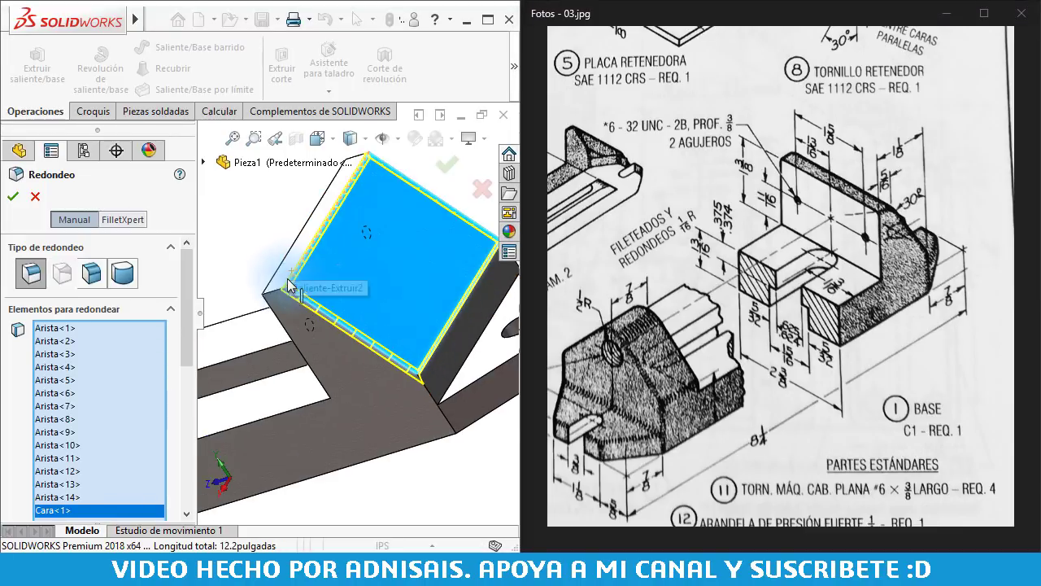
left_click(281, 291)
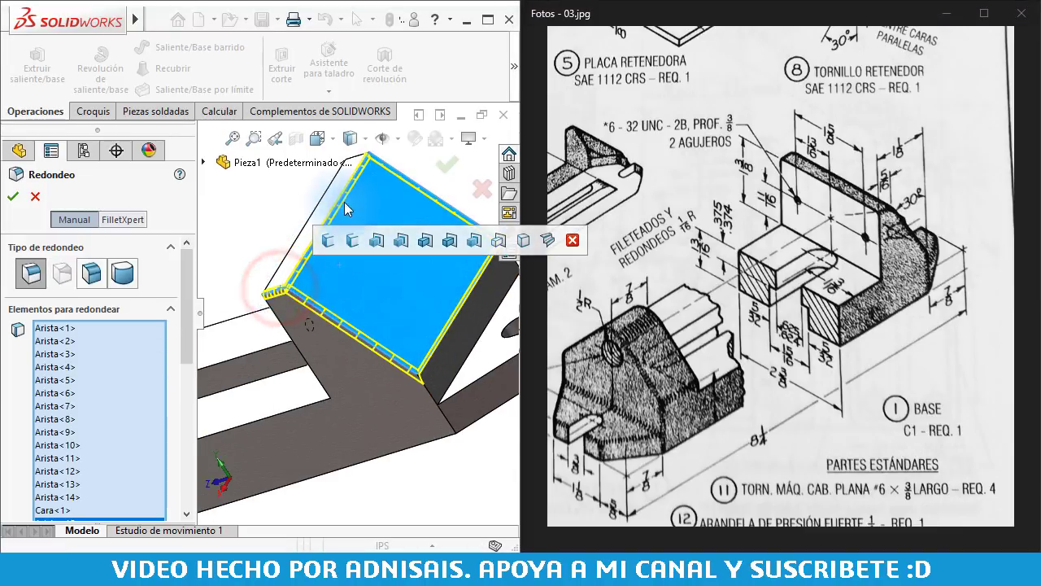
scroll(358, 208, "up", 2)
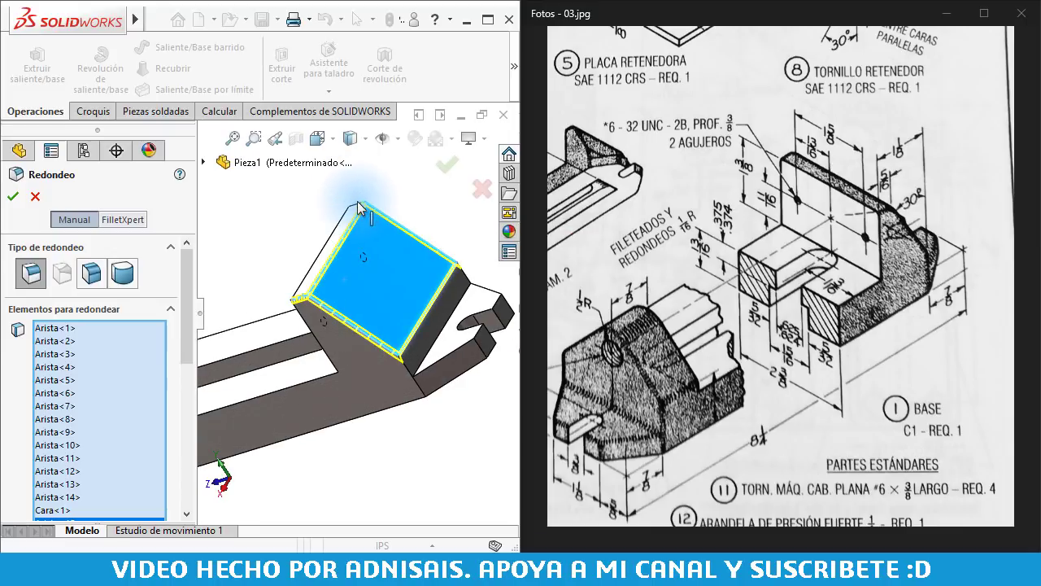
left_click(358, 205)
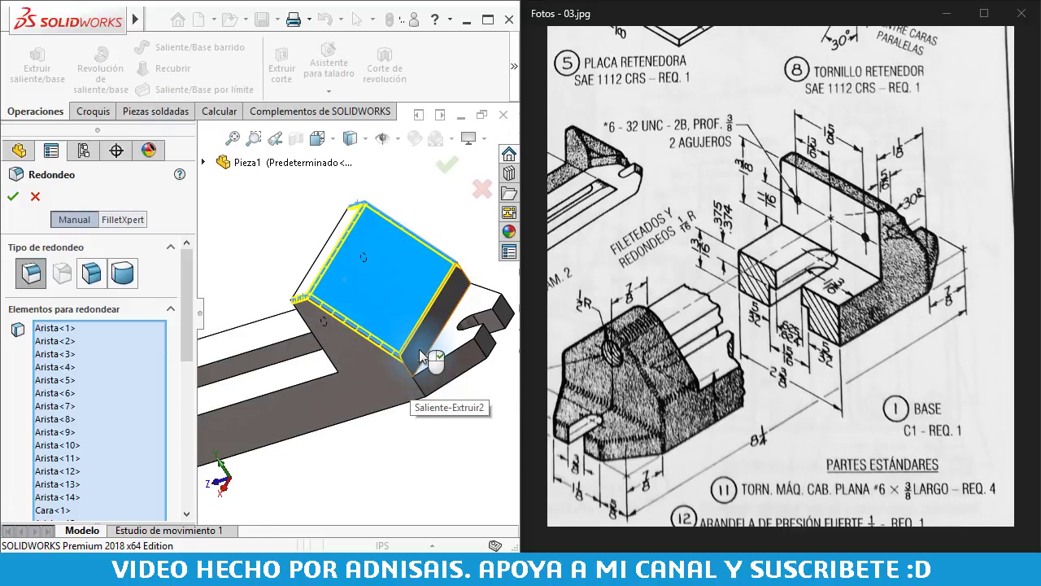
Add the block's narrow side face, its lower edges, and the tongue's edges and face
left_click(420, 355)
left_click(435, 369)
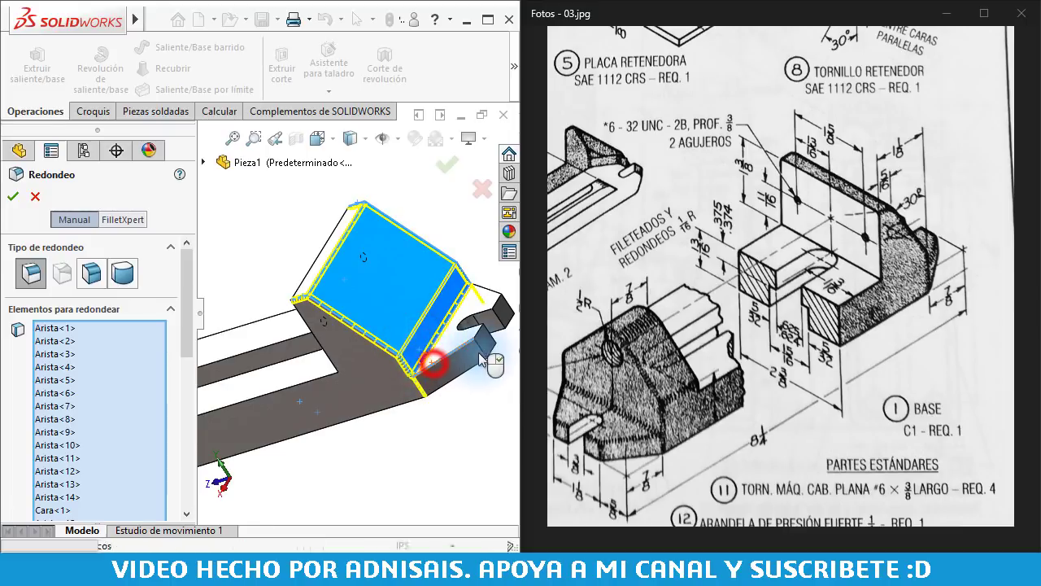
left_click(482, 346)
left_click(475, 325)
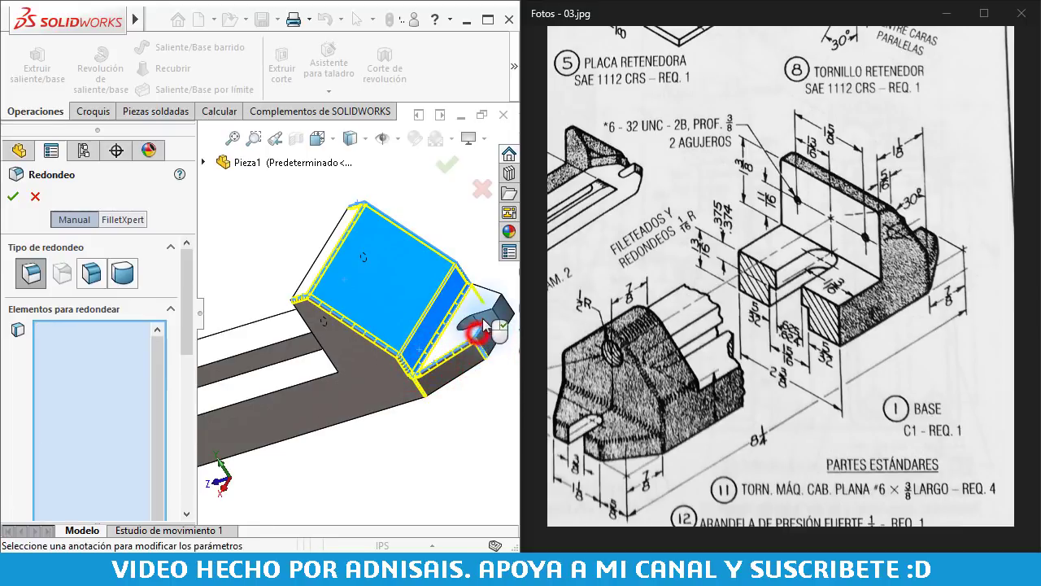
left_click(494, 299)
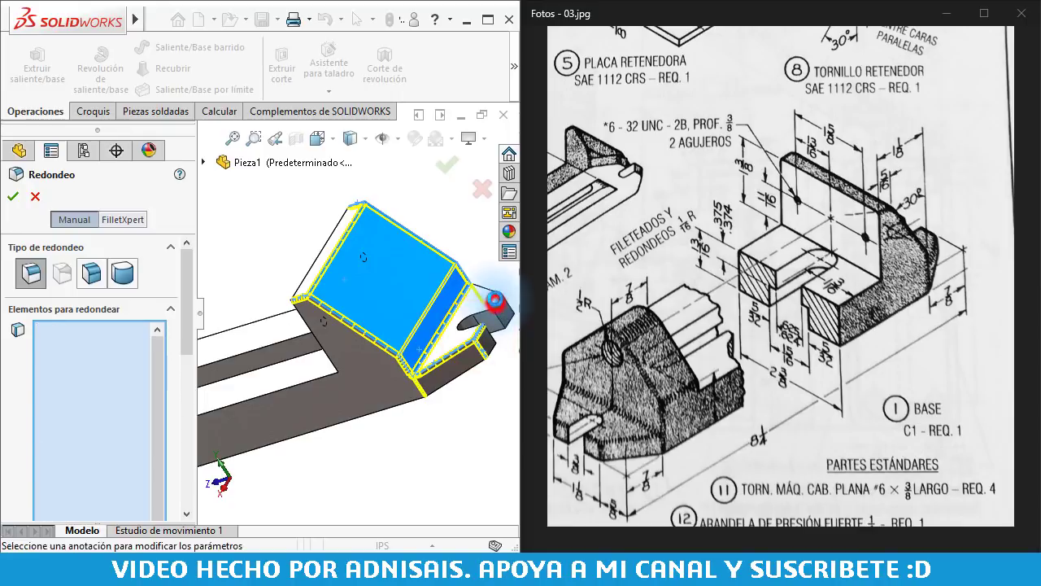
left_click(502, 300)
Check the selection from the other side and apply the 1/16" fillet as Redondeo1
mouse_move(501, 300)
middle_mouse_down()
mouse_move(453, 326)
mouse_move(448, 344)
mouse_move(476, 318)
mouse_move(477, 300)
mouse_move(496, 299)
mouse_move(442, 290)
middle_mouse_up()
scroll(464, 325, "up", 5)
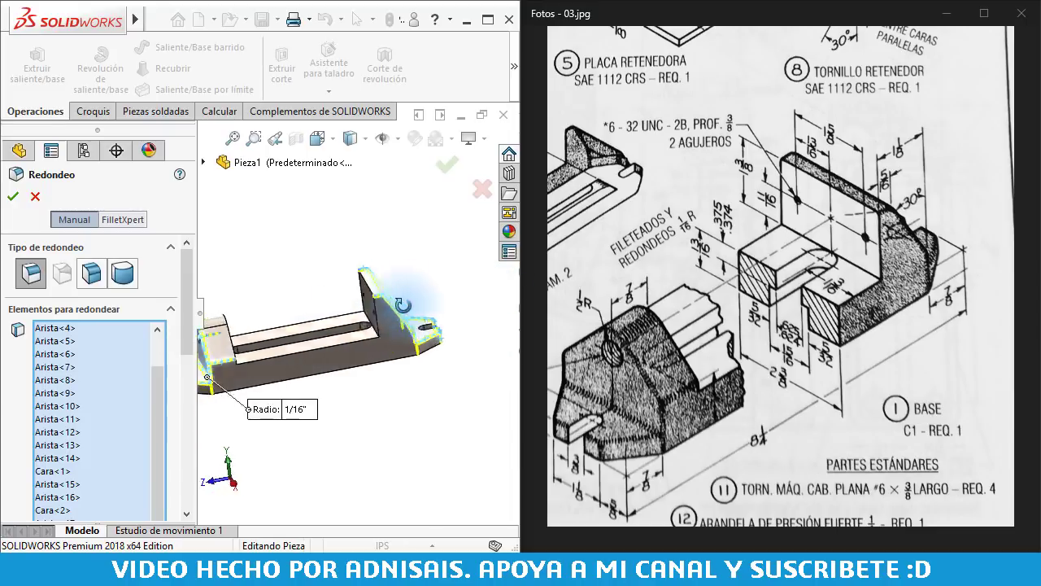
middle_click_drag(360, 360, 387, 353, "ctrl")
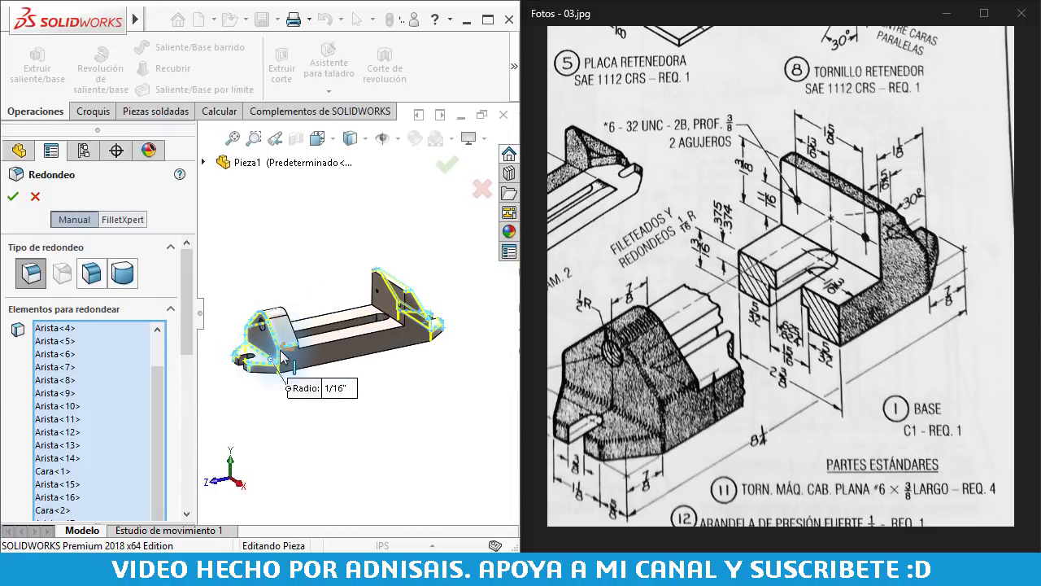
scroll(379, 302, "down", 2)
scroll(391, 284, "down", 3)
scroll(390, 285, "down", 2)
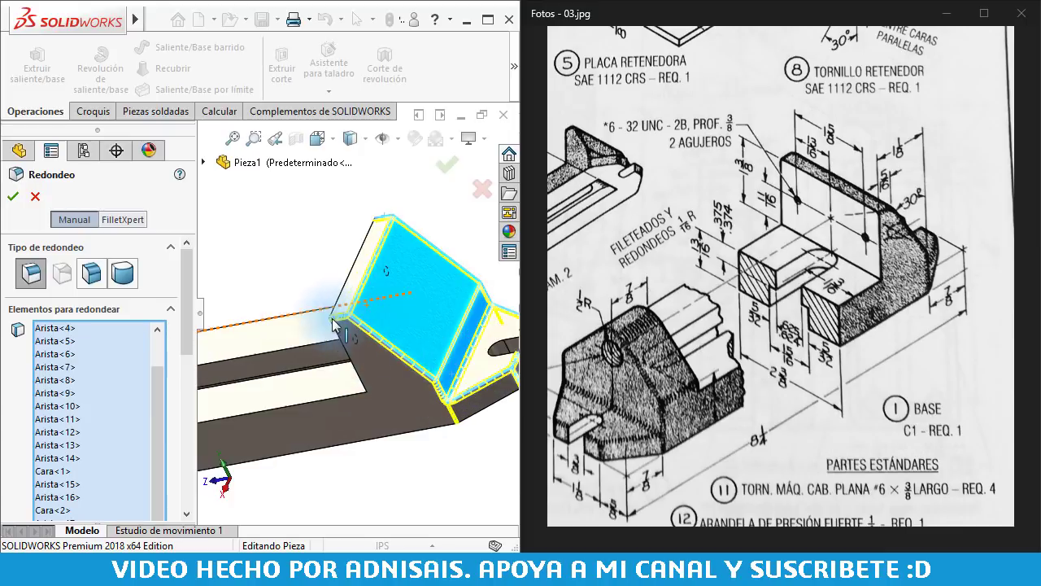
left_click(13, 197)
Switch the part to isometric view, check the reference photo, and open Guardar como
scroll(302, 244, "up", 3)
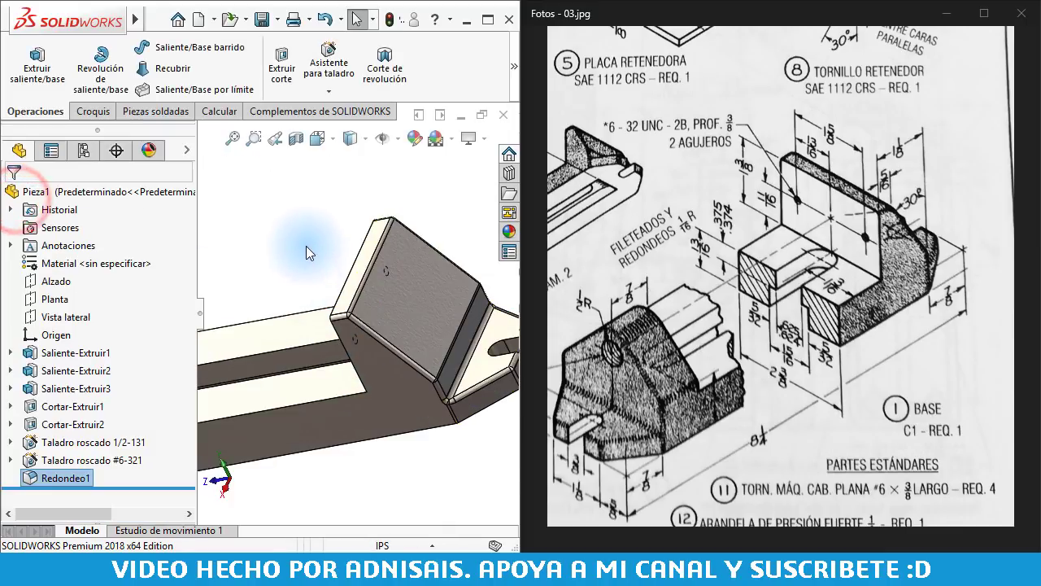
key("ctrl+7")
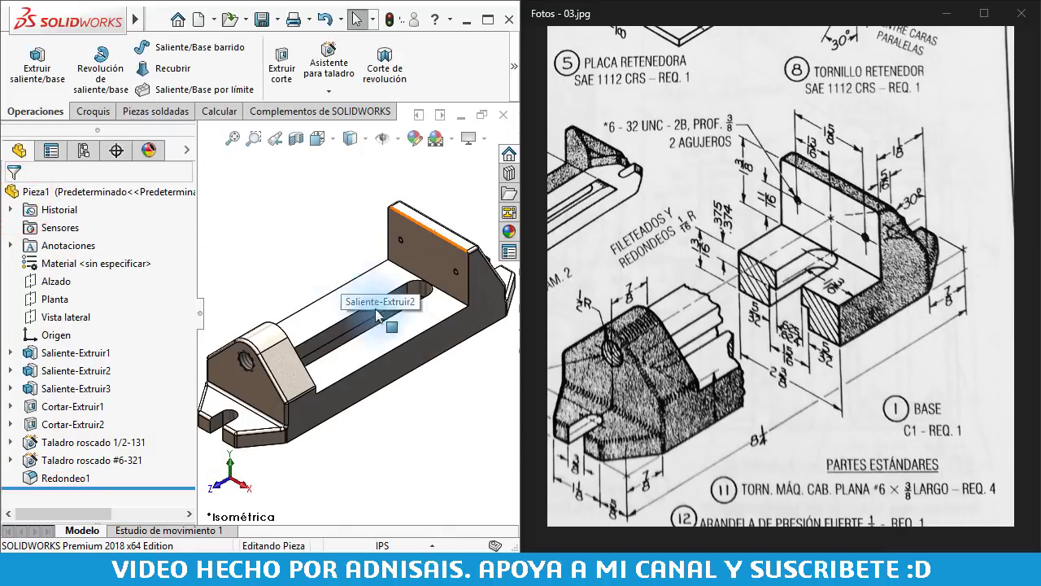
left_click(769, 349)
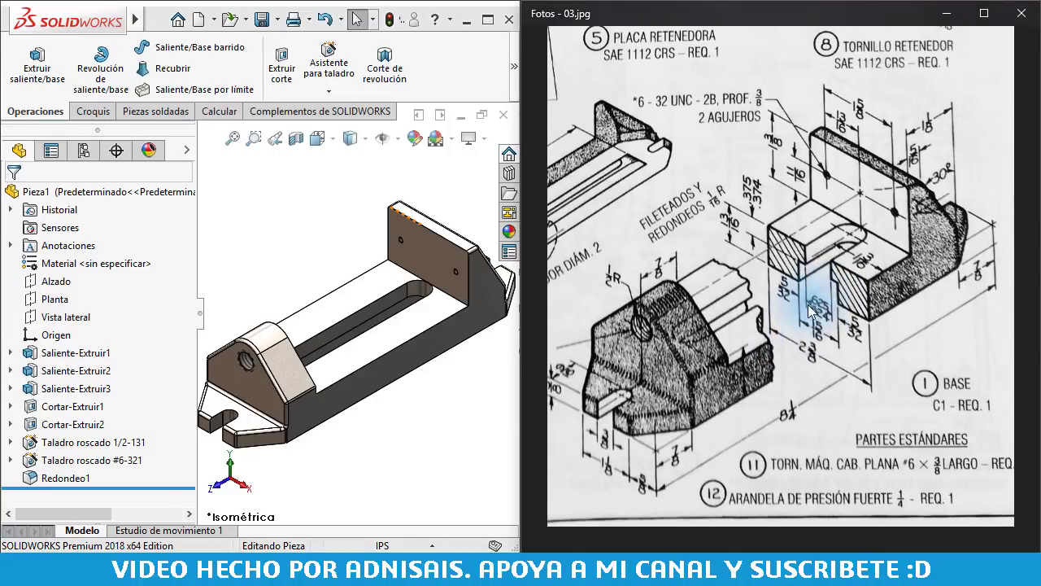
scroll(780, 325, "up", 2)
scroll(806, 311, "down", 3)
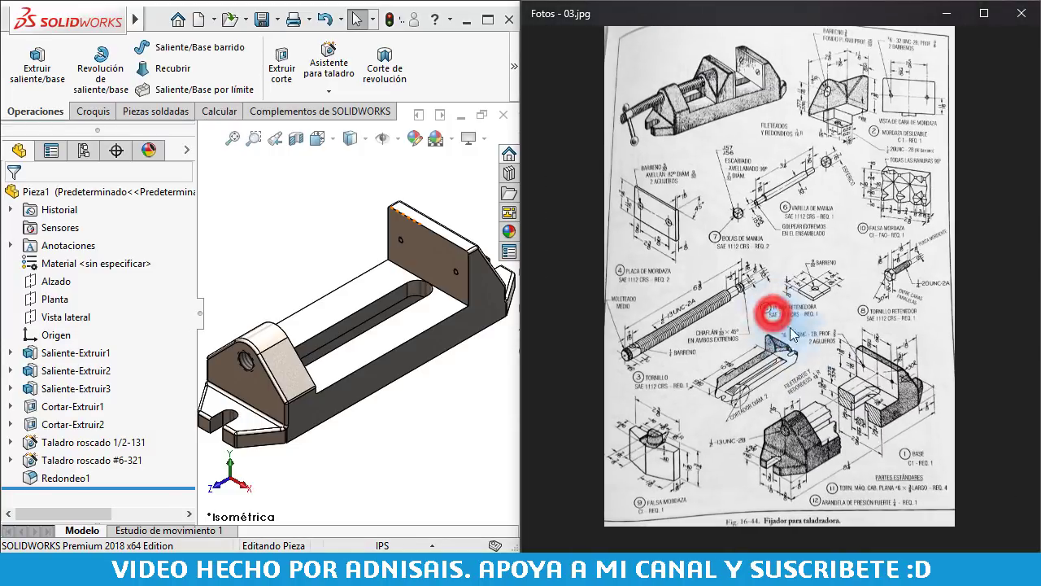
left_click(295, 209)
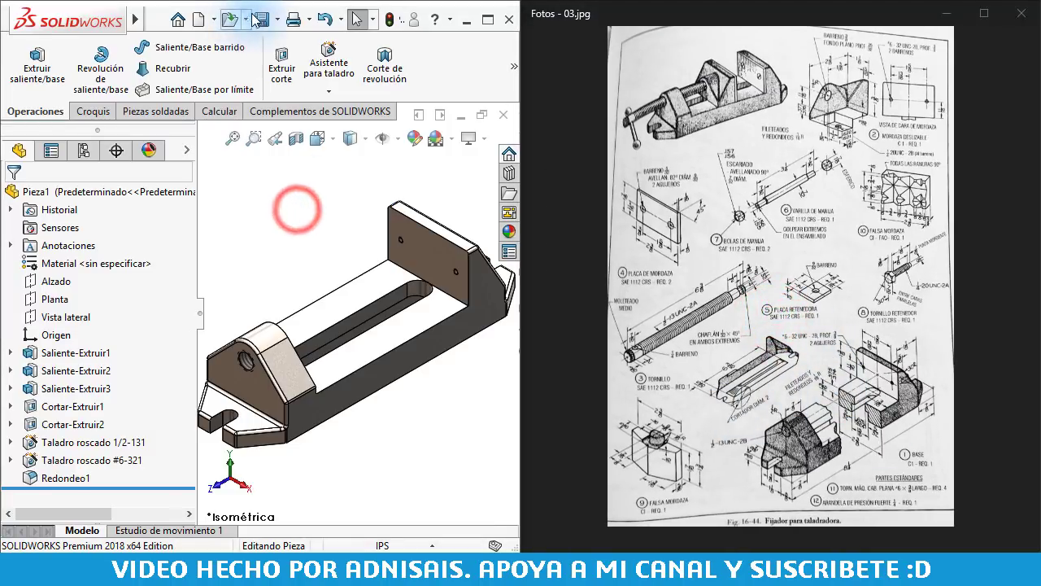
left_click(262, 21)
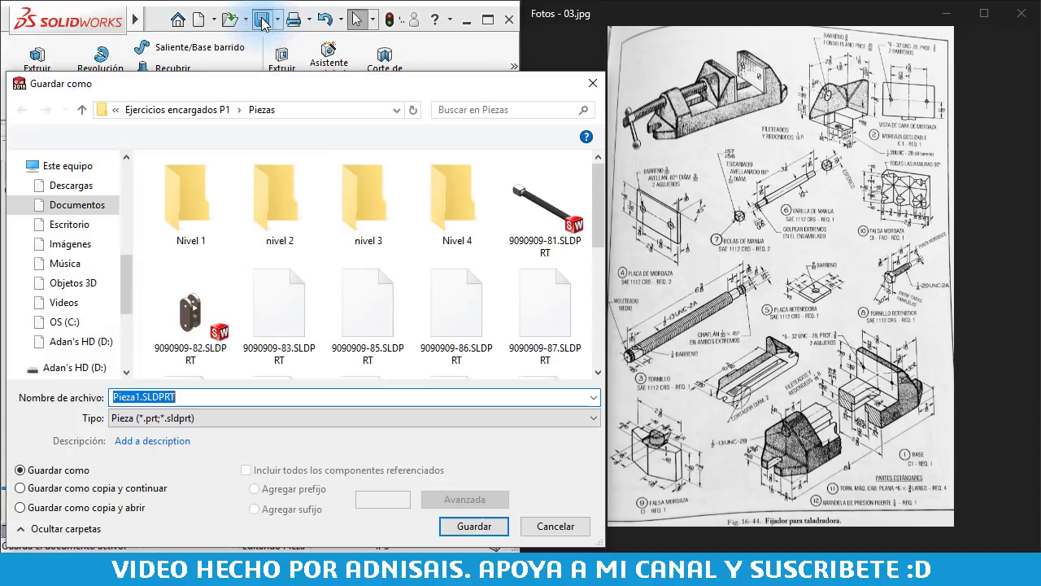
type("9090909")
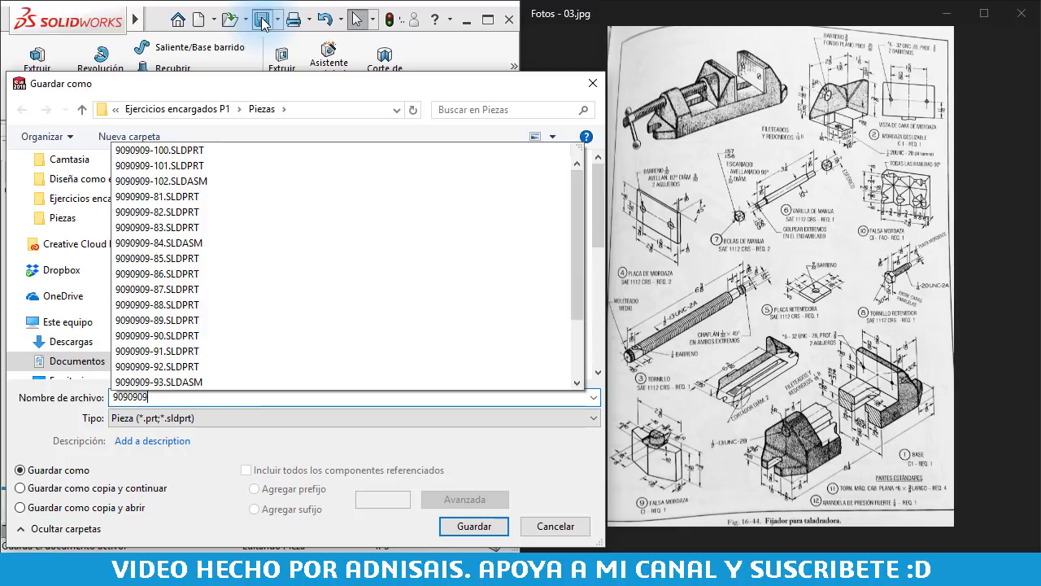
type("103")
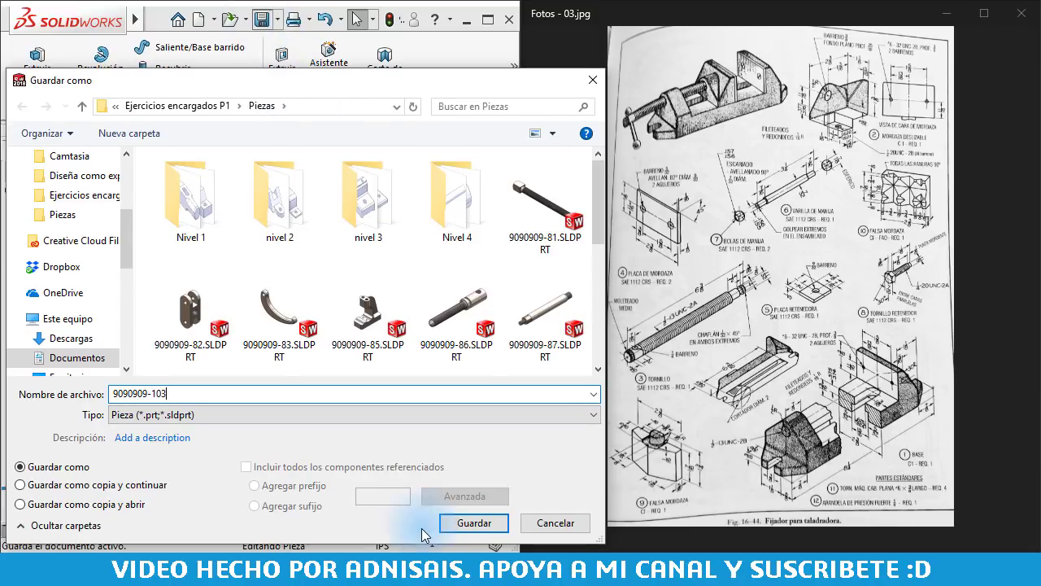
left_click(484, 526)
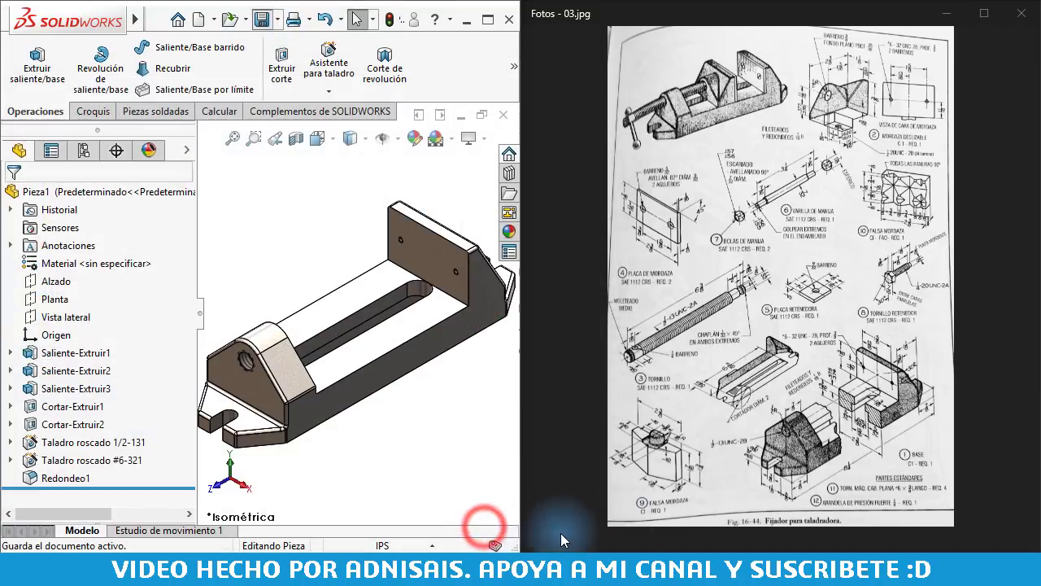
Pan and zoom the Fotos drawing onto part 2, Mordaza deslizable, and its hole callouts
double_click(854, 443)
left_click_drag(958, 465, 906, 366)
mouse_move(720, 396)
left_mouse_down()
mouse_move(965, 446)
mouse_move(870, 376)
mouse_move(837, 494)
left_mouse_up()
left_click_drag(810, 338, 821, 507)
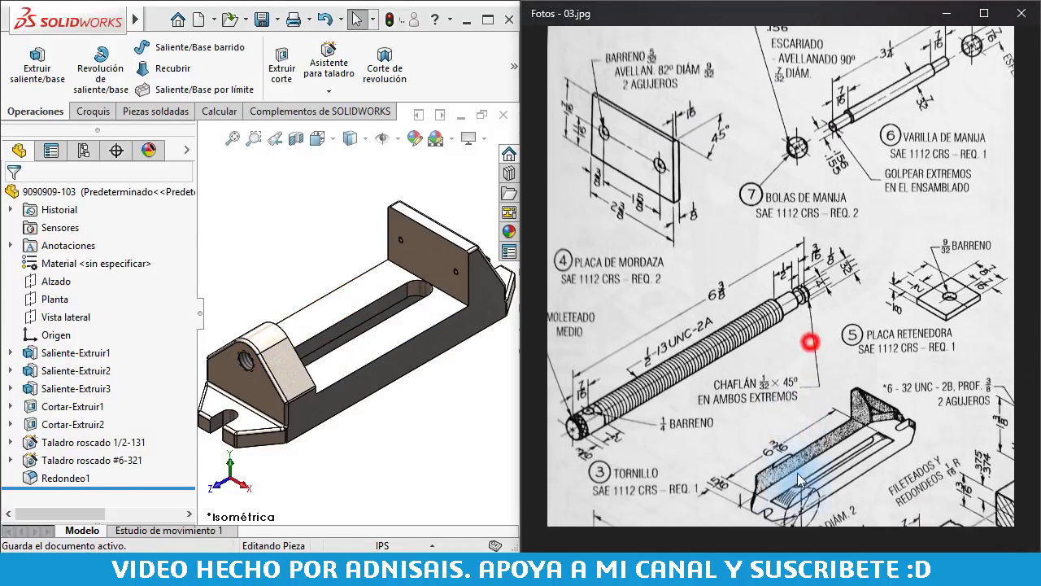
mouse_move(810, 270)
left_mouse_down()
mouse_move(908, 469)
mouse_move(652, 449)
left_mouse_up()
left_click_drag(802, 204, 802, 179)
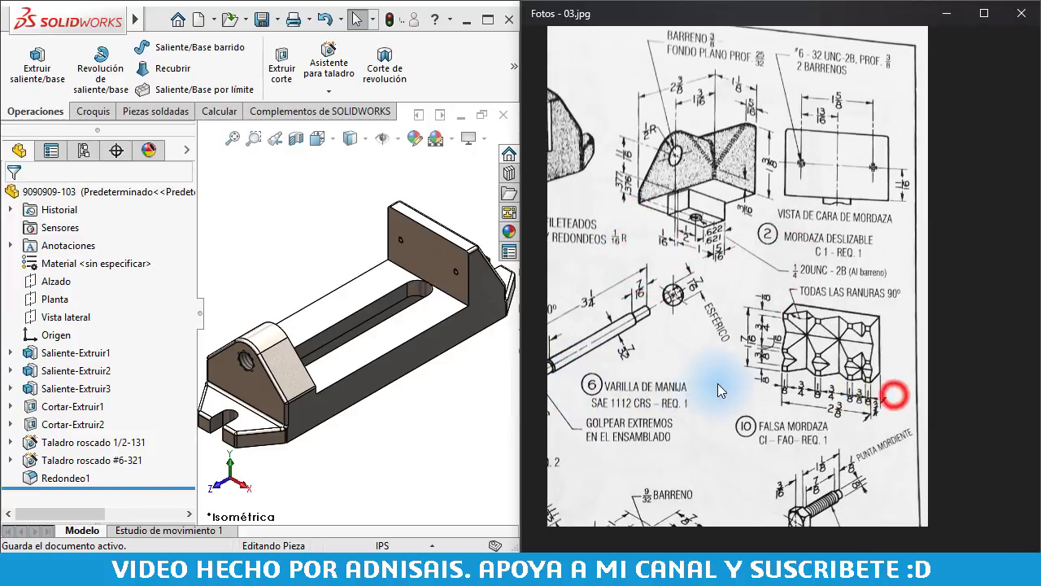
left_click_drag(892, 396, 881, 386)
scroll(935, 220, "up", 2)
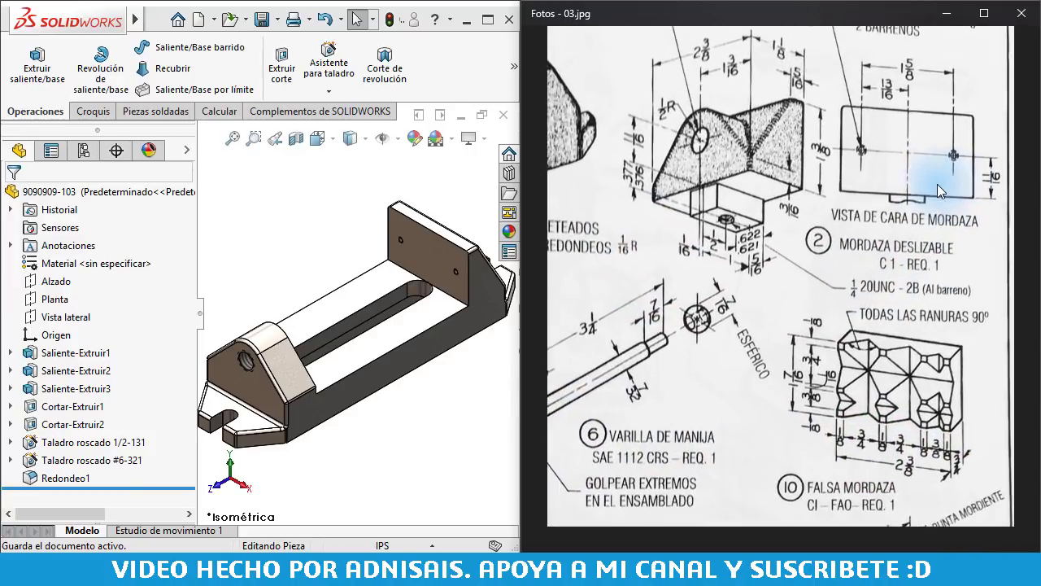
left_click_drag(867, 221, 862, 239)
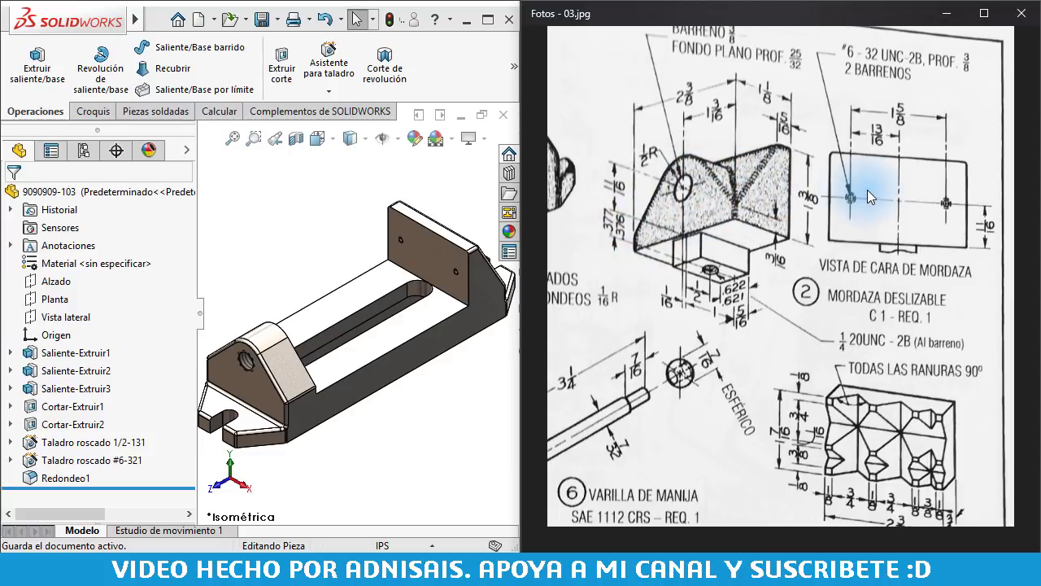
scroll(716, 113, "up", 1)
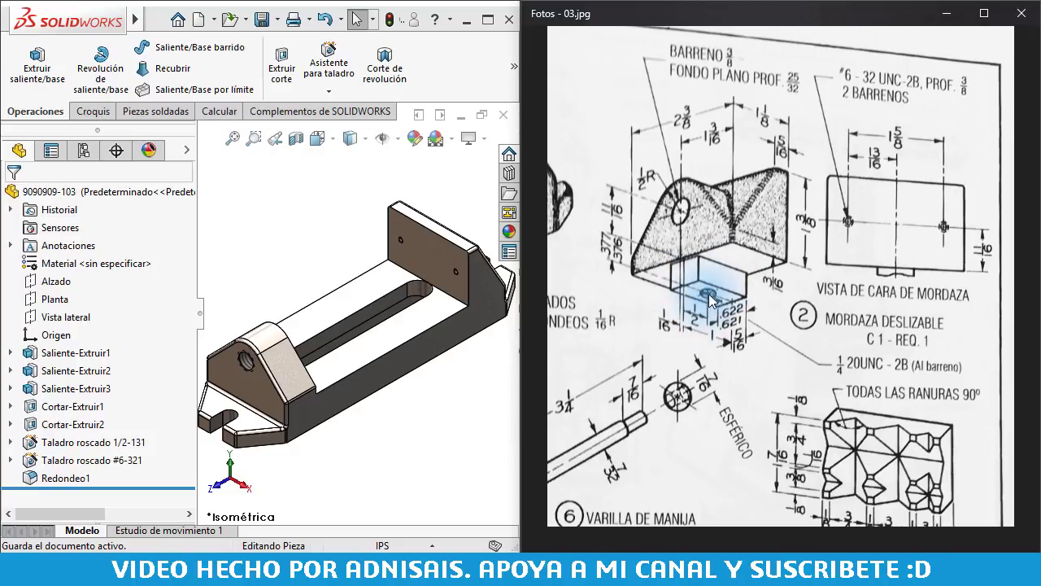
left_click(299, 233)
Create a new part from the Pulgadas (inch) template
left_click(198, 20)
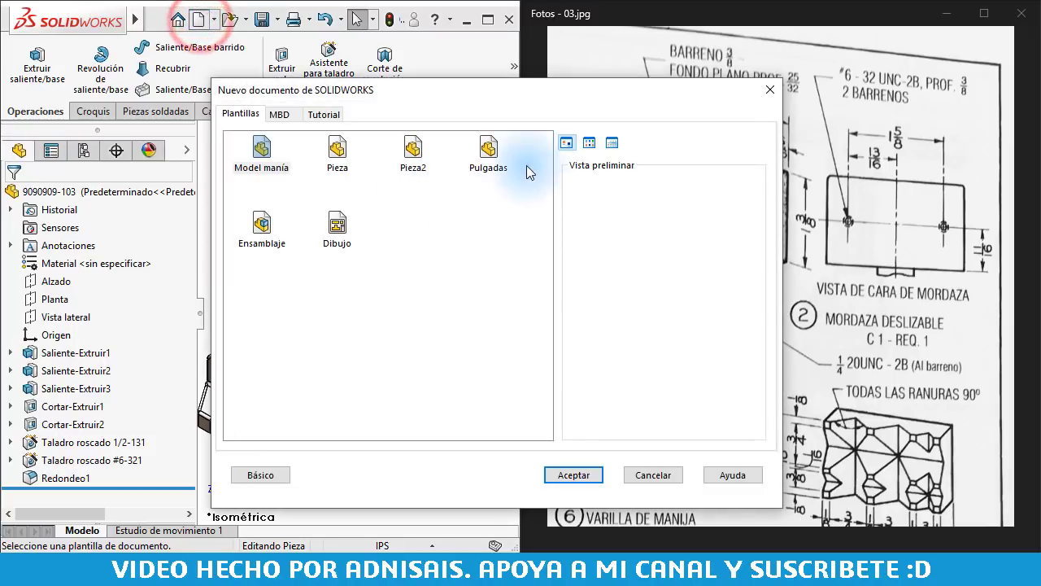
double_click(488, 155)
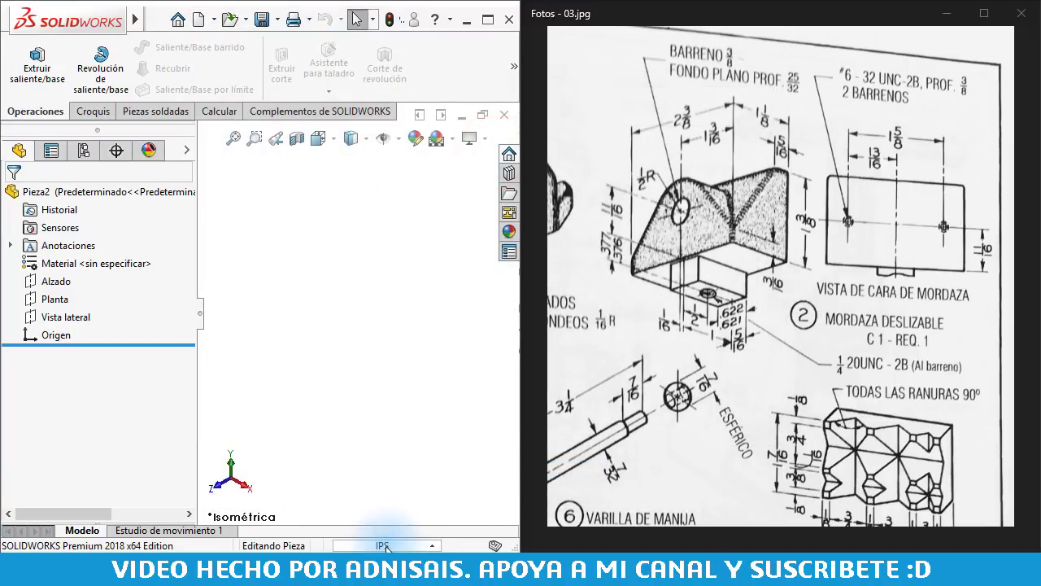
left_click(318, 353)
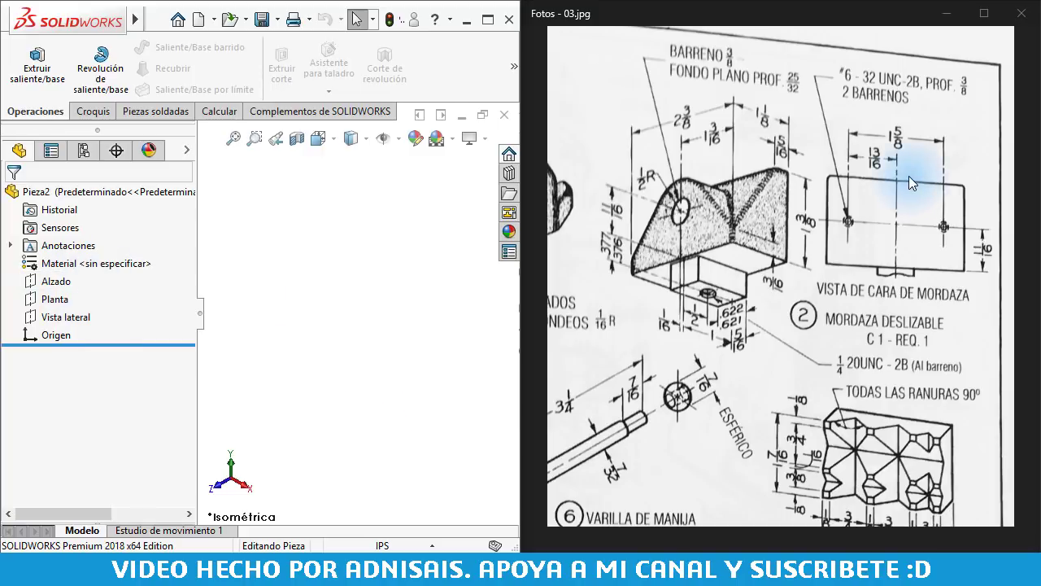
Start a sketch on the Vista lateral plane and view it from the right (Ctrl+4)
left_click(45, 319)
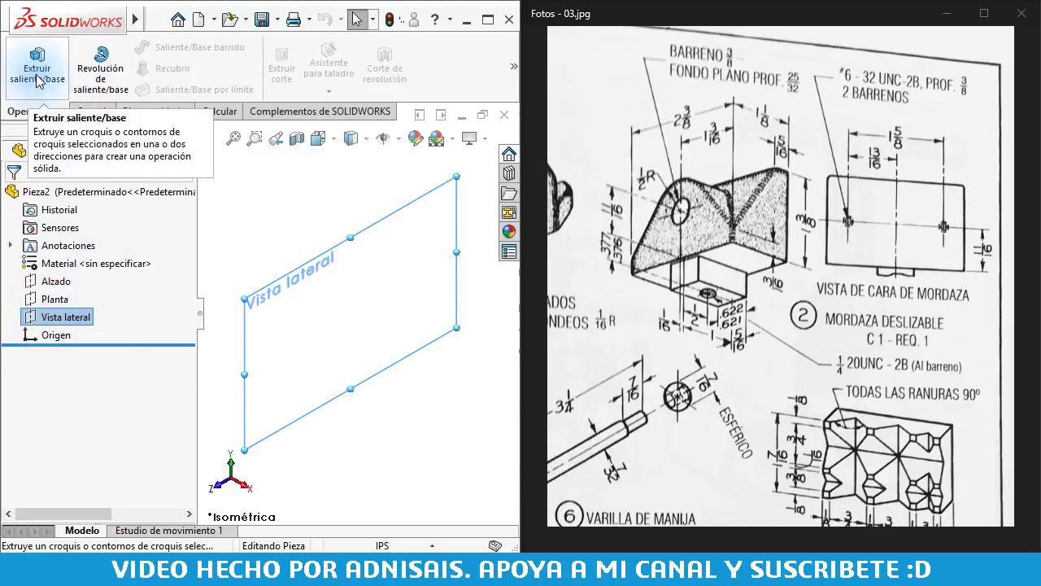
left_click(79, 108)
left_click(39, 75)
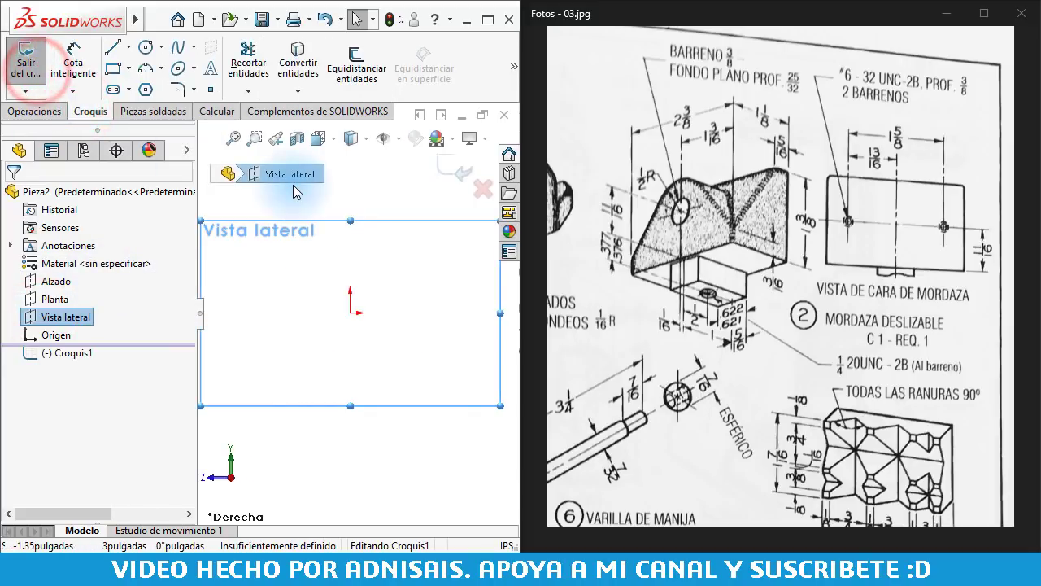
left_click(330, 446)
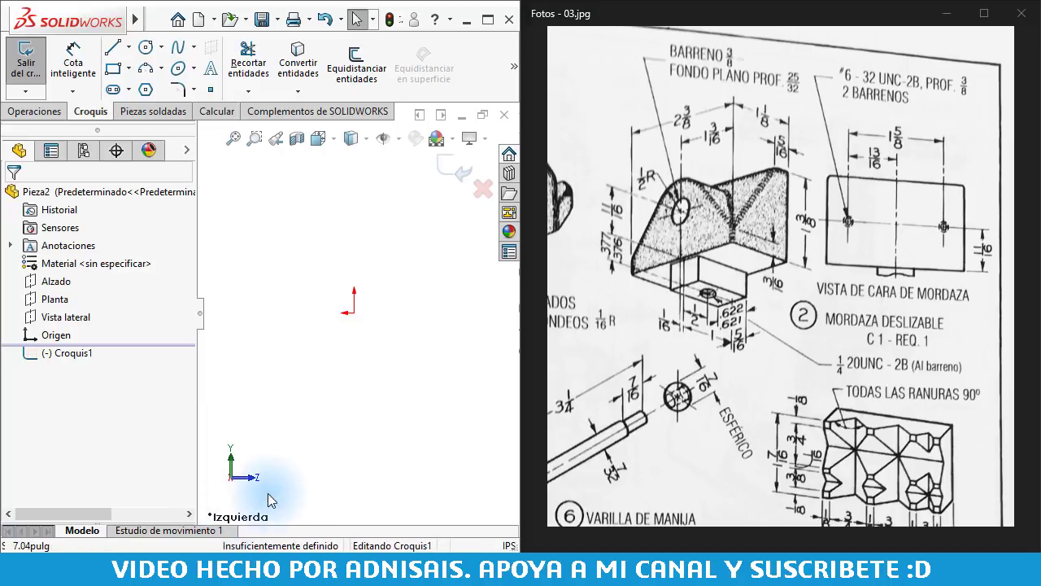
left_click(292, 385)
key("ctrl+4")
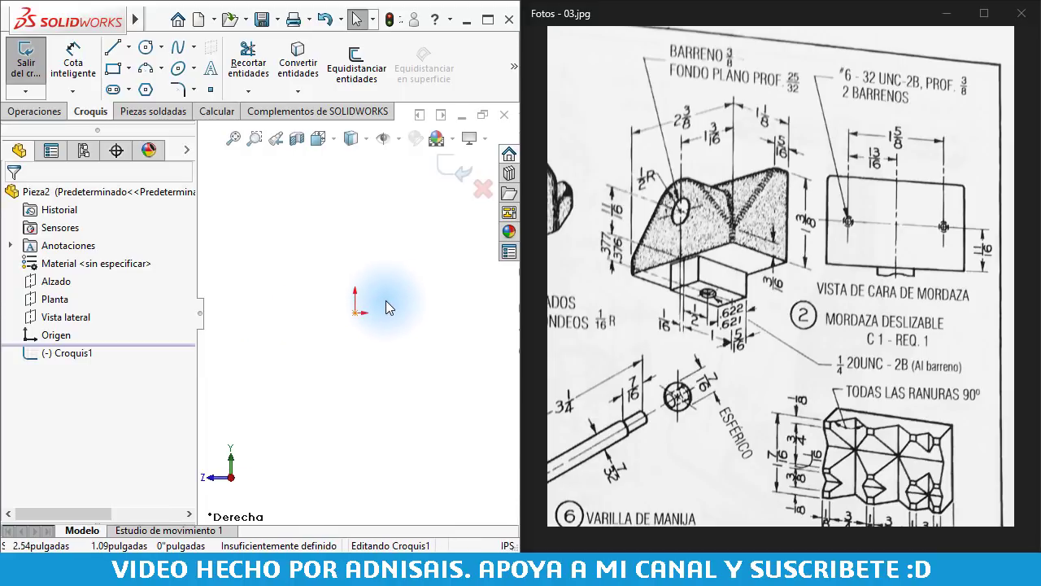
left_click(386, 300)
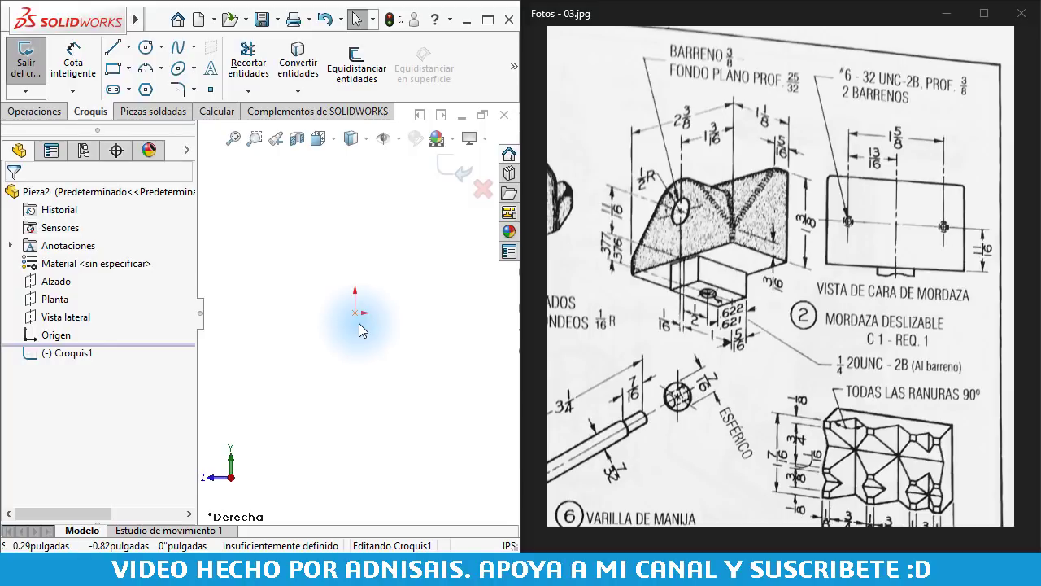
Draw the closed five-sided jaw outline with lines starting and ending at the origin
left_click(113, 46)
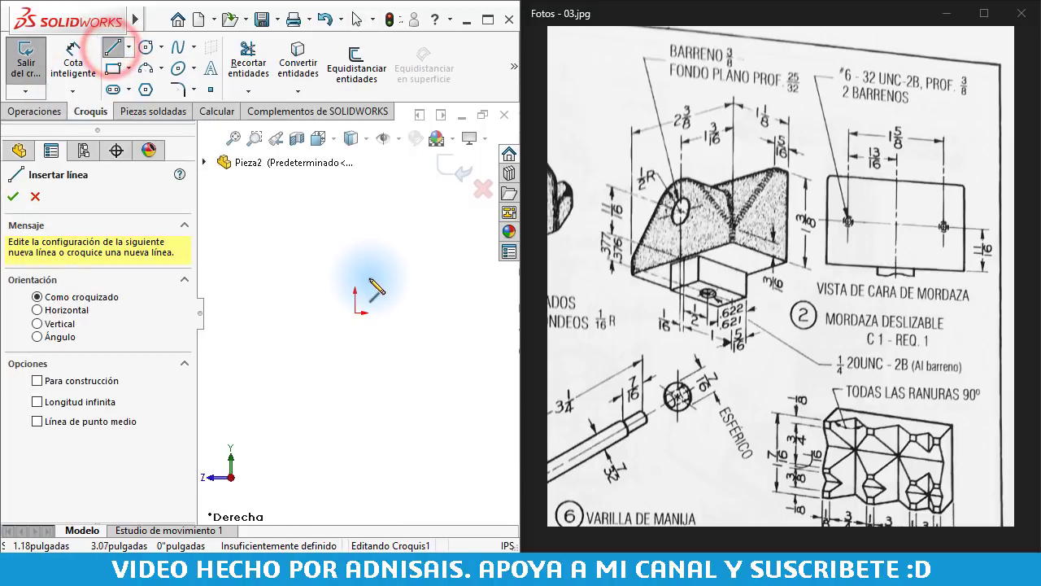
left_click(356, 312)
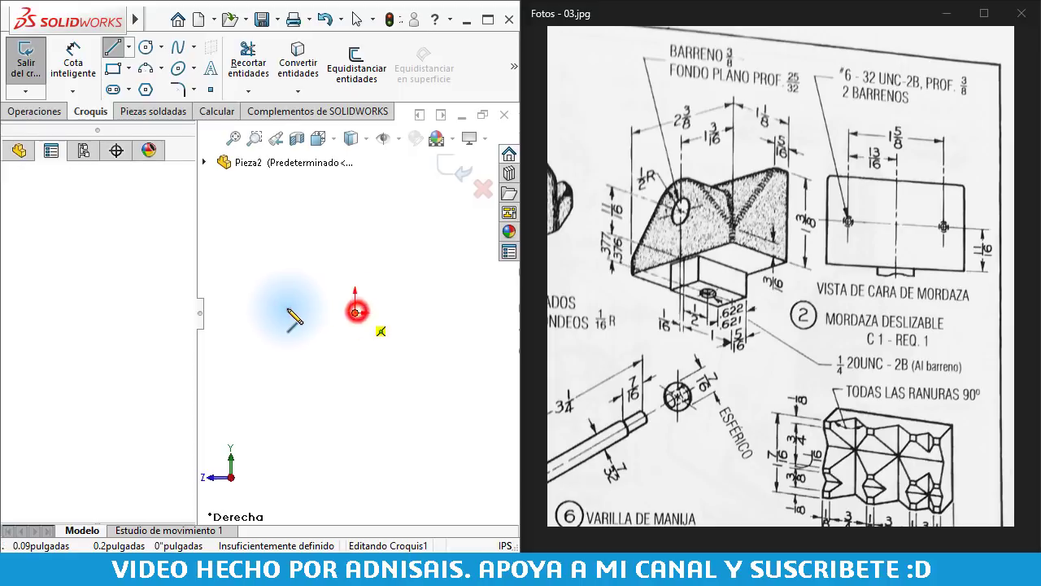
left_click(275, 312)
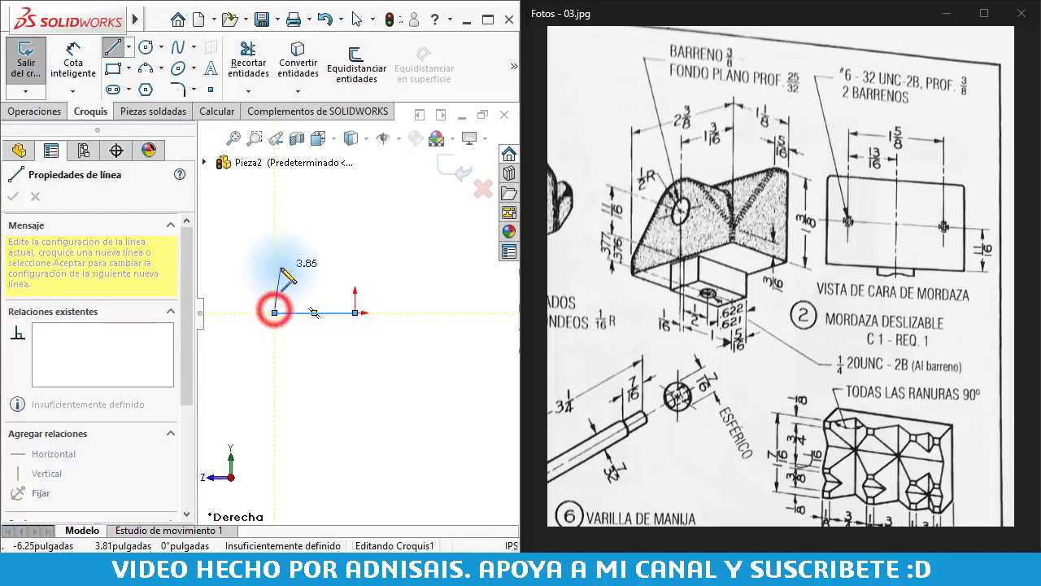
left_click(274, 270)
left_click(333, 193)
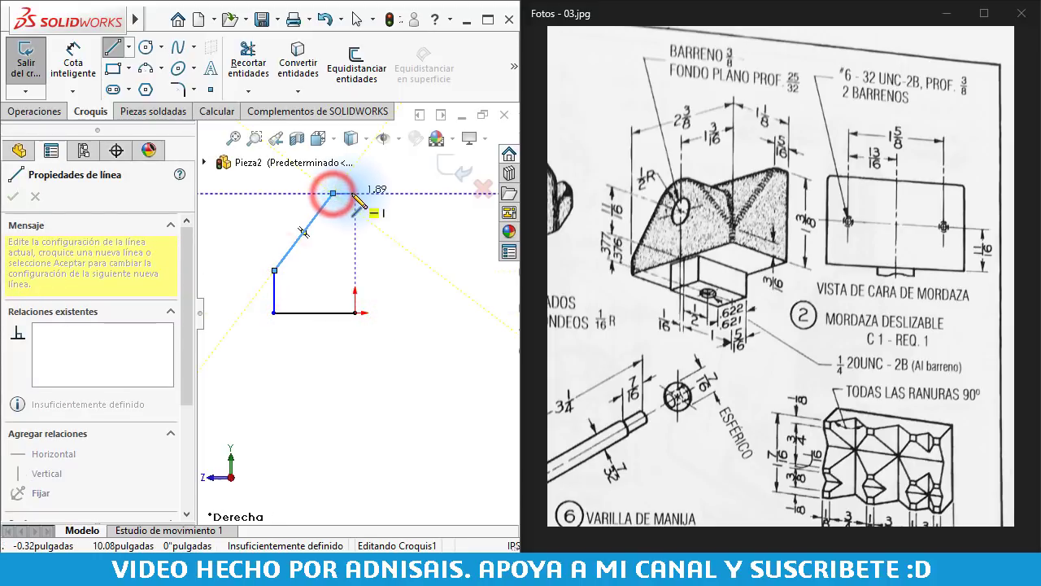
left_click(356, 192)
left_click(356, 313)
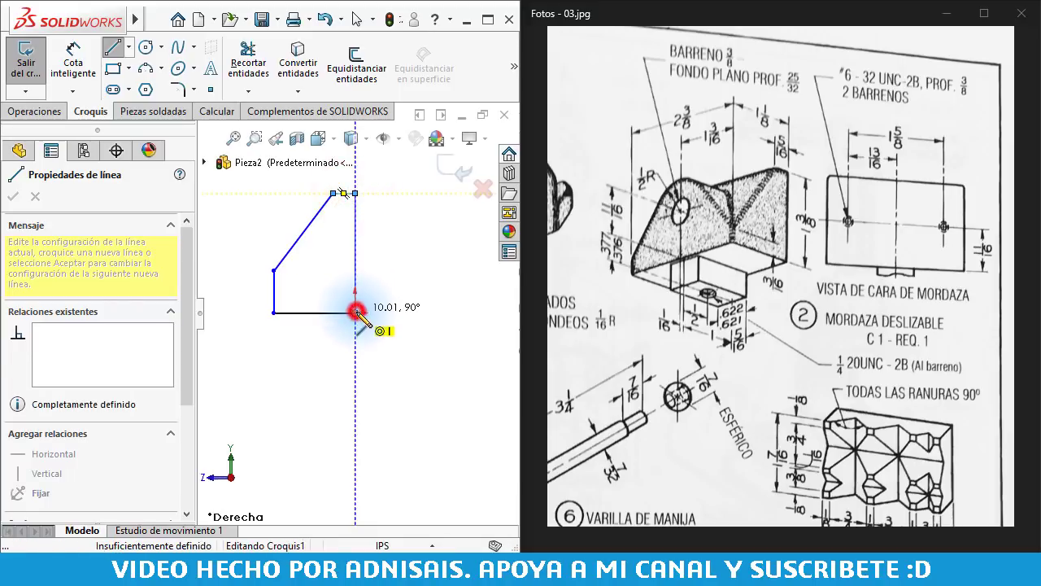
key("Escape")
Dimension the right edge to 1 3/8" height and the base to 1 1/8"
right_click_drag(381, 399, 382, 382)
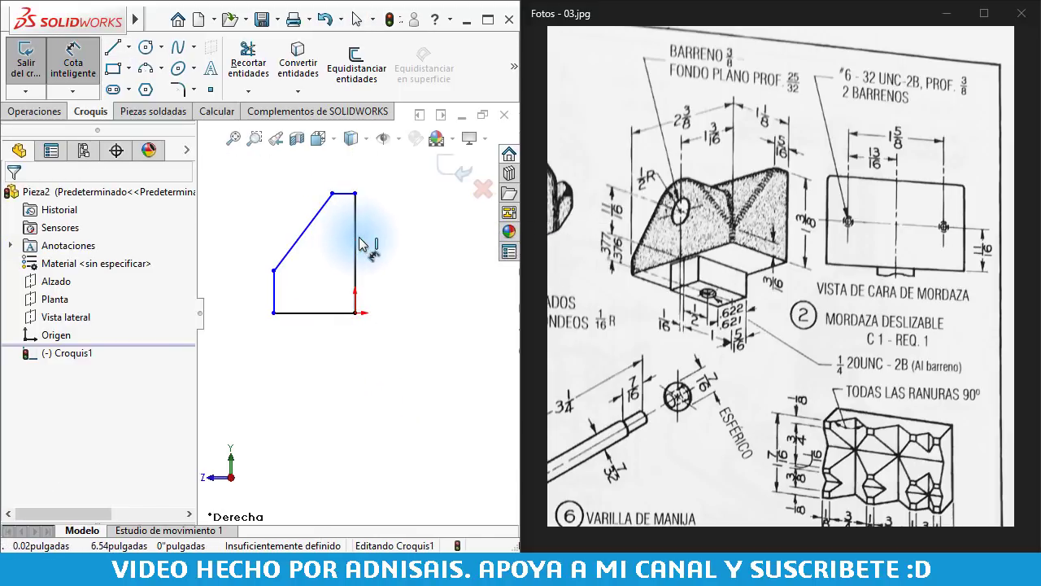
left_click(355, 238)
left_click(404, 240)
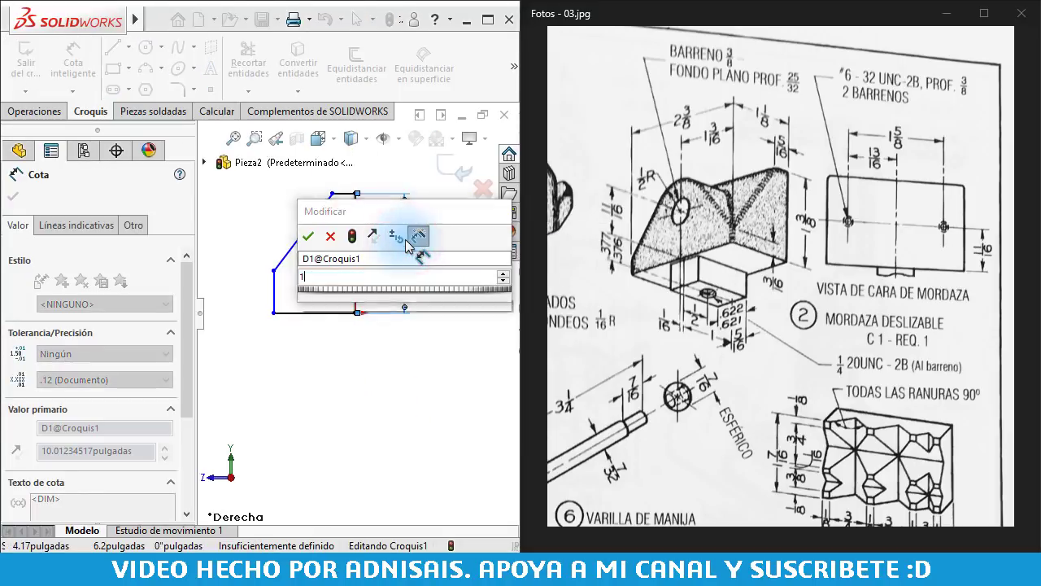
type("1 3/8")
key("Return")
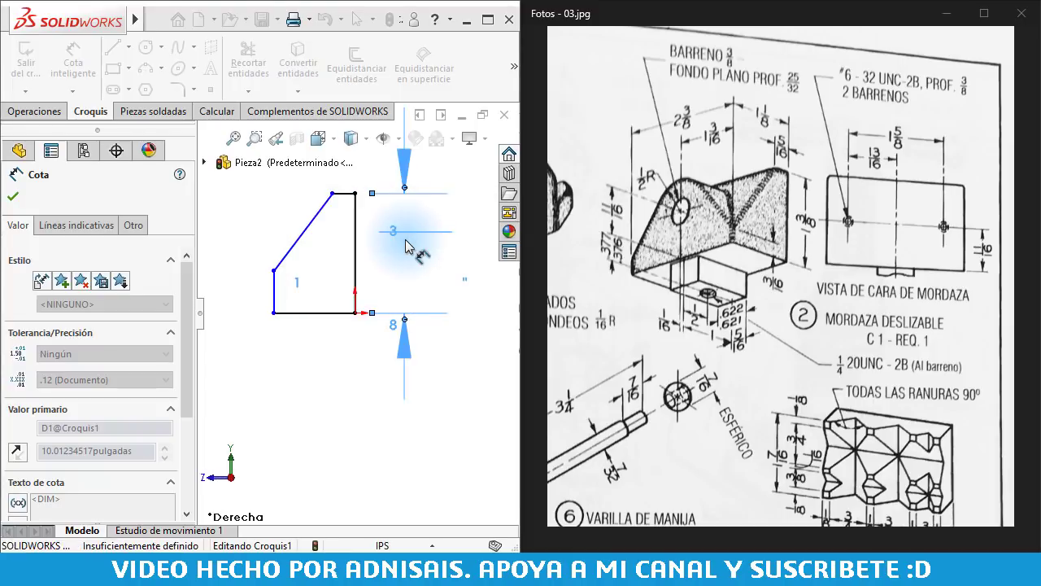
left_click(320, 315)
left_click(326, 357)
type("1")
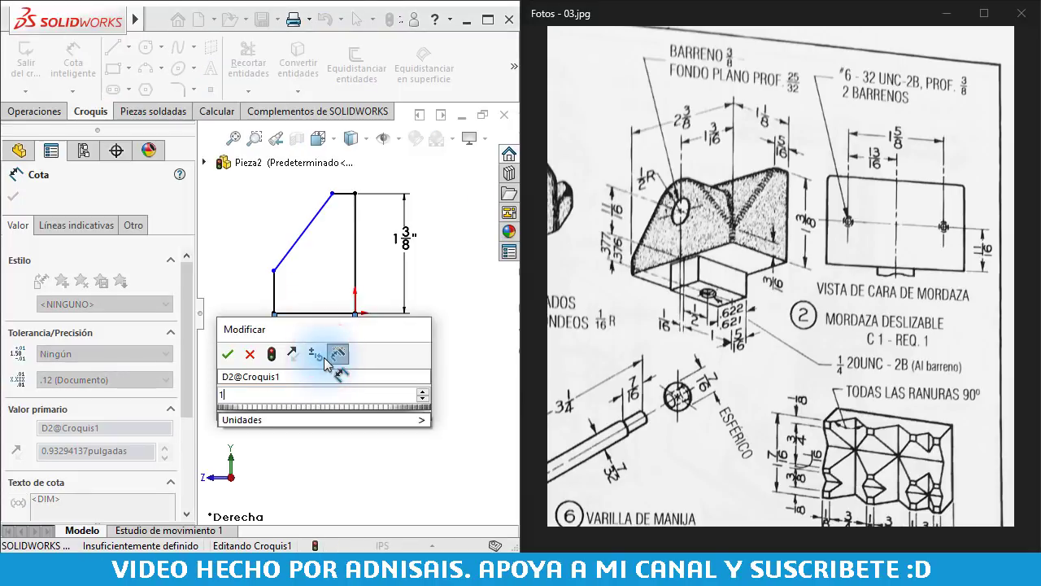
type(" 1/8")
key("Return")
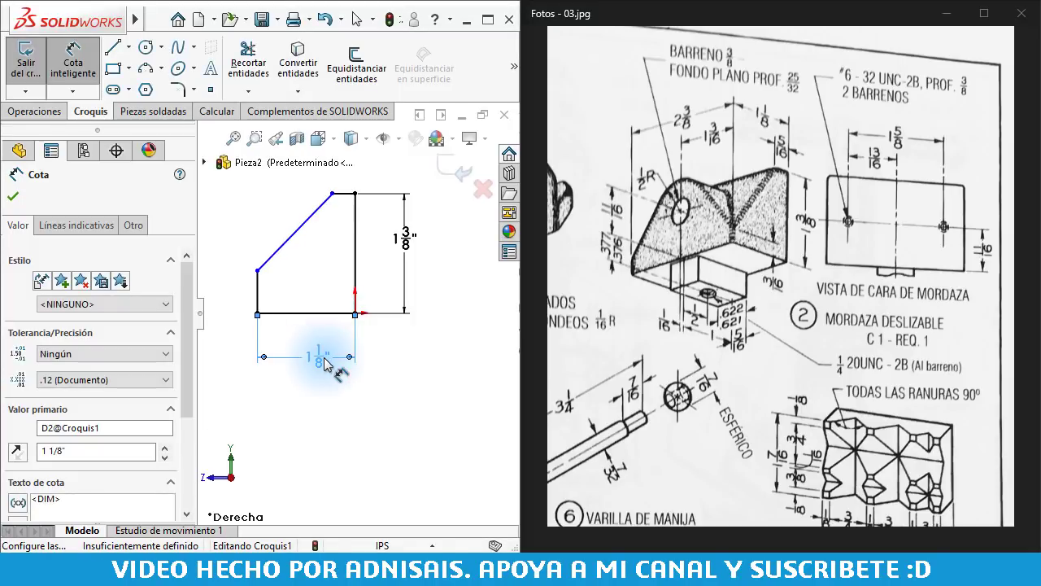
Dimension the top edge to 5/16" and the short left edge to 3/16"
left_click(350, 195)
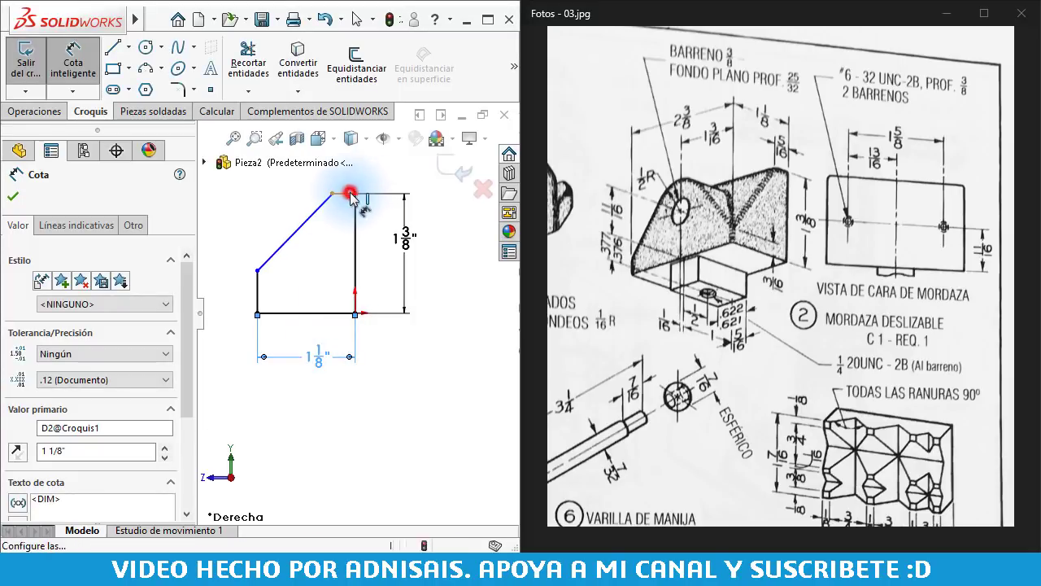
left_click(349, 181)
type("5/")
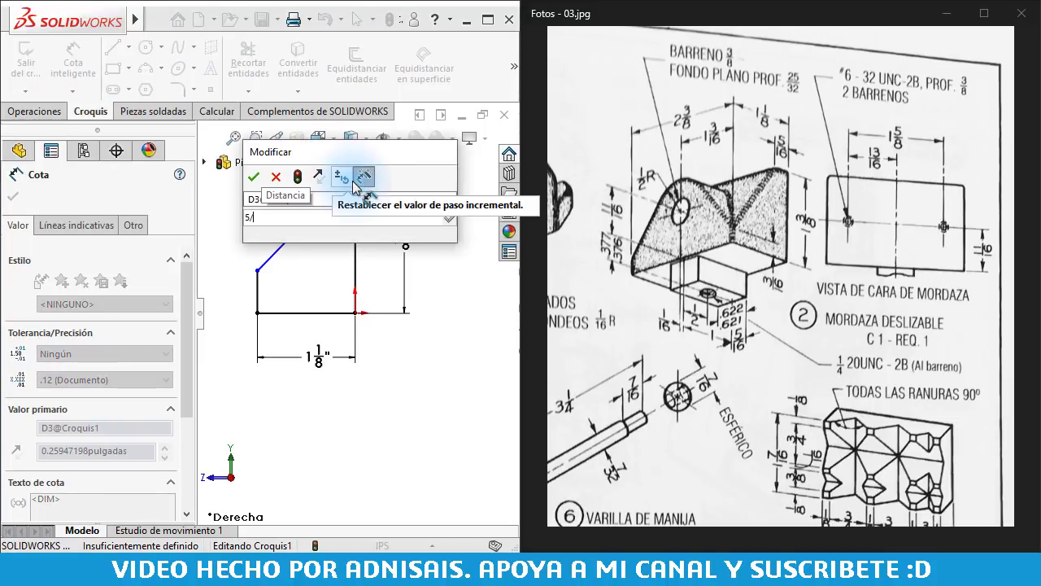
type("16")
key("Return")
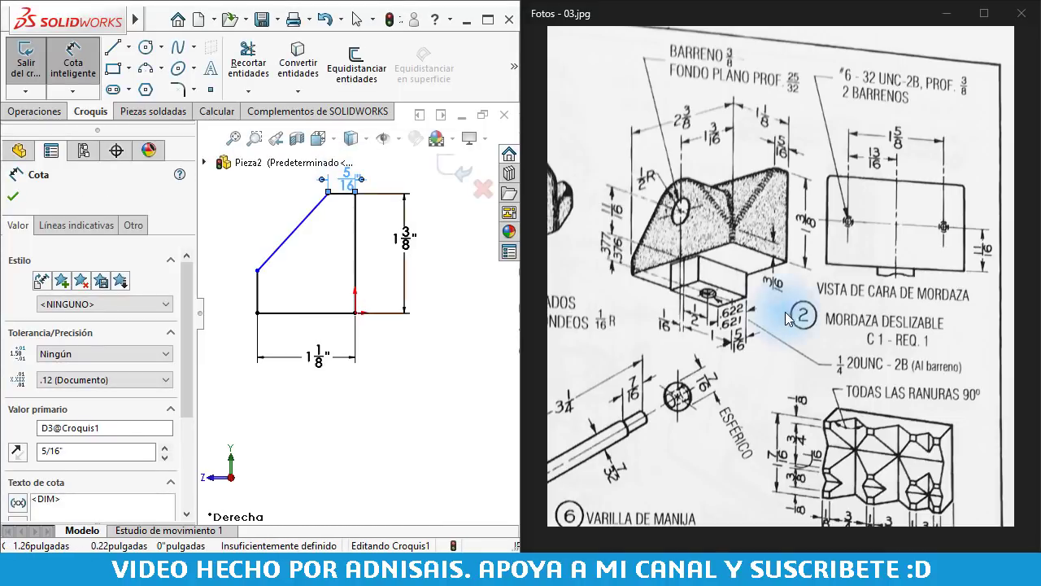
left_click(257, 294)
left_click(224, 304)
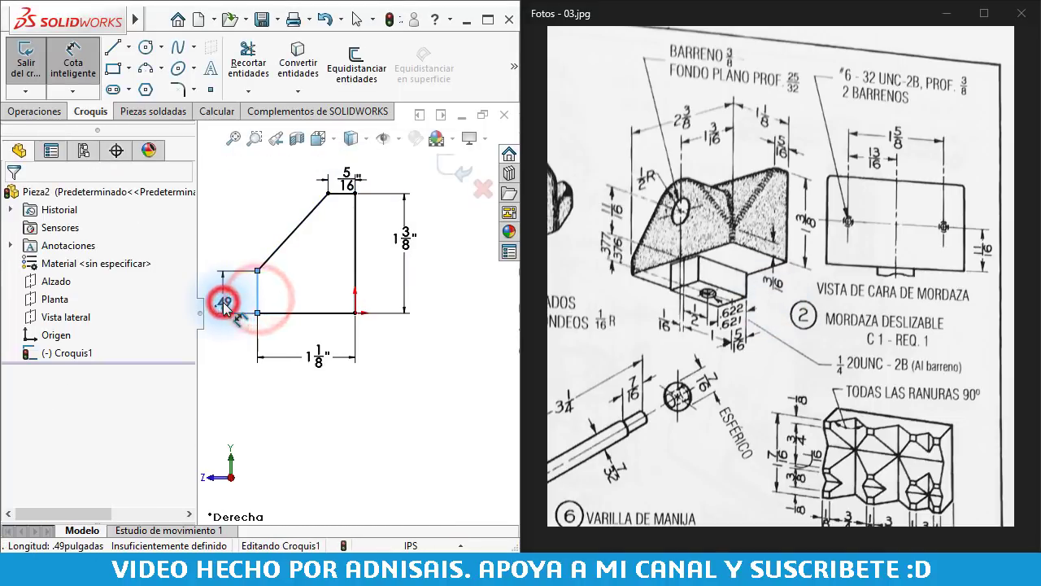
type("3/8")
key("Return")
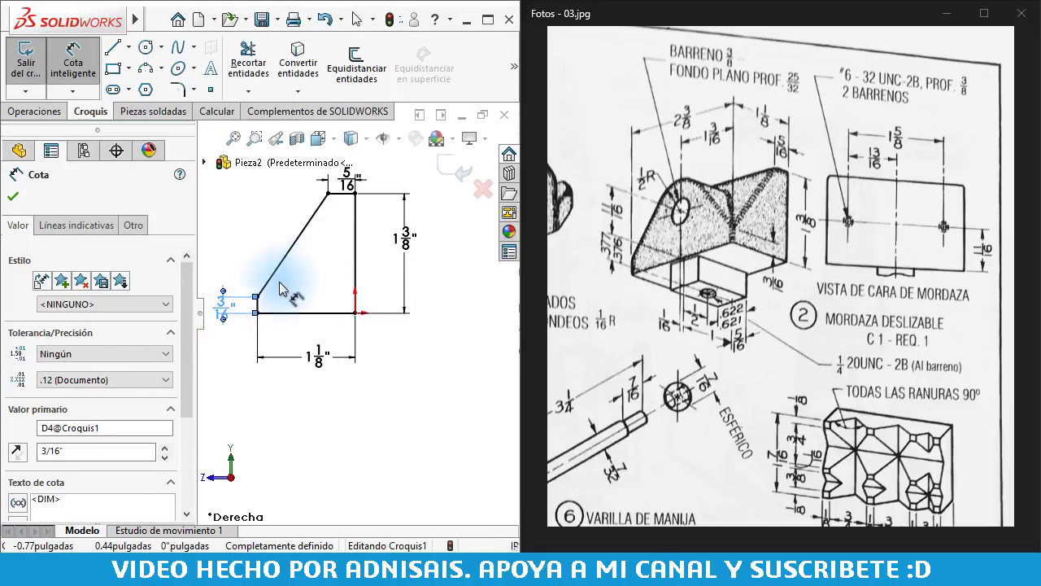
scroll(276, 293, "up", 2)
left_click(35, 111)
Extrude the jaw profile 2 3/8" with Plano medio into the first solid block
left_click(37, 73)
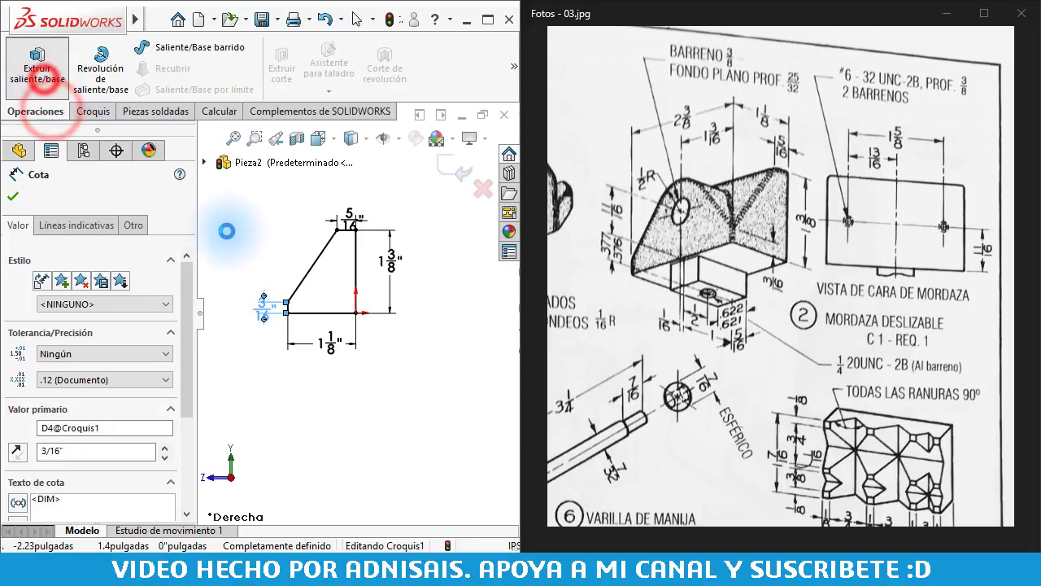
left_click(76, 294)
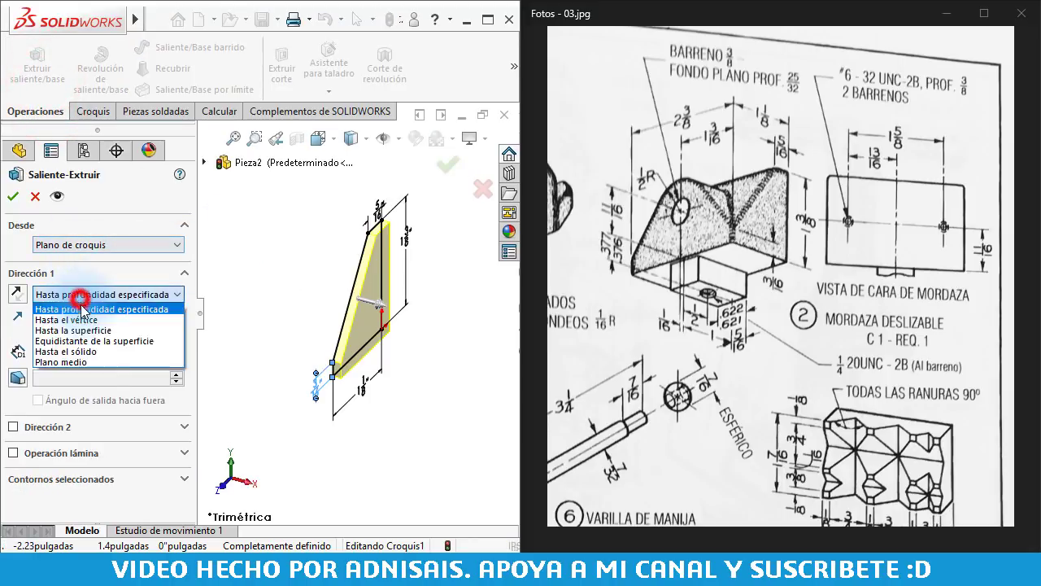
left_click(95, 363)
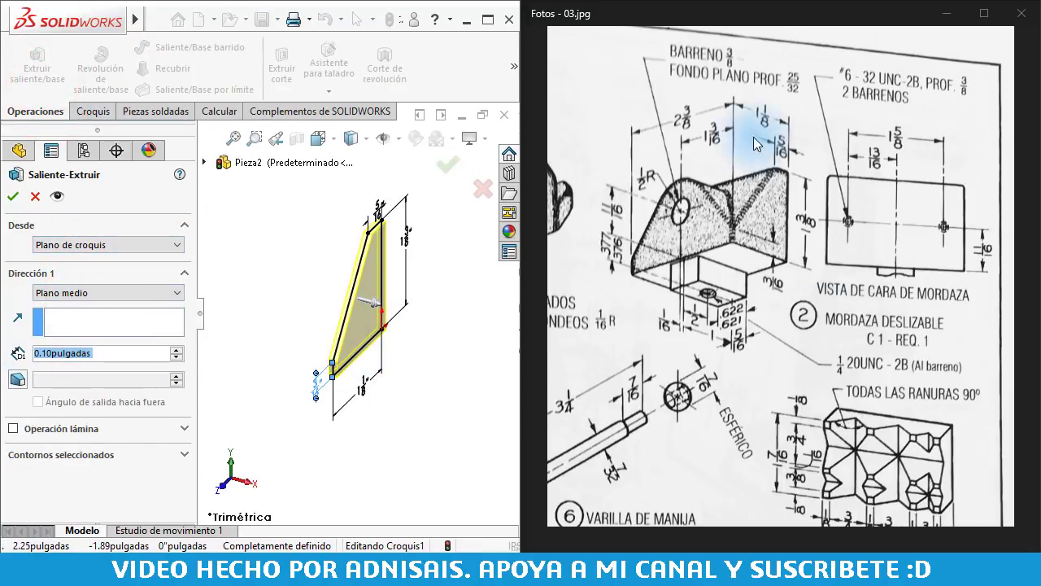
type("2 3/")
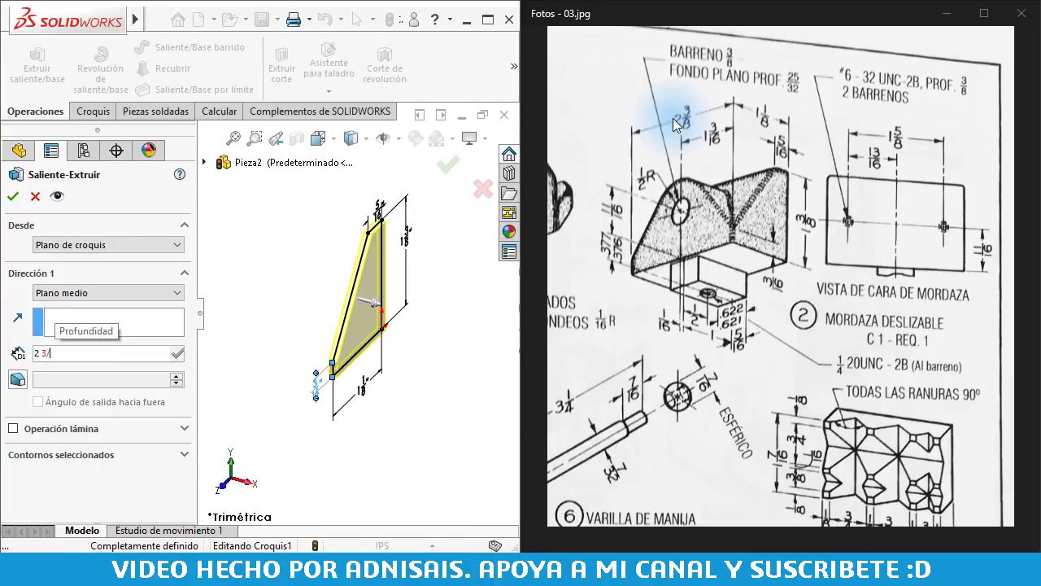
type("8")
key("Return")
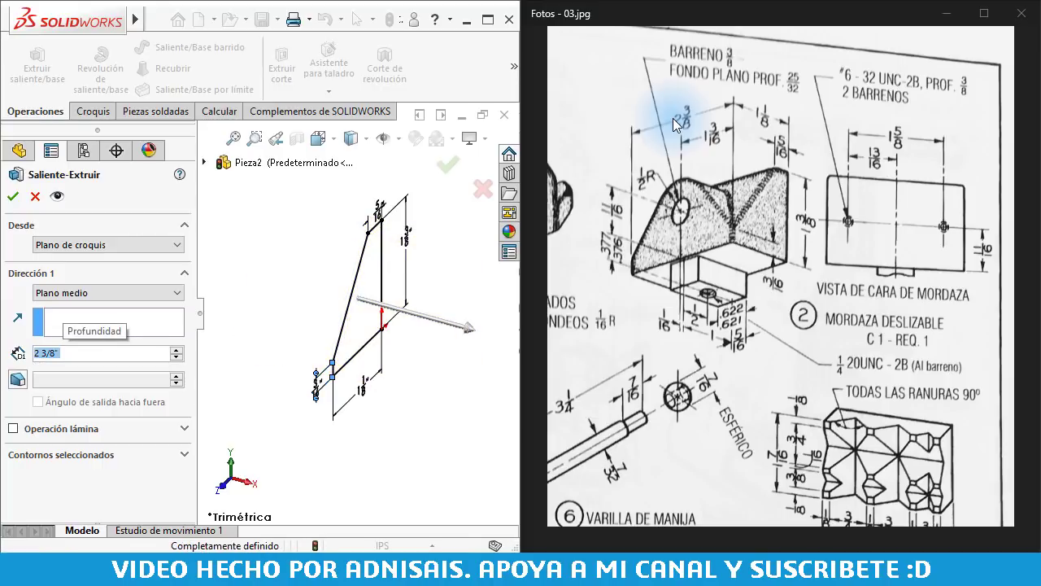
scroll(418, 309, "up", 2)
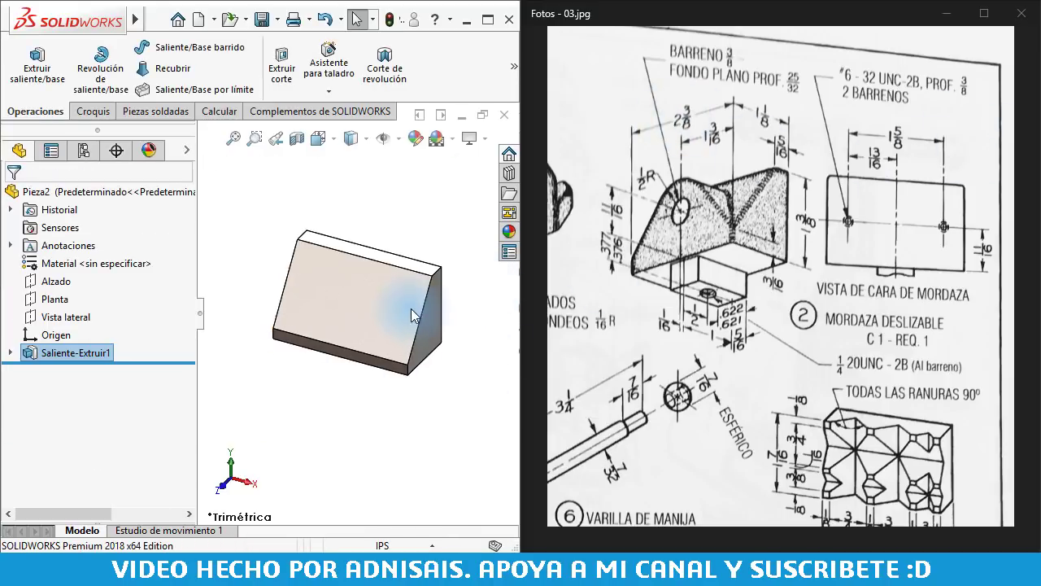
mouse_move(418, 309)
middle_mouse_down()
mouse_move(379, 272)
mouse_move(379, 288)
mouse_move(417, 280)
middle_mouse_up()
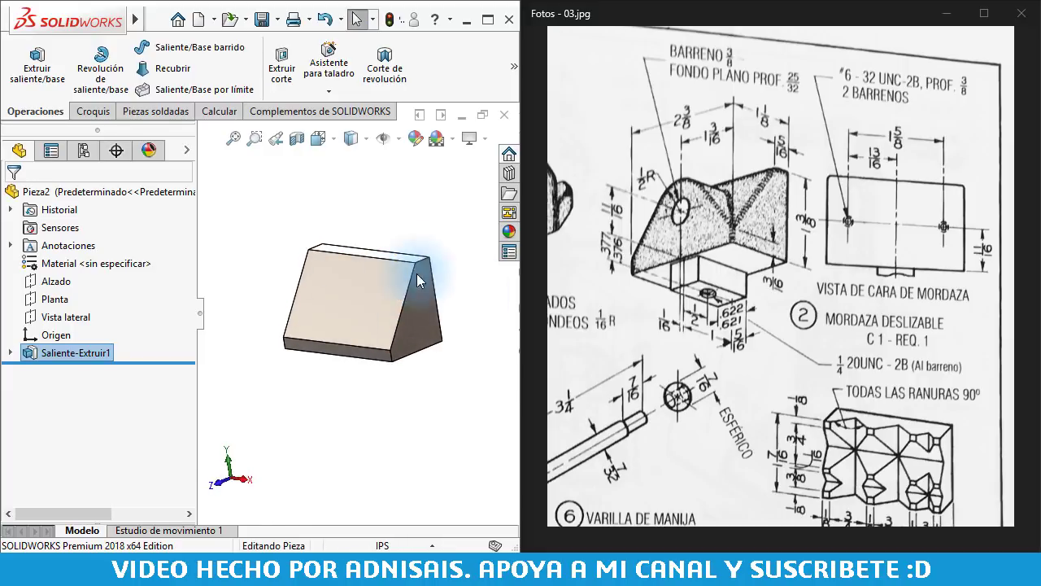
scroll(329, 346, "down", 1)
Start a sketch on the block's bottom face and draw a vertical construction centreline
left_click(333, 352)
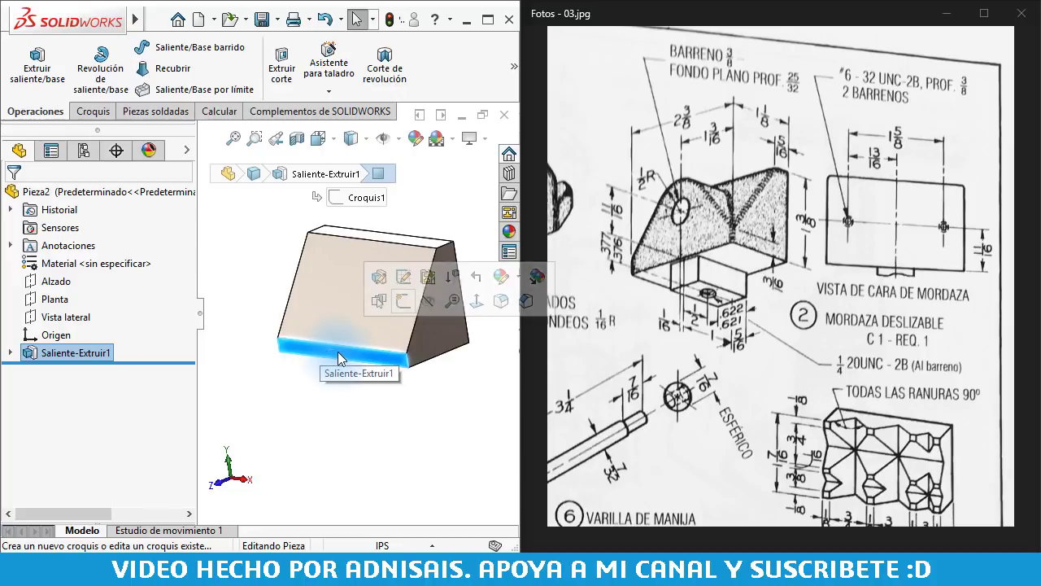
left_click(404, 301)
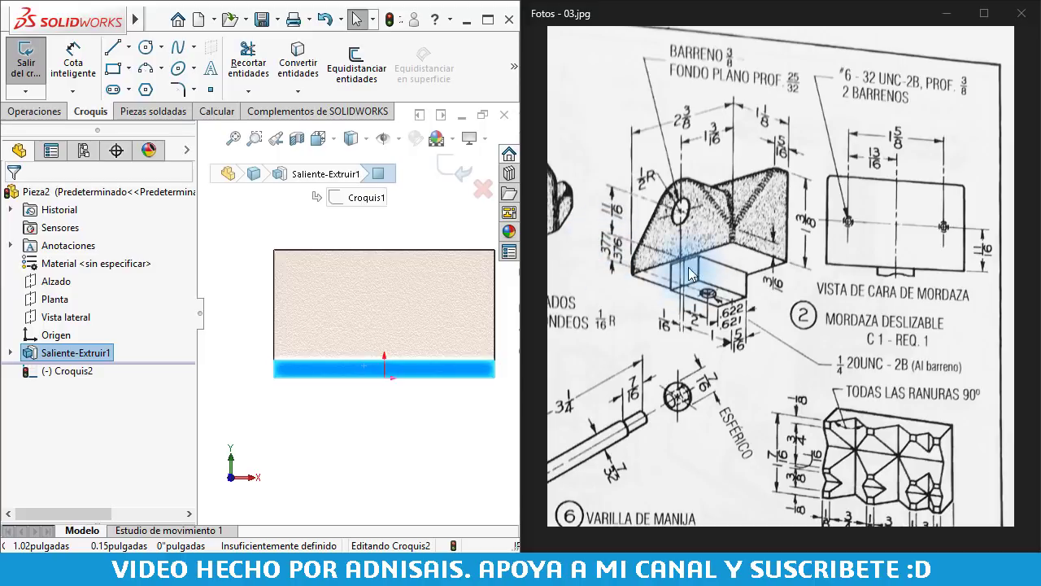
left_click(111, 47)
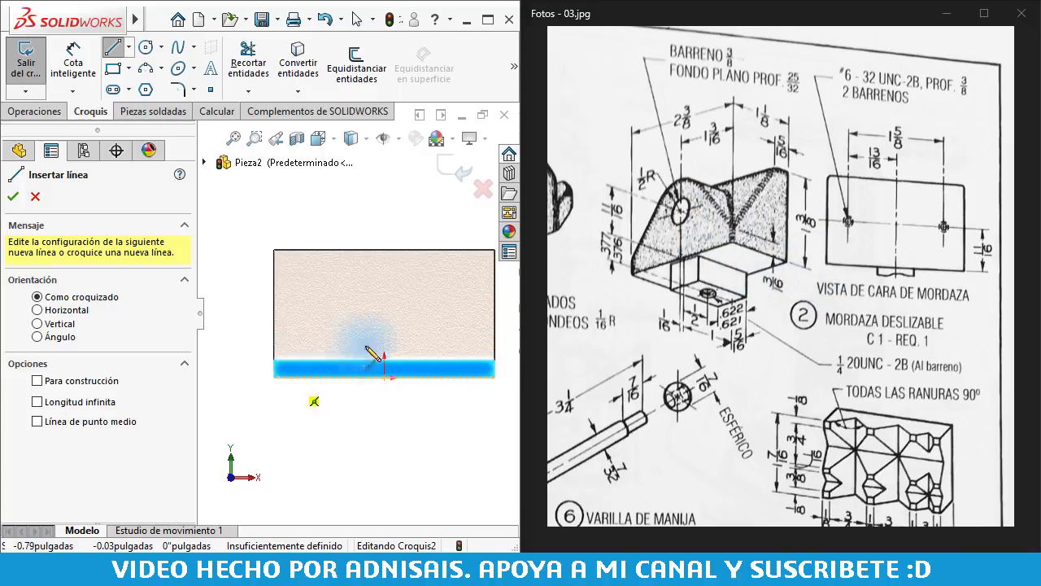
left_click(129, 48)
left_click(165, 86)
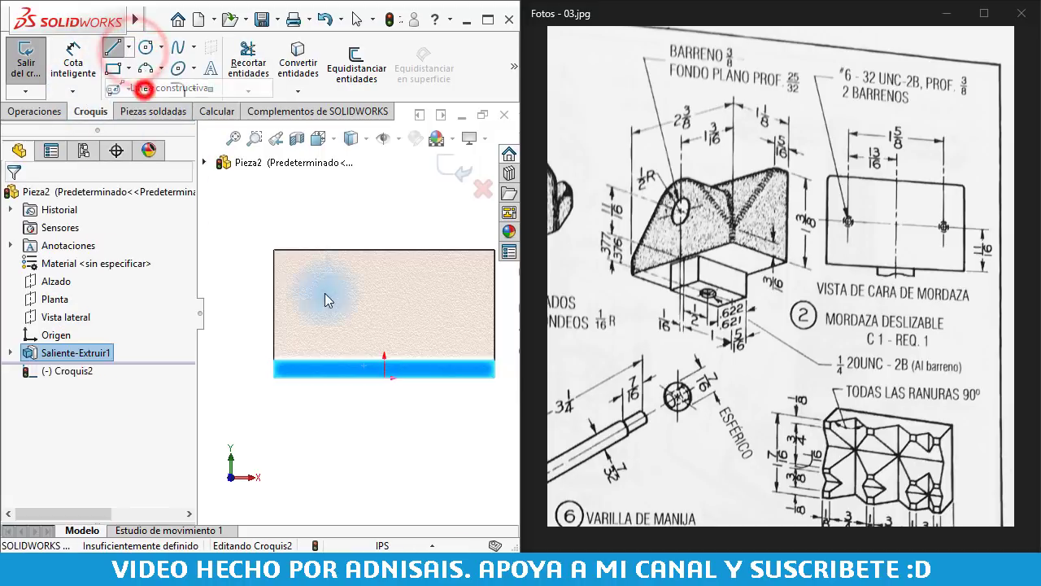
left_click(385, 377)
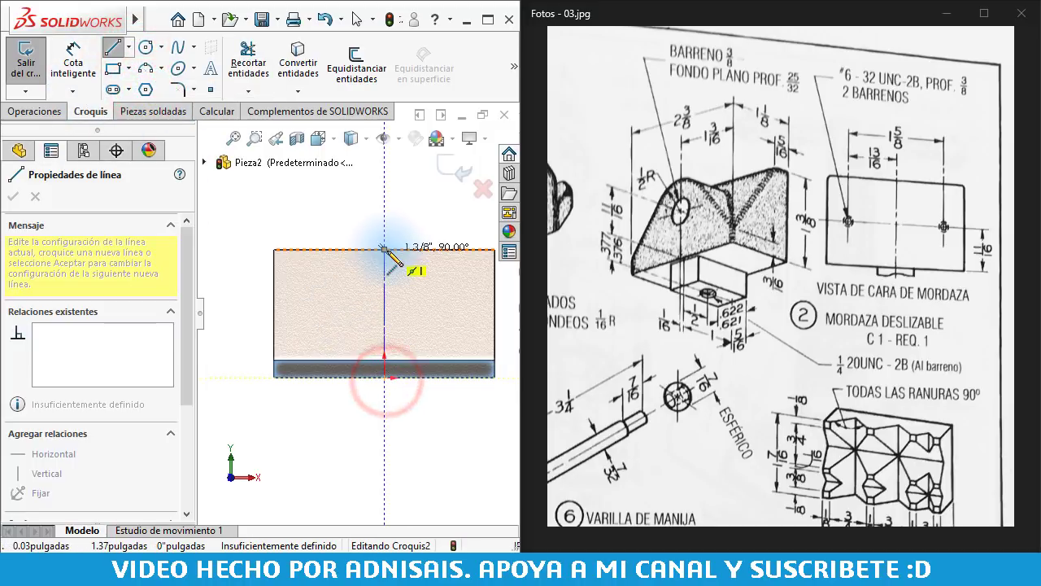
left_click(385, 249)
key("Escape")
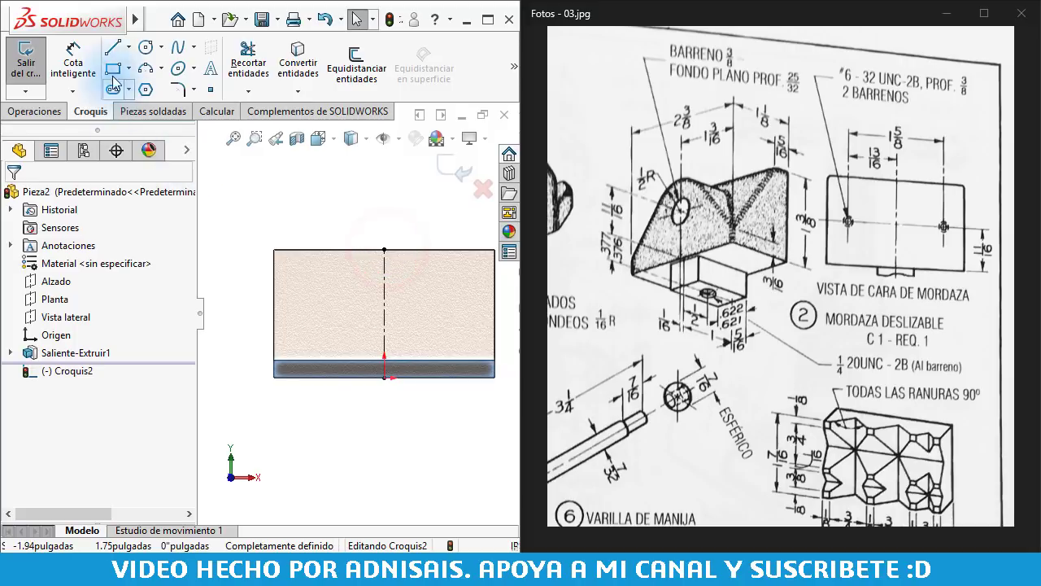
Draw the half profile: bottom line, short vertical, diagonal, and arc ending on the centreline
left_click(113, 49)
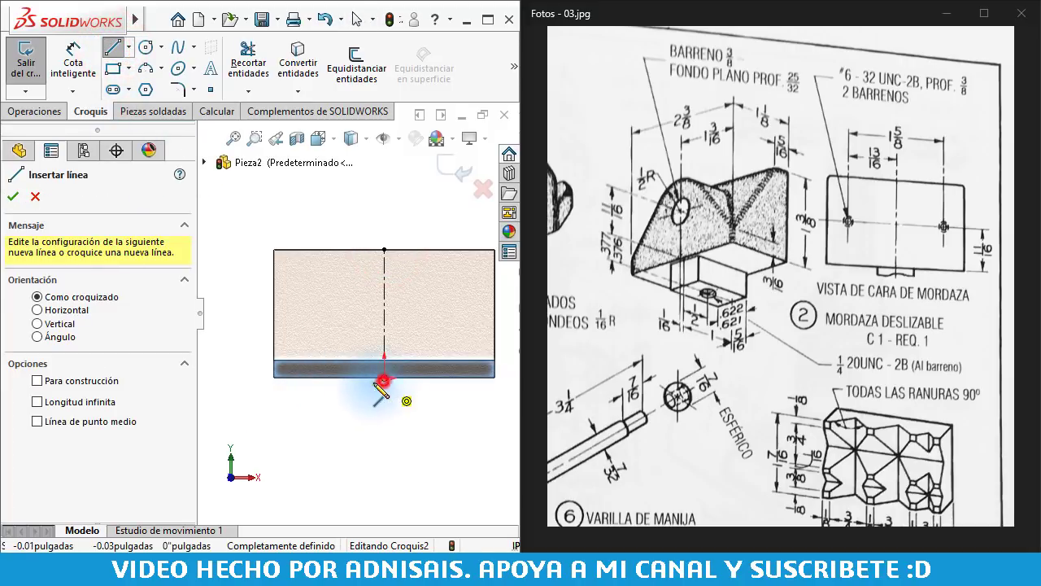
left_click(383, 378)
left_click(274, 377)
left_click(274, 360)
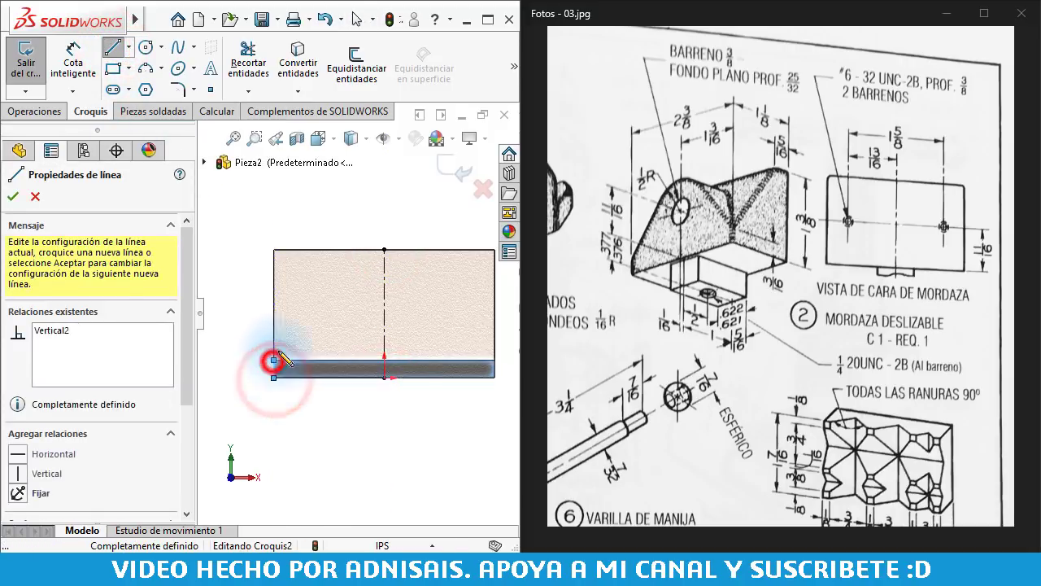
left_click(342, 276)
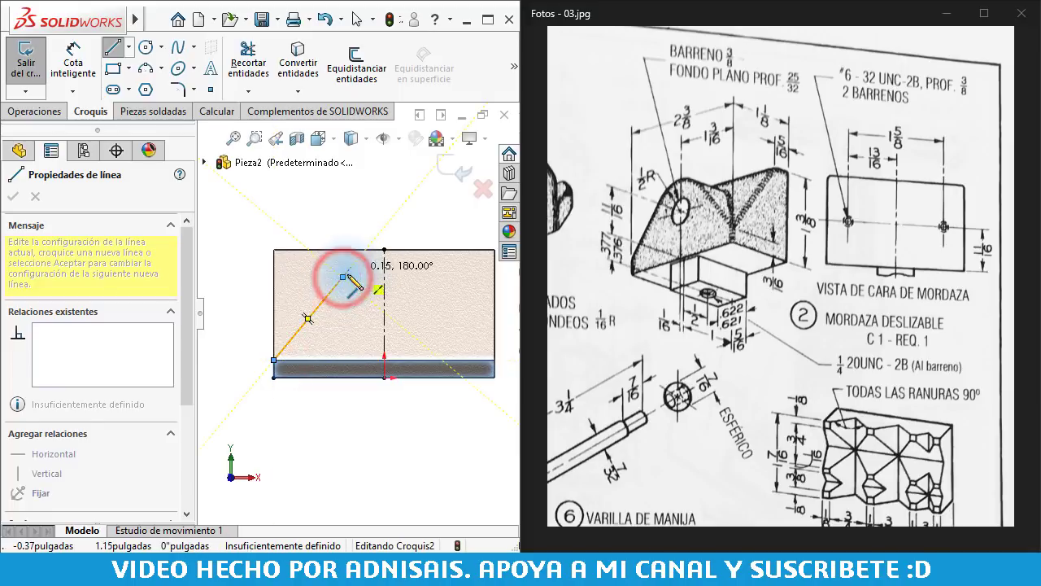
left_click(384, 264)
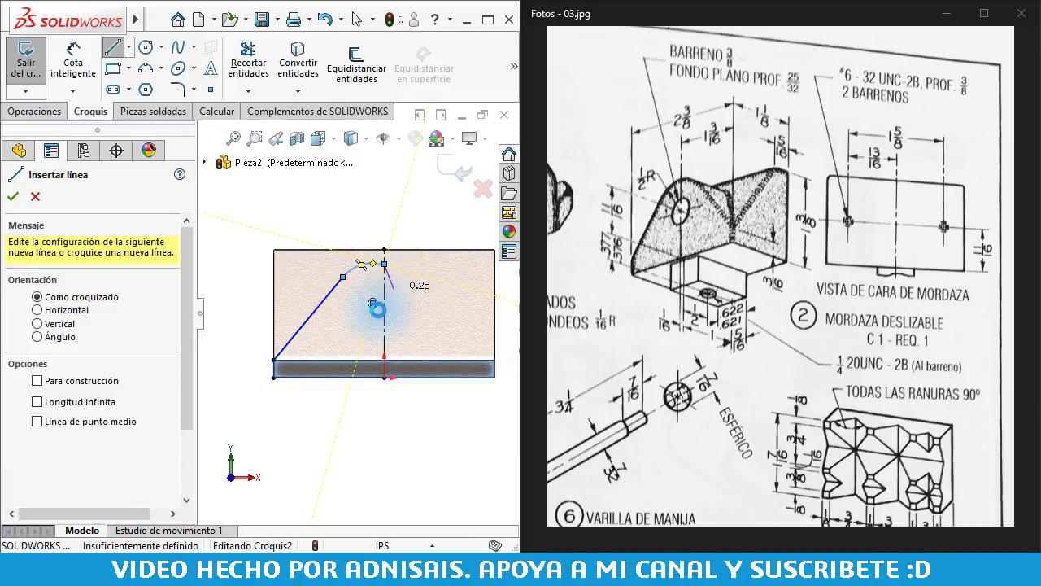
key("Escape")
Make the arc endpoint coincident with the centreline and slide it down
left_click(372, 303)
left_click(384, 313, "ctrl")
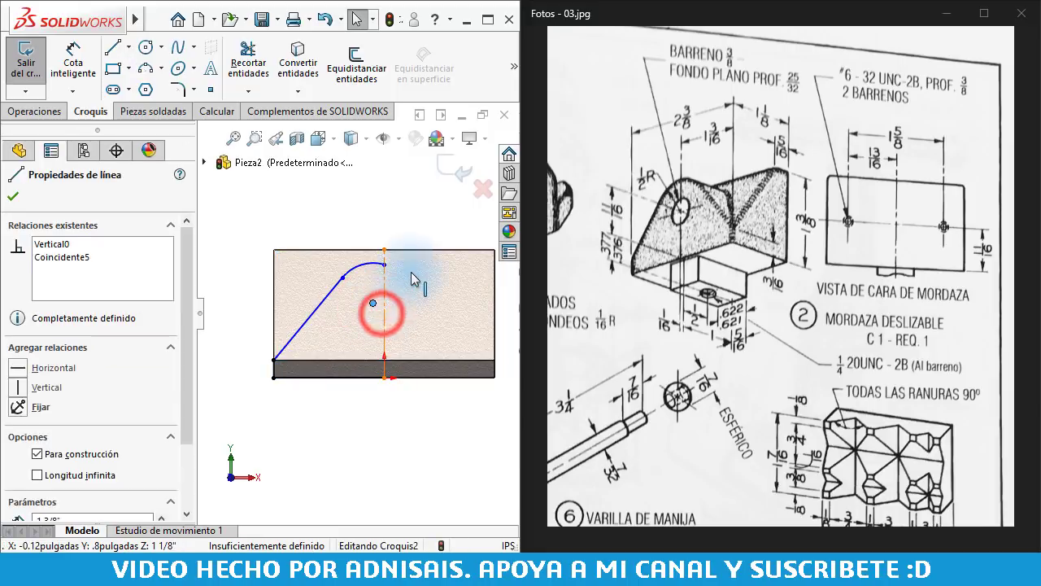
left_click(452, 241)
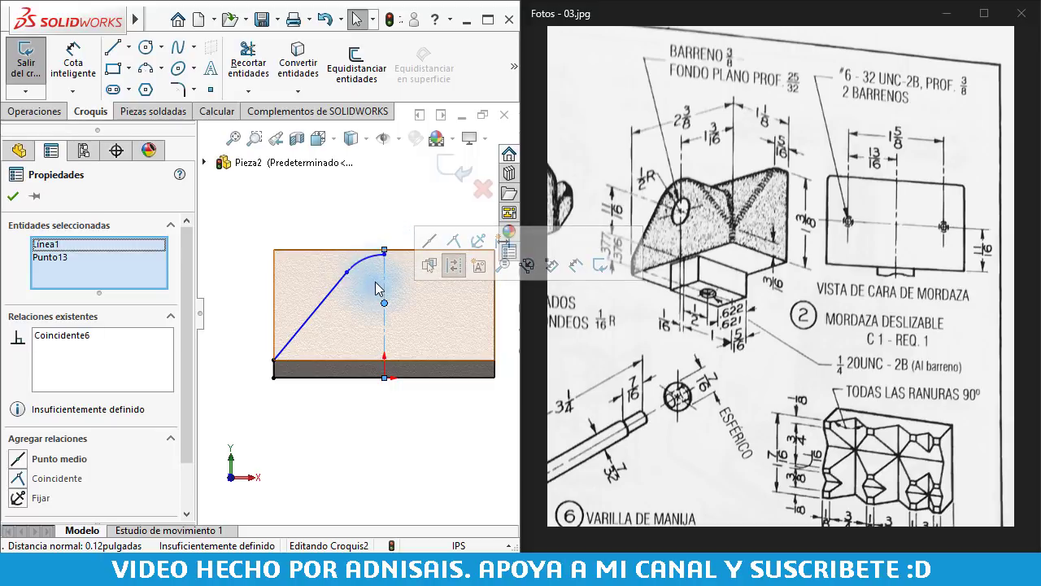
left_click_drag(384, 303, 384, 326)
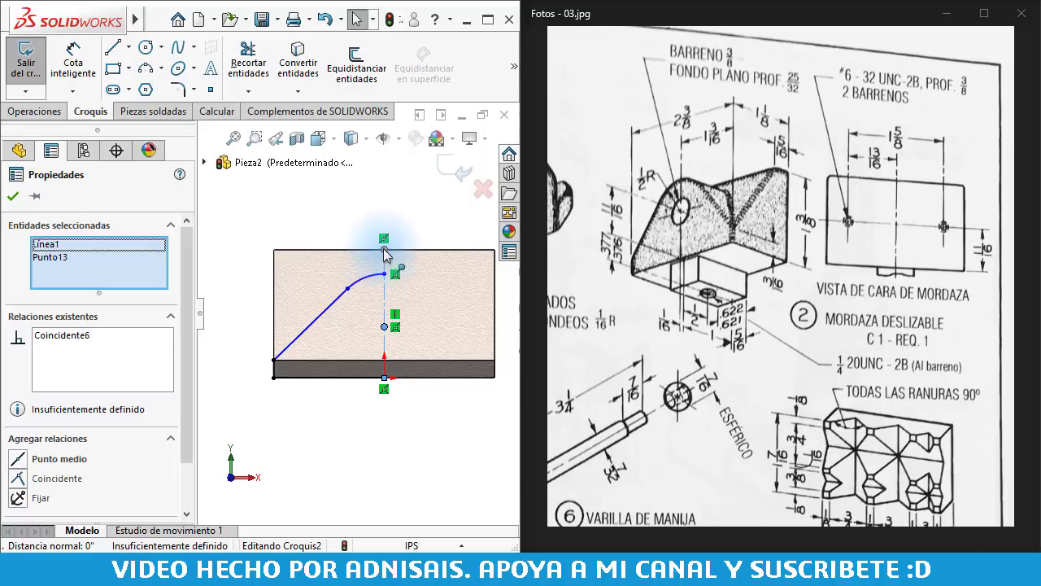
Mirror the half-profile entities about the centreline
left_click(339, 230)
left_click_drag(221, 194, 449, 382)
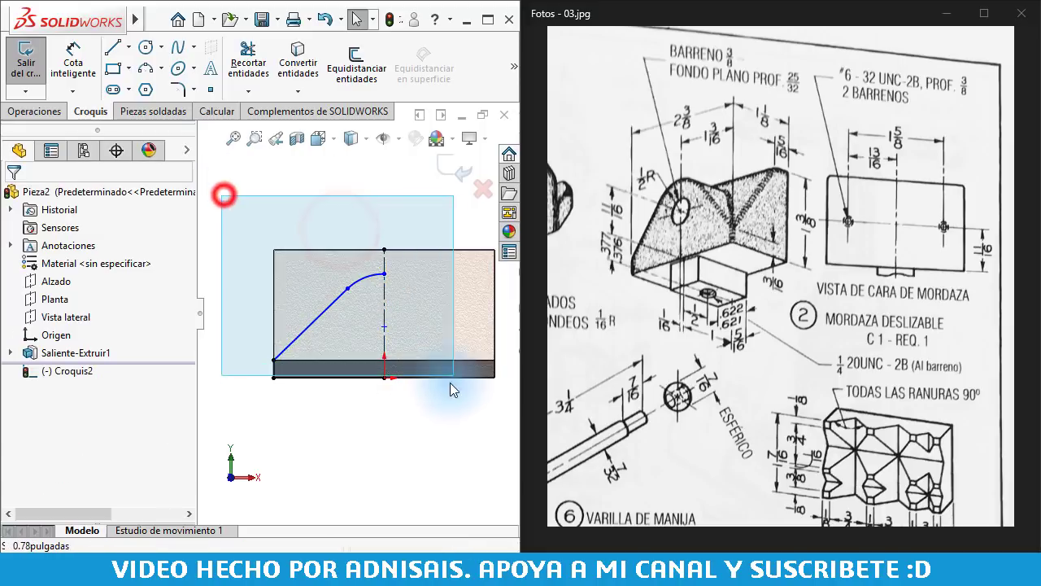
left_click(511, 55)
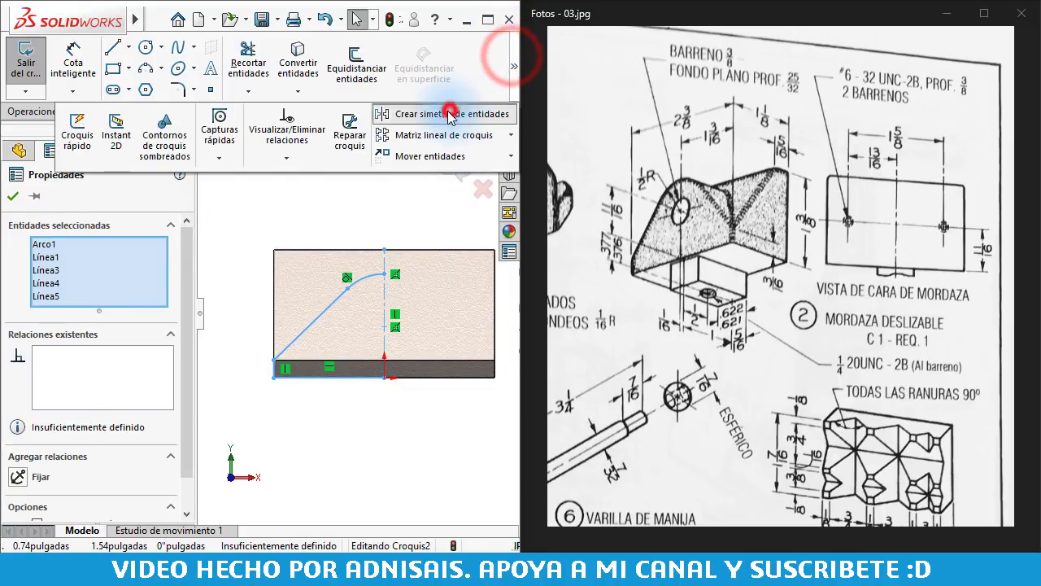
left_click(456, 114)
left_click(411, 419)
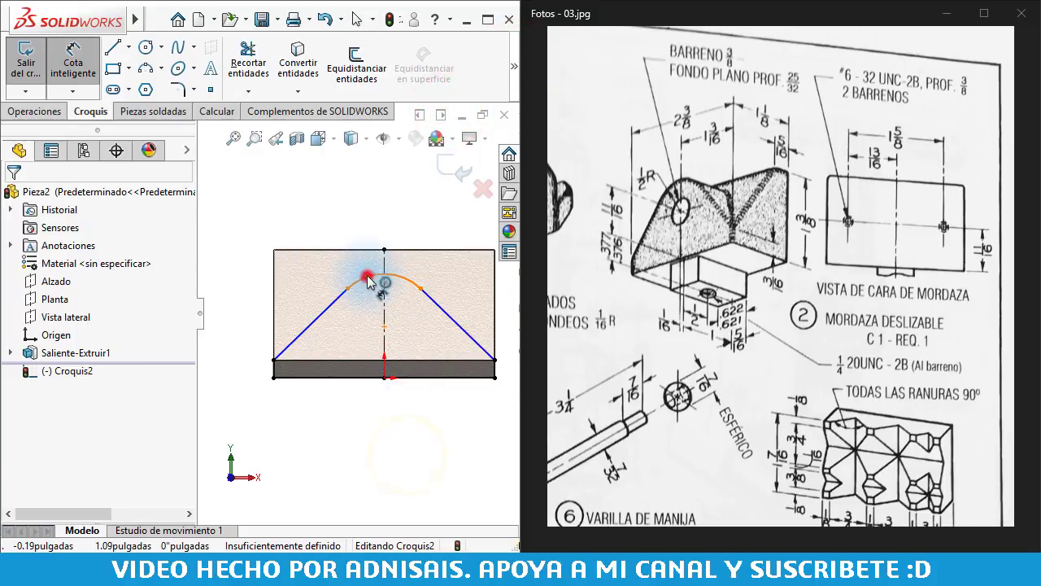
Dimension the top arc radius to 1/2" and the arc centre height above the base to 11/16"
left_click(365, 276)
left_click(359, 192)
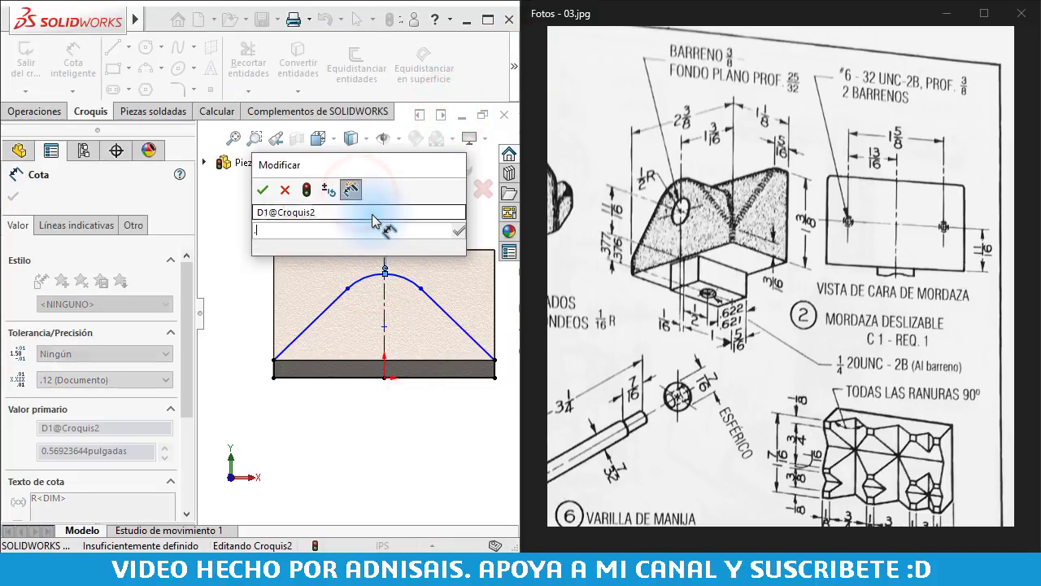
key("BackSpace")
type("1/2")
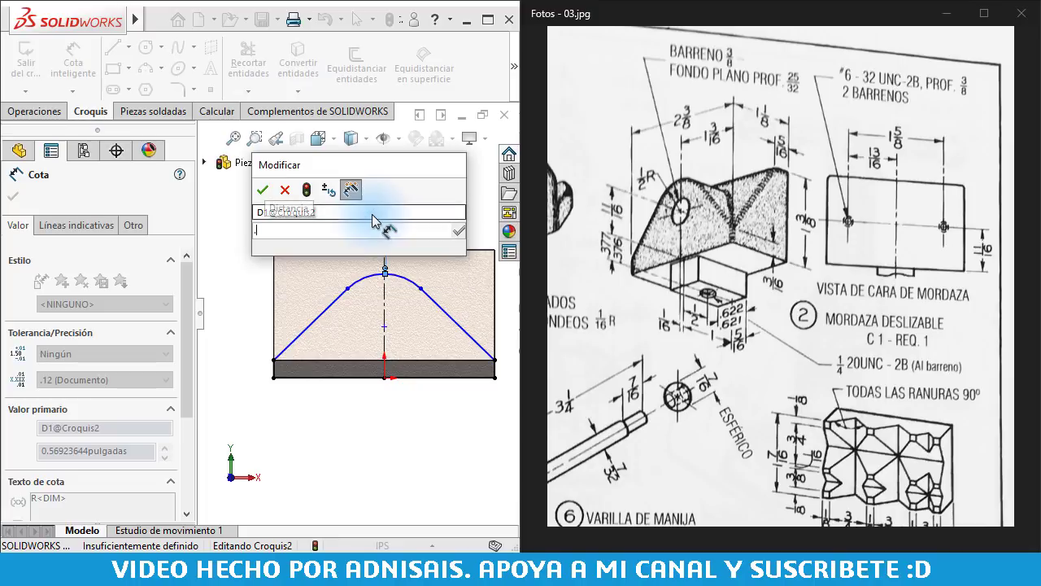
key("Return")
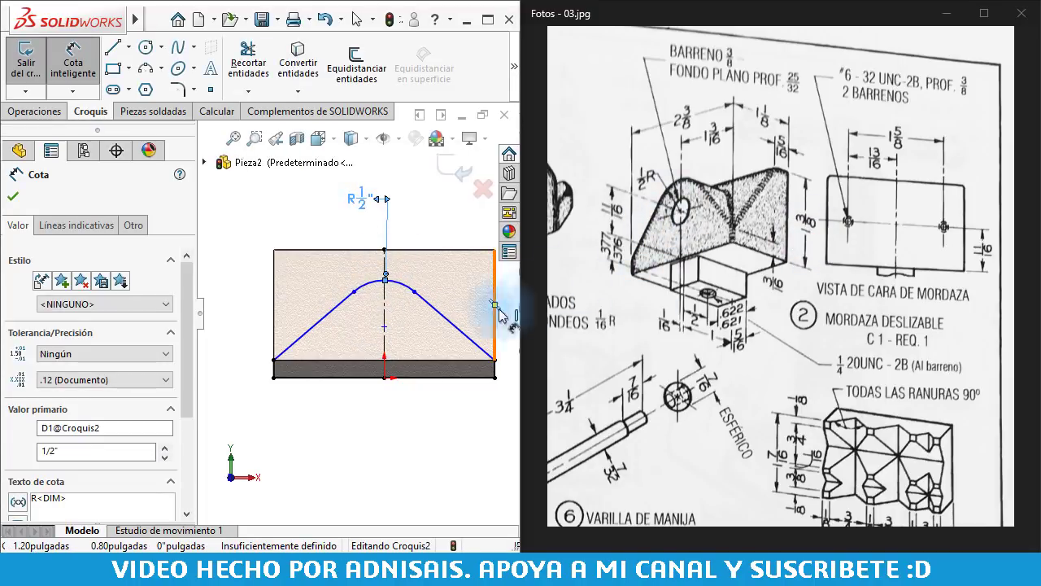
left_click(384, 327)
left_click(365, 376)
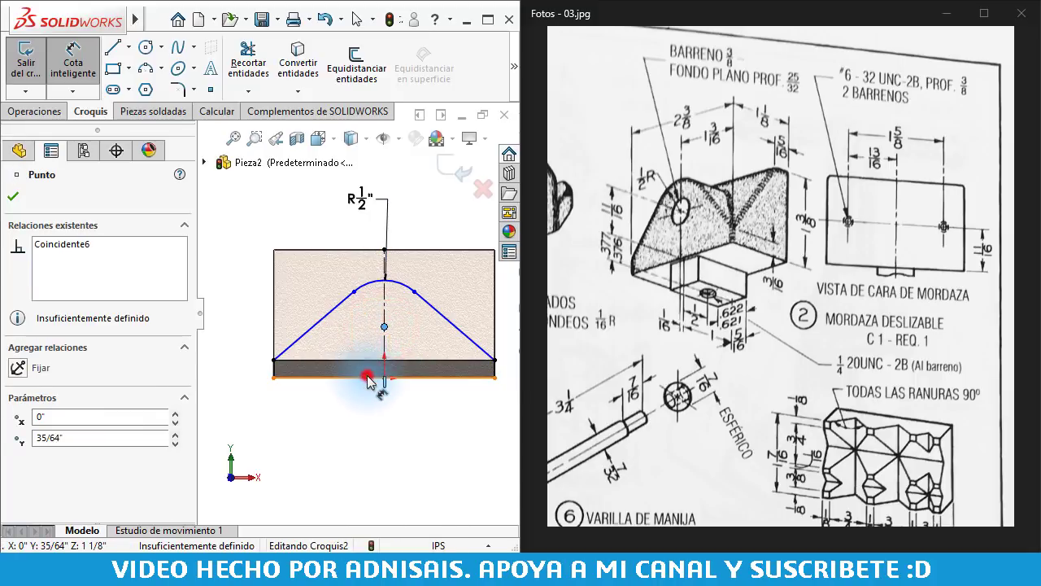
left_click(336, 425)
type("11")
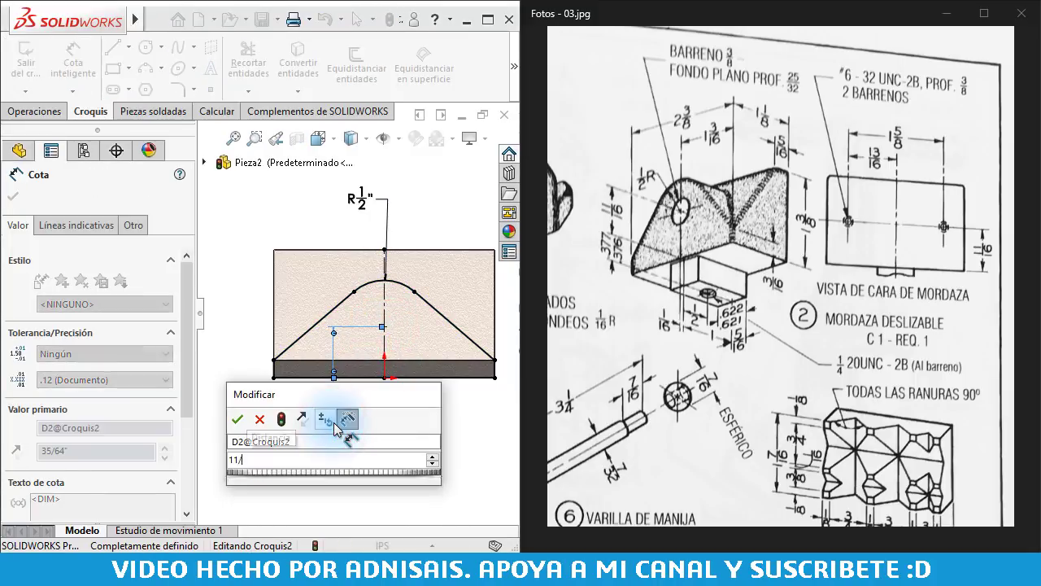
type("/16")
key("Return")
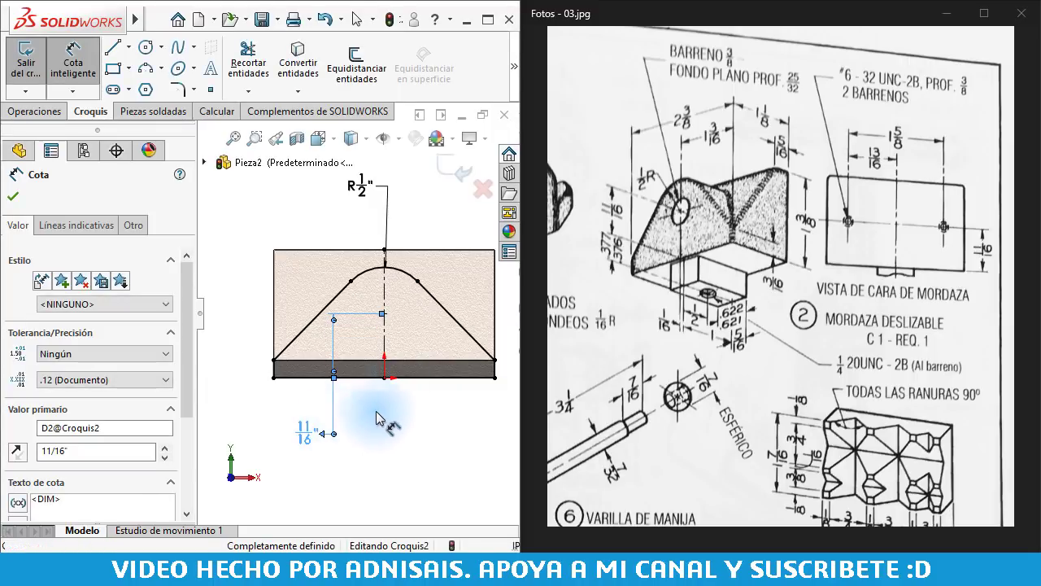
key("Escape")
left_click(24, 111)
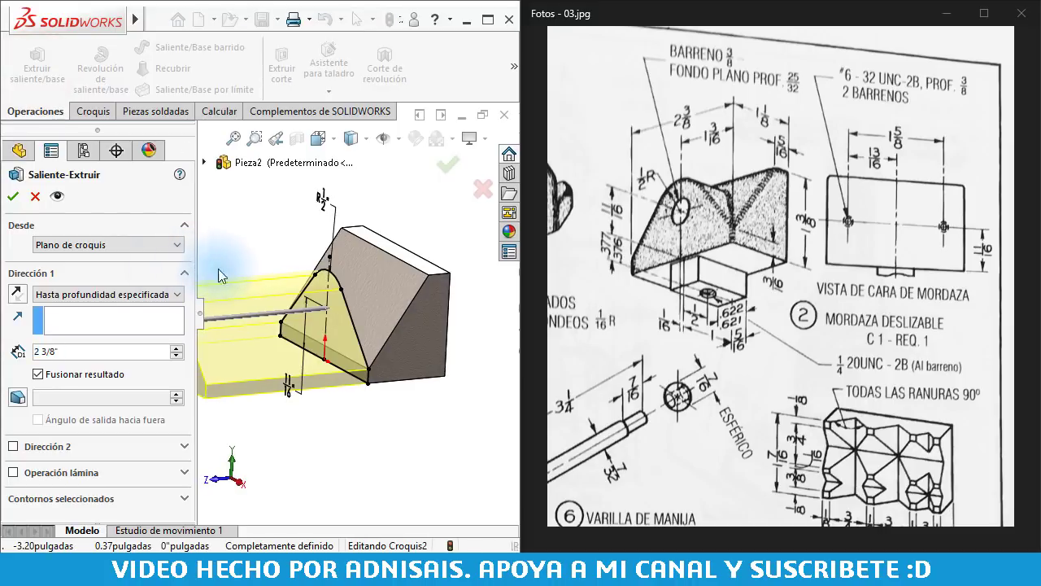
Extrude the arch in the reversed direction Up To Next, then orbit to inspect the result
left_click(16, 294)
left_click(95, 296)
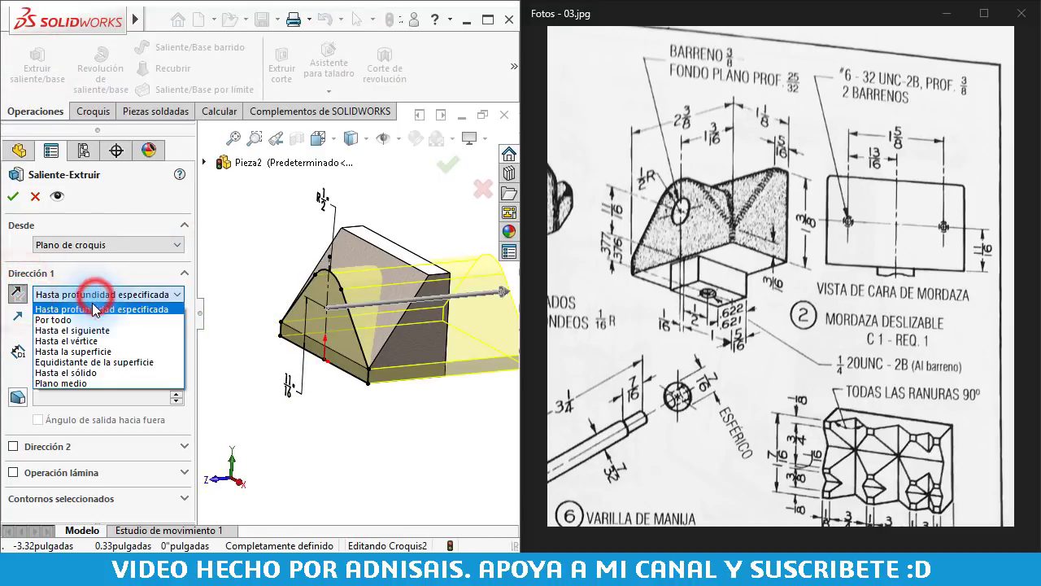
left_click(95, 337)
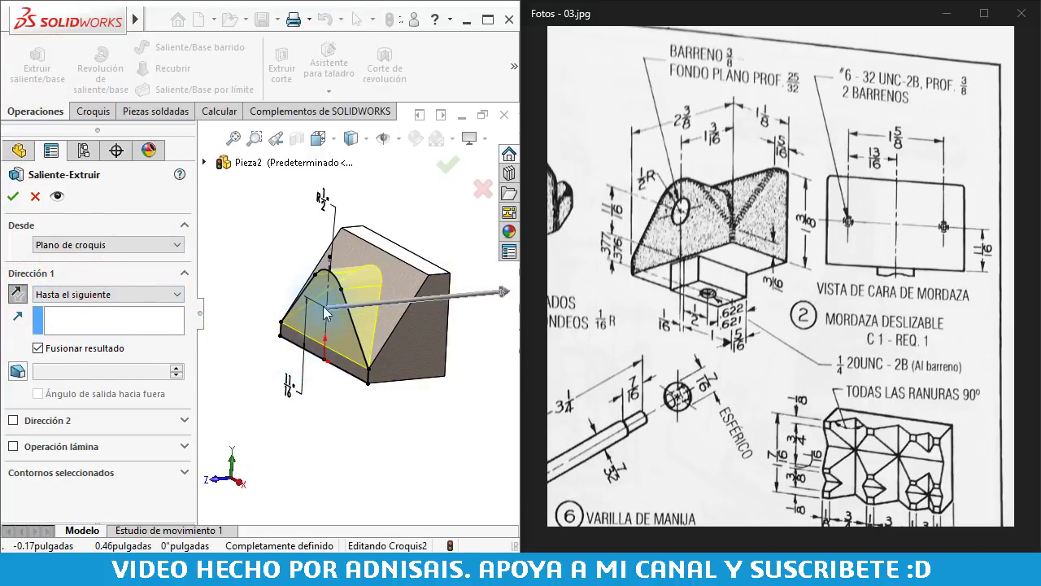
left_click(15, 198)
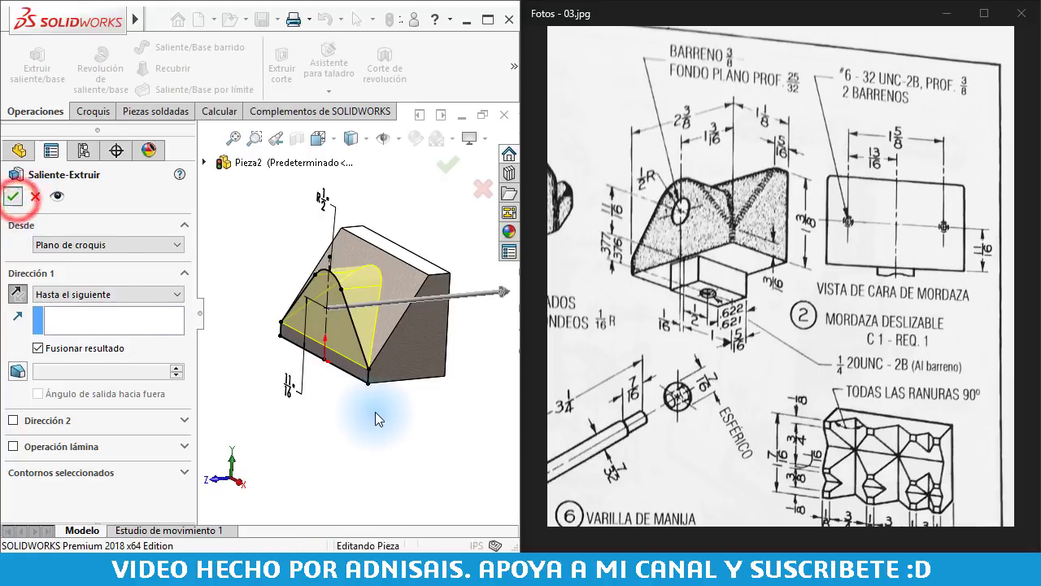
mouse_move(383, 394)
middle_mouse_down()
mouse_move(361, 364)
mouse_move(399, 382)
middle_mouse_up()
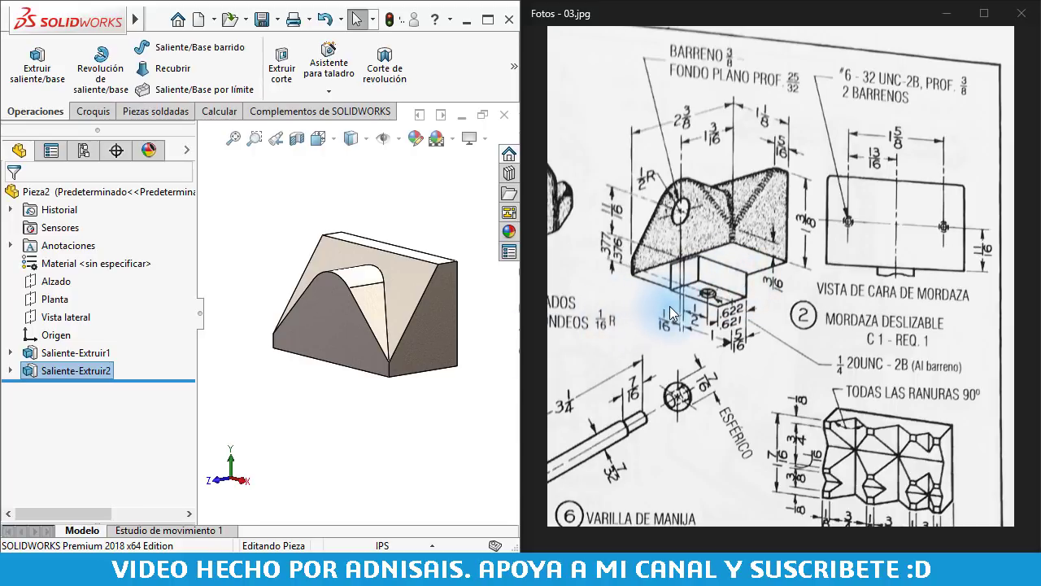
mouse_move(359, 383)
middle_mouse_down()
mouse_move(395, 297)
mouse_move(414, 332)
mouse_move(383, 361)
mouse_move(409, 367)
mouse_move(414, 390)
mouse_move(444, 277)
mouse_move(432, 288)
mouse_move(432, 325)
mouse_move(632, 344)
middle_mouse_up()
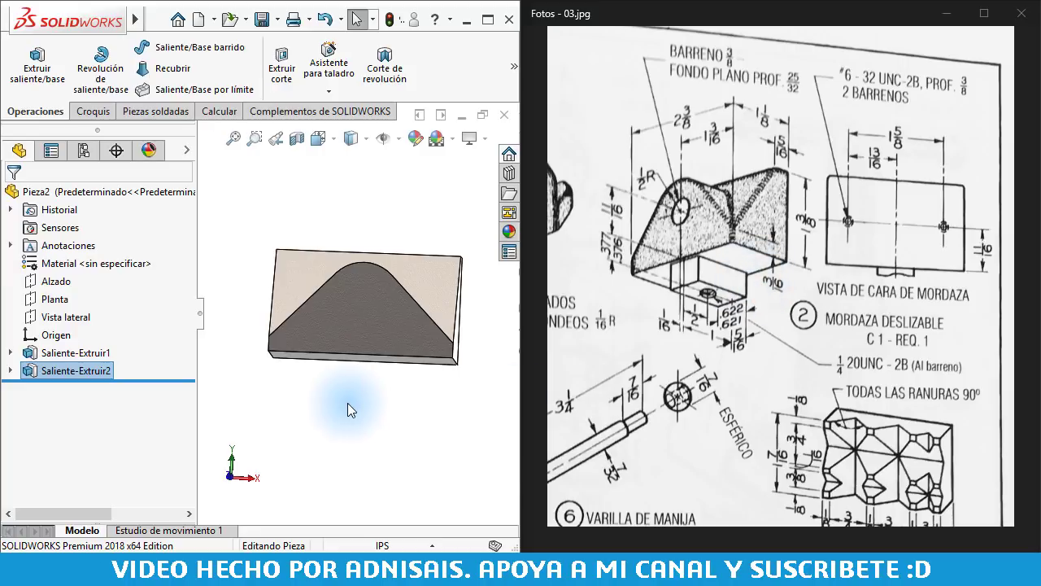
middle_click_drag(358, 383, 294, 400)
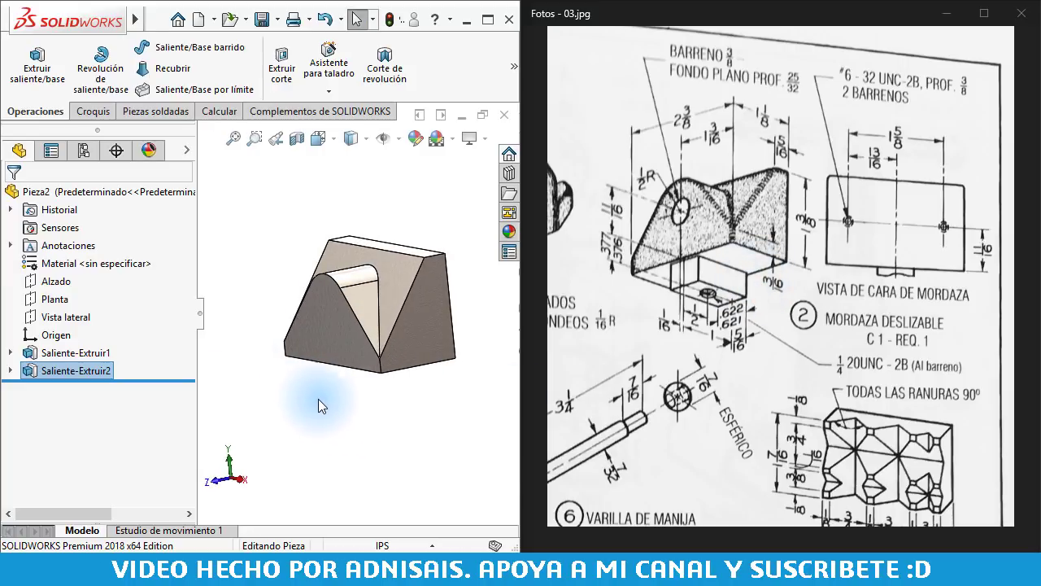
Sketch a corner rectangle on the Vista lateral plane just below the block's base
left_click(34, 317)
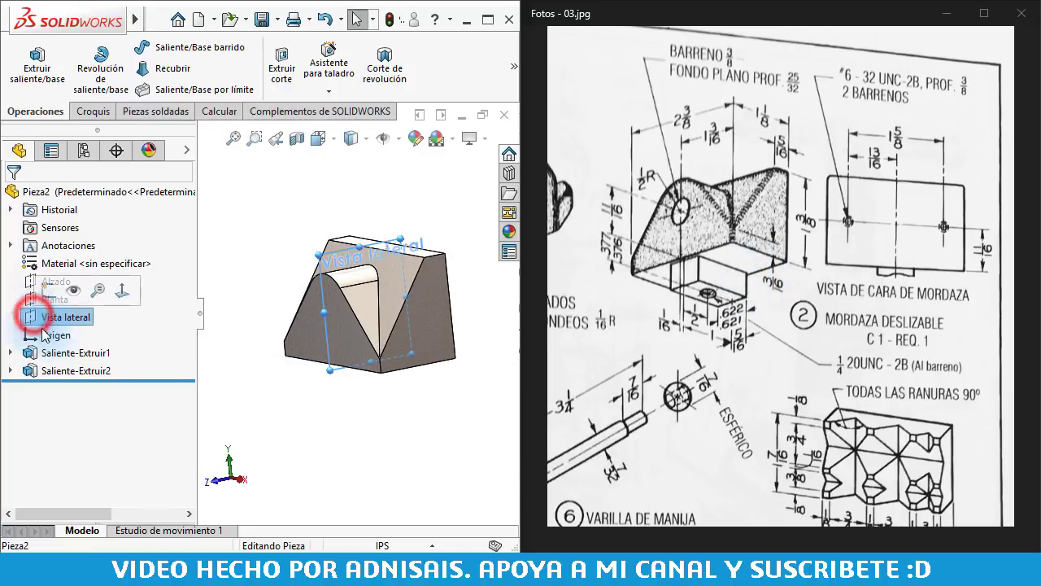
left_click(56, 289)
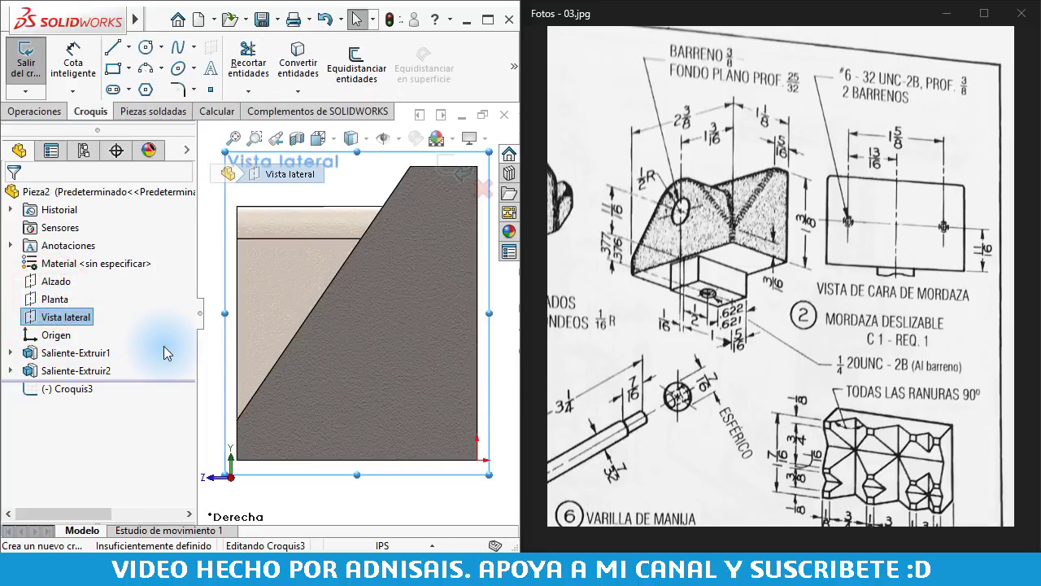
scroll(325, 431, "up", 2)
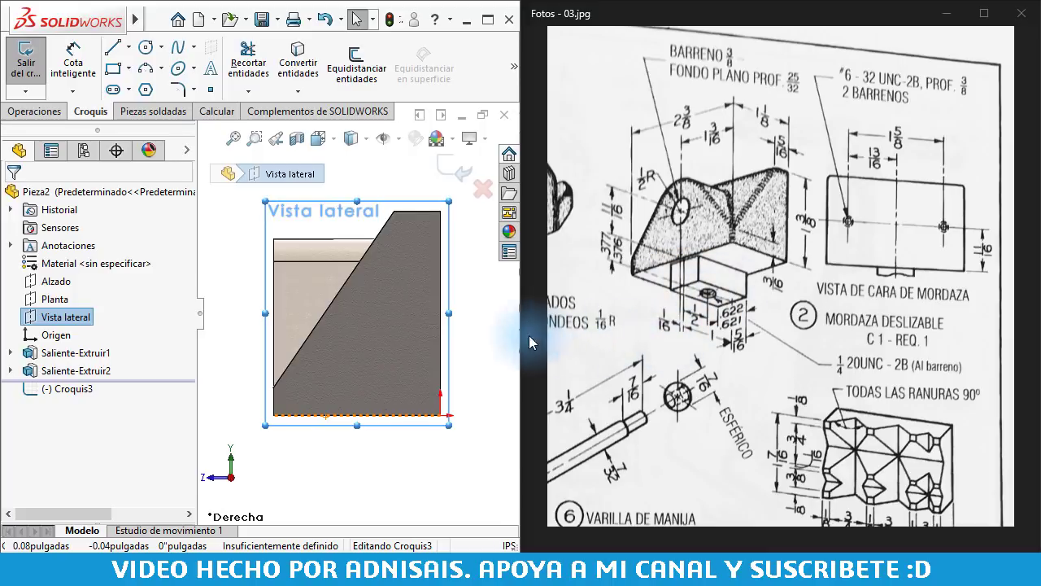
left_click(112, 68)
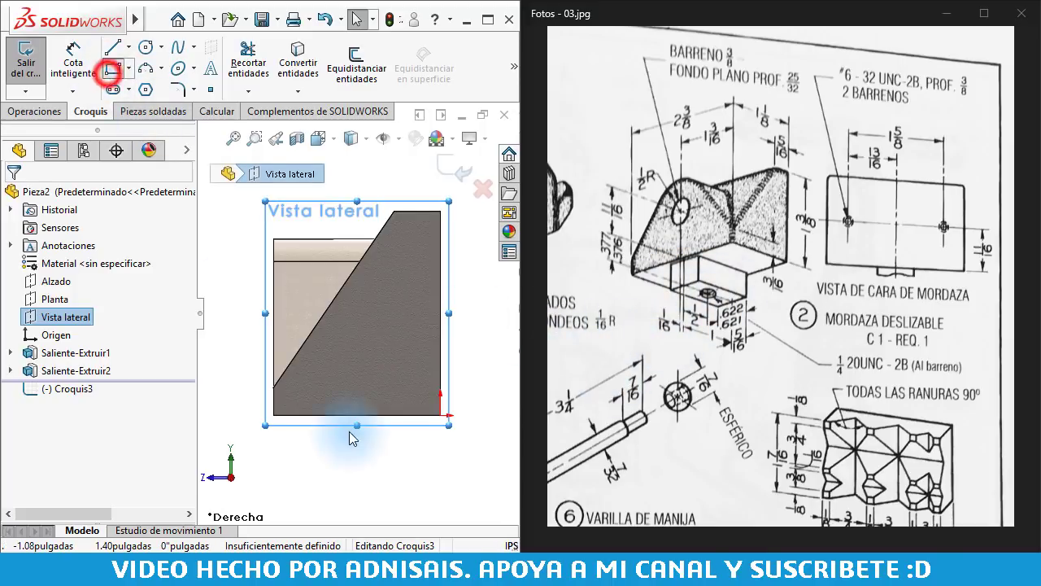
left_click(309, 416)
left_click(409, 488)
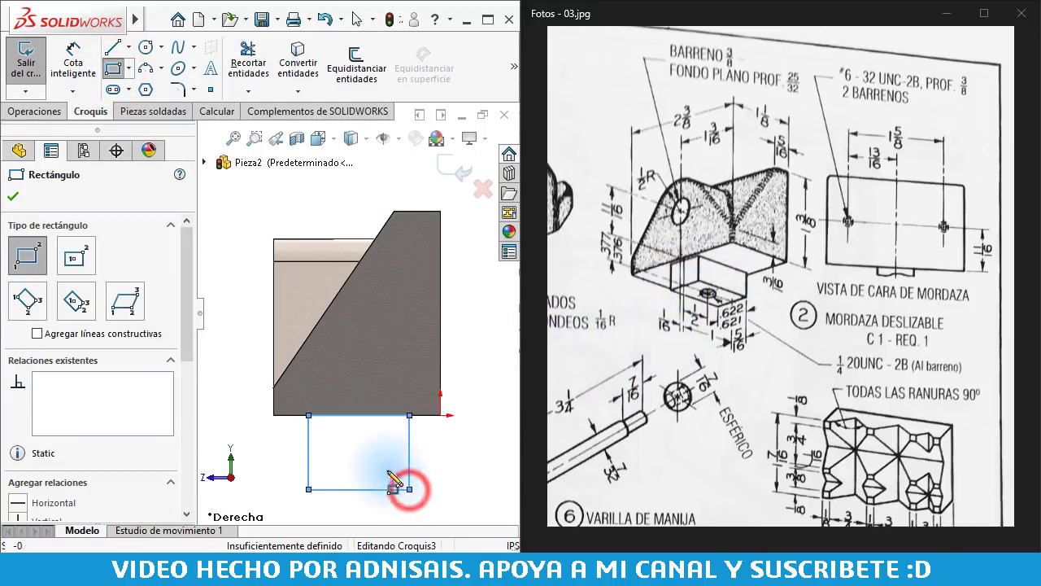
middle_click_drag(366, 453, 386, 388, "ctrl")
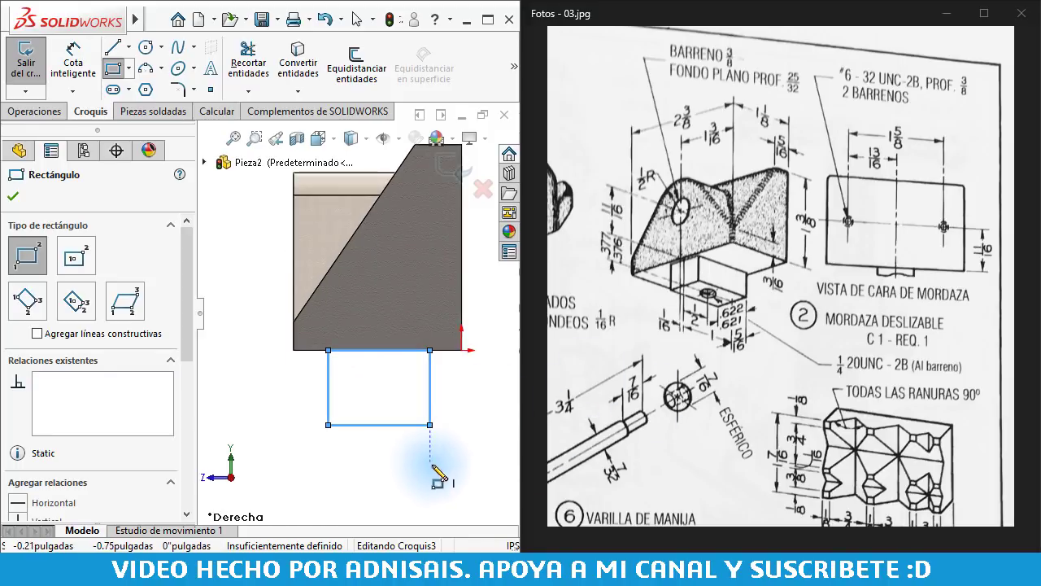
right_click_drag(431, 465, 430, 440)
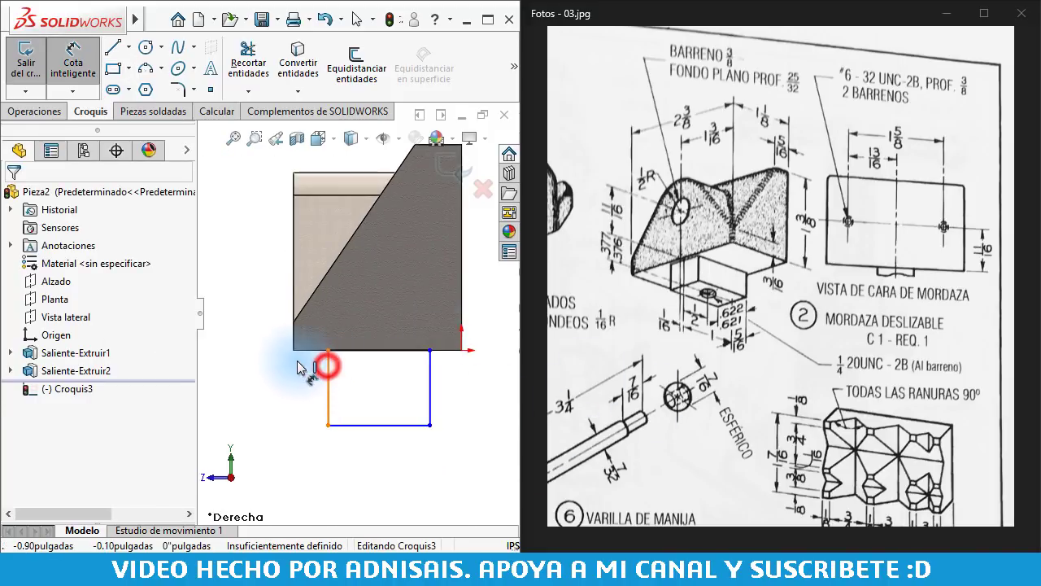
Dimension the rectangle: 1/16" offset from the block corner, 1" width, 0.377" height
left_click(328, 366)
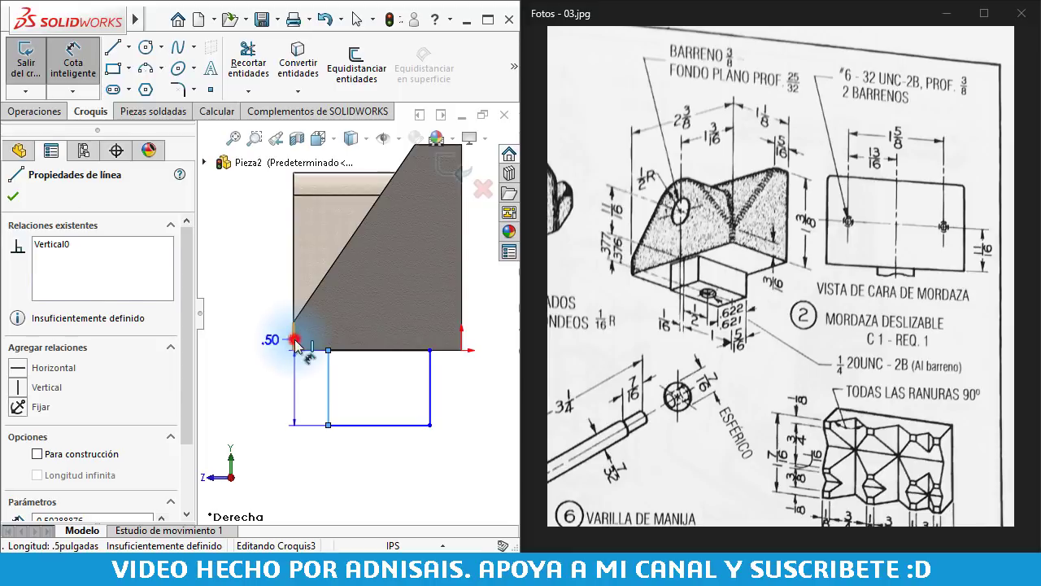
left_click(294, 343)
left_click(309, 425)
type("1/1")
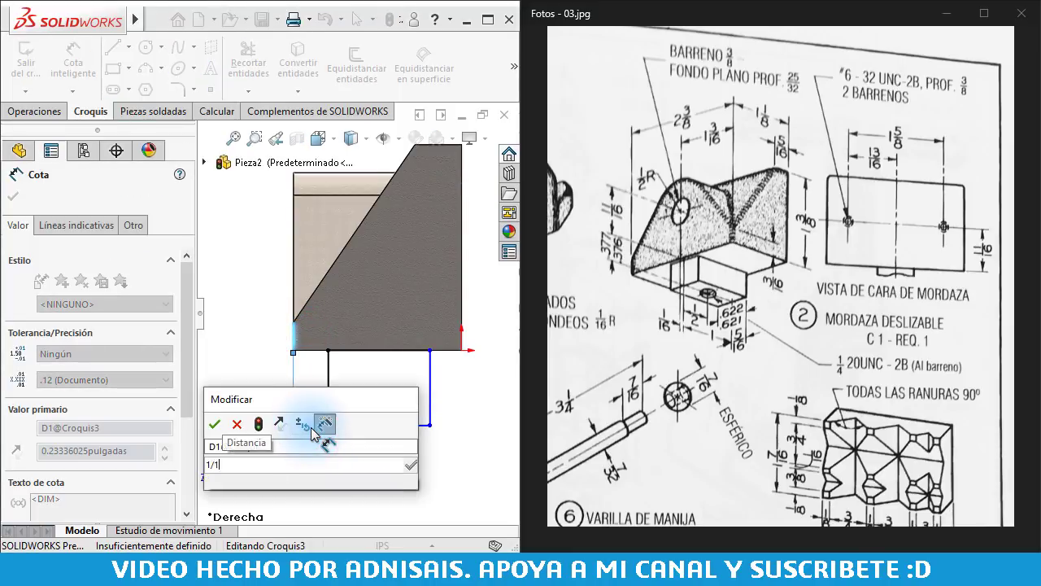
type("6")
key("Return")
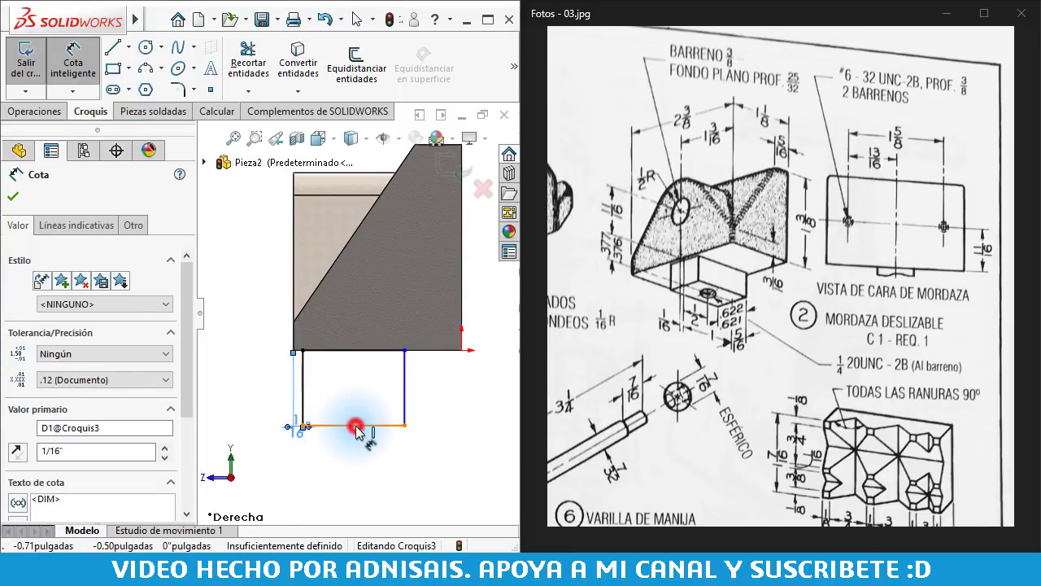
left_click(356, 425)
left_click(350, 476)
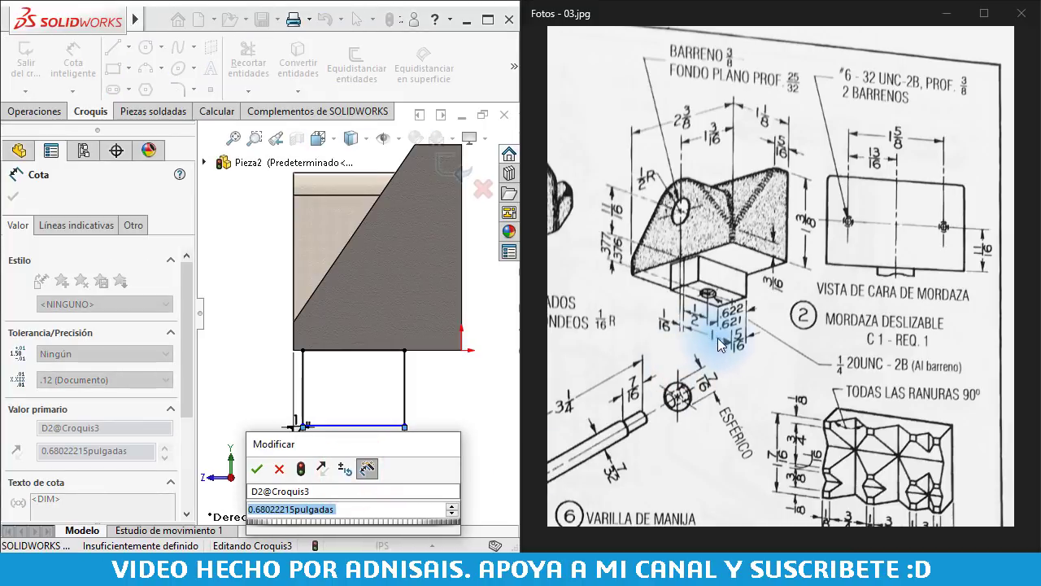
type("1")
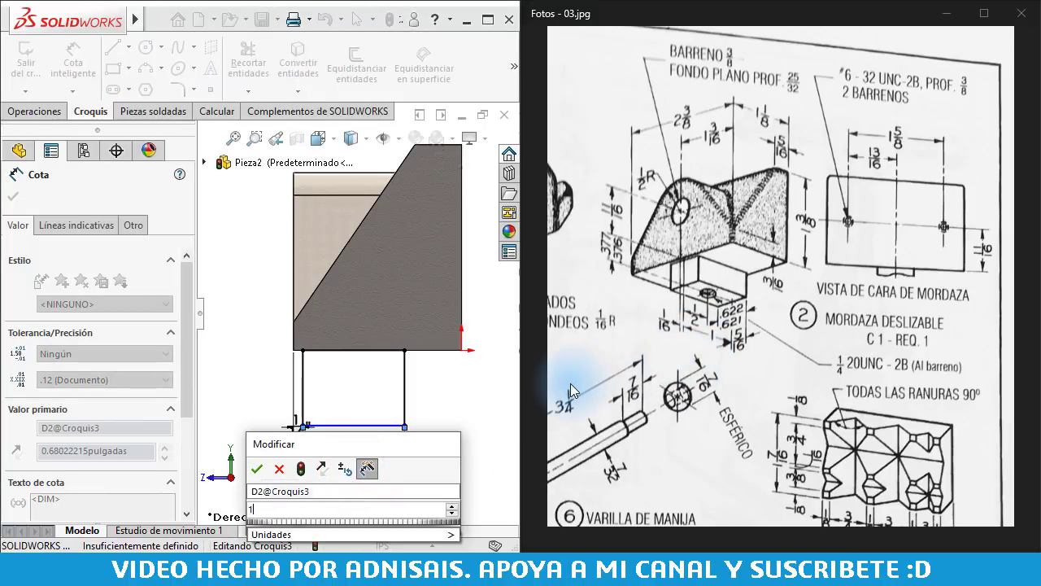
key("Return")
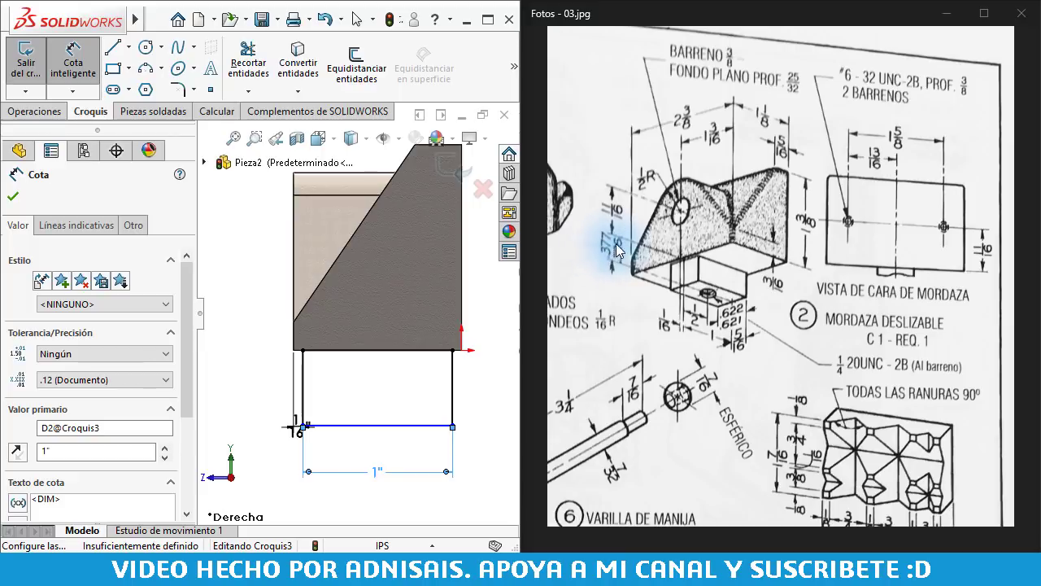
left_click(452, 374)
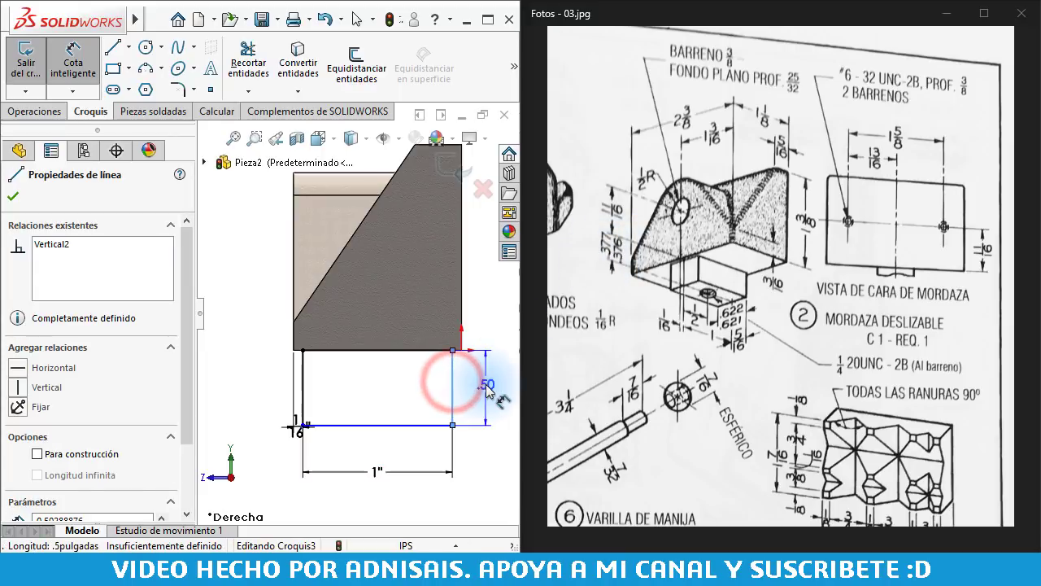
left_click(486, 384)
type(".377")
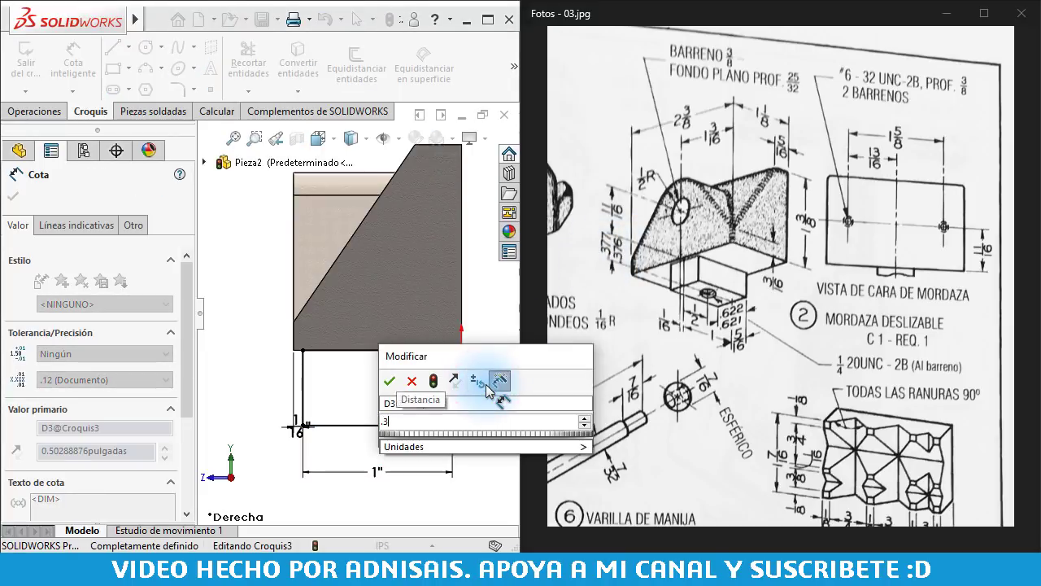
key("Return")
scroll(439, 354, "up", 2)
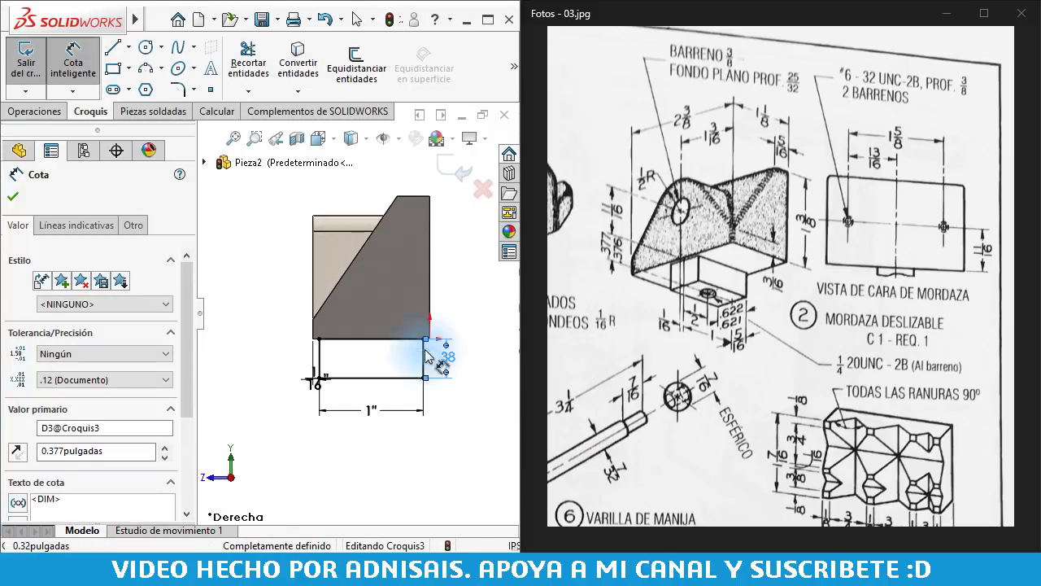
left_click(35, 112)
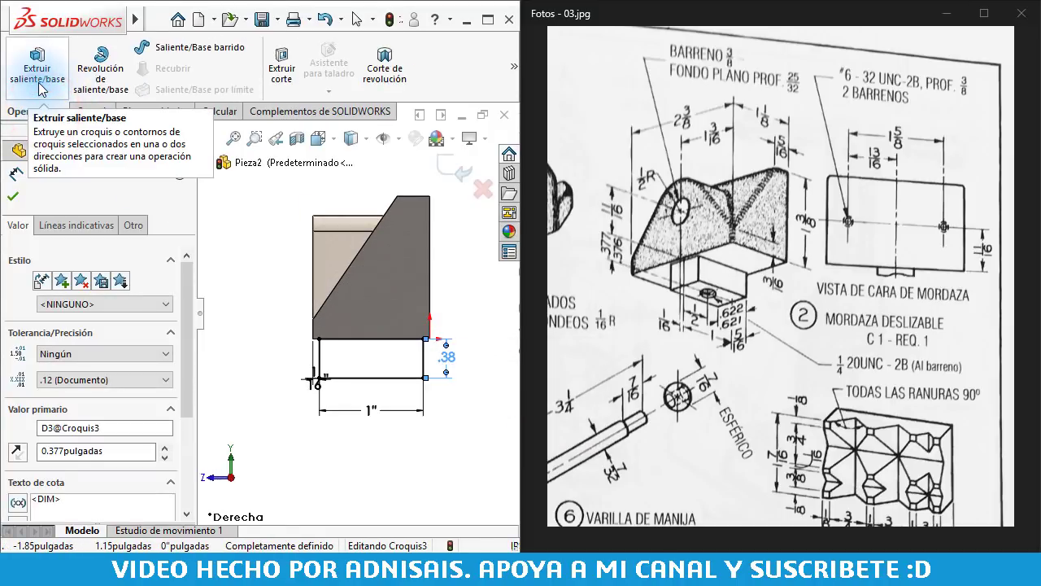
Extrude the rectangle 0.622" with Plano medio to form the tongue beneath the jaw
left_click(39, 81)
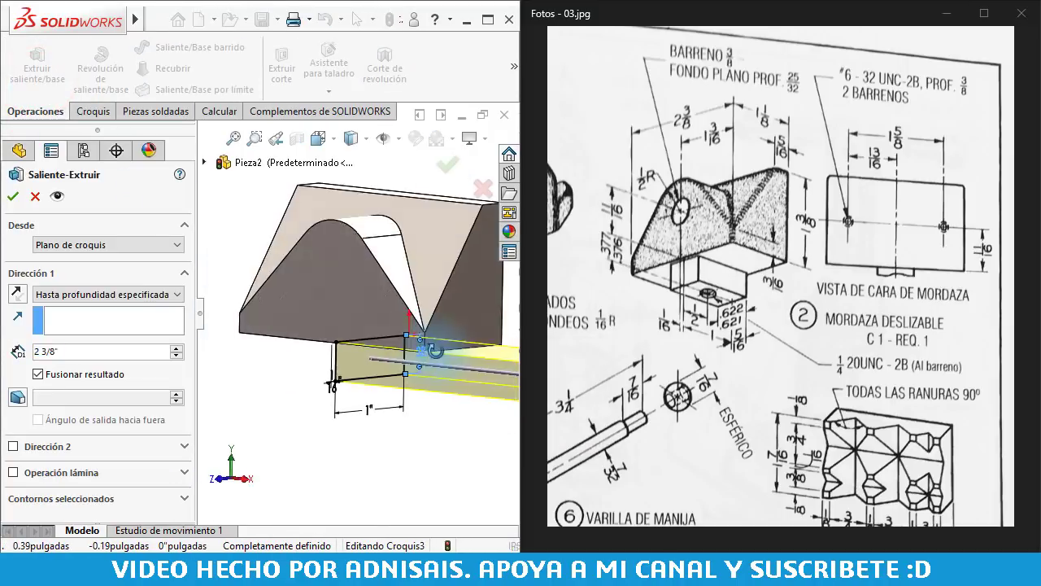
left_click(68, 294)
left_click(72, 371)
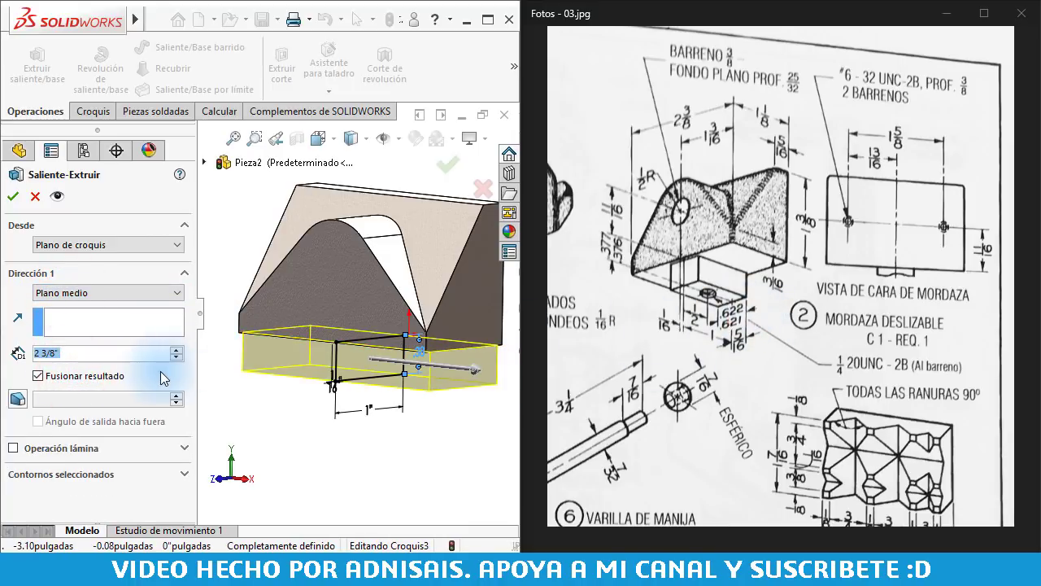
type(".622")
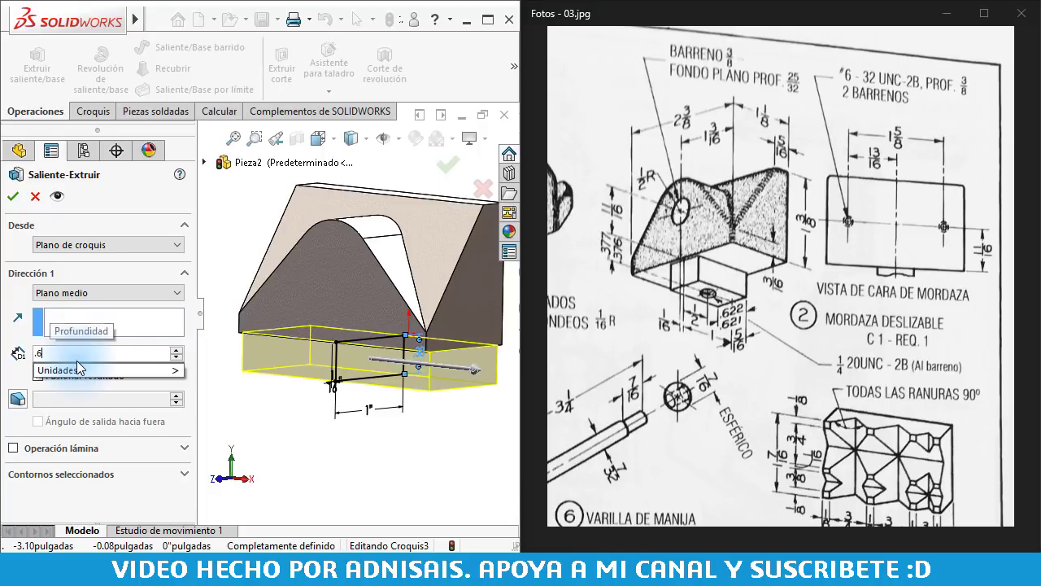
key("Return")
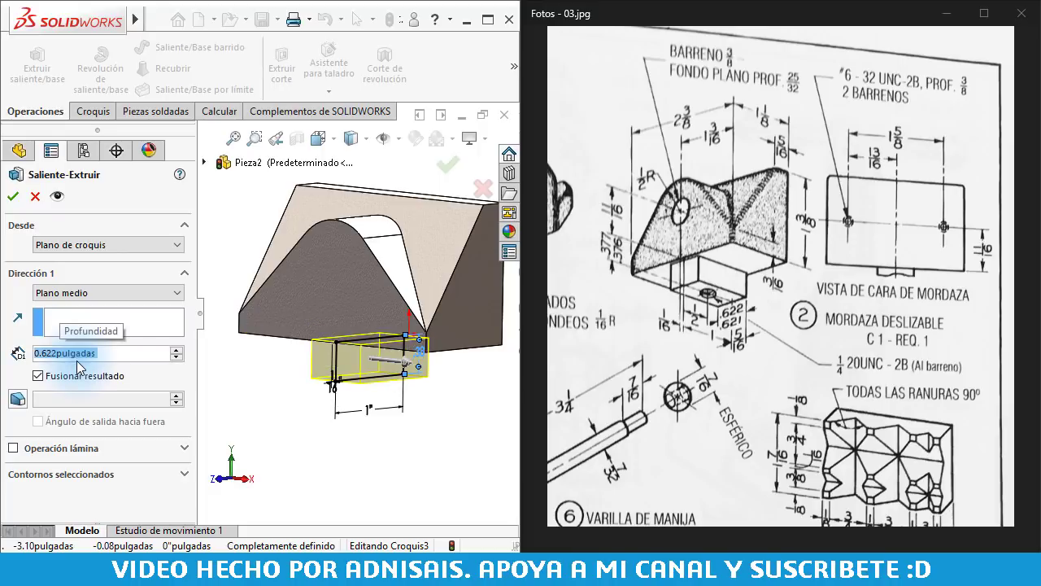
key("Return")
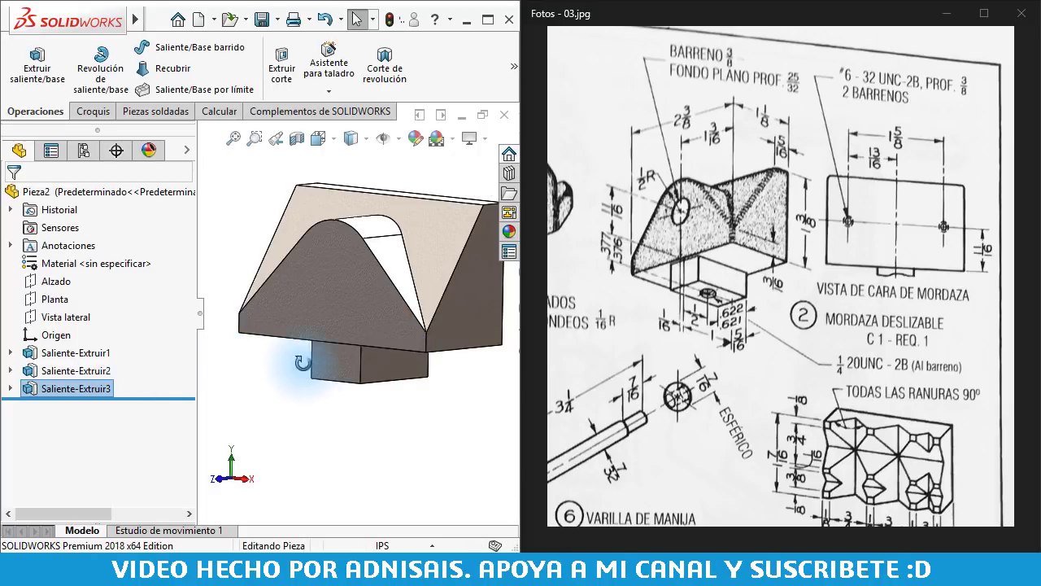
mouse_move(296, 360)
middle_mouse_down()
mouse_move(310, 308)
mouse_move(302, 318)
mouse_move(301, 297)
mouse_move(313, 320)
mouse_move(298, 349)
mouse_move(309, 367)
mouse_move(297, 395)
middle_mouse_up()
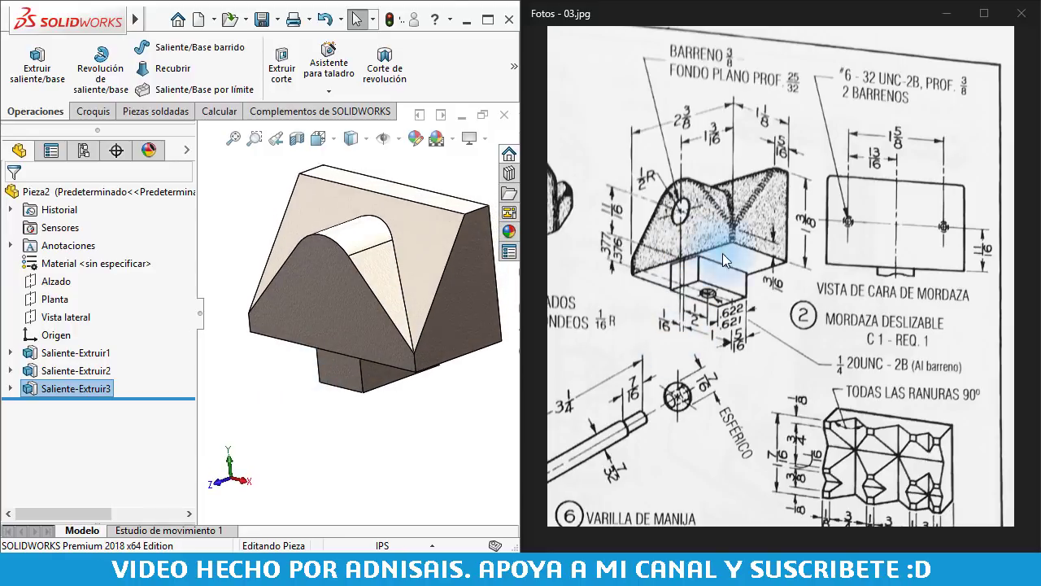
left_click(339, 432)
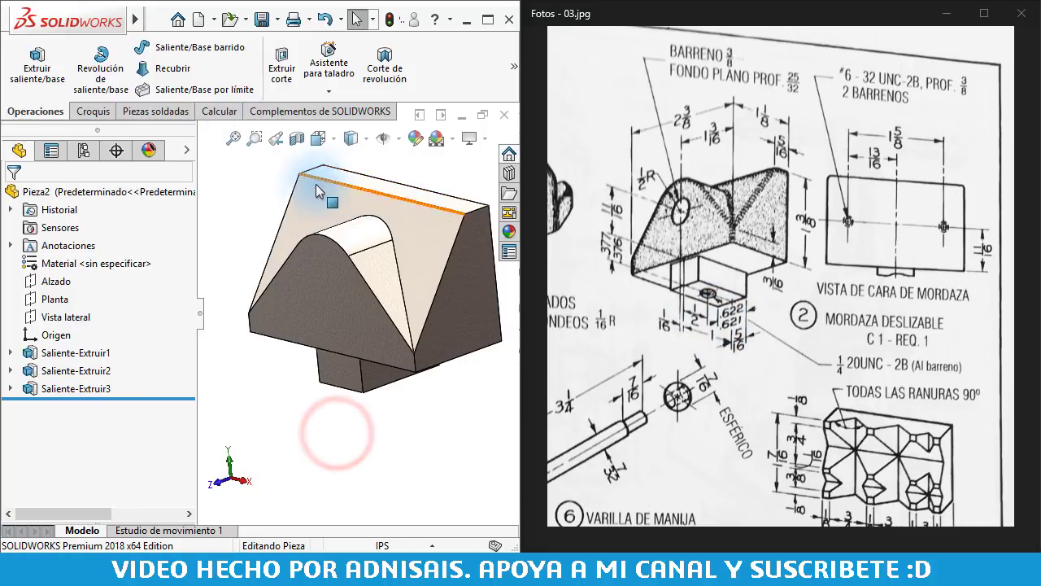
Open the hole wizard and set Tipo to Todos los tamaños de perforadores
left_click(327, 73)
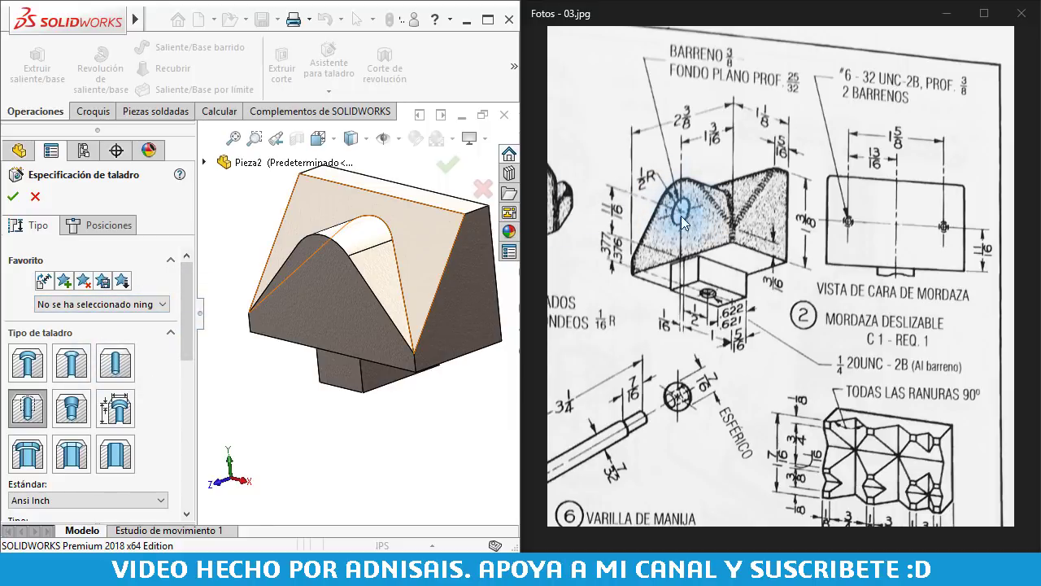
left_click_drag(188, 287, 187, 314)
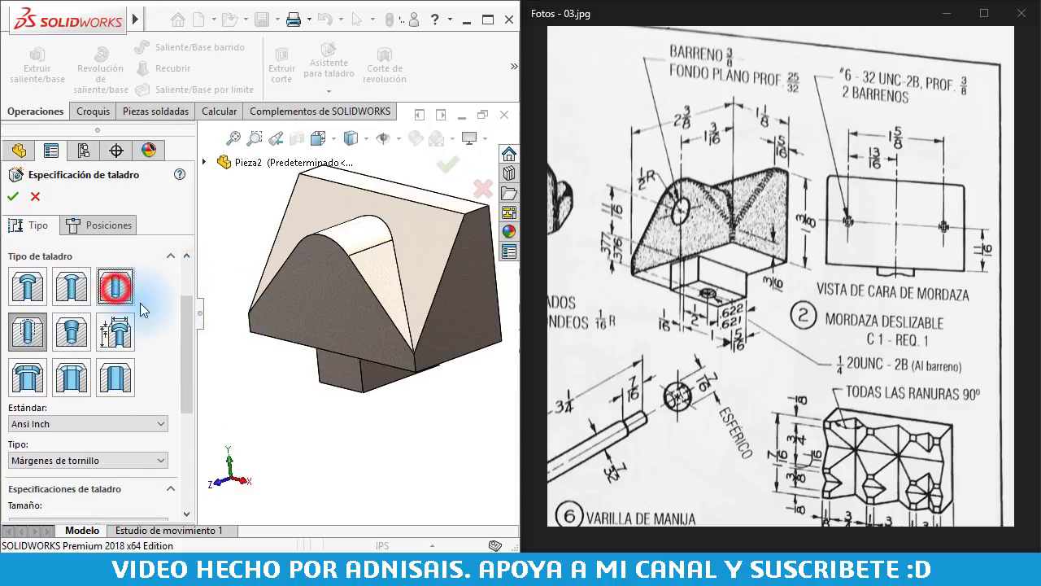
left_click_drag(184, 318, 184, 371)
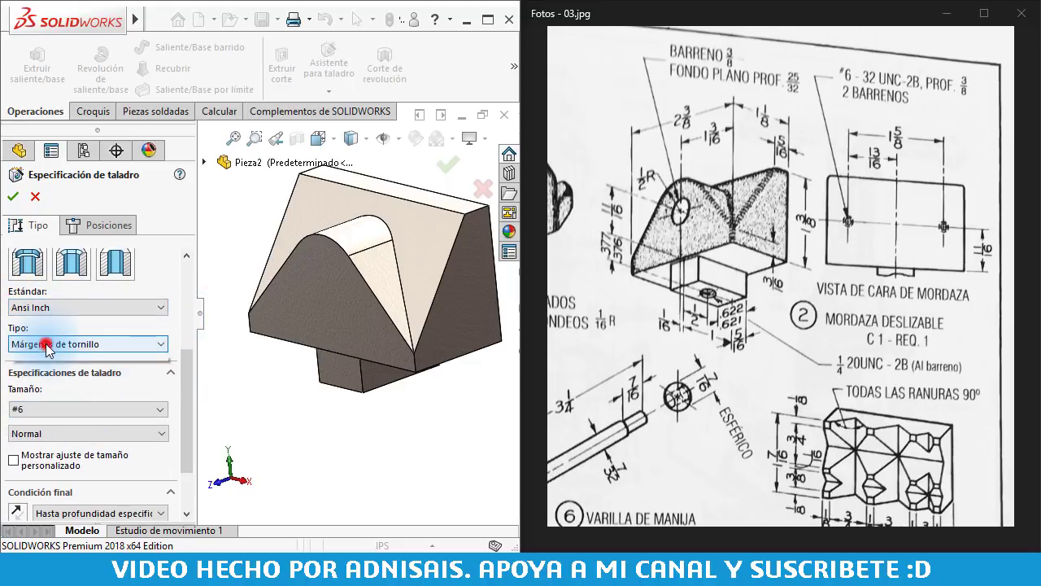
left_click(47, 345)
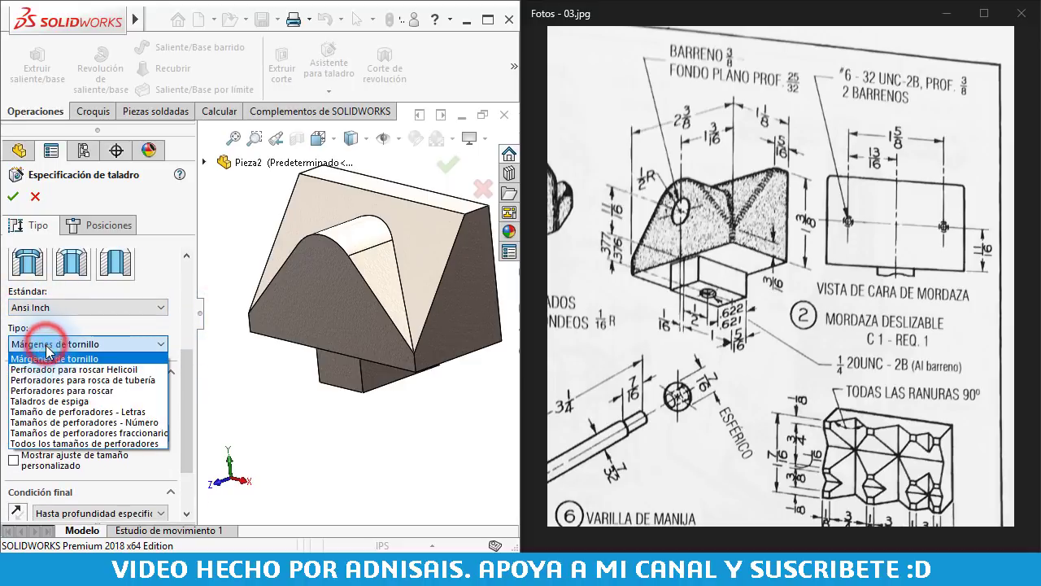
left_click(53, 443)
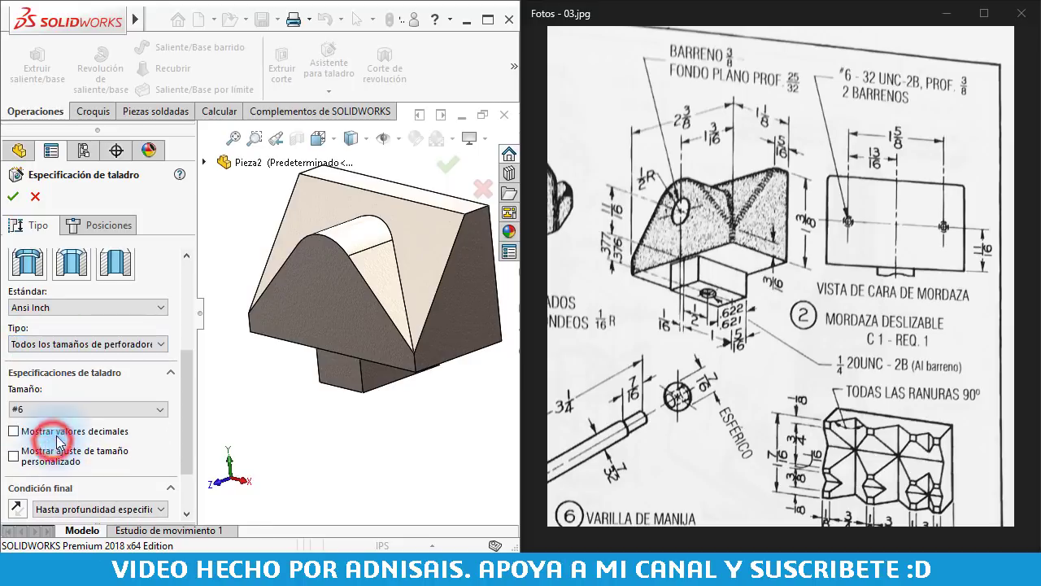
Choose the 3/8 drill size from the size list
left_click(39, 408)
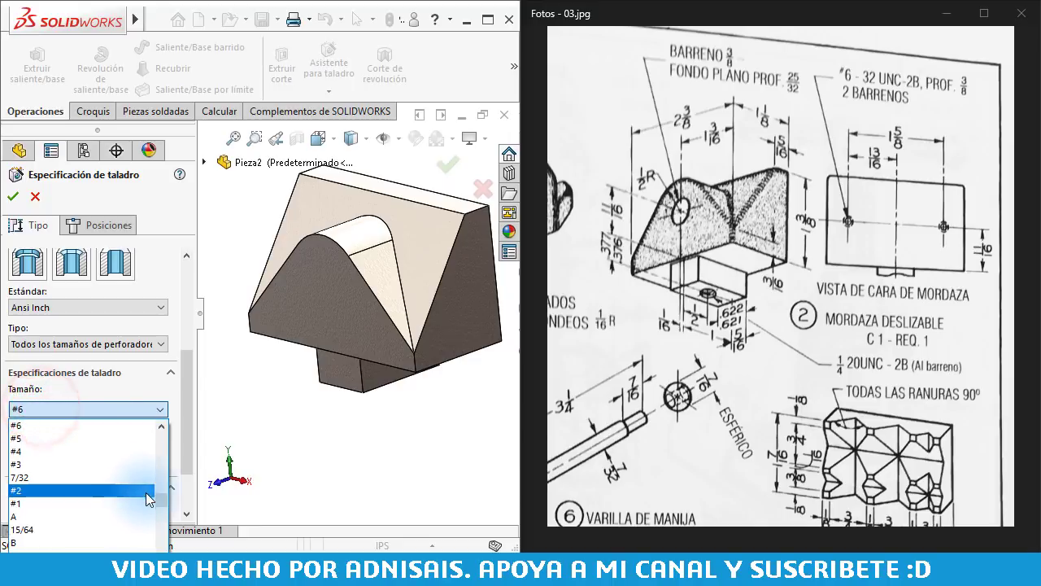
scroll(132, 490, "down", 1)
scroll(131, 489, "down", 1)
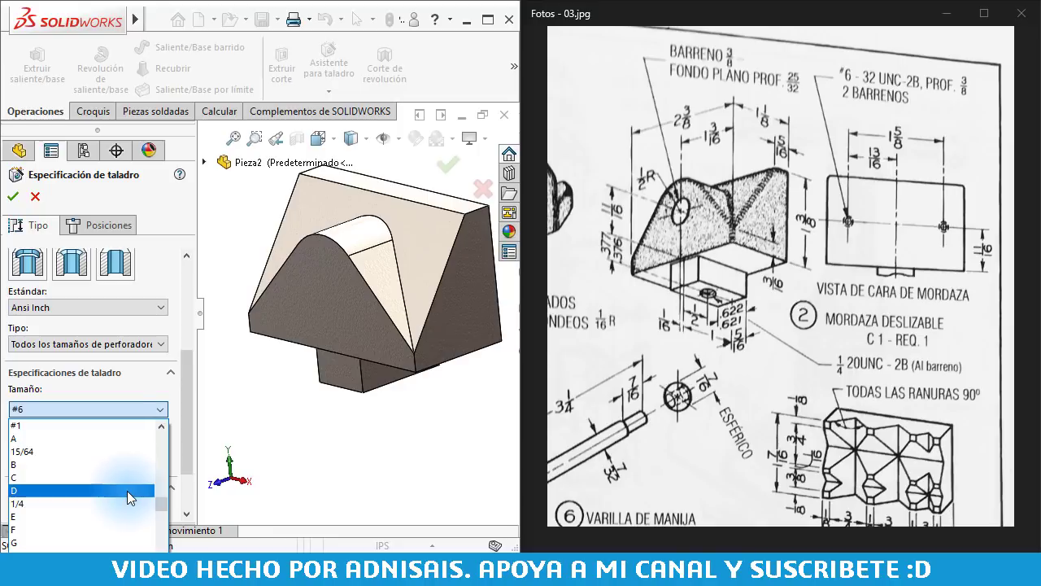
scroll(127, 491, "down", 3)
scroll(125, 493, "down", 1)
scroll(124, 494, "down", 1)
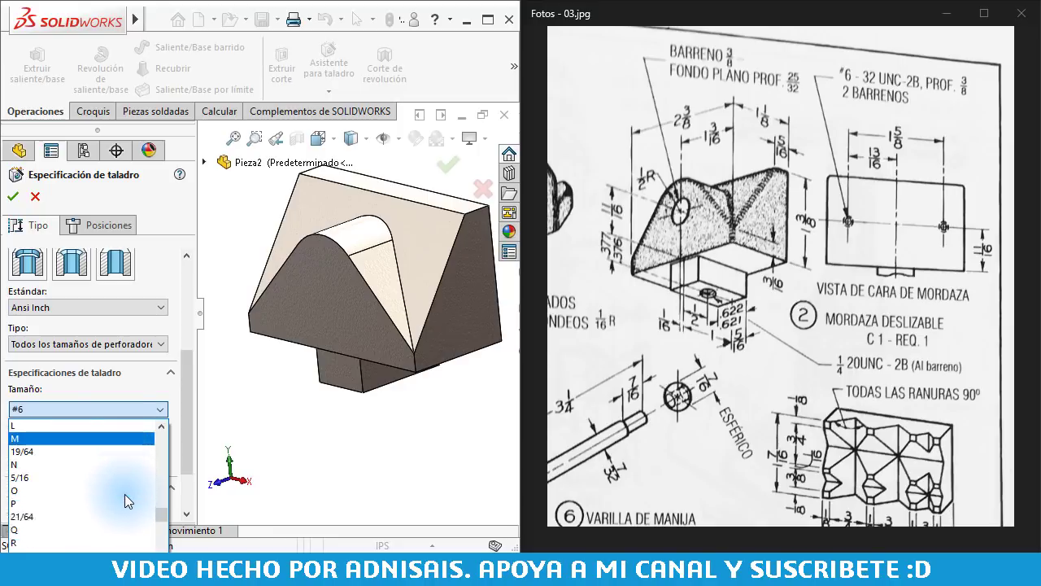
scroll(124, 493, "down", 1)
scroll(124, 493, "down", 1)
scroll(125, 494, "down", 1)
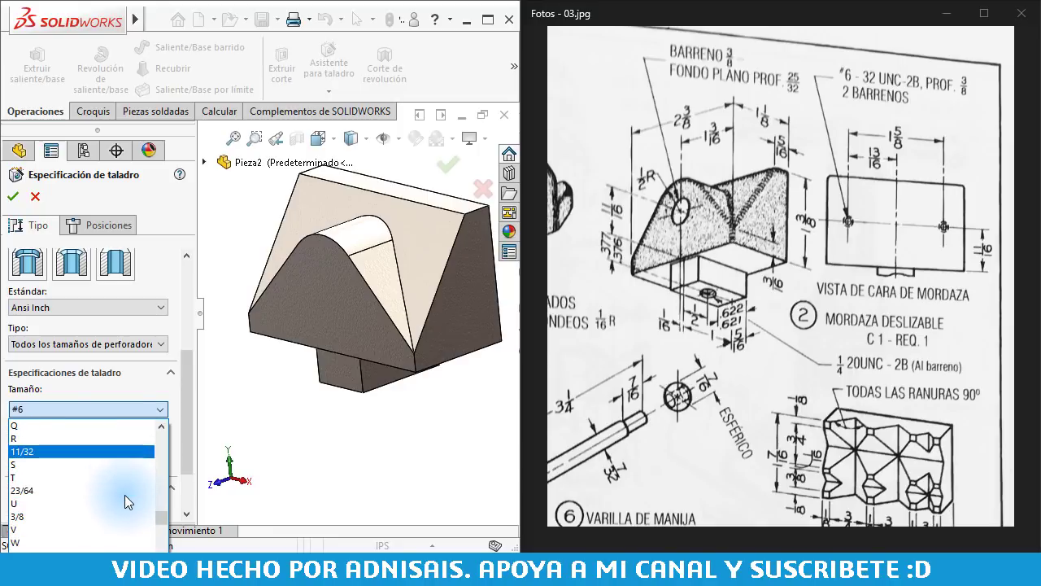
left_click(72, 515)
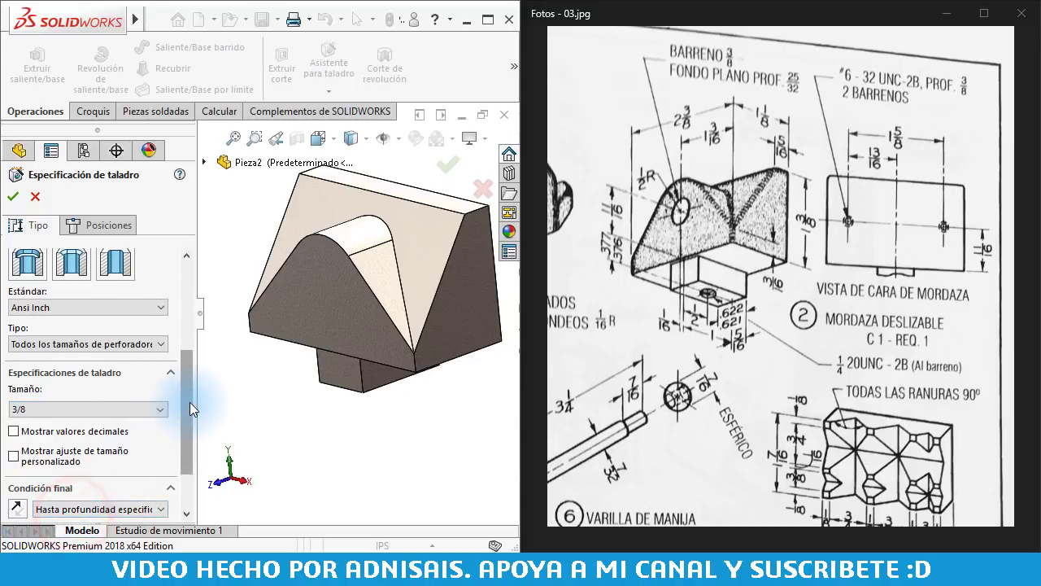
left_click_drag(190, 401, 186, 443)
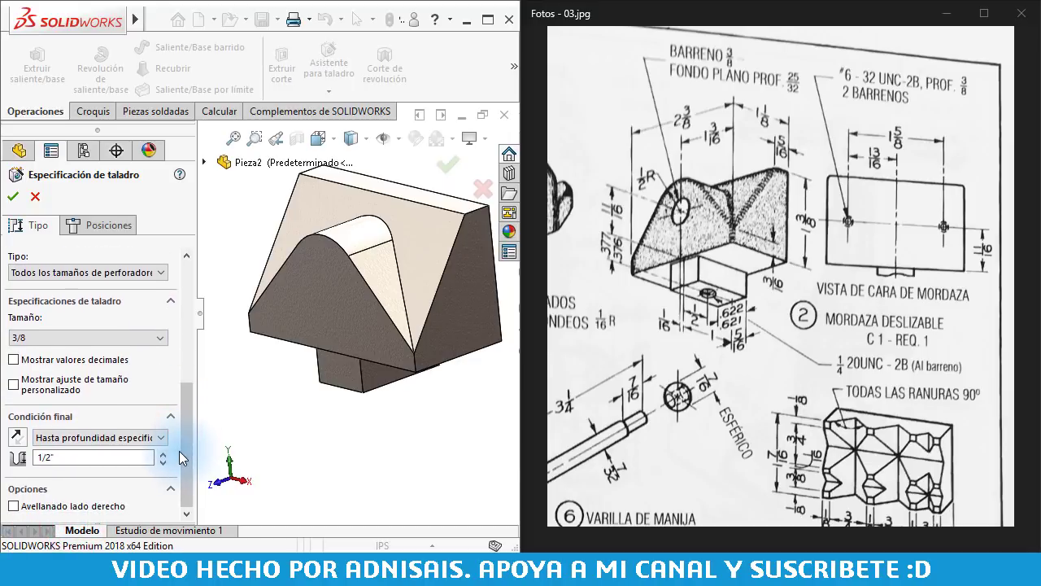
Enable custom sizing and make the 3/8 hole flat-bottomed with a 180° angle and 25/32" depth
left_click(14, 383)
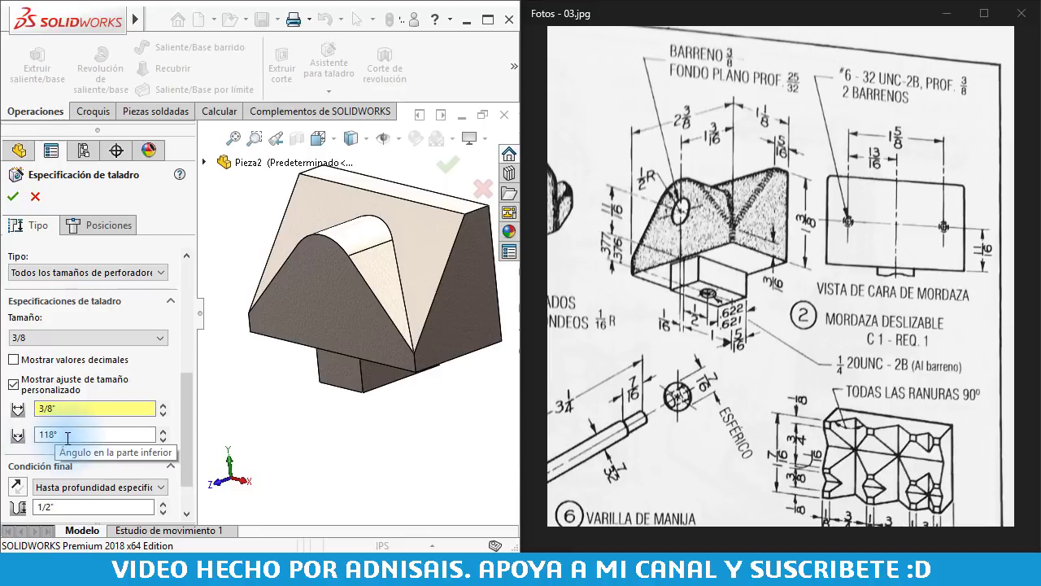
double_click(68, 435)
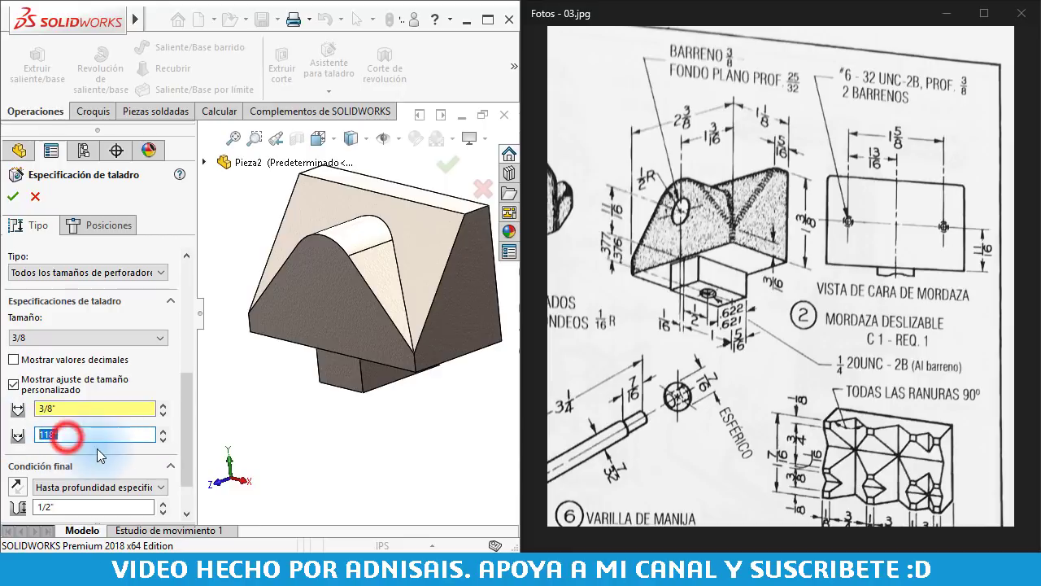
type("180")
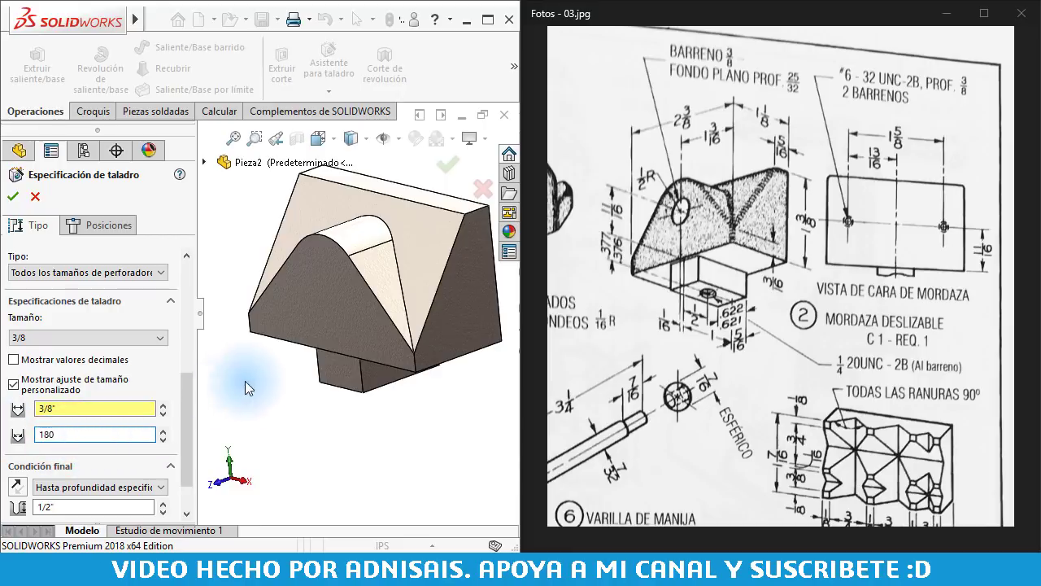
left_click(88, 492)
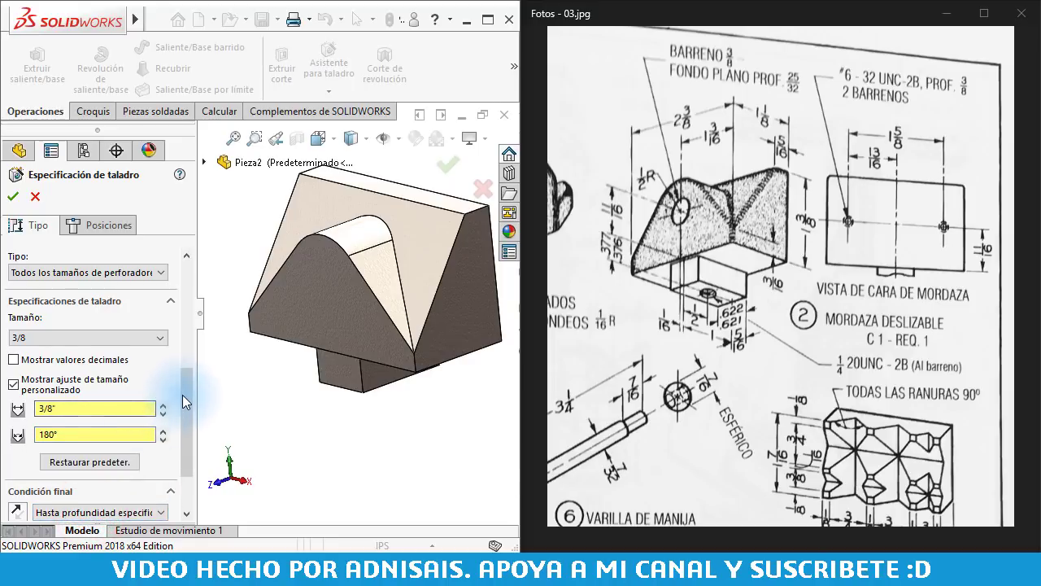
left_click_drag(186, 396, 186, 427)
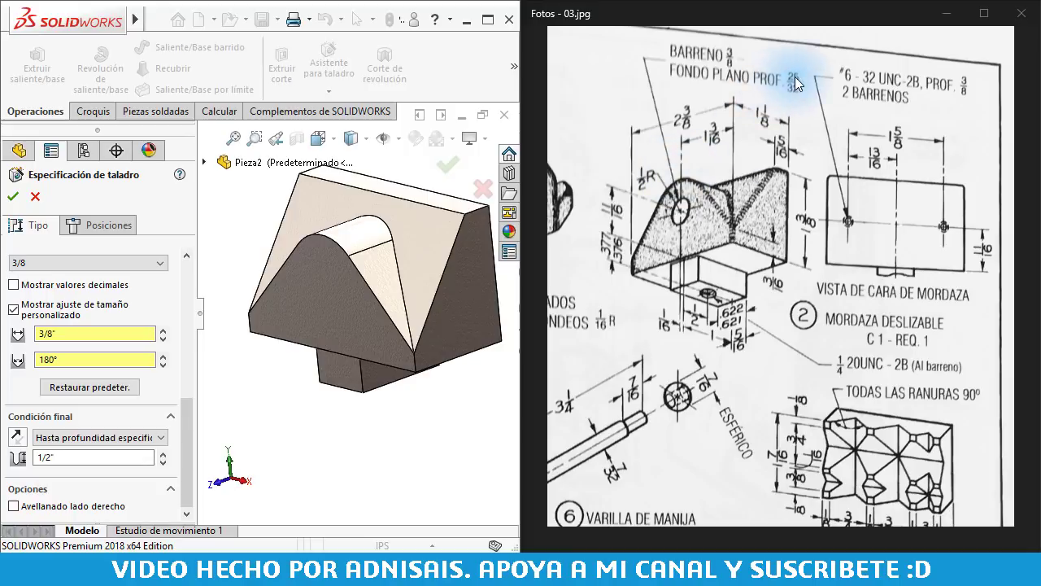
left_click_drag(70, 459, 2, 456)
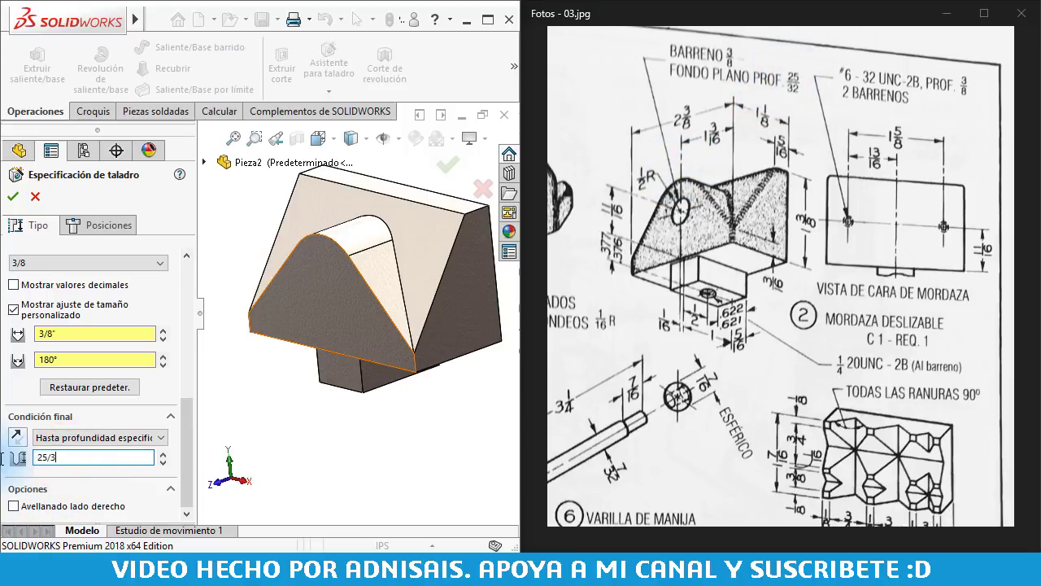
left_click(109, 223)
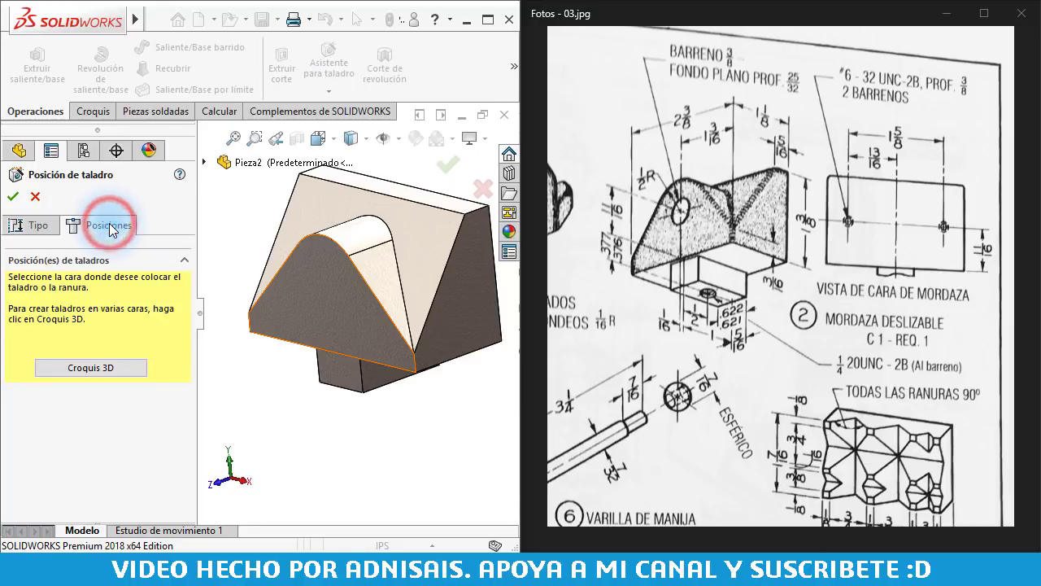
Place the 3/8 hole point on the jaw's sloped face and accept the hole
left_click(335, 284)
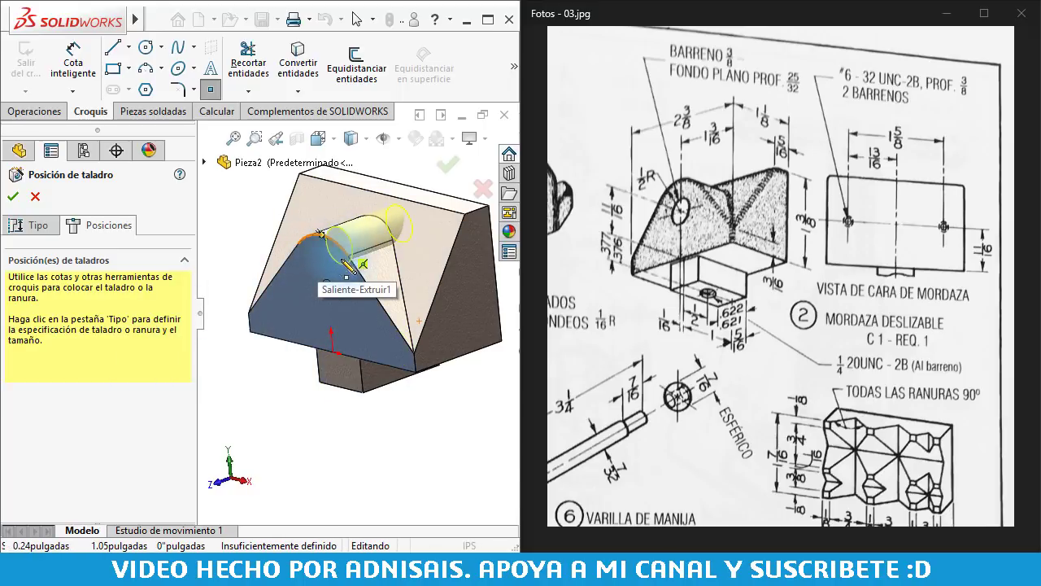
scroll(349, 266, "down", 2)
scroll(341, 266, "down", 3)
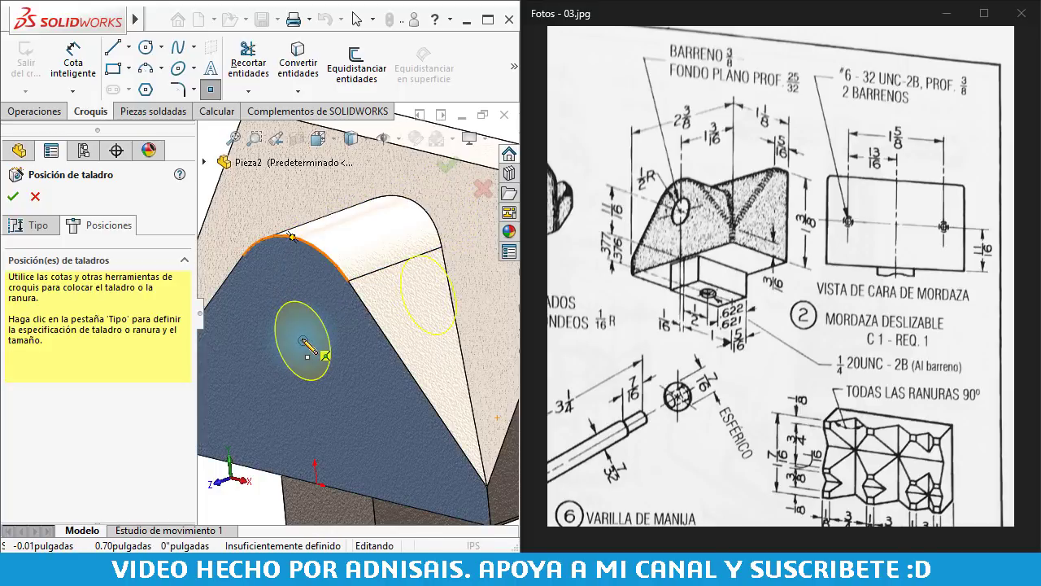
left_click(305, 341)
scroll(326, 350, "up", 5)
mouse_move(325, 349)
middle_mouse_down()
mouse_move(350, 358)
mouse_move(388, 325)
middle_mouse_up()
left_click(12, 196)
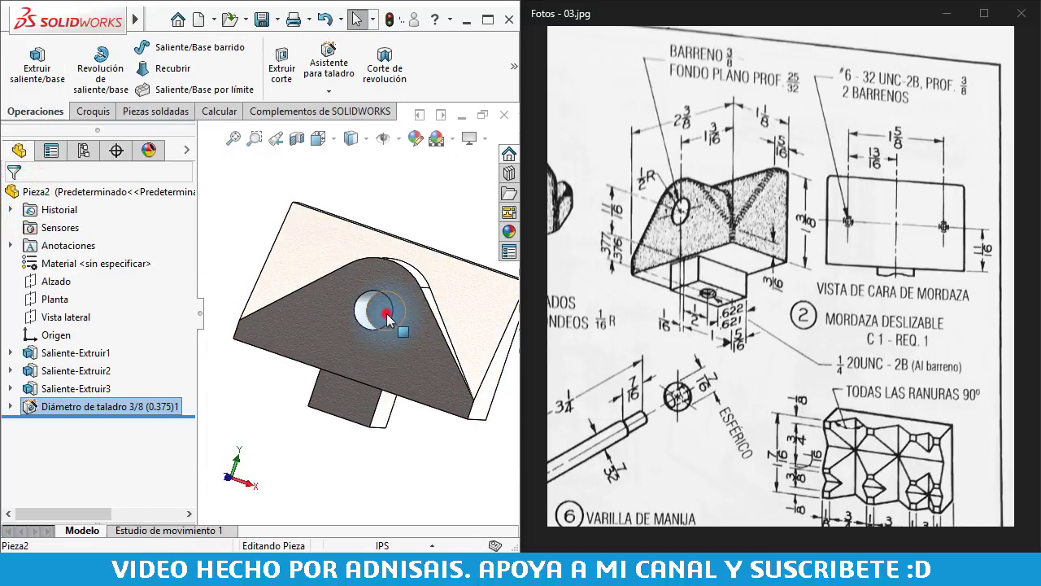
Zoom in on the finished 3/8 hole to inspect it
left_click(387, 318)
scroll(382, 321, "down", 3)
scroll(366, 325, "down", 2)
scroll(351, 333, "down", 2)
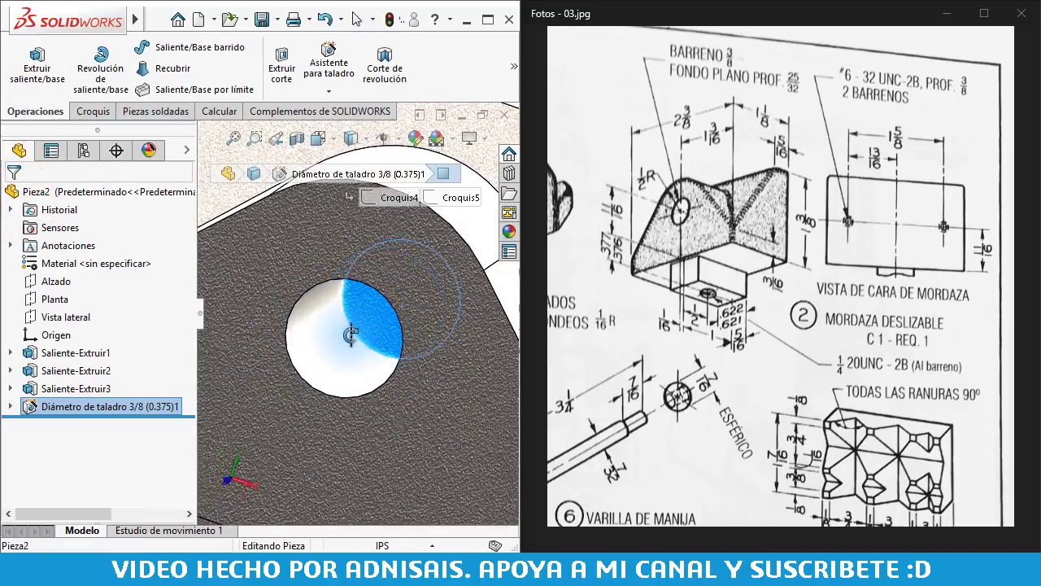
scroll(350, 335, "up", 3)
scroll(333, 350, "up", 3)
scroll(341, 342, "up", 2)
mouse_move(358, 334)
middle_mouse_down()
mouse_move(340, 307)
mouse_move(348, 302)
mouse_move(348, 344)
mouse_move(337, 348)
middle_mouse_up()
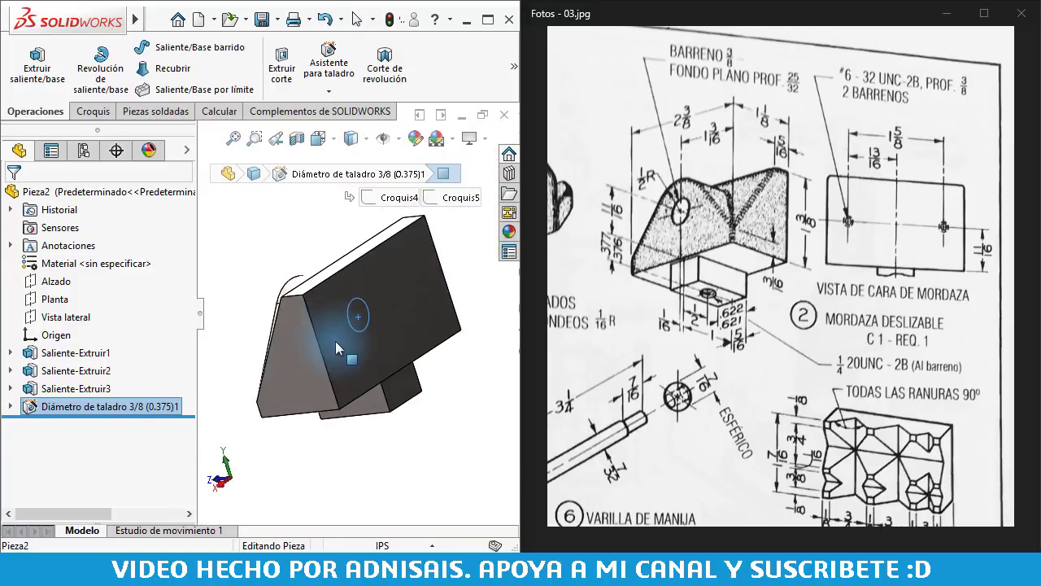
Turn the part to show its large back face and start a new Hole Wizard feature
left_click(437, 406)
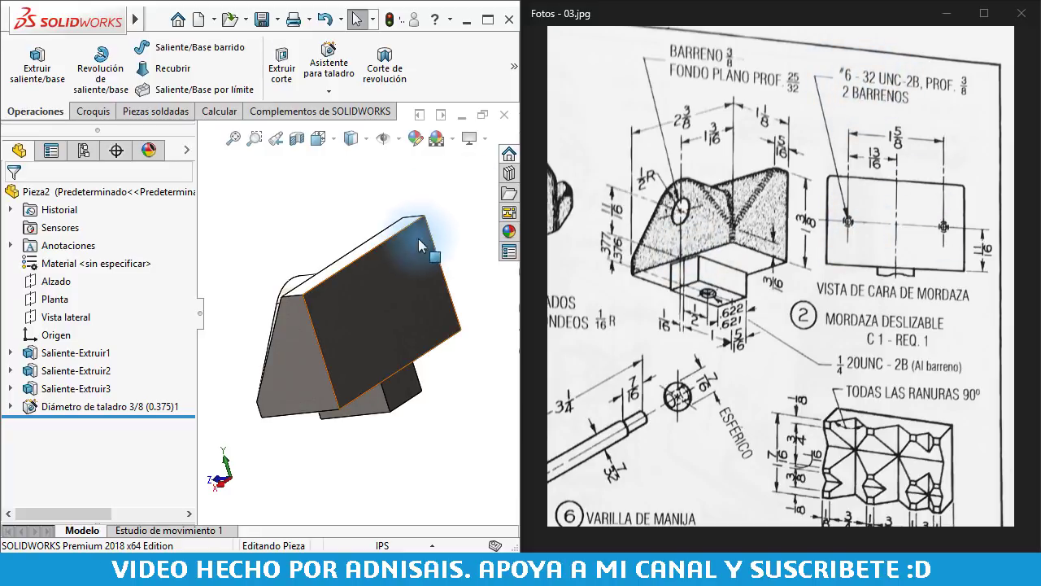
middle_click_drag(341, 197, 225, 188)
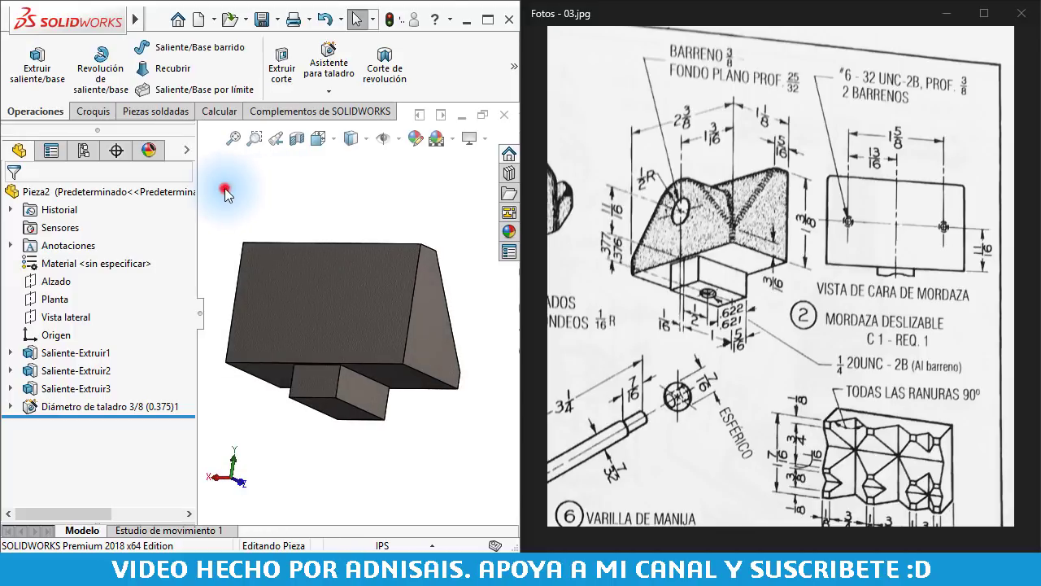
left_click(328, 59)
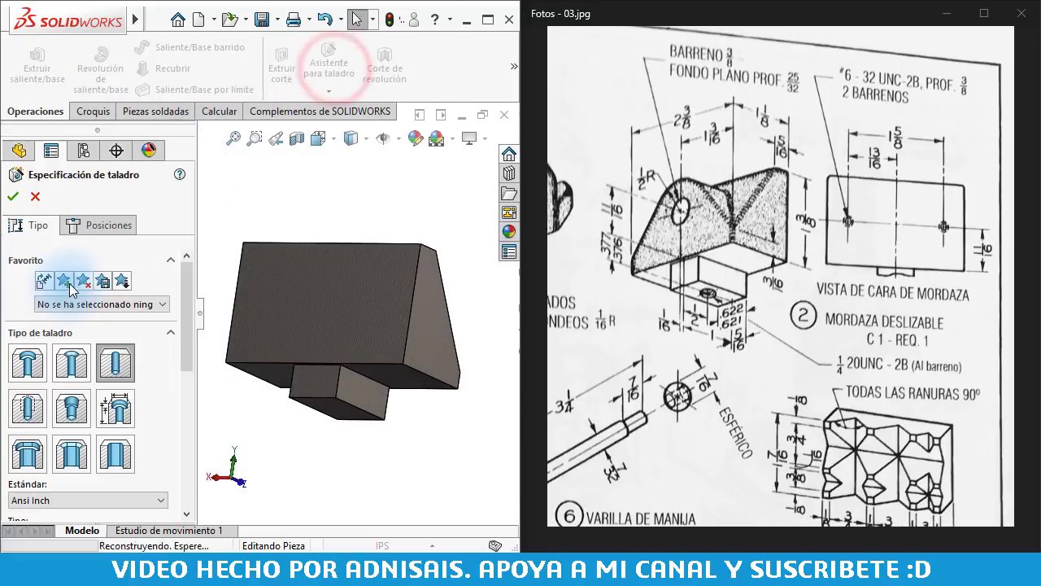
Make the new hole a Taladro roscado, reset custom sizing, and choose size #6-32
left_click(31, 406)
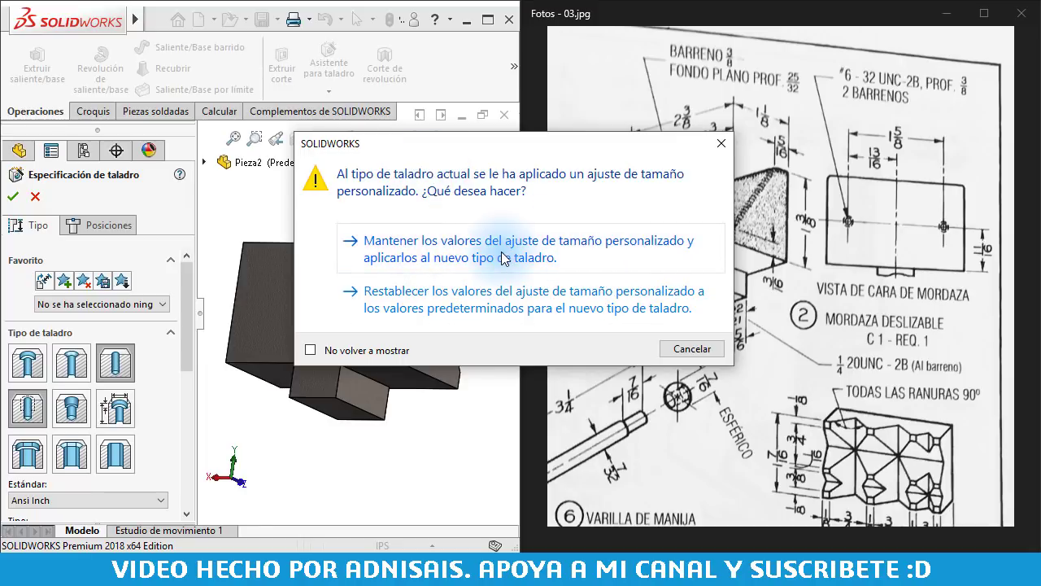
left_click(423, 306)
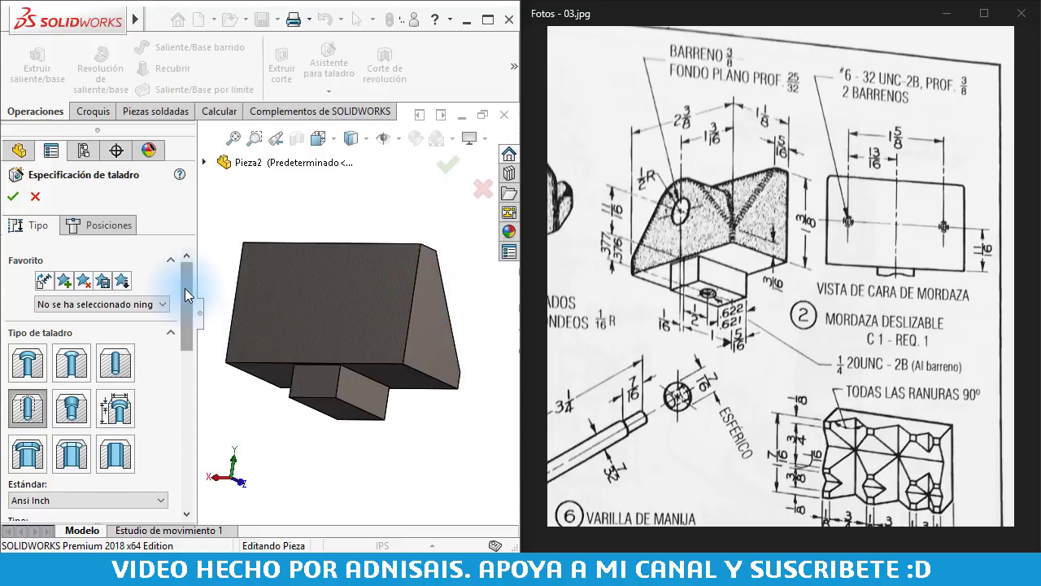
mouse_move(185, 287)
left_mouse_down()
mouse_move(187, 343)
mouse_move(158, 322)
left_mouse_up()
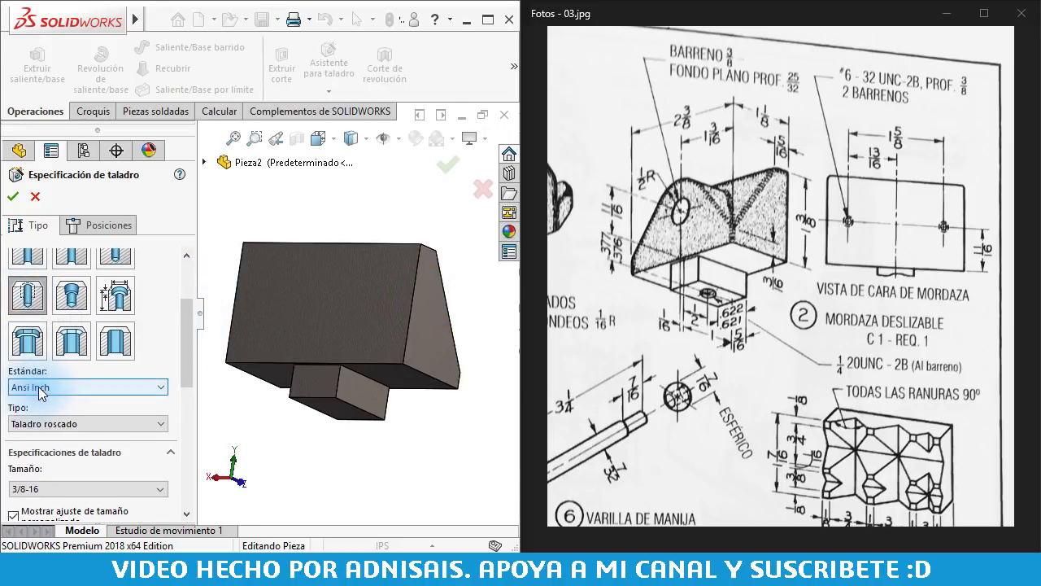
left_click_drag(193, 337, 192, 367)
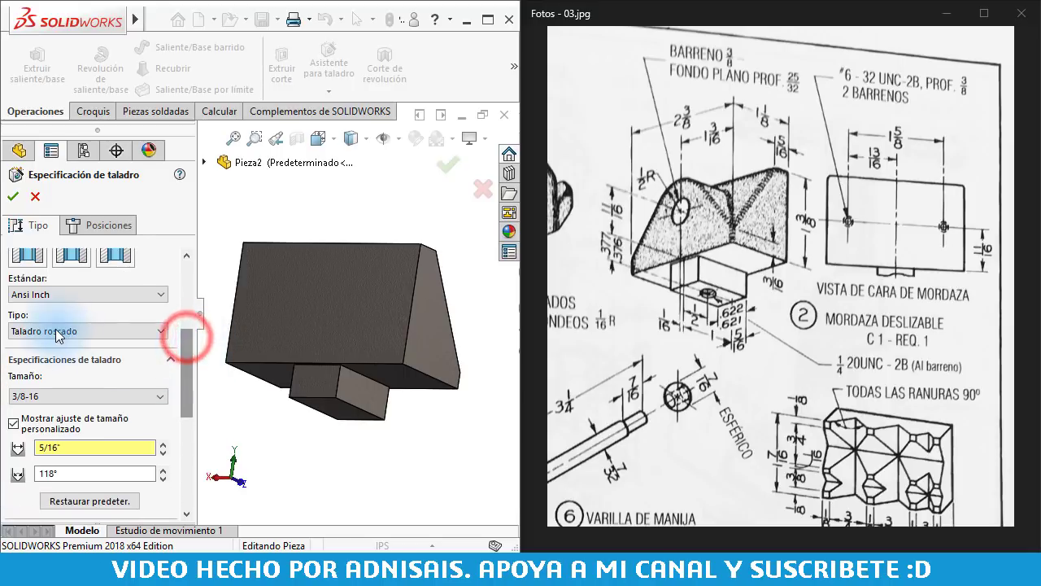
left_click(42, 396)
scroll(43, 423, "up", 5)
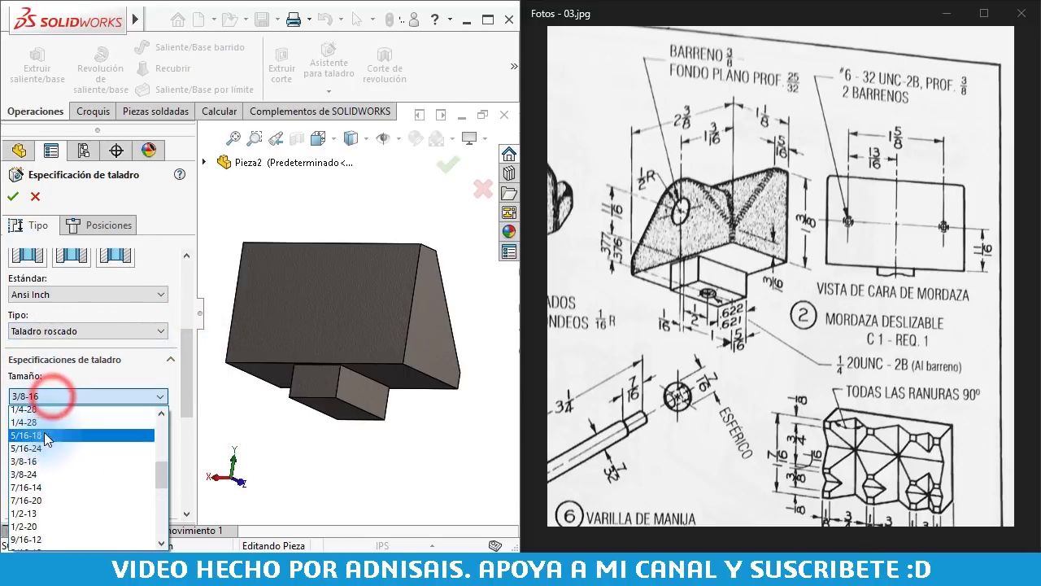
scroll(44, 433, "up", 5)
scroll(44, 432, "up", 3)
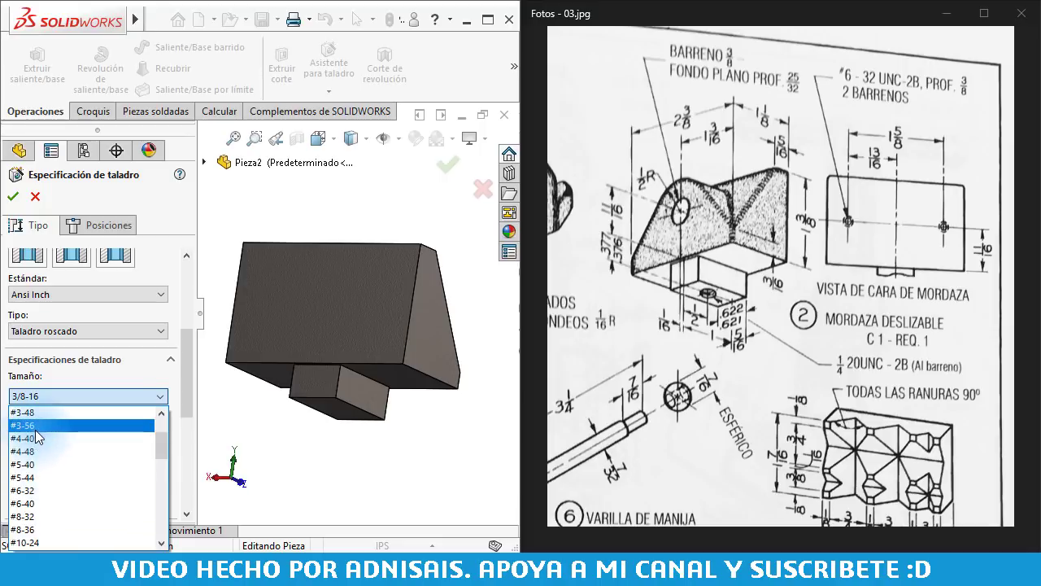
left_click(44, 492)
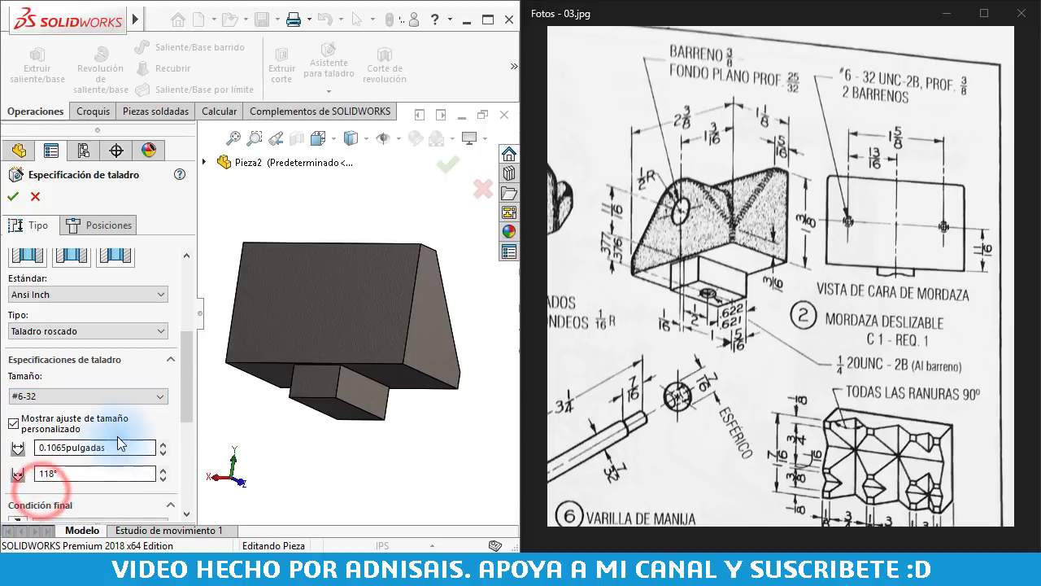
Turn off custom sizing and restore the default drill and thread depth links
left_click(15, 424)
left_click_drag(189, 392, 184, 440)
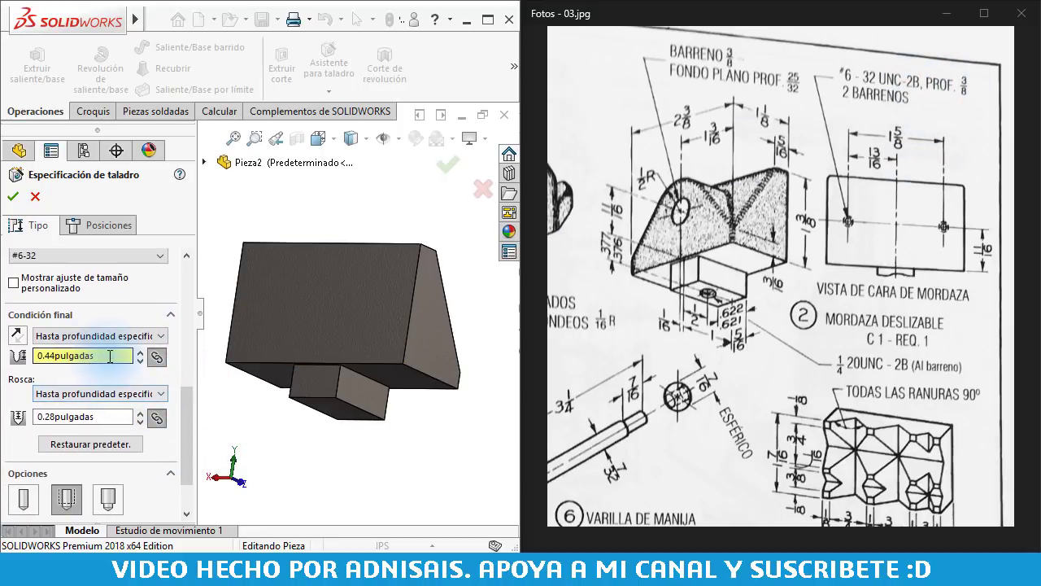
left_click_drag(111, 355, 2, 356)
type("3/8\"")
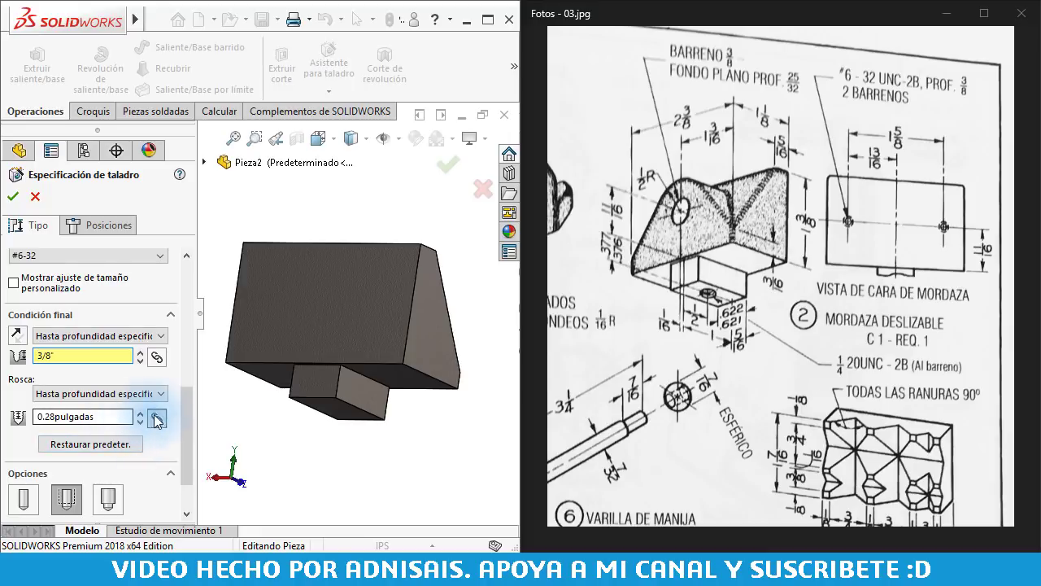
left_click(157, 357)
left_click(157, 417)
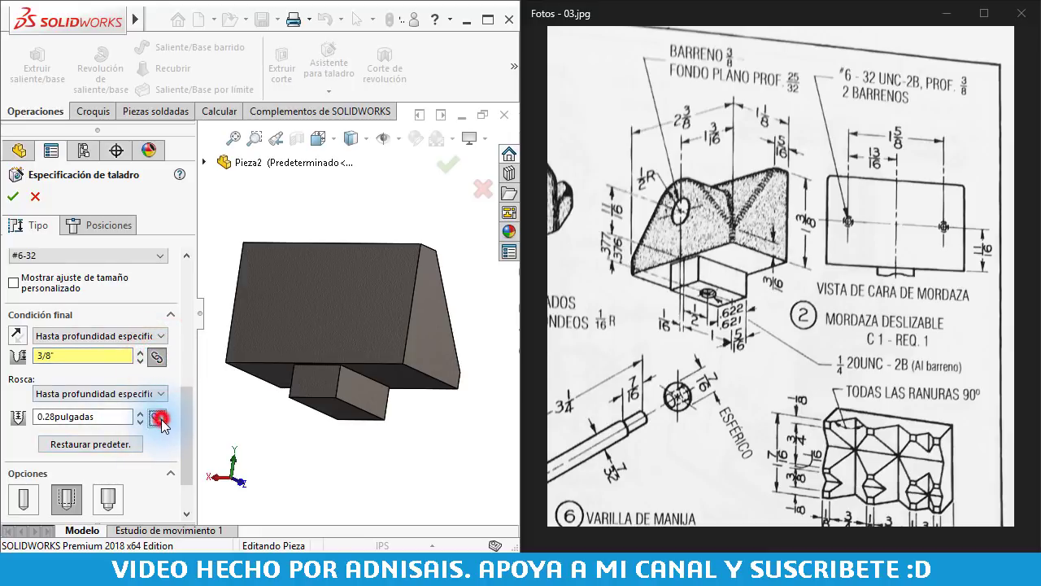
left_click(155, 358)
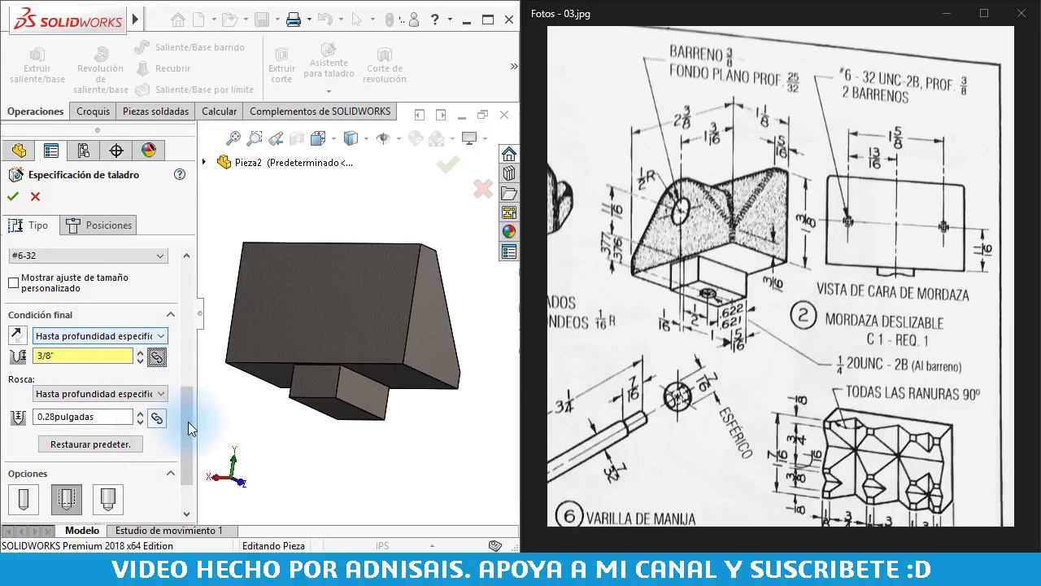
left_click_drag(188, 425, 195, 488)
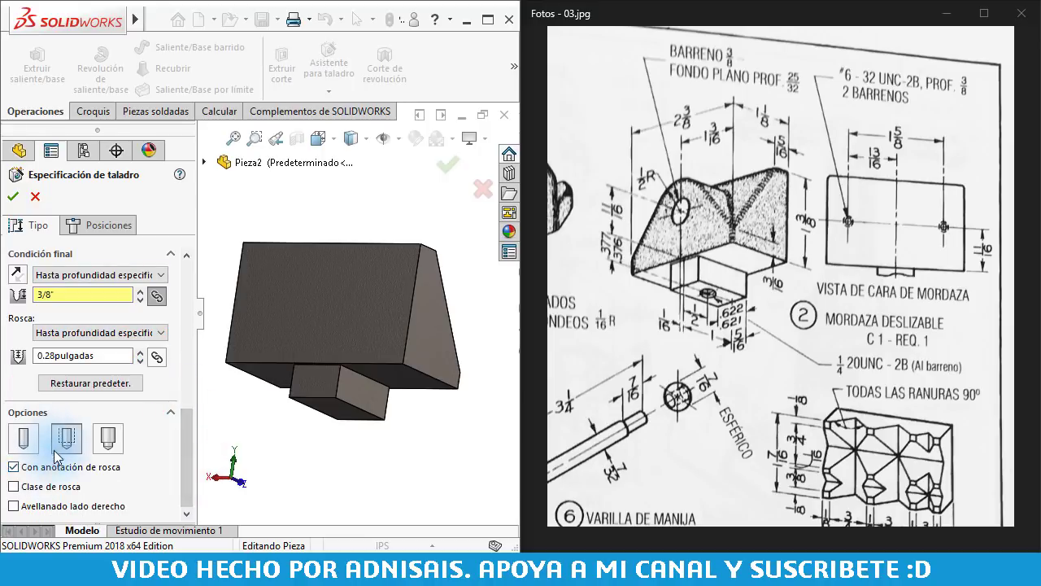
left_click(95, 384)
left_click(157, 381)
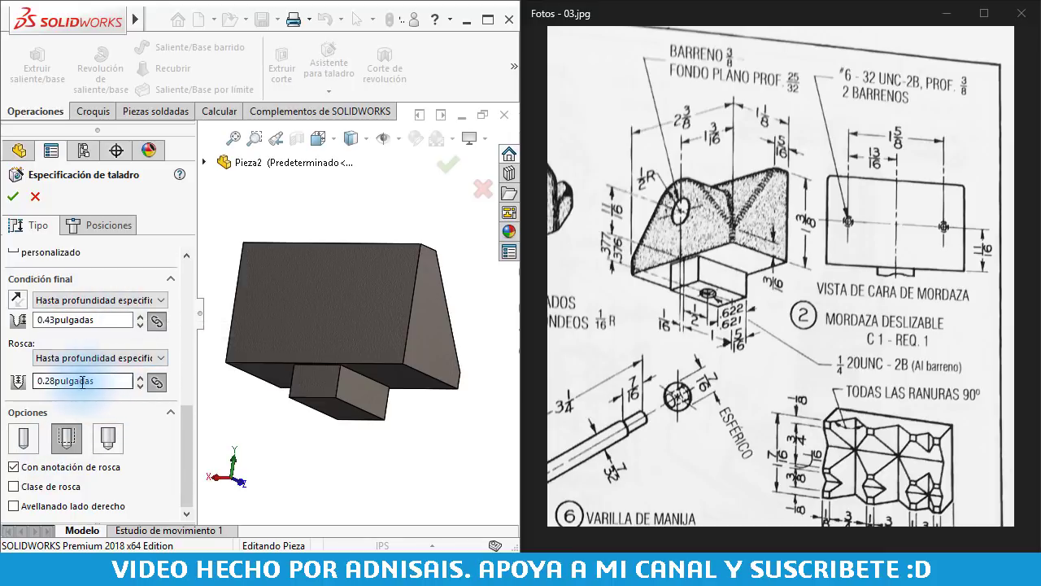
Set the #6-32 tapped hole's drill depth to 3/8", giving 0.28" of thread
left_click(110, 323)
double_click(110, 322)
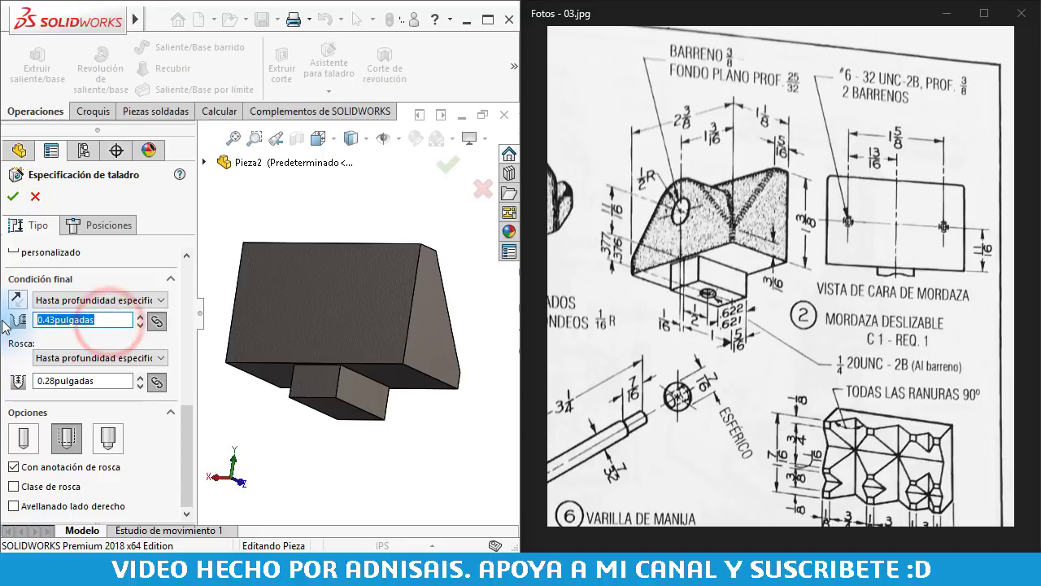
type("3/8")
key("Tab")
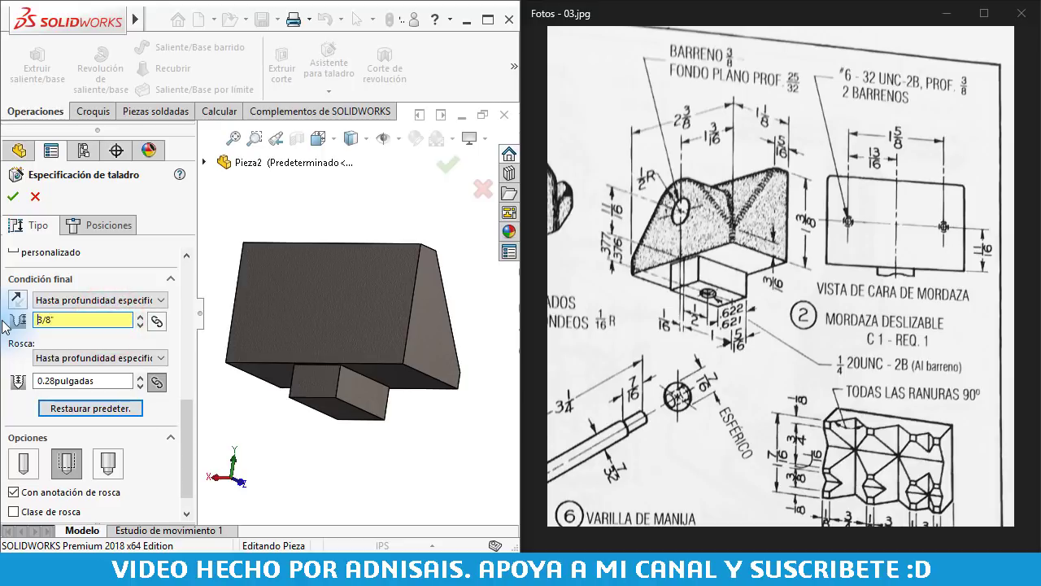
left_click(108, 409)
left_click(155, 320)
left_click(155, 380)
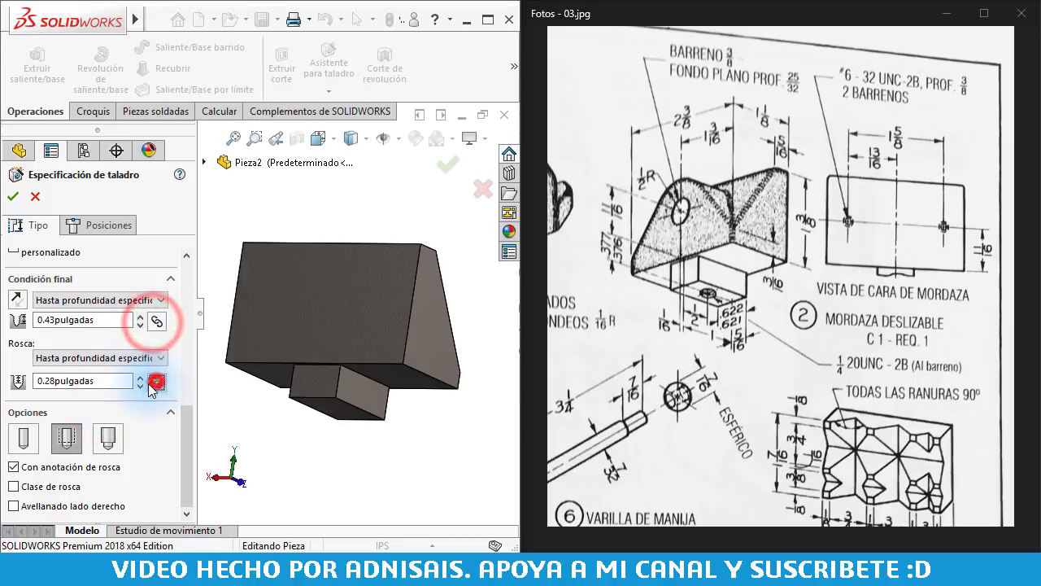
double_click(112, 319)
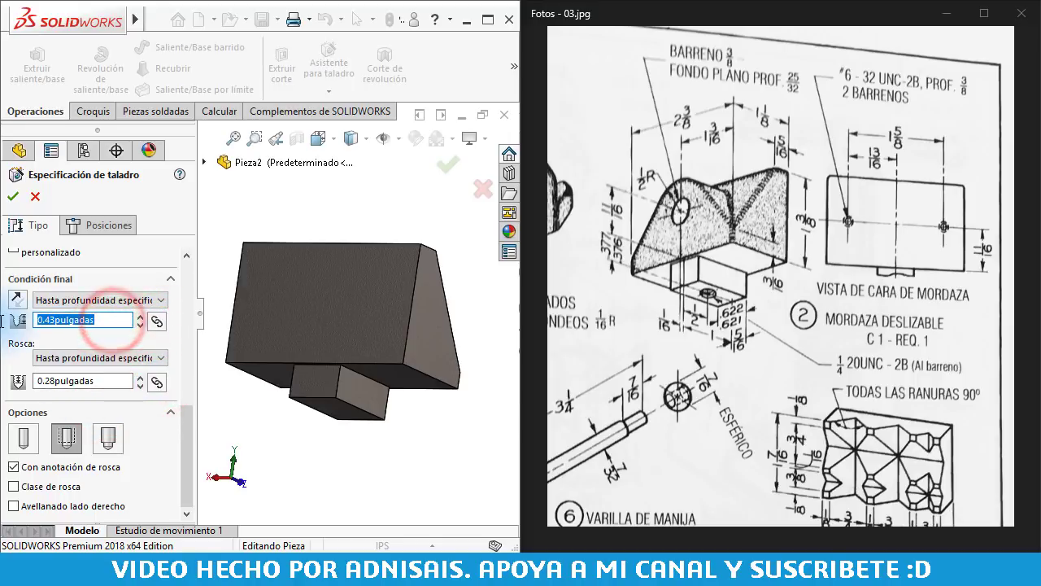
type("3/8")
key("Return")
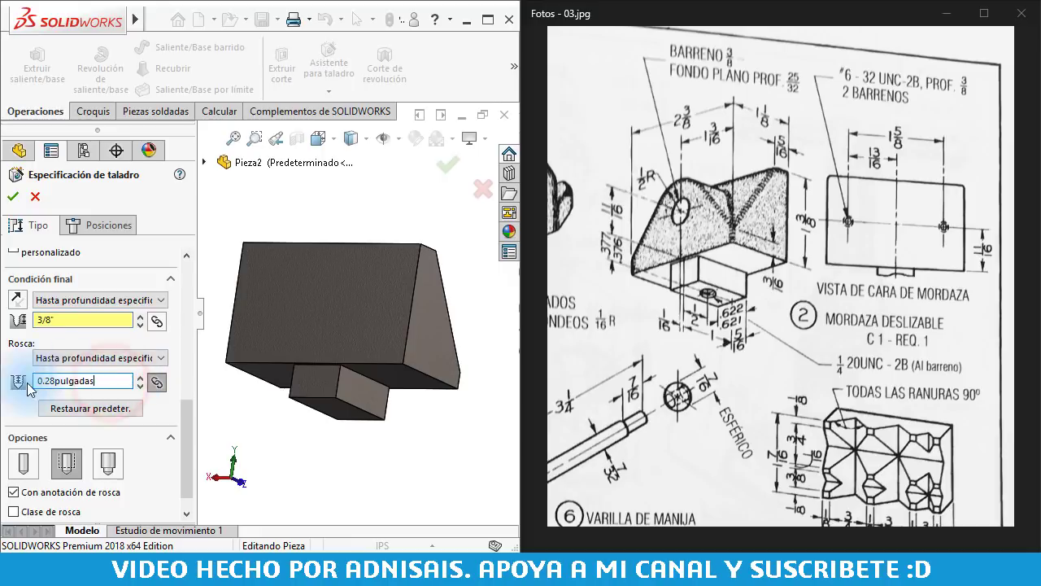
left_click_drag(188, 415, 188, 436)
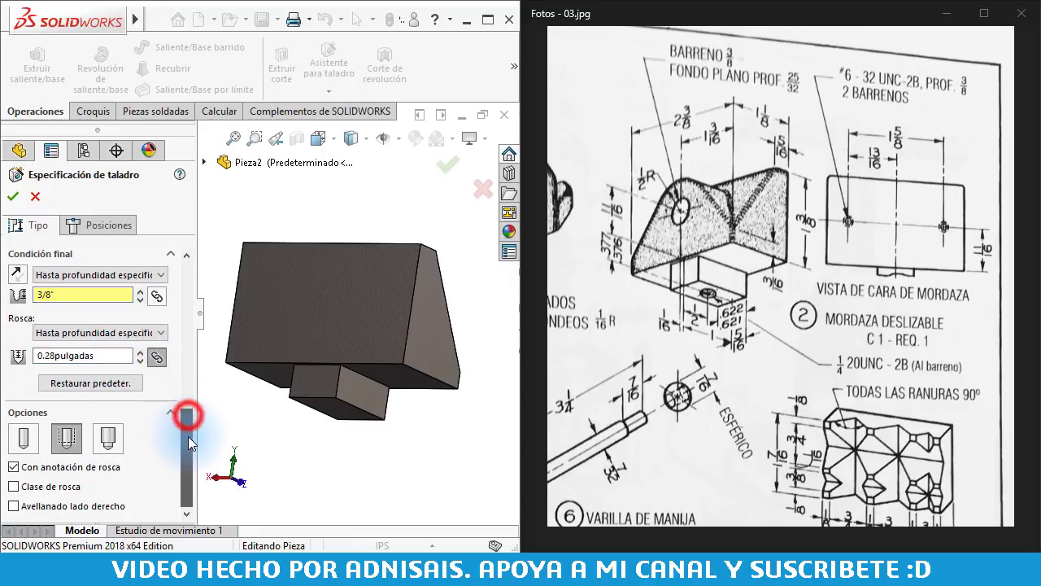
key("Return")
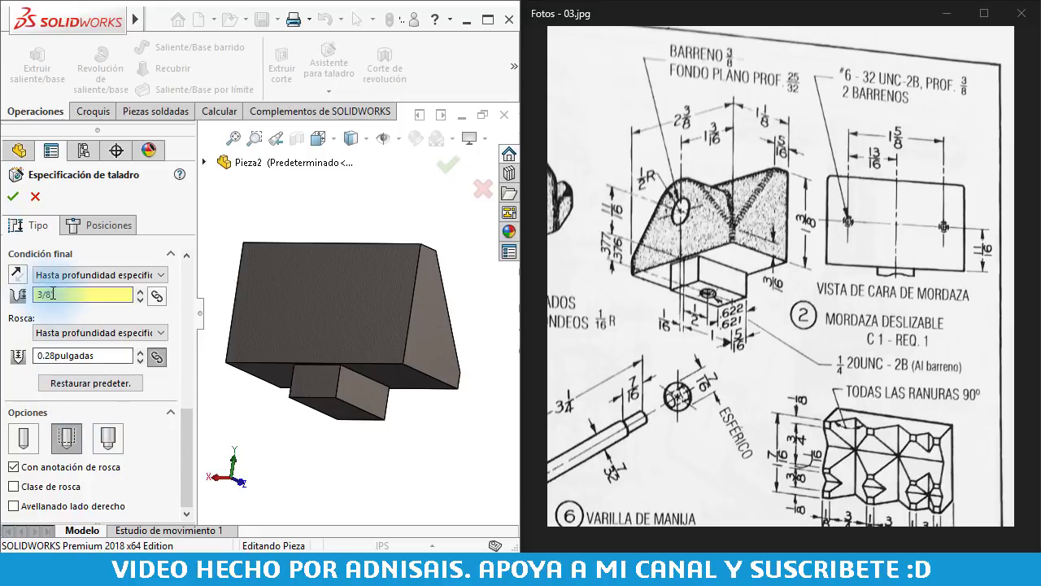
type("\"")
left_click(96, 356)
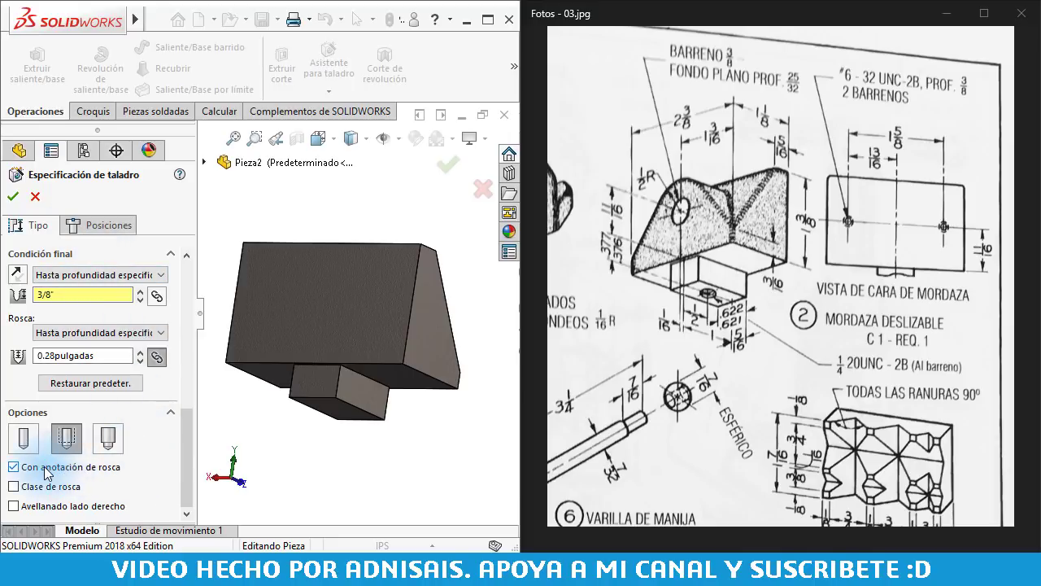
left_click(104, 226)
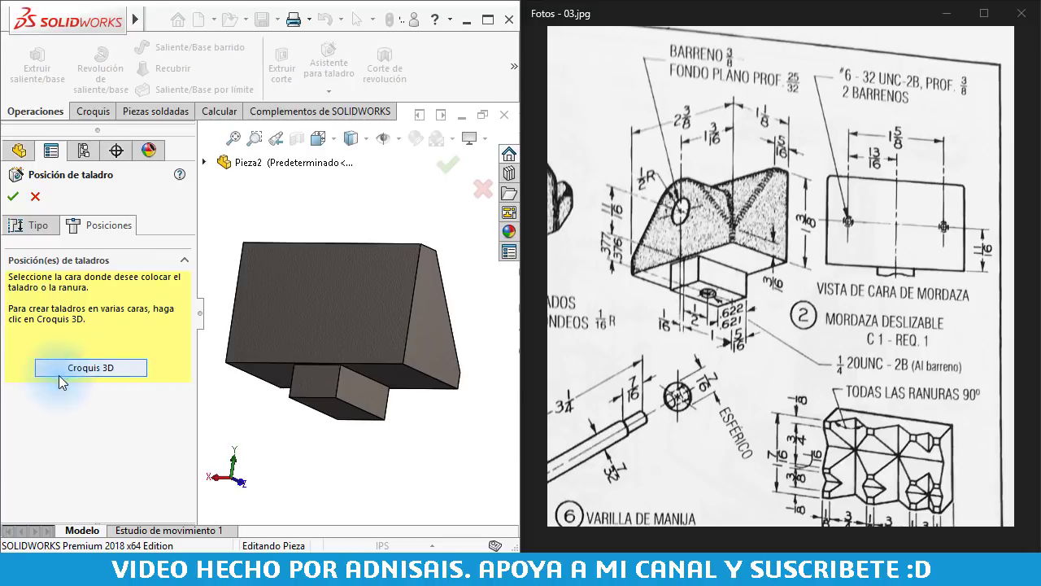
Place two hole points on the part's back face
left_click(284, 269)
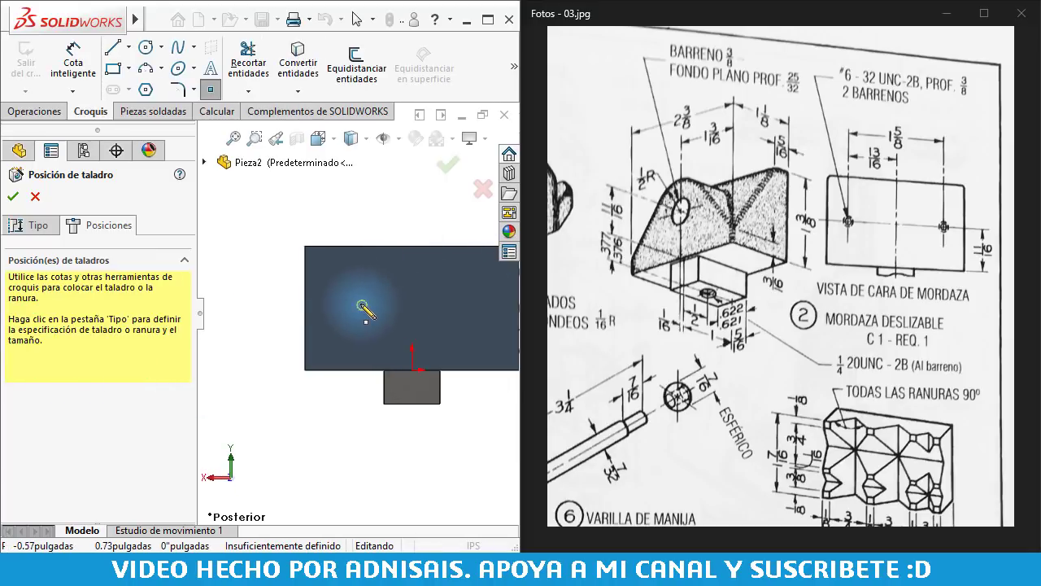
left_click(360, 303)
left_click(470, 304)
key("Escape")
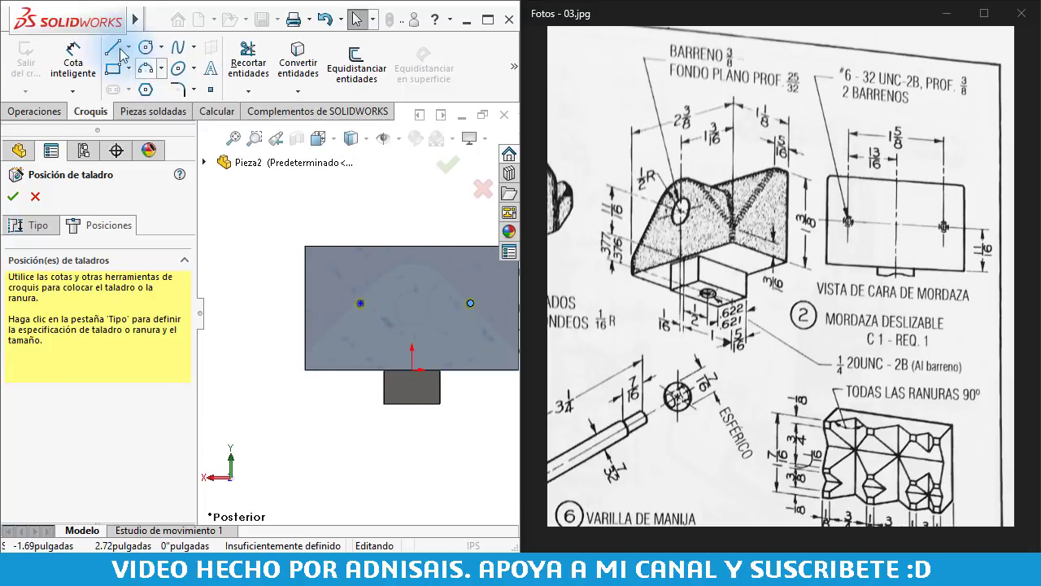
Draw a vertical centerline from the origin and make both hole points symmetric about it
left_click(129, 47)
left_click(143, 72)
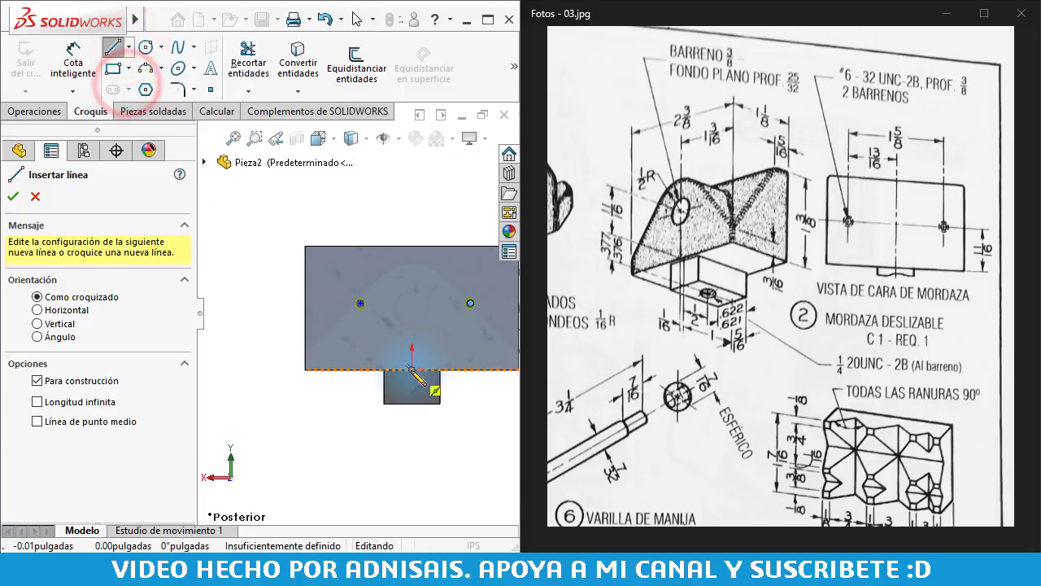
left_click(411, 370)
left_click(412, 258)
key("Escape")
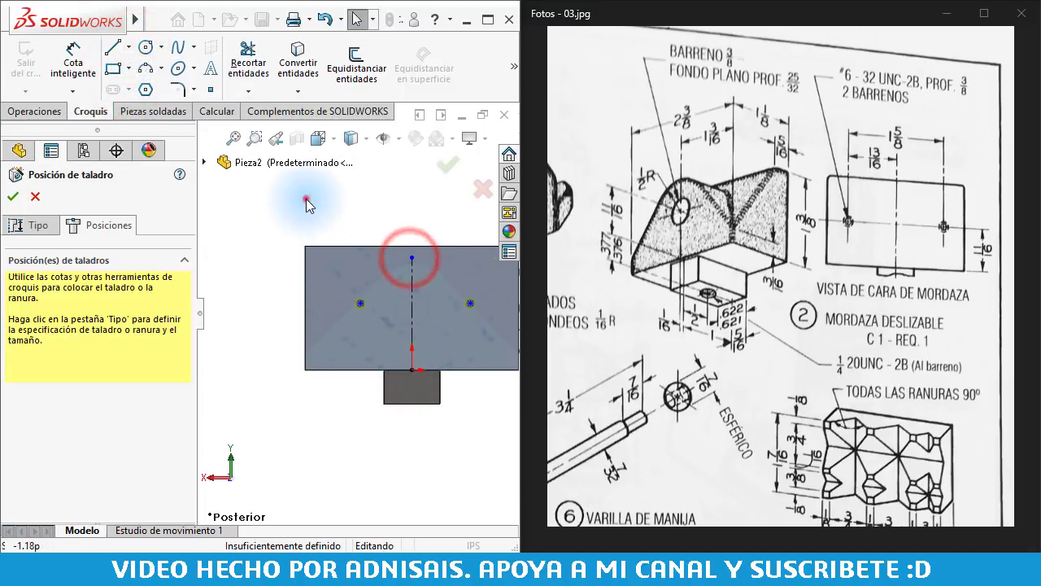
left_click_drag(306, 199, 477, 394)
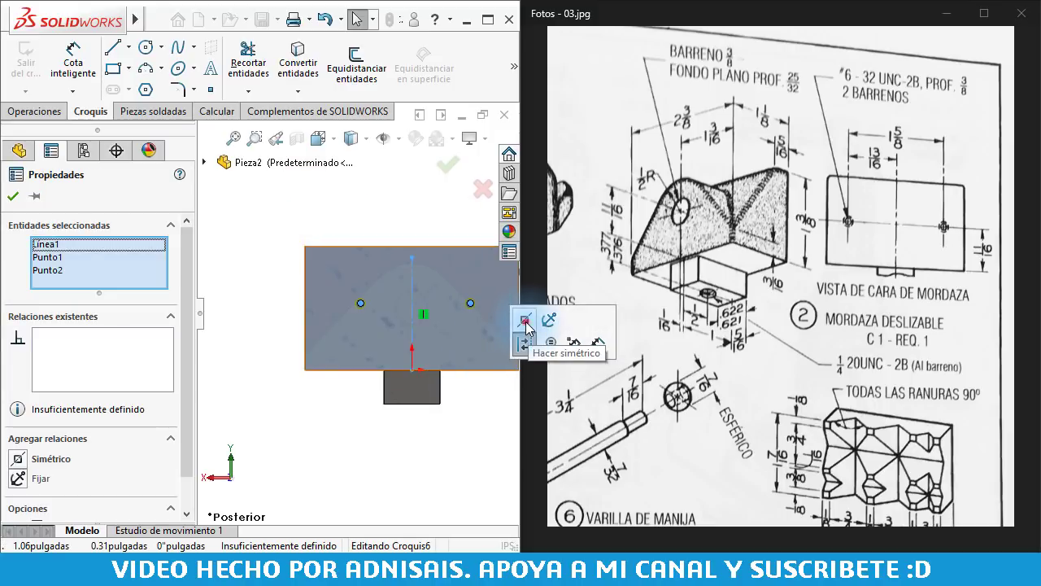
left_click(527, 322)
left_click(445, 451)
Dimension the hole points 1 5/8" apart and 11/16" above the bottom edge
key("d")
left_click(465, 302)
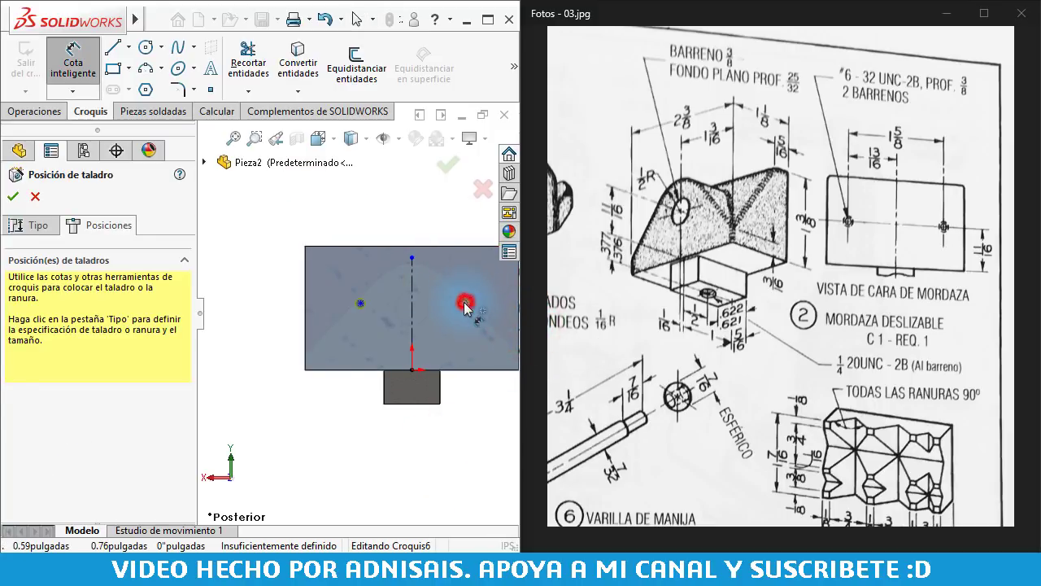
left_click(361, 303)
left_click(398, 227)
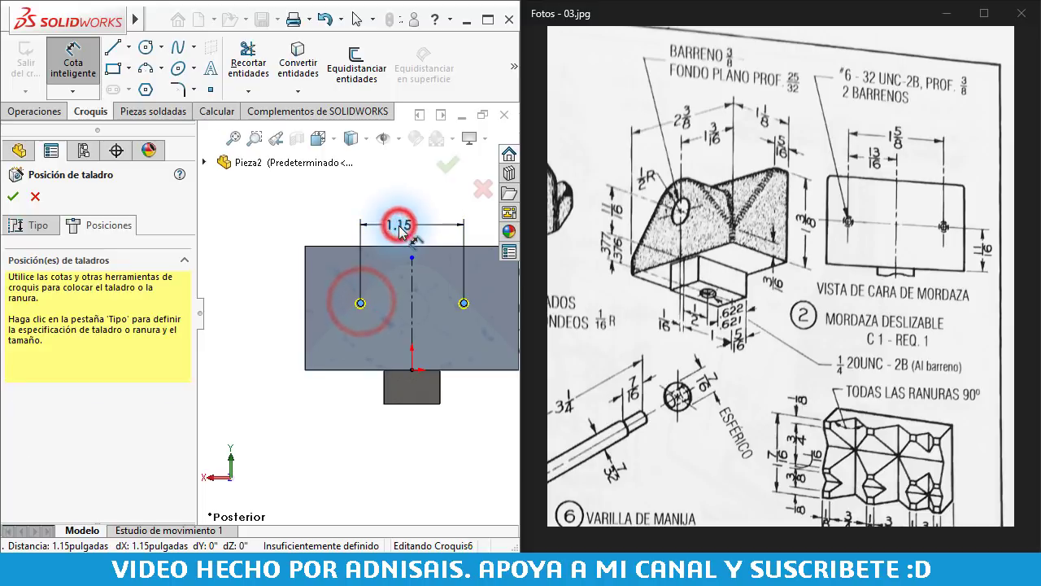
type("1 5/8")
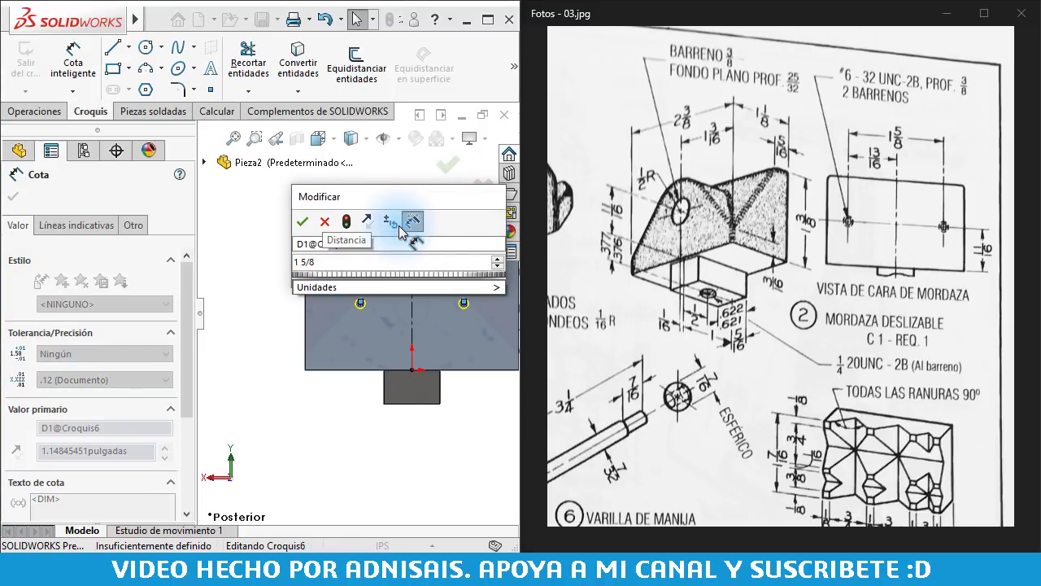
key("Return")
left_click(342, 370)
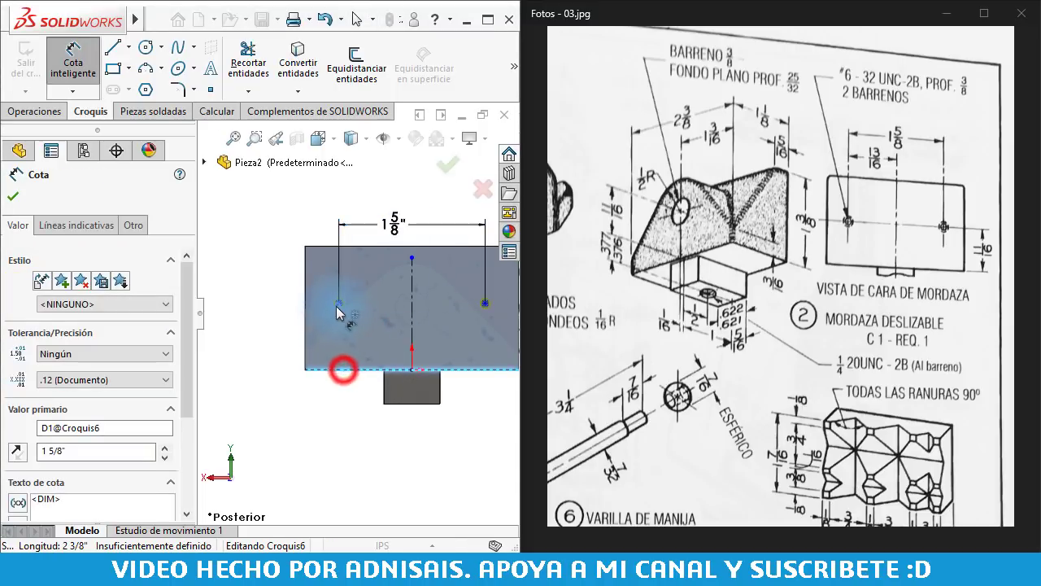
left_click(335, 306)
left_click(284, 320)
type("1")
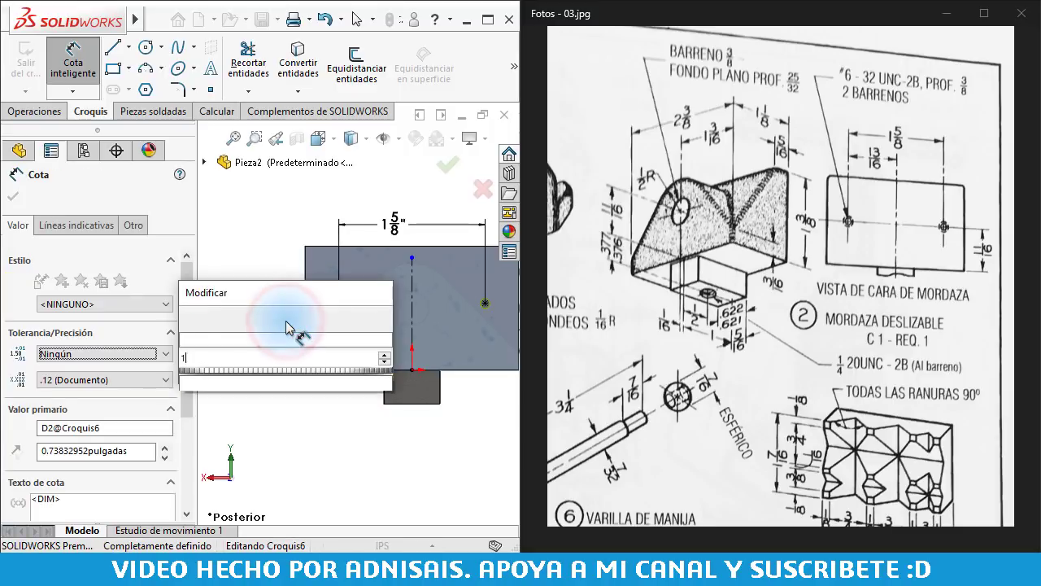
type("1/16")
key("Return")
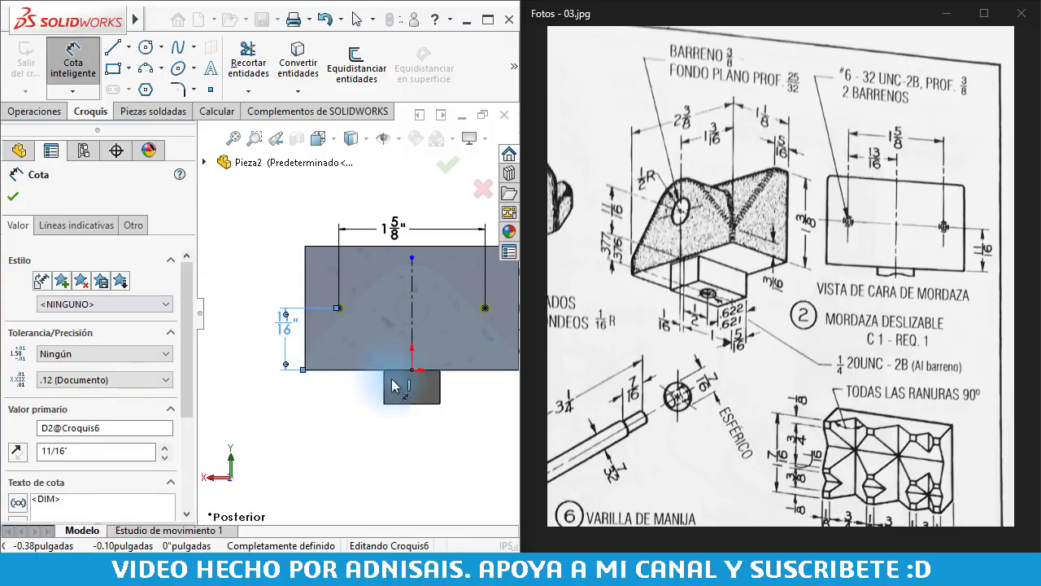
Check the placement and accept the two #6-32 tapped holes
scroll(813, 325, "down", 5)
scroll(850, 228, "down", 4)
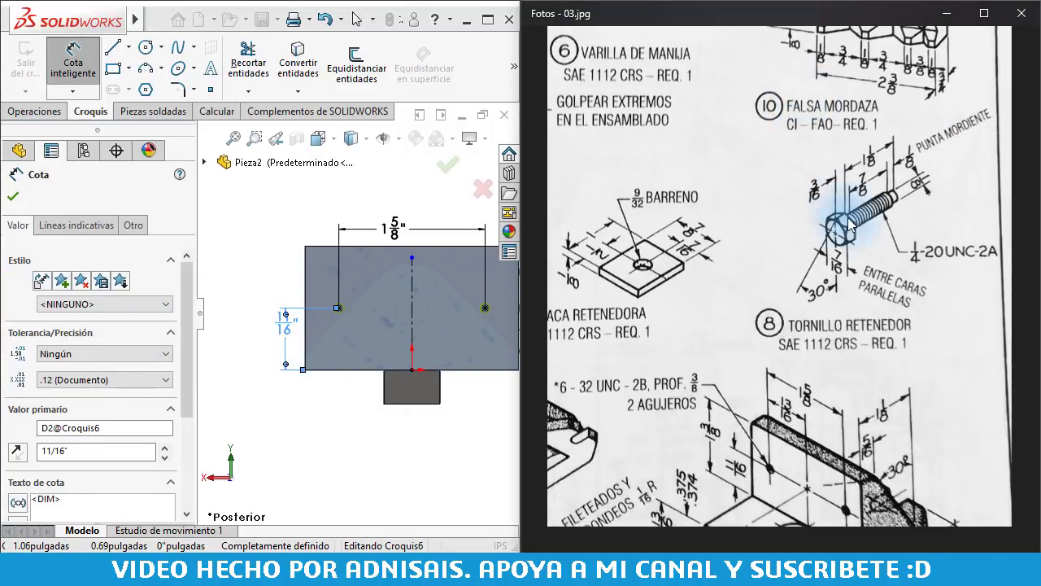
scroll(830, 260, "down", 3)
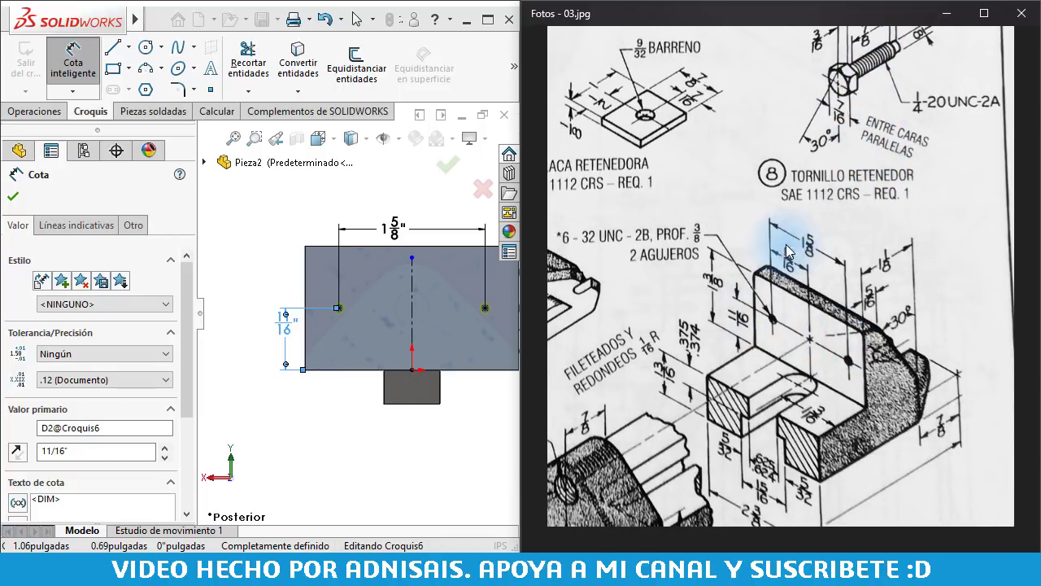
scroll(789, 277, "up", 5)
scroll(748, 293, "up", 5)
scroll(743, 302, "up", 4)
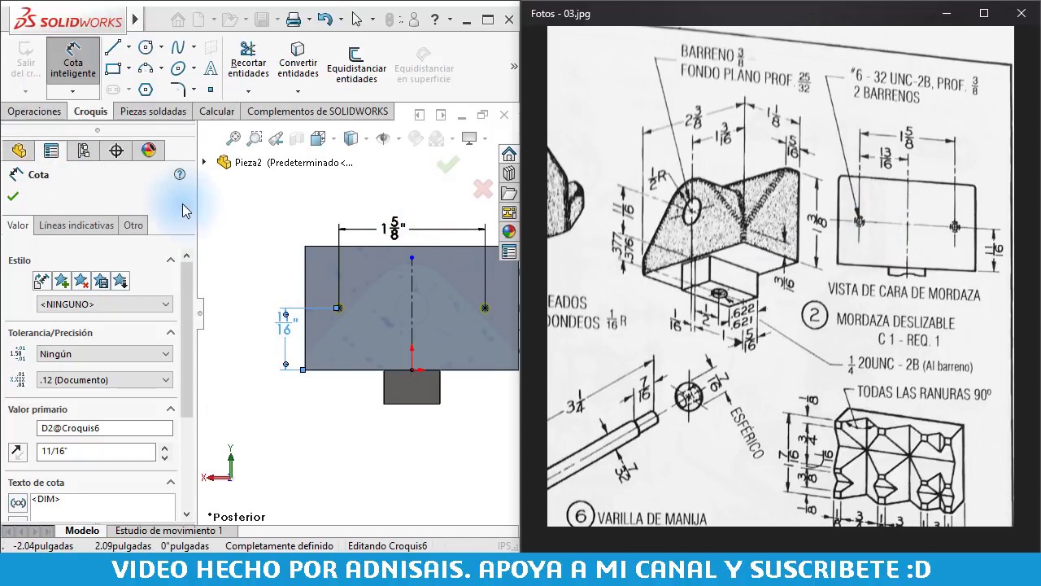
left_click(447, 165)
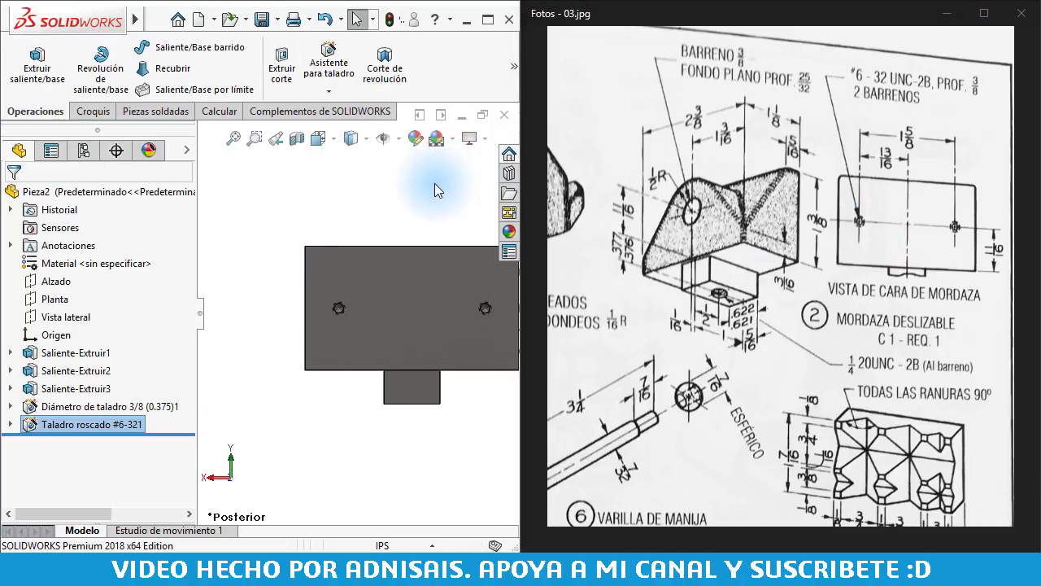
Orbit and zoom the part into a 3D view to inspect the new holes
middle_click_drag(437, 189, 327, 324)
scroll(327, 325, "down", 10)
scroll(340, 304, "down", 5)
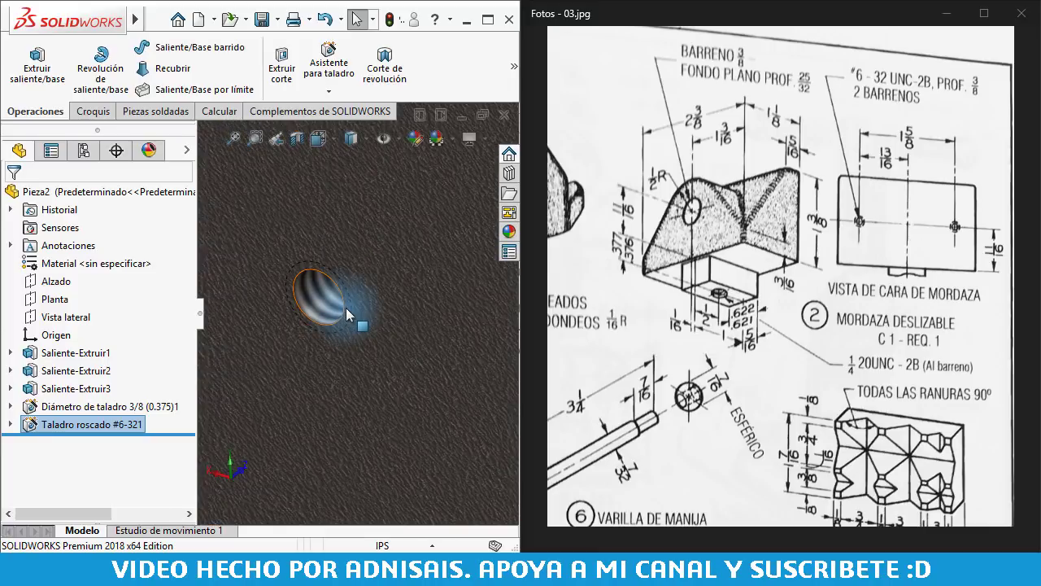
scroll(467, 301, "up", 5)
scroll(467, 301, "up", 3)
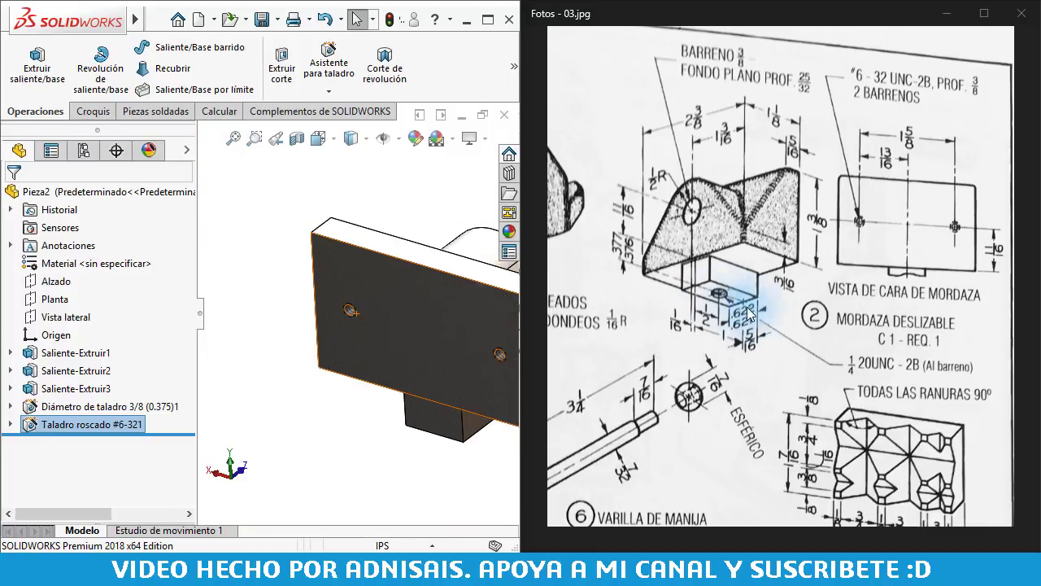
scroll(746, 308, "up", 1)
scroll(846, 346, "down", 1)
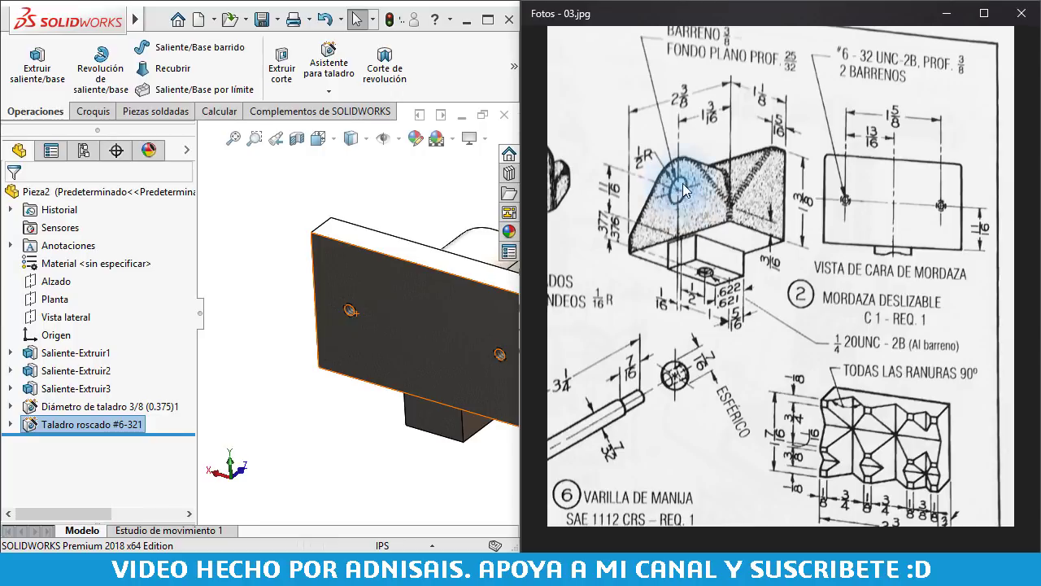
left_click(265, 372)
Turn the part to show the tongue and start a new Hole Wizard feature
mouse_move(372, 407)
middle_mouse_down()
mouse_move(446, 375)
mouse_move(361, 442)
middle_mouse_up()
left_click(370, 350)
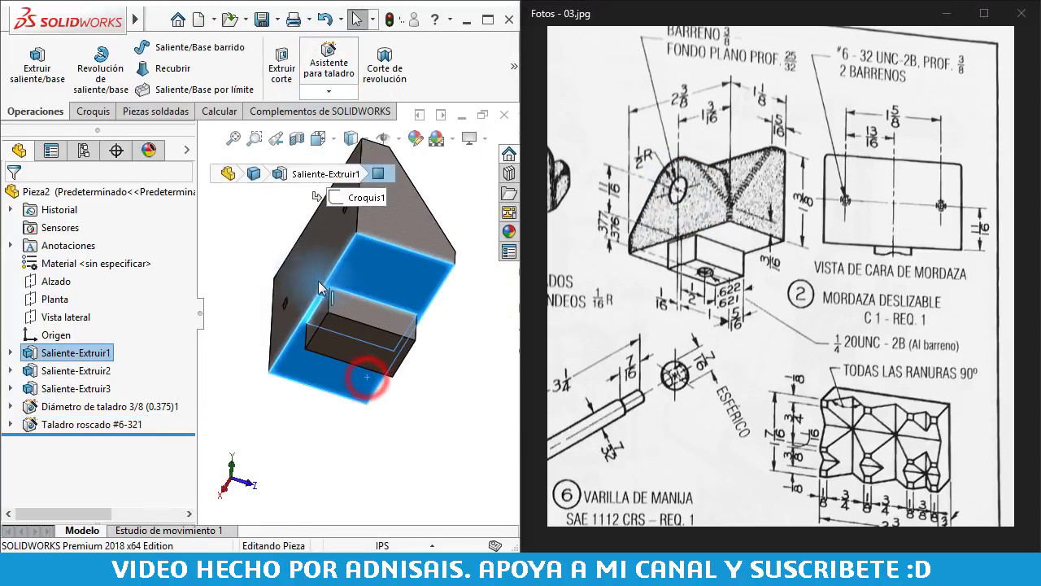
left_click(259, 226)
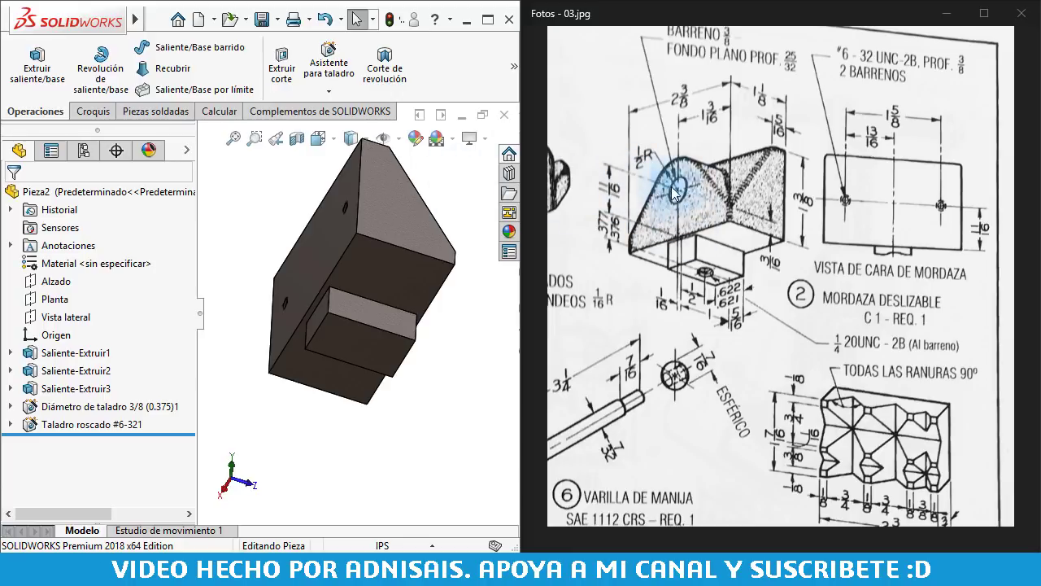
left_click(336, 79)
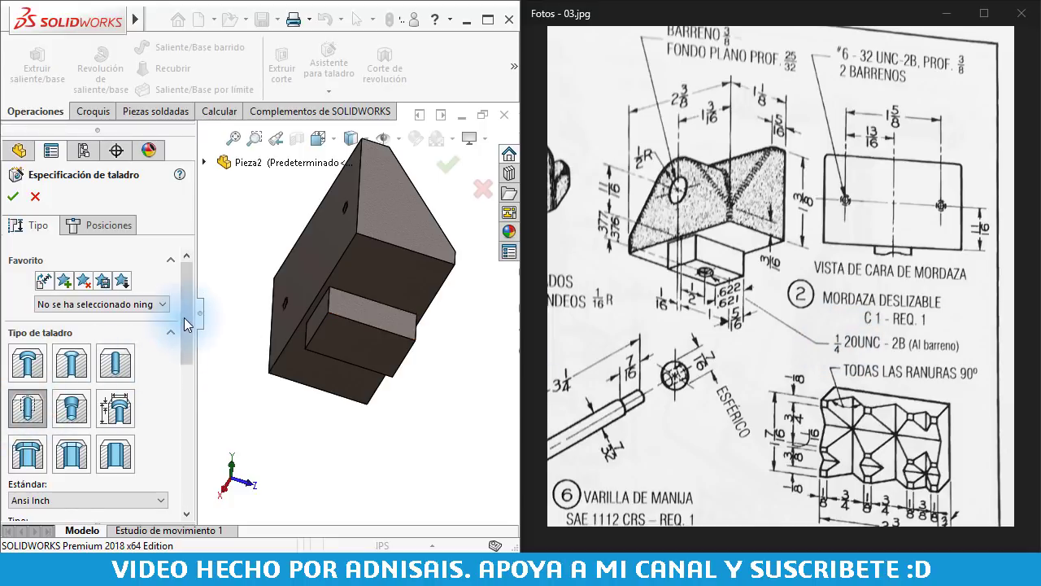
Set the tapped hole to size 1/4-20 with end condition Hasta el siguiente
left_click_drag(183, 324, 183, 371)
left_click(126, 467)
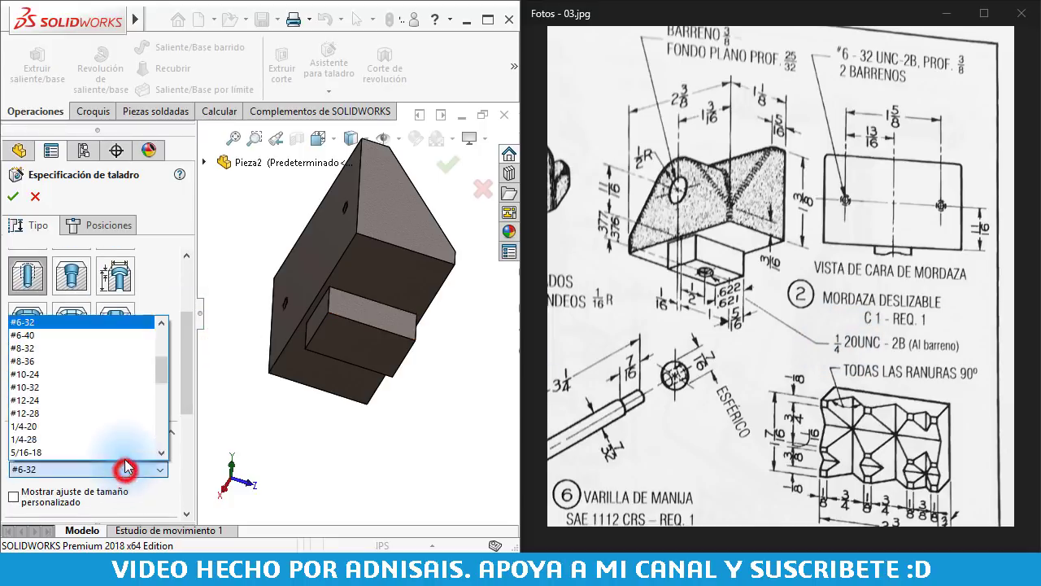
left_click(26, 412)
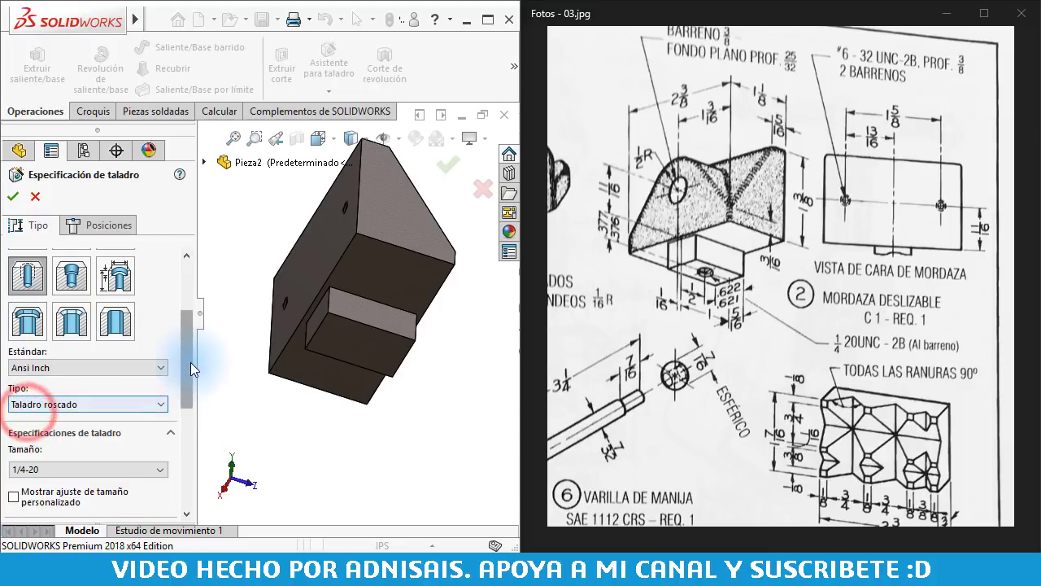
left_click_drag(188, 366, 189, 419)
left_click(98, 384)
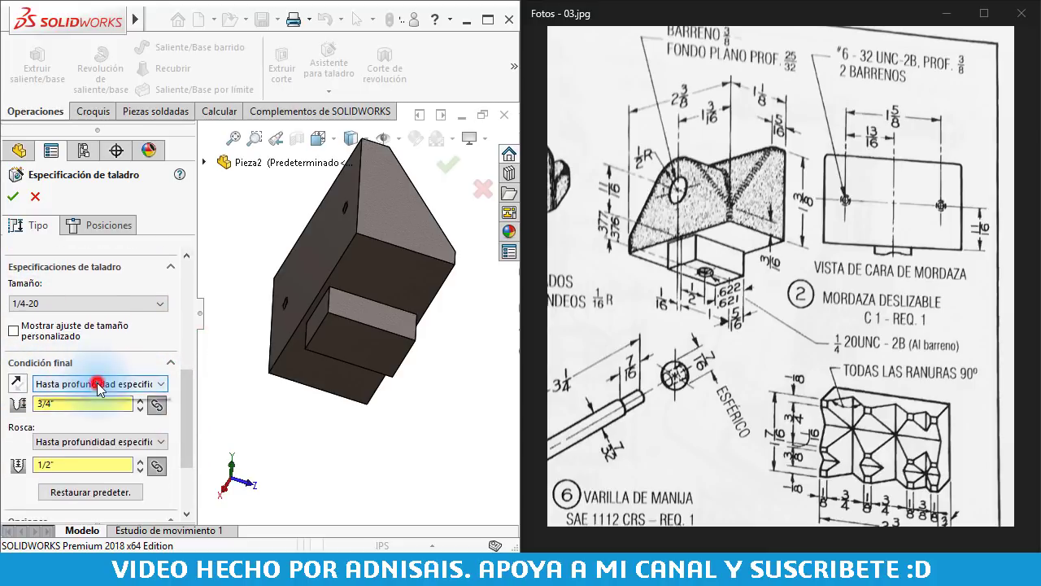
left_click(89, 416)
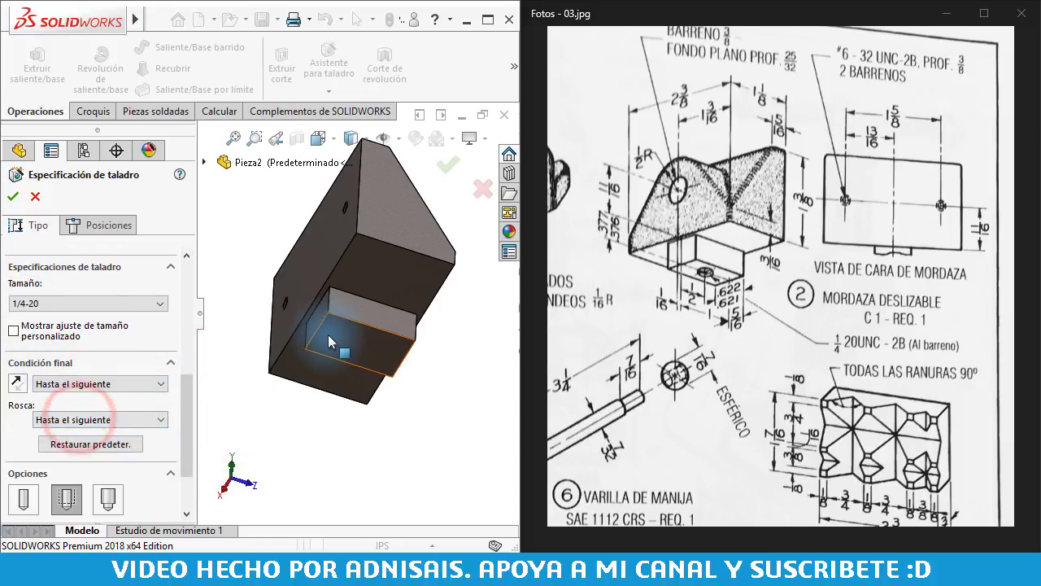
mouse_move(360, 279)
middle_mouse_down()
mouse_move(325, 300)
mouse_move(406, 296)
mouse_move(399, 288)
mouse_move(378, 303)
mouse_move(430, 220)
mouse_move(272, 340)
middle_mouse_up()
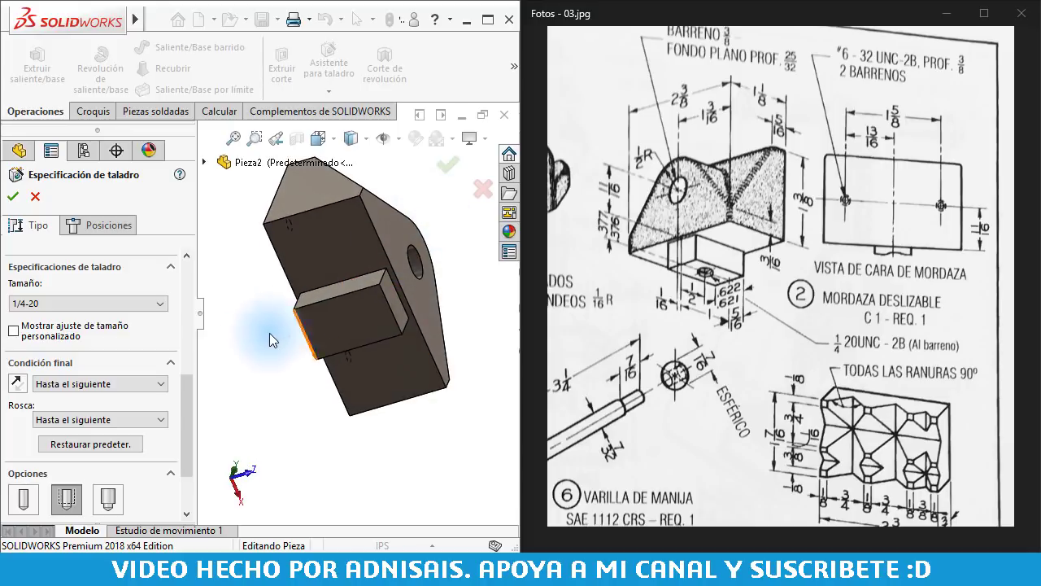
left_click_drag(183, 393, 186, 424)
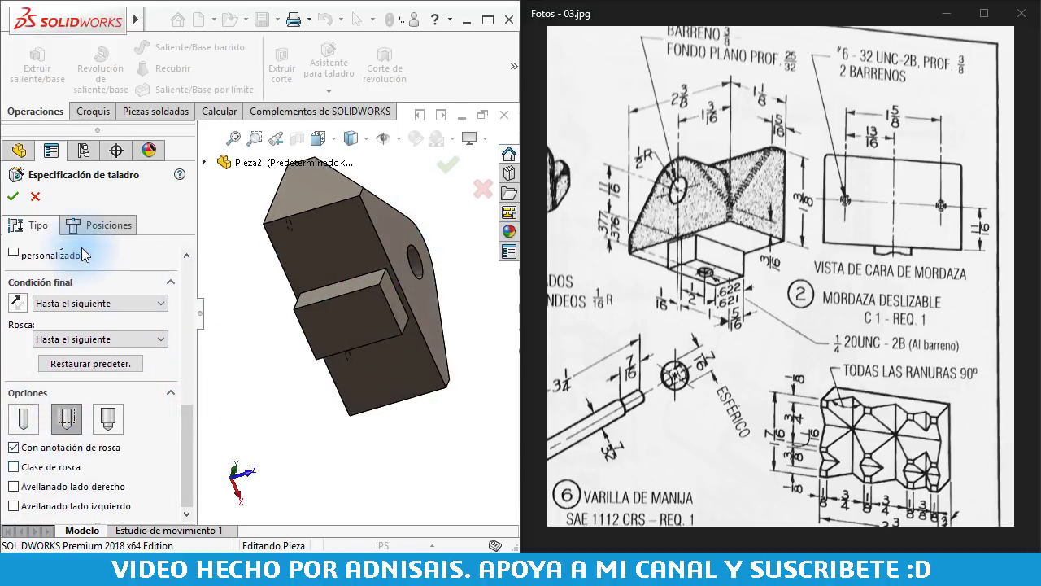
Place the 1/4-20 hole point on the tongue face and view it Normal To
left_click(95, 227)
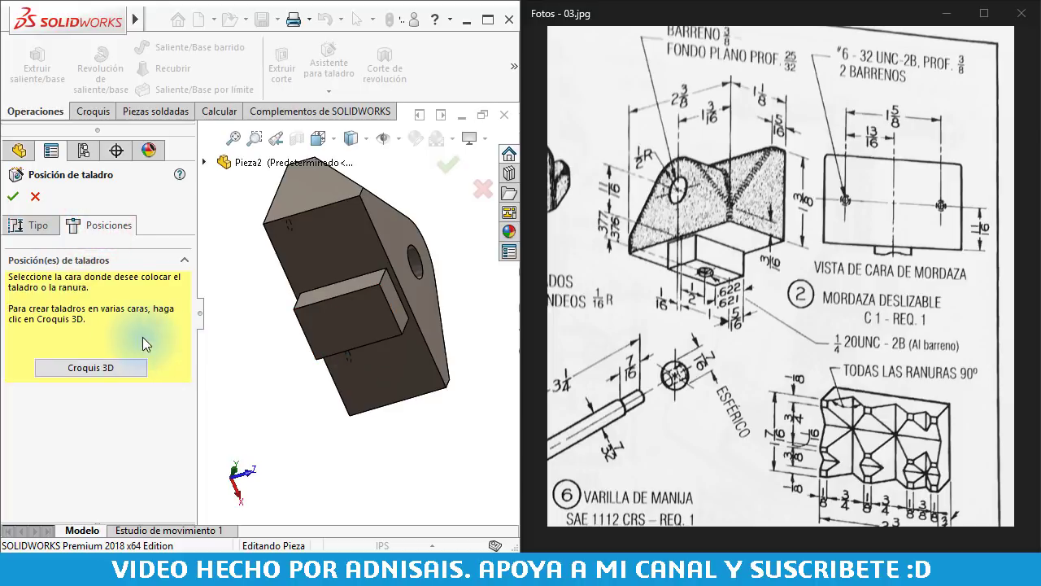
left_click(353, 311)
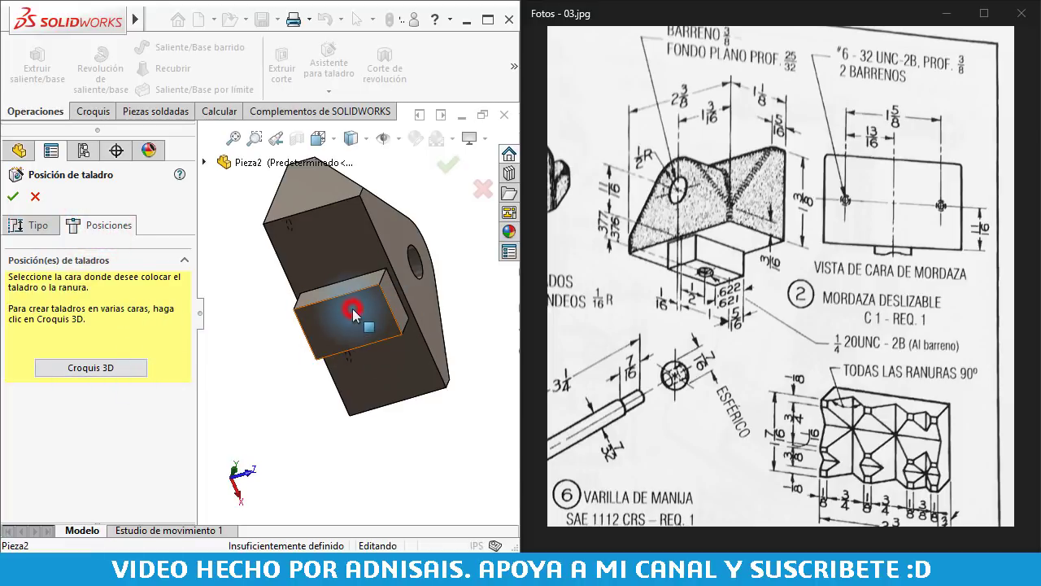
key("Escape")
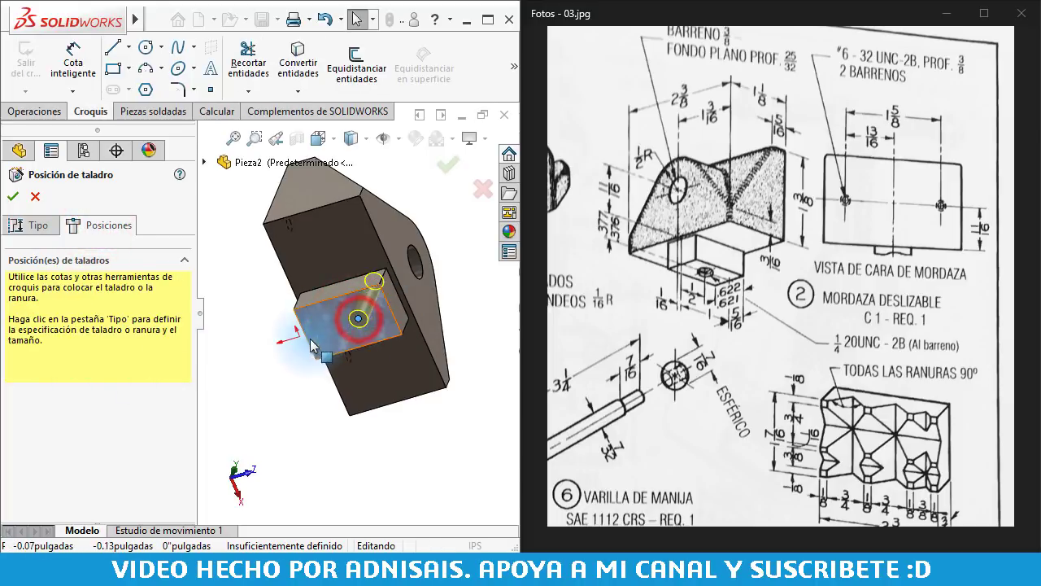
left_click(296, 332)
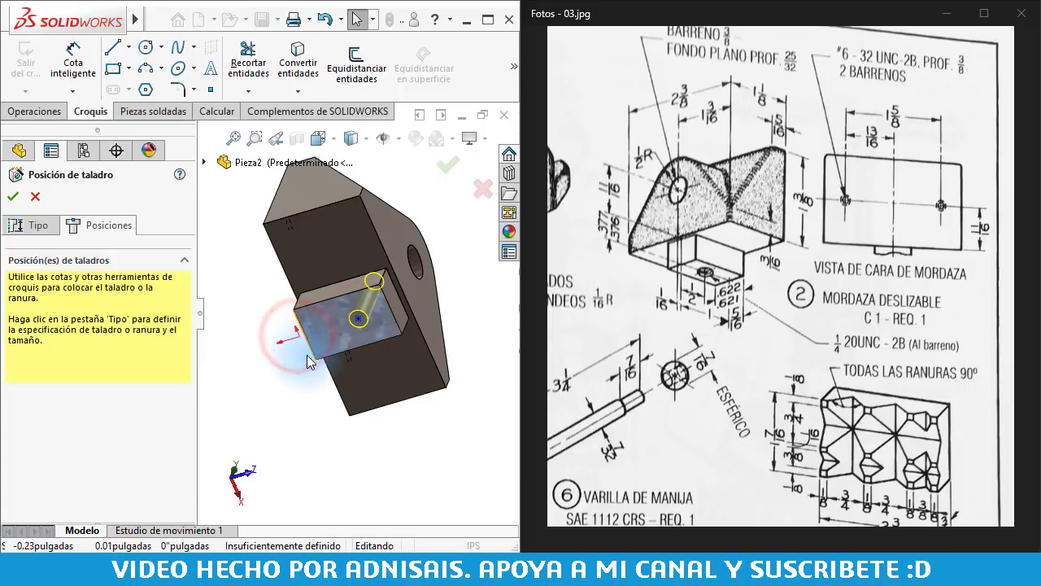
key("ctrl+8")
Align the hole point vertically with the origin
left_click(352, 311)
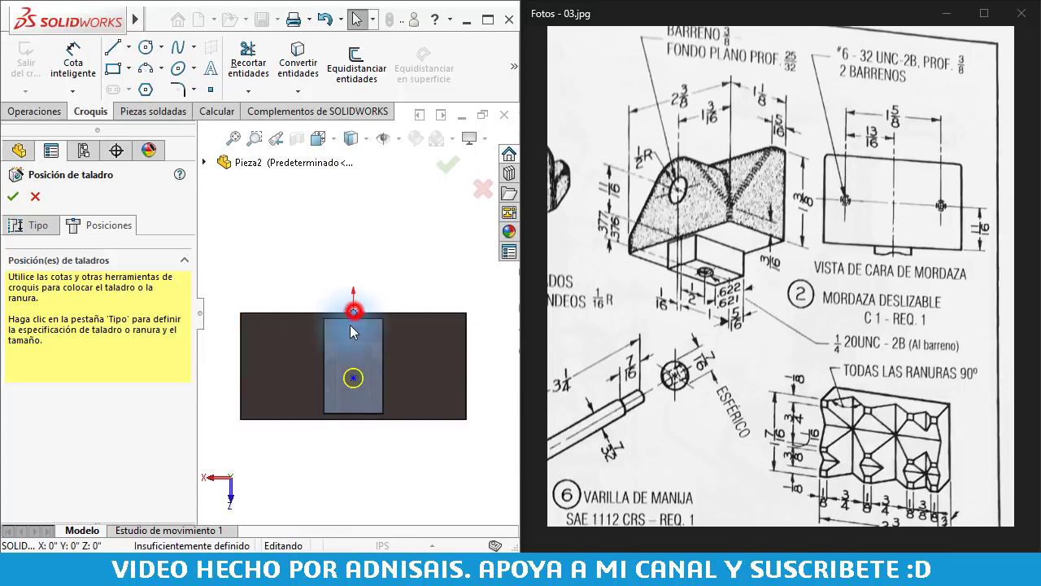
left_click(353, 379, "ctrl")
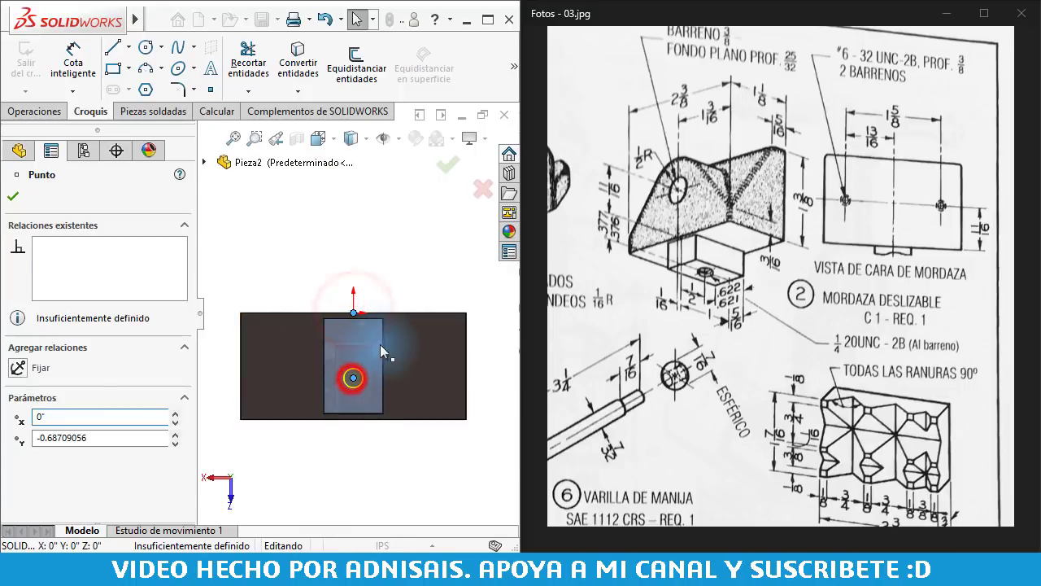
left_click(390, 252)
right_click_drag(382, 479, 414, 360)
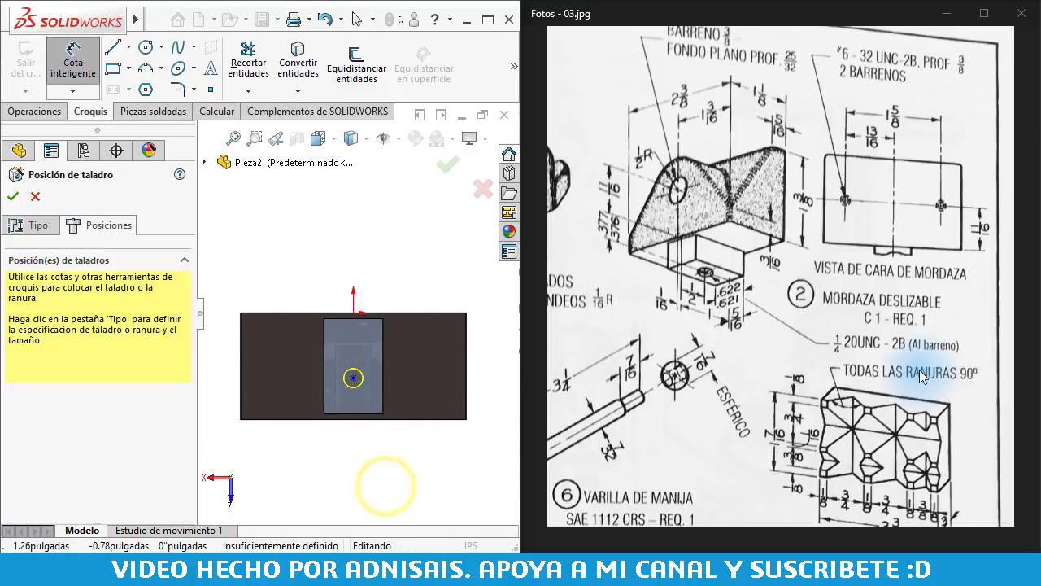
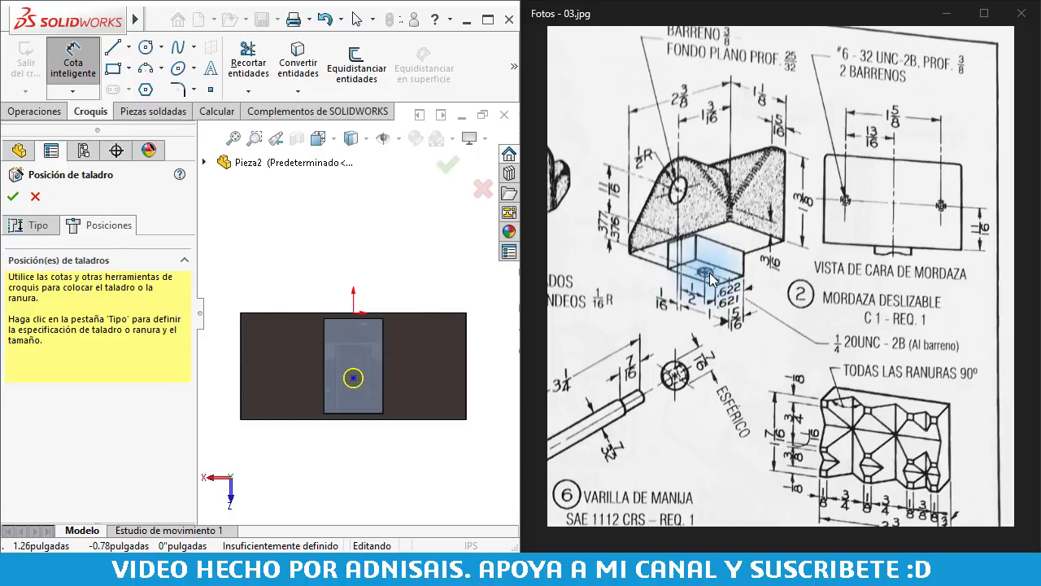
Dimension the tapped hole's centre 1/2" above the part's bottom edge
middle_click_drag(361, 341, 409, 438)
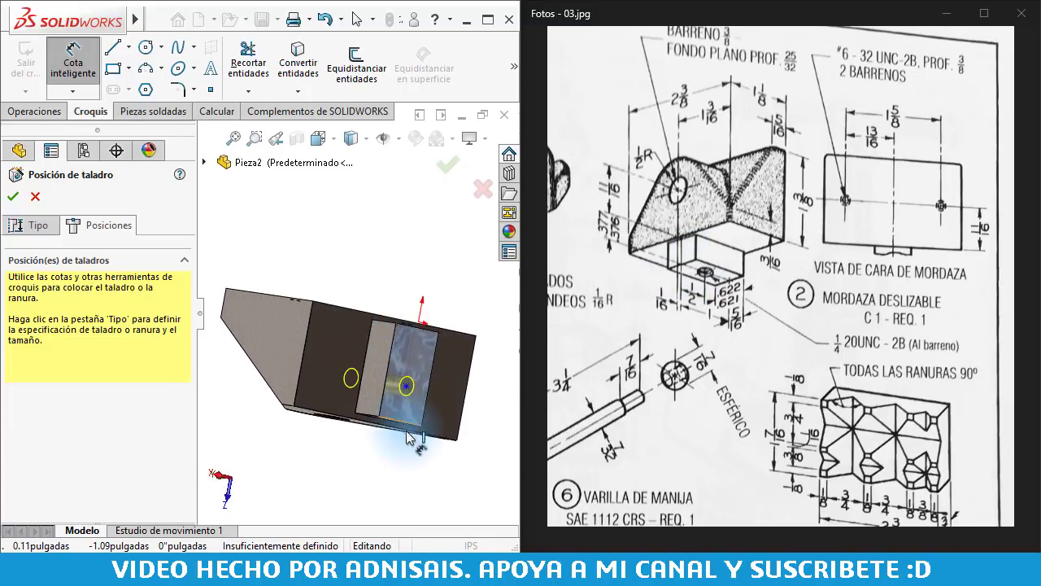
scroll(403, 427, "down", 3)
left_click(393, 402)
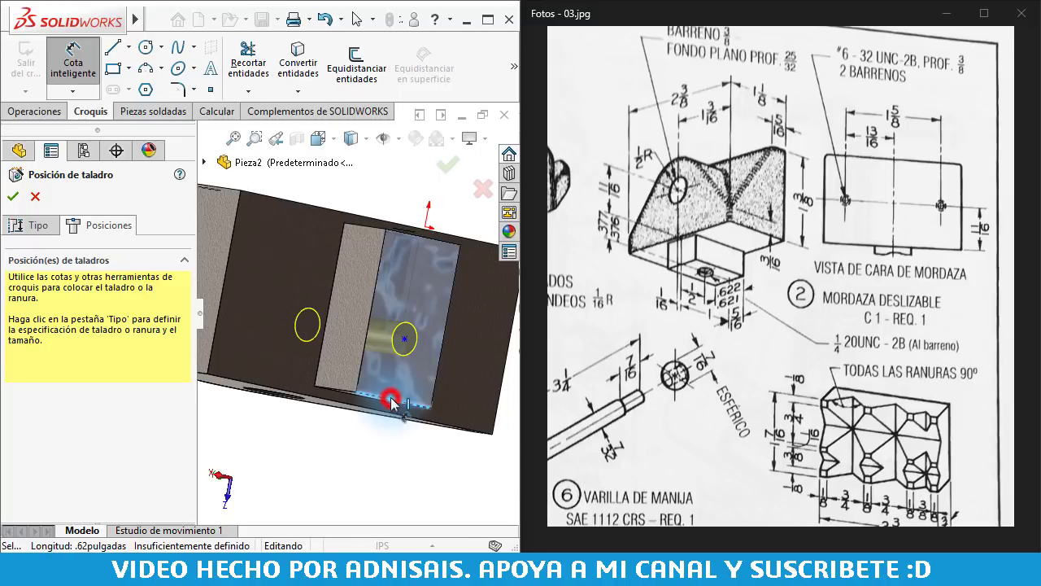
left_click(406, 340)
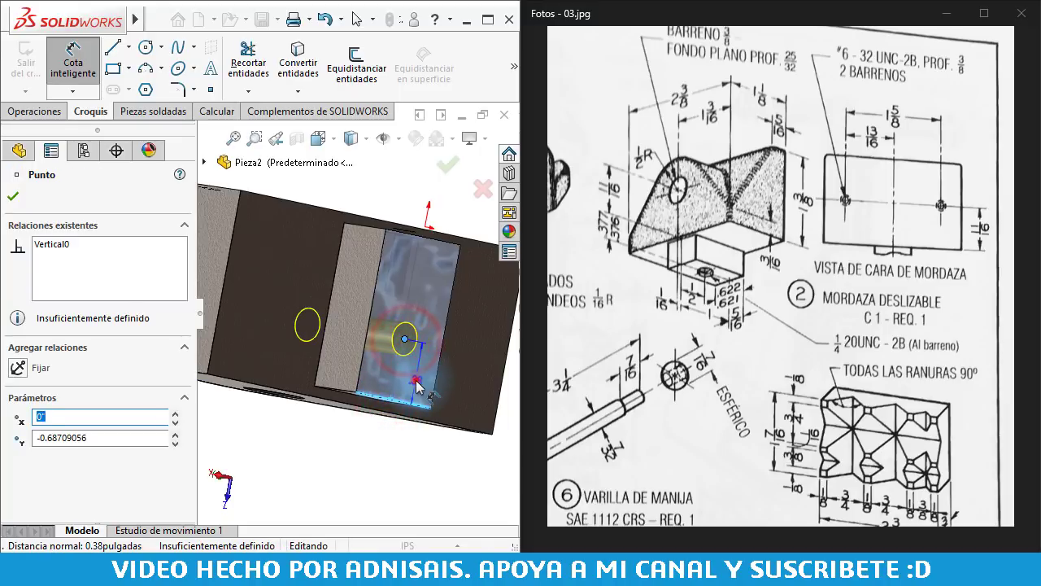
left_click(417, 387)
left_click(416, 382)
type("1/2")
key("Return")
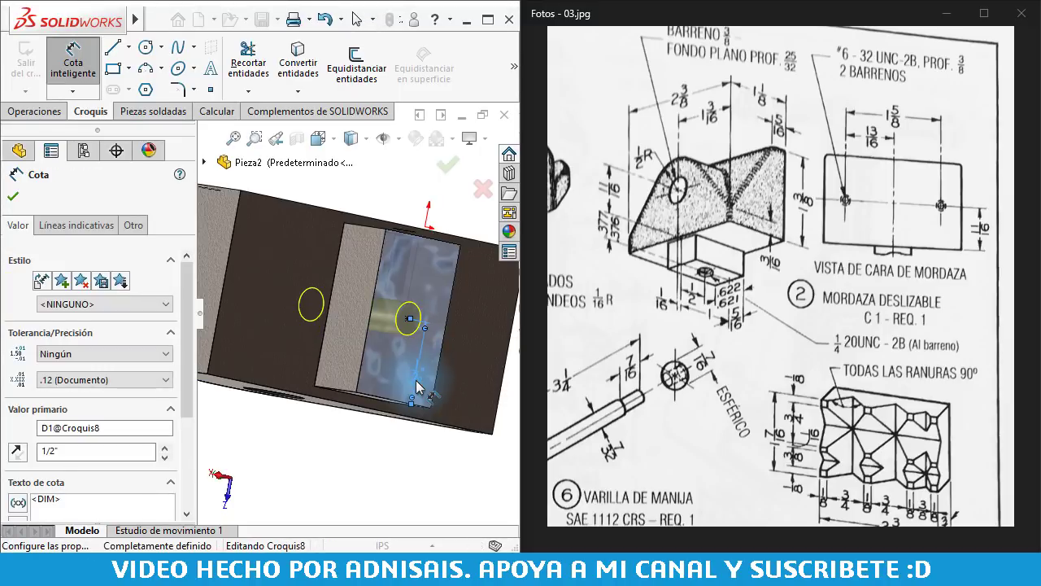
Confirm the 1/4-20 tapped hole feature, then orbit to view the finished block
mouse_move(337, 325)
middle_mouse_down()
mouse_move(381, 204)
mouse_move(342, 318)
middle_mouse_up()
scroll(342, 319, "down", 5)
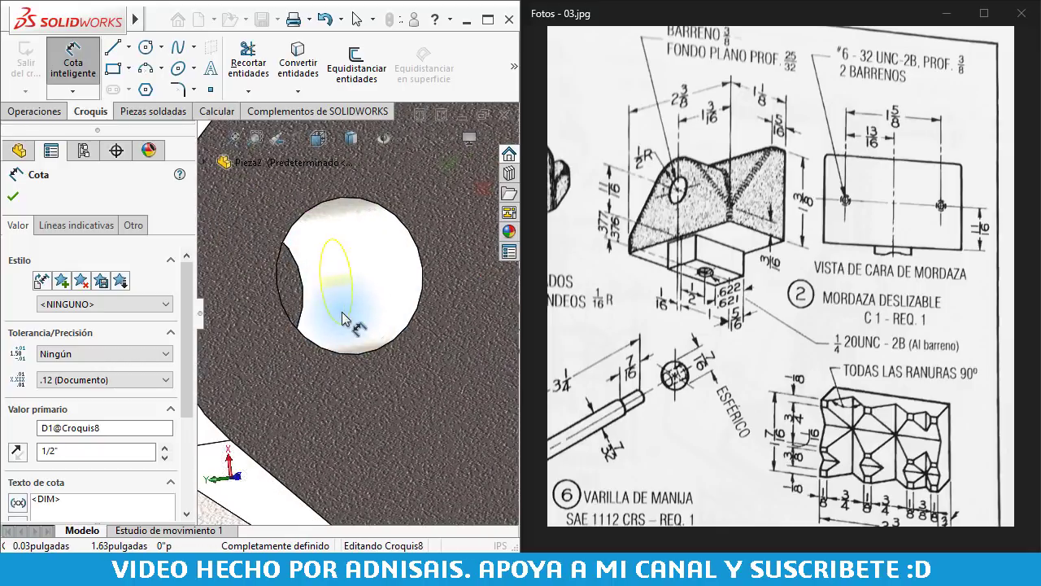
scroll(342, 318, "down", 3)
middle_click_drag(358, 274, 349, 268)
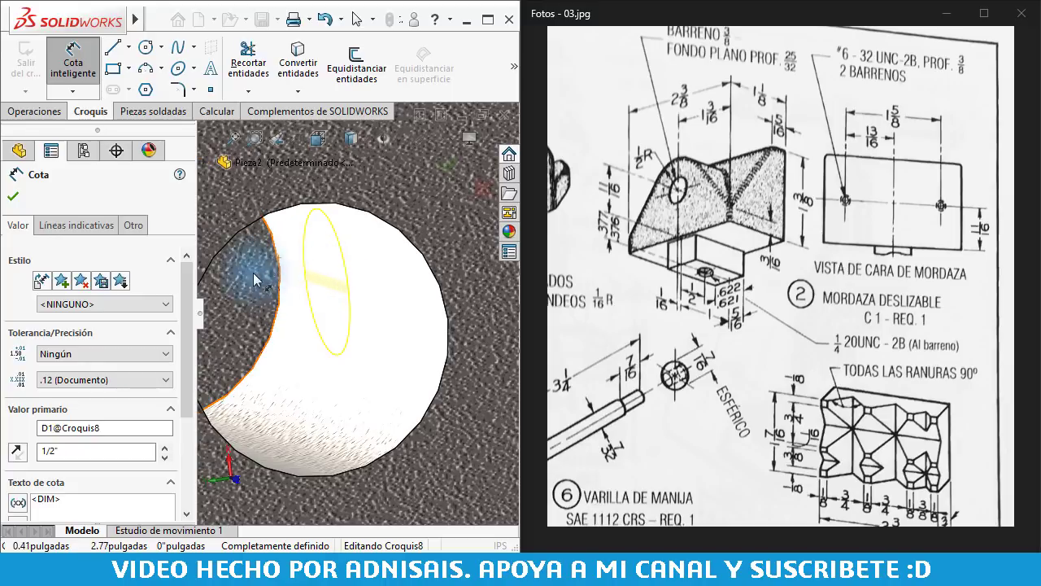
scroll(275, 284, "up", 3)
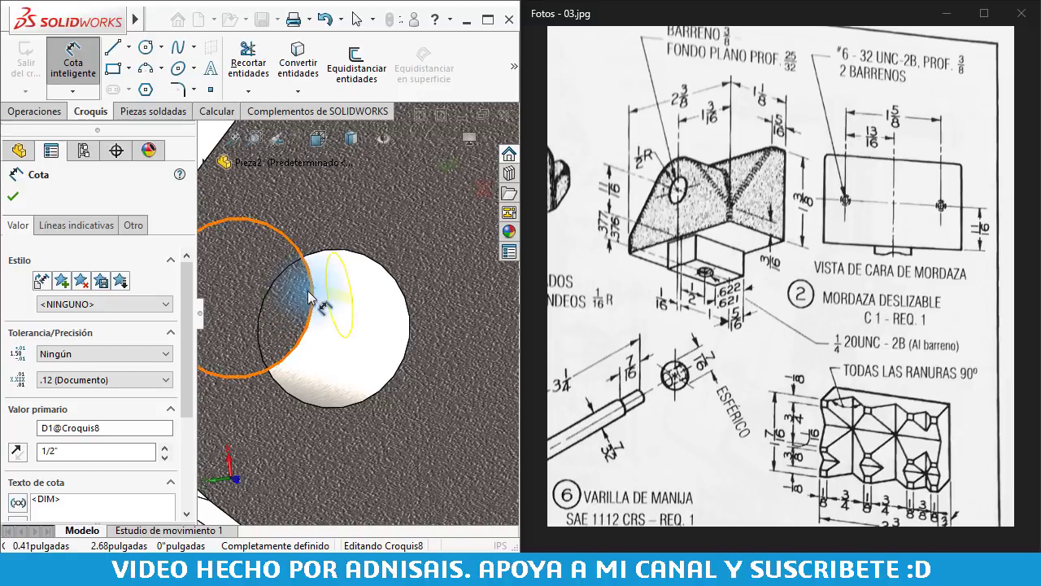
scroll(306, 297, "up", 2)
scroll(302, 298, "up", 1)
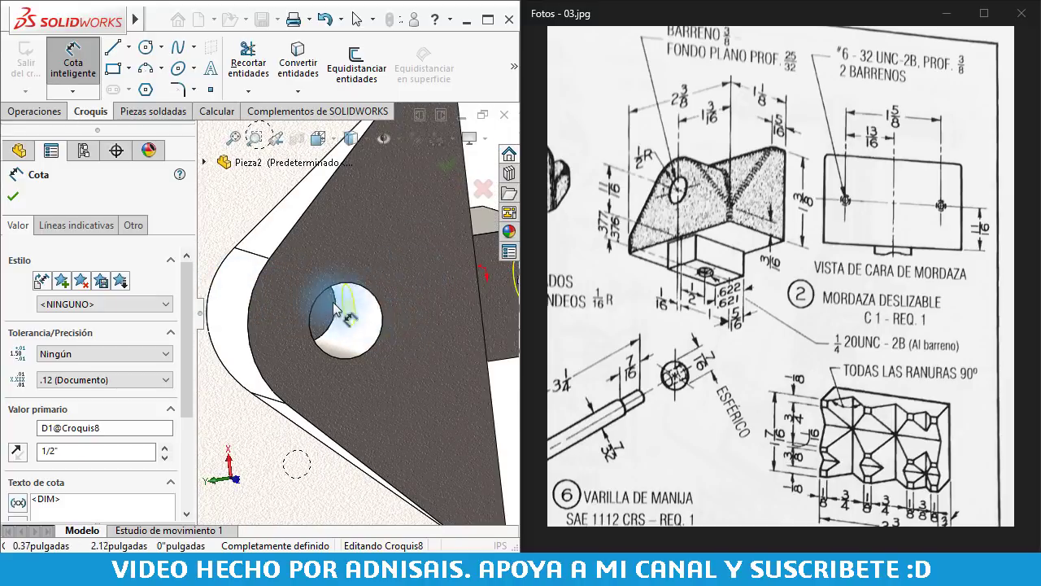
left_click(442, 169)
mouse_move(408, 348)
middle_mouse_down()
mouse_move(341, 306)
mouse_move(453, 330)
middle_mouse_up()
scroll(406, 334, "down", 5)
mouse_move(361, 337)
middle_mouse_down()
mouse_move(310, 348)
mouse_move(395, 301)
middle_mouse_up()
scroll(360, 344, "up", 3)
middle_click_drag(360, 344, 442, 395)
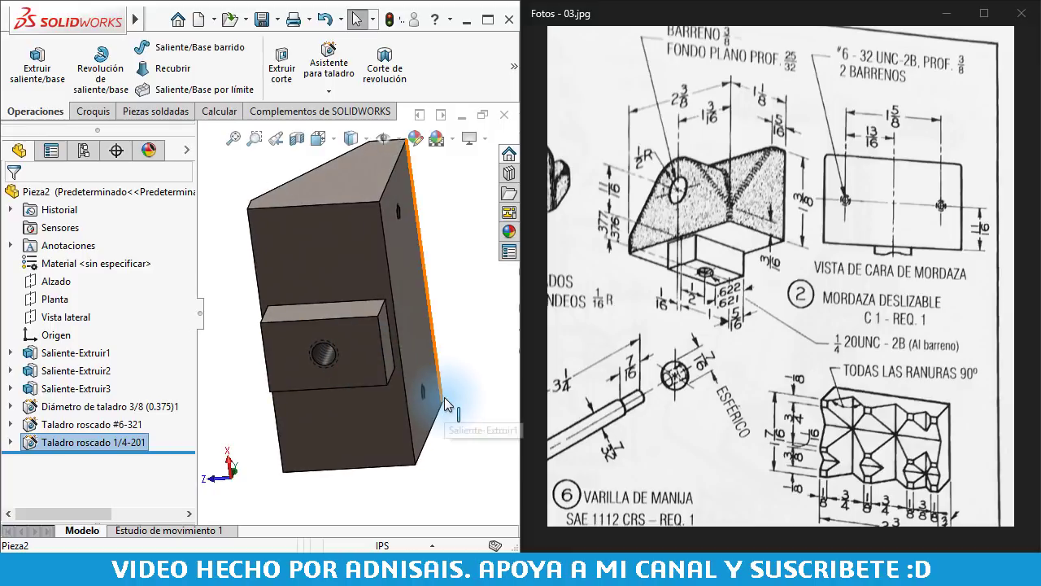
Start a fillet and set its radius to 1/16"
key("ctrl+7")
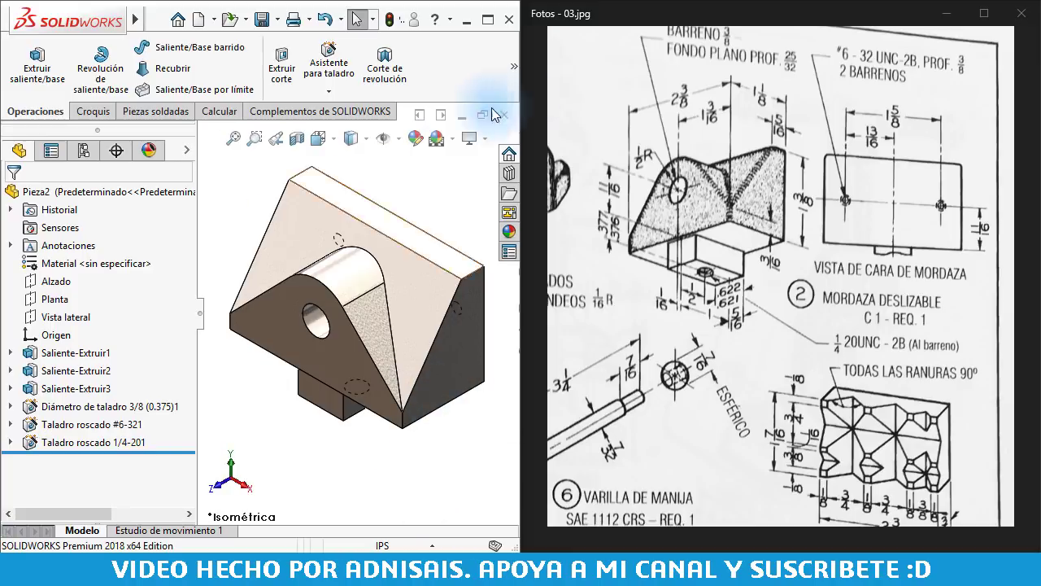
scroll(769, 167, "up", 2)
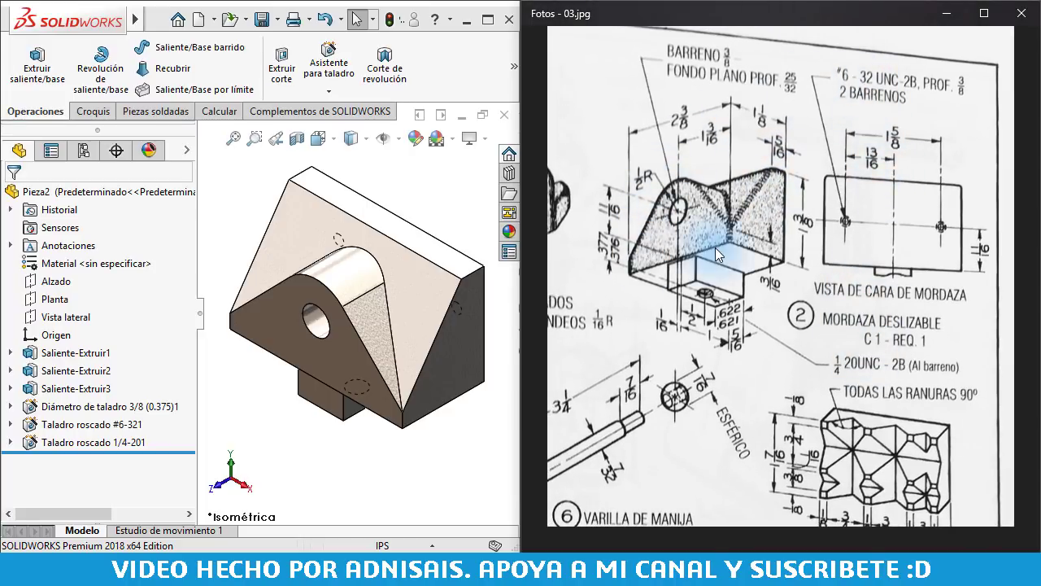
left_click_drag(715, 247, 801, 242)
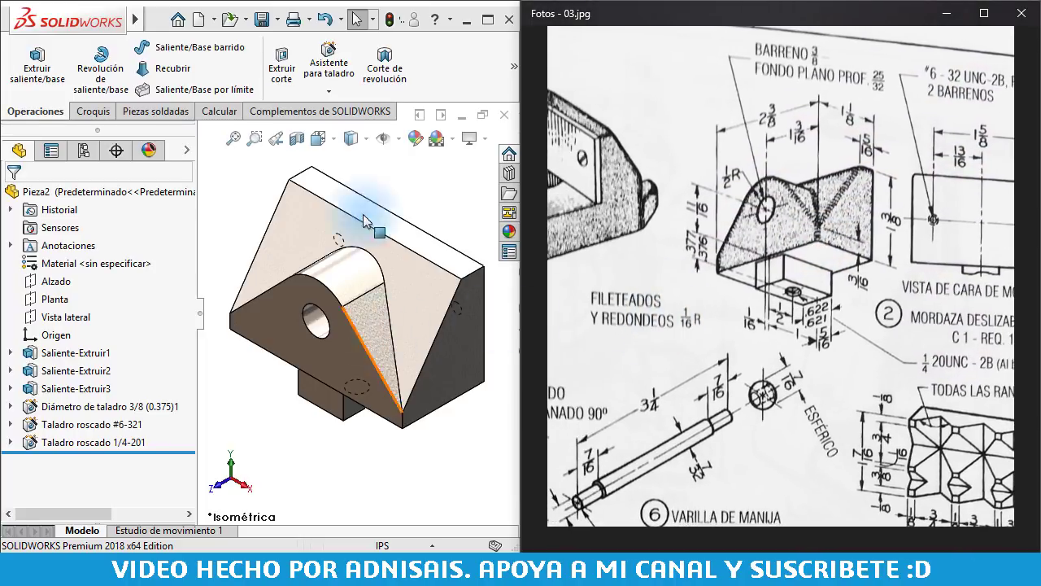
left_click(405, 192)
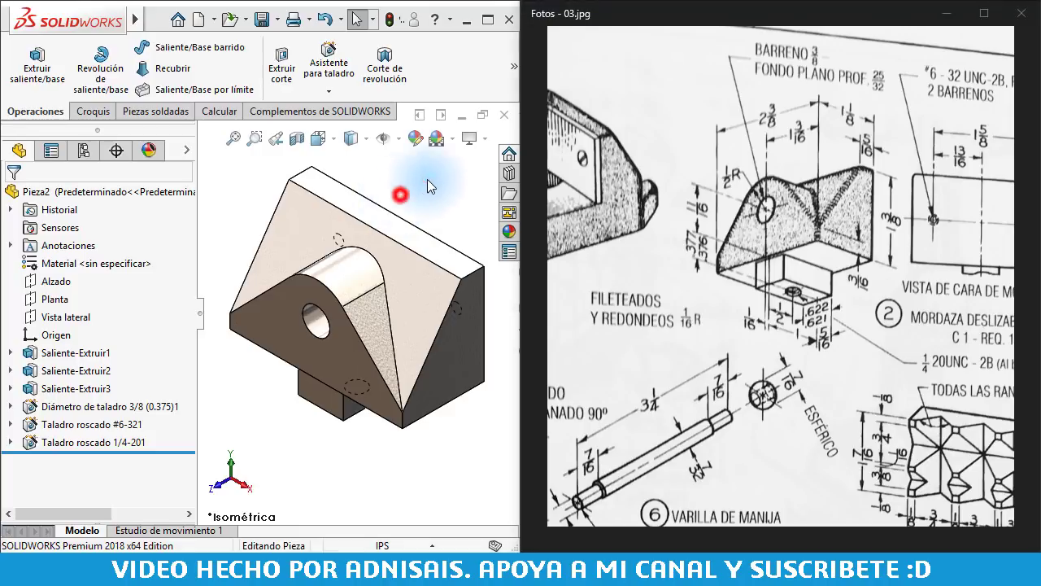
left_click(513, 85)
left_click(167, 136)
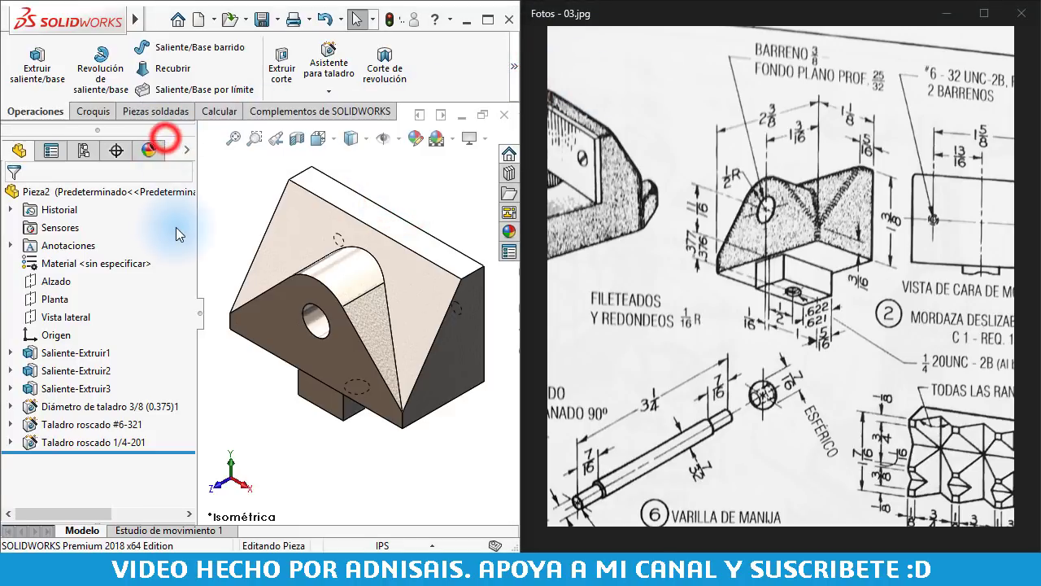
left_click_drag(187, 346, 187, 380)
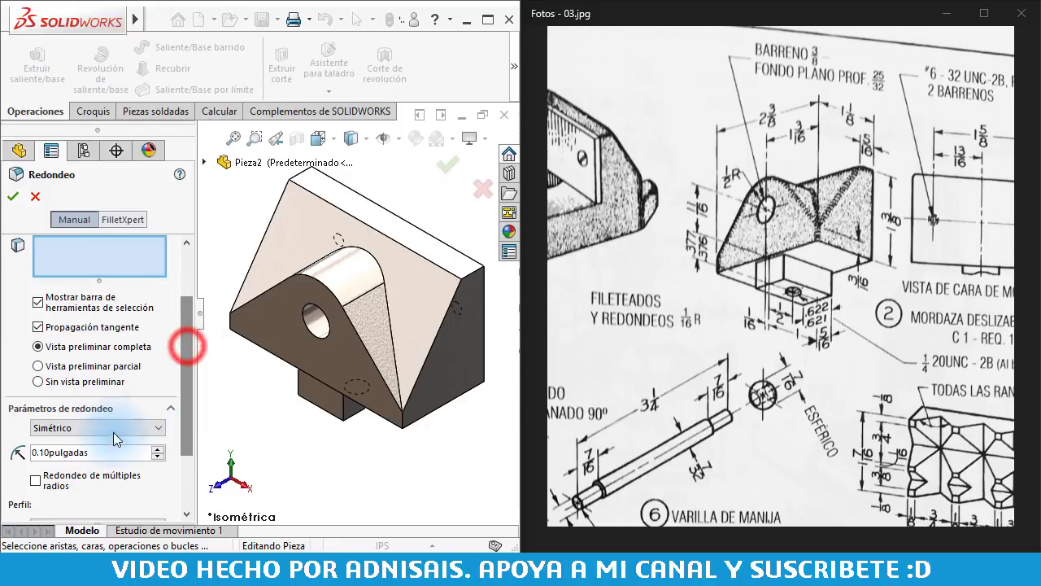
left_click(113, 452)
type("1")
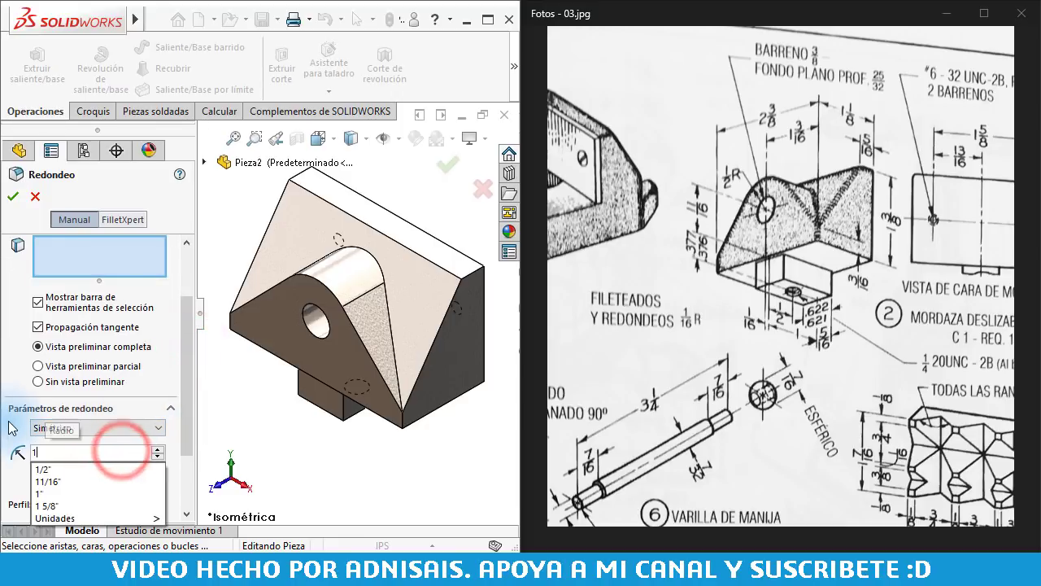
type("/16")
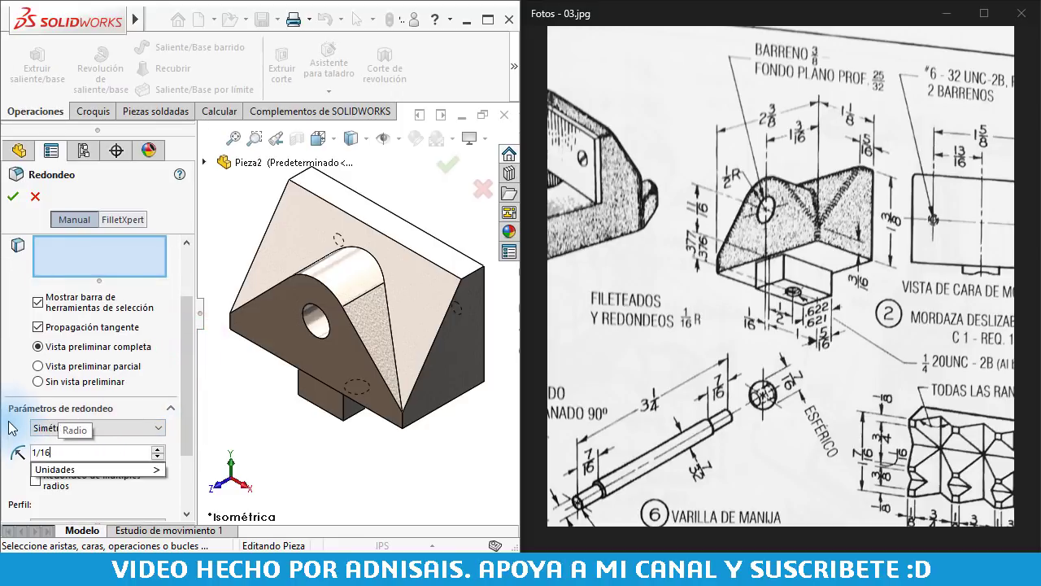
key("Return")
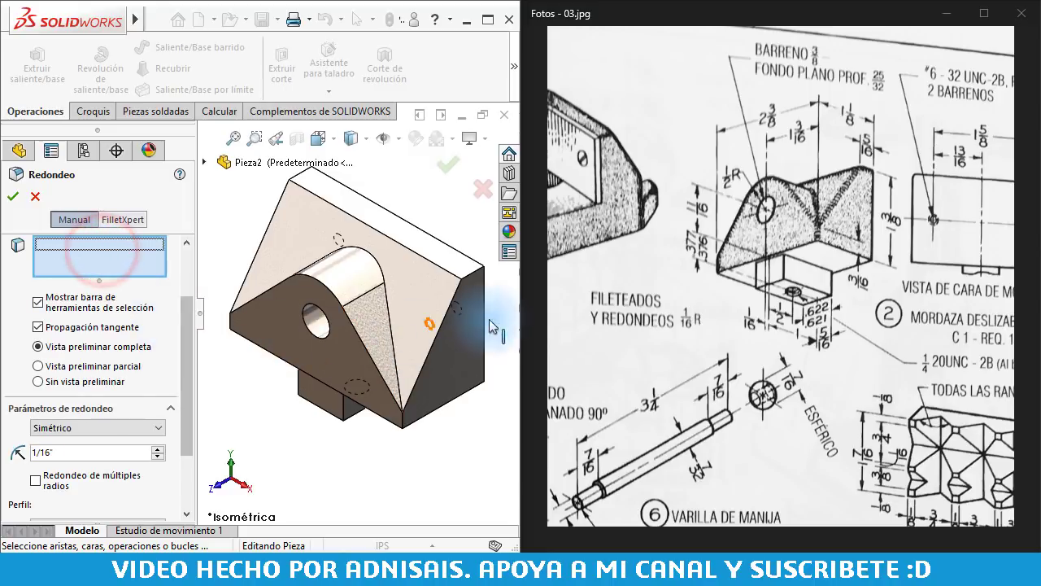
Select the boss edge, the sloped top face and the bottom front edges for the fillet
mouse_move(767, 232)
left_mouse_down()
mouse_move(868, 296)
mouse_move(752, 262)
left_mouse_up()
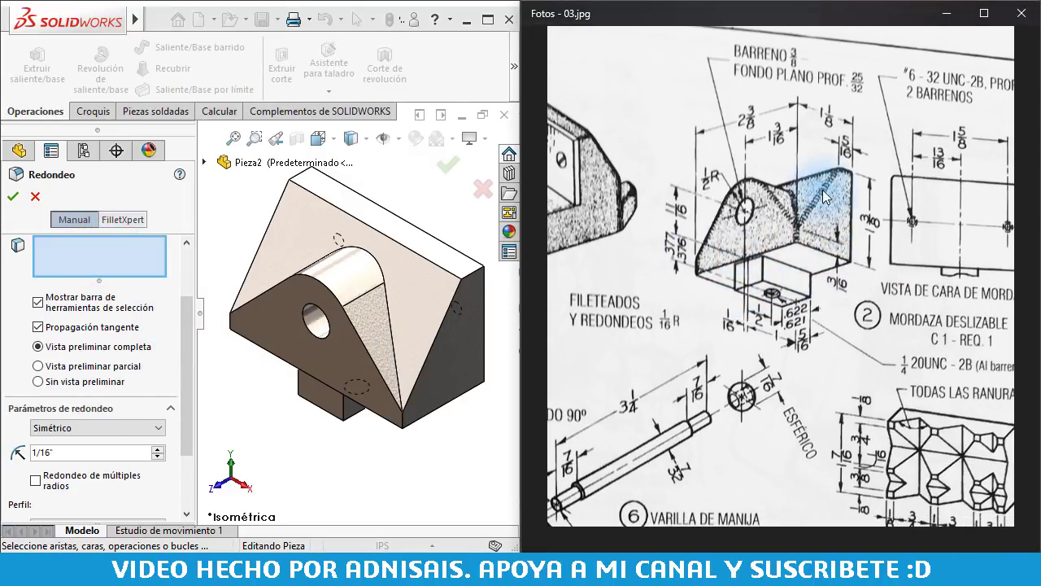
left_click(330, 294)
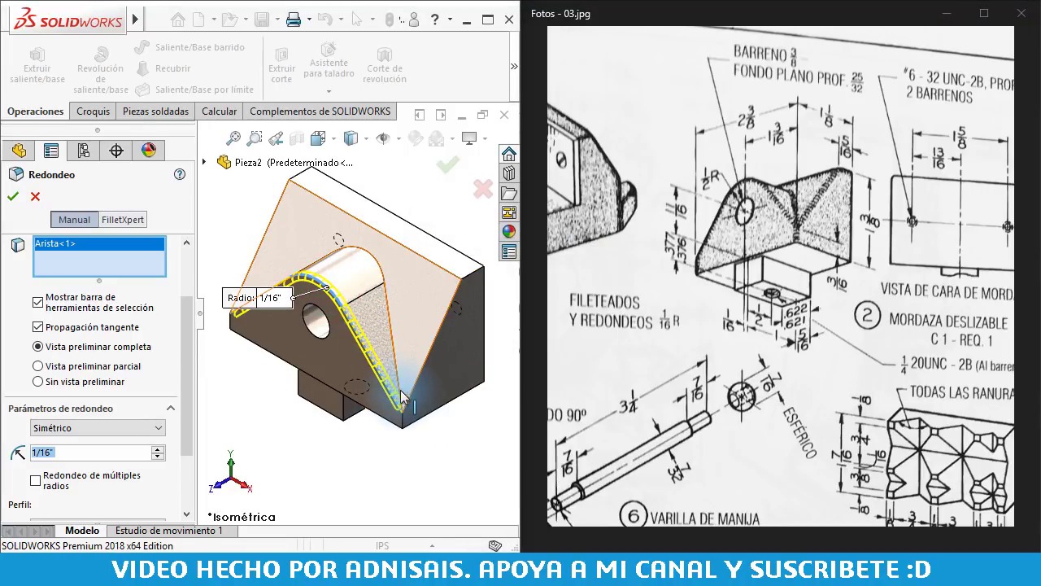
left_click(400, 336)
left_click(404, 335)
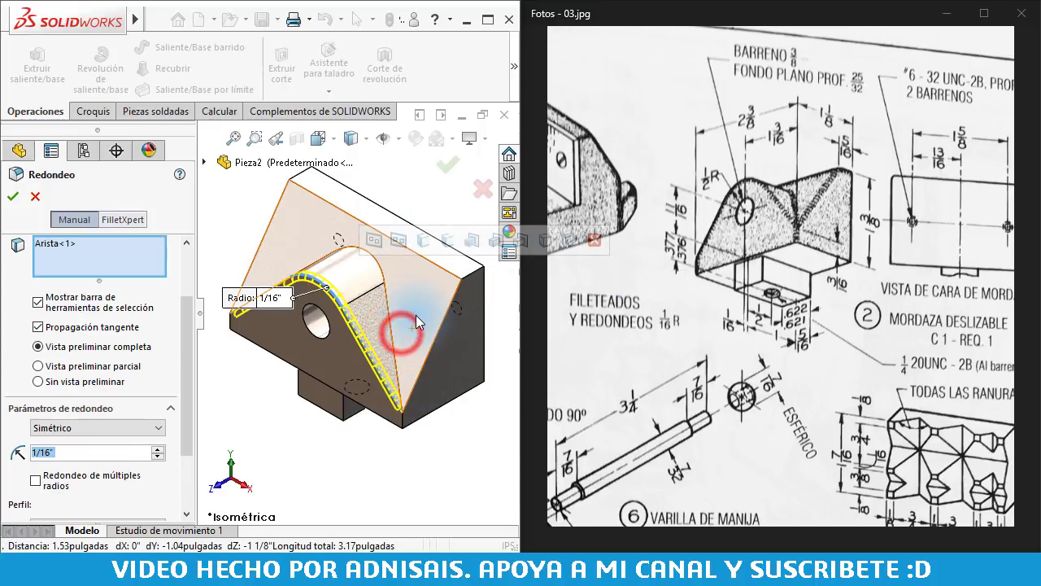
left_click(416, 320)
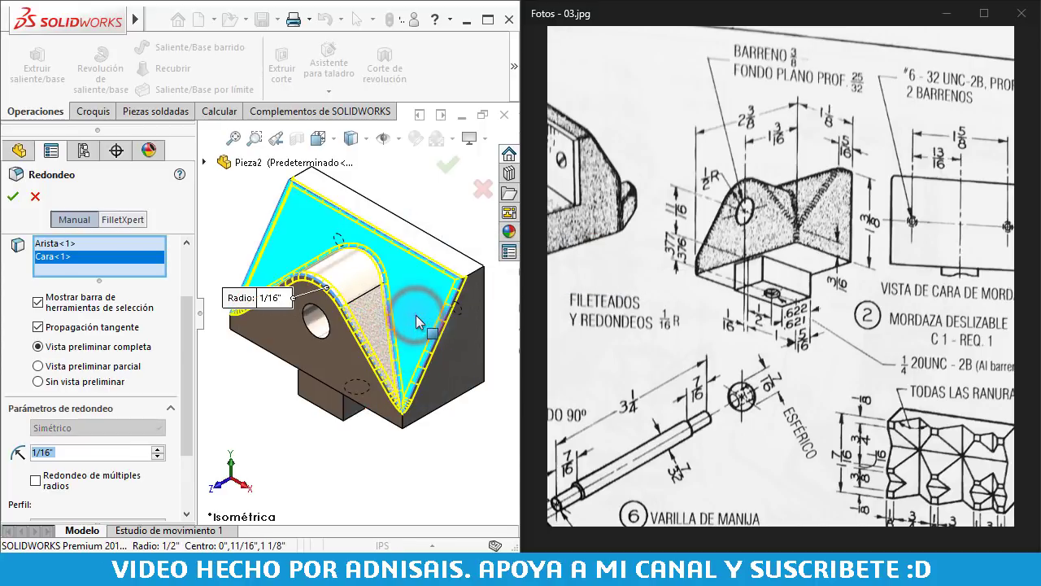
left_click(400, 420)
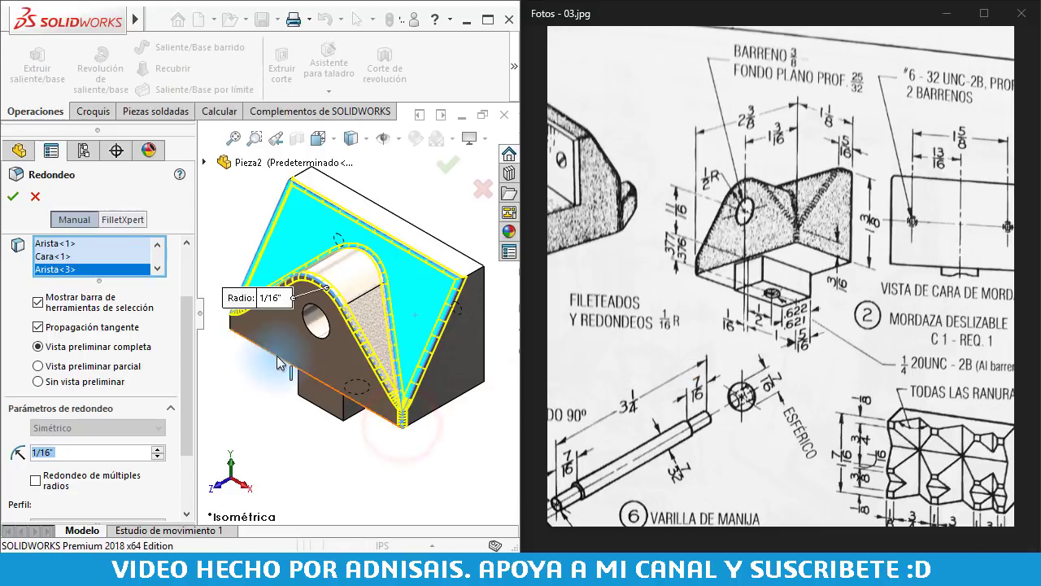
left_click(233, 323)
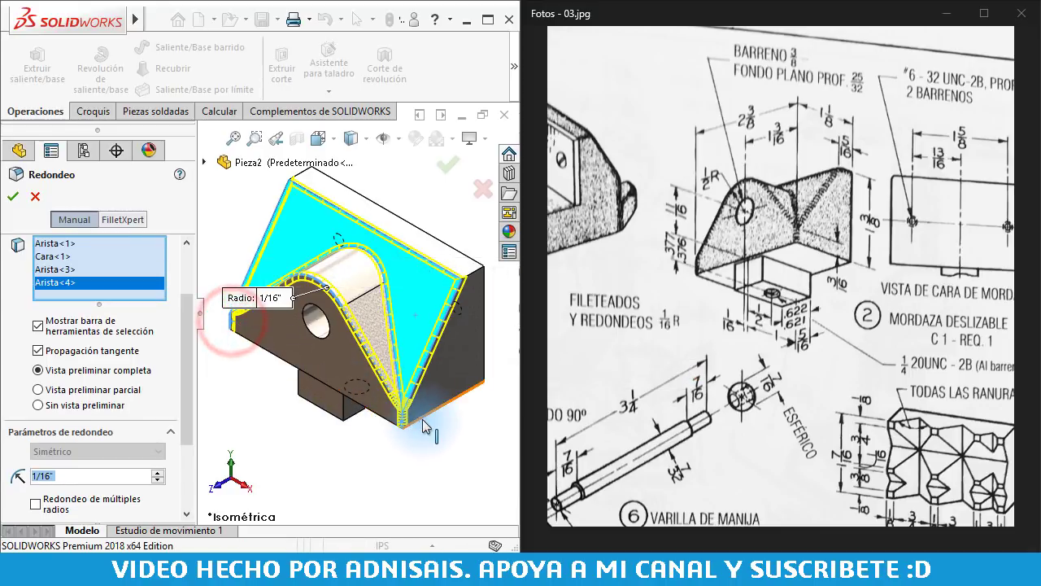
Add the top corner edges and accept the 1/16" fillet as Redondeo1
scroll(387, 423, "down", 2)
scroll(397, 406, "down", 1)
scroll(398, 404, "down", 1)
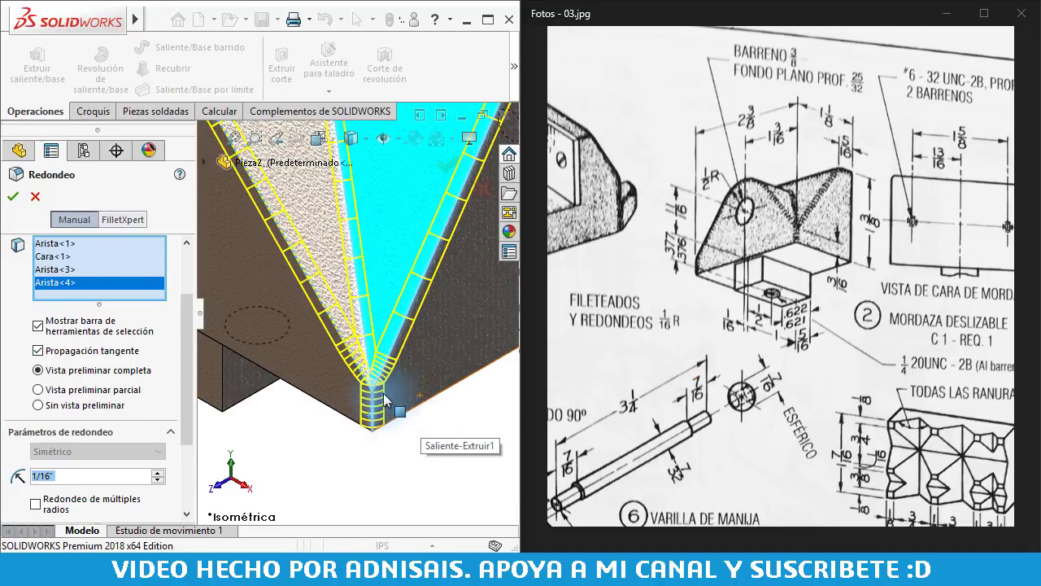
middle_click_drag(384, 398, 374, 389)
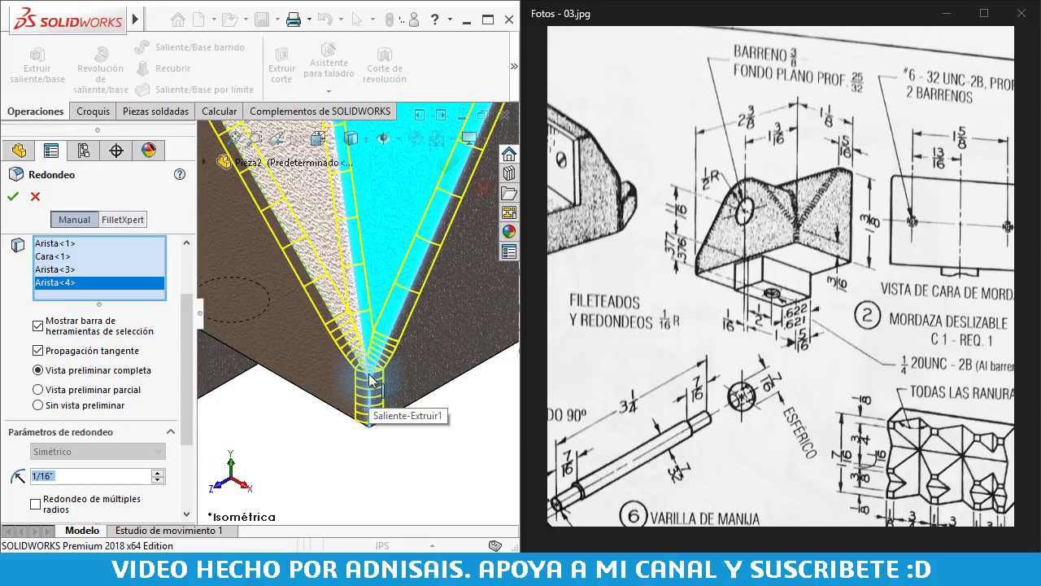
scroll(375, 382, "up", 3)
middle_click_drag(376, 382, 267, 261)
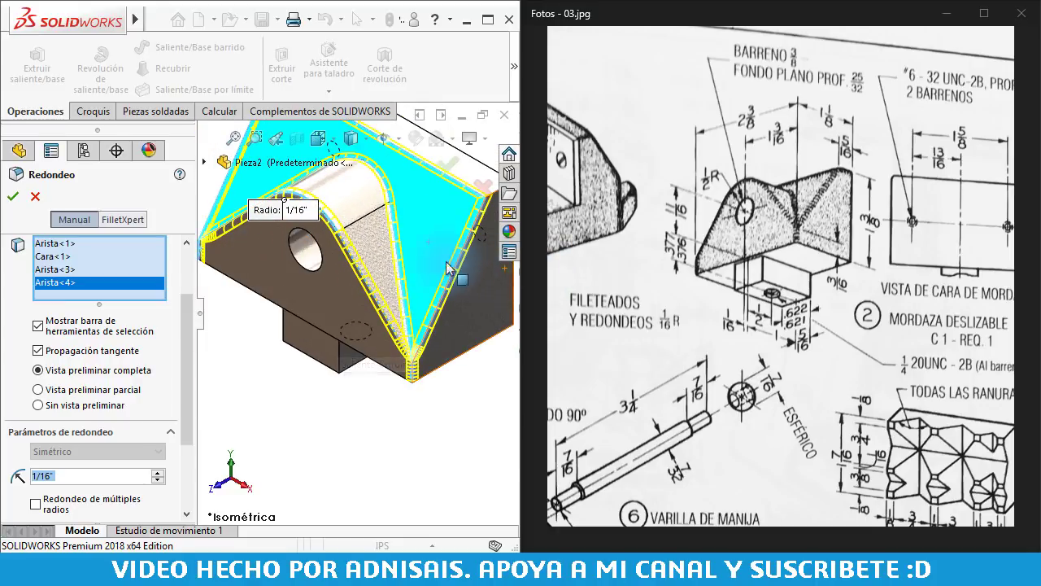
middle_click_drag(488, 269, 443, 235)
left_click(458, 232)
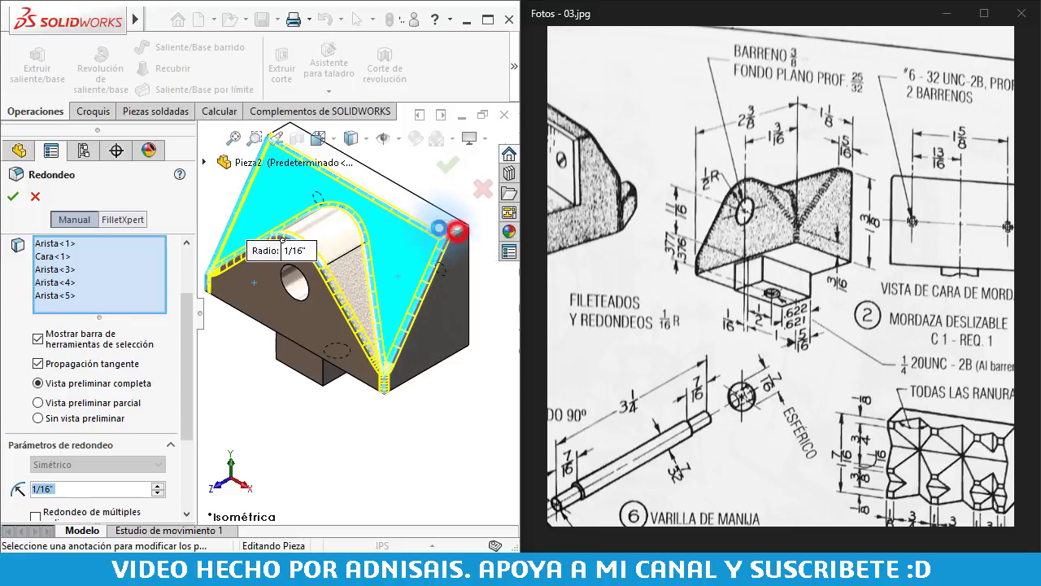
key("f")
left_click(302, 186)
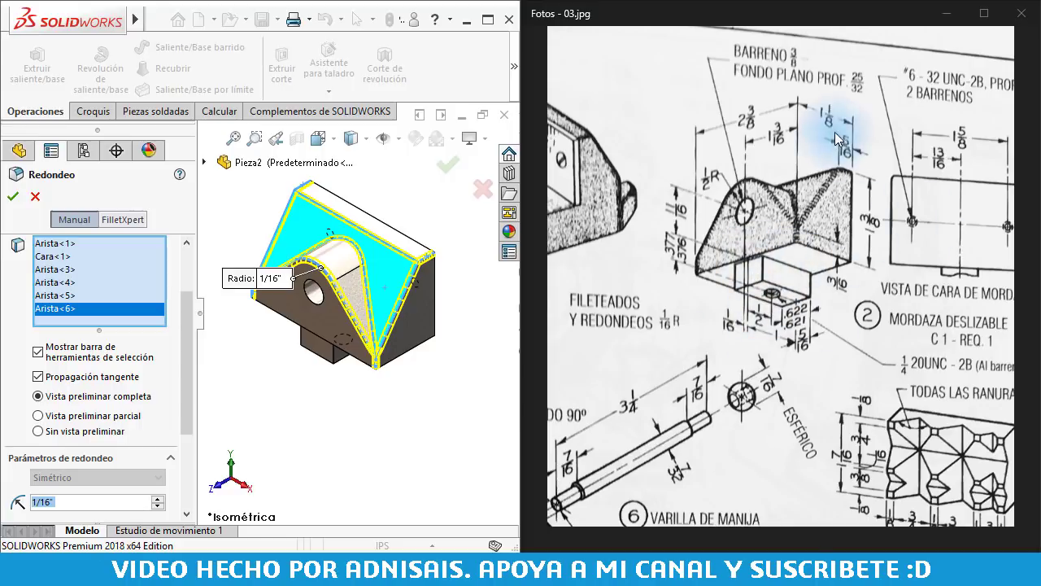
left_click_drag(841, 288, 749, 282)
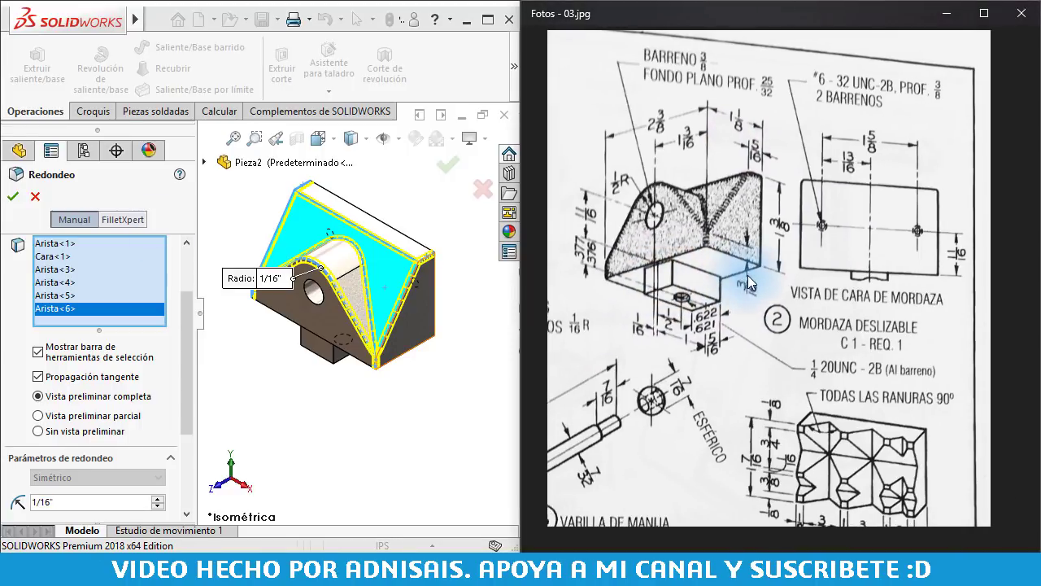
left_click(13, 196)
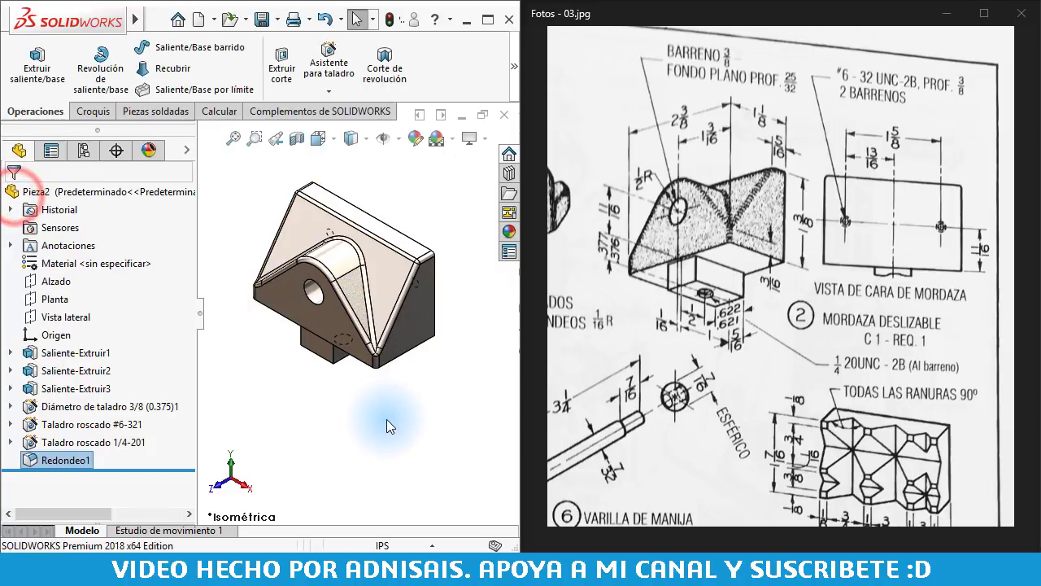
left_click(388, 424)
left_click(232, 209)
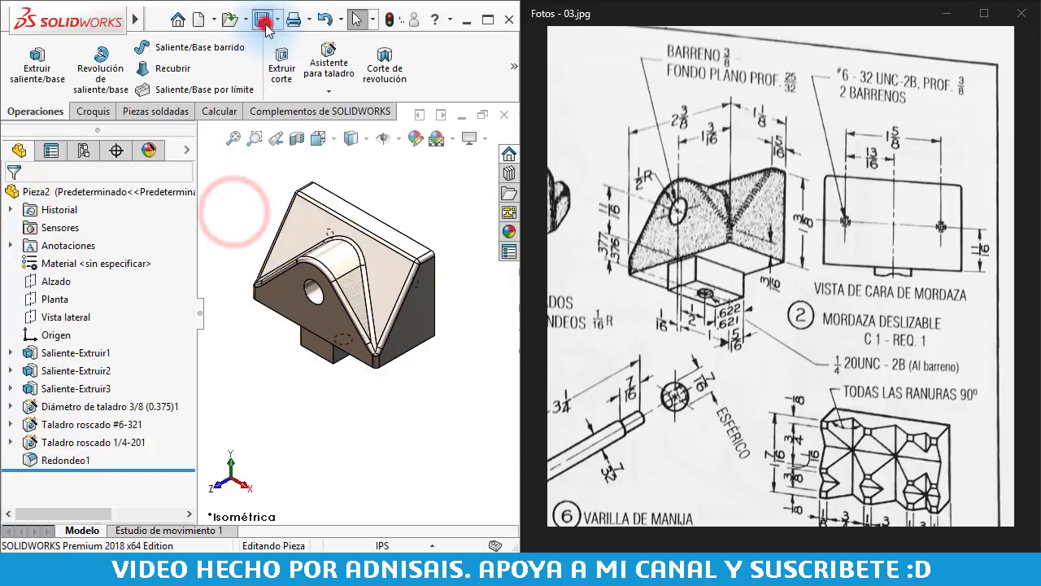
left_click(262, 21)
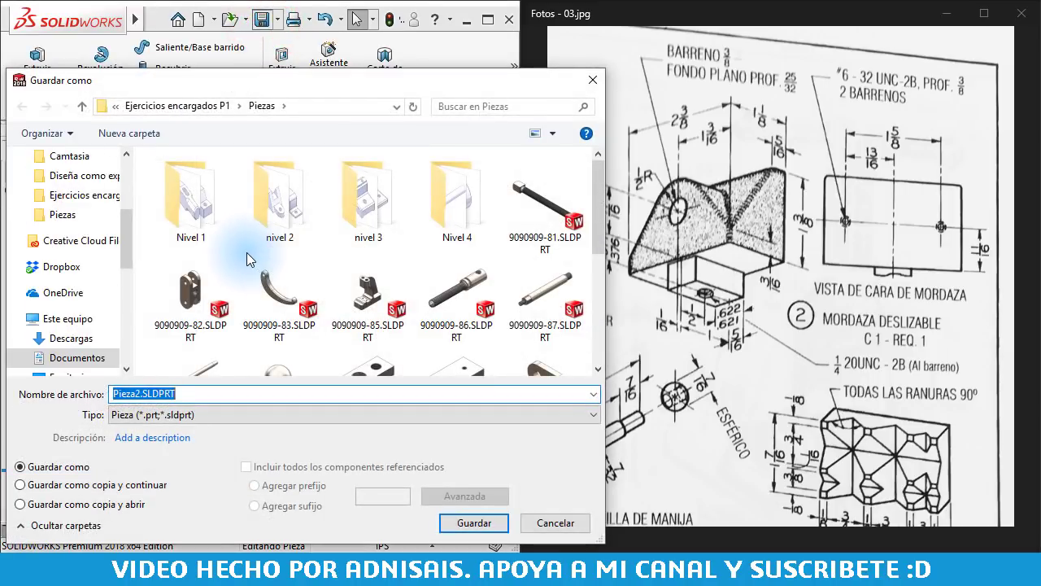
type("9090")
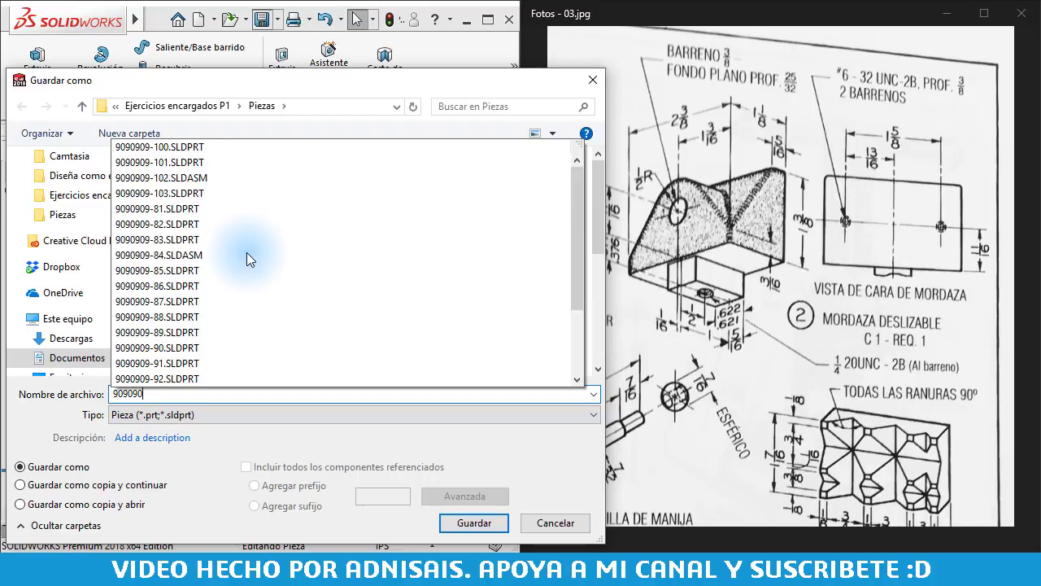
type("9-10")
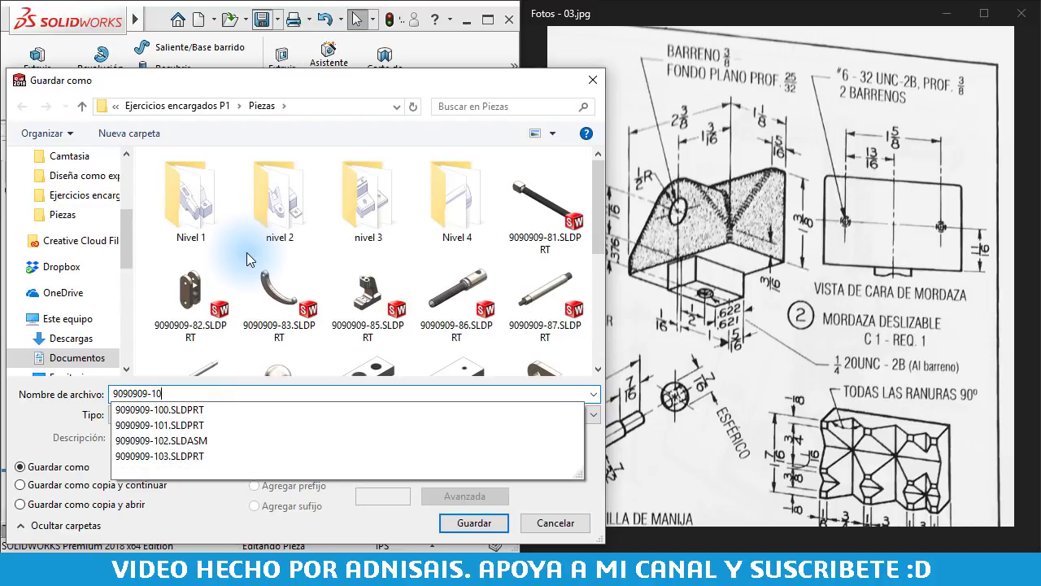
type("4")
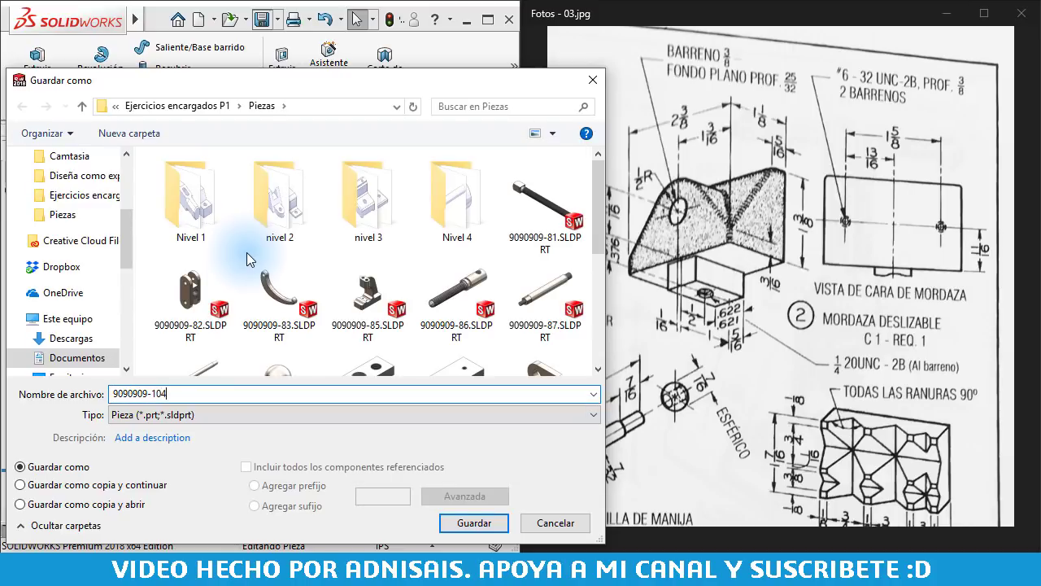
key("Return")
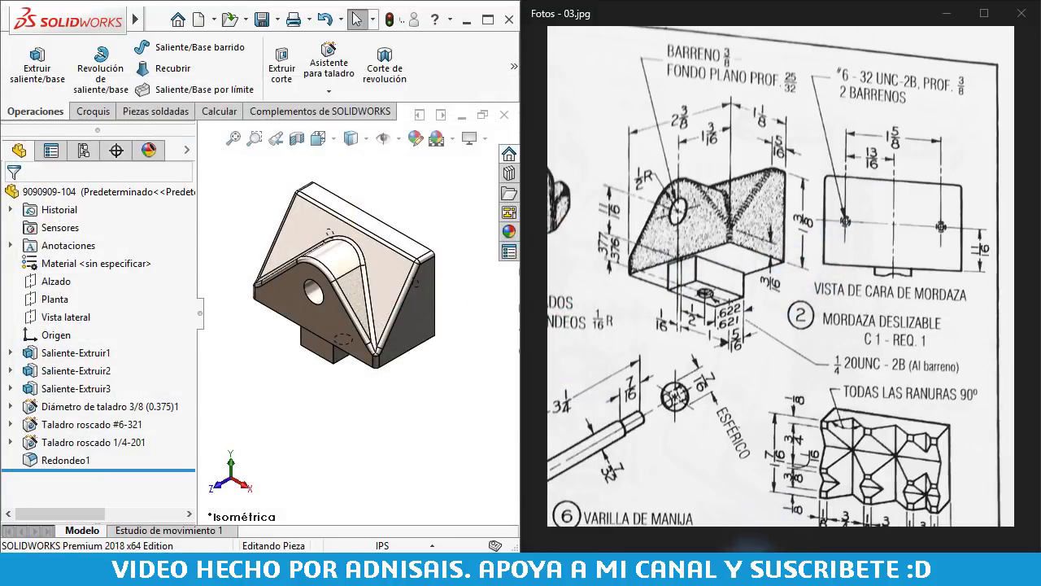
Pan and zoom the reference photo to show the screw and jaw plate drawings
key("F9")
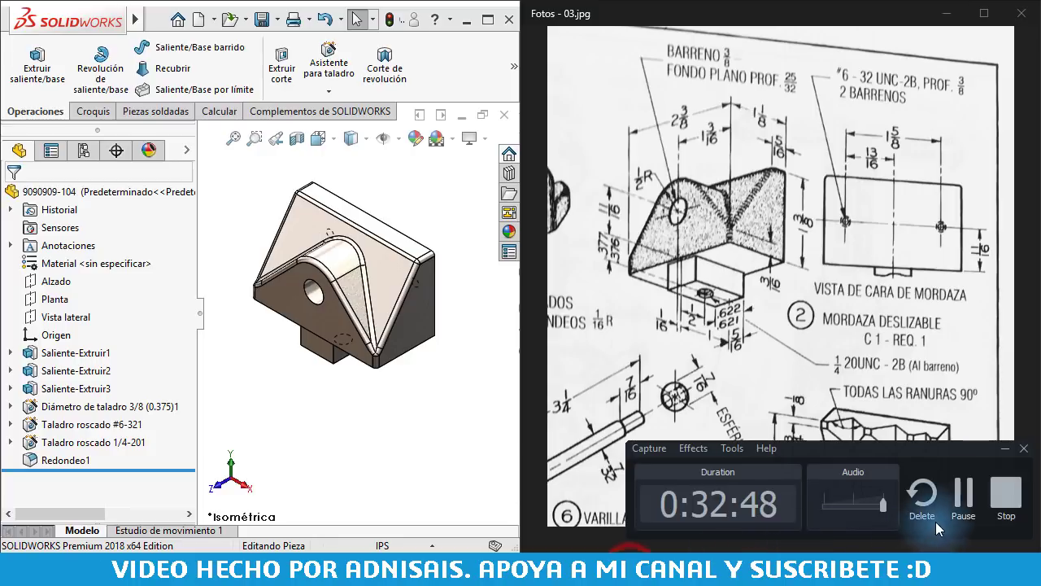
left_click(964, 495)
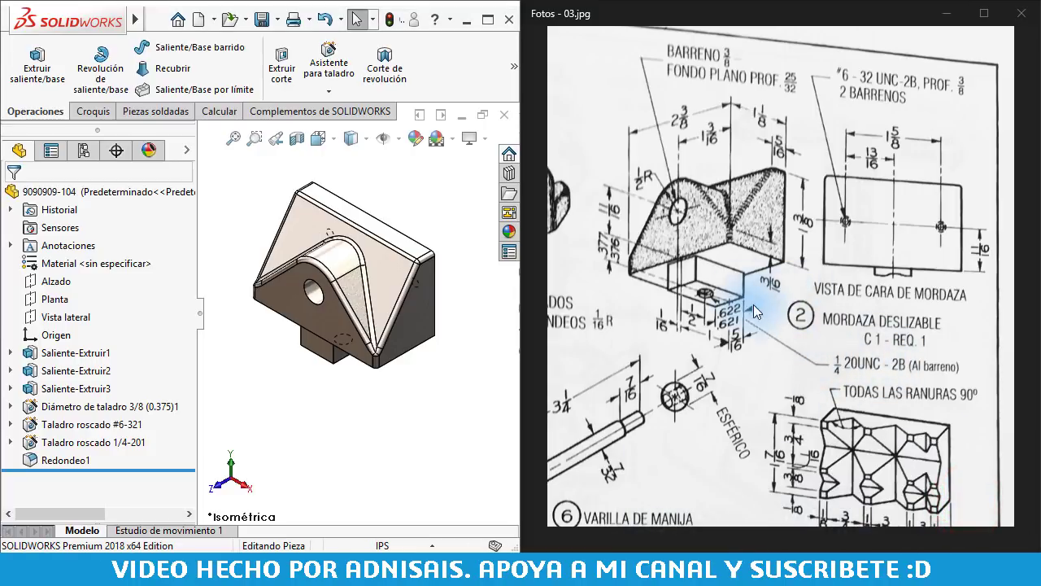
mouse_move(781, 318)
left_mouse_down()
mouse_move(891, 206)
mouse_move(855, 293)
mouse_move(971, 213)
left_mouse_up()
mouse_move(856, 226)
left_mouse_down()
mouse_move(990, 327)
mouse_move(1013, 209)
left_mouse_up()
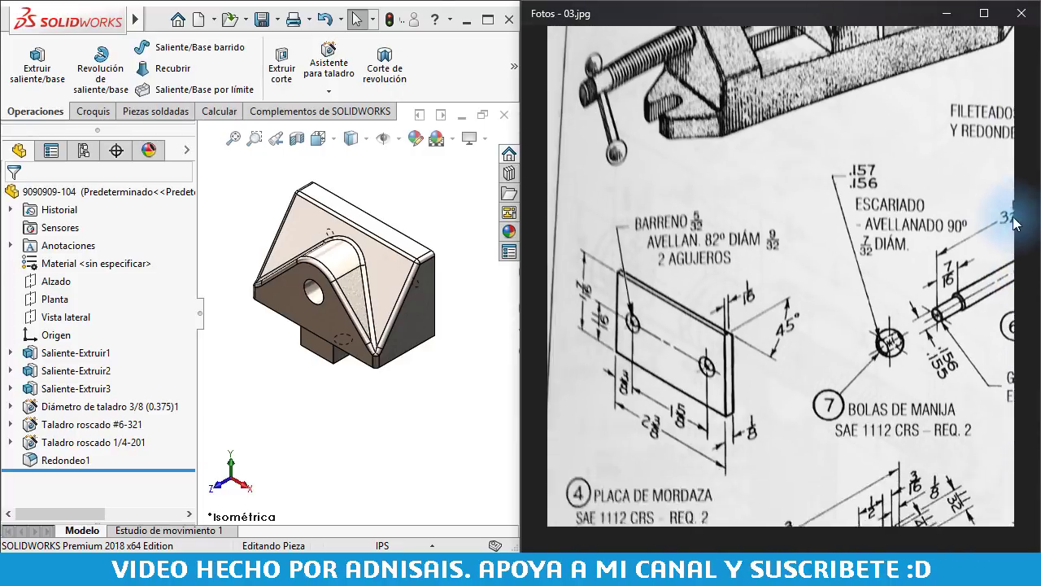
mouse_move(883, 316)
left_mouse_down()
mouse_move(961, 194)
mouse_move(922, 89)
left_mouse_up()
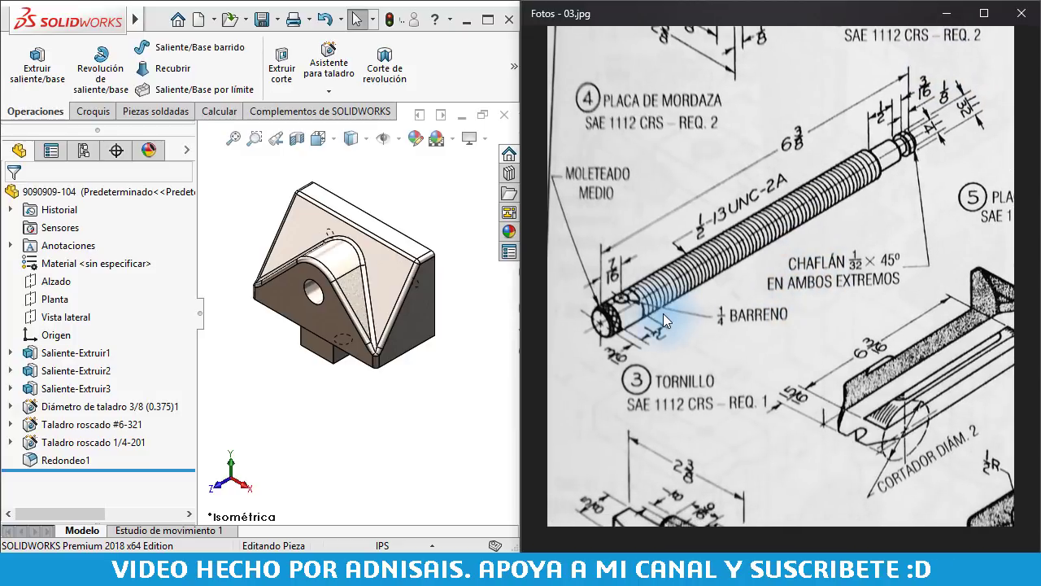
scroll(622, 326, "up", 1)
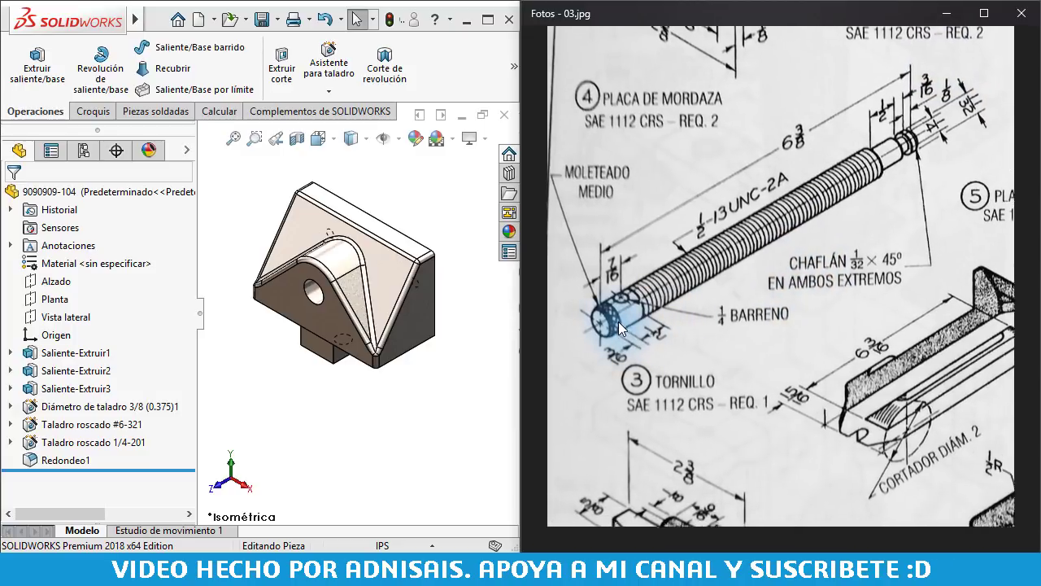
scroll(618, 320, "up", 1)
scroll(618, 320, "up", 1)
scroll(618, 320, "up", 1)
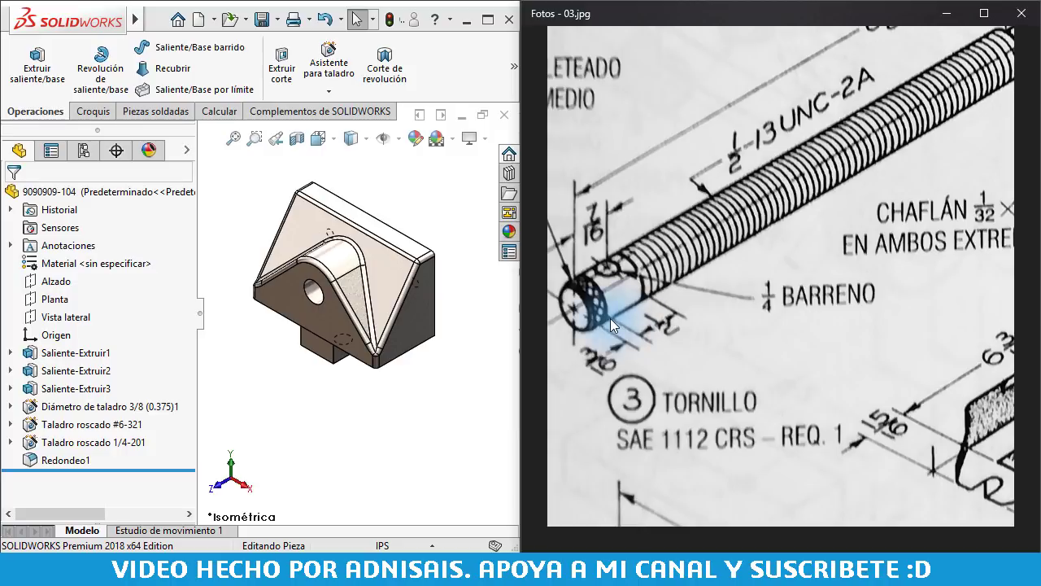
scroll(617, 315, "down", 2)
scroll(636, 303, "down", 1)
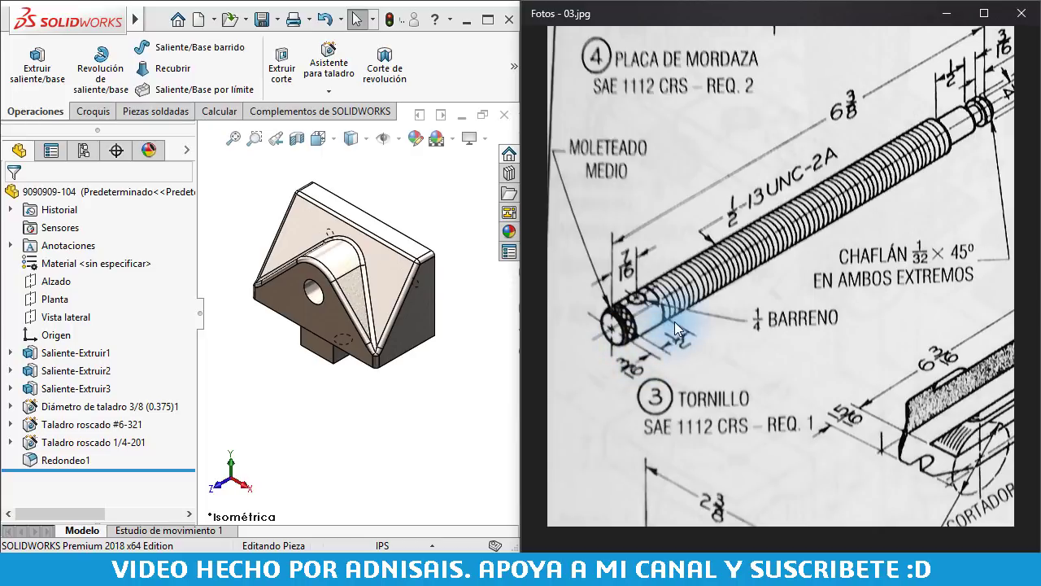
left_click_drag(777, 251, 708, 292)
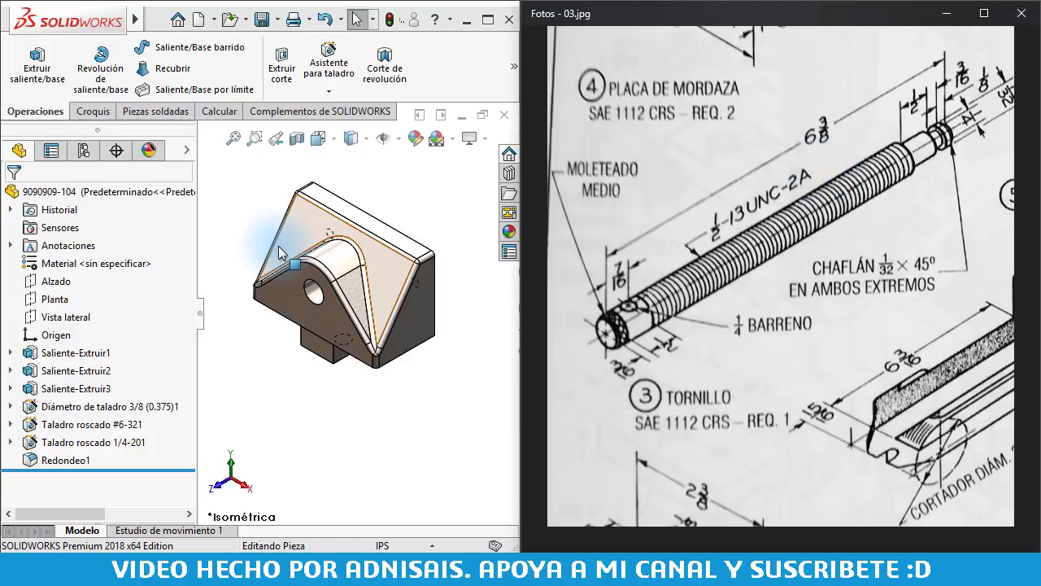
Create a new blank part, Pieza3, and select the Vista lateral plane
left_click(203, 186)
key("ctrl+n")
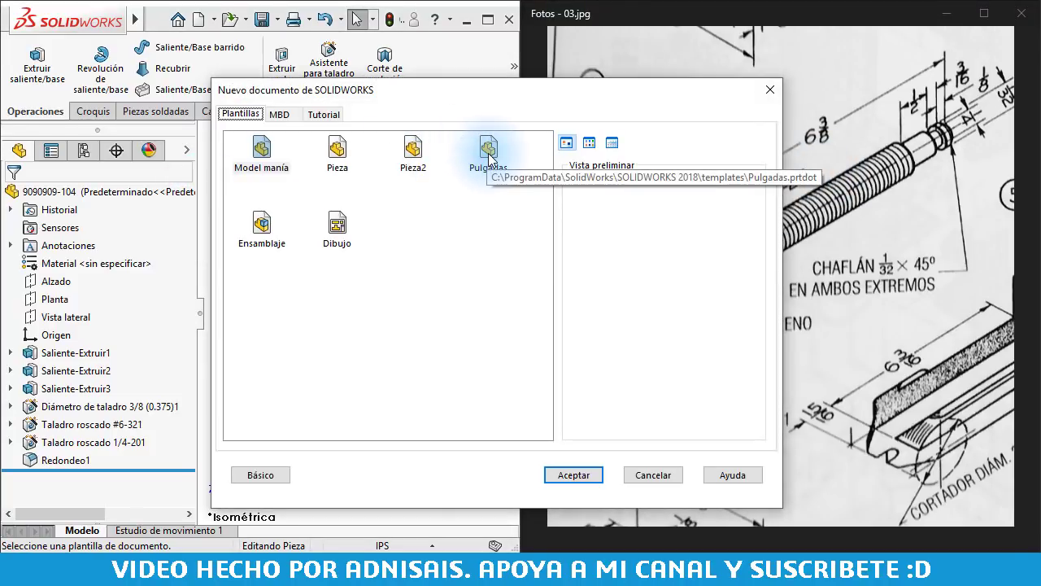
double_click(489, 154)
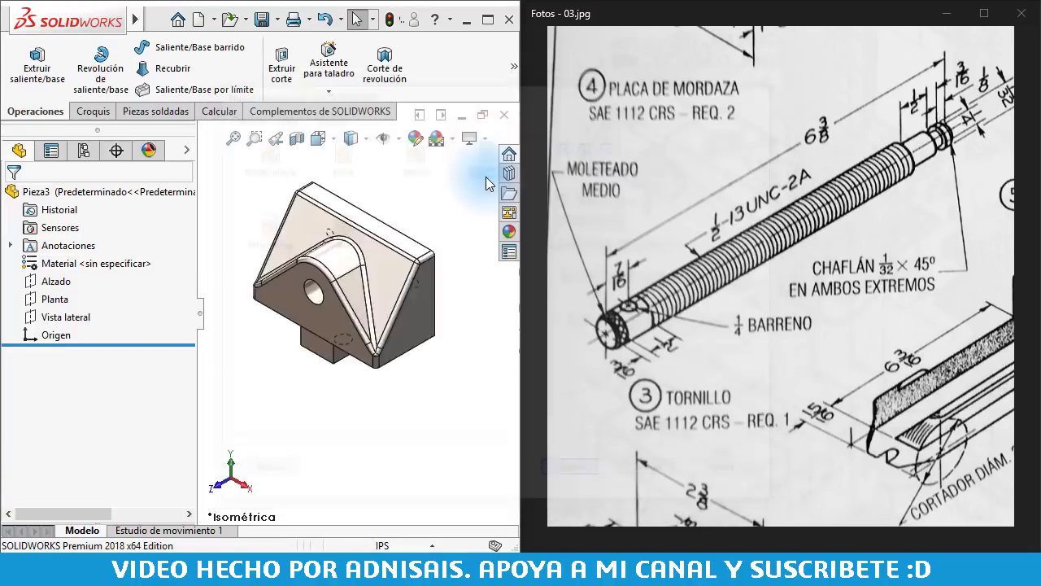
left_click(59, 317)
Sketch on Vista lateral a horizontal construction line running right from the origin
left_click(70, 289)
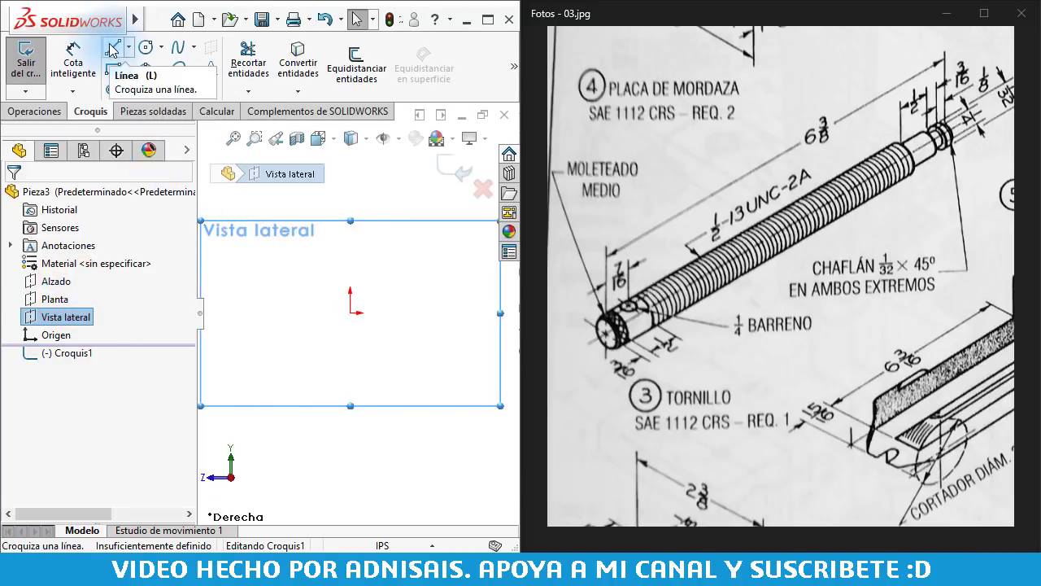
left_click(112, 48)
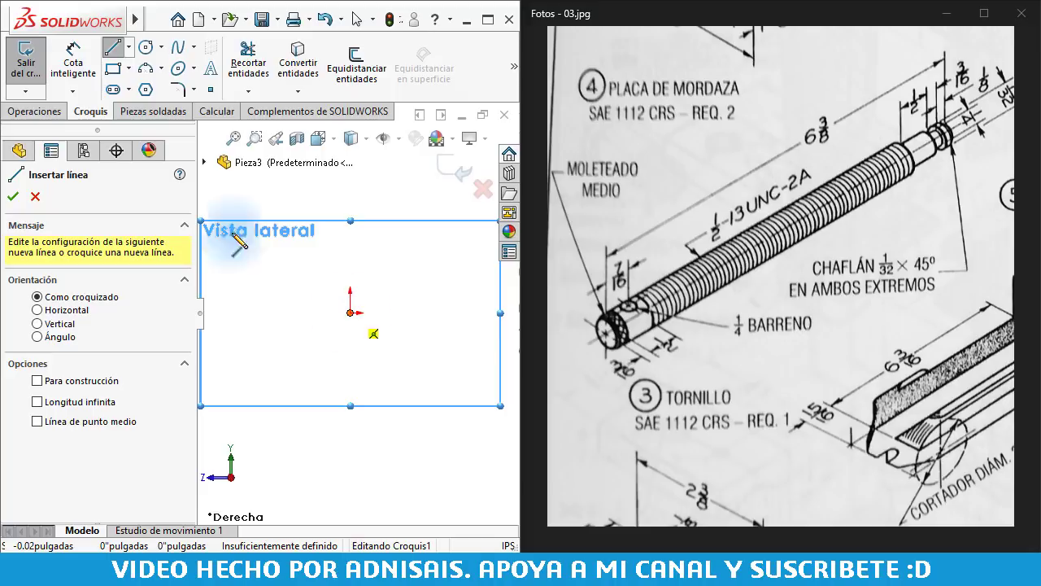
left_click(127, 48)
left_click(135, 88)
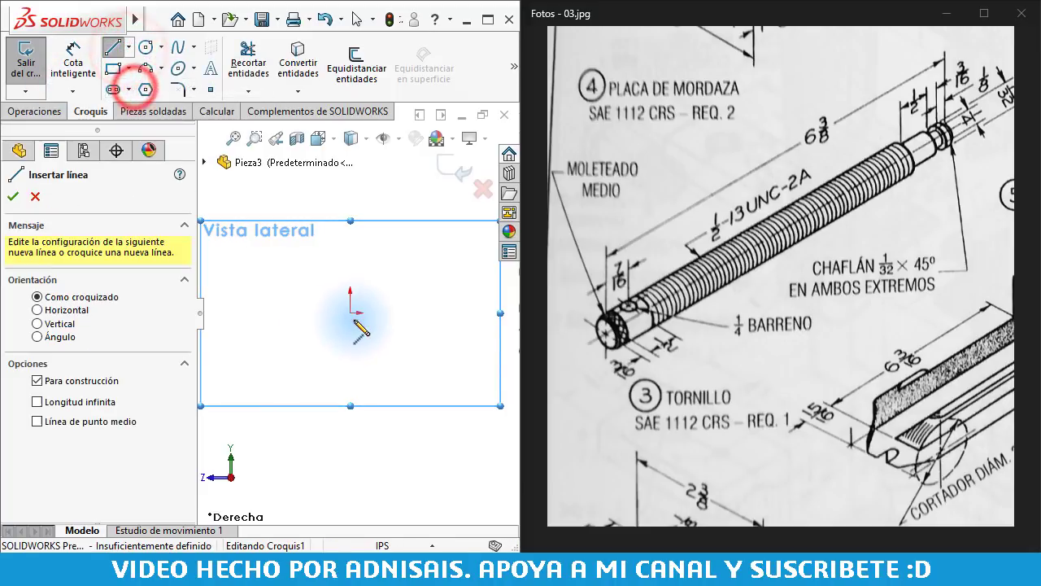
left_click(351, 312)
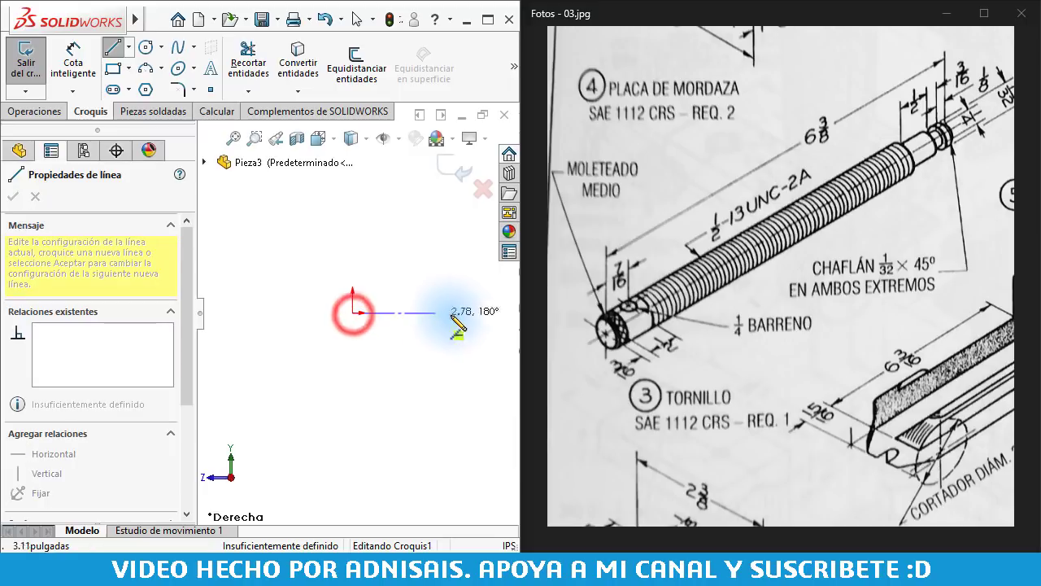
double_click(498, 313)
left_click(110, 47)
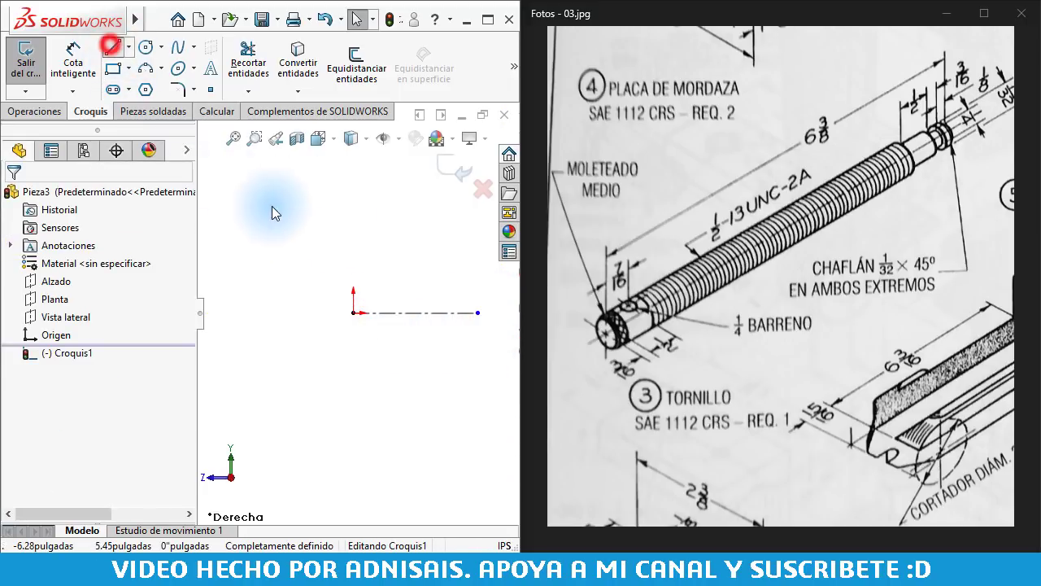
Draw the profile's vertical start edge, long top edge and the short end steps
scroll(382, 284, "down", 3)
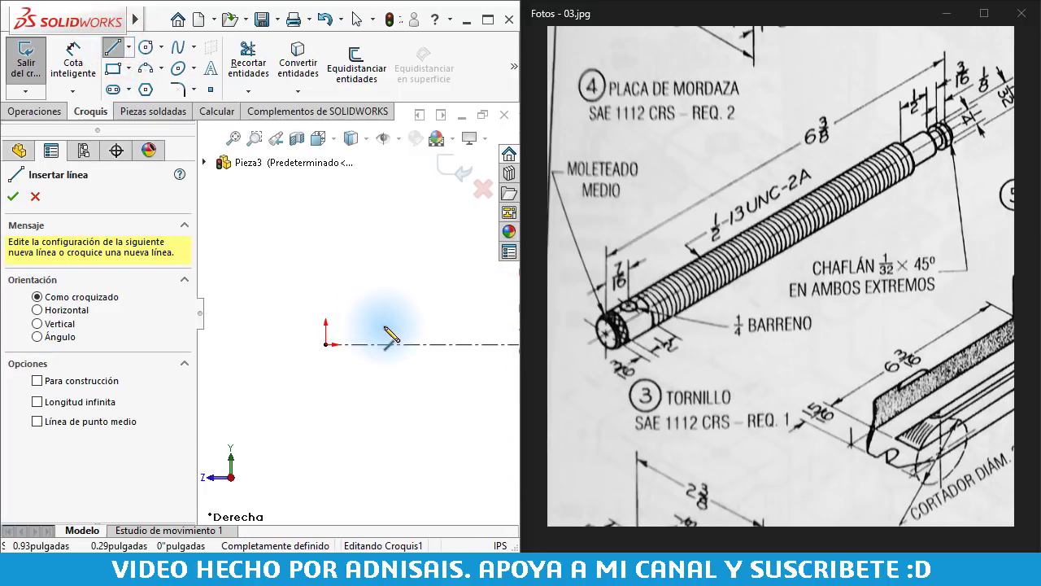
left_click(325, 344)
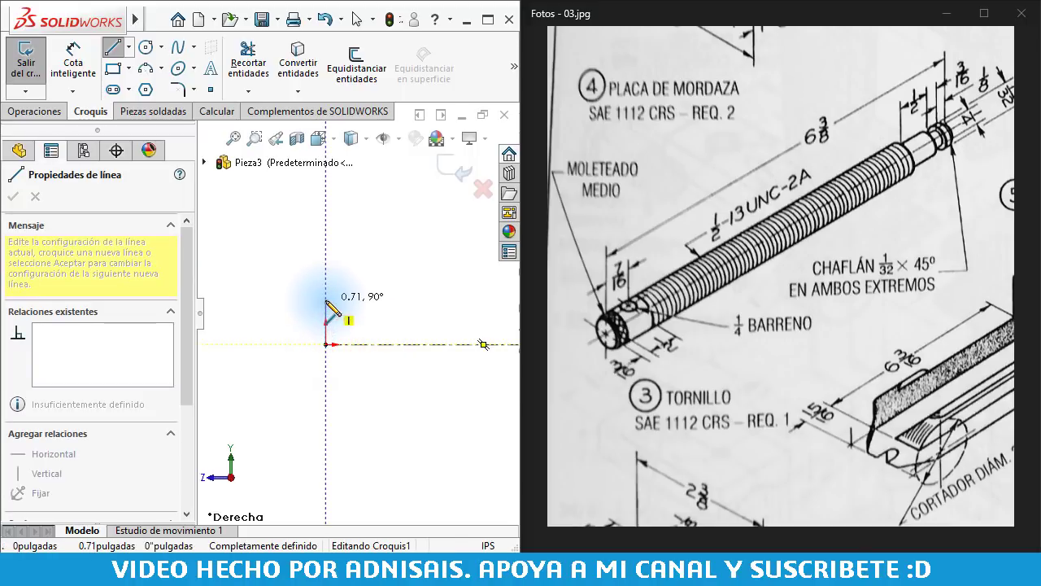
left_click(325, 299)
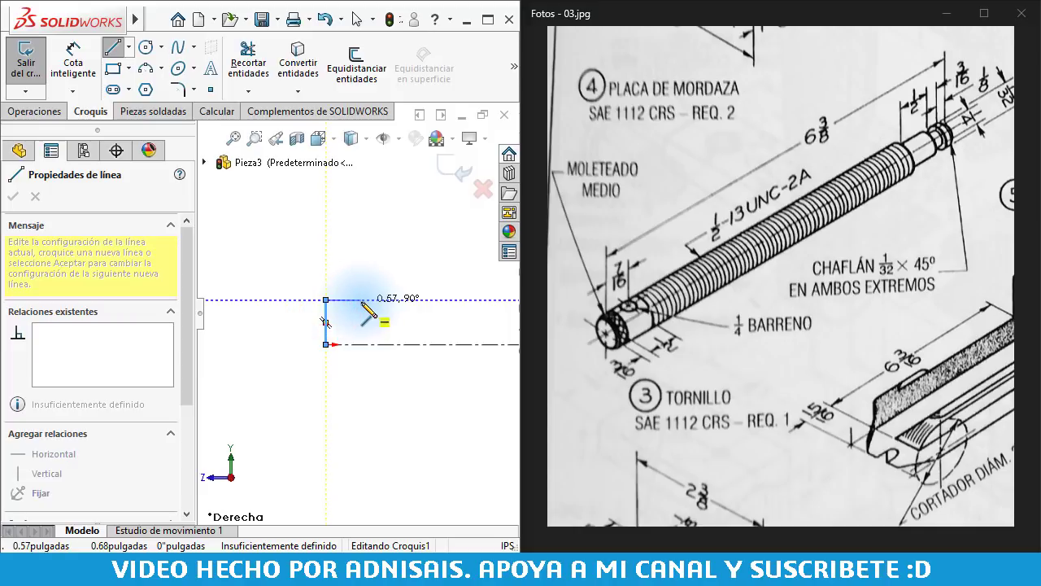
scroll(376, 301, "up", 2)
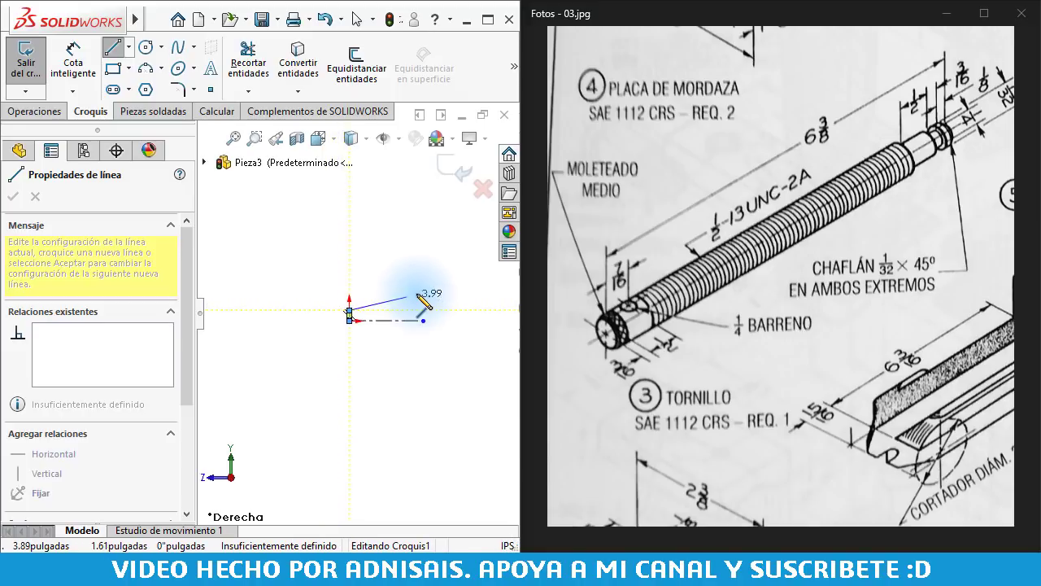
scroll(420, 299, "down", 2)
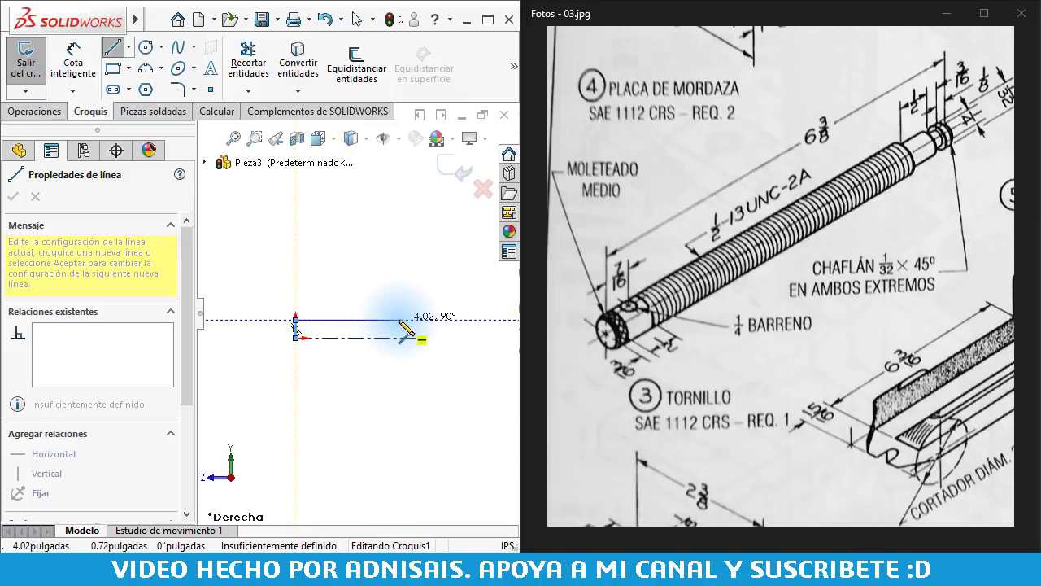
scroll(403, 319, "down", 2)
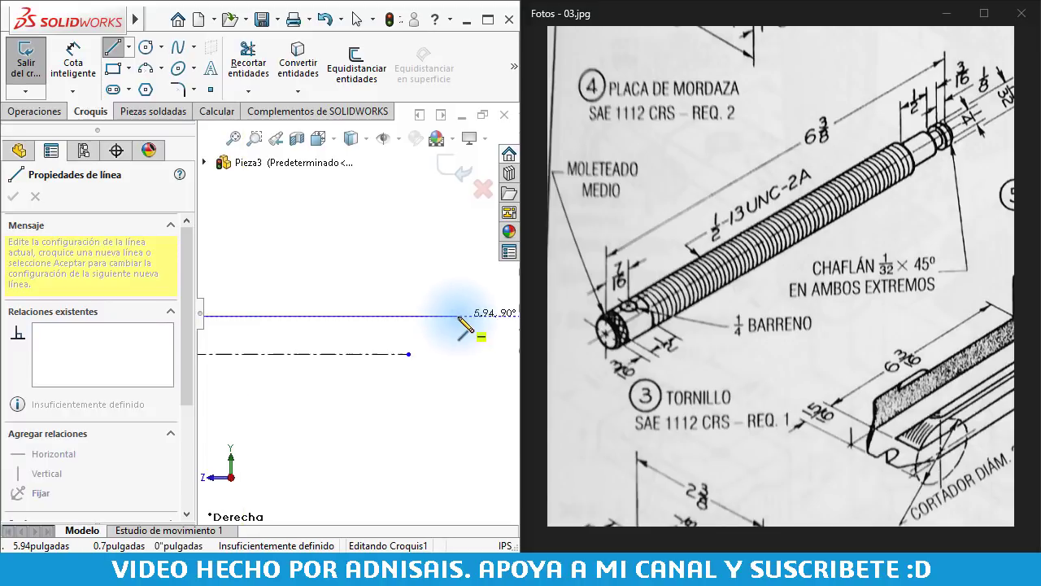
left_click(458, 316)
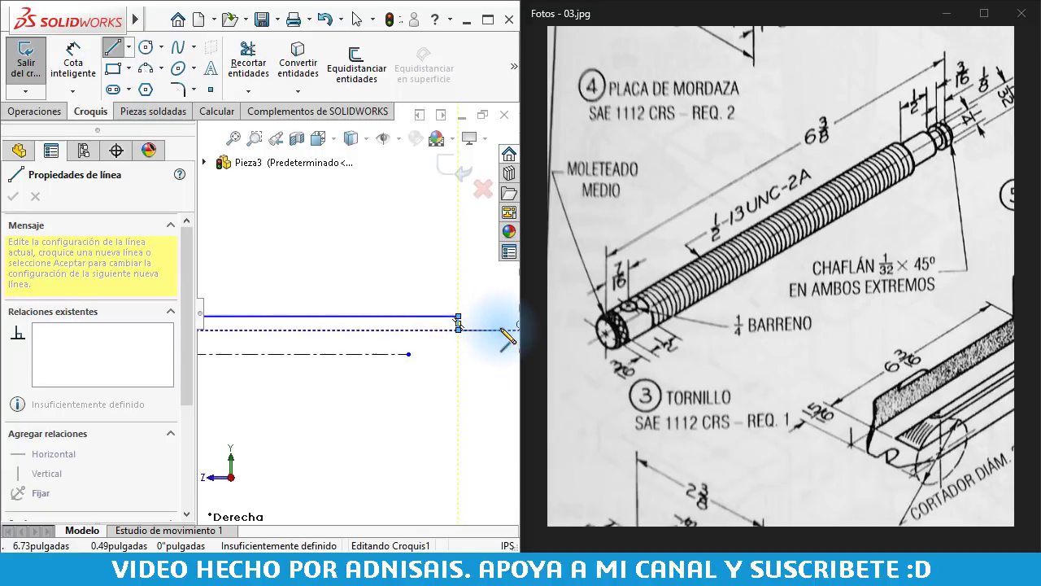
left_click(501, 330)
scroll(494, 331, "up", 2)
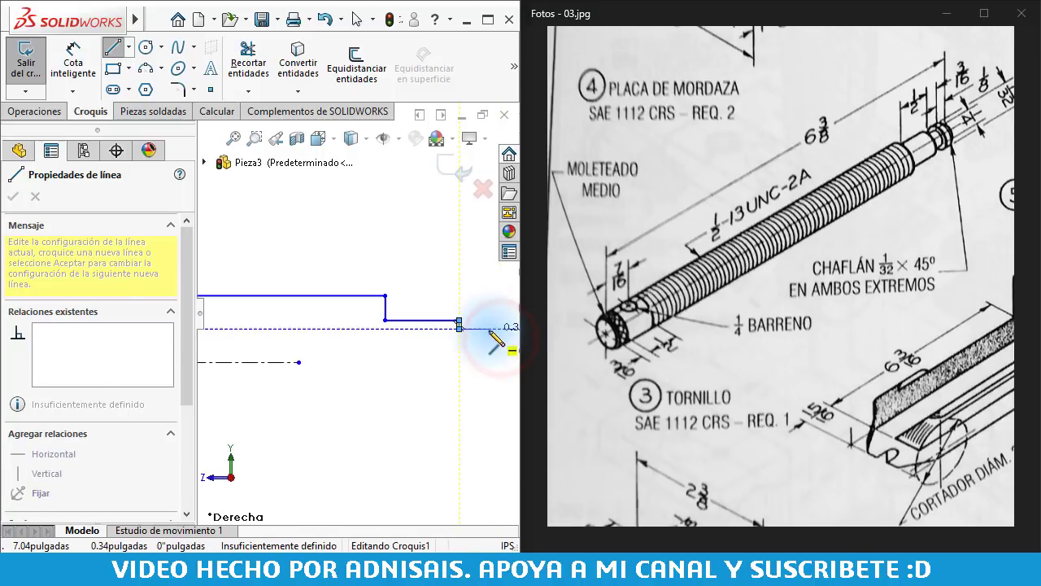
left_click(489, 328)
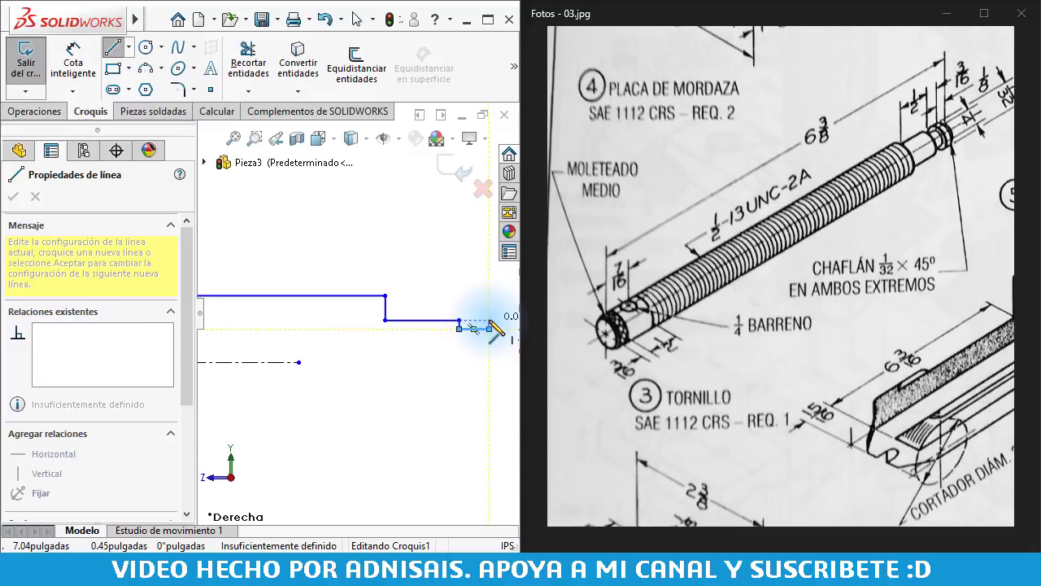
double_click(489, 328)
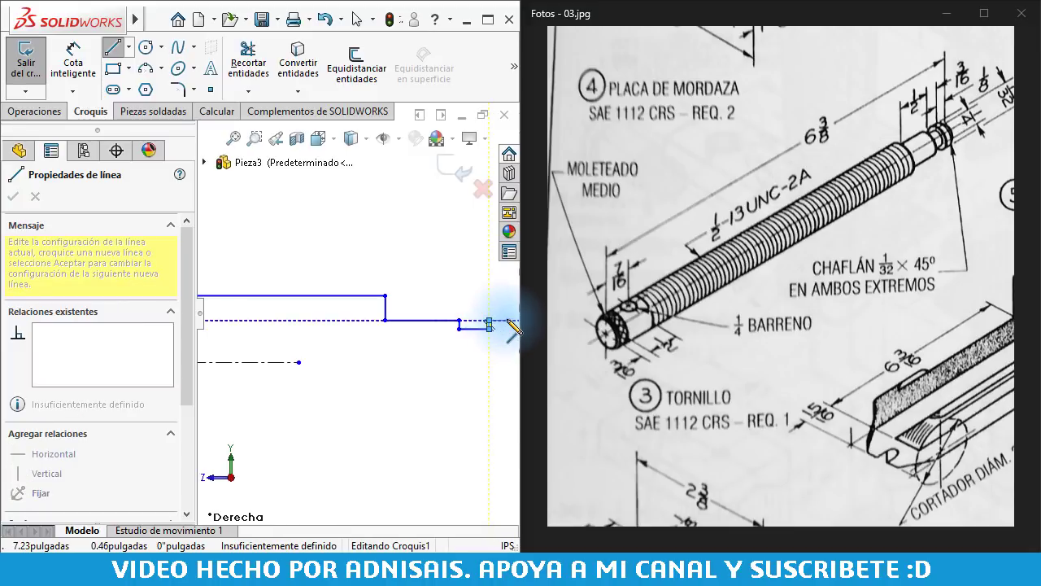
Close the profile down to the centerline and stretch the centerline to the right end
key("z")
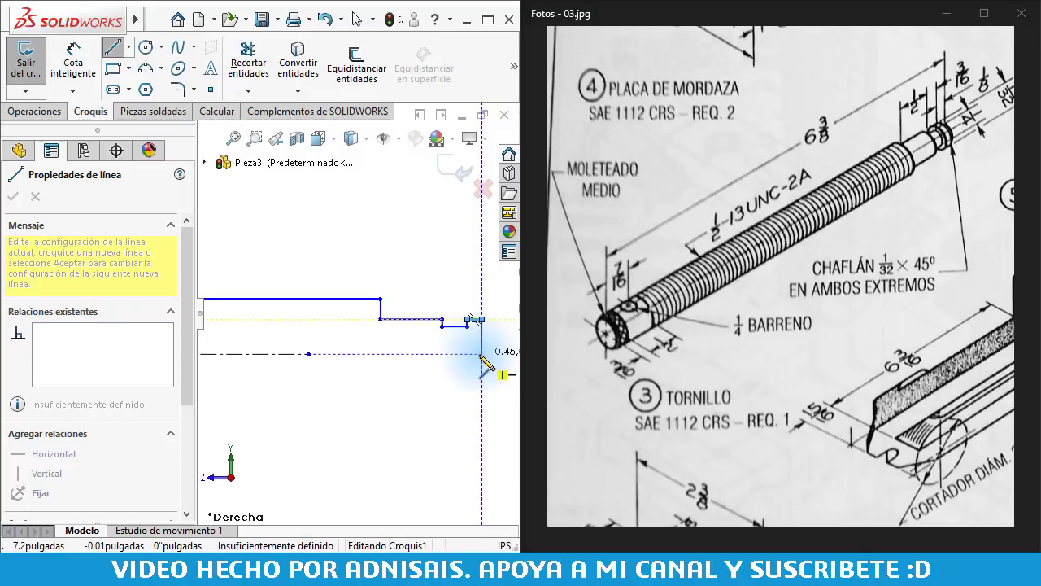
left_click(481, 356)
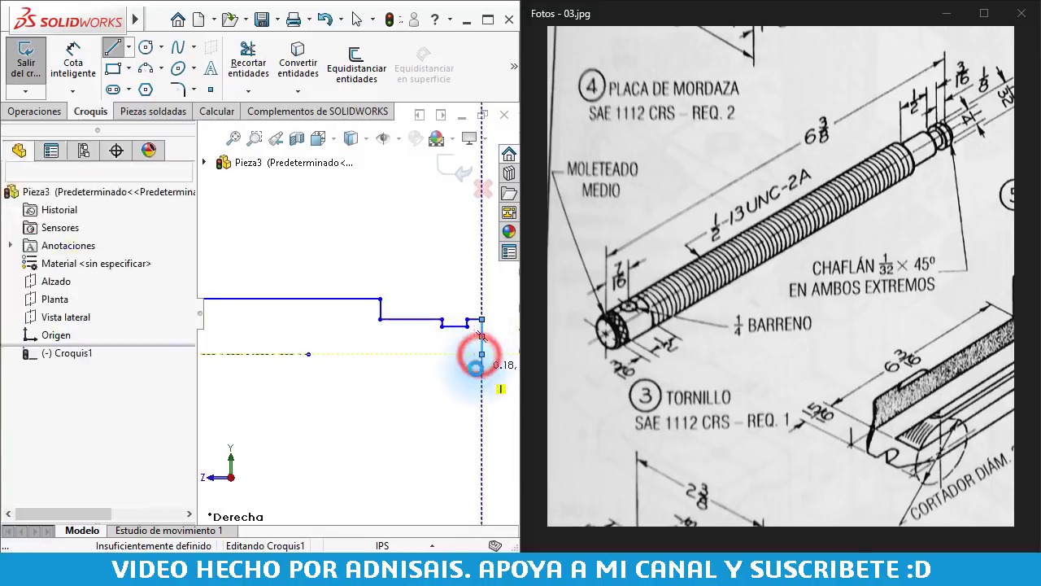
key("Escape")
left_click_drag(308, 353, 467, 354)
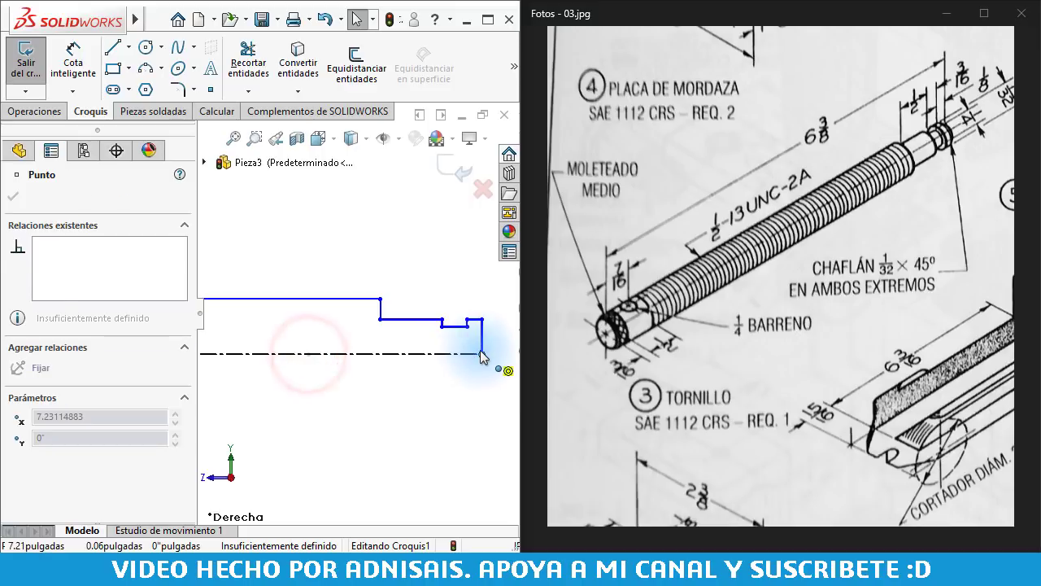
left_click(456, 391)
scroll(348, 313, "up", 2)
scroll(349, 313, "up", 2)
Dimension the centerline's overall length as 6 3/8"
scroll(341, 358, "down", 1)
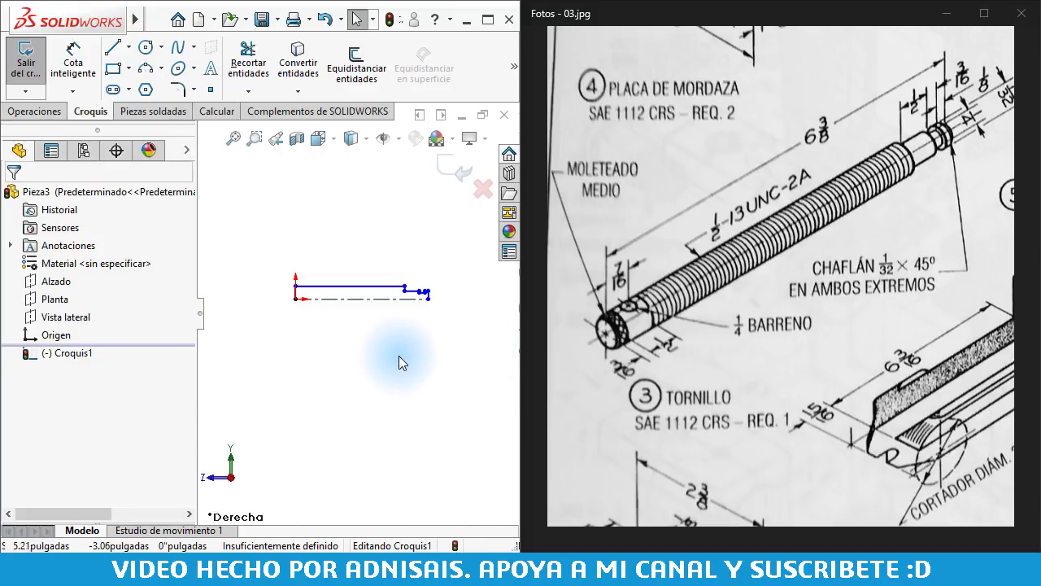
right_click_drag(399, 363, 413, 244)
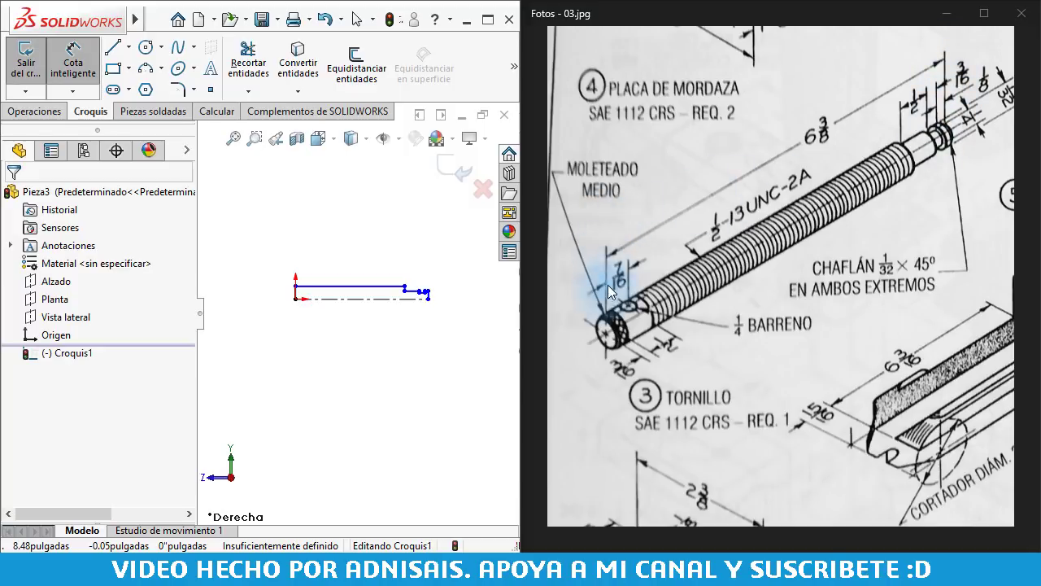
left_click(346, 299)
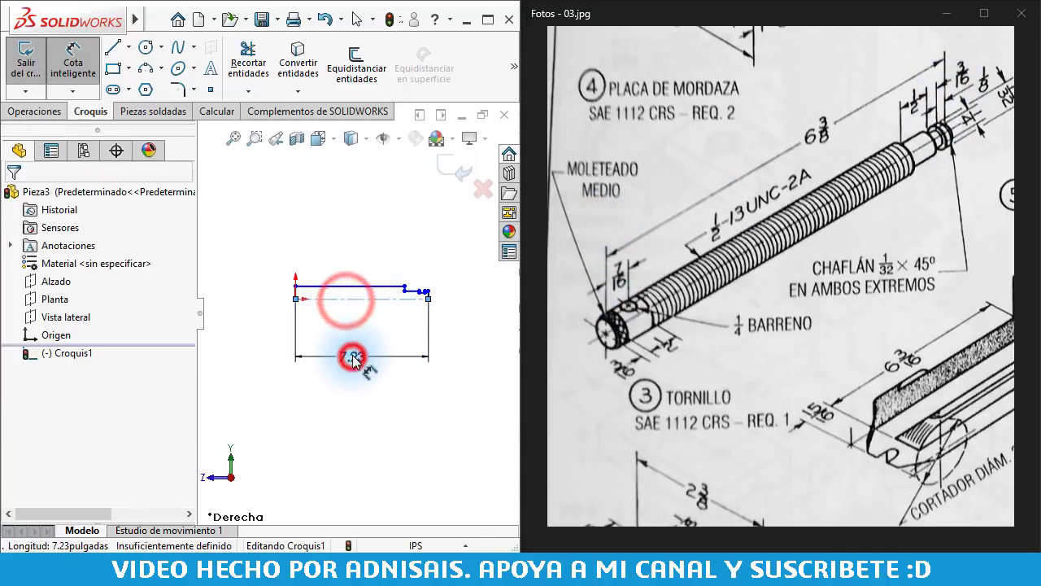
left_click(352, 361)
type("6 3")
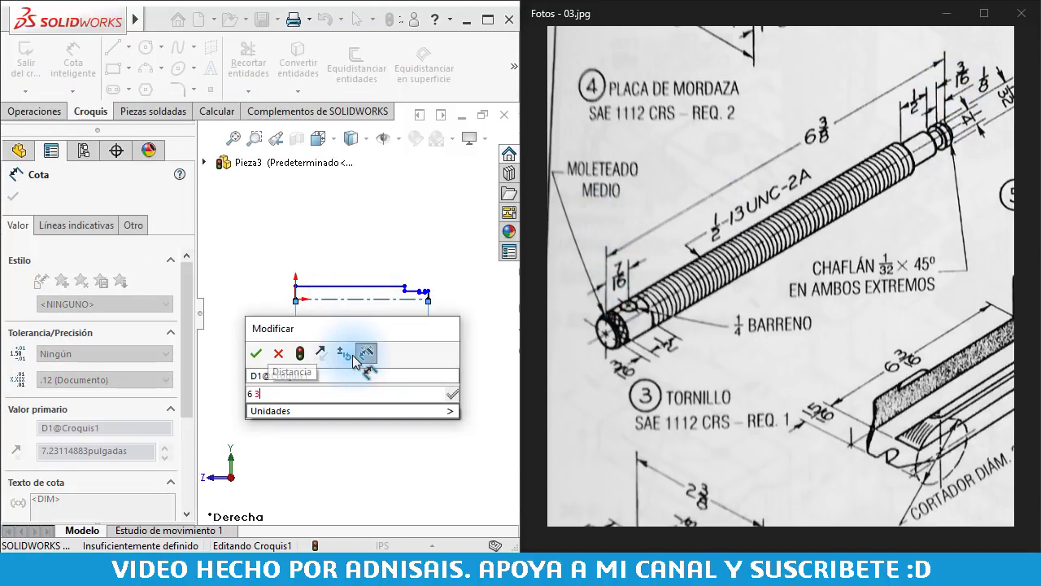
type("/8")
key("Return")
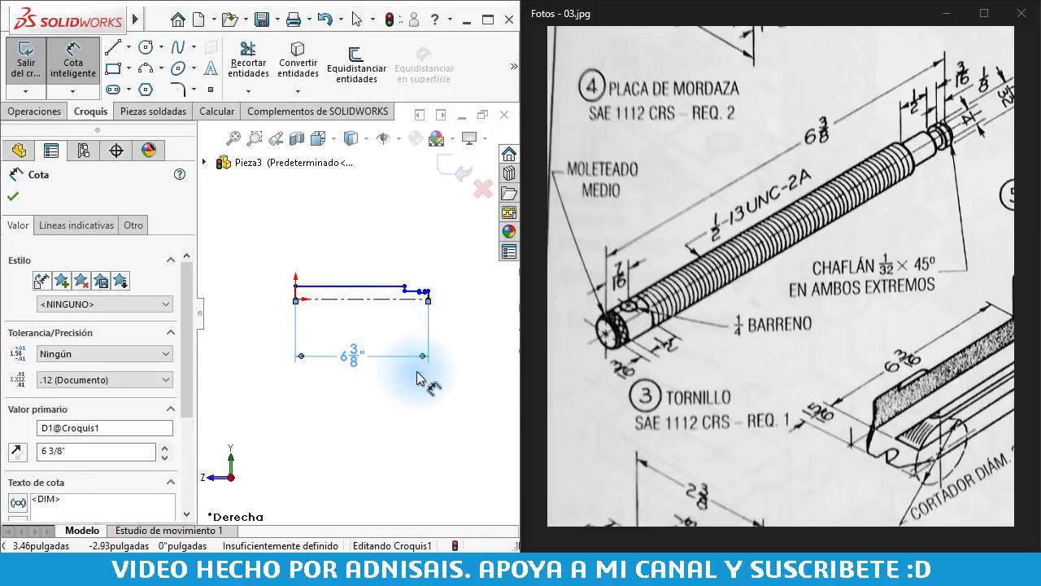
Set the top line's offset from the centerline to 1/2"
scroll(321, 325, "down", 2)
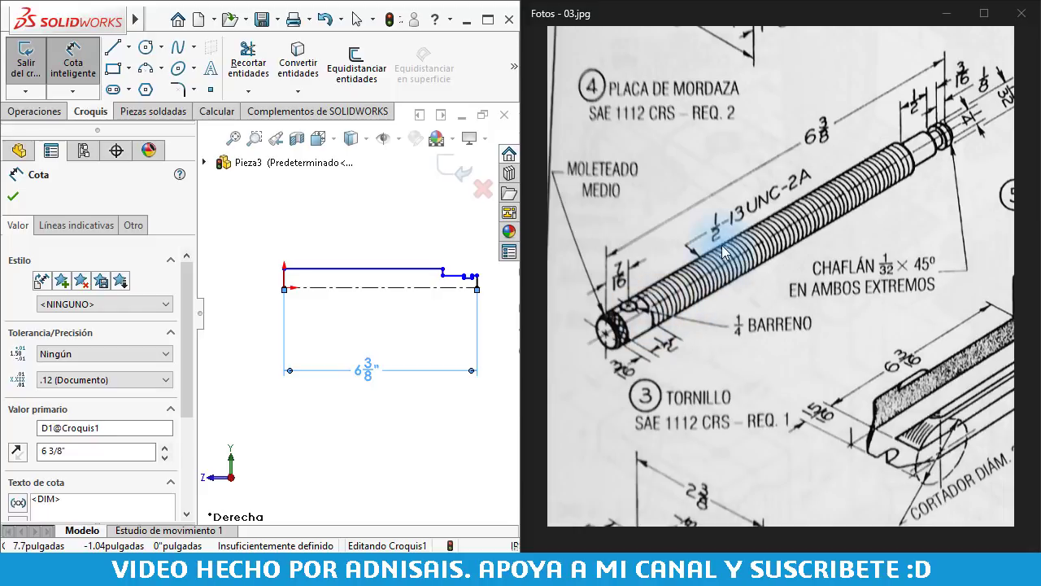
left_click(333, 271)
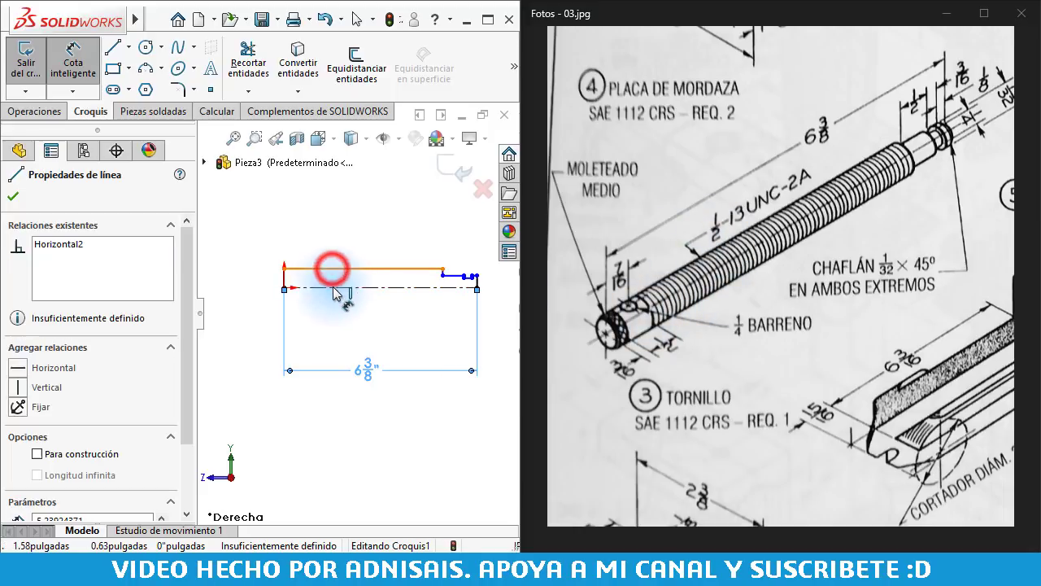
left_click(337, 287)
left_click(312, 309)
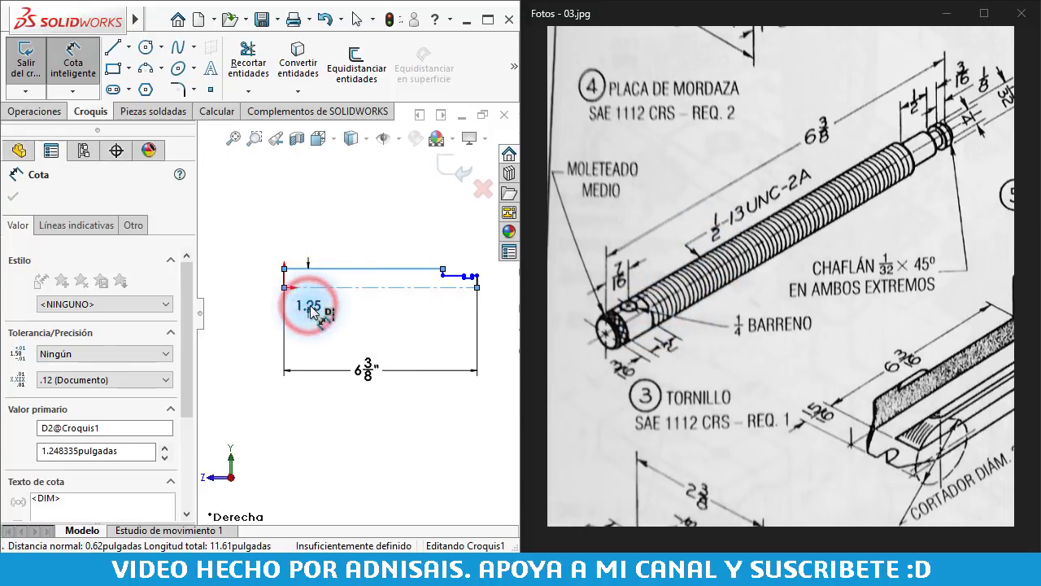
type("1/2")
key("Return")
Dimension the lower step line at 11/32"
scroll(473, 289, "down", 3)
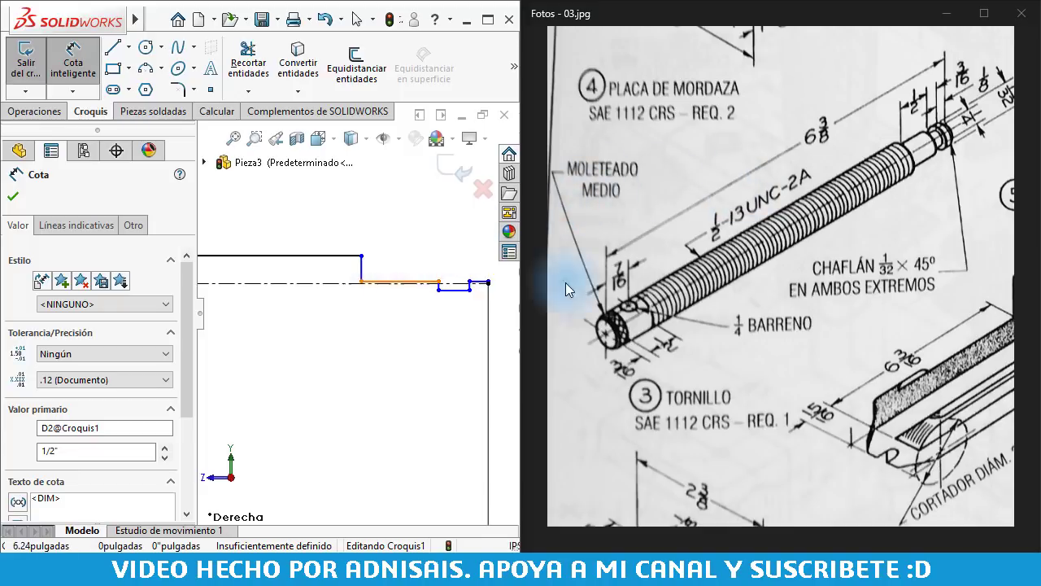
scroll(871, 153, "up", 2)
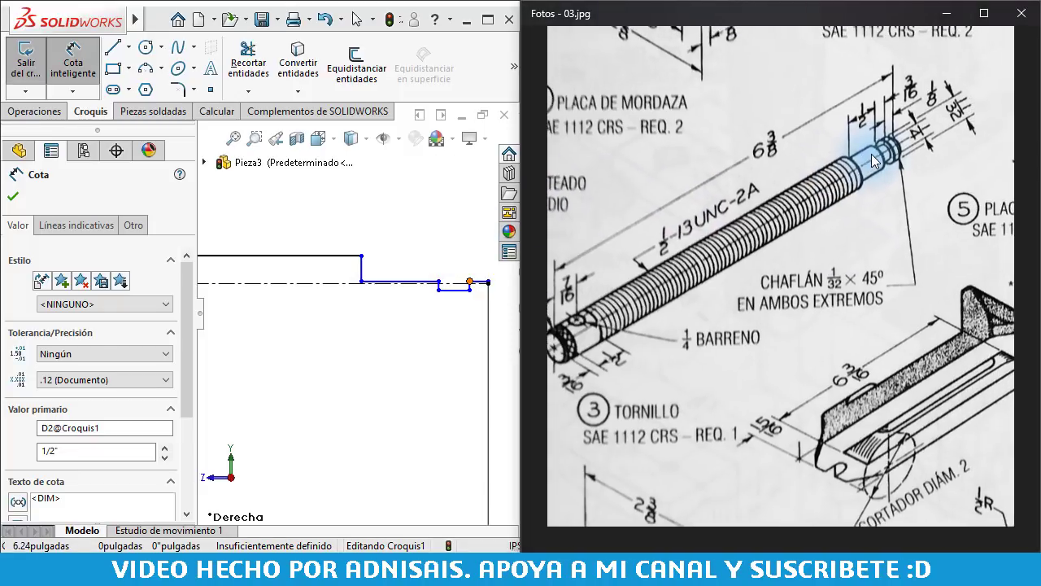
scroll(855, 169, "down", 2)
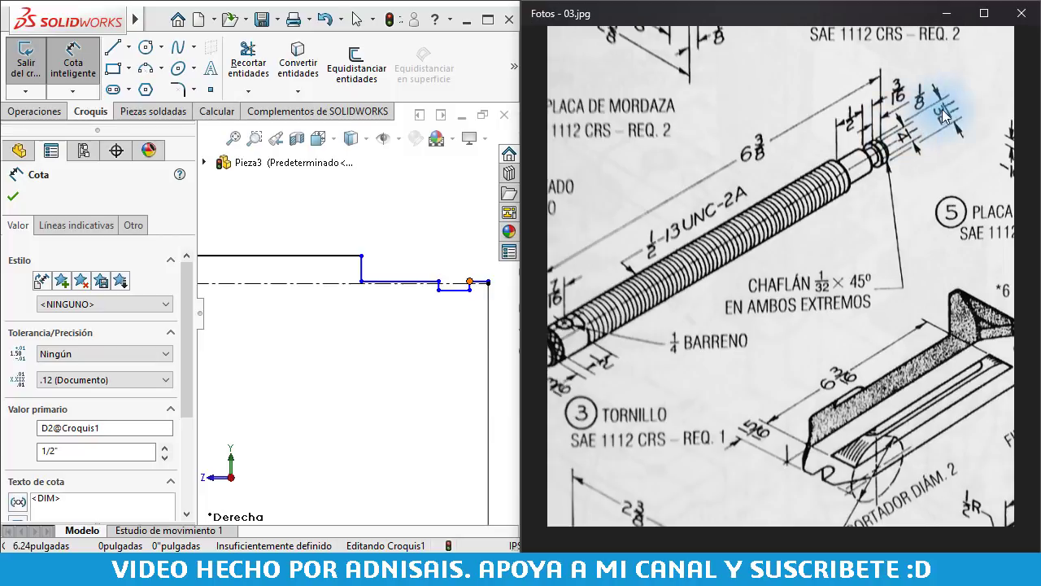
left_click(387, 280)
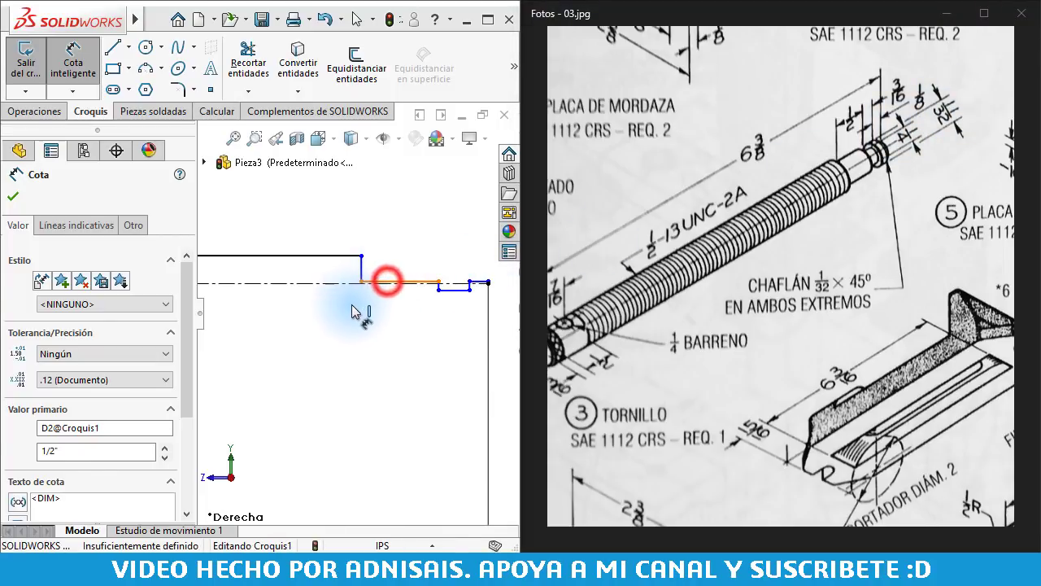
left_click(353, 308)
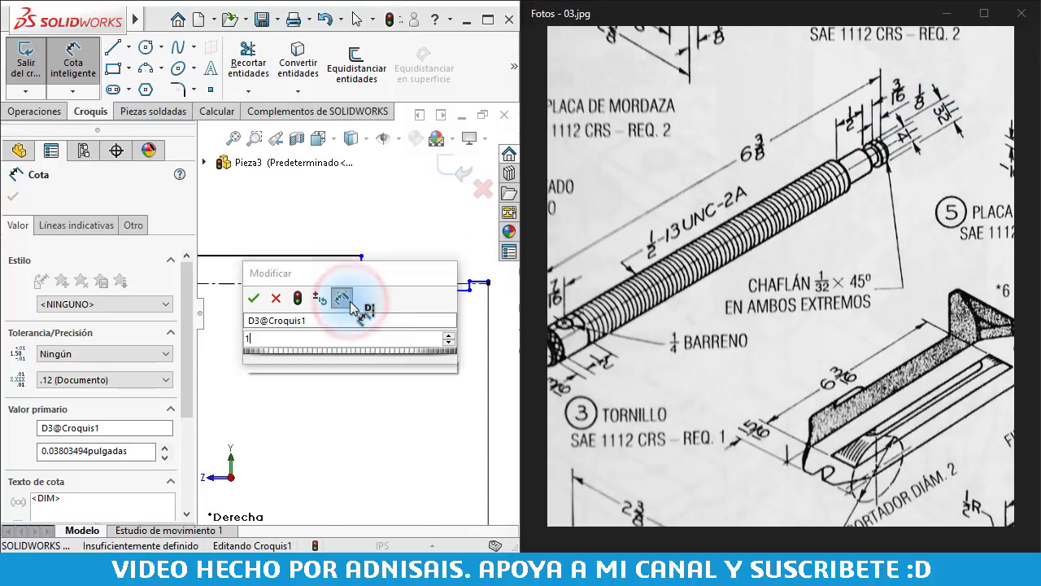
type("11/32")
key("Return")
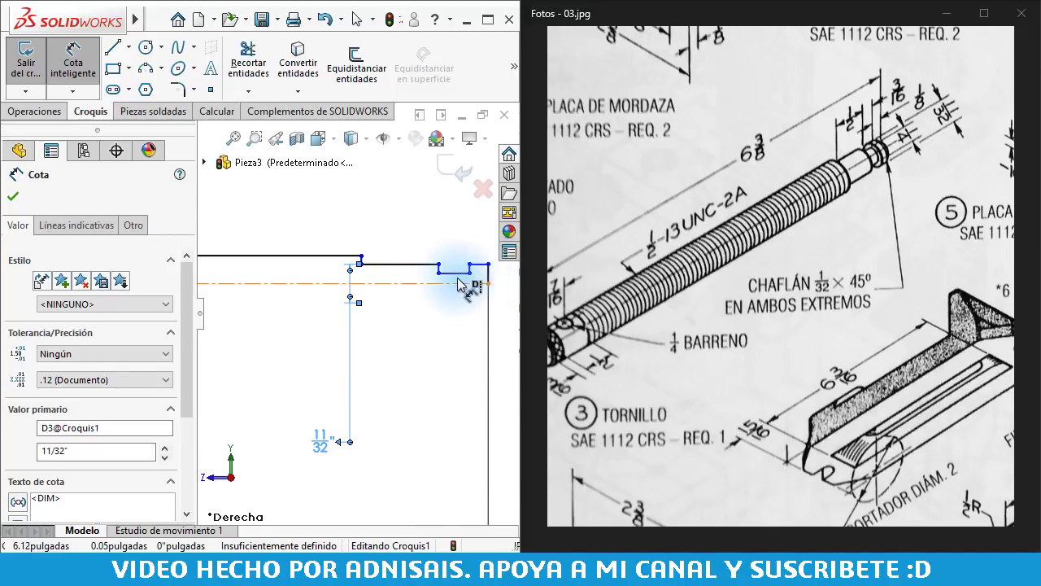
Dimension the small end segment 1/4" from the centerline
left_click(453, 273)
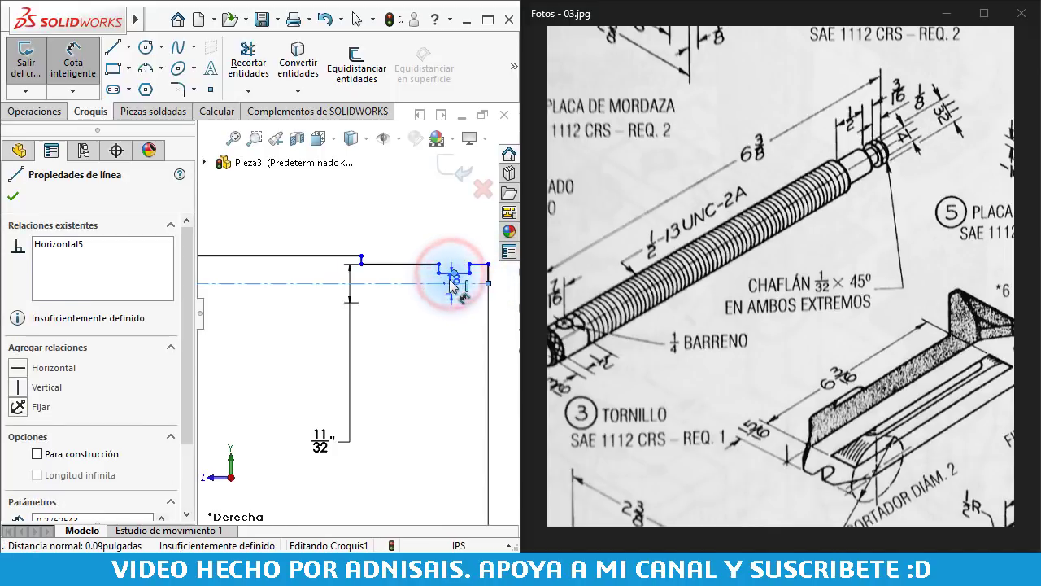
key("Escape")
left_click(446, 277)
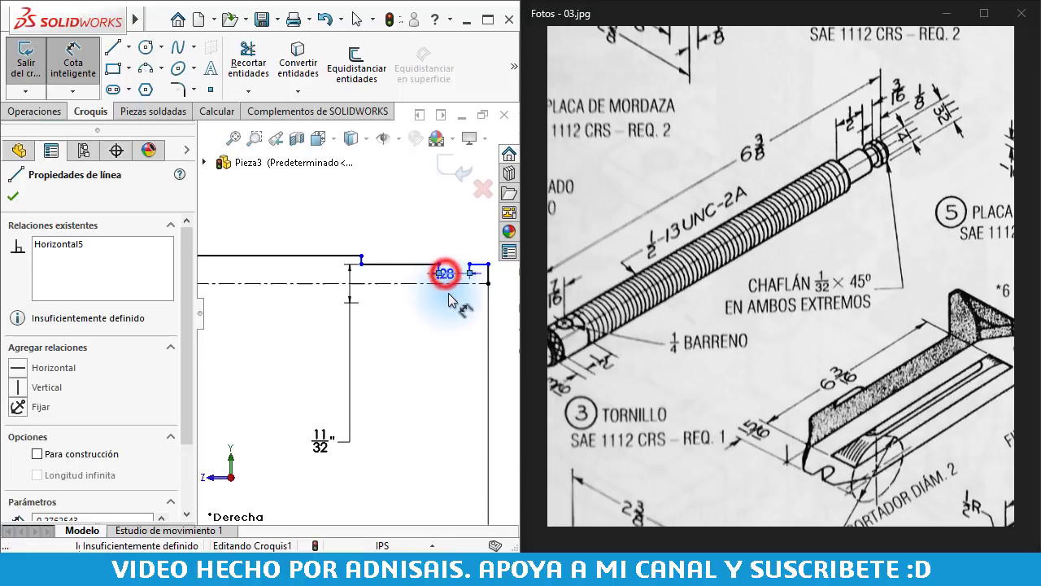
left_click(447, 284)
left_click(498, 295)
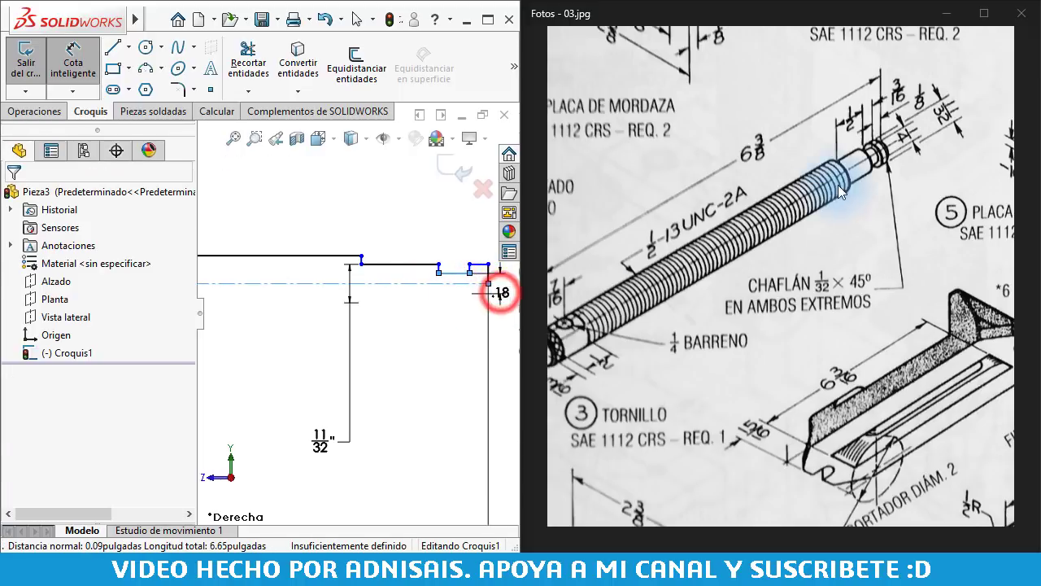
type("1")
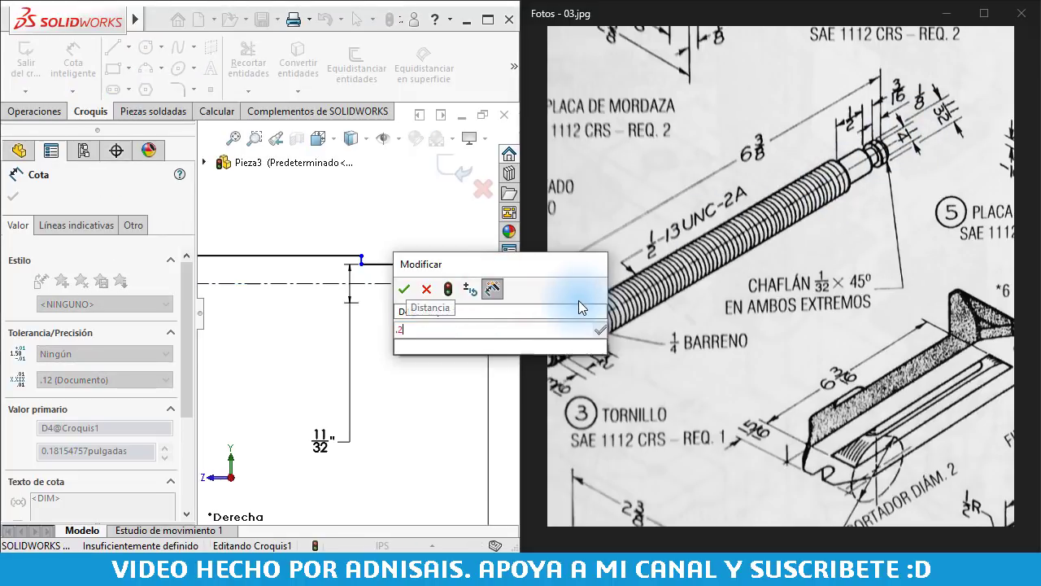
type("/4")
key("Return")
scroll(464, 264, "down", 1)
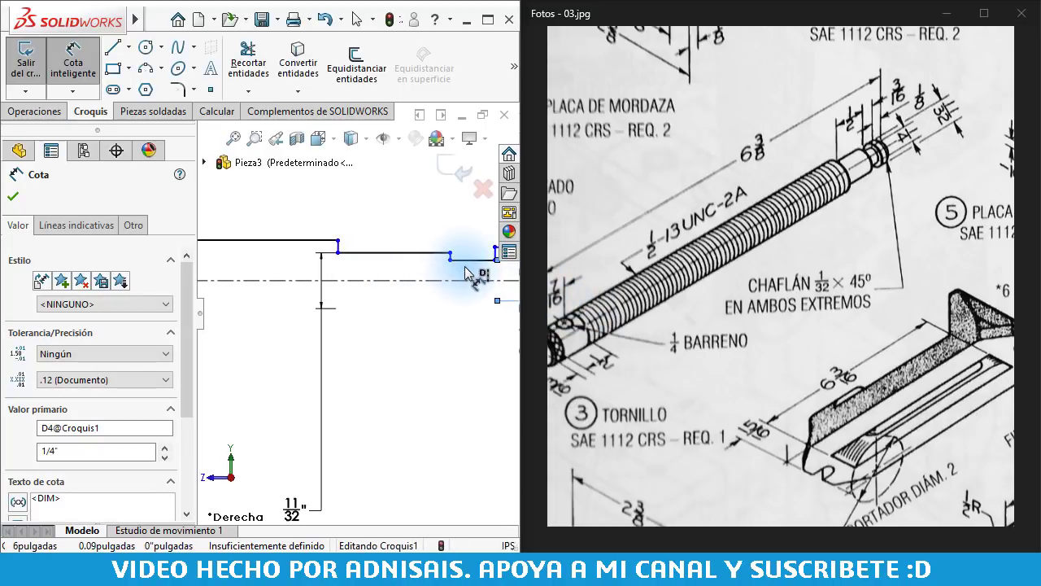
scroll(439, 273, "down", 1)
key("Escape")
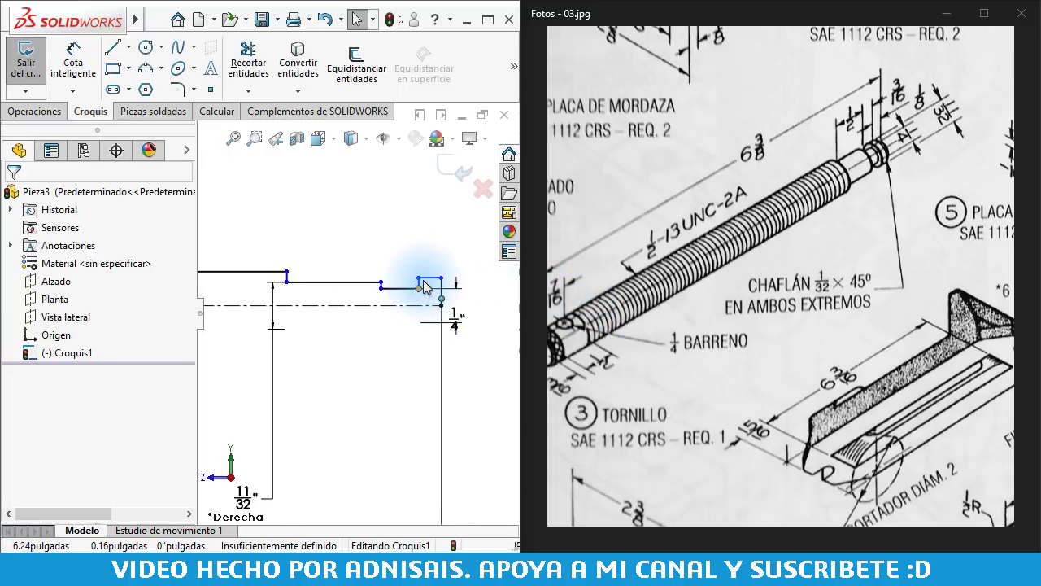
Make the short top end segment collinear with the long step line
left_click(421, 280)
left_click(430, 279)
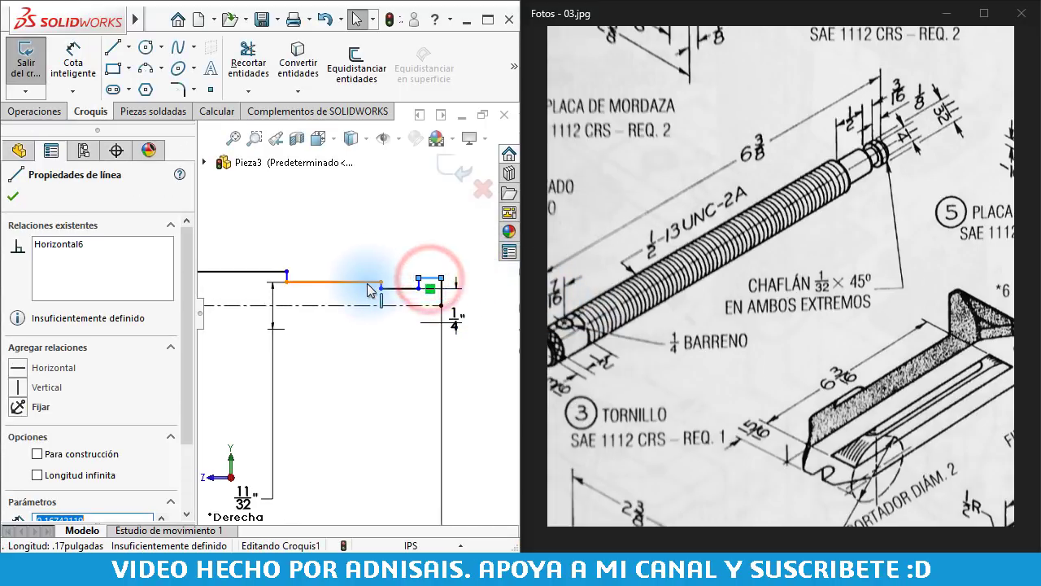
left_click(367, 283, "ctrl")
left_click(471, 214)
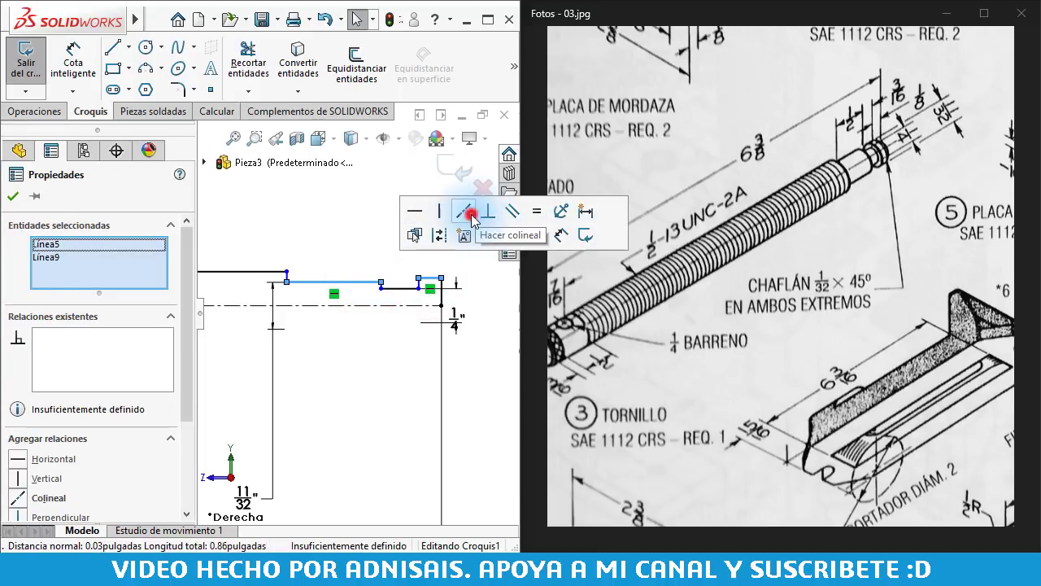
left_click(374, 349)
Dimension the top line's length with Smart Dimension, accepting its current value
left_click(71, 72)
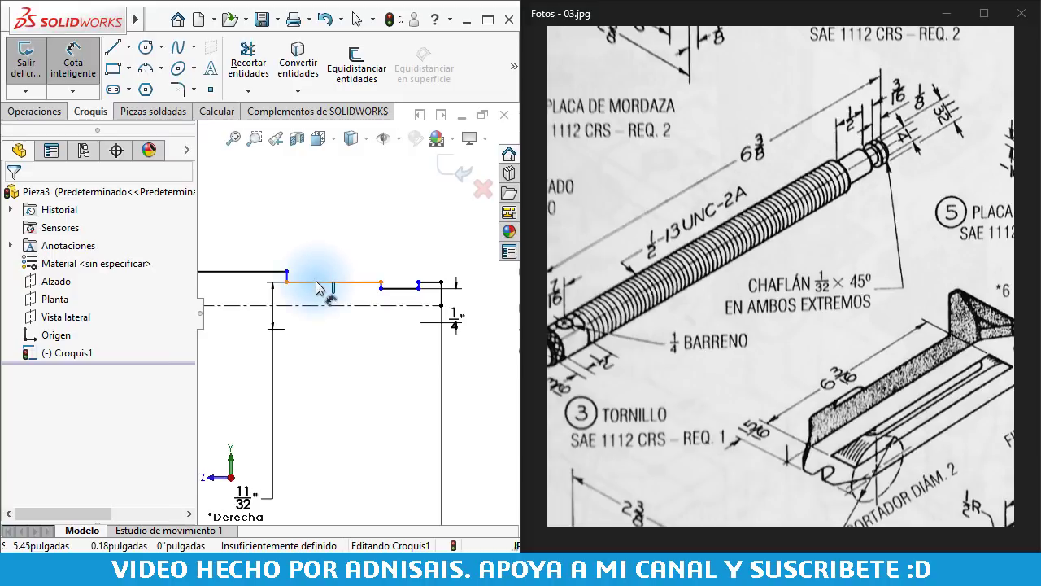
left_click(316, 282)
left_click(314, 234)
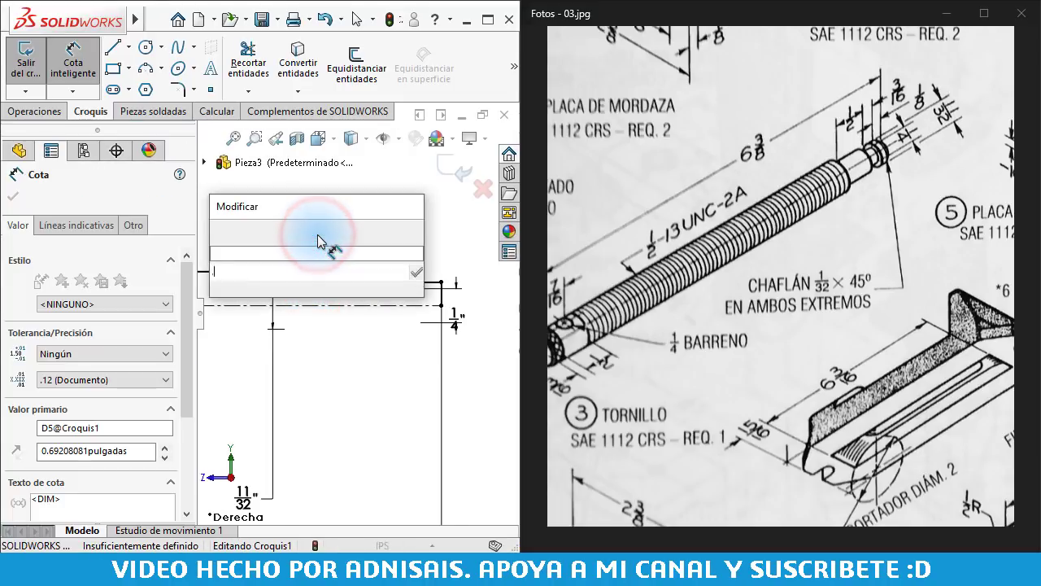
type("1/2\"")
key("Return")
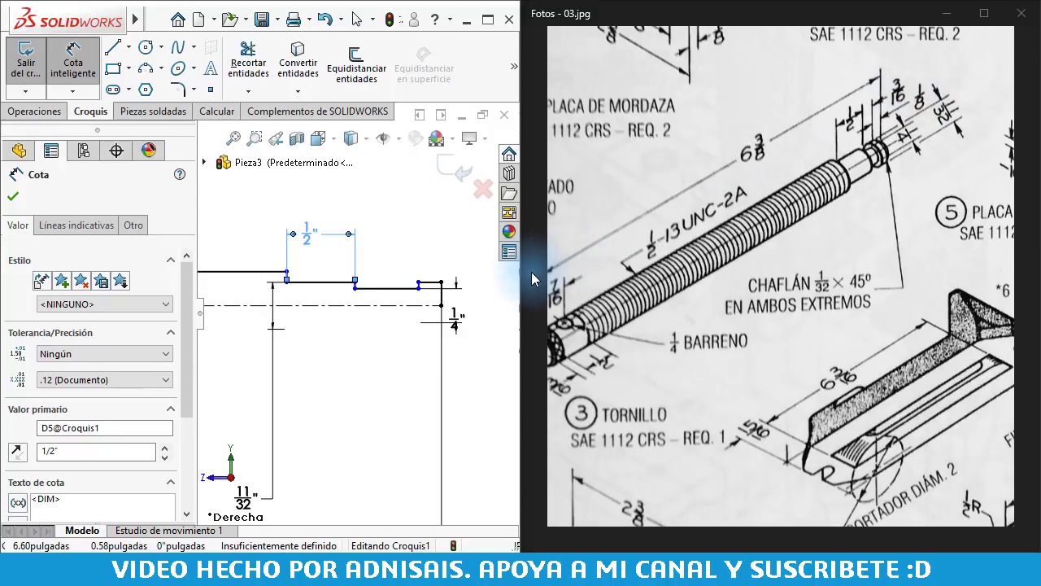
Dimension the two short end steps, entering 1/8 and .12 for their lengths
left_click(395, 285)
left_click(395, 252)
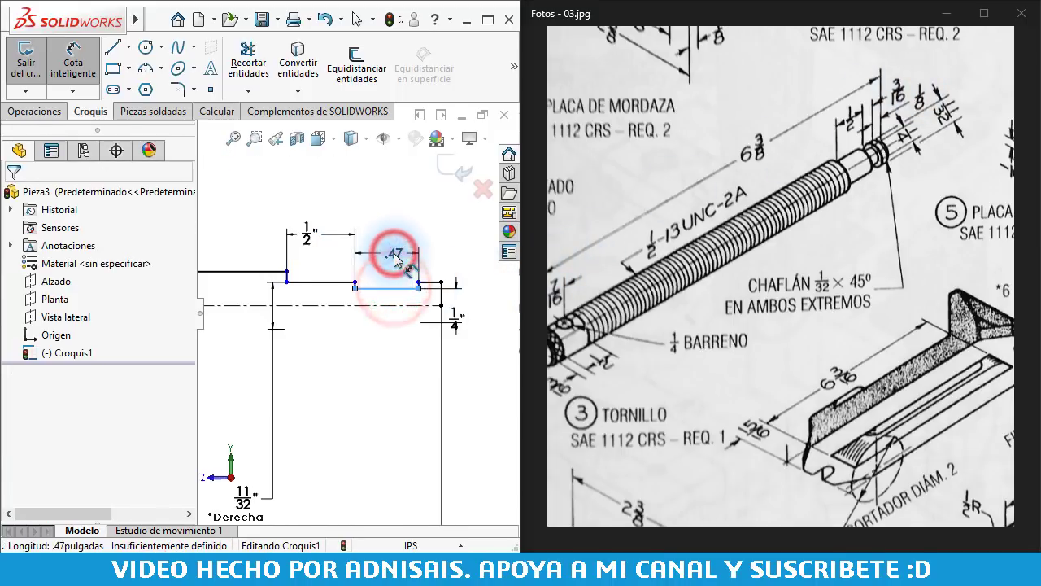
type("31/8")
key("Return")
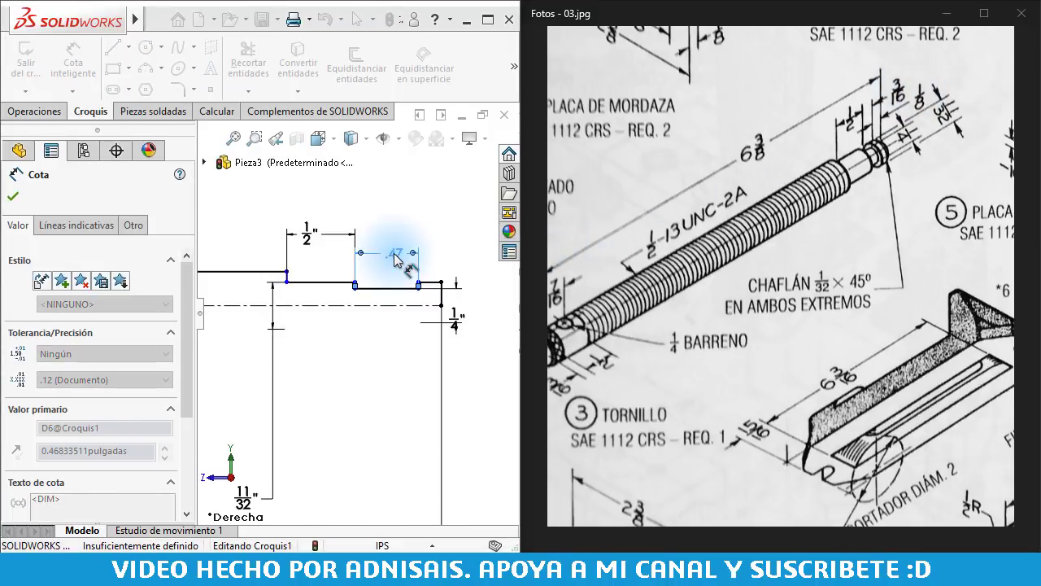
left_click(409, 285)
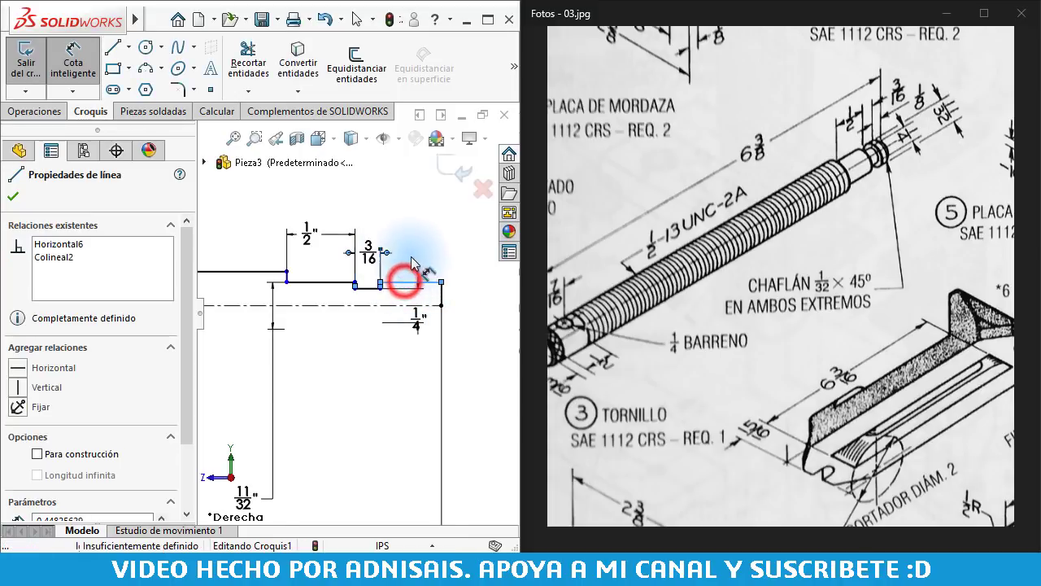
left_click(419, 254)
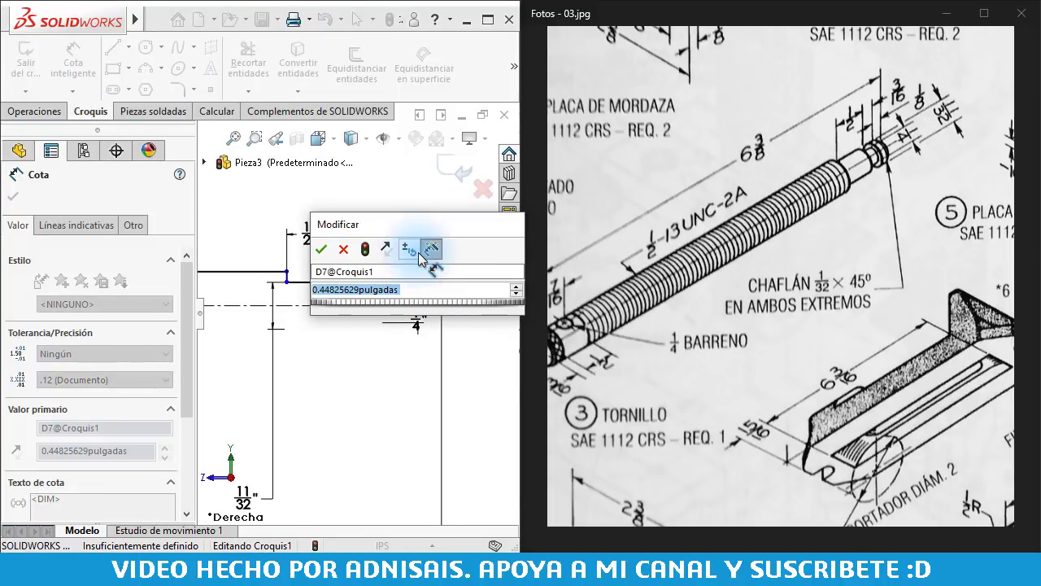
type(".12")
key("Return")
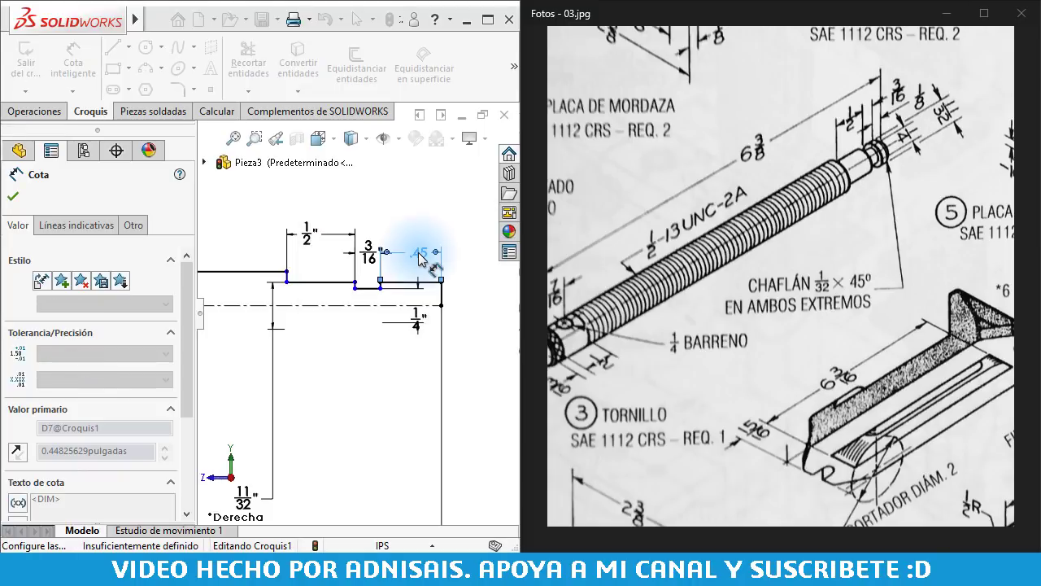
scroll(409, 332, "down", 1)
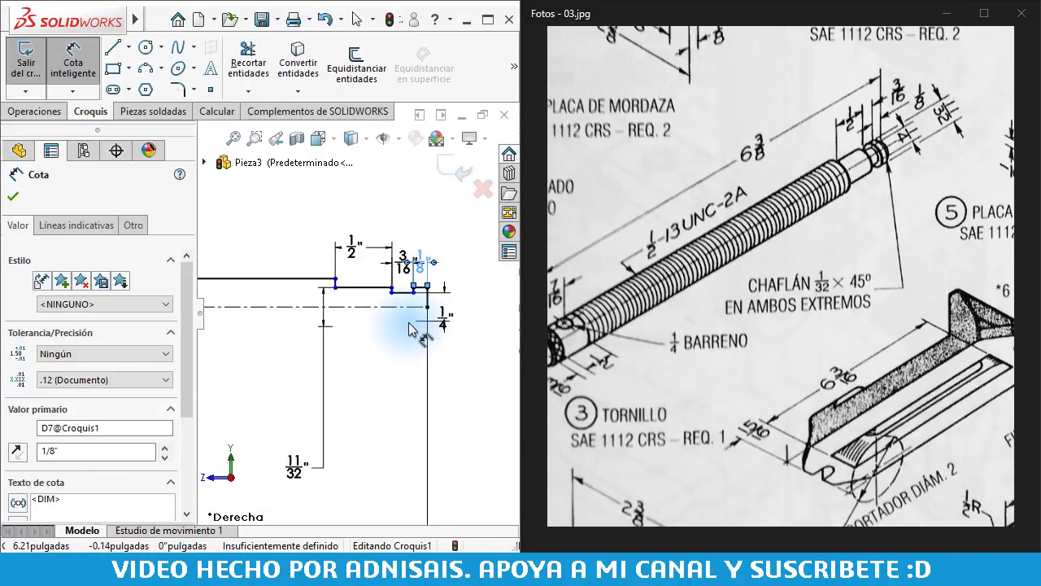
scroll(406, 327, "down", 1)
scroll(383, 302, "up", 2)
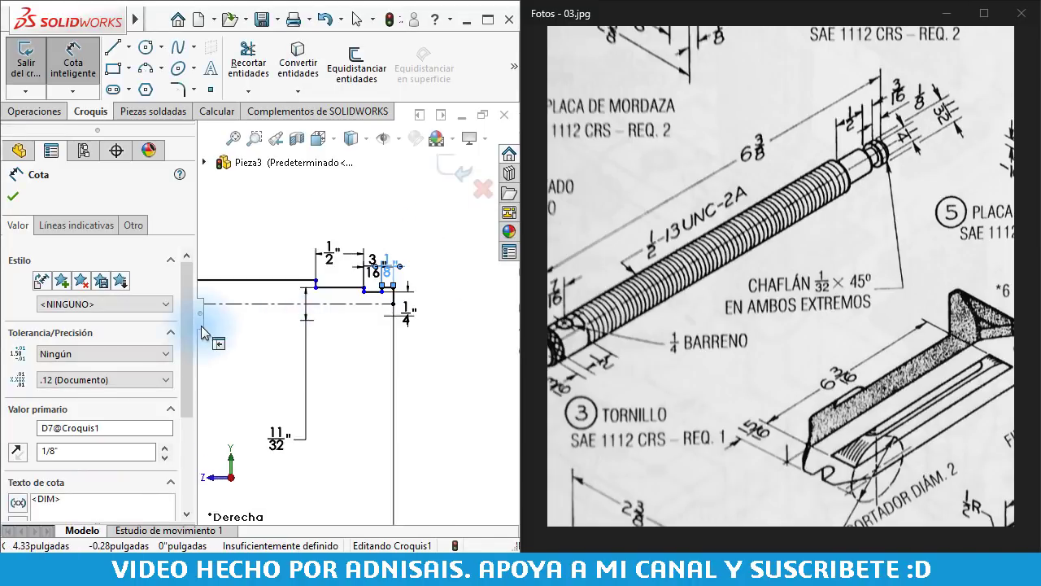
scroll(216, 325, "up", 2)
scroll(277, 341, "up", 1)
scroll(270, 325, "down", 2)
scroll(281, 293, "down", 1)
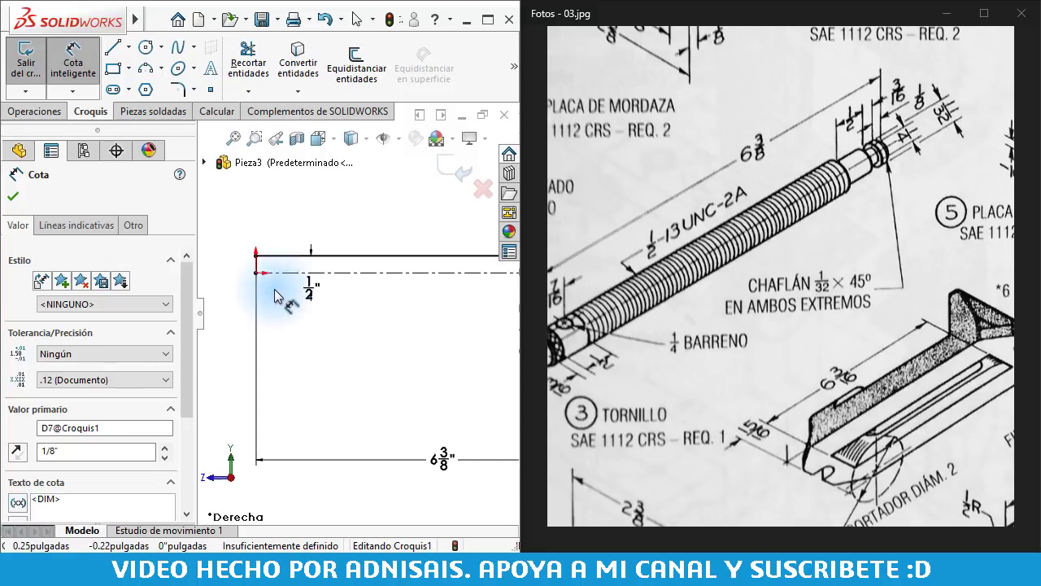
scroll(277, 291, "down", 1)
scroll(429, 286, "up", 3)
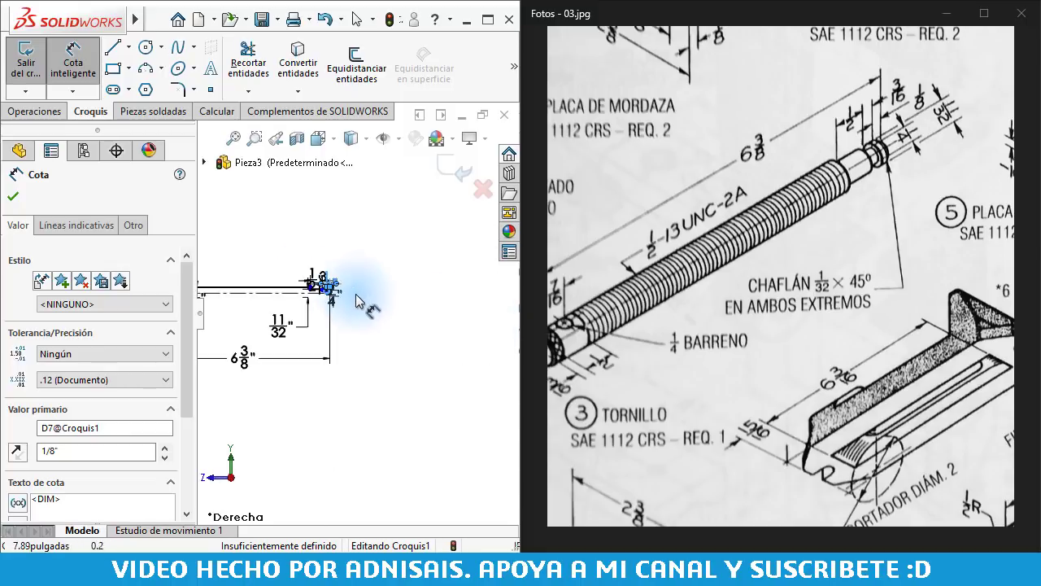
scroll(355, 294, "down", 2)
scroll(344, 333, "down", 1)
scroll(344, 333, "down", 1)
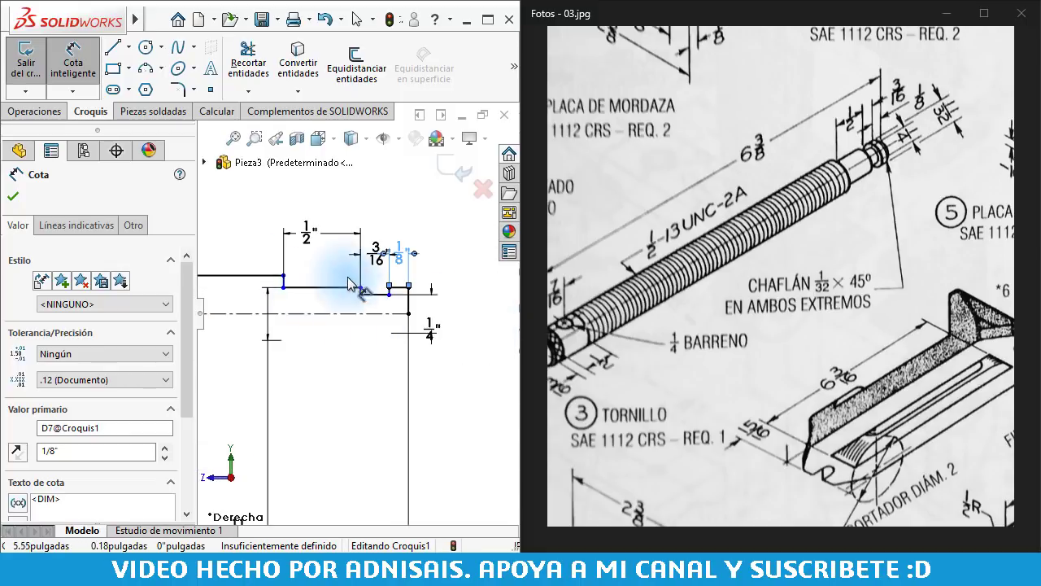
key("Escape")
key("Escape")
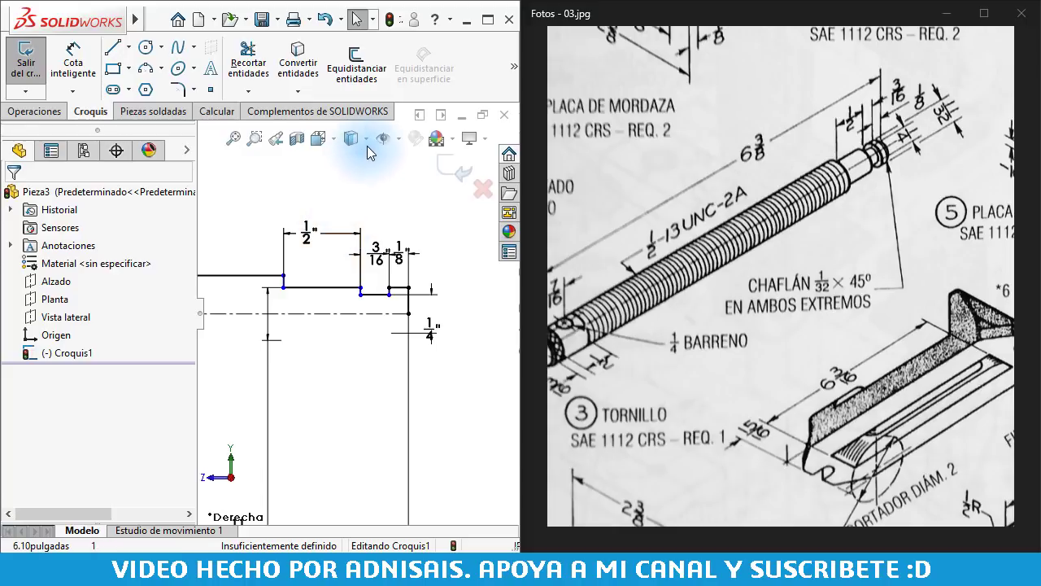
Turn on View Sketch Relations from the Hide/Show Items list
left_click(400, 145)
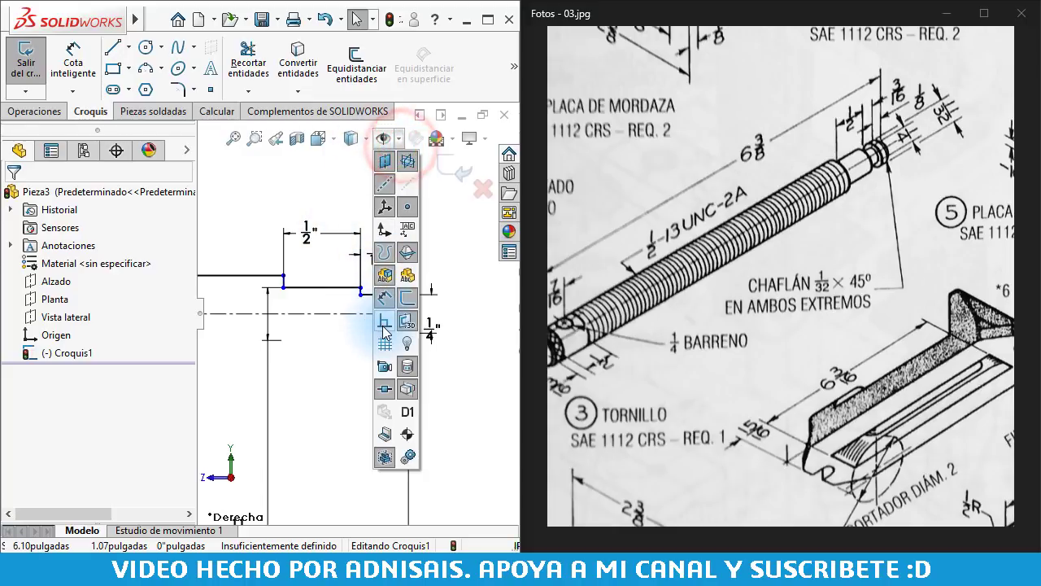
left_click(384, 324)
left_click(290, 383)
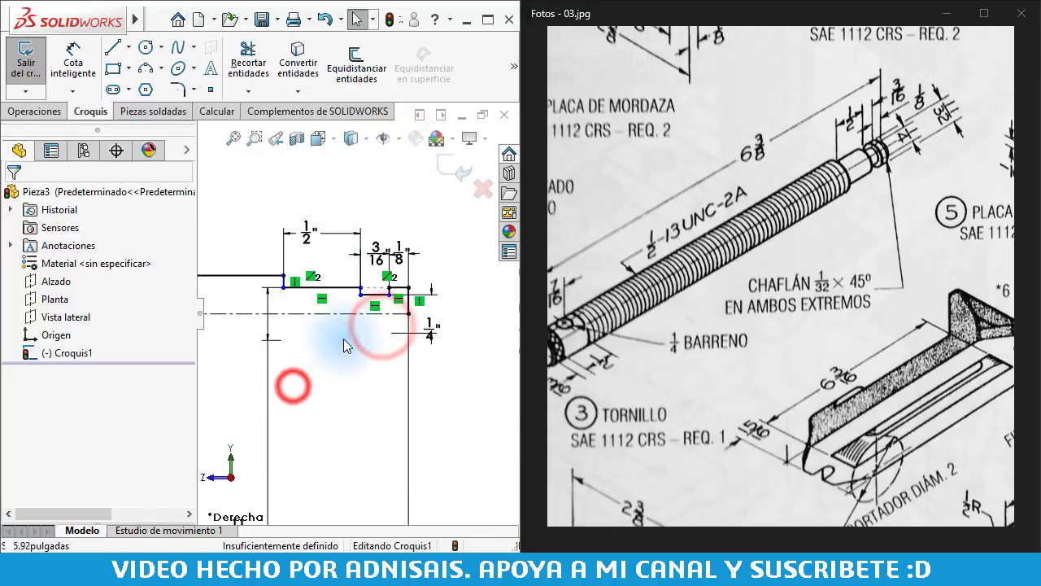
scroll(354, 339, "down", 3)
scroll(355, 335, "down", 1)
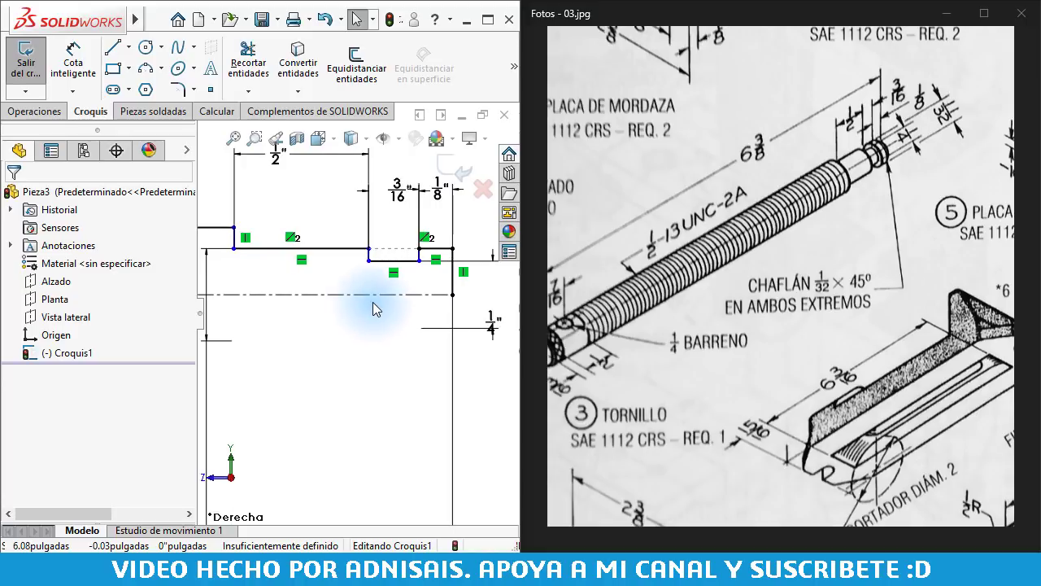
Make both short end segments vertical, fully defining Croquis1, and check their relations
left_click(368, 256)
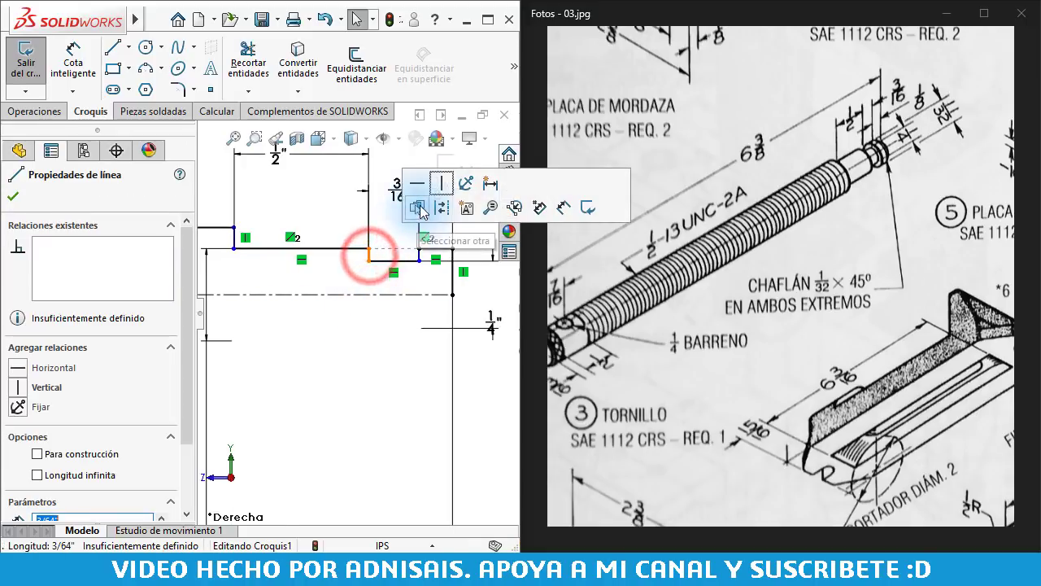
left_click(436, 187)
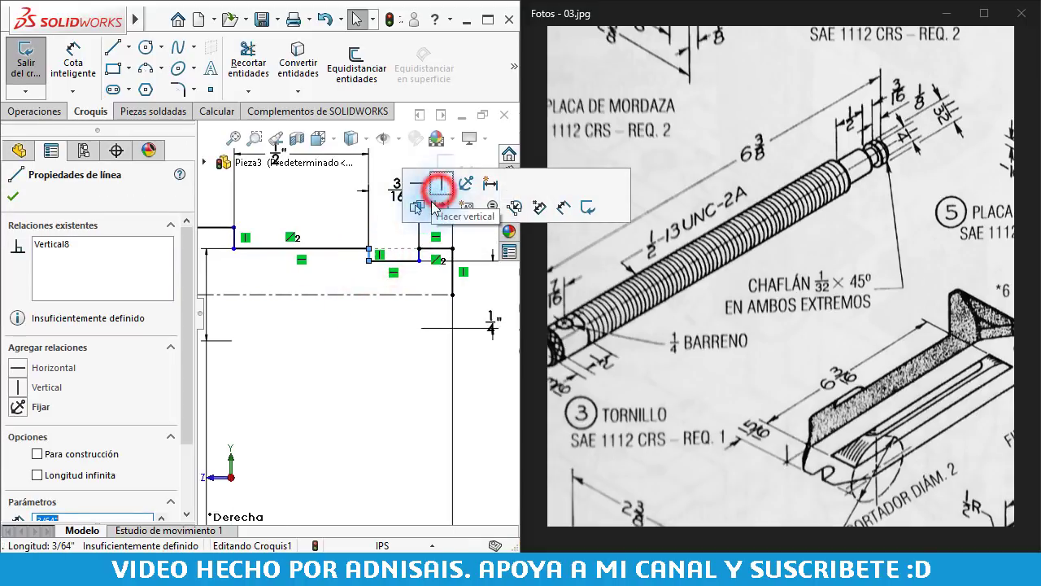
left_click(419, 256)
left_click(484, 184)
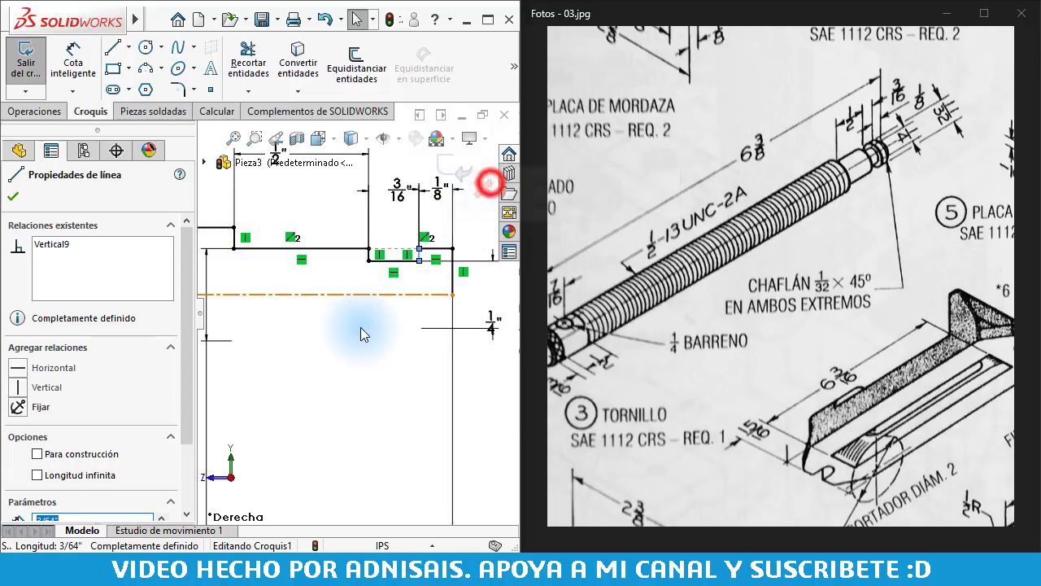
left_click(358, 351)
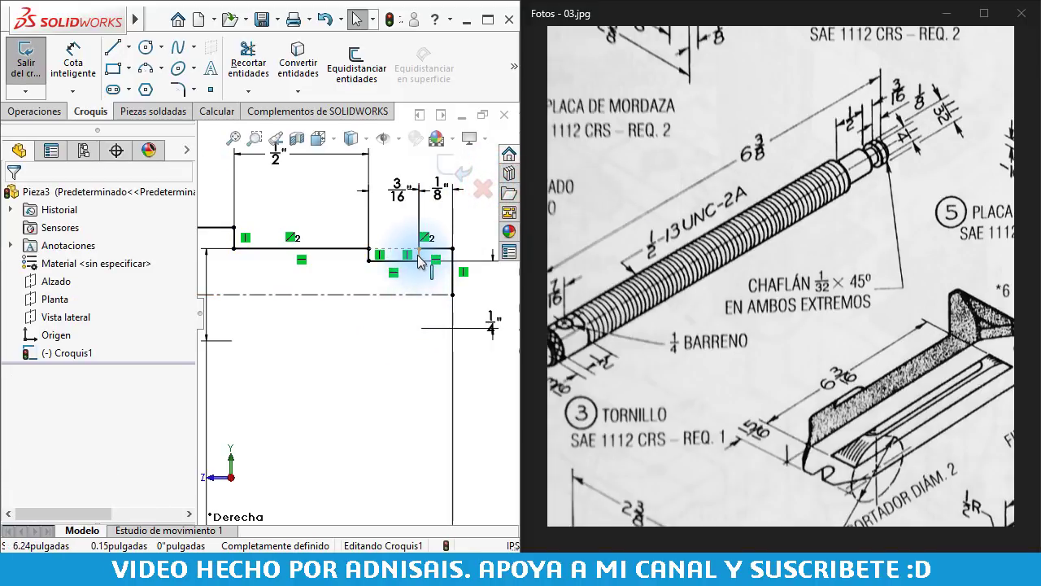
scroll(419, 260, "down", 3)
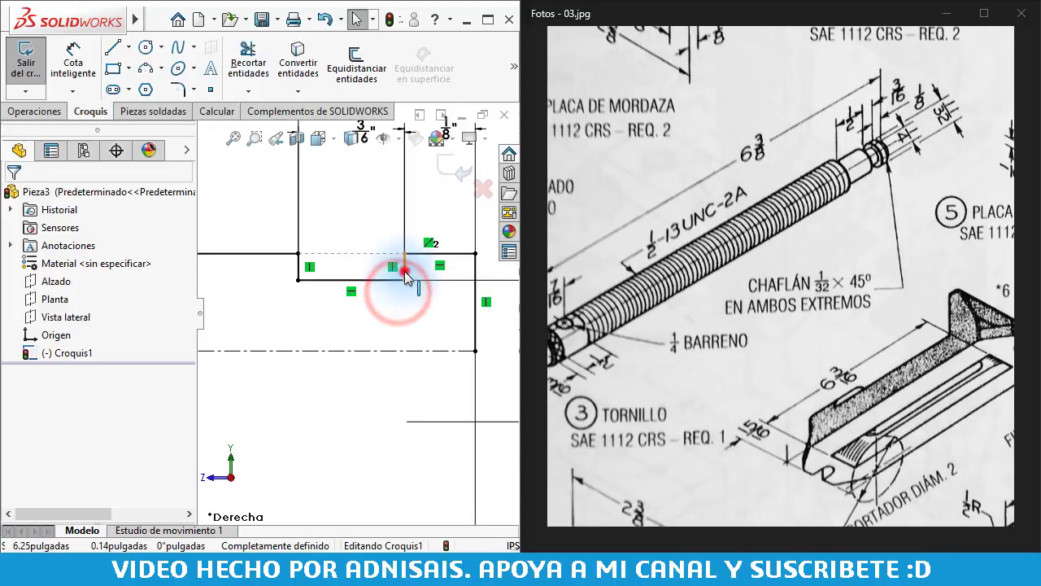
left_click(402, 275)
scroll(358, 326, "up", 3)
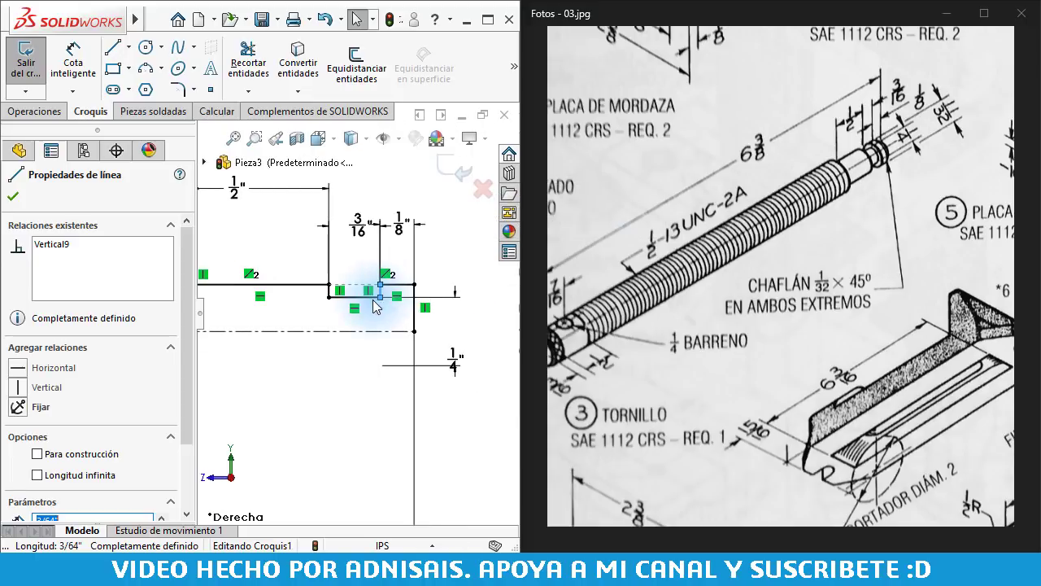
left_click(345, 387)
scroll(319, 356, "up", 2)
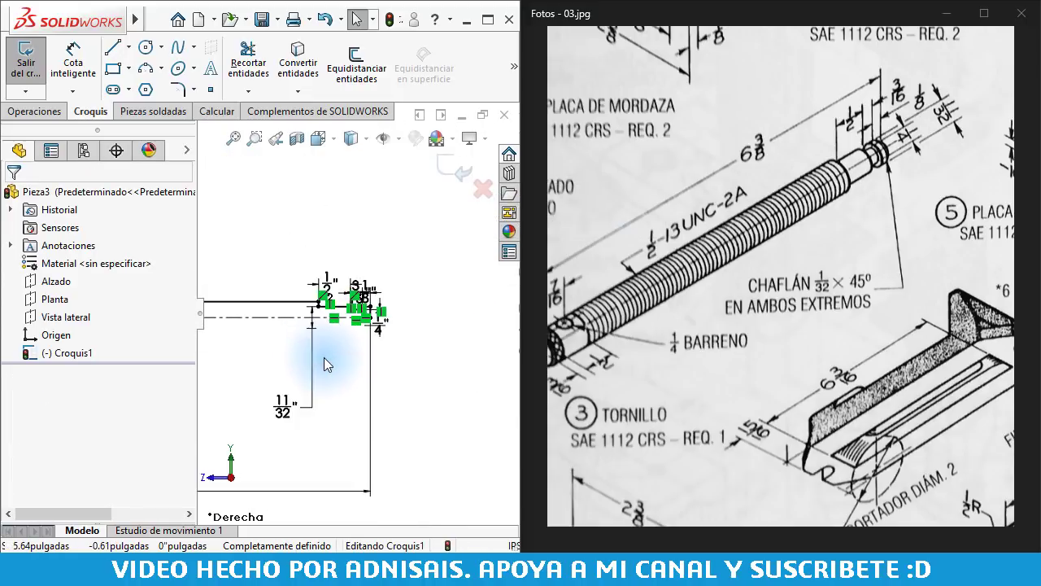
scroll(293, 345, "up", 2)
scroll(272, 335, "up", 2)
Revolve the closed half-profile 360° into Revolución1 and orbit to view the rod's end face
left_click(34, 112)
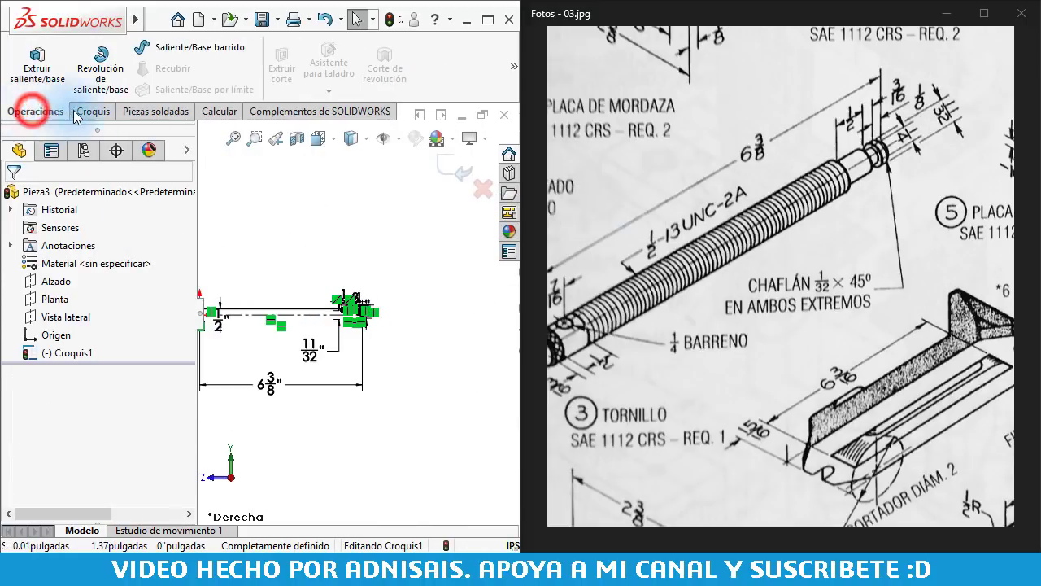
left_click(98, 87)
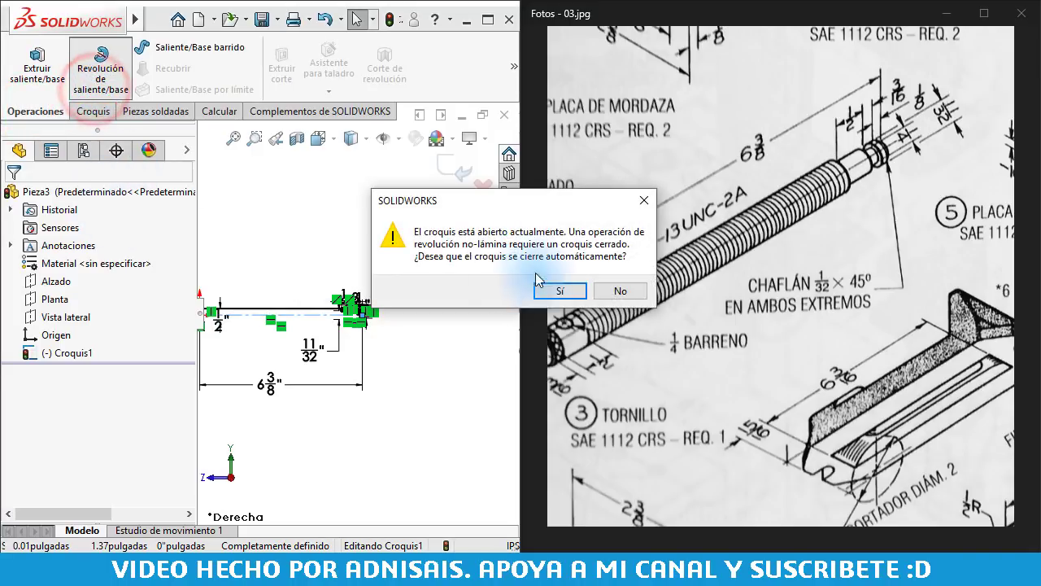
left_click(556, 288)
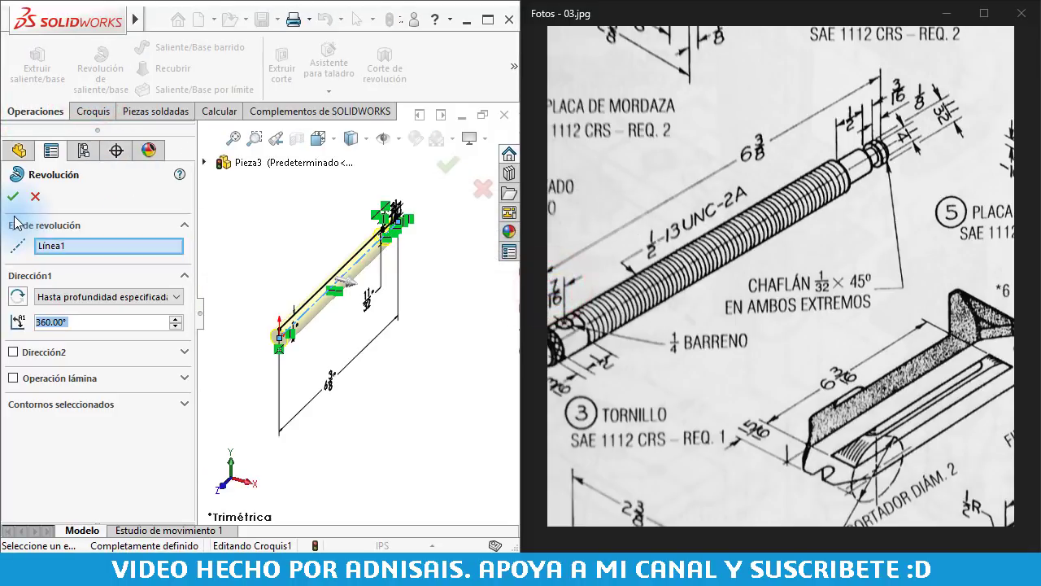
left_click(14, 198)
left_click(293, 234)
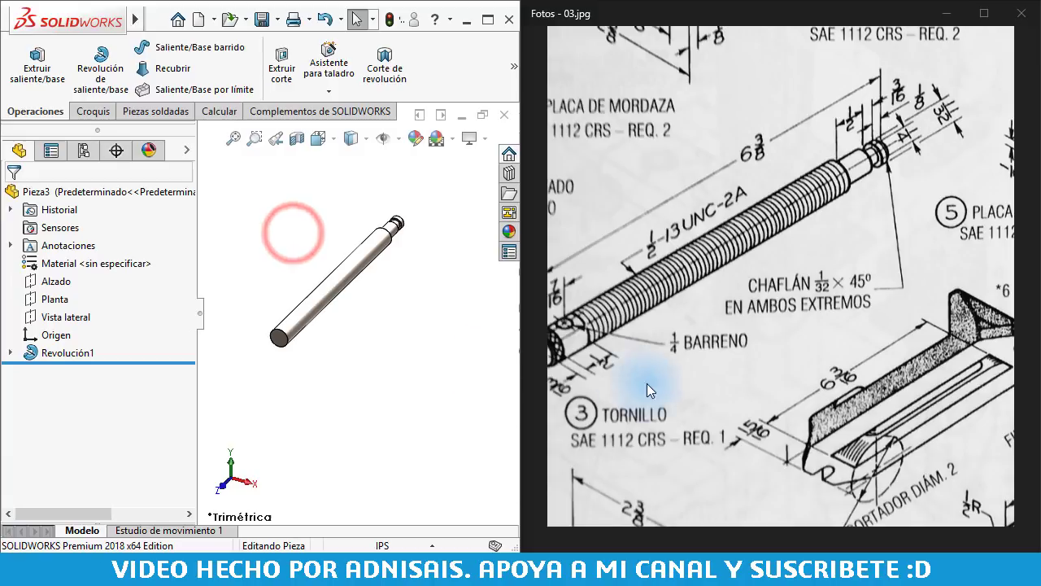
scroll(684, 325, "up", 2)
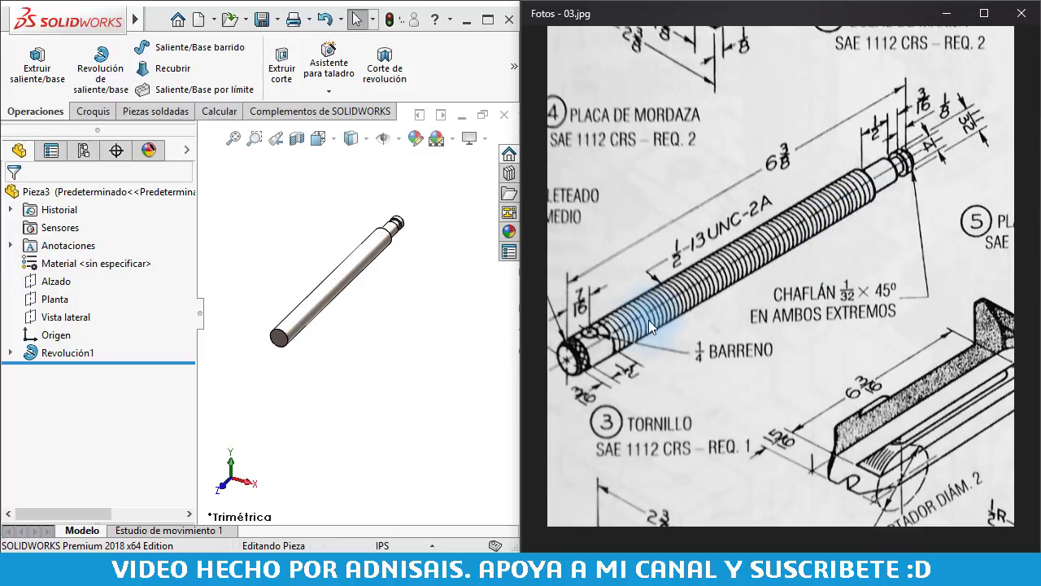
left_click_drag(650, 327, 681, 325)
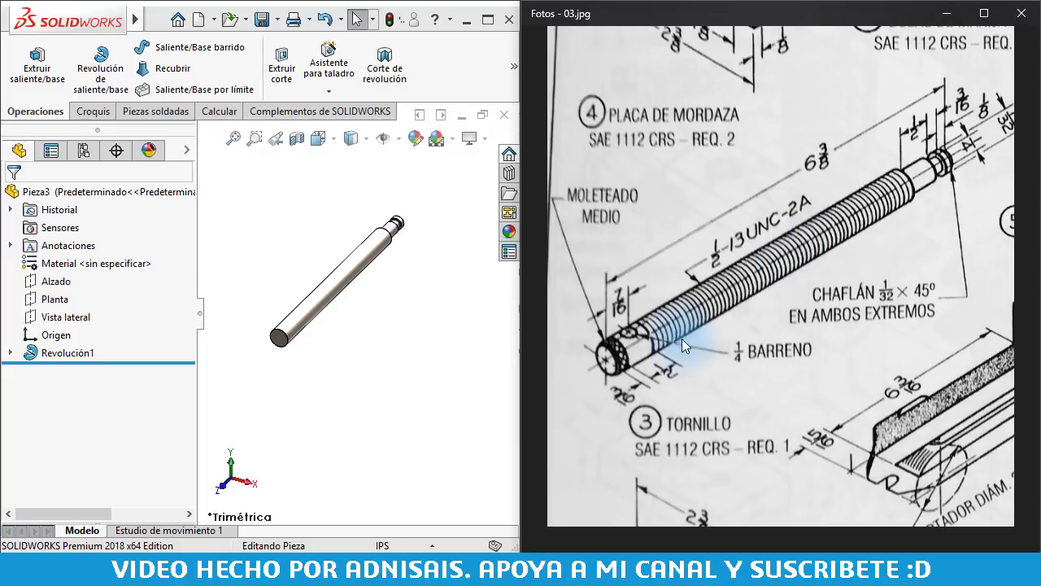
left_click(427, 329)
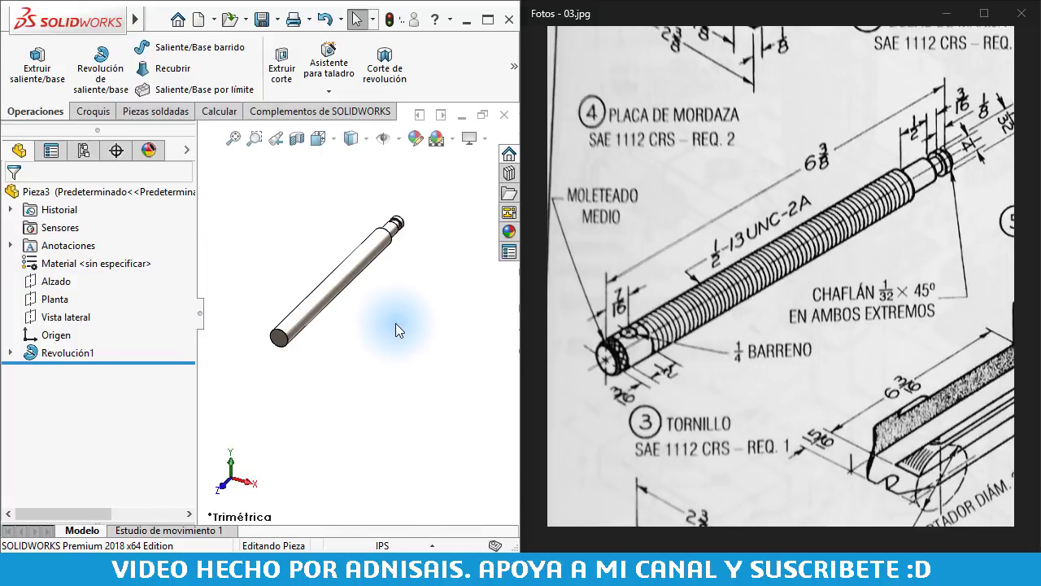
middle_click_drag(418, 220, 256, 358)
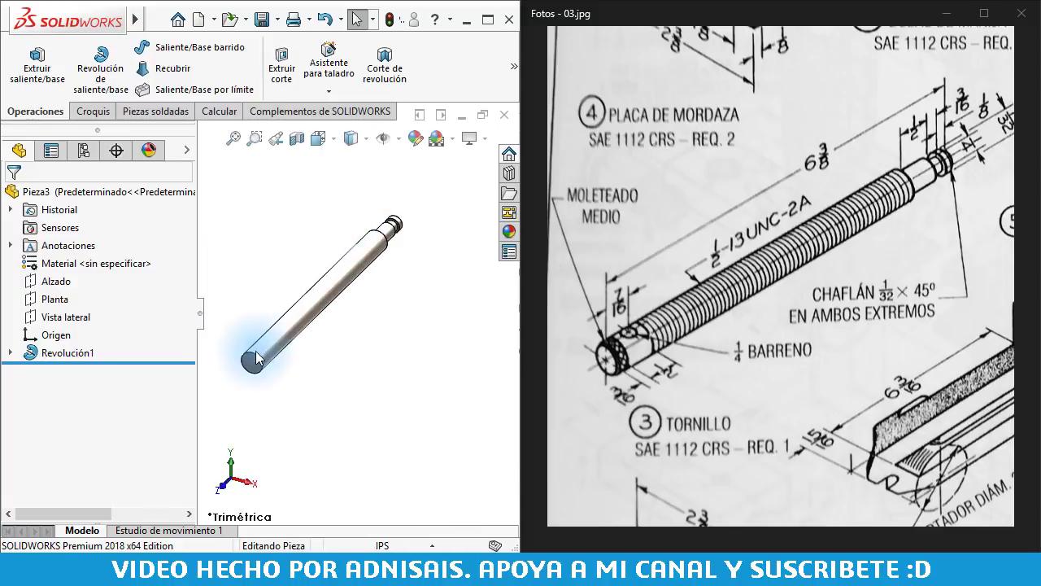
Start a sketch on the Planta plane and draw a circle on the rod axis
left_click(43, 299)
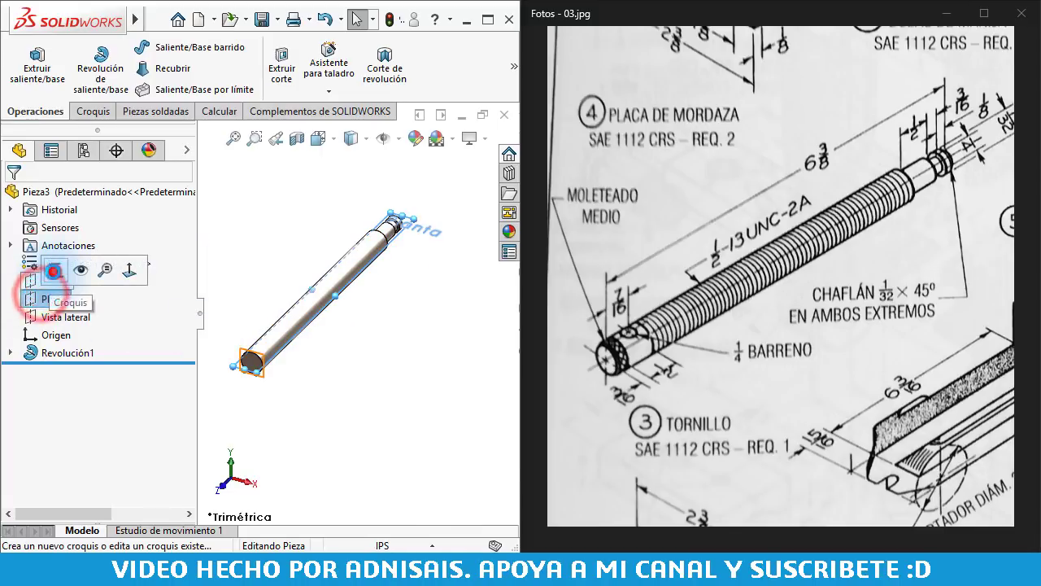
left_click(34, 264)
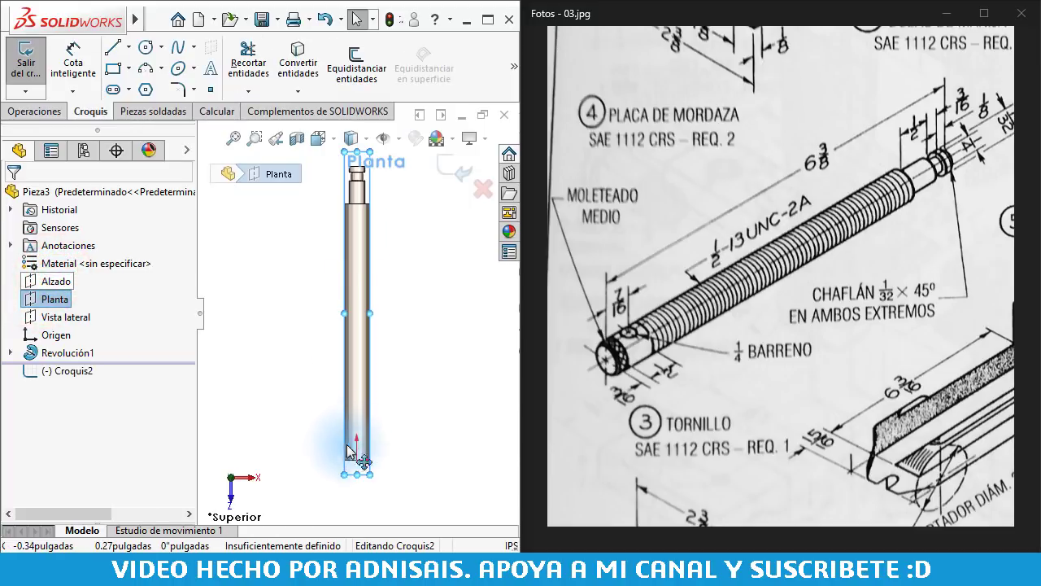
left_click(286, 397)
scroll(371, 422, "down", 3)
right_click_drag(400, 401, 455, 401)
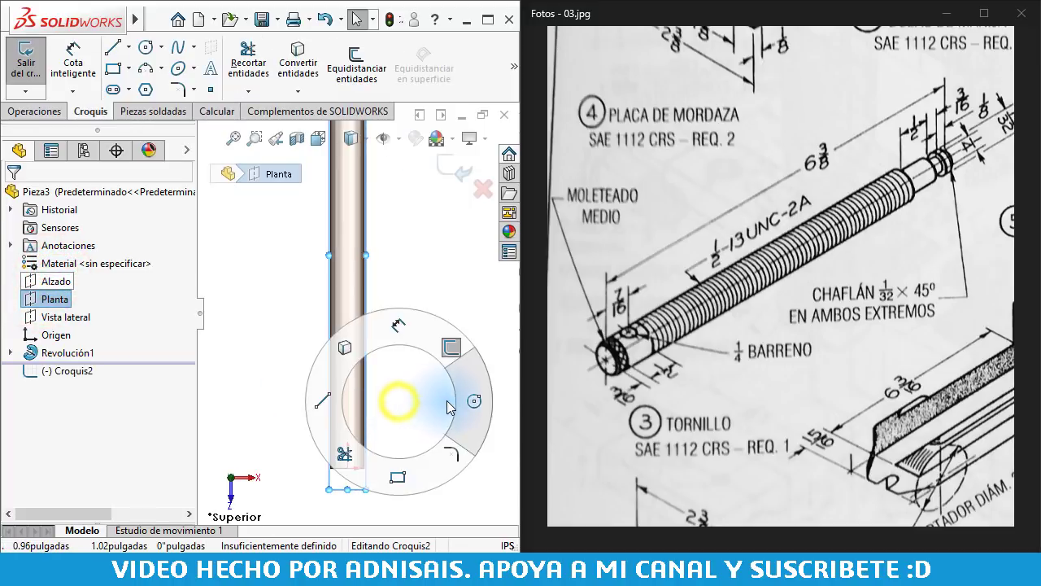
left_click(347, 404)
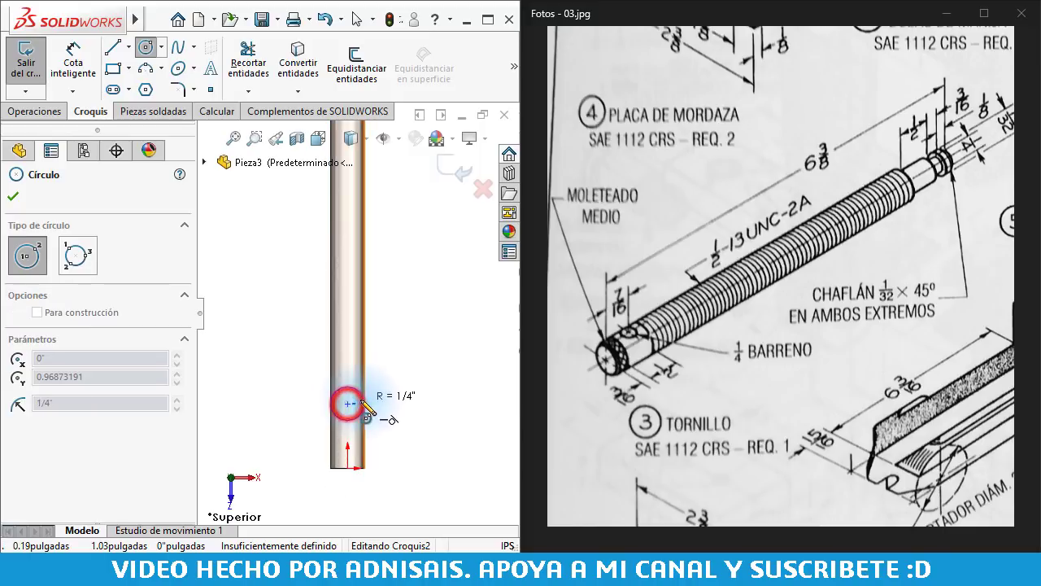
left_click(363, 407)
Dimension the circle's diameter to 1/4"
right_click_drag(390, 440, 358, 391)
left_click(358, 390)
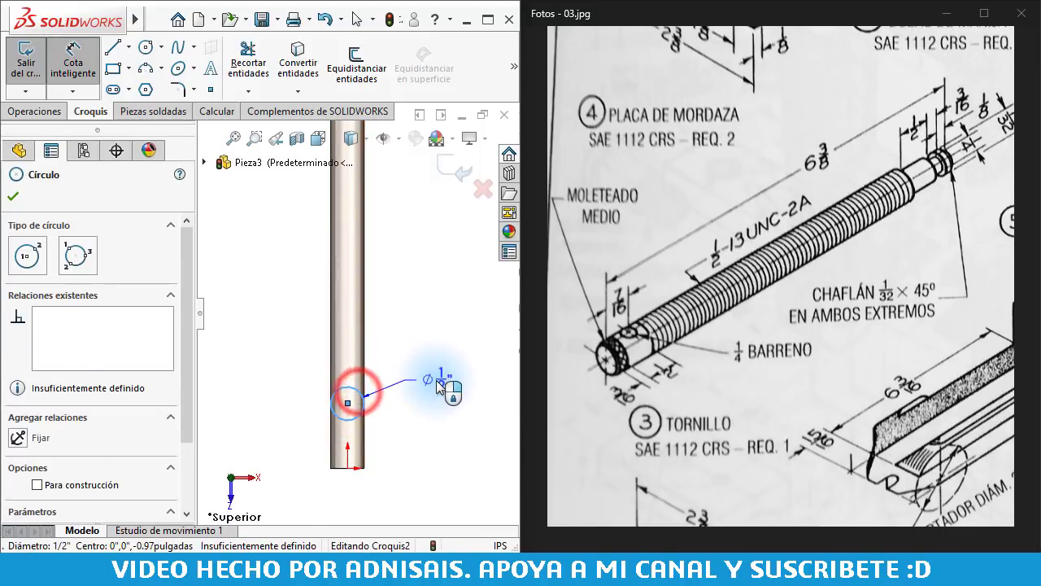
left_click(439, 384)
type("1/4")
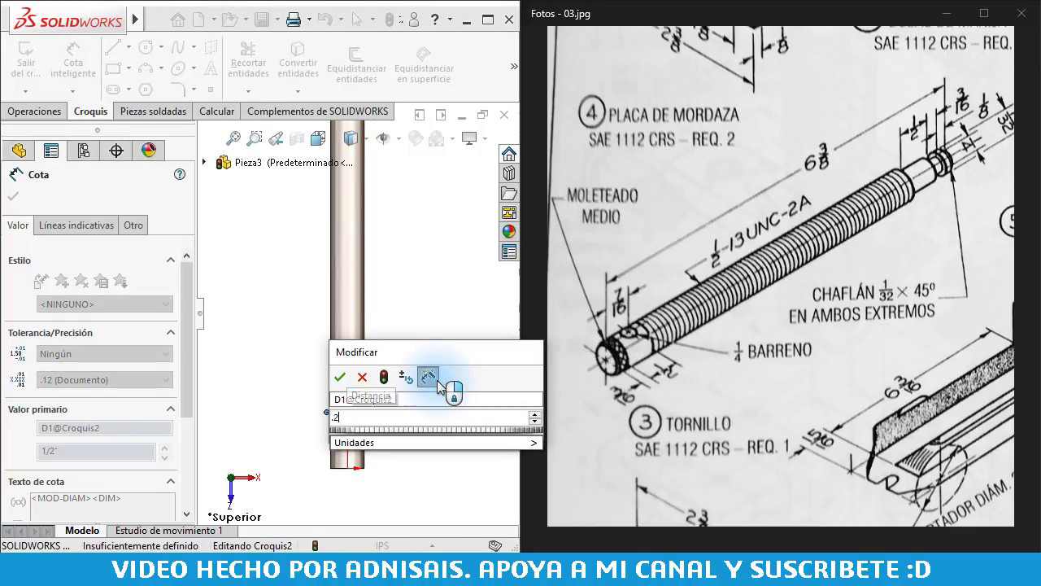
key("Return")
key("Escape")
Align the circle centre vertically with the origin and dimension it 7/16" from the origin
left_click(347, 403)
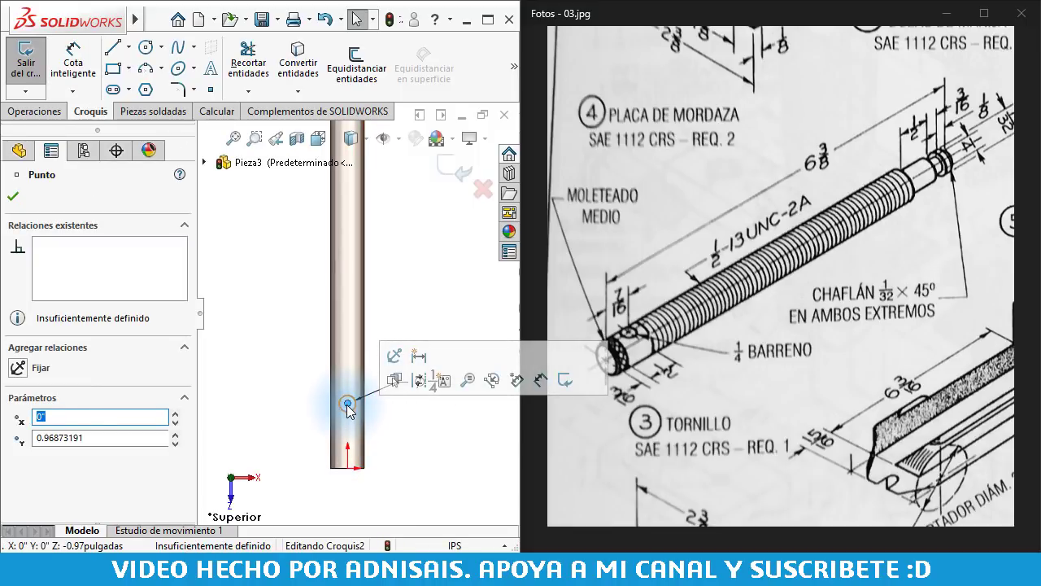
left_click(348, 470, "ctrl")
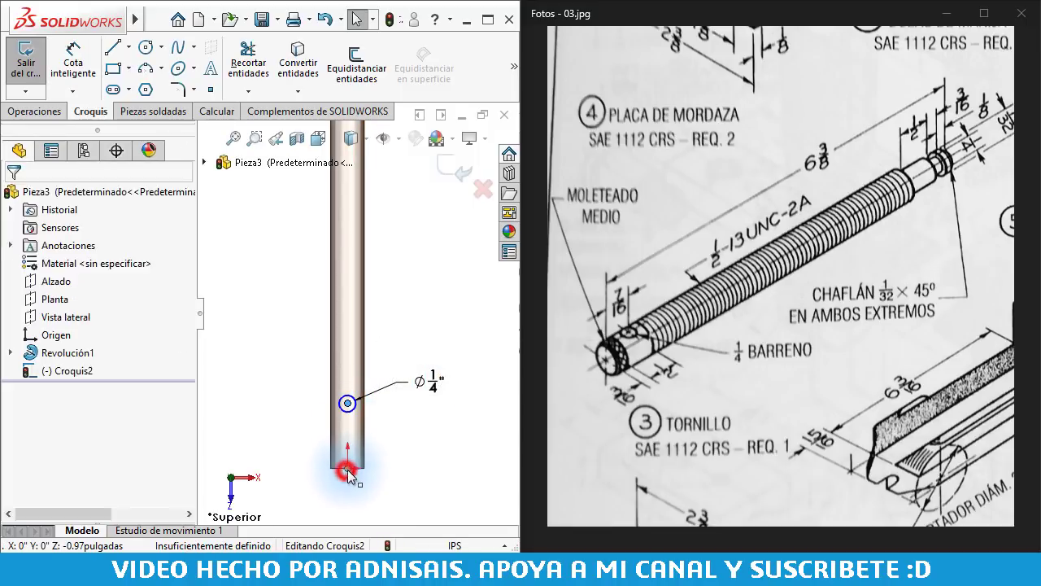
left_click(411, 391)
left_click(409, 311)
right_click_drag(395, 428, 407, 312)
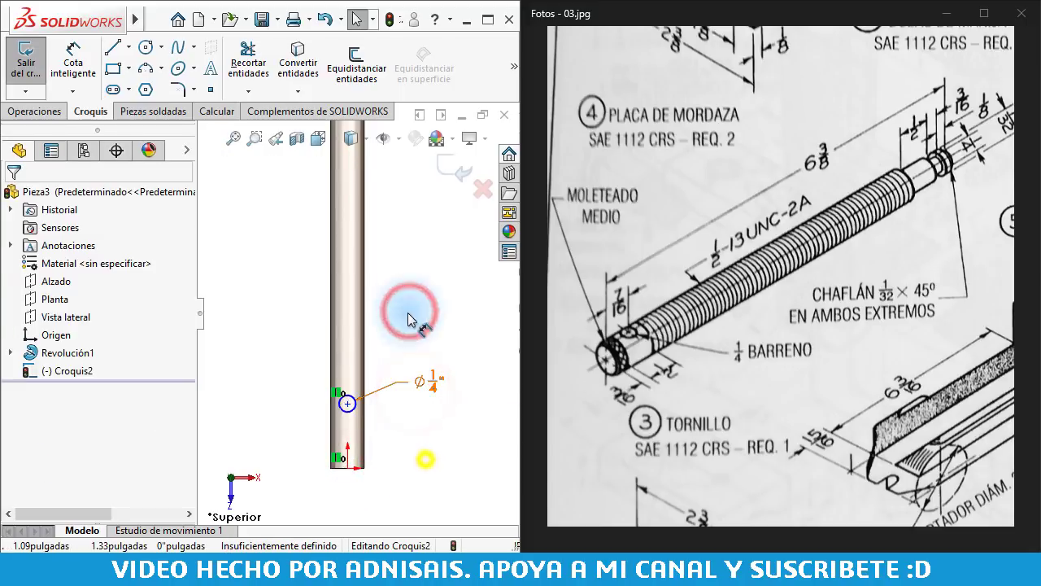
left_click(347, 403)
left_click(347, 467)
left_click(453, 461)
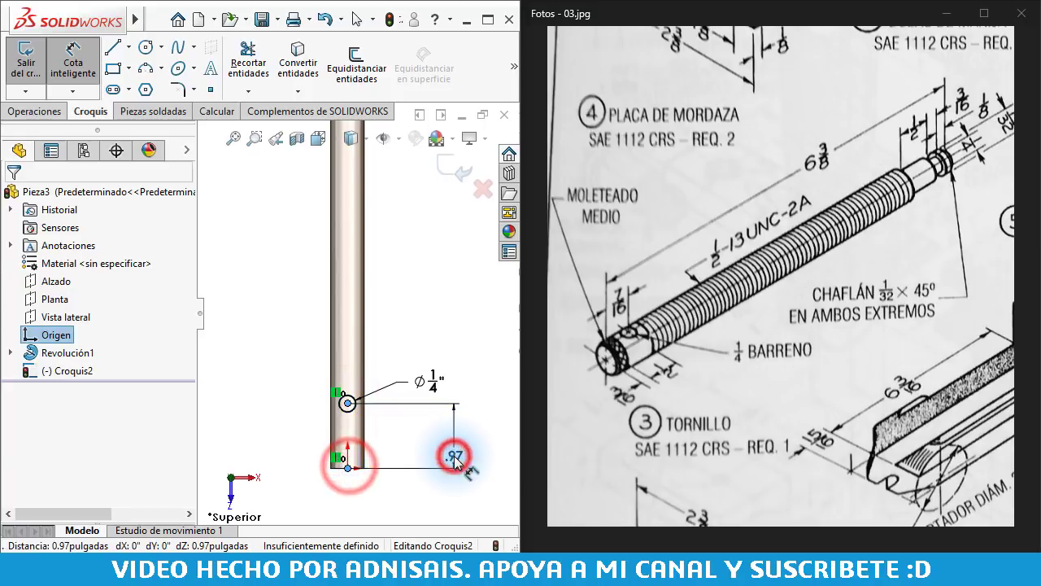
type("7")
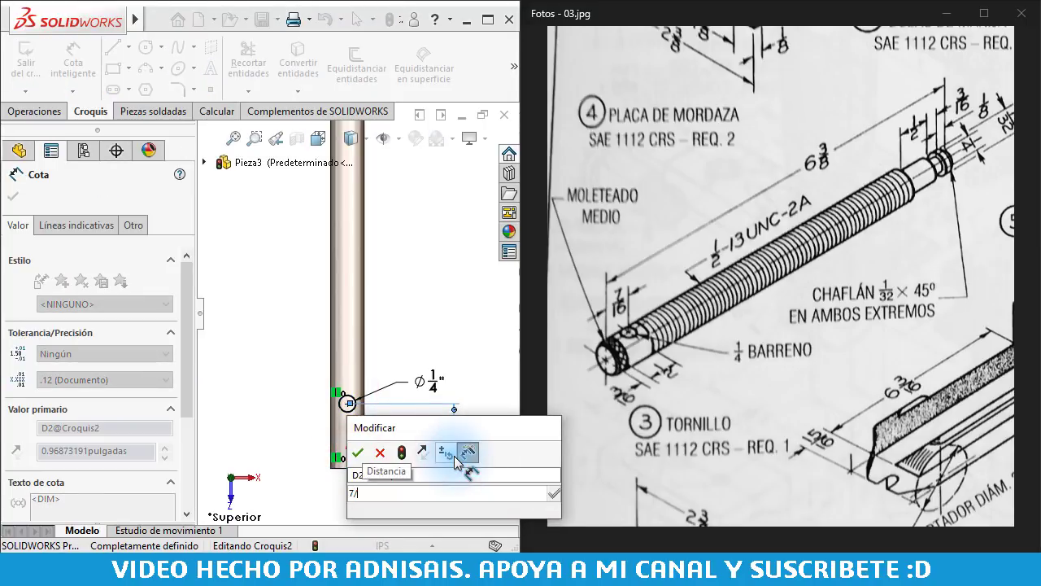
type("/16")
key("Return")
left_click(250, 237)
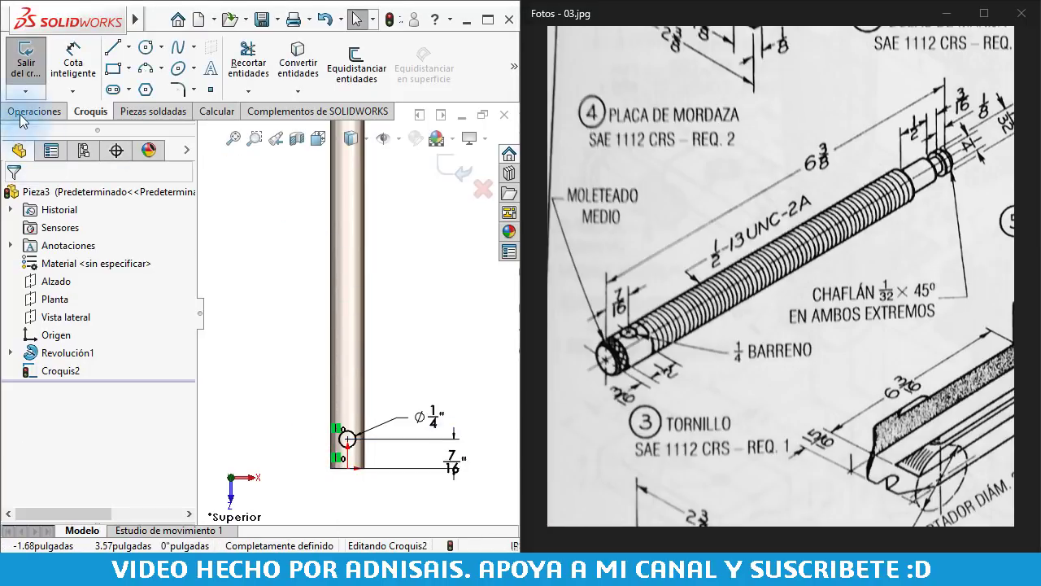
left_click(25, 112)
Cut-extrude the 1/4" circle Through All in both directions, creating Cortar-Extruir1
left_click(279, 73)
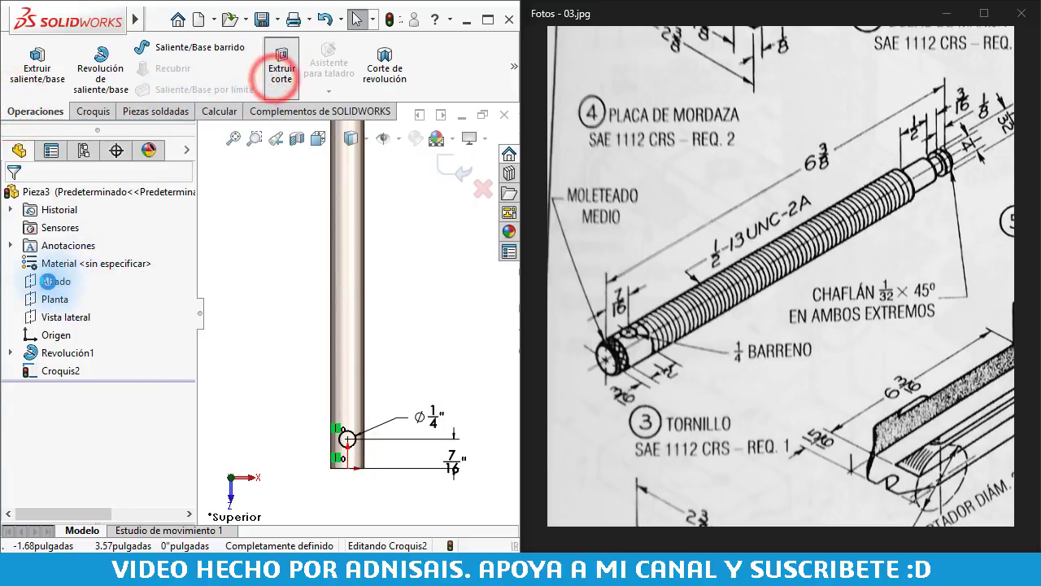
left_click(57, 293)
left_click(71, 330)
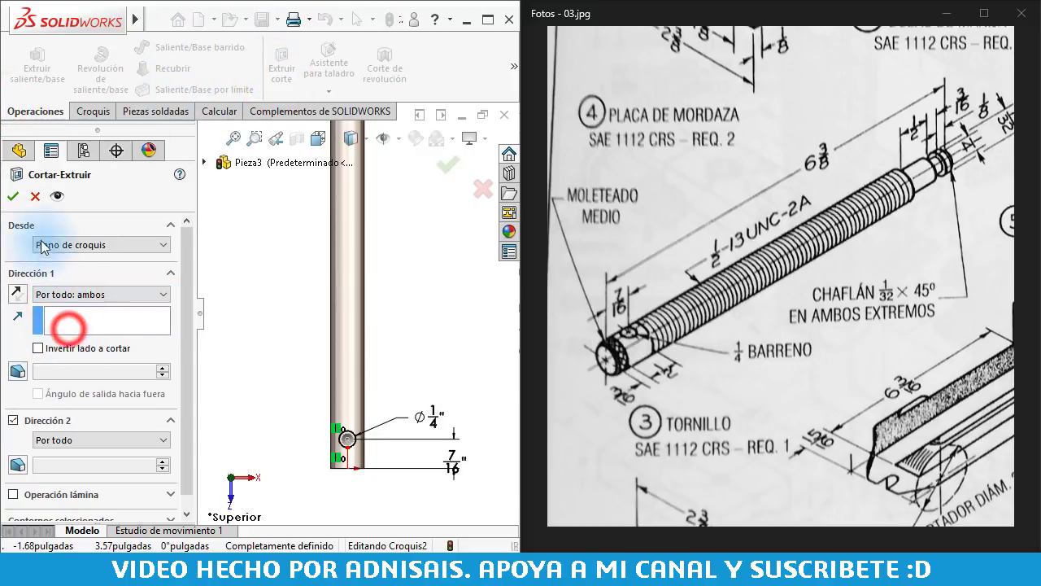
left_click(12, 196)
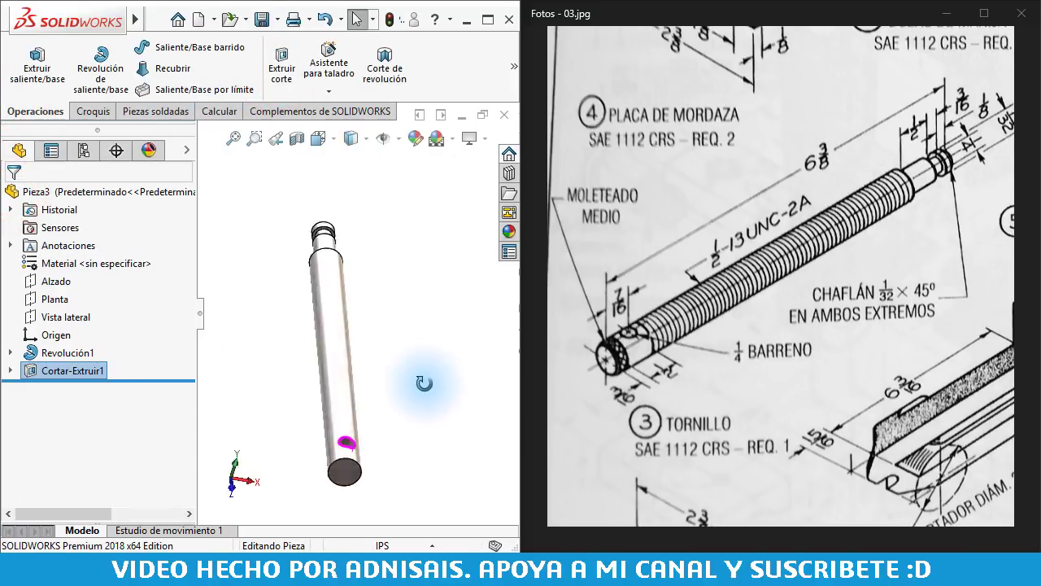
middle_click_drag(410, 473, 361, 267)
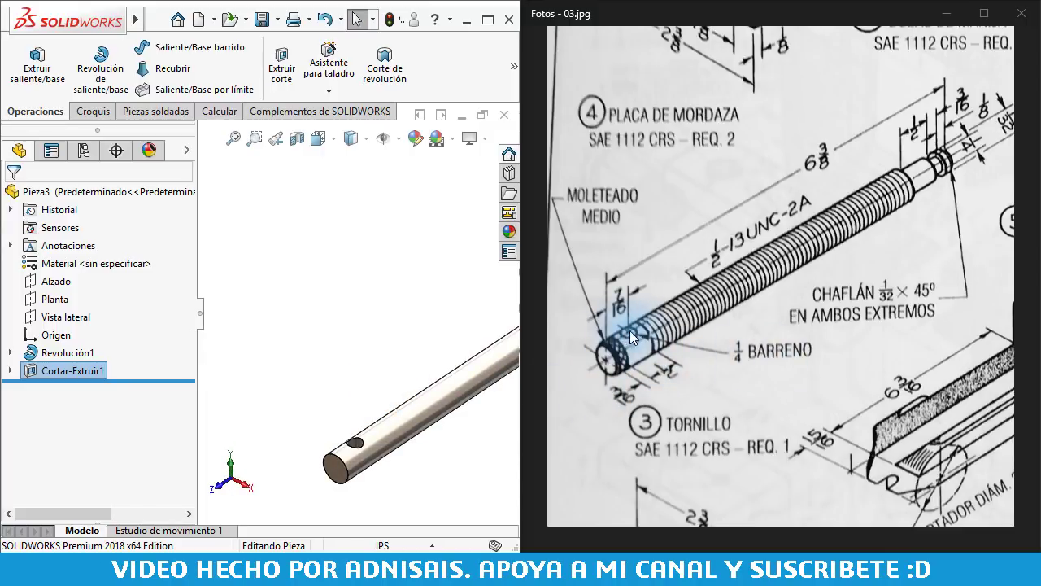
scroll(406, 321, "up", 5)
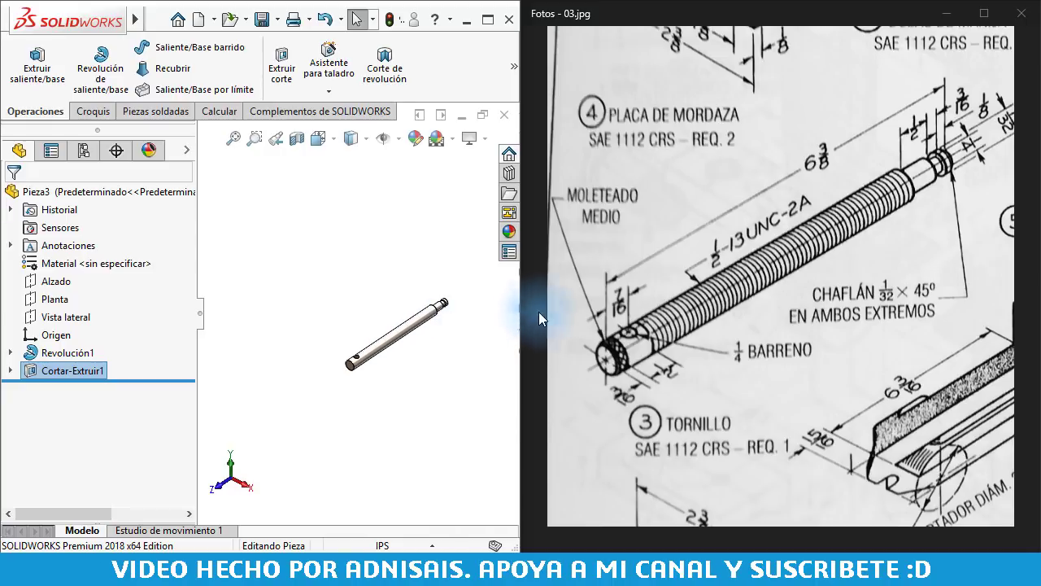
scroll(478, 319, "down", 1)
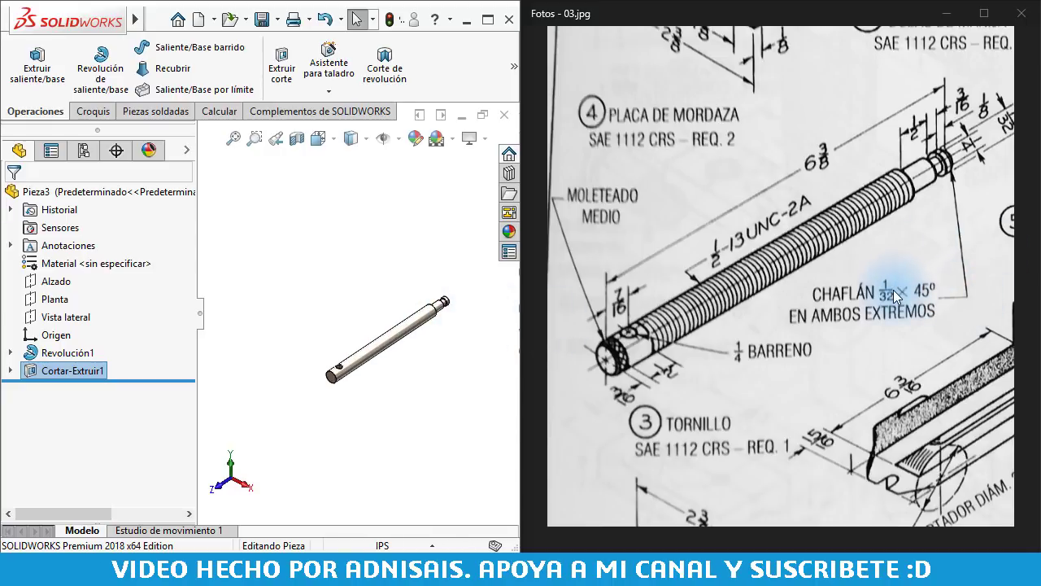
left_click(393, 246)
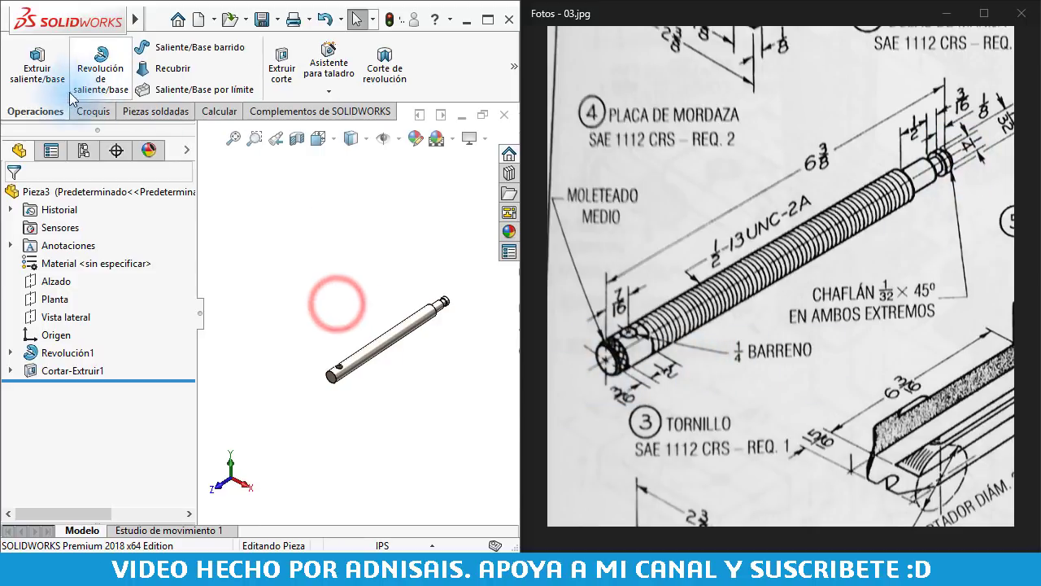
Start a Chaflán feature and set its distance to 1/32"
left_click(512, 79)
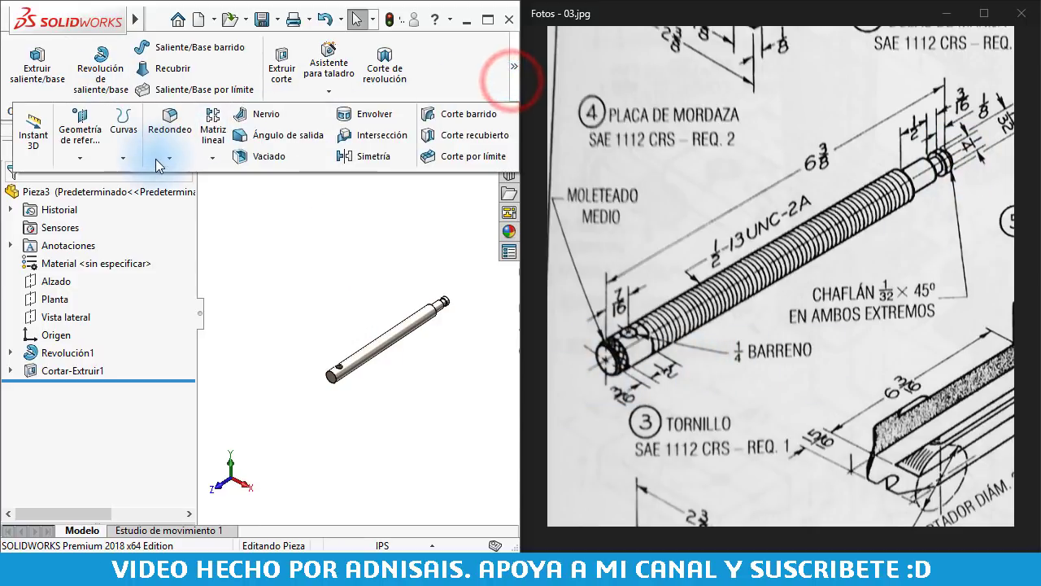
left_click(169, 158)
left_click(167, 197)
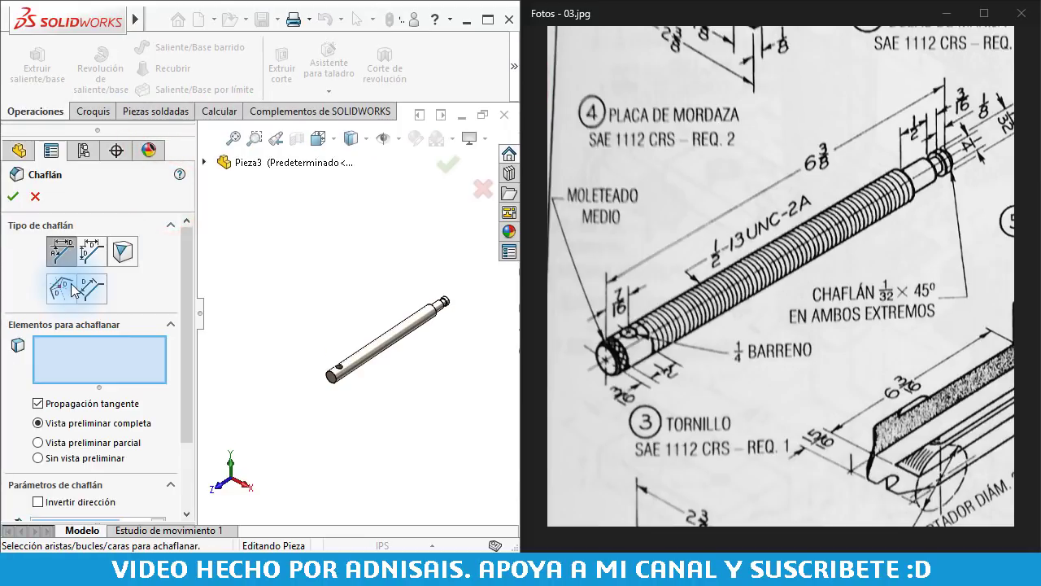
left_click(65, 370)
scroll(75, 408, "down", 2)
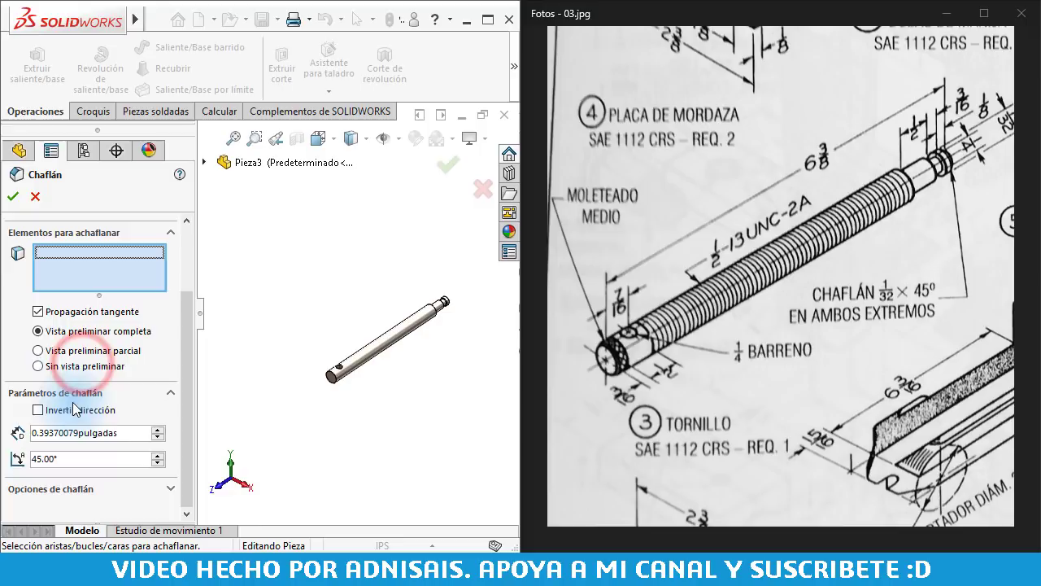
double_click(135, 433)
type("1")
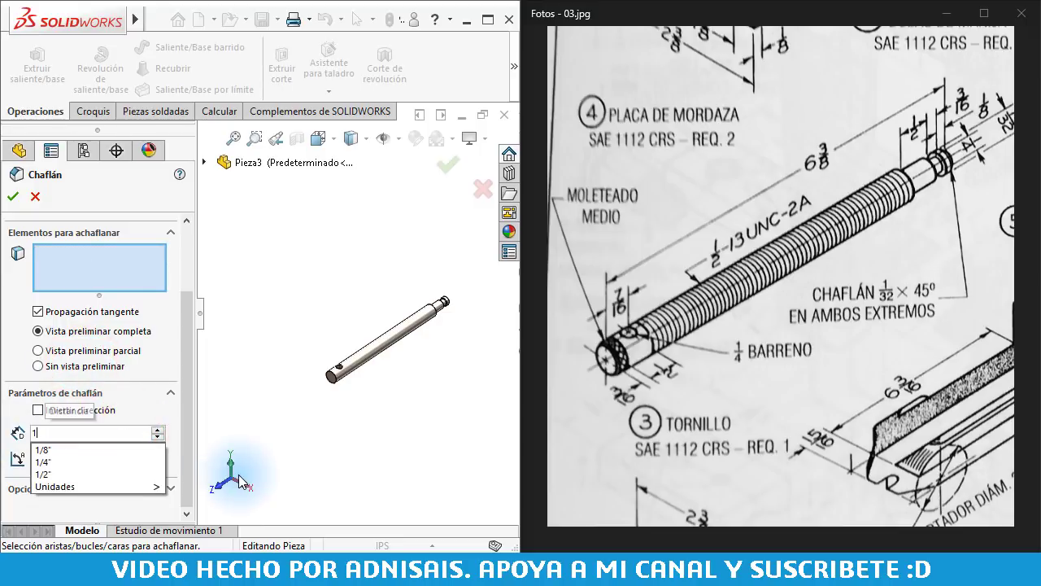
type("/32")
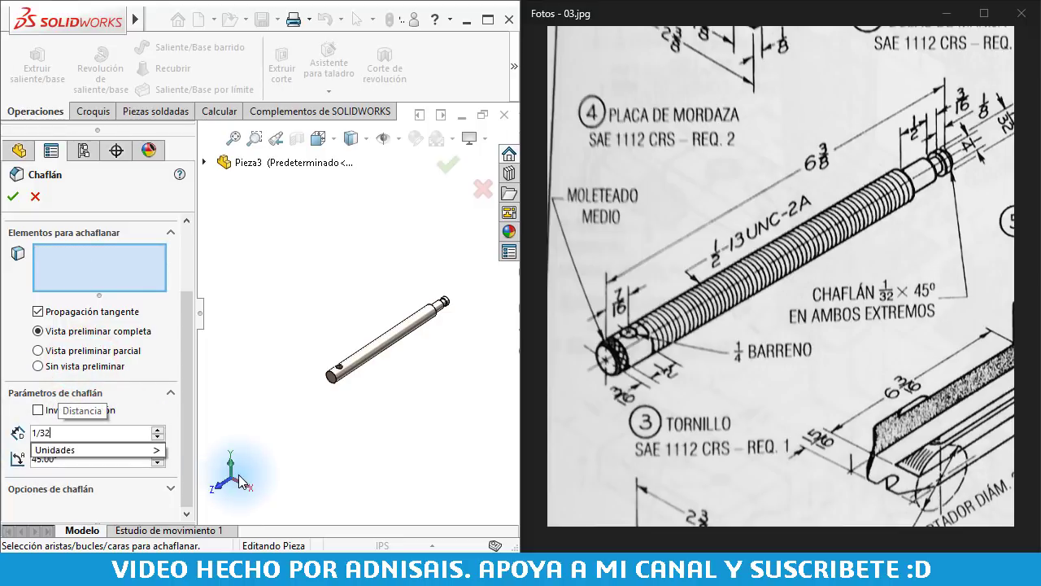
key("Return")
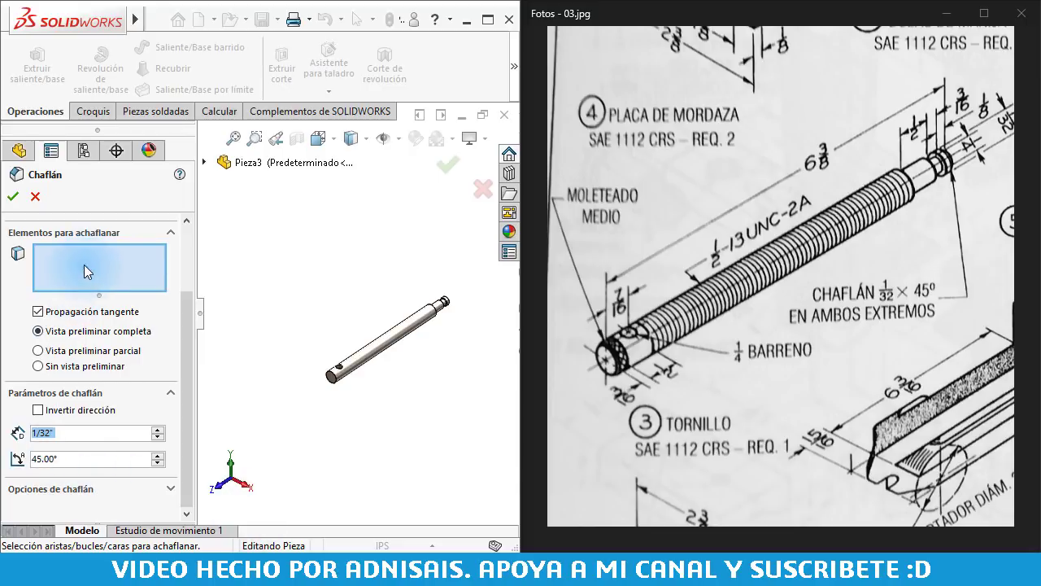
Apply the 1/32" × 45° chamfer to both shaft end edges
scroll(365, 375, "down", 5)
left_click(299, 353)
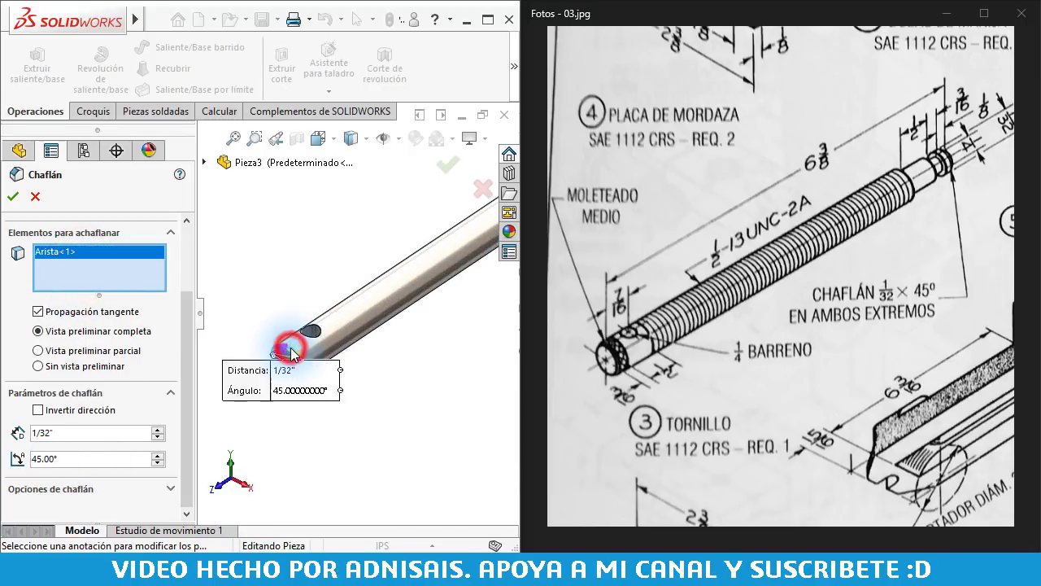
scroll(400, 283, "up", 2)
scroll(455, 244, "down", 3)
scroll(477, 268, "down", 3)
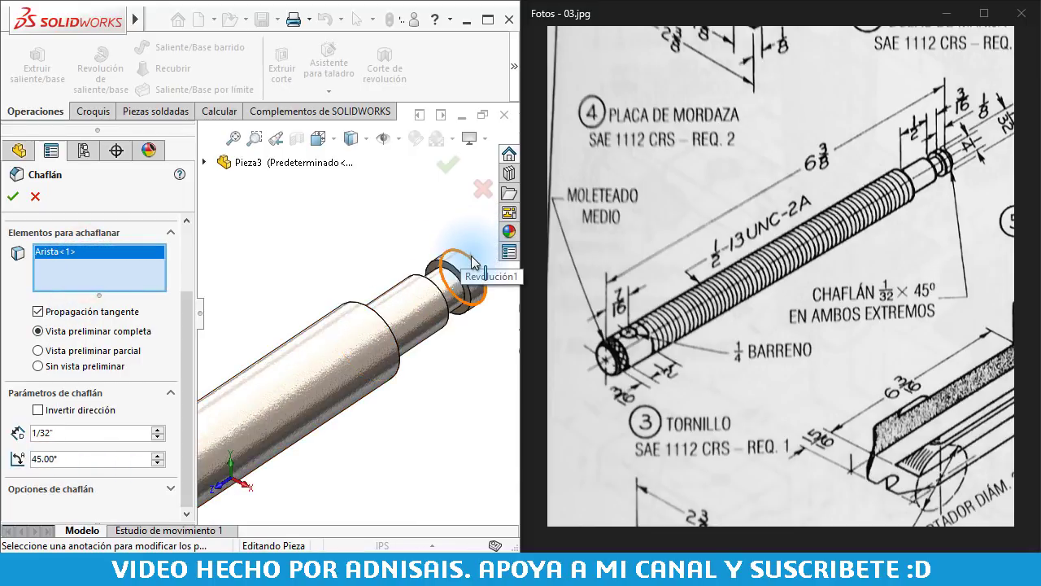
left_click(471, 256)
left_click(448, 167)
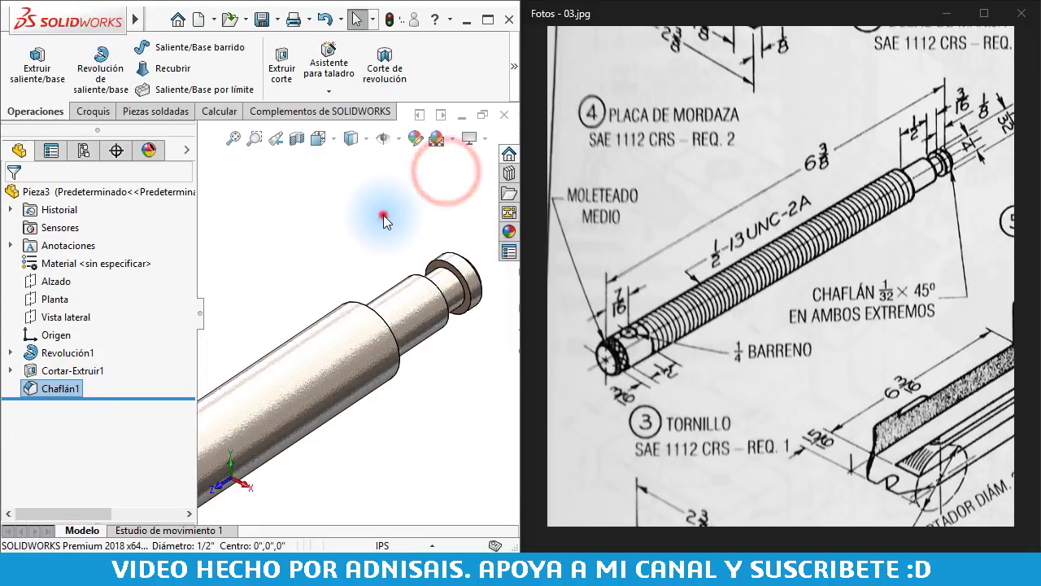
Finish the chamfer and pan, orbit and zoom until the whole shaft and both ends show
left_click(383, 215)
middle_click_drag(473, 369, 452, 381)
scroll(452, 380, "up", 3)
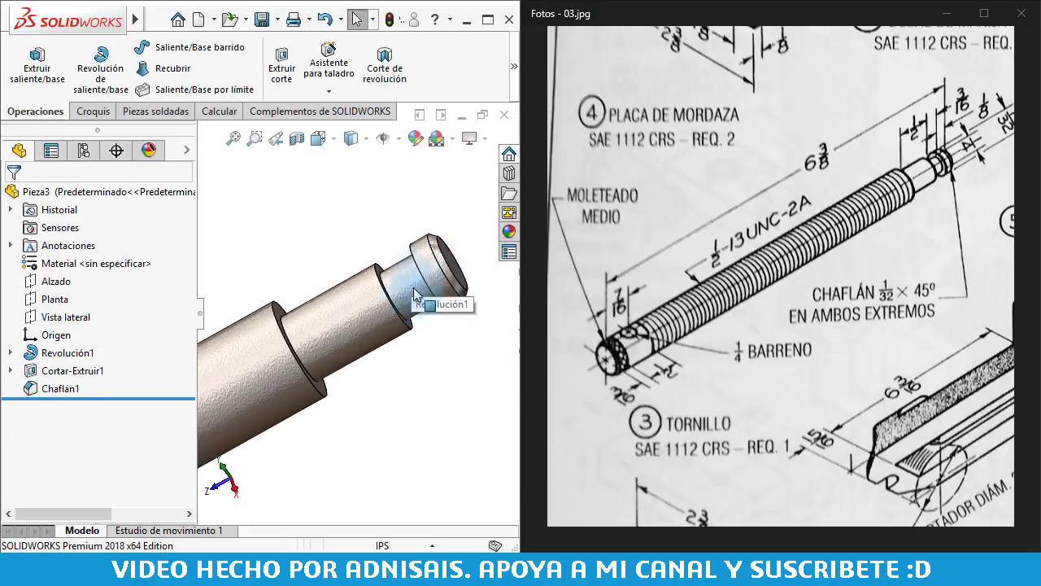
scroll(297, 399, "up", 2)
scroll(297, 400, "up", 2)
scroll(268, 323, "down", 5)
scroll(276, 325, "down", 3)
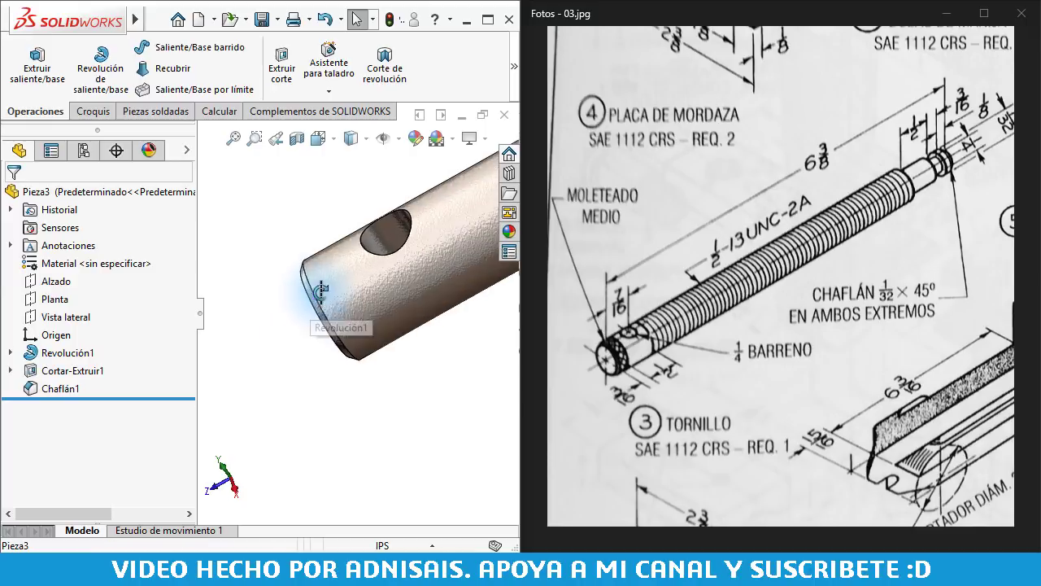
scroll(407, 354, "up", 5)
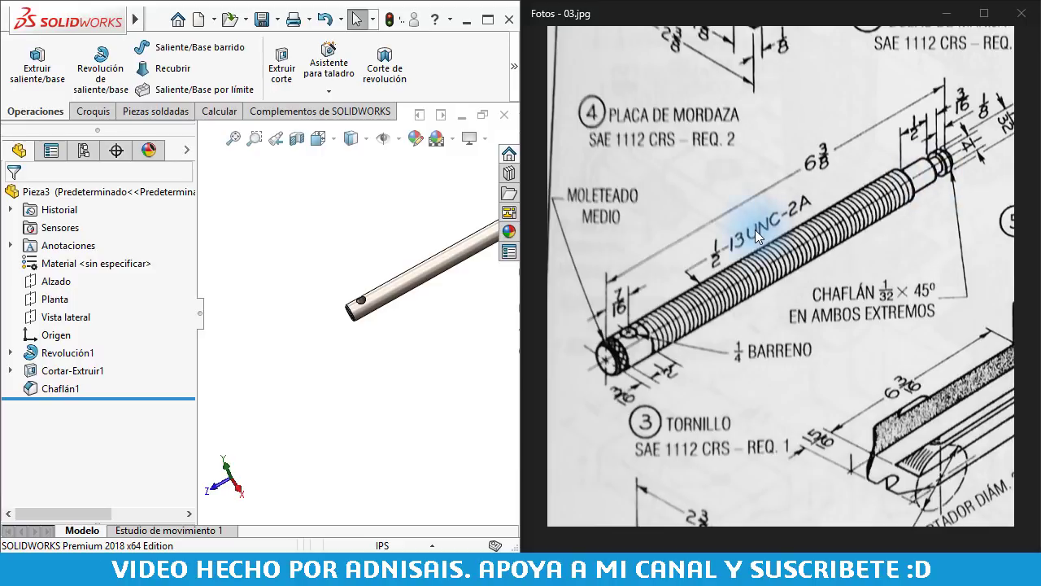
middle_click_drag(426, 245, 314, 273)
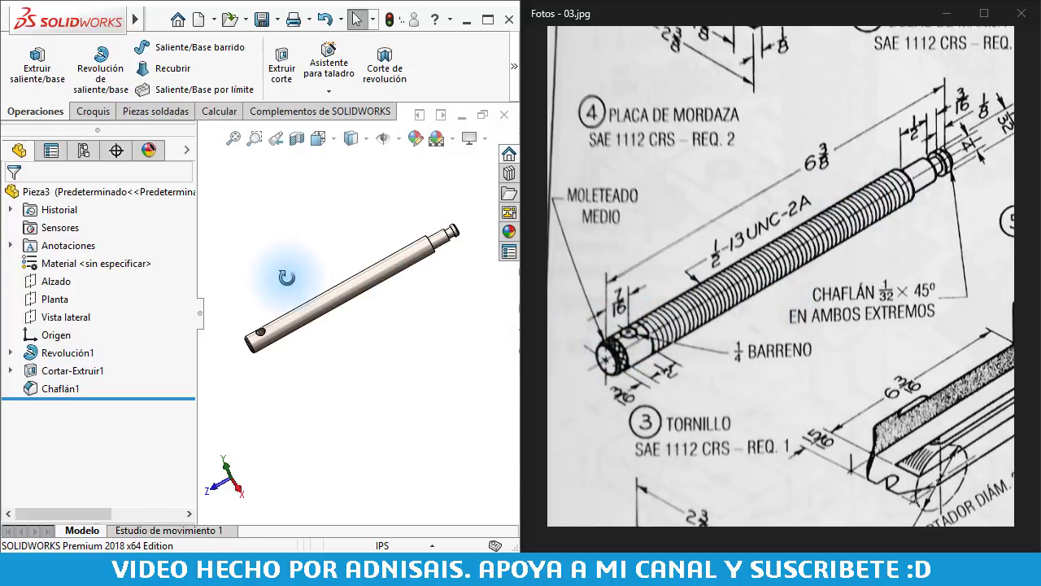
middle_click_drag(287, 277, 246, 310)
scroll(347, 299, "up", 2)
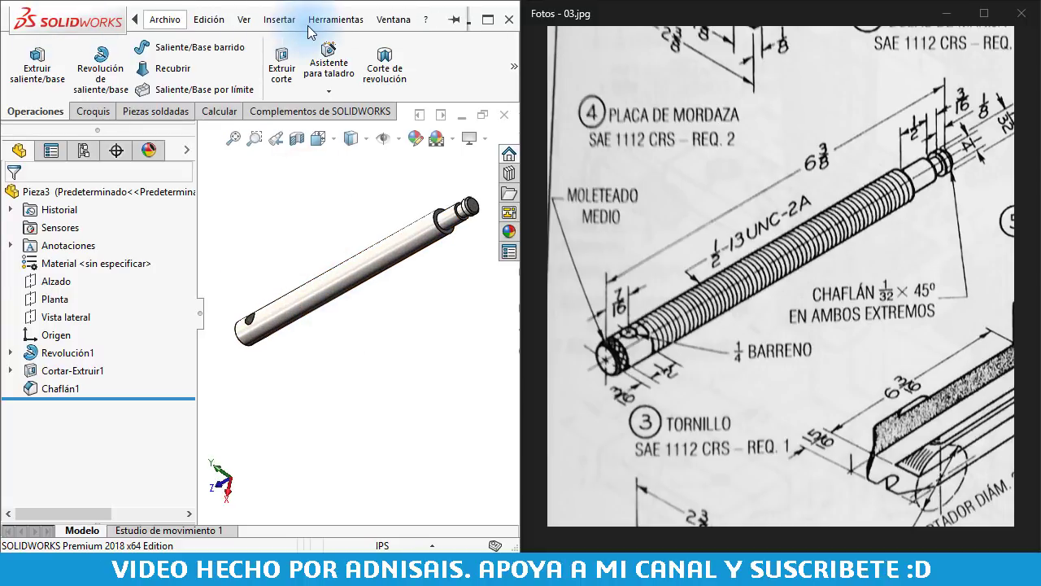
Start a cosmetic thread from Insertar > Anotaciones > Rosca cosmética
left_click(279, 19)
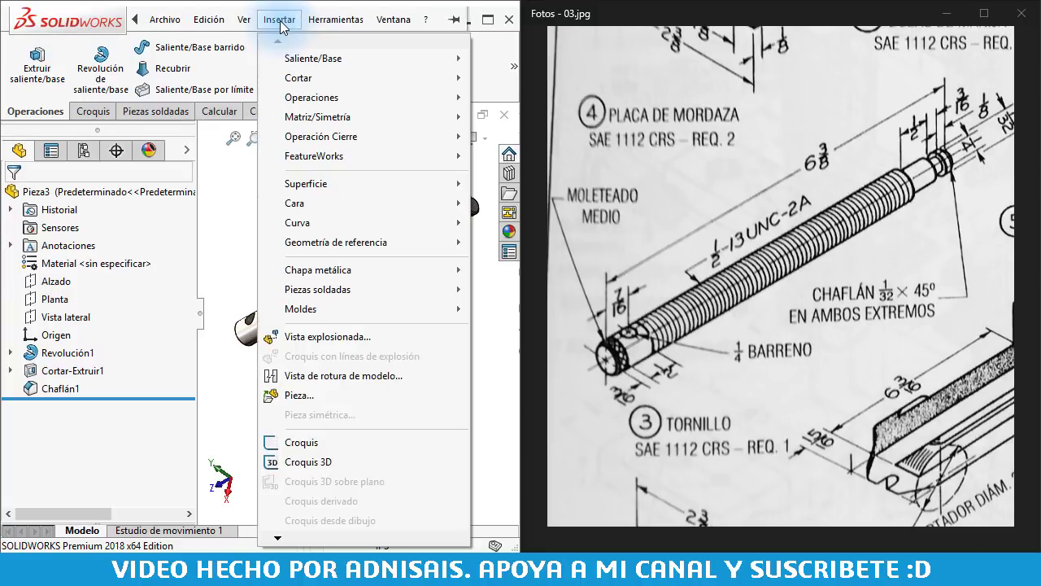
left_click(317, 537)
mouse_move(311, 489)
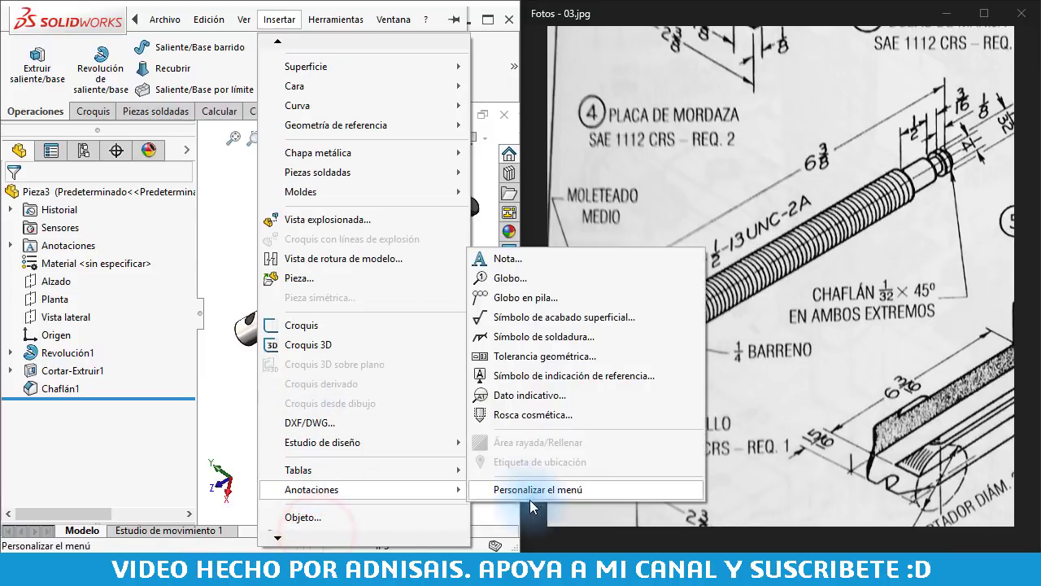
left_click(533, 414)
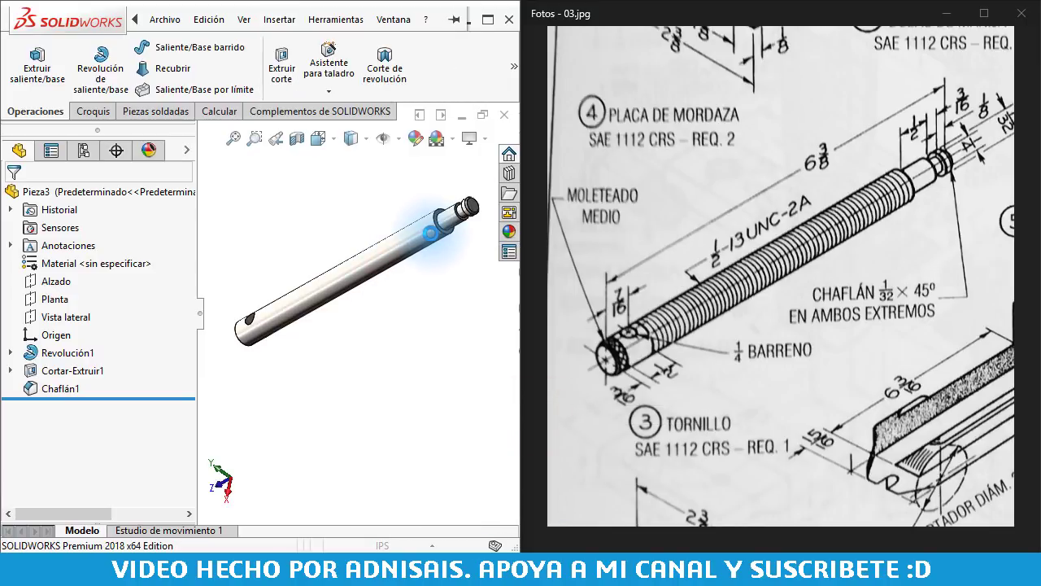
scroll(431, 240, "down", 5)
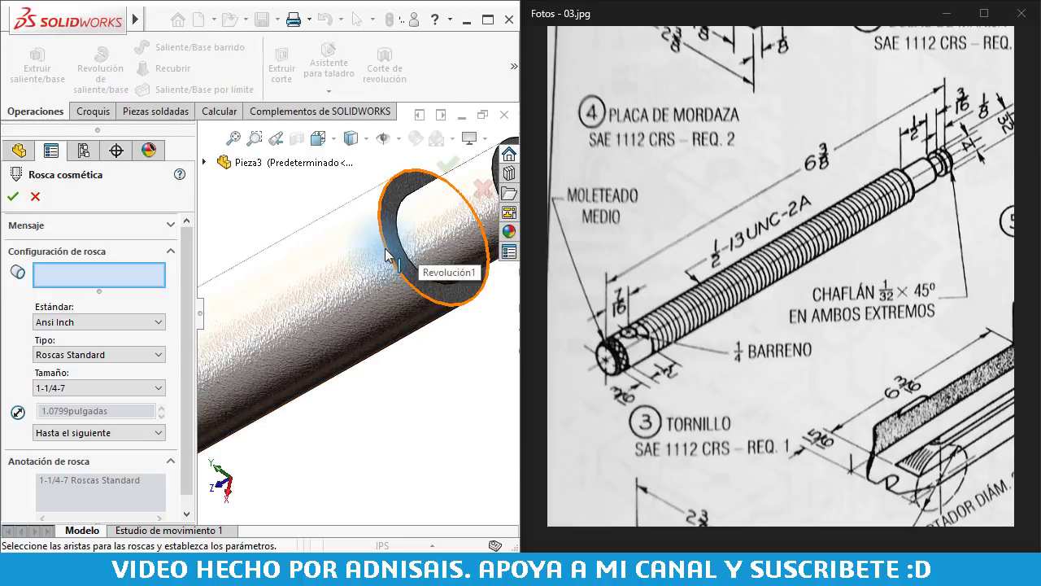
Apply the thread to the shaft's end edge with size 1/2-13, ending at a specified depth
left_click(385, 249)
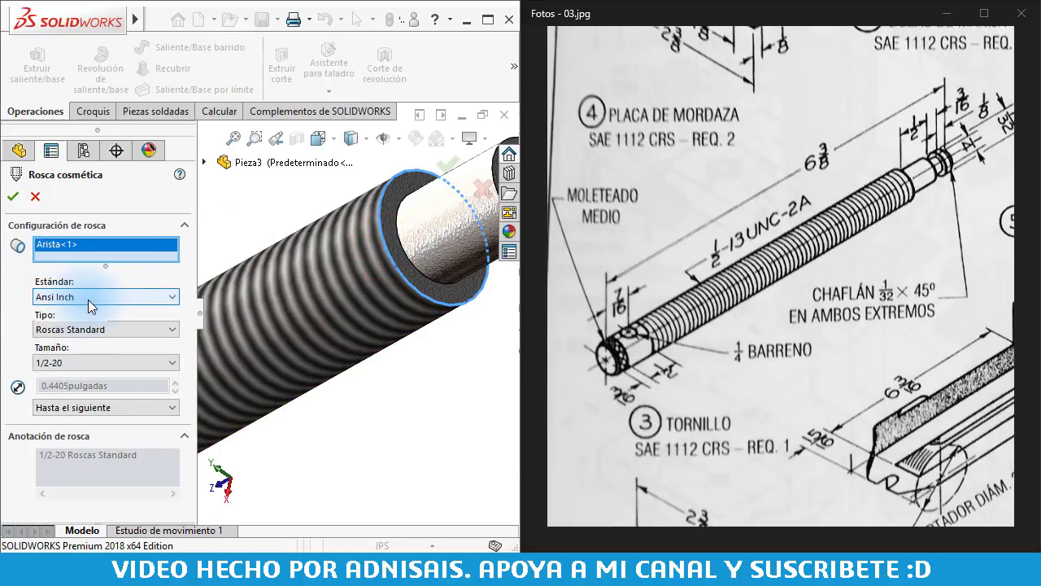
left_click(69, 365)
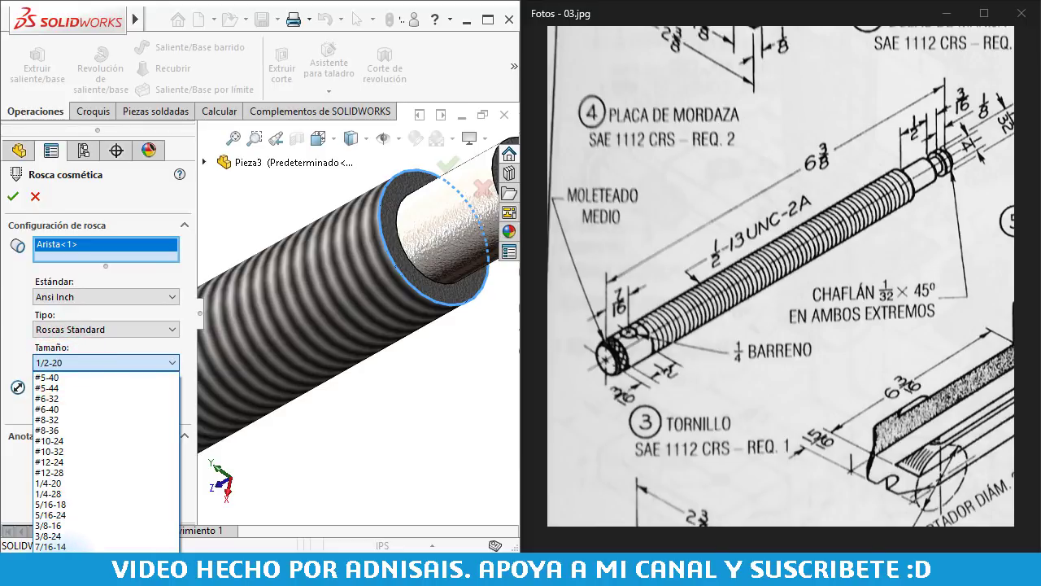
left_click(49, 568)
left_click(101, 408)
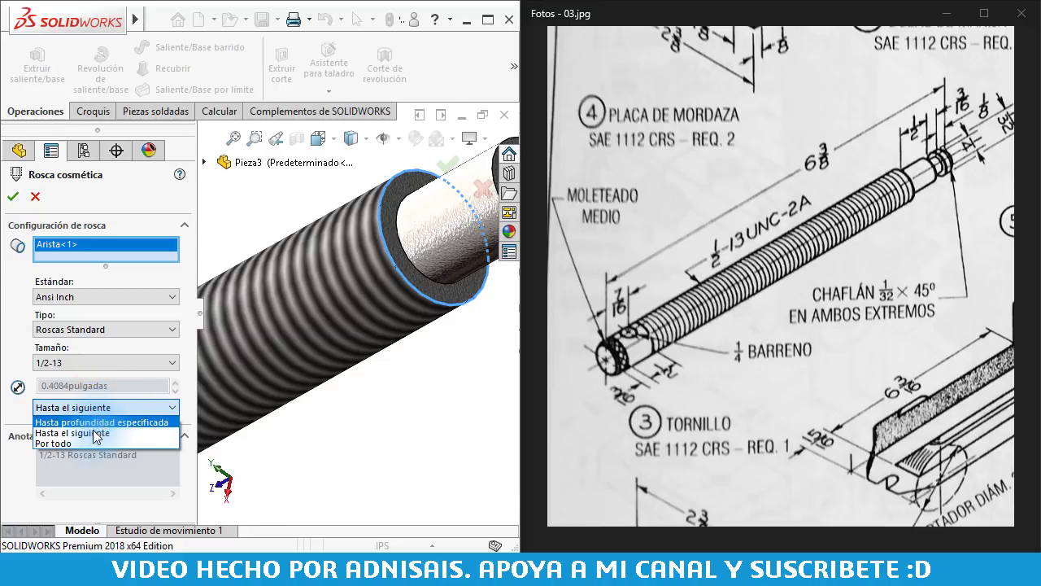
left_click(96, 421)
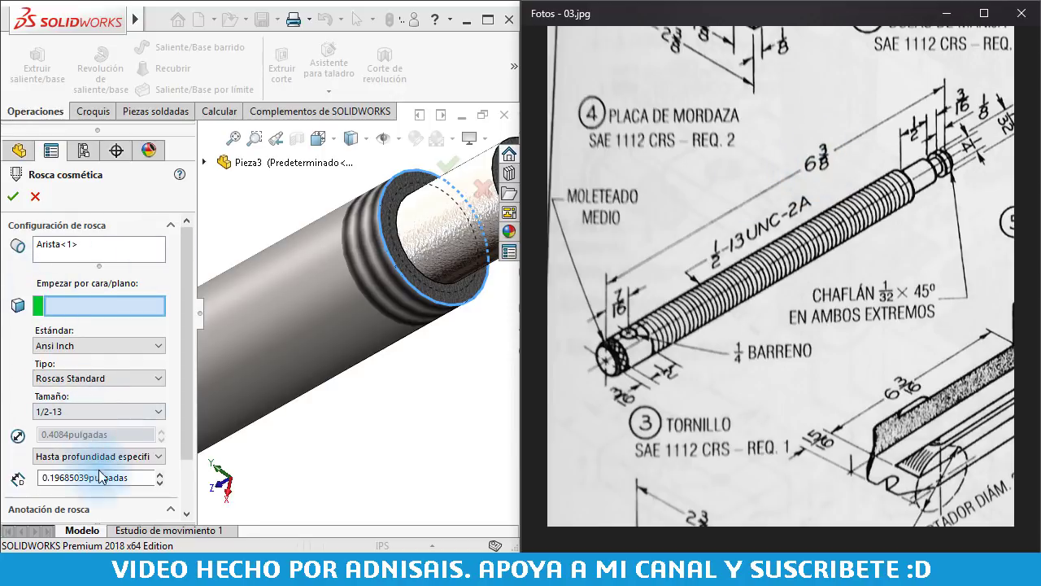
Set the thread depth to 4 7/8" and confirm the cosmetic thread
left_click(146, 479)
double_click(147, 478)
type("4 7/8\"")
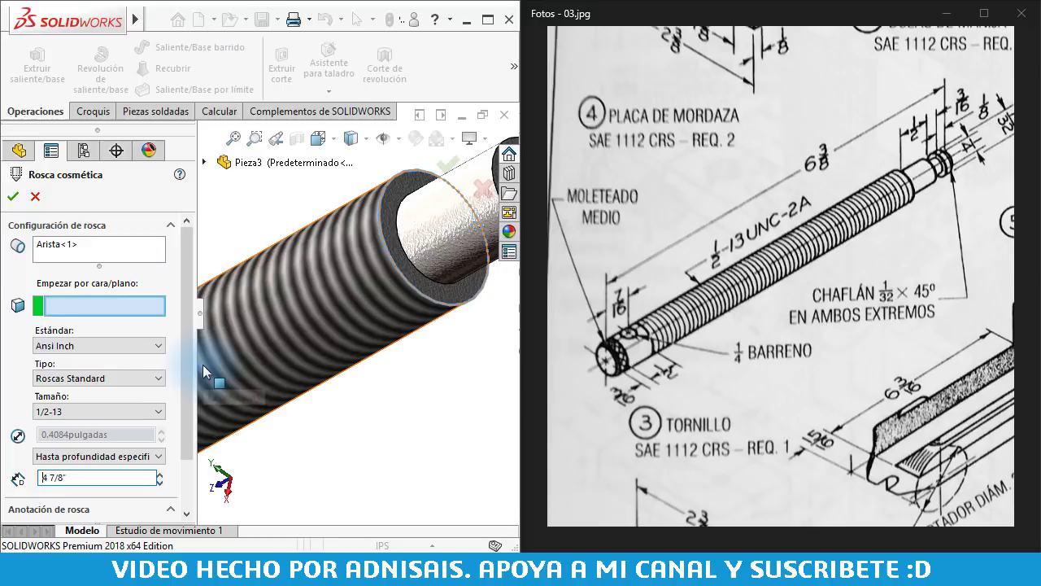
scroll(244, 358, "up", 2)
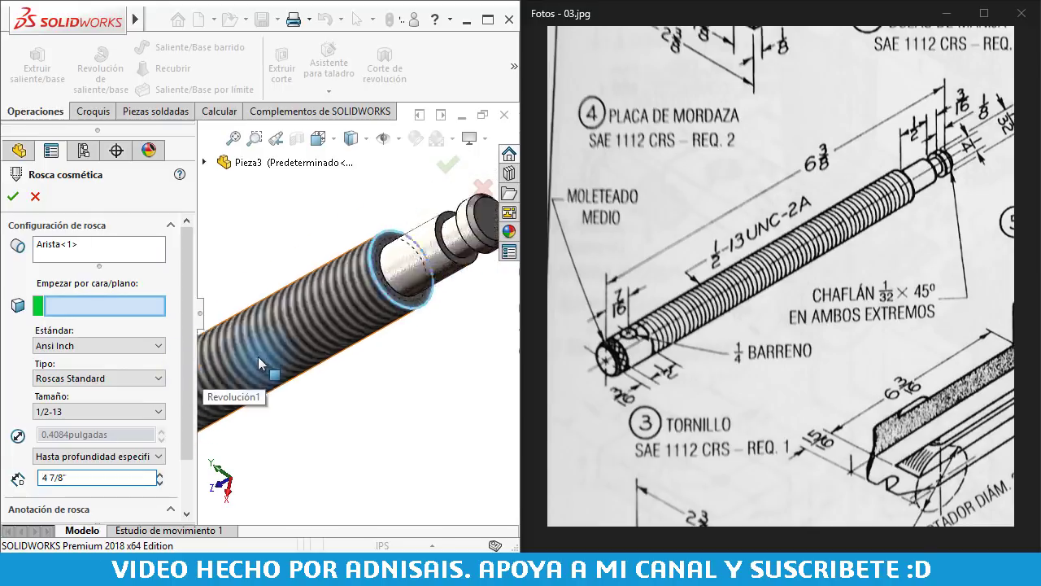
scroll(258, 356, "up", 4)
scroll(363, 316, "down", 2)
scroll(327, 335, "down", 3)
scroll(320, 333, "down", 2)
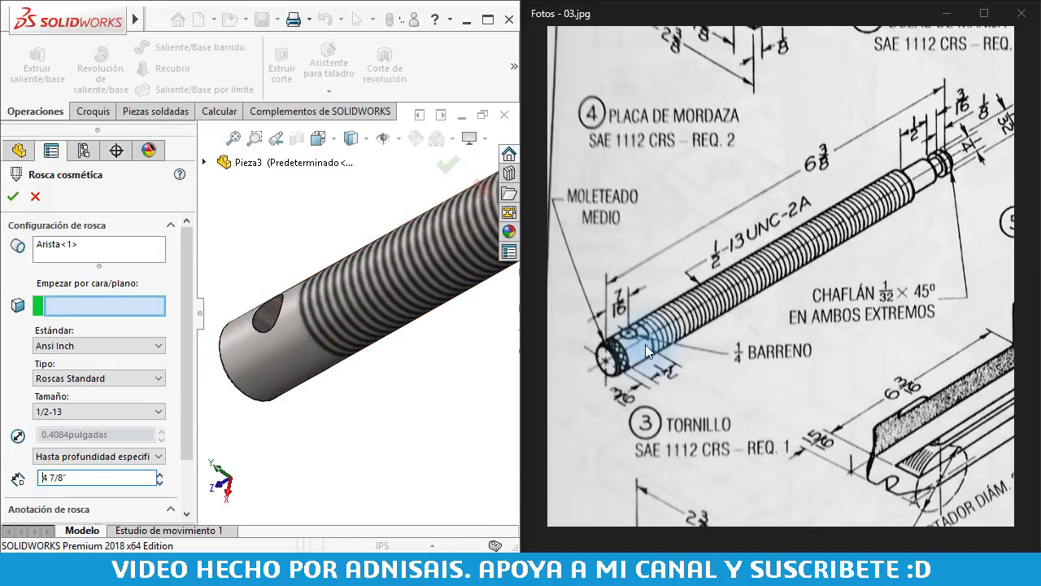
left_click(13, 197)
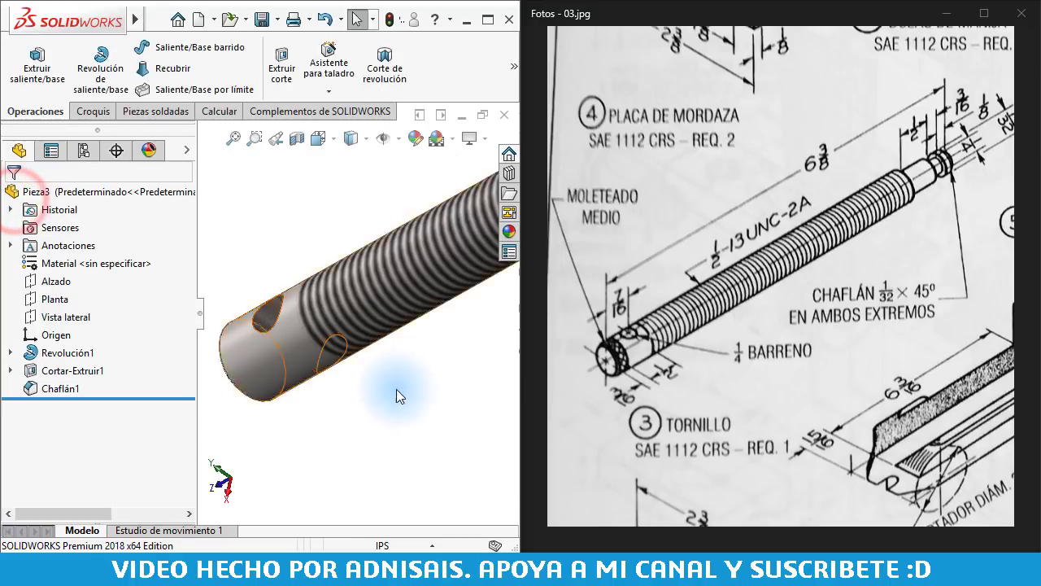
scroll(399, 391, "up", 5)
scroll(413, 281, "down", 3)
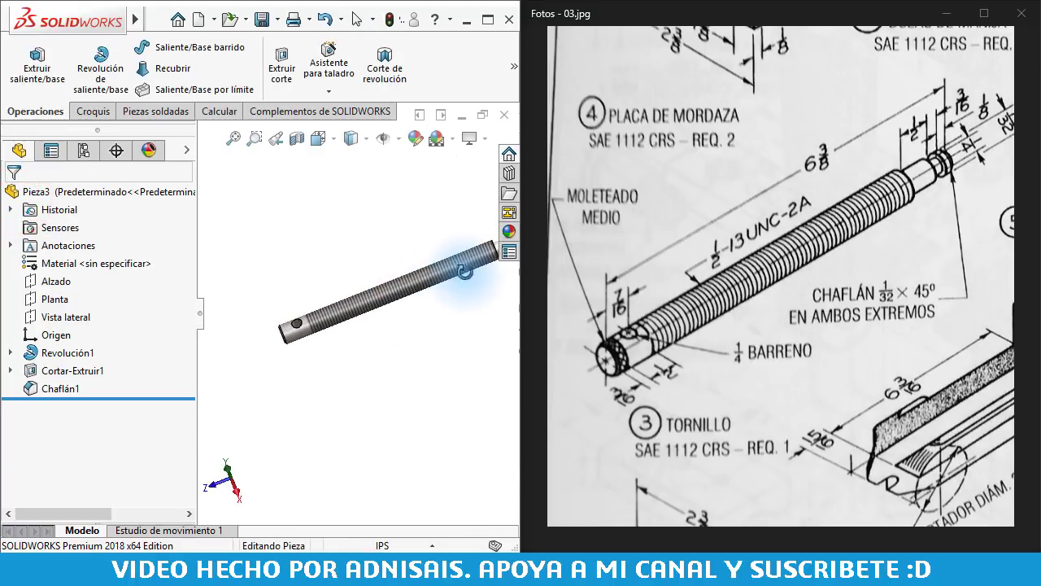
mouse_move(424, 283)
middle_mouse_down()
mouse_move(397, 311)
mouse_move(327, 326)
middle_mouse_up()
scroll(398, 305, "down", 2)
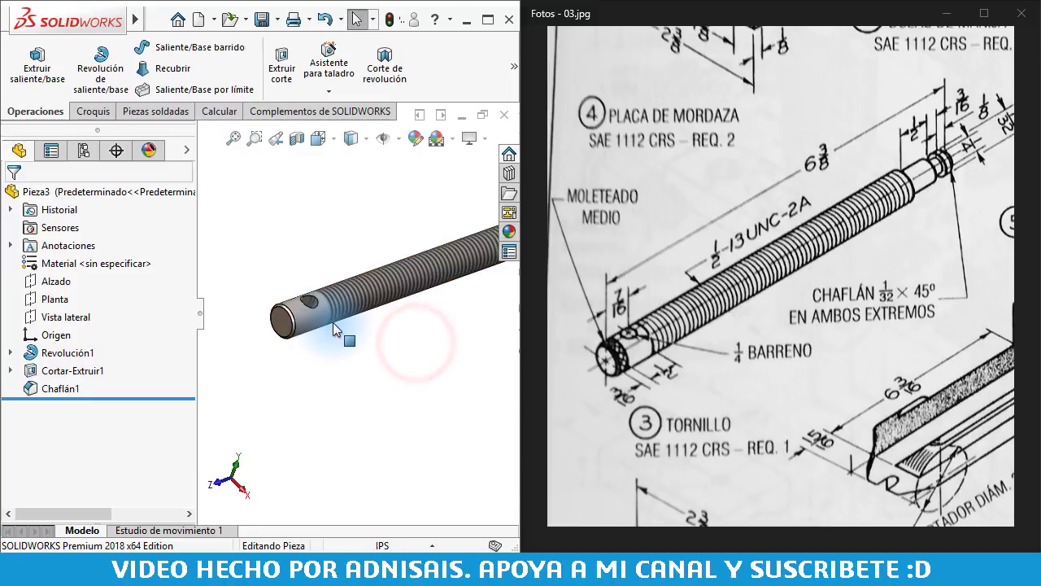
scroll(332, 322, "down", 2)
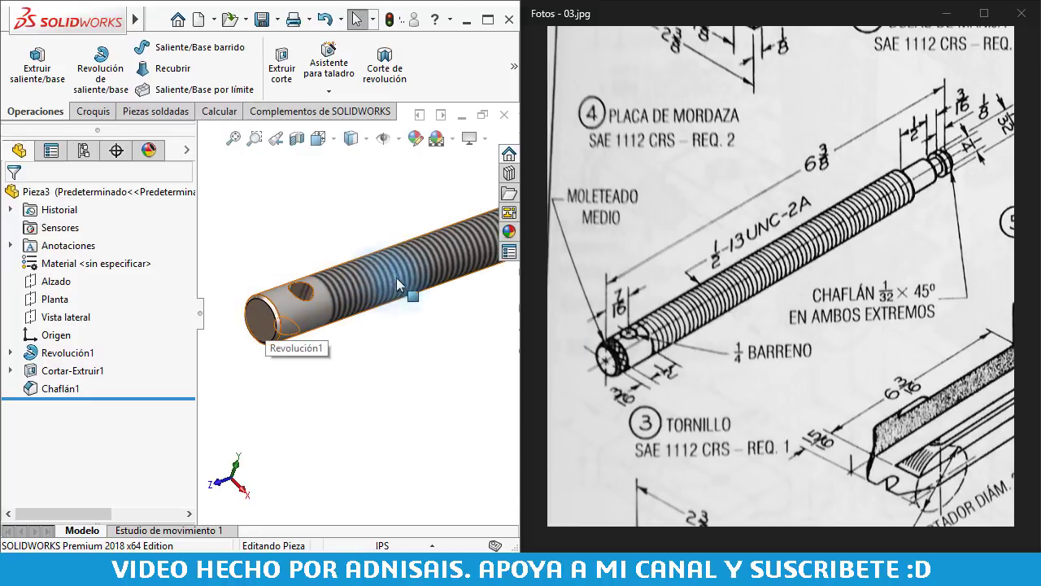
scroll(330, 325, "down", 2)
mouse_move(330, 326)
middle_mouse_down()
mouse_move(266, 311)
mouse_move(256, 242)
middle_mouse_up()
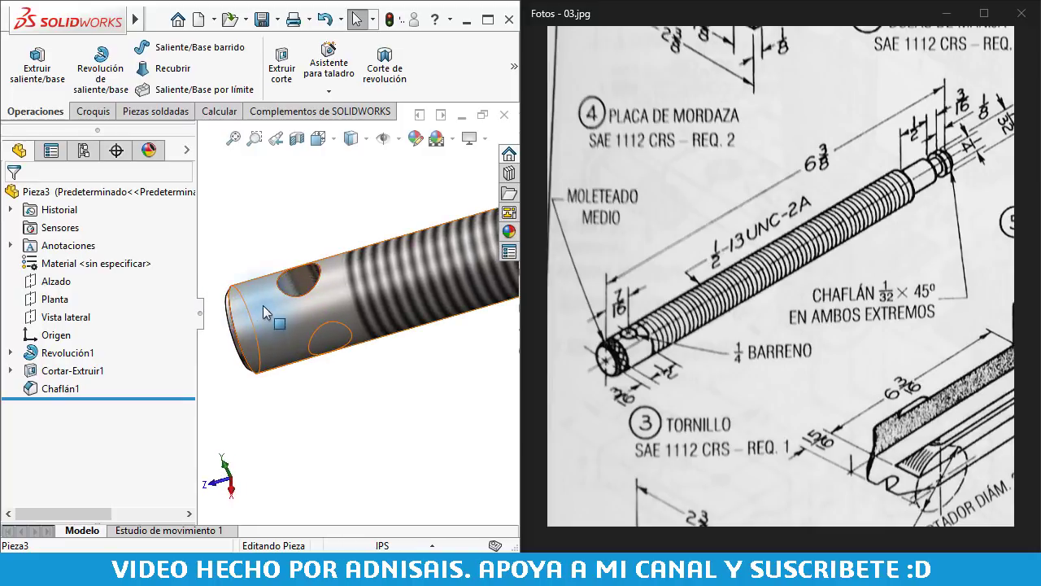
left_click(256, 243)
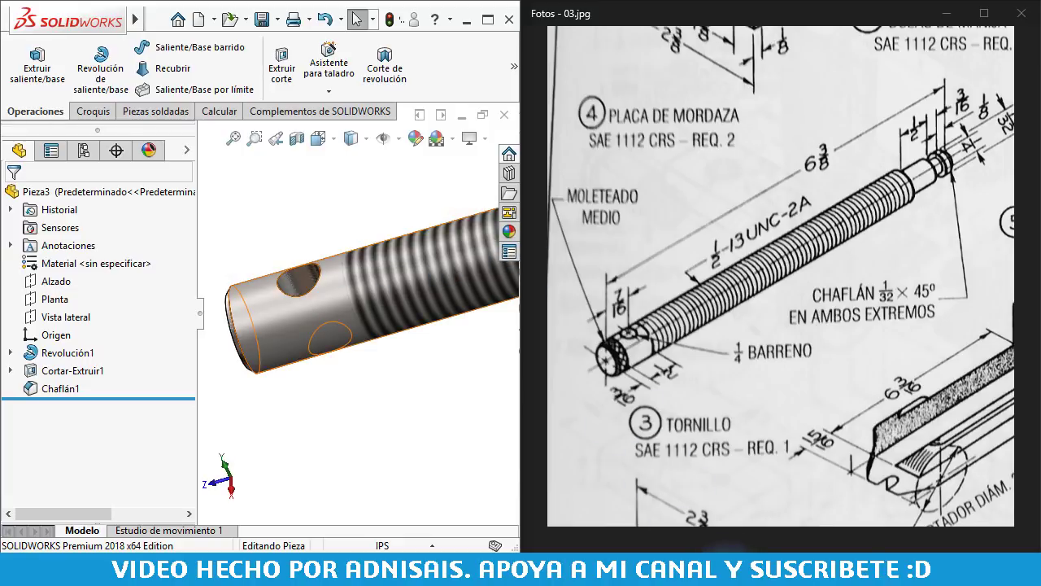
left_click(651, 569)
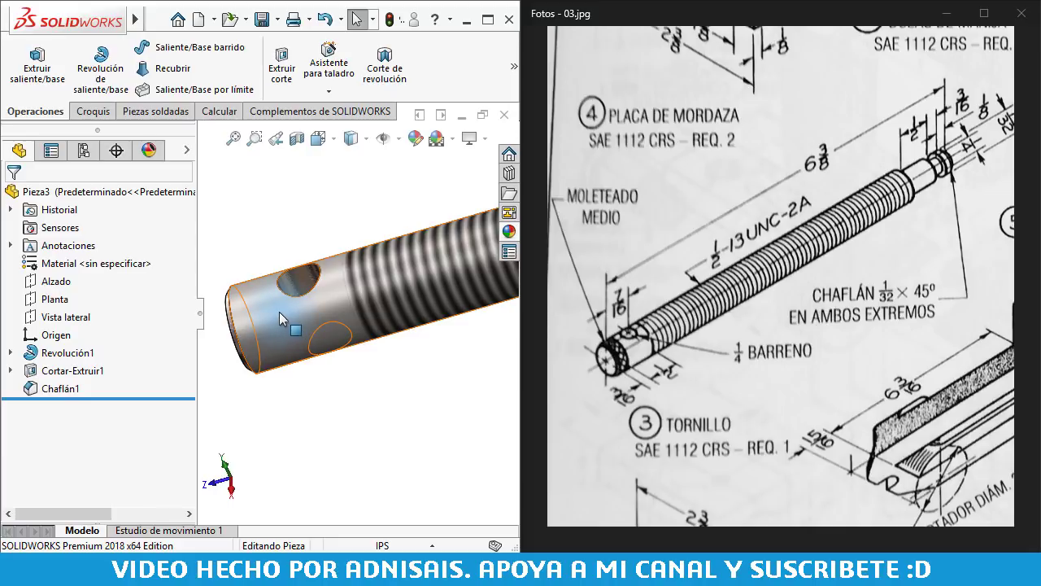
mouse_move(279, 312)
middle_mouse_down()
mouse_move(274, 353)
mouse_move(273, 316)
middle_mouse_up()
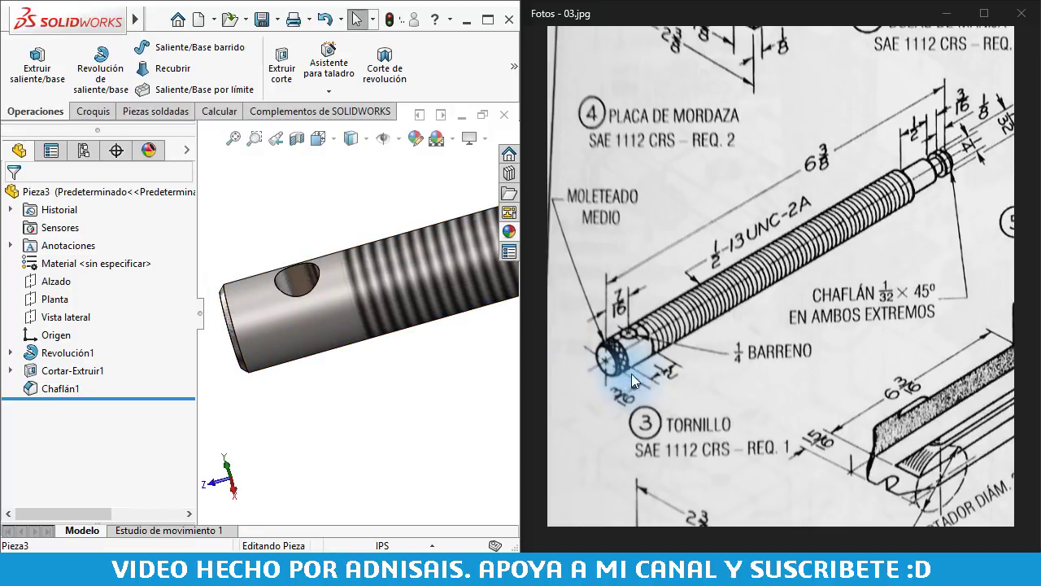
left_click(355, 402)
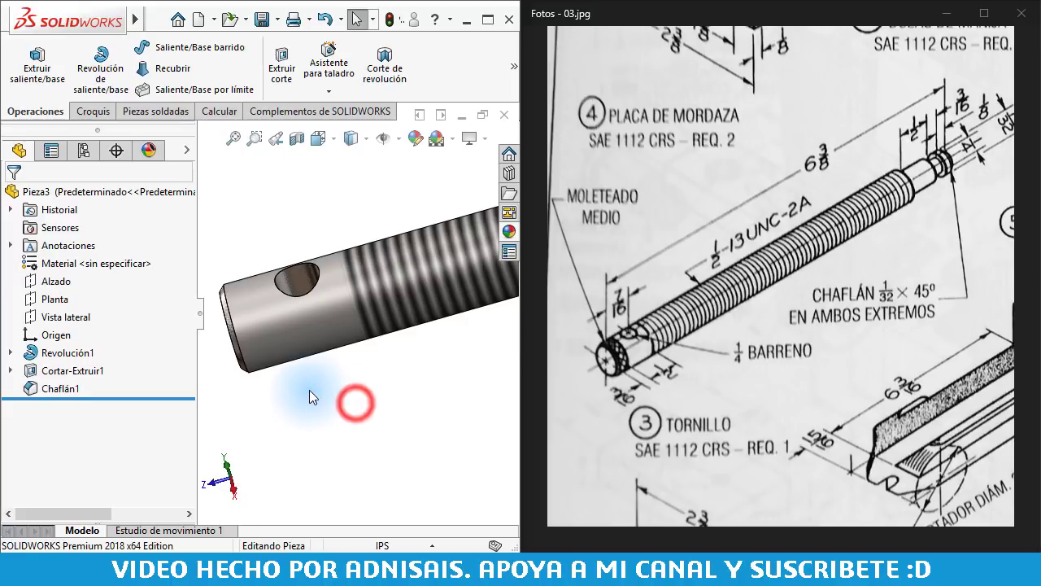
left_click(271, 333)
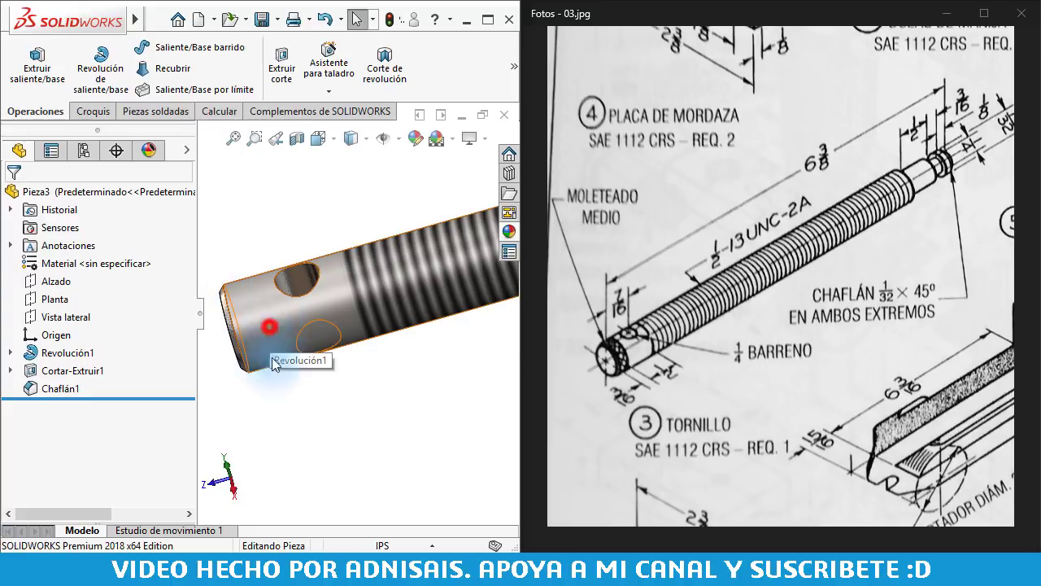
left_click(289, 442)
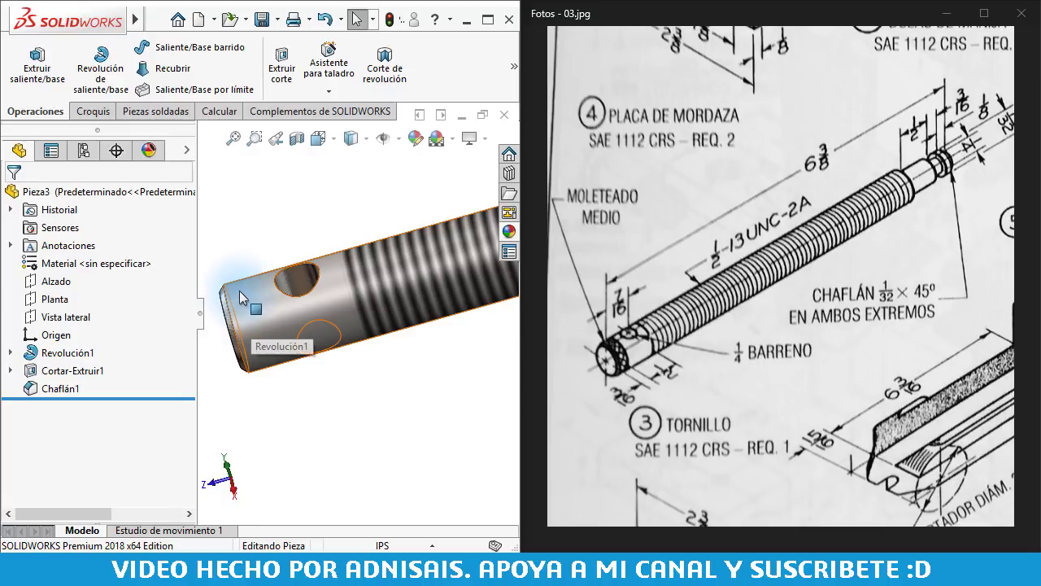
left_click(327, 412)
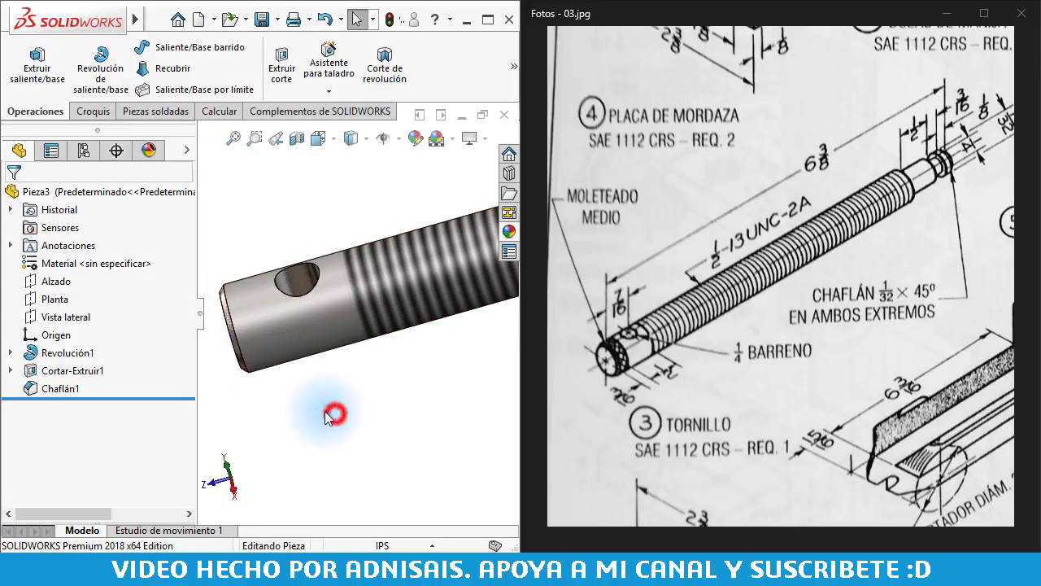
Start a sketch on the Planta plane and draw a line across the shaft
left_click(54, 299)
left_click(102, 114)
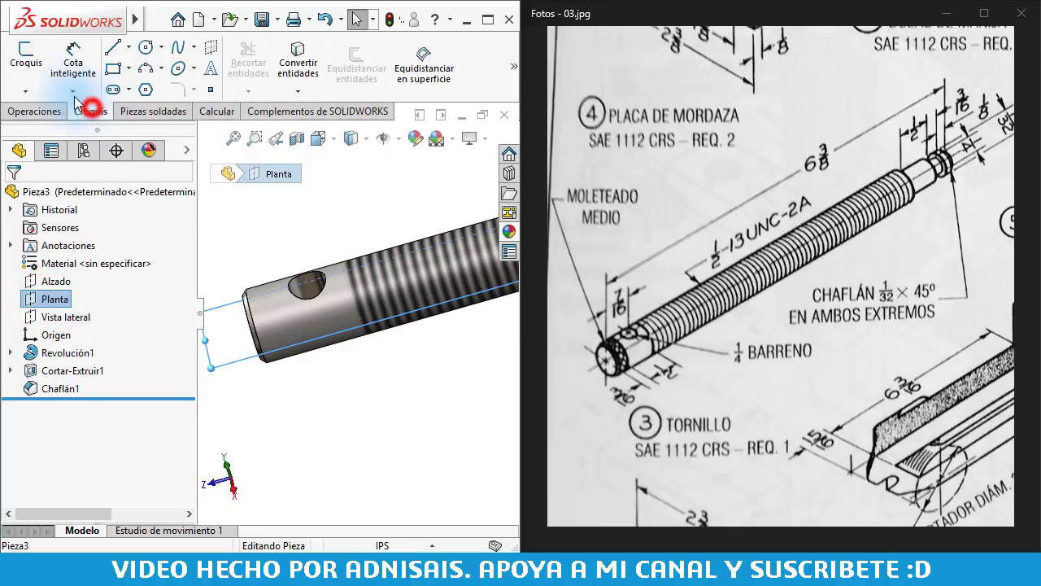
left_click(25, 53)
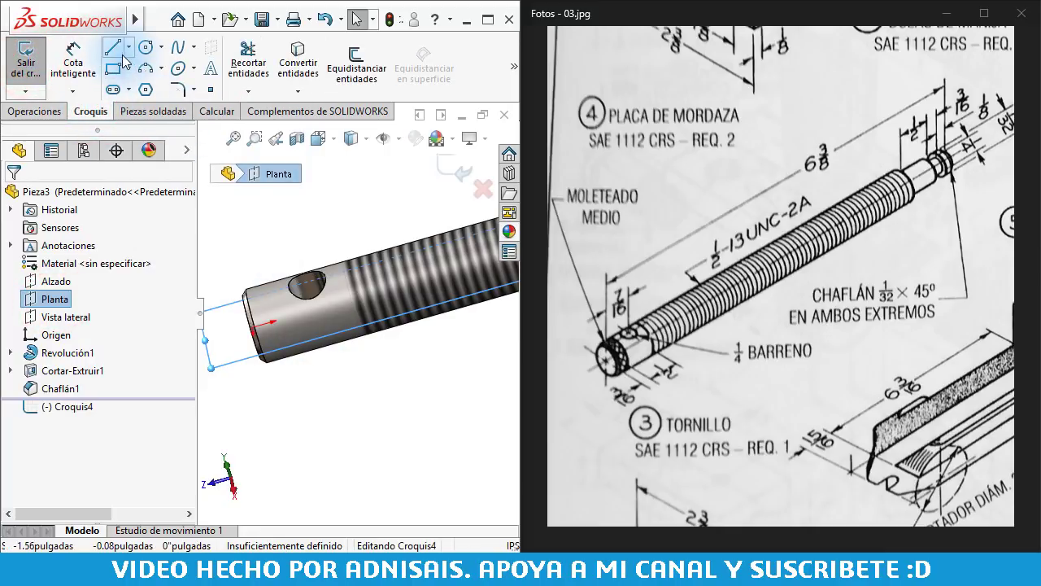
left_click(113, 47)
left_click(272, 248)
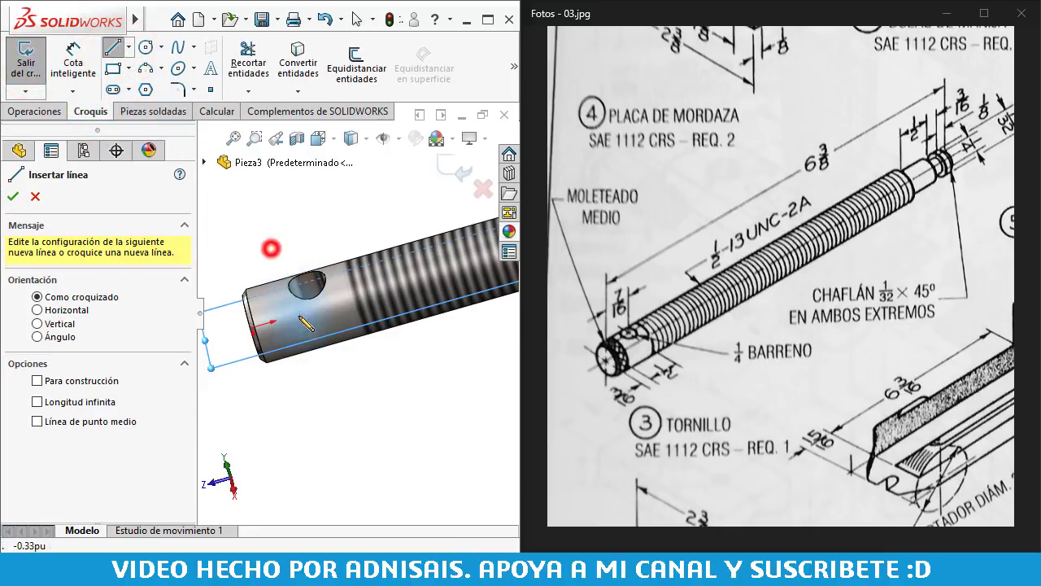
key("Escape")
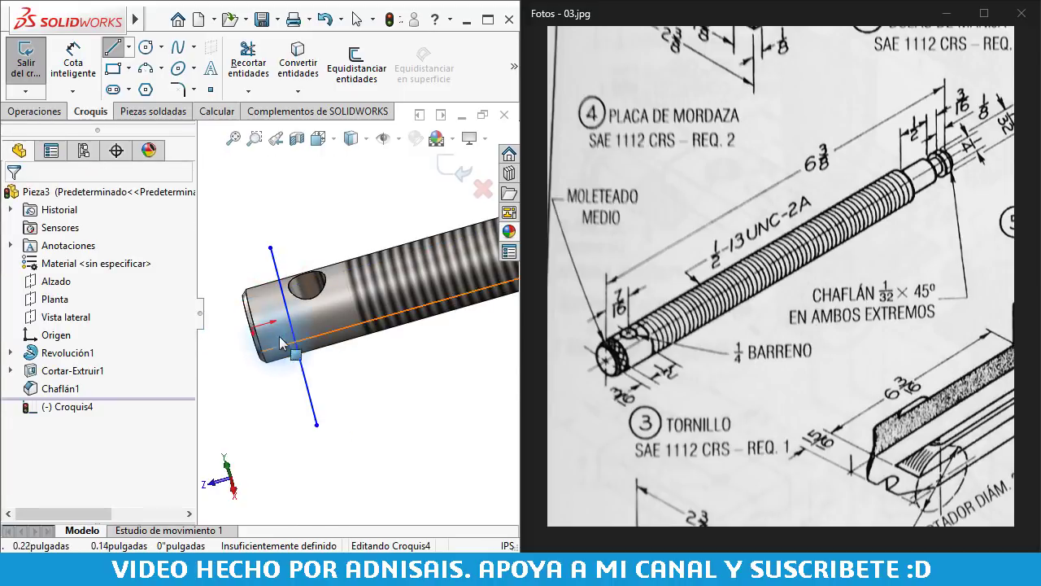
Make the sketch line horizontal
left_click(312, 396)
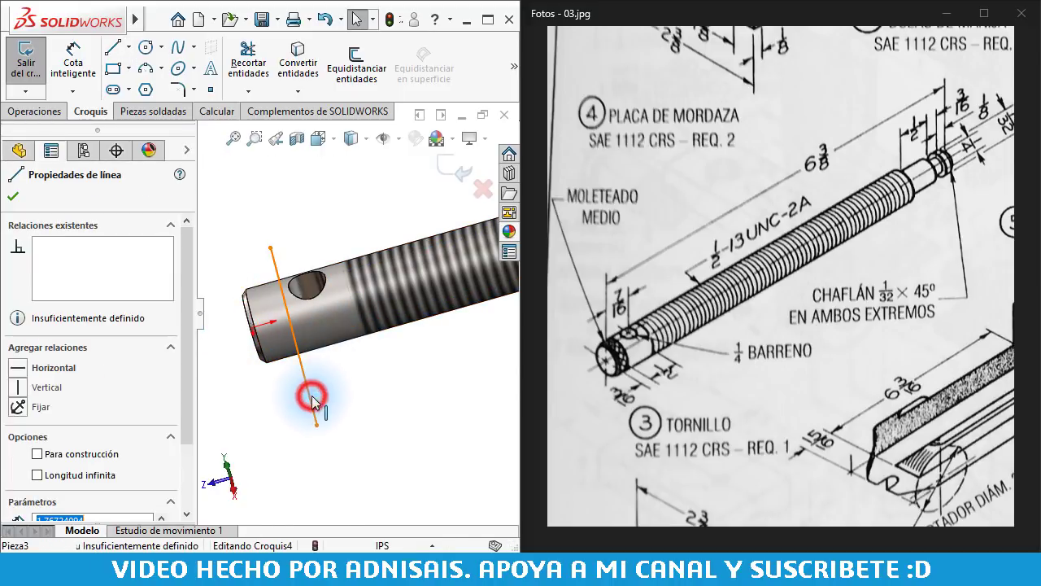
left_click(361, 323)
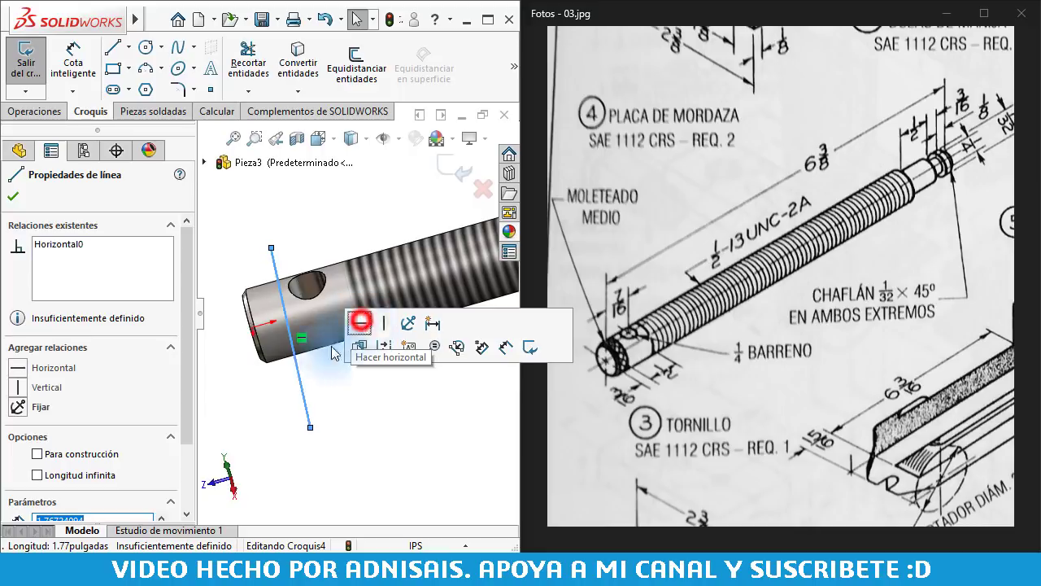
left_click(330, 403)
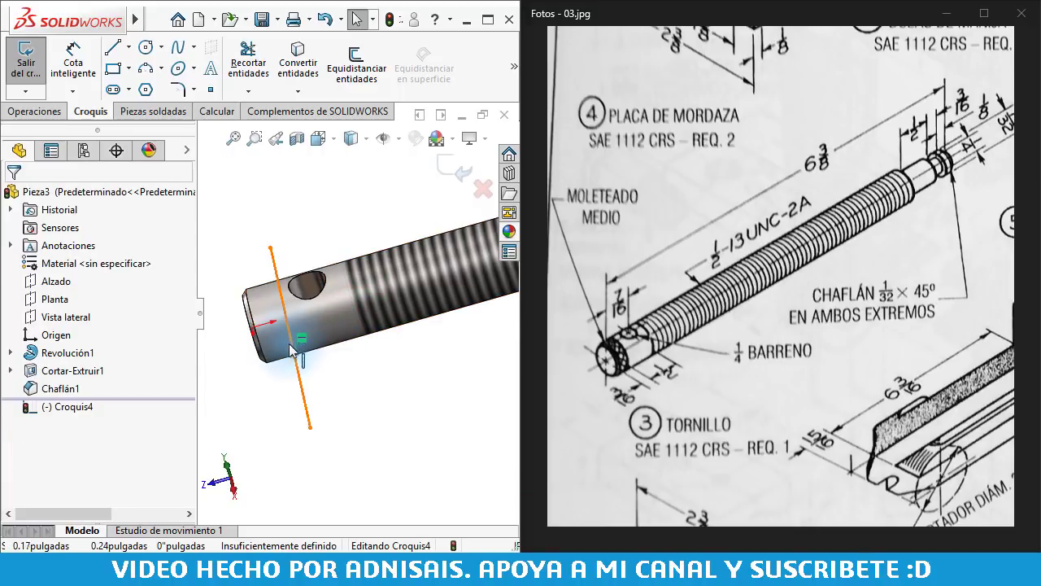
left_click(347, 379)
Dimension the line 3/16" from the origin at the shaft's end
right_click_drag(370, 415, 284, 319)
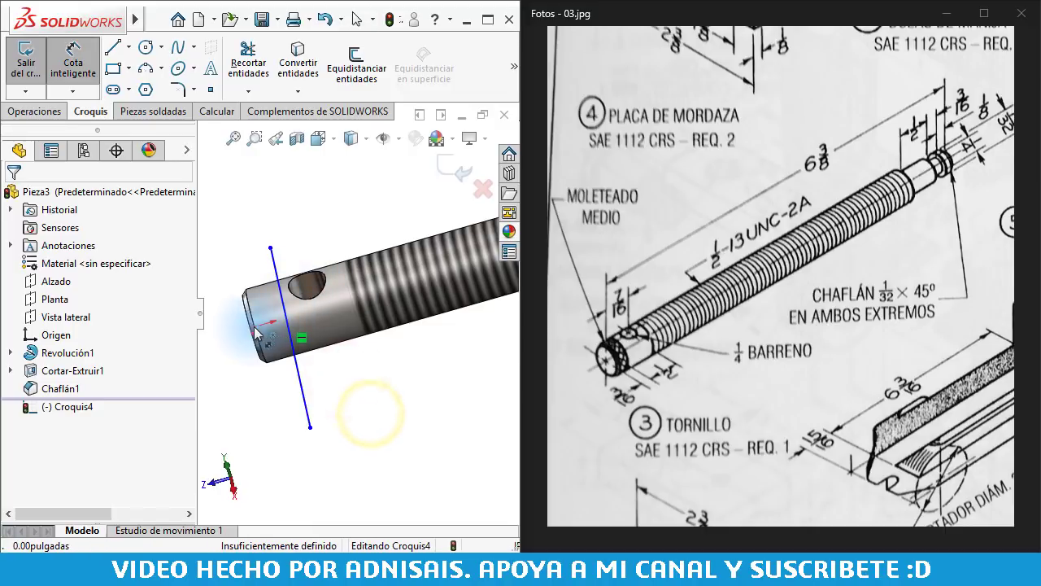
left_click(251, 322)
left_click(289, 318)
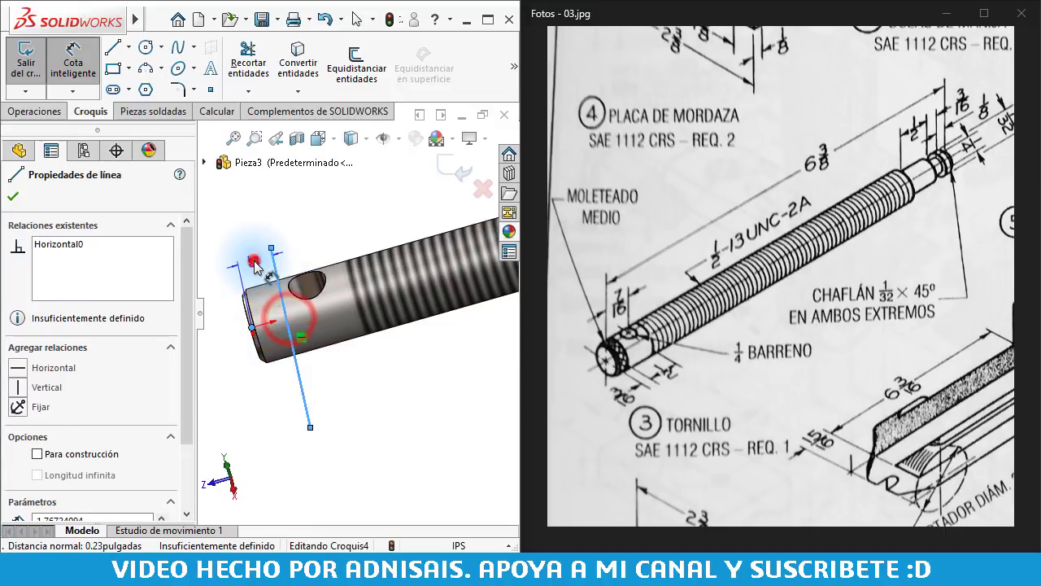
left_click(253, 264)
type("3/")
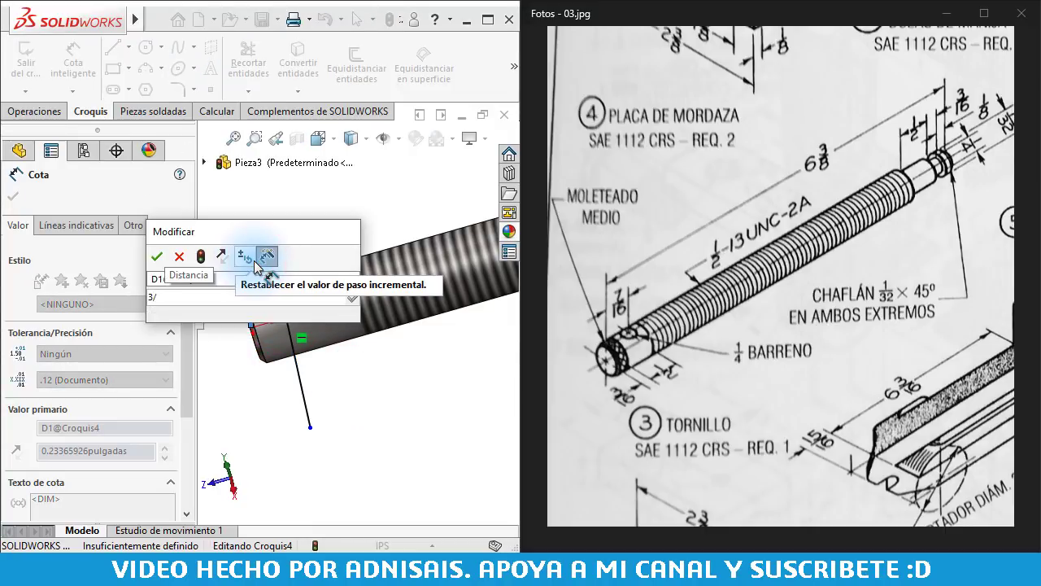
type("16")
key("Return")
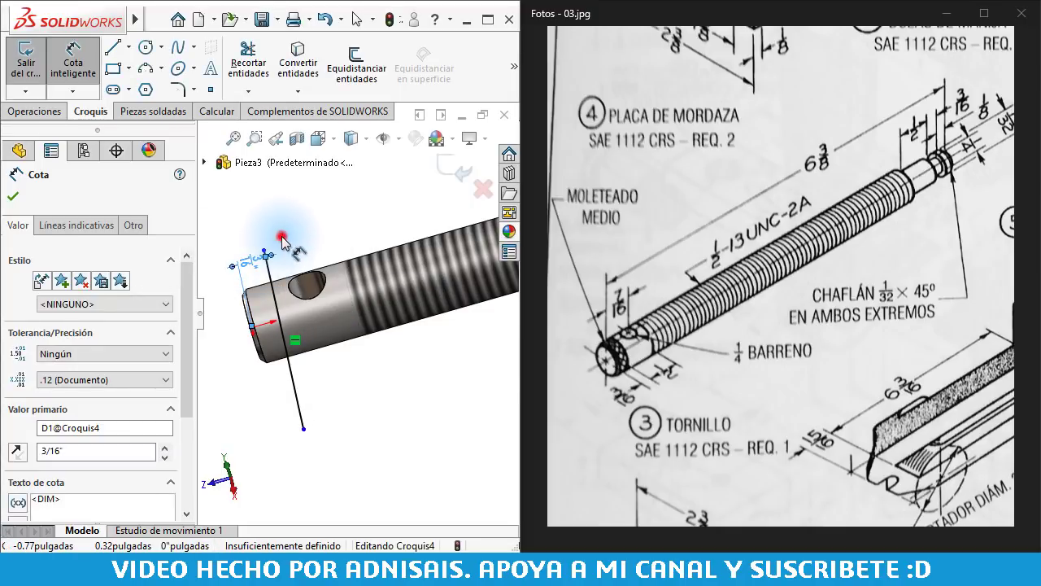
left_click(280, 233)
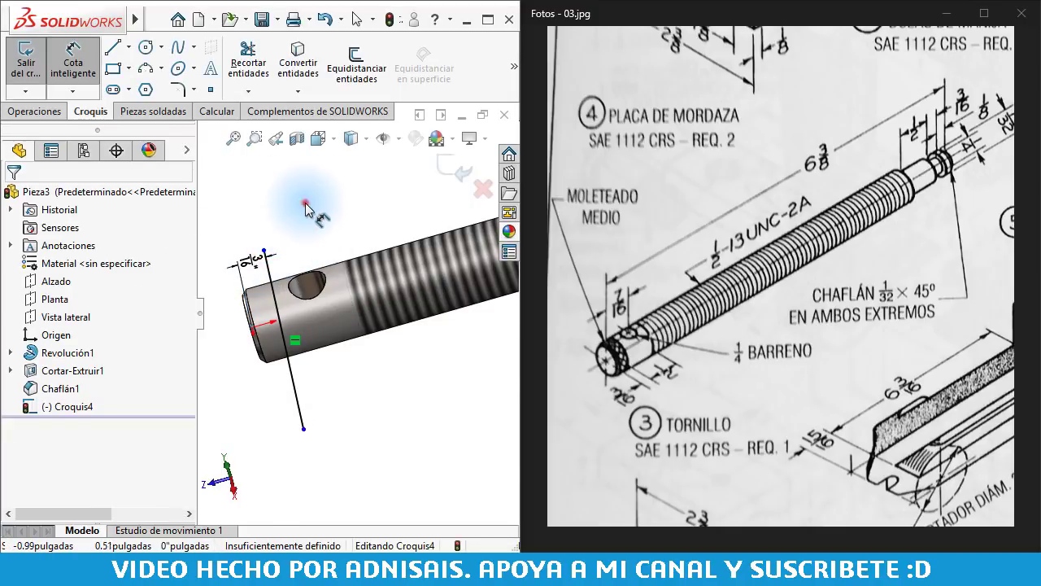
left_click(306, 202)
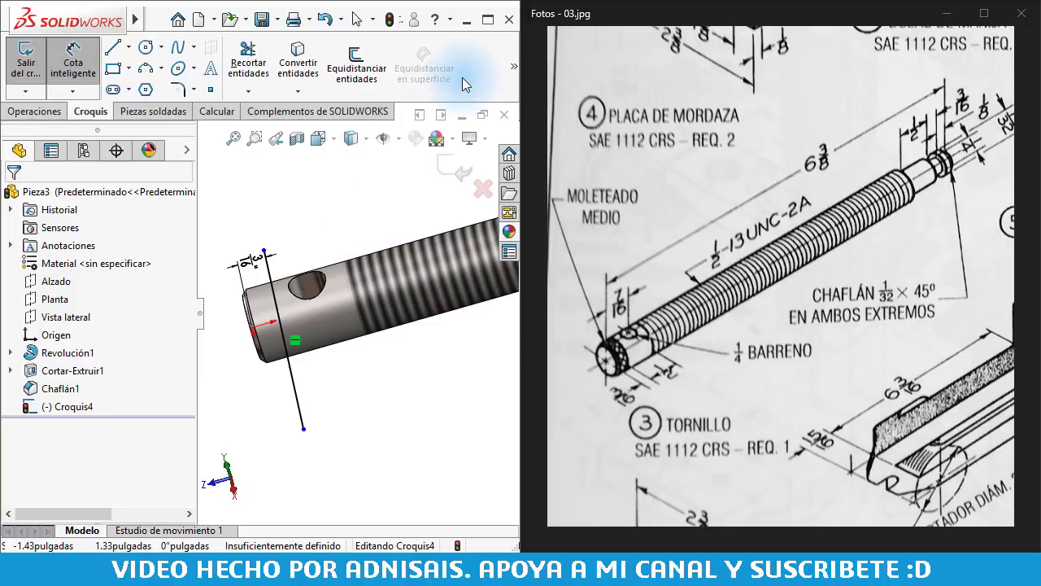
left_click(511, 76)
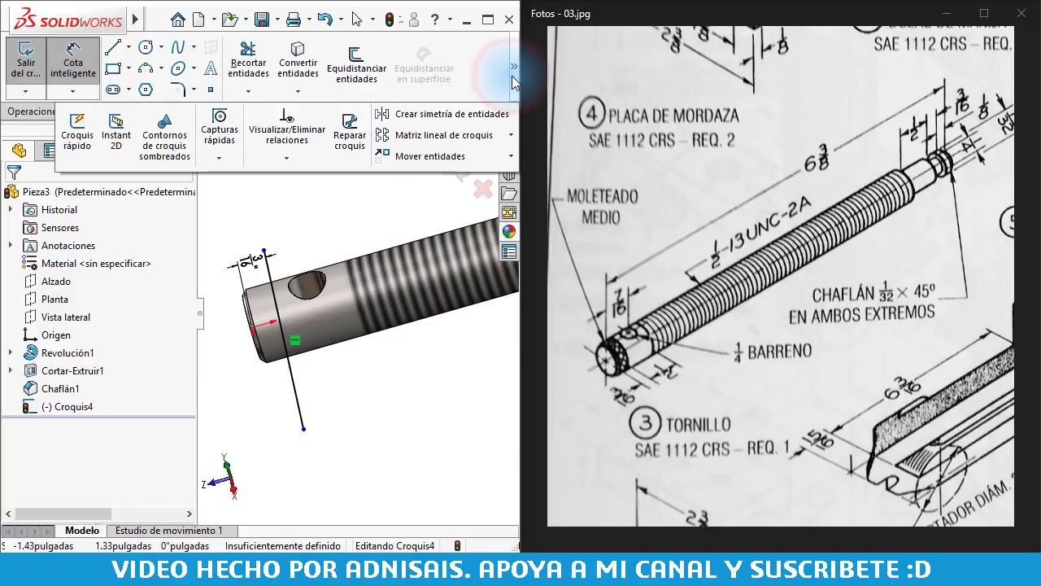
Project the Croquis4 line onto the shaft's cylindrical face as a Split Line feature
left_click(31, 112)
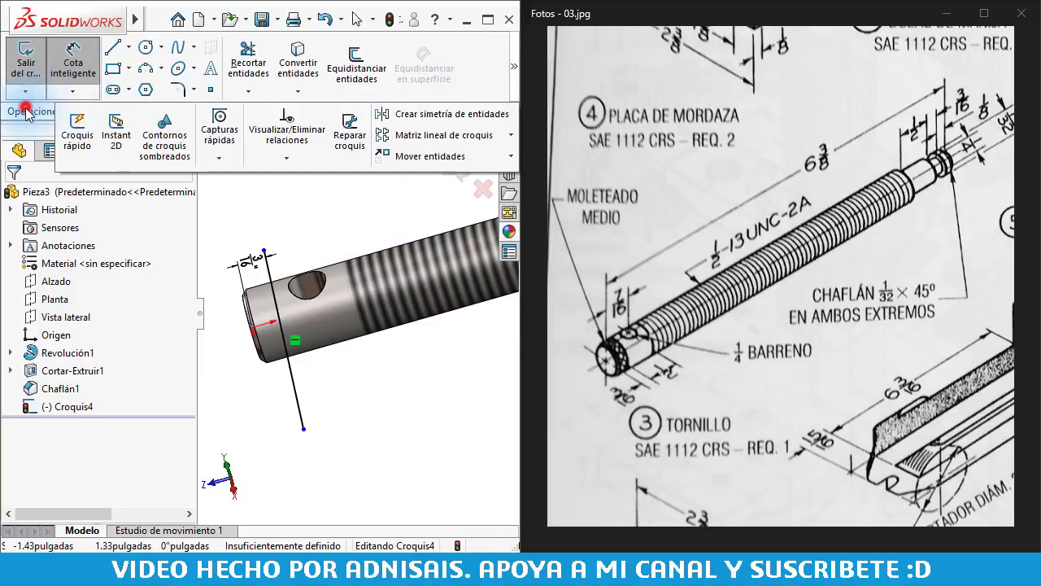
left_click(514, 66)
left_click(126, 132)
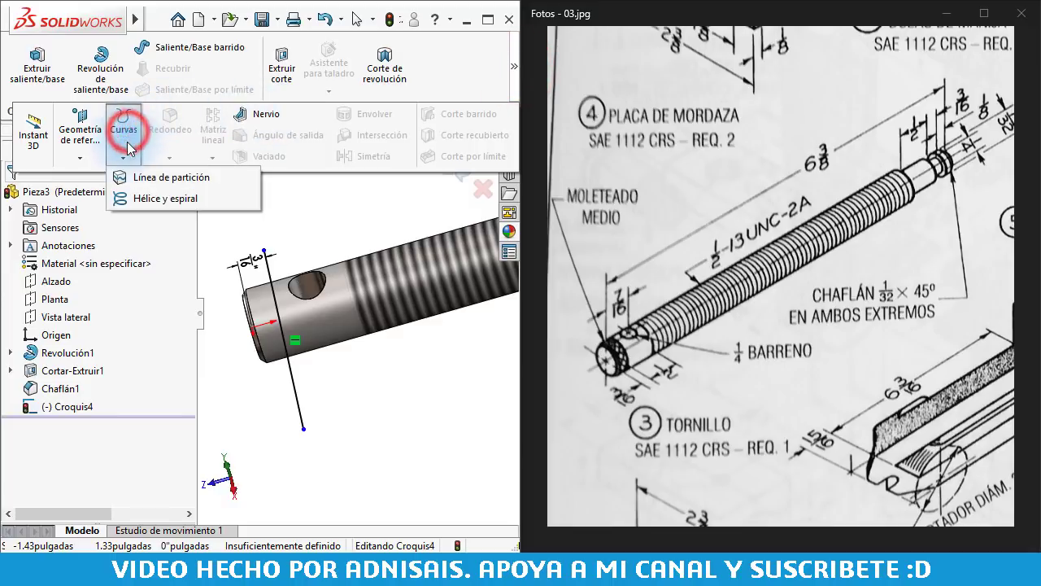
left_click(143, 179)
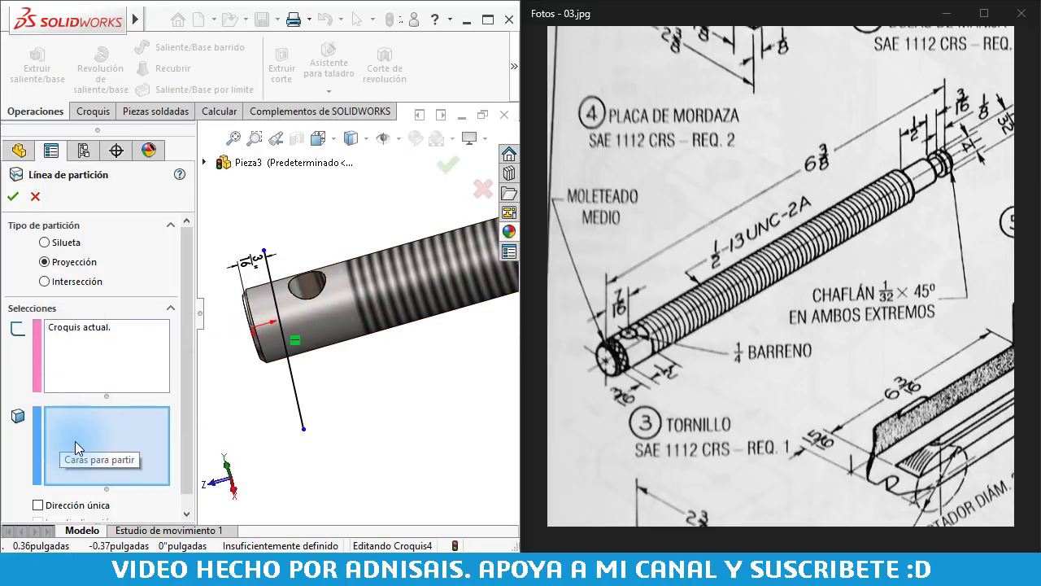
left_click(302, 325)
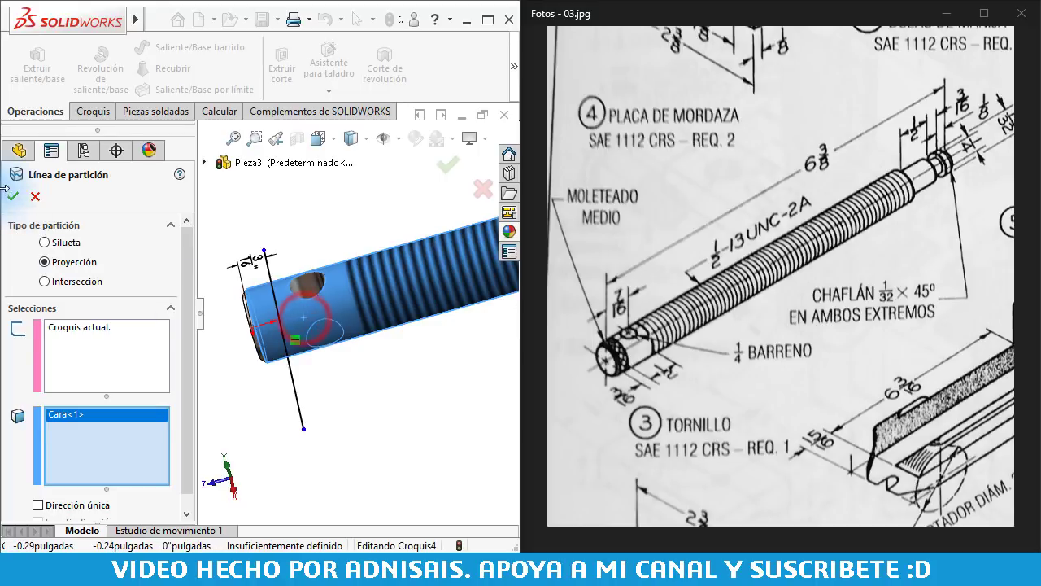
left_click(12, 196)
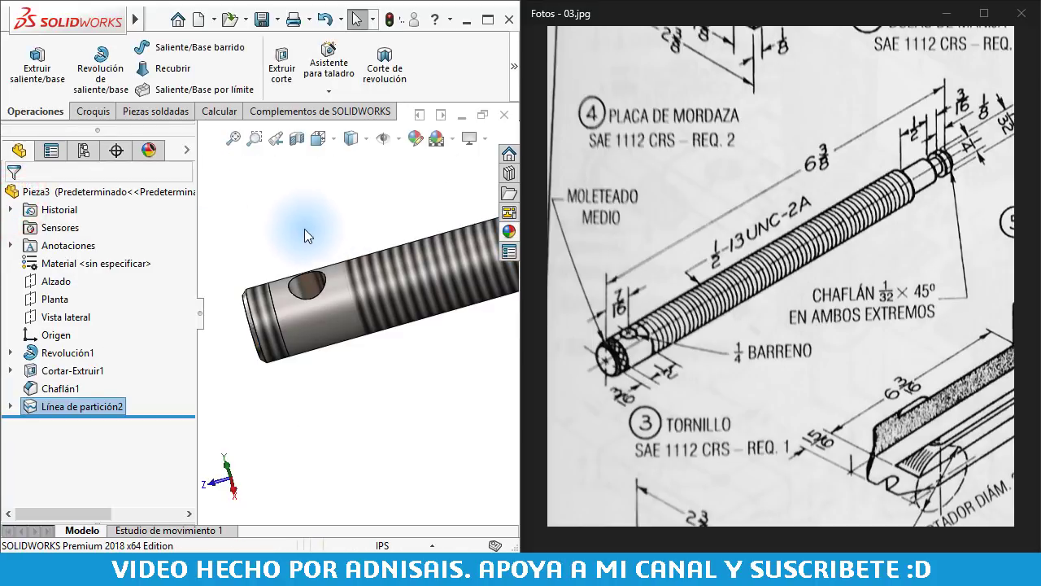
Check that the shaft's end band is now a separate face
left_click(275, 310)
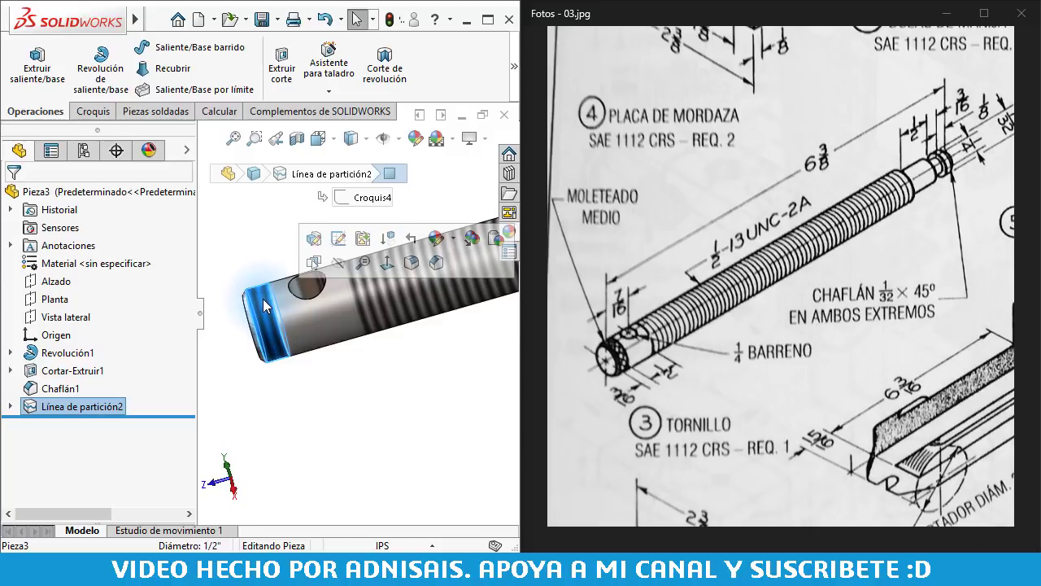
left_click(301, 394)
left_click(291, 323)
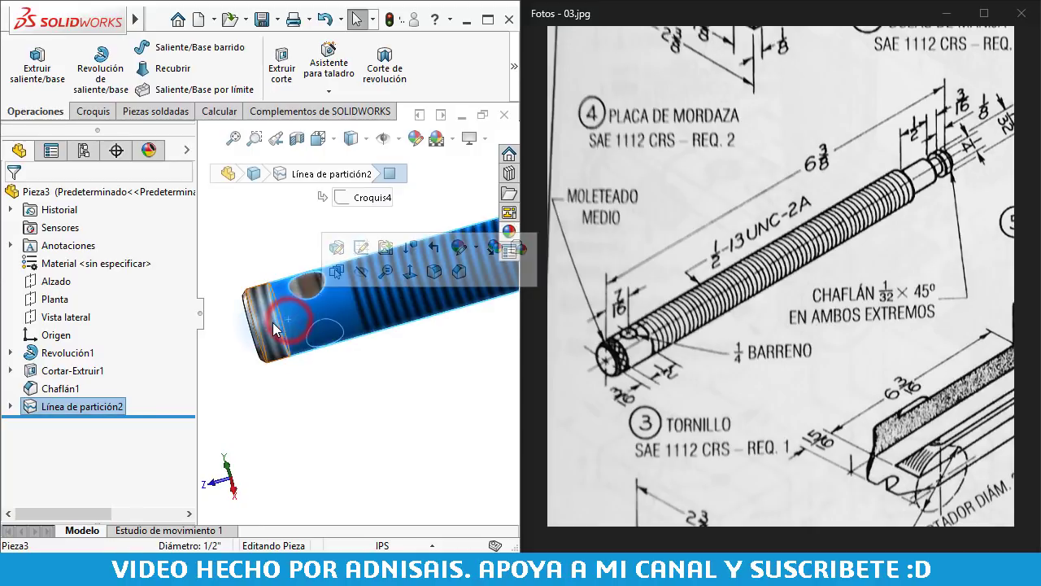
left_click(282, 380)
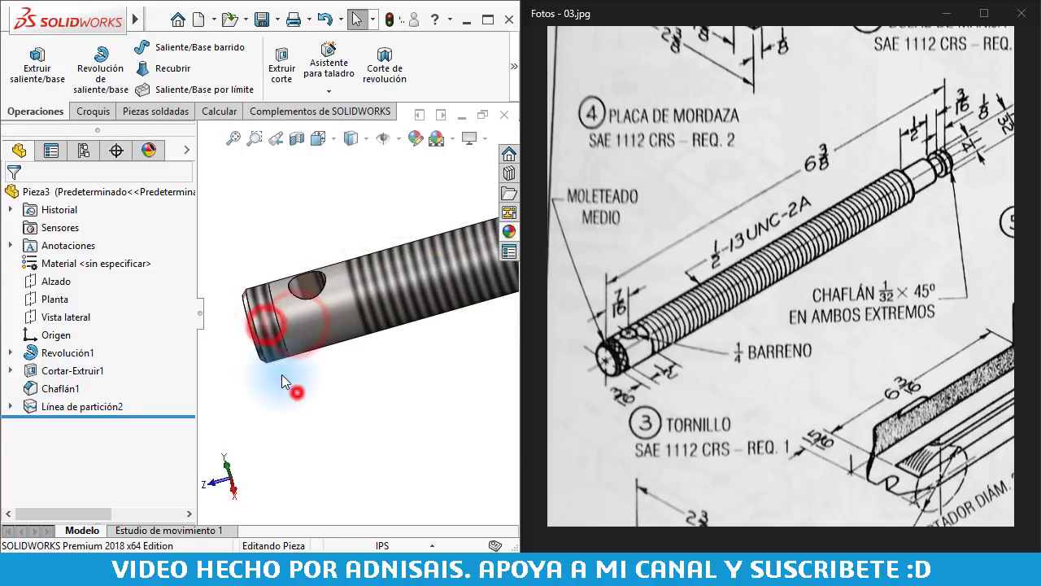
left_click(265, 321)
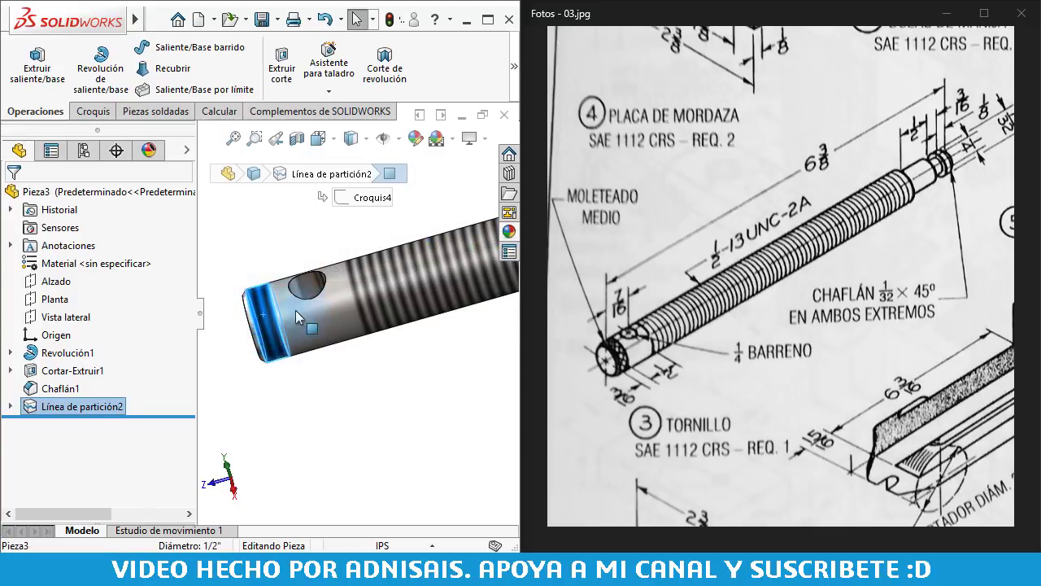
left_click(246, 241)
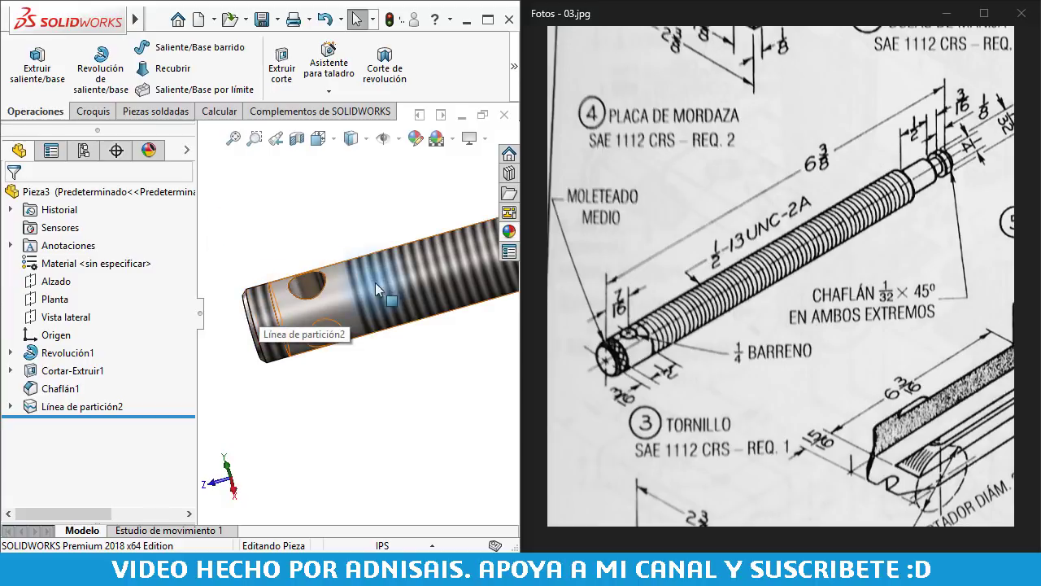
left_click(380, 406)
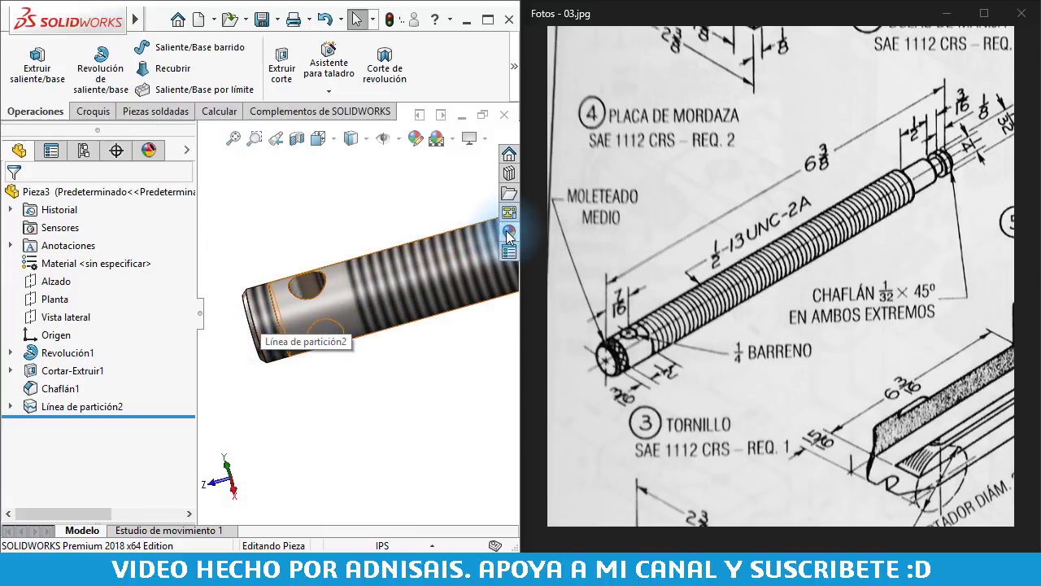
Drag the acero inoxidable estriado appearance from the library onto the end band
left_click(415, 267)
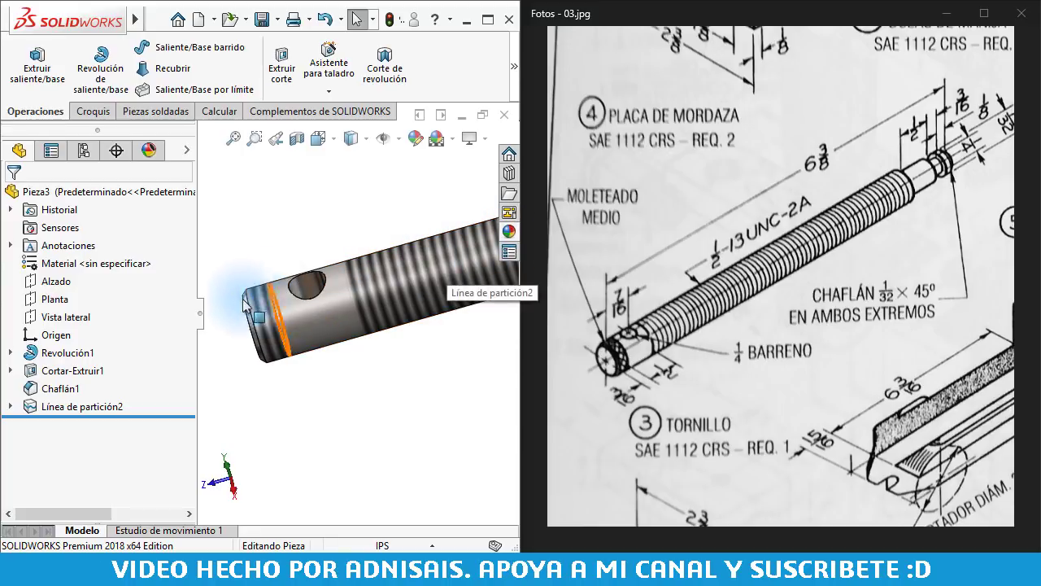
left_click(508, 231)
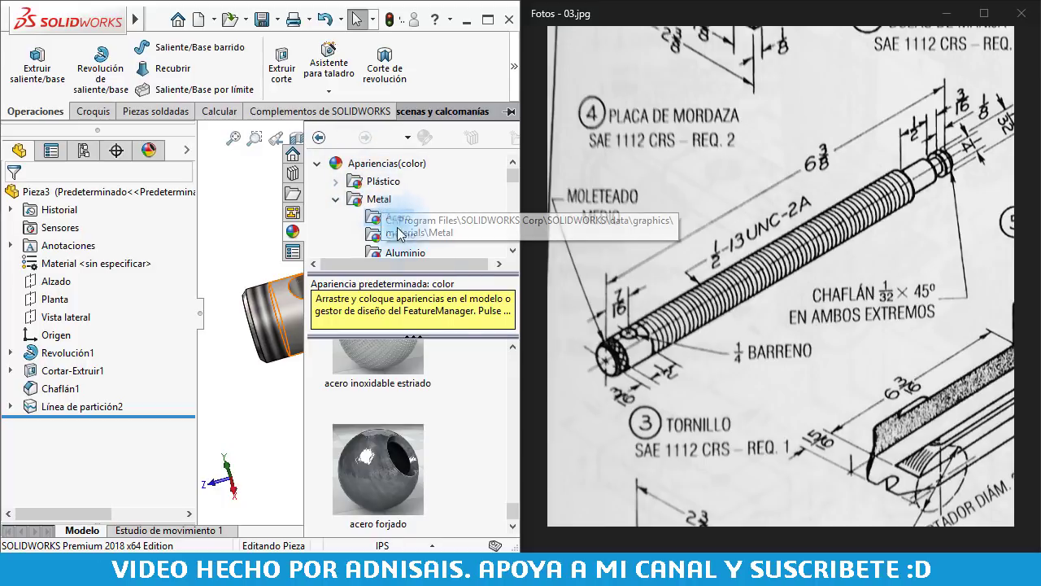
scroll(459, 412, "up", 1)
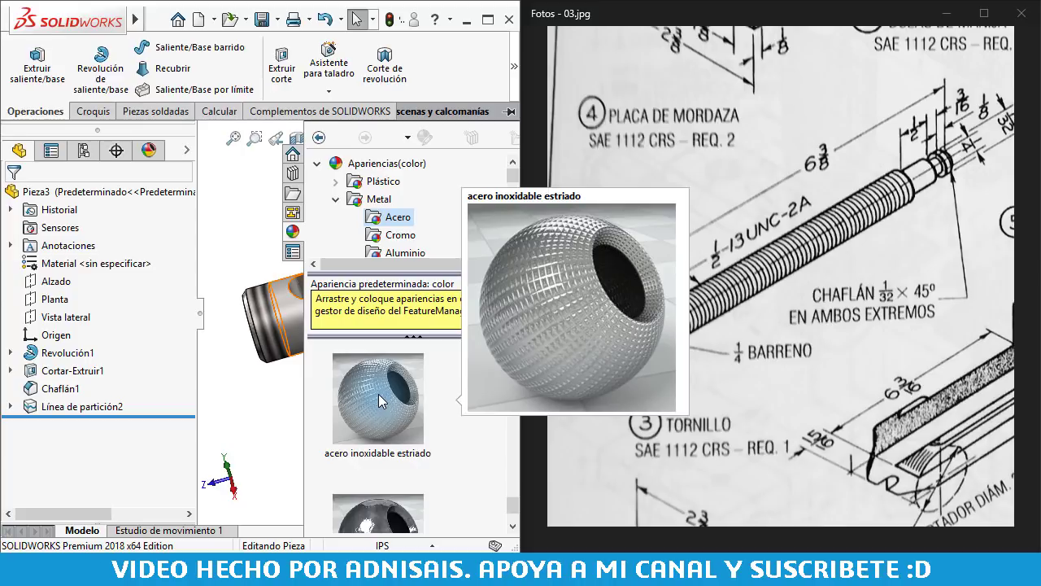
left_click_drag(379, 394, 267, 331)
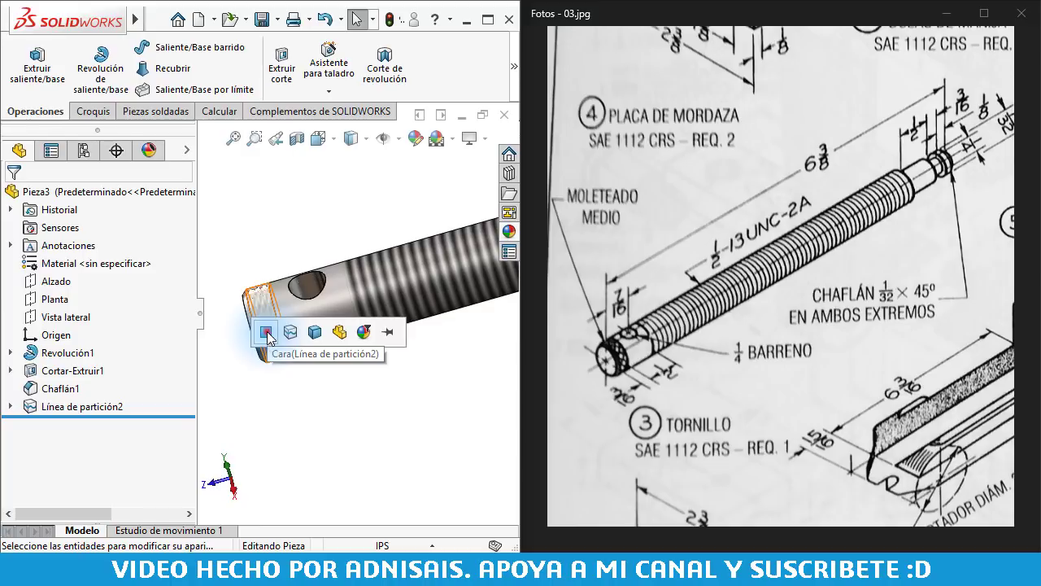
left_click(267, 333)
left_click(314, 428)
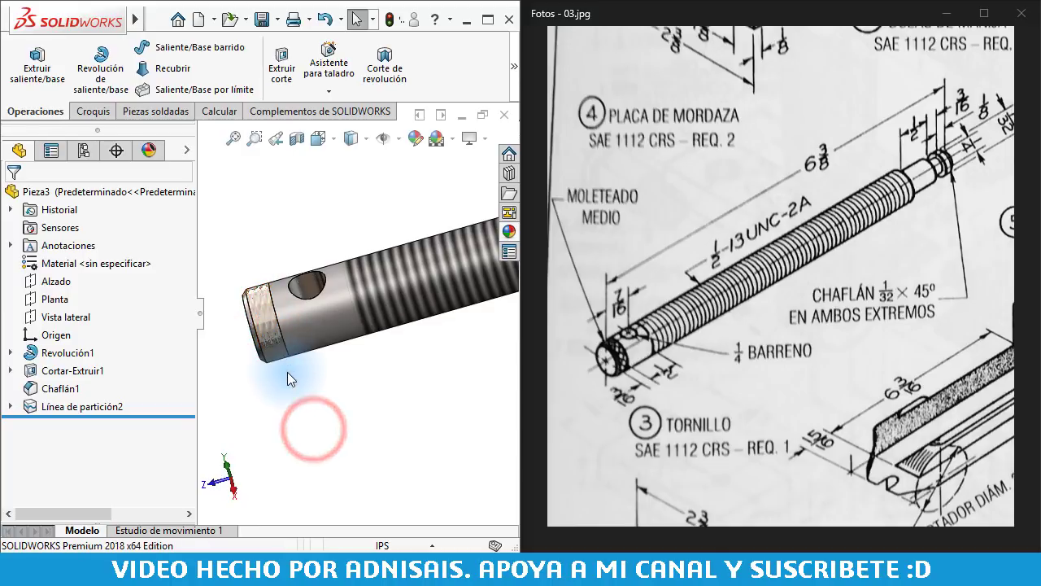
scroll(268, 289, "down", 10)
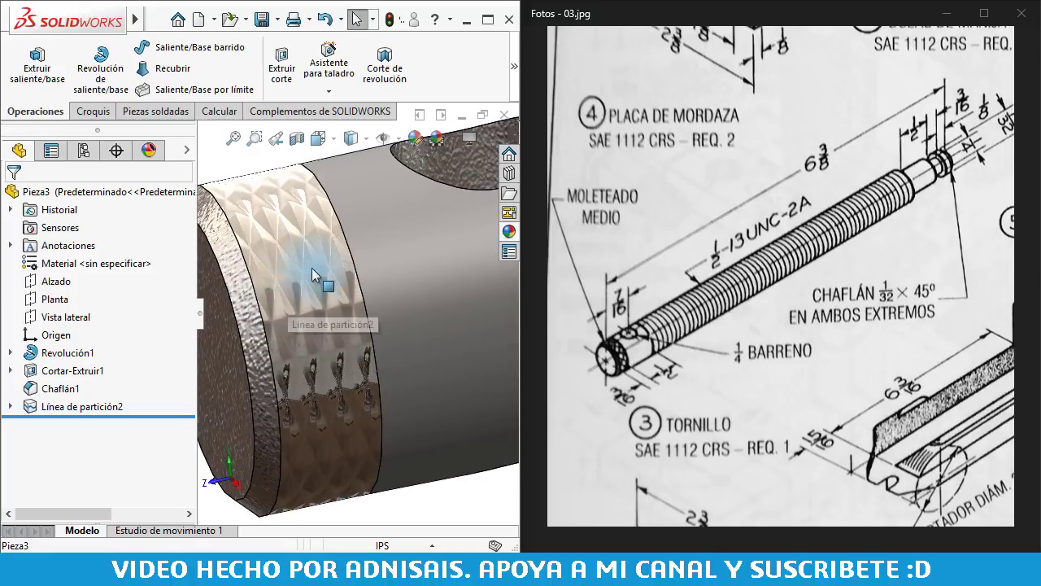
mouse_move(279, 236)
middle_mouse_down()
mouse_move(273, 296)
mouse_move(233, 239)
mouse_move(272, 243)
mouse_move(314, 354)
middle_mouse_up()
scroll(319, 302, "down", 4)
scroll(423, 299, "down", 3)
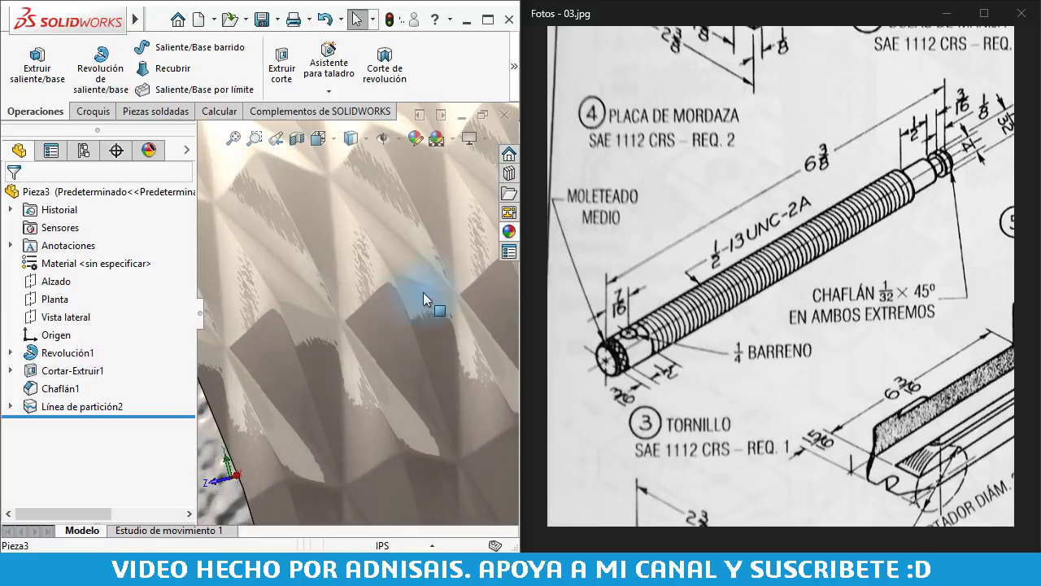
mouse_move(423, 299)
middle_mouse_down()
mouse_move(395, 298)
mouse_move(437, 300)
mouse_move(391, 286)
mouse_move(400, 274)
mouse_move(430, 298)
middle_mouse_up()
scroll(362, 266, "up", 4)
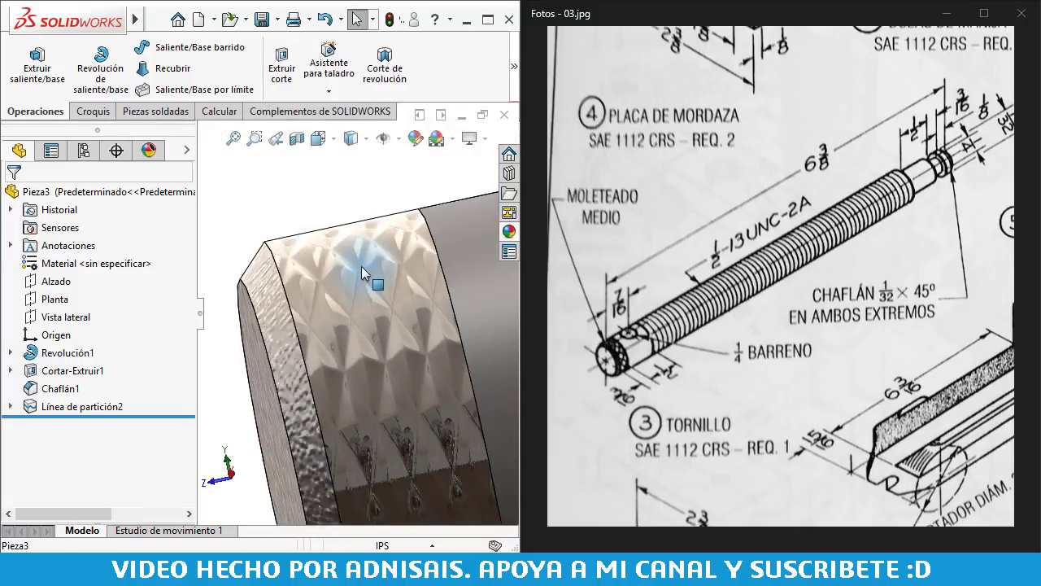
key("ctrl+1")
key("ctrl+3")
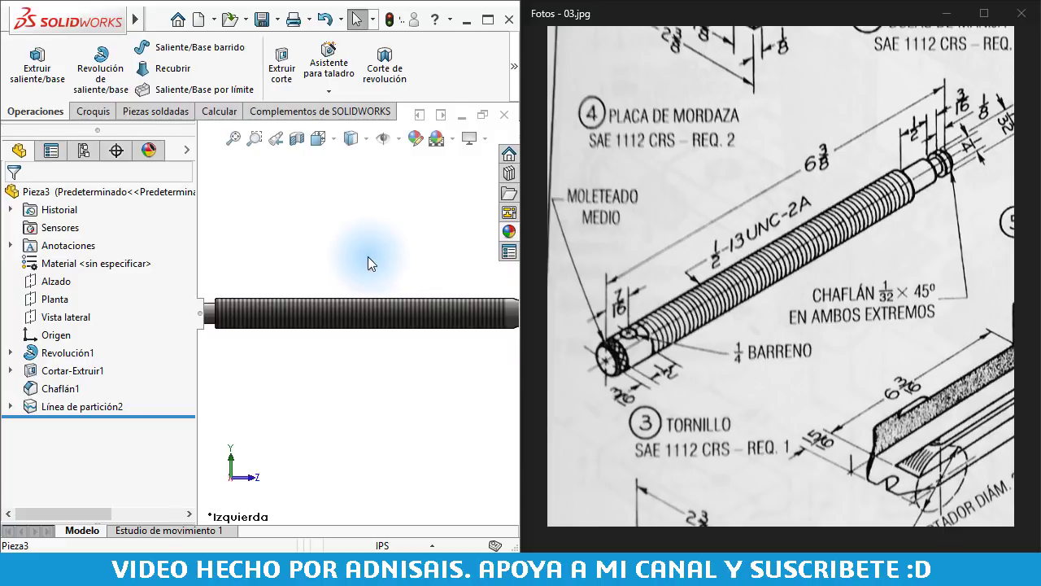
scroll(460, 298, "down", 2)
scroll(442, 309, "down", 3)
scroll(396, 239, "down", 5)
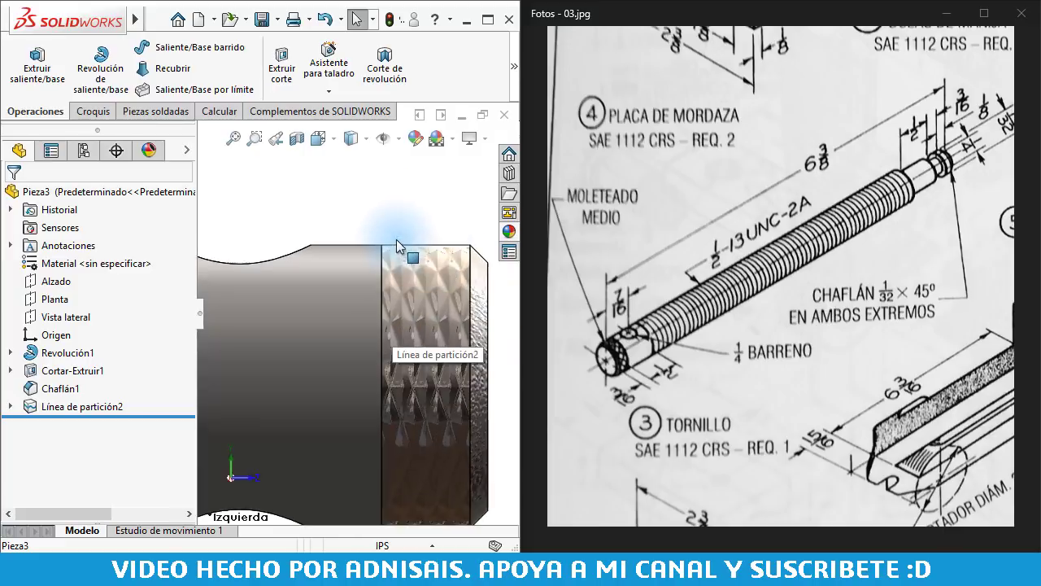
scroll(396, 240, "down", 3)
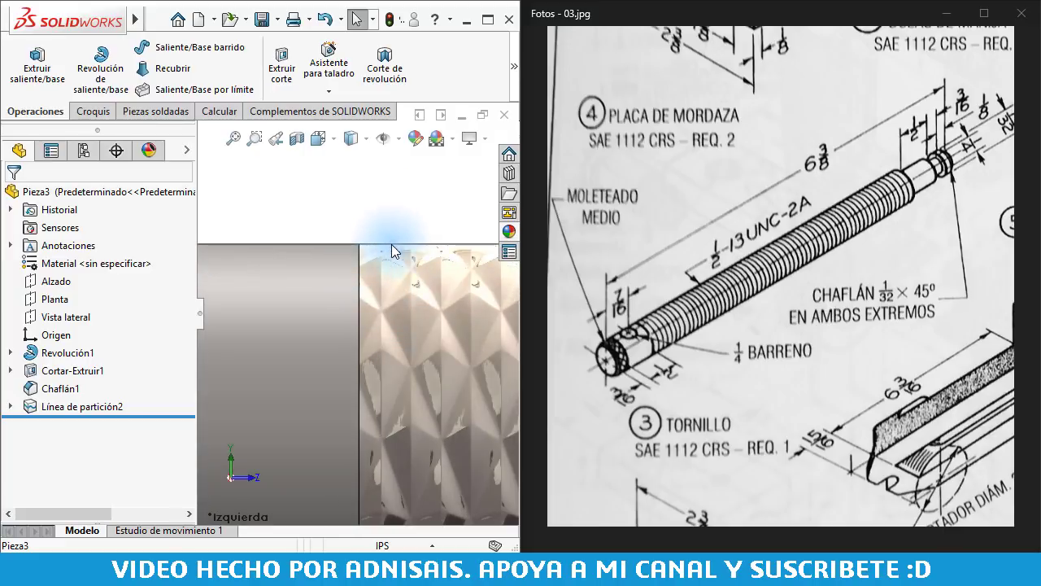
scroll(421, 271, "up", 3)
scroll(399, 334, "up", 2)
scroll(374, 360, "up", 1)
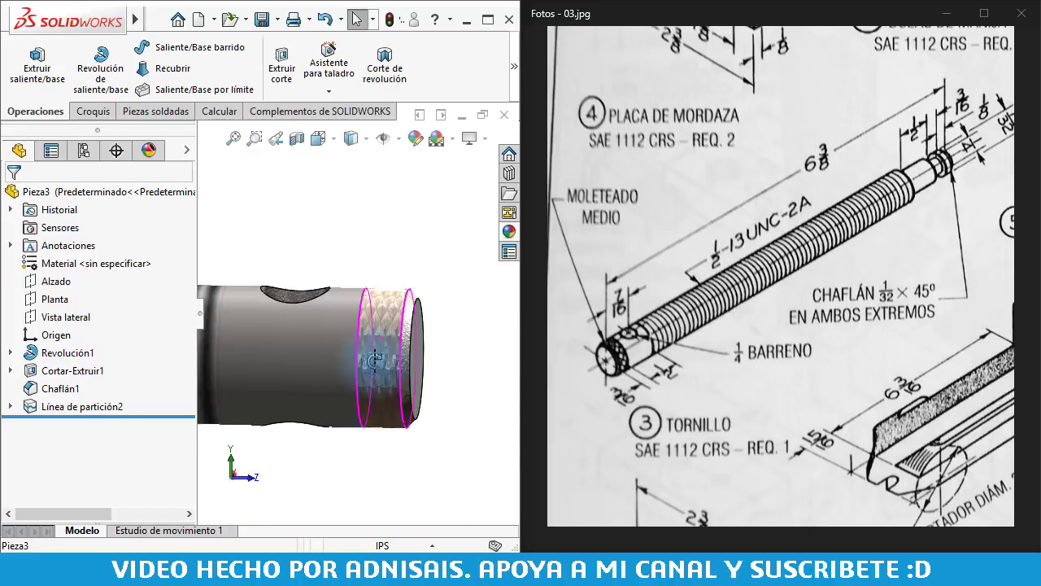
mouse_move(374, 360)
middle_mouse_down()
mouse_move(371, 385)
mouse_move(396, 328)
middle_mouse_up()
scroll(376, 288, "down", 2)
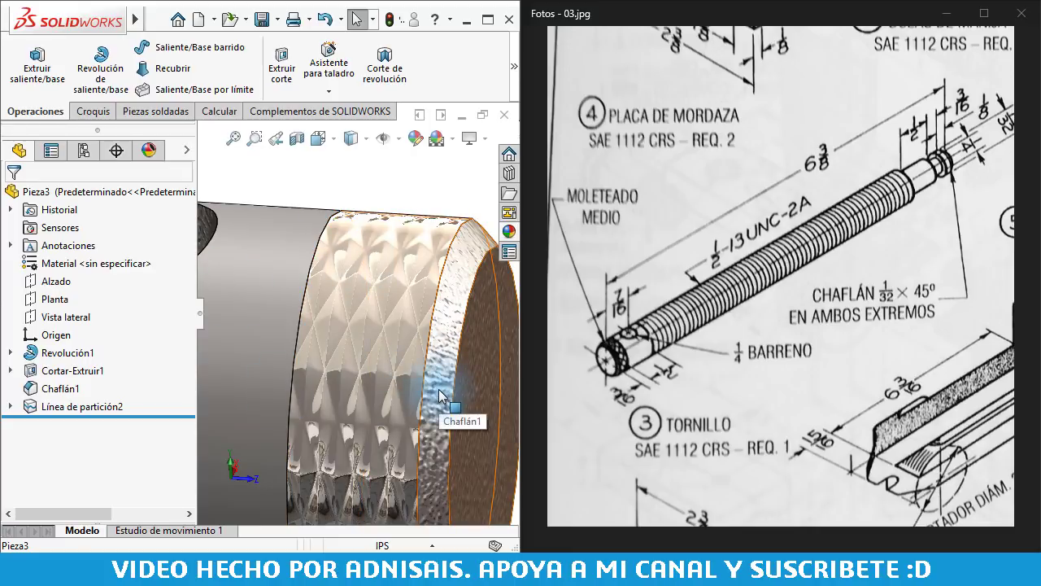
scroll(423, 366, "up", 5)
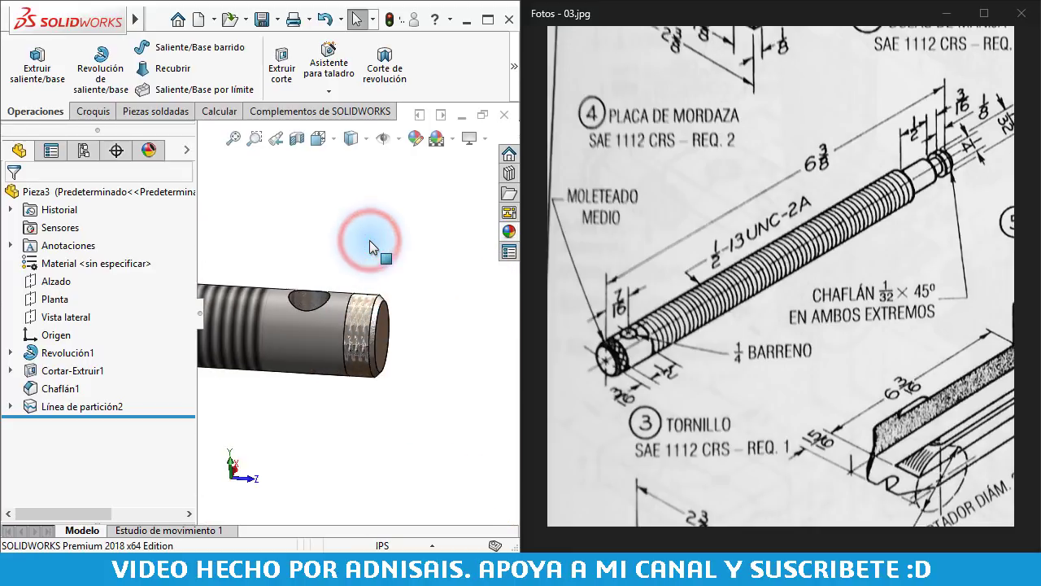
key("ctrl+7")
scroll(360, 258, "up", 2)
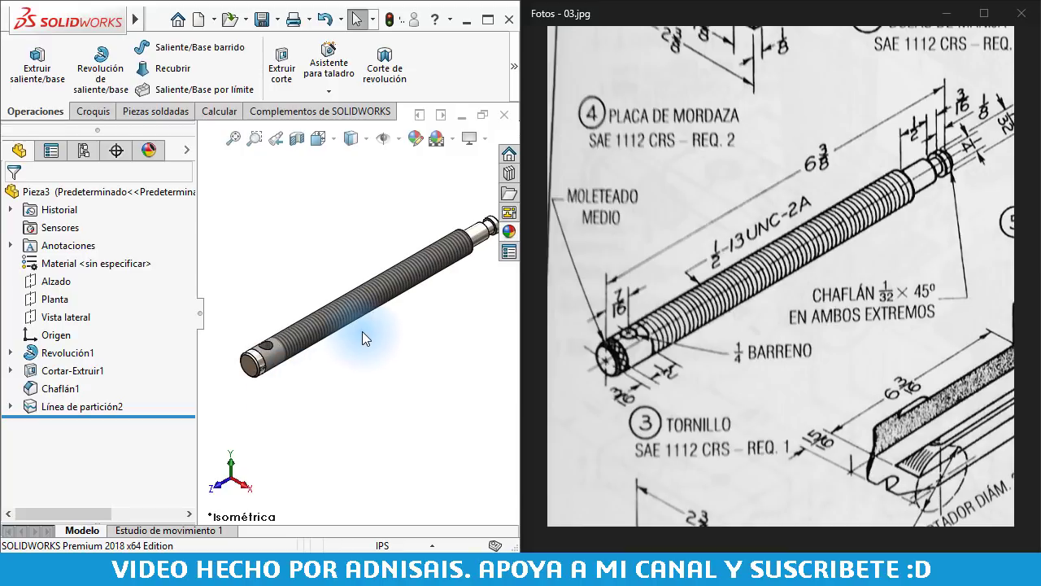
left_click(722, 309)
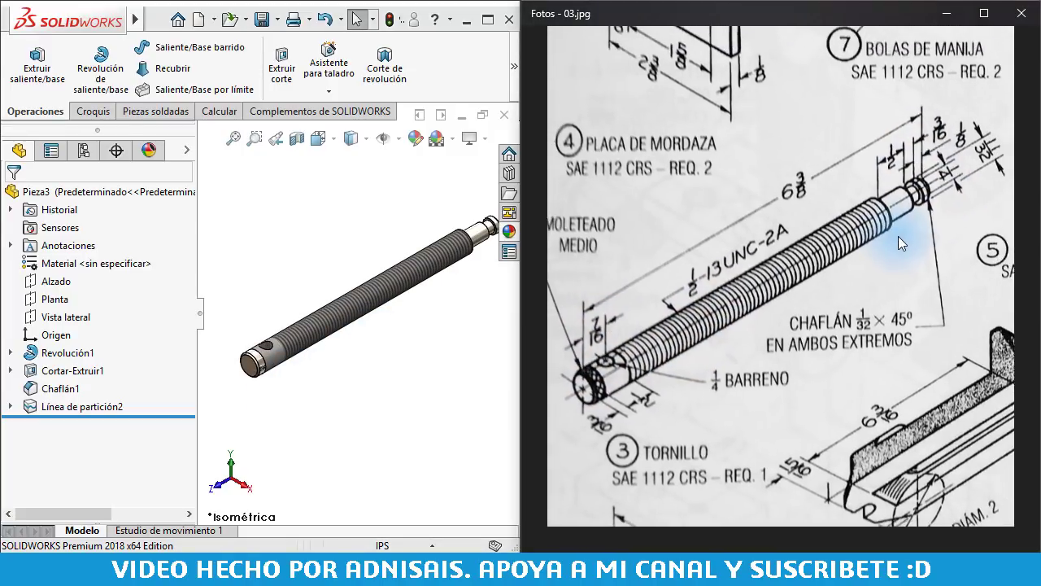
left_click(294, 217)
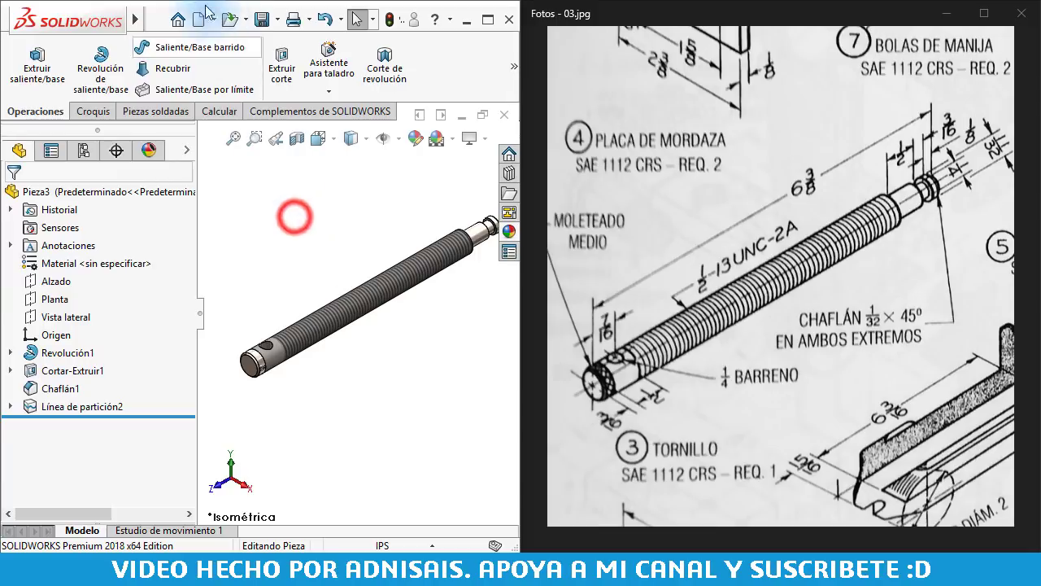
left_click(260, 24)
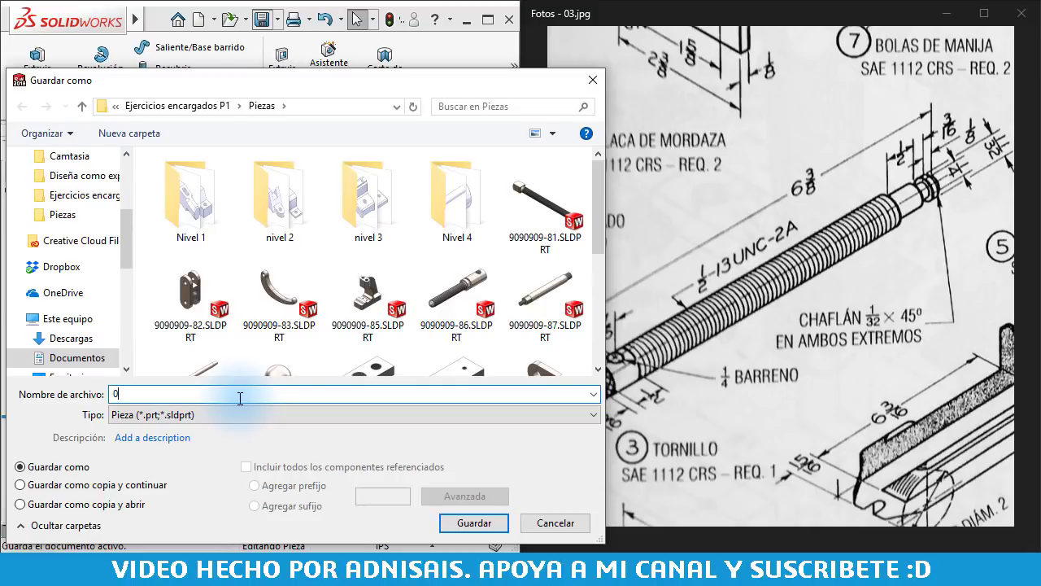
type("09-")
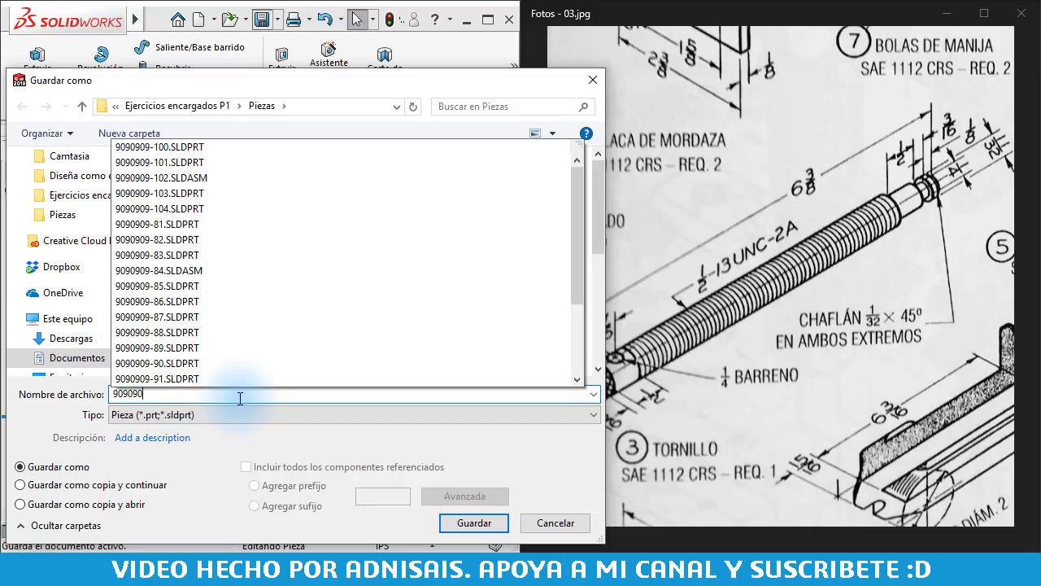
type("10")
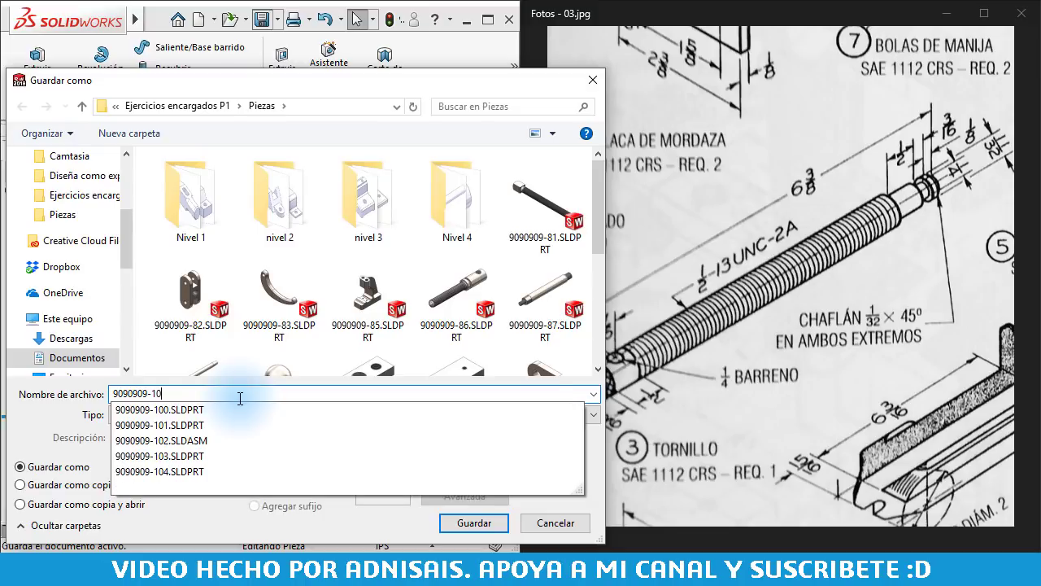
type("5")
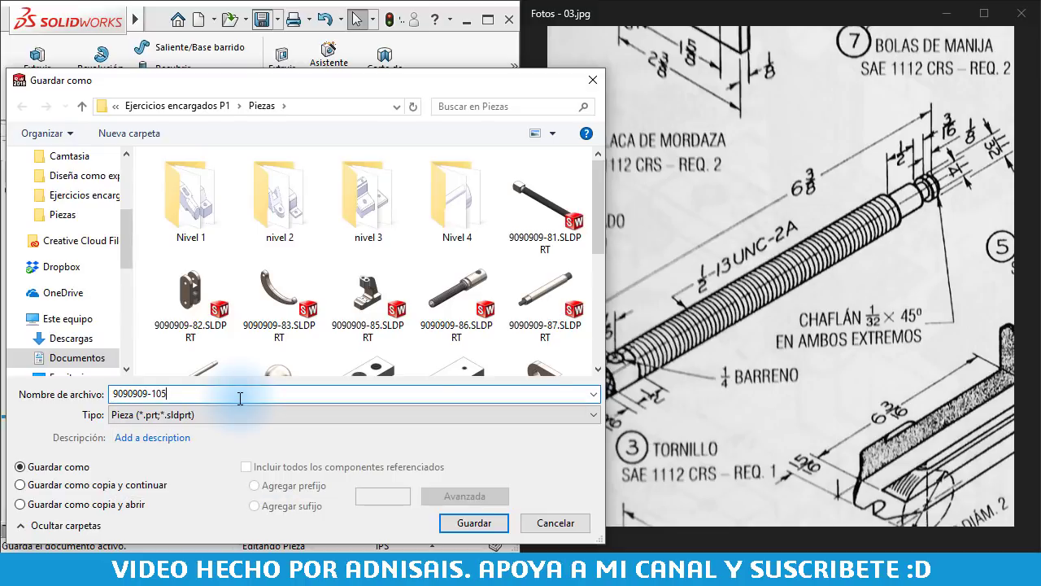
left_click(474, 523)
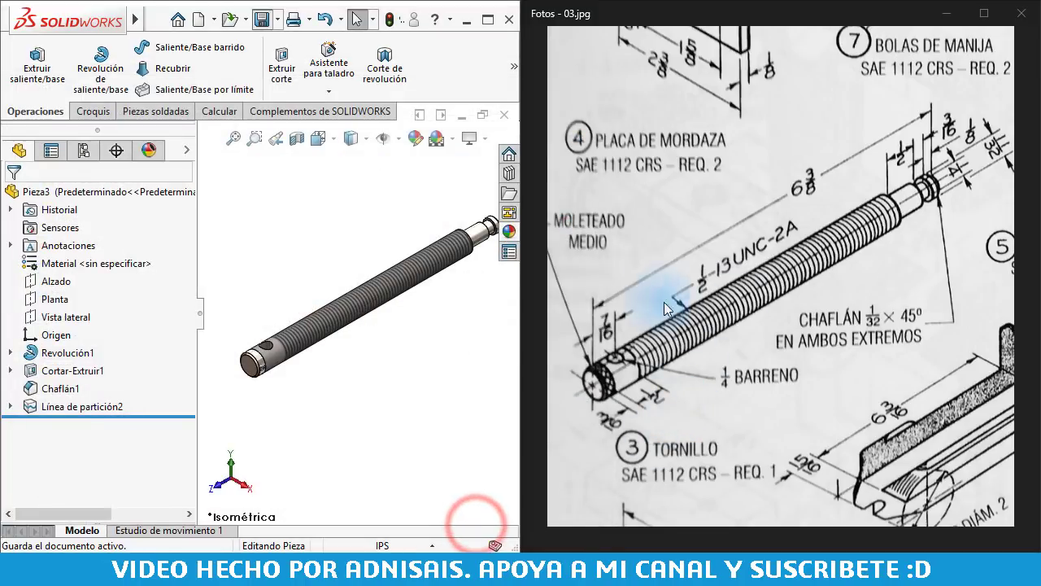
Pan the reference drawing to bring the Placa de Mordaza jaw plate into view
mouse_move(821, 388)
left_mouse_down()
mouse_move(871, 163)
mouse_move(695, 226)
mouse_move(581, 220)
mouse_move(578, 283)
mouse_move(709, 396)
left_mouse_up()
mouse_move(683, 102)
left_mouse_down()
mouse_move(729, 237)
mouse_move(895, 402)
left_mouse_up()
left_click_drag(725, 219, 660, 224)
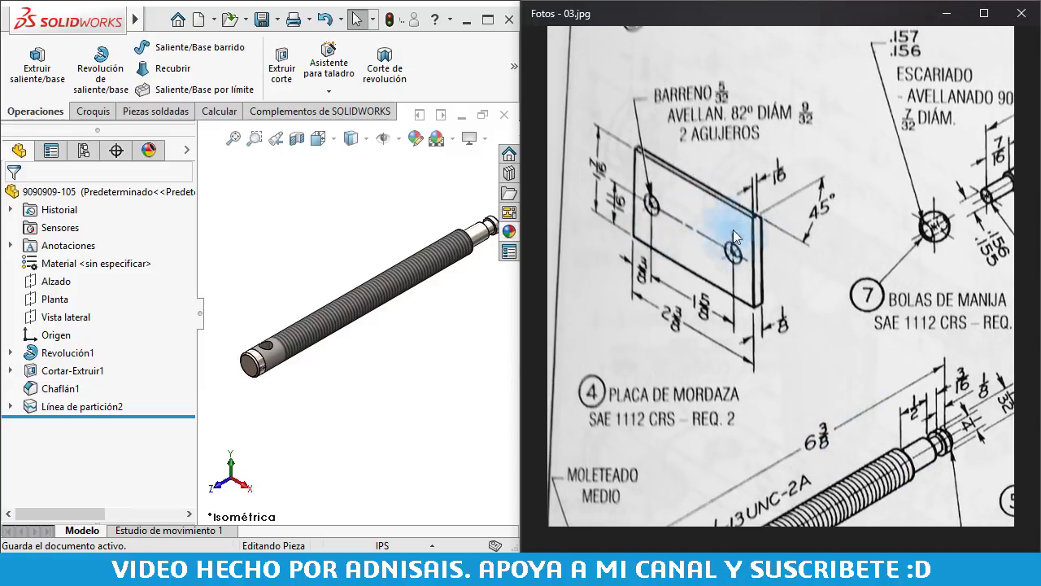
left_click(360, 196)
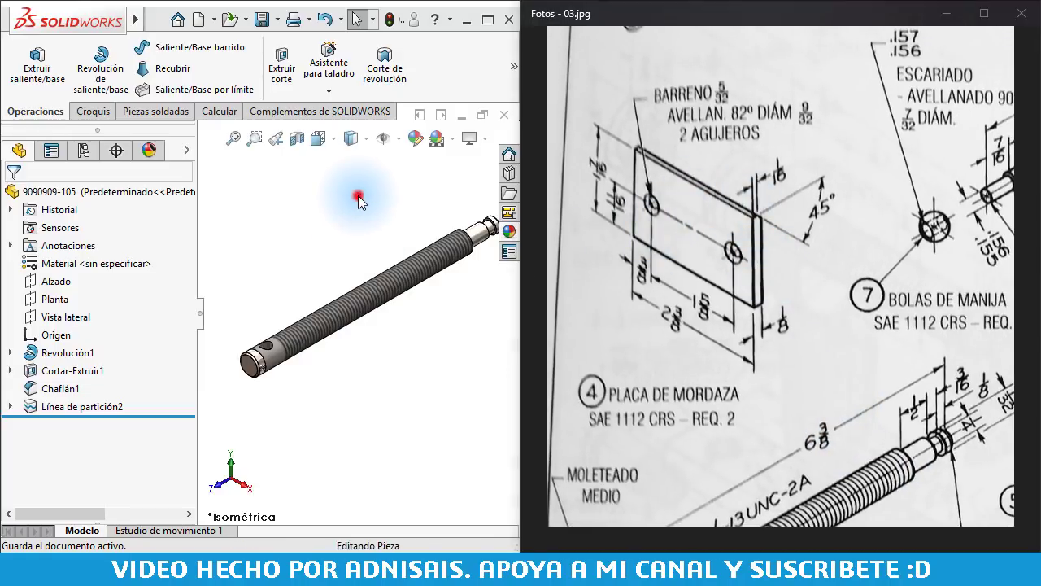
Create a new inch part and draw a centre rectangle at the origin on Alzado
left_click(164, 19)
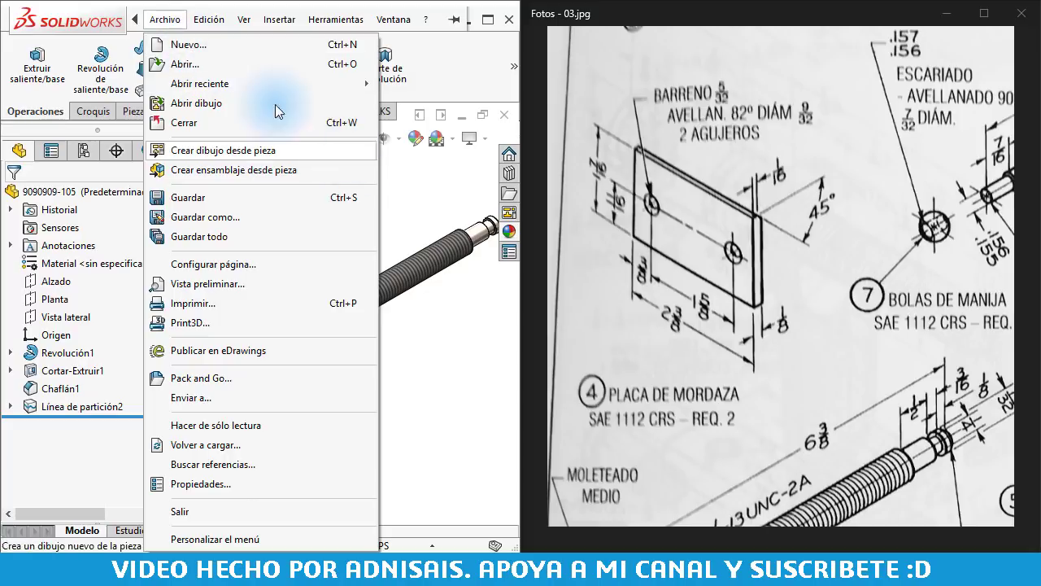
left_click(229, 47)
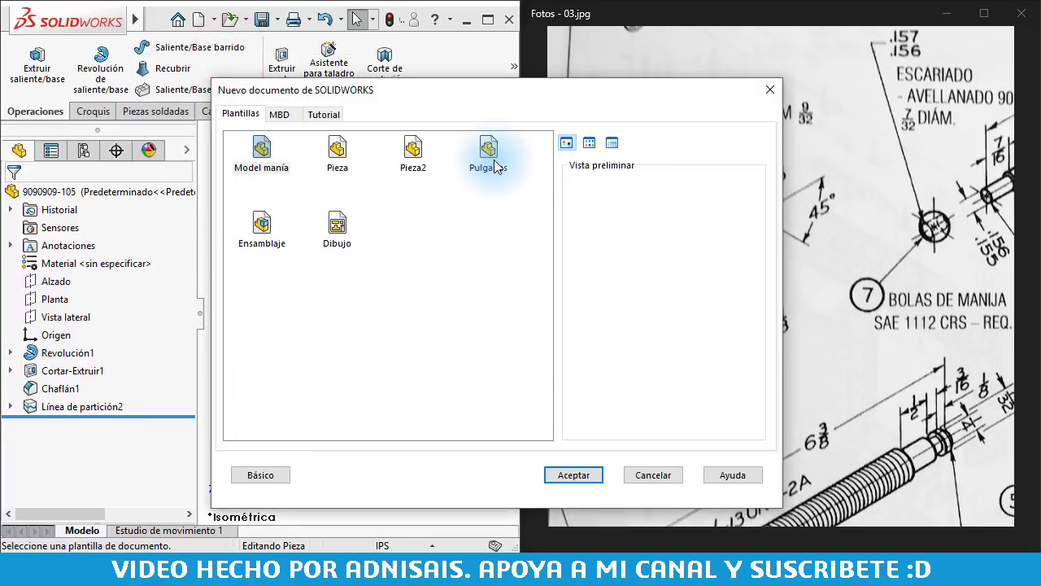
left_click(491, 155)
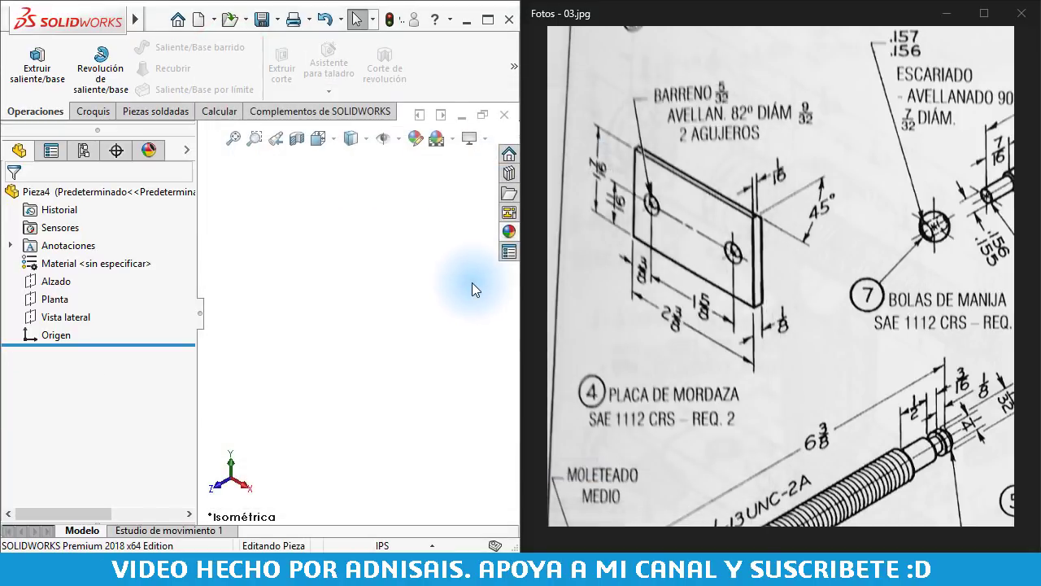
left_click(43, 286)
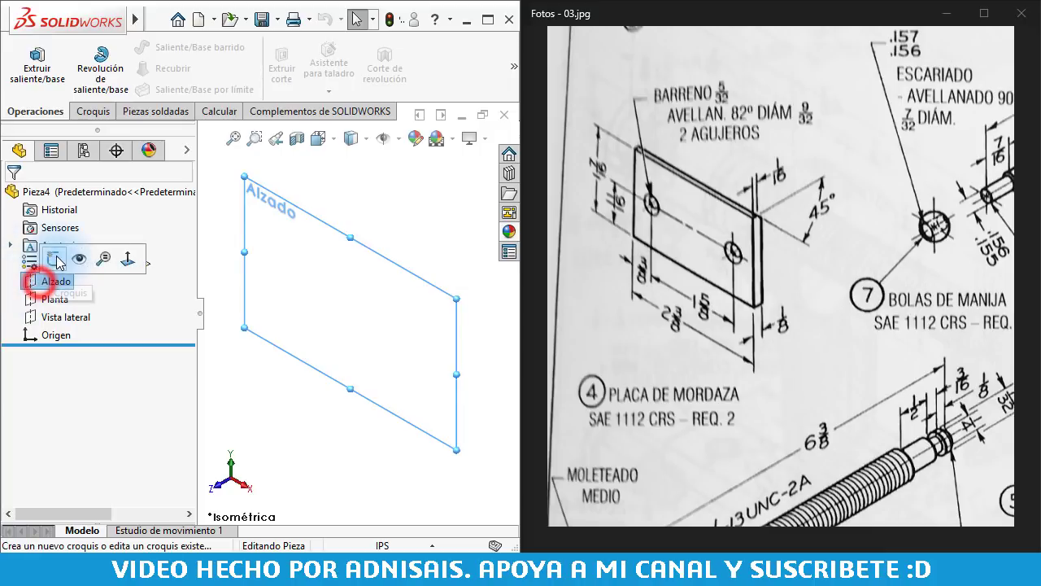
left_click(53, 261)
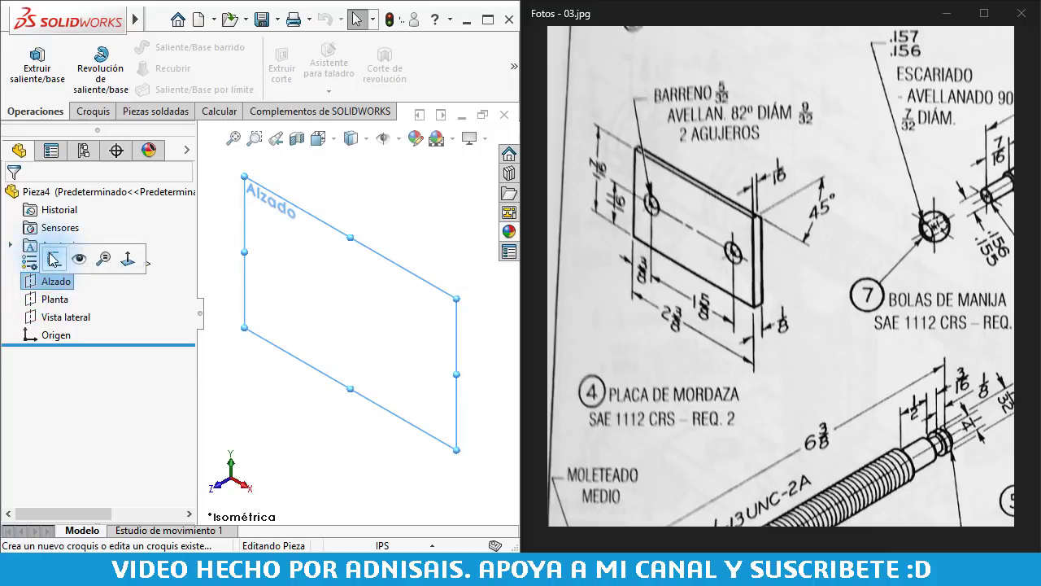
left_click(114, 67)
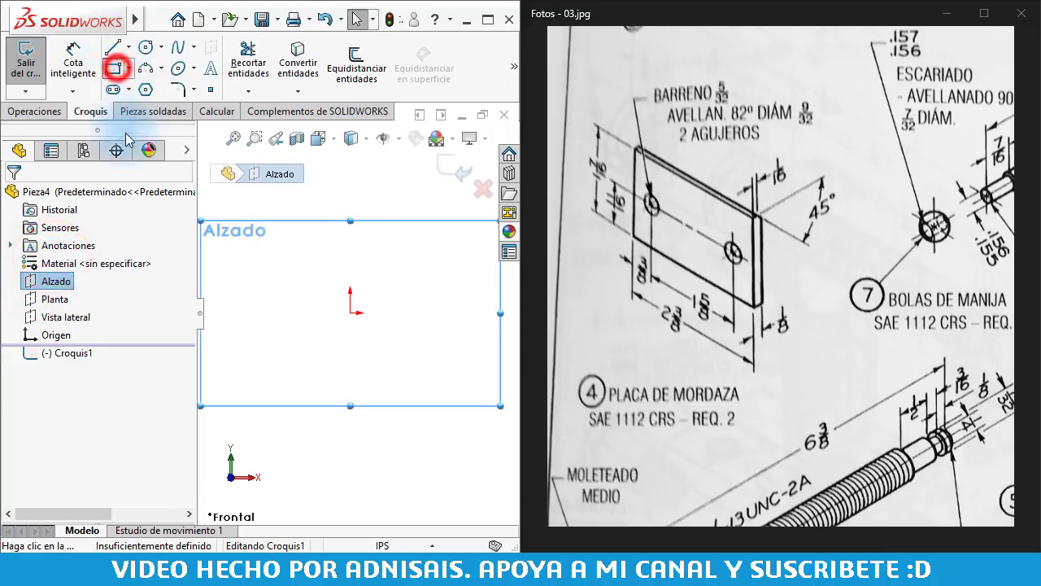
left_click(91, 260)
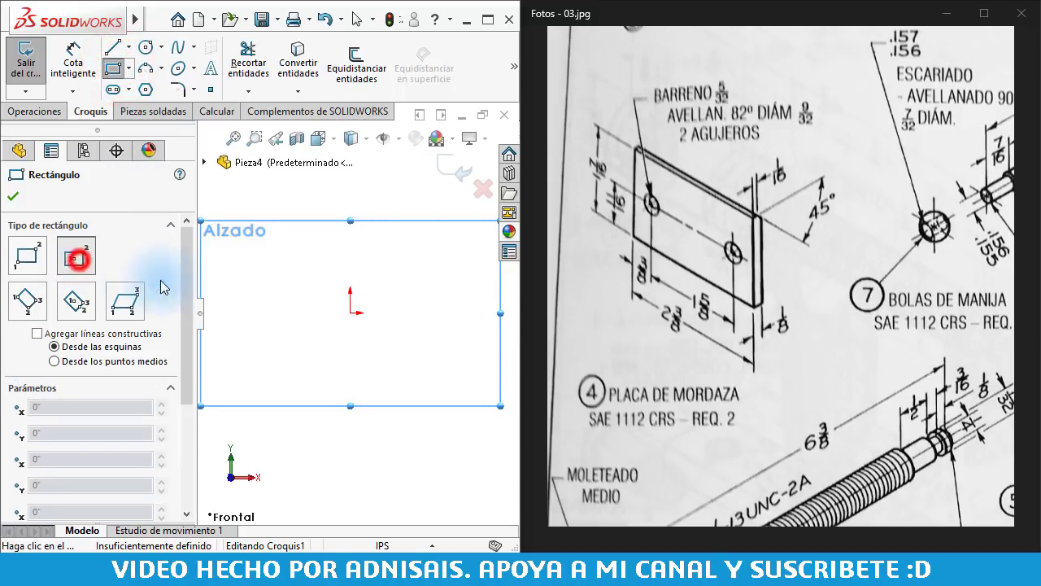
left_click(350, 312)
left_click(461, 227)
right_click(418, 488)
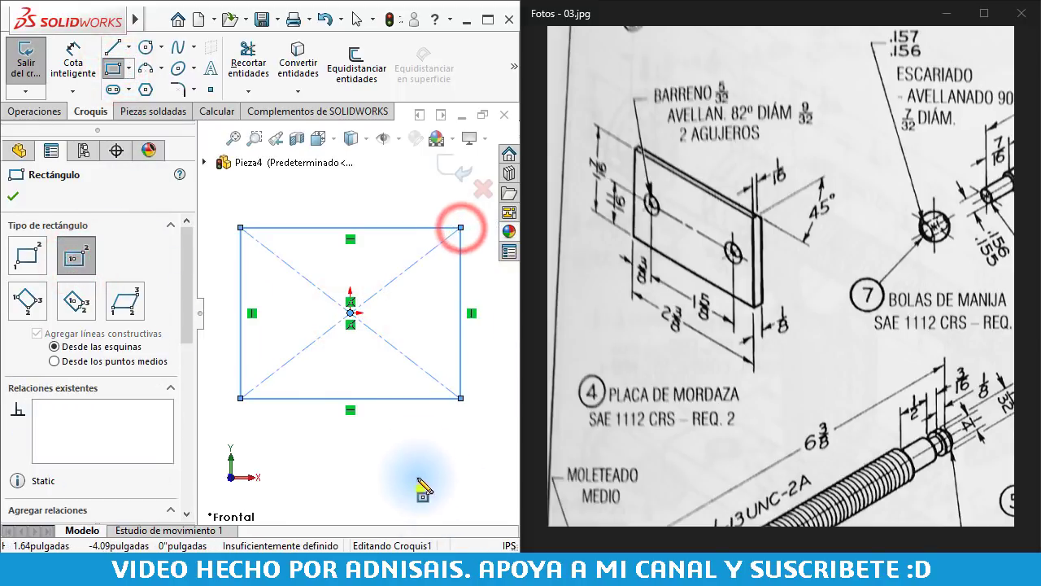
Dimension the rectangle 2 3/8" wide and 1 7/16" high
left_click(391, 398)
left_click(391, 435)
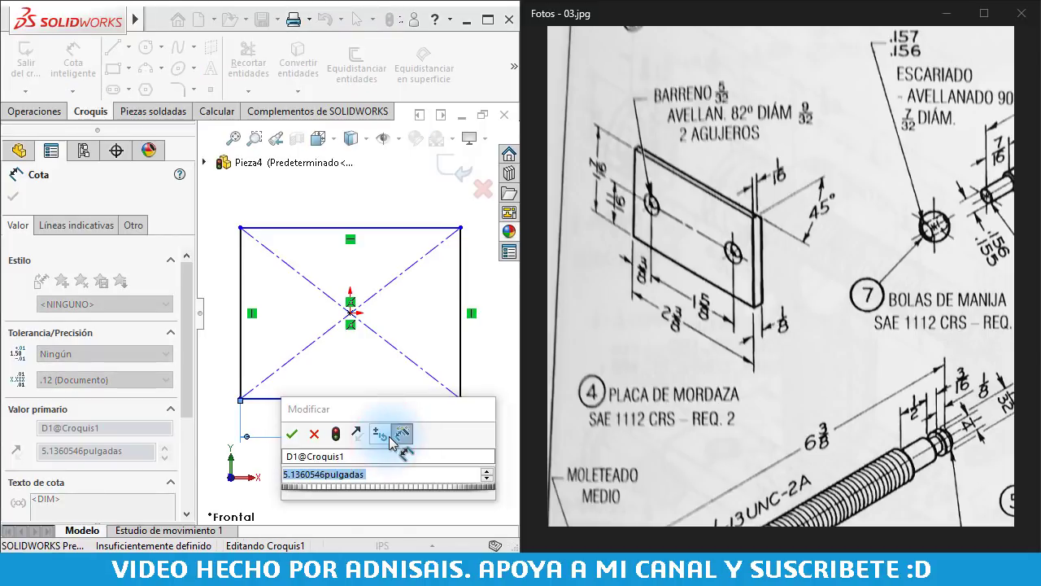
type("2 3/8")
key("Return")
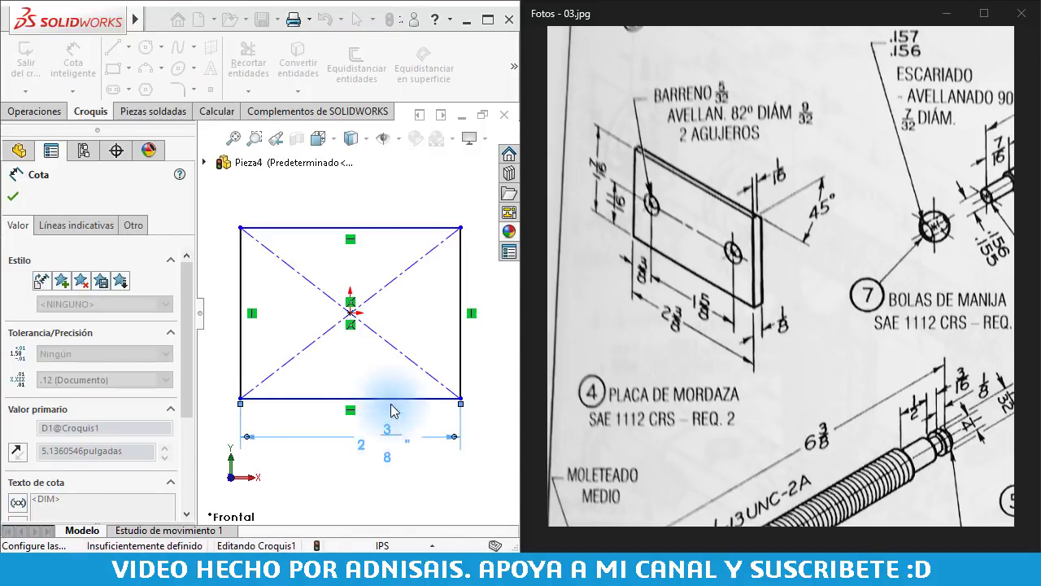
left_click(461, 353)
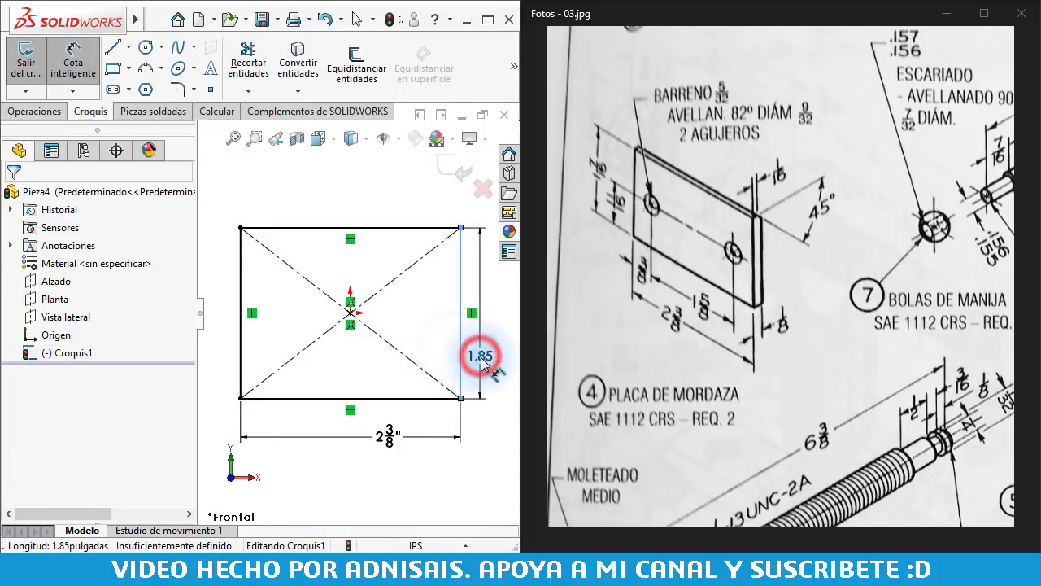
left_click(481, 359)
type("1 7/16")
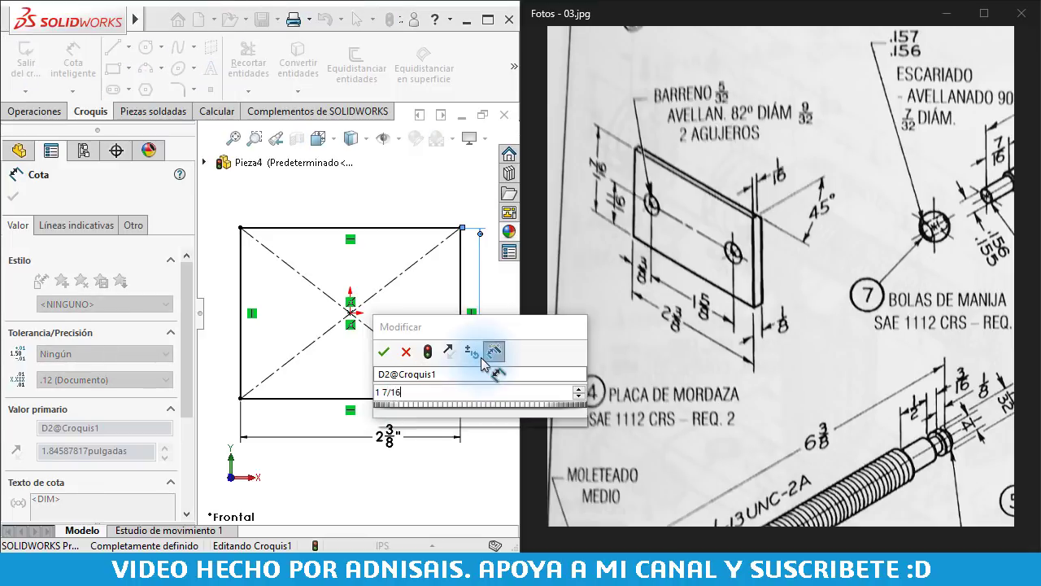
key("Return")
key("f")
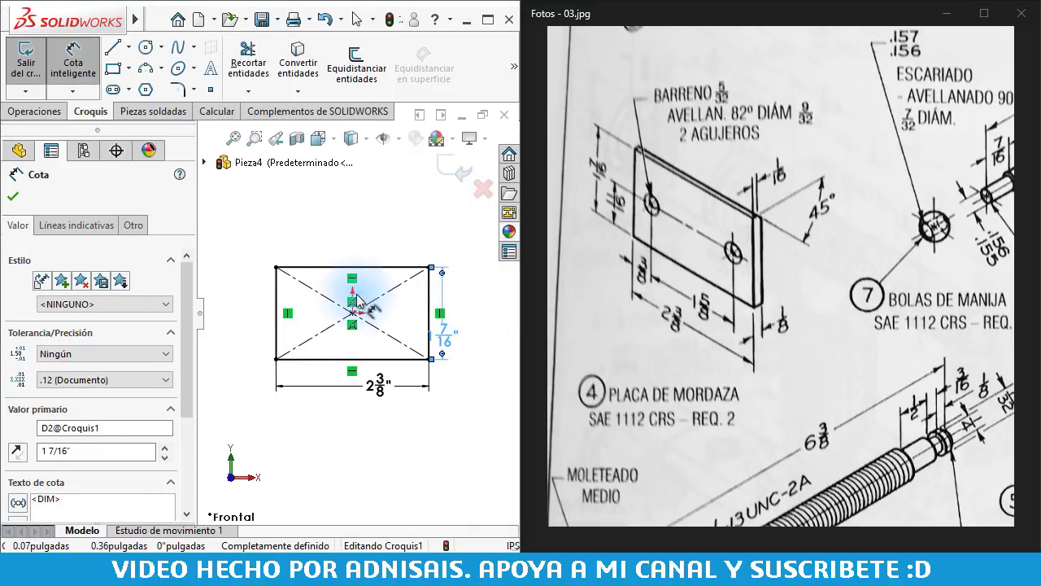
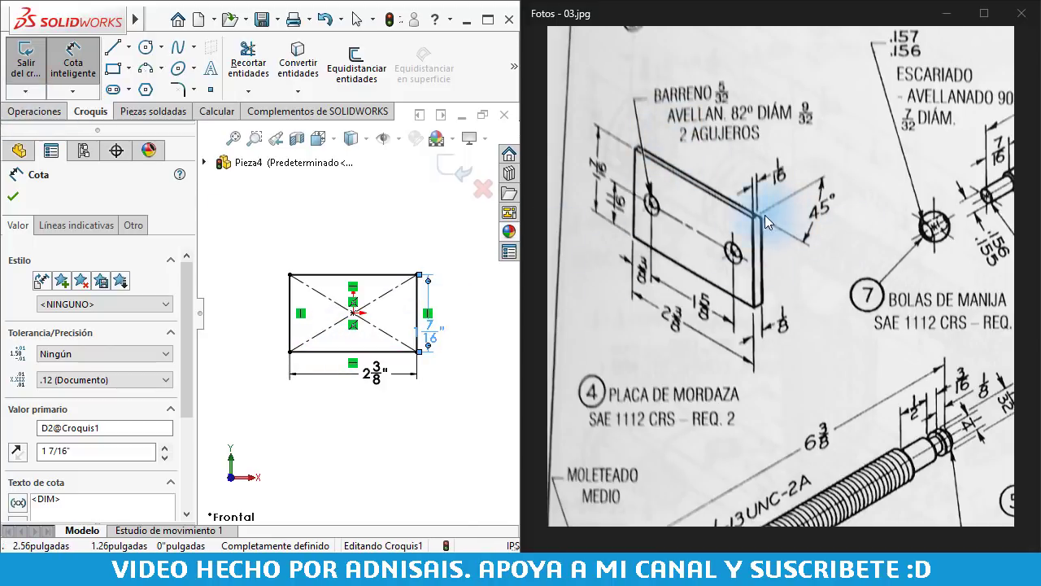
Extrude the rectangle sketch Mid Plane to 0.125" to form the 1/8" plate
left_click(33, 111)
left_click(35, 65)
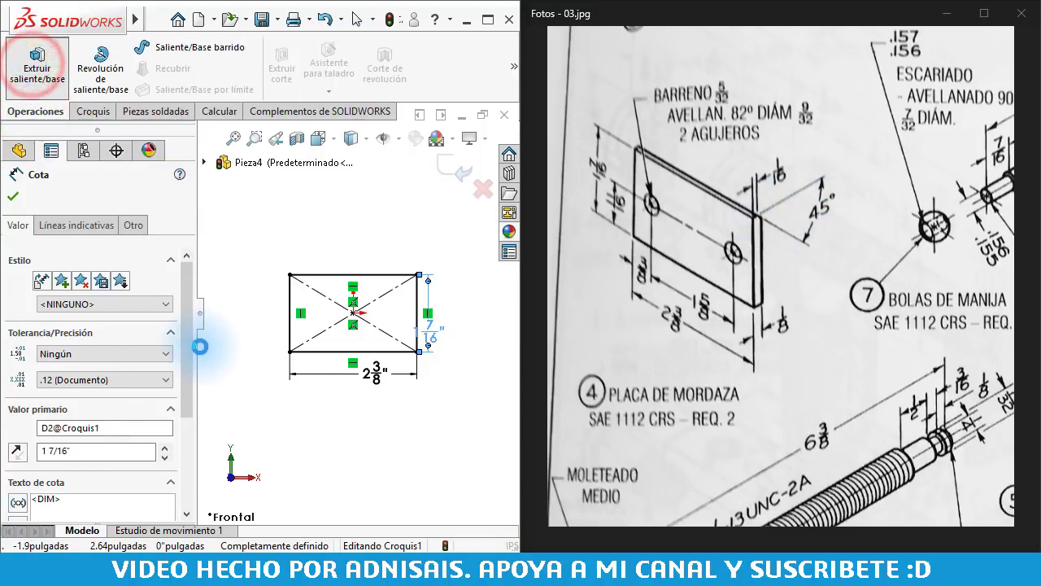
type(".125")
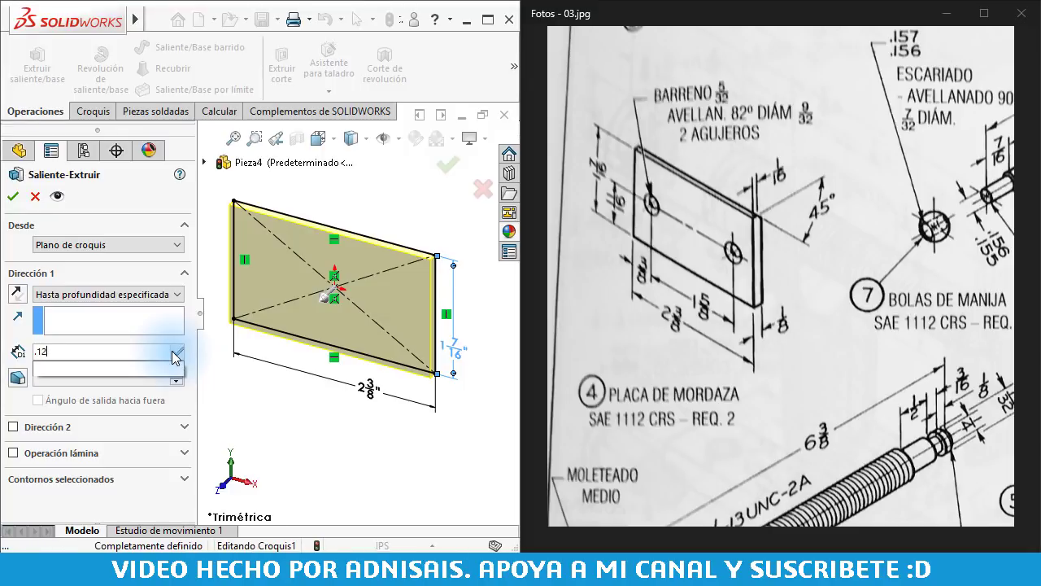
left_click(153, 300)
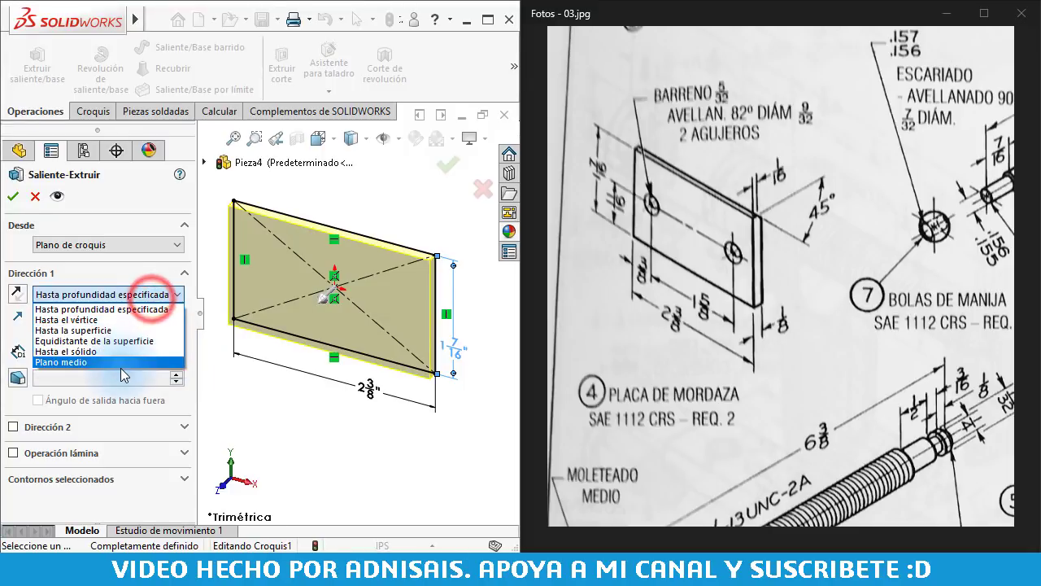
left_click(120, 361)
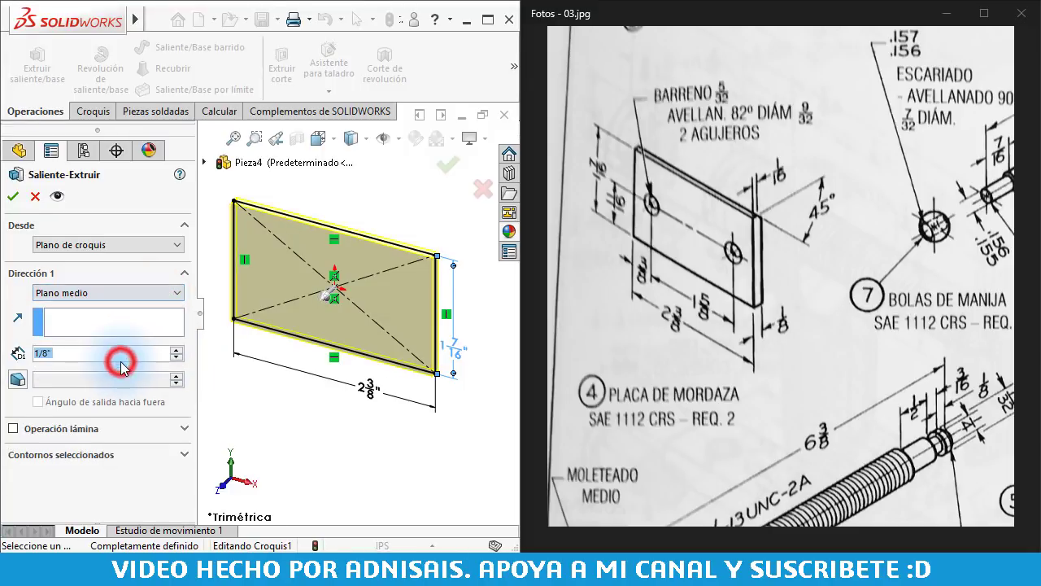
left_click(12, 199)
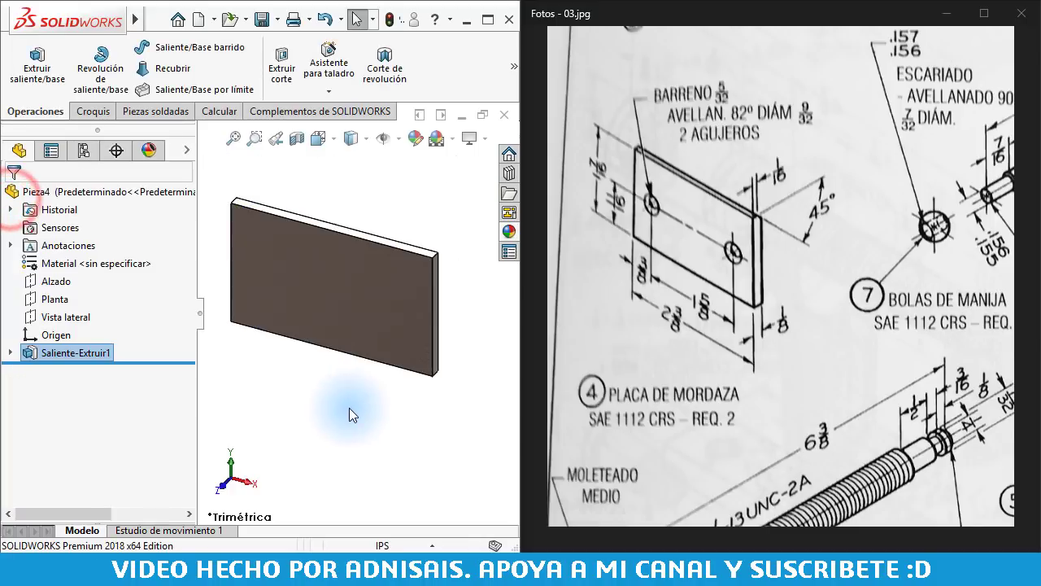
left_click(342, 414)
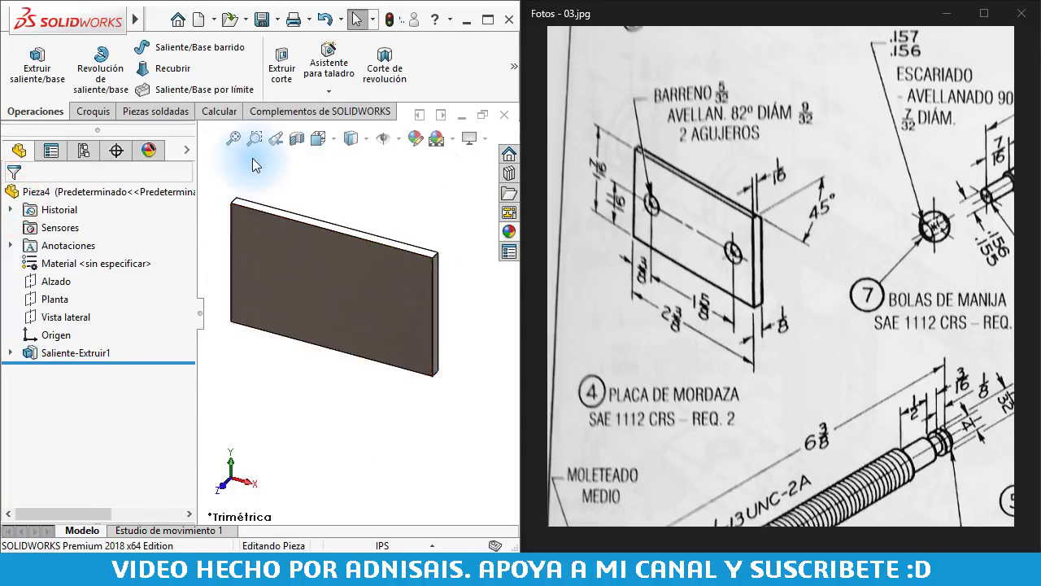
left_click(331, 71)
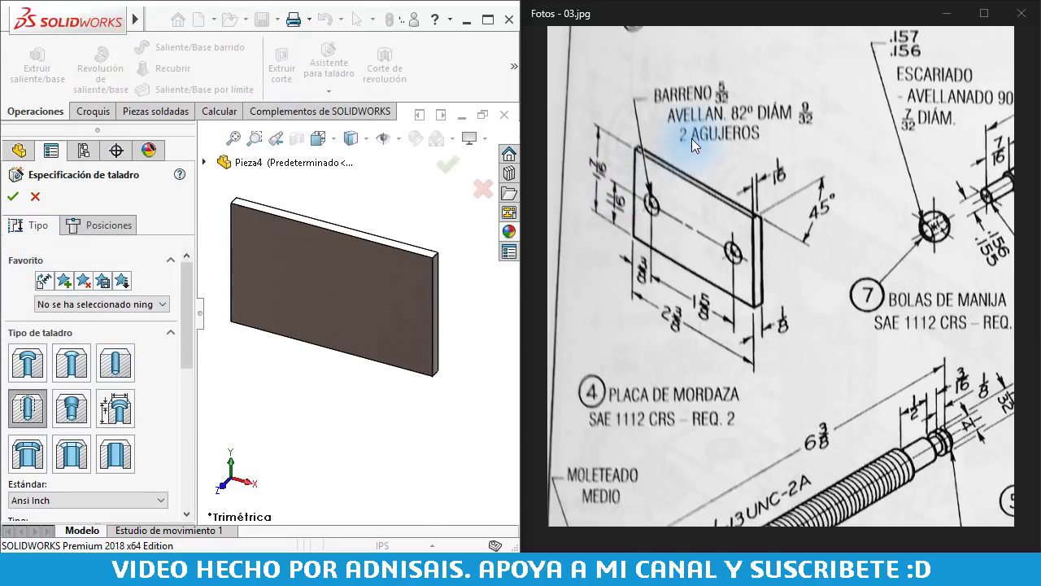
Choose the countersink hole type, keeping the ANSI Inch standard
left_click(69, 363)
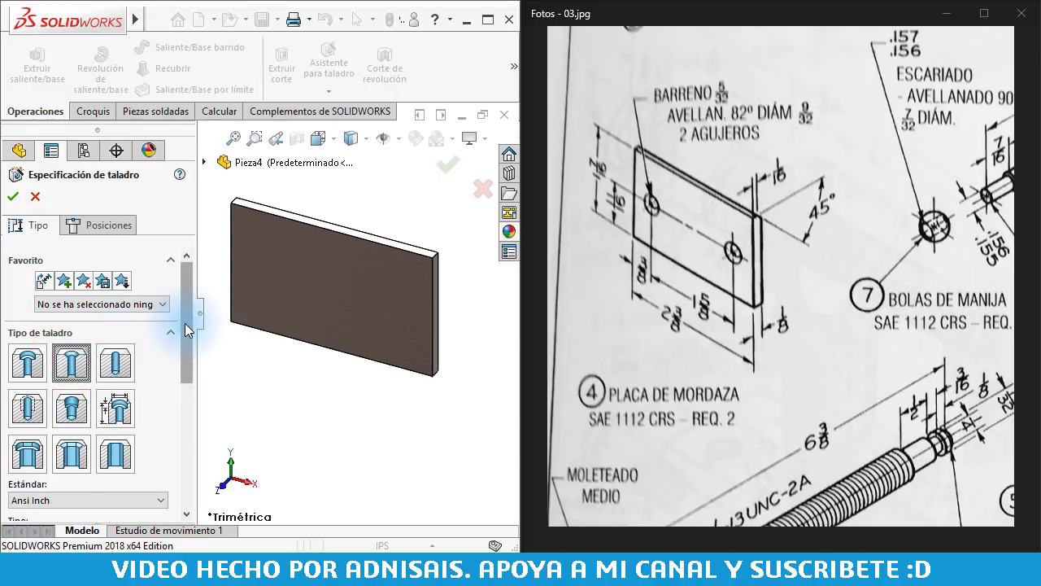
left_click_drag(183, 323, 185, 383)
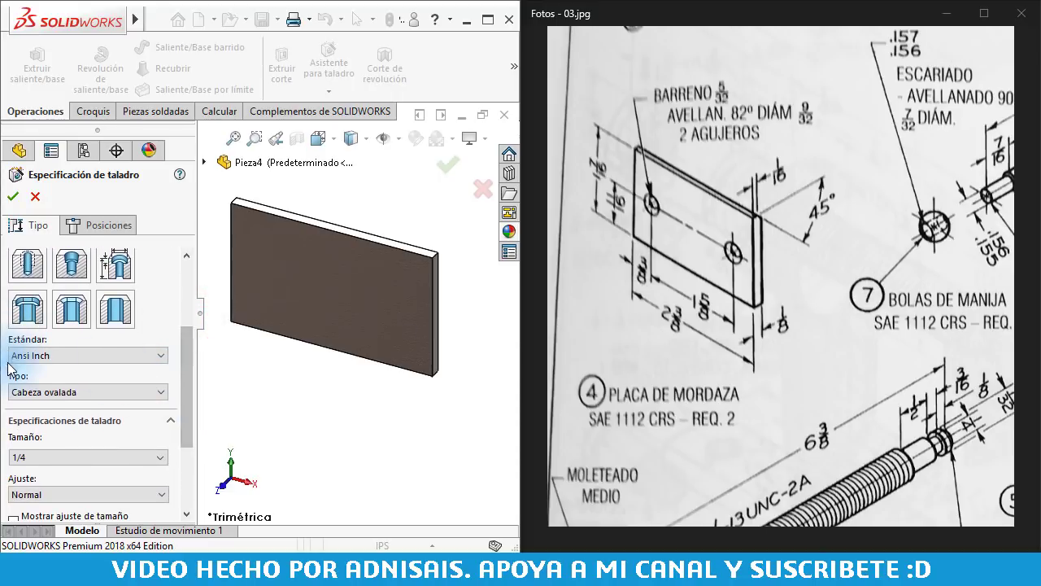
left_click(33, 358)
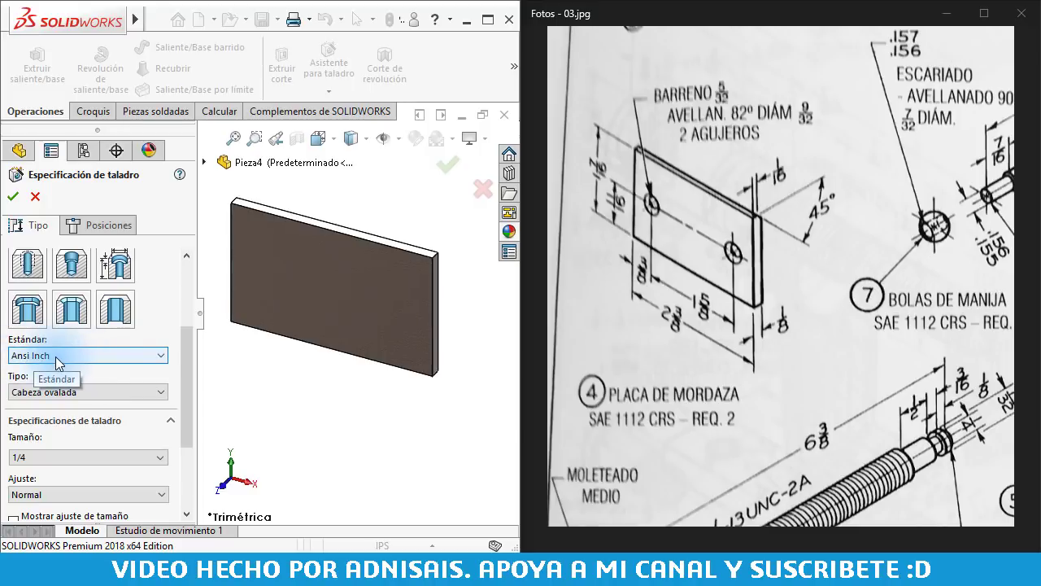
left_click(56, 398)
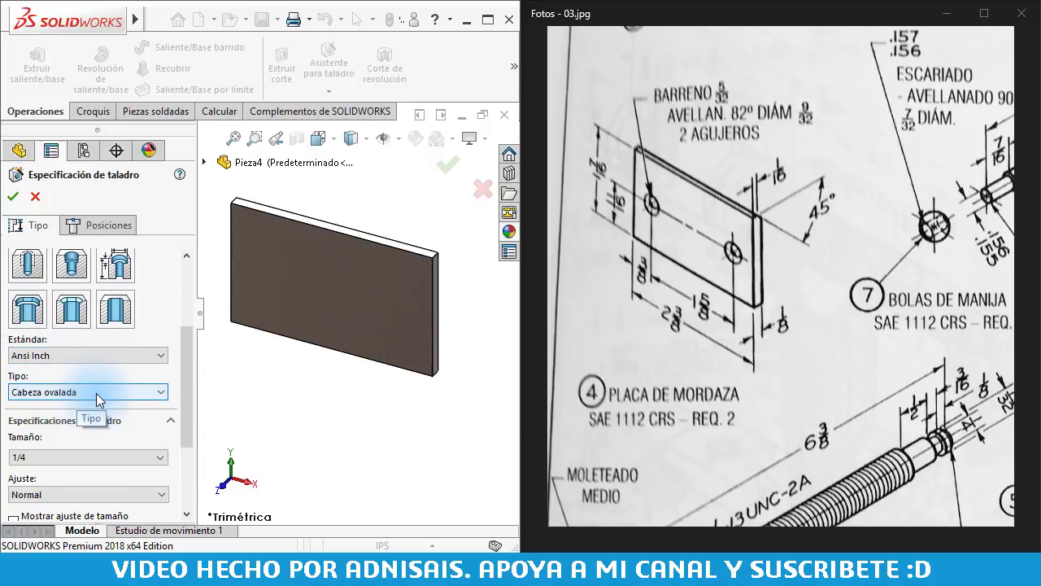
left_click_drag(190, 373, 189, 406)
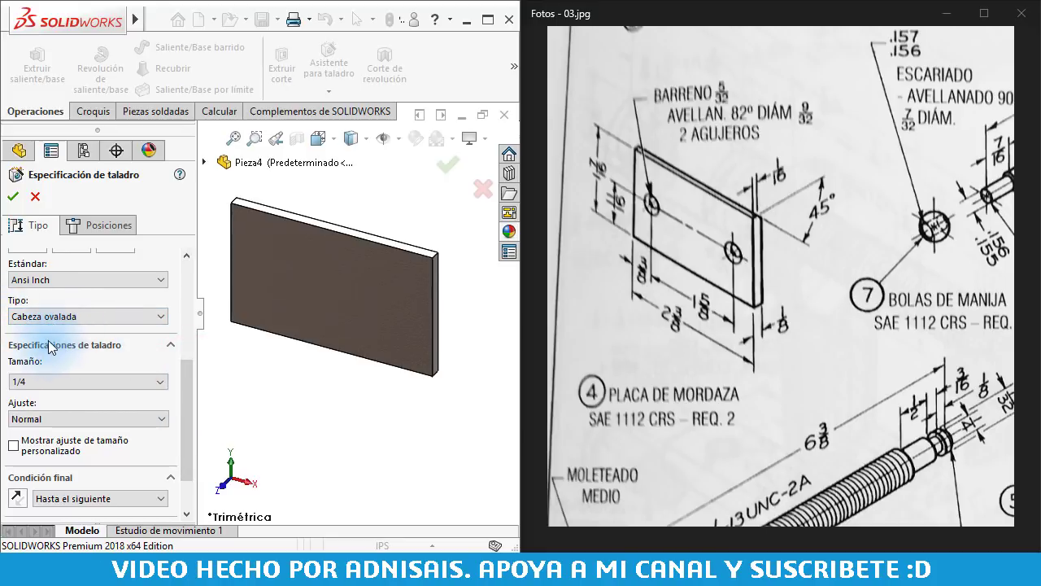
left_click(32, 382)
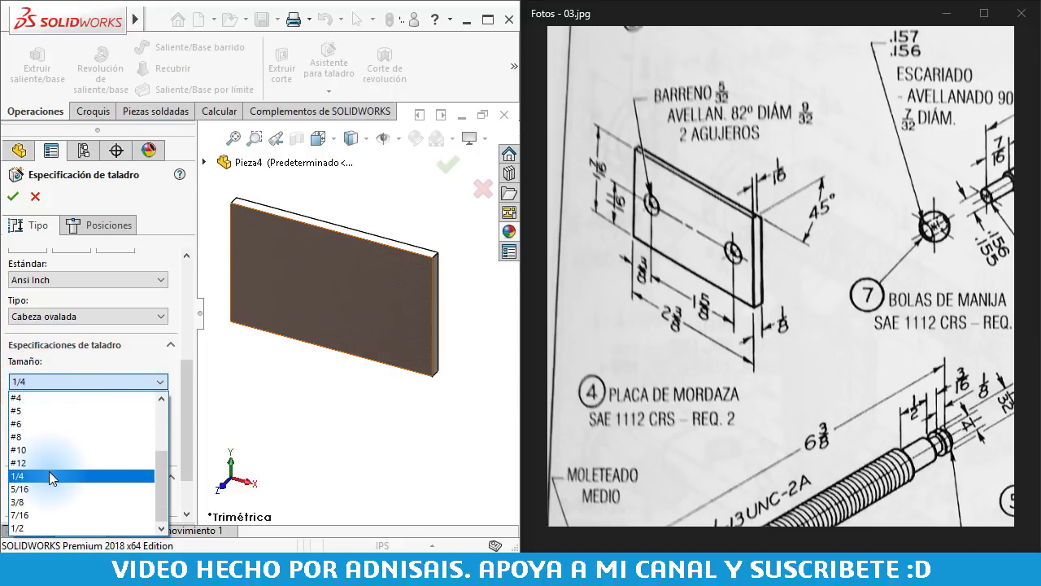
left_click(90, 315)
Set the fastener type to Flat Head Screw (82)
left_click(90, 315)
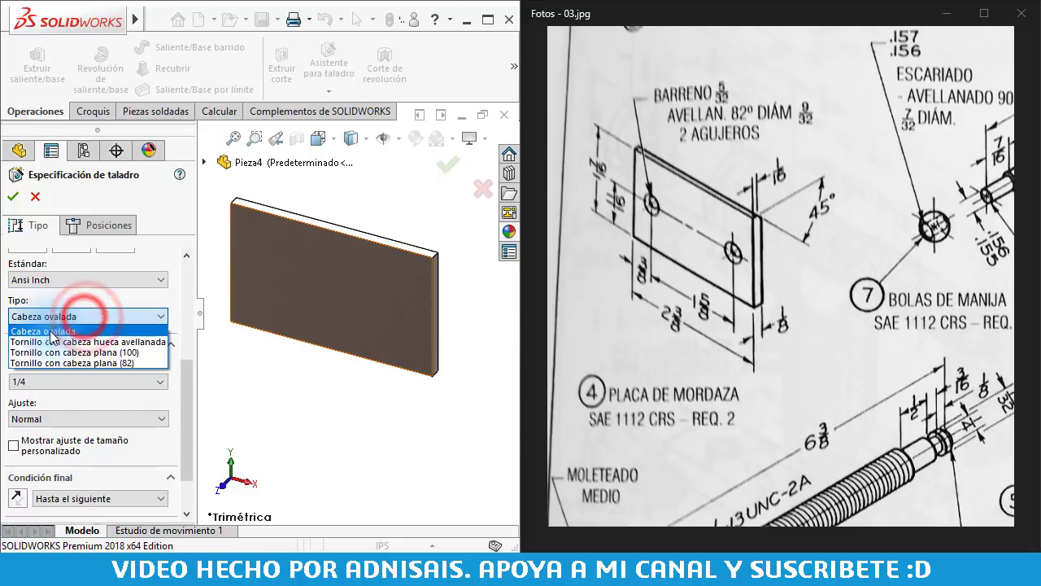
left_click(59, 346)
left_click(52, 382)
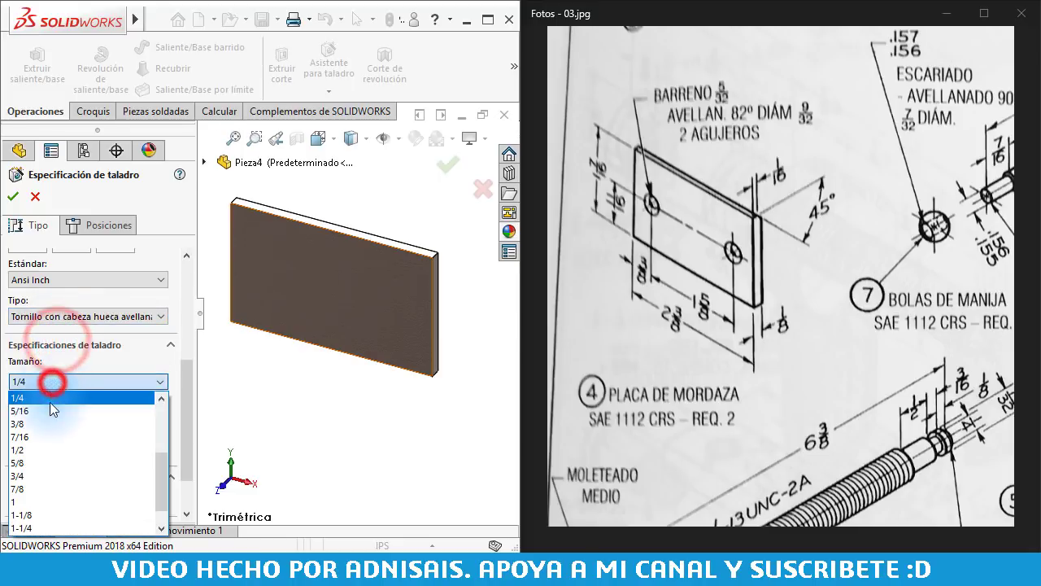
scroll(60, 427, "down", 1)
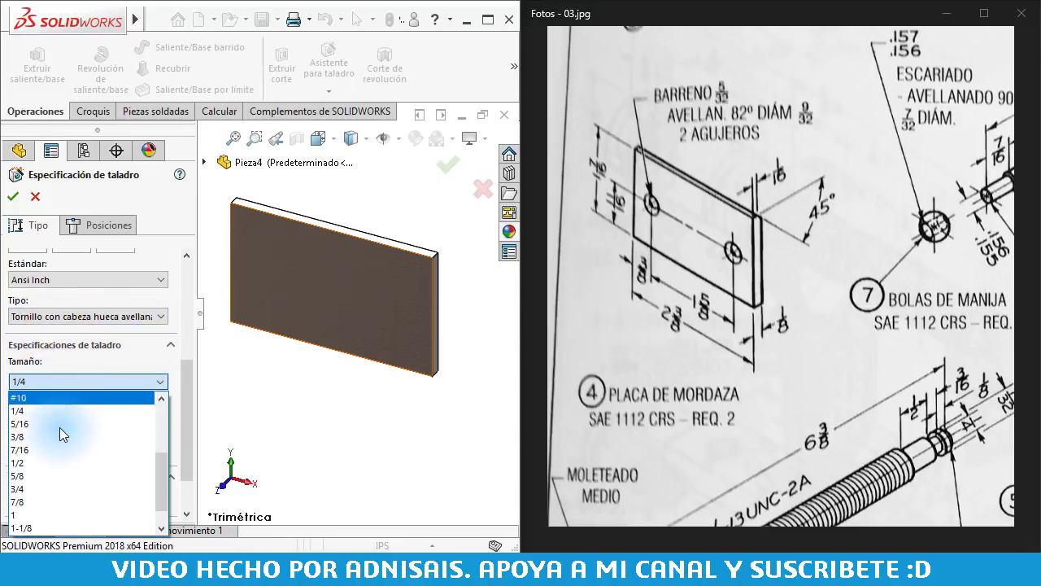
left_click(81, 316)
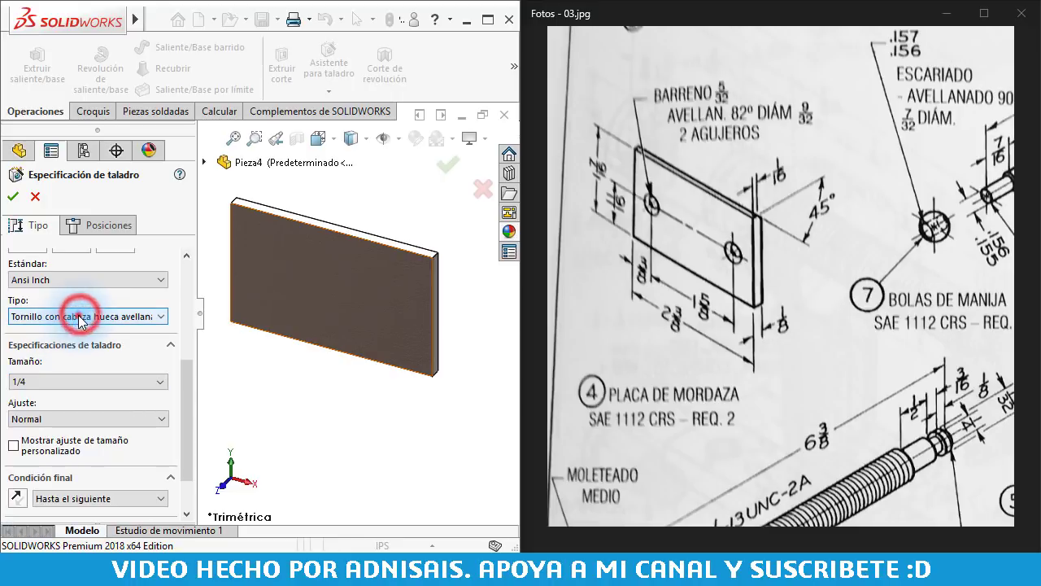
left_click(81, 316)
left_click(65, 346)
left_click(56, 382)
left_click(57, 382)
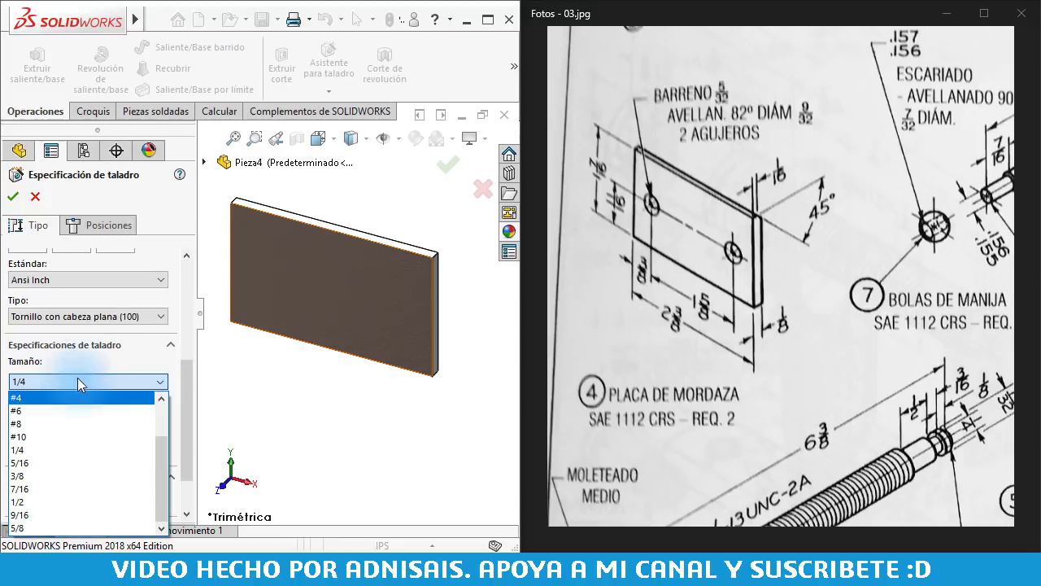
left_click(82, 316)
left_click(81, 316)
left_click(66, 365)
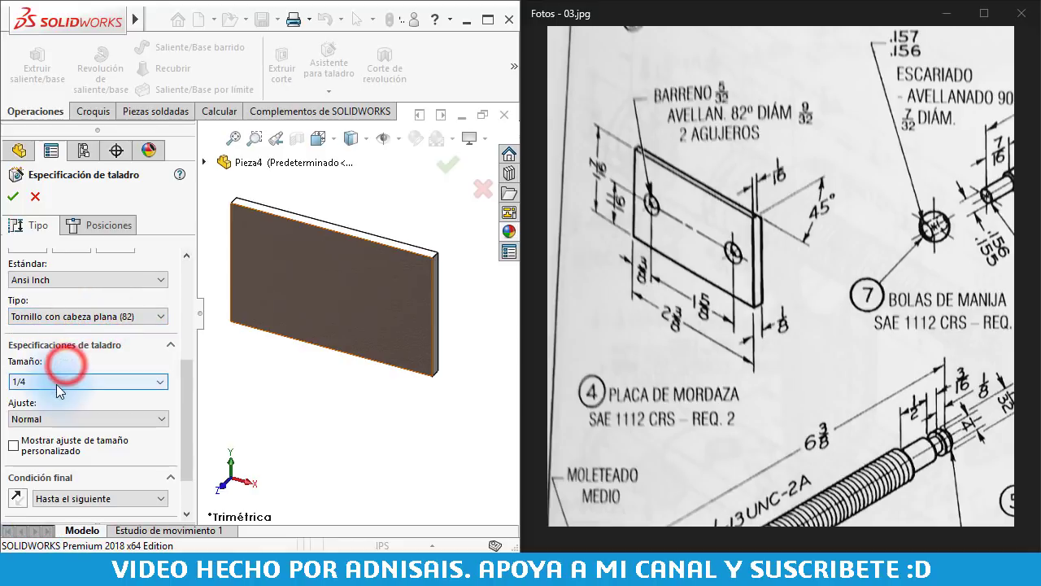
Set the countersink hole size to #6
left_click(56, 383)
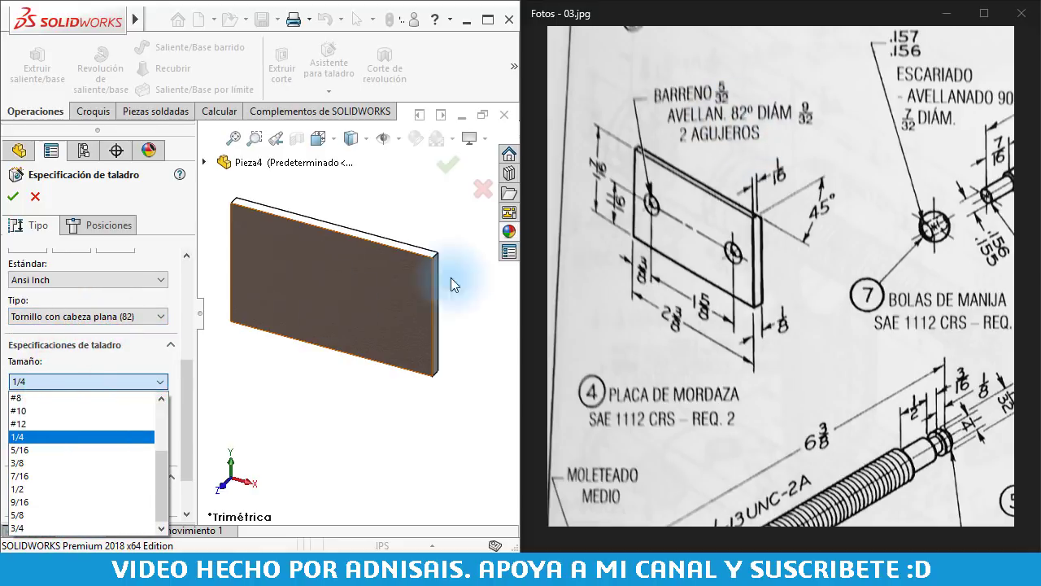
scroll(58, 453, "up", 1)
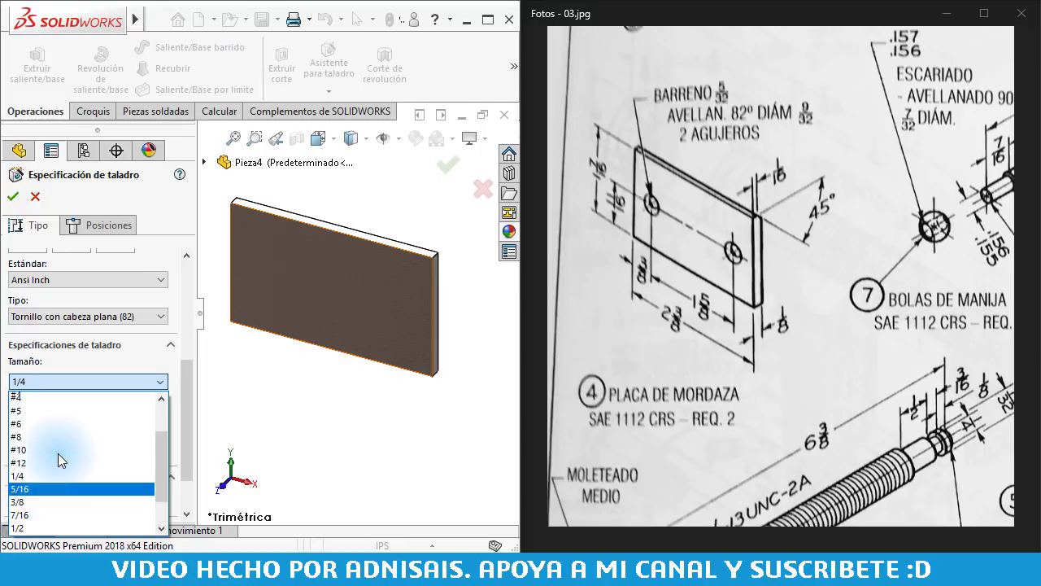
scroll(57, 443, "up", 2)
left_click(68, 344)
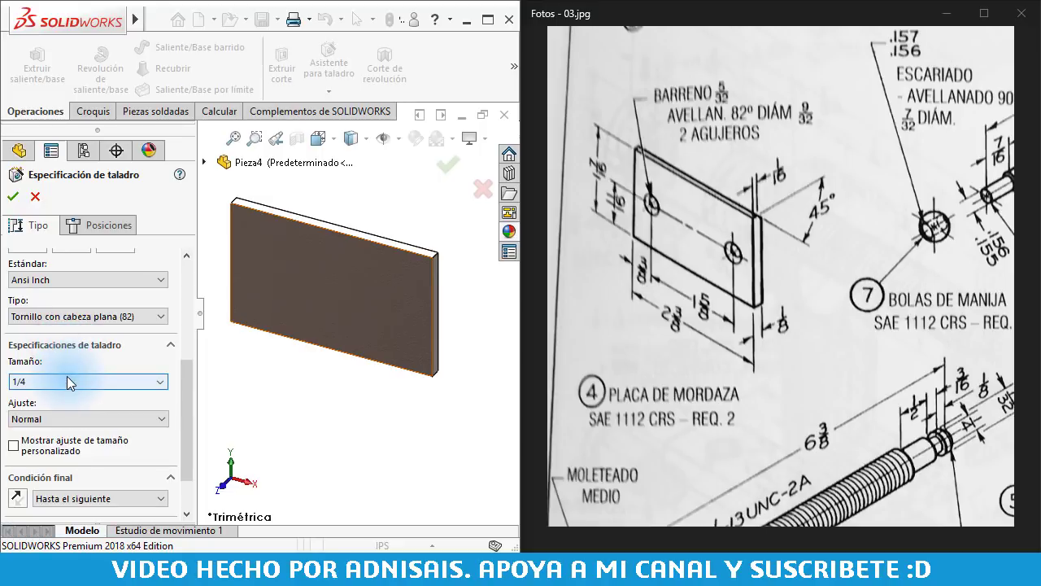
left_click(67, 379)
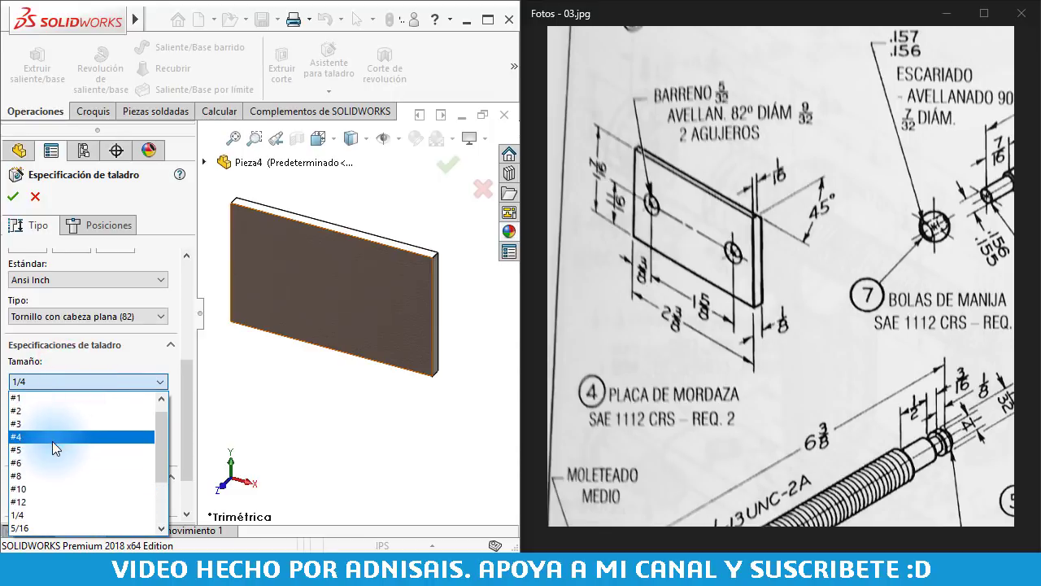
scroll(37, 494, "up", 2)
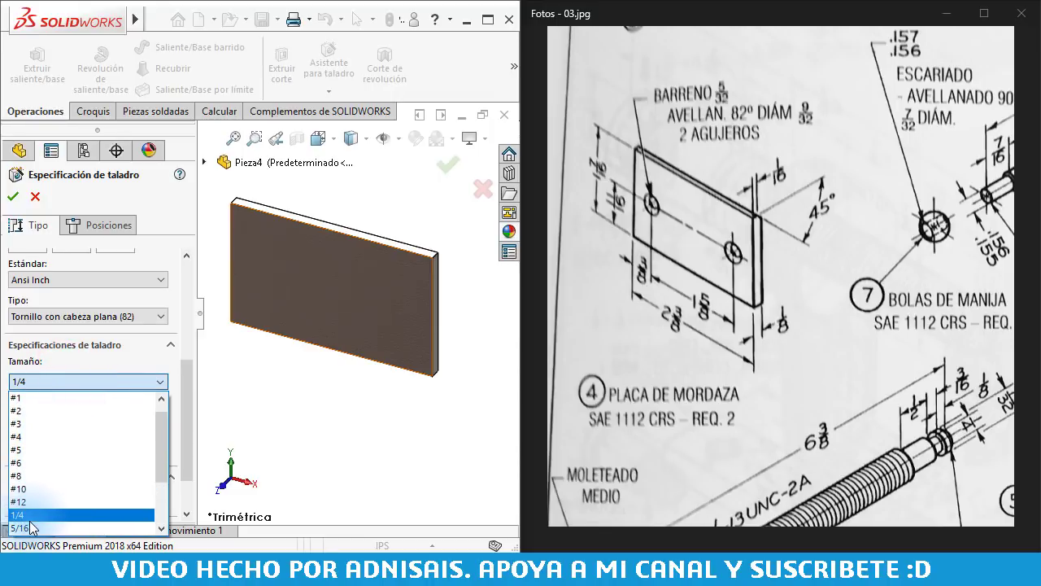
left_click(33, 462)
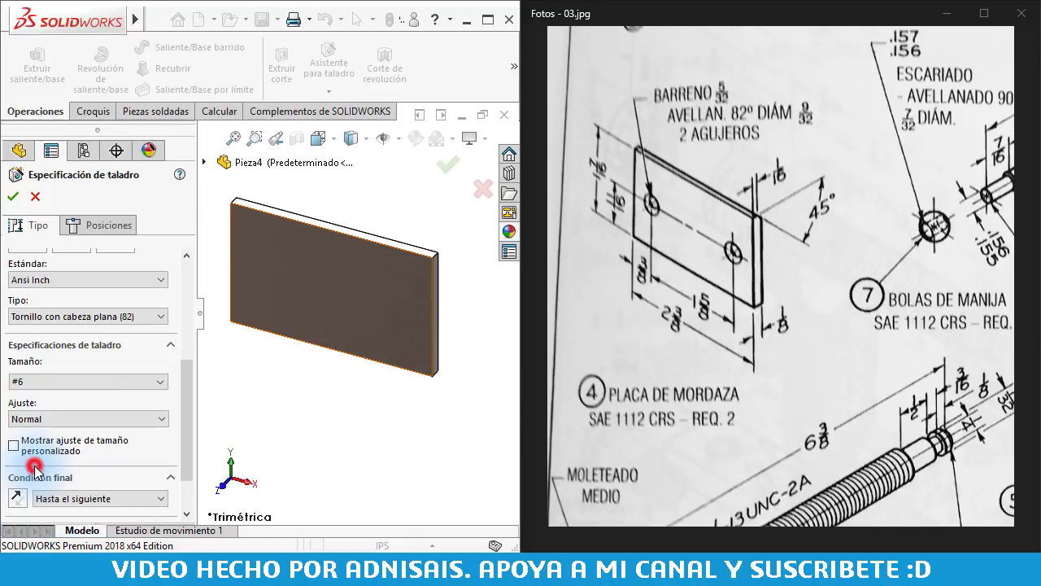
Give the hole custom sizes: 5/32" diameter and 9/32" countersink at 82°
left_click(31, 450)
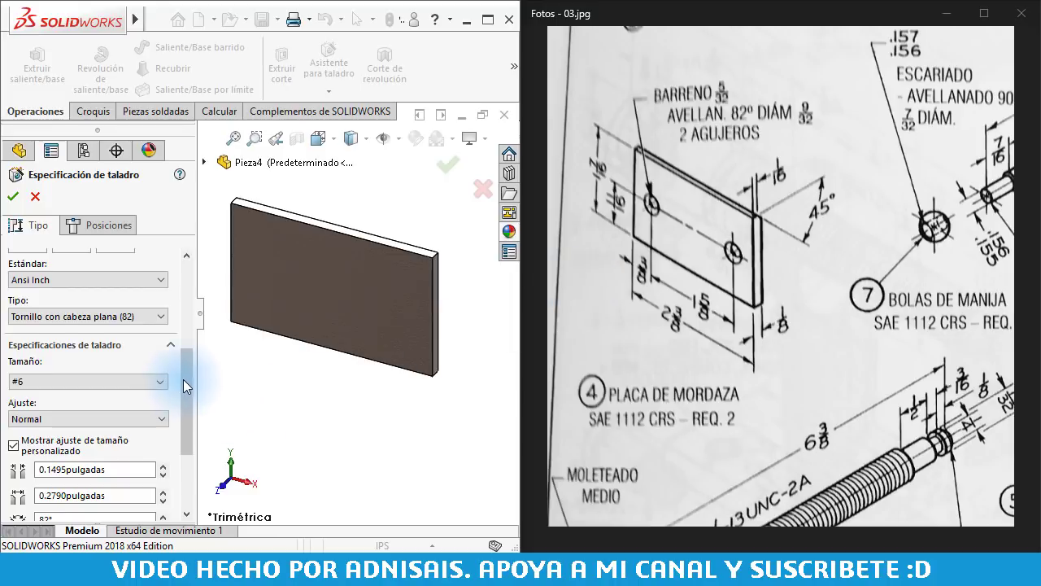
left_click_drag(183, 379, 185, 419)
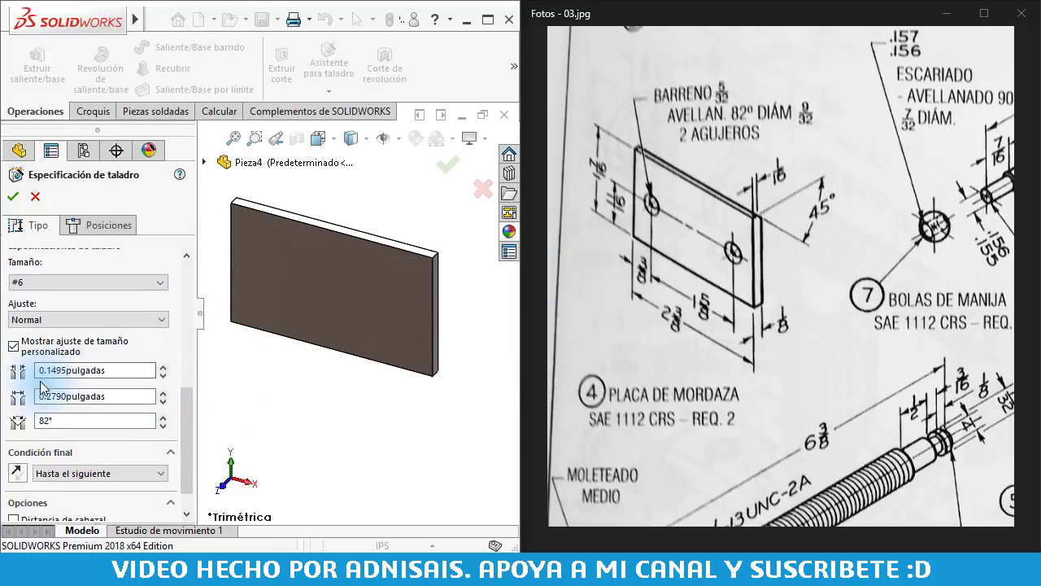
left_click(145, 370)
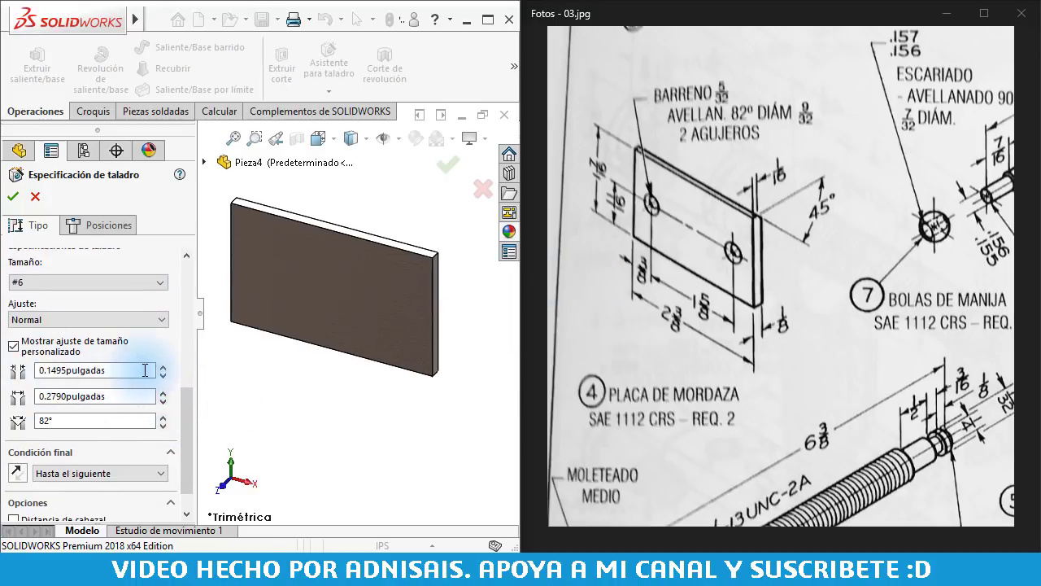
double_click(144, 370)
type("5/32")
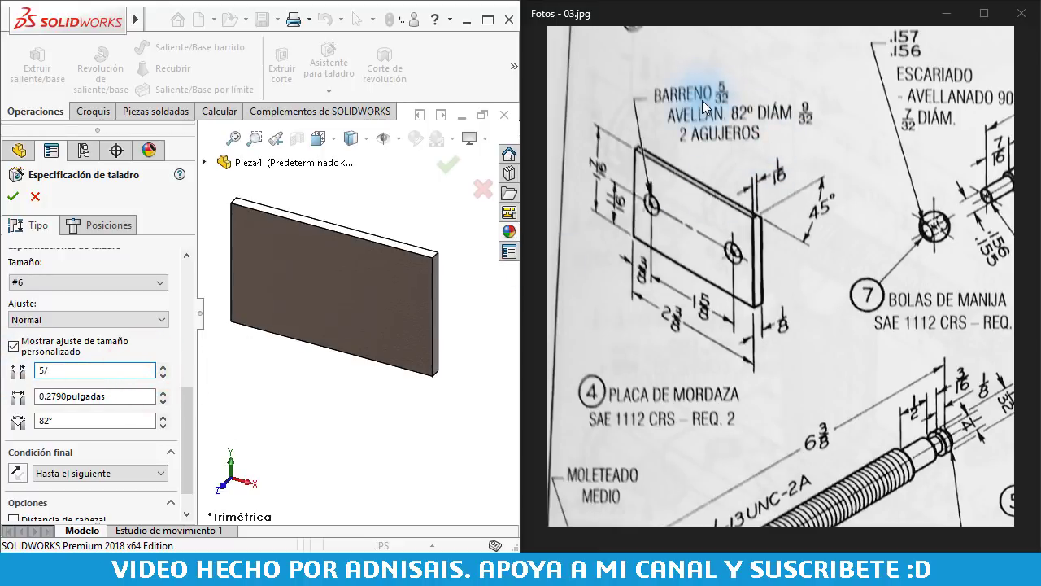
left_click(126, 394)
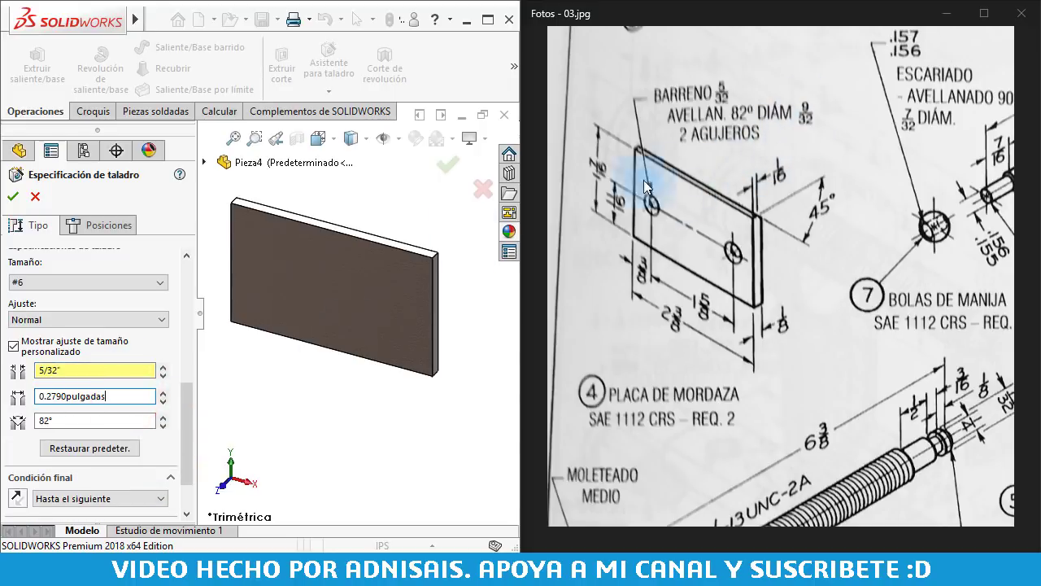
left_click(104, 397)
left_click_drag(124, 396, 24, 404)
type("9/32")
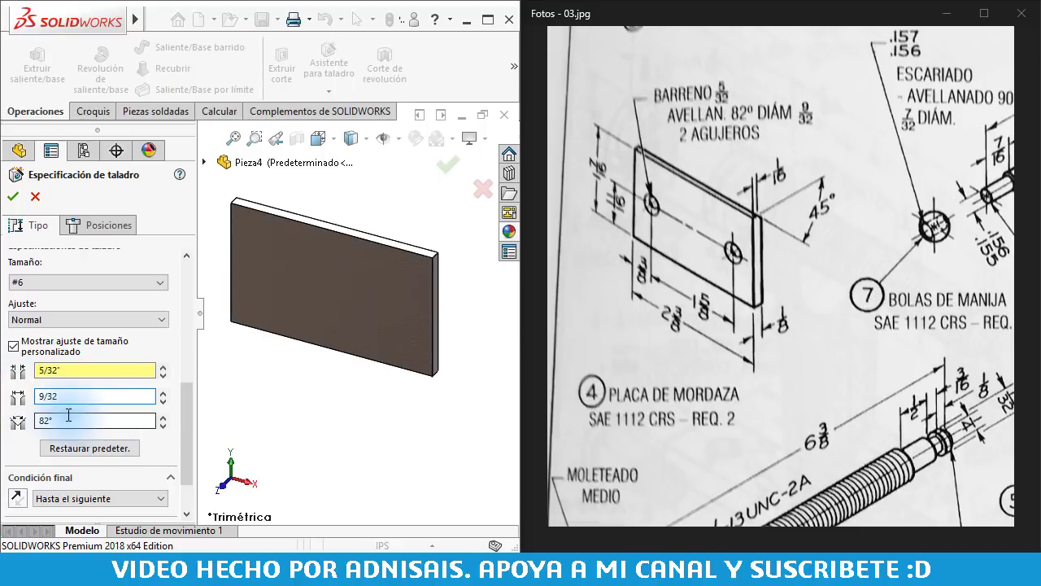
left_click(64, 420)
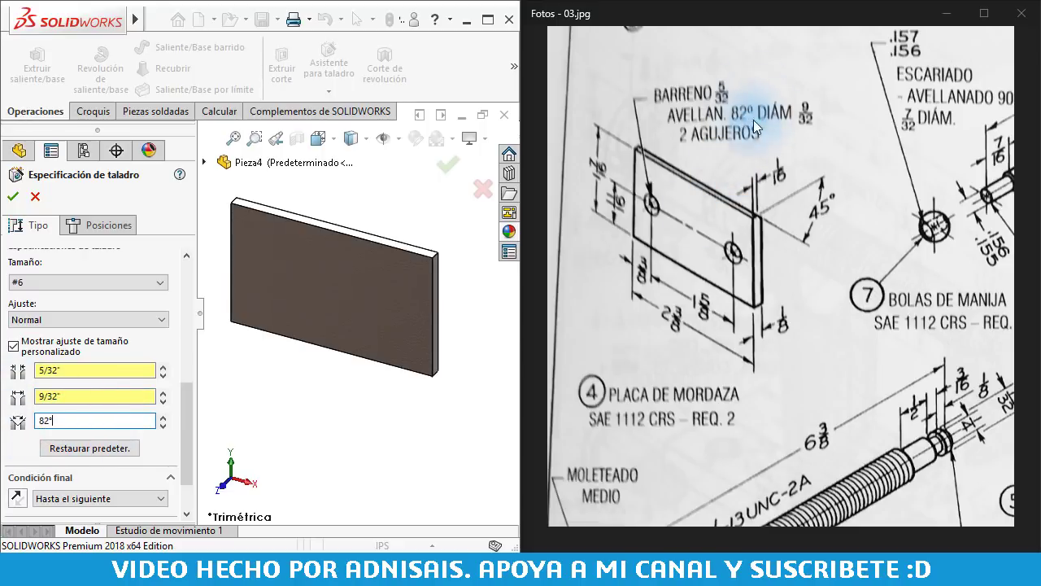
Set the hole's end condition to Through All
left_click_drag(187, 411, 186, 432)
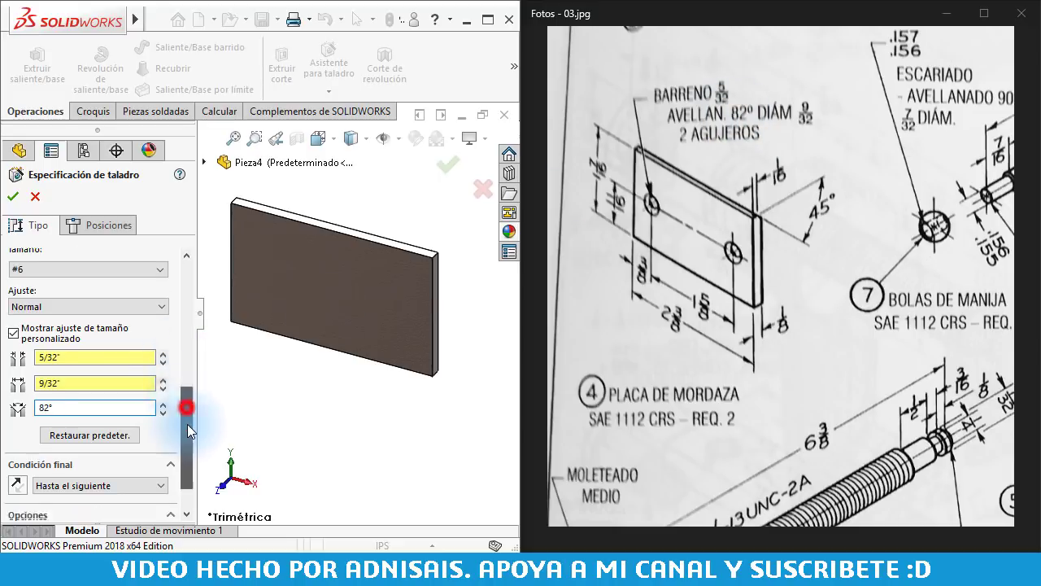
left_click(49, 440)
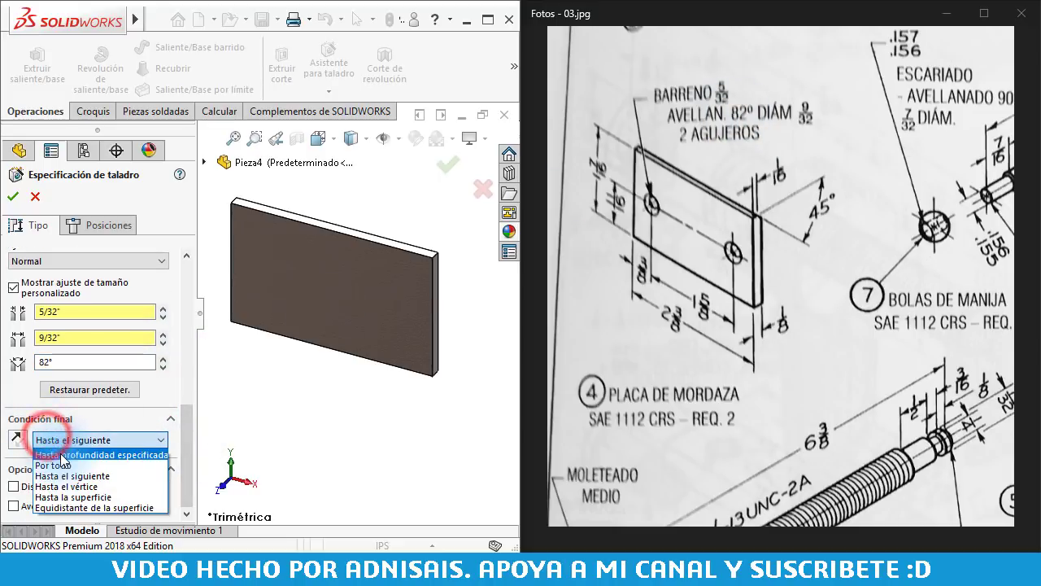
left_click(53, 462)
Place two hole points and make them symmetric about a vertical line from the origin
left_click(97, 226)
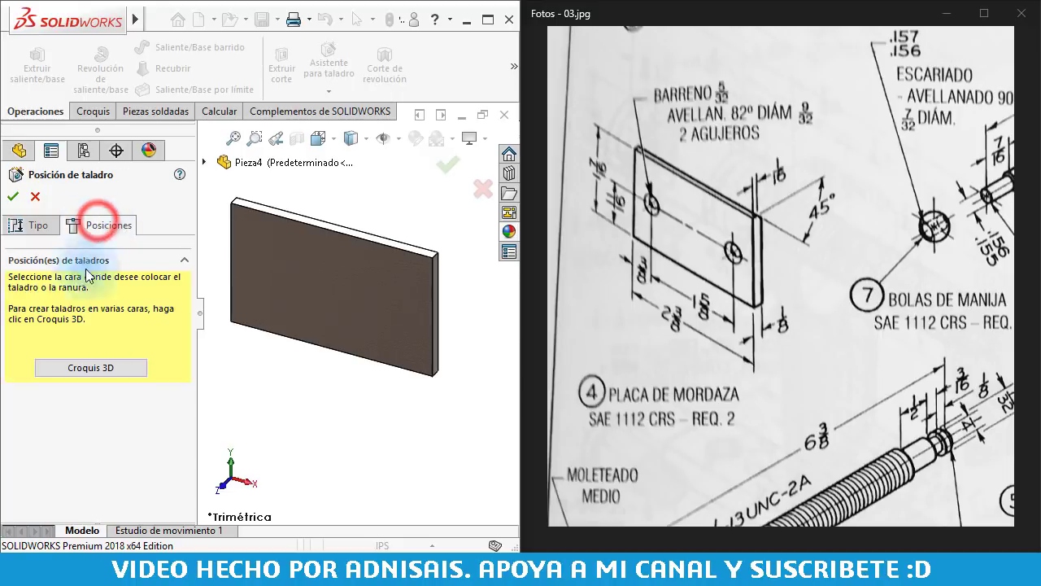
left_click(339, 263)
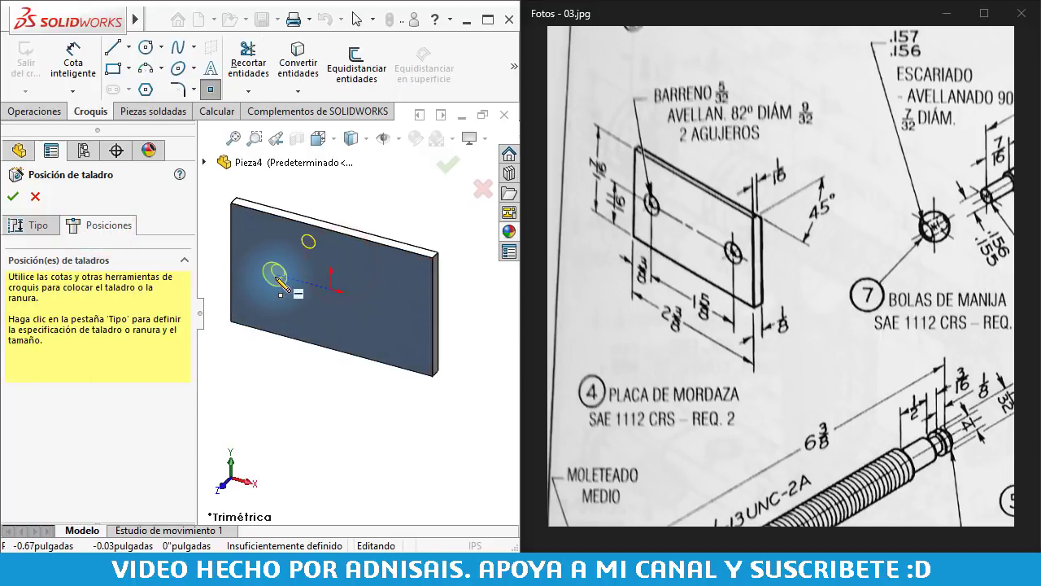
left_click(387, 303)
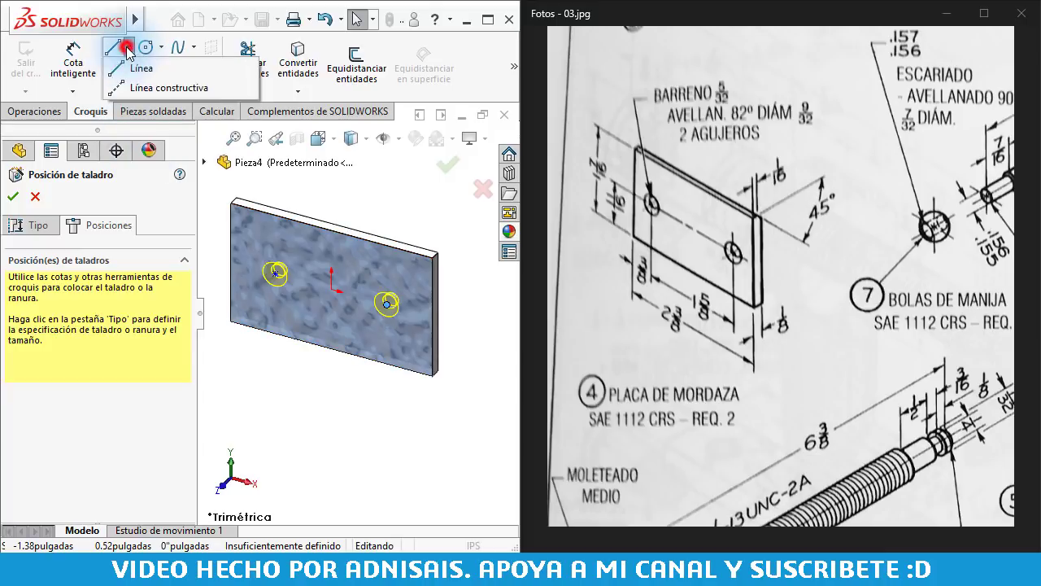
left_click(142, 68)
left_click(331, 289)
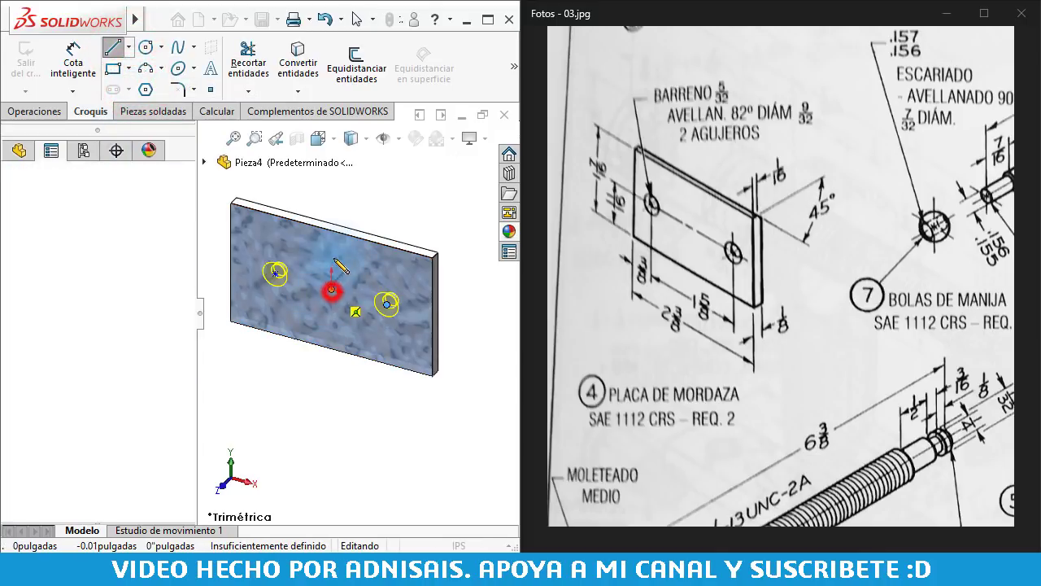
left_click(331, 241)
key("Escape")
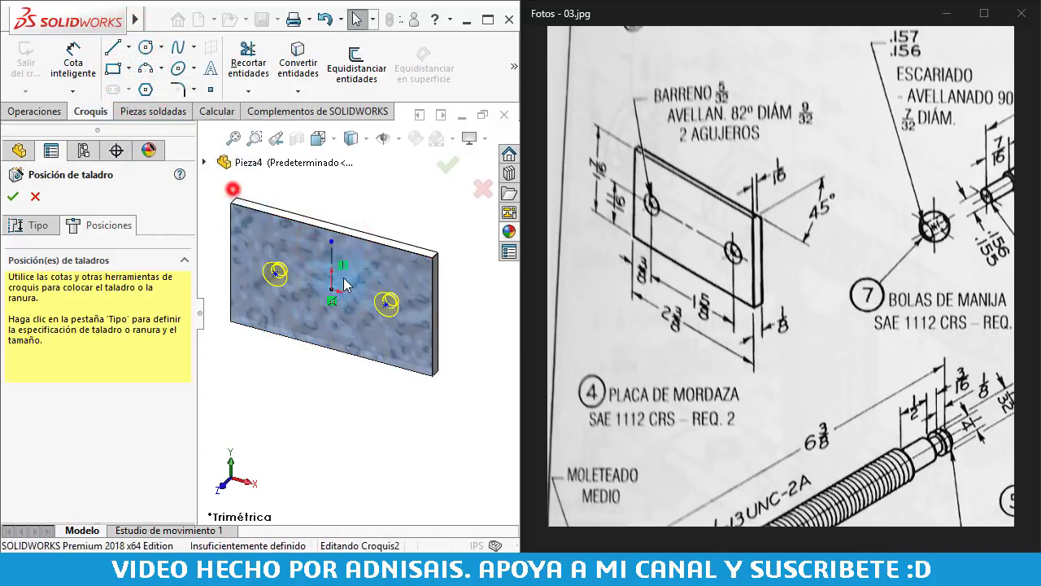
left_click_drag(343, 279, 415, 334)
left_click(465, 260)
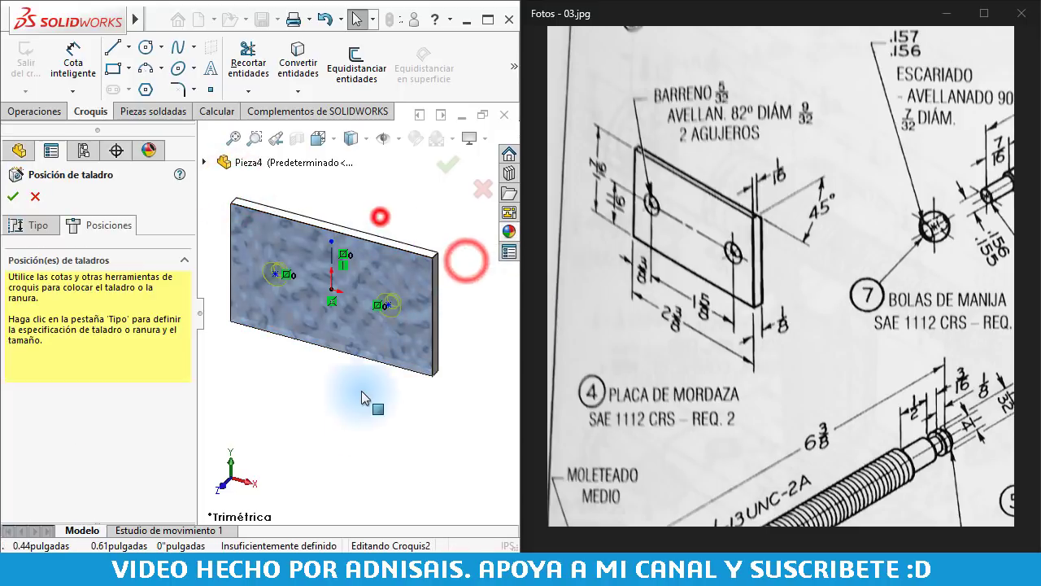
Align the left hole point horizontally with the origin
right_click(365, 437)
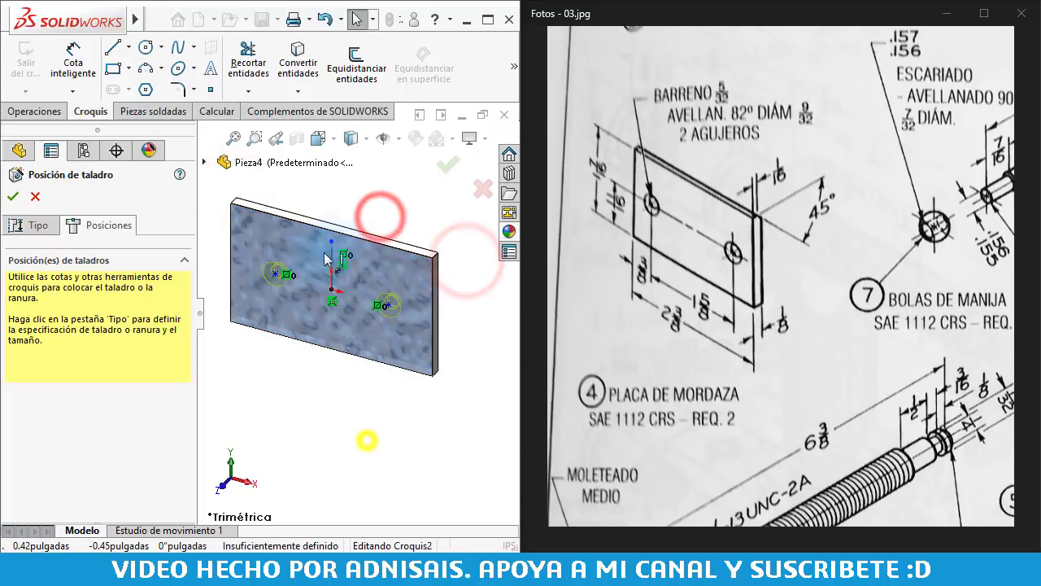
left_click(275, 275)
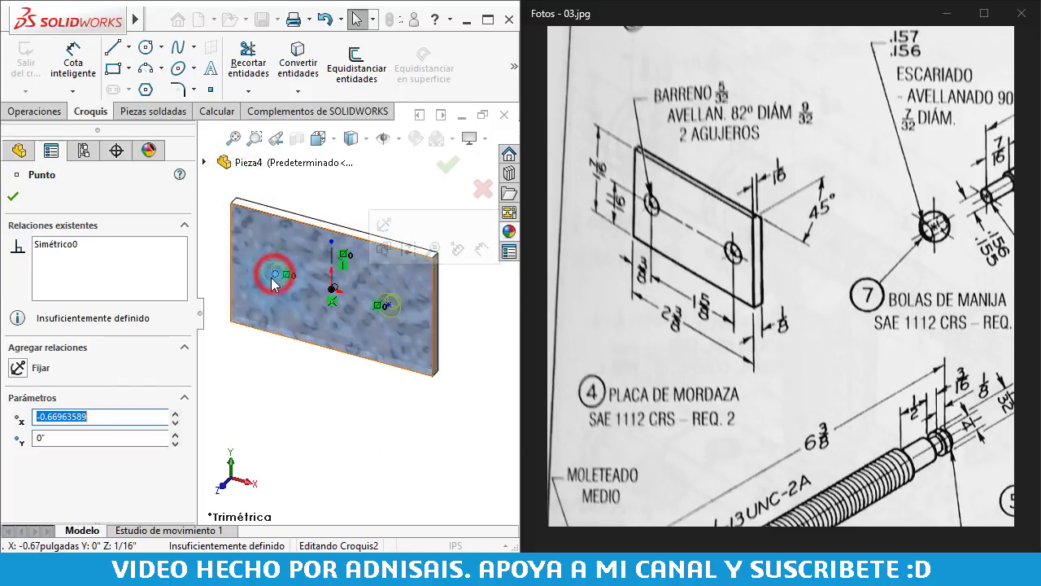
left_click(331, 290, "ctrl")
left_click(377, 216)
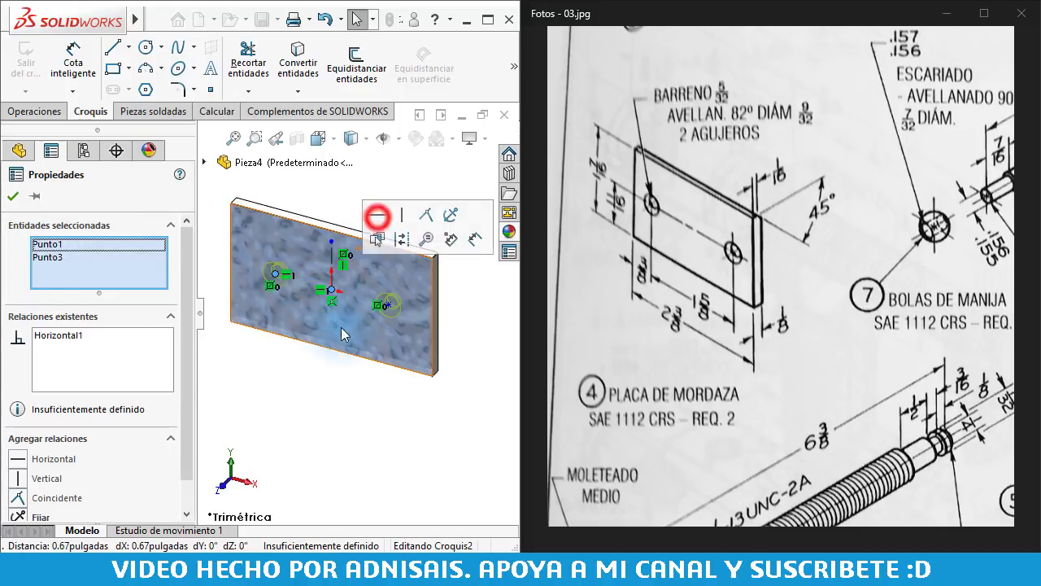
left_click(331, 354)
left_click(326, 399)
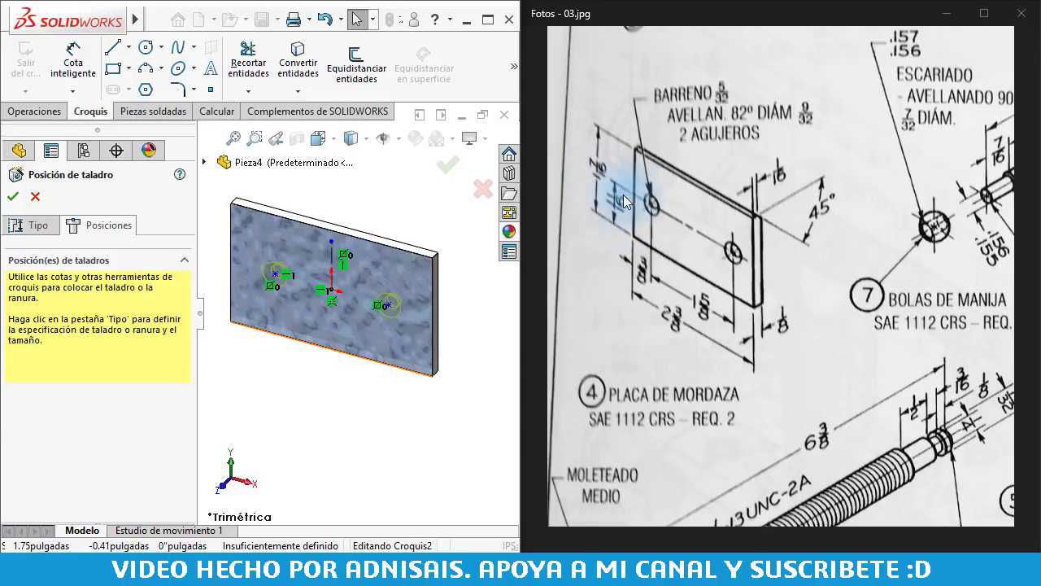
Dimension the left hole 11/16" above the plate's bottom edge
right_click_drag(367, 423, 370, 382)
left_click(387, 304)
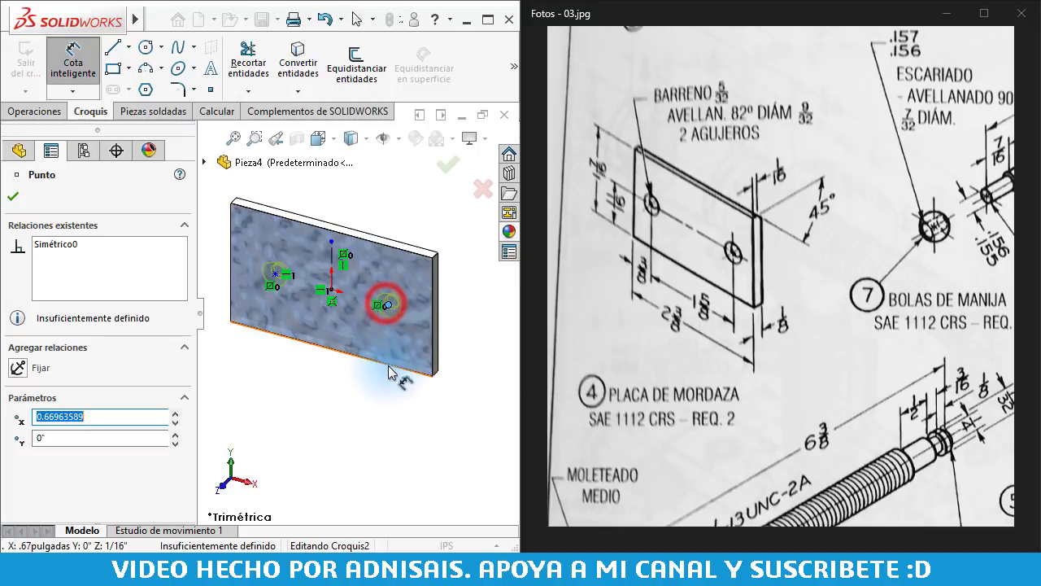
left_click(388, 365)
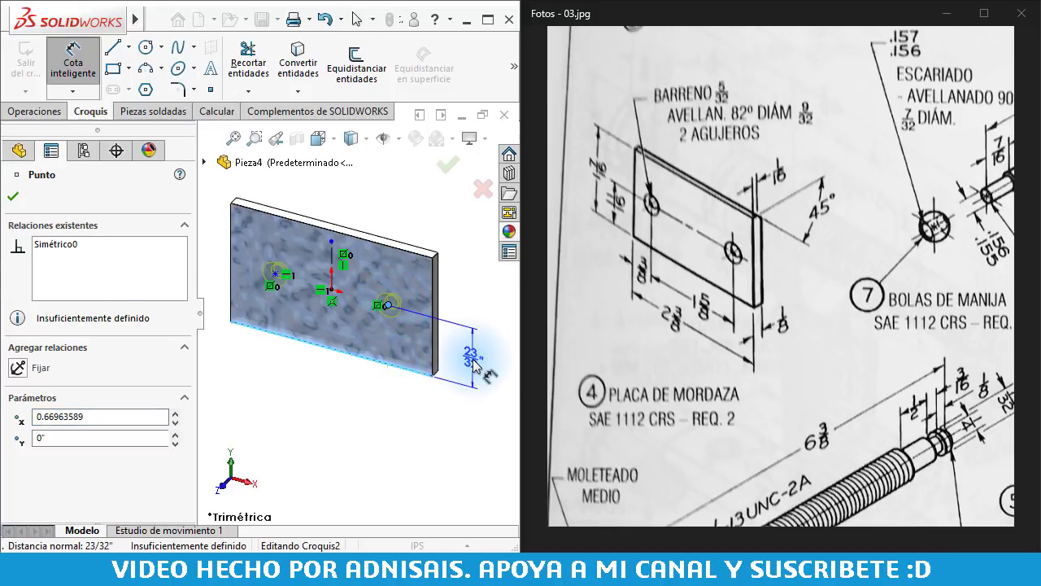
key("Escape")
left_click(287, 274)
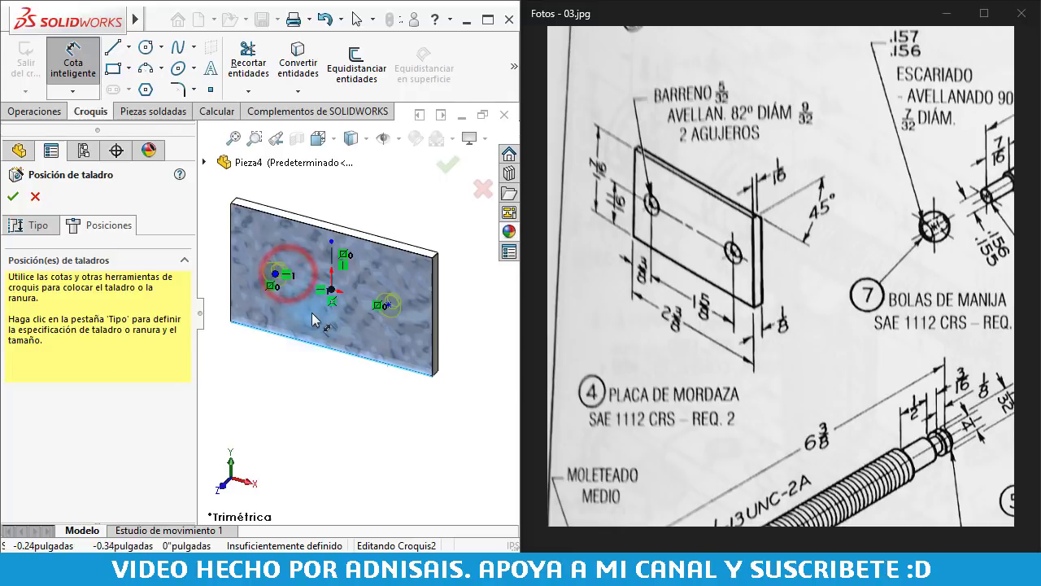
key("Escape")
left_click(289, 273)
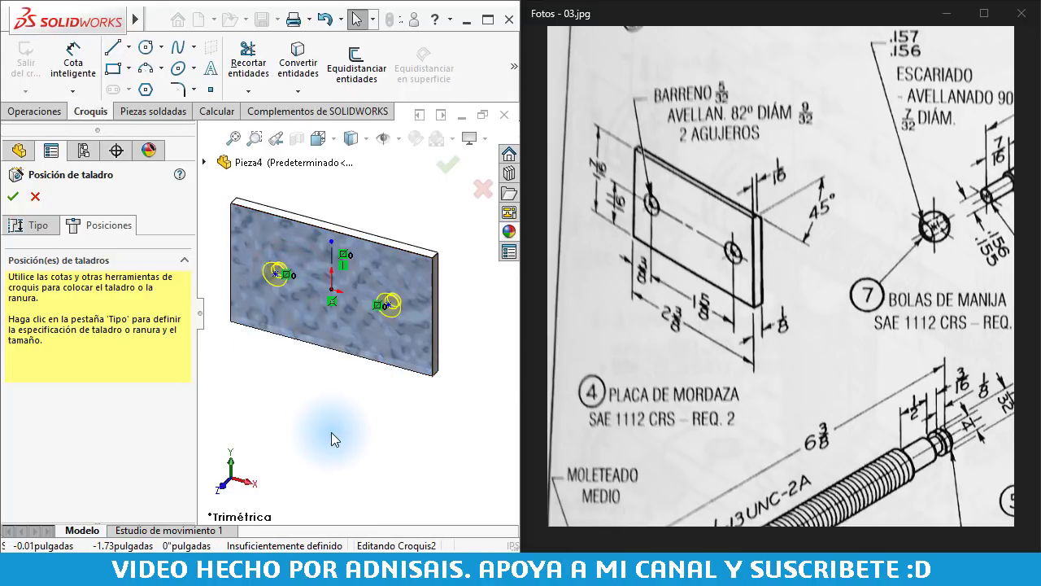
right_click_drag(331, 432, 329, 366)
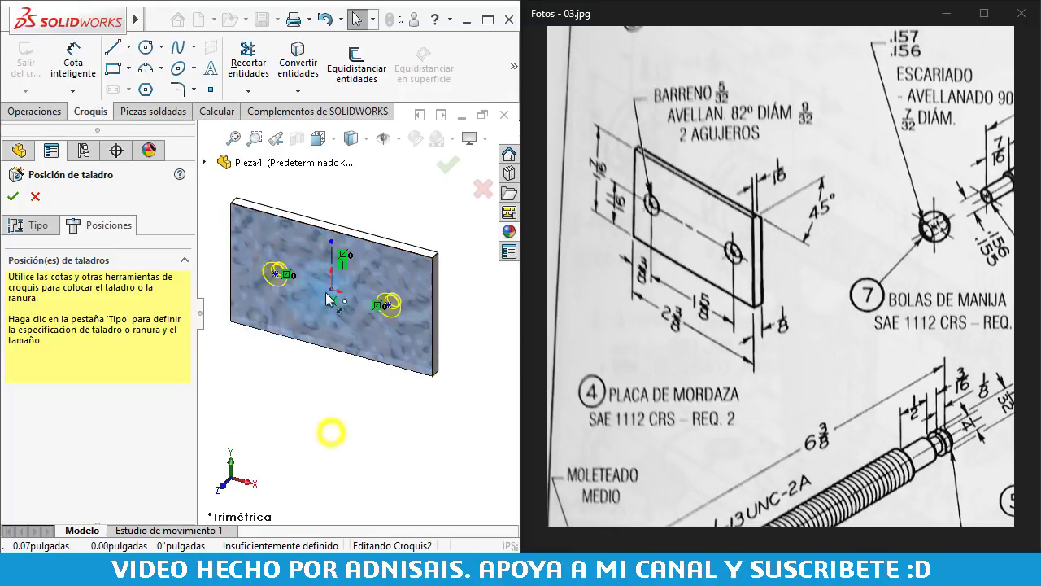
left_click(262, 334)
left_click(260, 309)
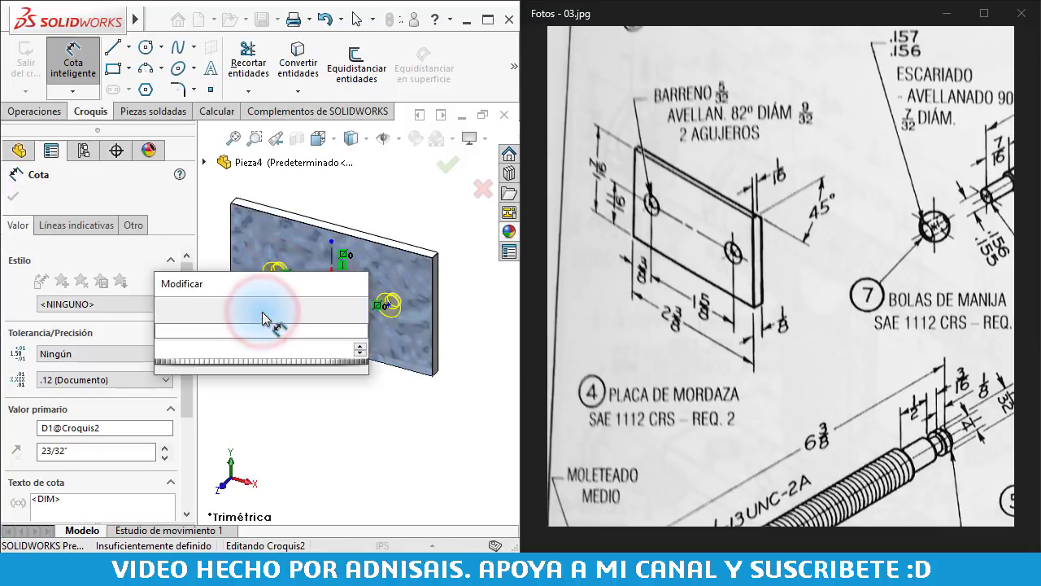
type("11/16")
key("Return")
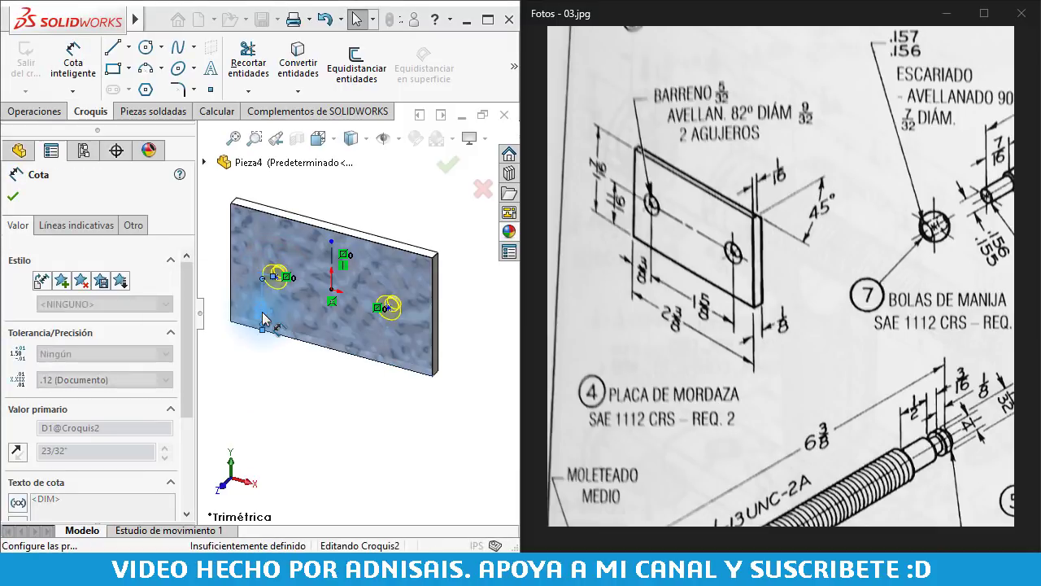
left_click(296, 381)
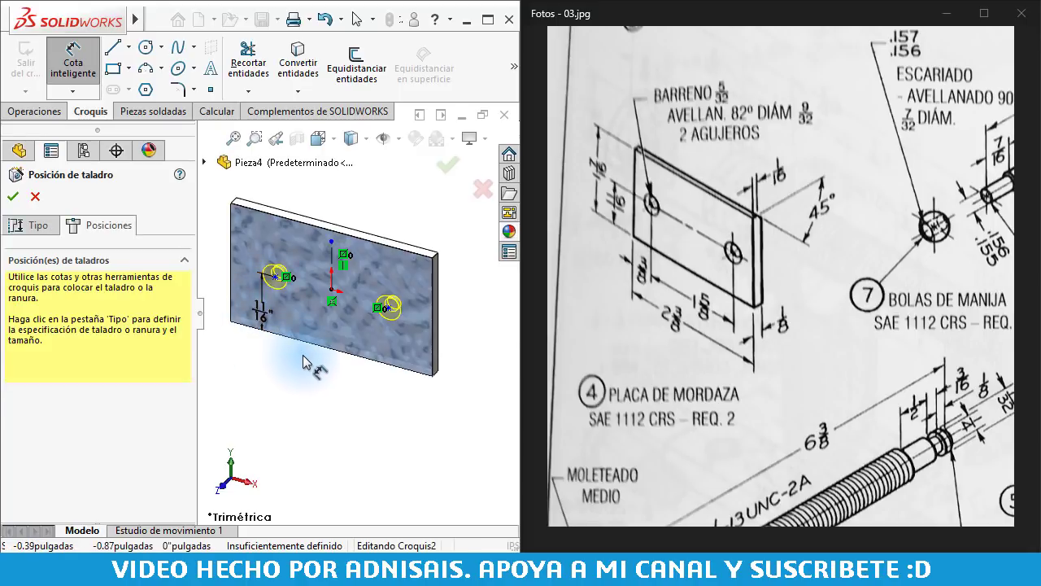
Dimension the spacing between the two holes and finish the hole feature
left_click(276, 278)
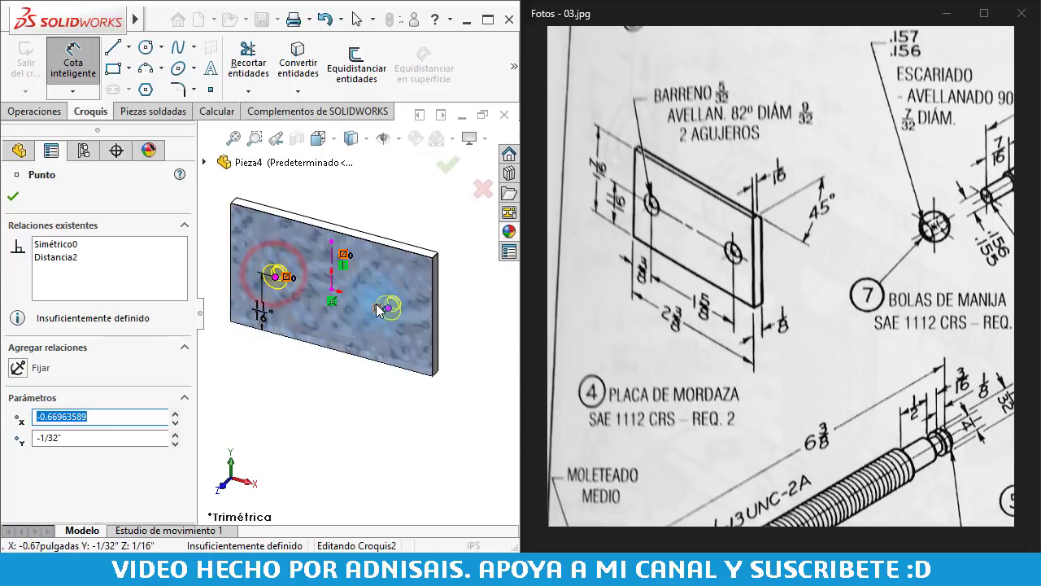
left_click(390, 308)
left_click(325, 383)
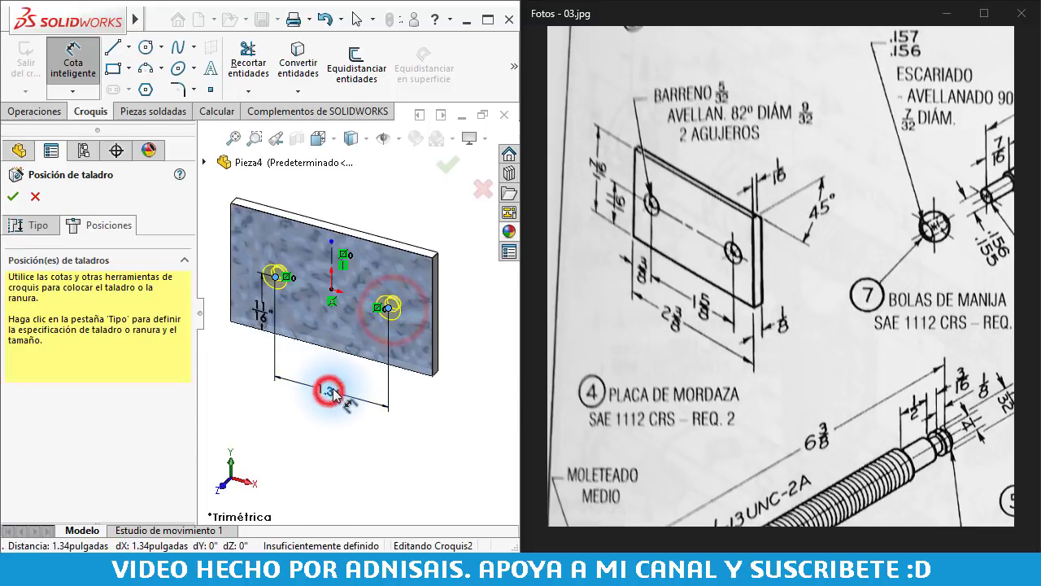
type("1%7")
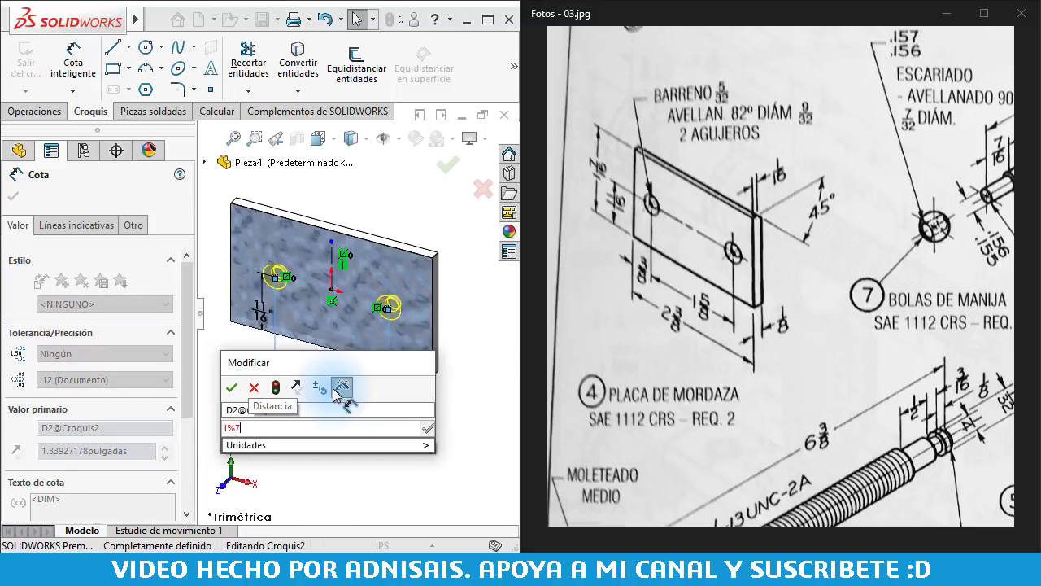
key("BackSpace")
key("BackSpace")
key("BackSpace")
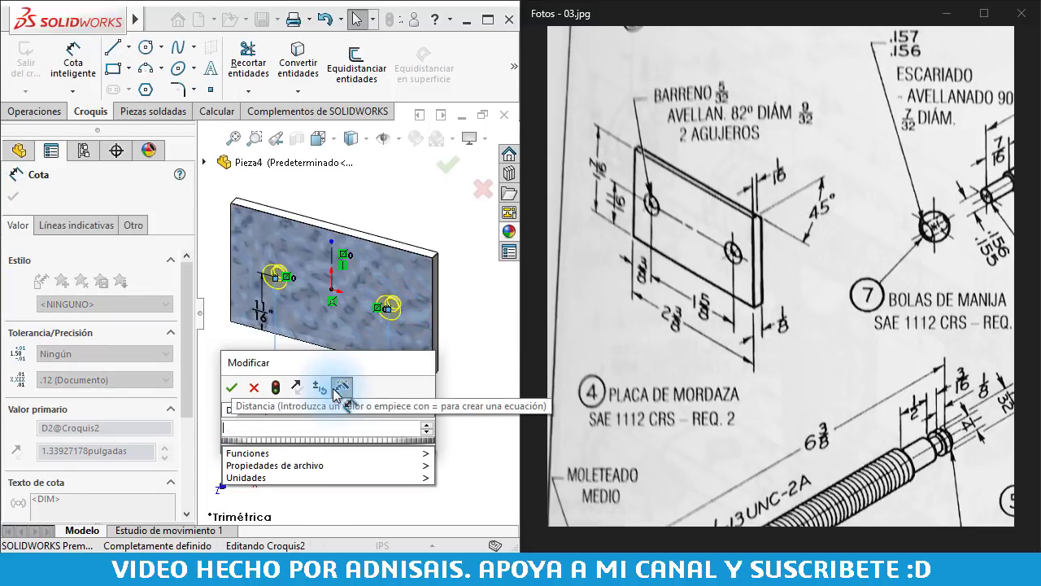
type("1")
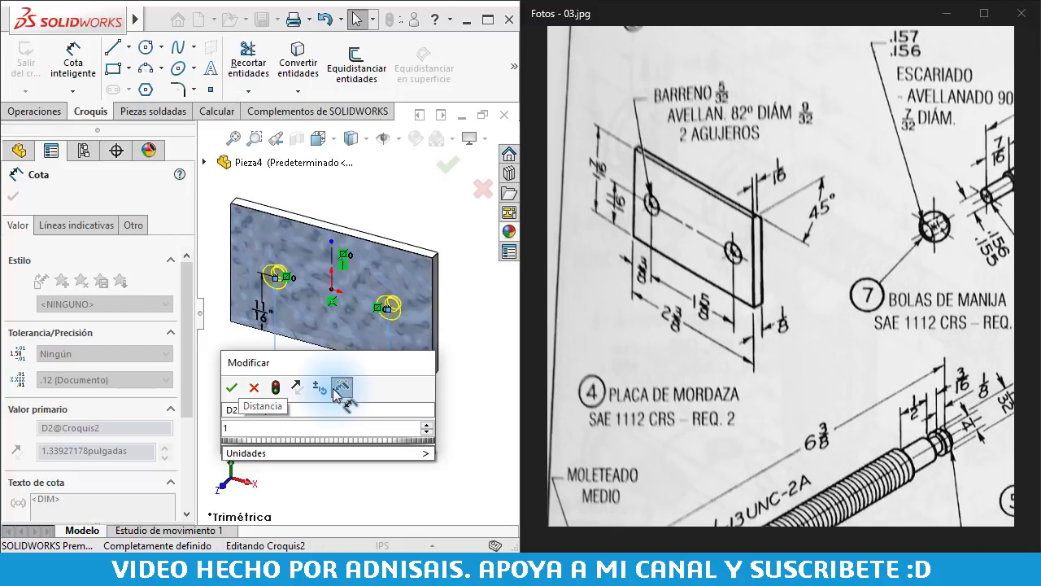
type(" 3/8")
key("Return")
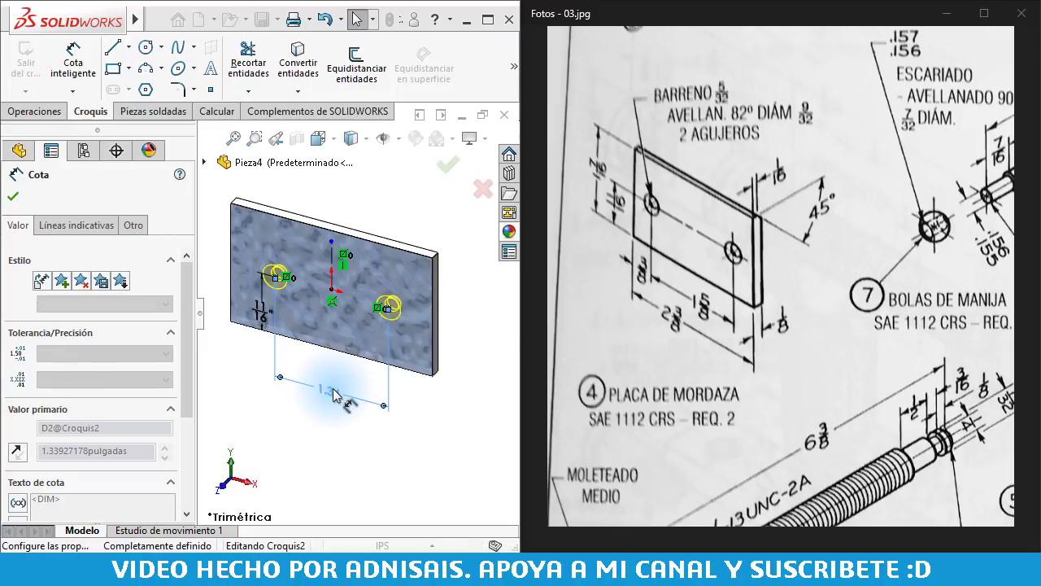
left_click(13, 196)
Commit the countersunk hole feature on the plate
left_click(13, 193)
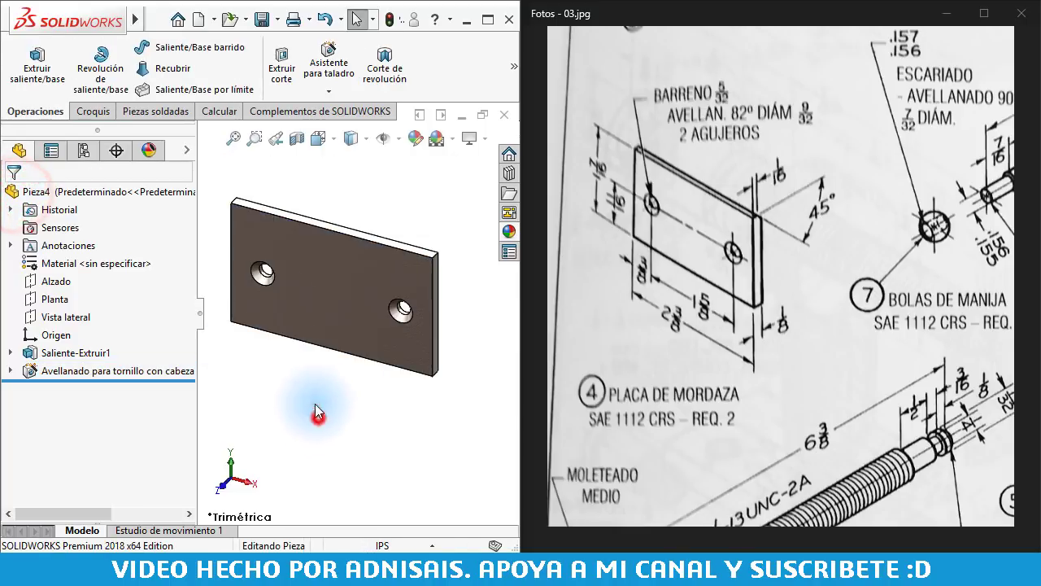
scroll(286, 301, "down", 2)
scroll(289, 301, "down", 1)
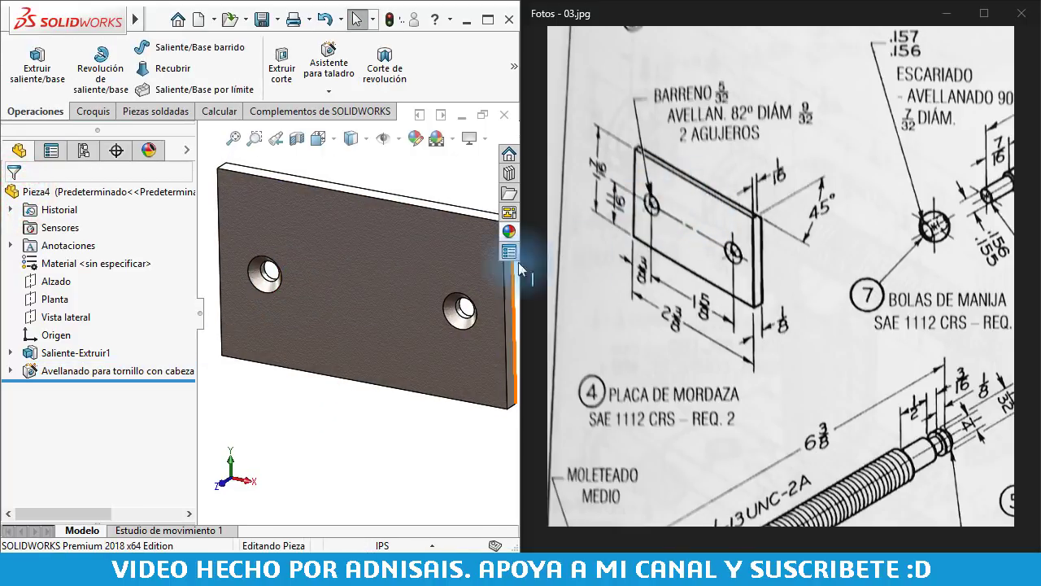
scroll(447, 172, "up", 3)
left_click(421, 201)
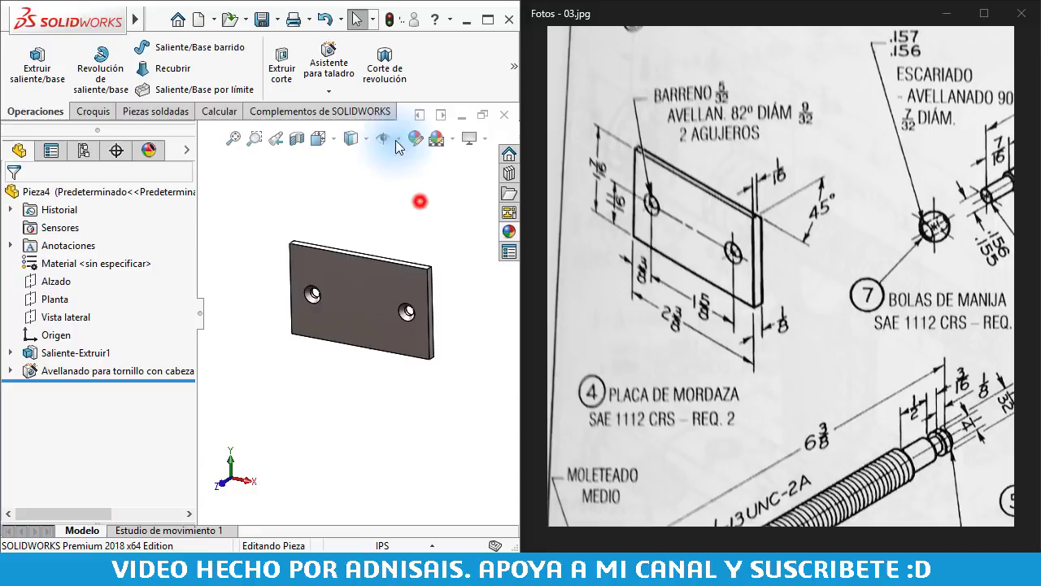
Start a chamfer with a 1/16" distance at 45°
left_click(515, 70)
left_click(153, 156)
left_click(172, 197)
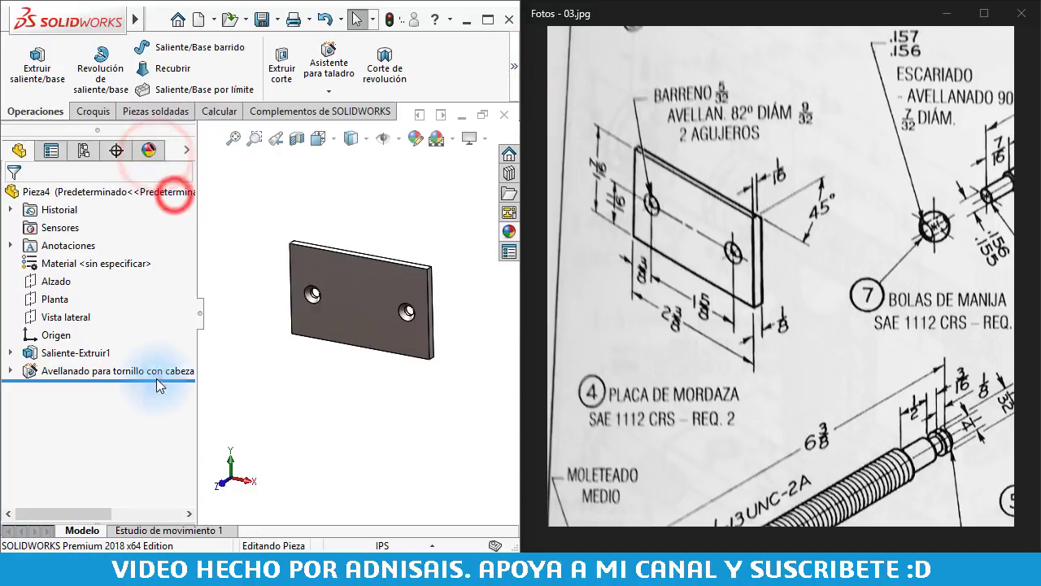
scroll(104, 425, "down", 3)
left_click(65, 441)
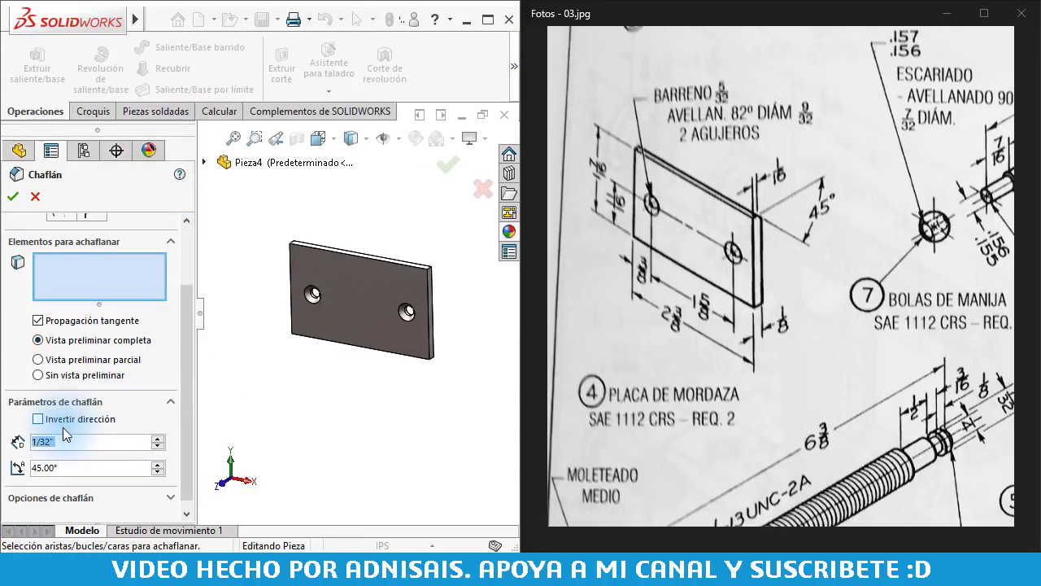
type("1/")
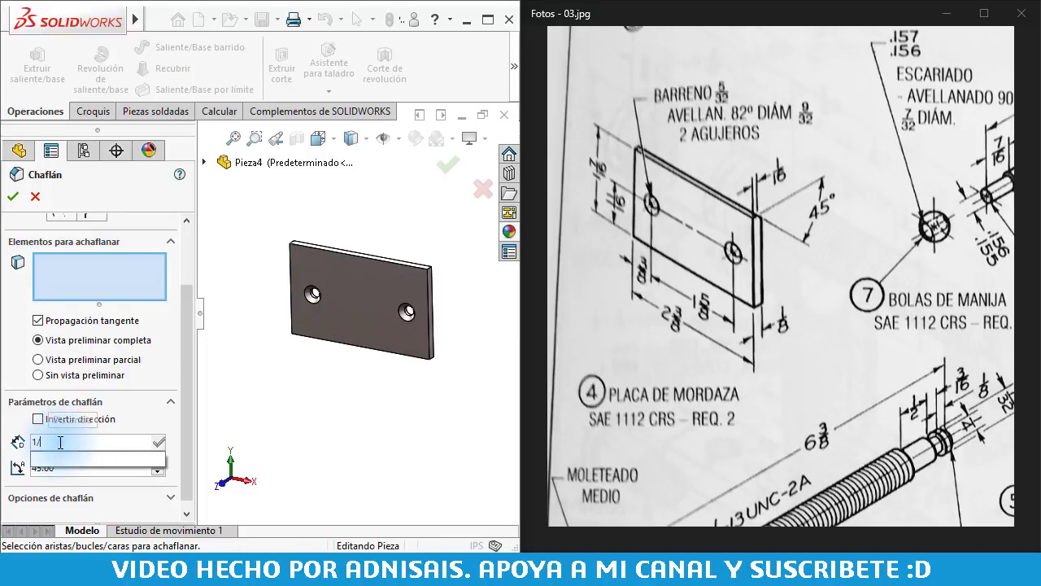
type("16")
key("Return")
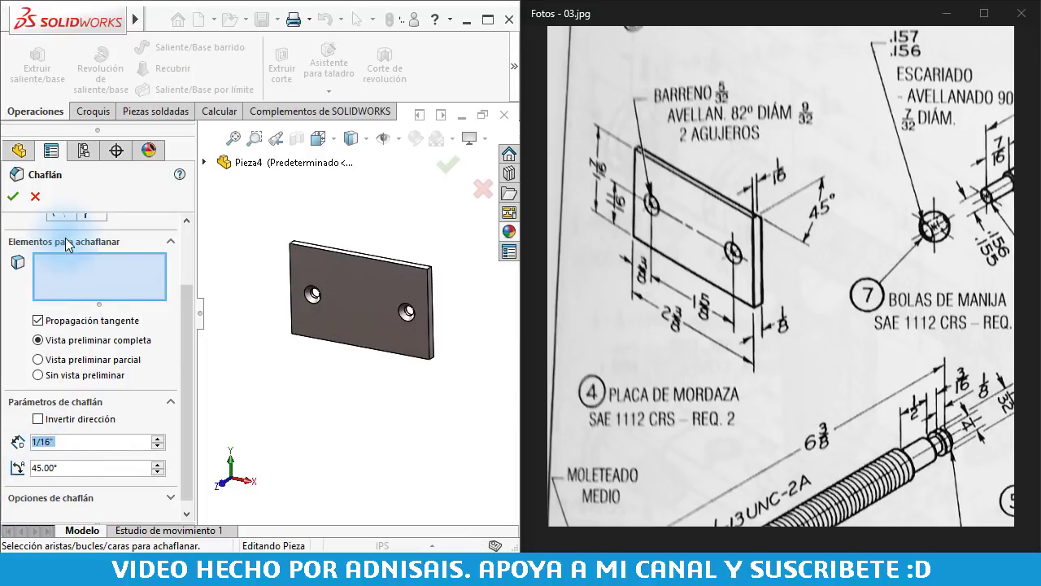
Apply the chamfer to the plate's top edge and tilt the view to check it
left_click(79, 273)
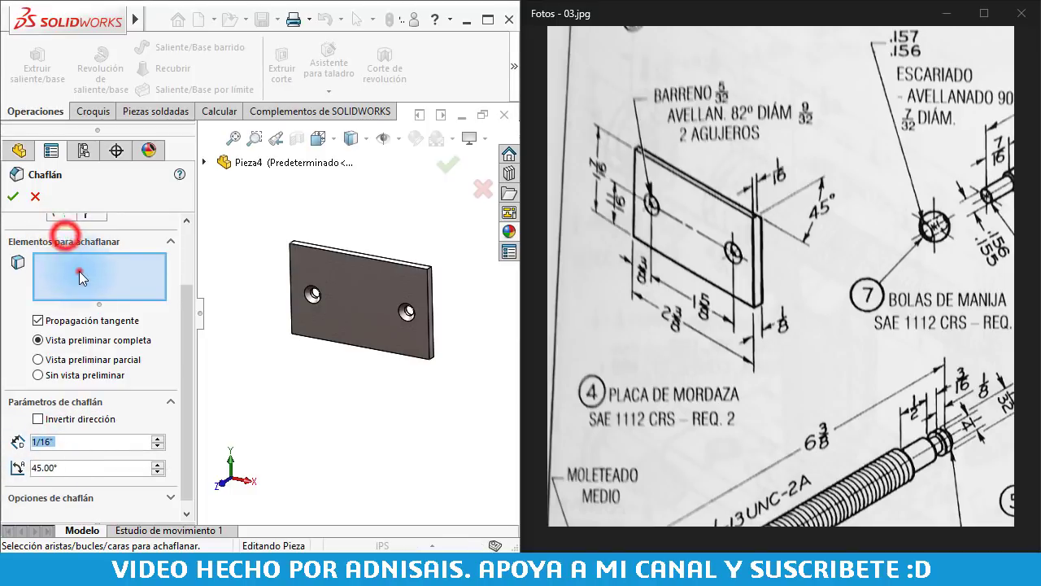
left_click(383, 260)
scroll(471, 256, "down", 3)
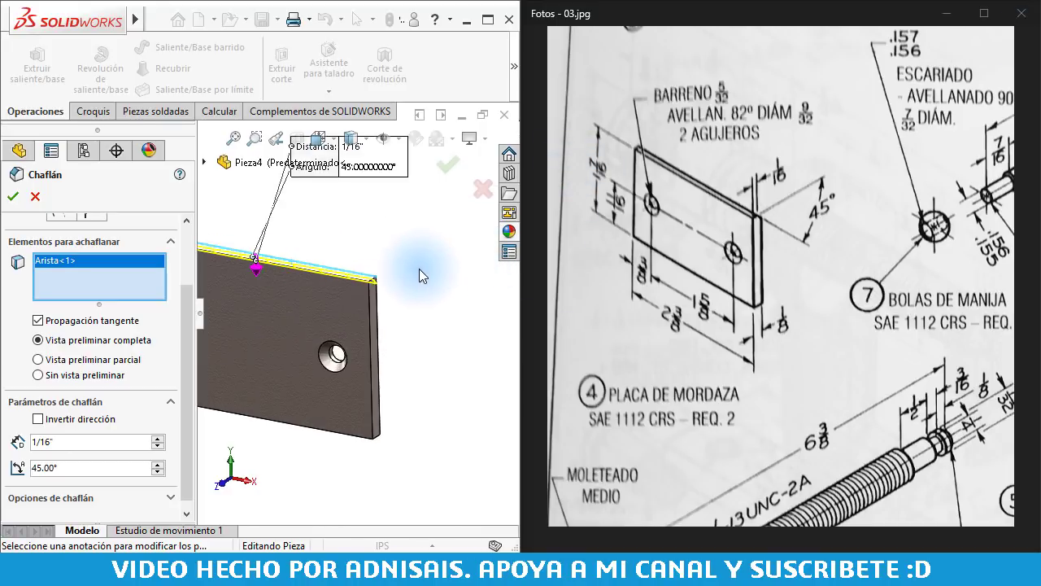
scroll(399, 279, "down", 2)
scroll(371, 284, "down", 2)
key("Return")
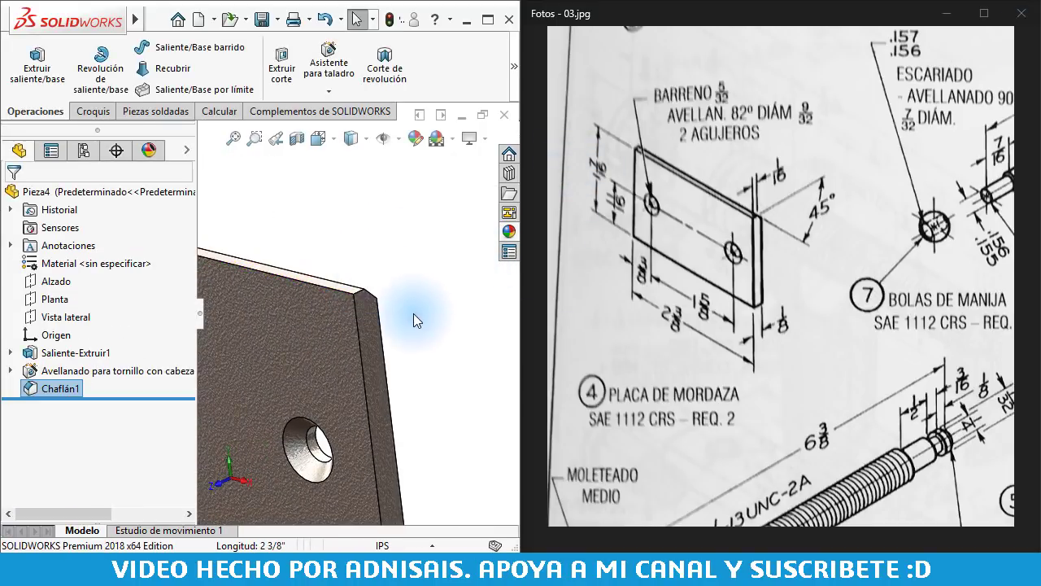
scroll(413, 320, "up", 5)
mouse_move(344, 279)
middle_mouse_down()
mouse_move(298, 344)
mouse_move(326, 346)
mouse_move(350, 275)
mouse_move(369, 264)
middle_mouse_up()
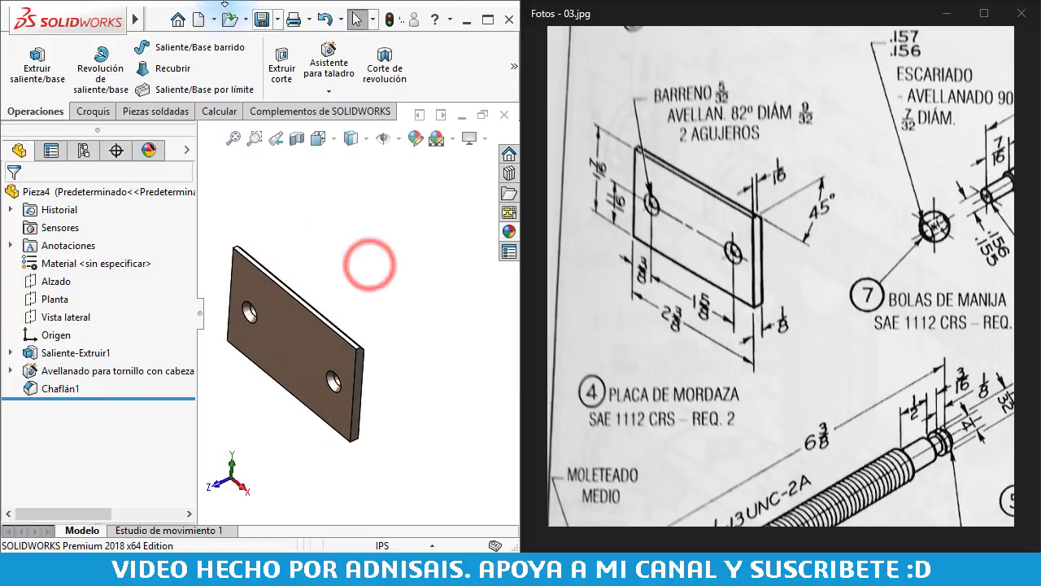
left_click(261, 19)
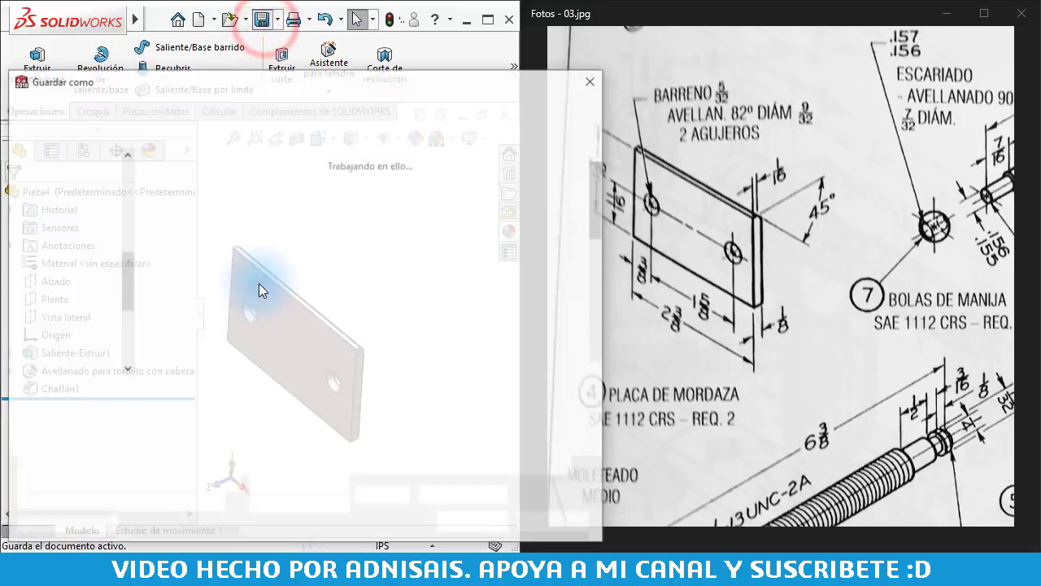
type("90")
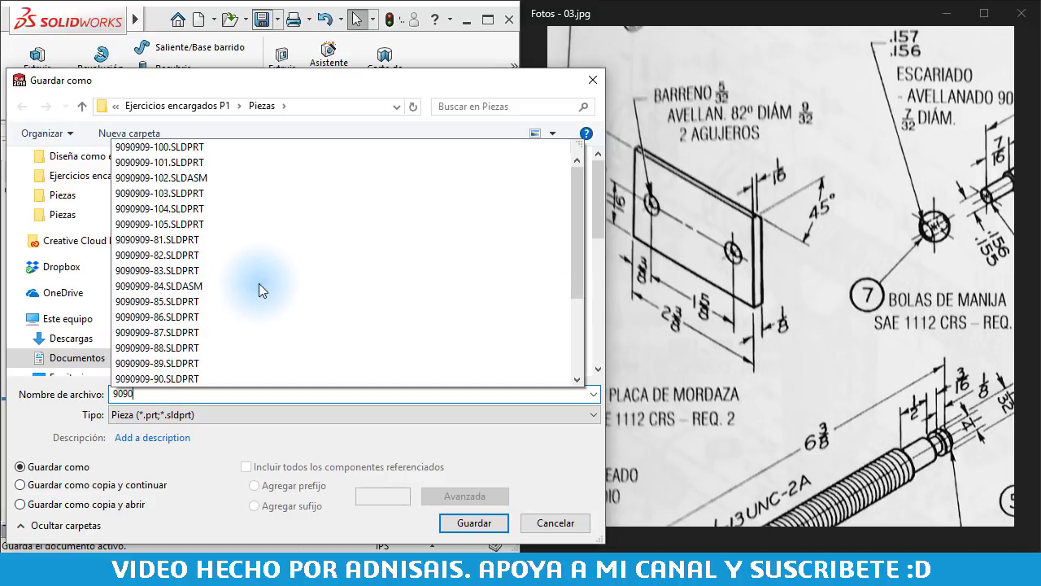
type("90909")
type("-106")
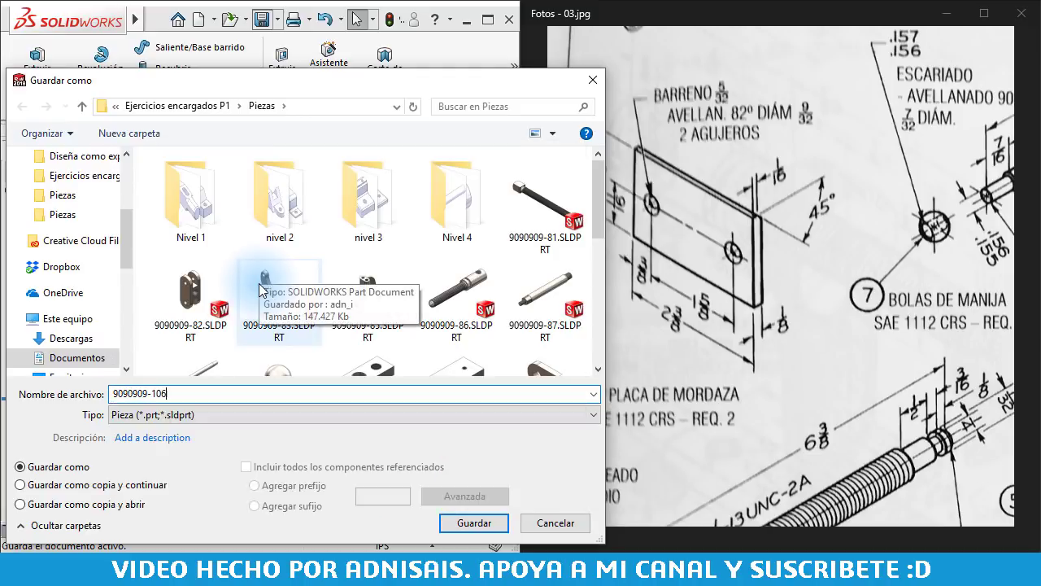
key("Return")
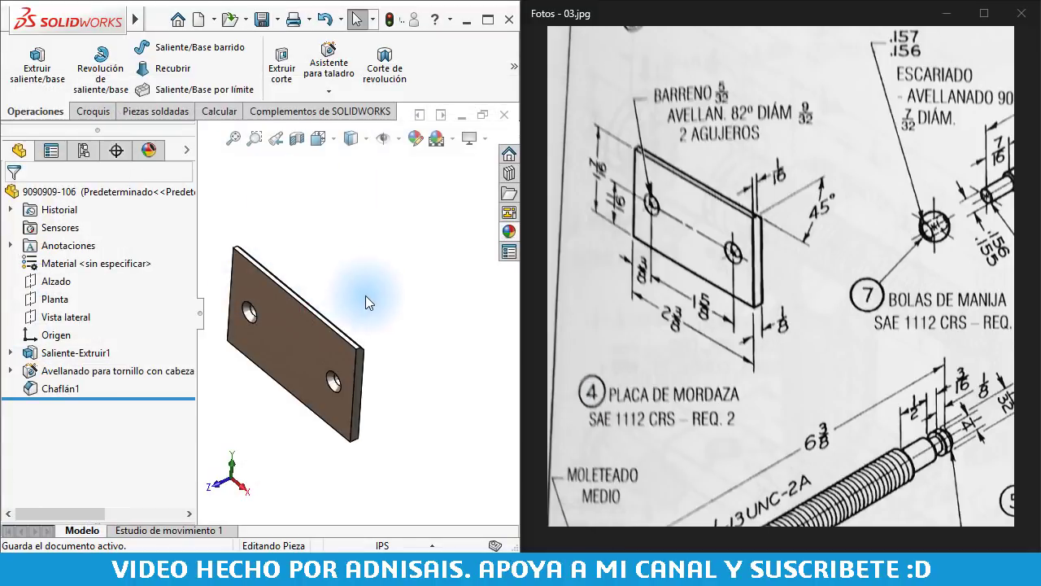
Bring the PLACA RETENEDORA drawing into view in the reference photo and start a new document
mouse_move(811, 370)
left_mouse_down()
mouse_move(771, 286)
mouse_move(598, 257)
left_mouse_up()
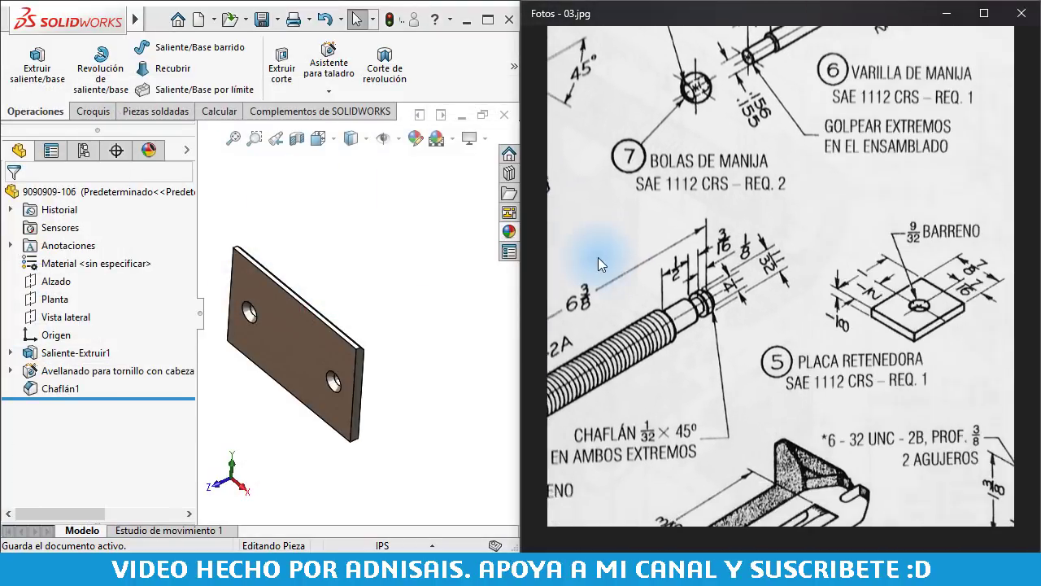
left_click_drag(736, 338, 724, 332)
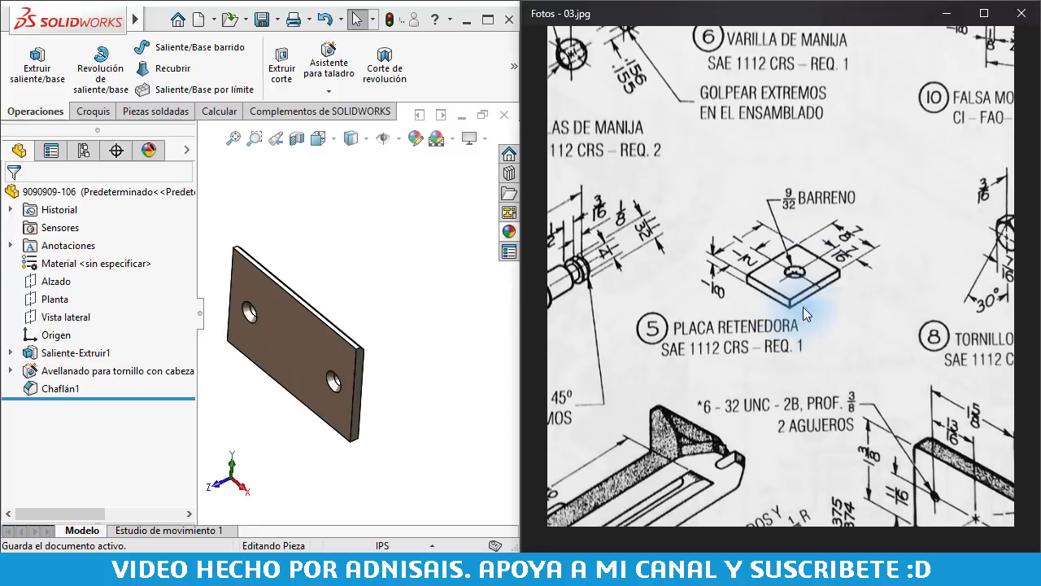
left_click(348, 266)
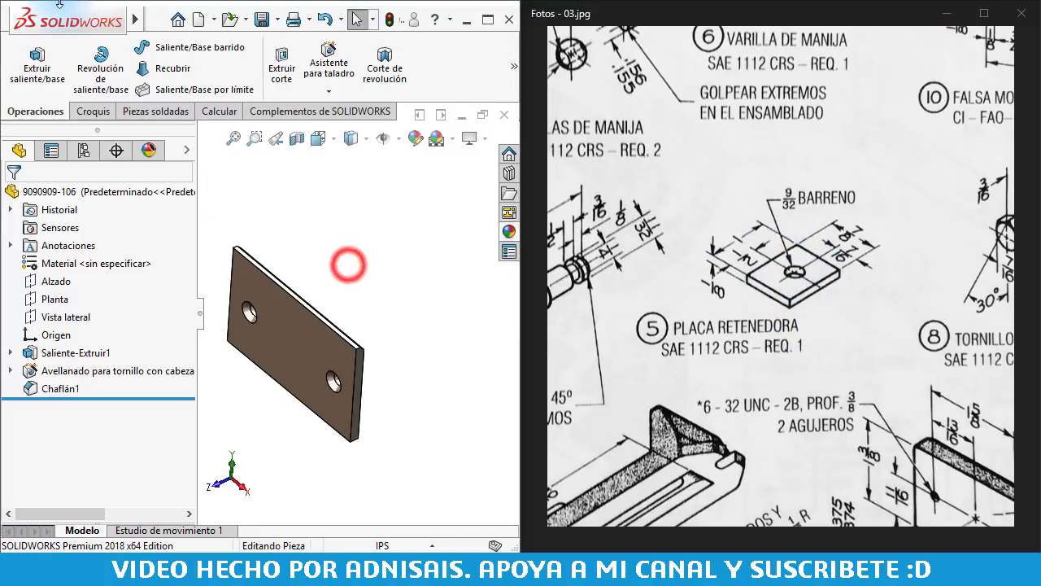
left_click(165, 19)
left_click(184, 45)
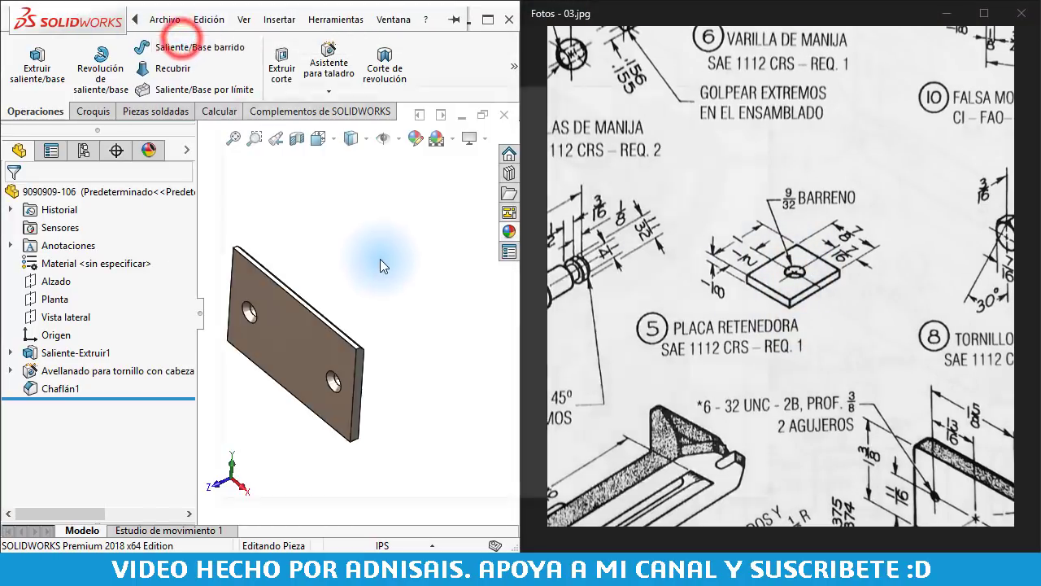
Create a new inch part and sketch a centre rectangle on the Top Plane at the origin
double_click(484, 157)
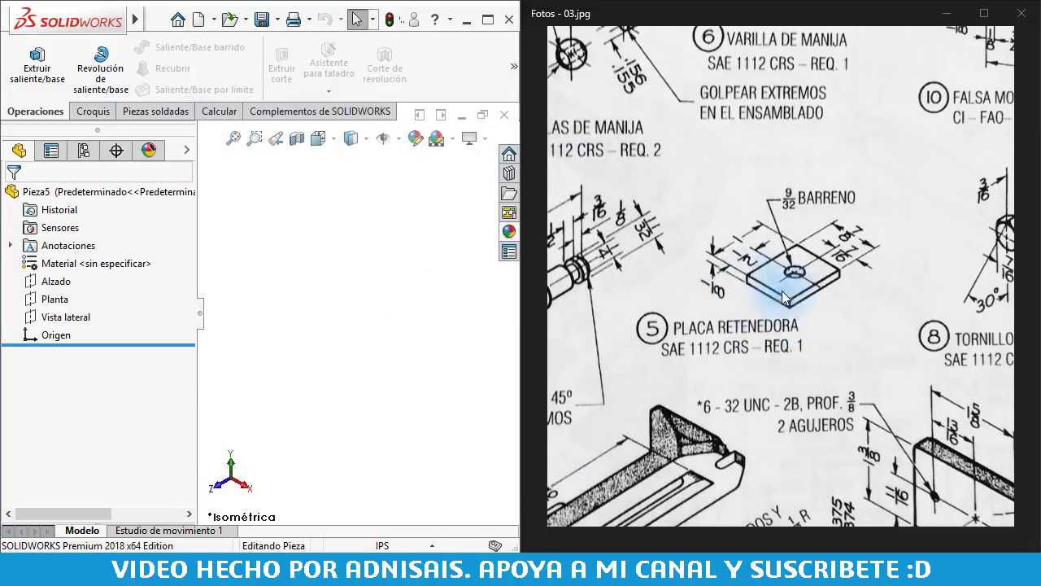
left_click(52, 297)
left_click(59, 277)
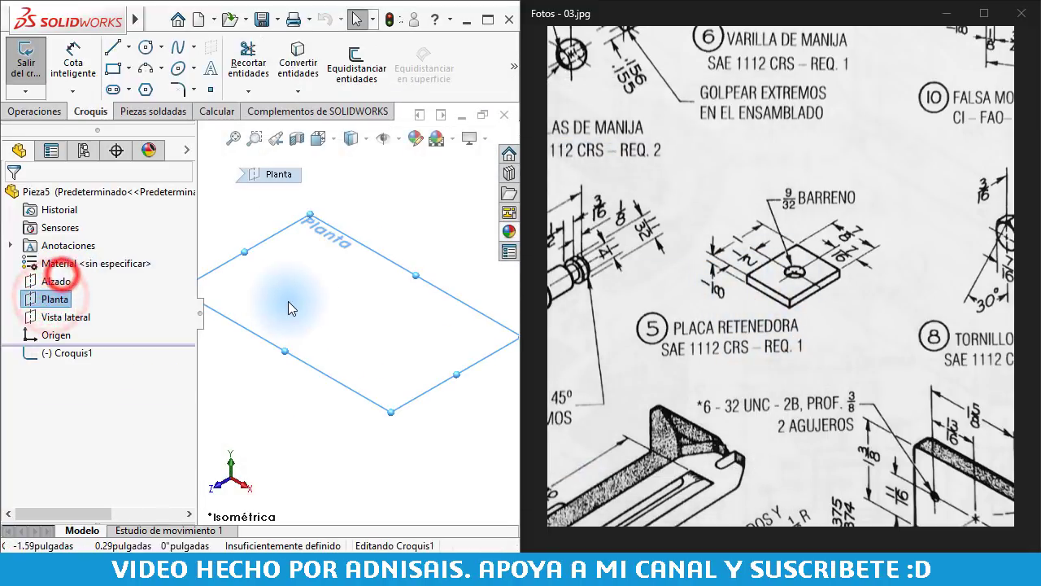
left_click(115, 70)
left_click(71, 246)
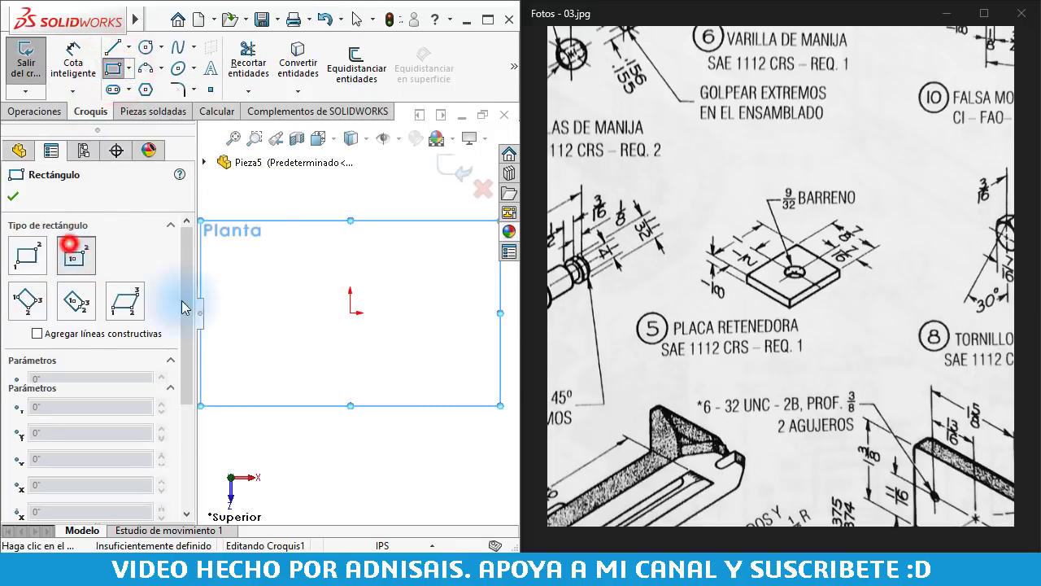
left_click(351, 312)
left_click(423, 232)
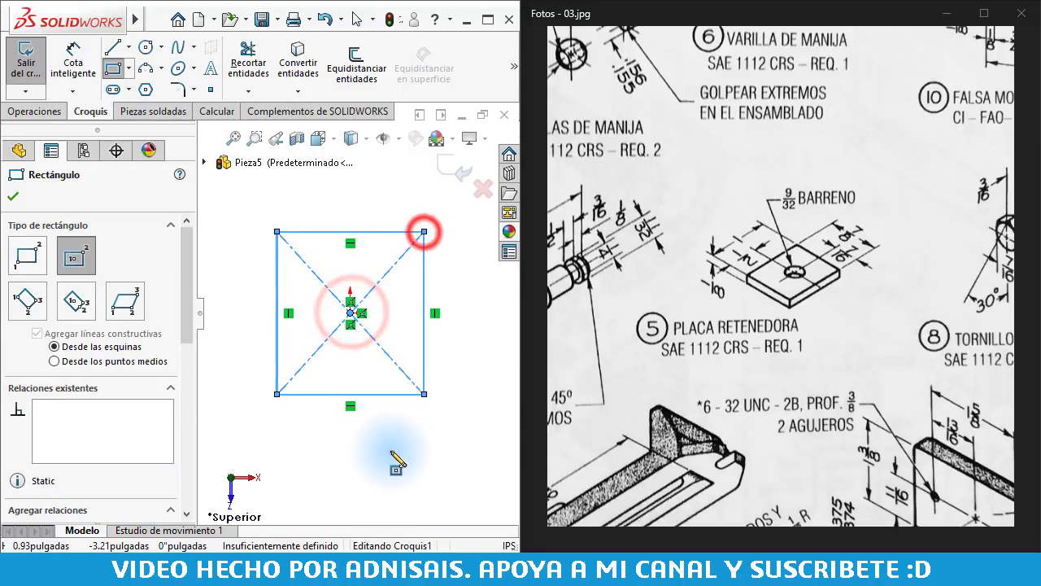
right_click_drag(396, 463, 388, 448)
Dimension the rectangle 1" tall by 7/8" wide
left_click(277, 308)
left_click(244, 310)
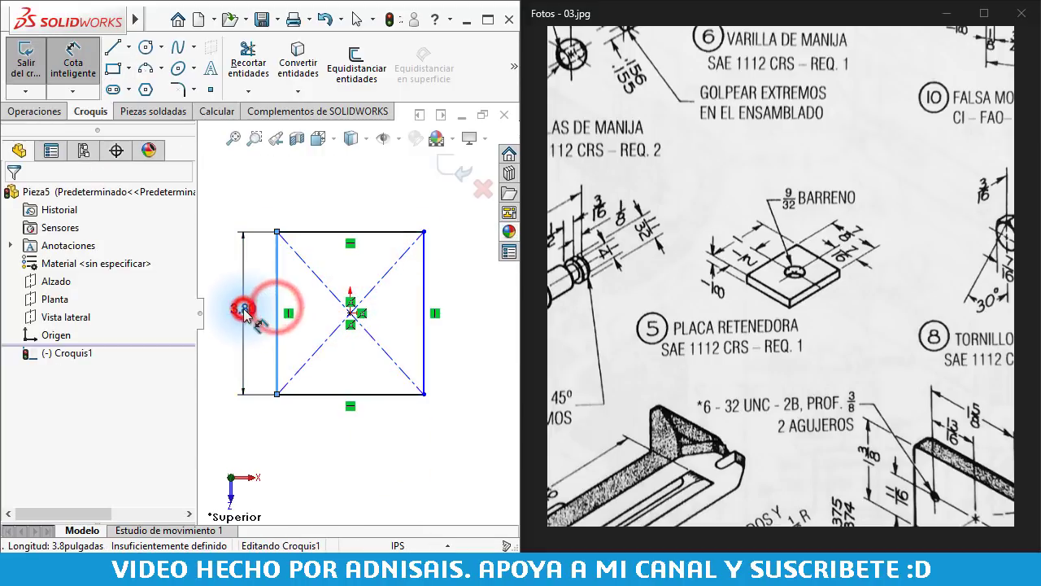
type("3.80171671pulgadas")
key("Return")
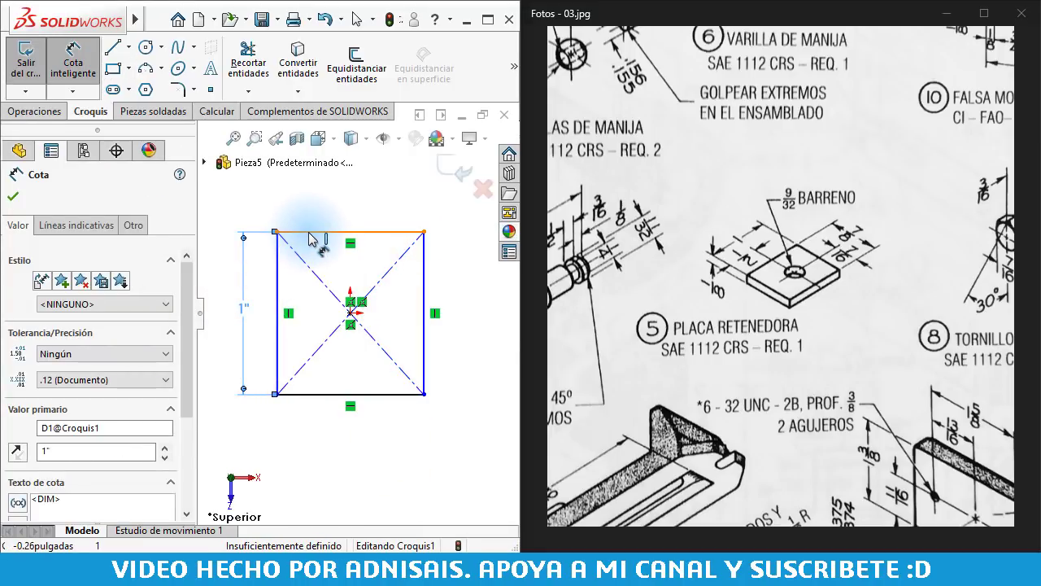
left_click(309, 235)
left_click(325, 207)
type("7")
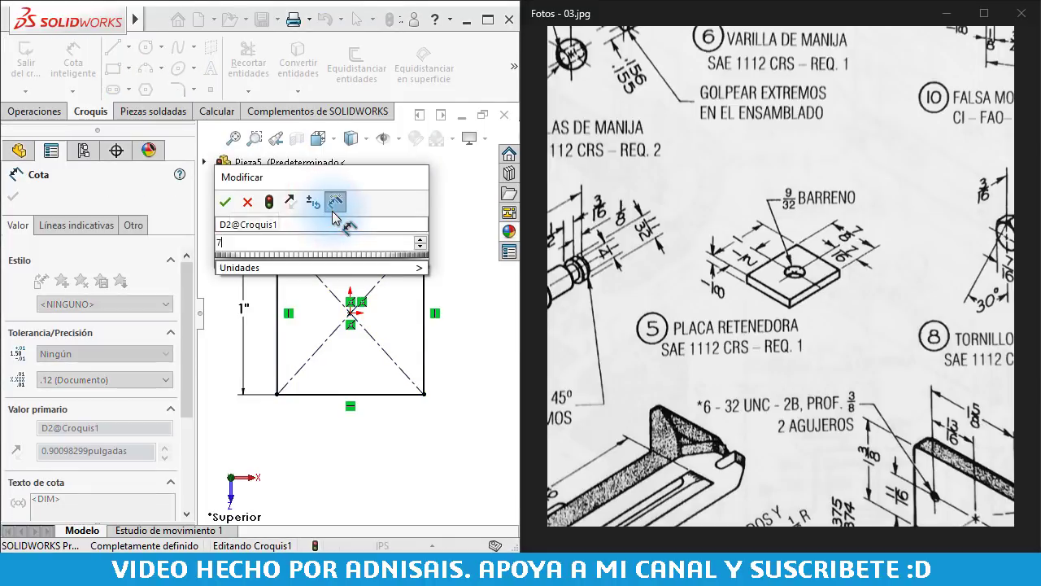
type("/8")
key("Return")
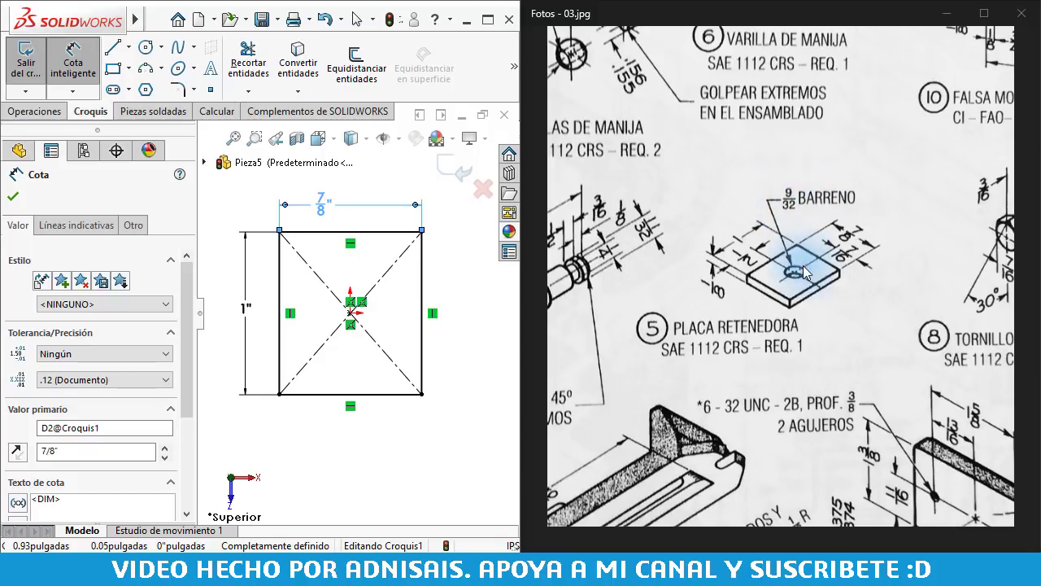
Draw a circle at the rectangle's centre and dimension it 9/32" diameter
left_click(335, 444)
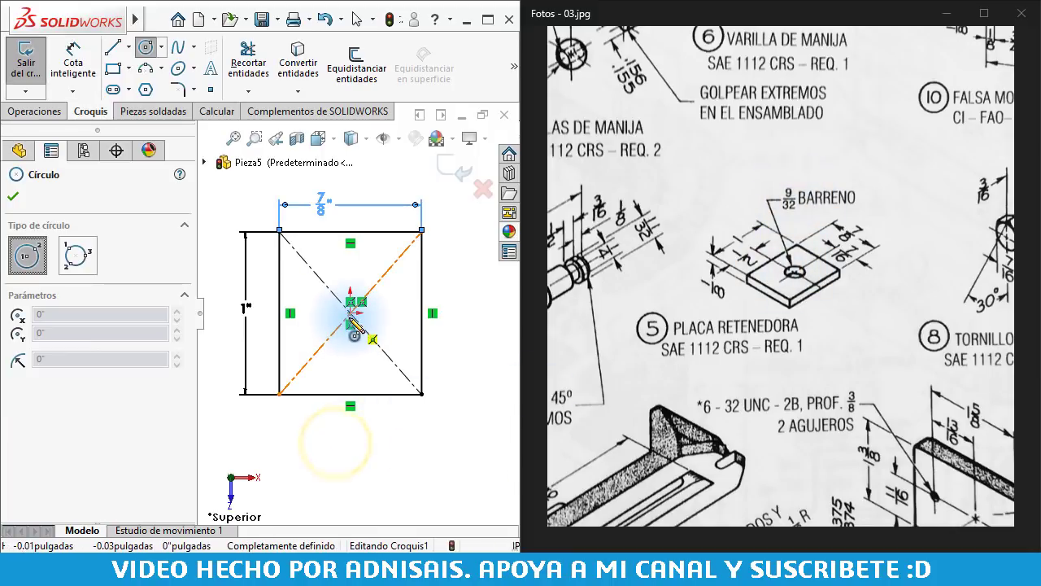
left_click(351, 312)
left_click(376, 315)
right_click_drag(372, 466, 388, 334)
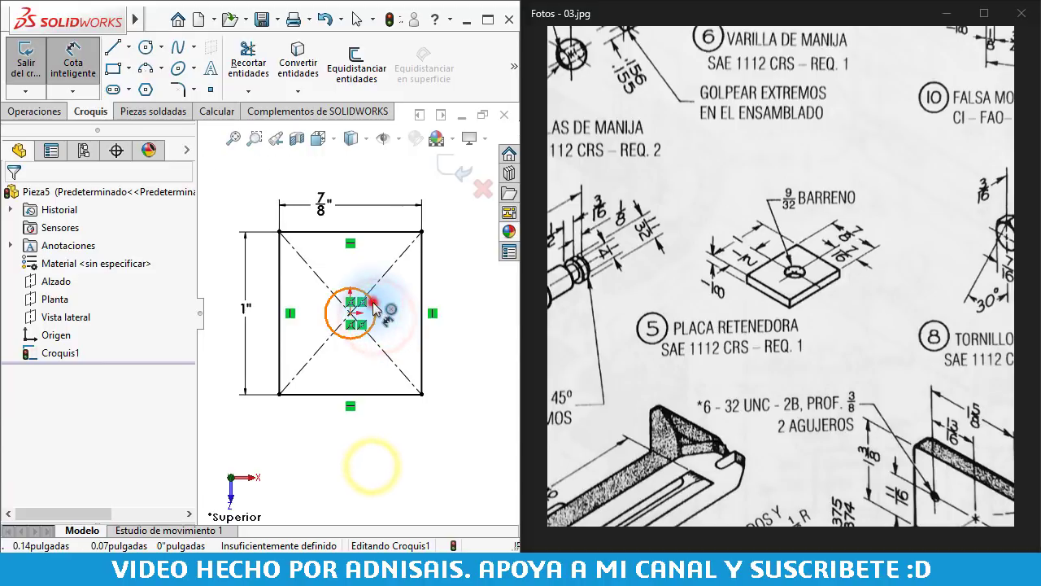
left_click(372, 298)
left_click(464, 294)
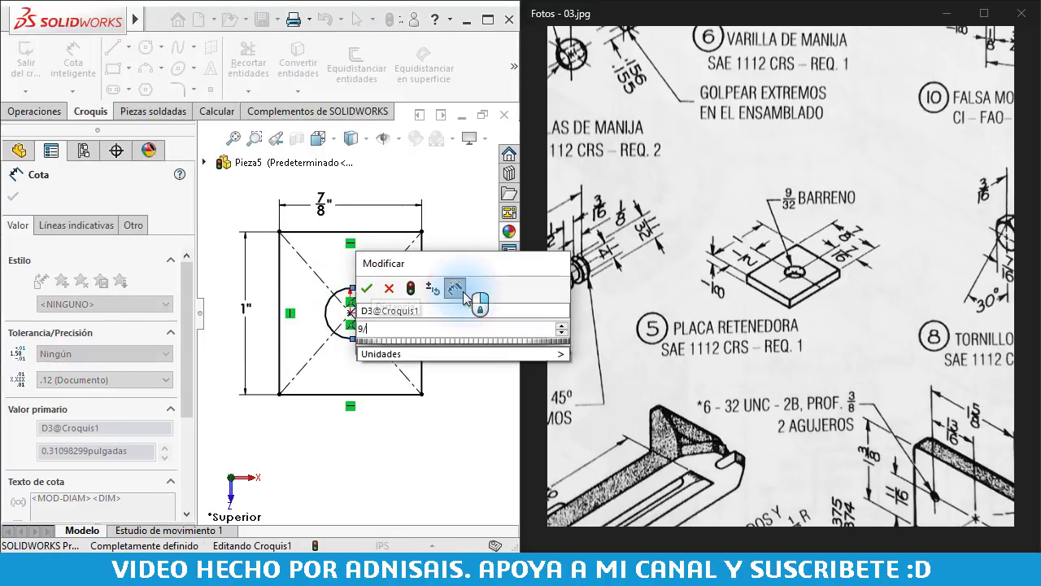
type("9/32")
key("Return")
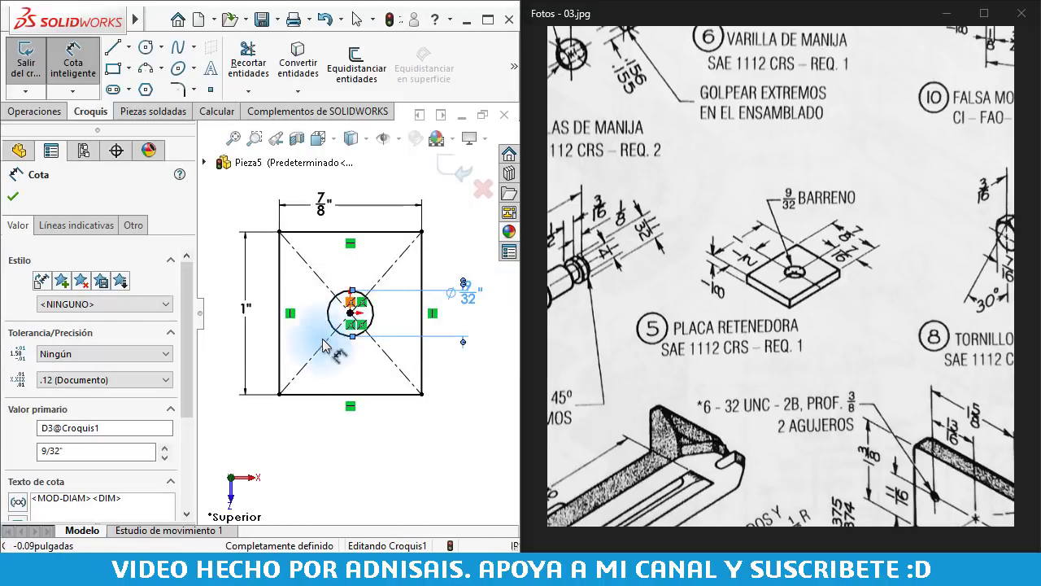
key("Escape")
Extrude the plate sketch 1/8" deep with the Mid Plane end condition into Saliente-Extruir1
left_click(34, 111)
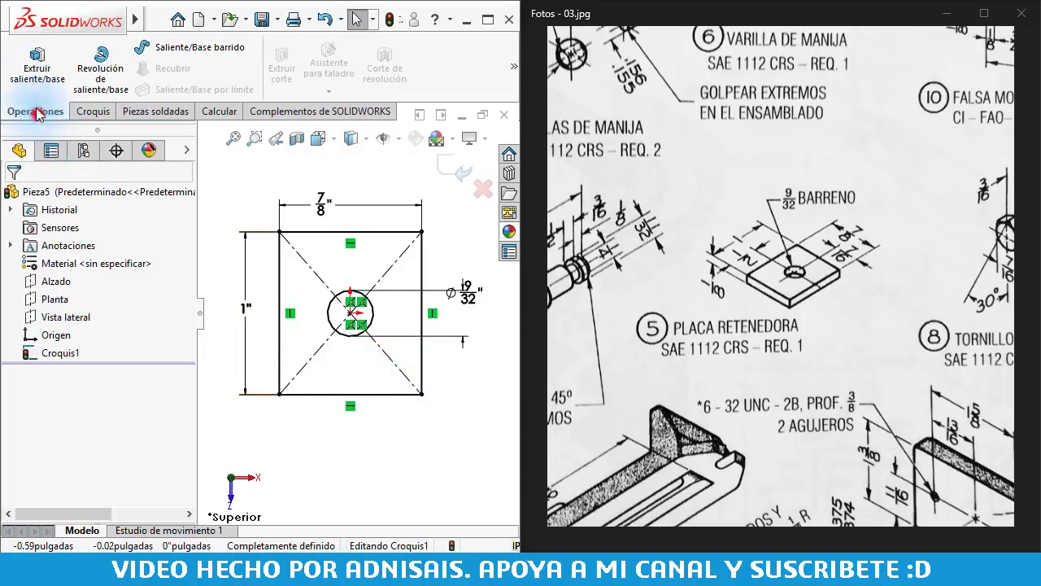
left_click(36, 61)
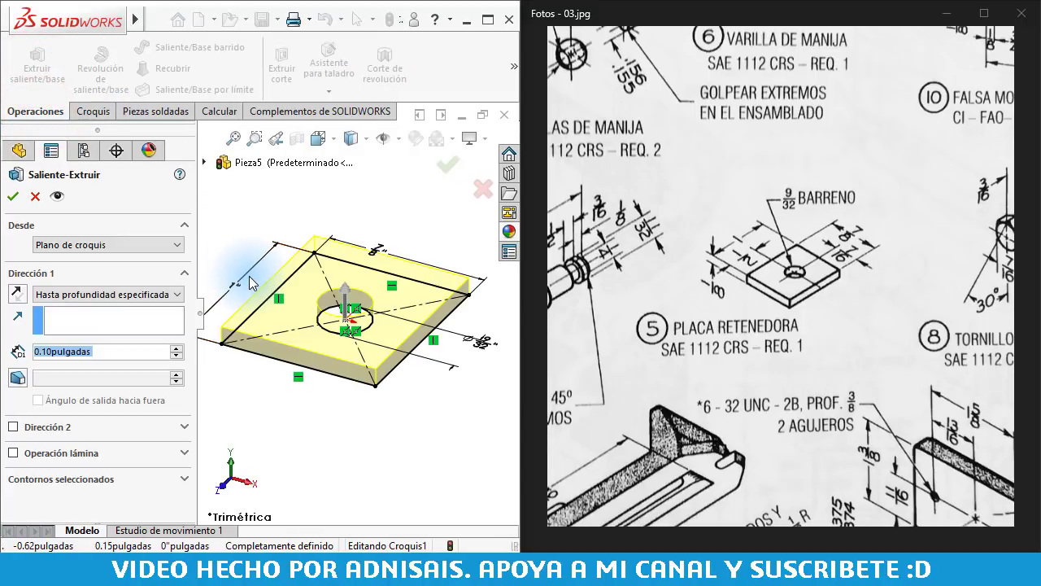
type("1")
key("Return")
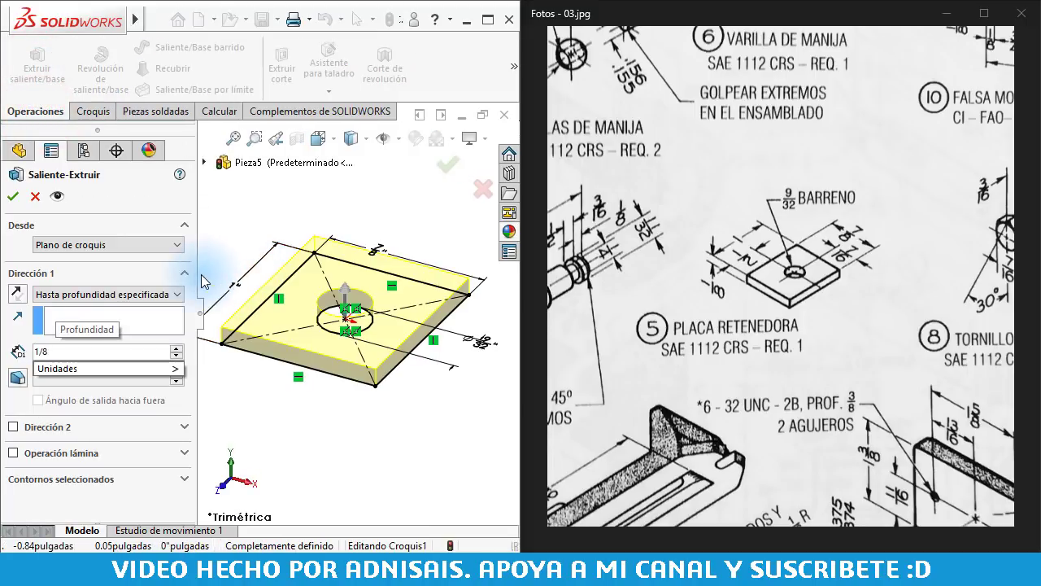
left_click(142, 295)
left_click(98, 362)
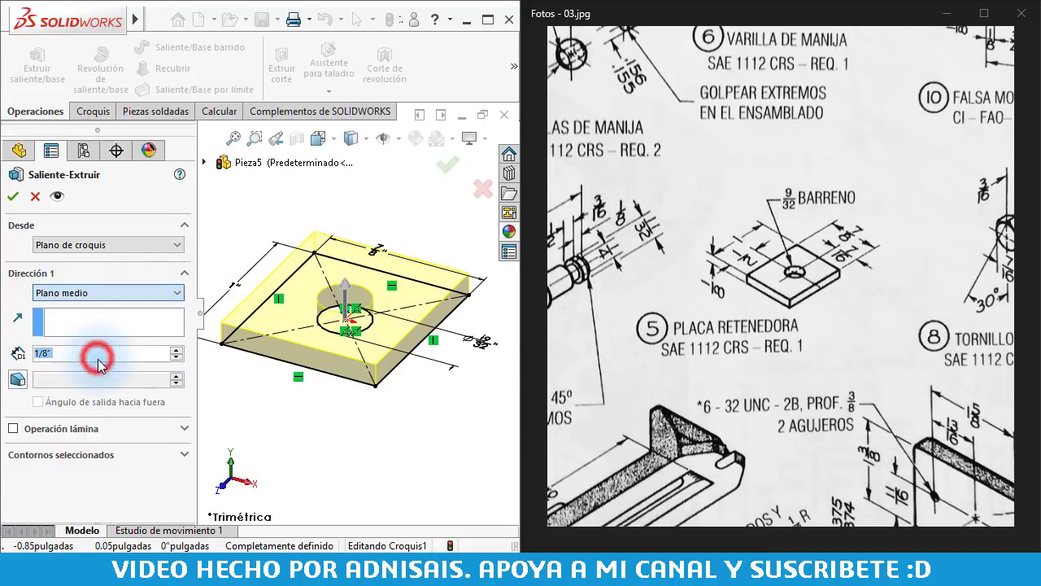
left_click(12, 198)
left_click(281, 194)
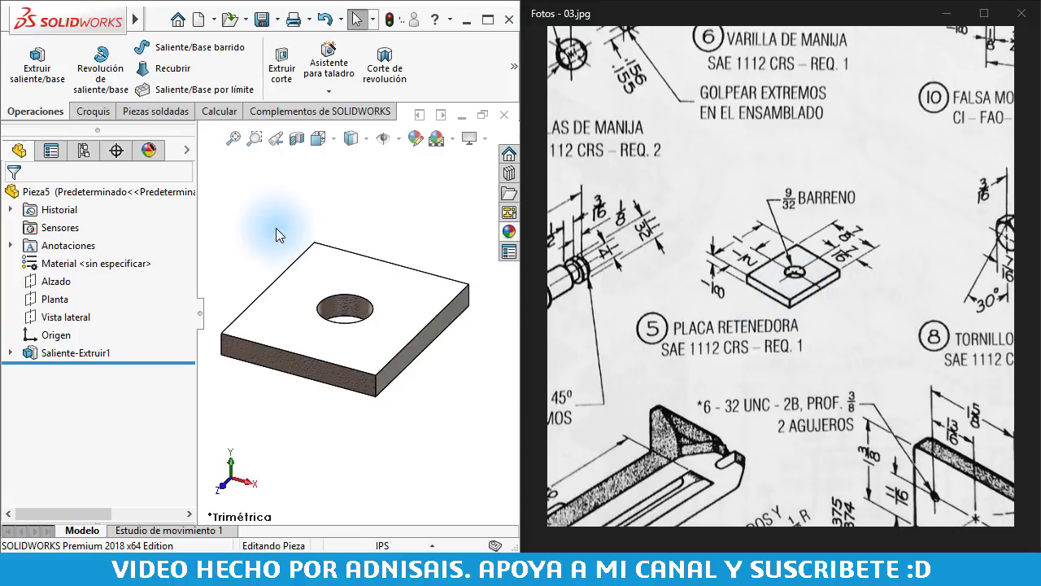
left_click(264, 23)
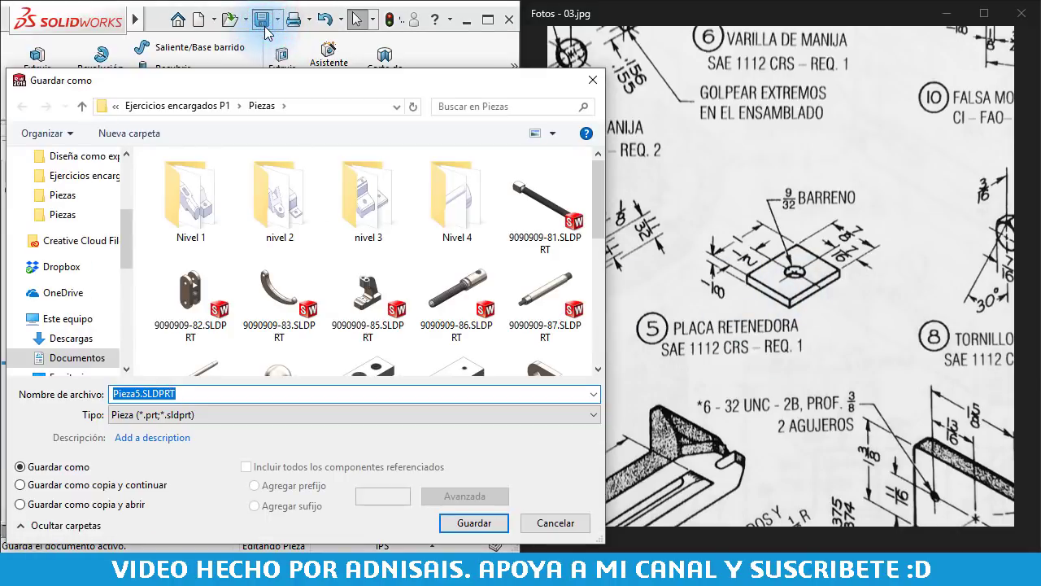
type("909")
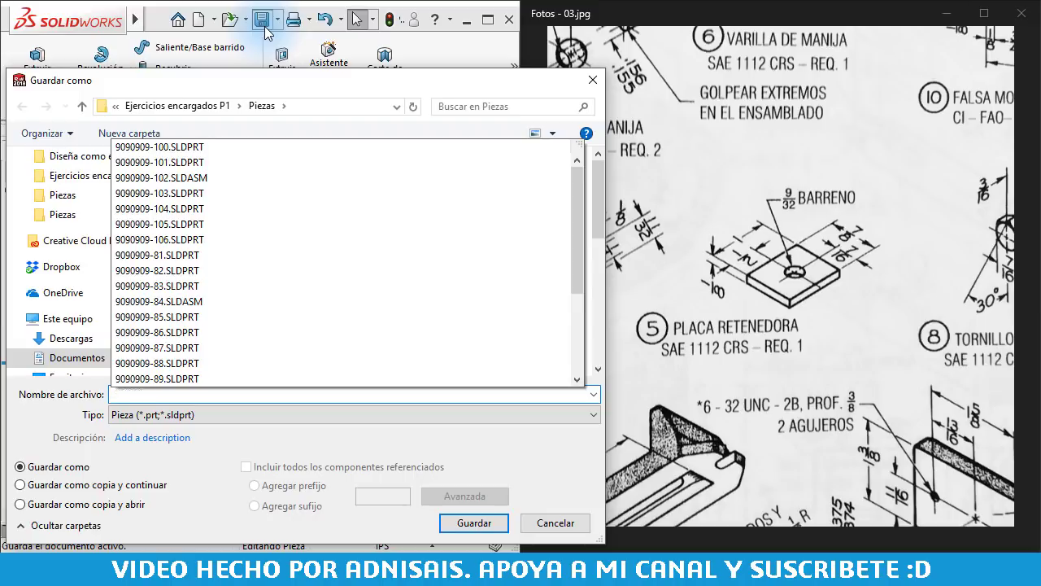
type("-107")
key("BackSpace")
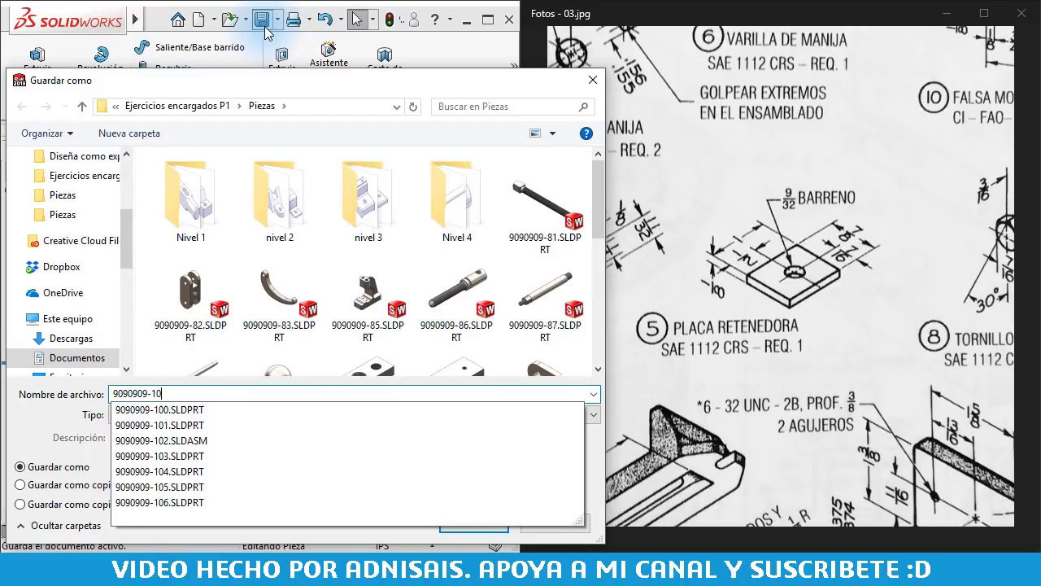
key("Return")
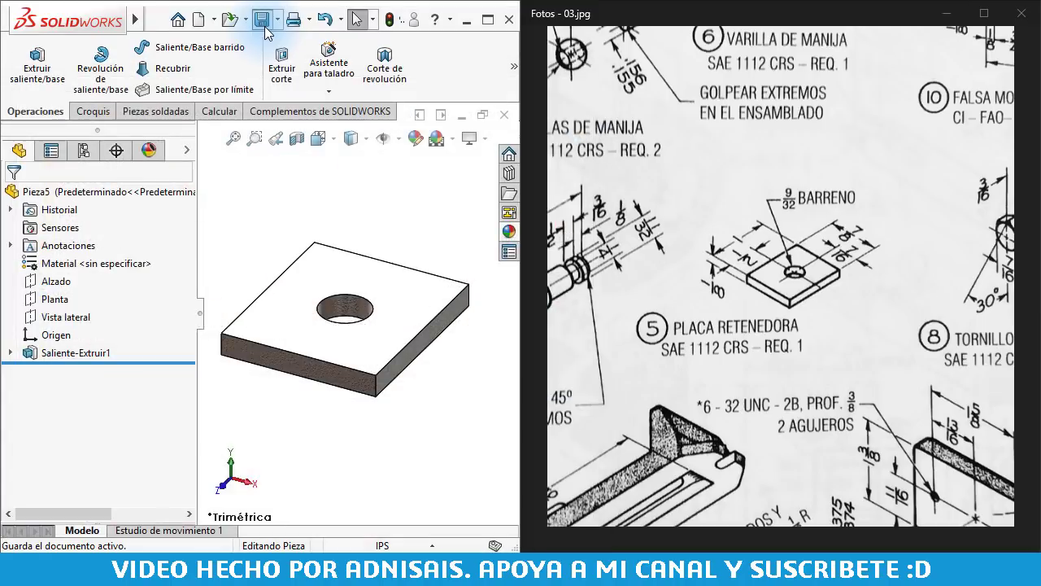
mouse_move(829, 222)
left_mouse_down()
mouse_move(839, 316)
mouse_move(814, 269)
left_mouse_up()
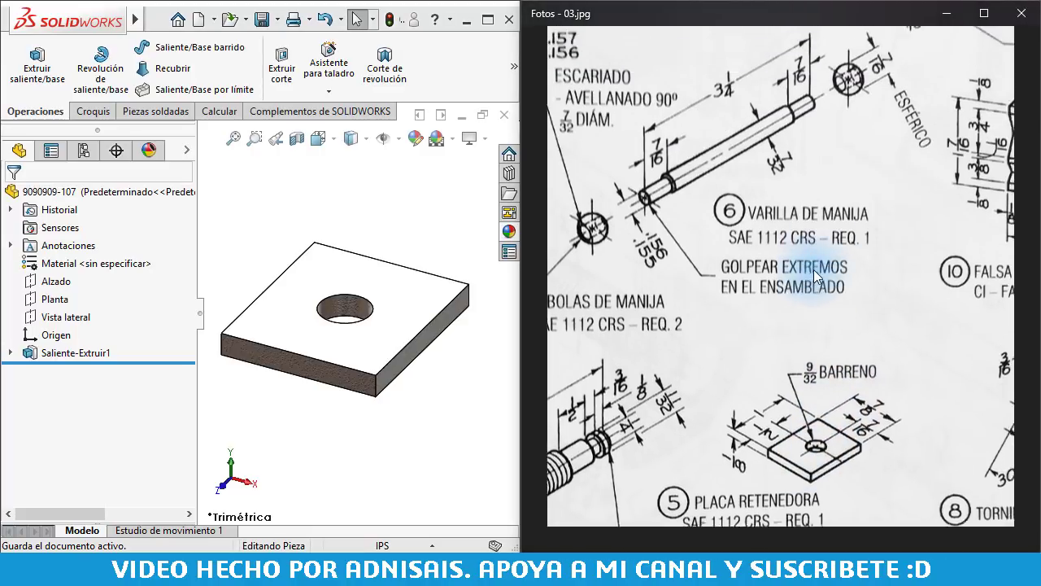
mouse_move(793, 181)
left_mouse_down()
mouse_move(805, 250)
mouse_move(841, 283)
left_mouse_up()
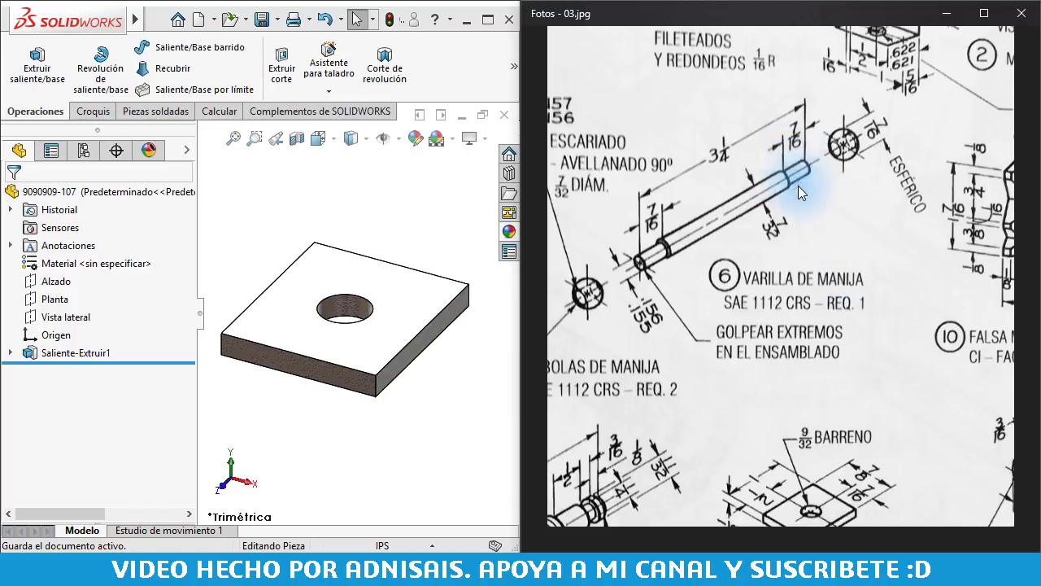
Create a new inch part with a sketch on the Vista lateral plane
left_click(394, 198)
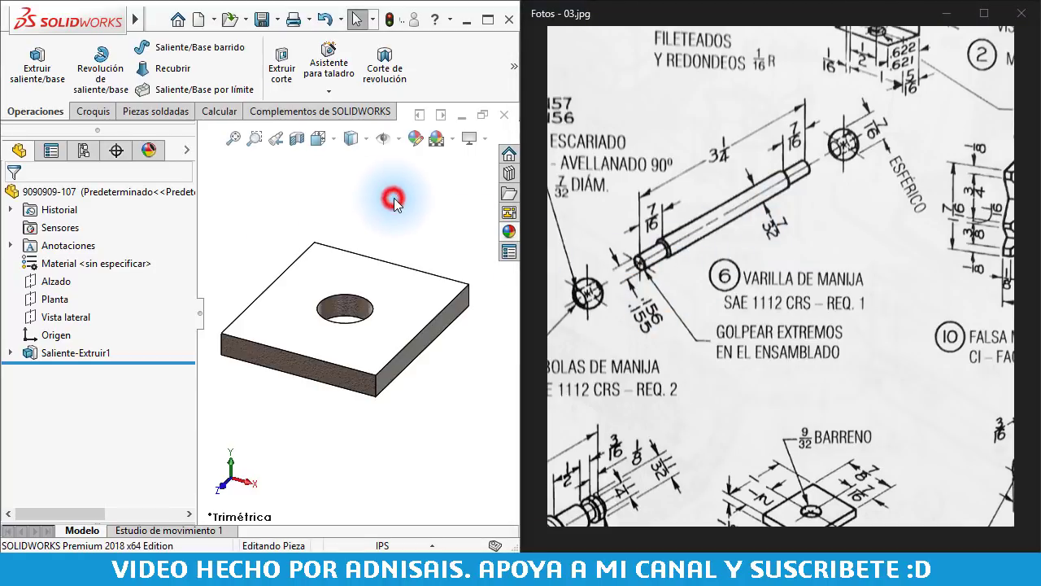
key("ctrl+n")
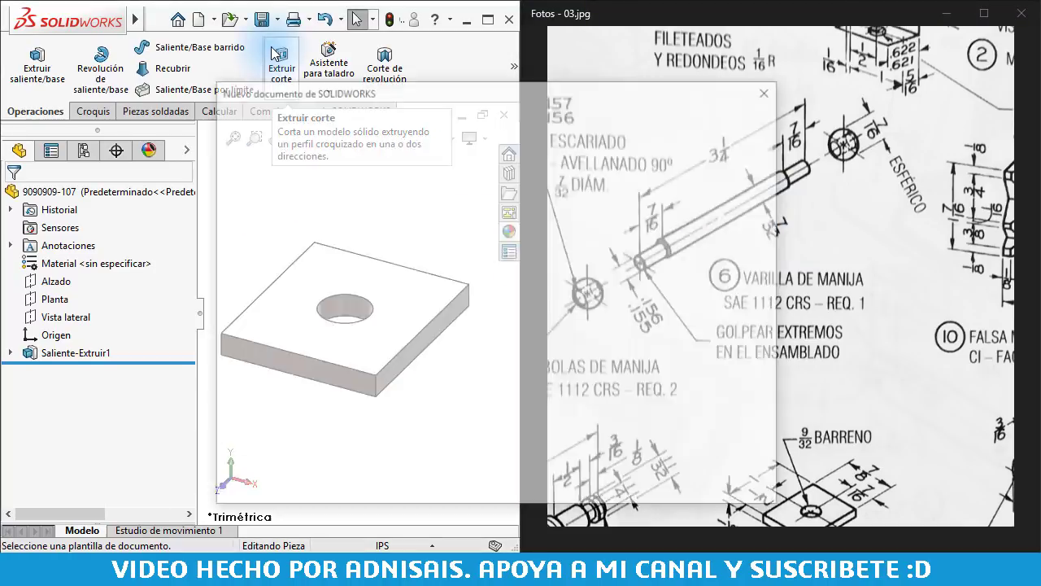
double_click(491, 161)
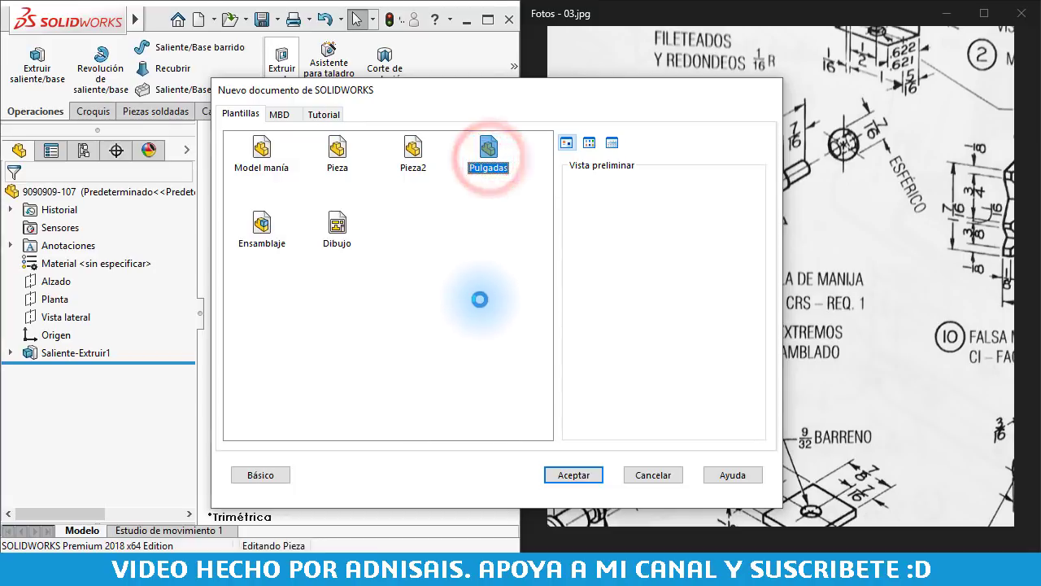
left_click(61, 316)
left_click(77, 295)
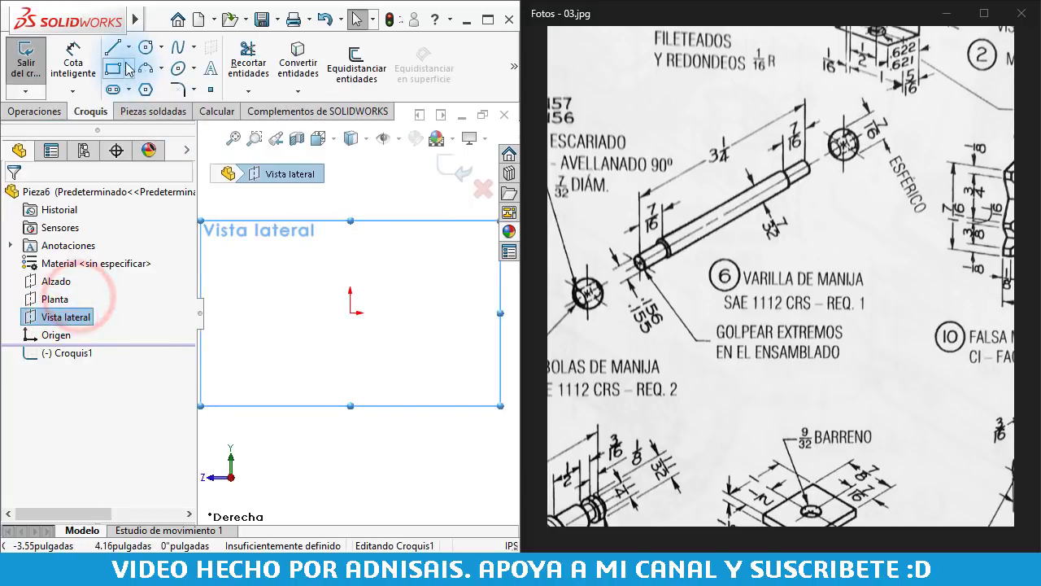
Draw horizontal and vertical centrelines at the origin, then the profile's top edge and left step
left_click(127, 46)
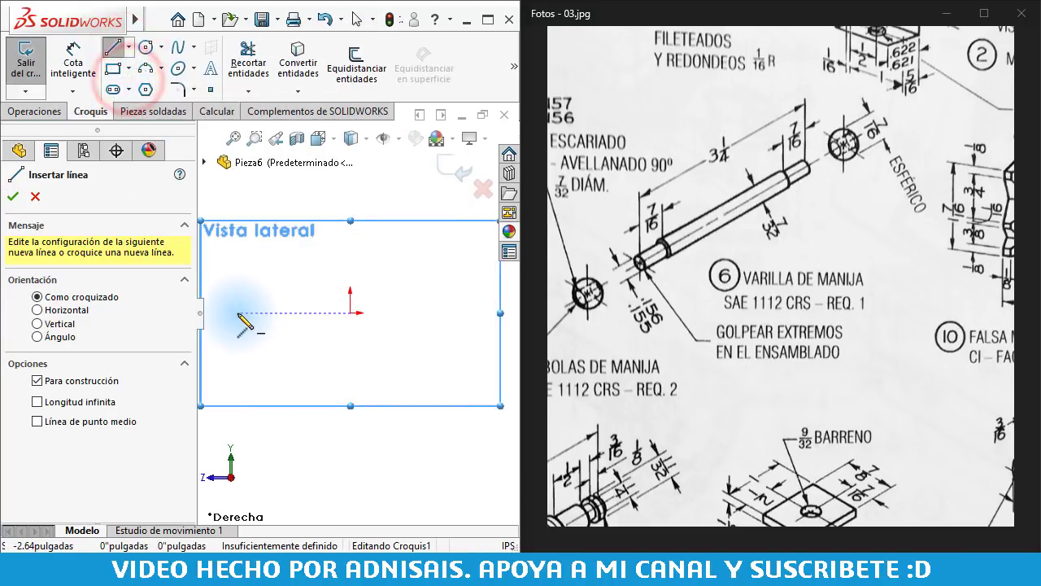
left_click(238, 312)
left_click(350, 312)
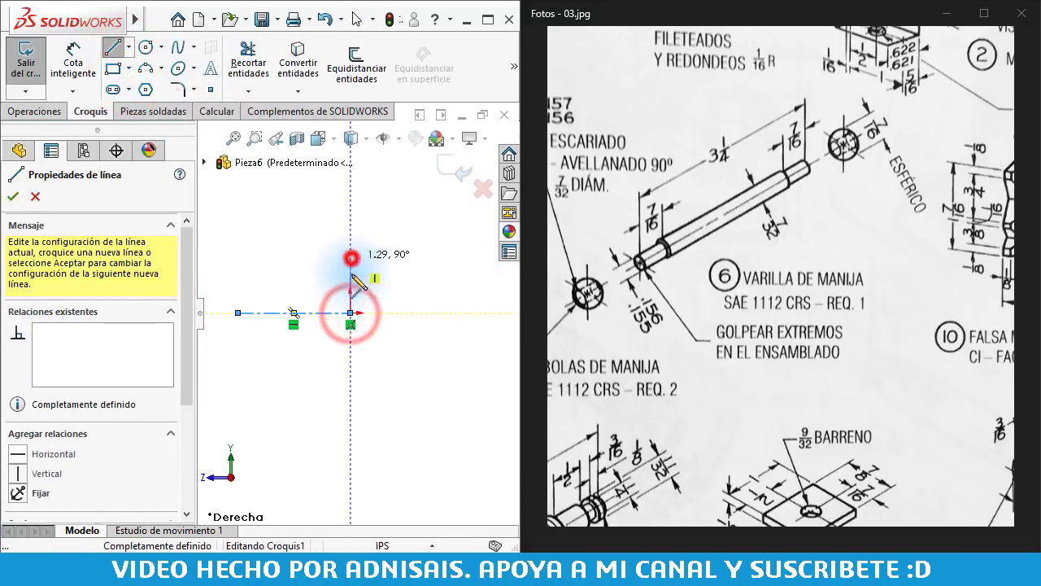
double_click(350, 257)
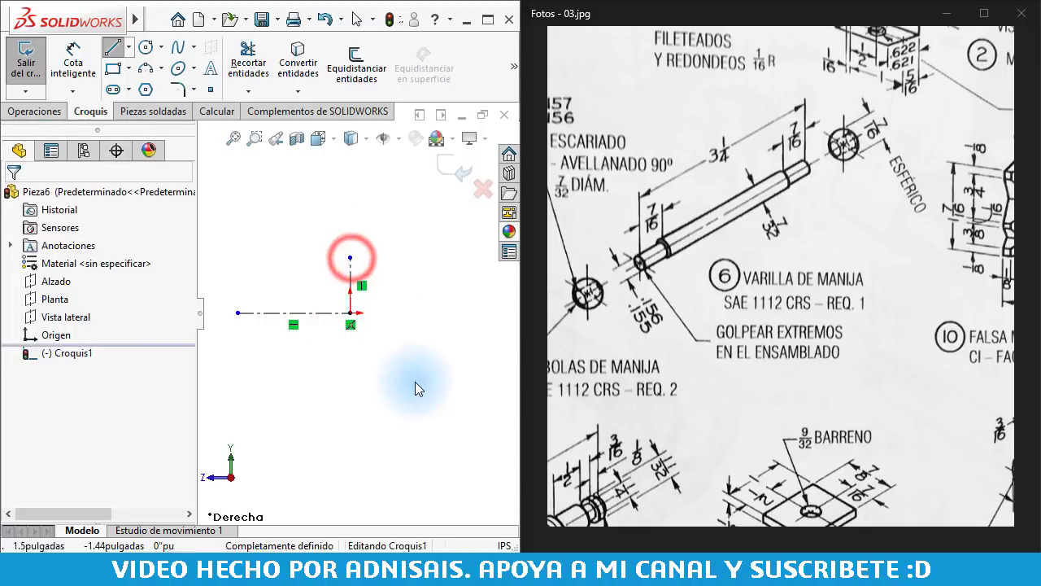
scroll(350, 295, "down", 2)
left_click(351, 298)
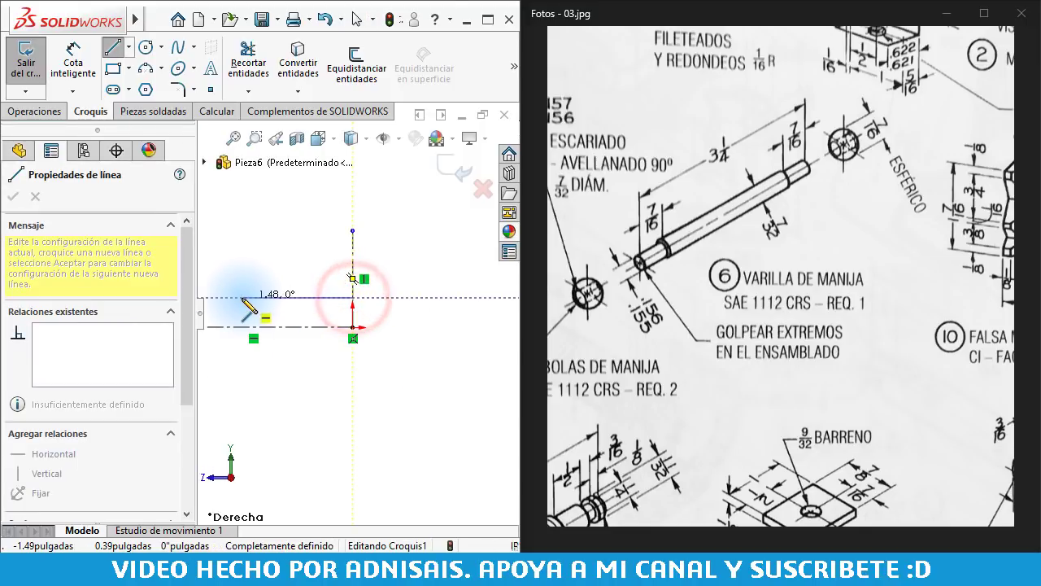
left_click(241, 297)
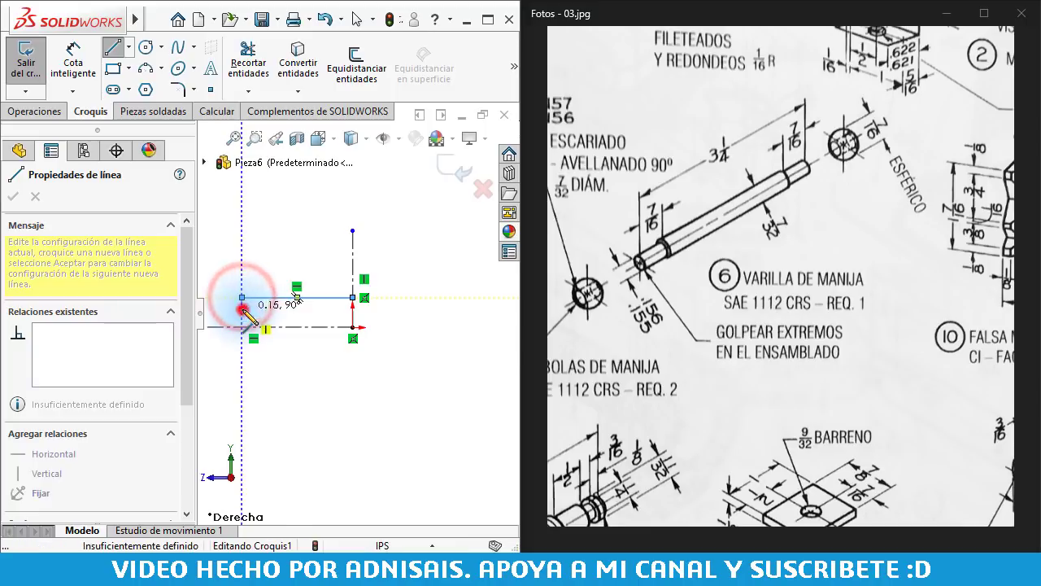
left_click(218, 319)
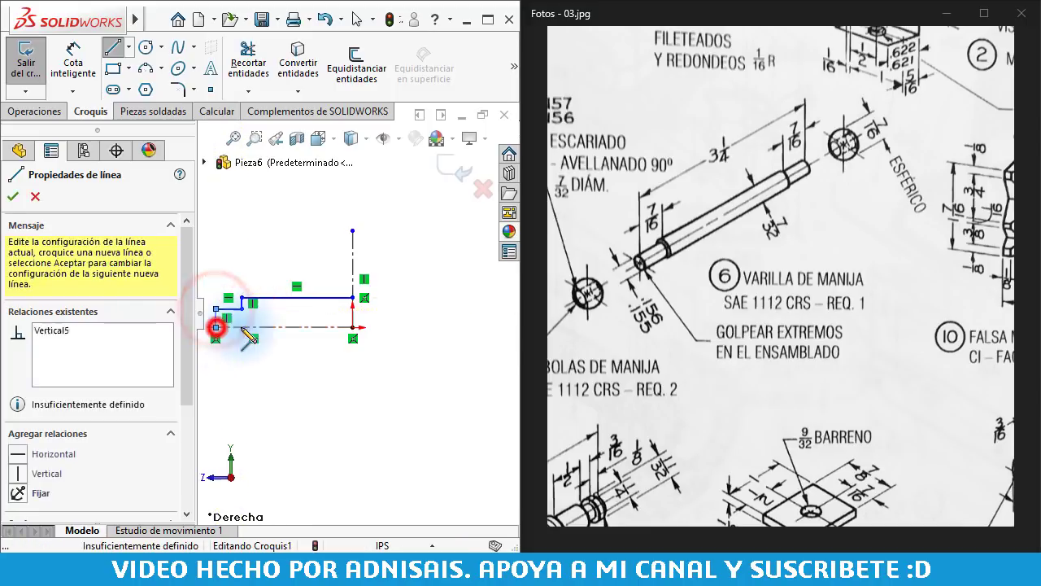
scroll(356, 313, "up", 2)
key("Escape")
Mirror the profile lines about the vertical centreline and close it with a bottom line
left_click_drag(253, 223, 401, 336)
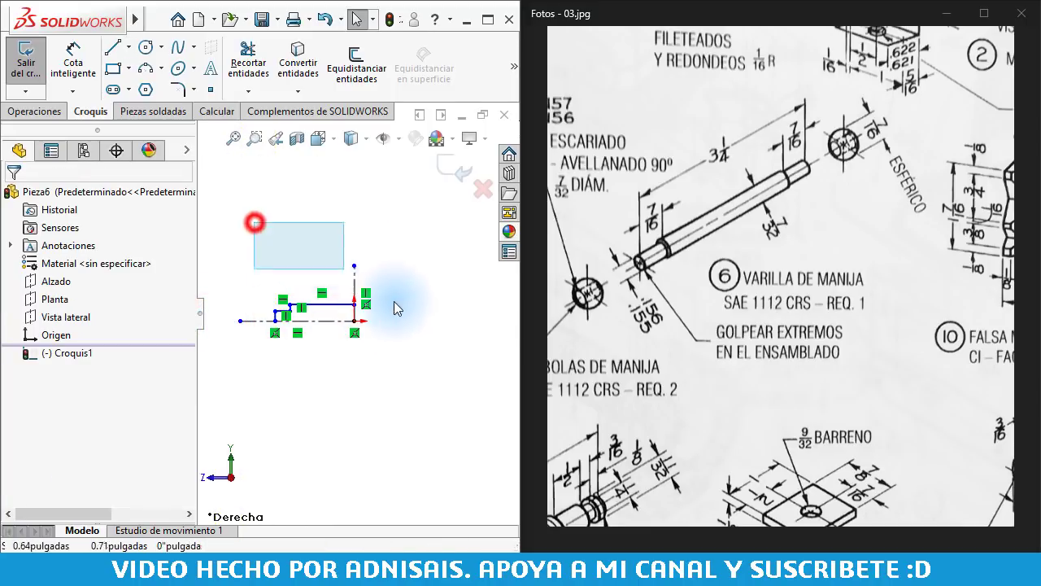
left_click(515, 65)
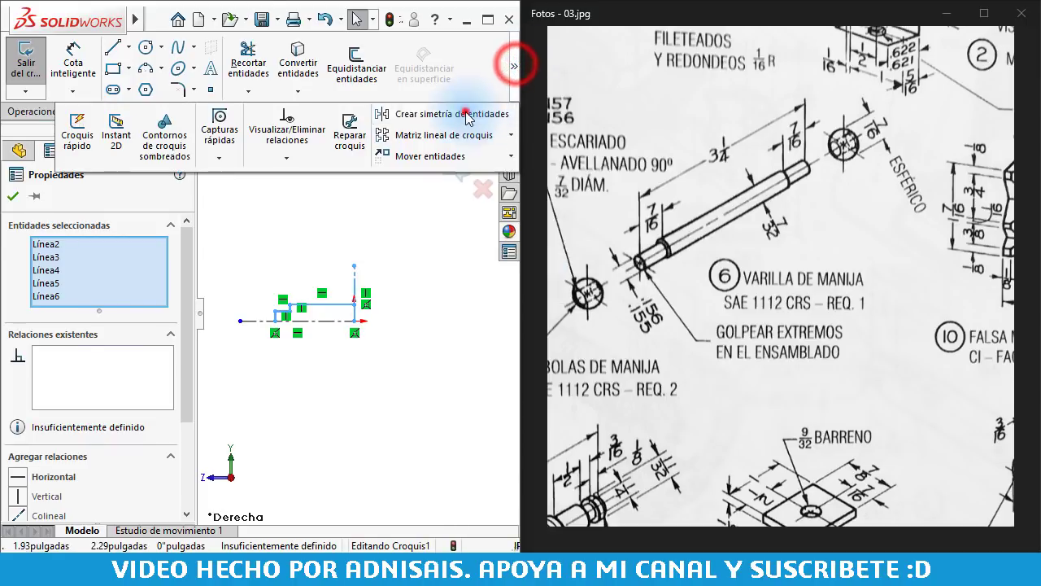
left_click(464, 109)
scroll(346, 332, "down", 1)
scroll(345, 332, "down", 2)
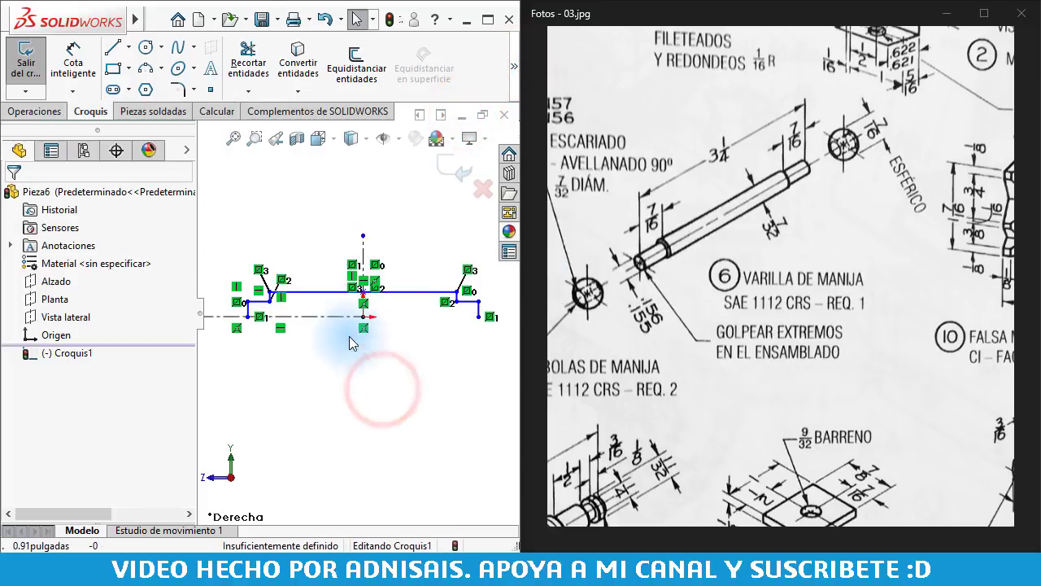
key("l")
left_click(248, 315)
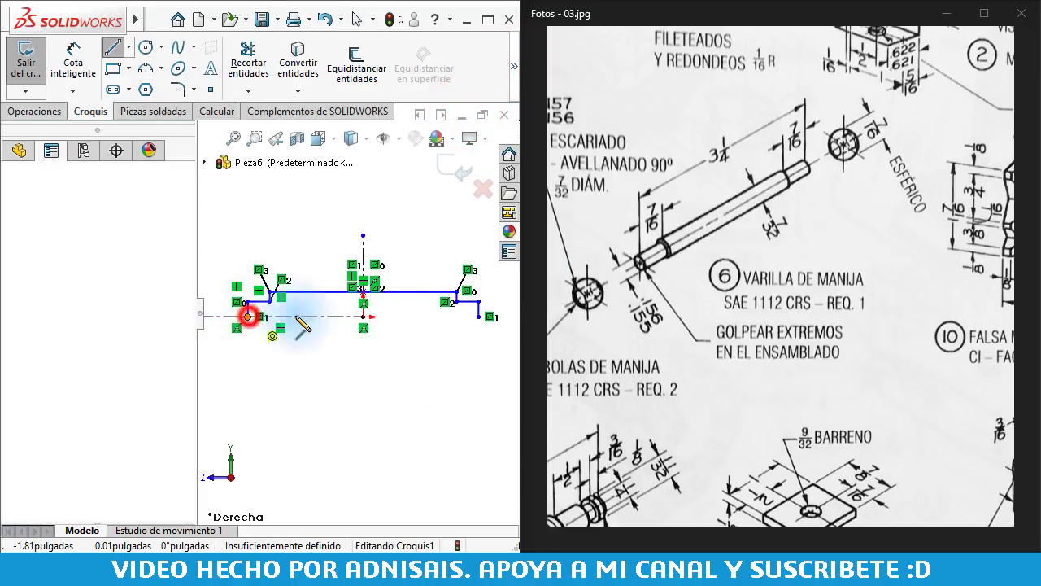
left_click(479, 317)
key("Escape")
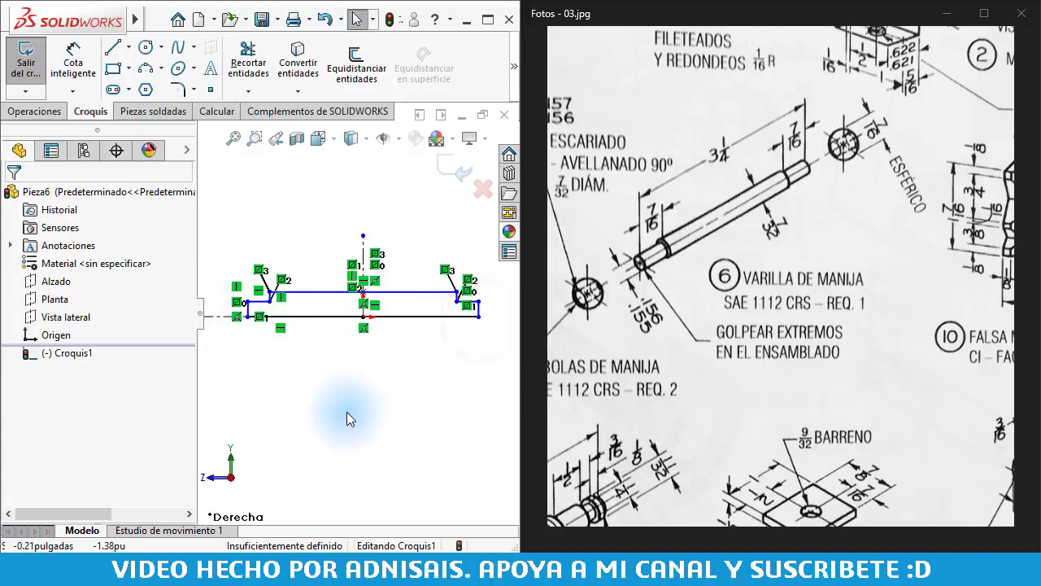
right_click_drag(327, 409, 315, 298)
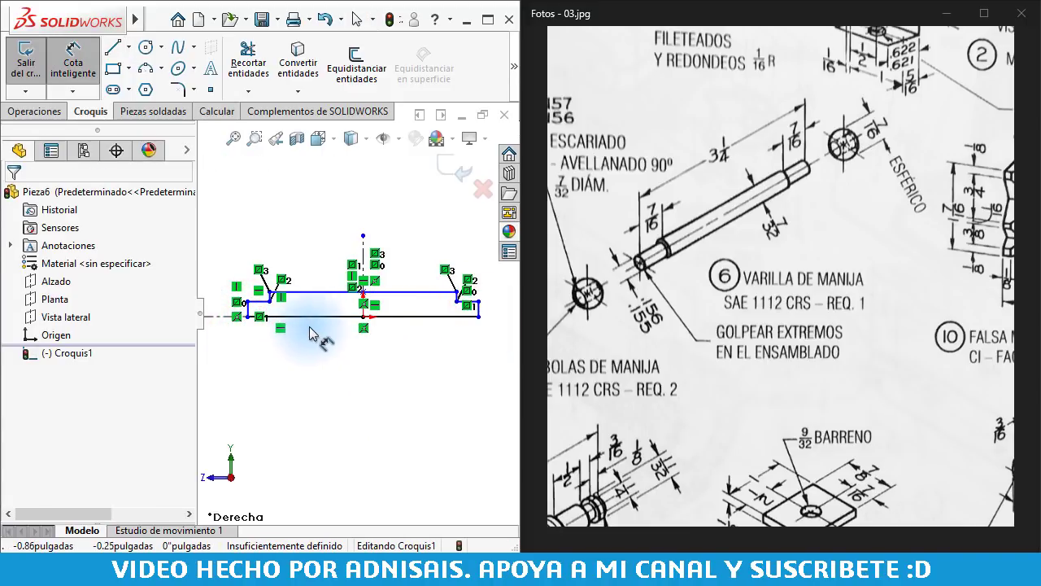
Dimension the bottom line to 3 1/4" and the left end step to 7/16"
left_click(414, 315)
left_click(399, 403)
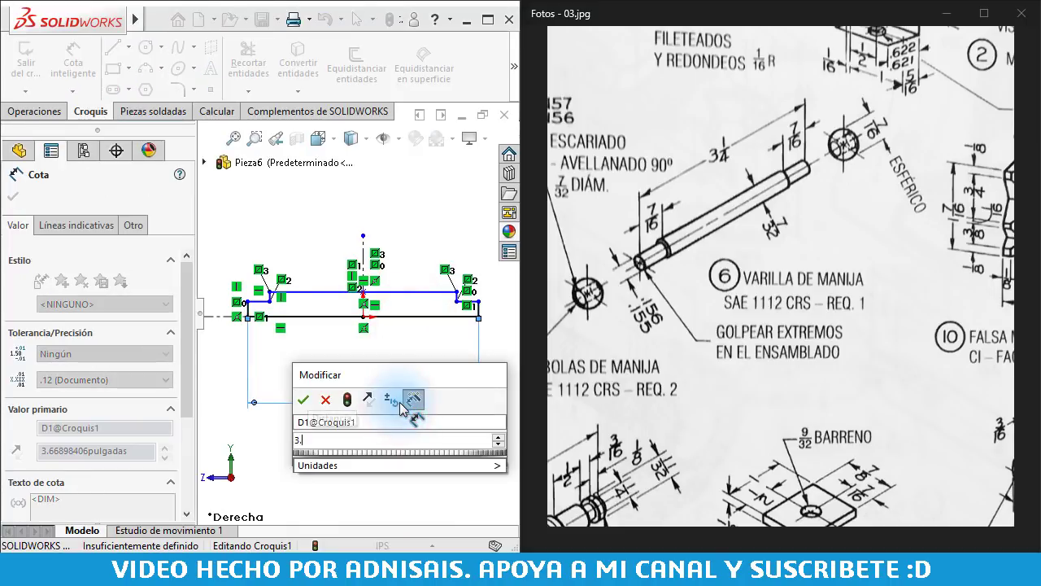
type("3.25")
key("Return")
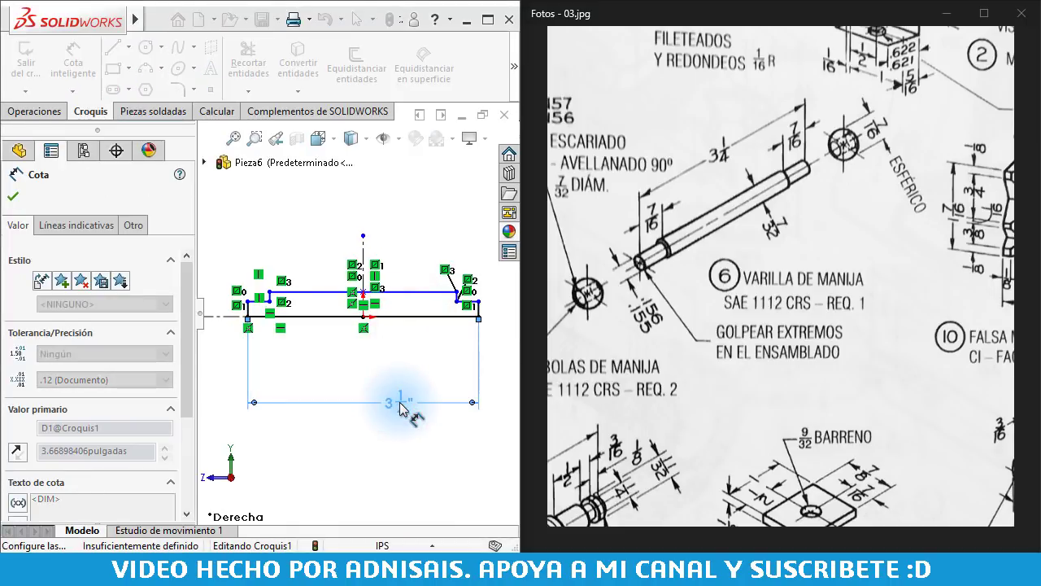
left_click(260, 301)
left_click(256, 238)
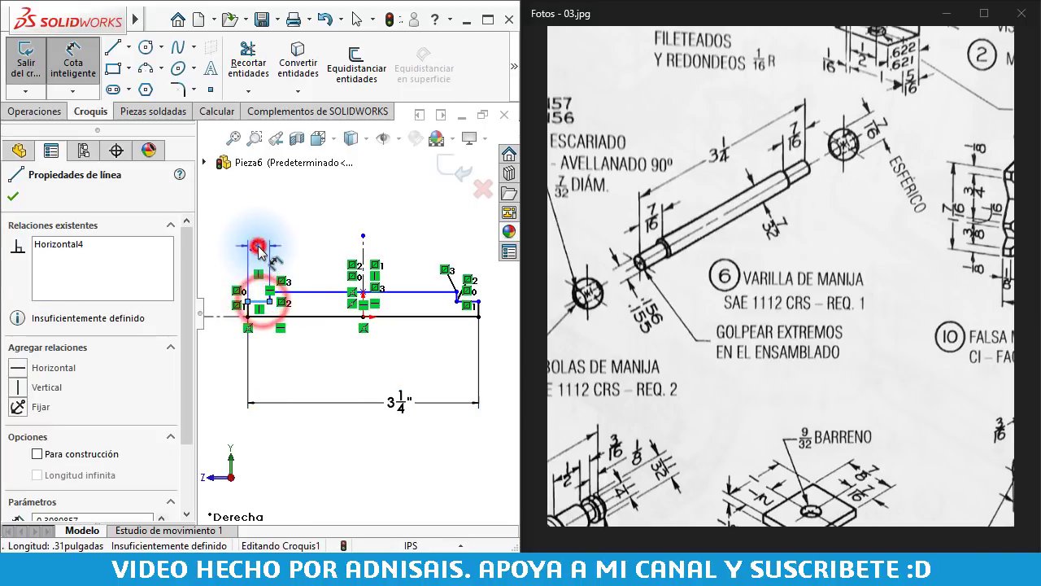
left_click(260, 246)
type("7/16")
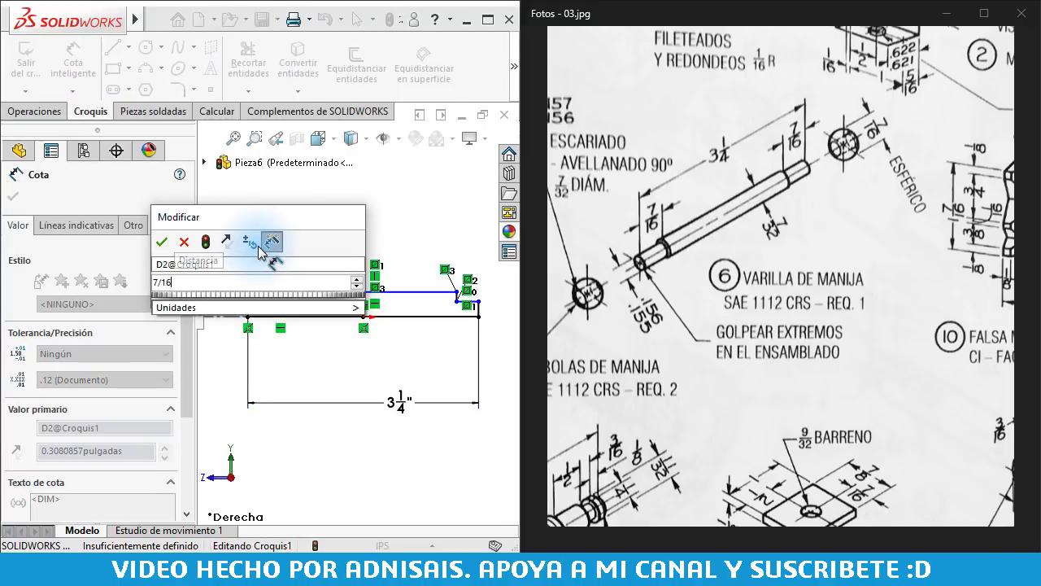
key("Return")
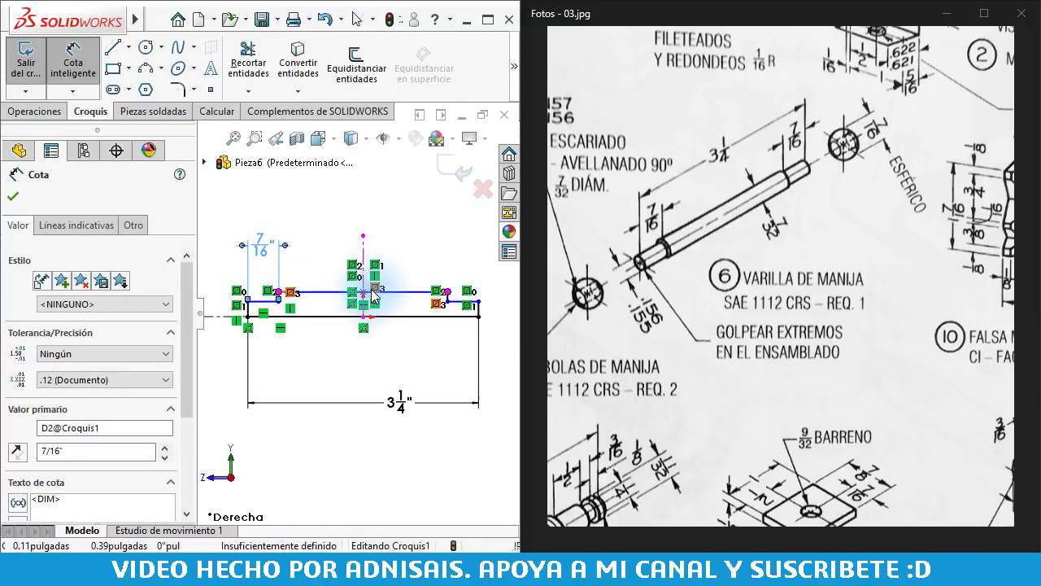
Add the .156" end offset and 7/32" height dimensions to fully define the profile
left_click(261, 301)
left_click(240, 317)
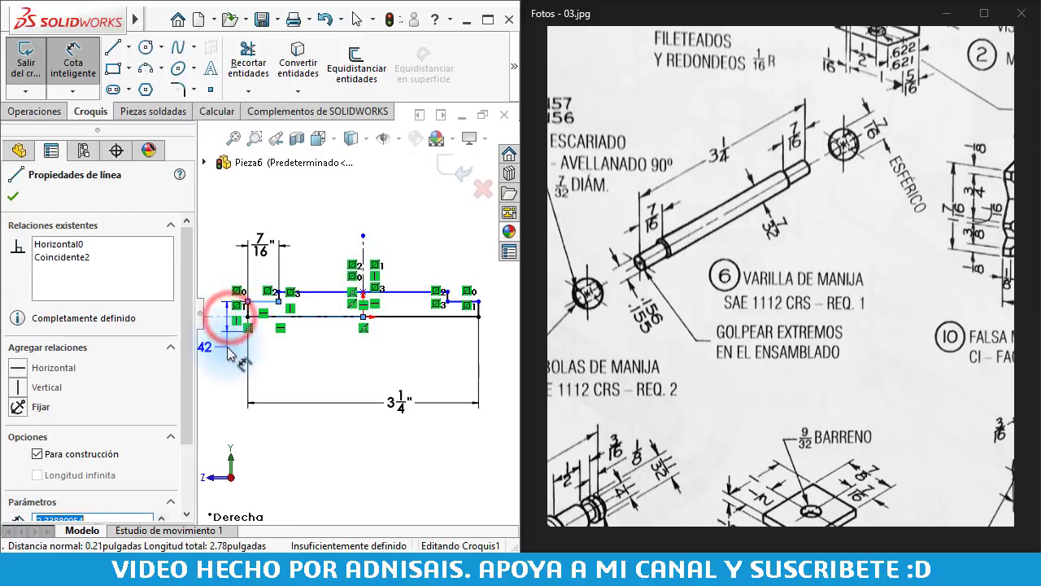
left_click(228, 349)
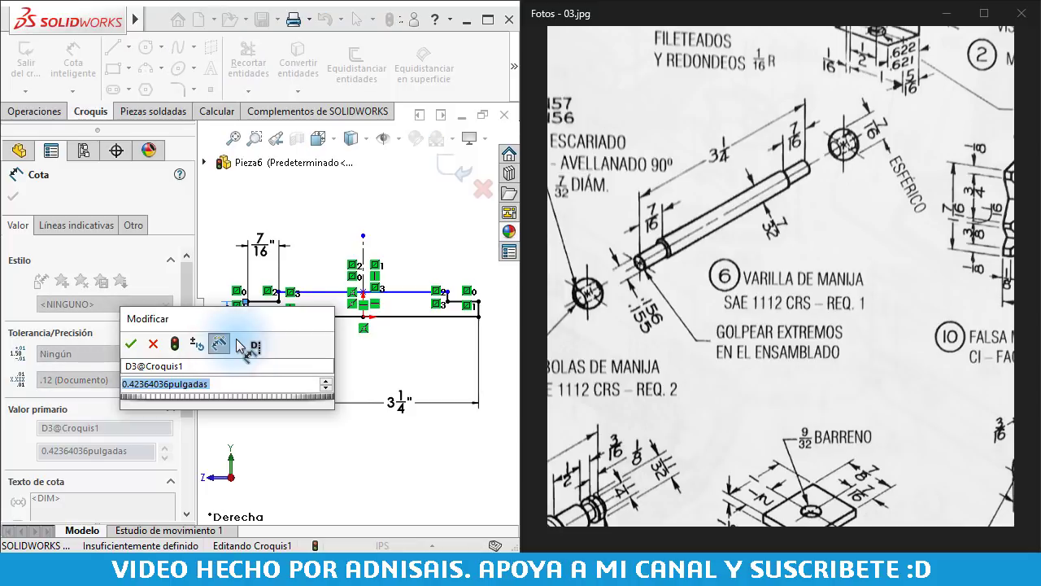
type(".7/16")
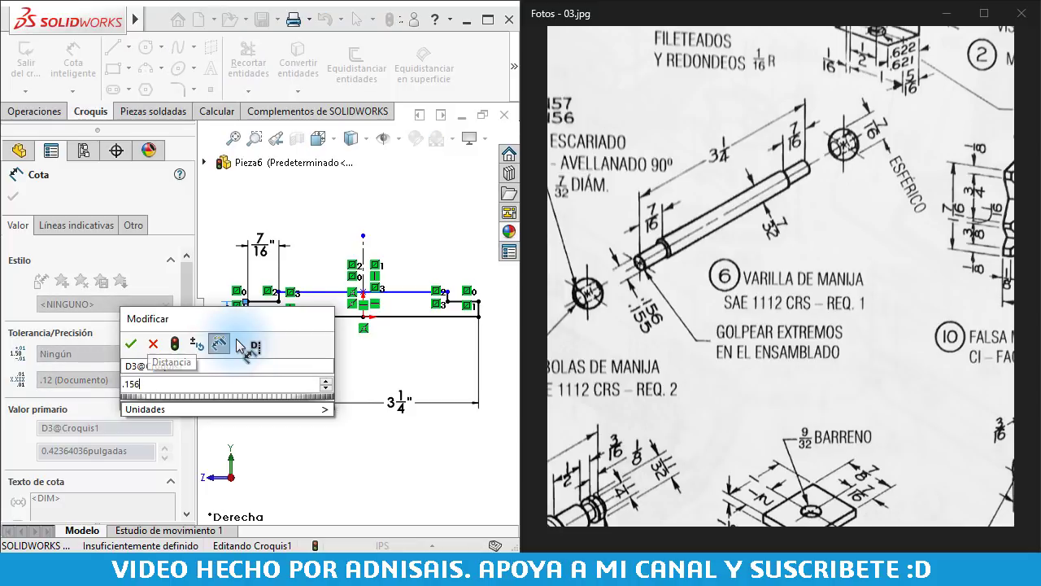
key("Return")
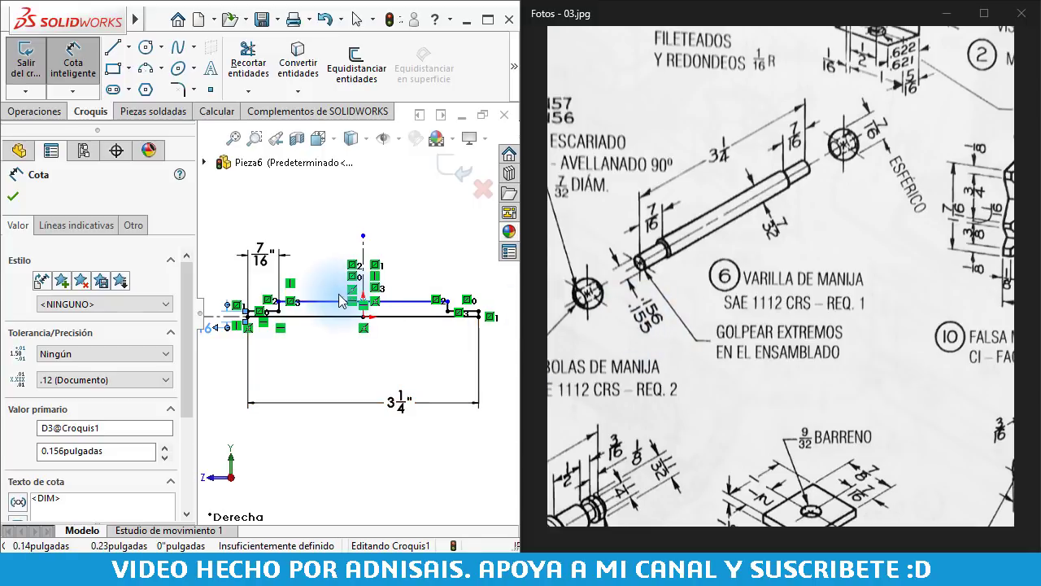
left_click(321, 299)
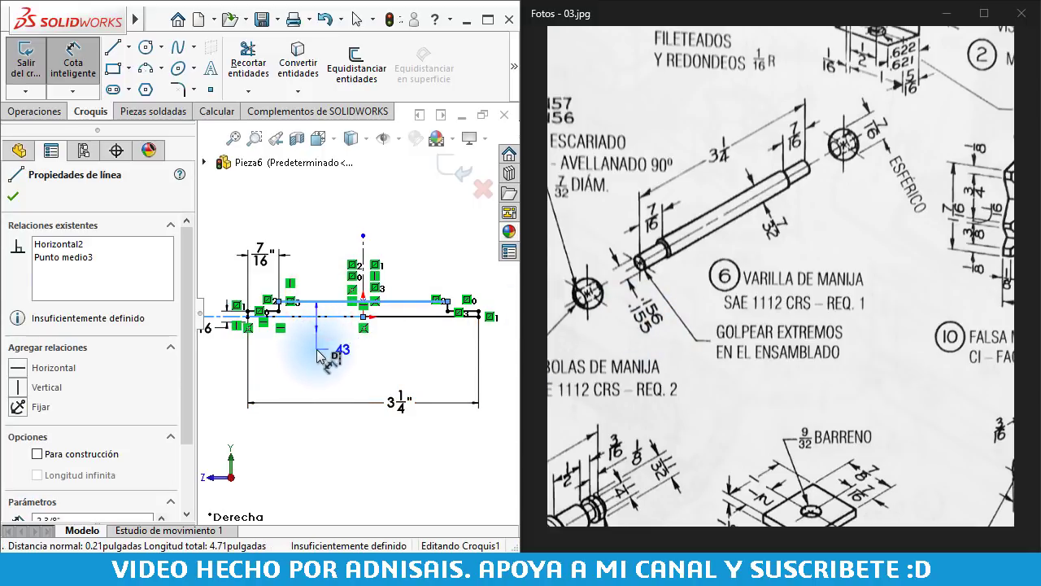
left_click(317, 349)
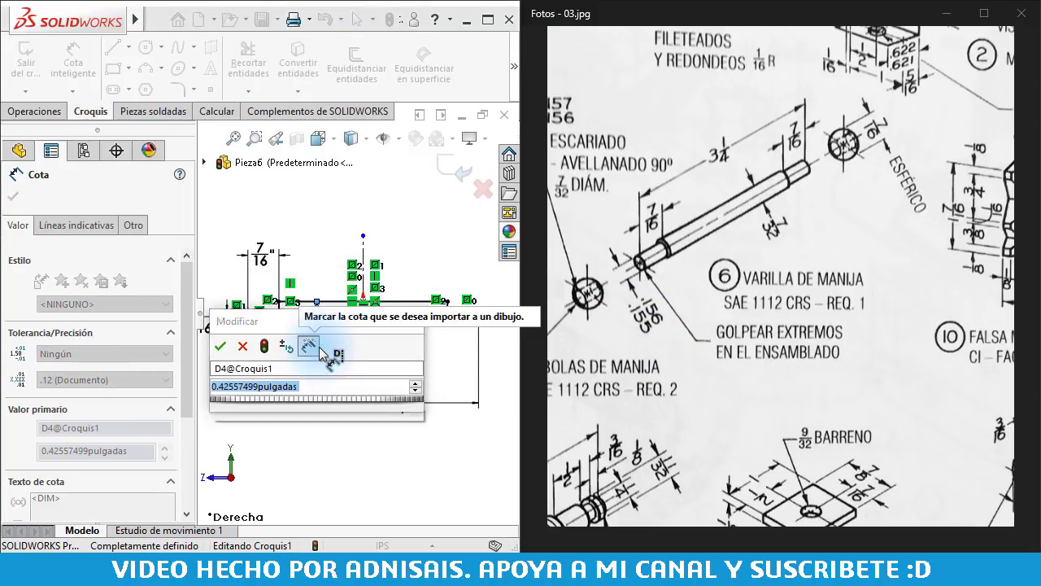
type("7/32")
key("Return")
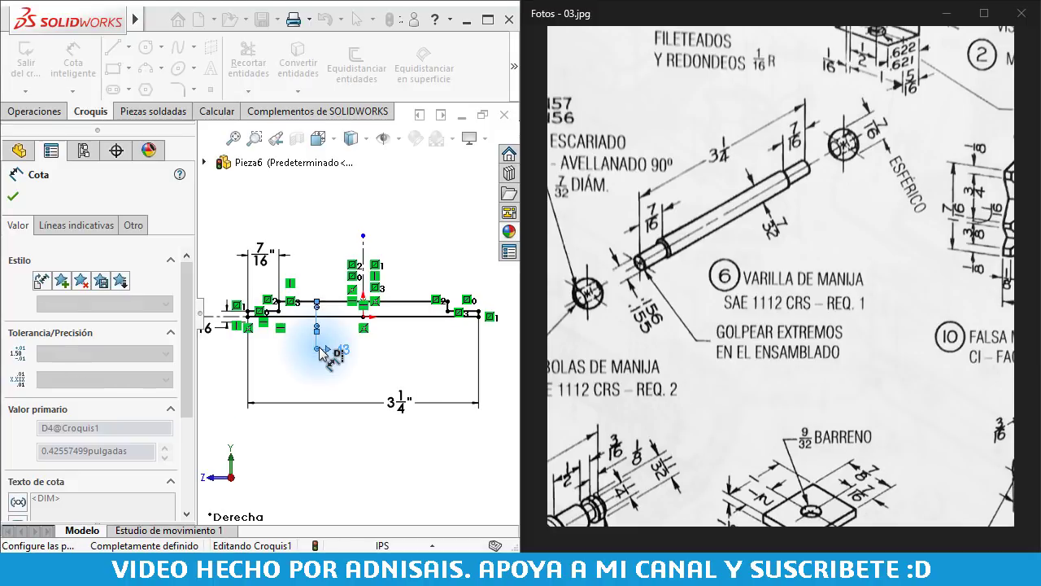
scroll(290, 318, "down", 2)
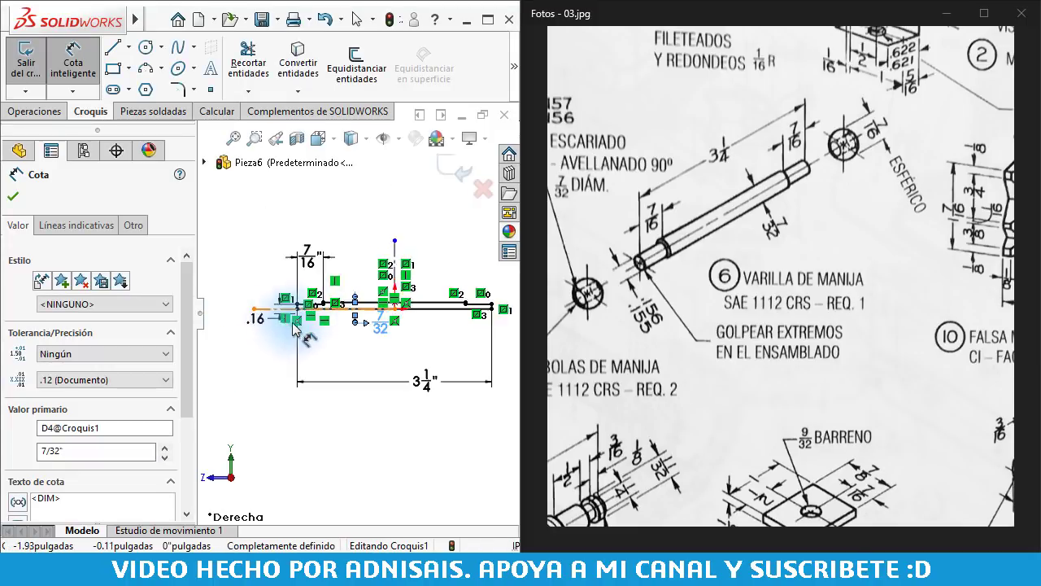
scroll(298, 323, "down", 3)
key("Escape")
left_click(249, 290)
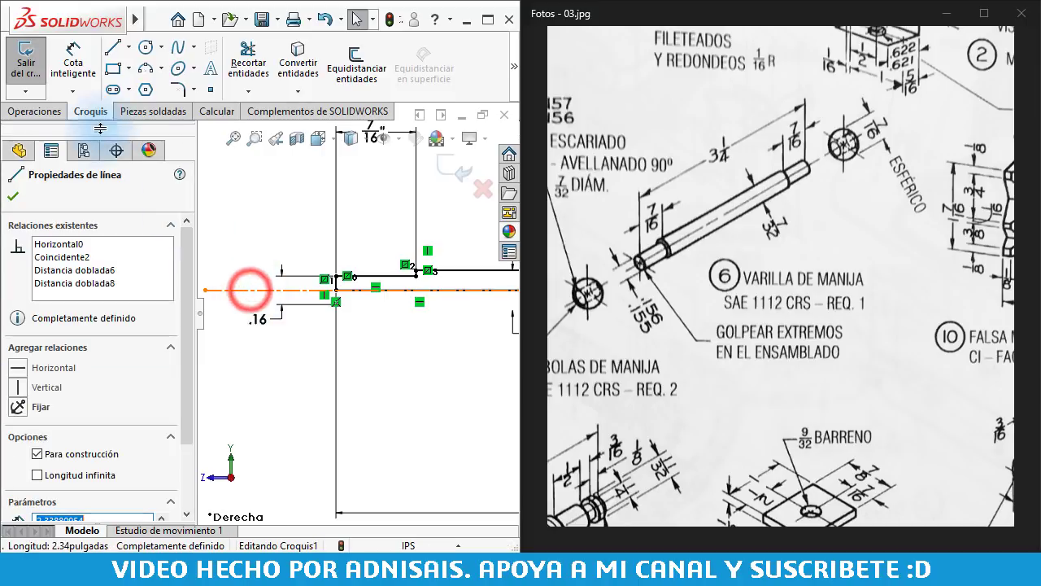
Revolve the rod profile 360° about the centerline into the solid Revolución1
left_click(34, 112)
left_click(100, 61)
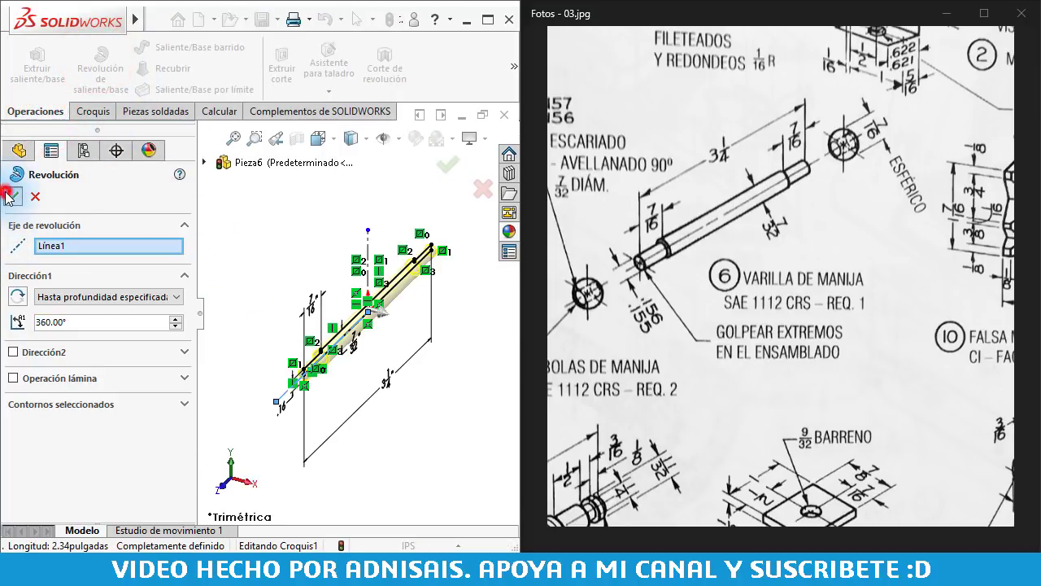
left_click(12, 195)
left_click(402, 424)
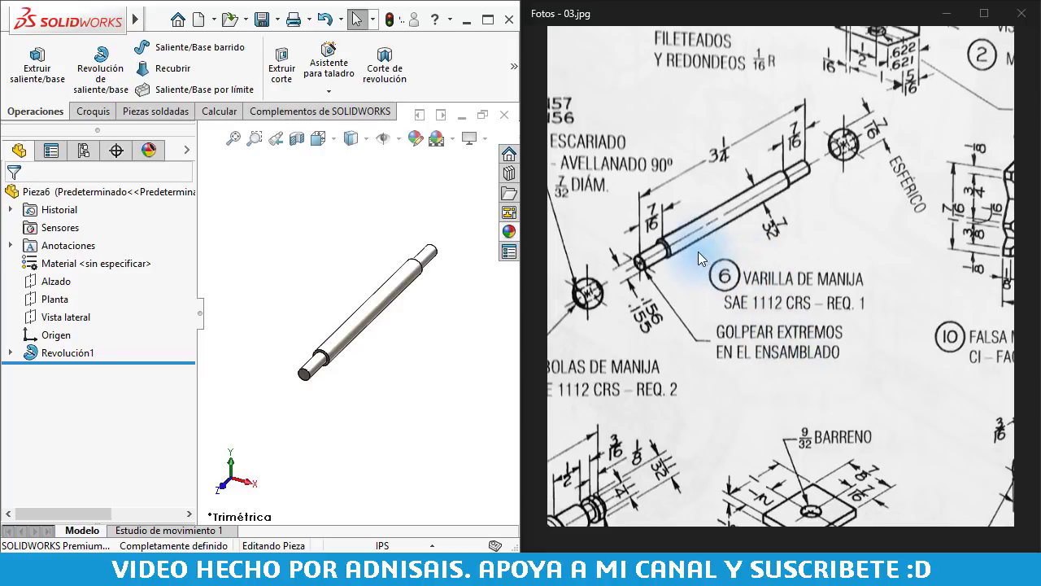
left_click(356, 250)
left_click(261, 18)
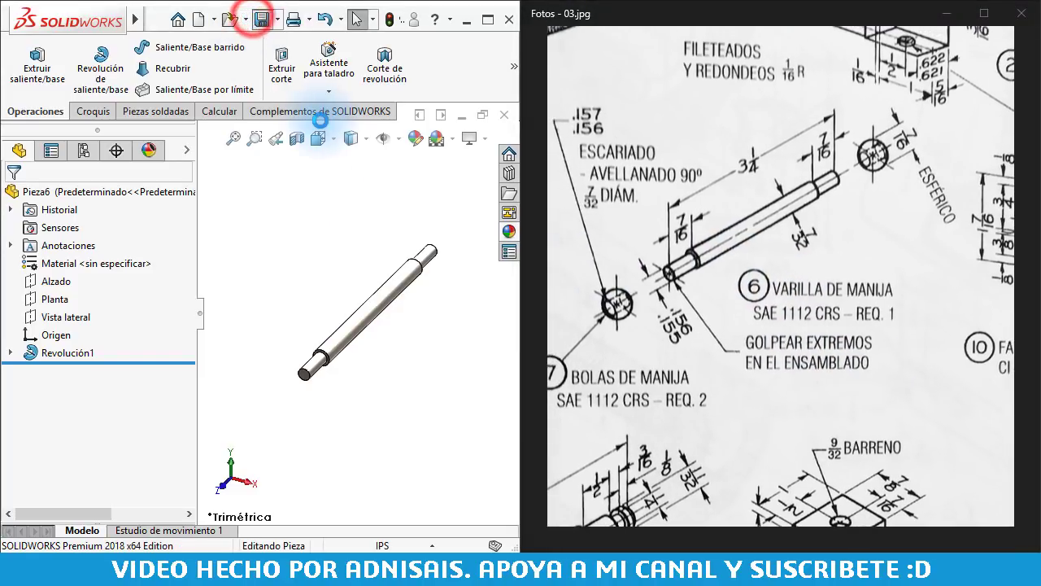
type("909-")
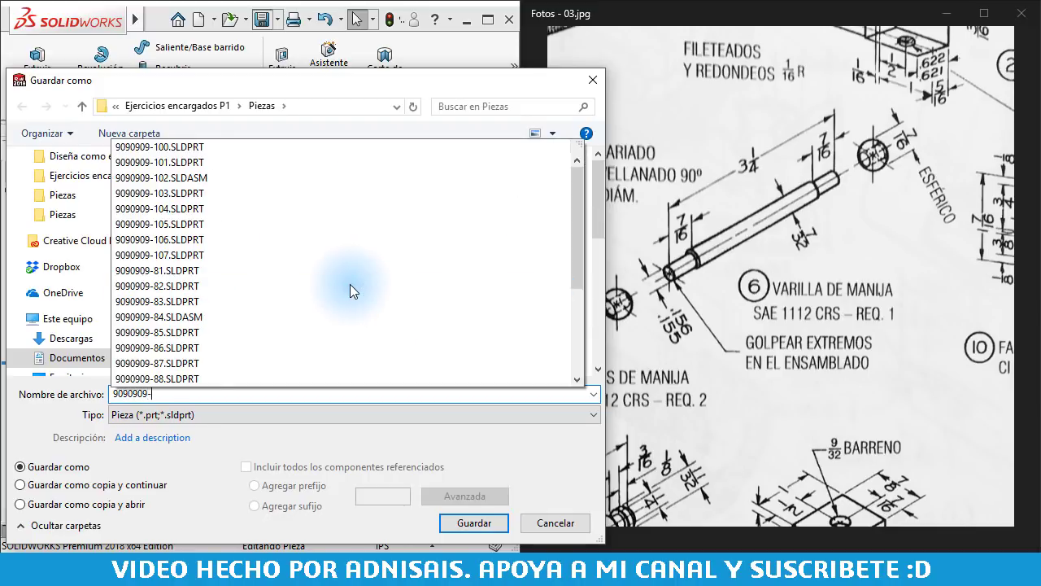
type("108")
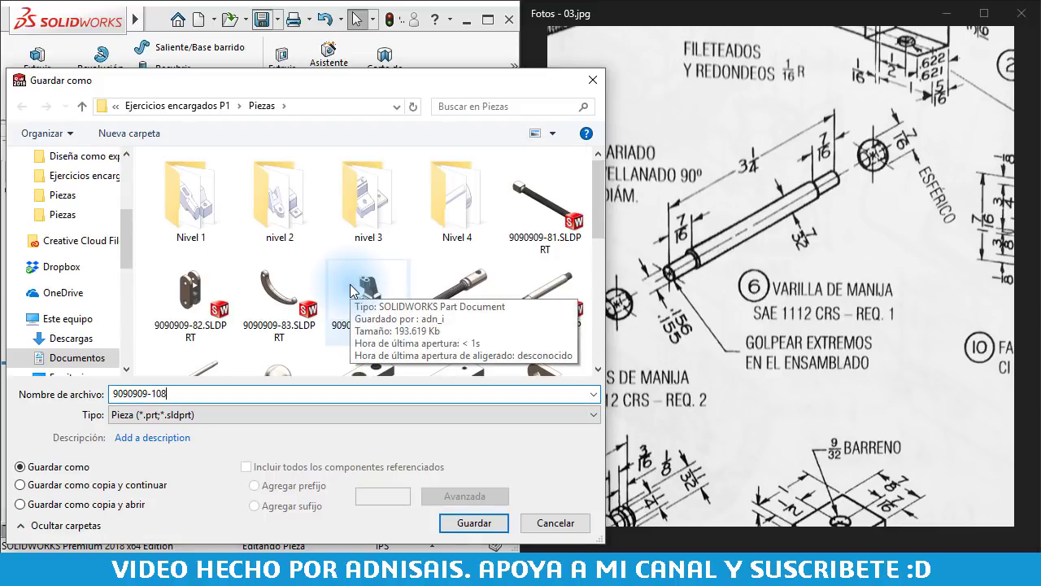
key("Return")
Shift the reference drawing slightly right, then bring up the new-document choices in SOLIDWORKS
left_click(349, 284)
left_click(660, 282)
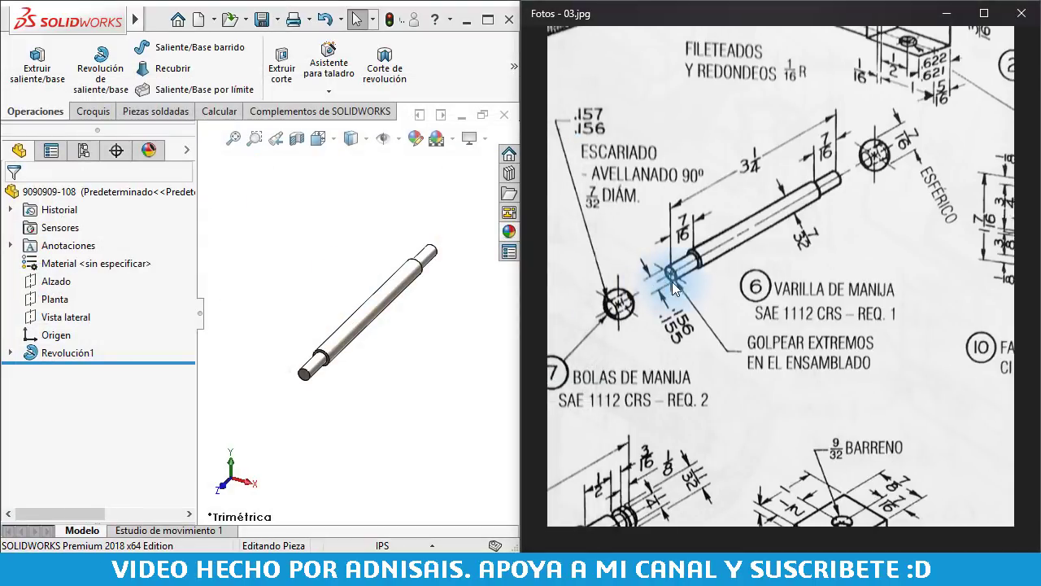
left_click_drag(672, 282, 684, 279)
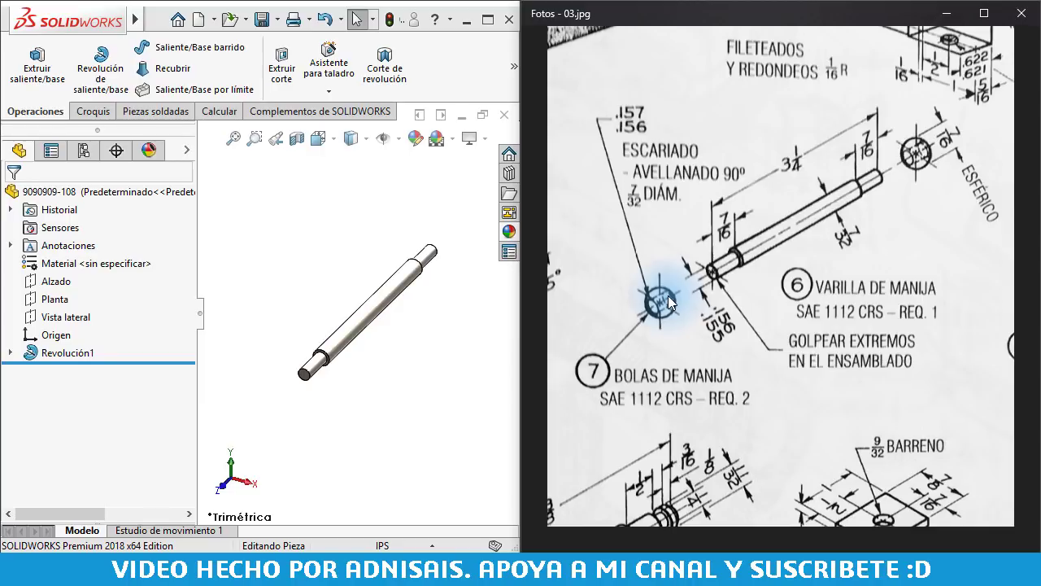
left_click(682, 569)
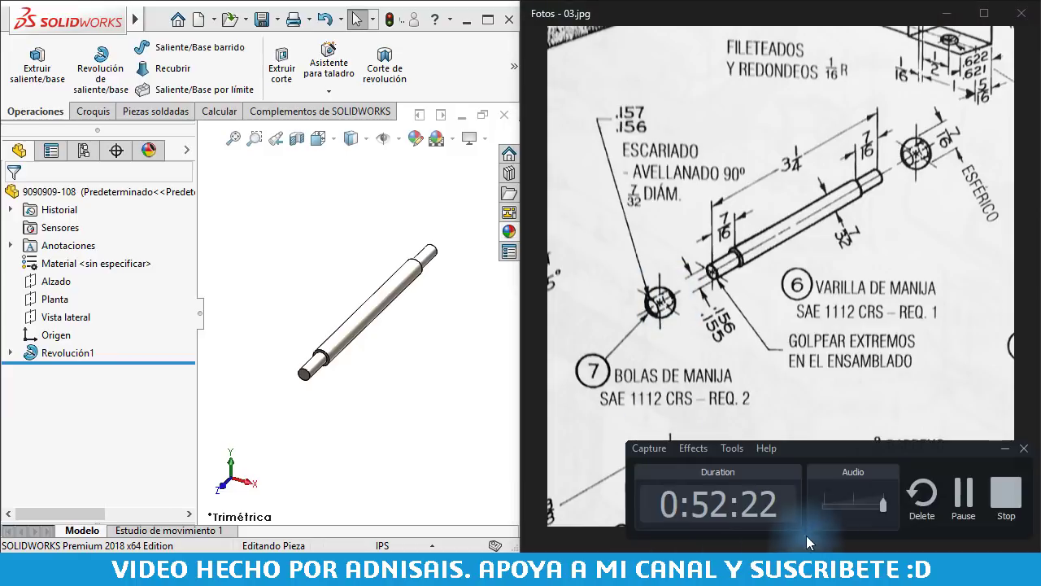
left_click(951, 510)
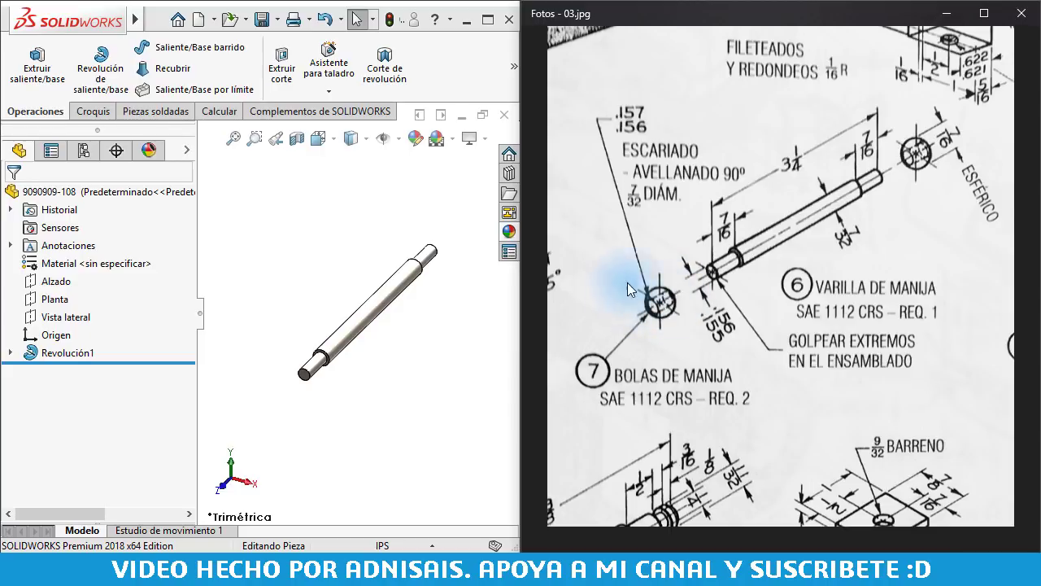
left_click(320, 239)
left_click(198, 19)
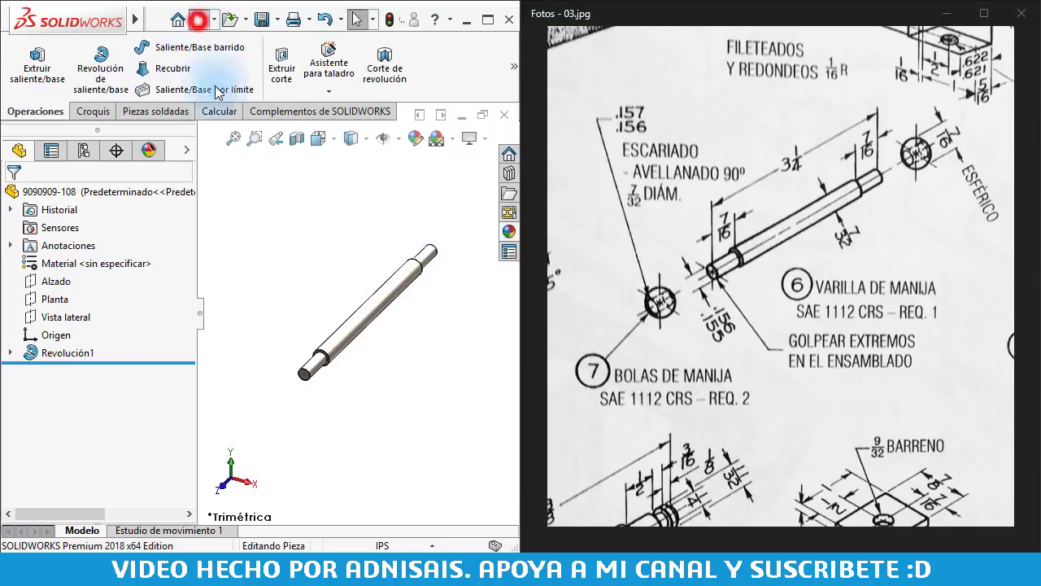
Create a new inch part and sketch a horizontal centerline through the origin on the Vista lateral plane
double_click(487, 148)
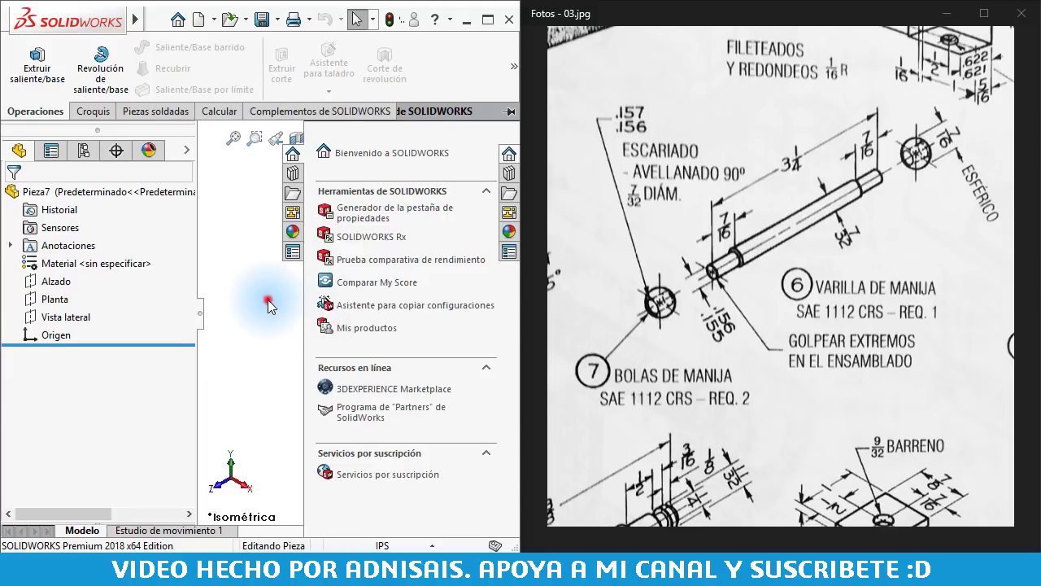
left_click(267, 305)
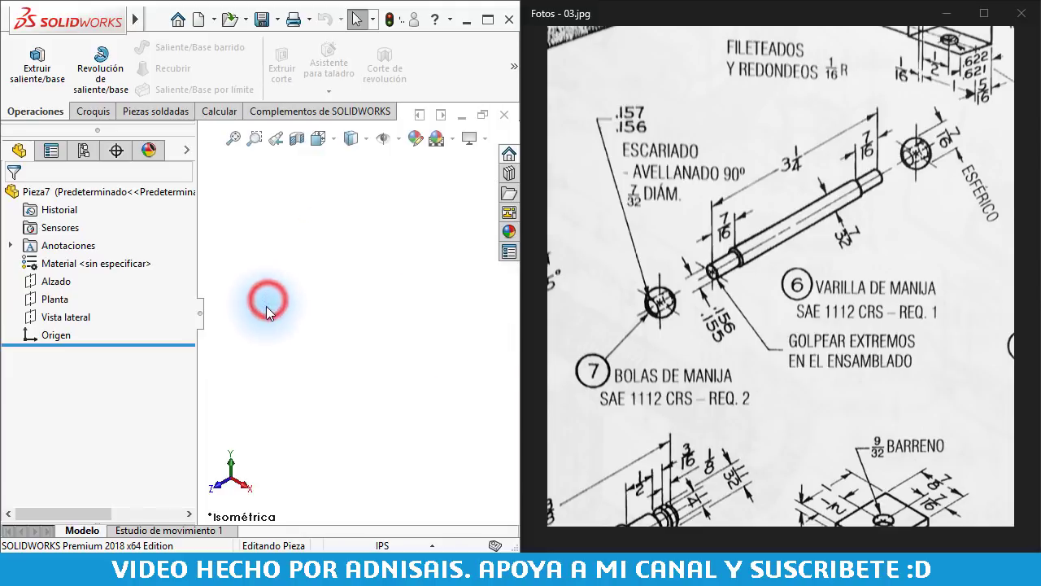
left_click(52, 318)
left_click(94, 291)
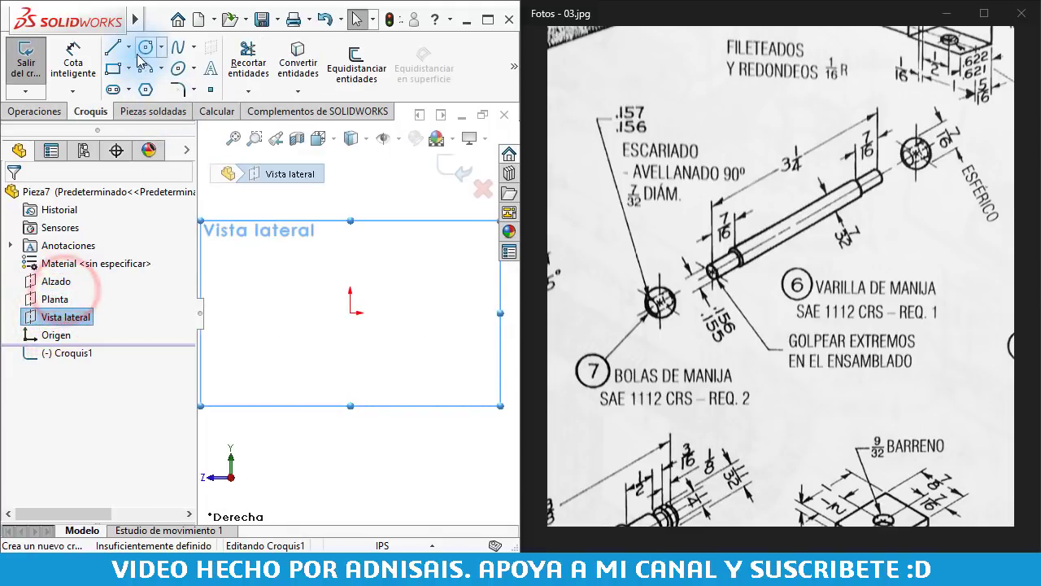
left_click(130, 52)
left_click(155, 88)
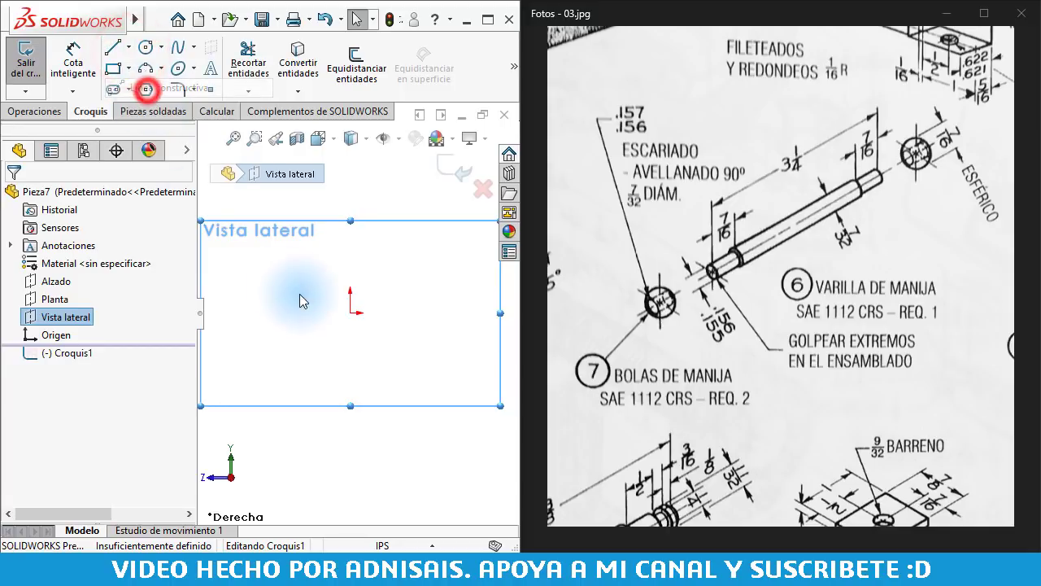
left_click(255, 313)
left_click(433, 312)
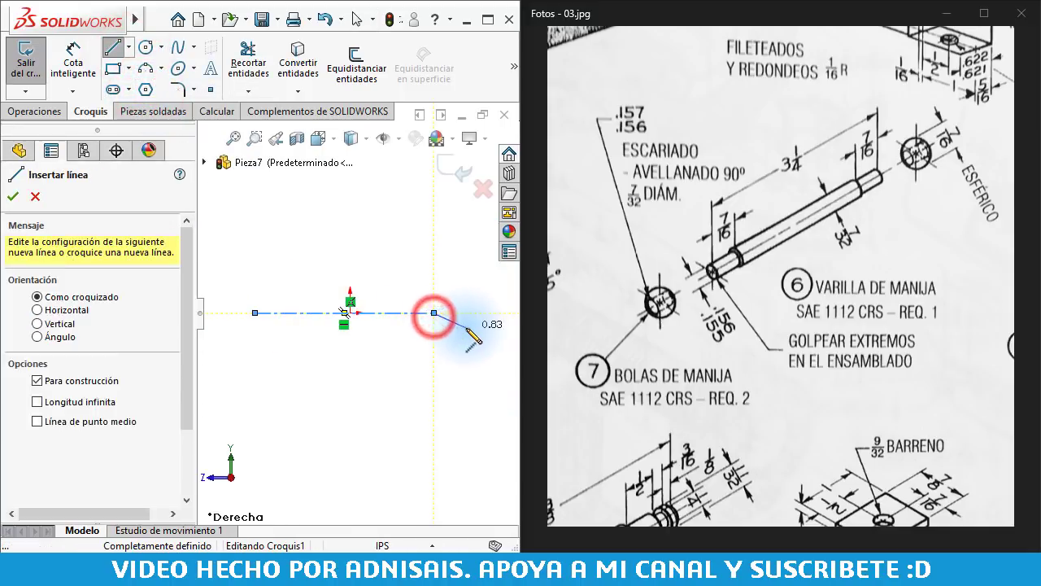
key("Escape")
Draw a centre-point arc at the origin and make its two endpoints horizontal
left_click(150, 71)
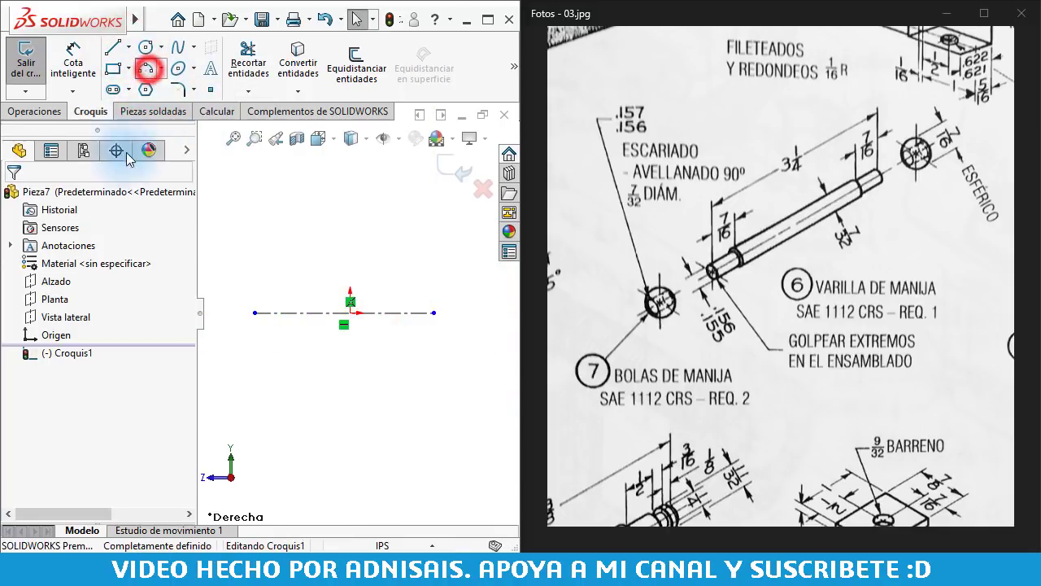
left_click(29, 256)
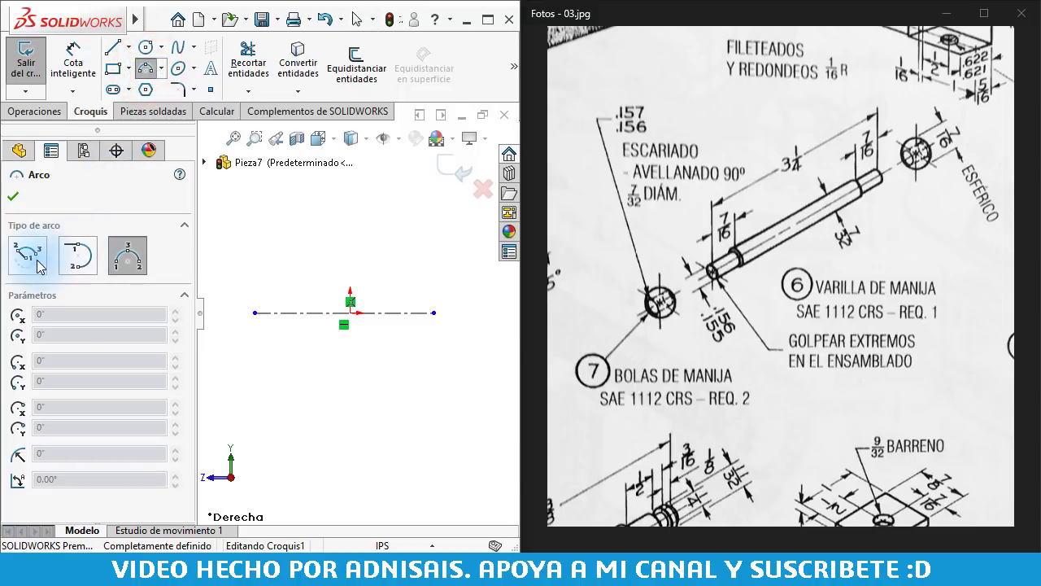
left_click(350, 312)
left_click(271, 254)
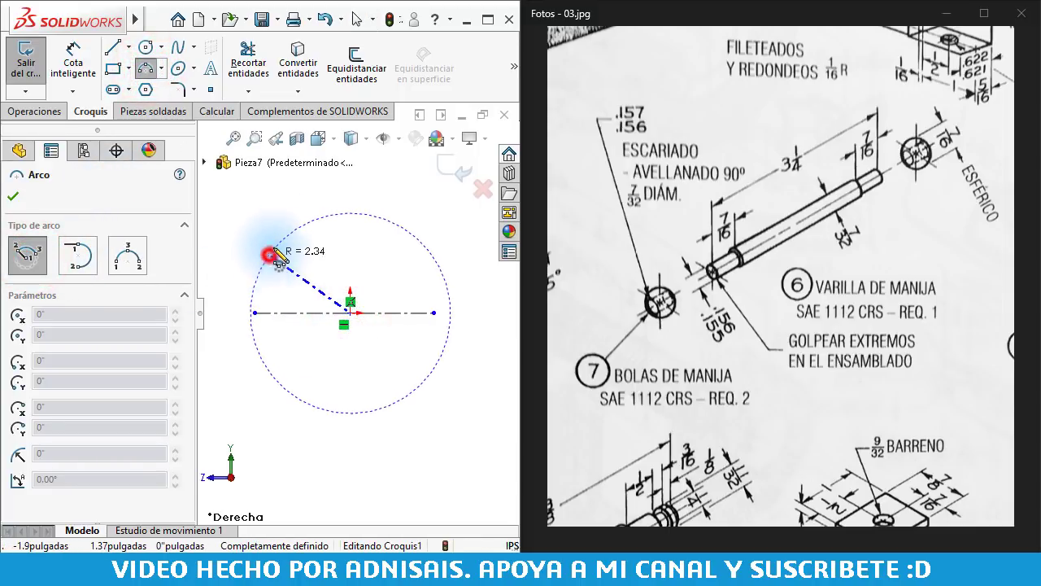
left_click(431, 253)
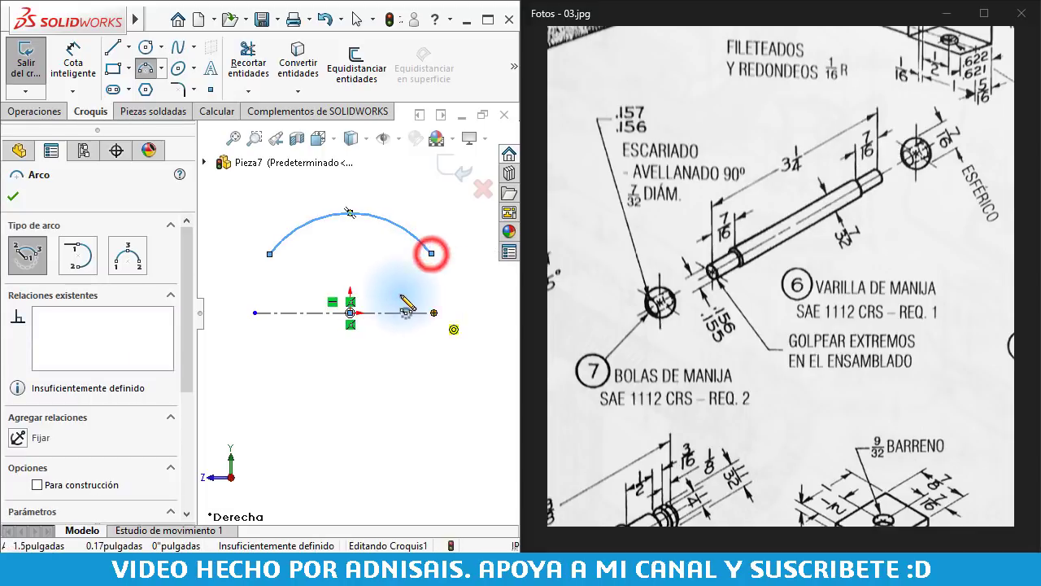
key("Escape")
left_click(388, 261)
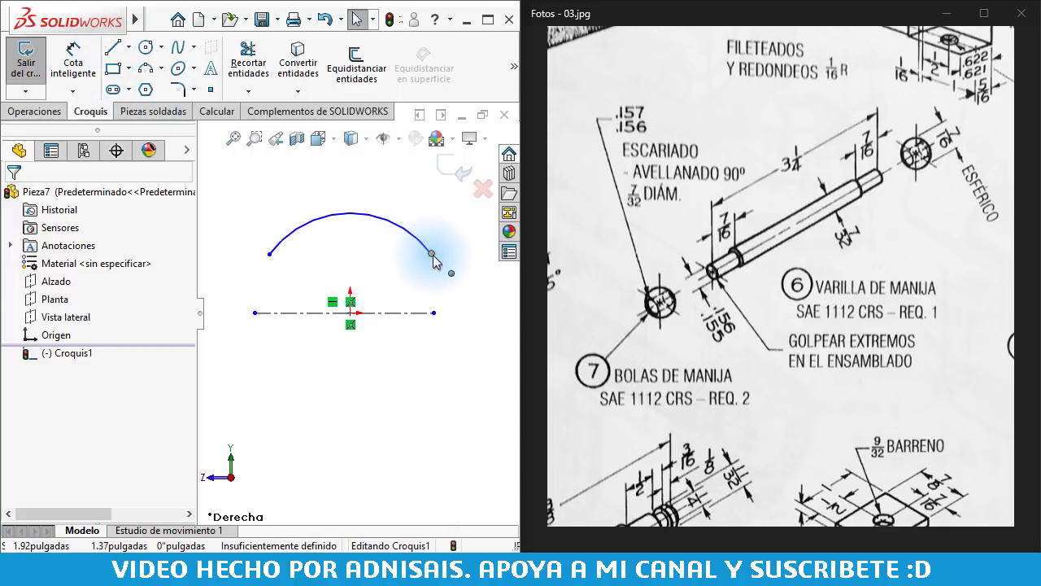
left_click(431, 252)
left_click(270, 254)
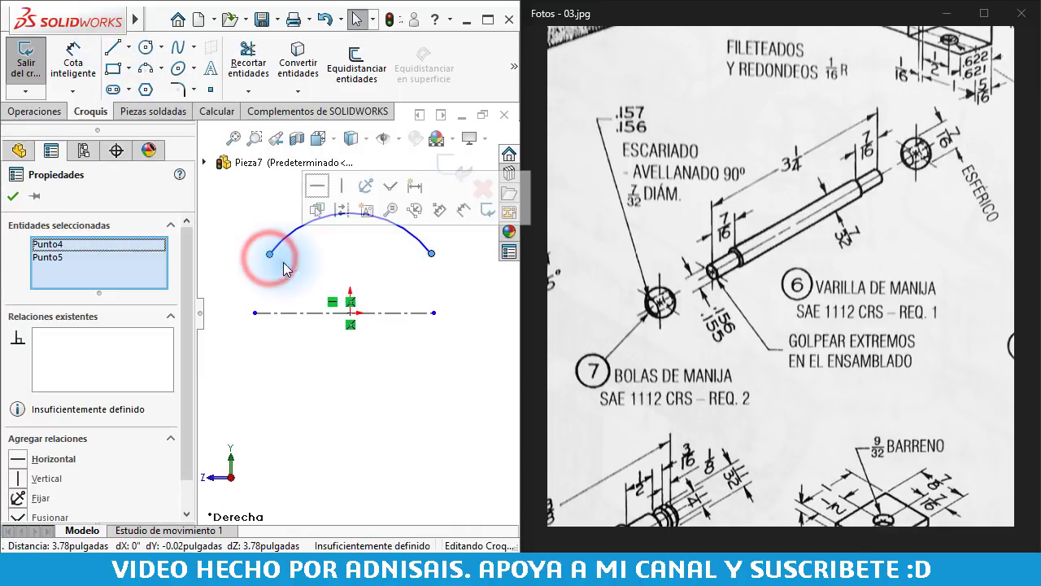
left_click(309, 187)
left_click(335, 282)
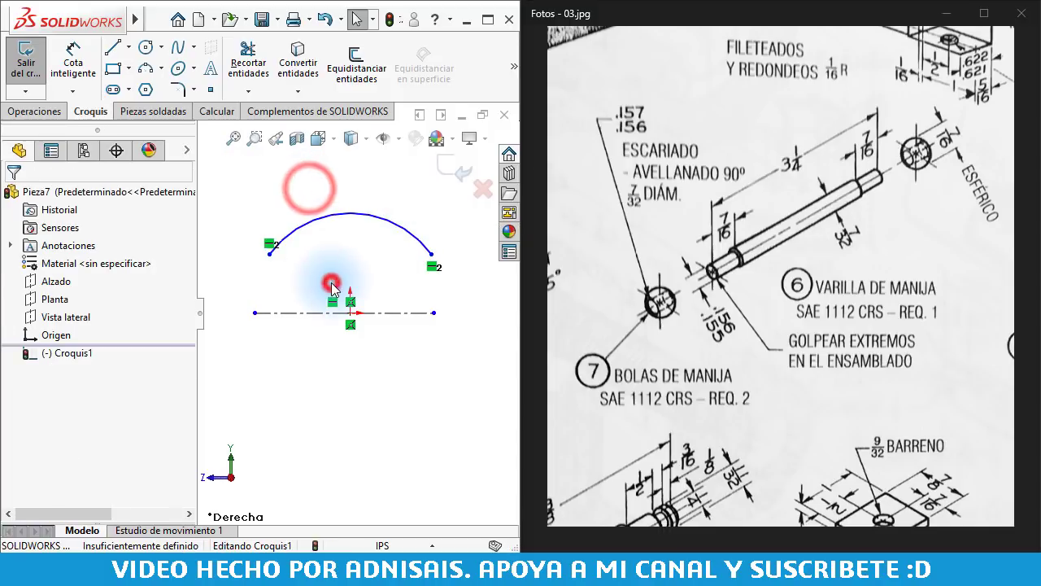
Close the contour with short vertical lines and a flat base line below the arc
left_click(111, 50)
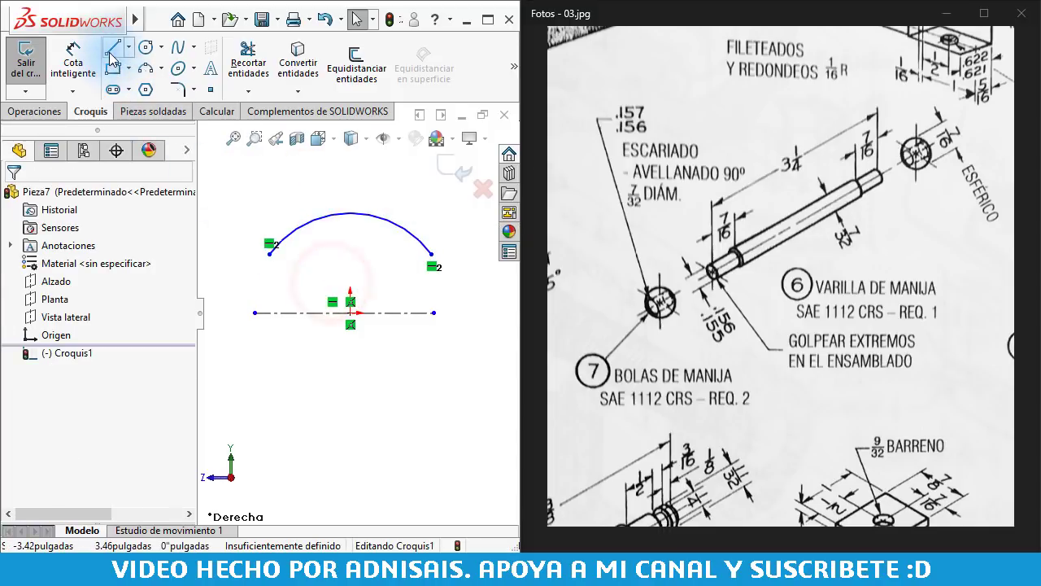
left_click(269, 254)
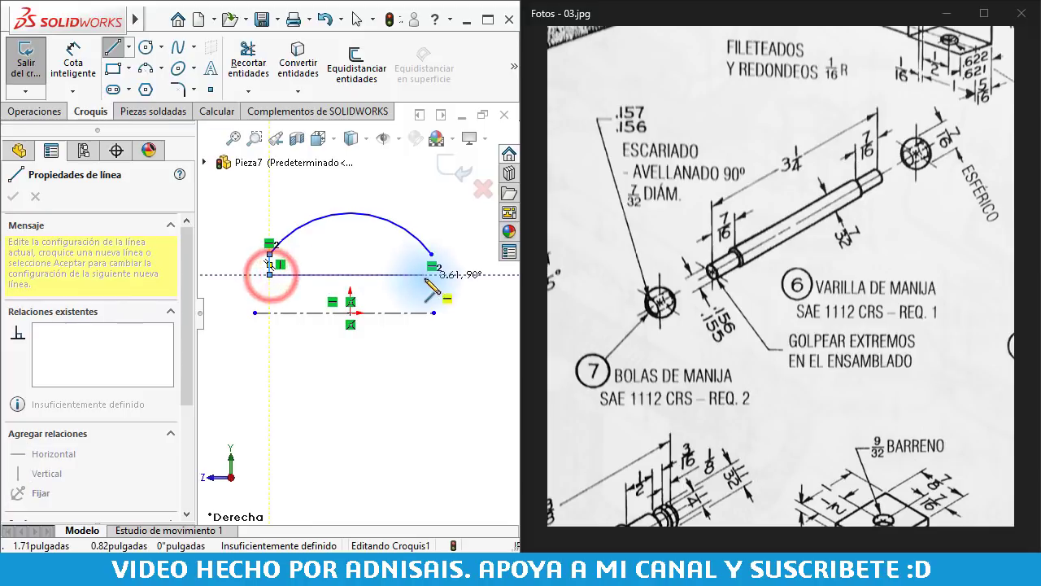
left_click(431, 274)
left_click(432, 254)
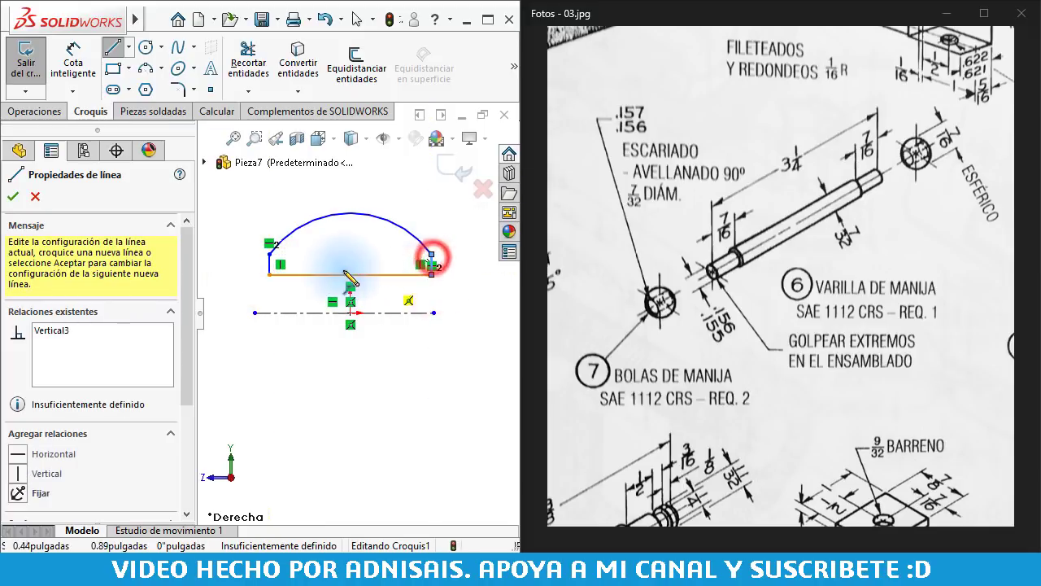
scroll(334, 264, "down", 2)
key("Escape")
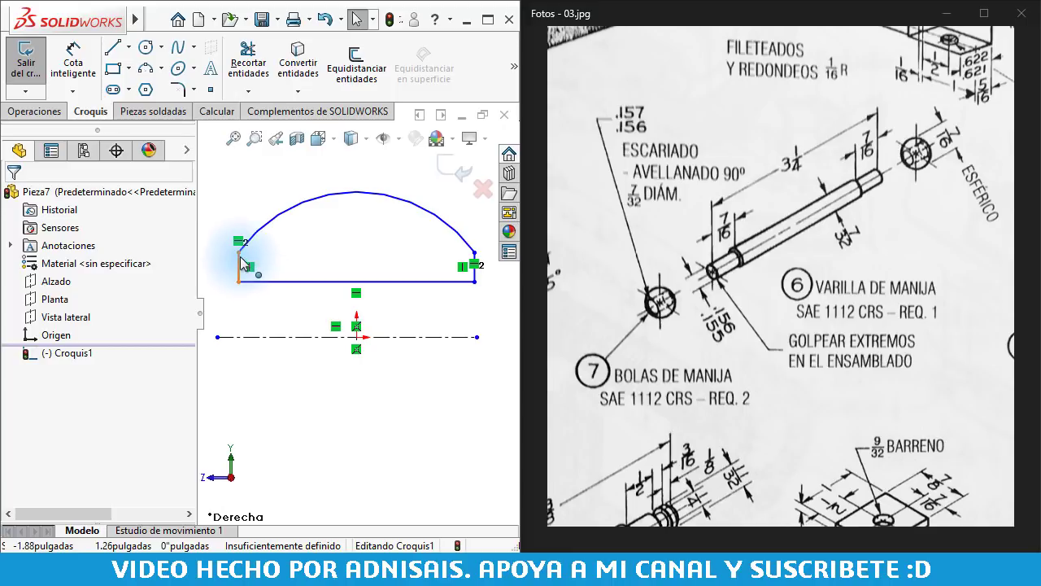
left_click(239, 254)
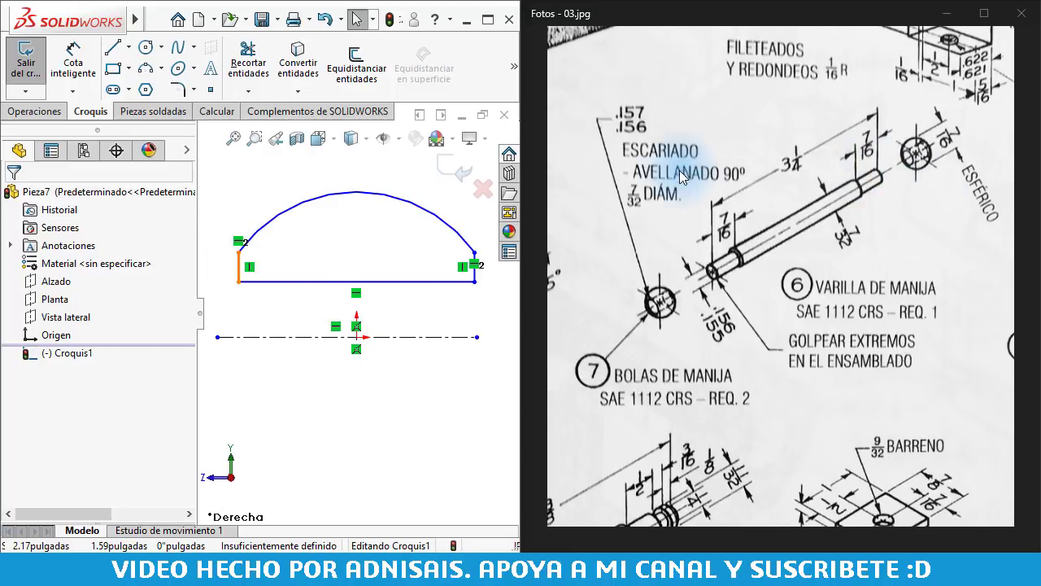
left_click(322, 432)
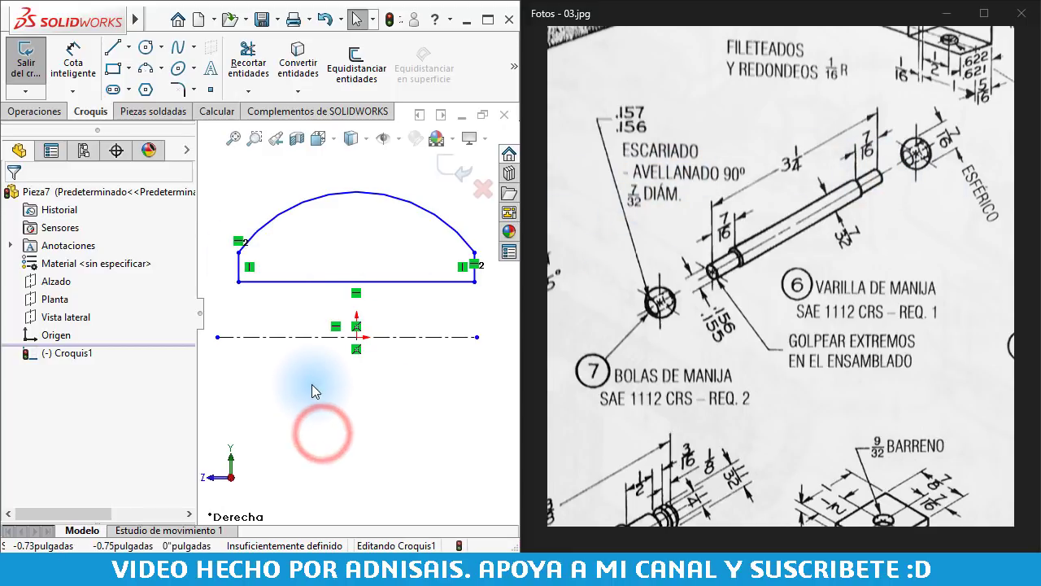
scroll(313, 378, "up", 2)
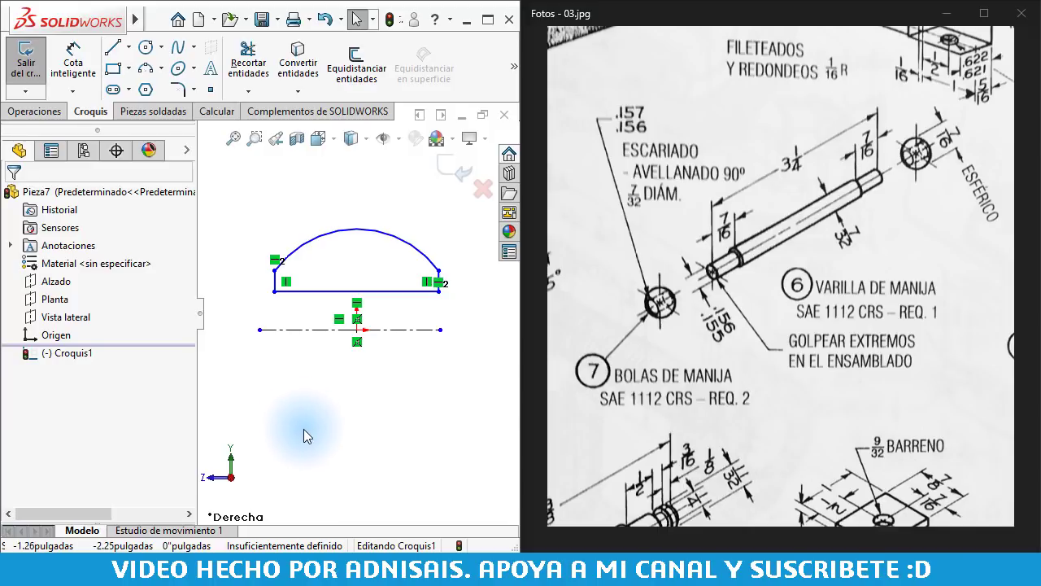
right_click_drag(303, 435, 293, 286)
Dimension the 7/16" overall diameter and .157" shank diameter against the centerline
left_click(298, 329)
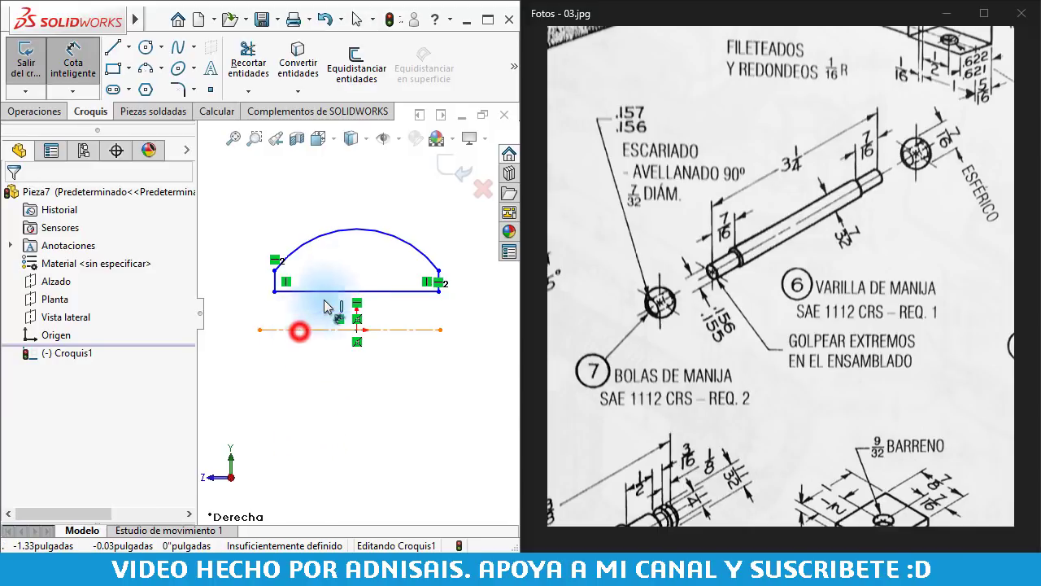
left_click(360, 228)
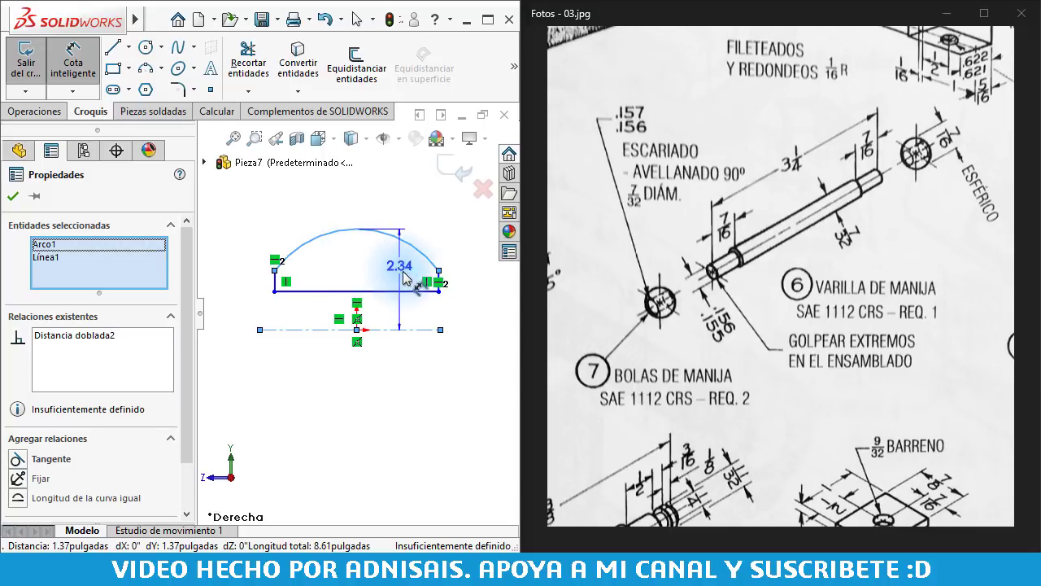
scroll(448, 296, "up", 1)
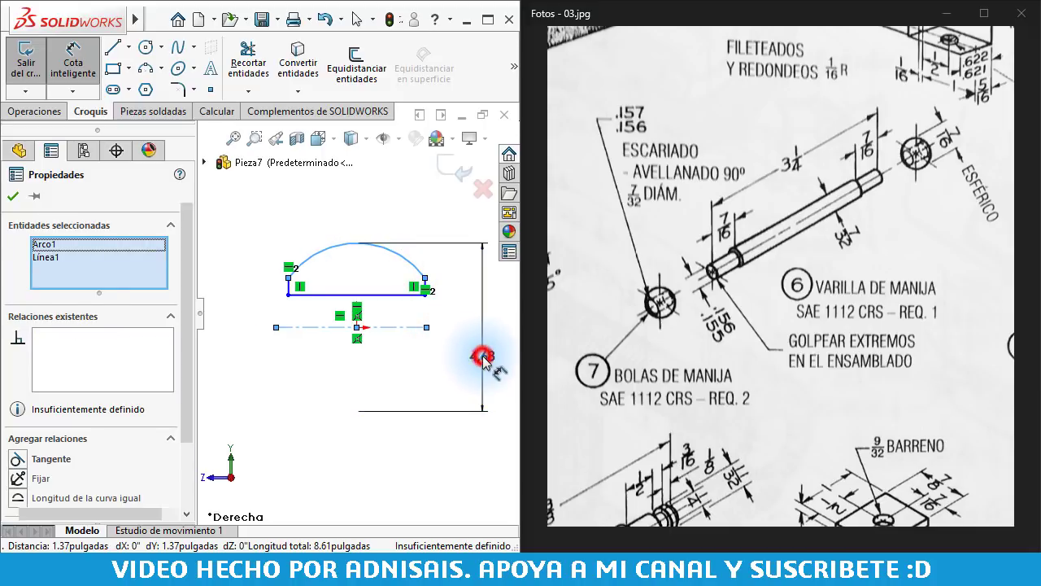
left_click(483, 358)
type("7")
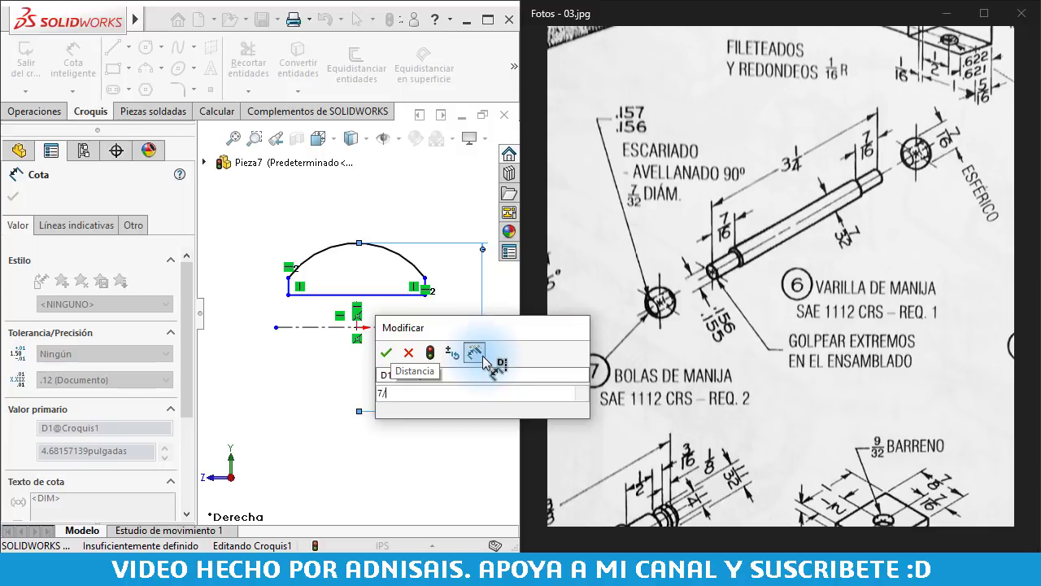
type("/16")
key("Return")
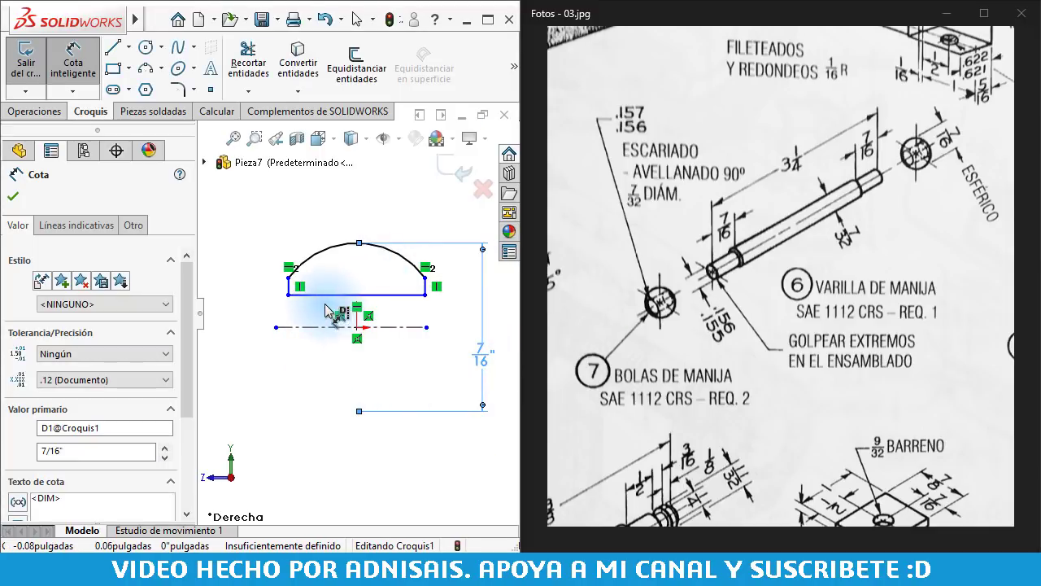
left_click(327, 296)
left_click(280, 326)
left_click(237, 331)
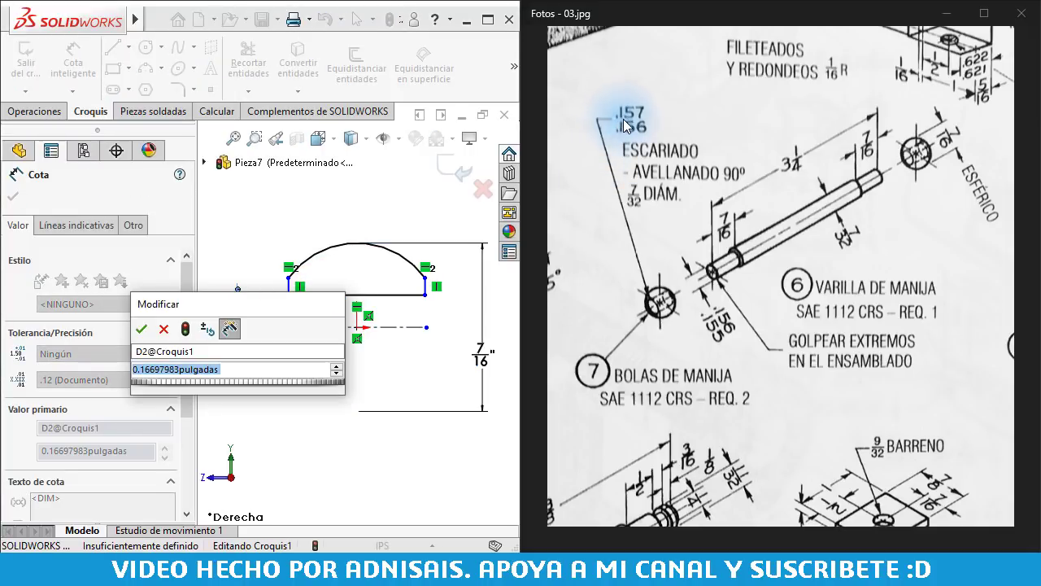
type(".157")
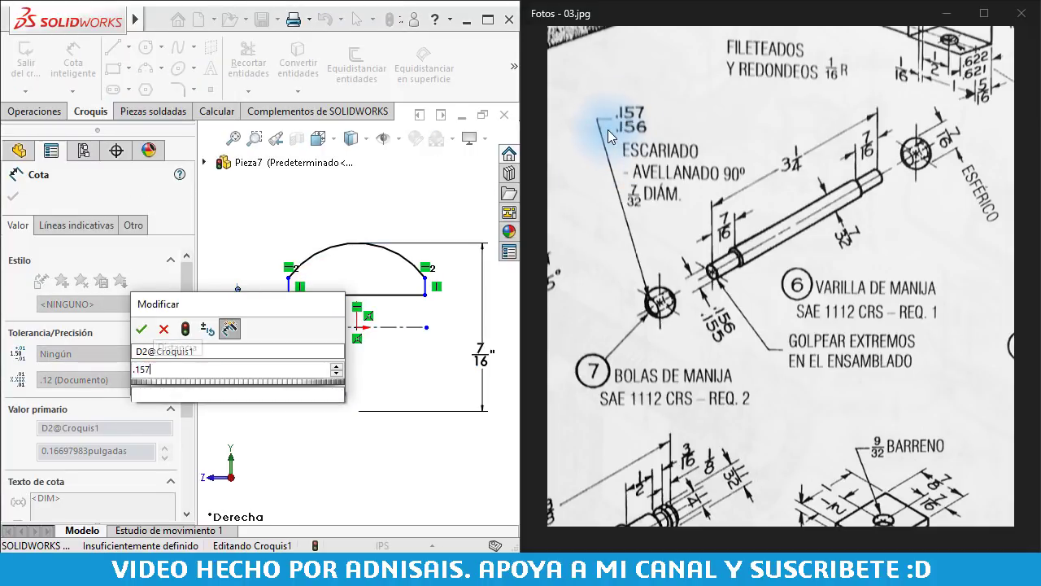
key("Return")
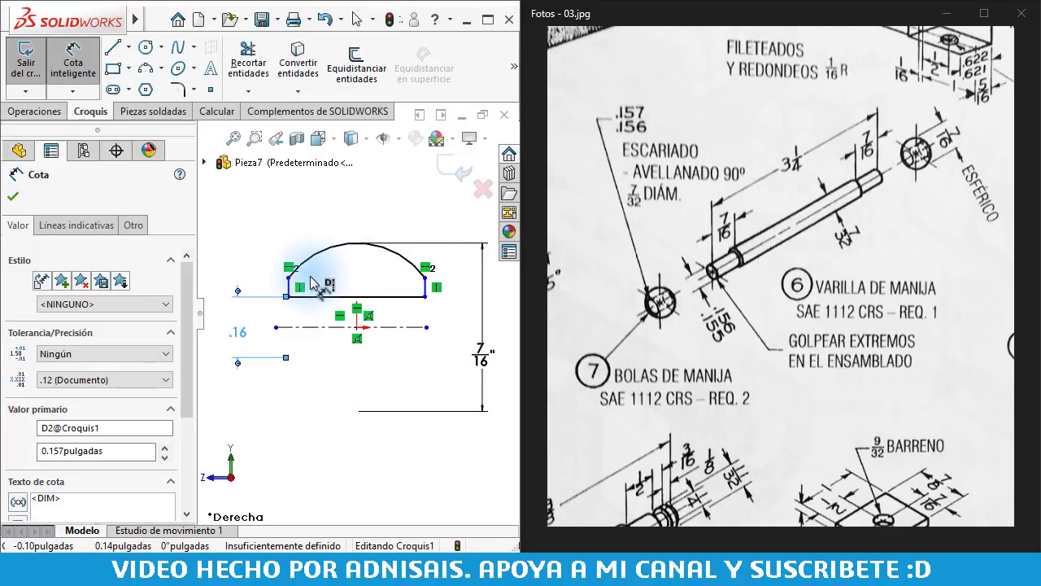
Add the 7/32" dimension and move the .16 label beside the centerline
left_click(289, 278)
left_click(262, 290)
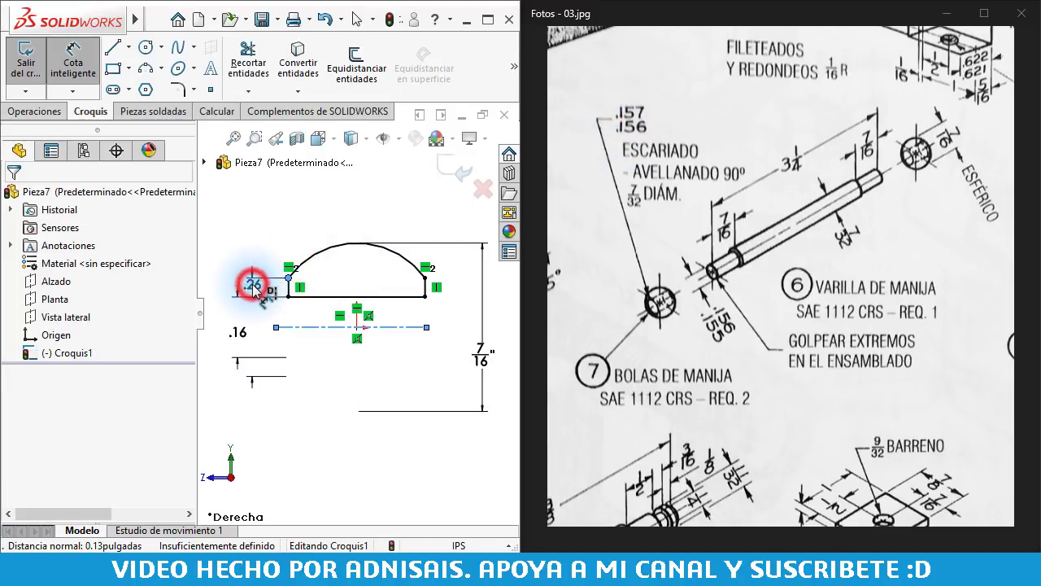
left_click(256, 290)
type("7/32")
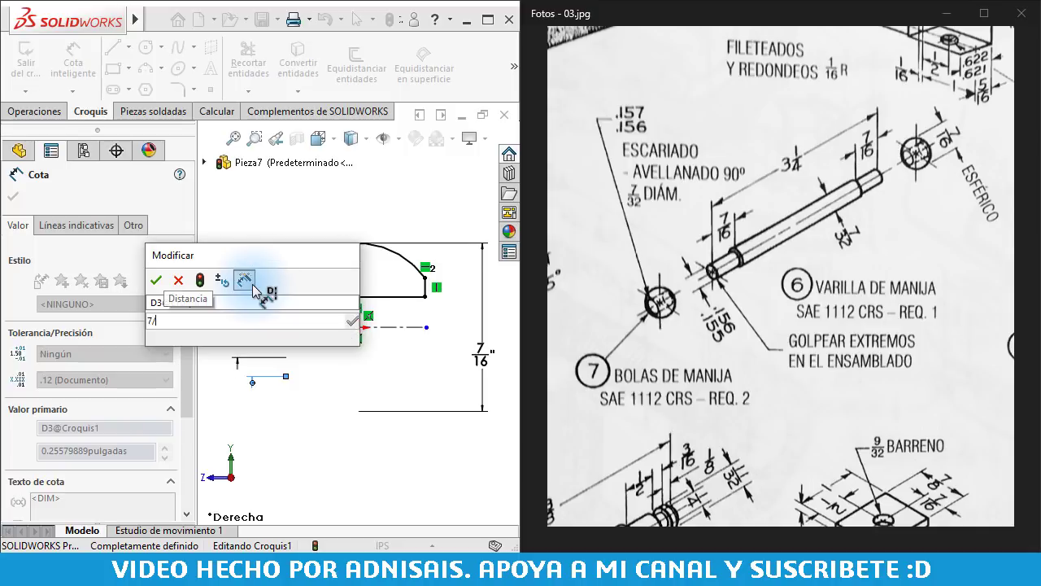
key("Return")
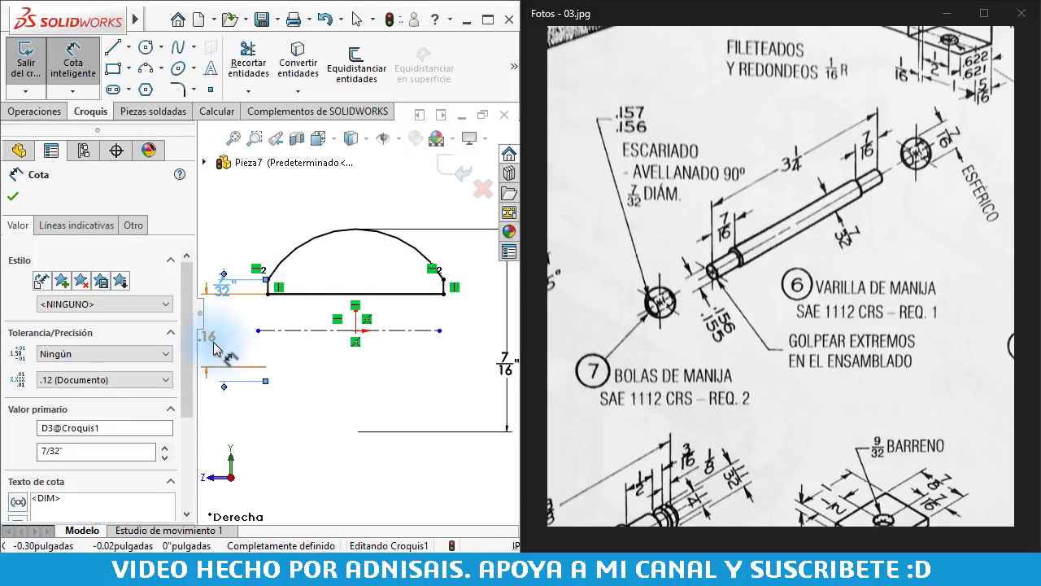
left_click_drag(204, 339, 274, 333)
left_click(224, 290)
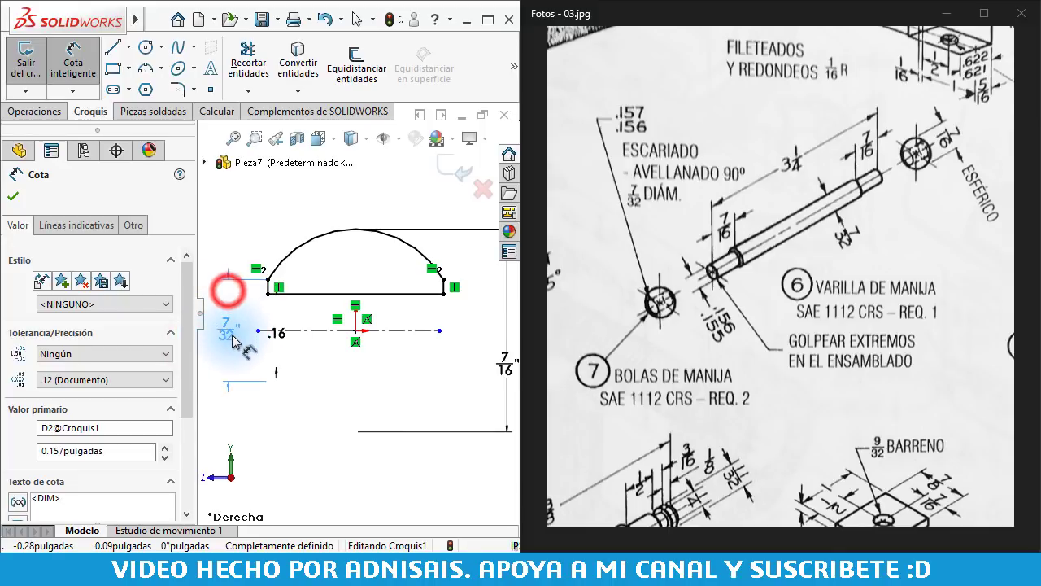
key("Escape")
scroll(360, 370, "up", 2)
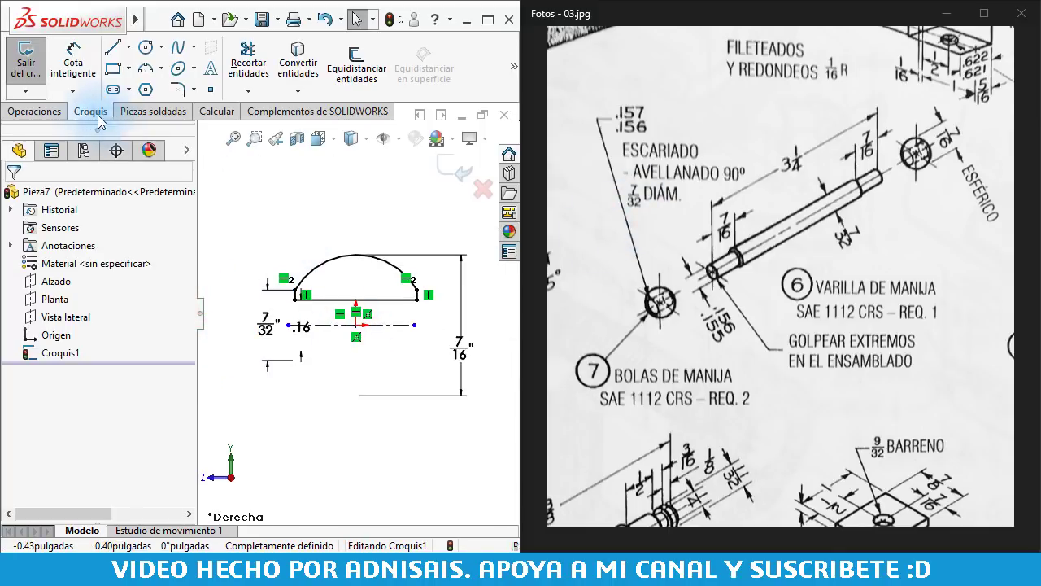
Revolve the arched profile 360° into Revolución1, a handle ball with a bore
left_click(35, 111)
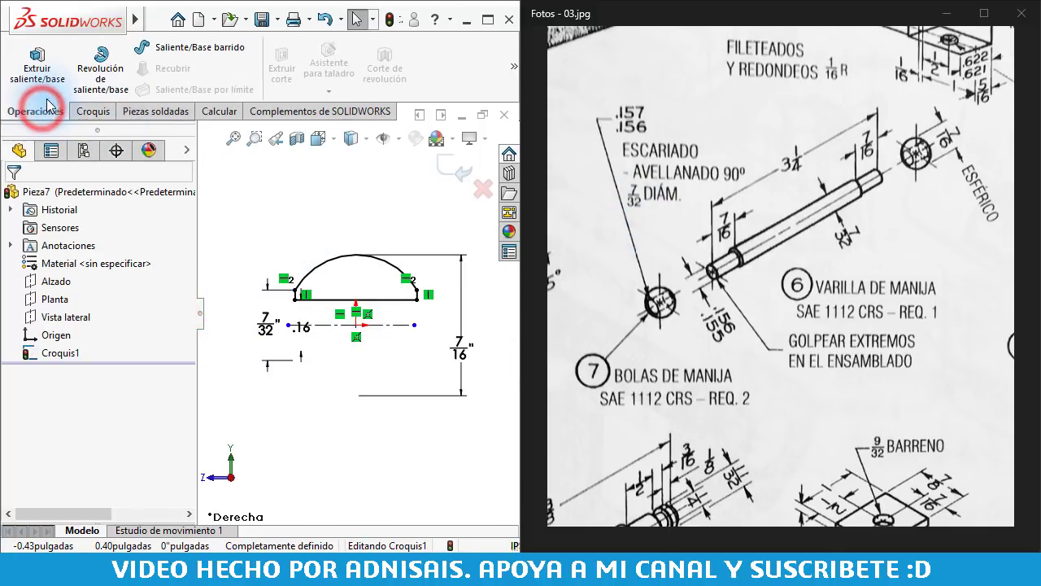
left_click(86, 81)
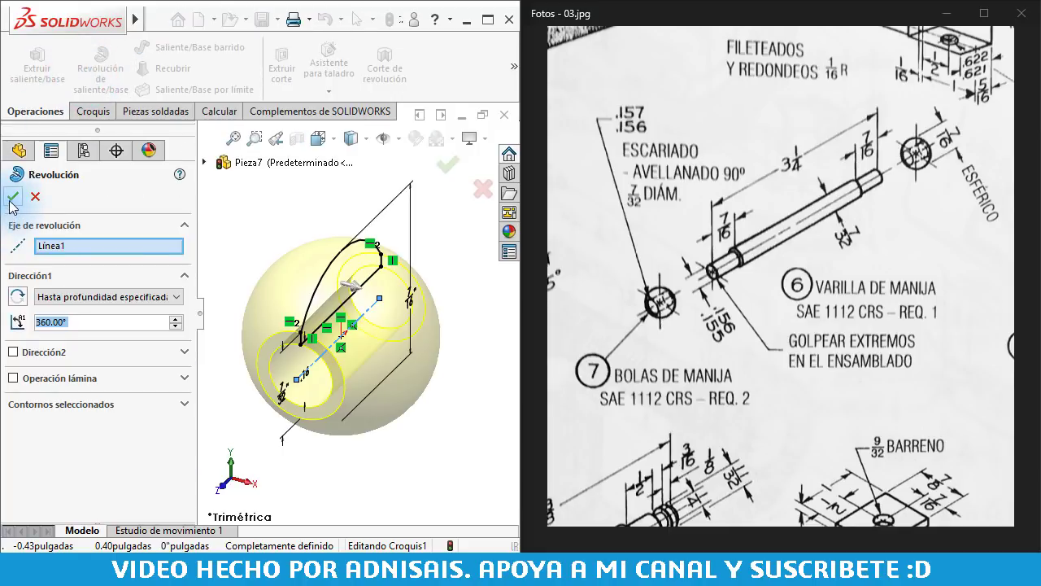
left_click(12, 196)
left_click(289, 226)
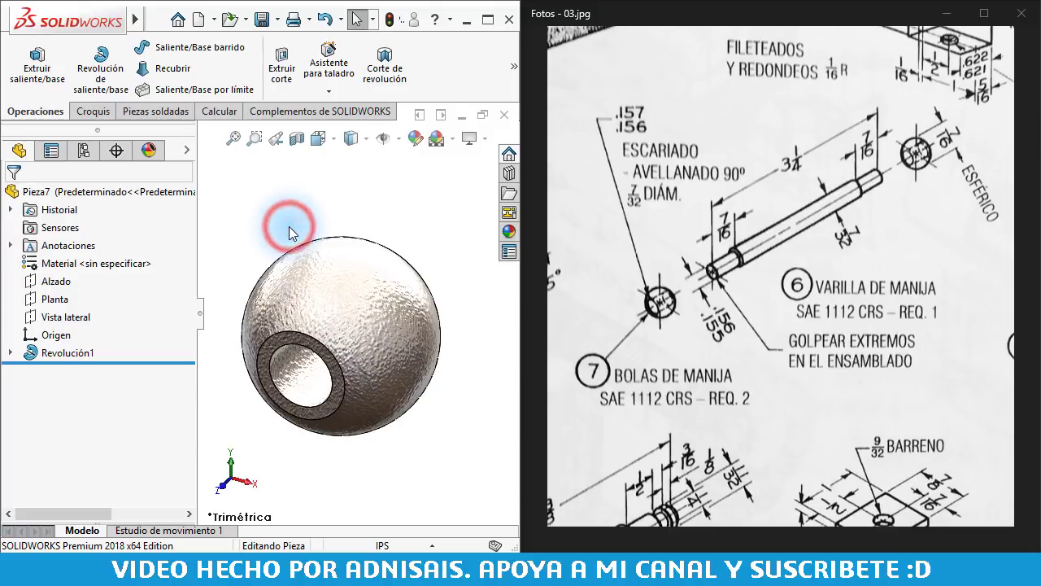
left_click(262, 22)
type("9090909")
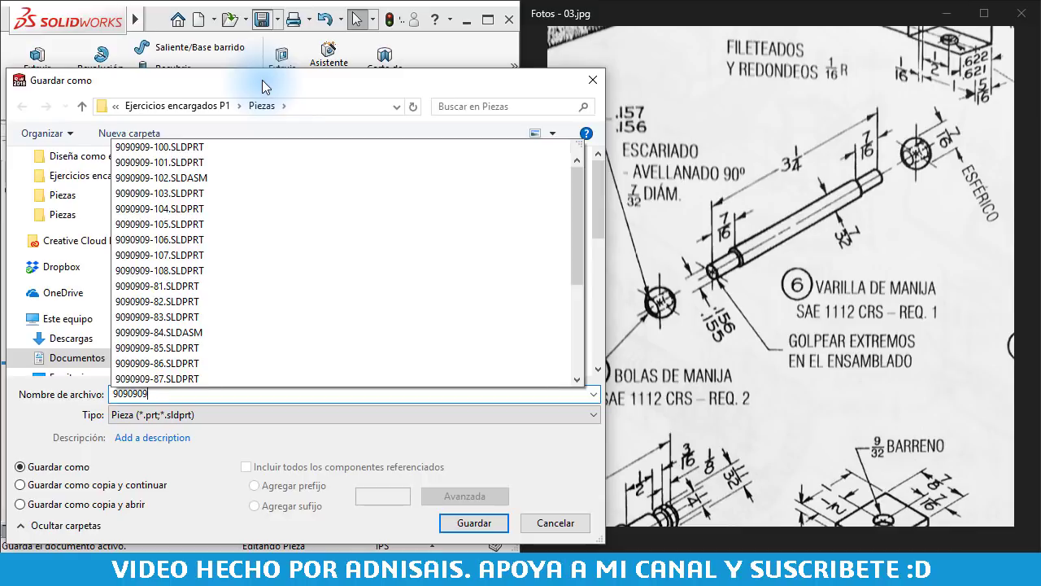
type("-109")
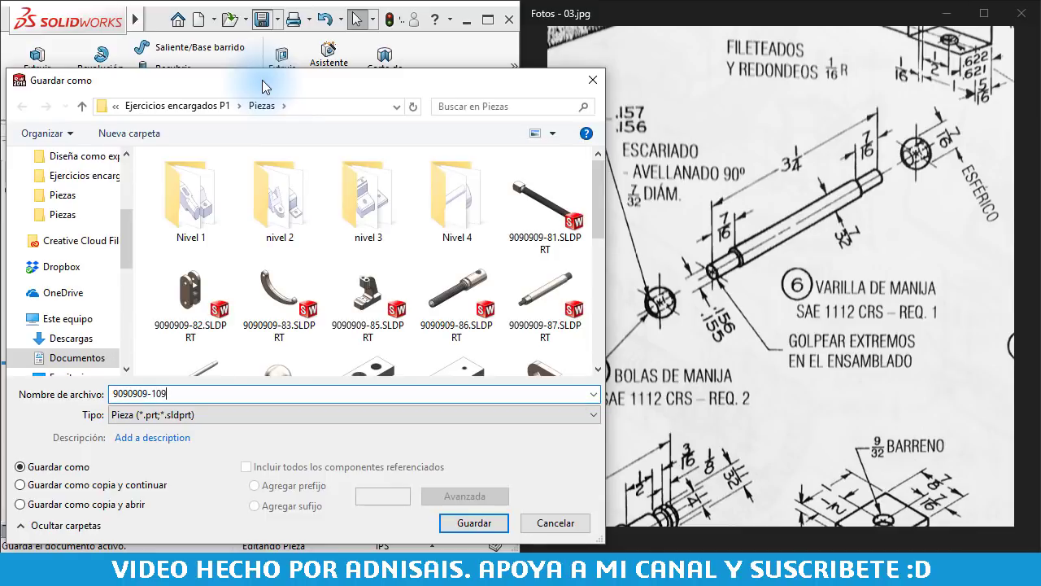
key("Return")
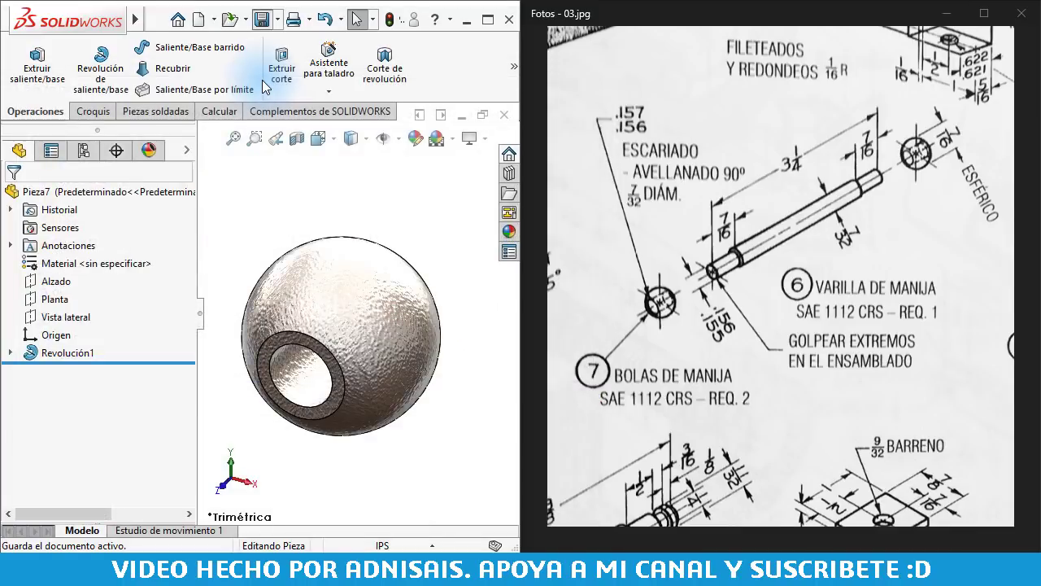
Pan the drawing photo to the part 8 TORNILLO RETENEDOR view, then return to SOLIDWORKS
mouse_move(671, 373)
left_mouse_down()
mouse_move(773, 315)
mouse_move(770, 191)
mouse_move(696, 455)
mouse_move(701, 519)
mouse_move(674, 349)
mouse_move(540, 413)
mouse_move(541, 220)
left_mouse_up()
mouse_move(570, 366)
left_mouse_down()
mouse_move(608, 83)
mouse_move(727, 236)
mouse_move(571, 241)
mouse_move(885, 265)
left_mouse_up()
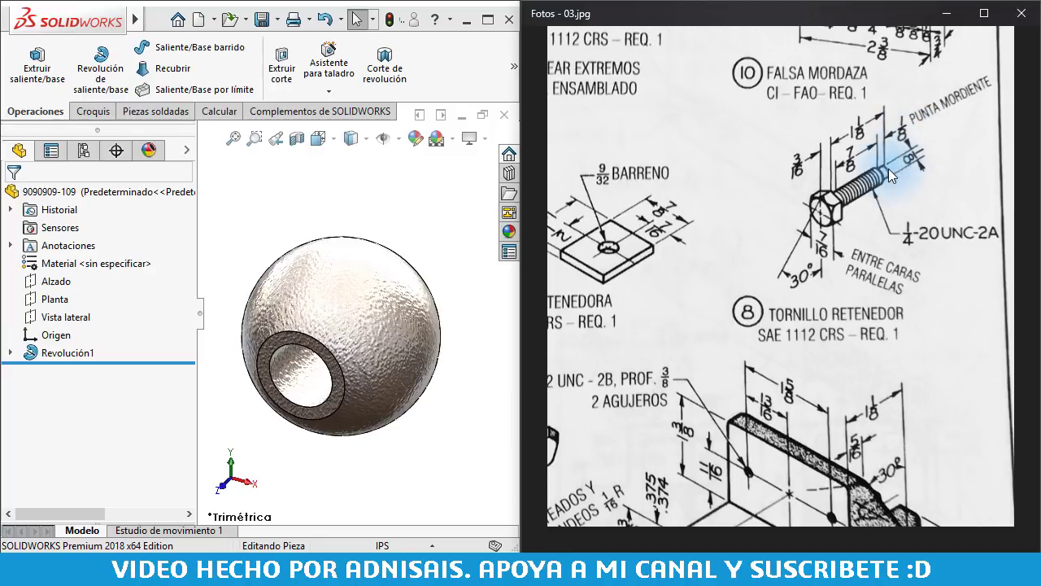
left_click(370, 195)
Create a new part from the Pulgadas (inch) template and open a sketch on Vista lateral, viewed normal to it
left_click(202, 19)
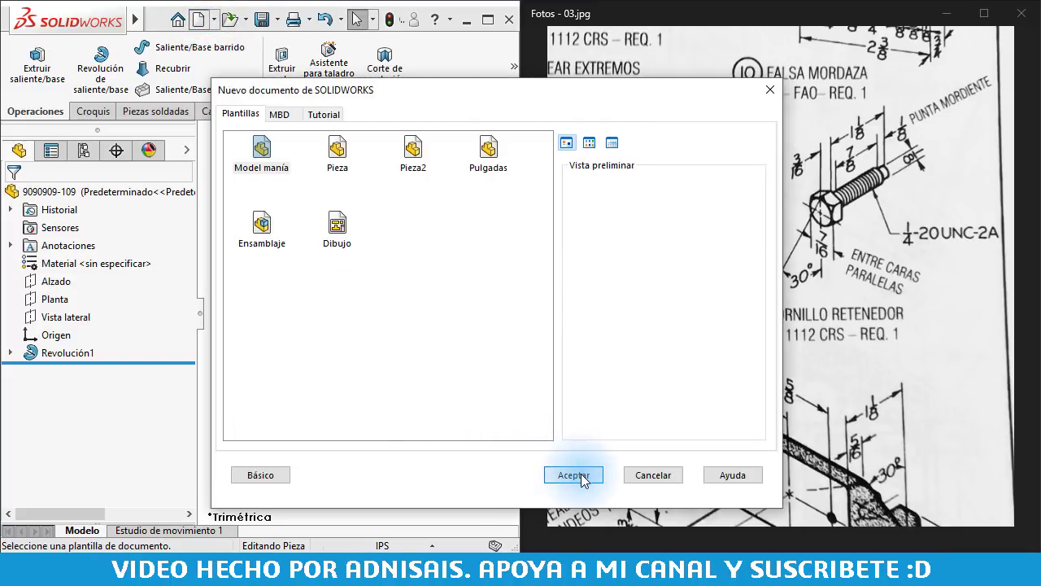
left_click(488, 149)
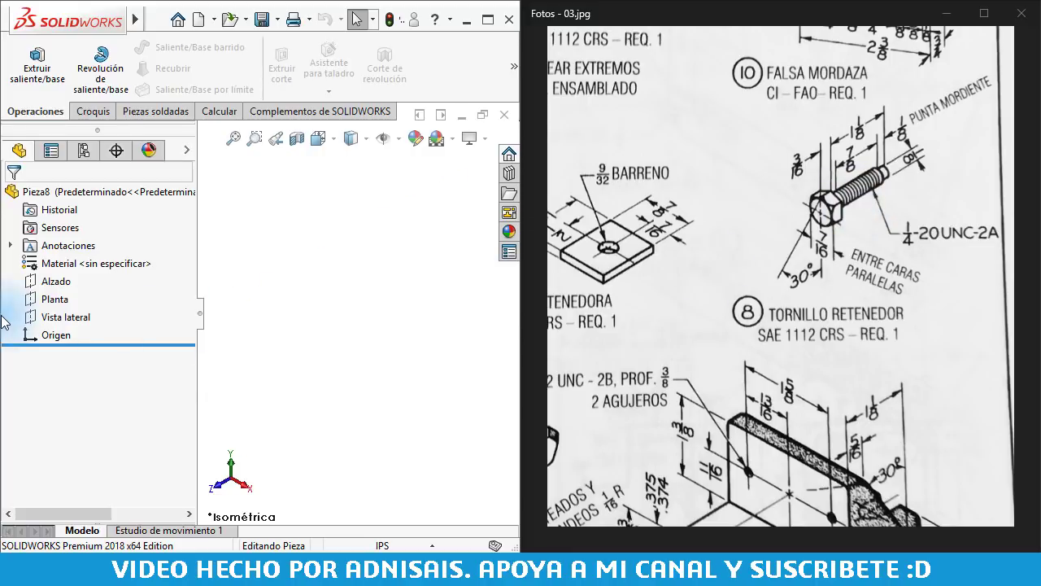
left_click(46, 324)
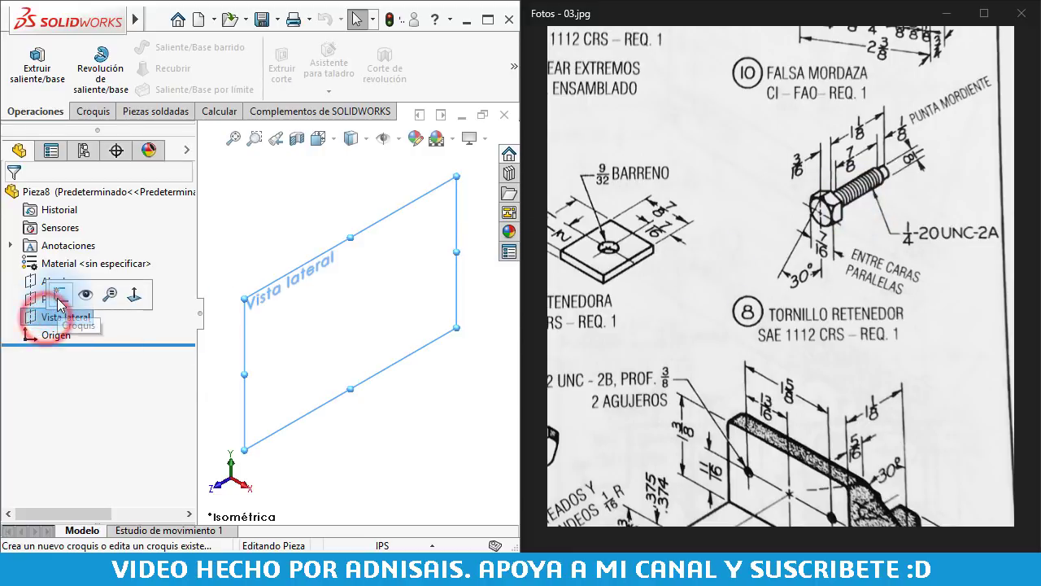
left_click(55, 296)
key("ctrl+8")
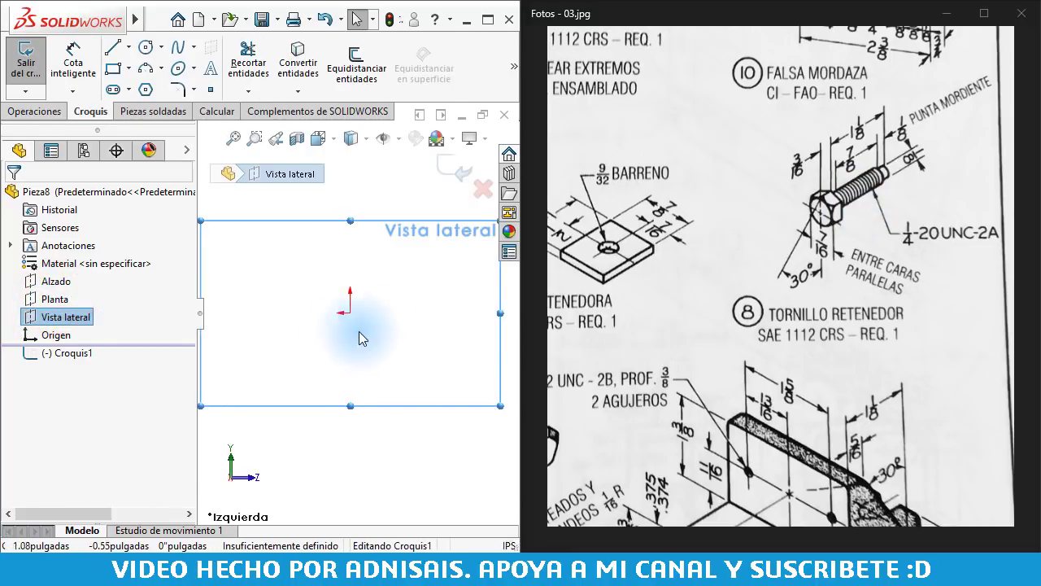
key("ctrl+8")
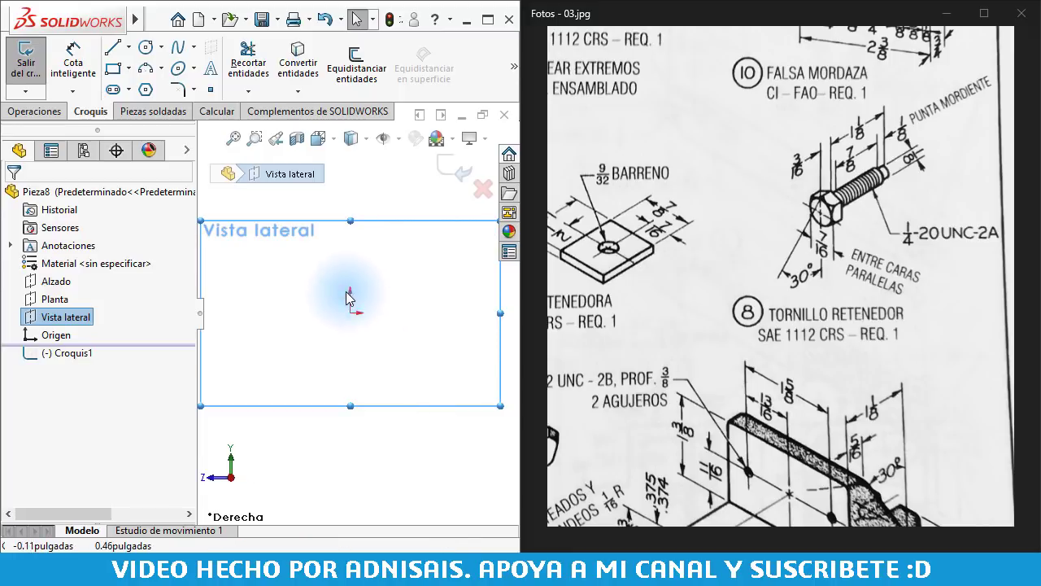
Draw the stepped outline from the origin: chamfered head, step down, long shank and short tip
left_click(438, 349)
key("l")
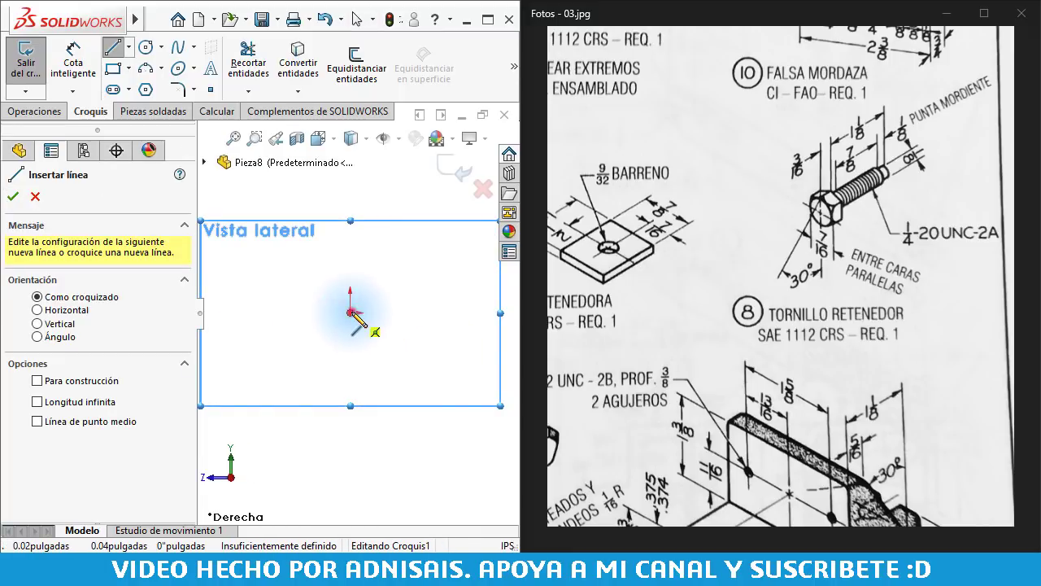
left_click(351, 312)
left_click(351, 279)
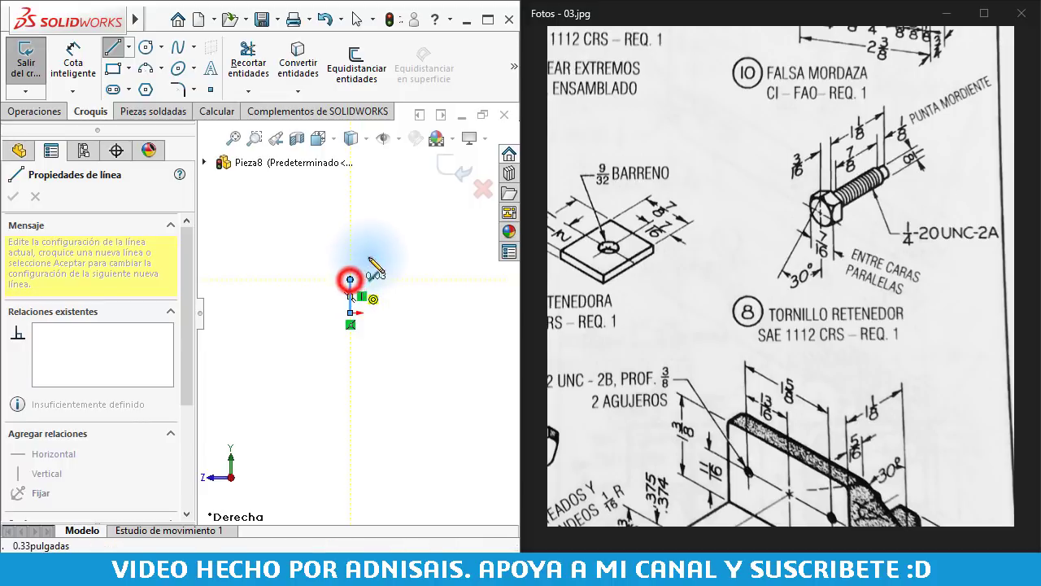
left_click(366, 246)
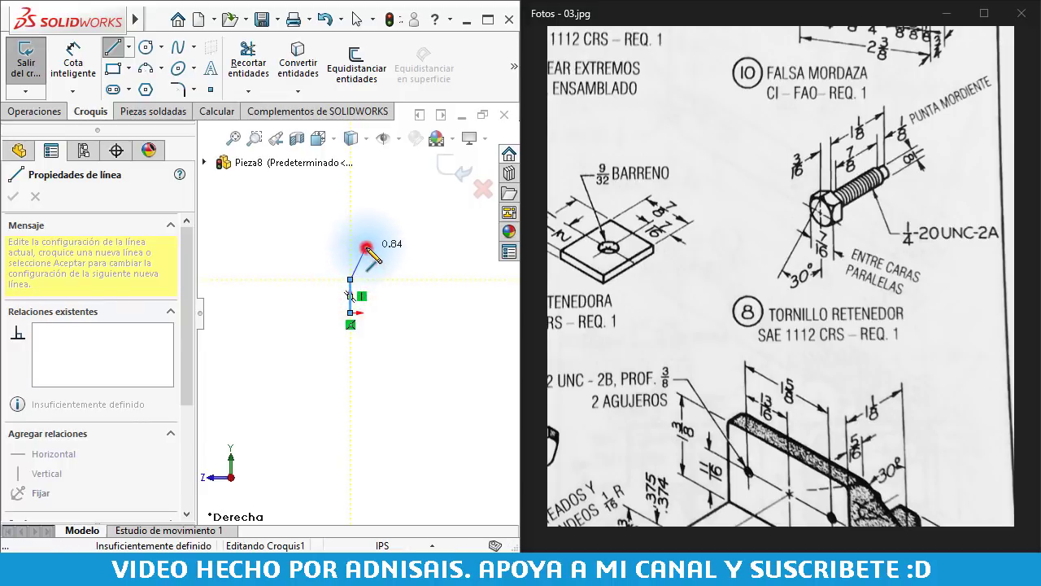
left_click(408, 247)
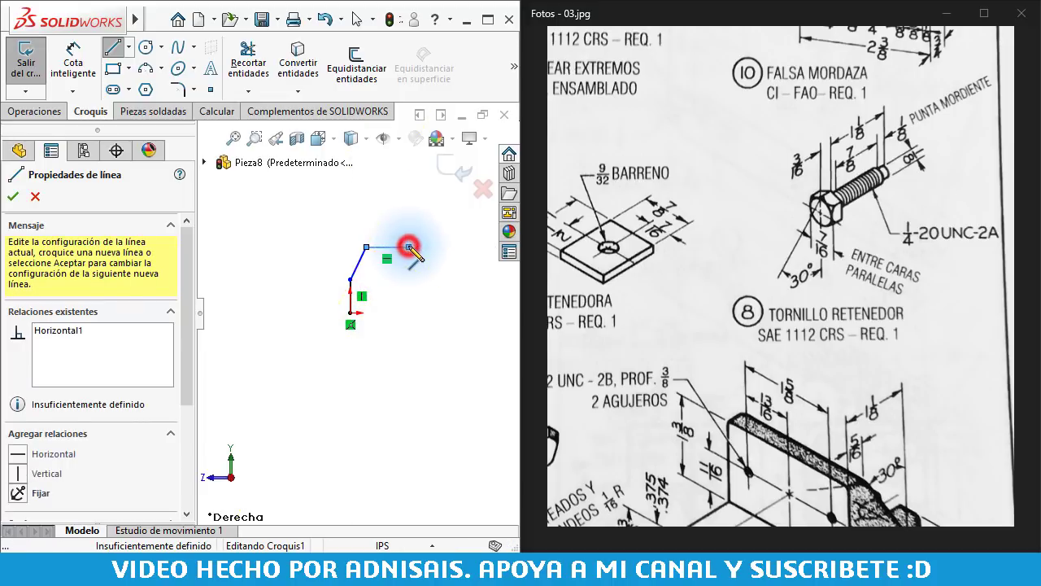
left_click(406, 288)
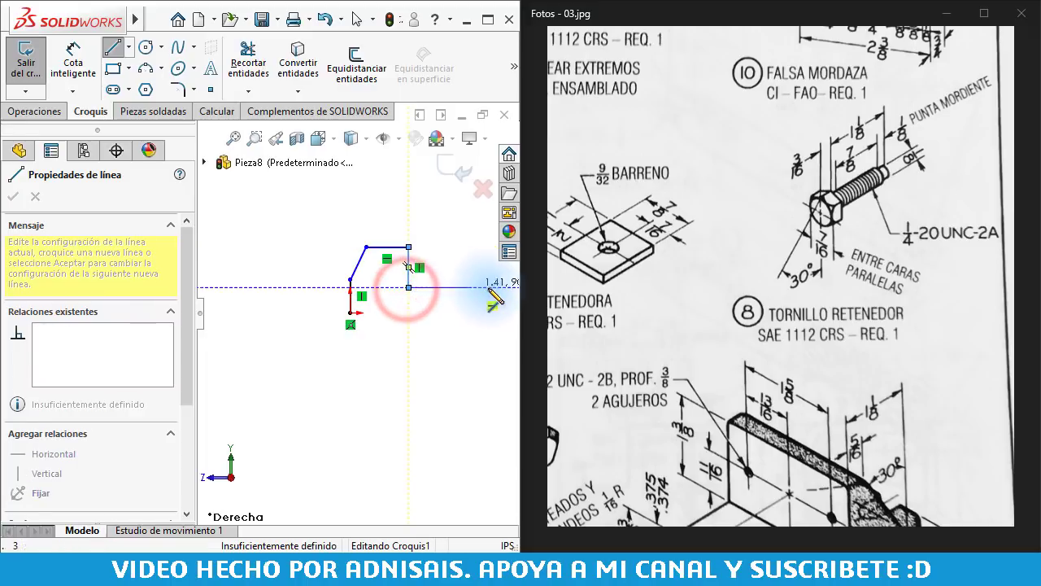
scroll(406, 289, "up", 3)
left_click(468, 297)
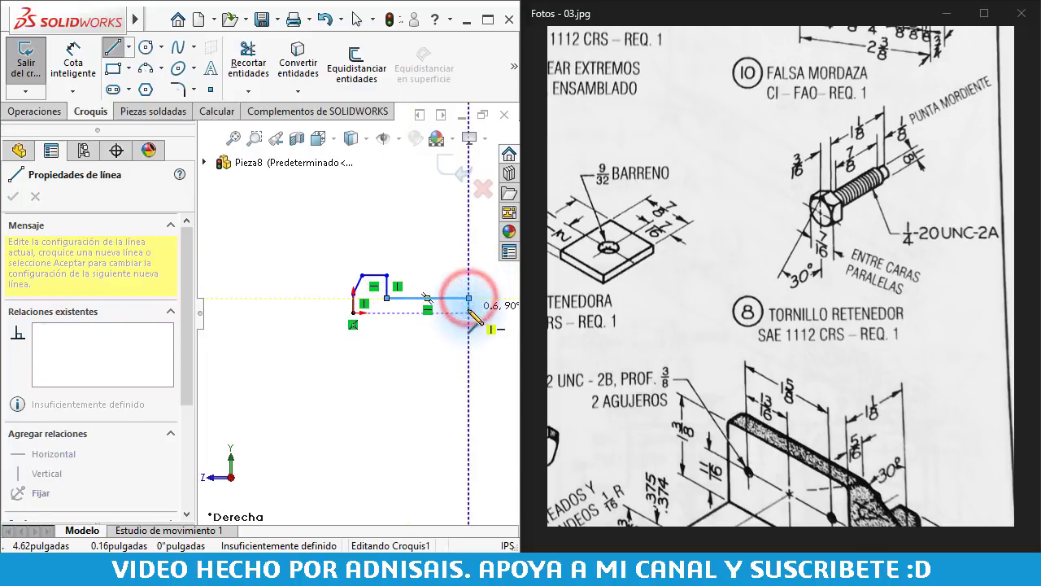
left_click(469, 312)
left_click(491, 313)
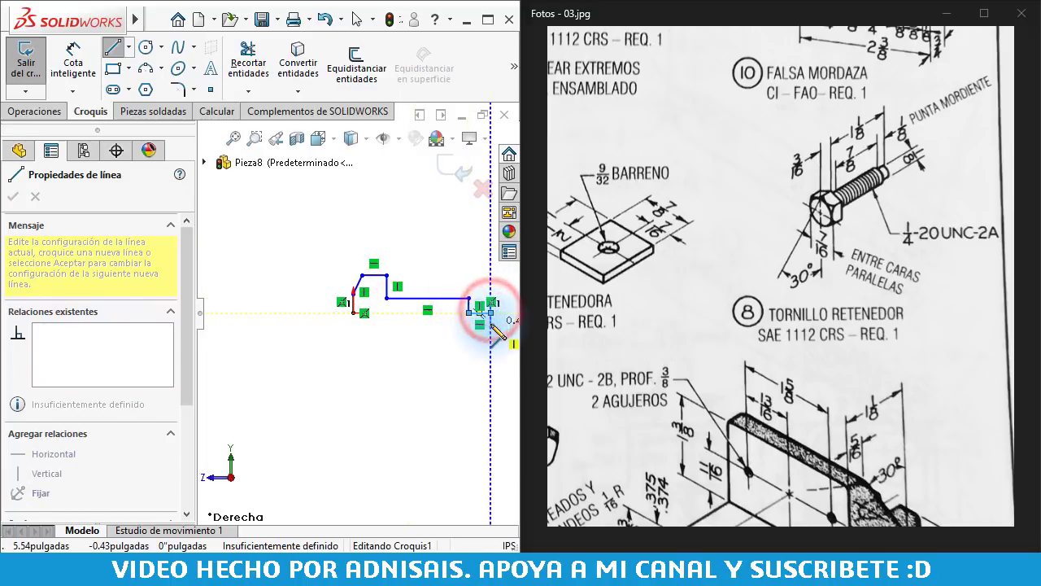
left_click(491, 324)
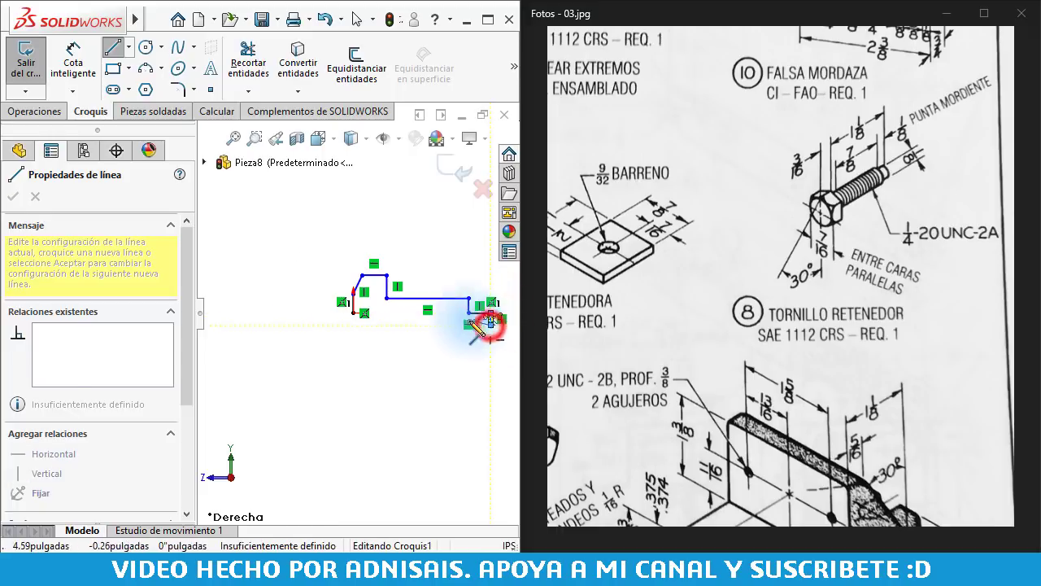
scroll(488, 313, "down", 3)
key("Escape")
Adjust the tip segment and close the profile with a bottom line from the origin
left_click_drag(477, 297, 487, 307)
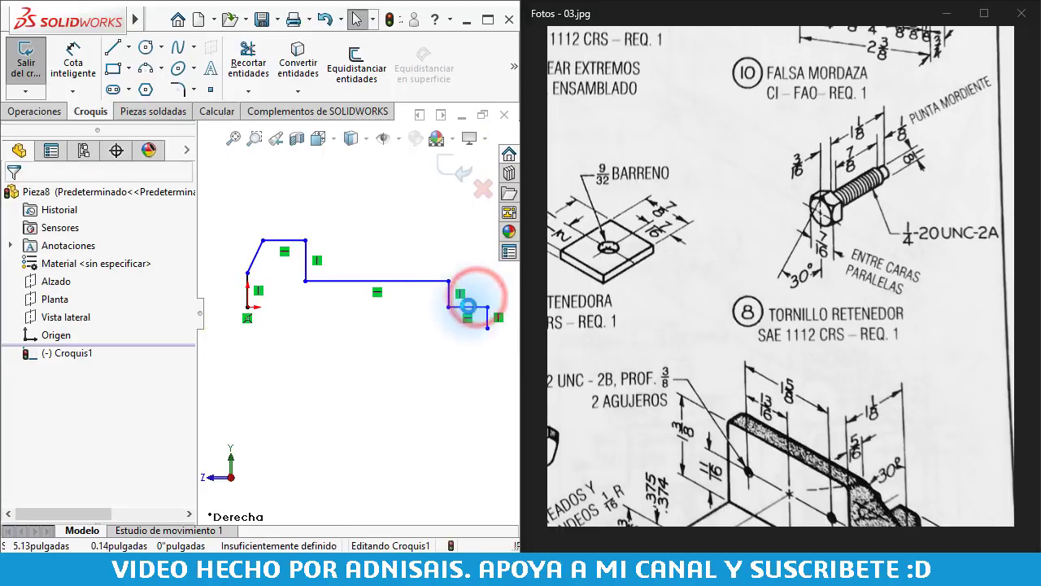
left_click(460, 307)
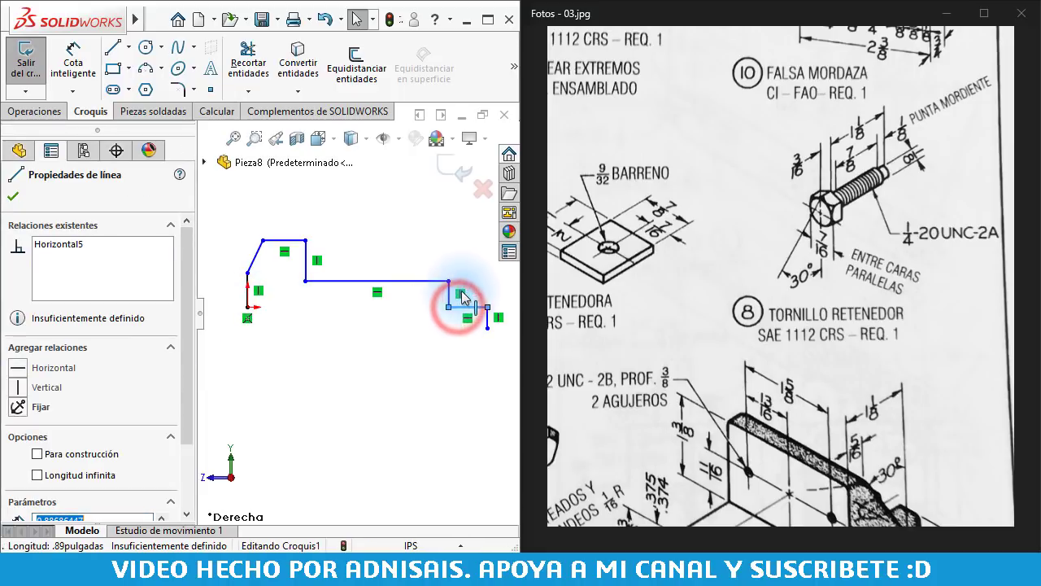
left_click_drag(460, 306, 459, 294)
left_click(487, 328)
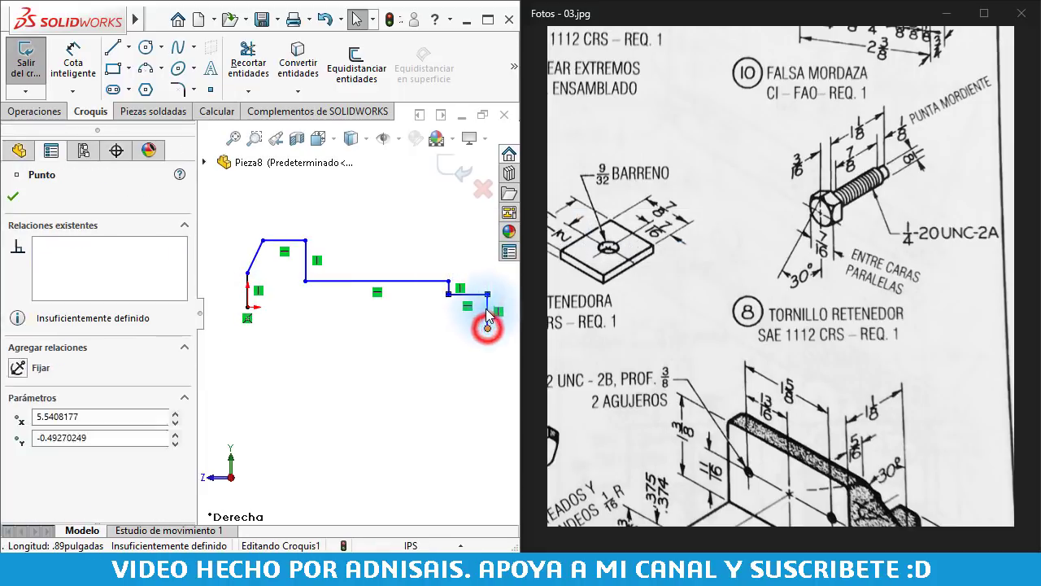
right_click_drag(483, 346, 267, 337)
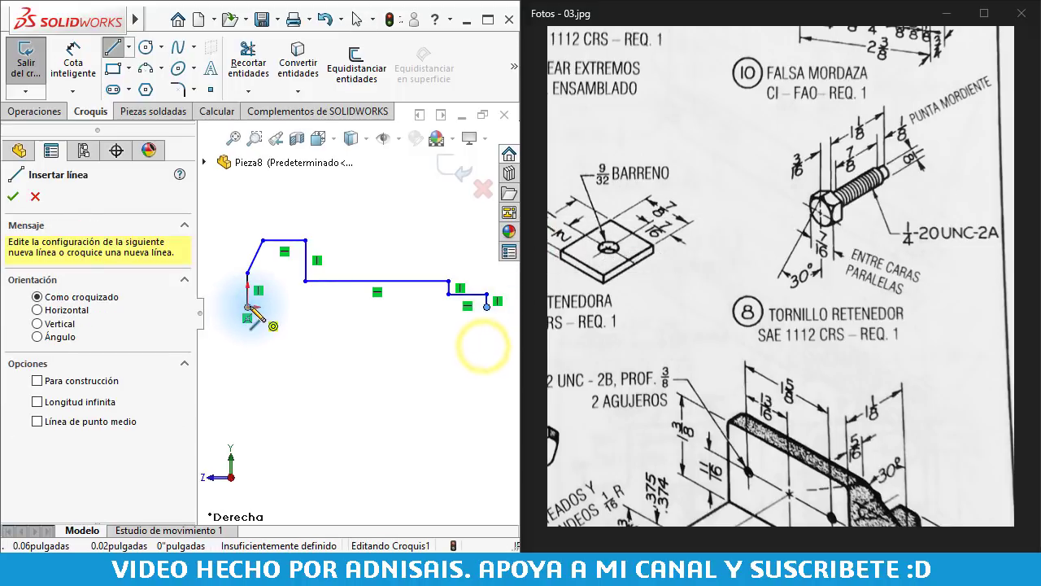
left_click_drag(248, 307, 486, 306)
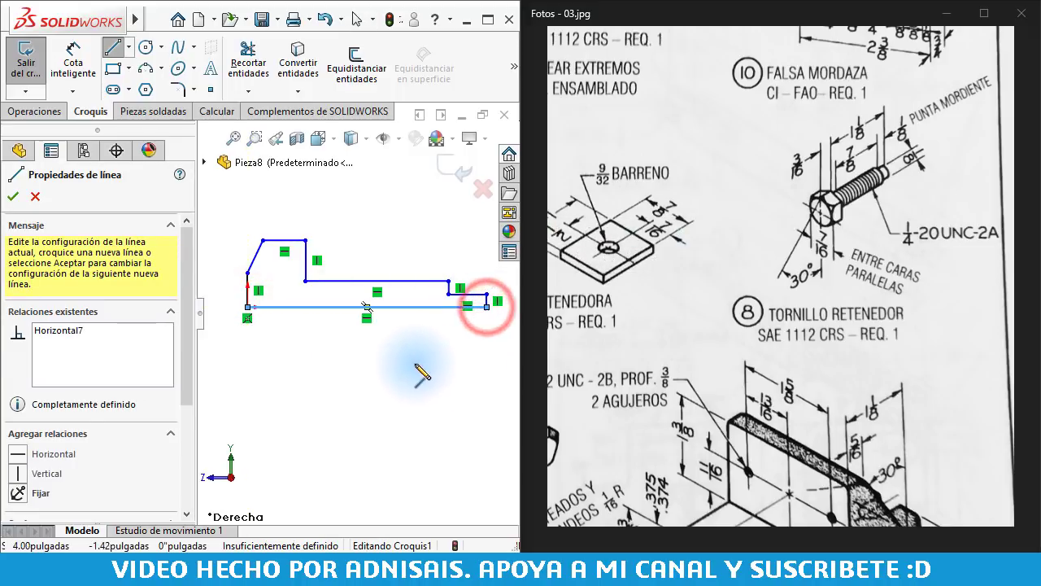
key("Escape")
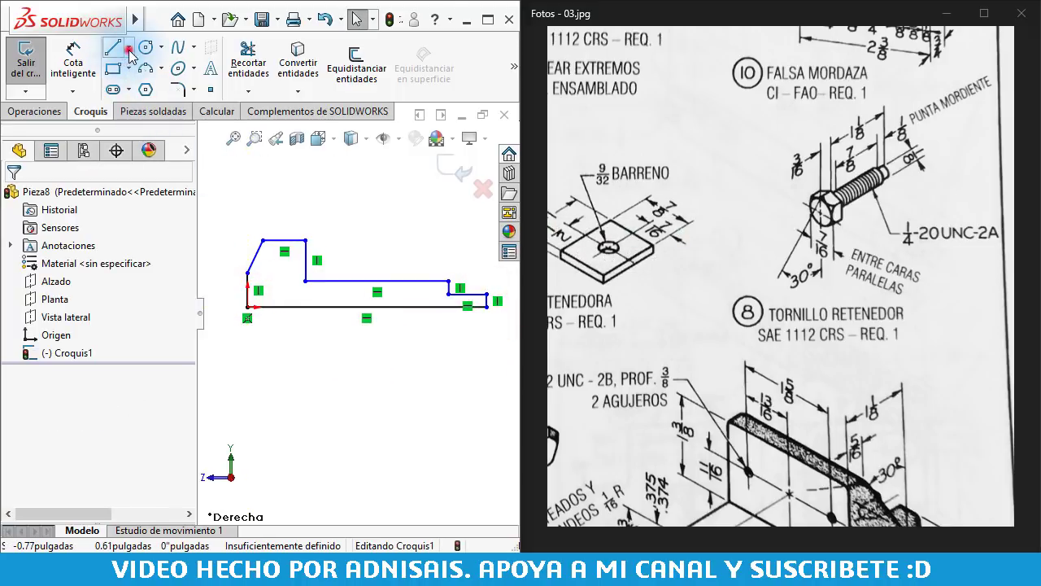
Add a horizontal centerline along the screw axis, spanning past the tip
left_click(163, 87)
scroll(362, 308, "up", 3)
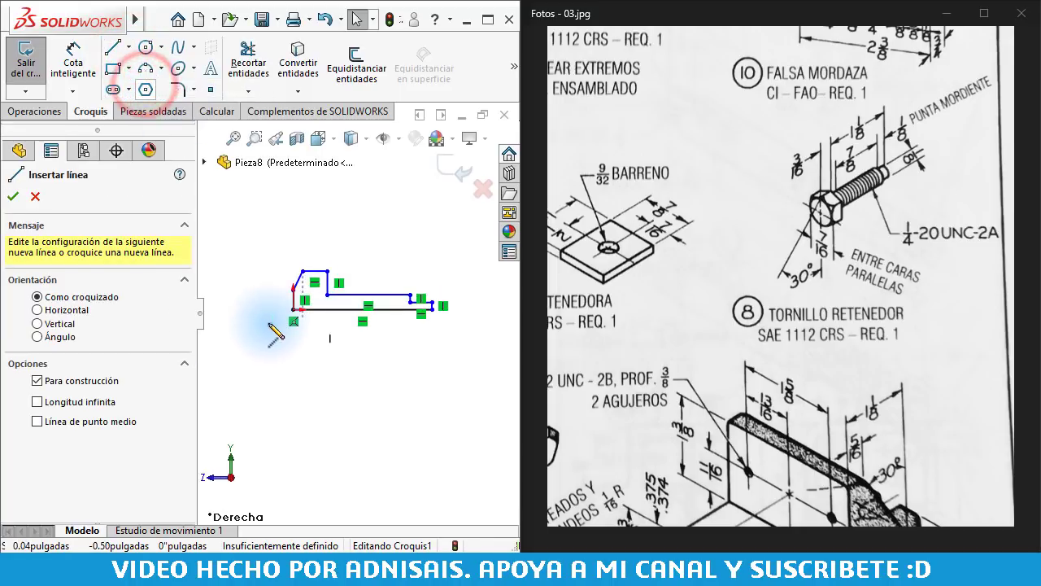
left_click(221, 309)
left_click(485, 309)
key("Escape")
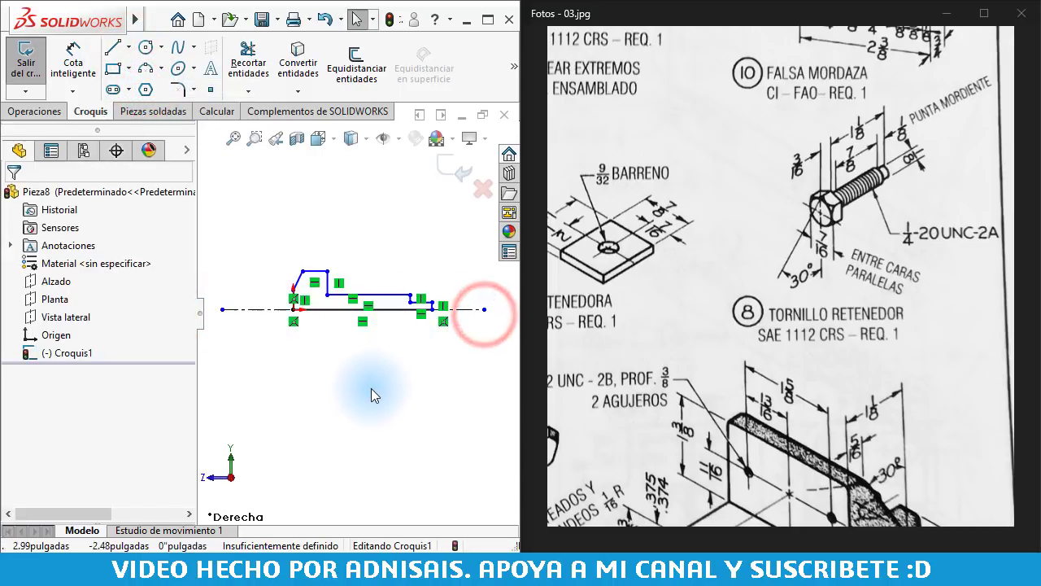
scroll(377, 400, "down", 1)
right_click_drag(372, 432, 336, 232)
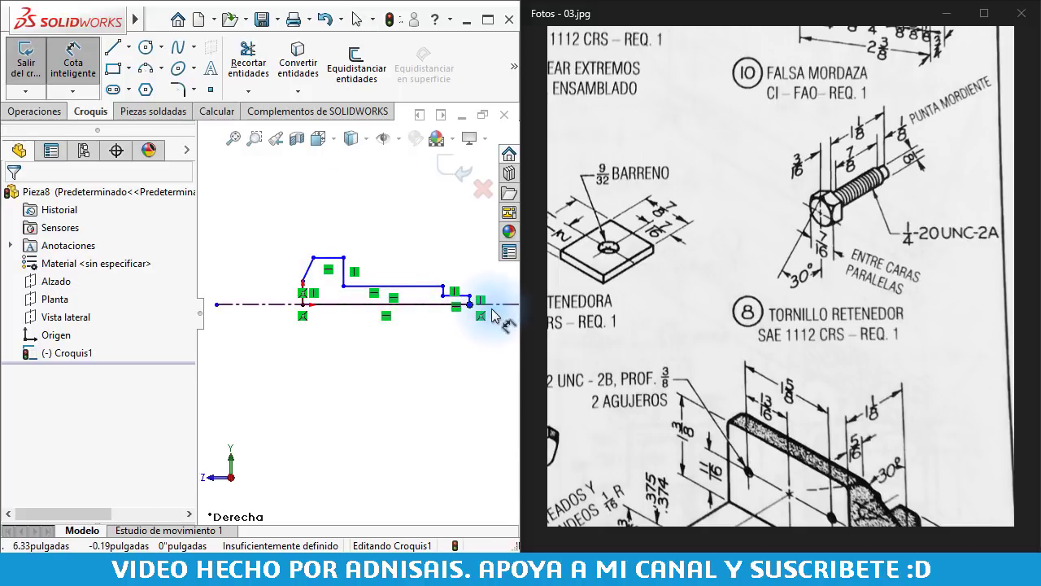
Dimension the profile's overall length to 1 1/8" and the short step to 1/4"
scroll(370, 303, "up", 1)
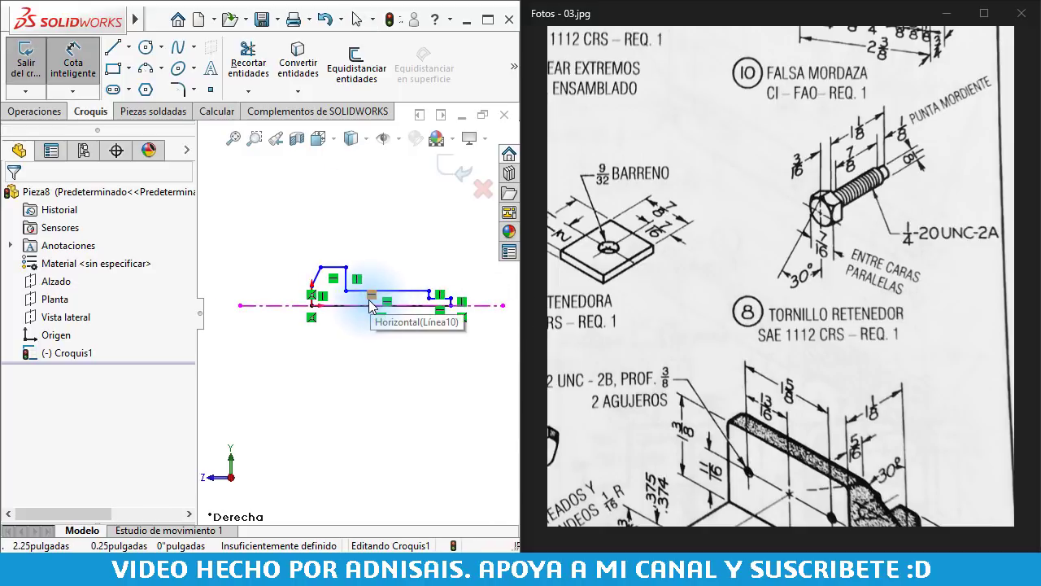
left_click(349, 280)
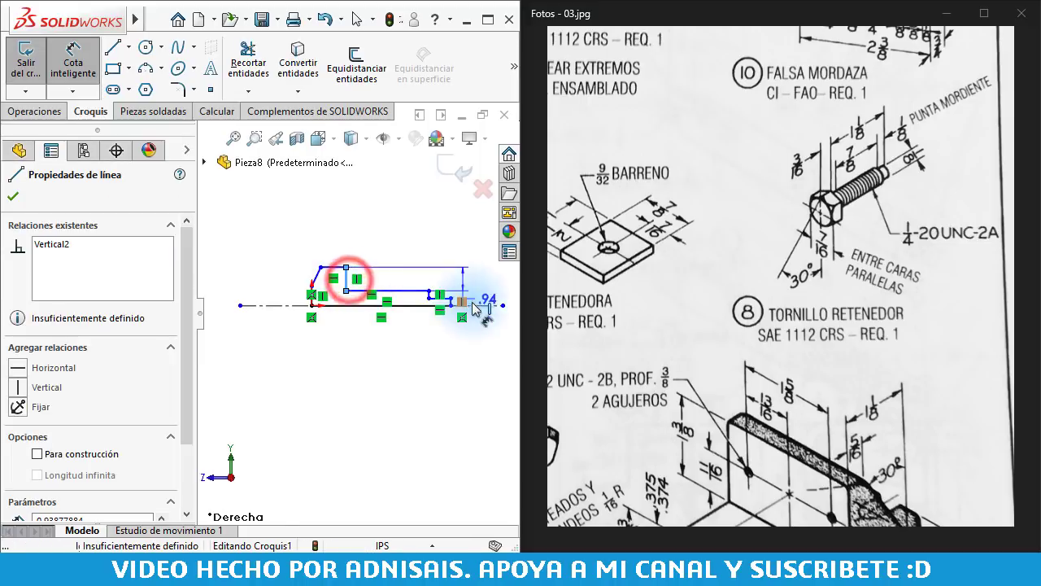
left_click(449, 308)
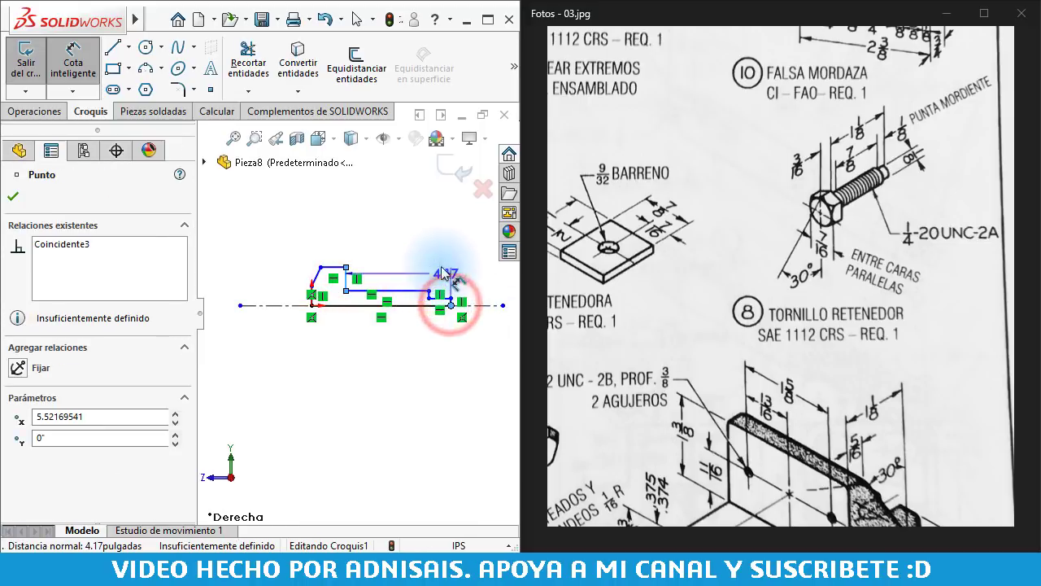
left_click(407, 216)
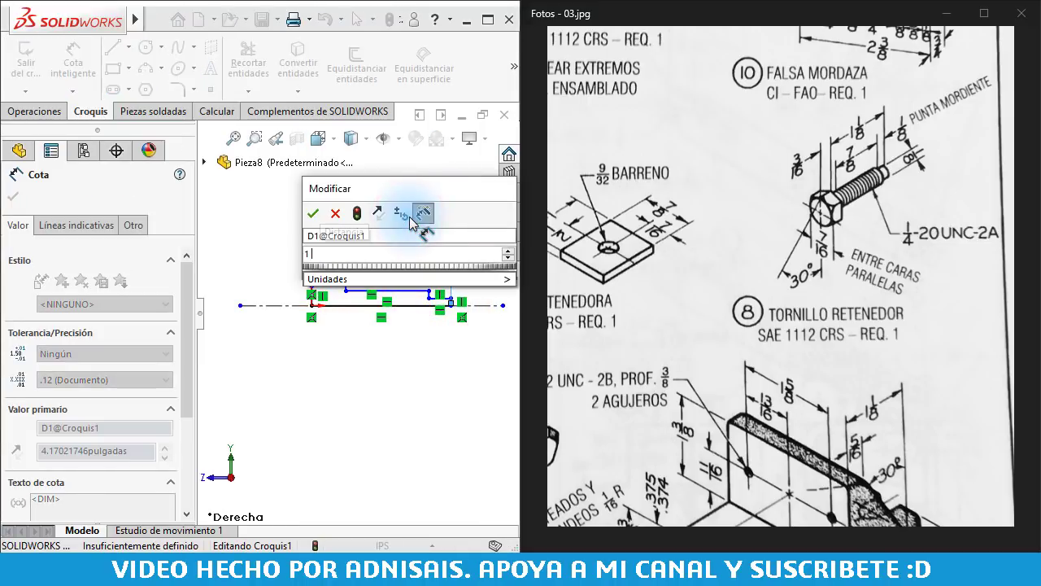
type("1 1/8")
key("Return")
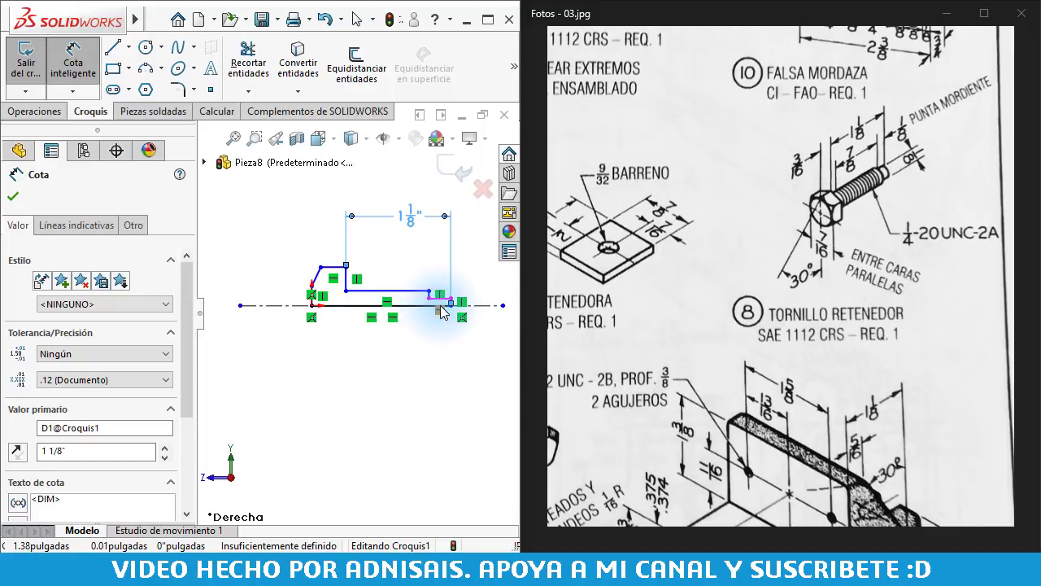
scroll(440, 311, "down", 3)
left_click(425, 294)
left_click(424, 223)
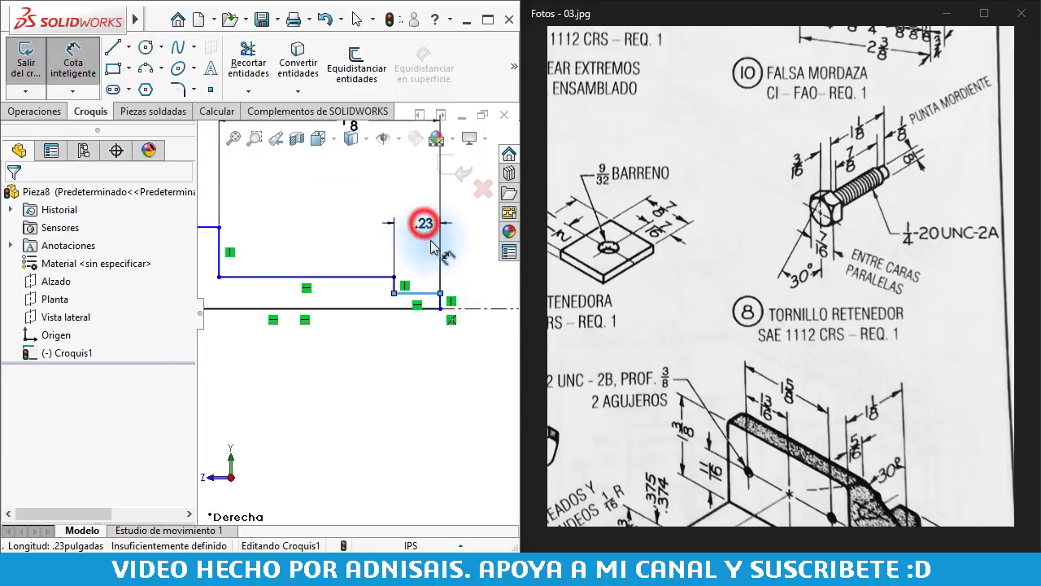
type("1/4")
key("Return")
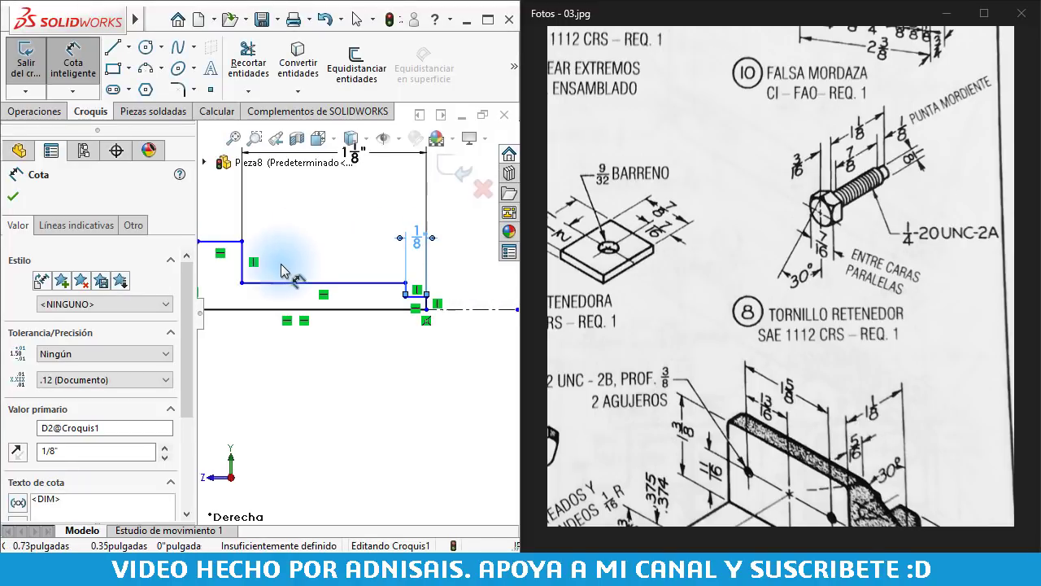
Set the screw head width to 3/16"
key("f")
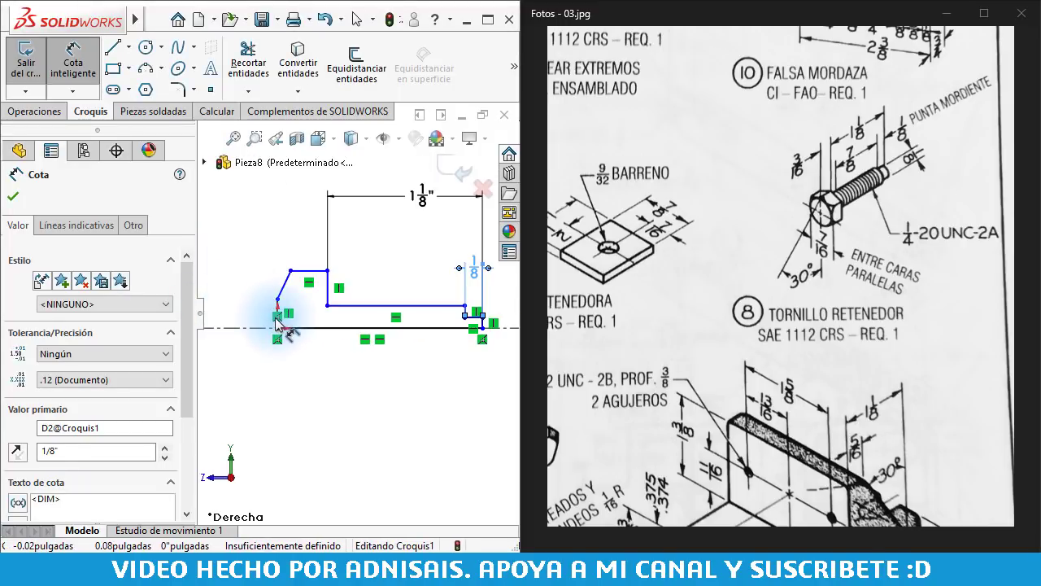
key("Escape")
scroll(273, 313, "down", 1)
scroll(276, 310, "down", 1)
left_click(277, 308)
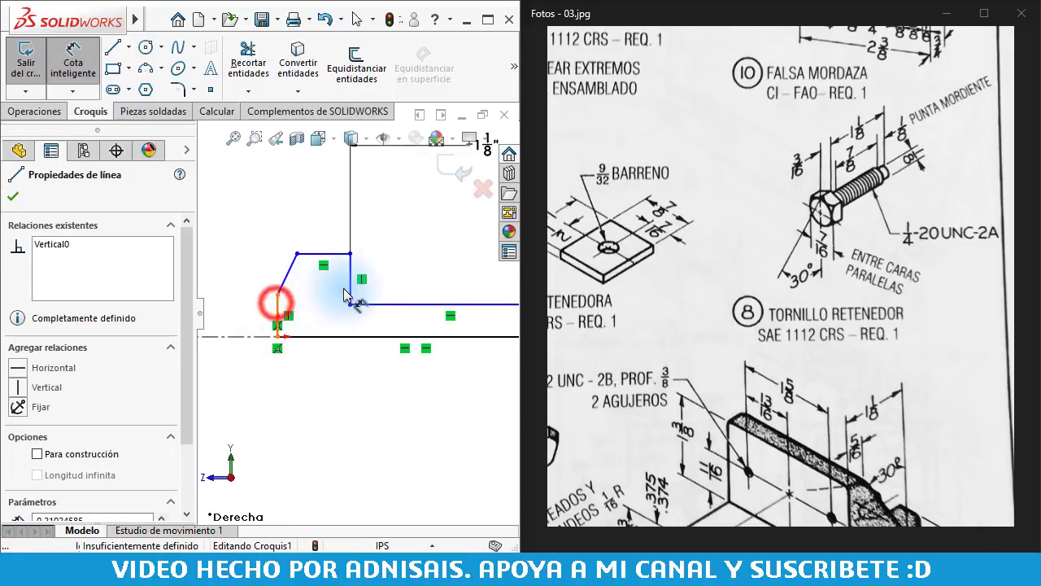
left_click(350, 280)
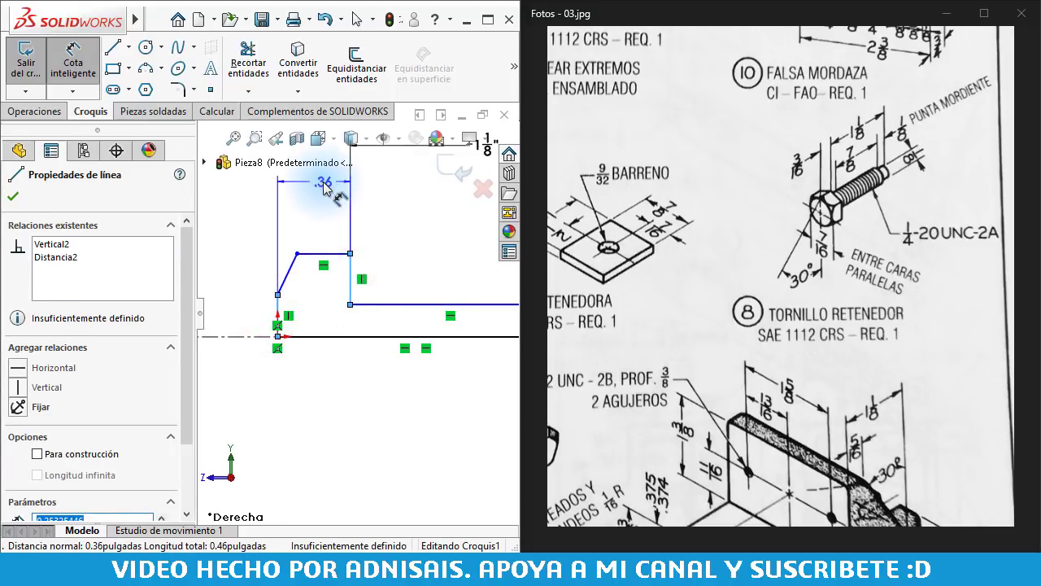
left_click(324, 187)
type("3/")
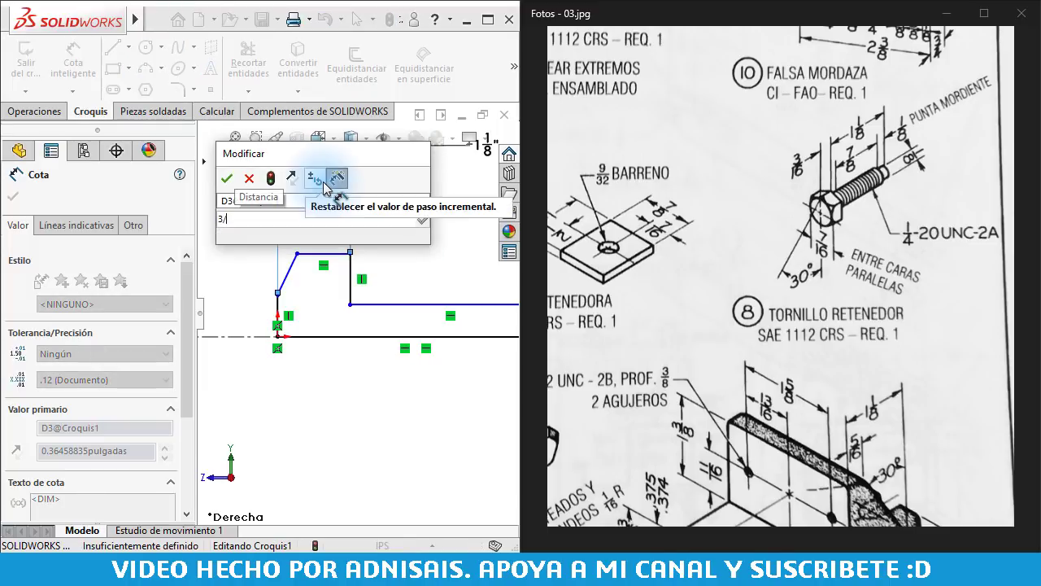
type("16")
key("Return")
Dimension the head chamfer to a 30° angle
scroll(361, 285, "up", 2)
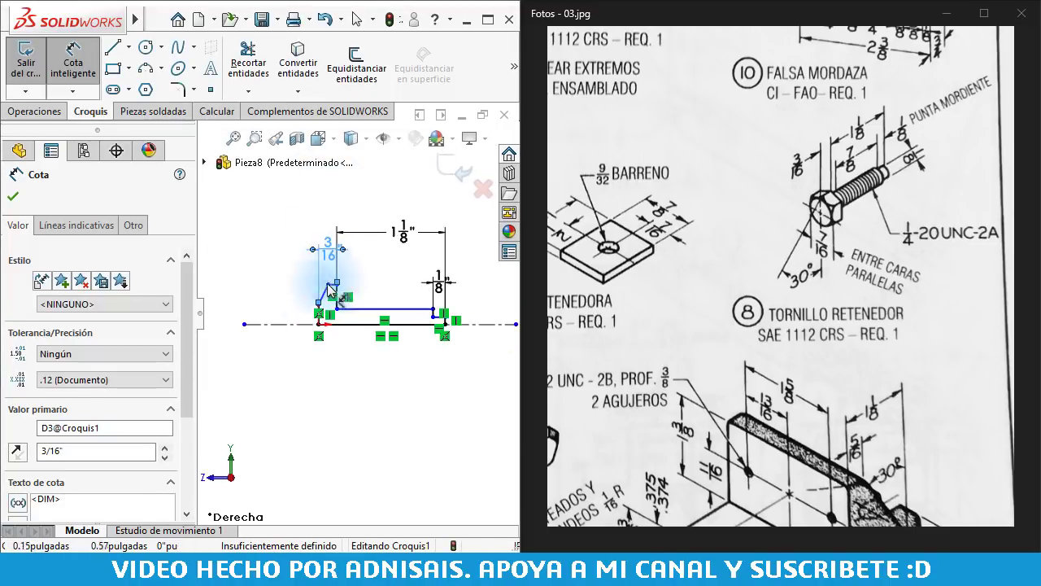
scroll(331, 290, "down", 2)
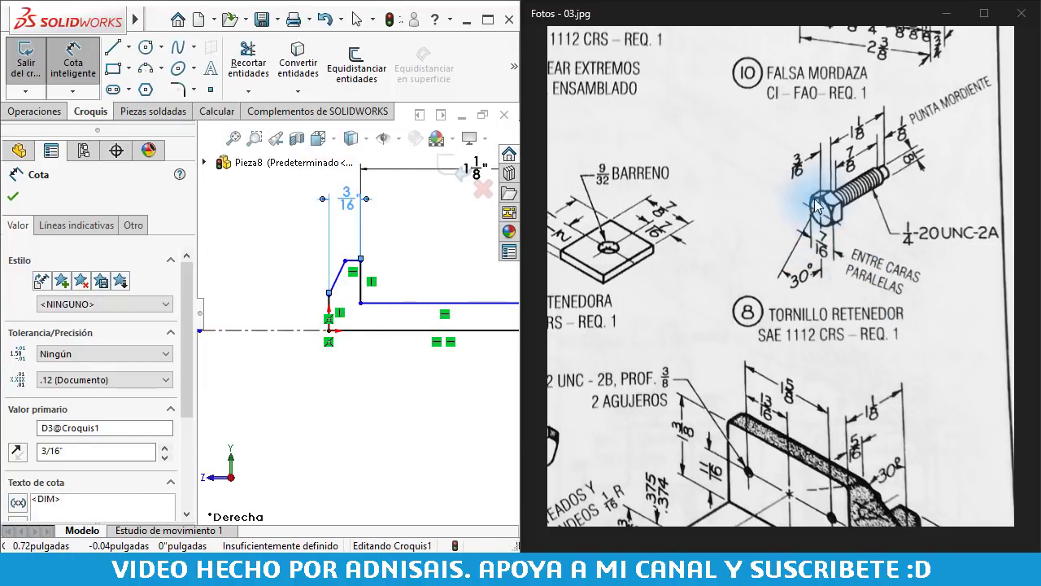
scroll(343, 289, "down", 1)
left_click(342, 276)
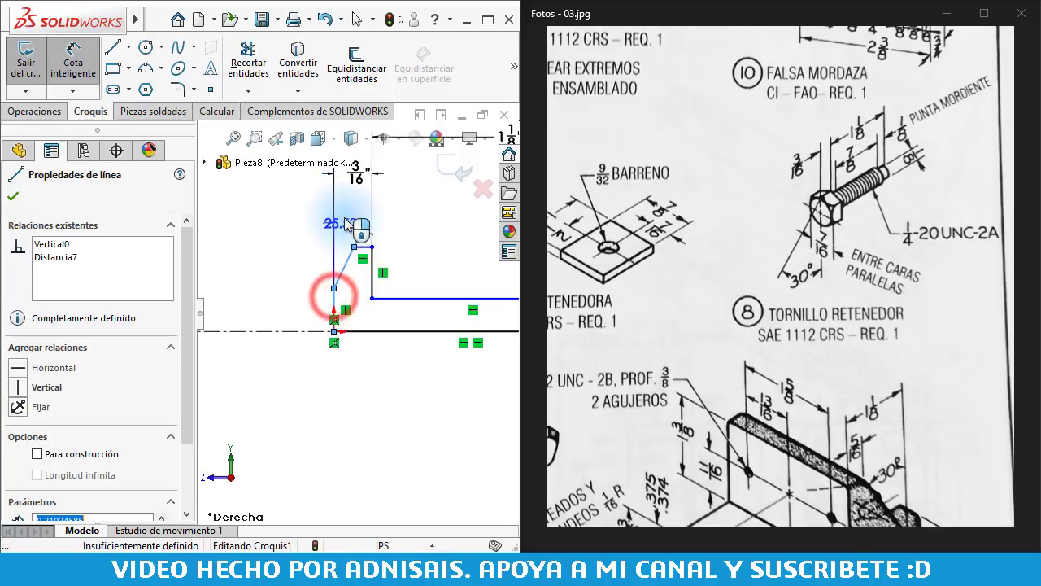
left_click(346, 218)
left_click(346, 218)
type("30")
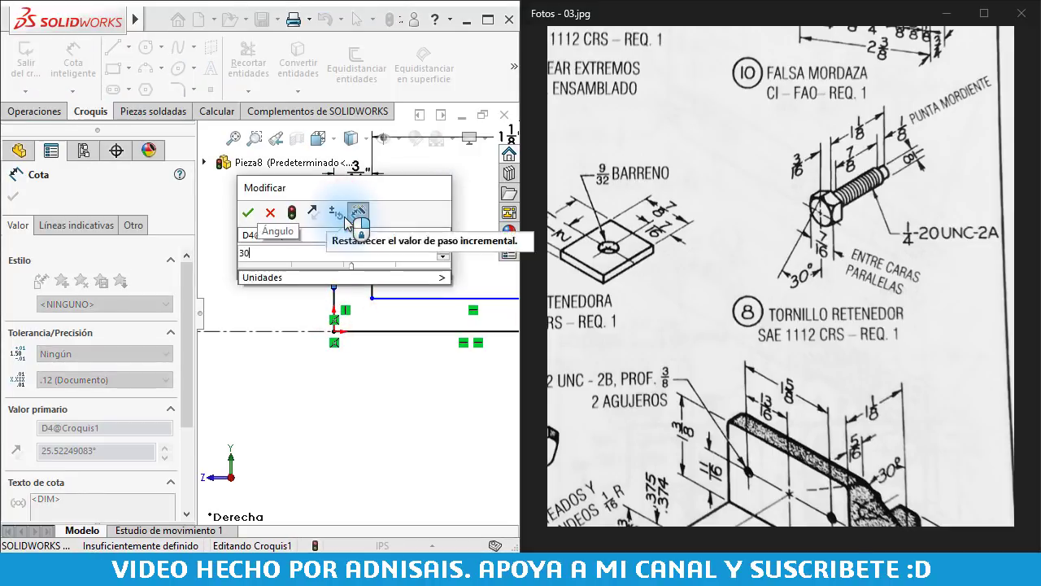
key("Return")
Add the 1/8" end dimension and set the shank height to 1/4"
key("f")
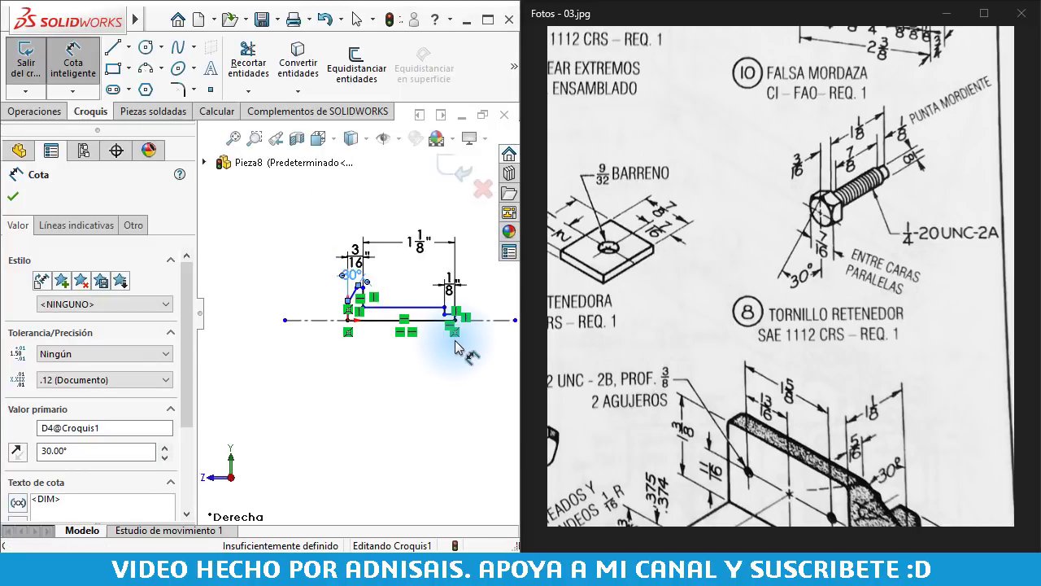
scroll(367, 317, "down", 2)
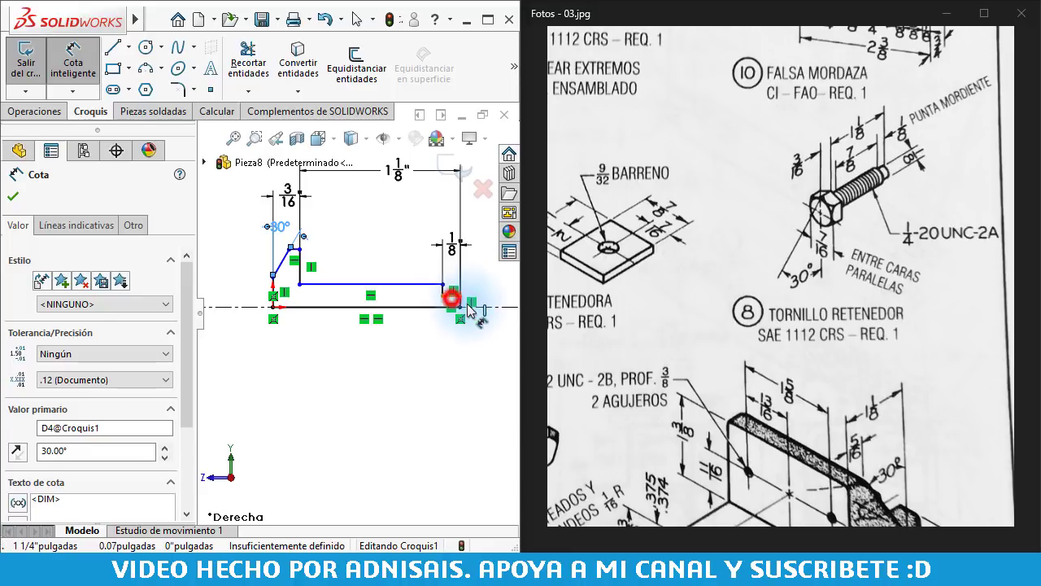
left_click(489, 333)
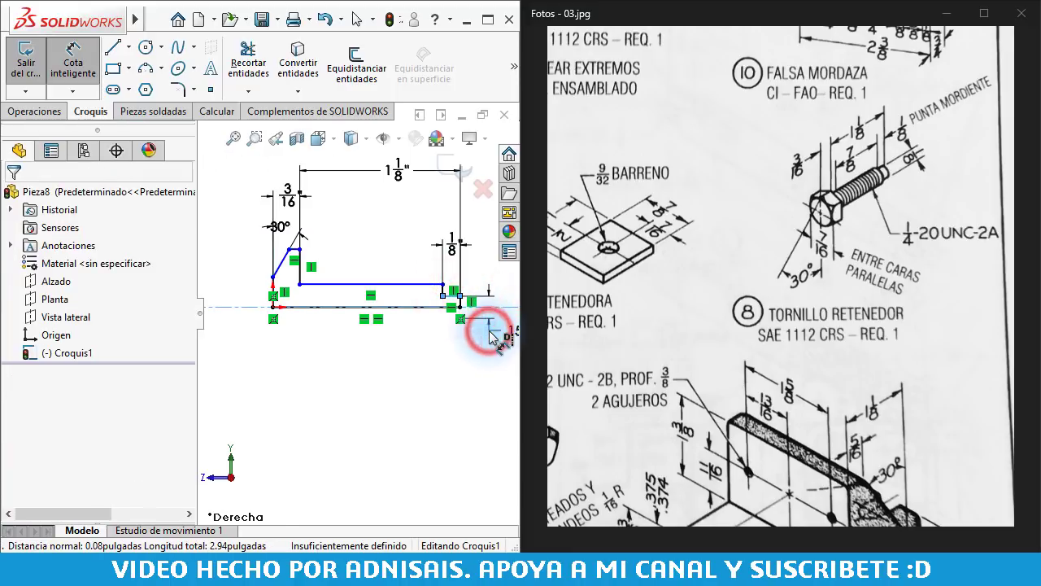
left_click(489, 333)
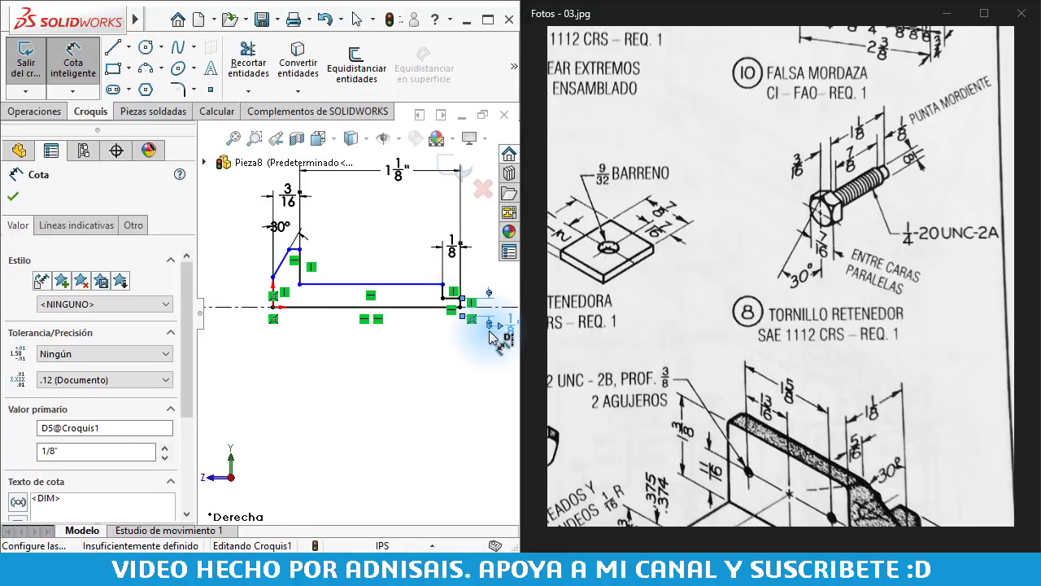
mouse_move(492, 337)
middle_mouse_down("ctrl")
mouse_move(395, 314)
mouse_move(348, 280)
middle_mouse_up("ctrl")
left_click(343, 271)
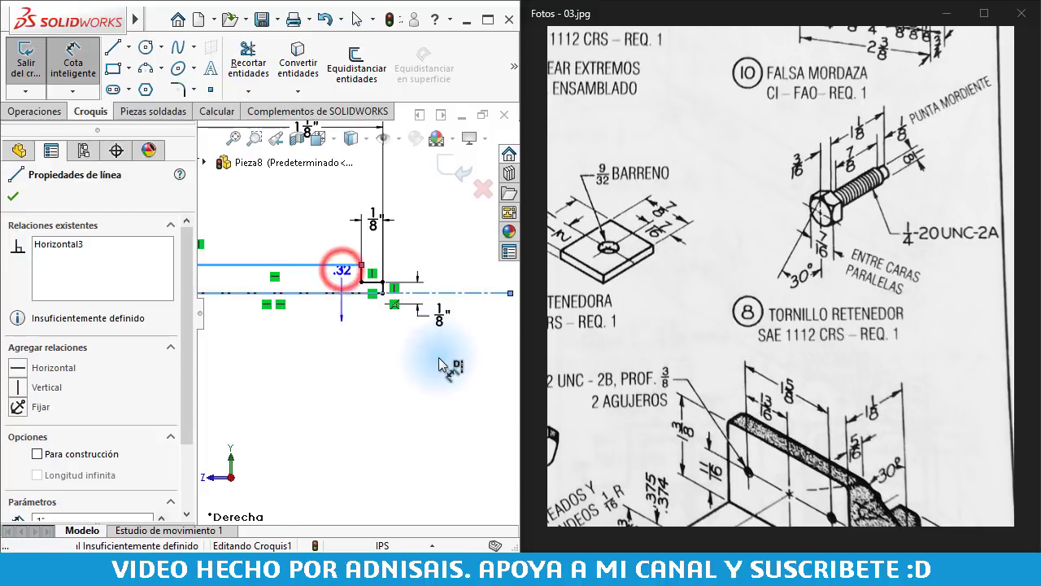
left_click(461, 364)
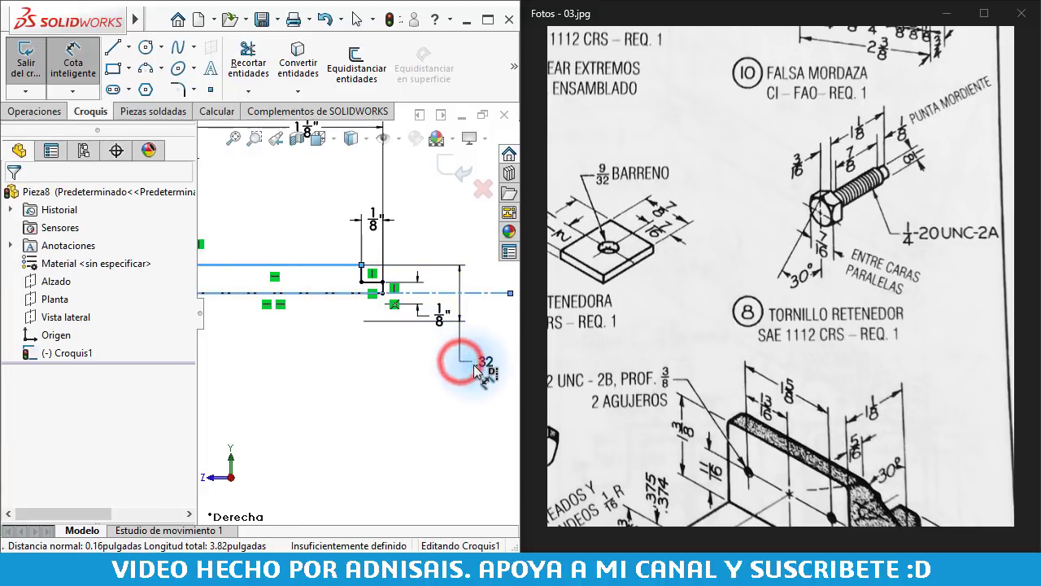
type("1/")
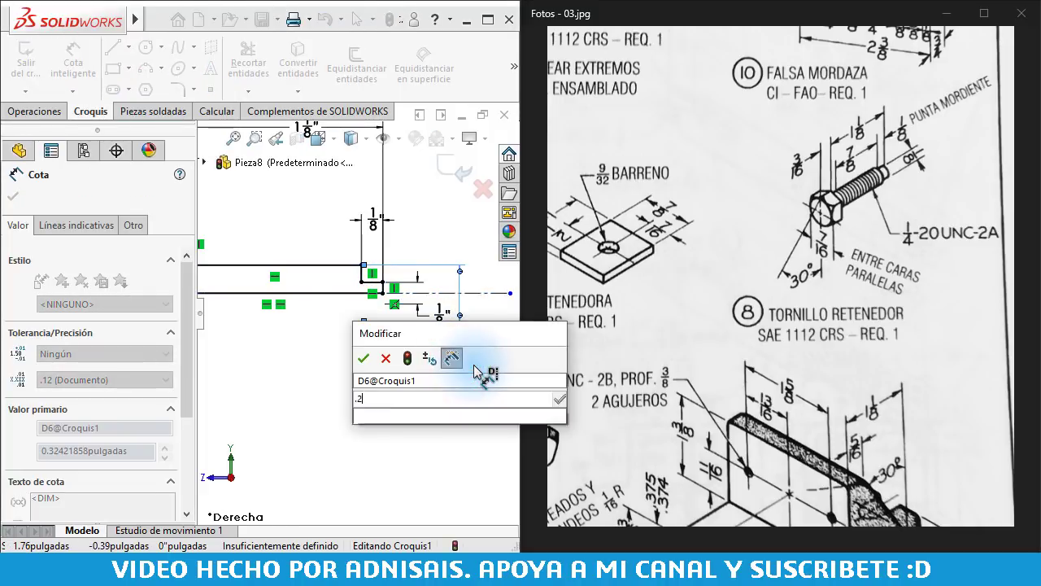
type("4")
key("Return")
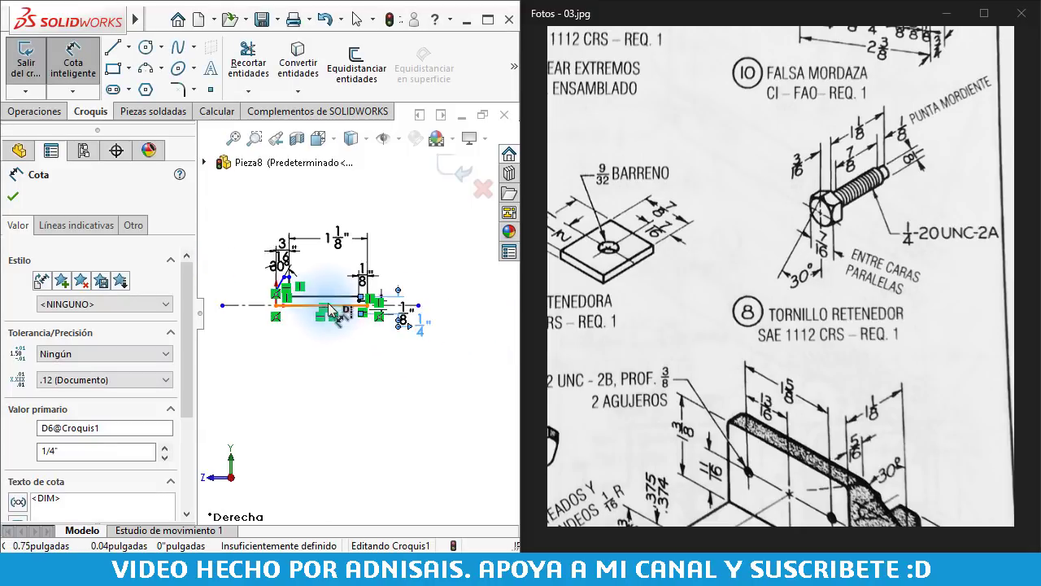
Set the head height to 7/16"
scroll(325, 297, "up", 2)
scroll(272, 285, "down", 2)
scroll(325, 289, "down", 2)
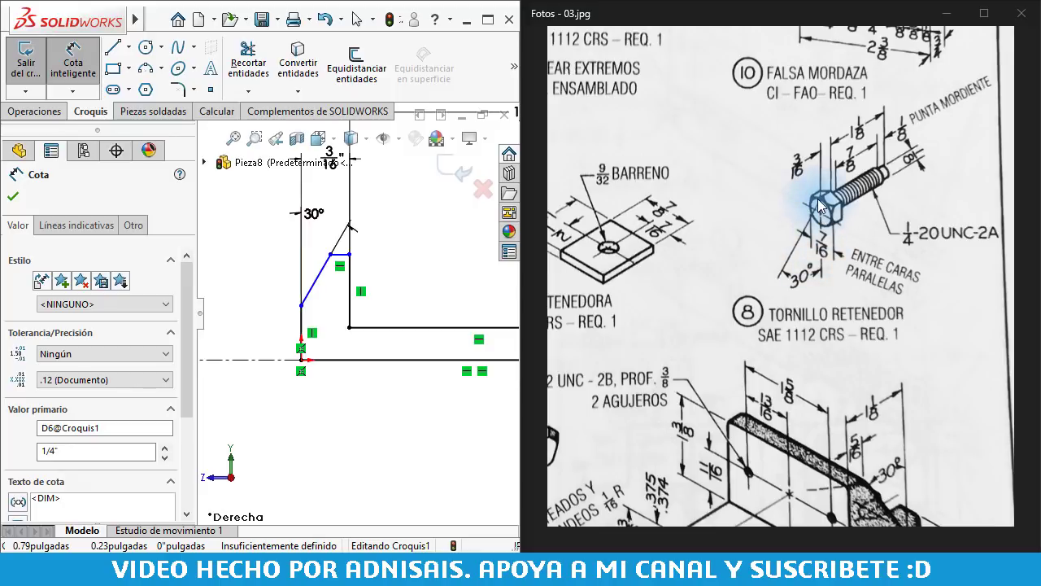
left_click(301, 305)
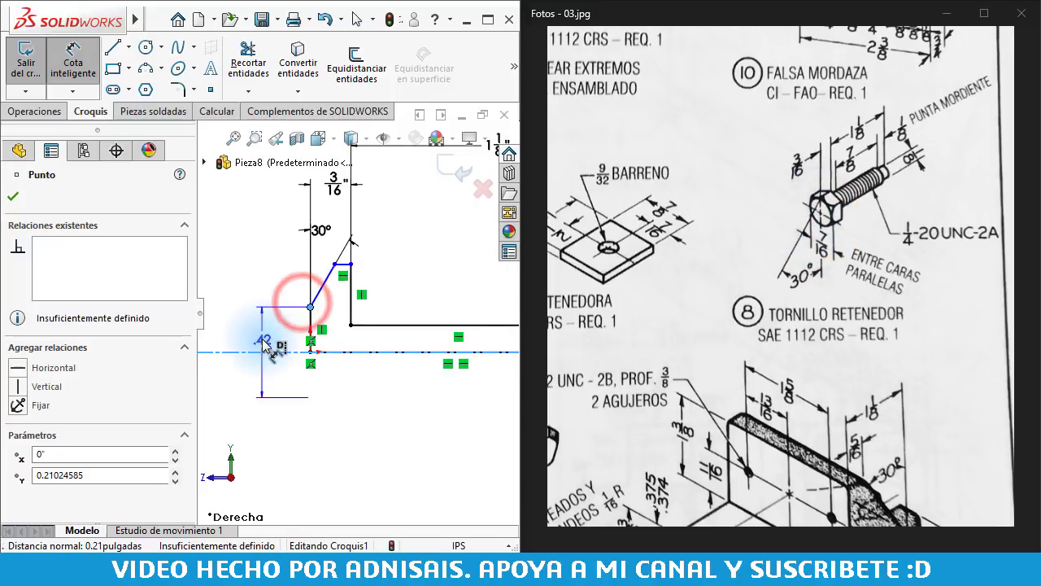
left_click(262, 332)
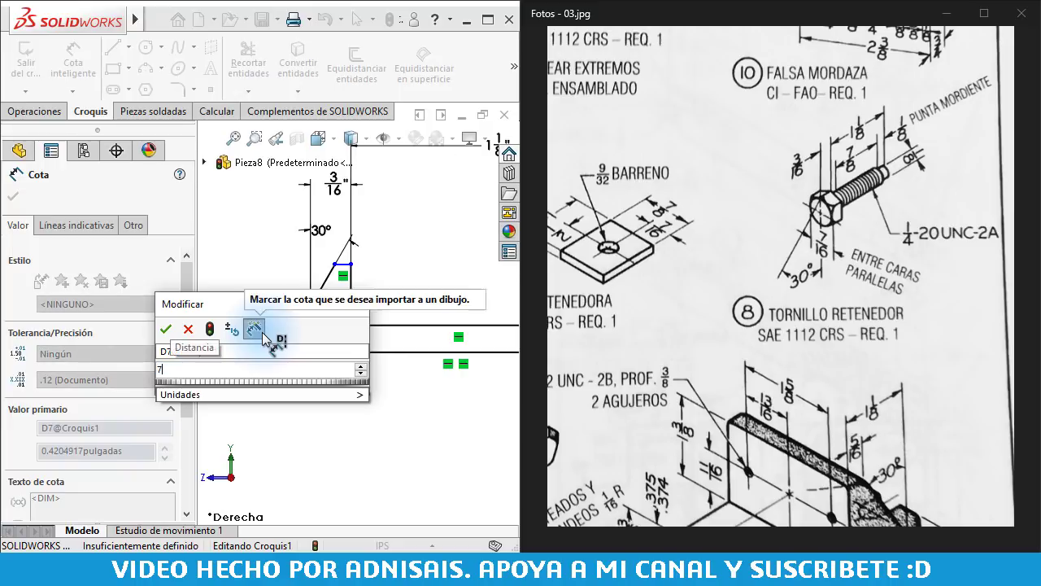
type("7/16")
key("Return")
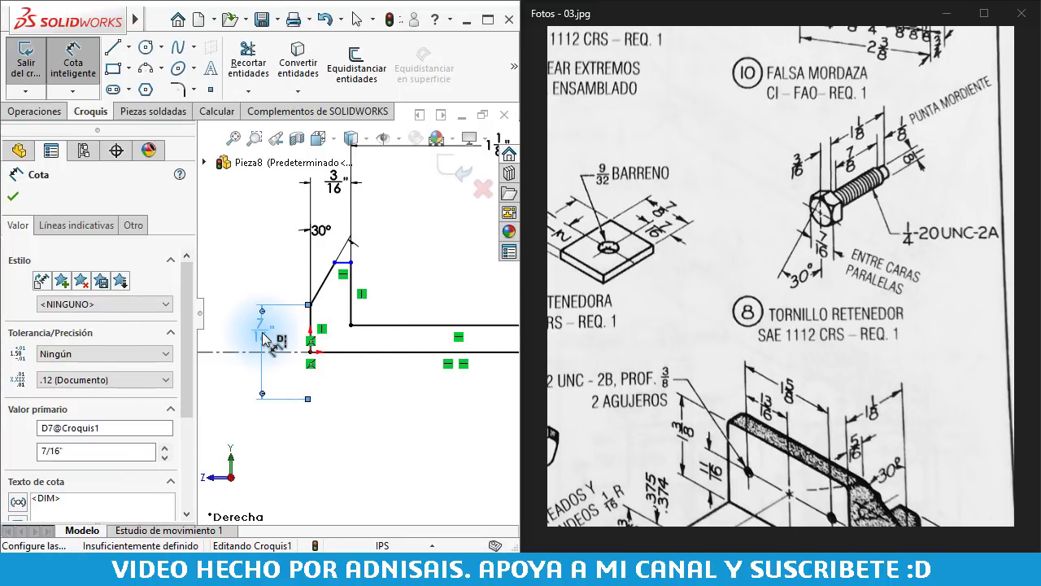
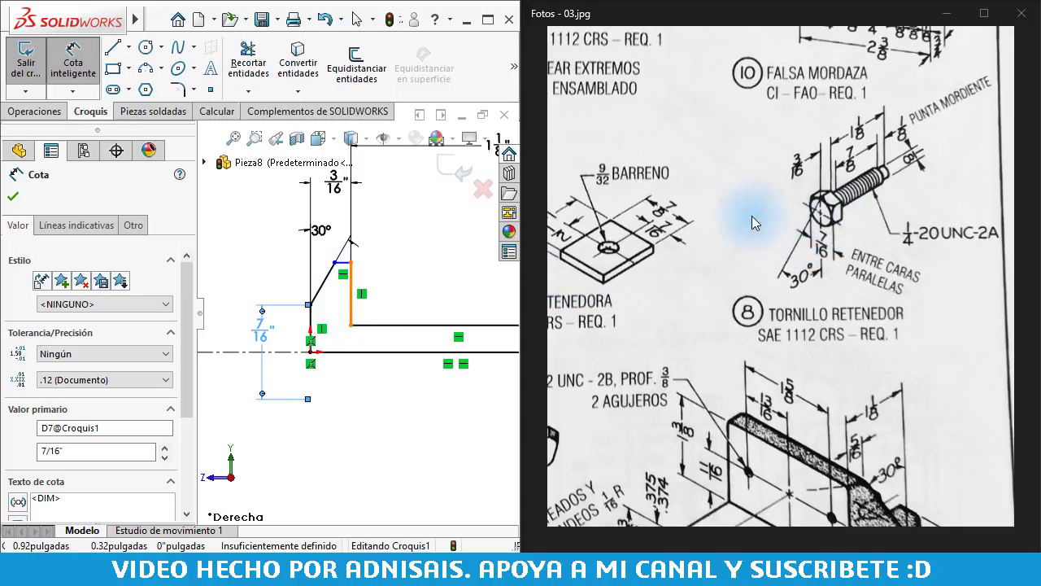
Dimension the profile's short vertical line to 3/4"
left_click(343, 271)
left_click(232, 305)
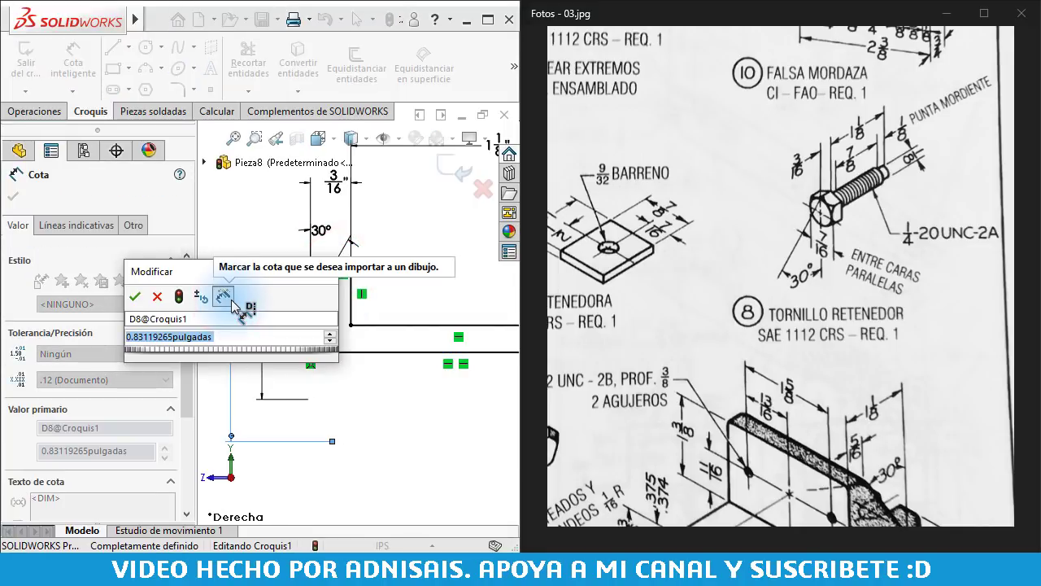
type("3/4")
key("Return")
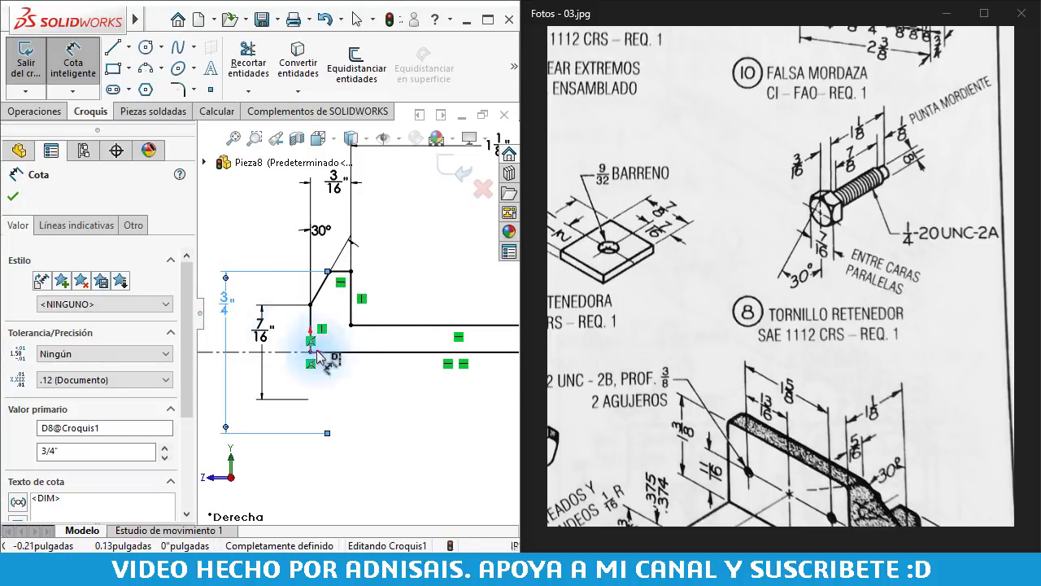
Revolve the profile a full 360° about Línea10 into a solid flanged pin
scroll(384, 341, "up", 1)
scroll(383, 342, "up", 2)
scroll(349, 338, "up", 2)
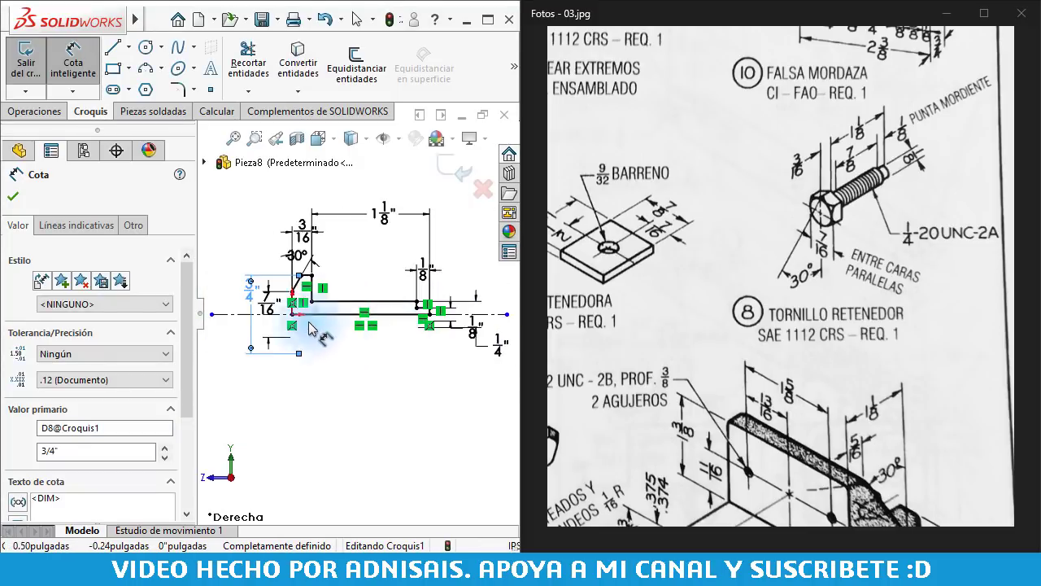
scroll(310, 327, "down", 2)
left_click(34, 111)
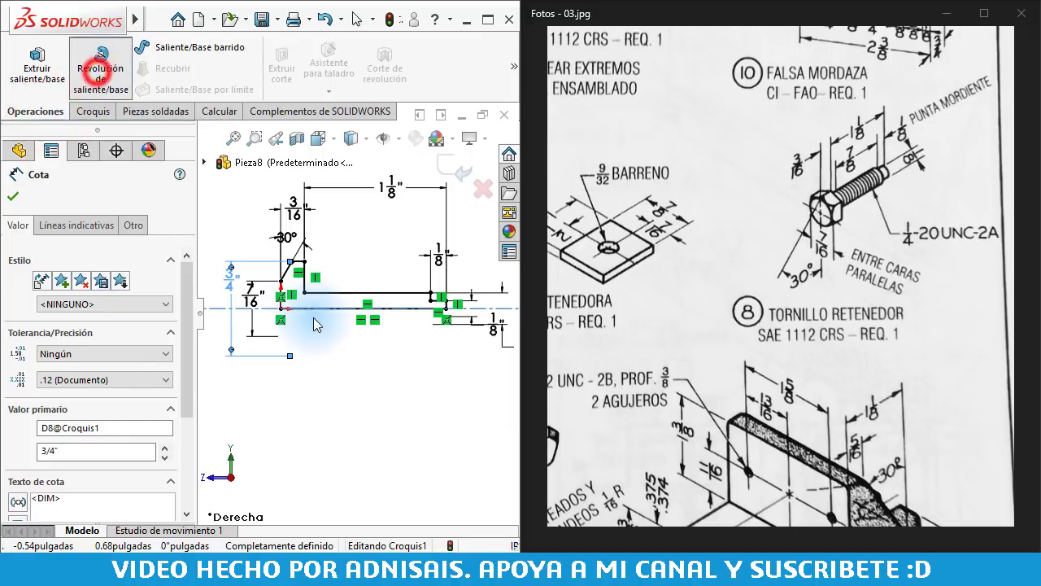
left_click(98, 71)
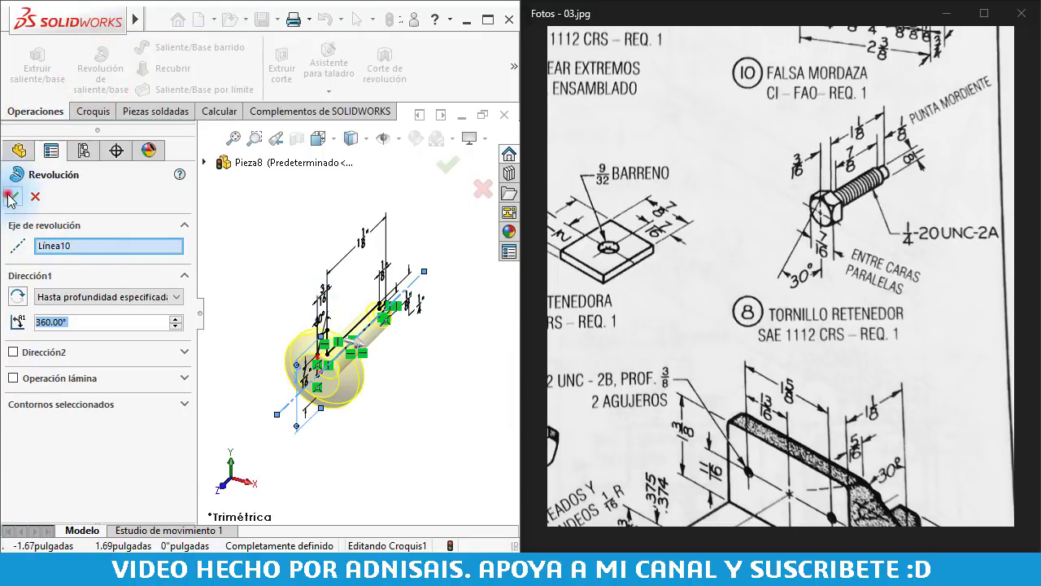
left_click(11, 196)
mouse_move(372, 371)
middle_mouse_down()
mouse_move(285, 232)
mouse_move(209, 246)
mouse_move(242, 271)
mouse_move(207, 272)
mouse_move(265, 267)
mouse_move(227, 266)
mouse_move(203, 284)
mouse_move(315, 280)
mouse_move(372, 295)
mouse_move(327, 316)
mouse_move(290, 309)
mouse_move(302, 326)
middle_mouse_up()
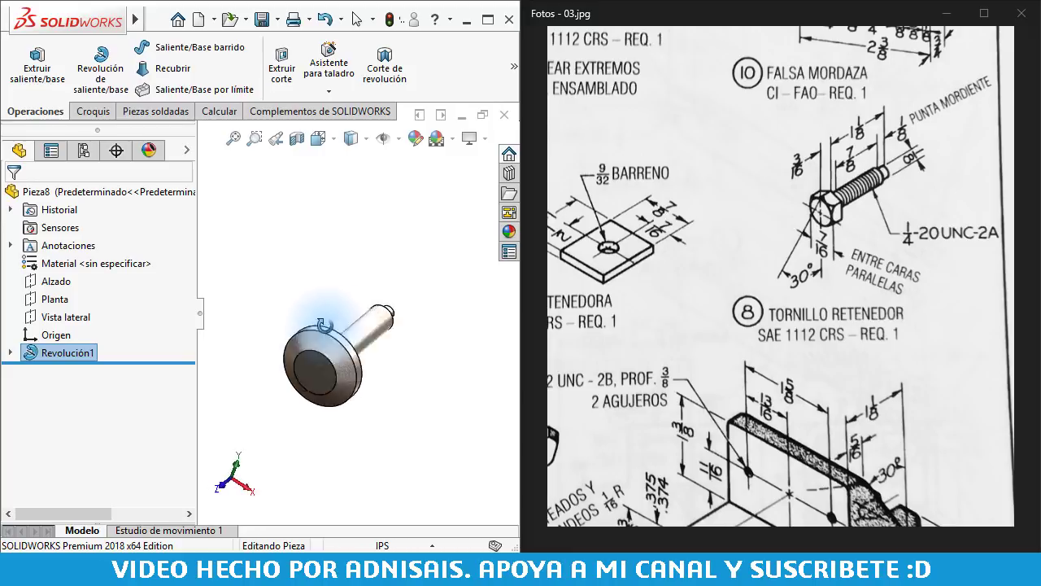
Sketch a six-sided polygon centred on the bolt head's end face
left_click(338, 368)
left_click(406, 313)
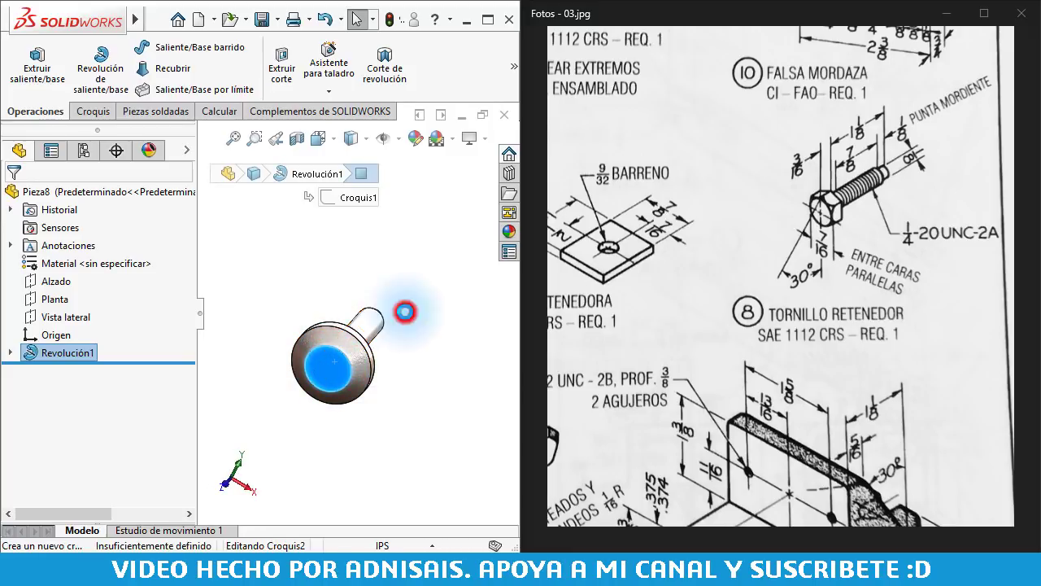
left_click(145, 89)
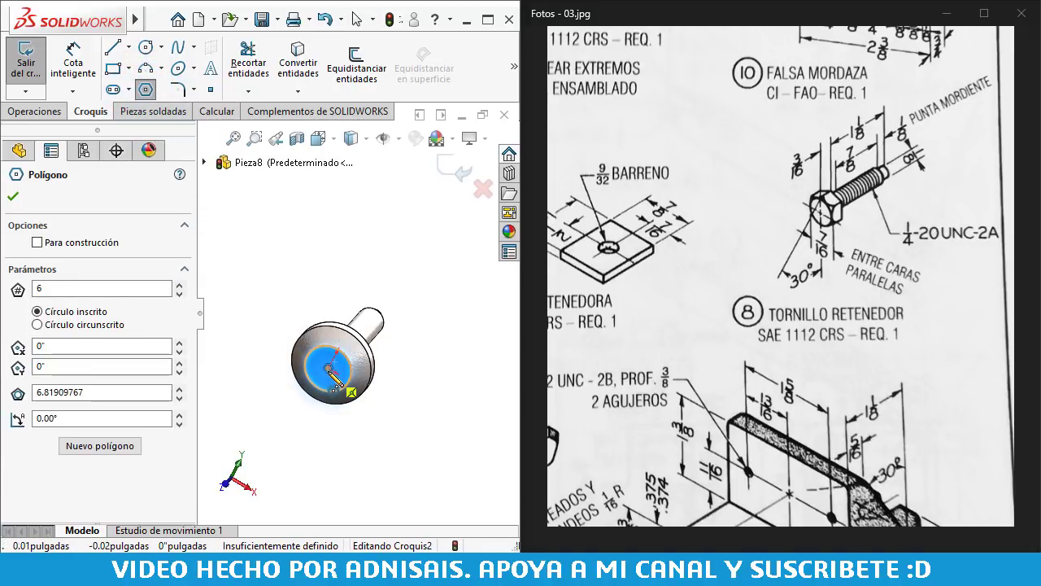
left_click(329, 370)
left_click(396, 374)
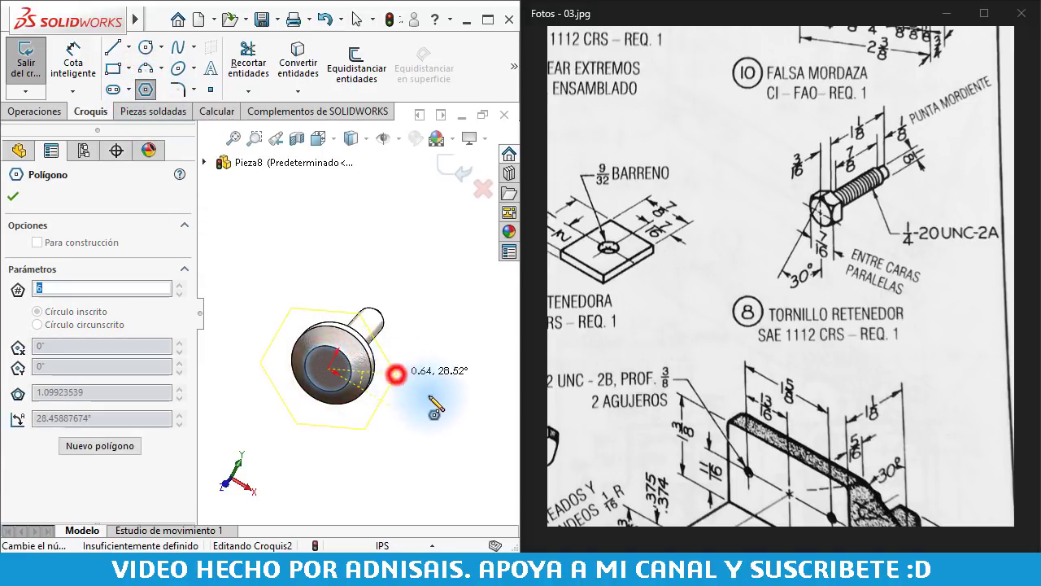
scroll(435, 403, "down", 2)
key("Escape")
Make one hexagon side vertical and set the inscribed circle diameter to 7/16"
left_click(356, 354)
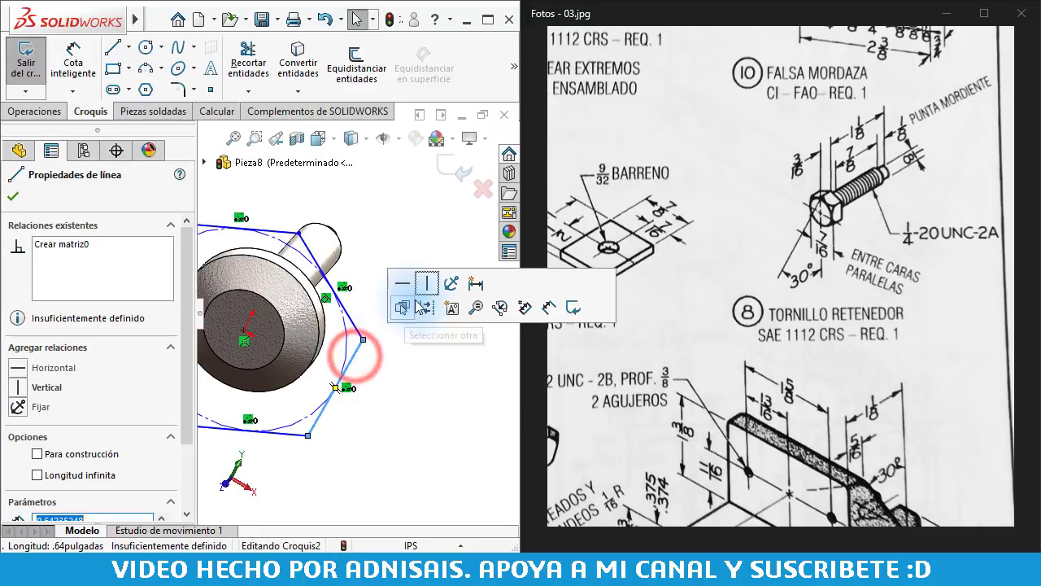
left_click(427, 283)
left_click(407, 396)
scroll(348, 453, "up", 2)
right_click_drag(271, 442, 336, 321)
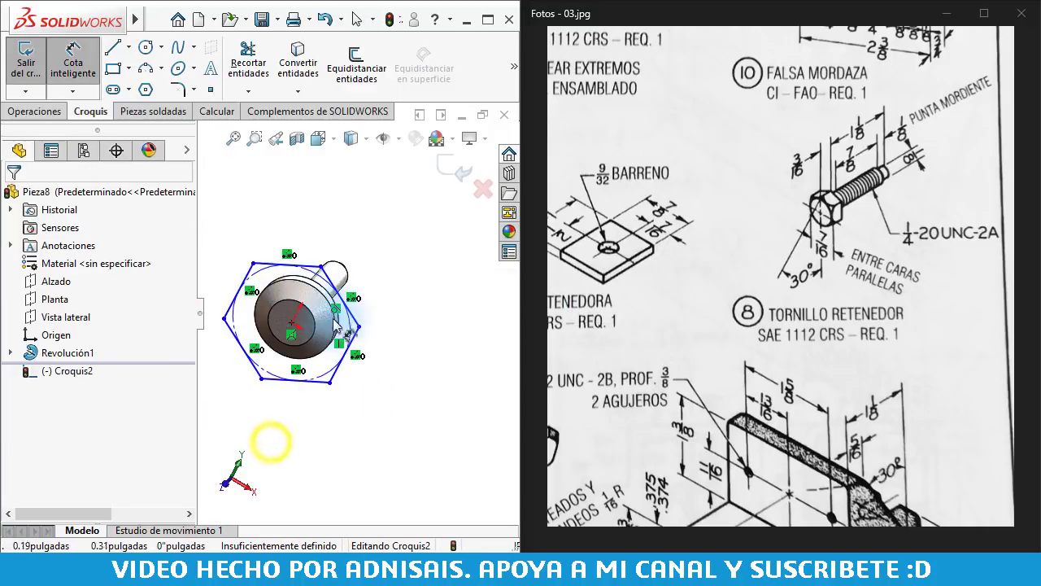
left_click(341, 320)
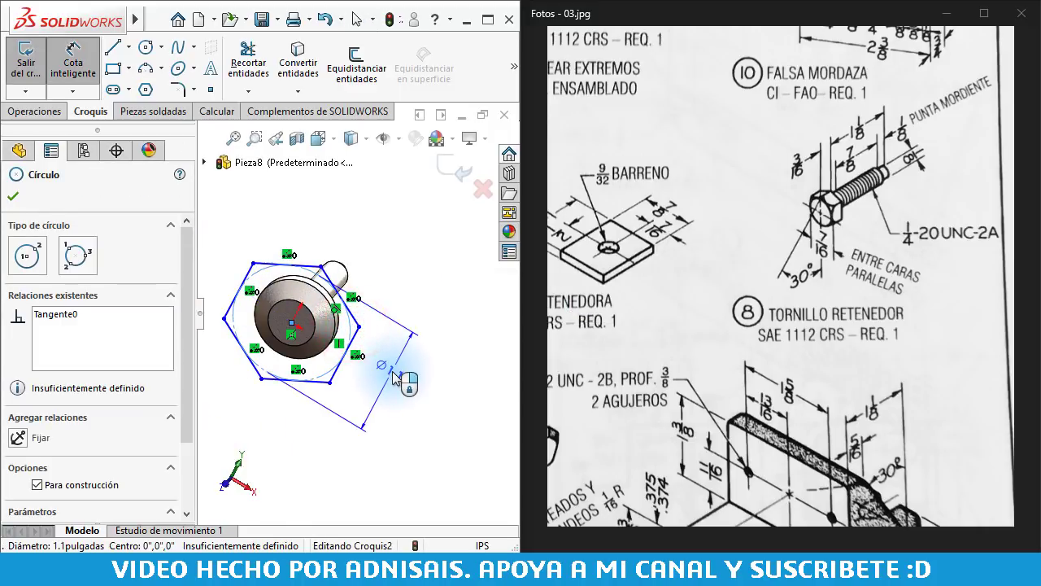
right_click(391, 374)
left_click(391, 374)
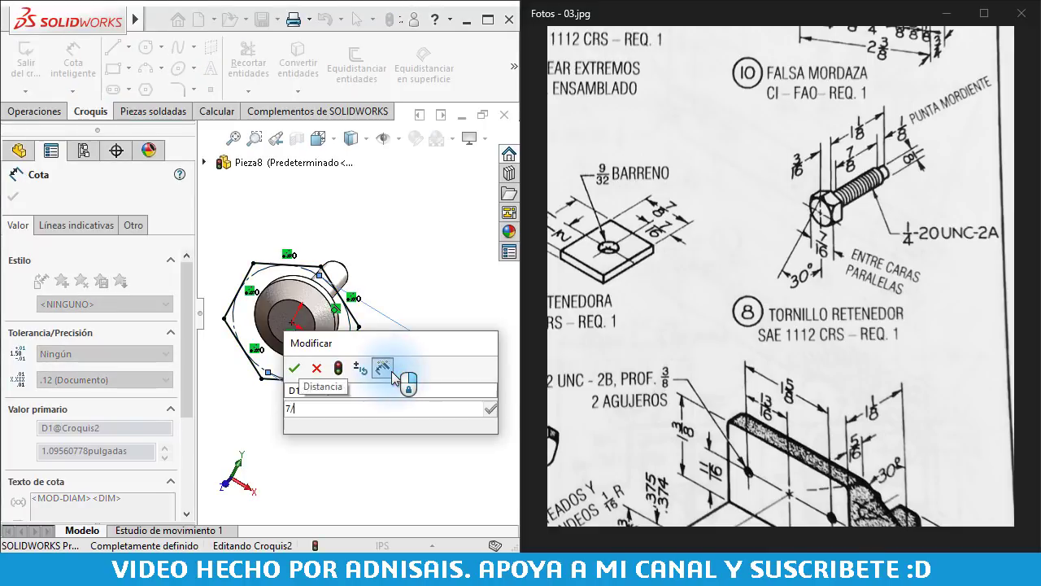
type("7/16")
key("Return")
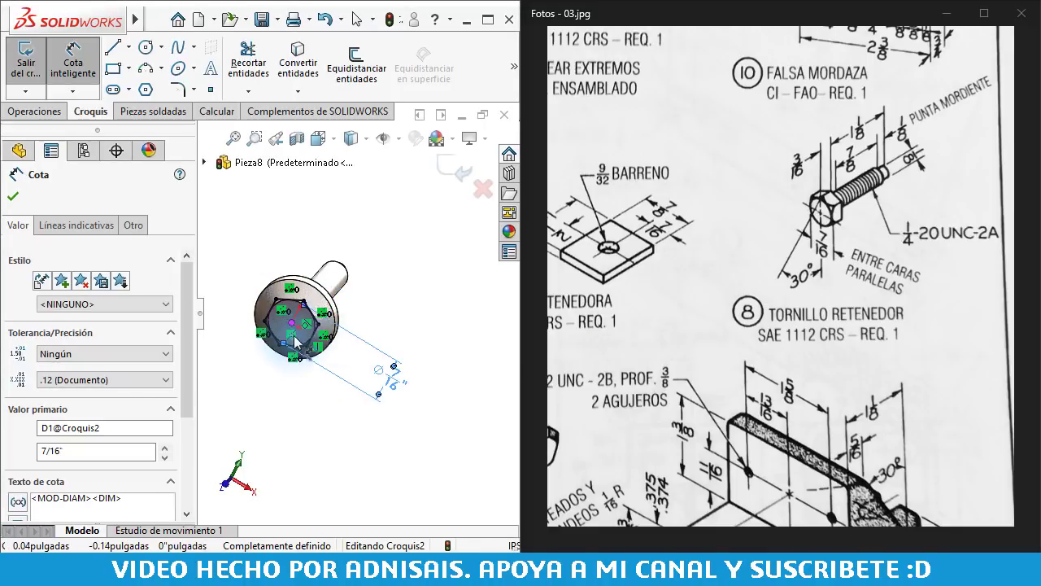
scroll(365, 260, "down", 6)
key("Escape")
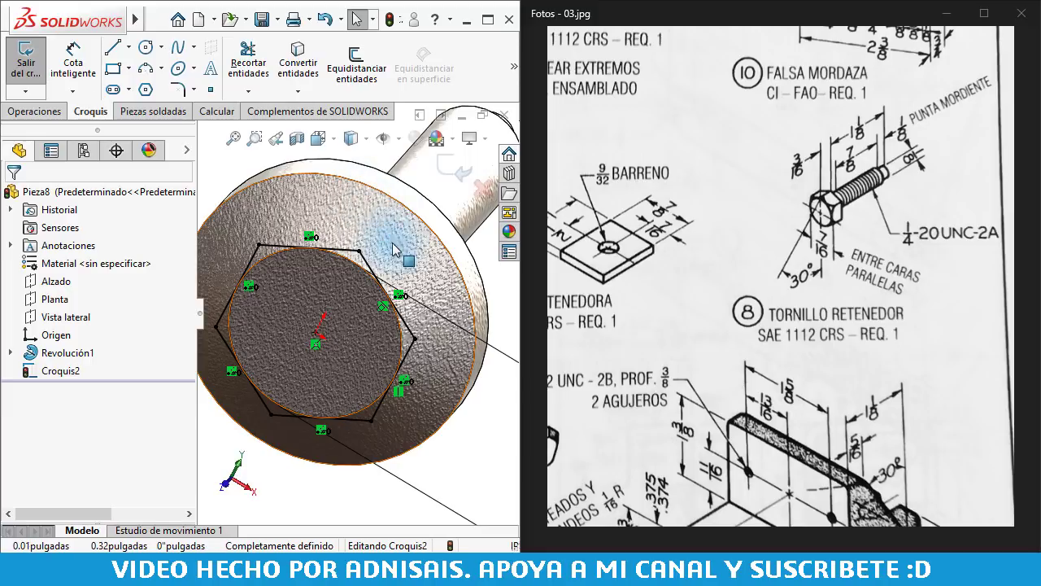
Add a driven corner-to-head-edge reference dimension and delete the extra .51 dimension
mouse_move(381, 234)
middle_mouse_down()
mouse_move(370, 256)
mouse_move(452, 298)
mouse_move(365, 434)
middle_mouse_up()
scroll(383, 276, "up", 3)
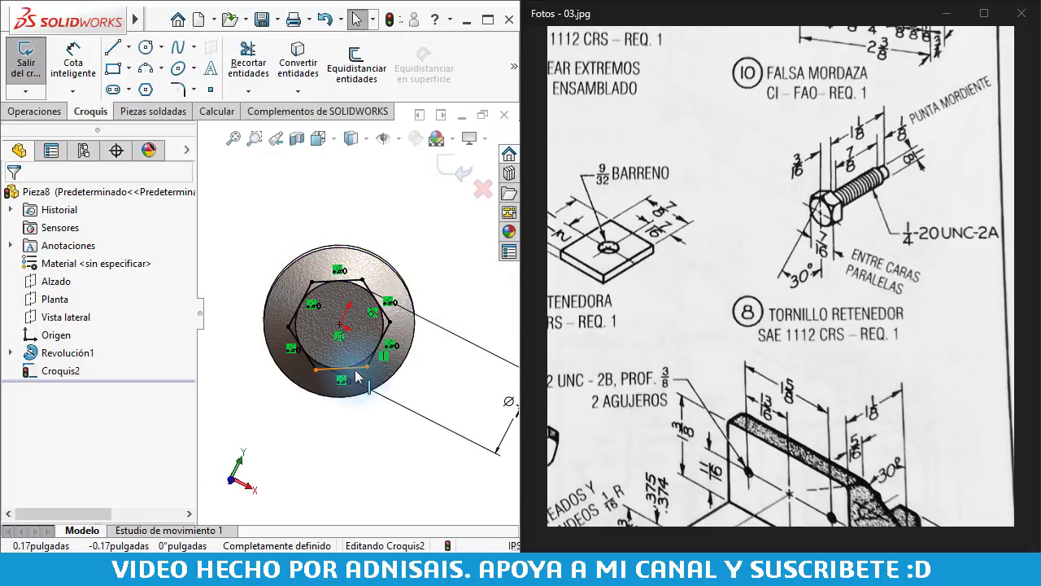
scroll(313, 420, "down", 3)
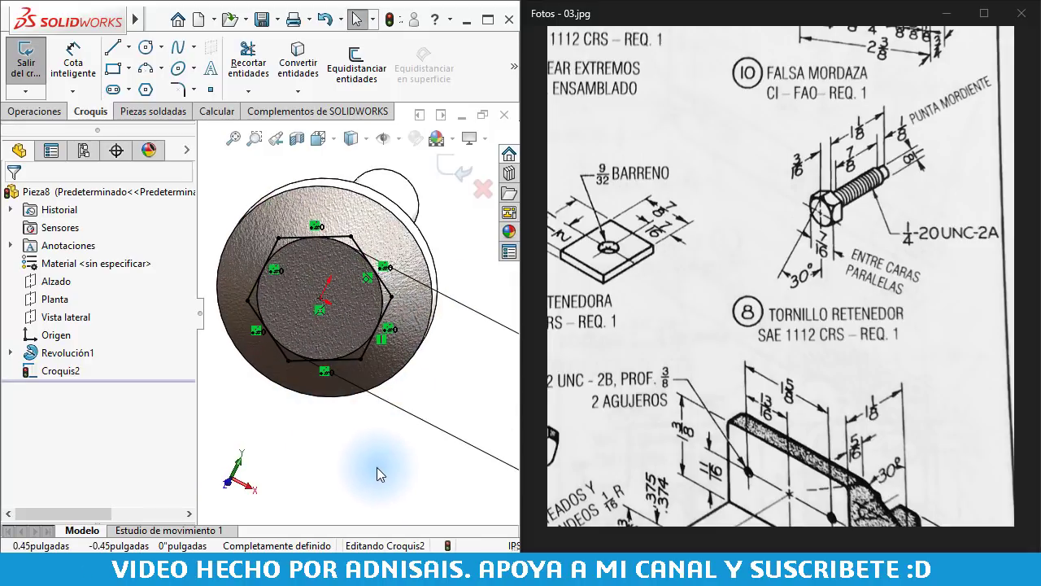
mouse_move(376, 465)
right_mouse_down()
mouse_move(289, 362)
mouse_move(289, 325)
right_mouse_up()
left_click(324, 299)
left_click(348, 233)
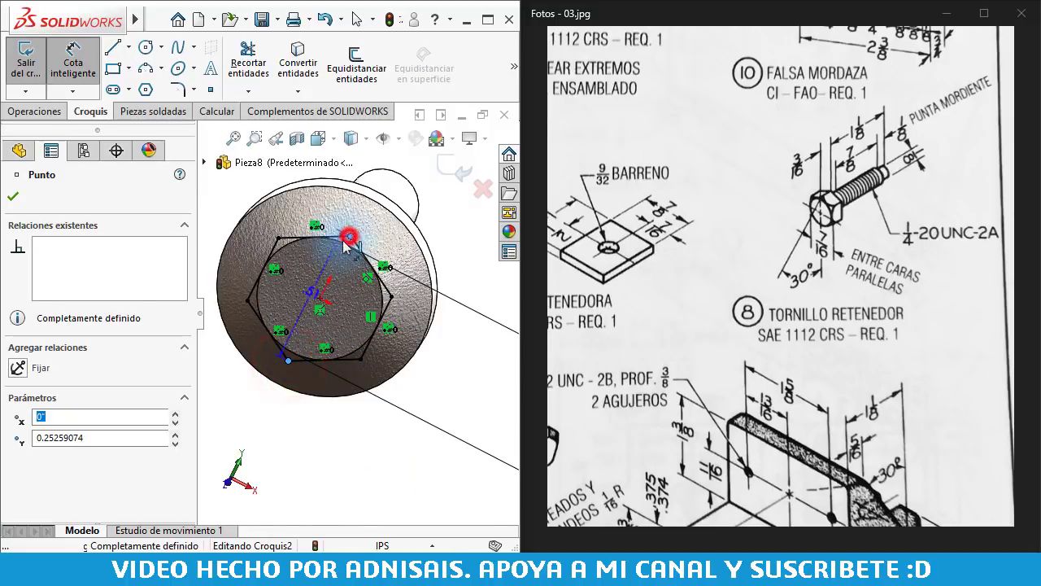
scroll(350, 244, "up", 2)
left_click(260, 240)
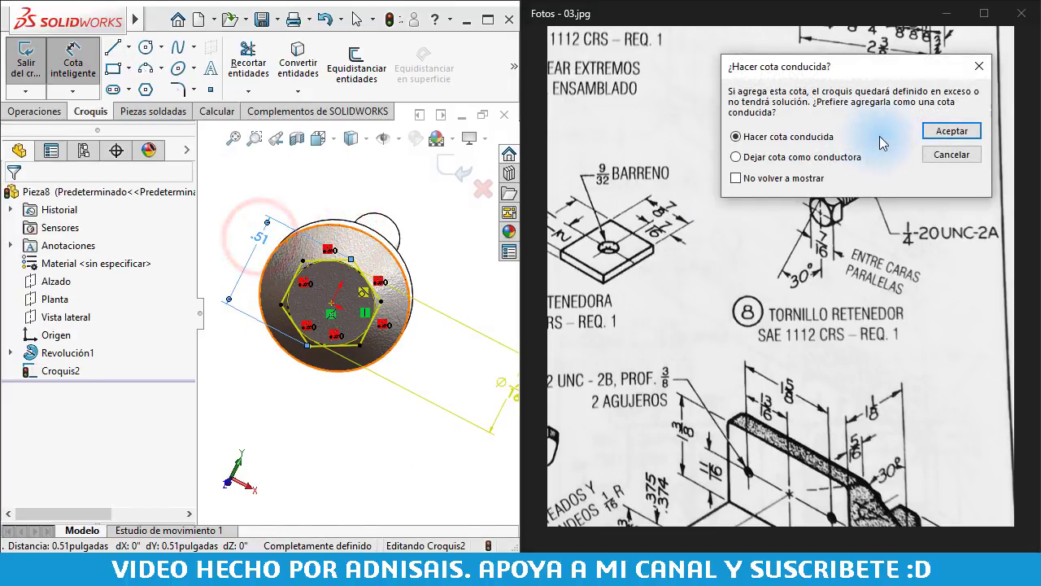
left_click(925, 131)
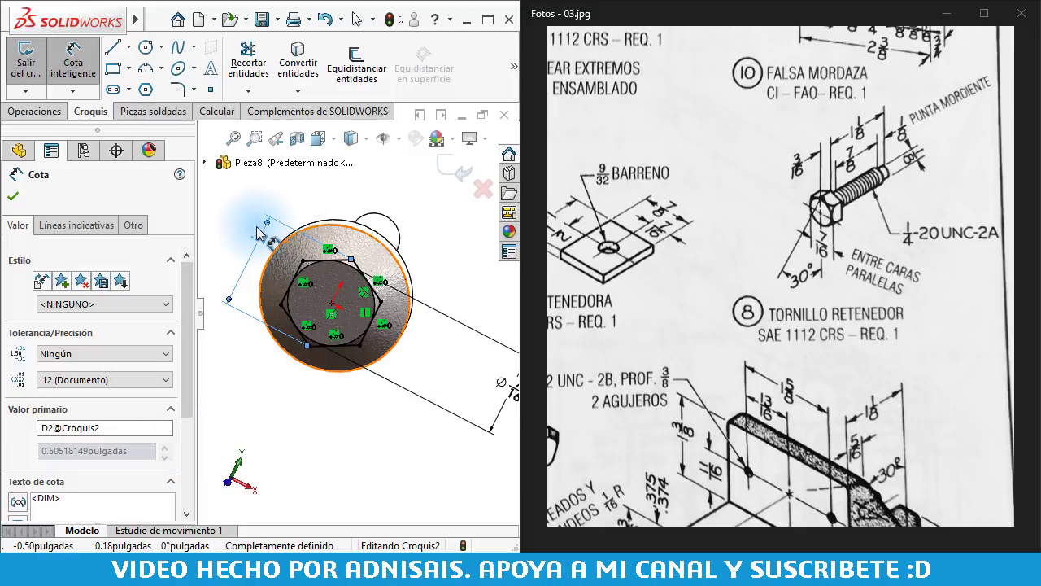
key("Escape")
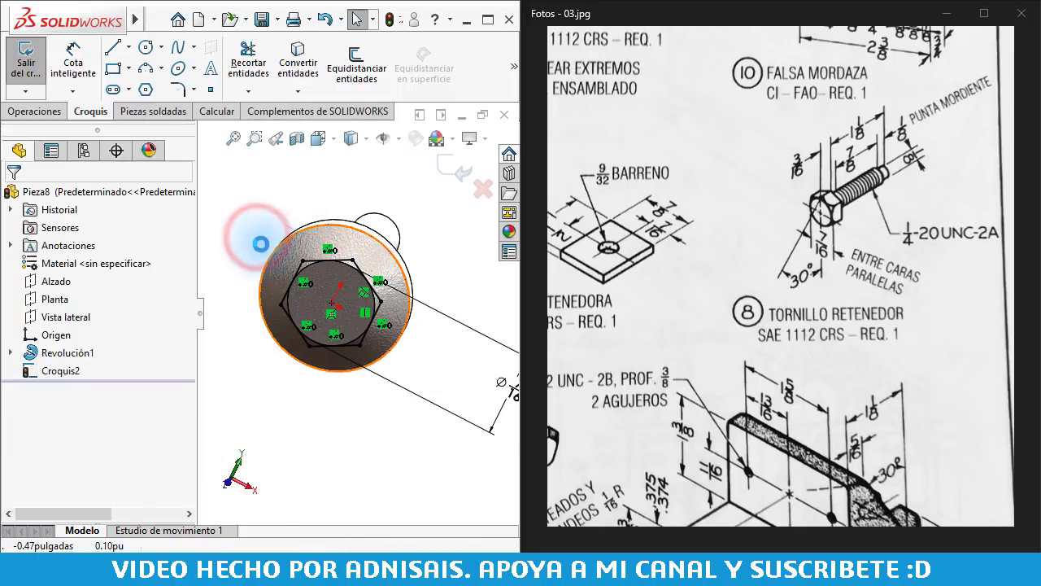
key("Delete")
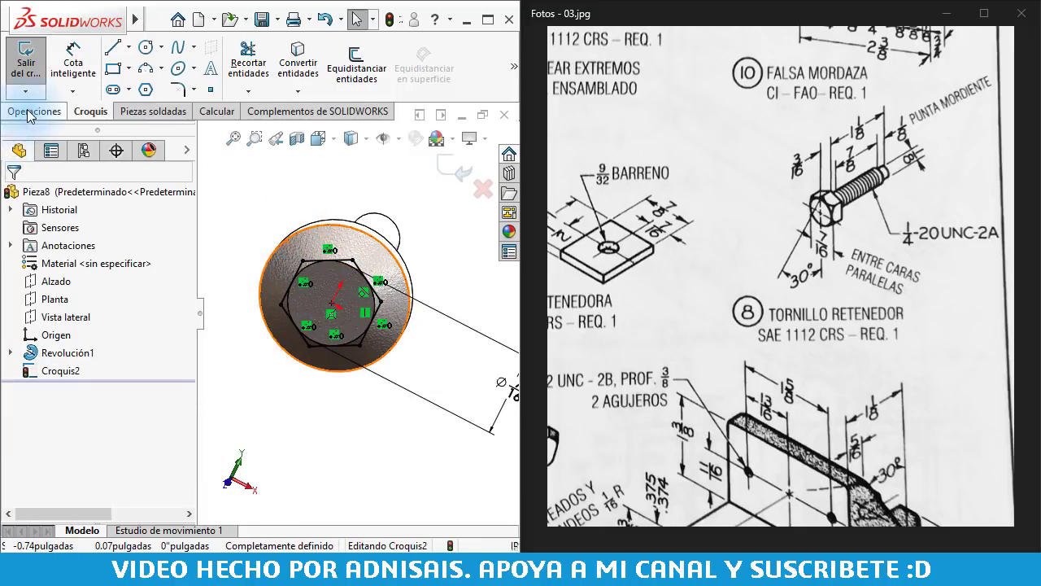
left_click(31, 111)
Extrude-cut Por todo with Invertir lado a cortar, removing material outside the hexagon
left_click(281, 58)
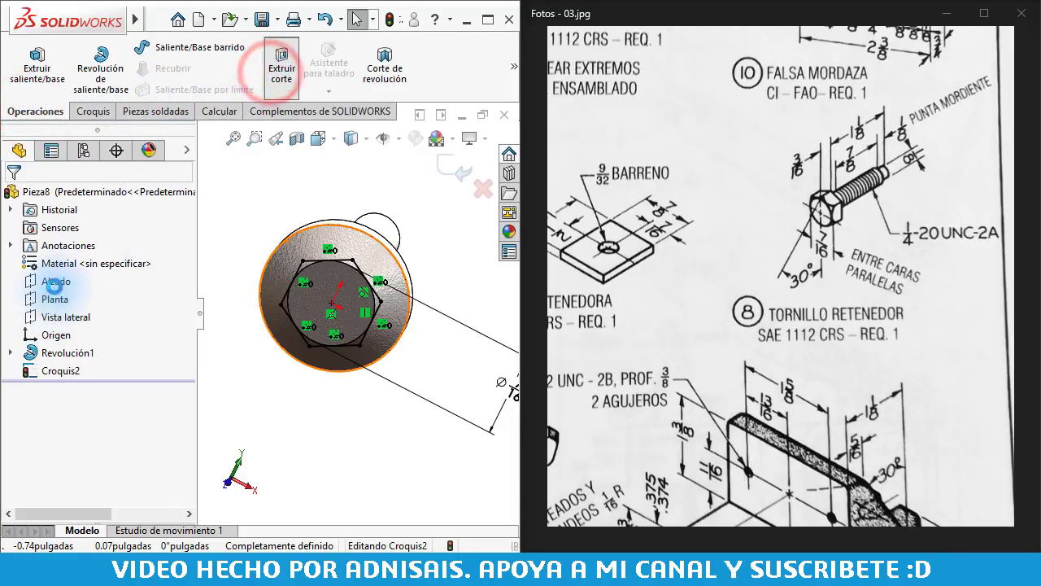
left_click(72, 296)
left_click(70, 324)
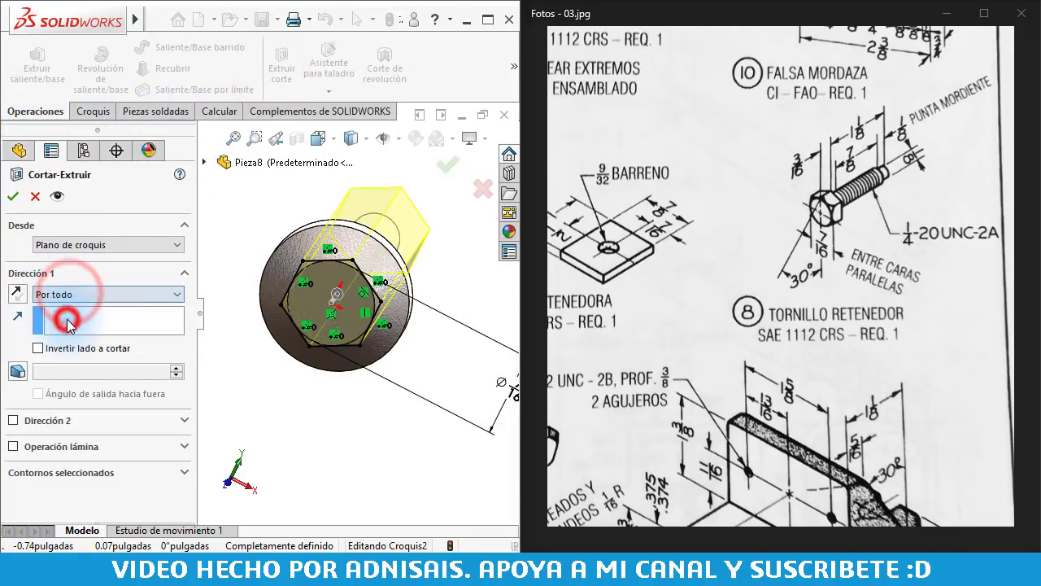
left_click(38, 348)
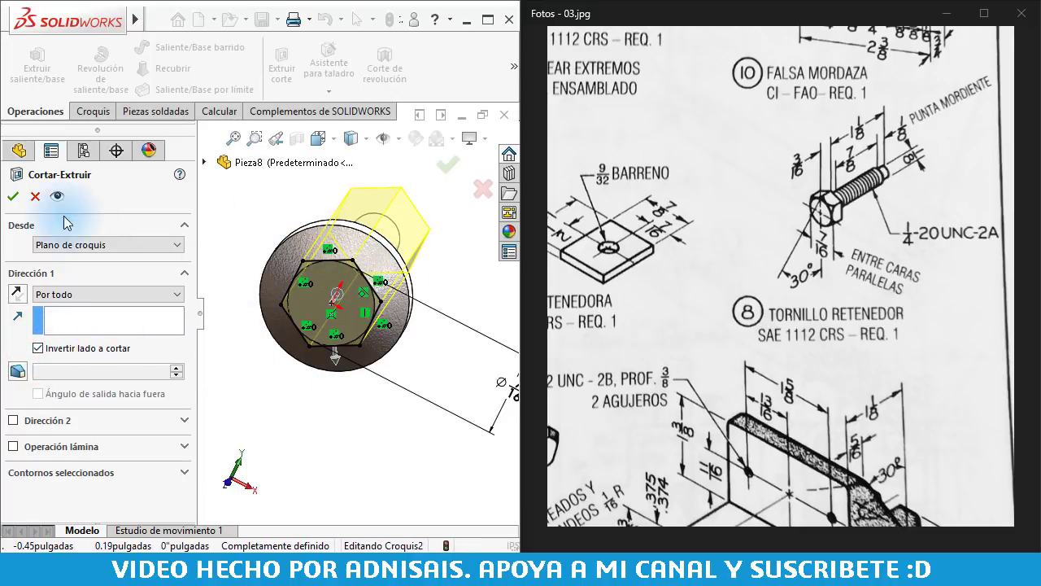
left_click(13, 196)
left_click(288, 438)
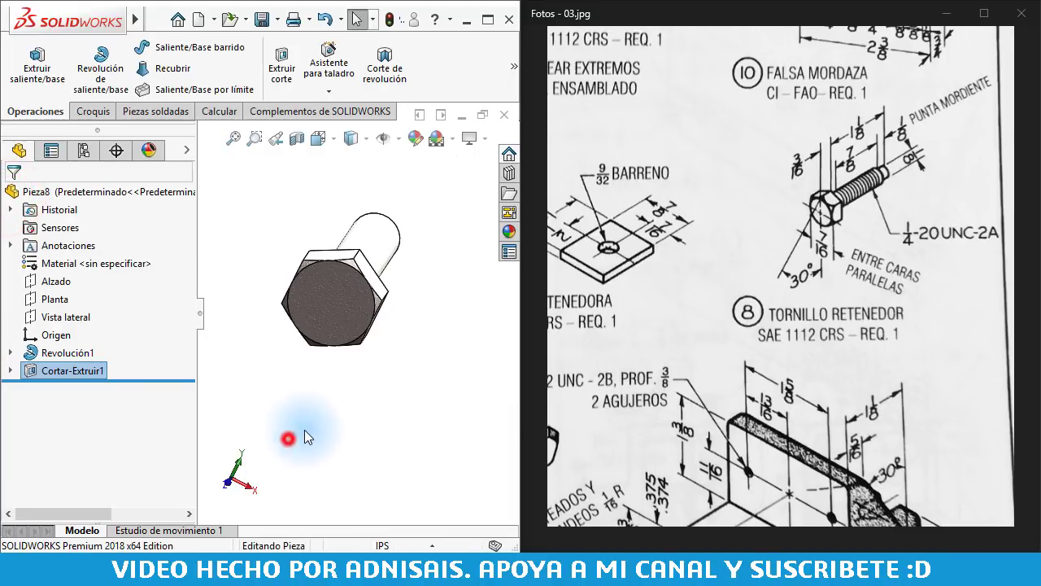
middle_click_drag(305, 438, 286, 295)
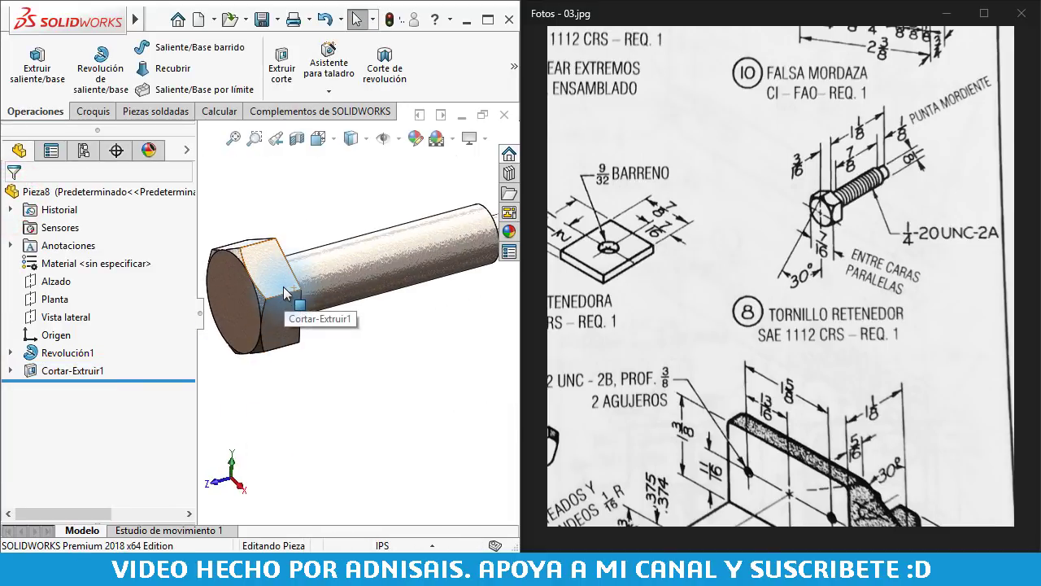
scroll(423, 345, "up", 3)
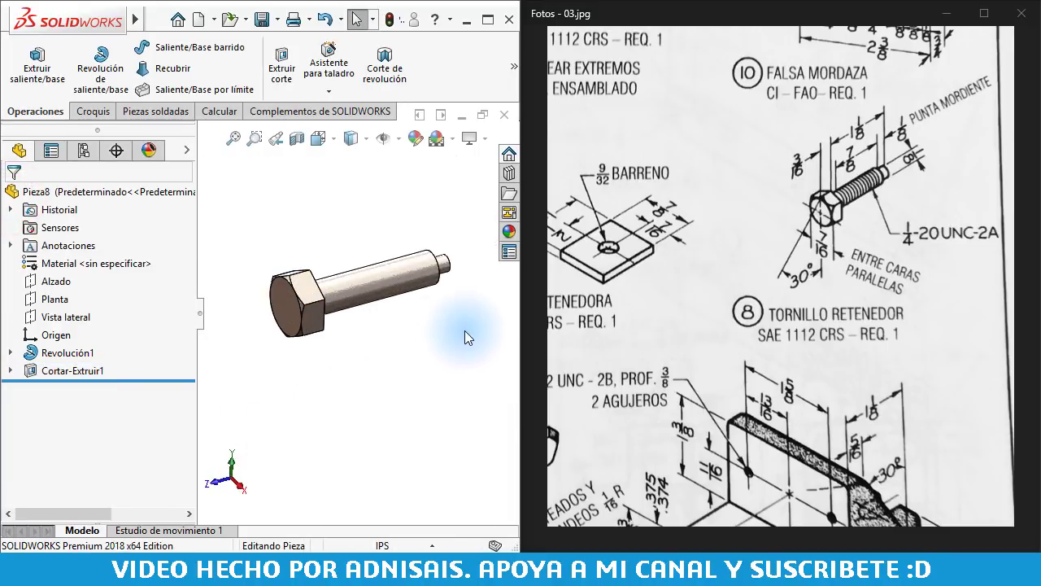
middle_click_drag(464, 330, 433, 354)
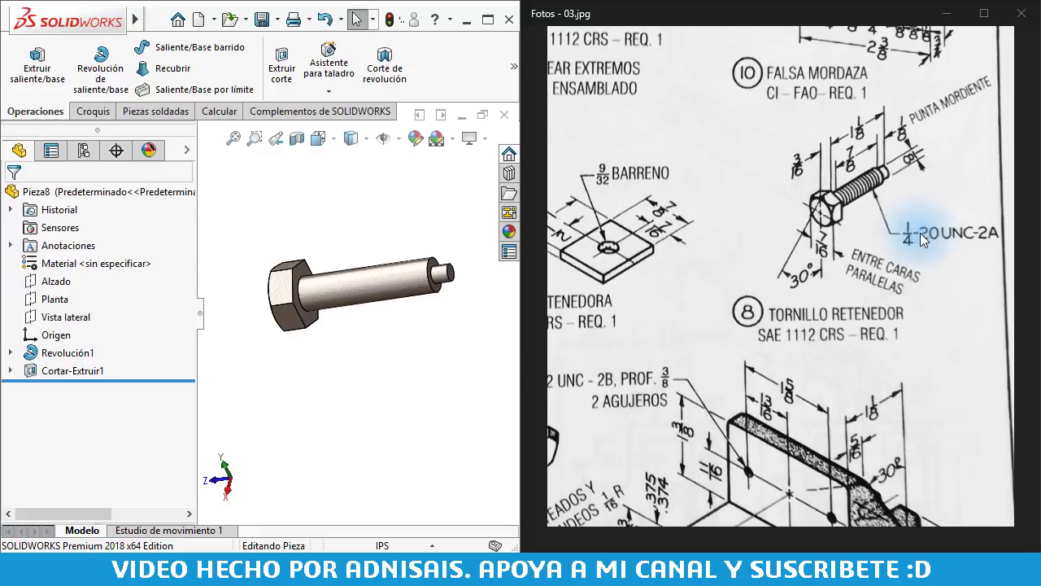
middle_click_drag(401, 342, 404, 289)
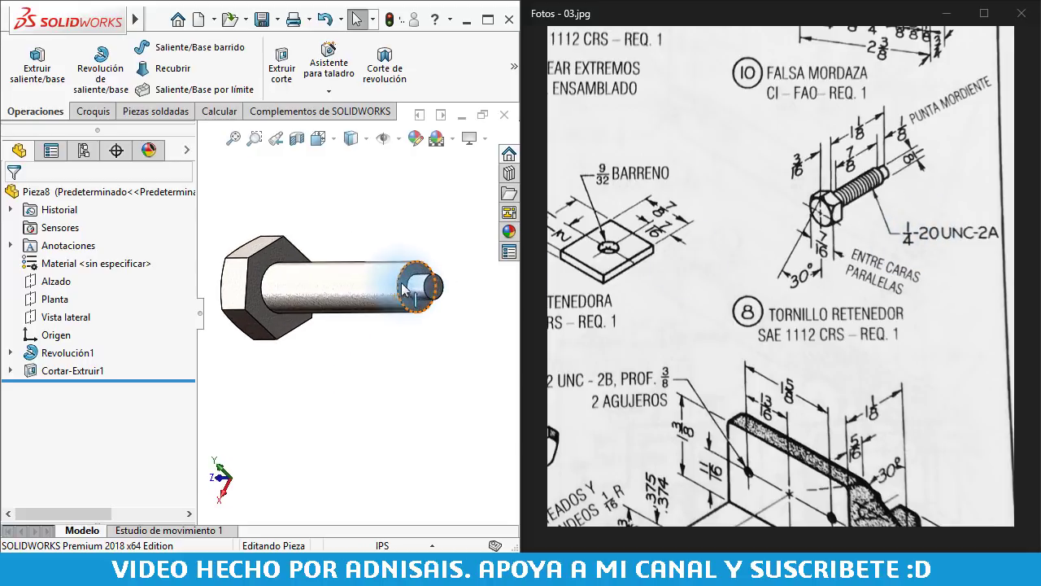
Add a 1/4-20 Ansi Inch cosmetic thread, 7/8" deep, from the shaft's end edge
left_click(279, 19)
mouse_move(311, 490)
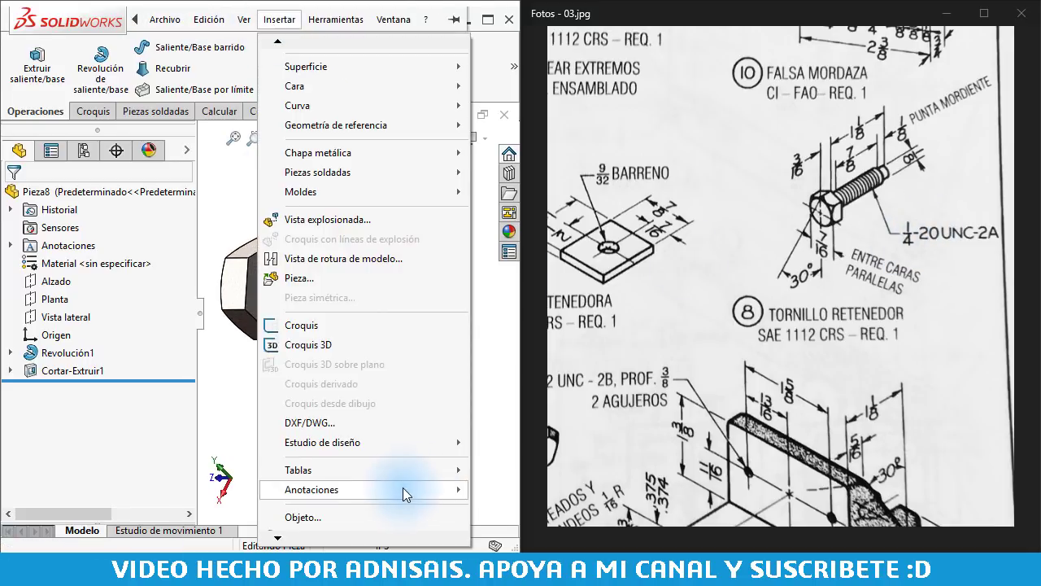
left_click(528, 414)
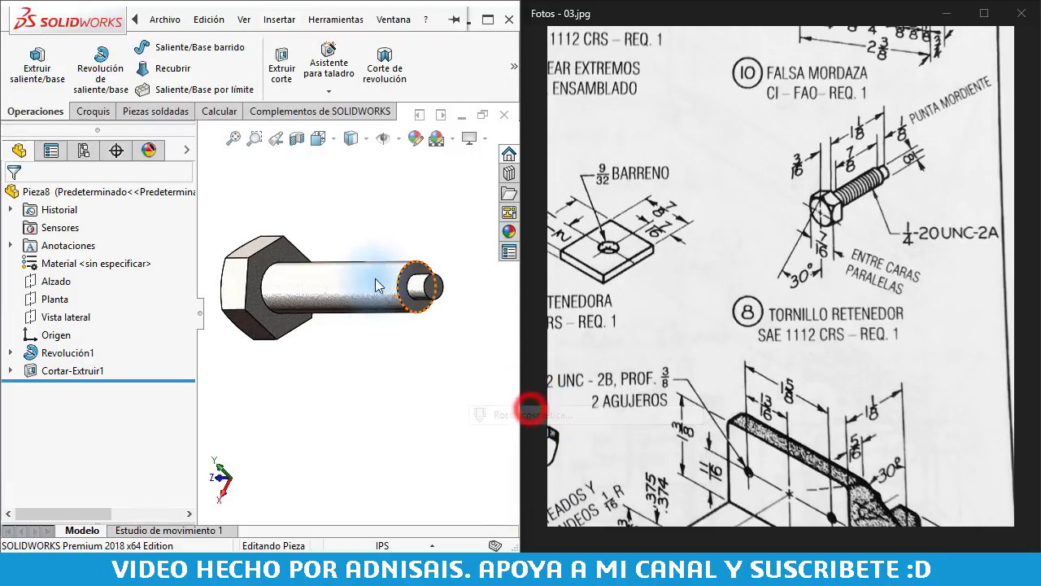
left_click(409, 281)
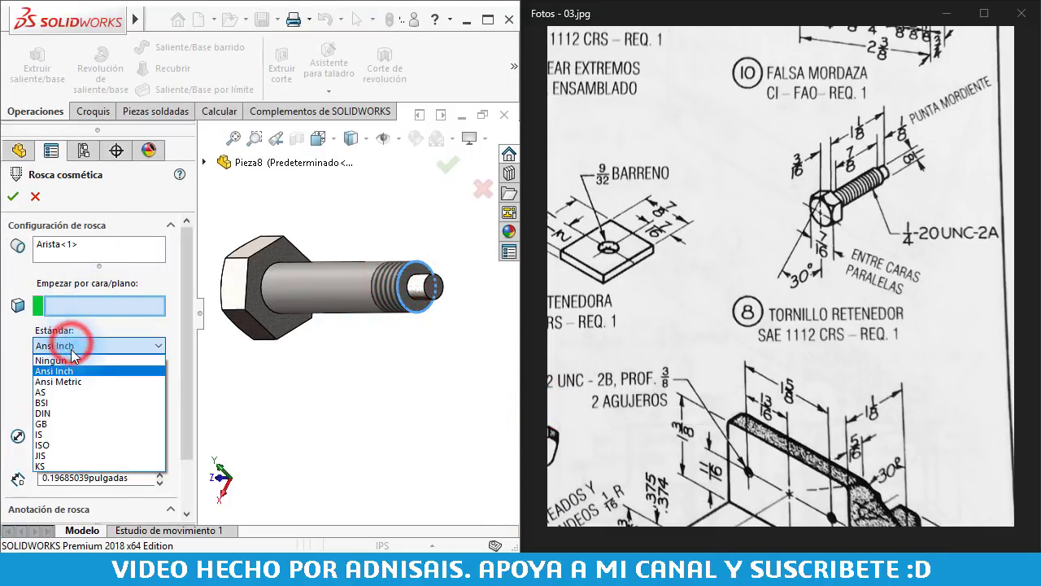
left_click(75, 361)
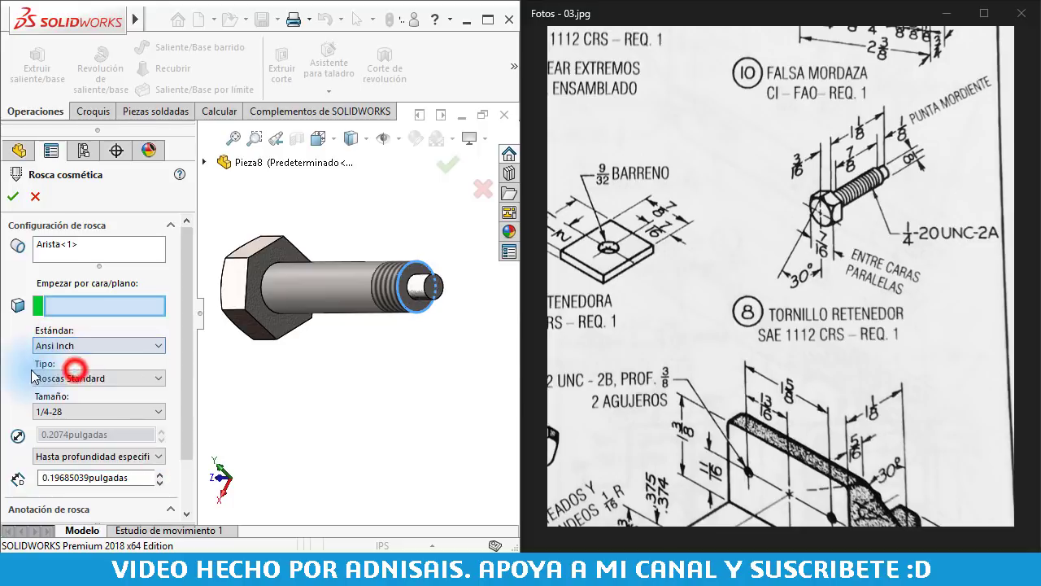
left_click(61, 412)
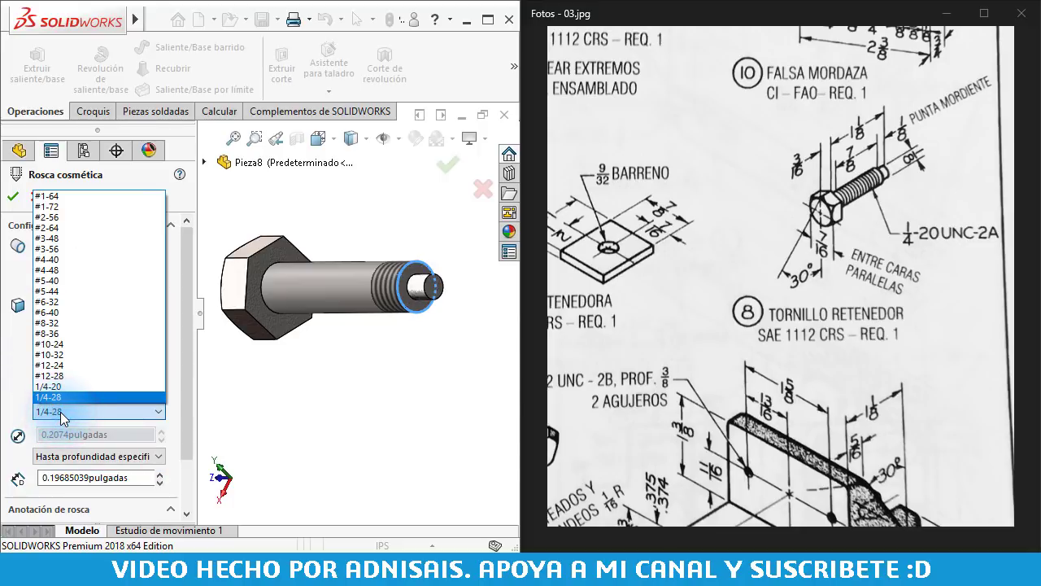
left_click(67, 387)
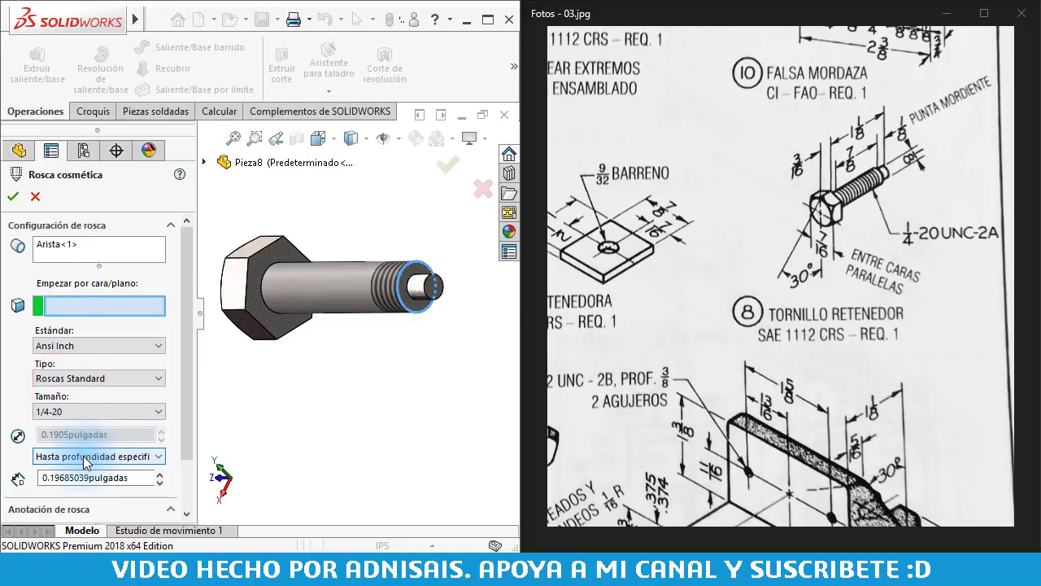
double_click(140, 478)
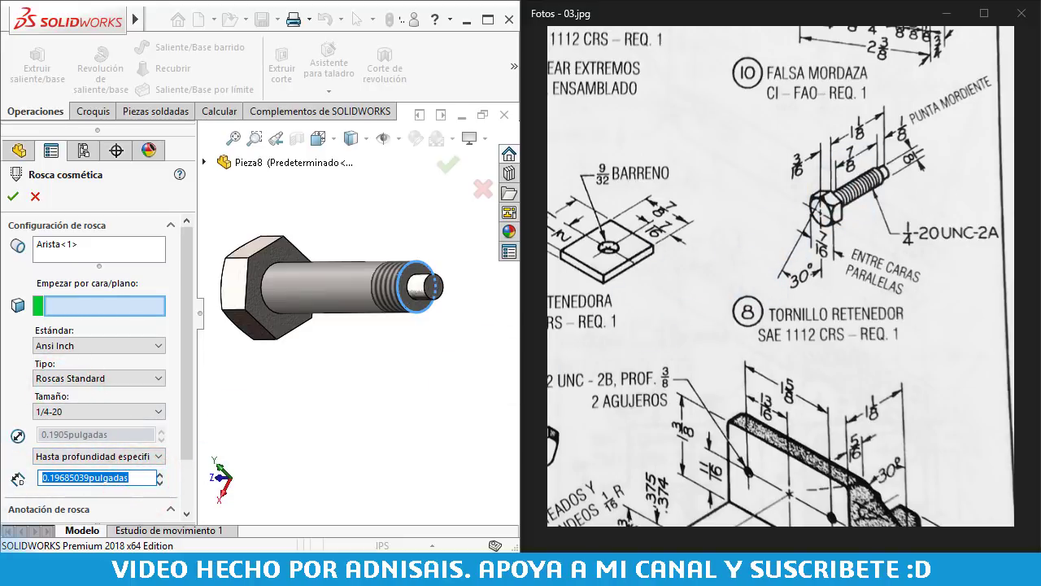
type("7/8")
key("Return")
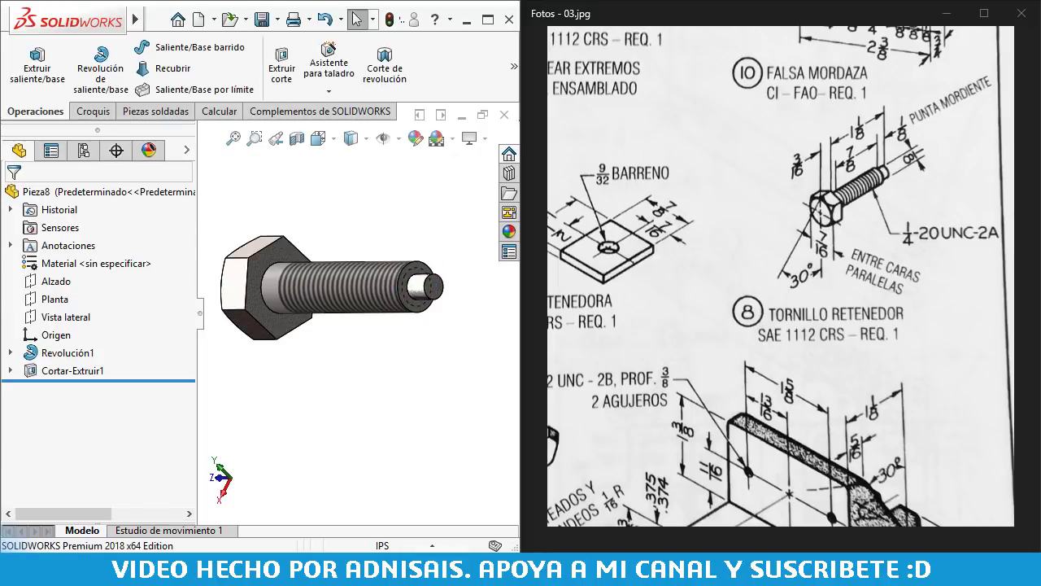
middle_click_drag(350, 414, 326, 251)
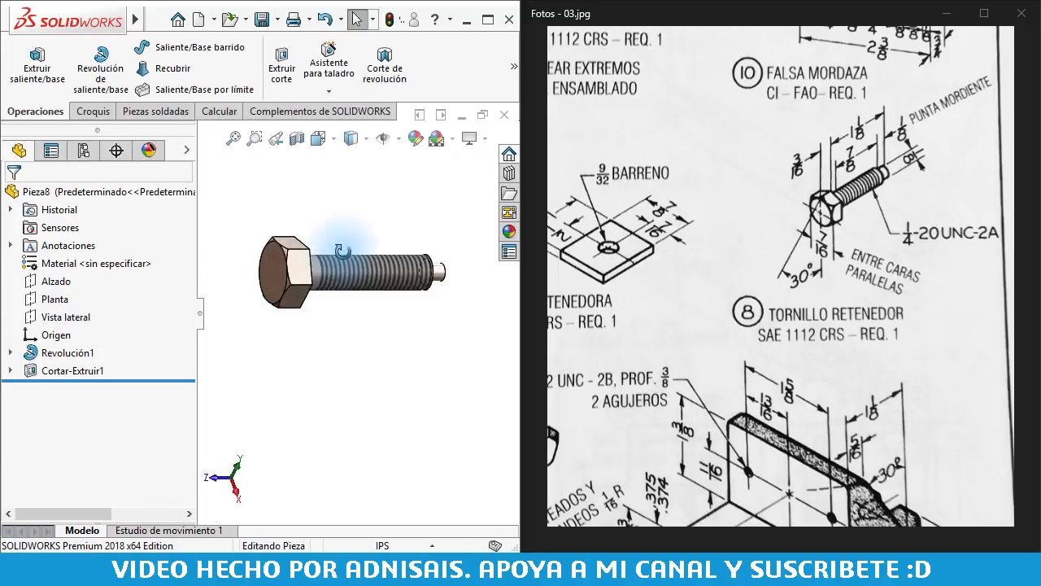
left_click(338, 221)
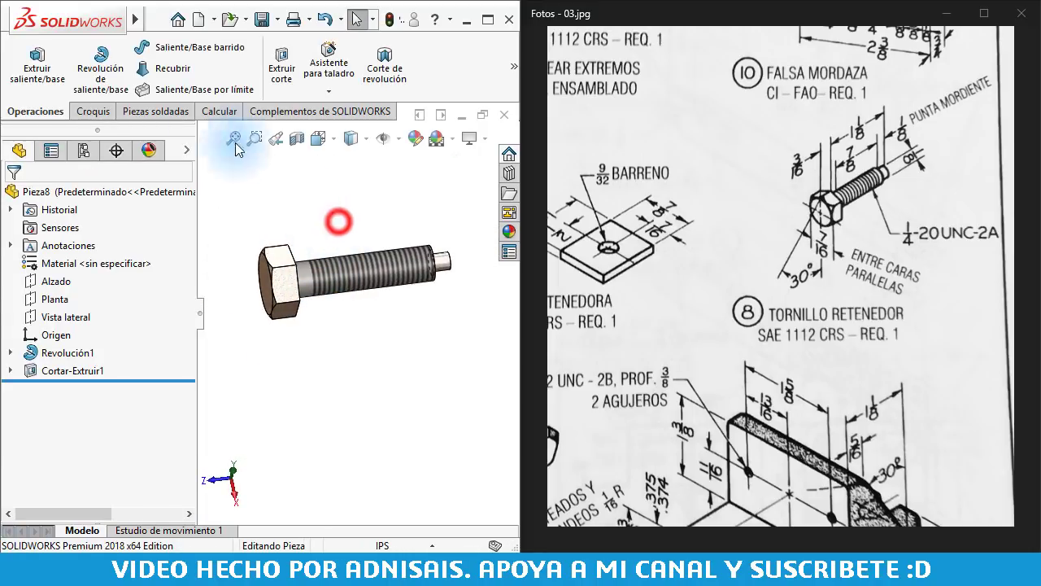
left_click(261, 20)
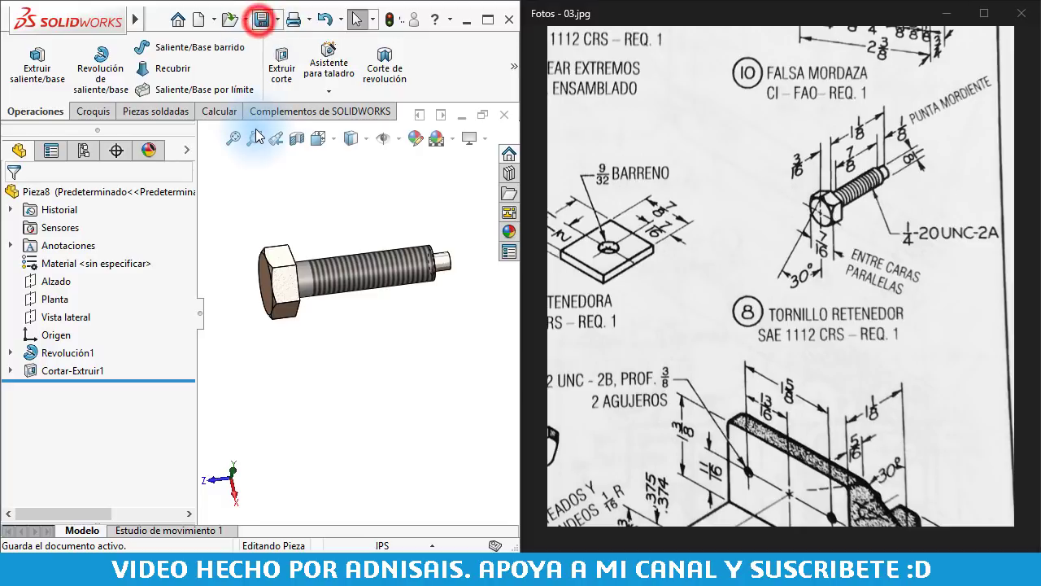
type("909")
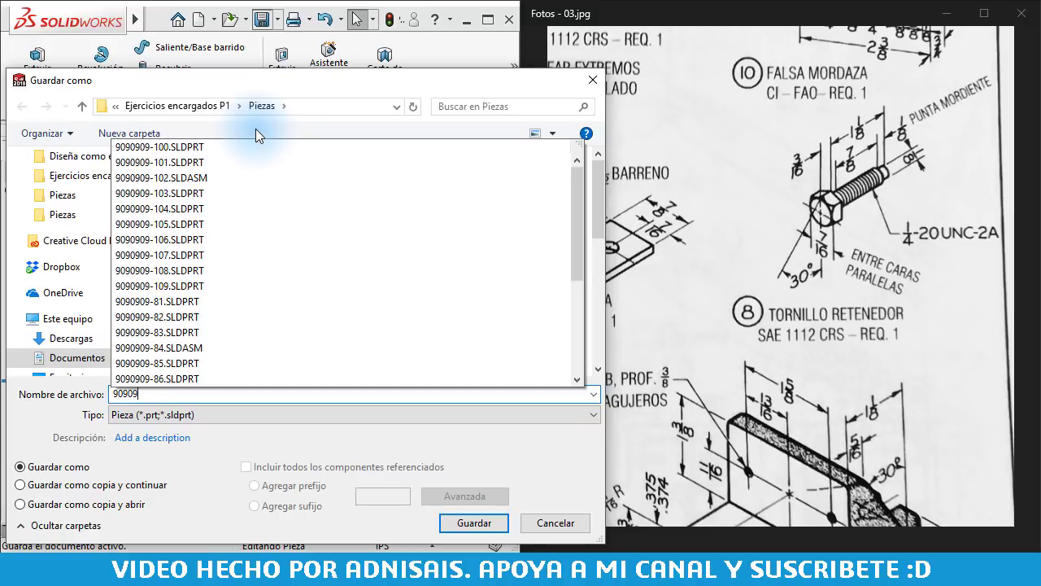
type("-10")
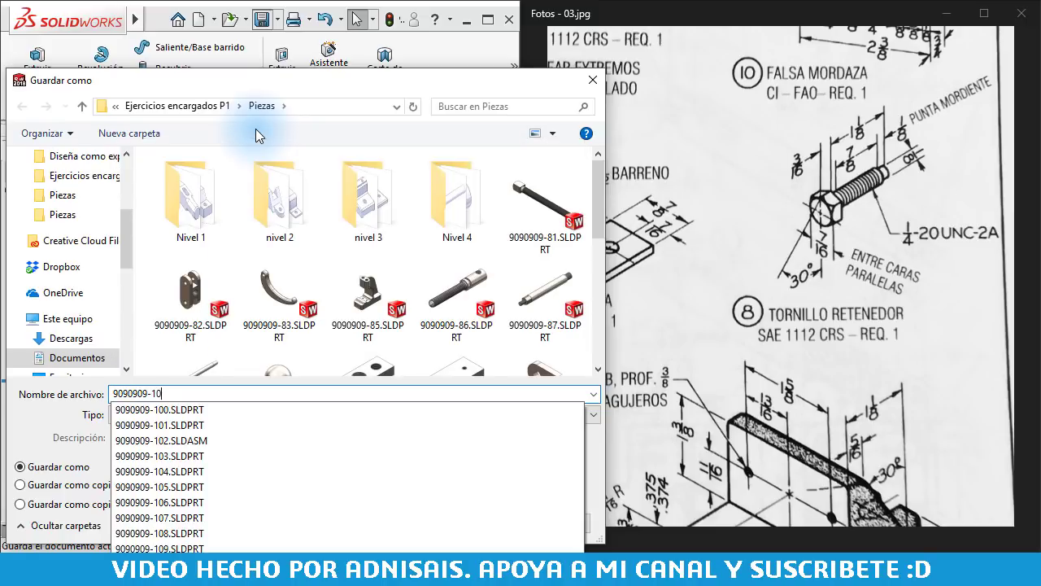
type("10")
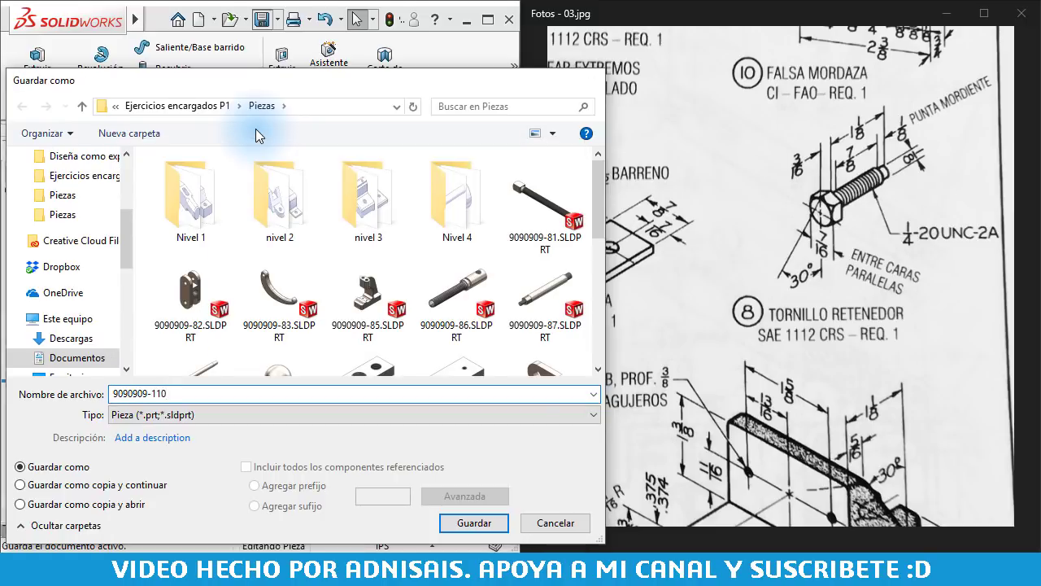
key("Return")
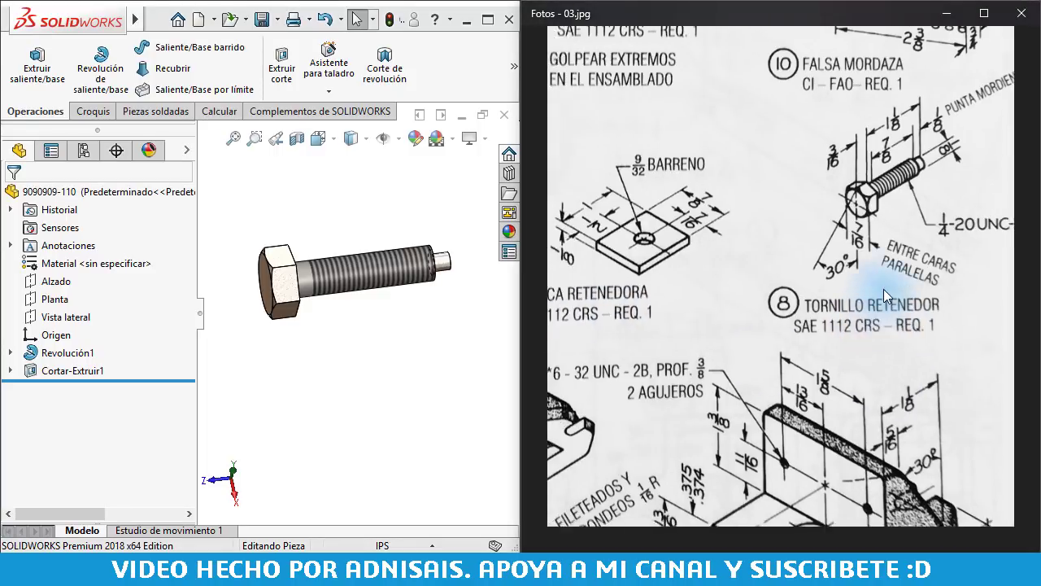
Pan the Fotos photo to centre the false jaw, part 9, then start a new document
scroll(773, 204, "up", 2)
scroll(824, 308, "down", 2)
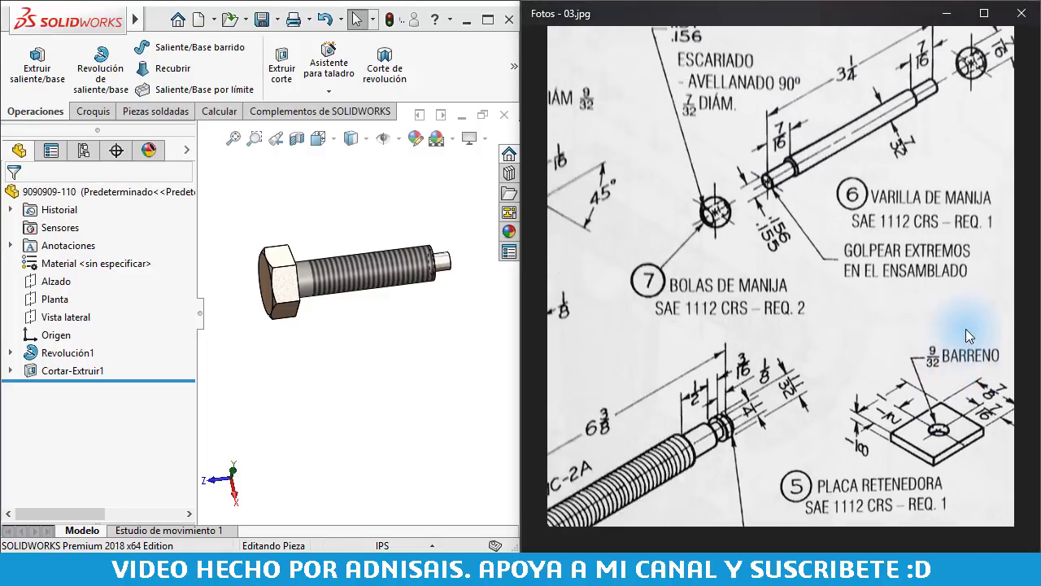
mouse_move(824, 307)
left_mouse_down()
mouse_move(843, 458)
mouse_move(813, 570)
left_mouse_up()
mouse_move(813, 529)
left_mouse_down()
mouse_move(993, 315)
mouse_move(769, 299)
mouse_move(863, 206)
mouse_move(896, 233)
left_mouse_up()
scroll(878, 248, "down", 3)
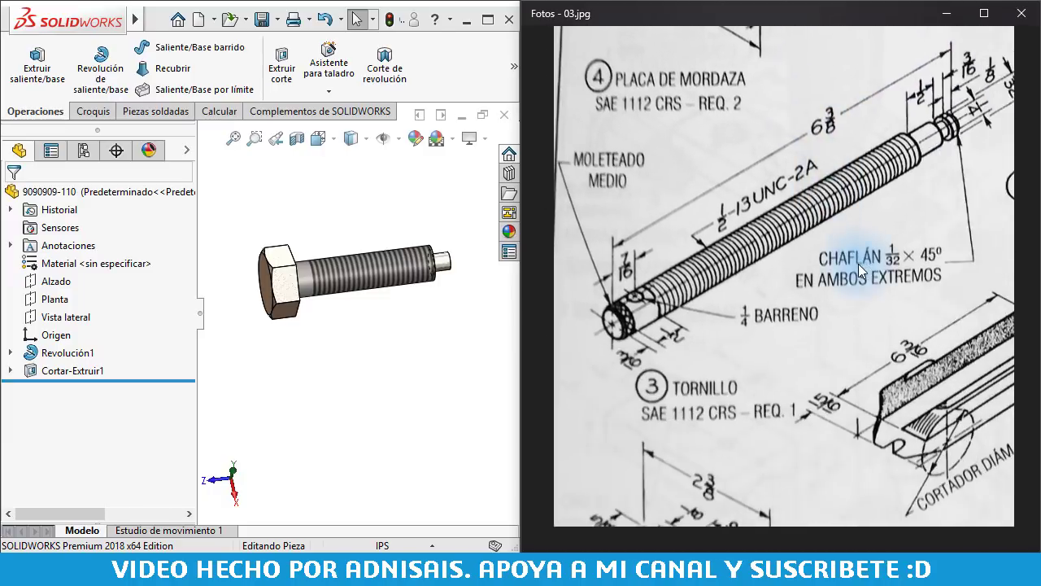
left_click_drag(858, 263, 778, 96)
scroll(791, 229, "down", 1)
mouse_move(705, 324)
left_mouse_down()
mouse_move(701, 295)
mouse_move(690, 381)
left_mouse_up()
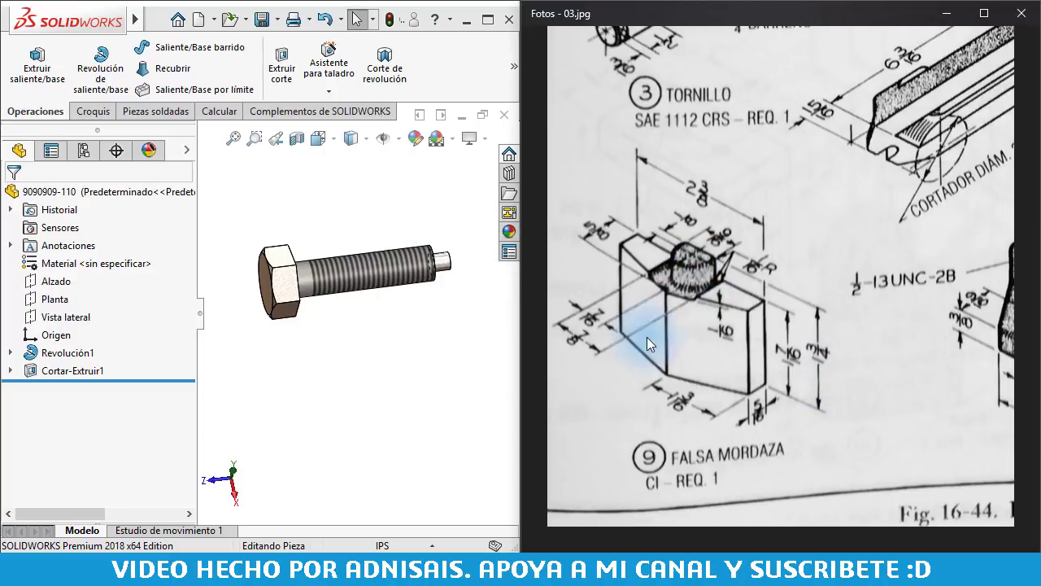
left_click(251, 220)
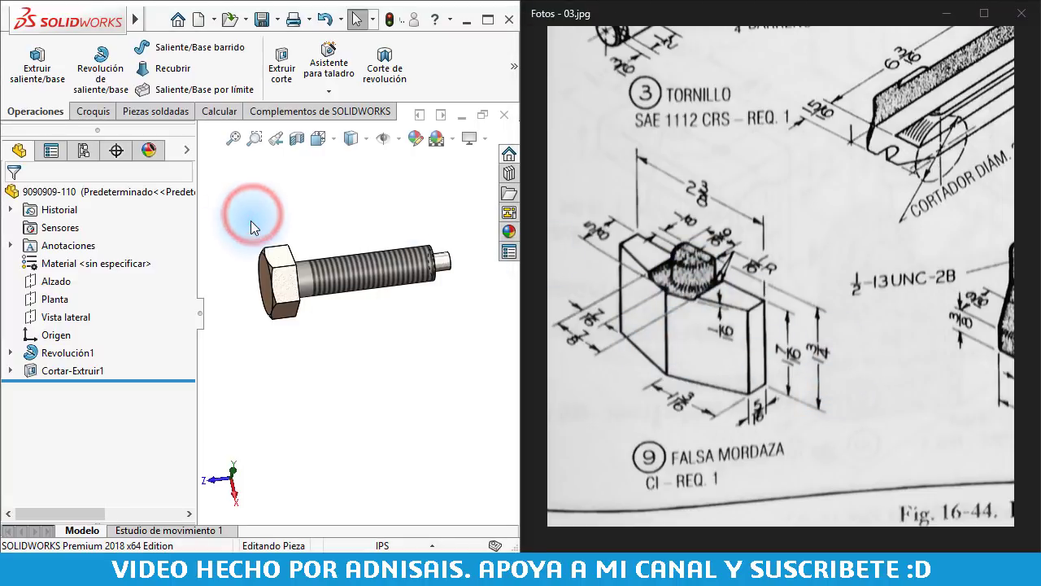
key("ctrl+n")
Create a new inch part and sketch a vertical centreline with a half V-bottom profile
double_click(486, 153)
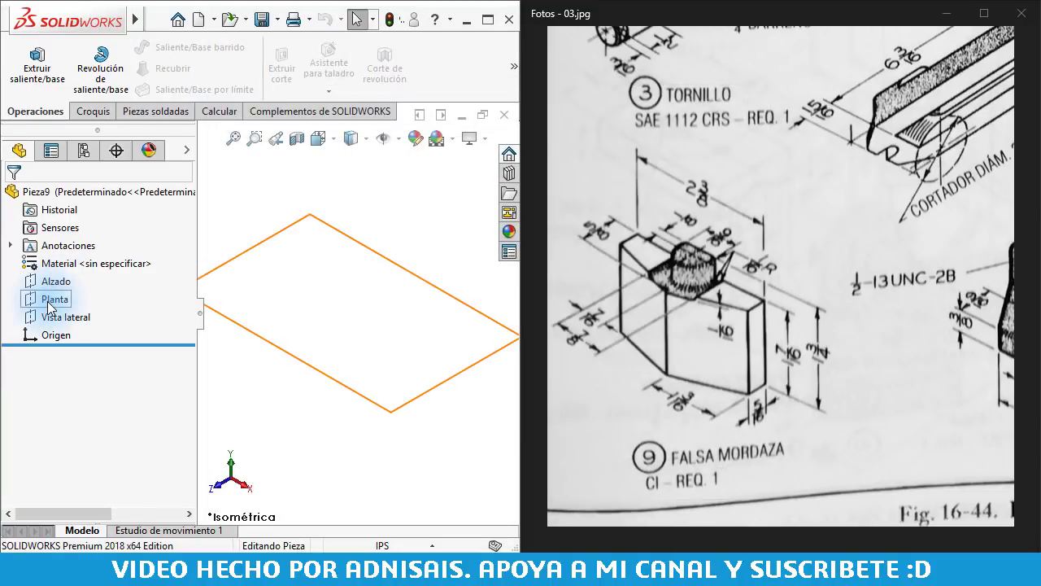
left_click(34, 277)
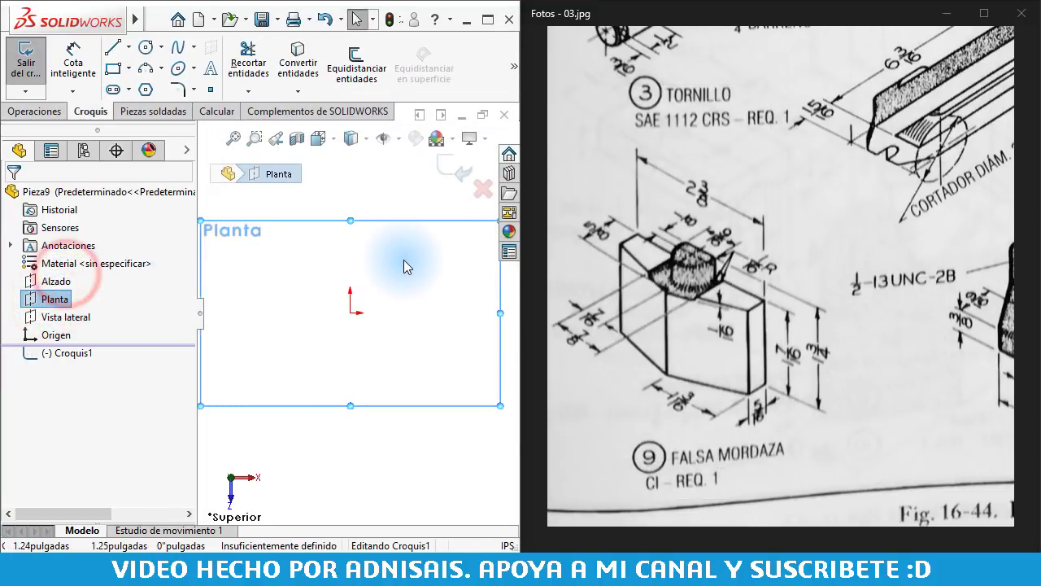
key("l")
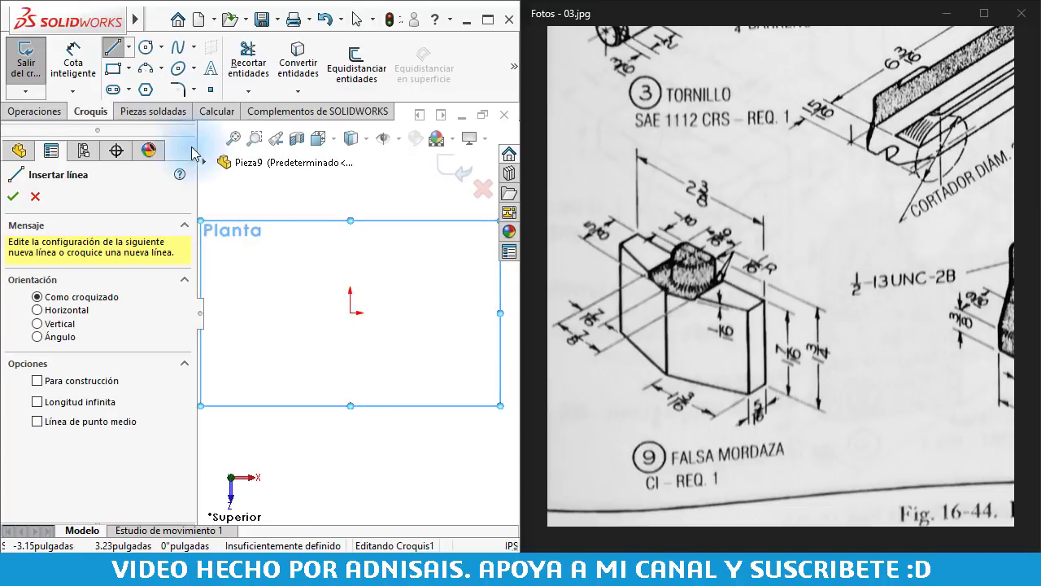
left_click(129, 47)
left_click(163, 84)
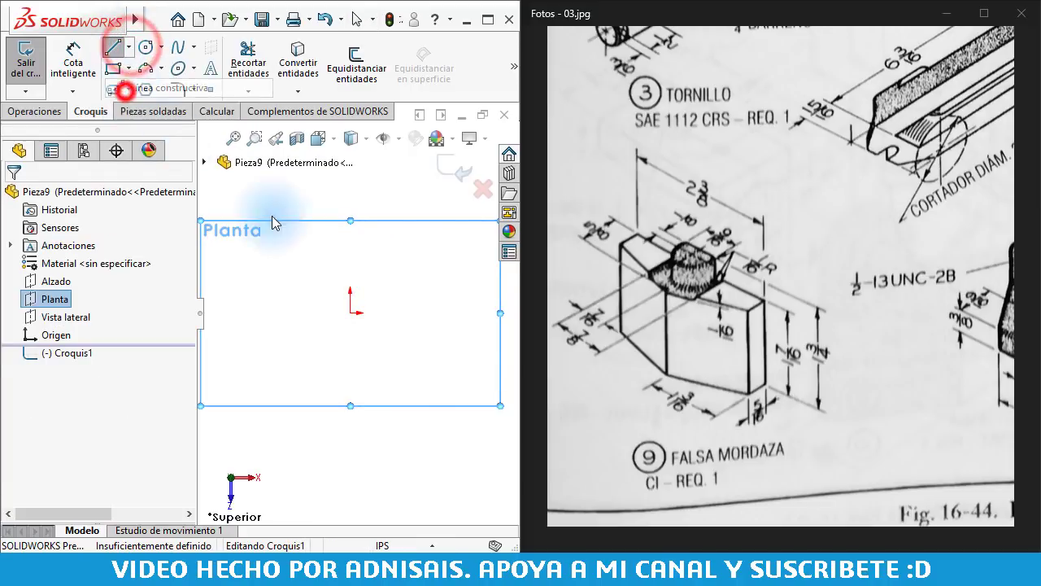
left_click(350, 313)
left_click(349, 406)
key("Escape")
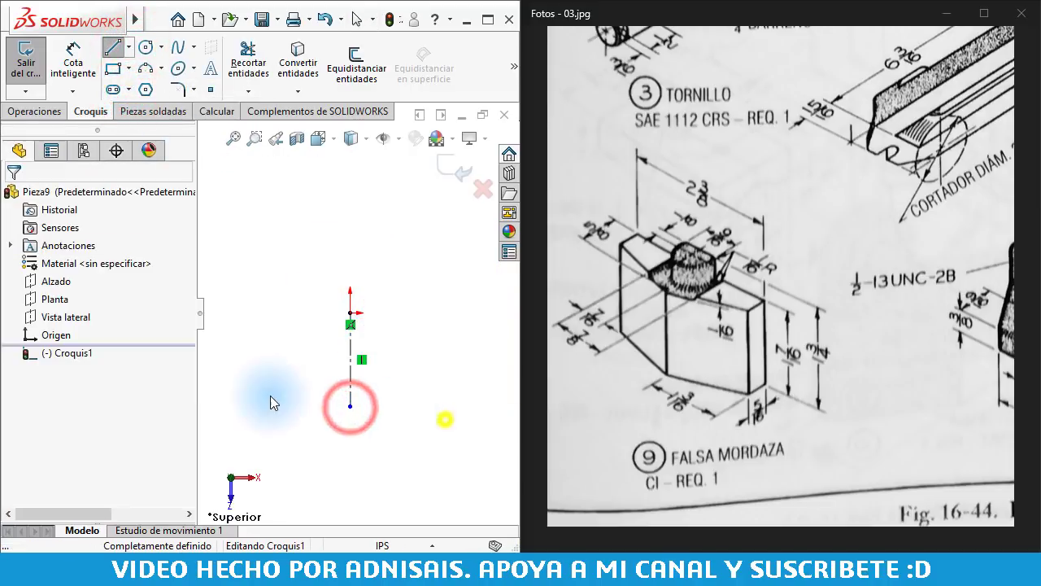
key("l")
left_click(351, 313)
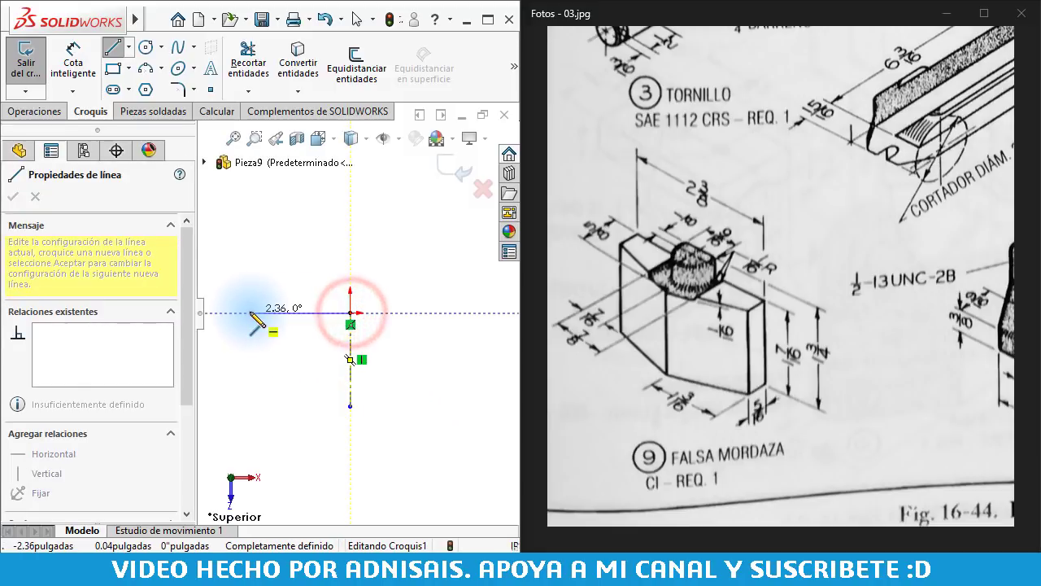
left_click(250, 313)
left_click(249, 344)
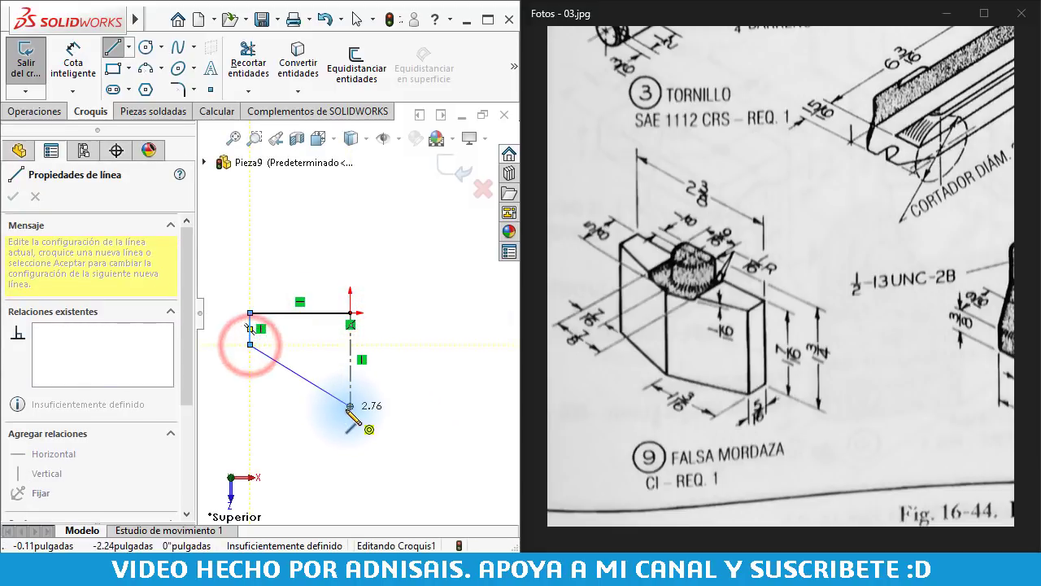
left_click(349, 406)
key("Escape")
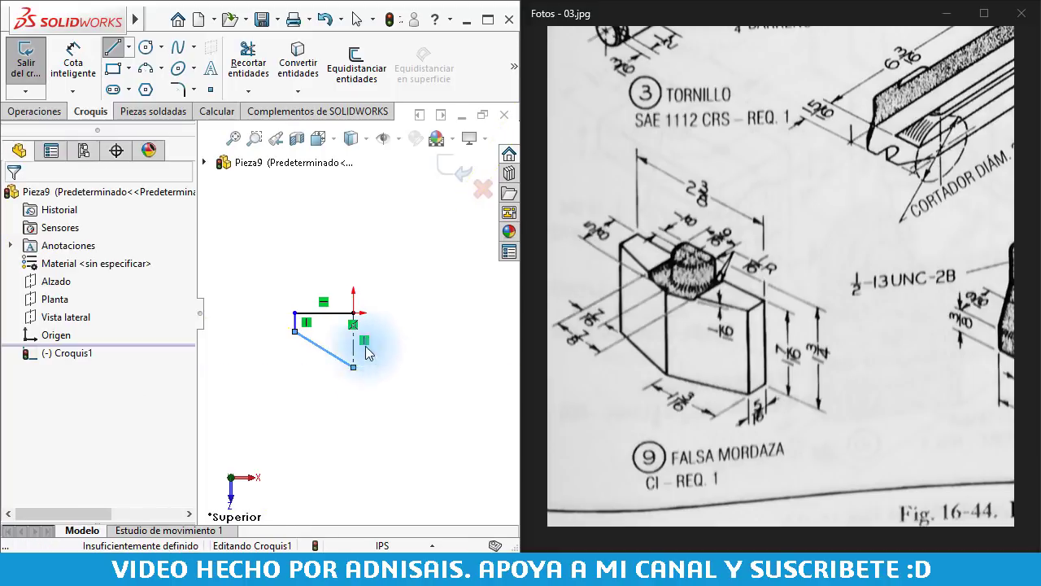
Mirror the half profile about the centreline into a full V-bottom profile
left_click_drag(433, 466, 233, 213)
left_click(514, 66)
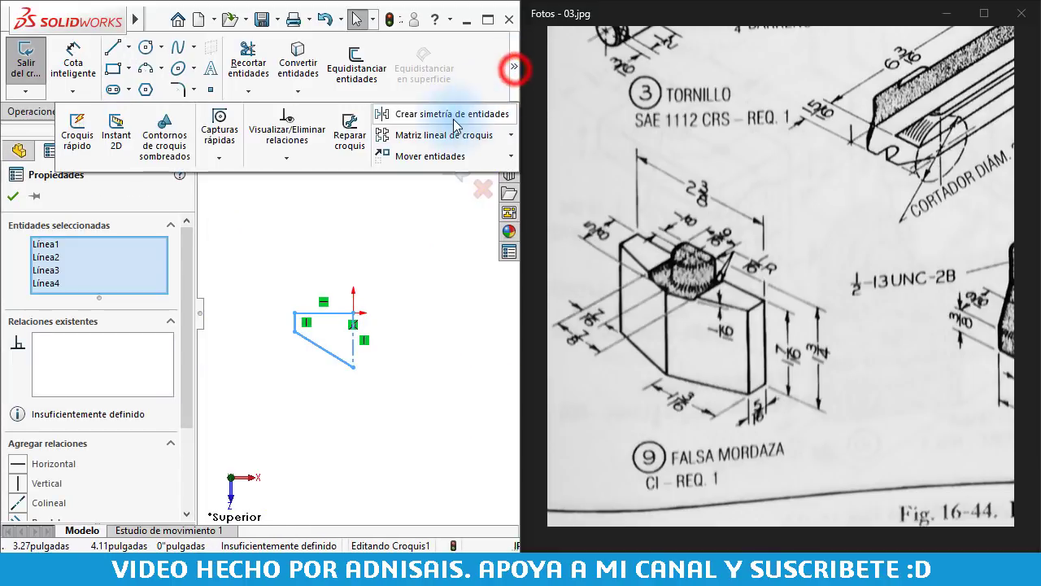
left_click(449, 119)
left_click(370, 413)
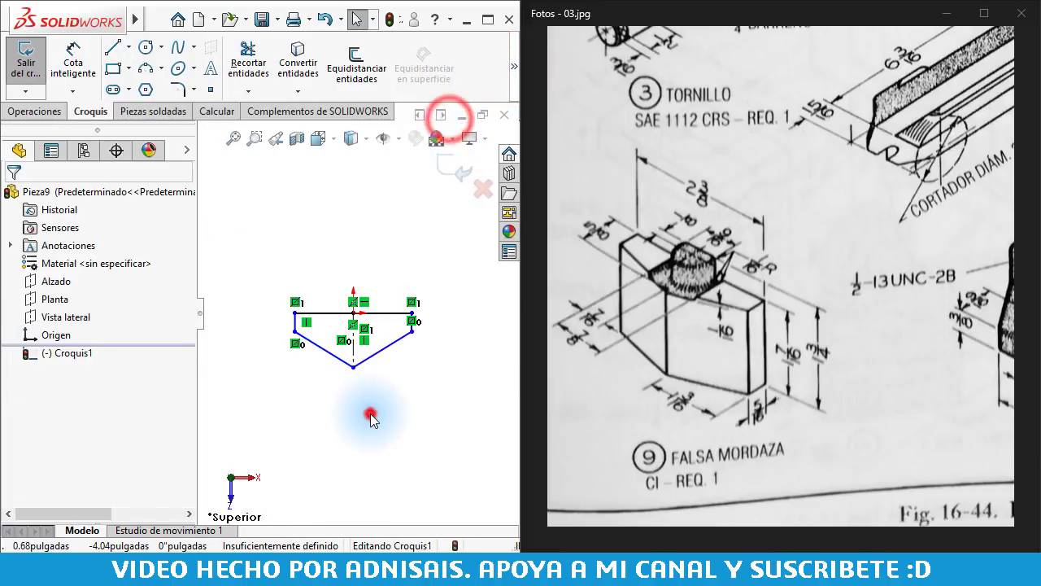
Dimension the profile: 2 3/8" top width, 5/8" depth, 5/16" left side height
left_click(325, 313)
left_click(331, 263)
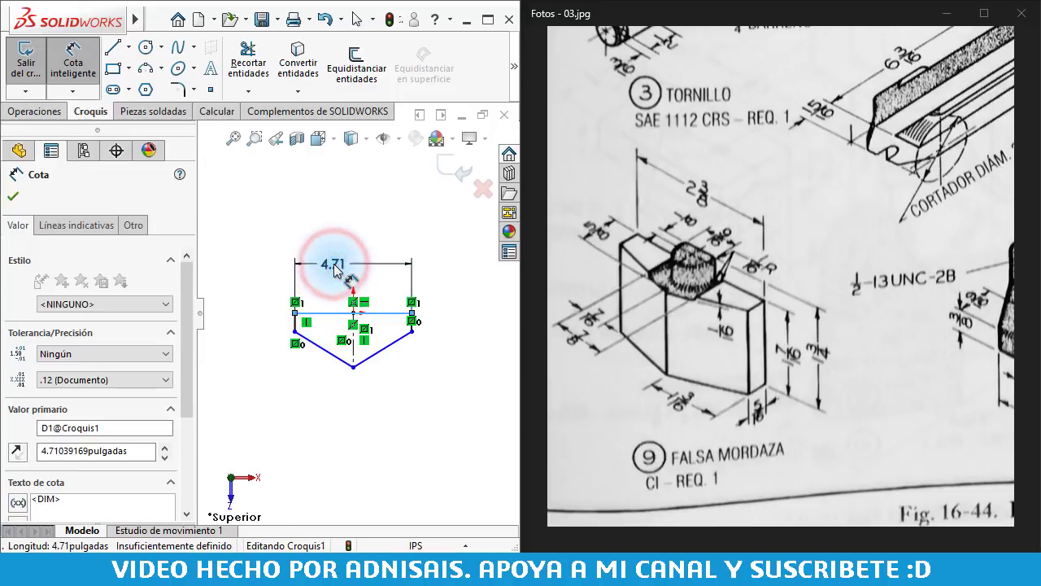
type("2 3/8")
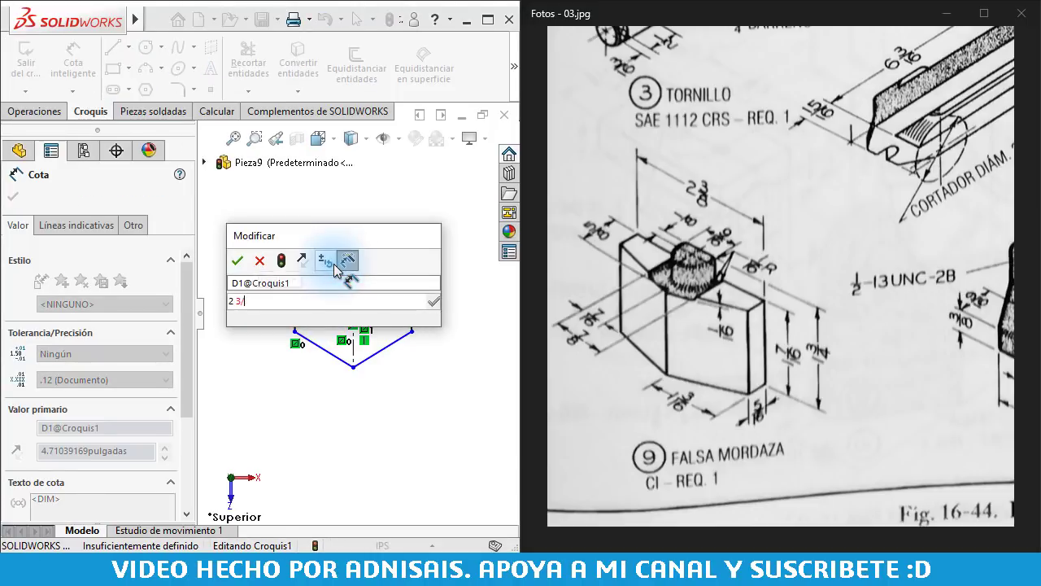
key("Return")
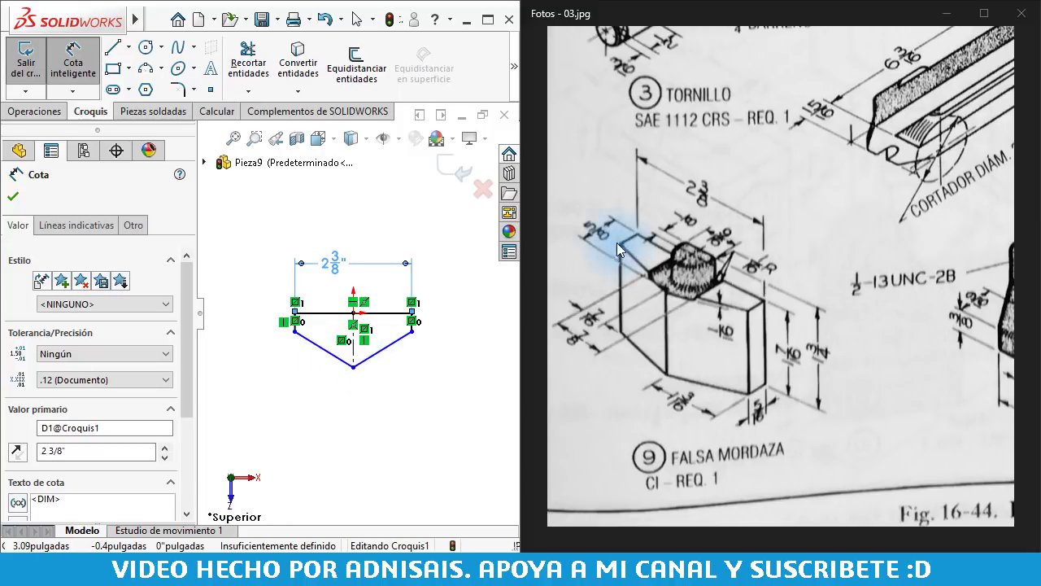
left_click(353, 340)
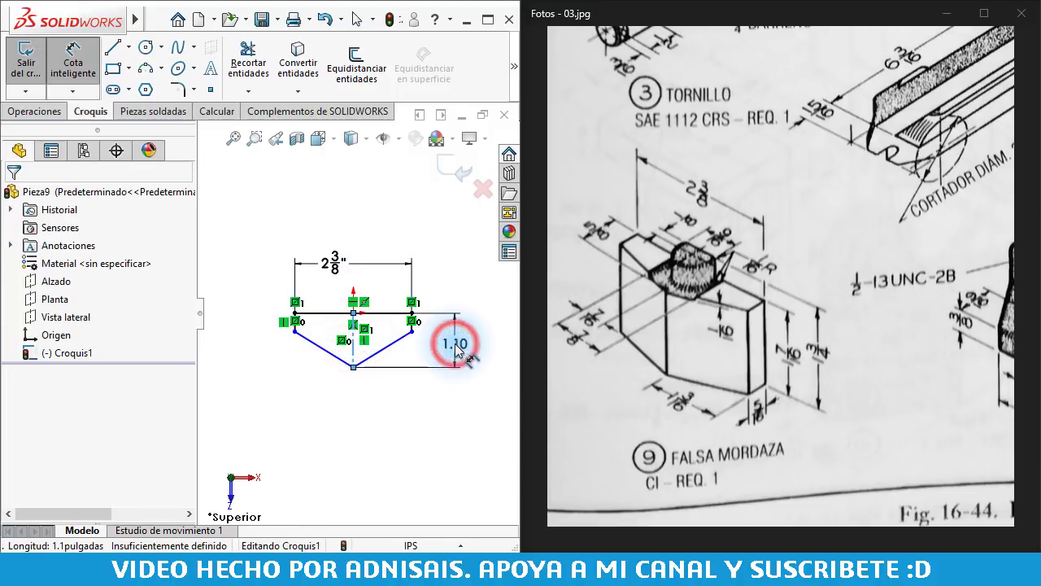
left_click(455, 350)
type("5/8")
key("Return")
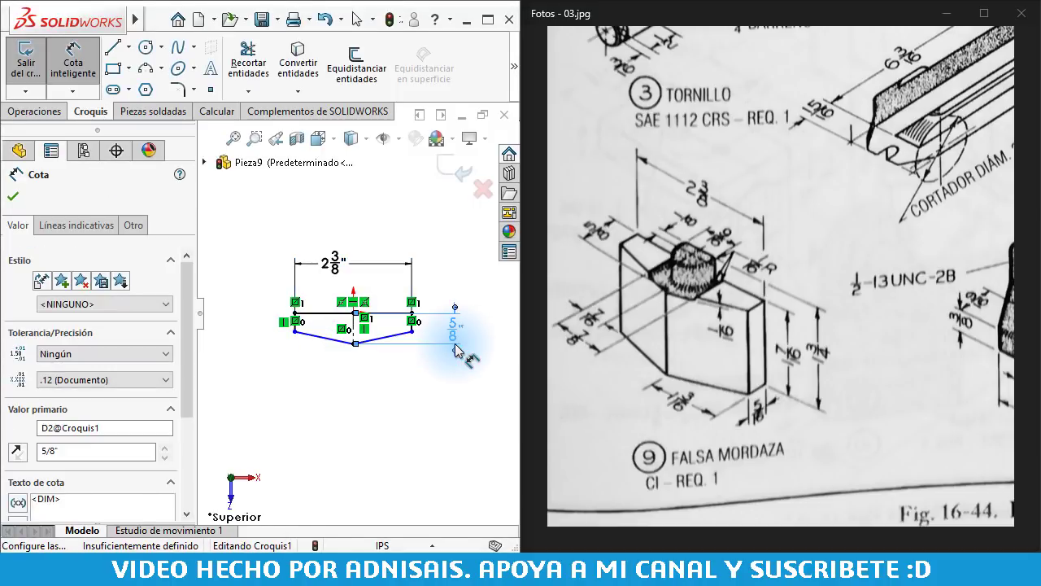
scroll(252, 321, "down", 2)
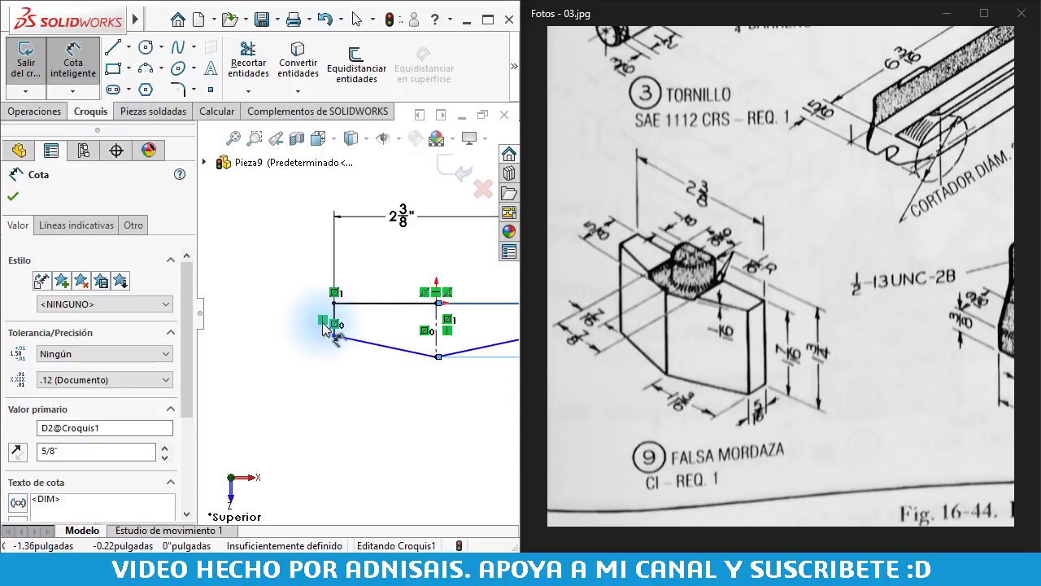
left_click(333, 317)
left_click(289, 311)
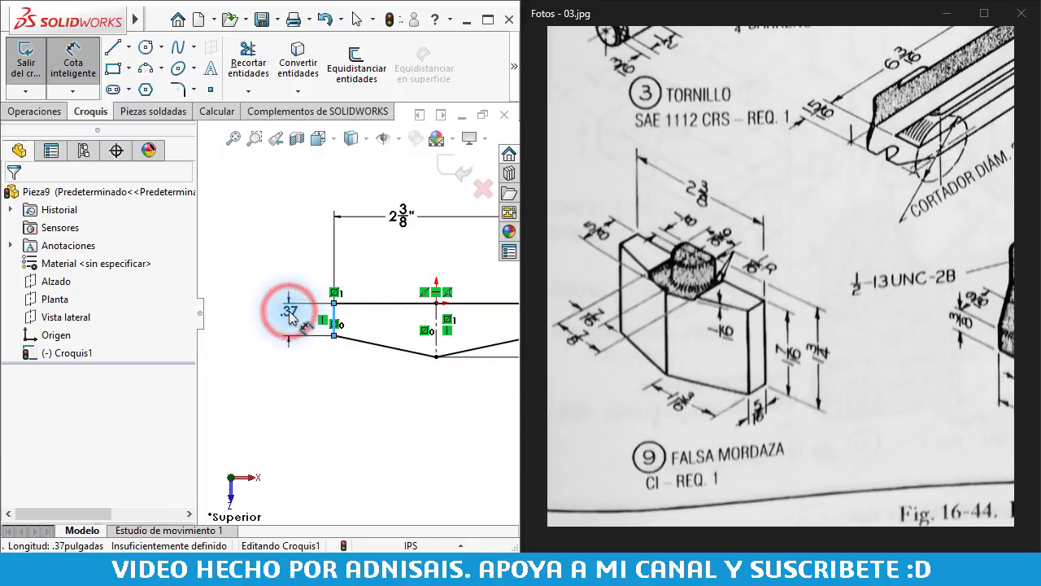
type("5/16")
key("Return")
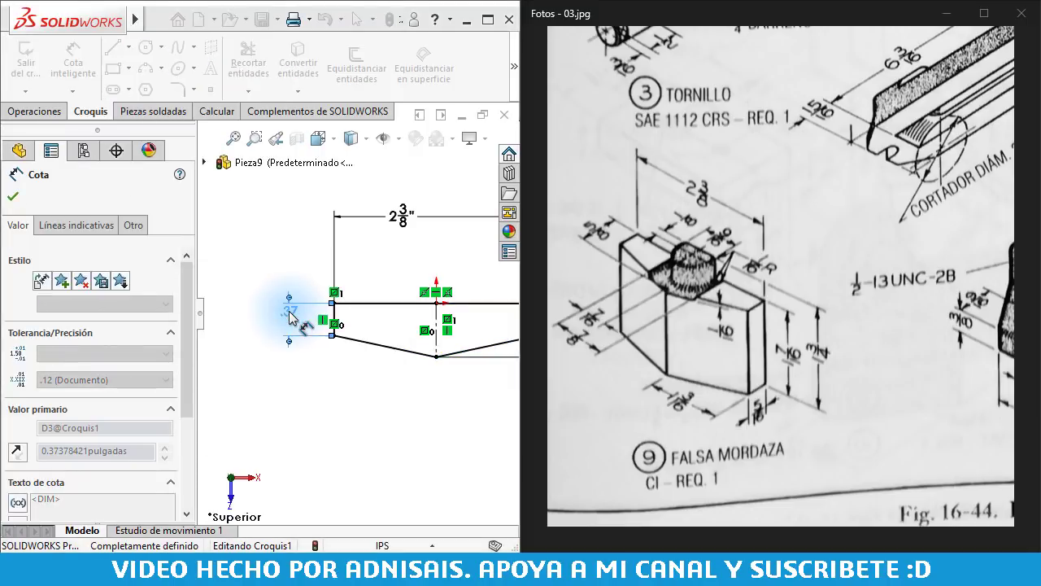
scroll(390, 341, "up", 1)
key("Escape")
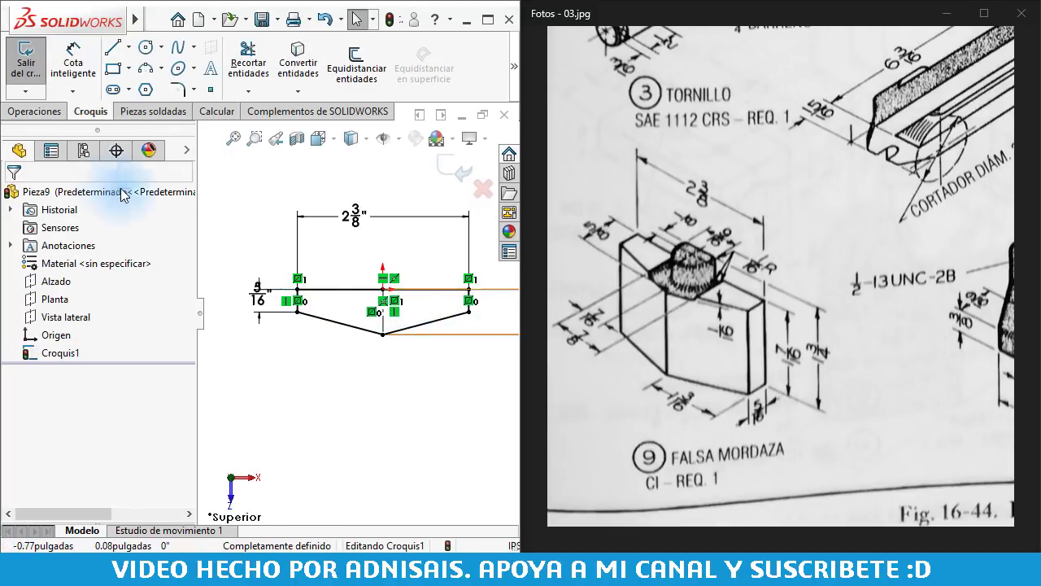
left_click(22, 114)
Extrude the V-bottom profile 1 7/16" into the solid jaw block
left_click(33, 61)
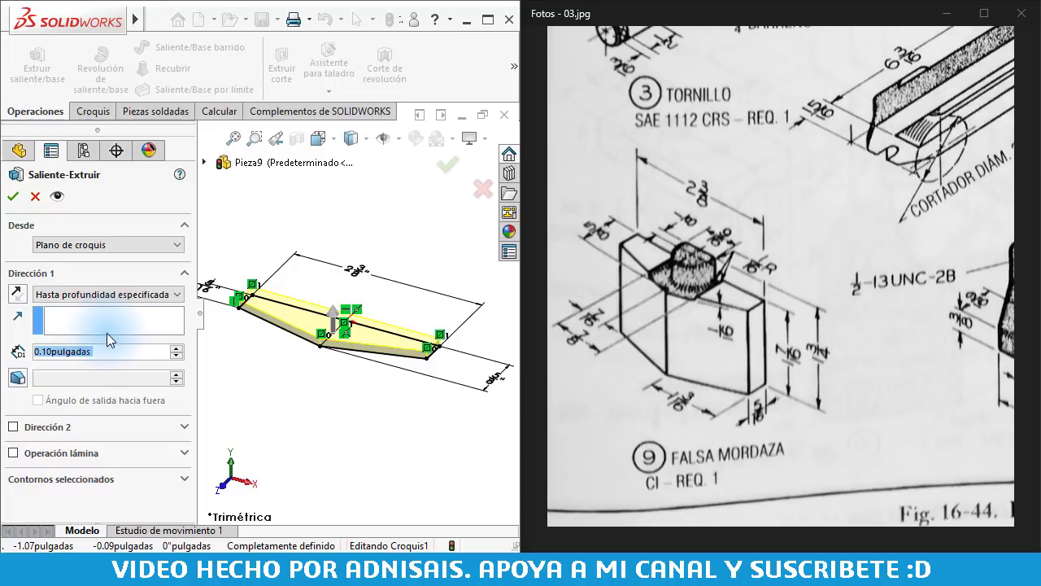
type("1 7/1")
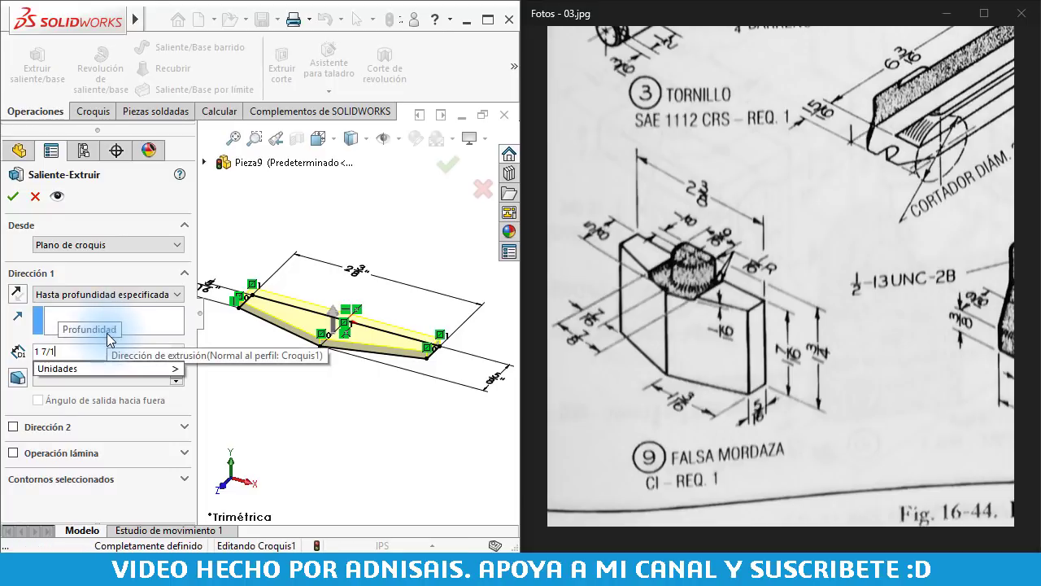
type("6")
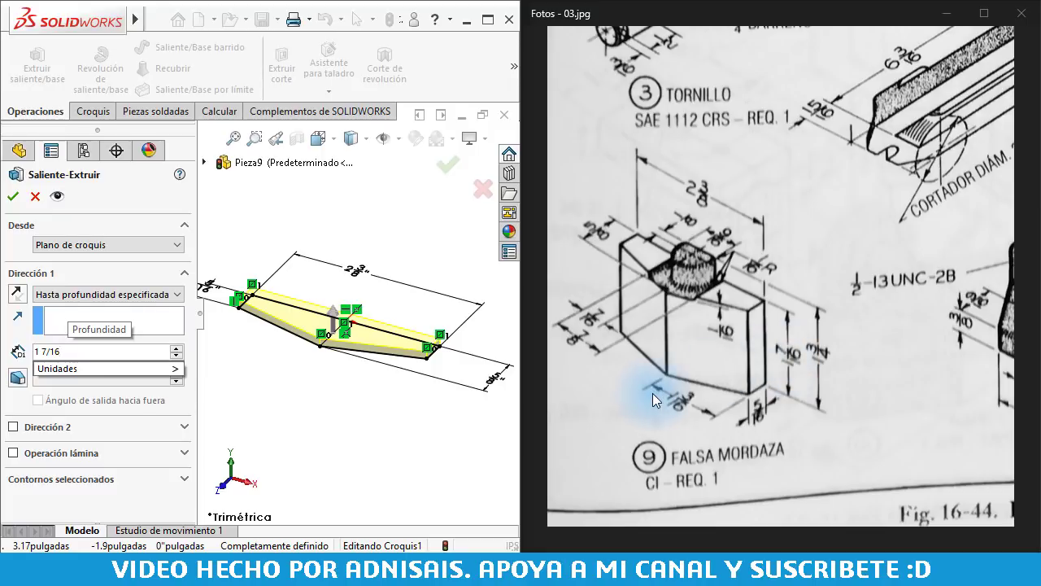
key("Return")
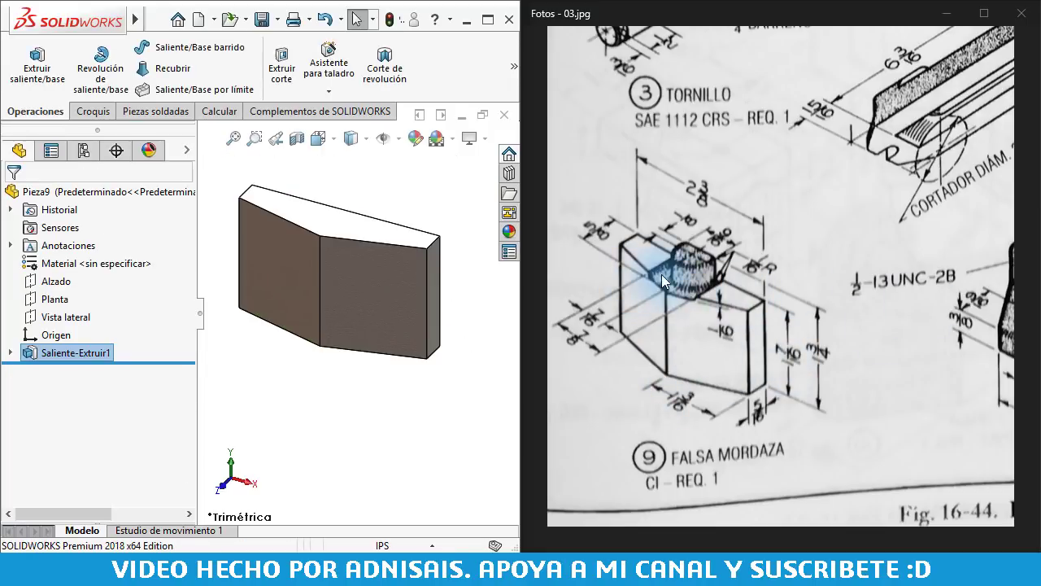
left_click(330, 225)
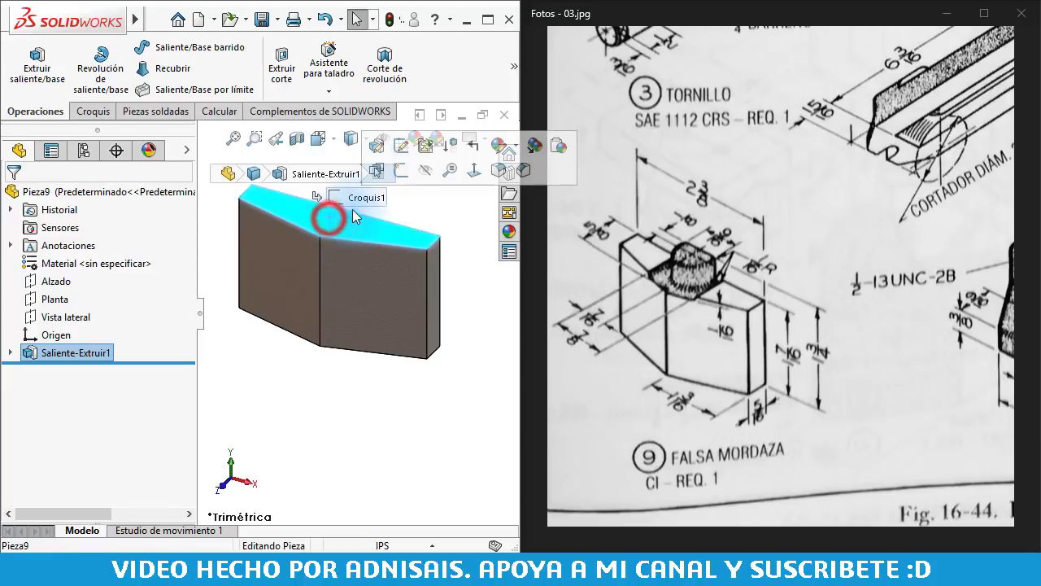
Draw a centre rectangle on the block's top face
left_click(404, 173)
left_click(113, 69)
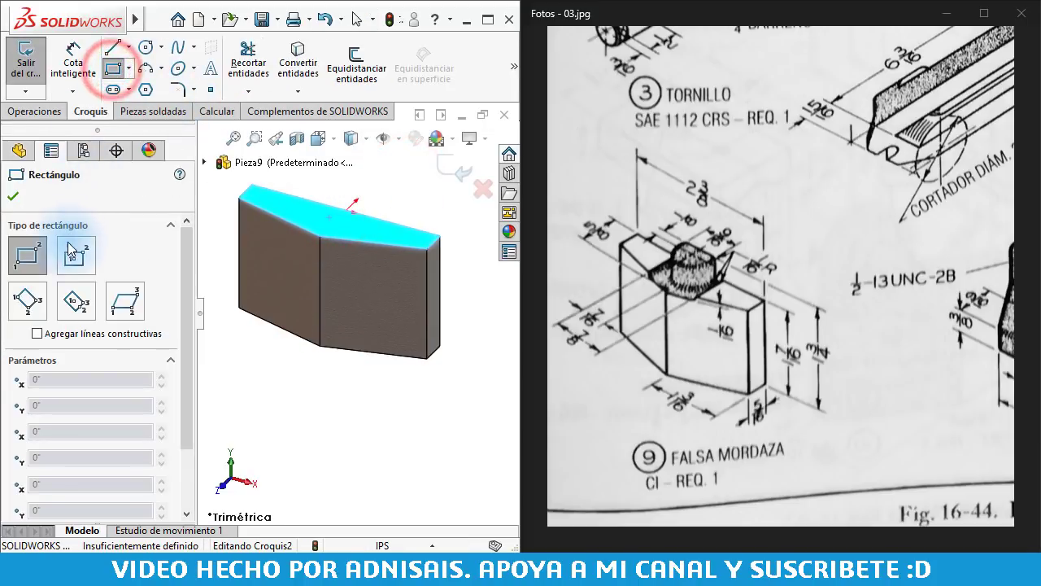
left_click(70, 251)
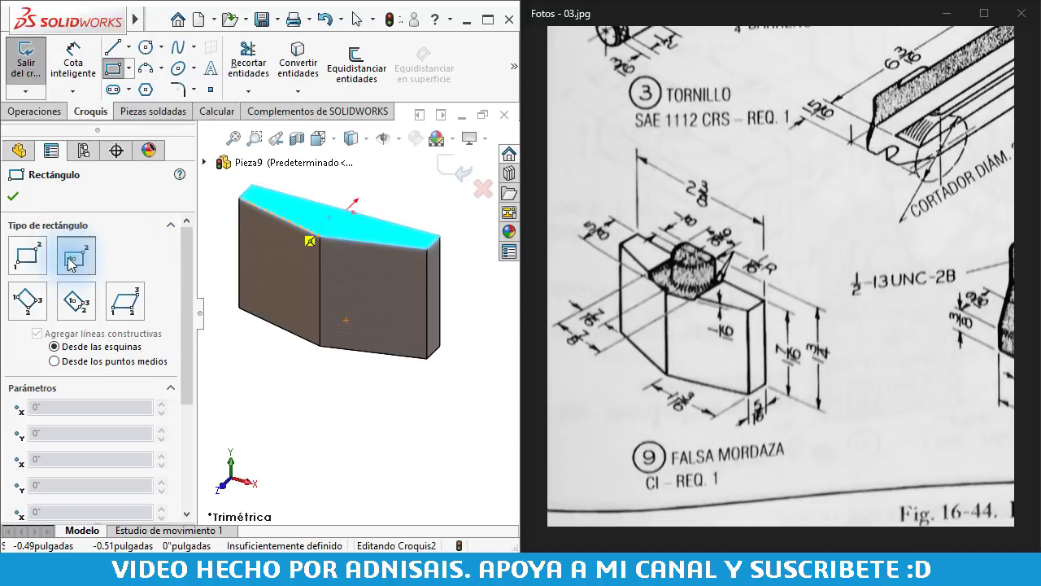
left_click(348, 210)
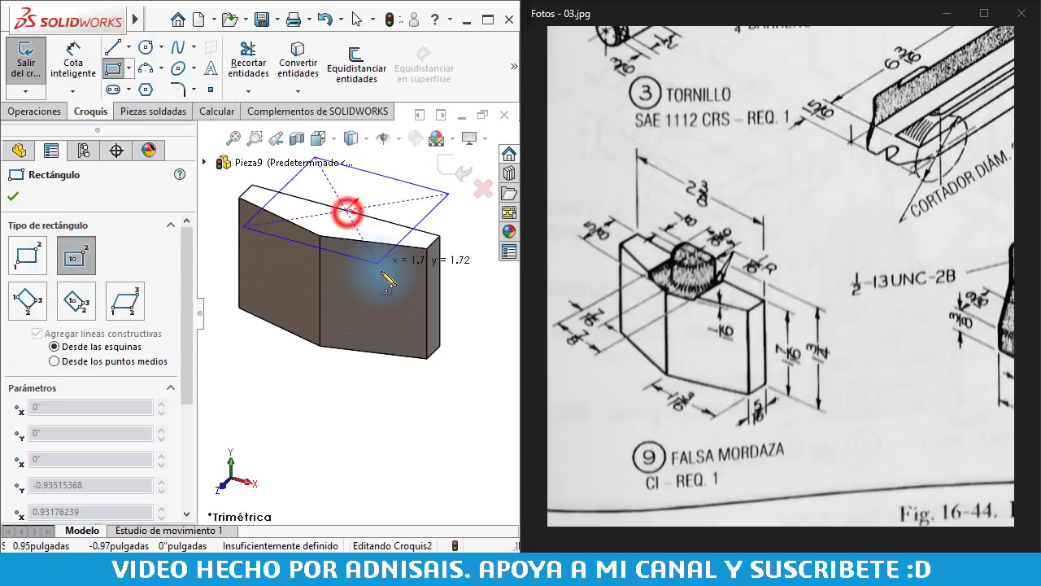
left_click(353, 273)
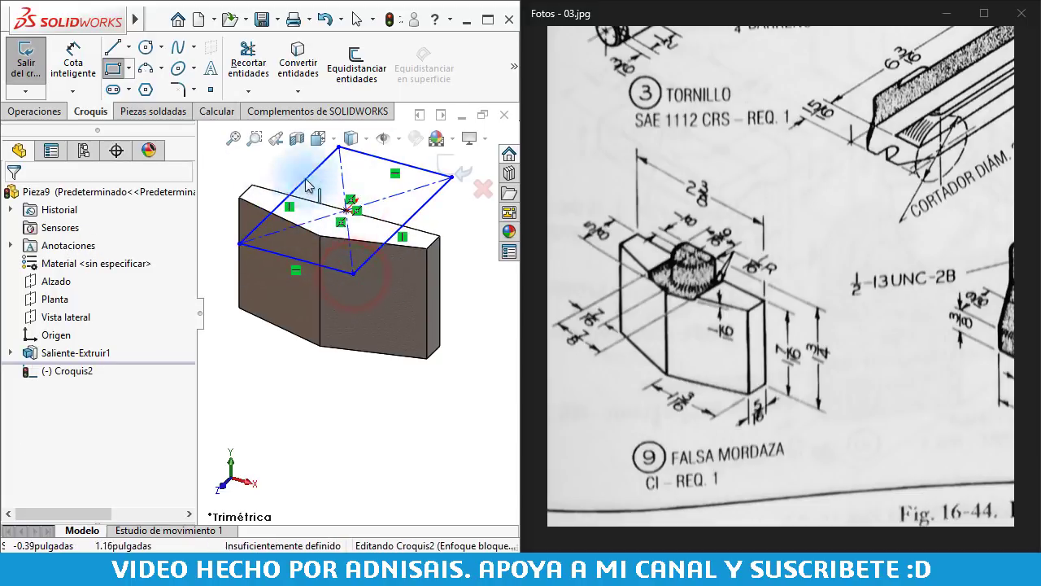
key("Escape")
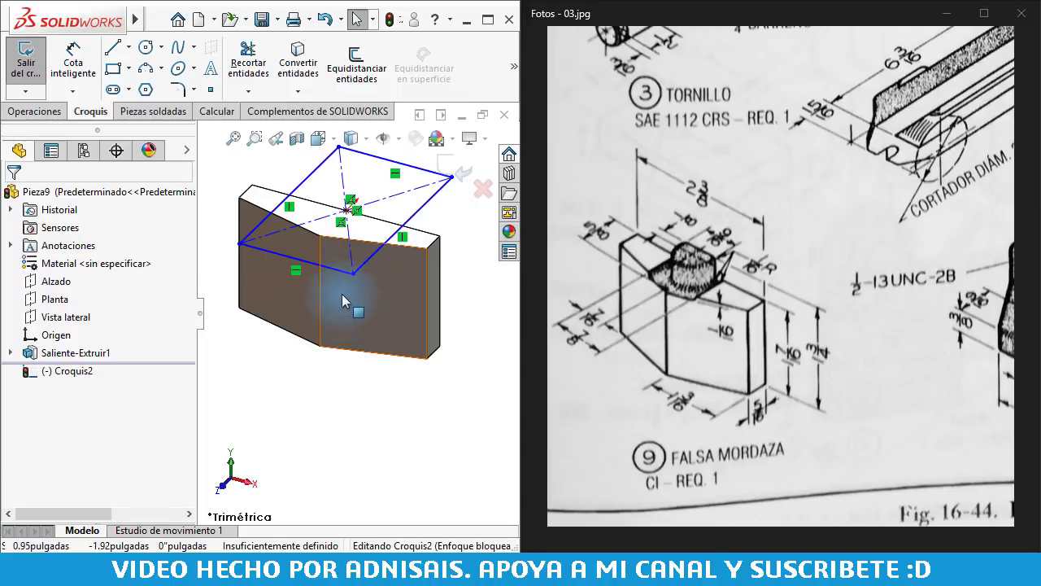
Make a rectangle side coincident with the block's vertex and dimension it 7/8"
left_click(324, 259)
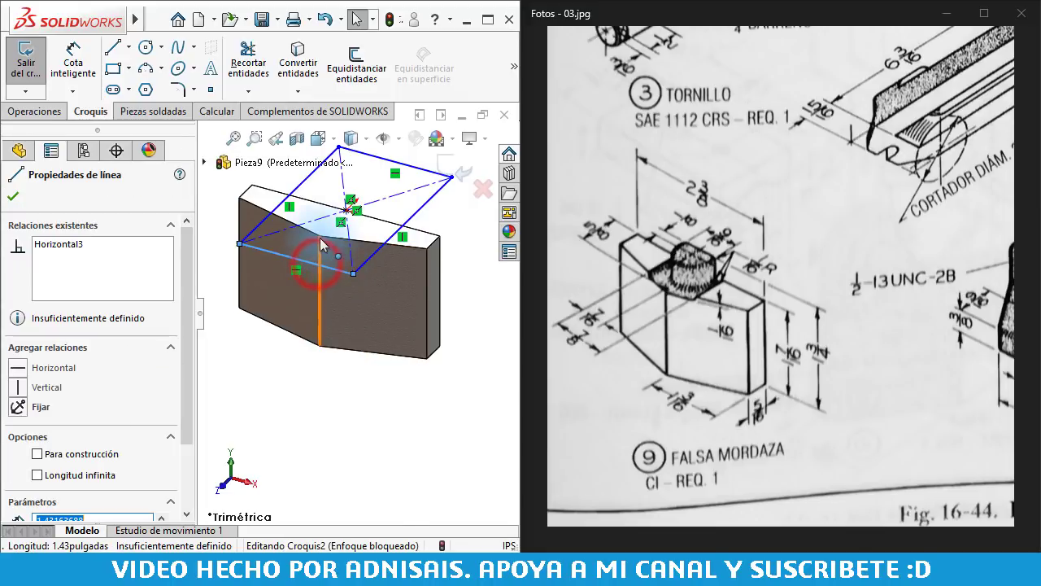
left_click(320, 235, "ctrl")
left_click(391, 167)
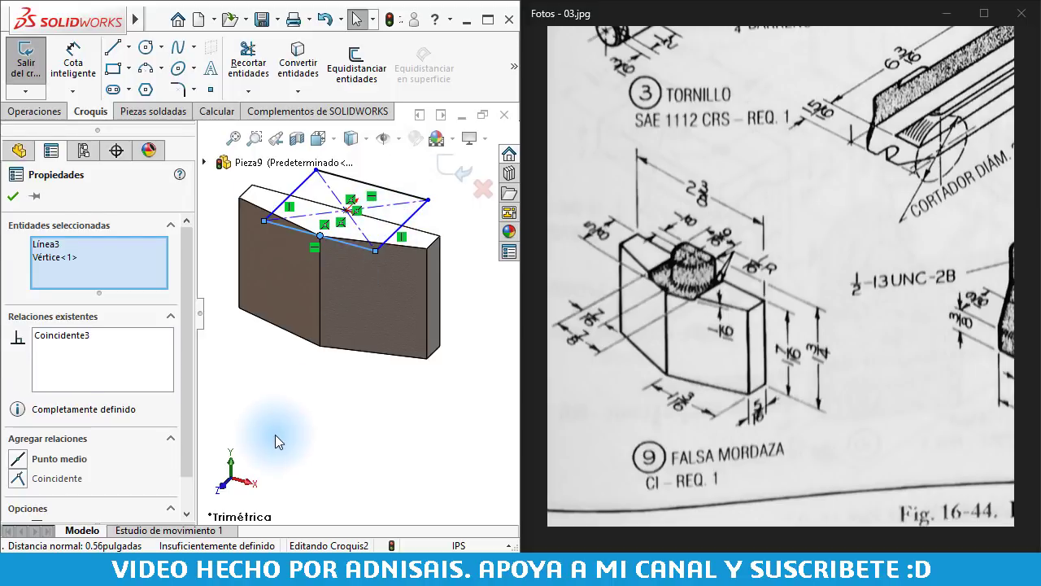
left_click(275, 434)
right_click_drag(360, 442, 350, 346)
left_click(345, 243)
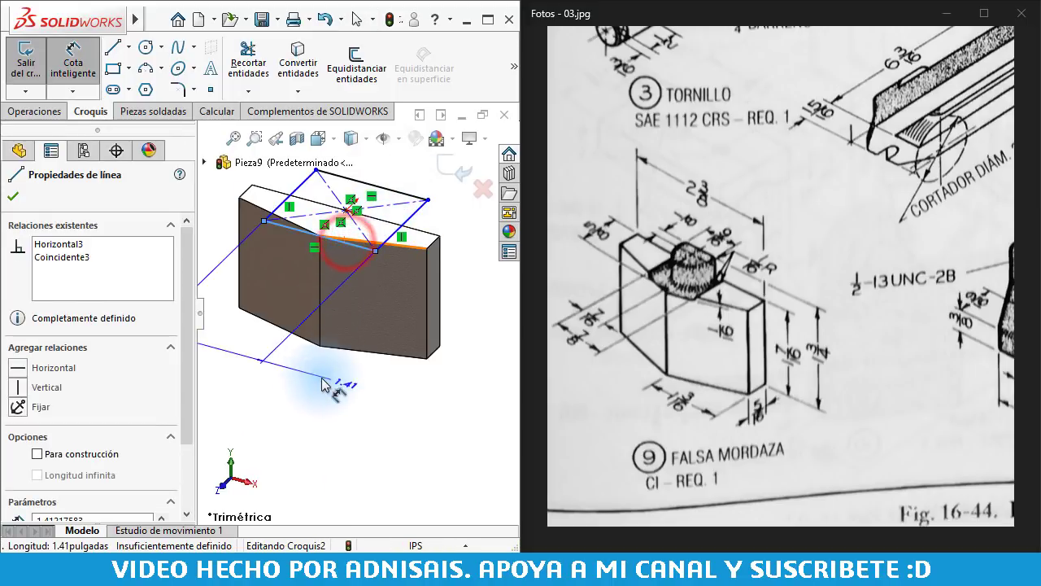
left_click(260, 297)
left_click(302, 300)
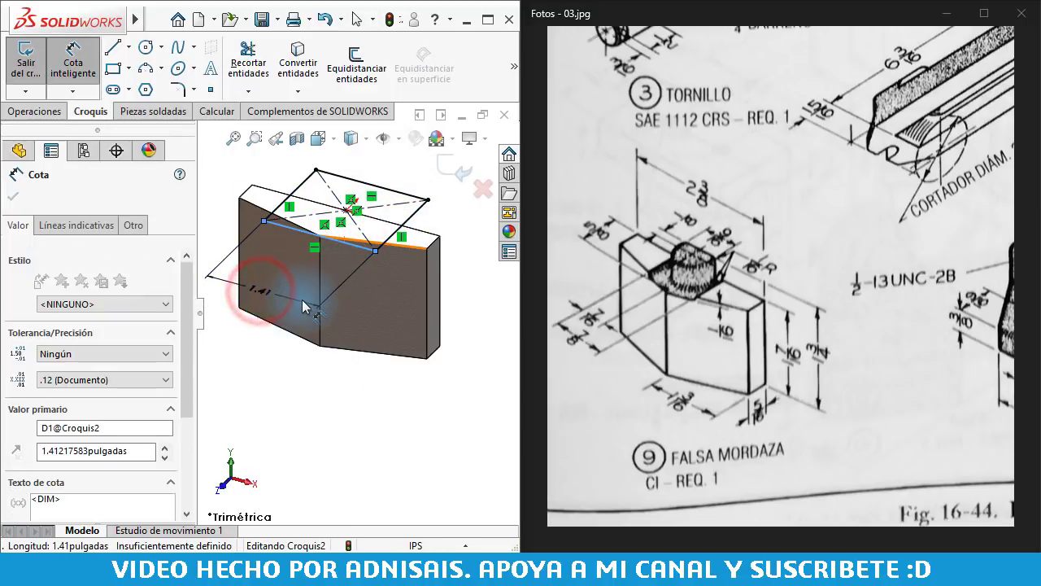
type("7/8")
key("Return")
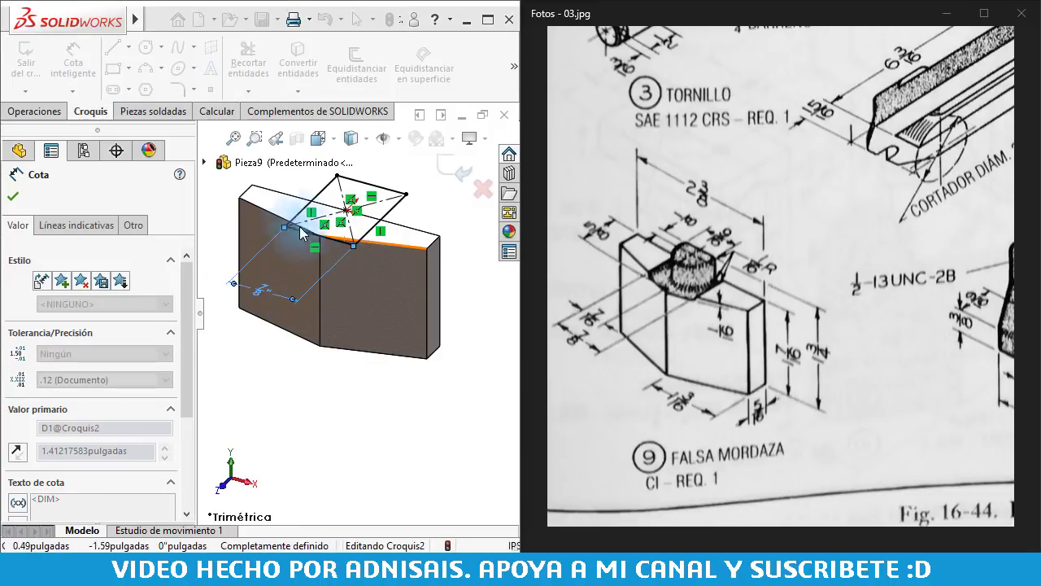
Cut the rectangle sketch 1/16" deep into the block's top
left_click(49, 114)
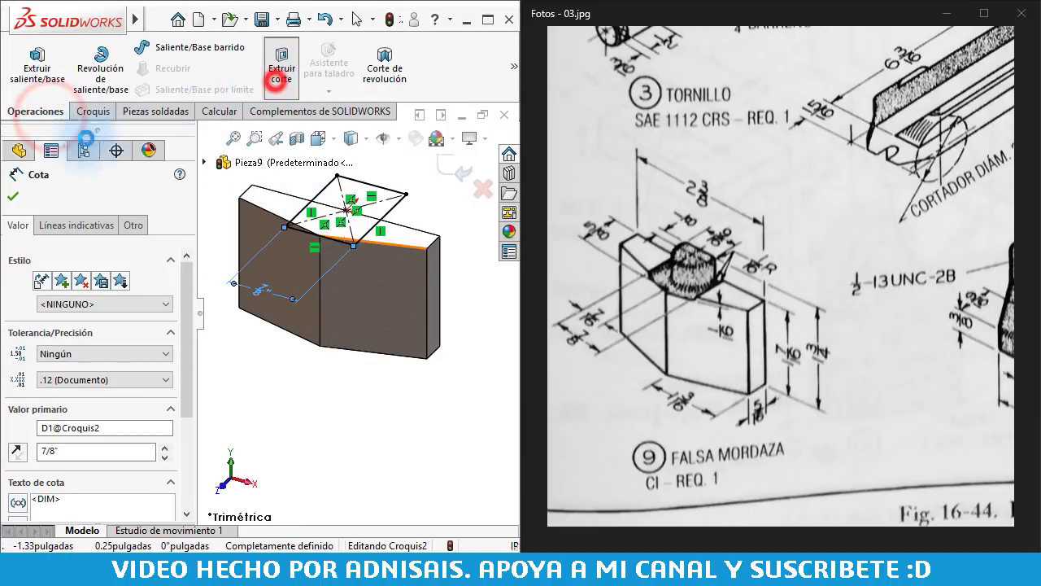
left_click(281, 69)
left_click(70, 295)
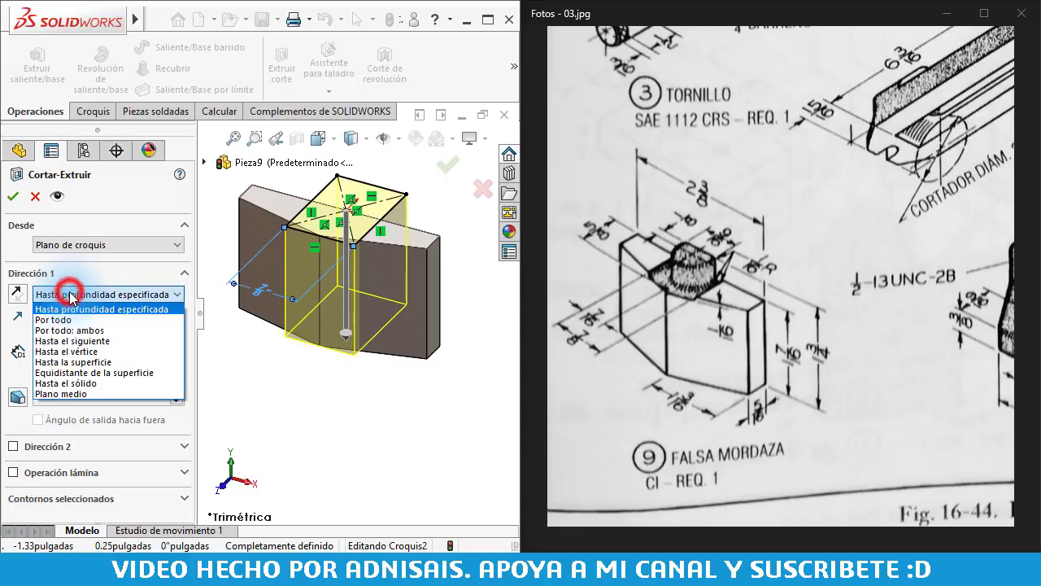
left_click(71, 309)
left_click(81, 350)
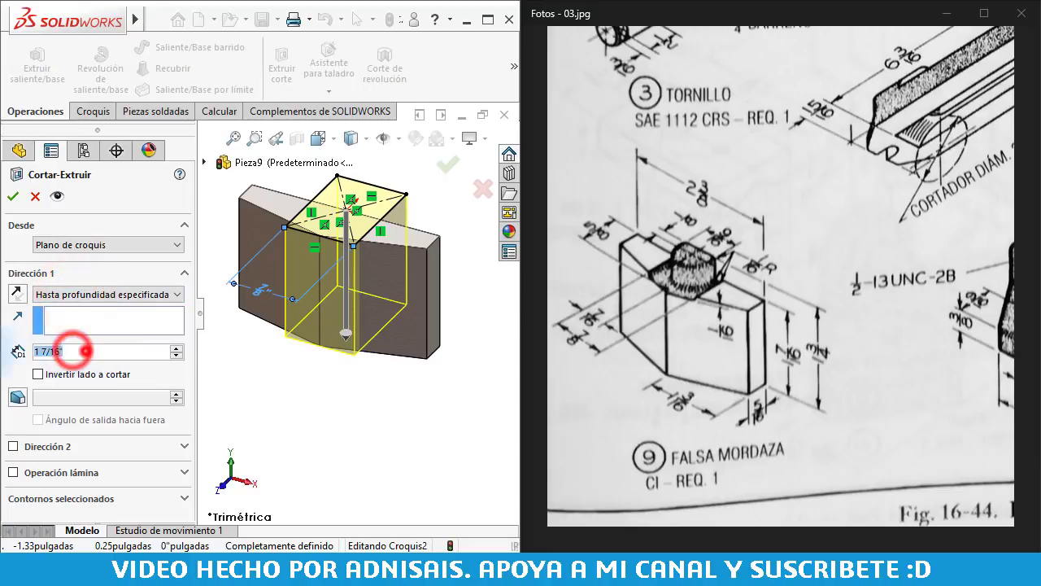
type("1/")
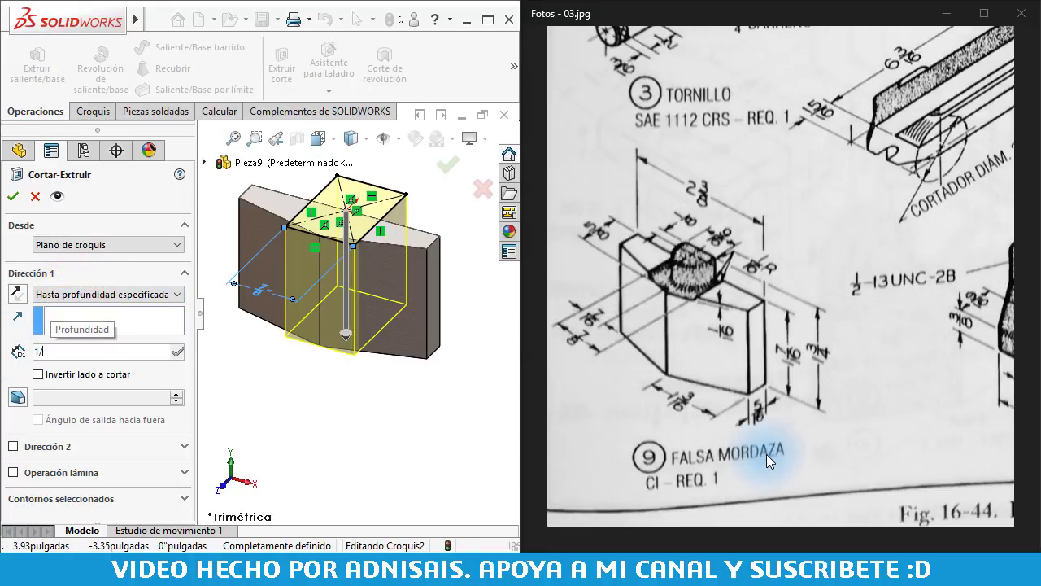
type("16")
key("Return")
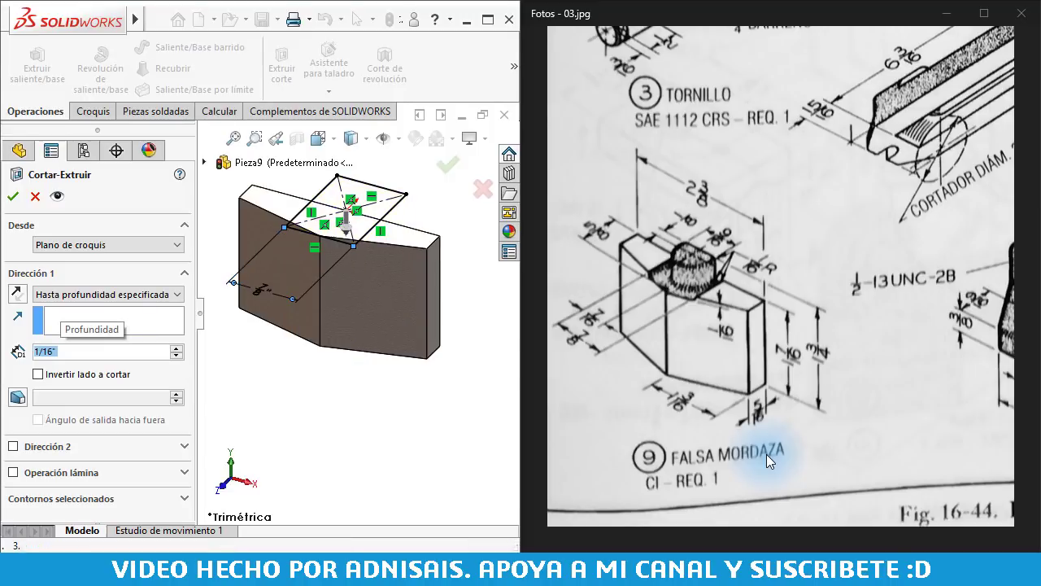
key("Return")
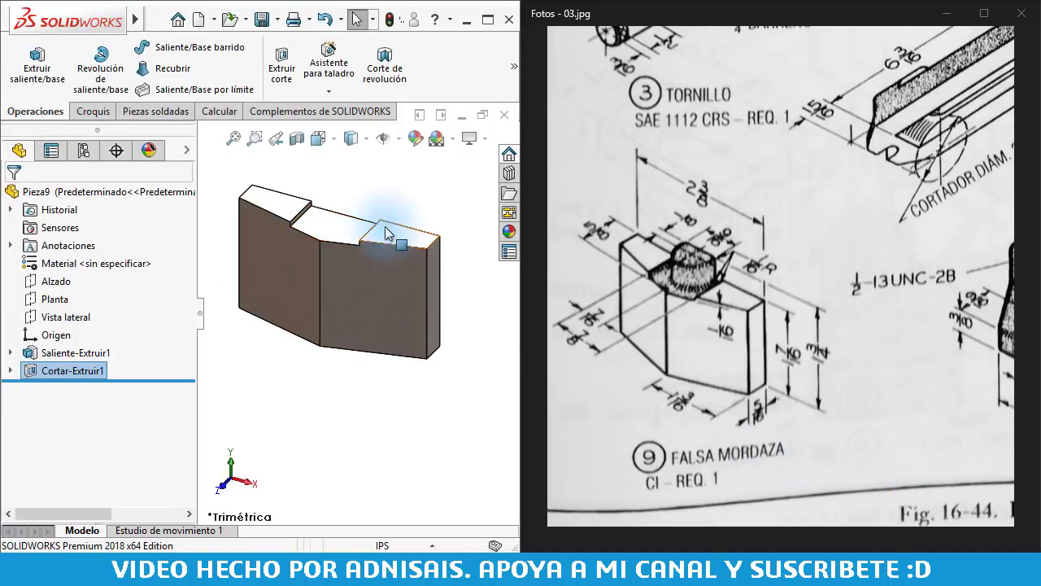
scroll(309, 233, "down", 3)
scroll(301, 240, "down", 3)
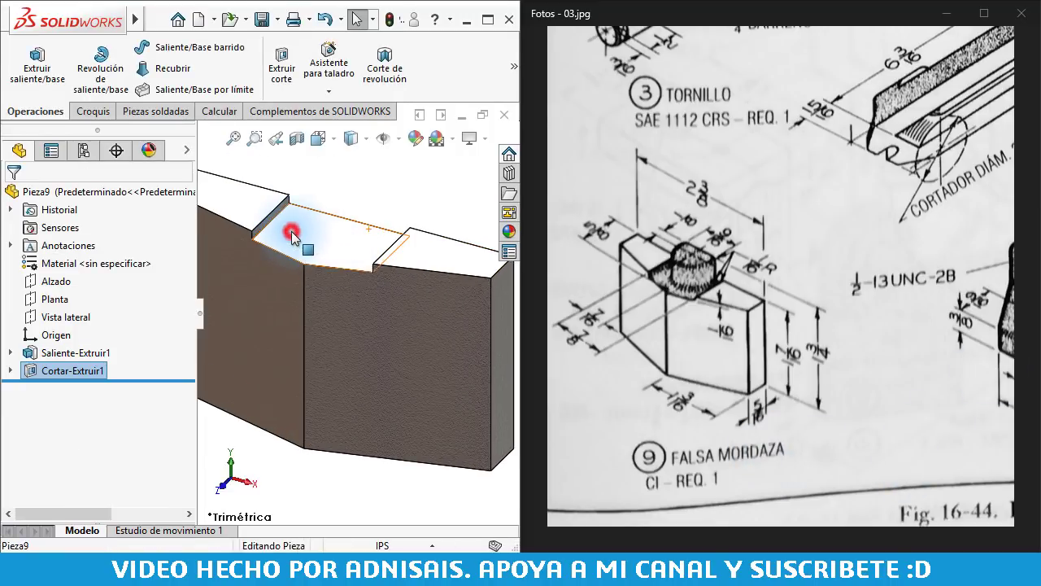
left_click(293, 237)
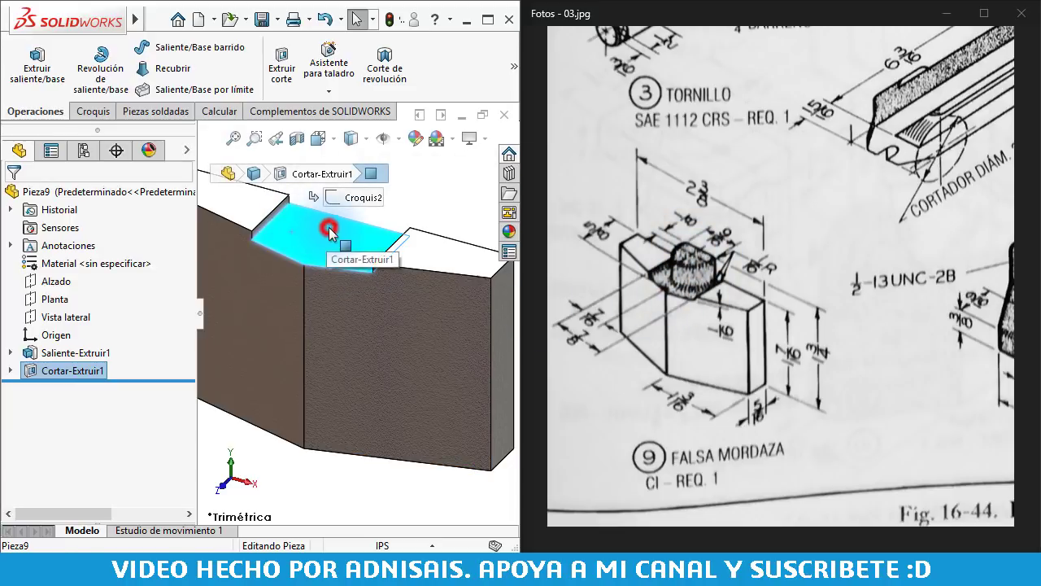
Sketch a circle on the recess face and make its centre vertical with the origin
left_click(400, 184)
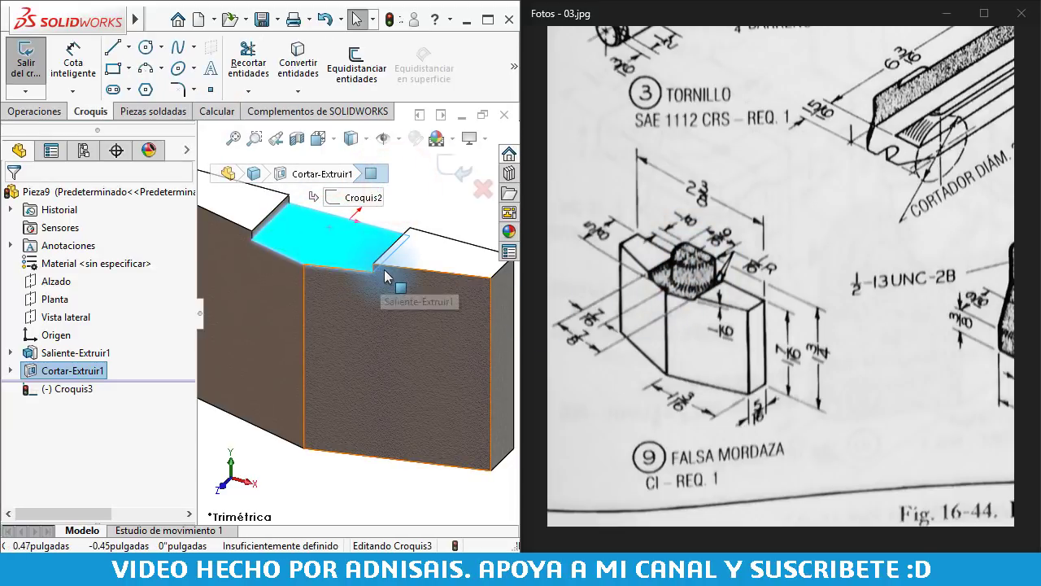
key("c")
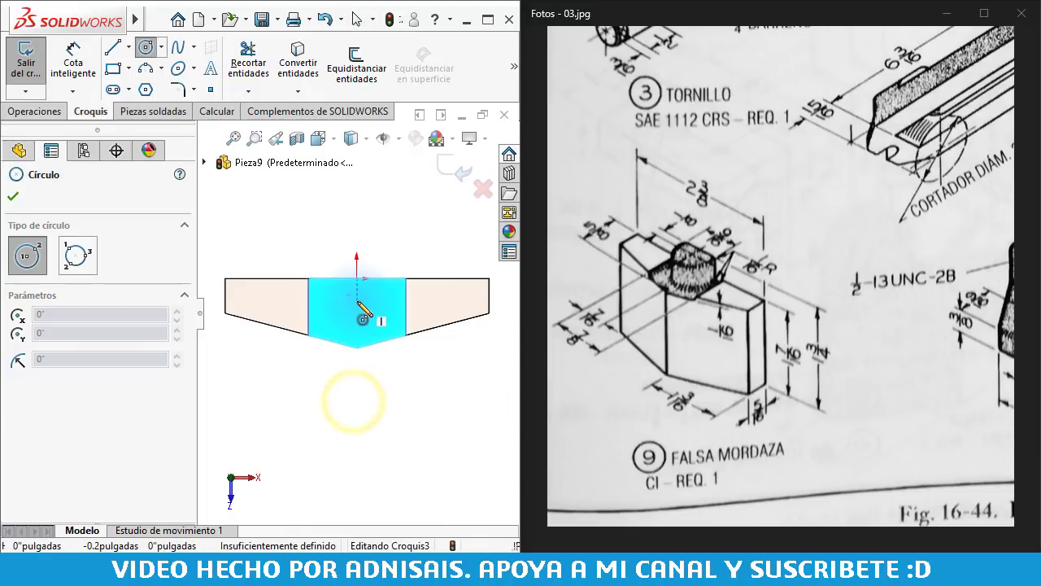
left_click(356, 299)
left_click(382, 278)
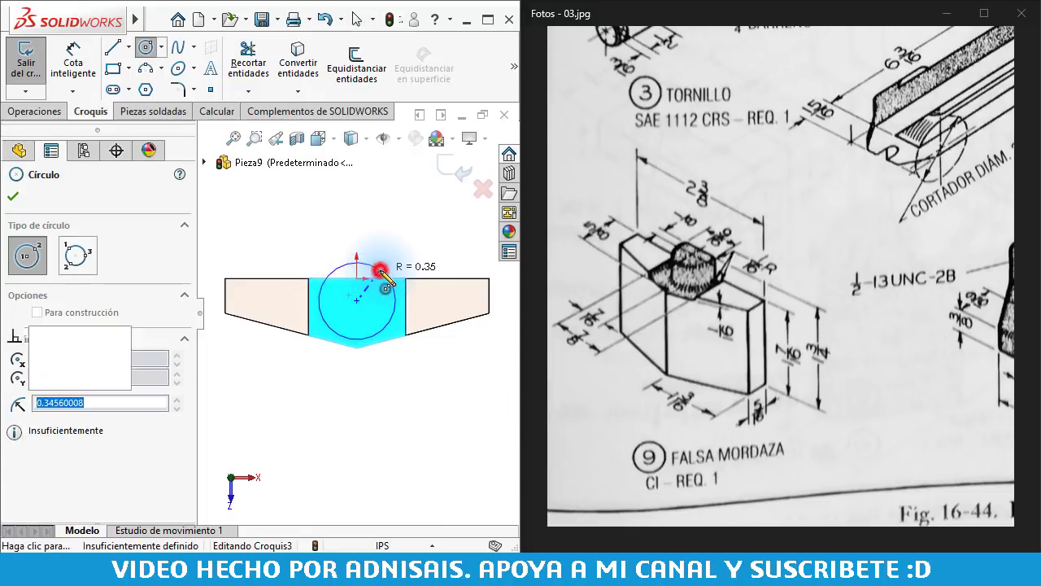
key("Escape")
left_click(317, 232)
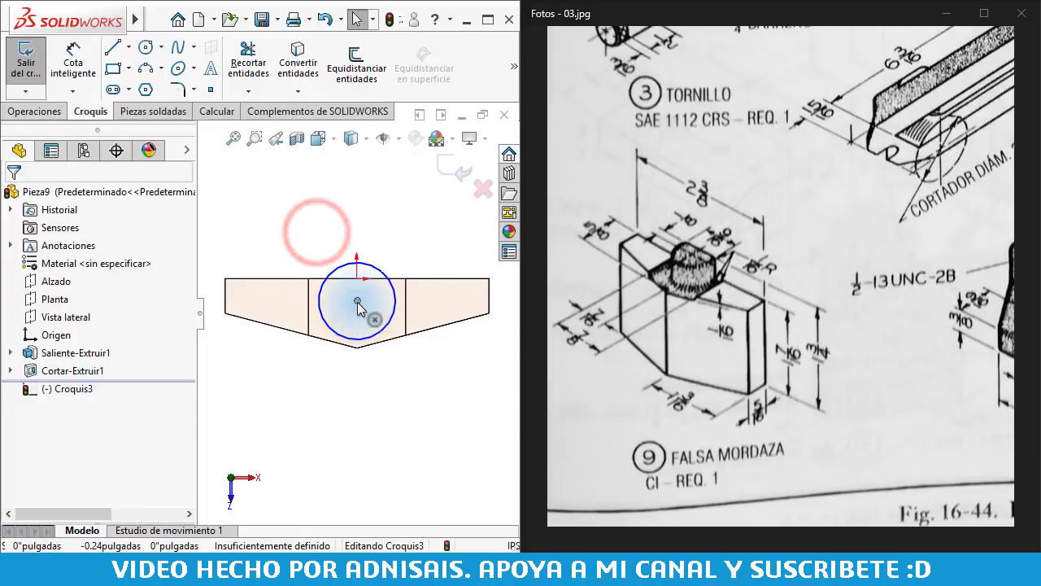
left_click(357, 300)
left_click(357, 278)
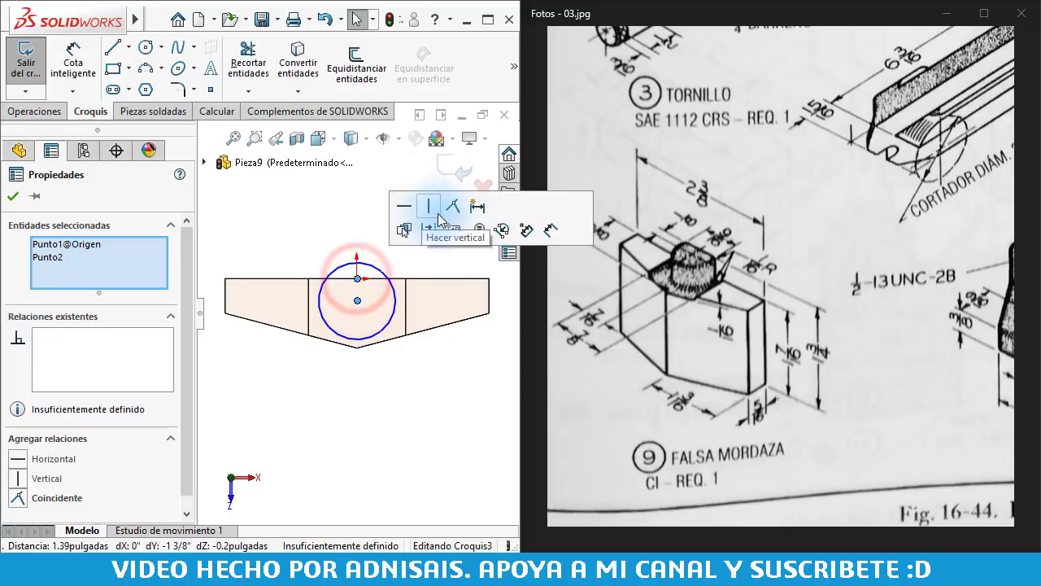
left_click(431, 214)
left_click(280, 219)
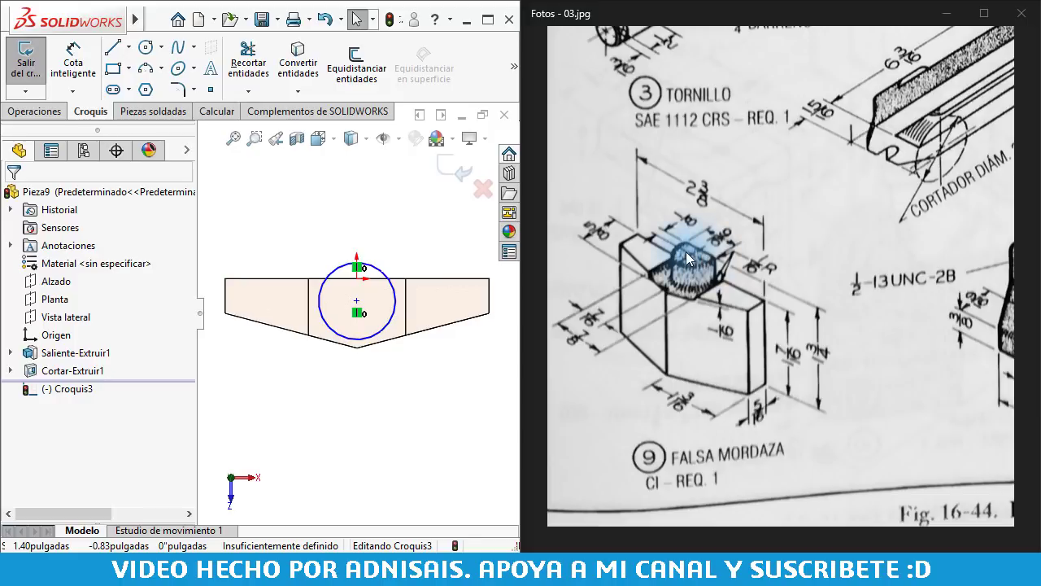
Draw a horizontal line across the top of the circle along the block's top edge
left_click(112, 47)
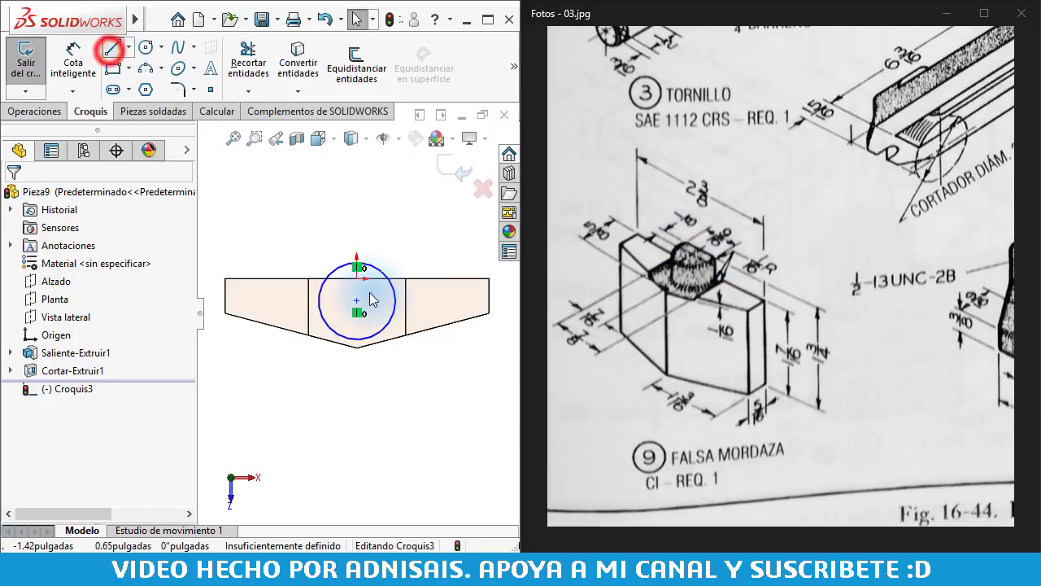
left_click(319, 300)
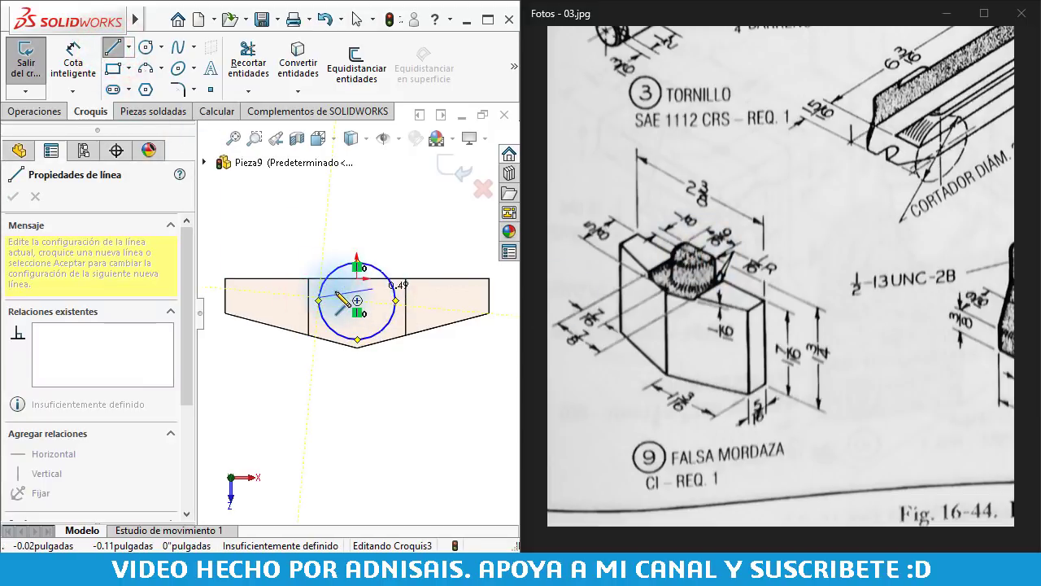
scroll(356, 293, "down", 2)
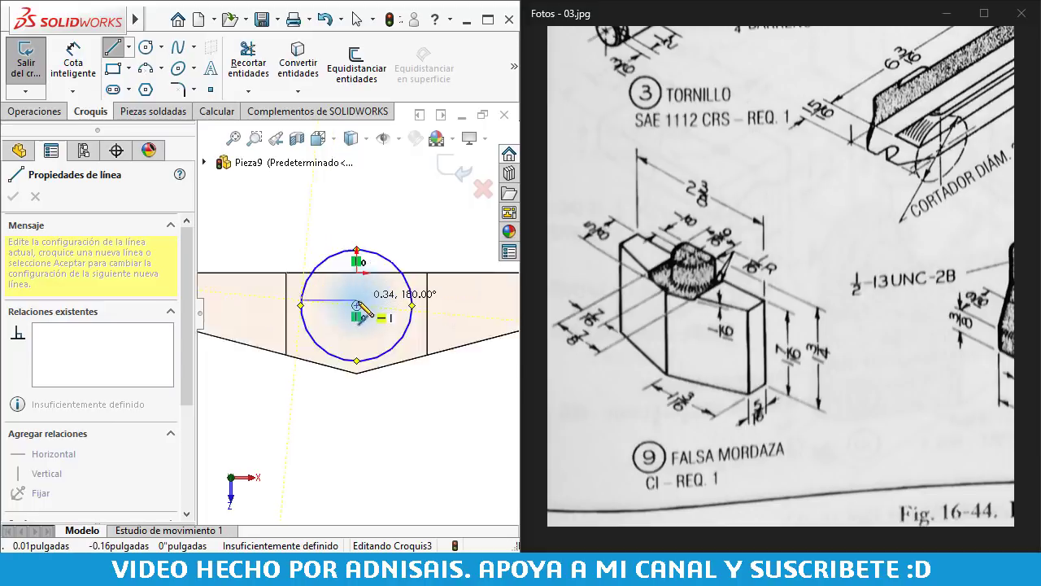
scroll(358, 305, "down", 2)
key("Escape")
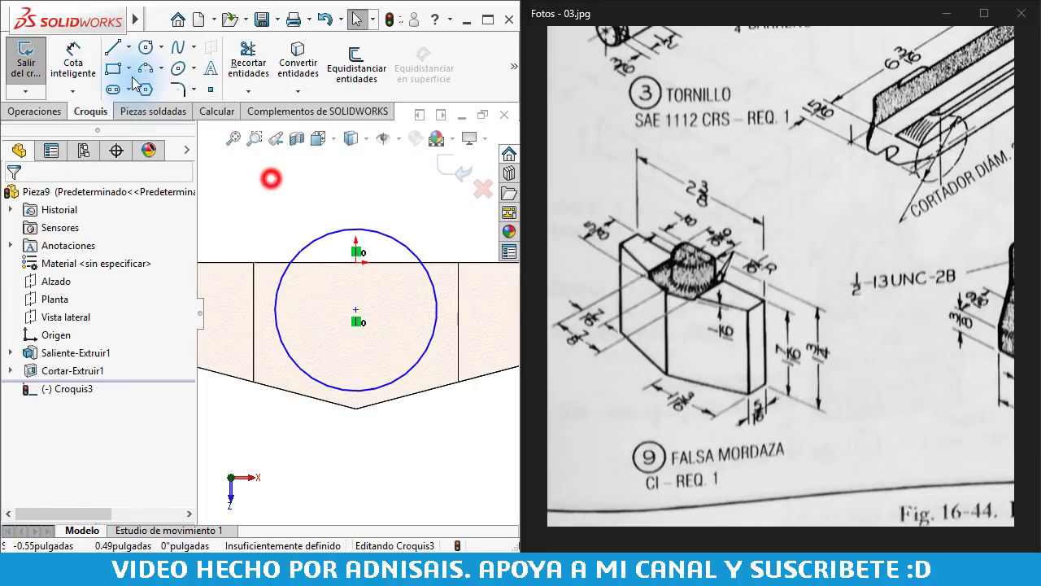
left_click(113, 46)
scroll(356, 317, "up", 2)
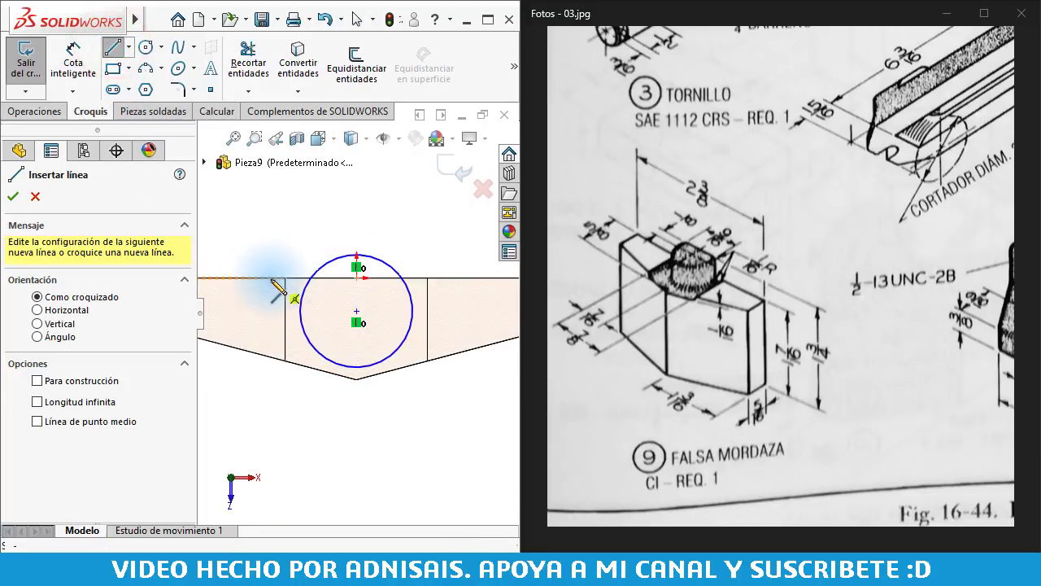
left_click_drag(287, 273, 442, 272)
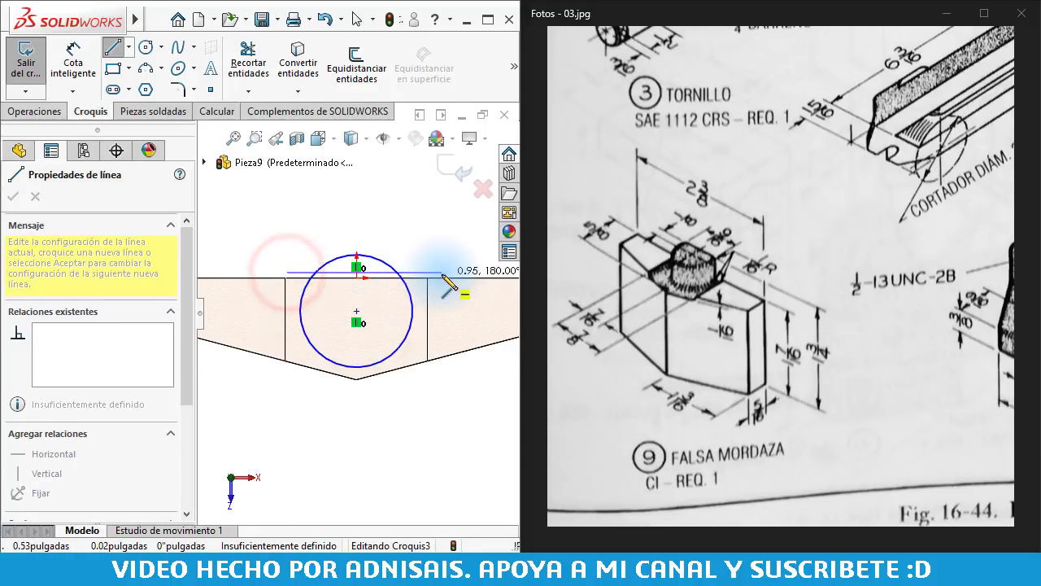
key("Escape")
key("Escape")
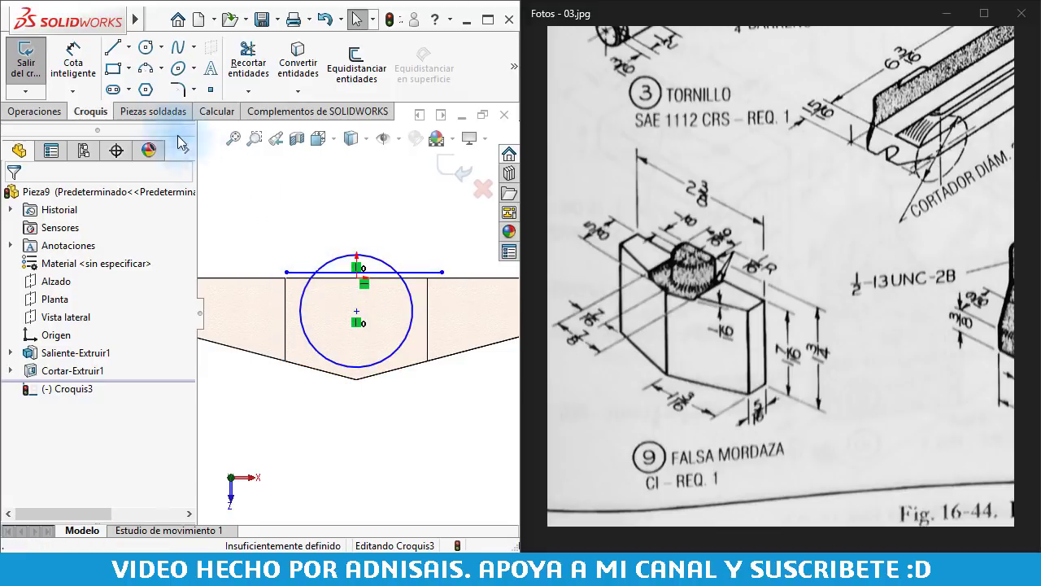
Trim both line overhangs and the arc above the line, leaving a flat-topped half-round profile
left_click(244, 59)
left_click_drag(273, 308, 361, 264)
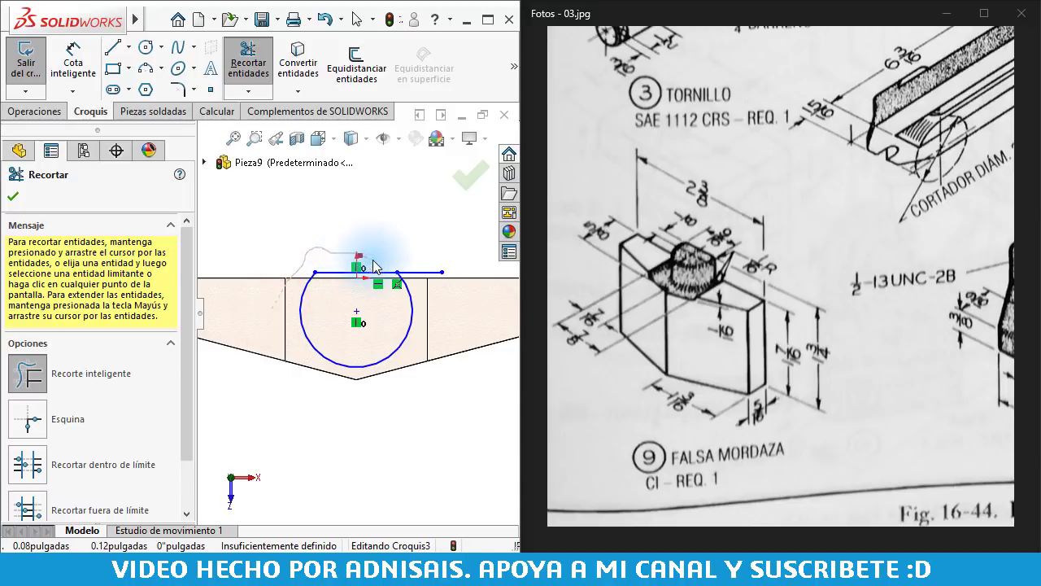
left_click_drag(360, 264, 429, 292)
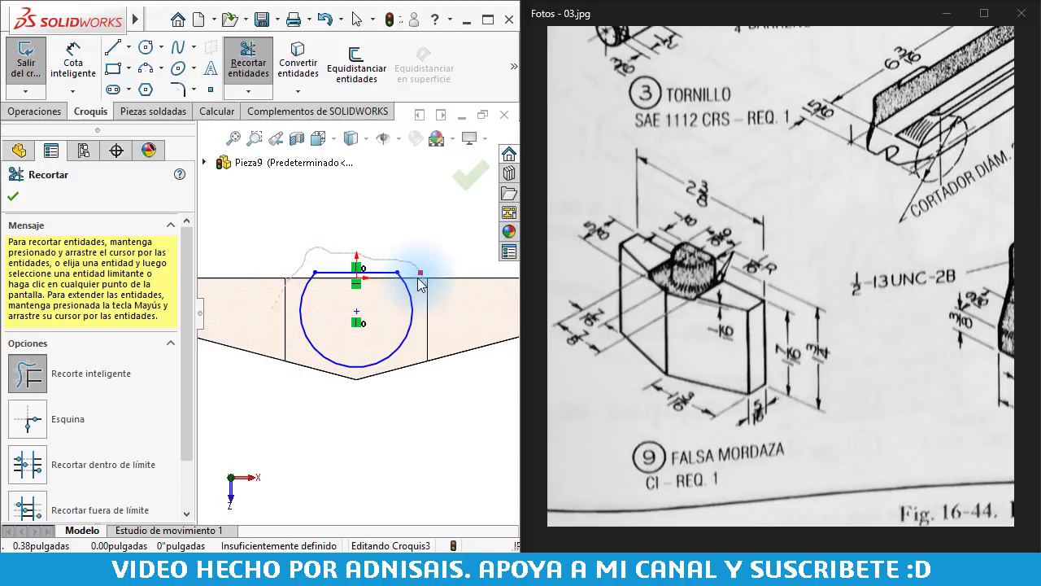
left_click_drag(415, 271, 416, 272)
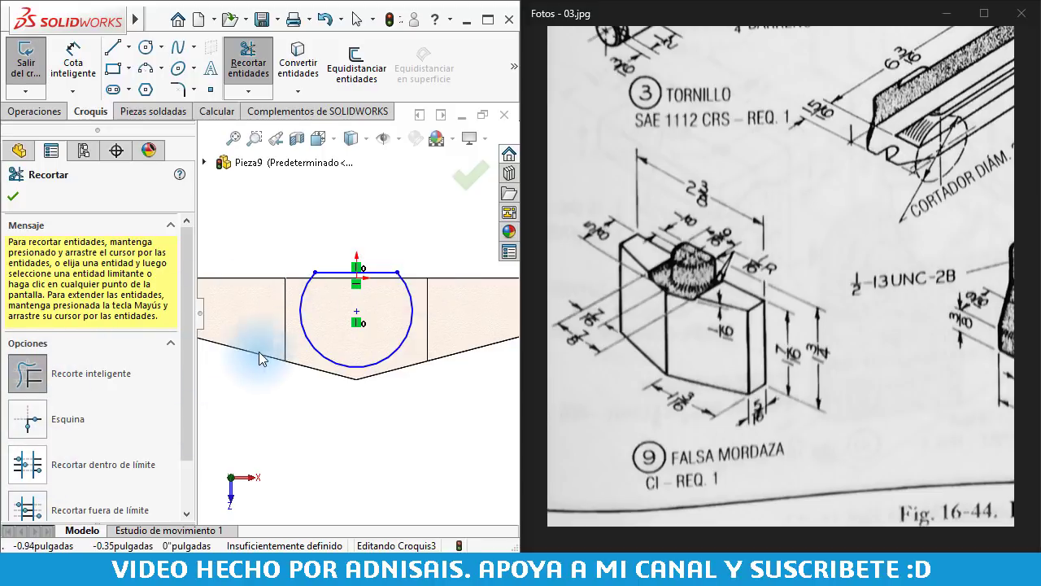
left_click(12, 197)
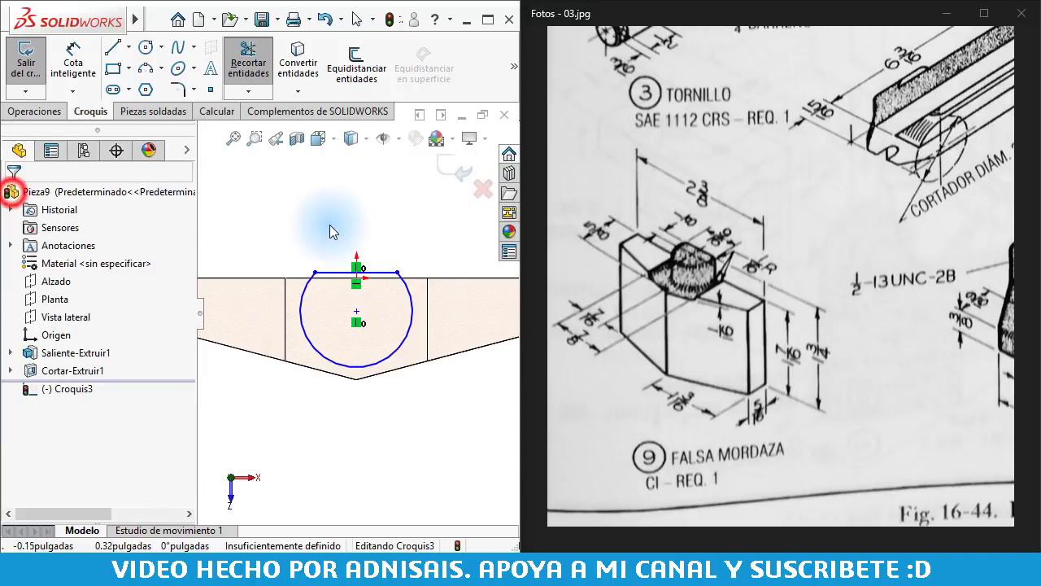
right_click_drag(329, 225, 344, 456)
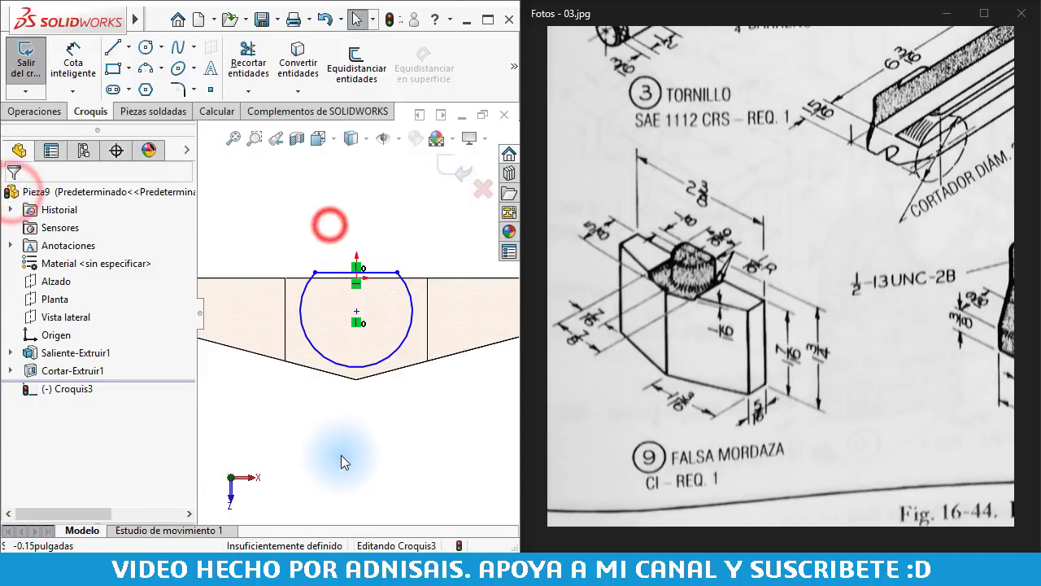
Dimension the flat edge 1/8" from the circle centre and 9/16" long
left_click(378, 279)
left_click(356, 310)
left_click(453, 302)
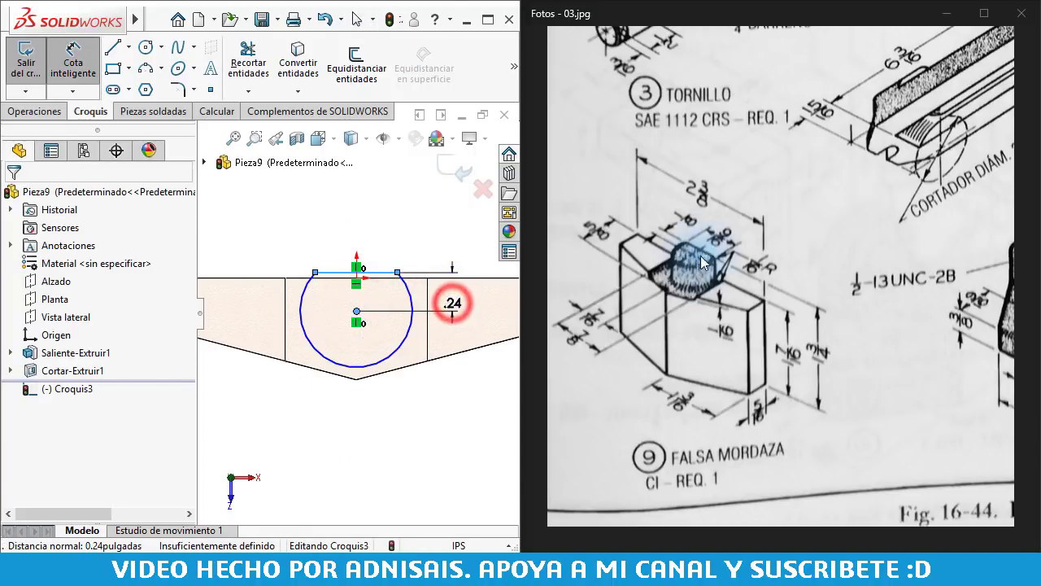
type(".125")
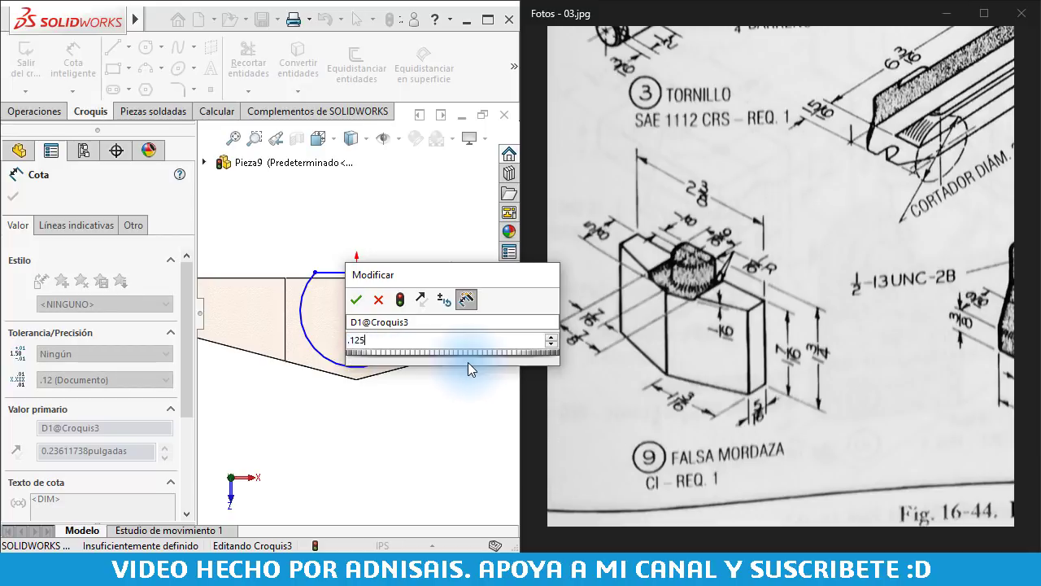
key("Return")
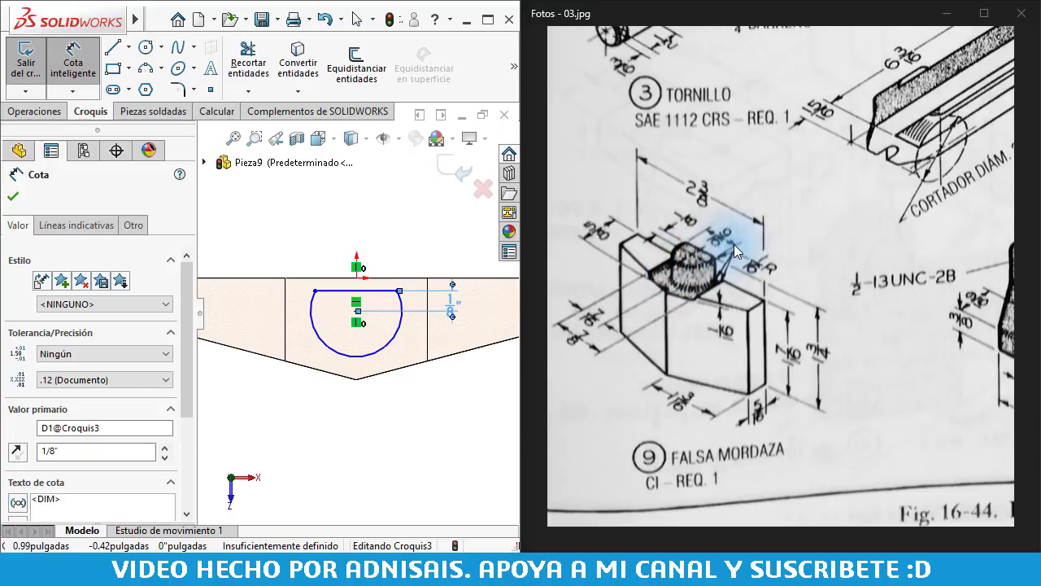
left_click(372, 291)
left_click(370, 232)
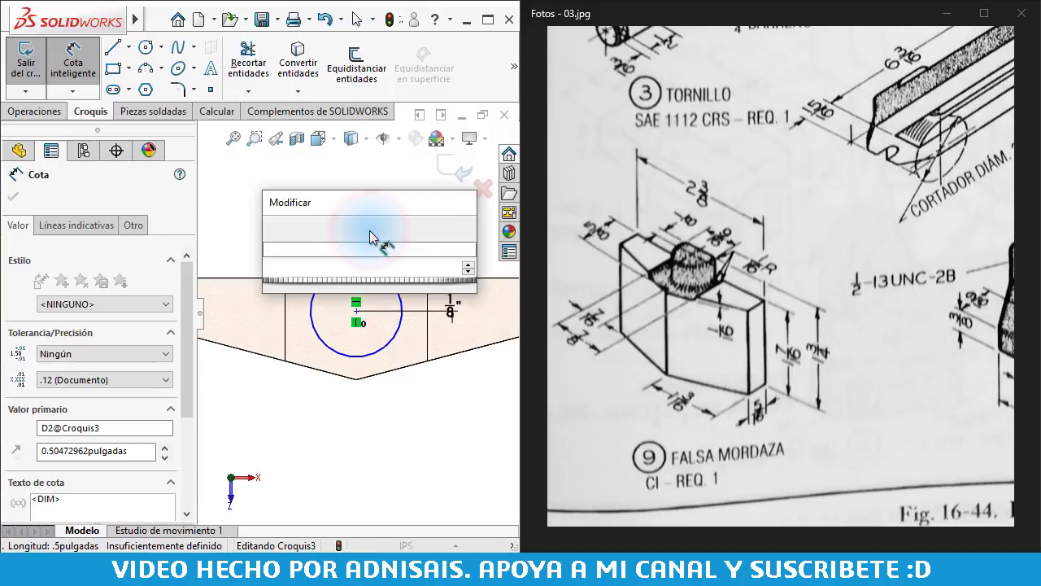
type("9/16")
key("Return")
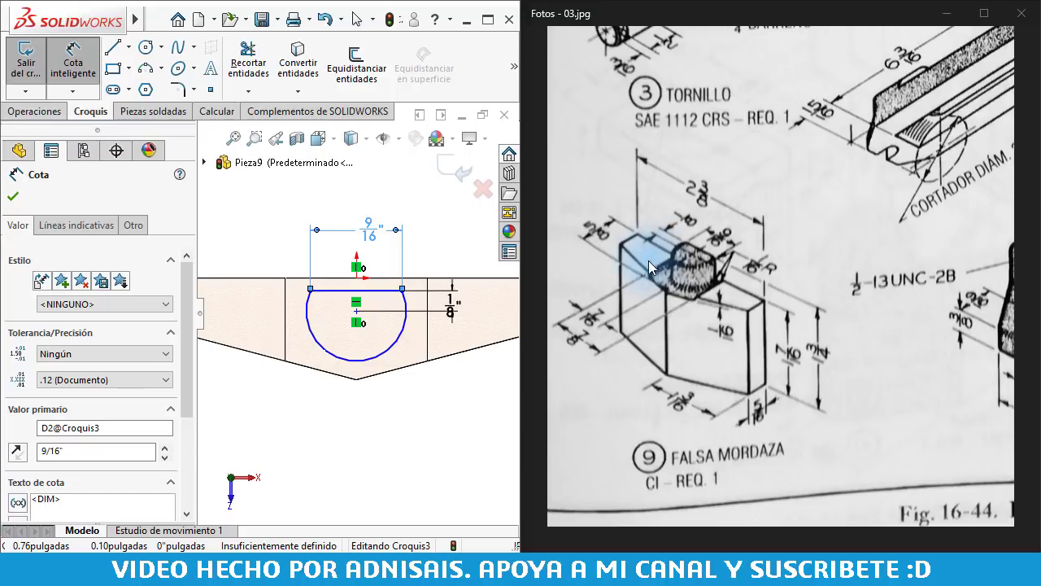
Snap the flat edge's endpoint onto the block's top edge to fully define the sketch
key("Escape")
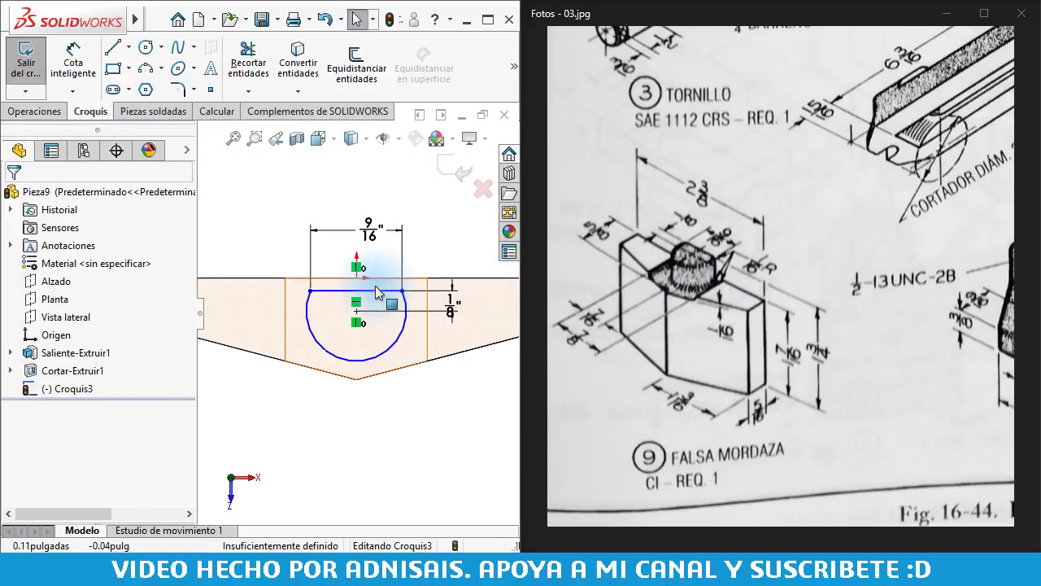
left_click_drag(399, 293, 402, 278)
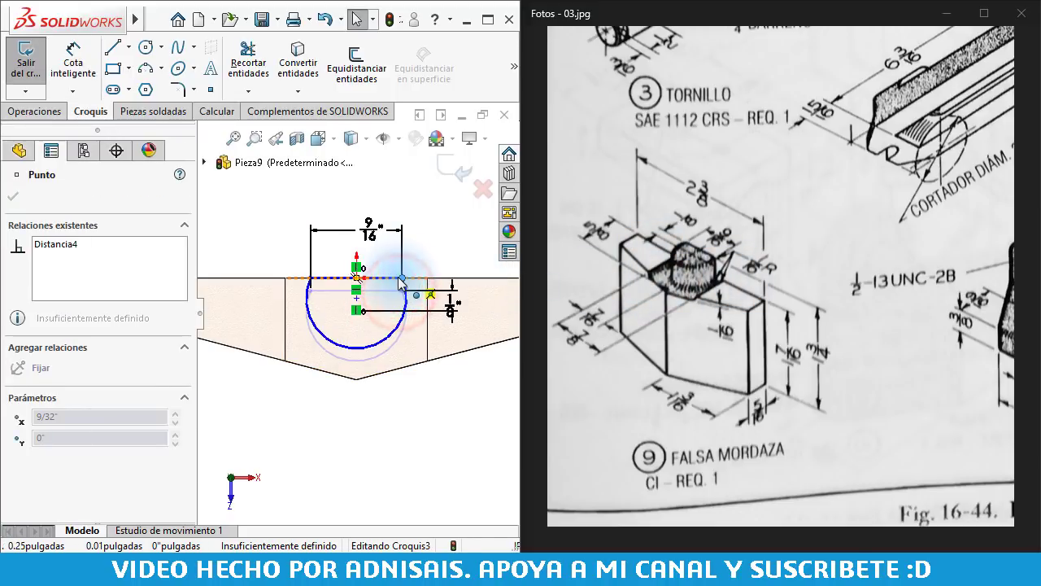
left_click(422, 447)
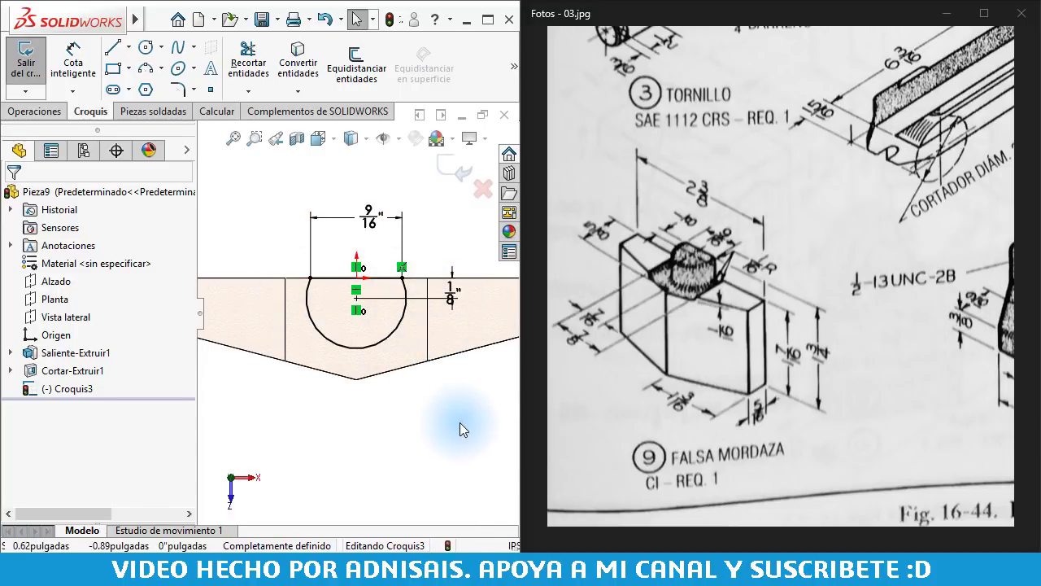
left_click(28, 112)
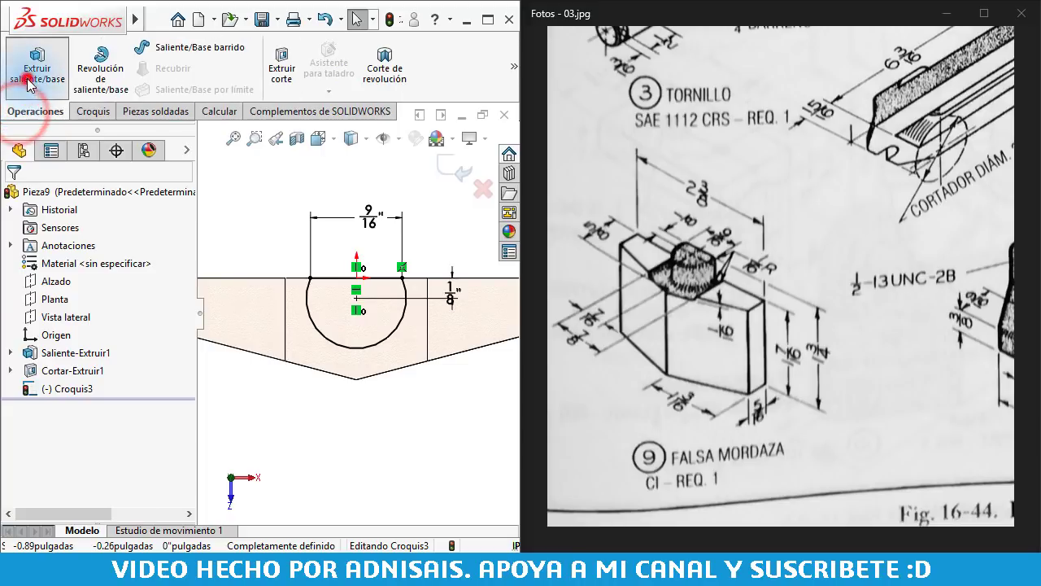
Extrude Croquis3 to a depth of 1 3/4" as Saliente-Extruir2
left_click(28, 84)
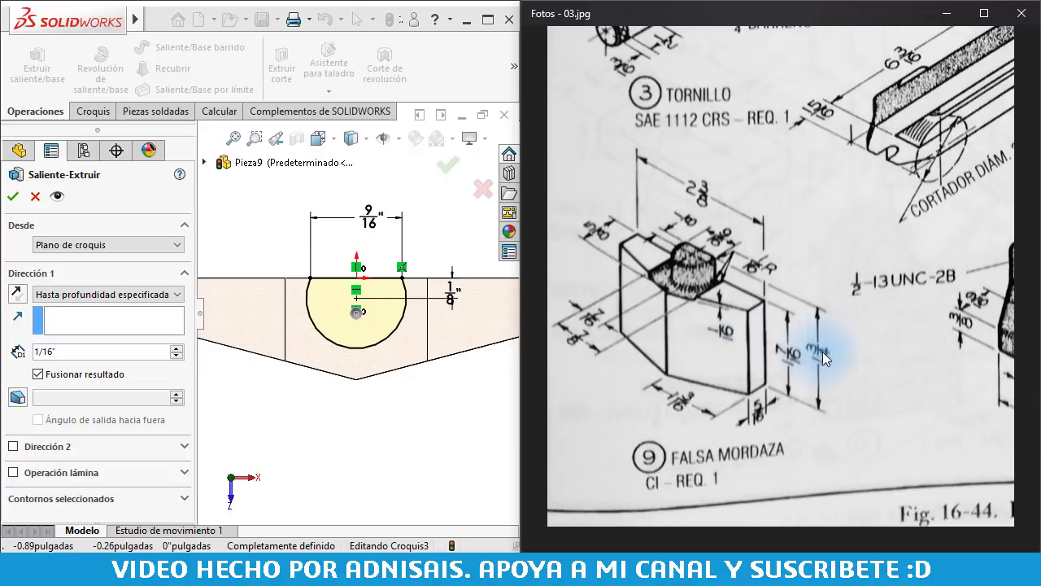
mouse_move(406, 308)
middle_mouse_down()
mouse_move(390, 246)
mouse_move(382, 251)
middle_mouse_up()
double_click(81, 353)
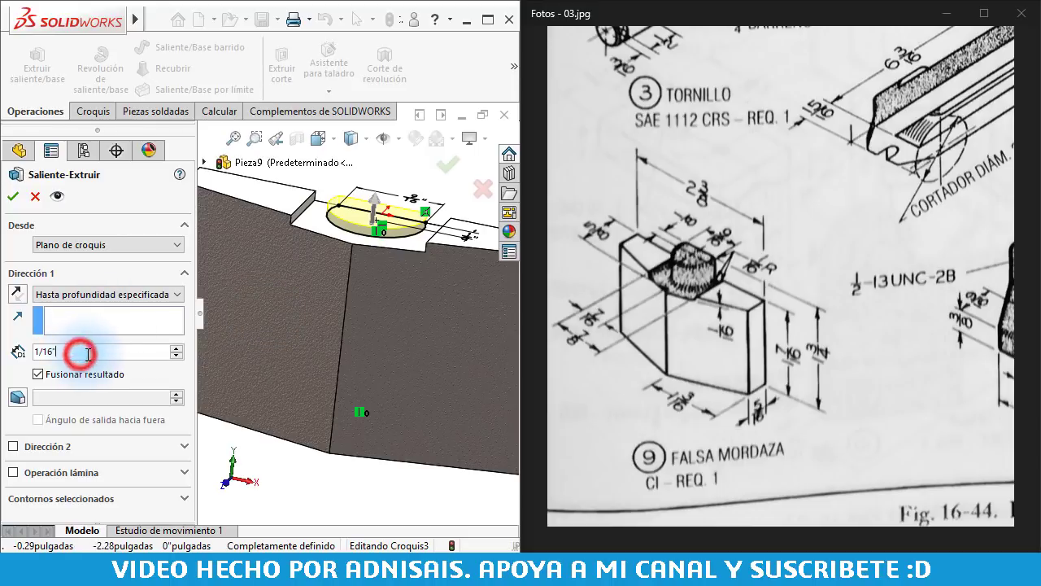
type("1 ")
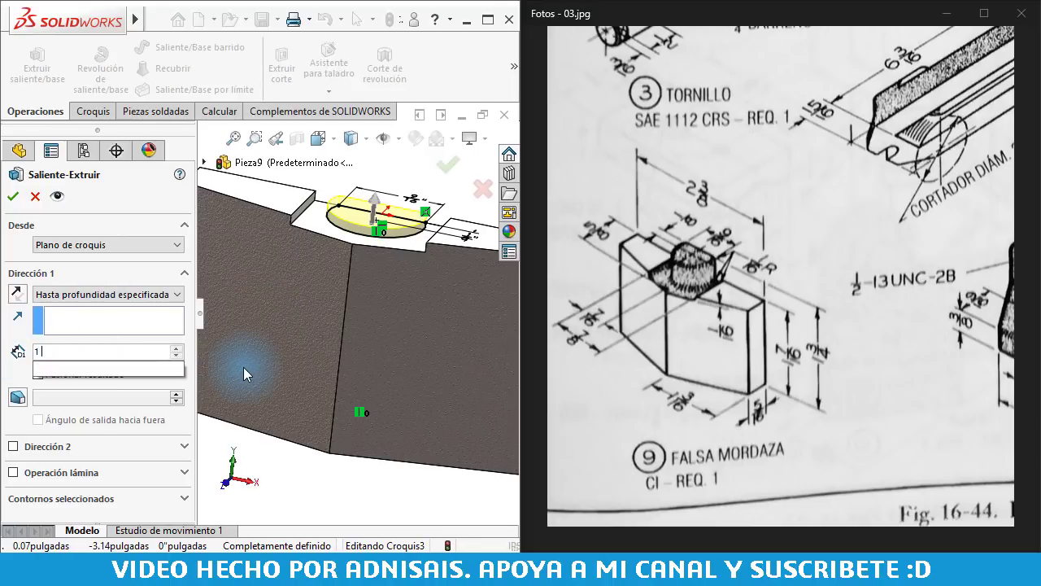
type("3/4")
key("Return")
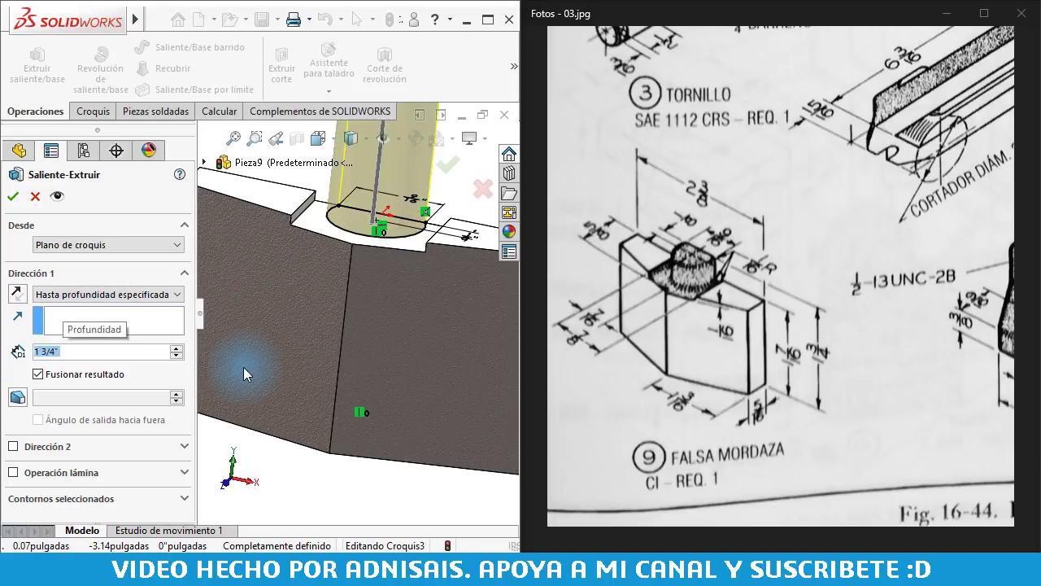
scroll(326, 284, "up", 4)
middle_click_drag(326, 284, 319, 301)
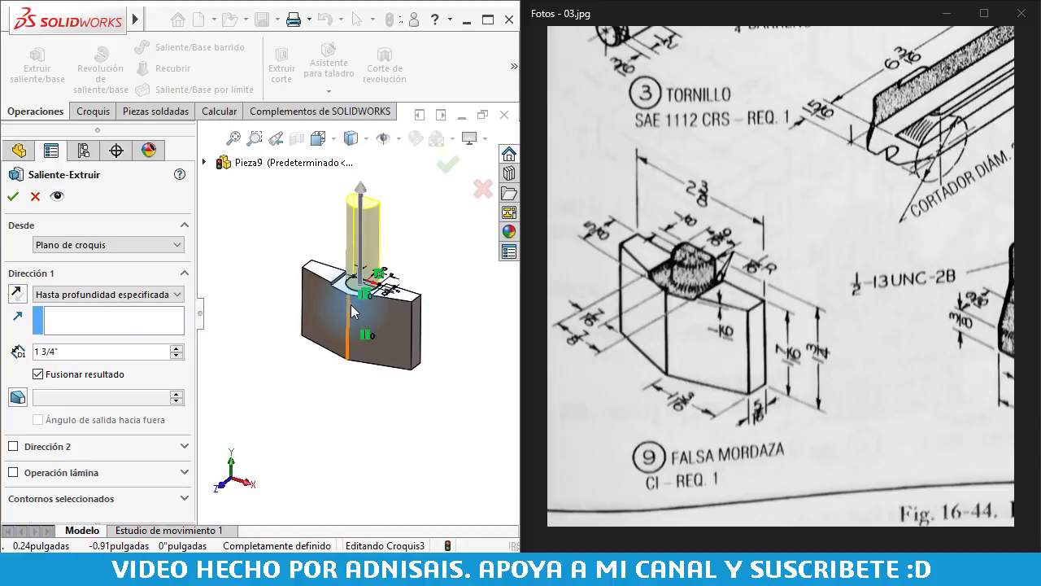
left_click(14, 199)
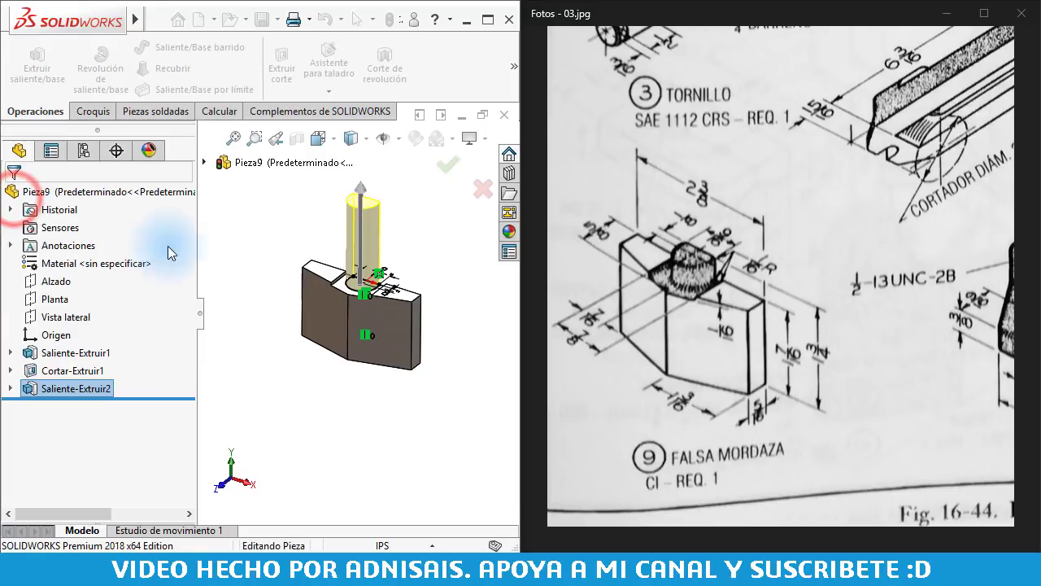
left_click(10, 388)
Move Croquis3's sketch plane to the block's bottom face
left_click(53, 406)
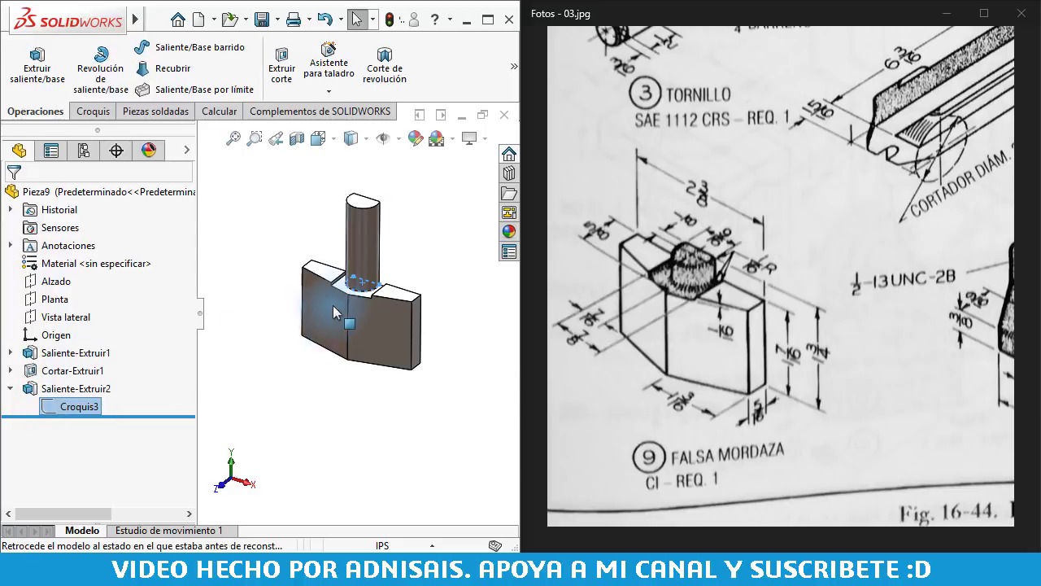
left_click(50, 409)
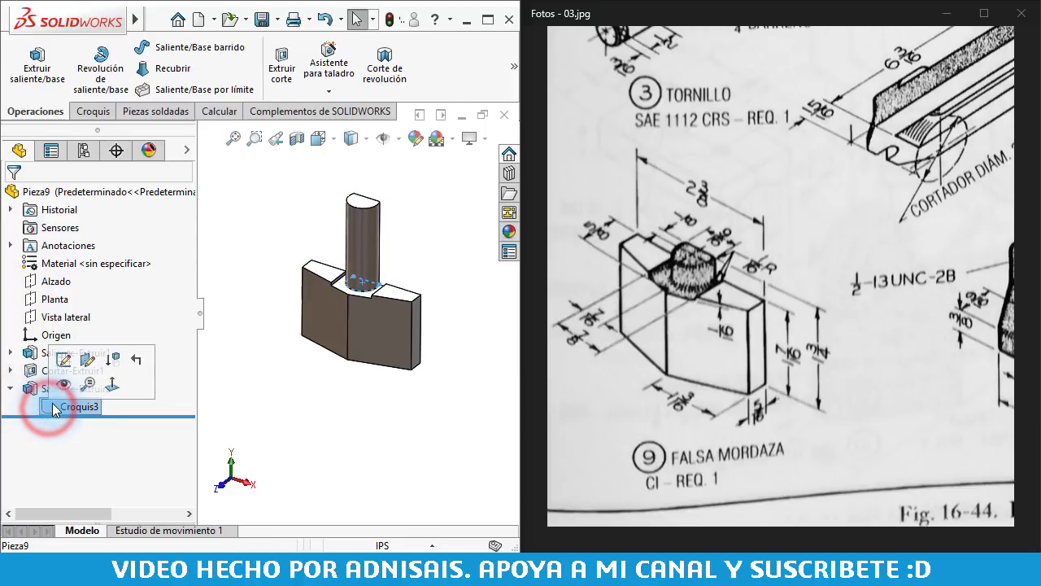
left_click(90, 360)
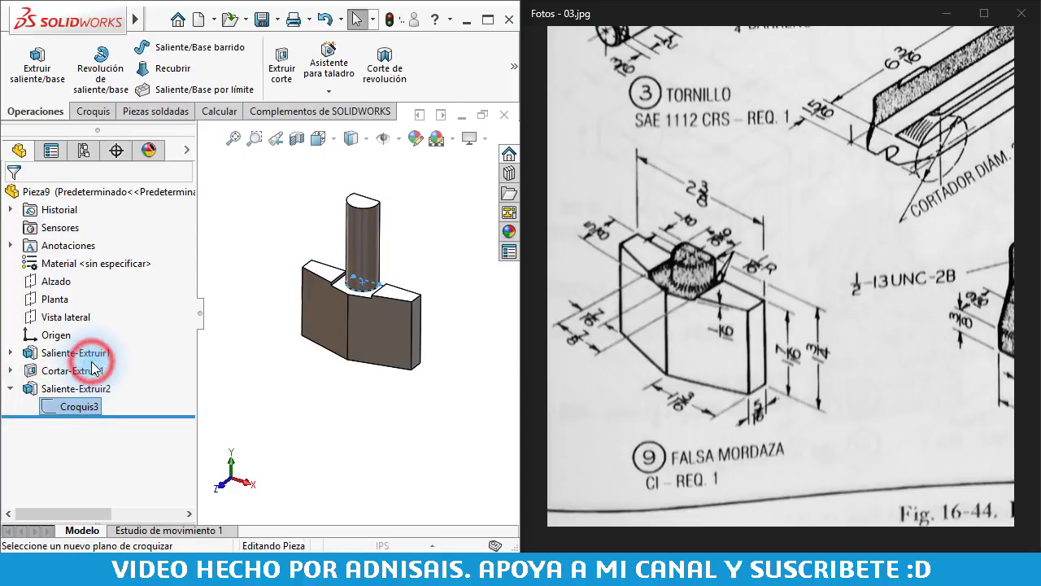
mouse_move(352, 295)
middle_mouse_down()
mouse_move(372, 367)
mouse_move(366, 239)
mouse_move(352, 349)
middle_mouse_up()
left_click(351, 344)
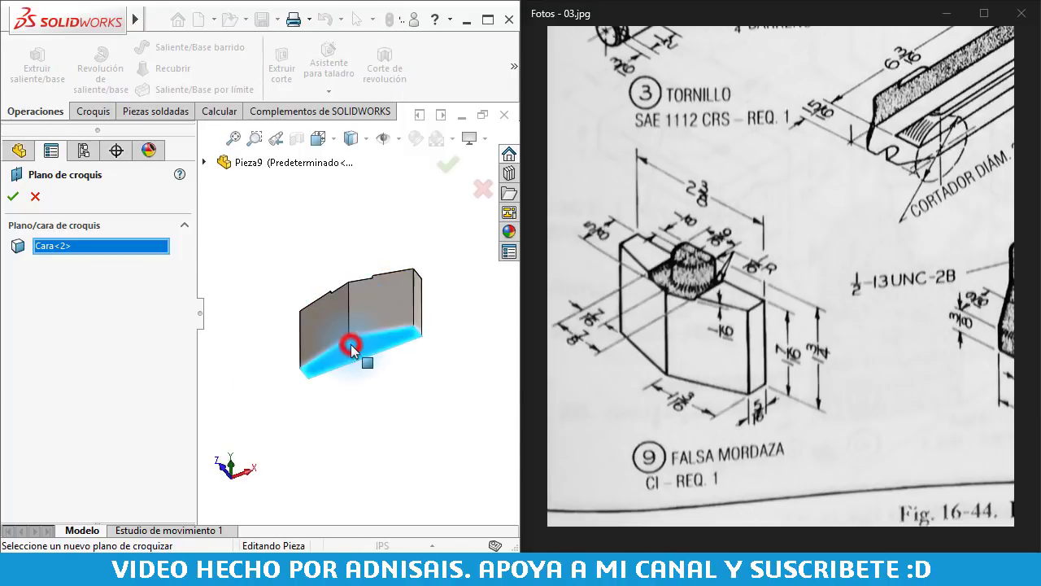
left_click(14, 196)
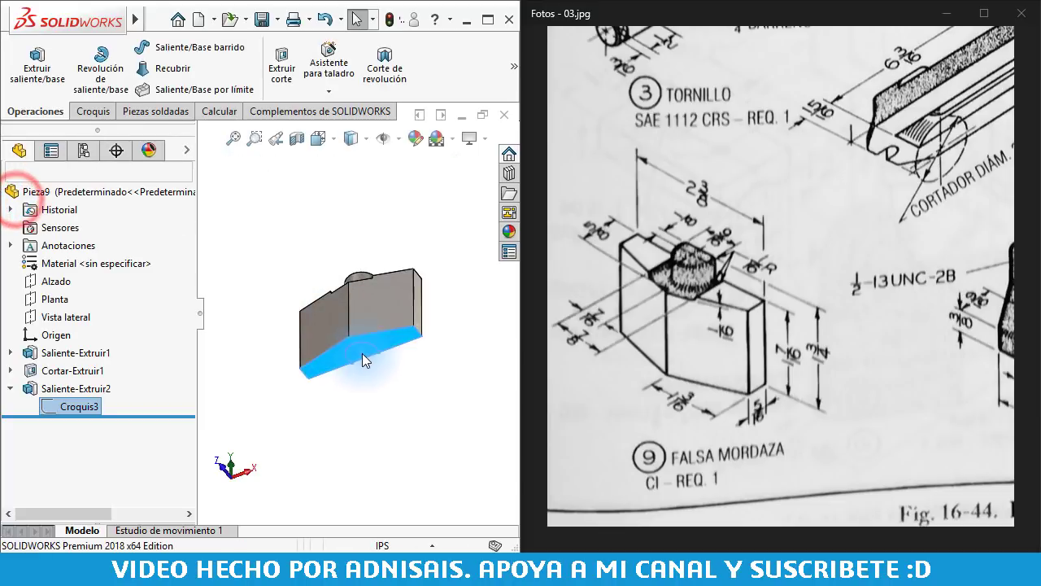
mouse_move(362, 353)
middle_mouse_down()
mouse_move(386, 298)
mouse_move(379, 399)
middle_mouse_up()
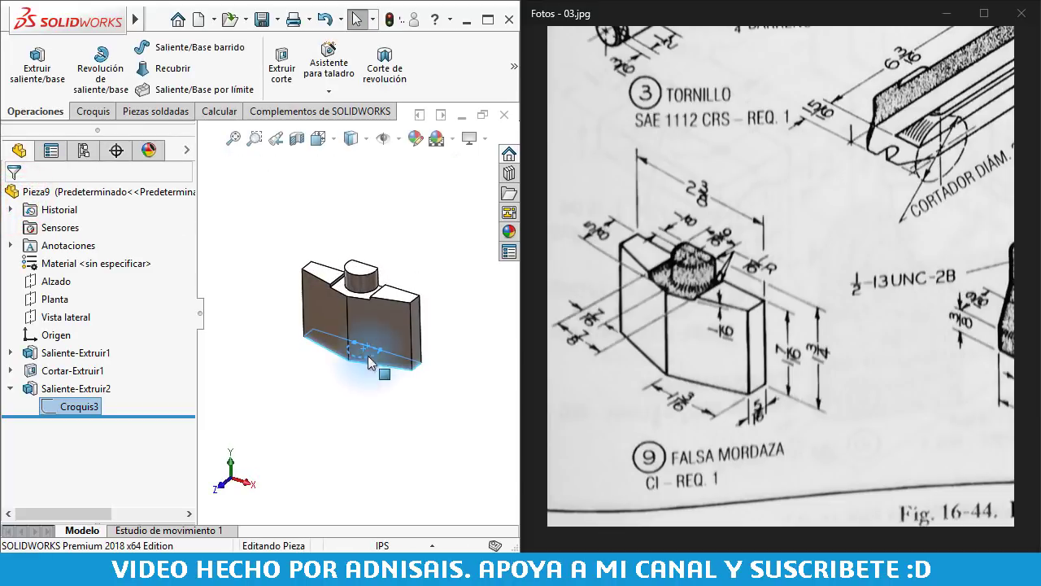
scroll(360, 348, "down", 3)
scroll(370, 362, "down", 2)
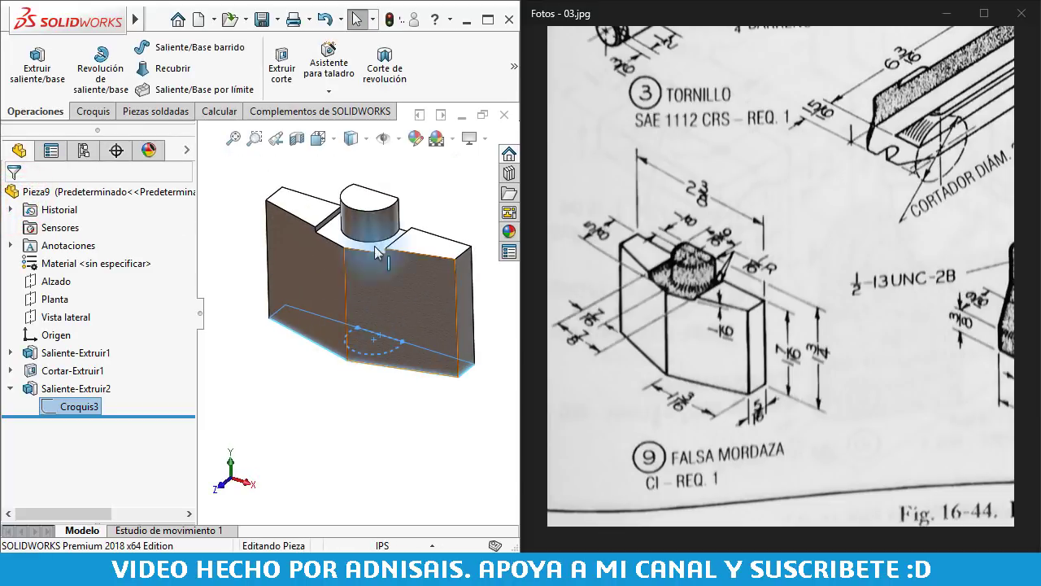
Show the dimensions of the Saliente-Extruir2 boss to check the post
left_click(65, 393)
double_click(65, 394)
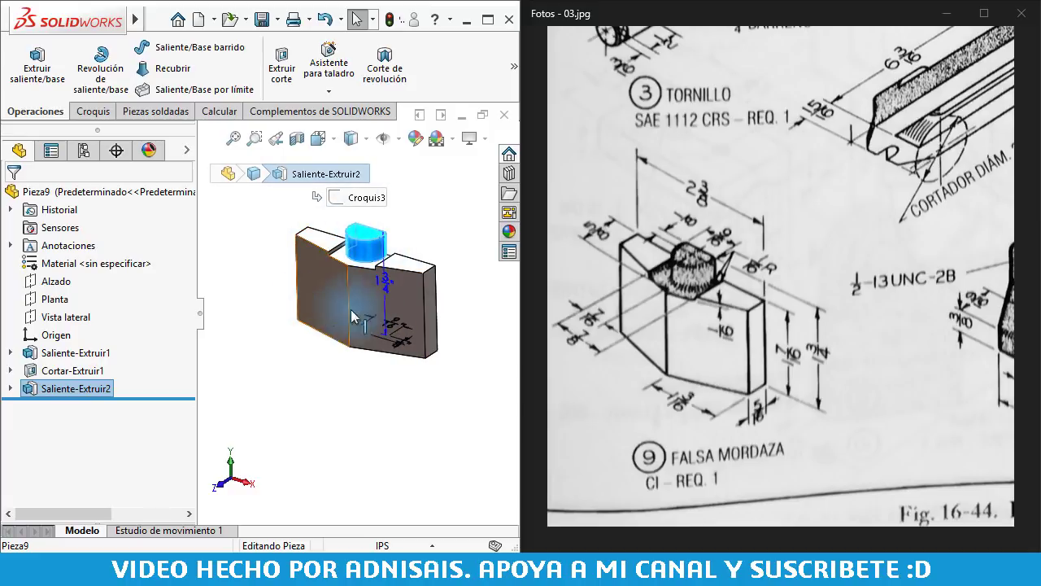
left_click(341, 399)
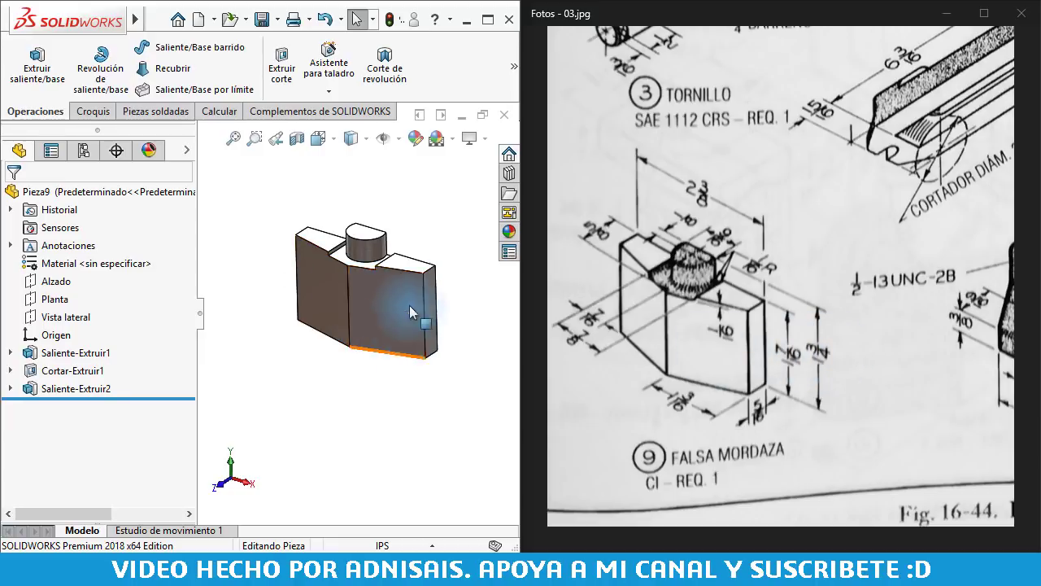
scroll(388, 215, "down", 2)
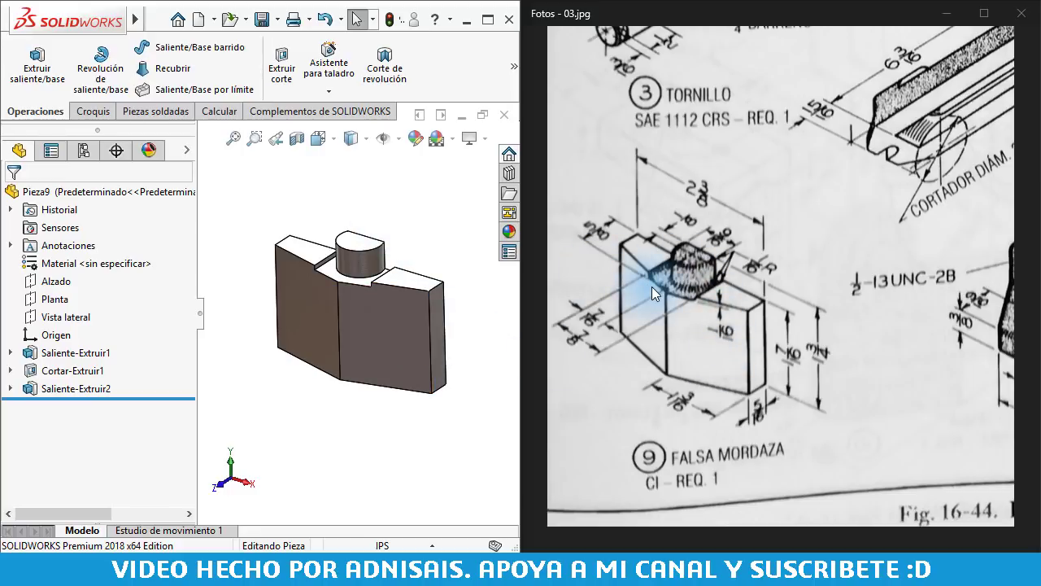
Start a fillet (Redondeo) feature and enter its radius value
left_click(513, 66)
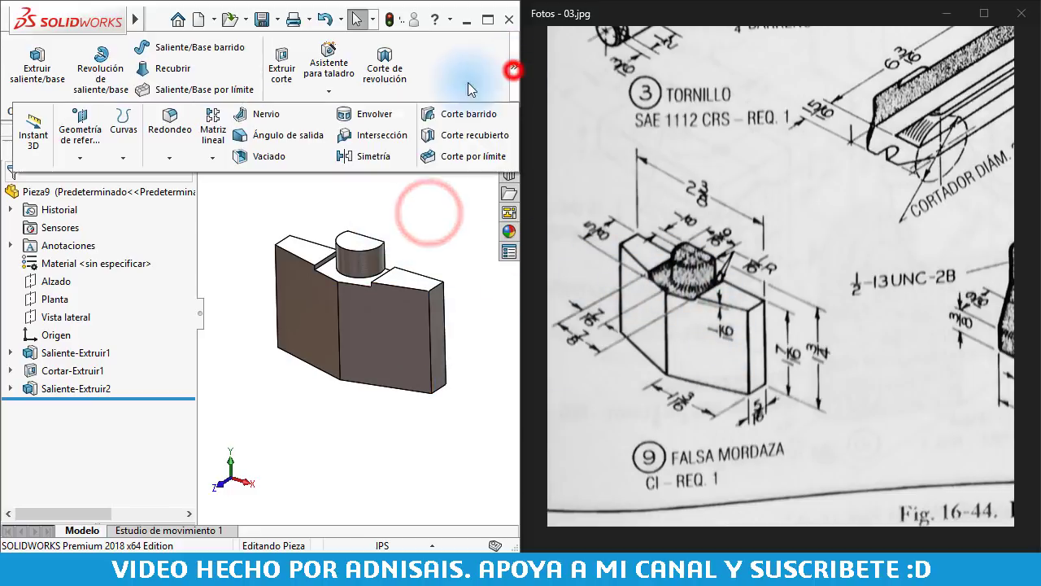
left_click(170, 130)
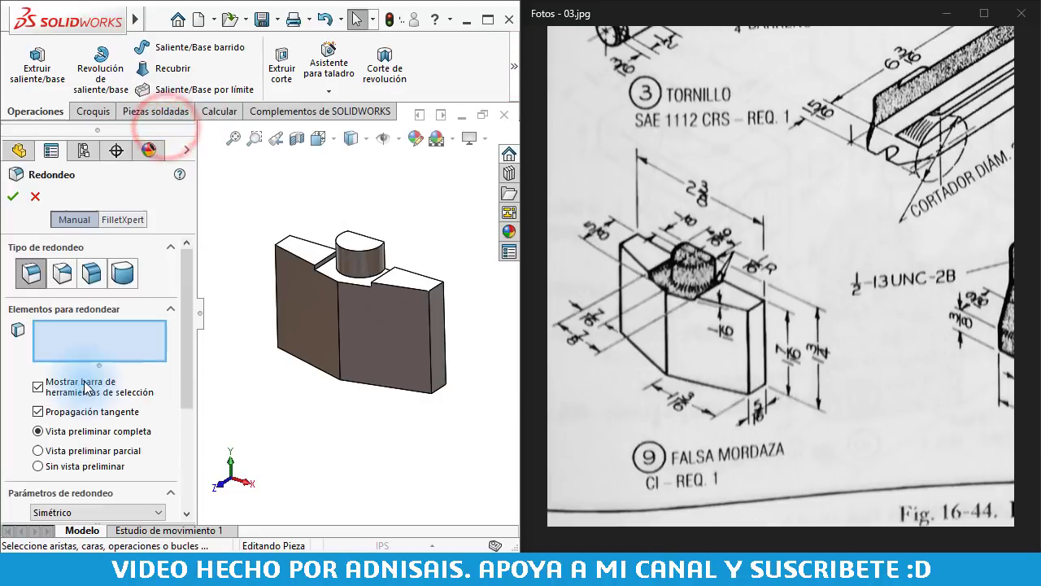
left_click_drag(186, 326, 186, 379)
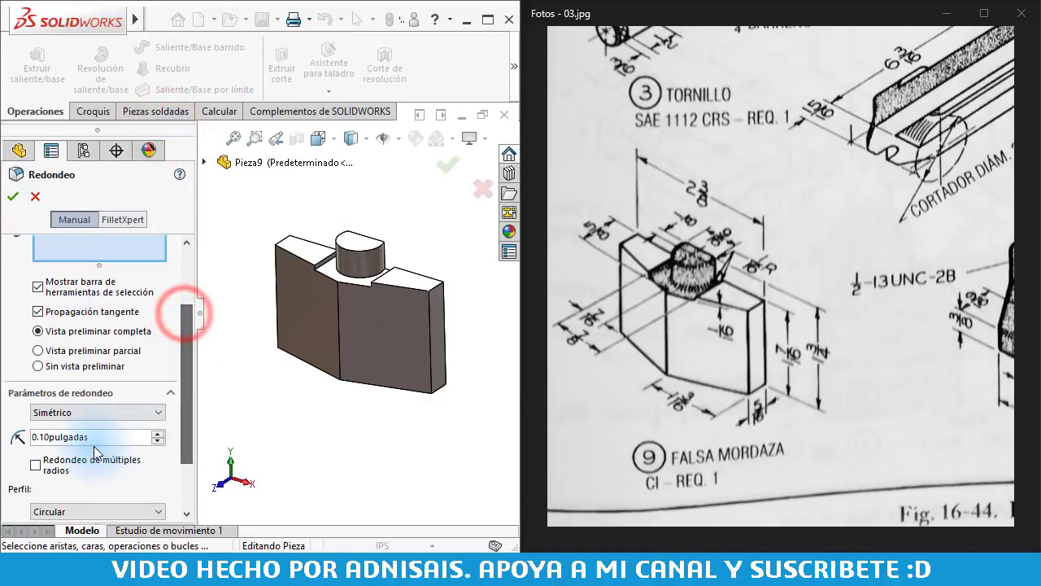
double_click(108, 438)
type("1")
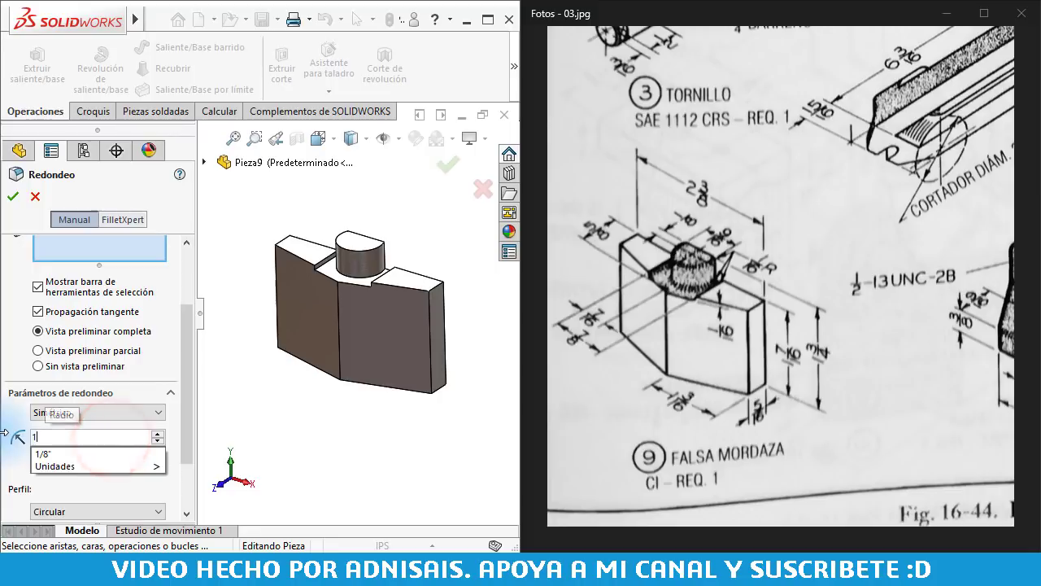
type("/8")
scroll(97, 366, "up", 4)
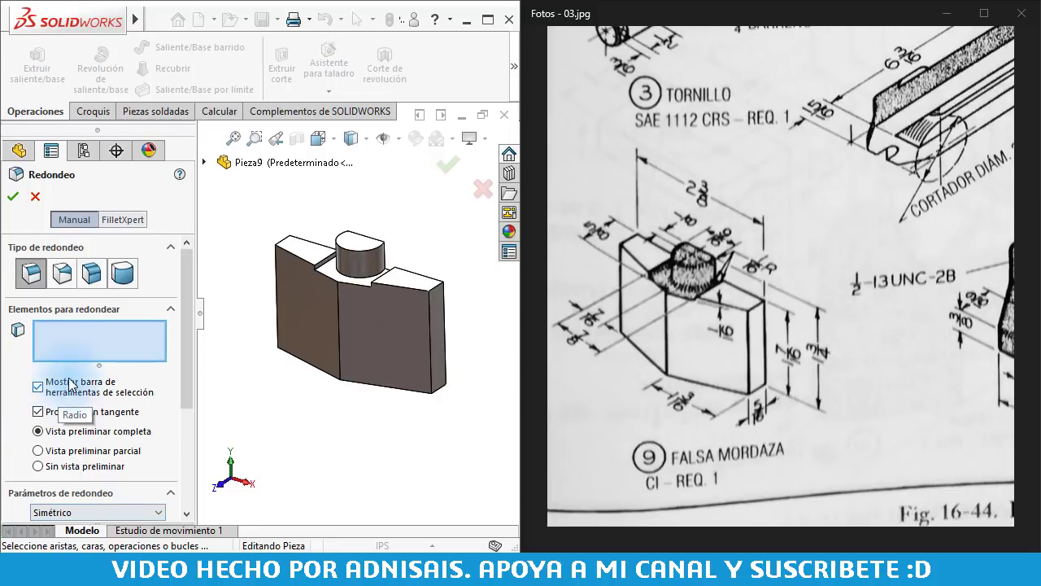
left_click(72, 334)
scroll(309, 257, "down", 2)
scroll(309, 257, "down", 2)
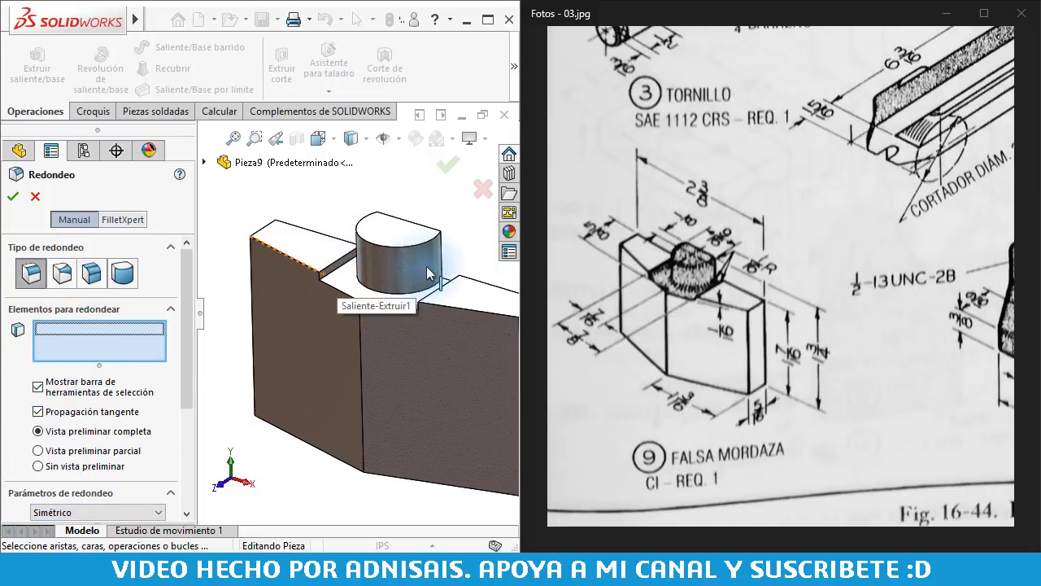
Select the cylinder face and the notch edges for rounding
left_click(395, 259)
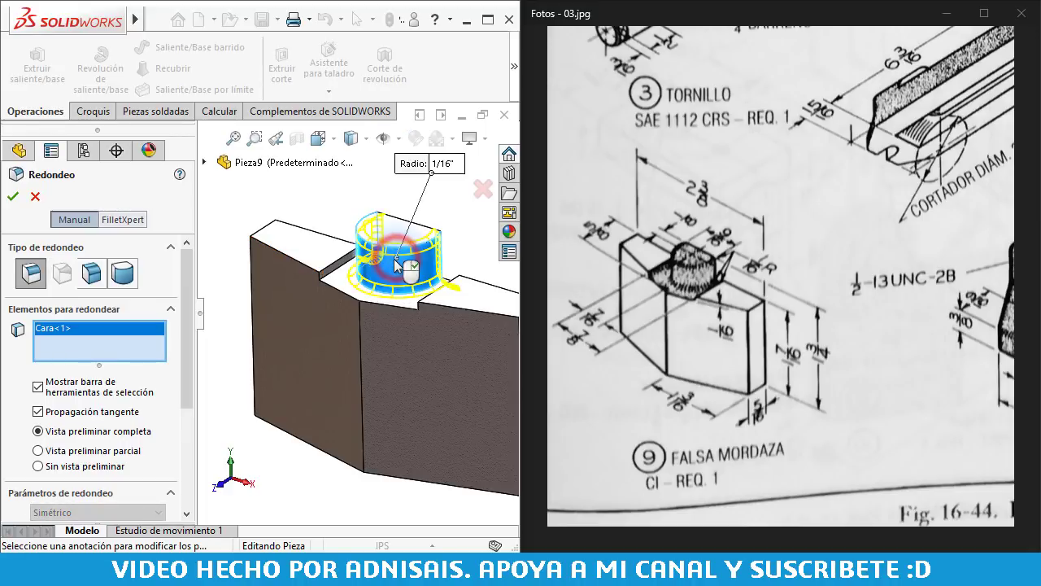
left_click(340, 271)
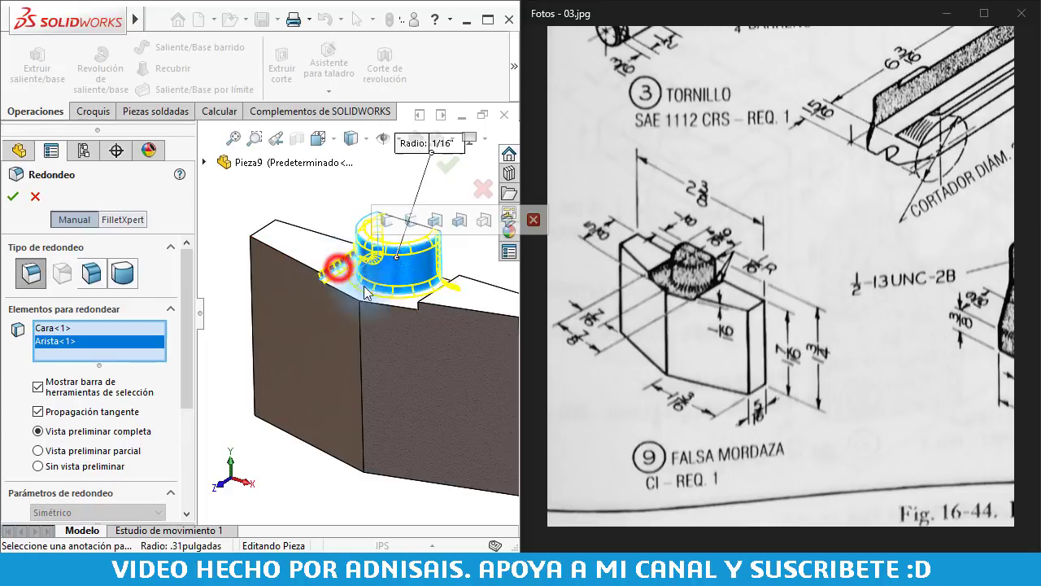
left_click(425, 310)
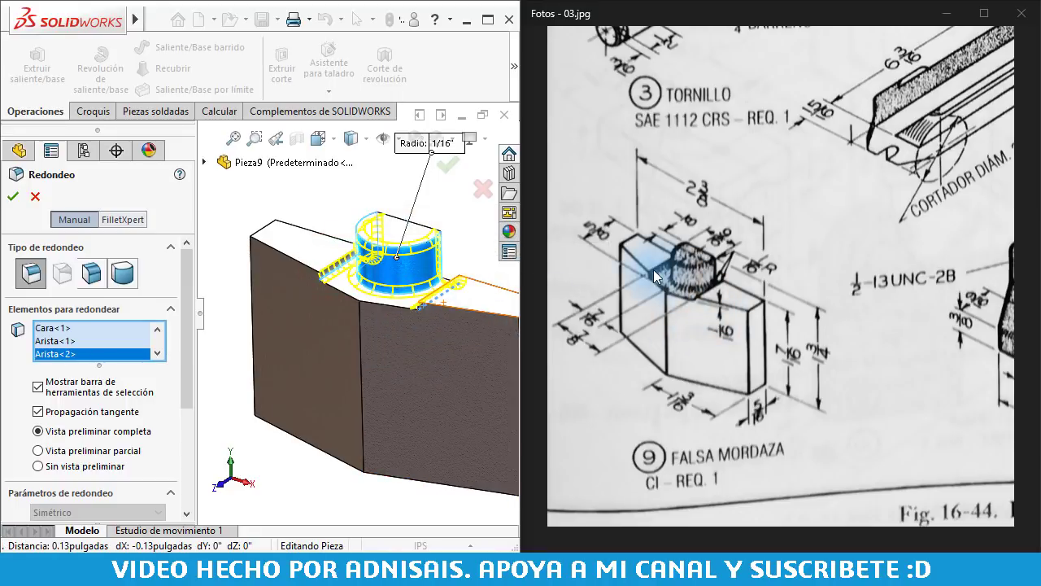
left_click(414, 219)
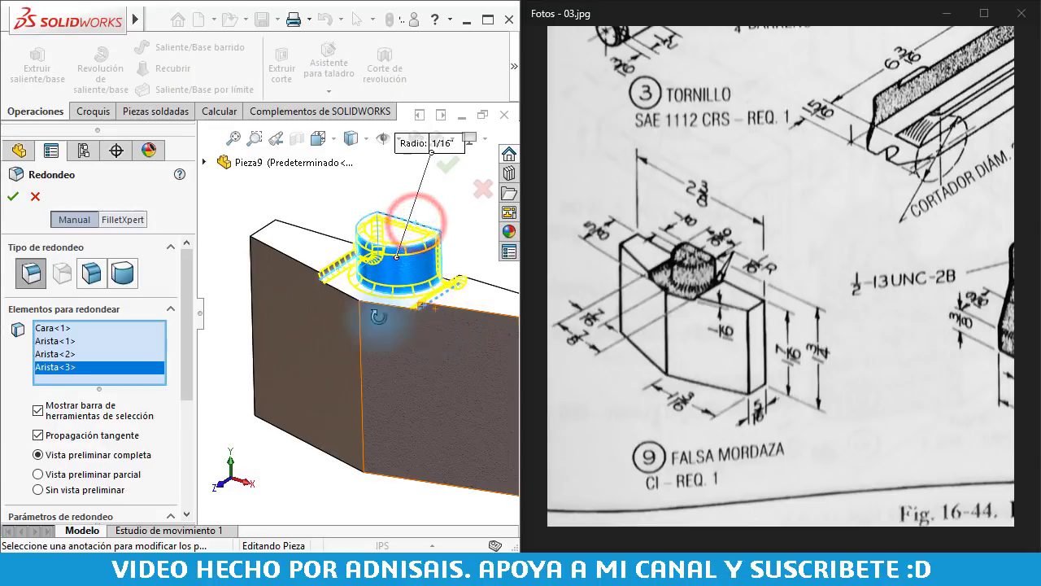
mouse_move(378, 315)
middle_mouse_down()
mouse_move(322, 356)
mouse_move(390, 432)
mouse_move(388, 385)
mouse_move(395, 428)
mouse_move(396, 391)
mouse_move(413, 381)
mouse_move(394, 386)
mouse_move(379, 367)
mouse_move(360, 418)
mouse_move(362, 355)
middle_mouse_up()
scroll(368, 356, "down", 2)
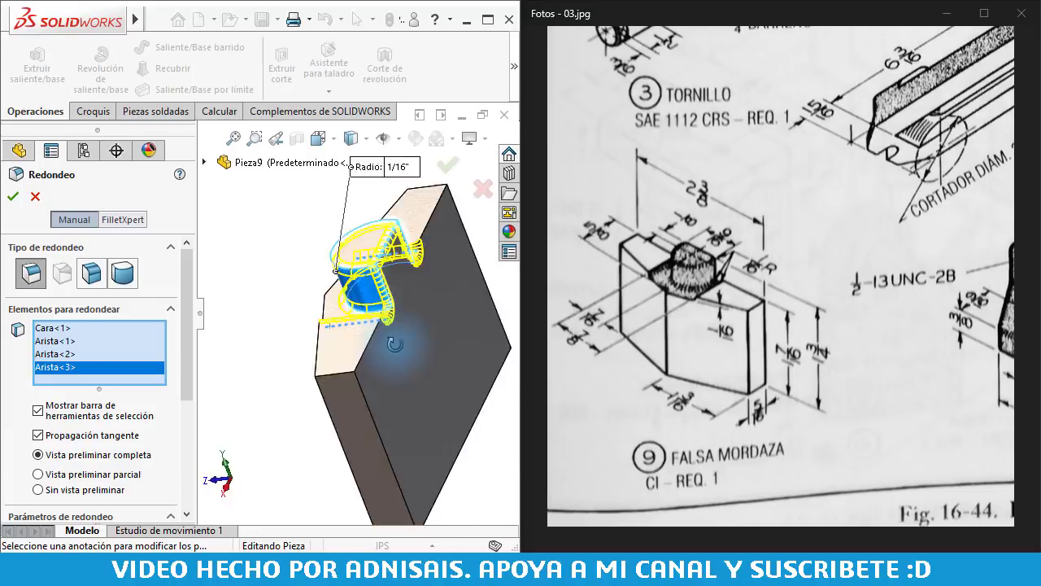
scroll(372, 347, "down", 2)
scroll(375, 337, "down", 2)
mouse_move(430, 290)
middle_mouse_down()
mouse_move(360, 367)
mouse_move(379, 365)
mouse_move(440, 298)
mouse_move(407, 295)
mouse_move(409, 281)
mouse_move(453, 268)
mouse_move(477, 279)
middle_mouse_up()
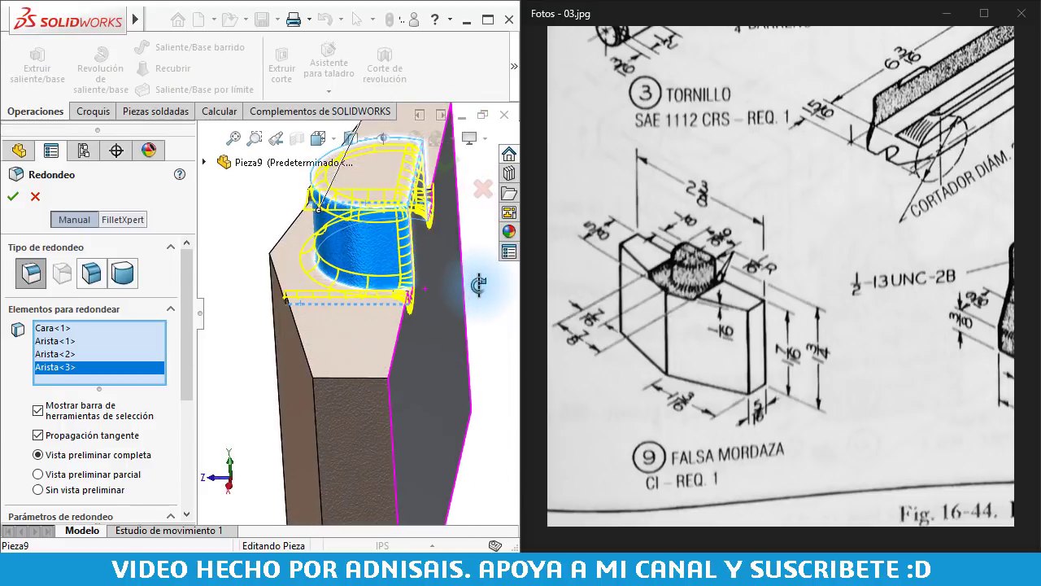
Swap the face for the lower arc edges and accept the 1/16" fillet on four edges
left_click(355, 248)
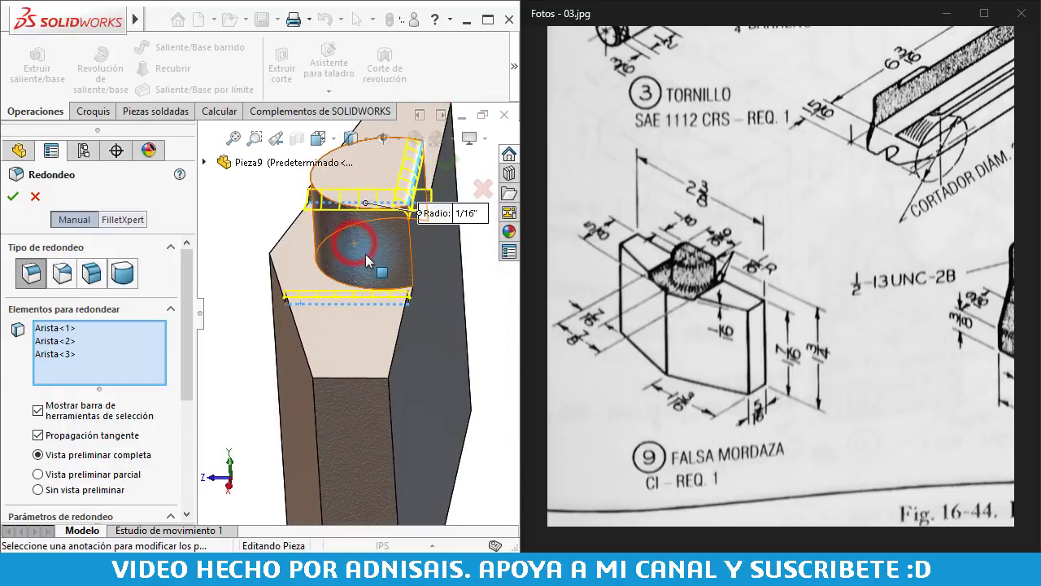
middle_click_drag(406, 269, 401, 285)
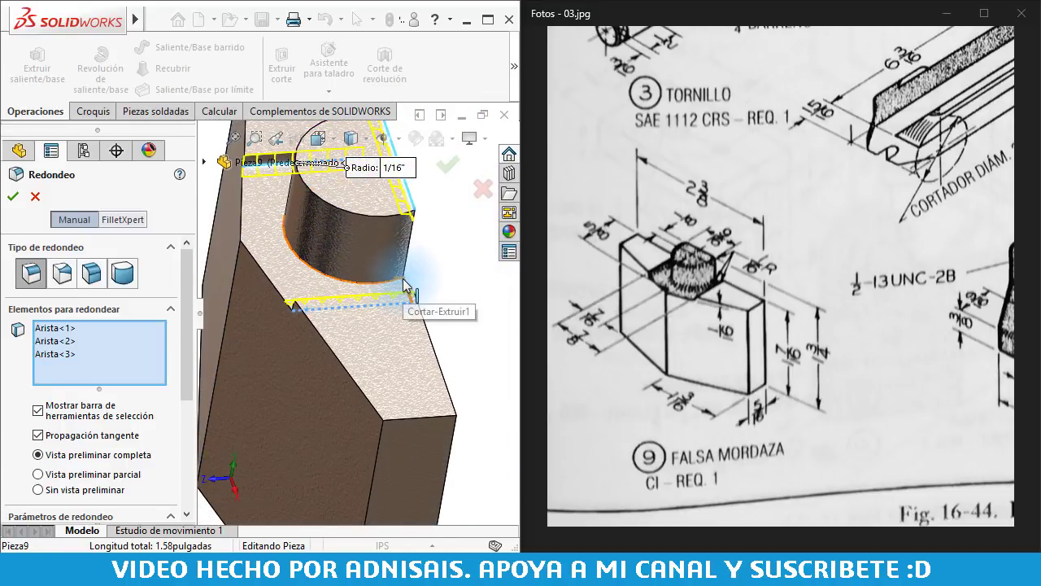
left_click(399, 284)
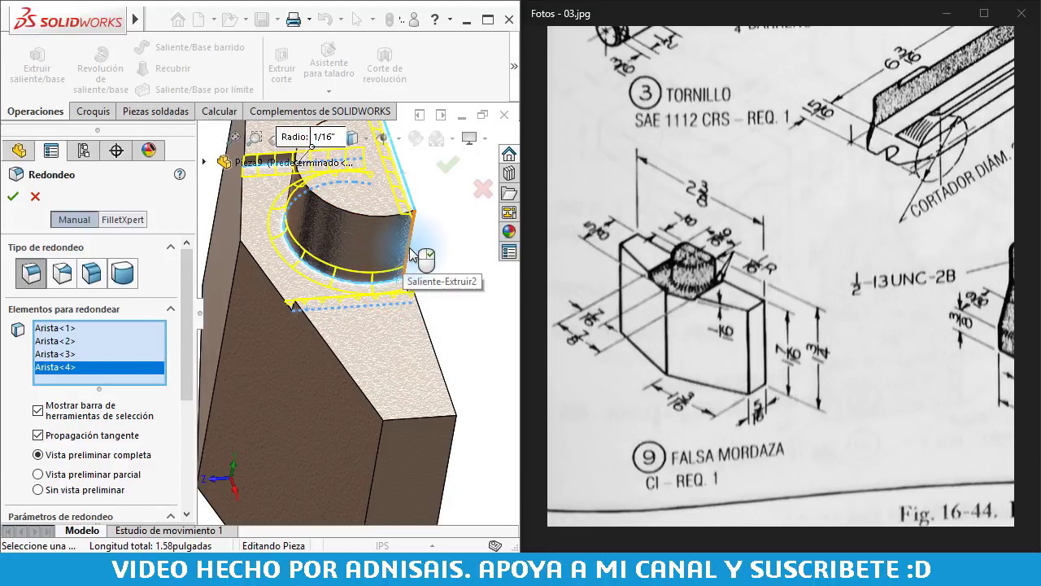
left_click(411, 201)
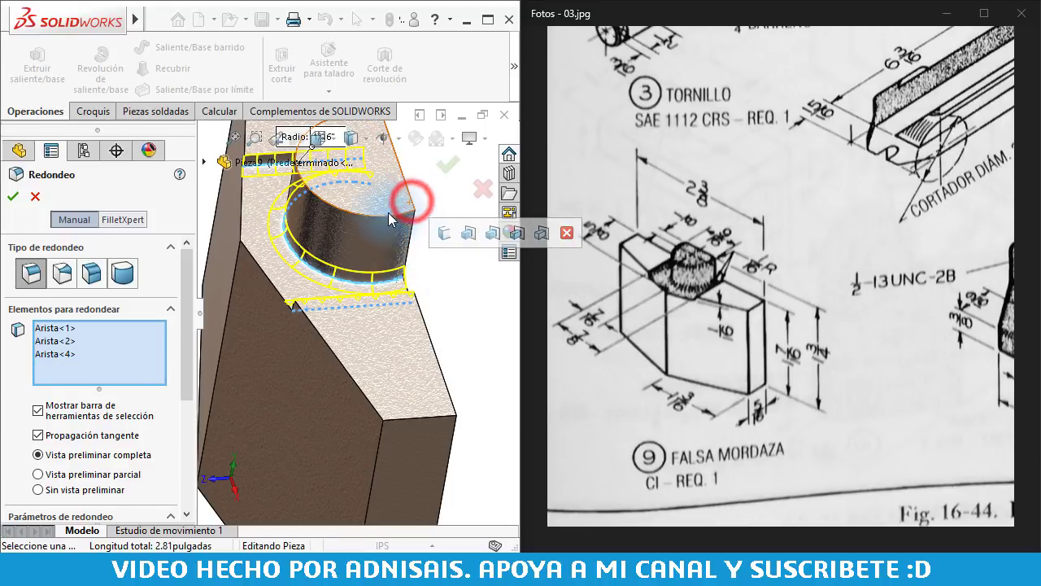
left_click(383, 218)
mouse_move(382, 218)
middle_mouse_down()
mouse_move(358, 242)
mouse_move(655, 259)
middle_mouse_up()
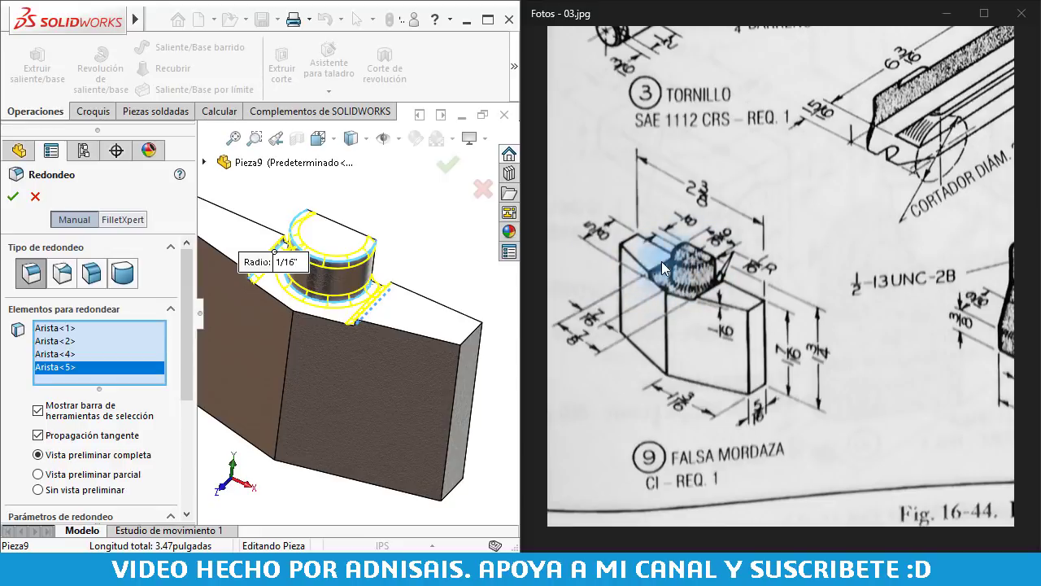
left_click(13, 198)
scroll(435, 248, "up", 3)
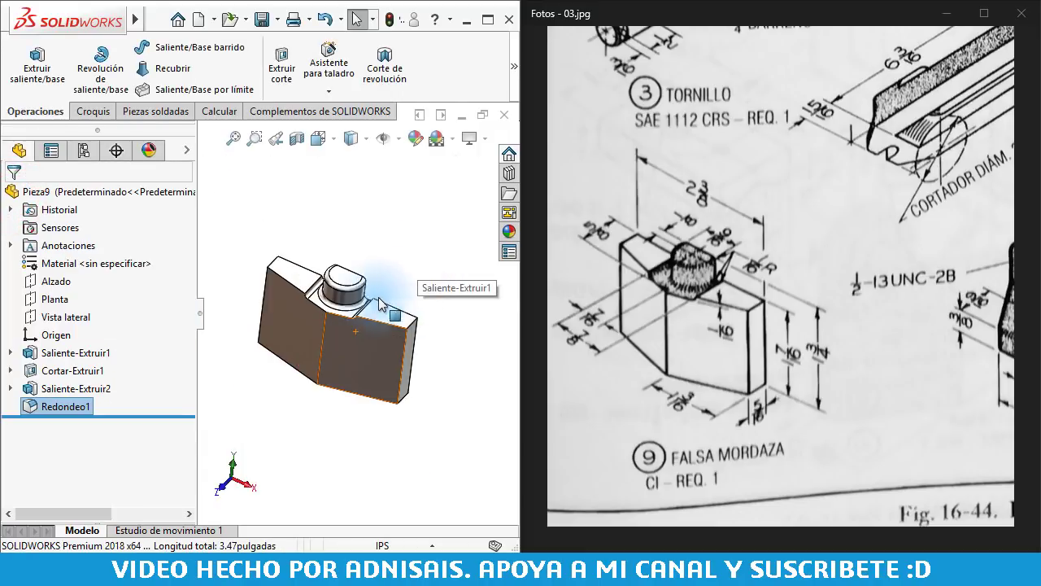
mouse_move(379, 304)
middle_mouse_down()
mouse_move(355, 240)
mouse_move(360, 271)
mouse_move(274, 298)
mouse_move(312, 286)
mouse_move(302, 234)
middle_mouse_up()
key("ctrl+7")
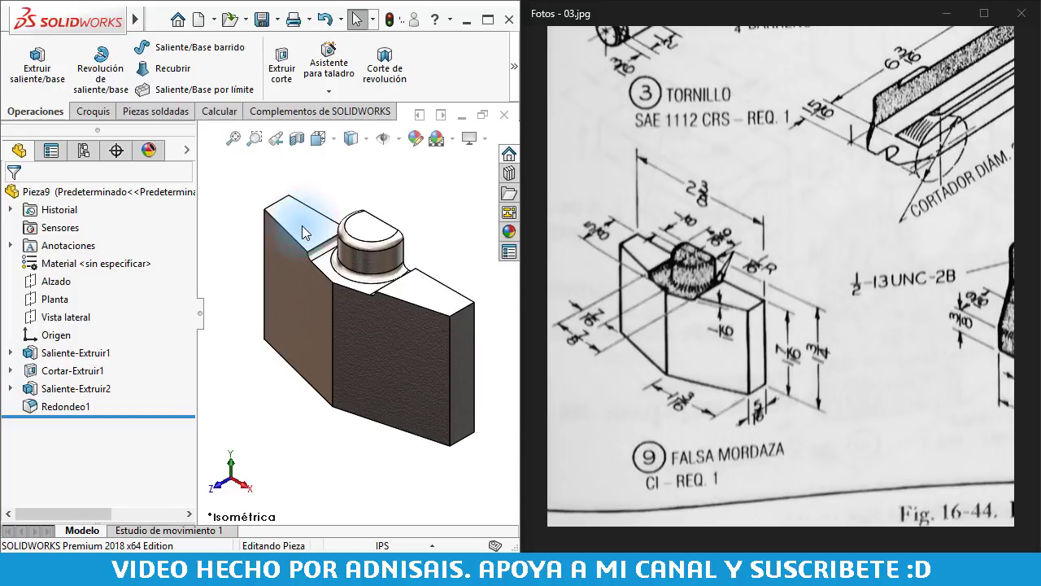
left_click(264, 26)
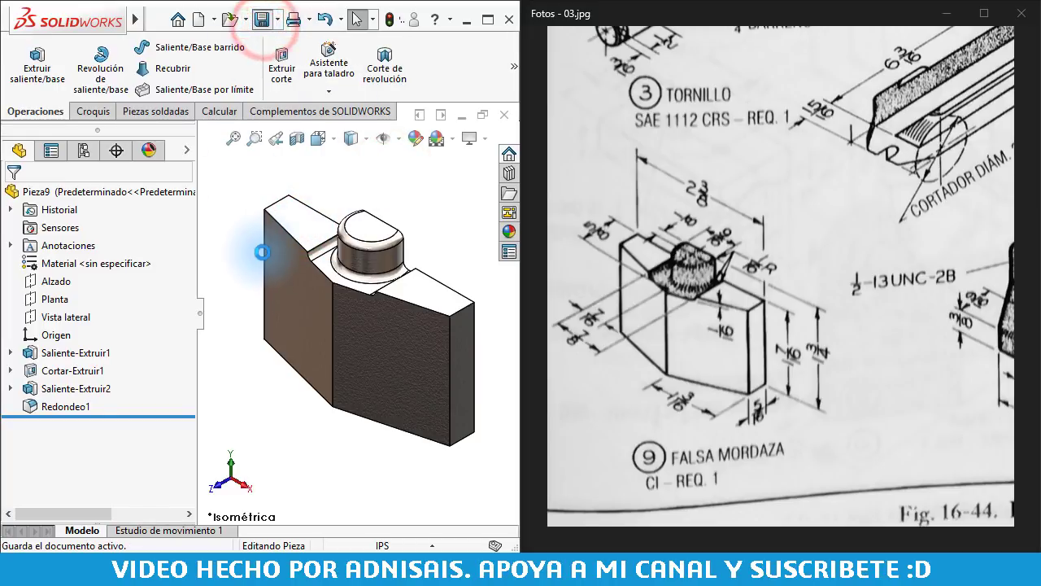
type("909-")
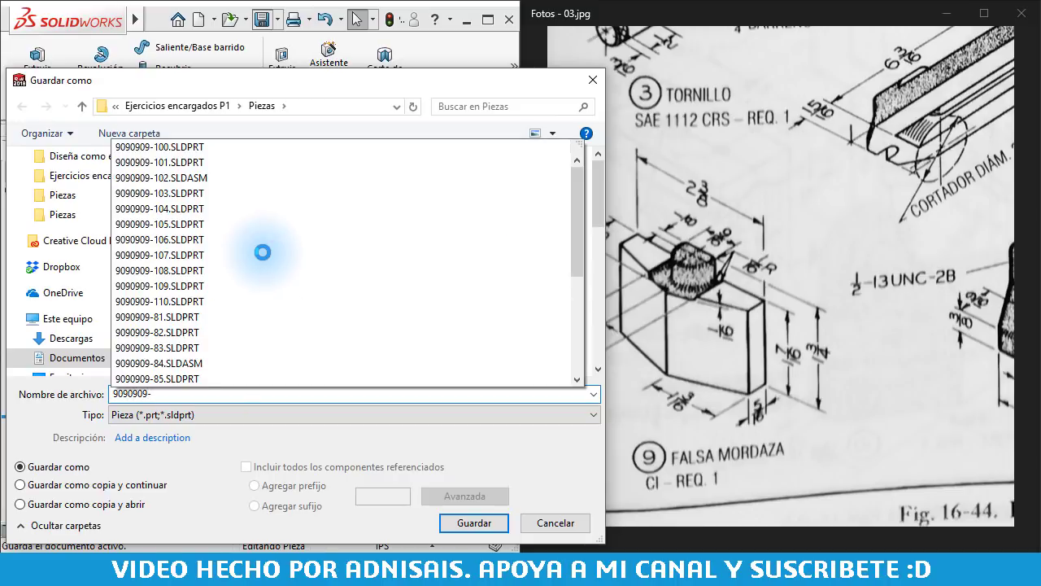
type("111")
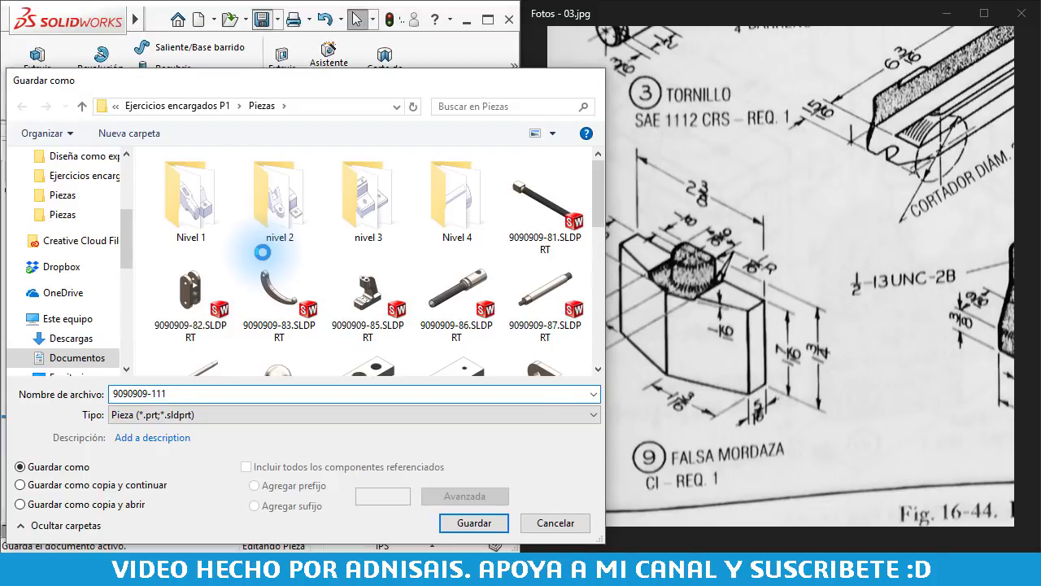
Zoom the Fotos image to the falsa mordaza drawing, then start a new document with Ctrl+N
scroll(876, 287, "down", 1)
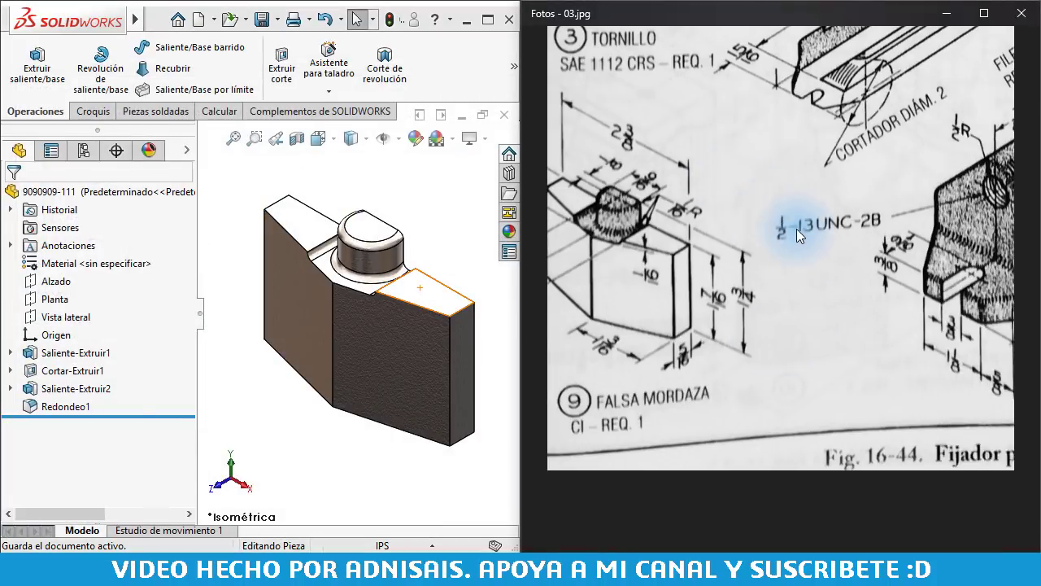
scroll(797, 228, "up", 1)
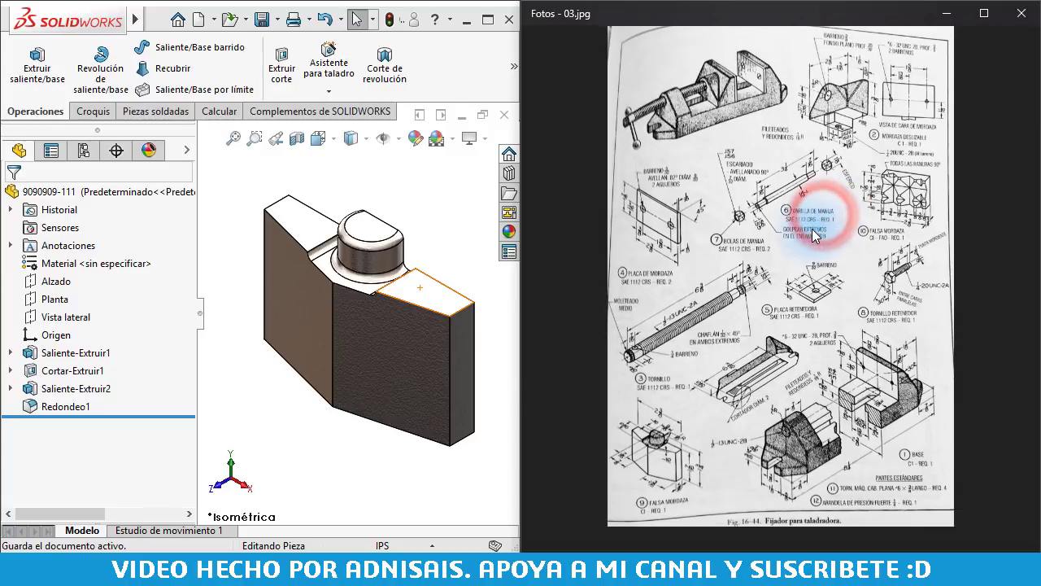
scroll(859, 265, "up", 2)
scroll(861, 267, "up", 2)
left_click_drag(746, 275, 907, 213)
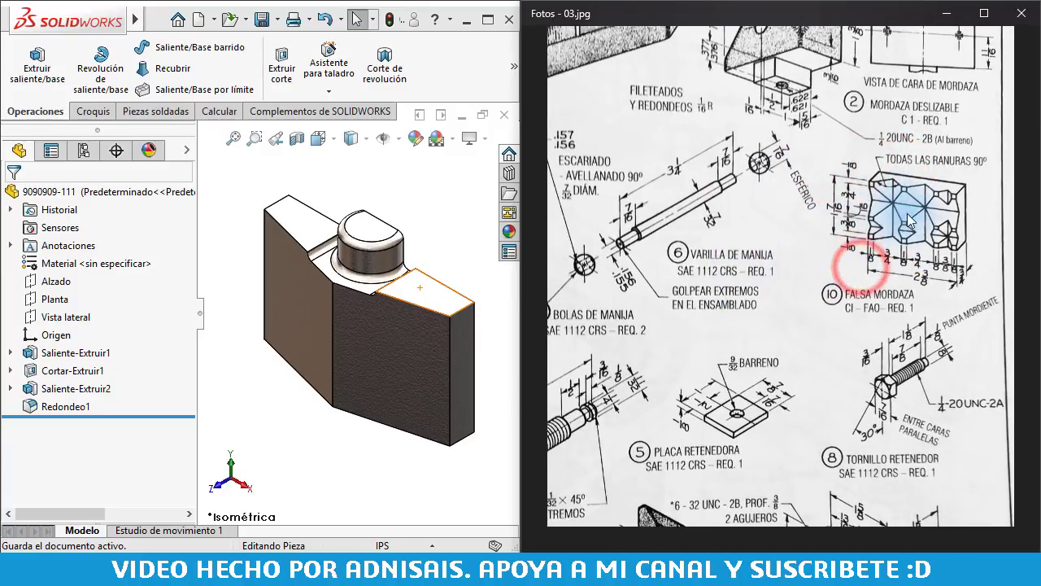
scroll(921, 213, "up", 2)
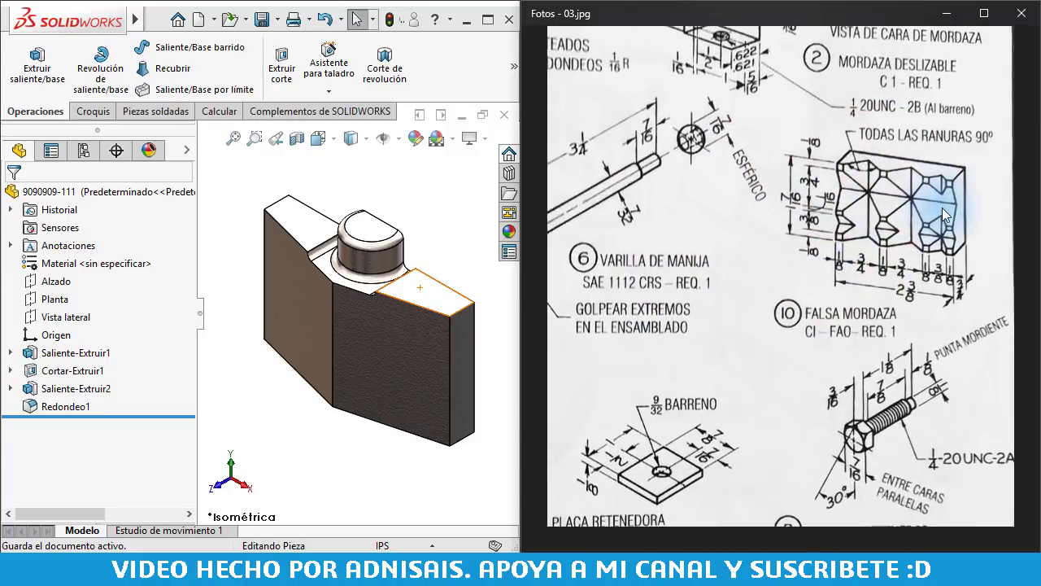
left_click_drag(948, 224, 898, 232)
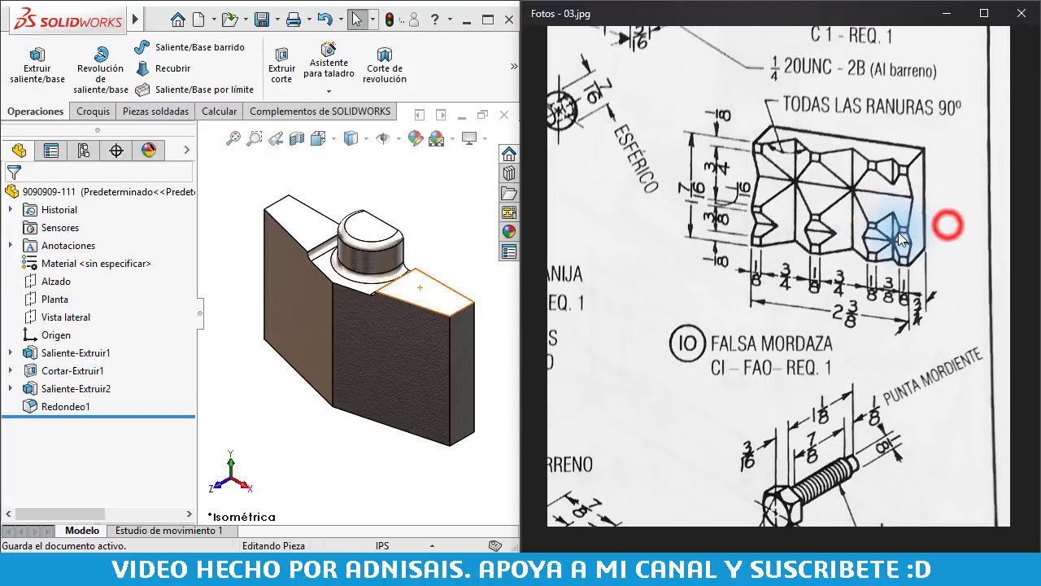
left_click(425, 202)
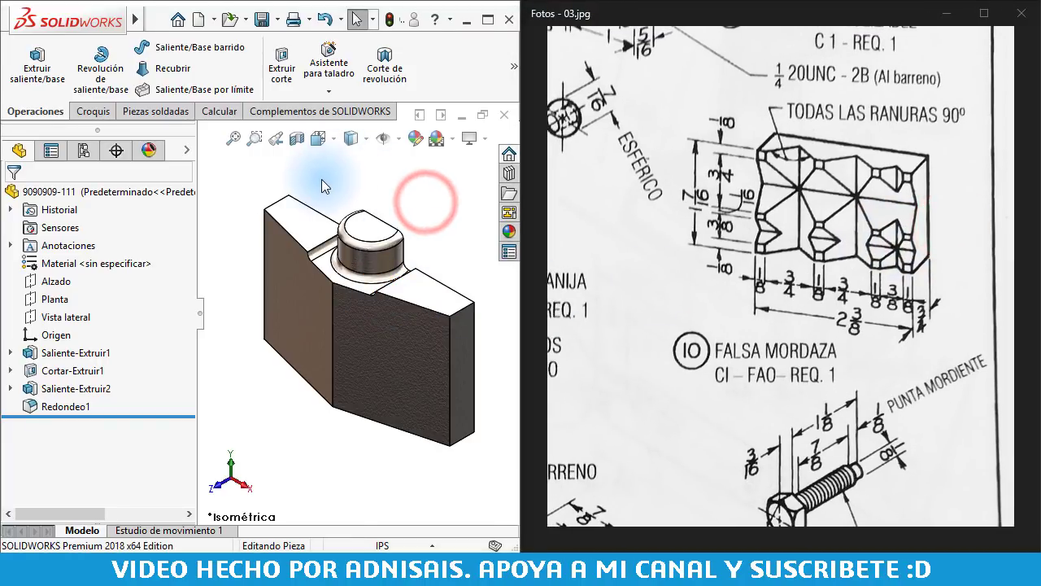
key("ctrl+n")
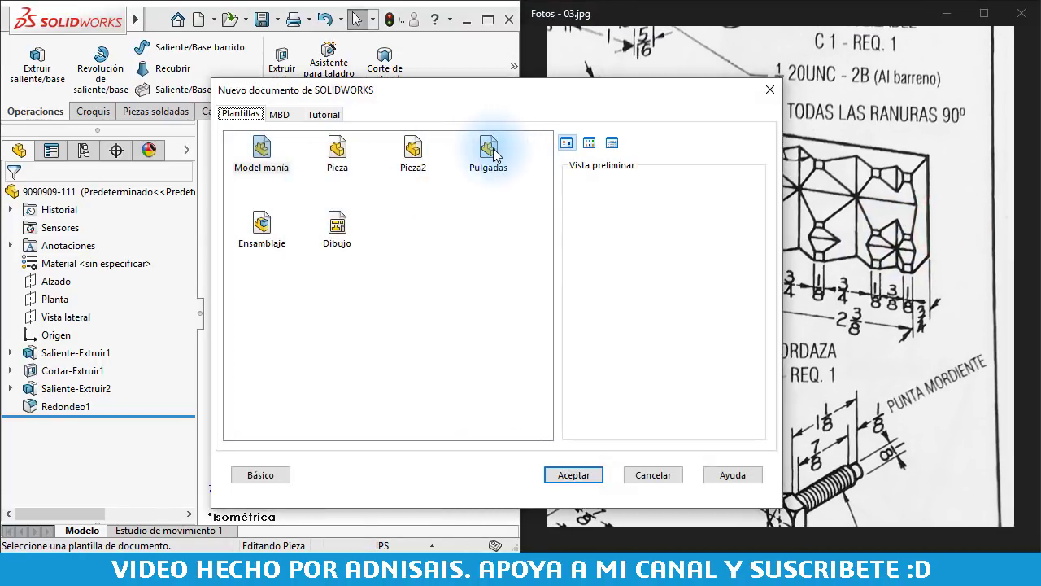
Create Pieza10 from the Pulgadas inch template and select the Planta plane
left_click(488, 151)
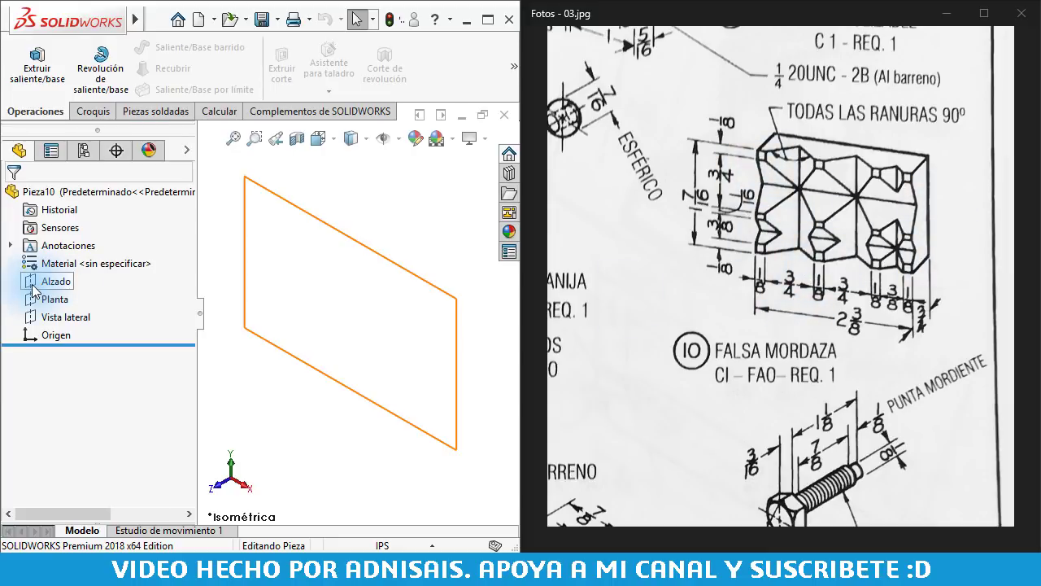
left_click(54, 298)
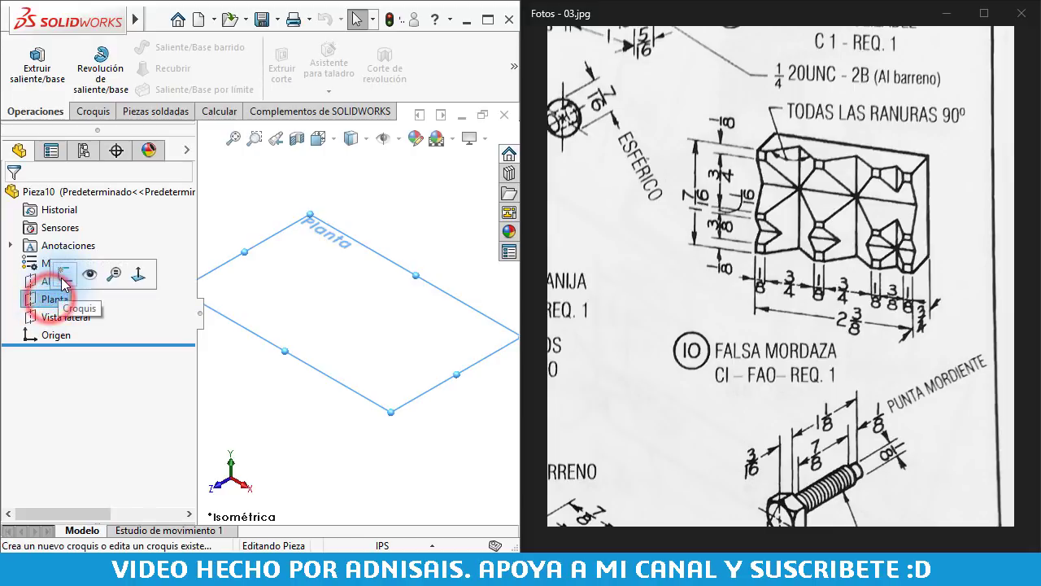
Sketch on Planta a horizontal midpoint line centred on the origin and shorten it symmetrically
left_click(62, 272)
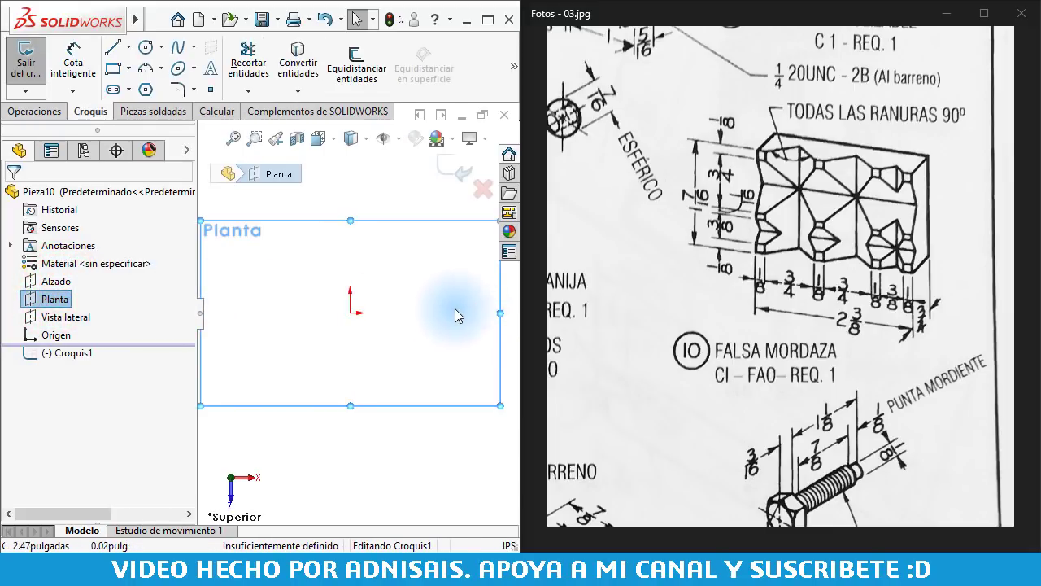
left_click(128, 47)
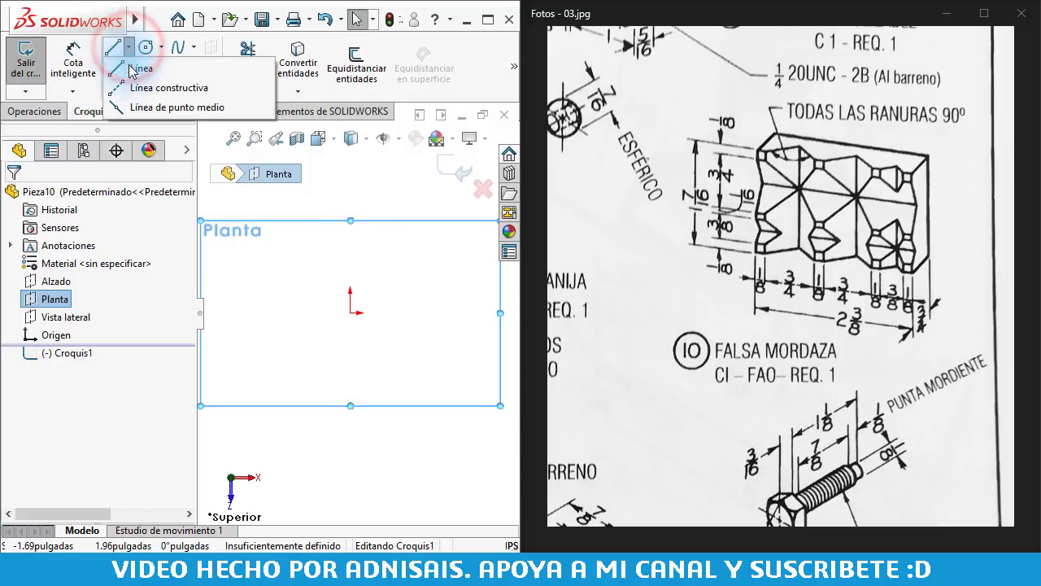
left_click(131, 108)
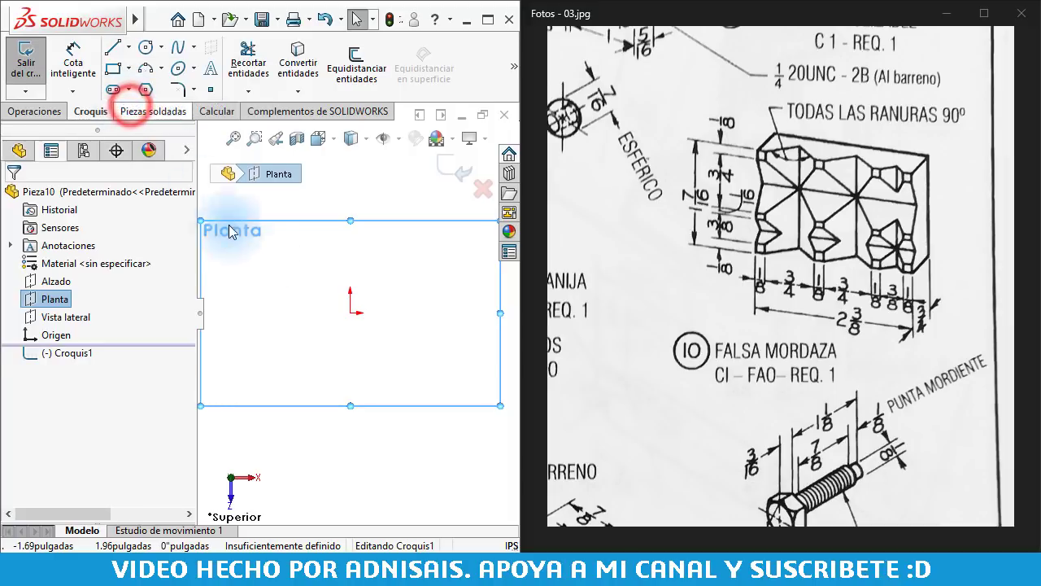
left_click(349, 314)
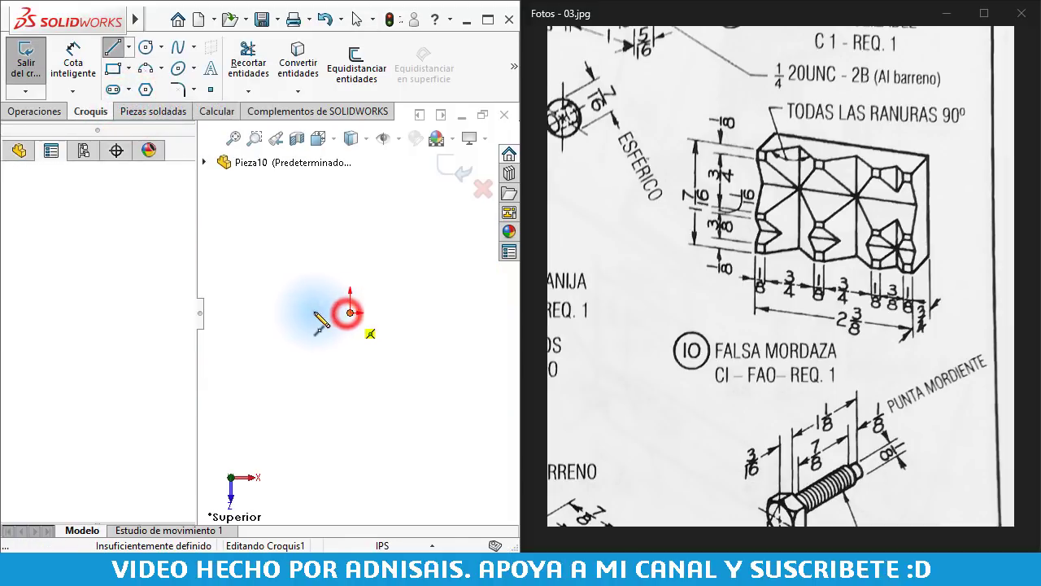
left_click(244, 313)
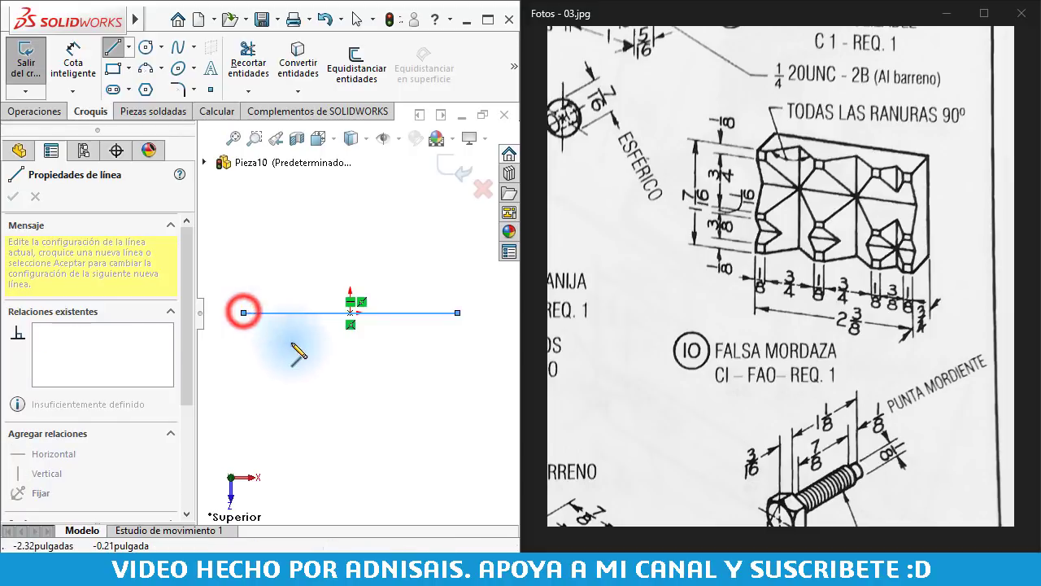
key("Escape")
left_click(461, 313)
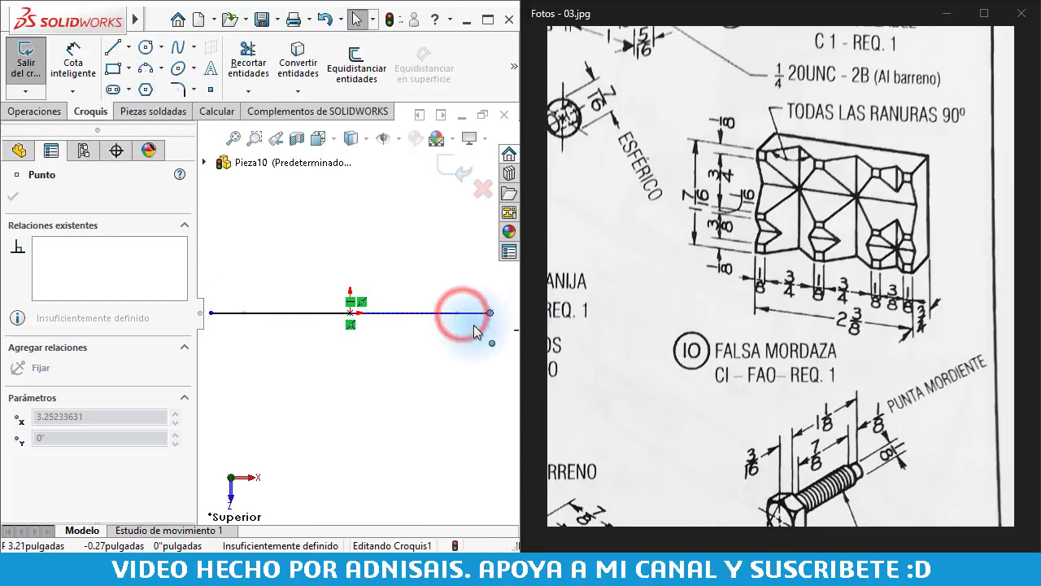
mouse_move(455, 326)
left_mouse_down()
mouse_move(440, 333)
mouse_move(430, 383)
left_mouse_up()
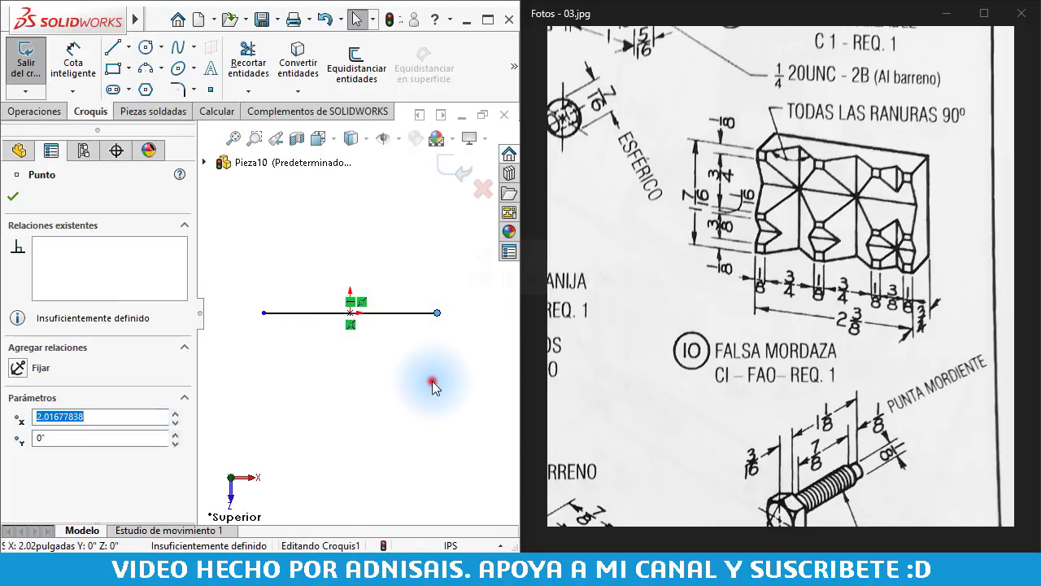
middle_click_drag(342, 383, 400, 400, "ctrl")
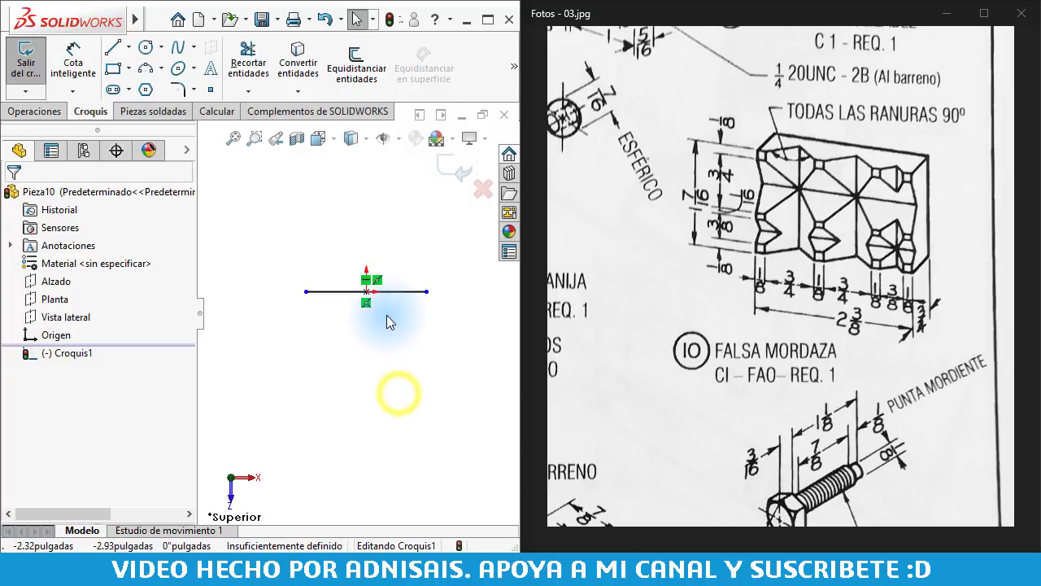
key("l")
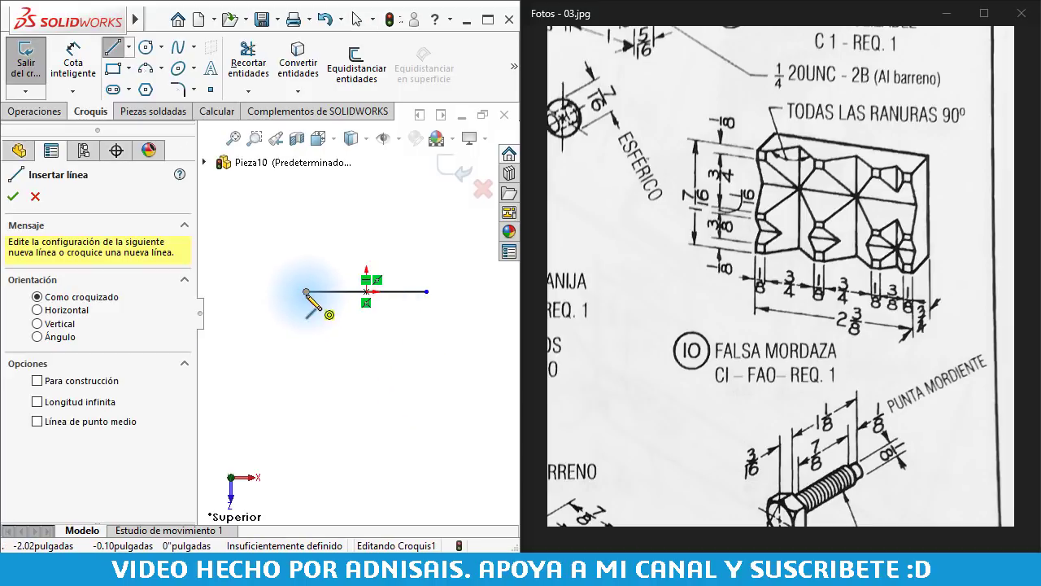
Draw the left side down and the first V-notch along the bottom edge
left_click(306, 293)
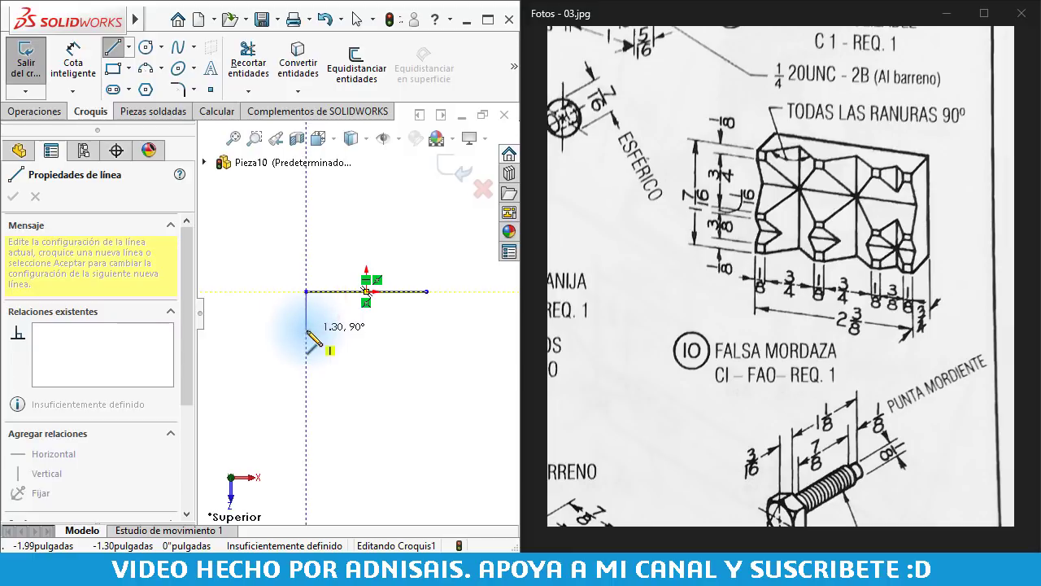
left_click(306, 329)
left_click(318, 329)
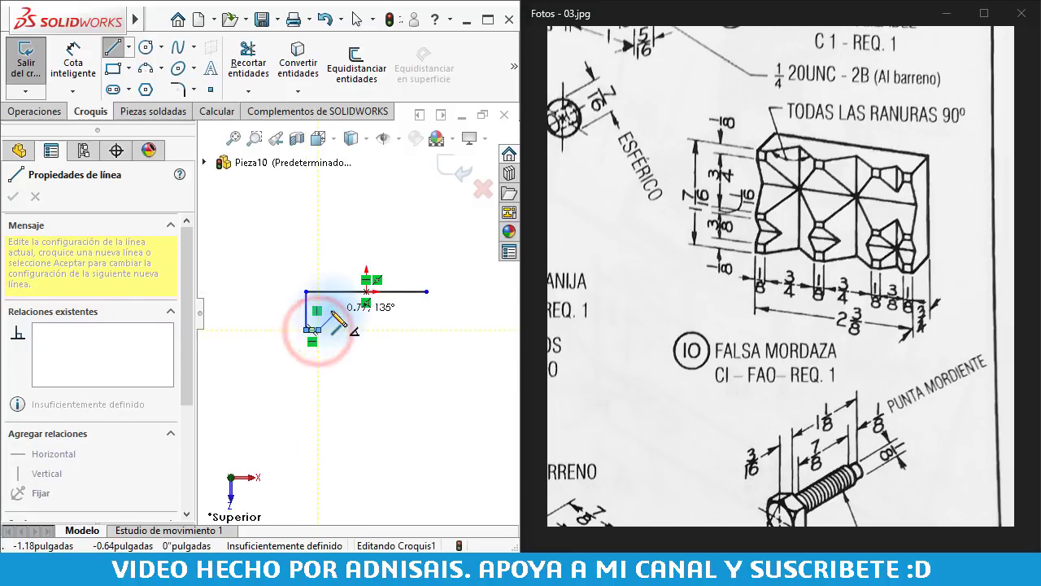
left_click(338, 311)
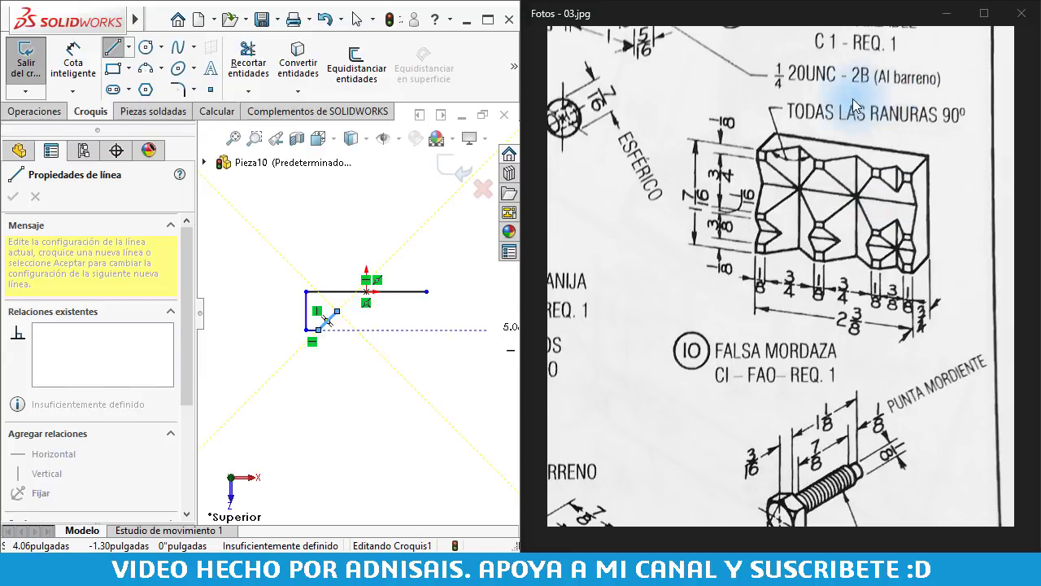
scroll(335, 334, "down", 2)
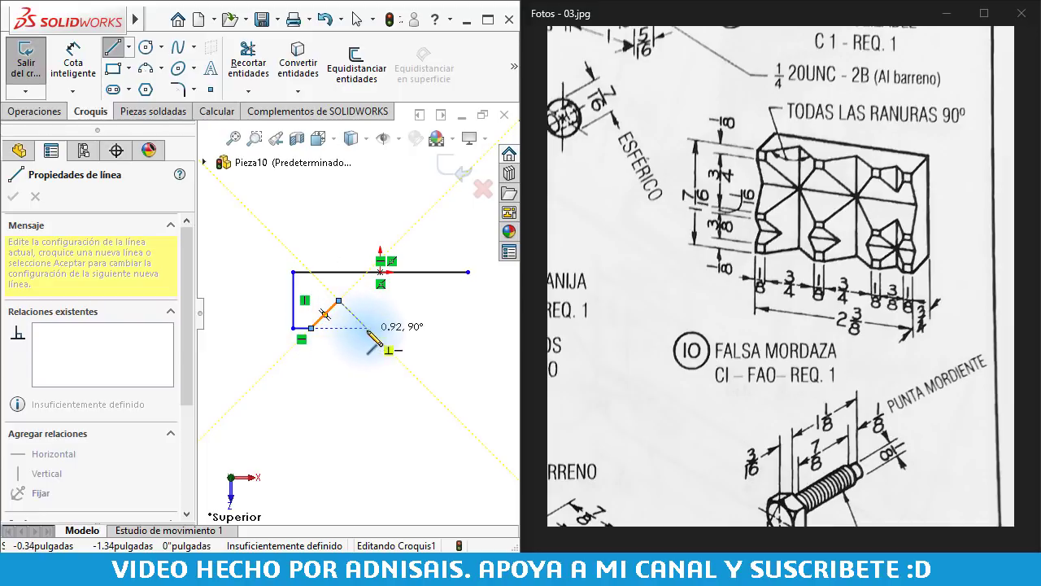
left_click(366, 328)
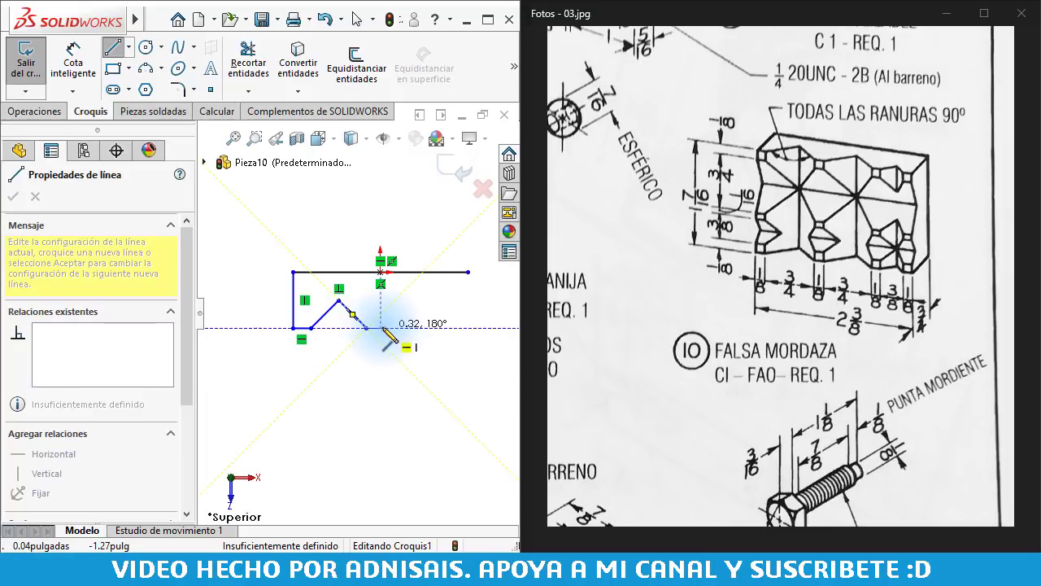
left_click(385, 328)
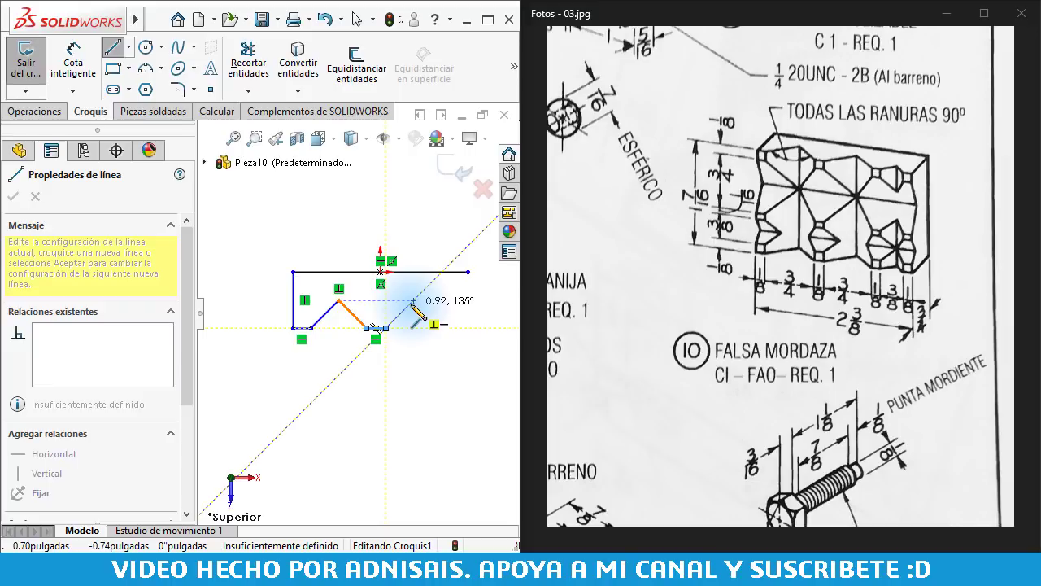
Add the second, deeper V-notch and a flat beyond it
scroll(416, 308, "down", 2)
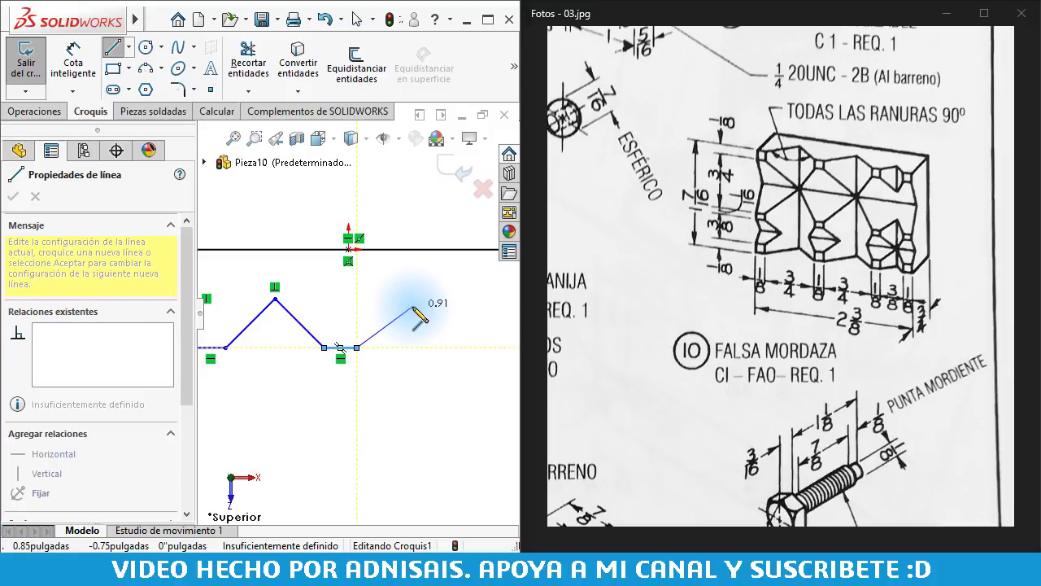
left_click(413, 308)
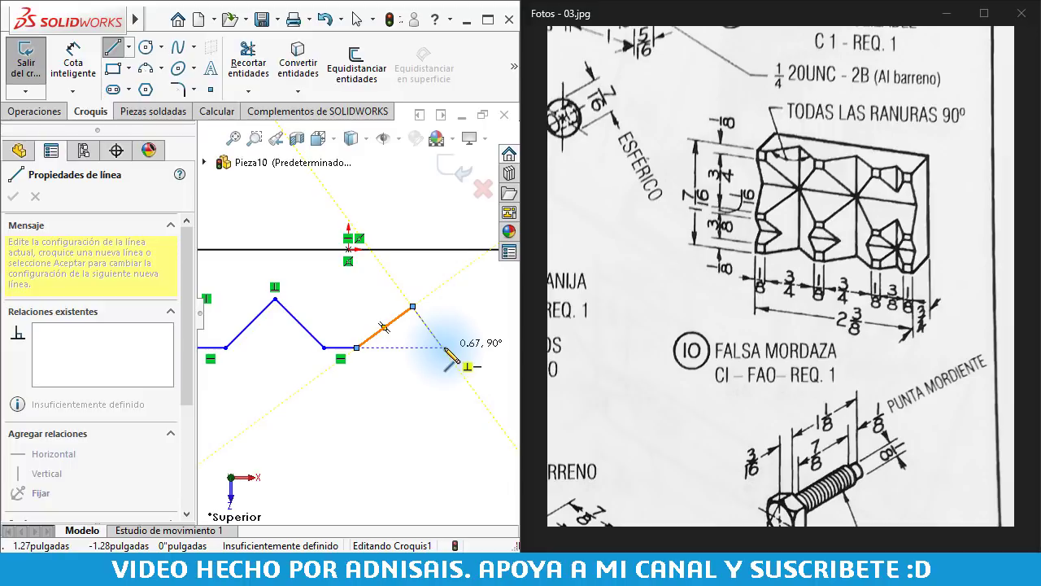
left_click(442, 348)
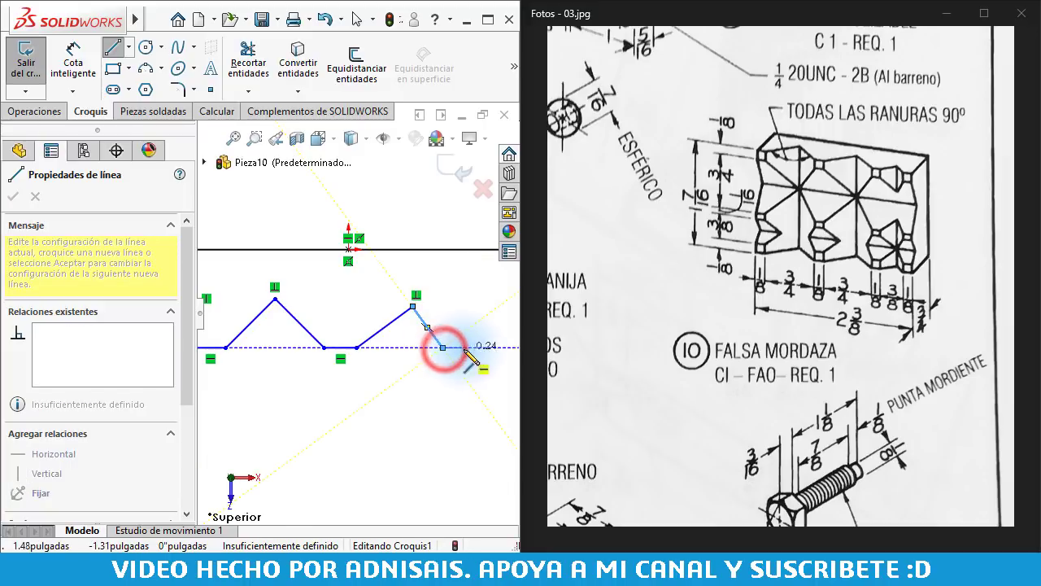
left_click(469, 349)
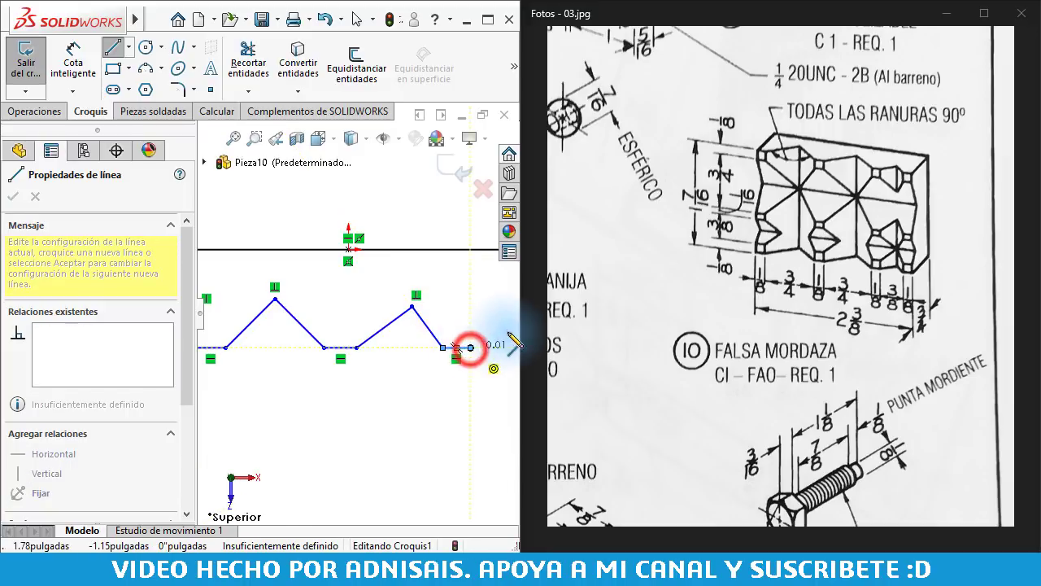
scroll(488, 337, "up", 3)
scroll(456, 333, "down", 1)
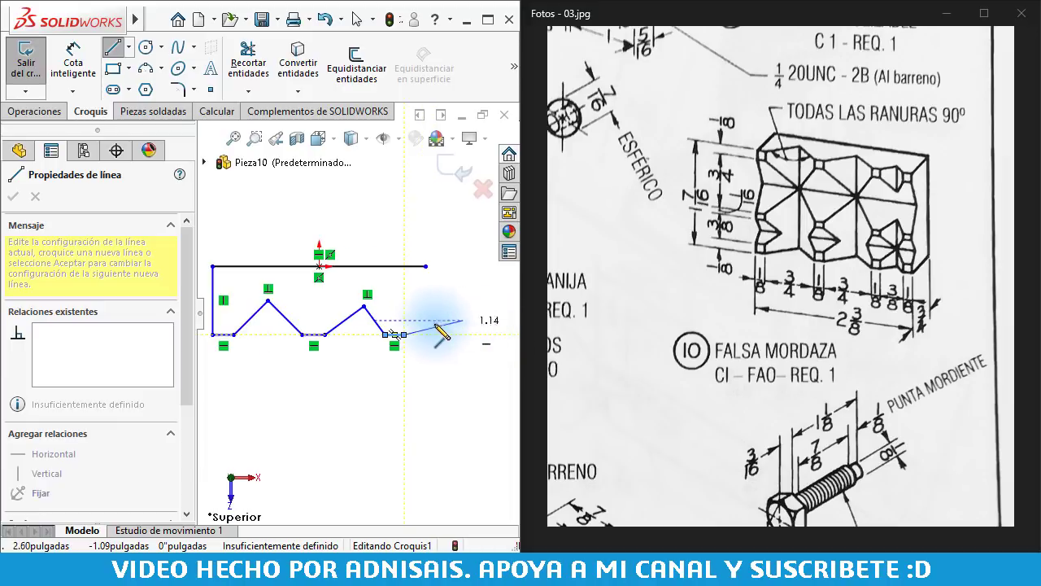
scroll(403, 325, "down", 1)
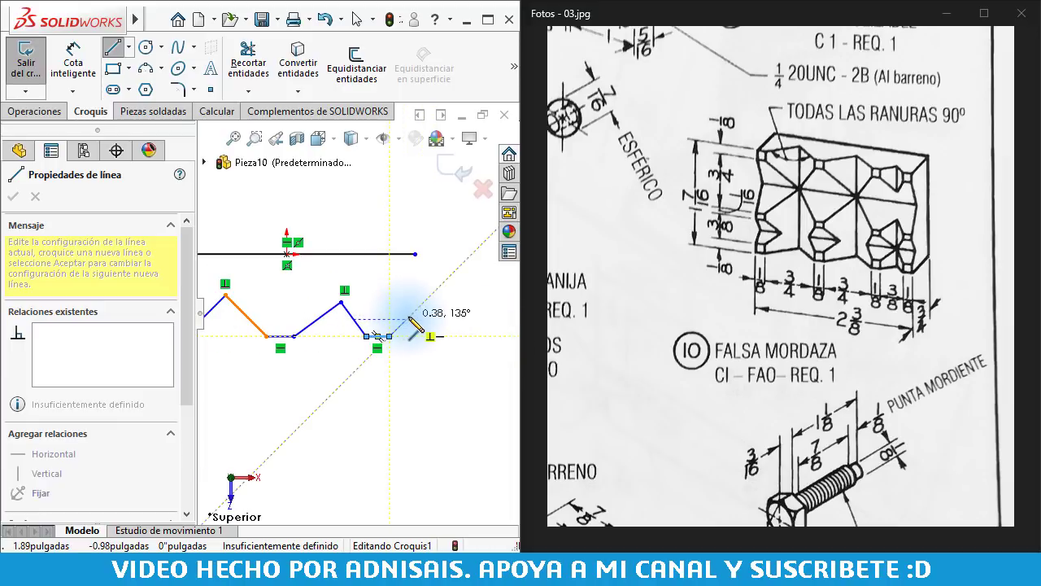
Add a small V-notch, the last bottom flat, and the right side up to the top line
left_click(408, 316)
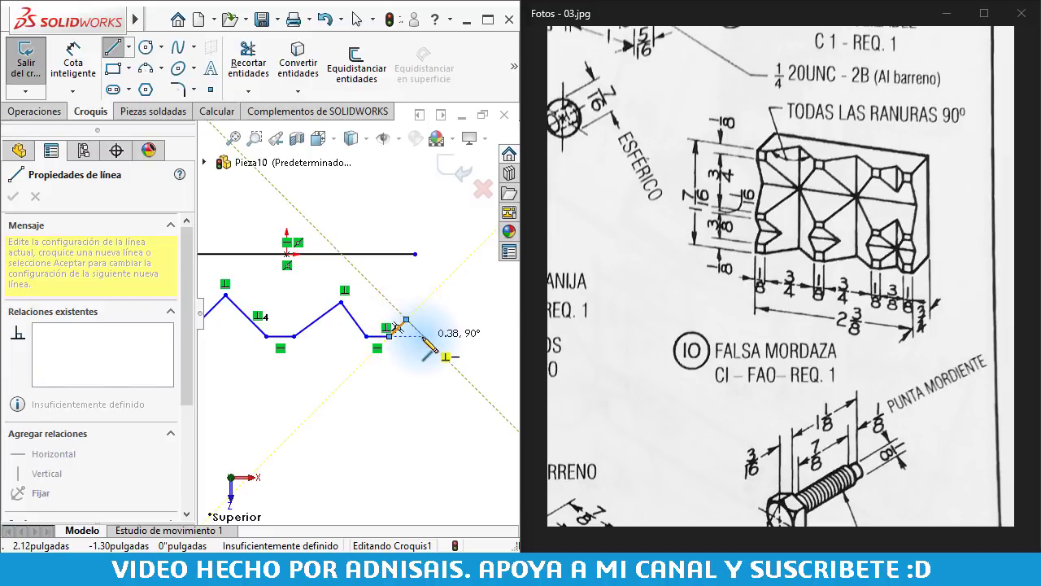
left_click(423, 335)
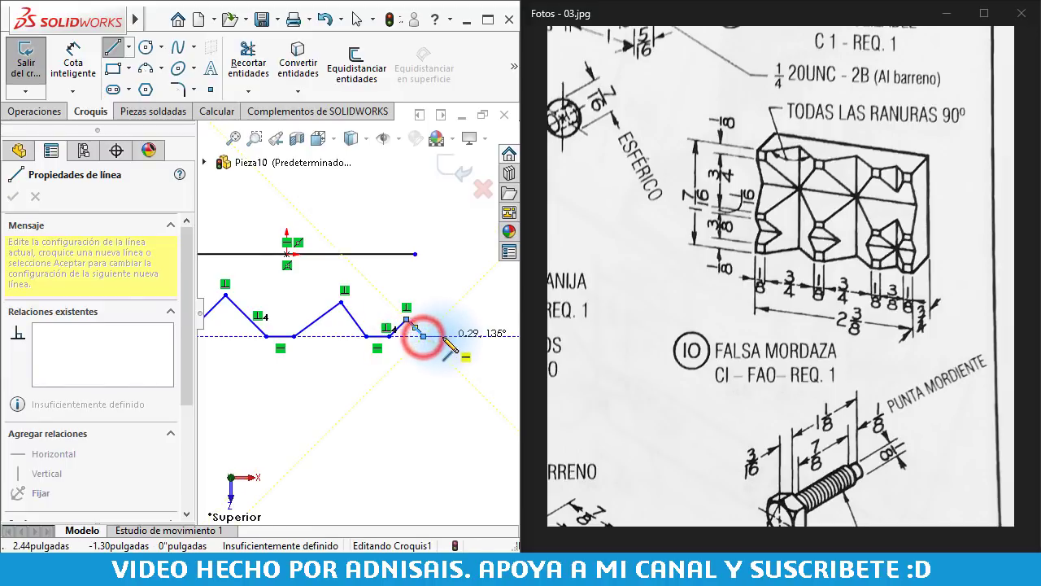
left_click(443, 335)
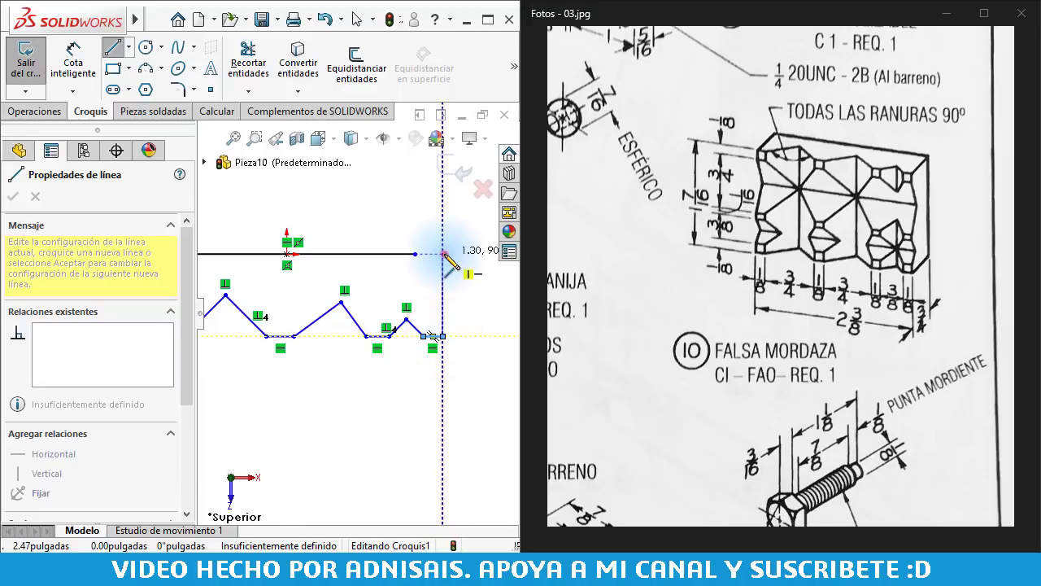
left_click(443, 254)
key("Escape")
left_click(415, 255)
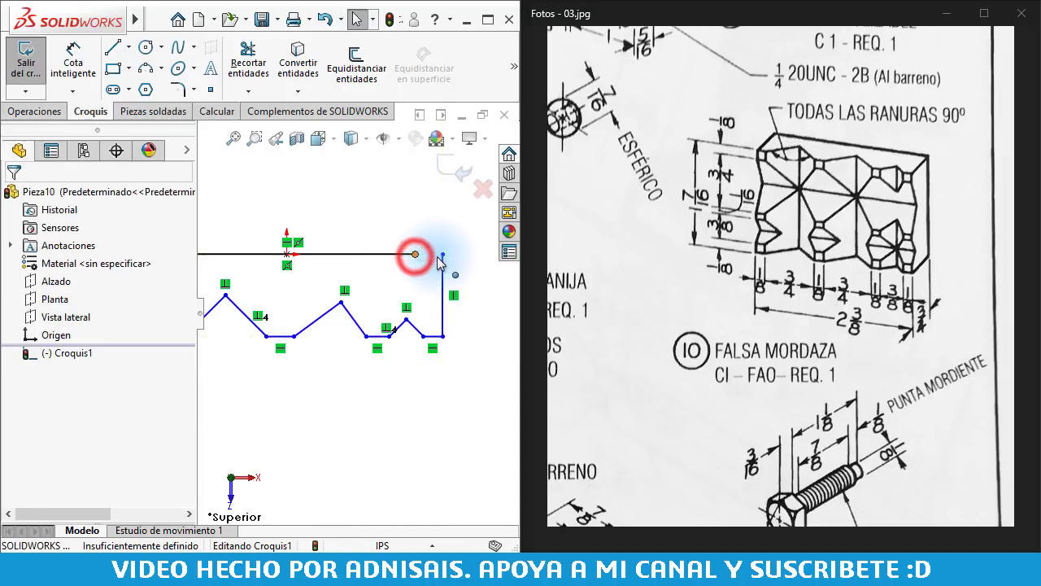
left_click(417, 284)
scroll(391, 301, "up", 3)
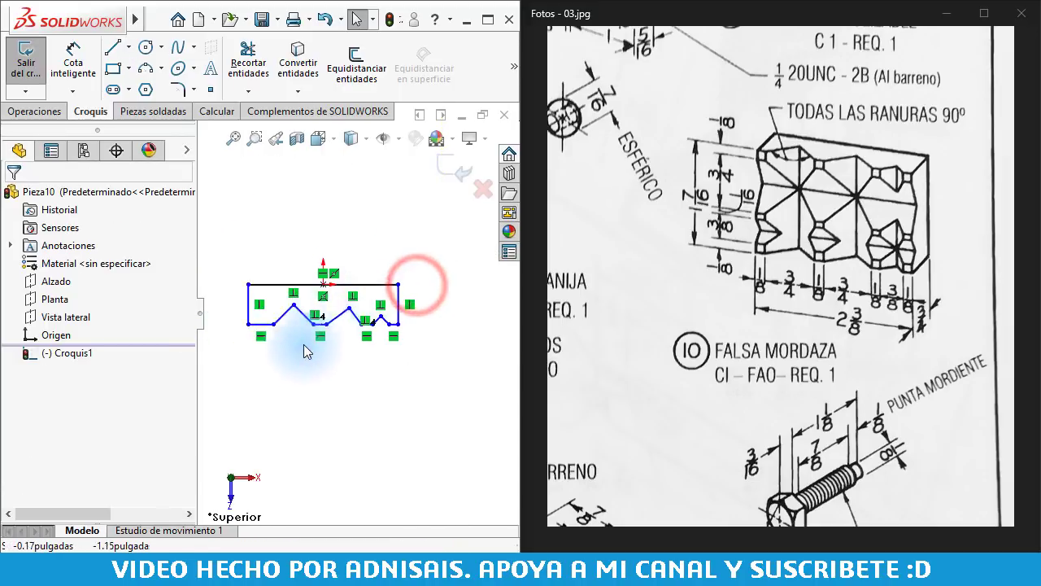
scroll(350, 325, "down", 3)
scroll(381, 310, "down", 1)
scroll(390, 318, "up", 1)
Make the four bottom flat segments of the serrated profile equal and collinear
scroll(392, 341, "up", 2)
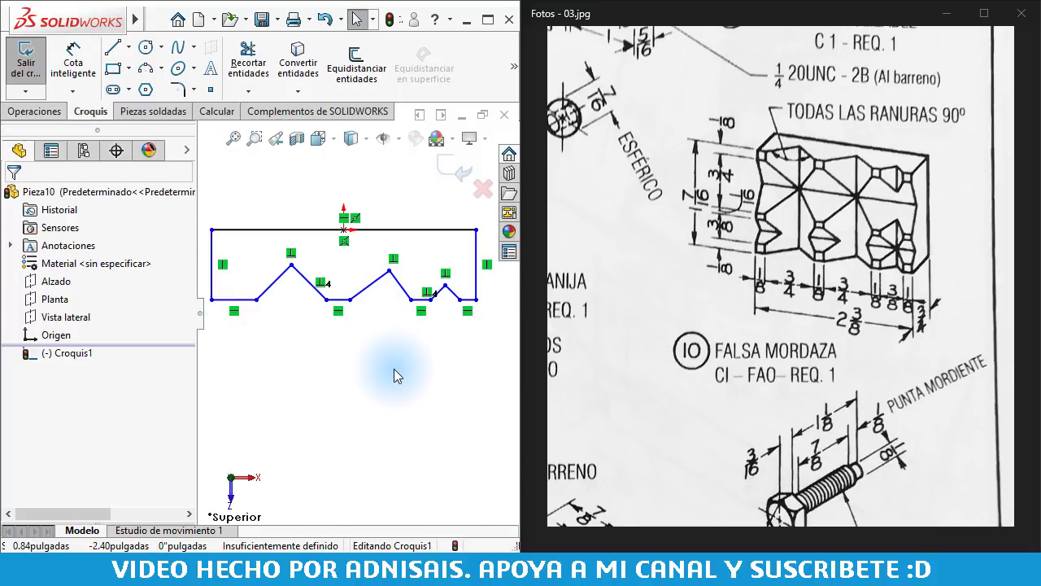
scroll(394, 369, "up", 2)
scroll(393, 368, "up", 2)
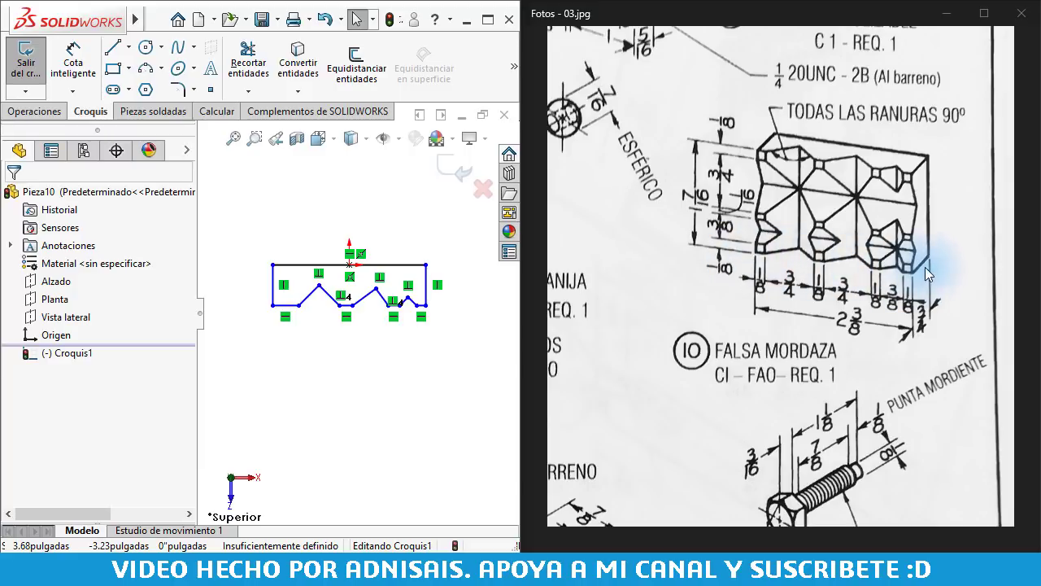
scroll(300, 304, "down", 2)
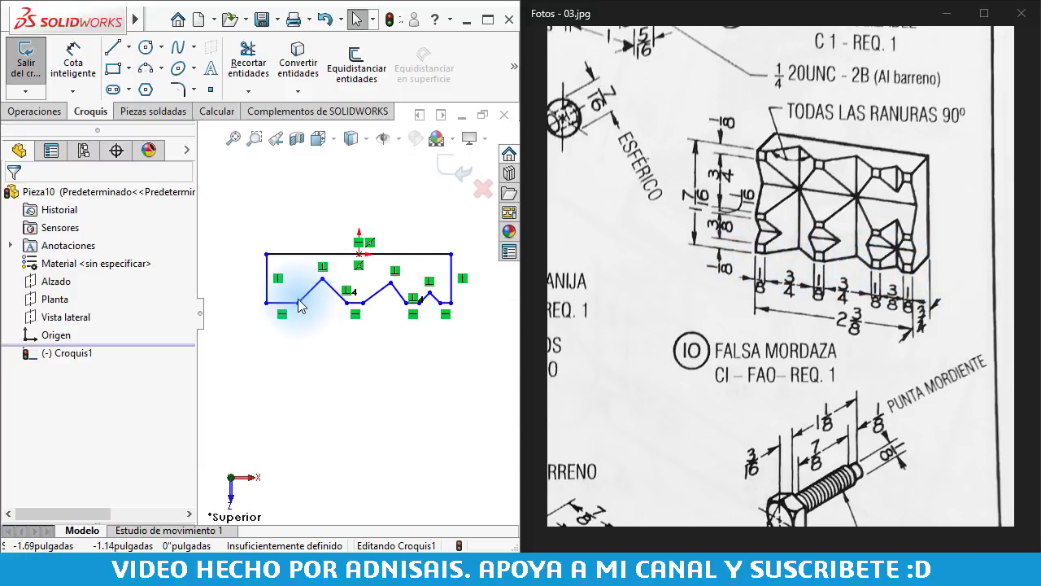
left_click(291, 302)
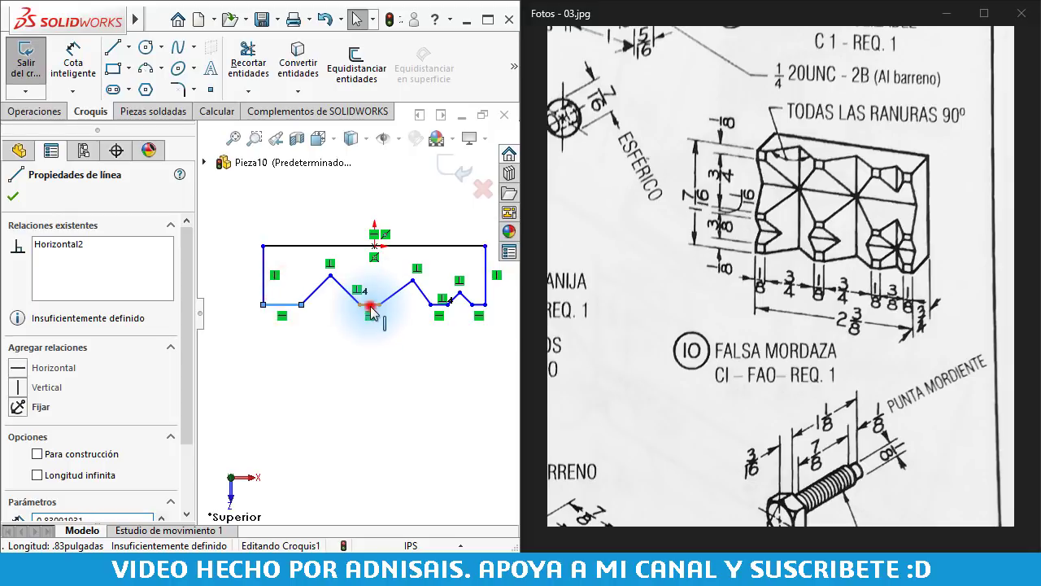
left_click(370, 307, "ctrl")
left_click(436, 307, "ctrl")
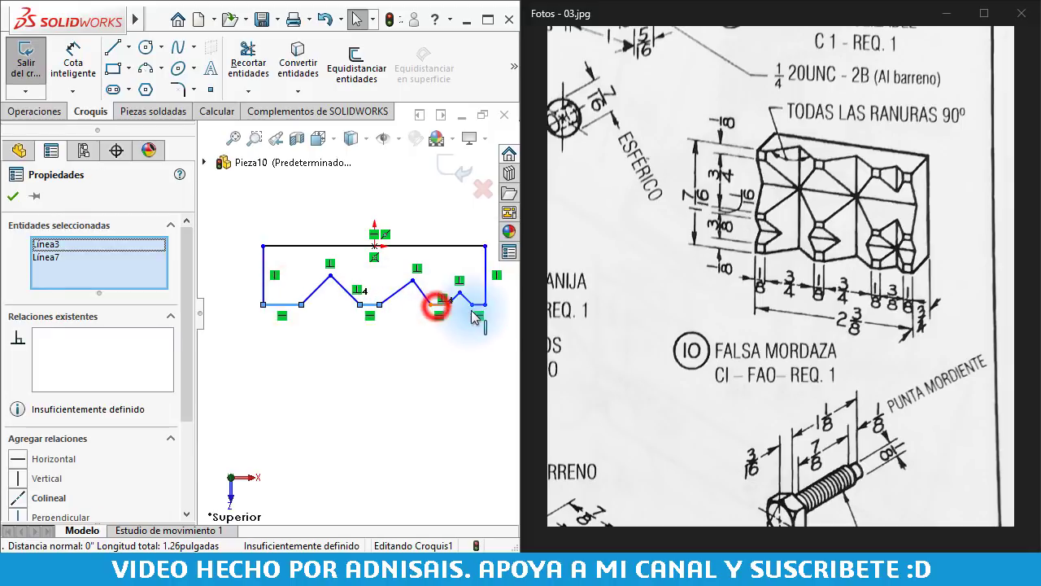
left_click(479, 305, "ctrl")
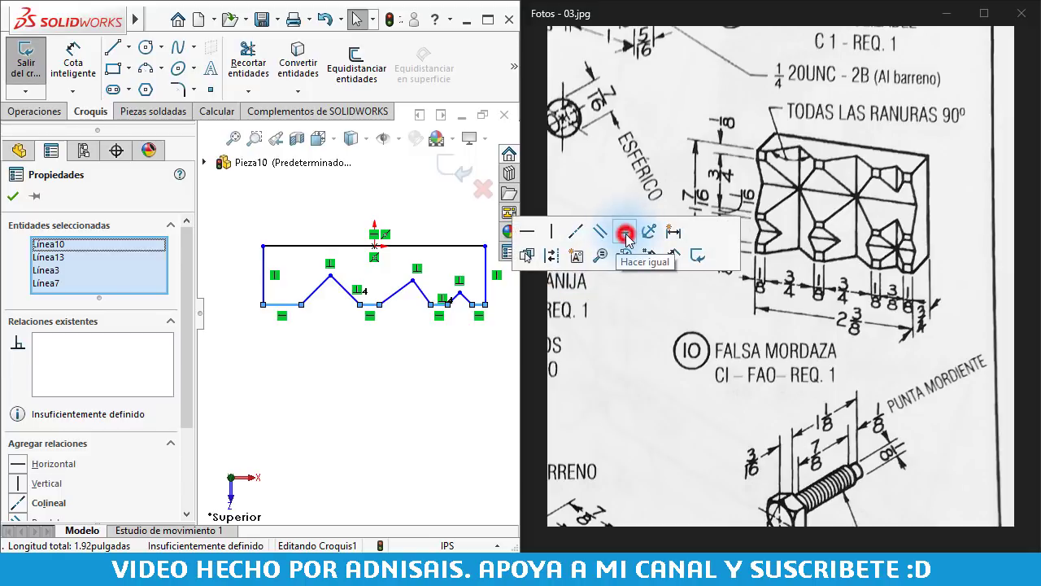
left_click(625, 234)
left_click(574, 234)
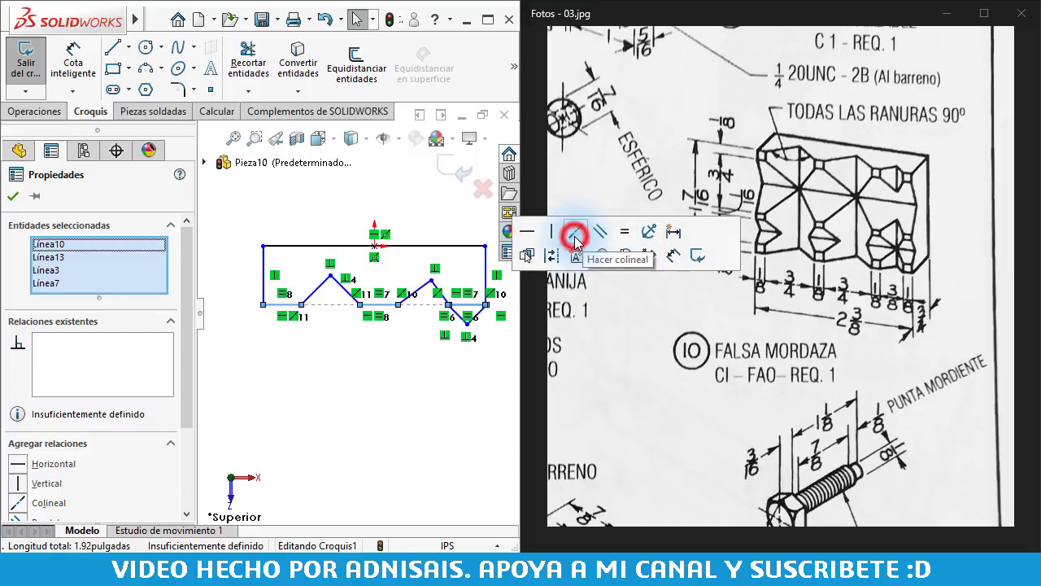
left_click(455, 378)
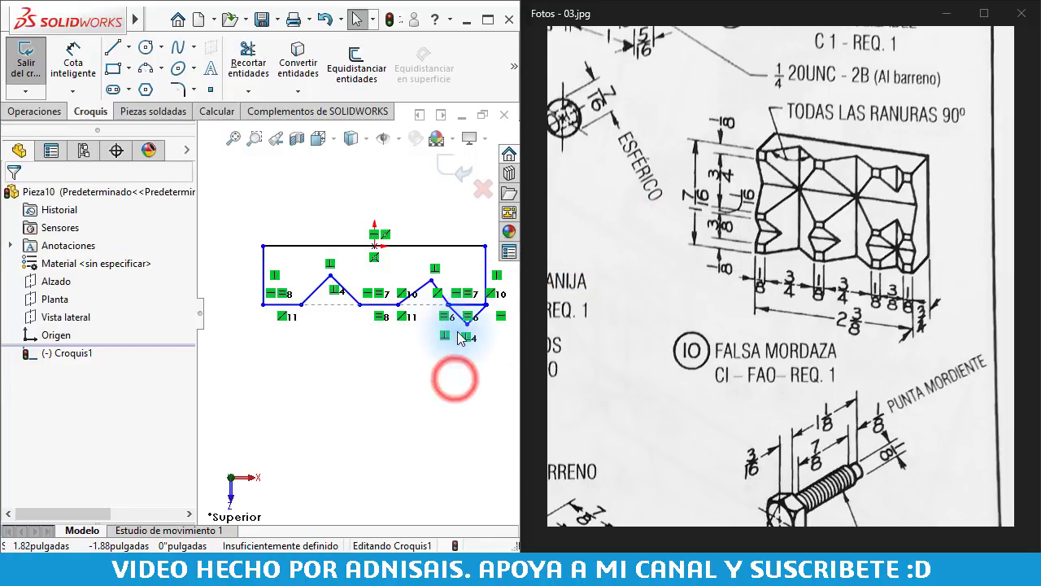
Drag the peak and notch points to reshape the profile's V notches
mouse_move(431, 284)
left_mouse_down()
mouse_move(465, 320)
mouse_move(442, 302)
left_mouse_up()
scroll(474, 318, "down", 3)
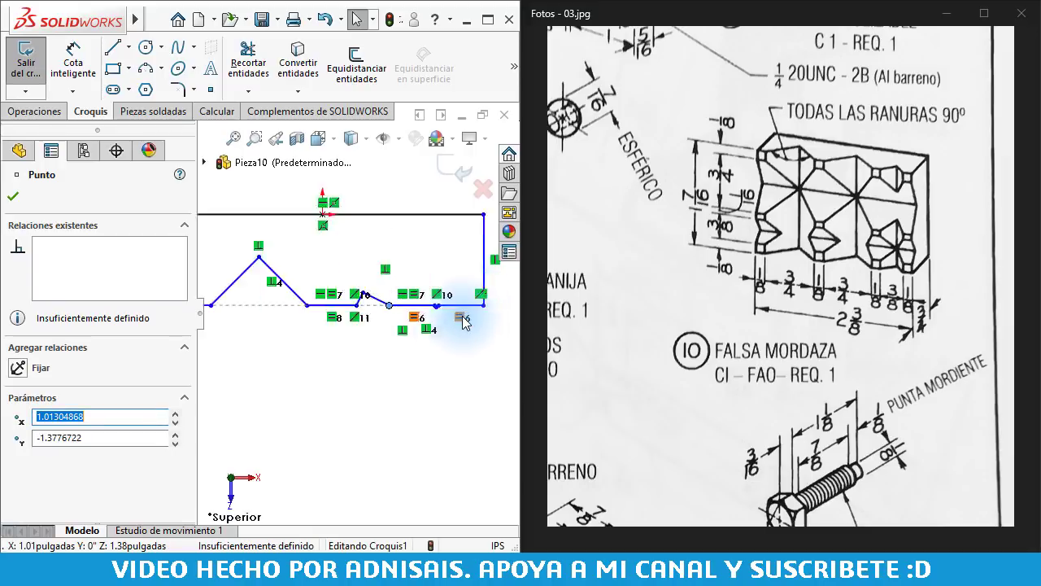
scroll(465, 318, "down", 3)
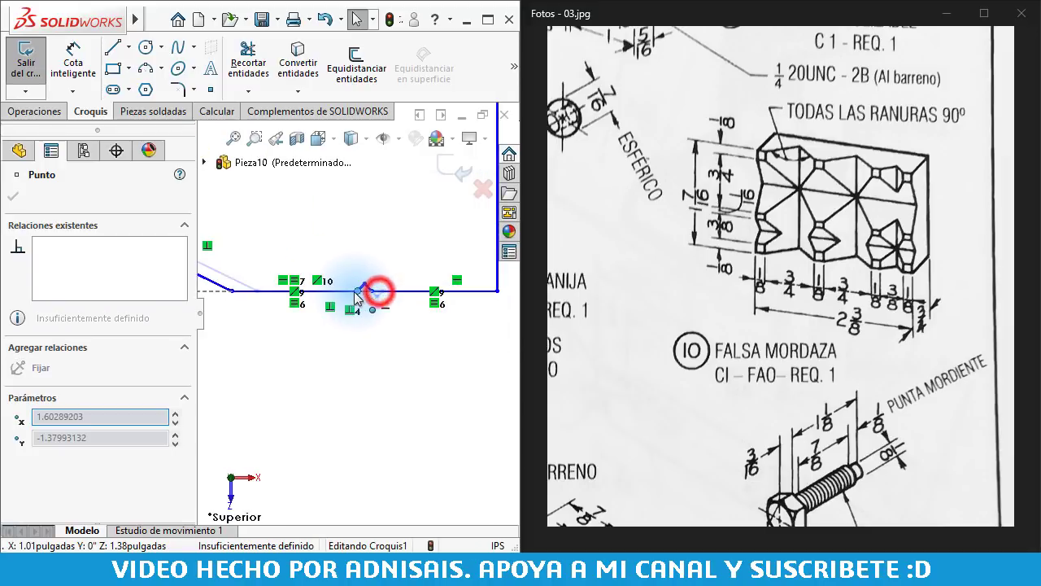
left_click_drag(382, 294, 333, 274)
scroll(330, 325, "up", 2)
scroll(290, 336, "up", 2)
scroll(291, 336, "up", 2)
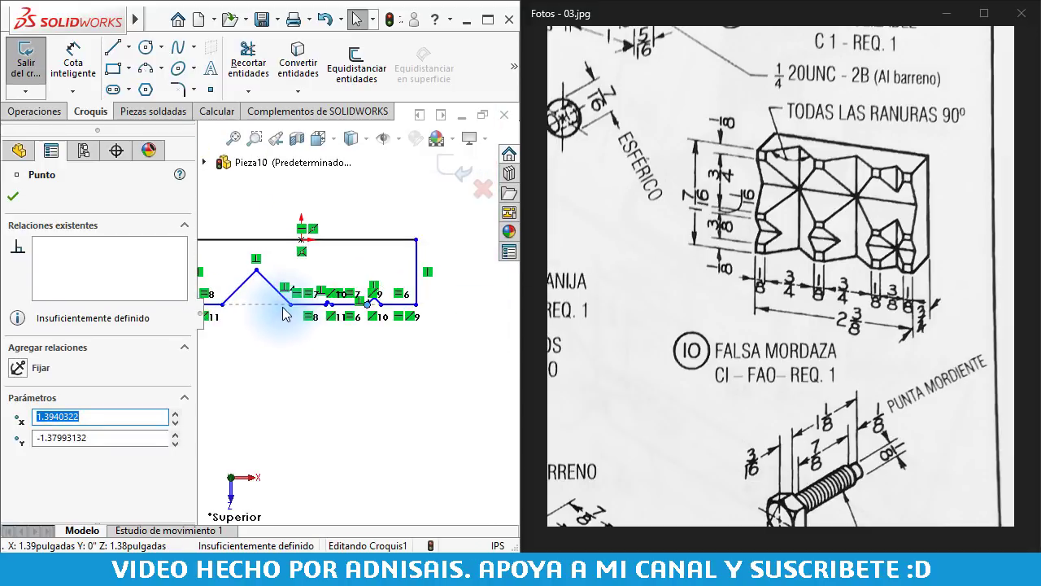
scroll(356, 316, "down", 2)
left_click(335, 301)
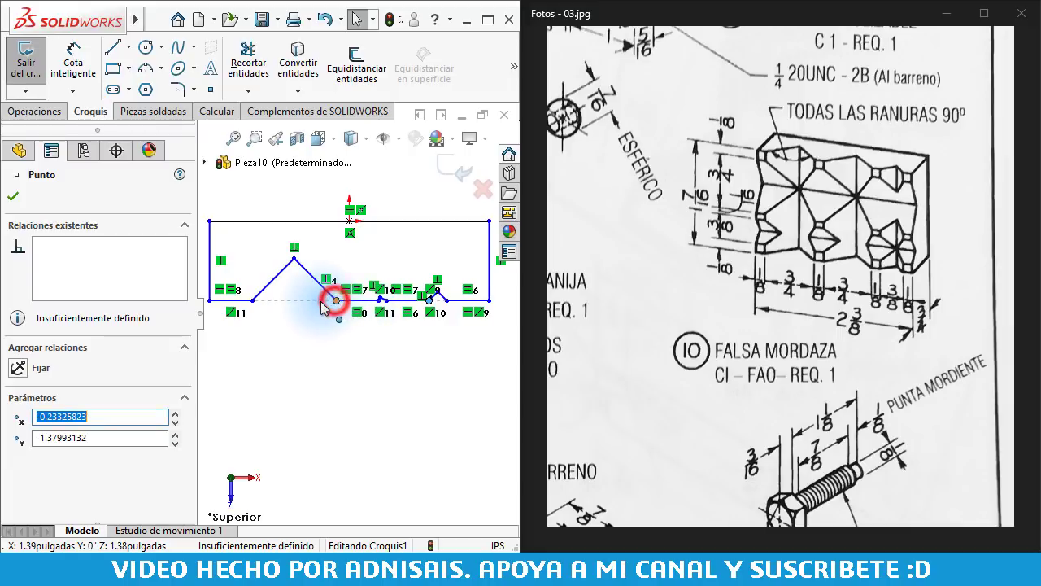
left_click(342, 369)
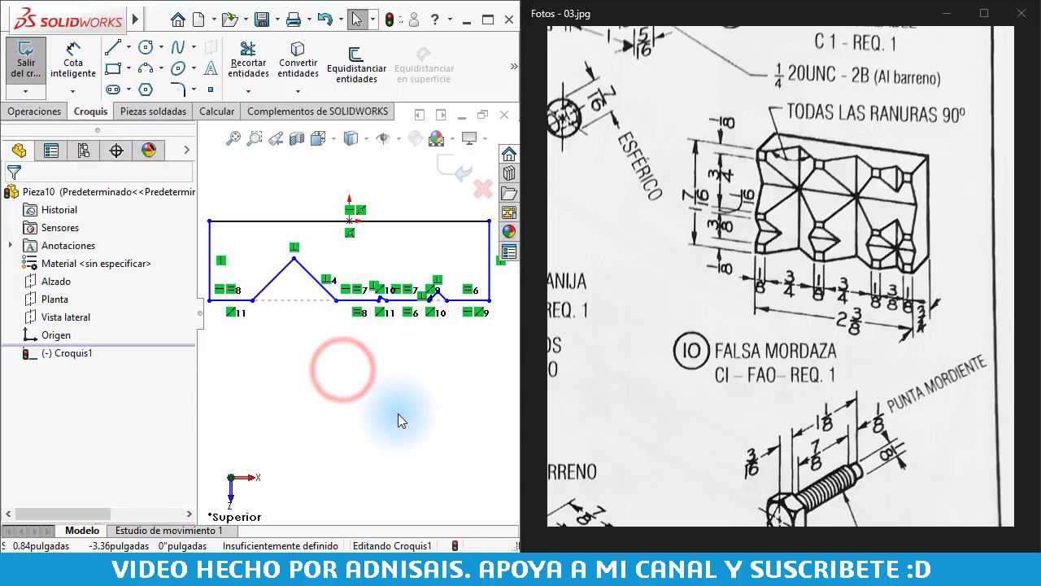
right_click_drag(383, 444, 348, 268)
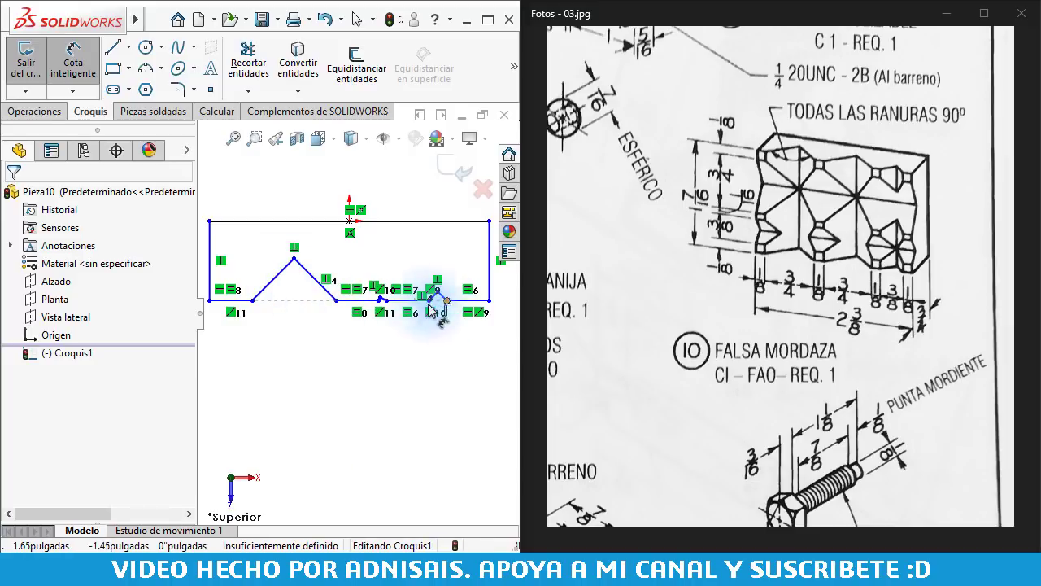
scroll(348, 309, "up", 1)
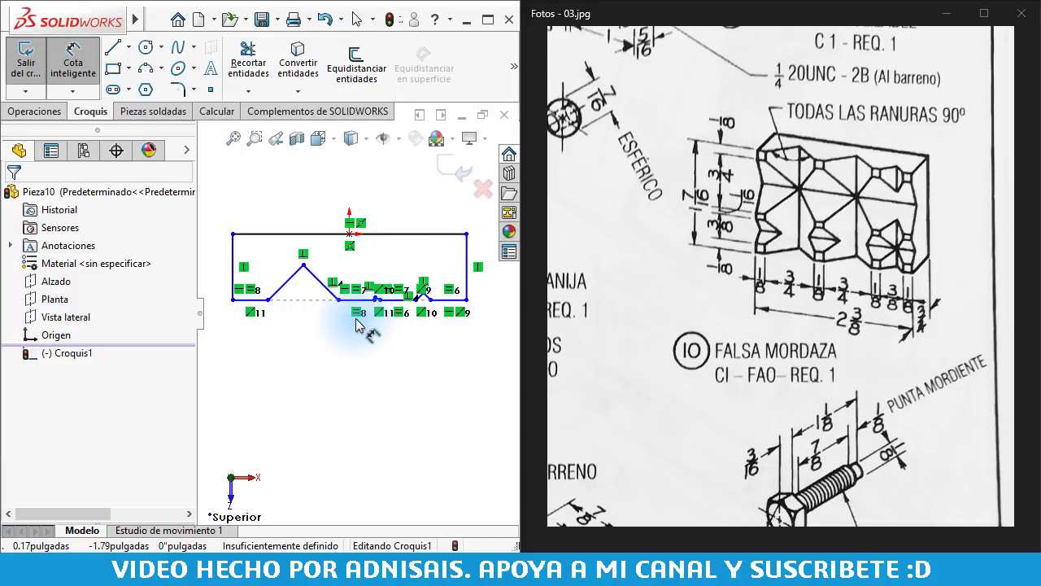
Dimension the top line to 2 3/8" and the lower-left flat to 1/8"
left_click(302, 234)
left_click(319, 187)
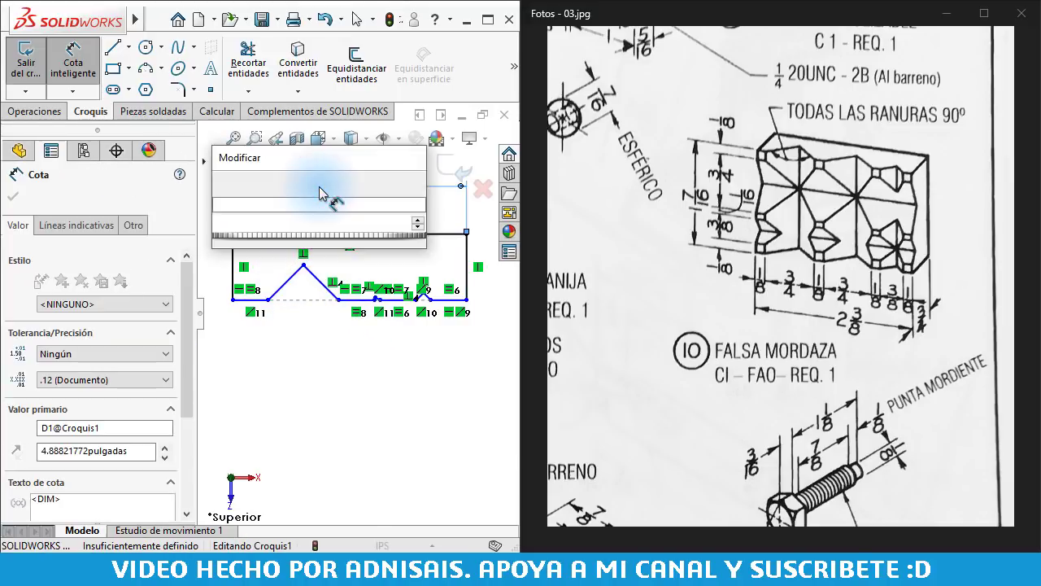
type("2 3/8")
key("Return")
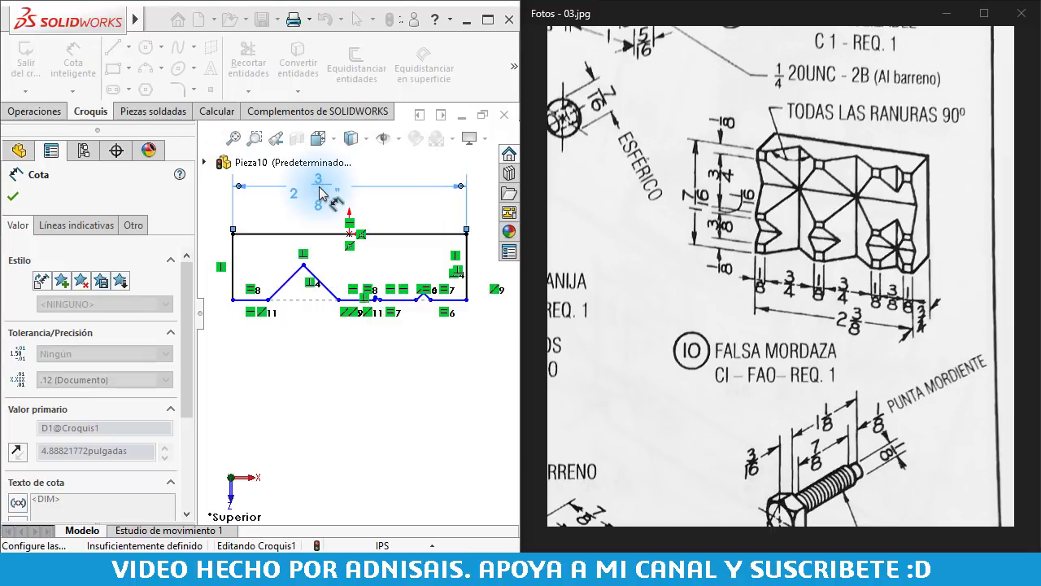
left_click(252, 299)
left_click(248, 364)
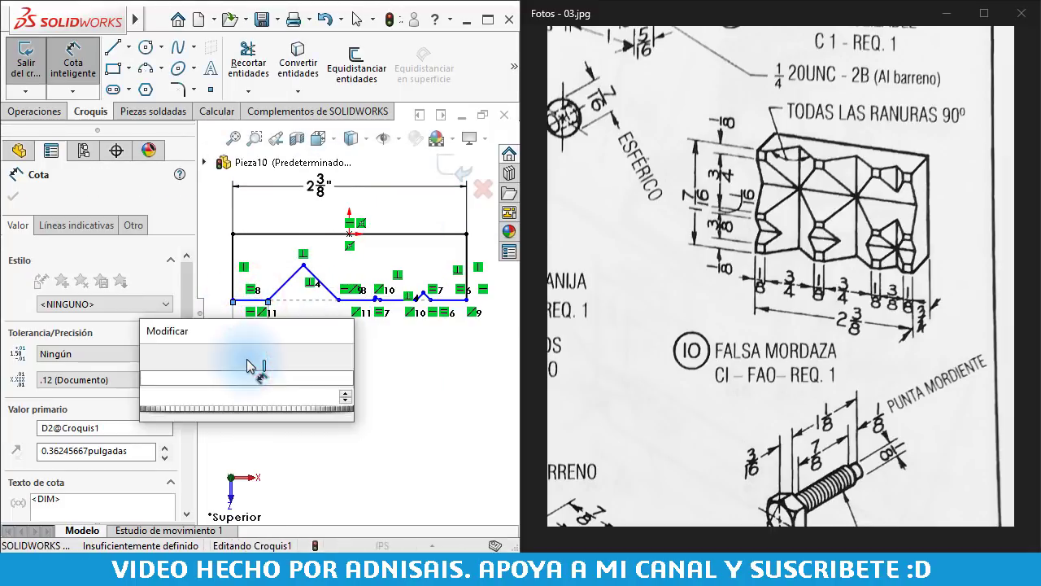
type("1/8")
key("Return")
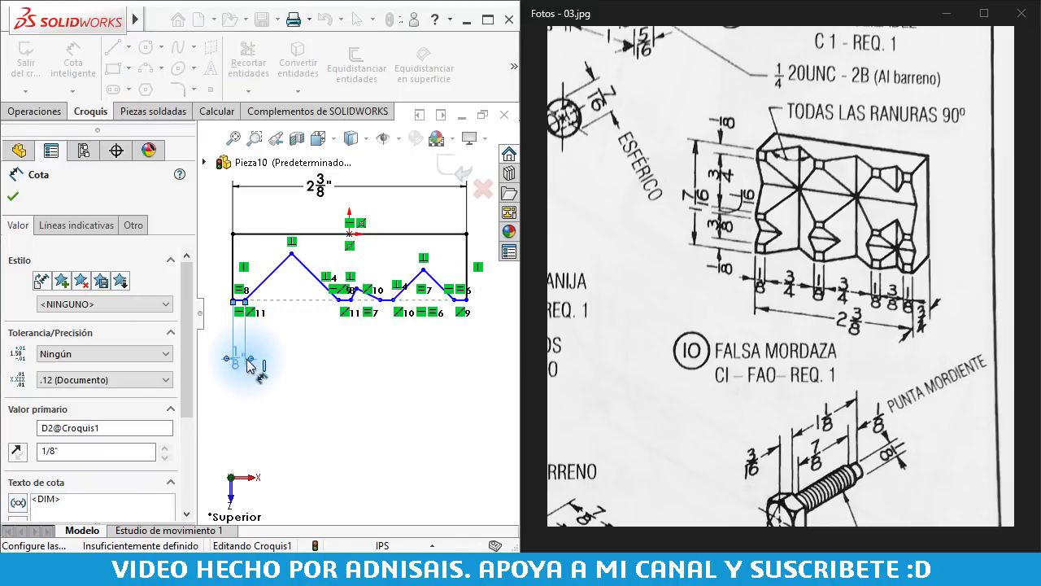
scroll(387, 300, "down", 1)
key("Escape")
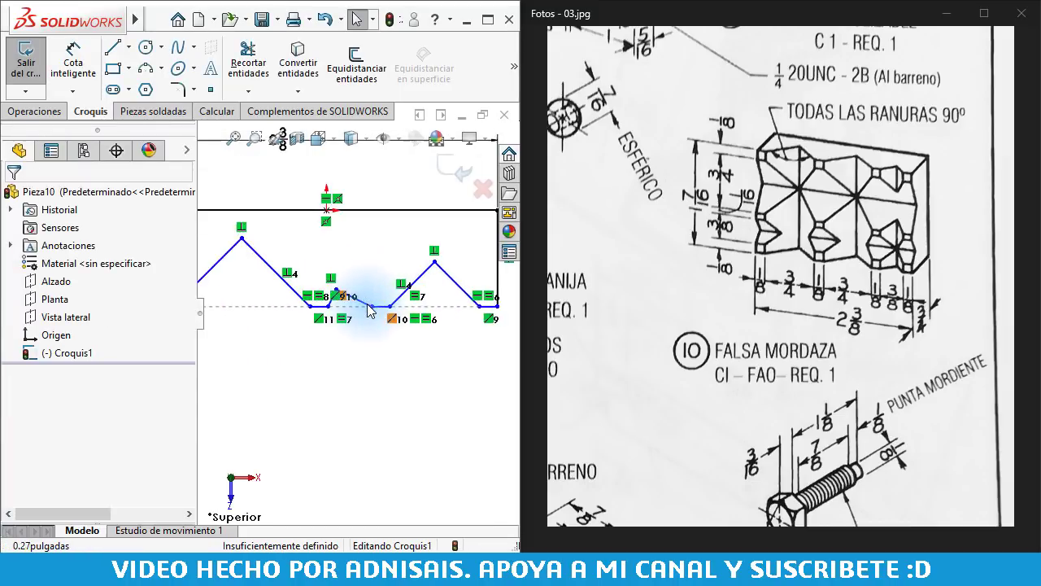
Make the two slanted sides of each V groove equal, adjusting a peak vertex along the way
scroll(362, 298, "down", 2)
left_click(300, 263)
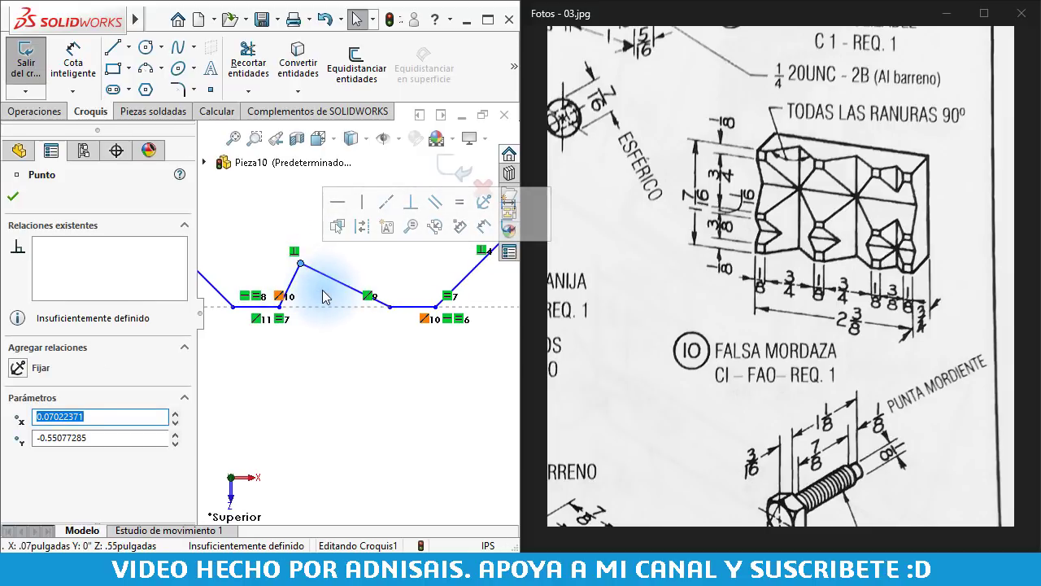
scroll(323, 297, "up", 2)
scroll(354, 315, "down", 2)
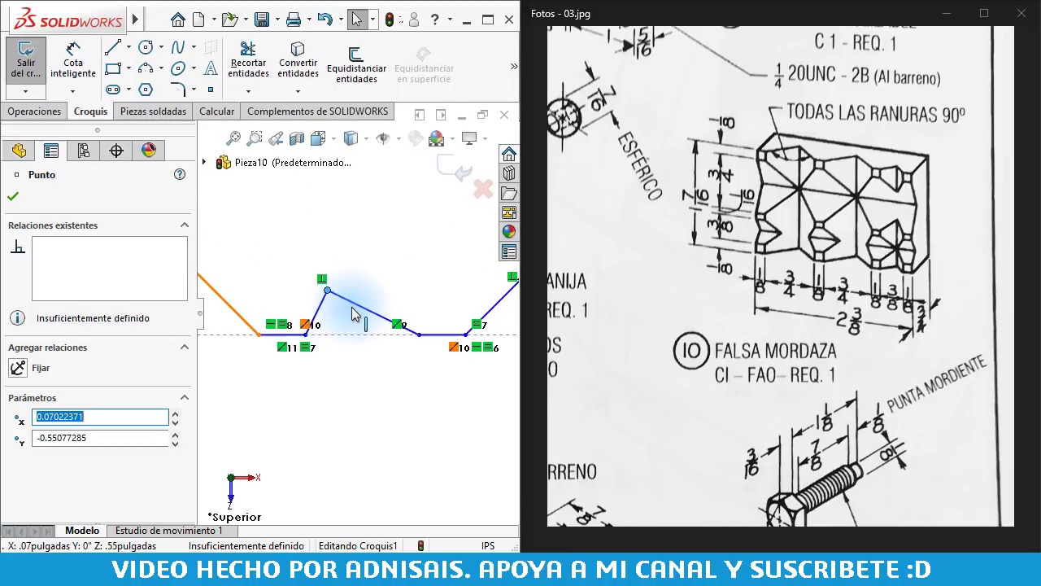
left_click(328, 290)
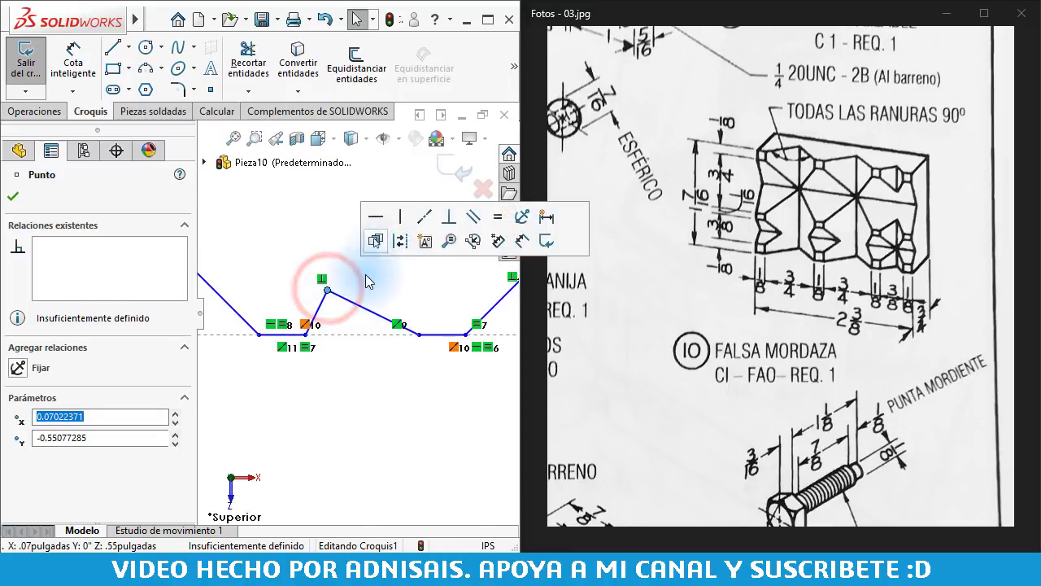
left_click(499, 218)
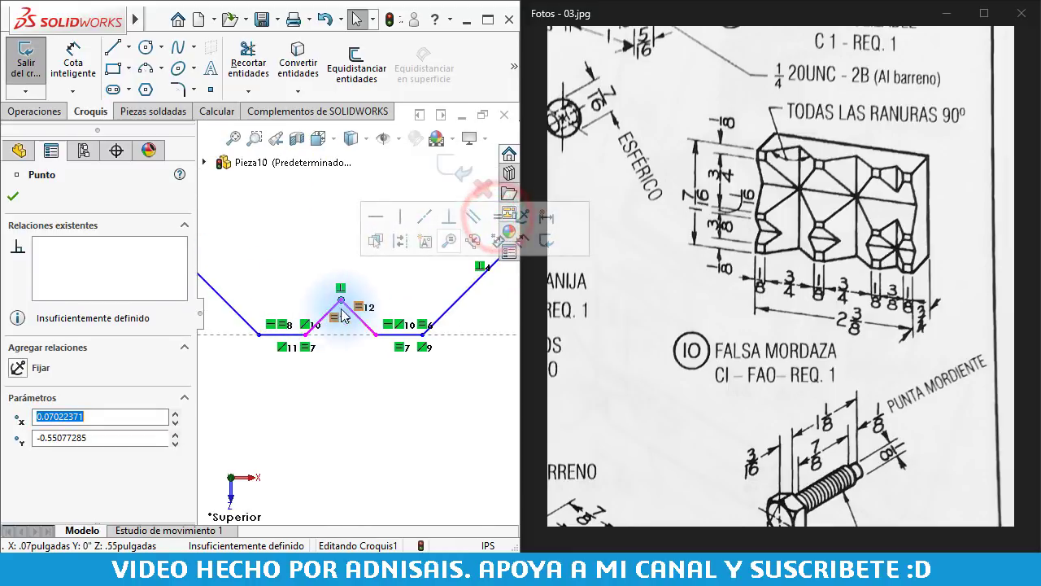
left_click_drag(342, 314, 305, 280)
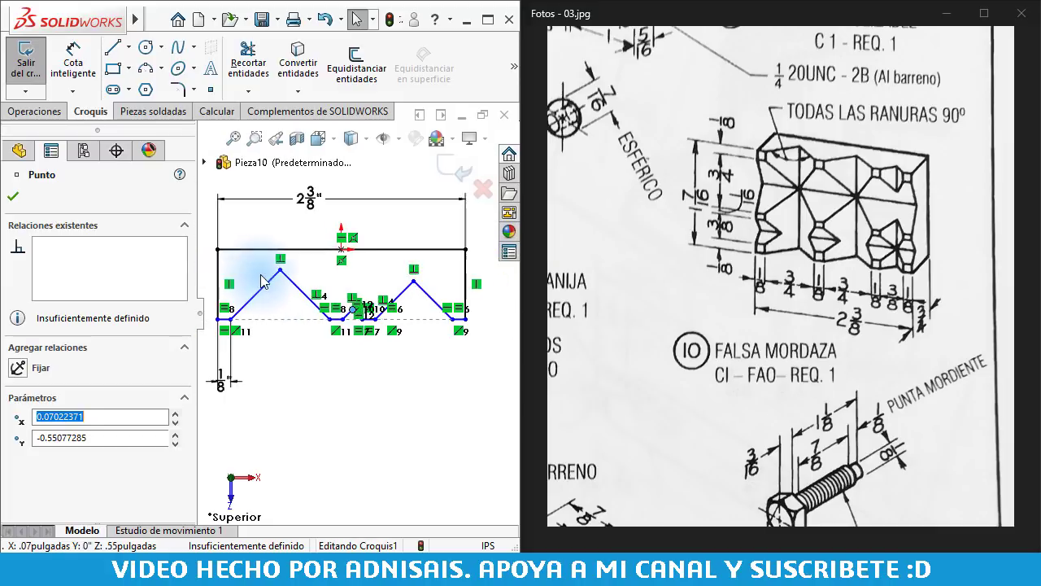
left_click(302, 278, "ctrl")
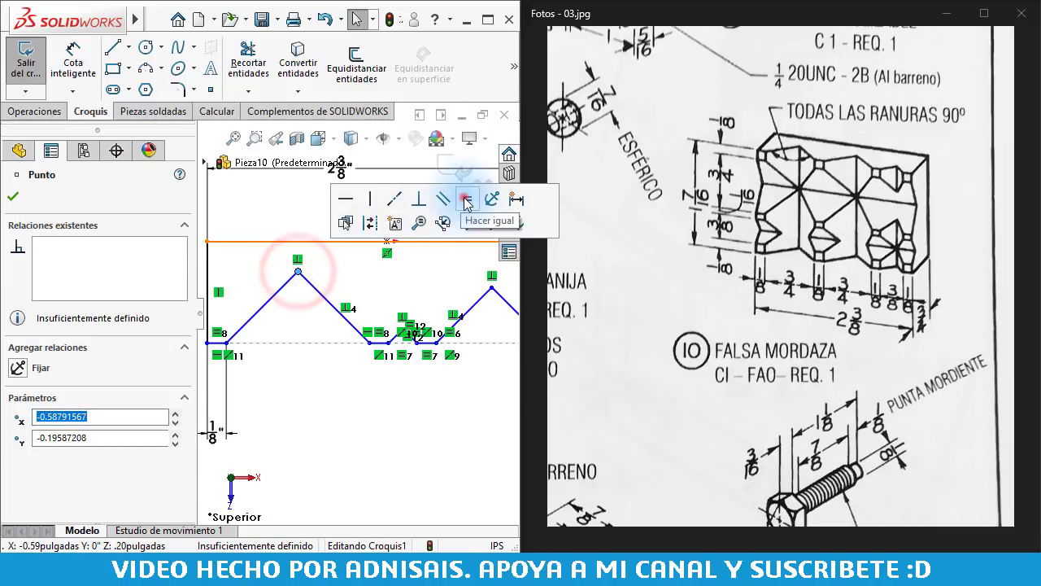
left_click(465, 199)
middle_click_drag(315, 302, 262, 297, "ctrl")
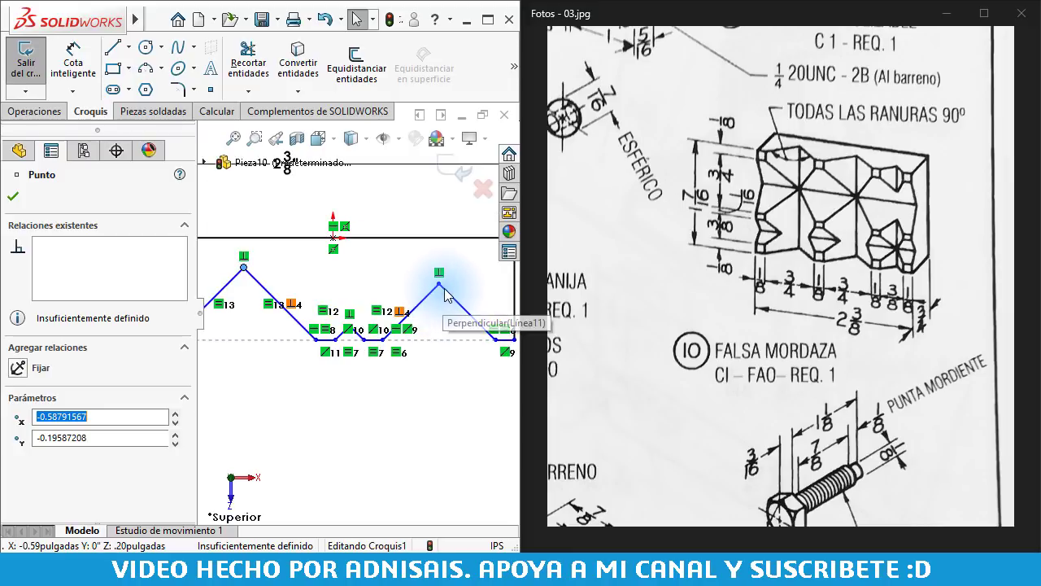
left_click(439, 283)
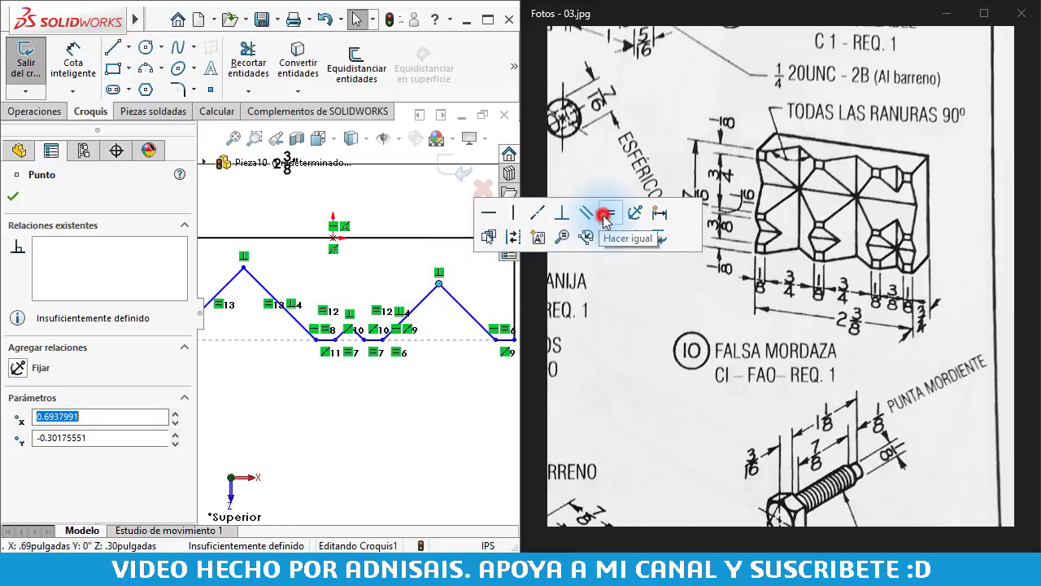
left_click(605, 216)
left_click(361, 402)
Set two 3/4" horizontal spacings between the profile's notch points
key("f")
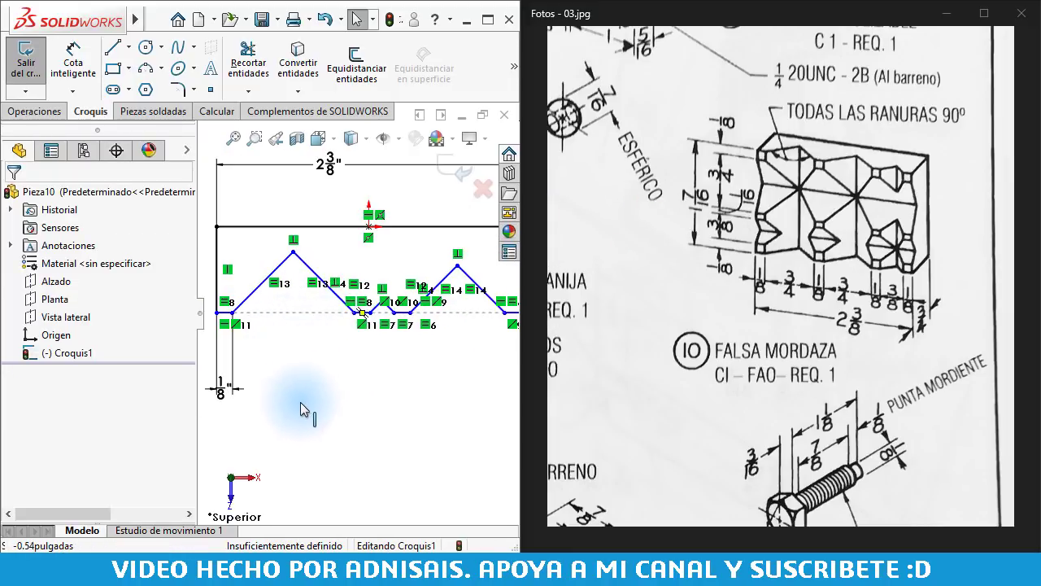
right_click_drag(312, 427, 311, 330)
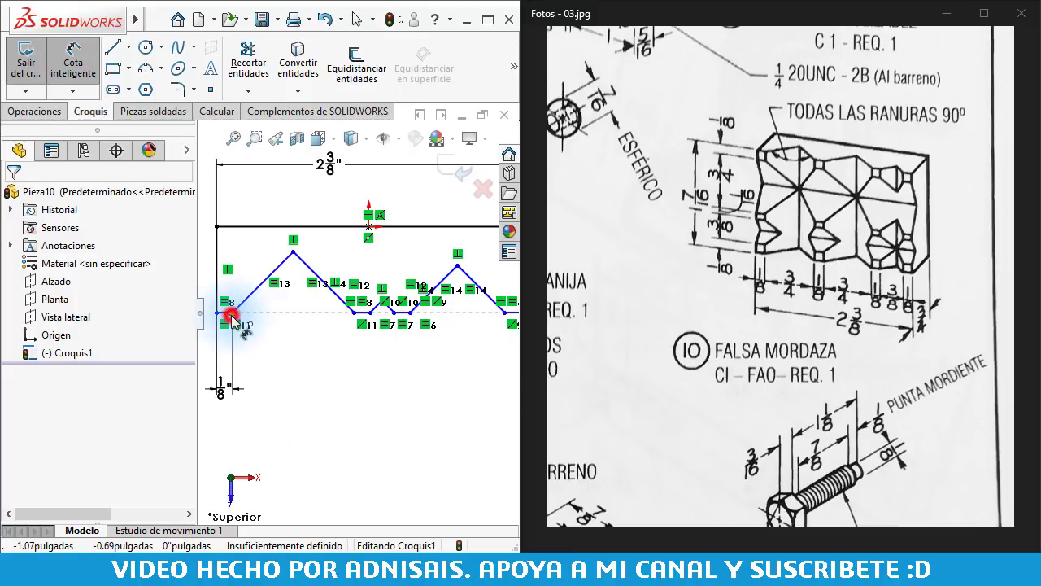
left_click(232, 314)
left_click(353, 311)
left_click(302, 384)
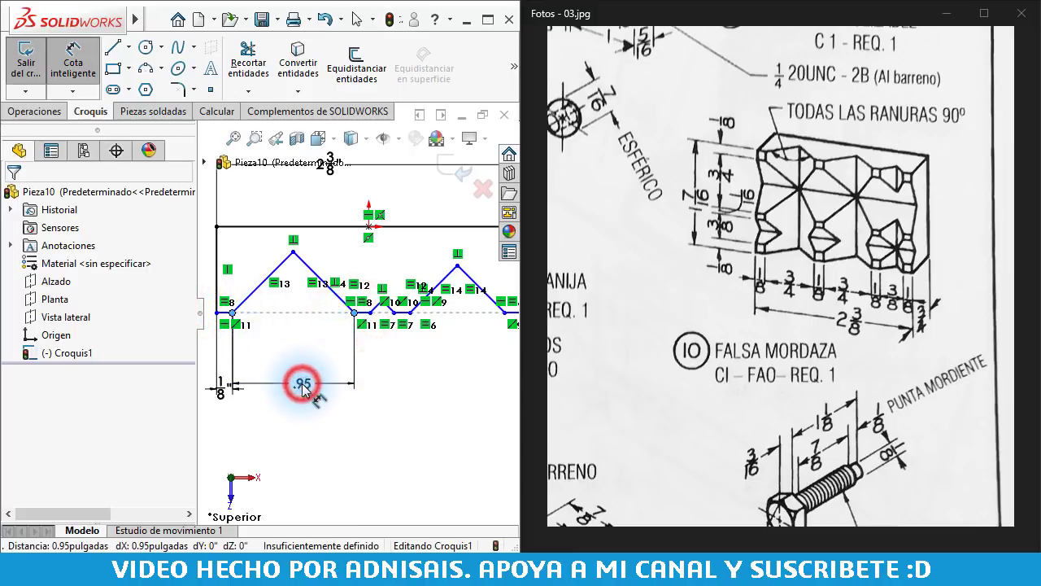
type("3/4")
key("Return")
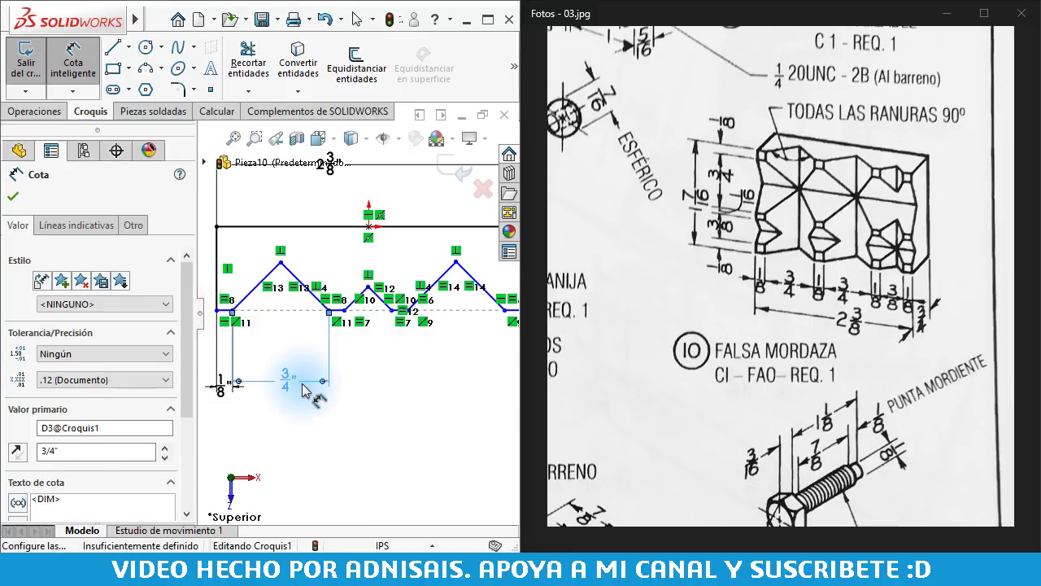
left_click(345, 311)
left_click(391, 312)
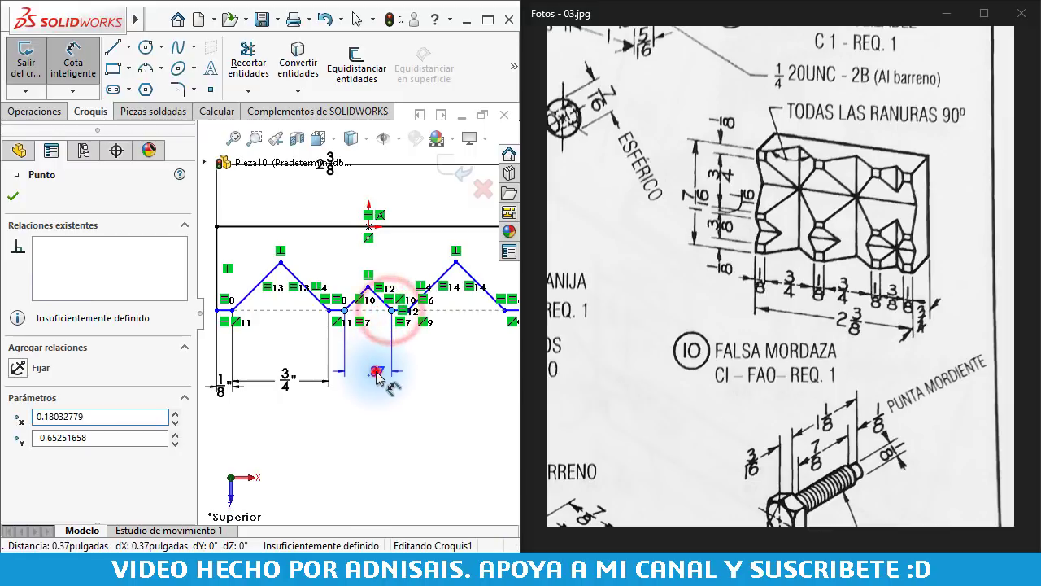
left_click(375, 377)
type("3/4")
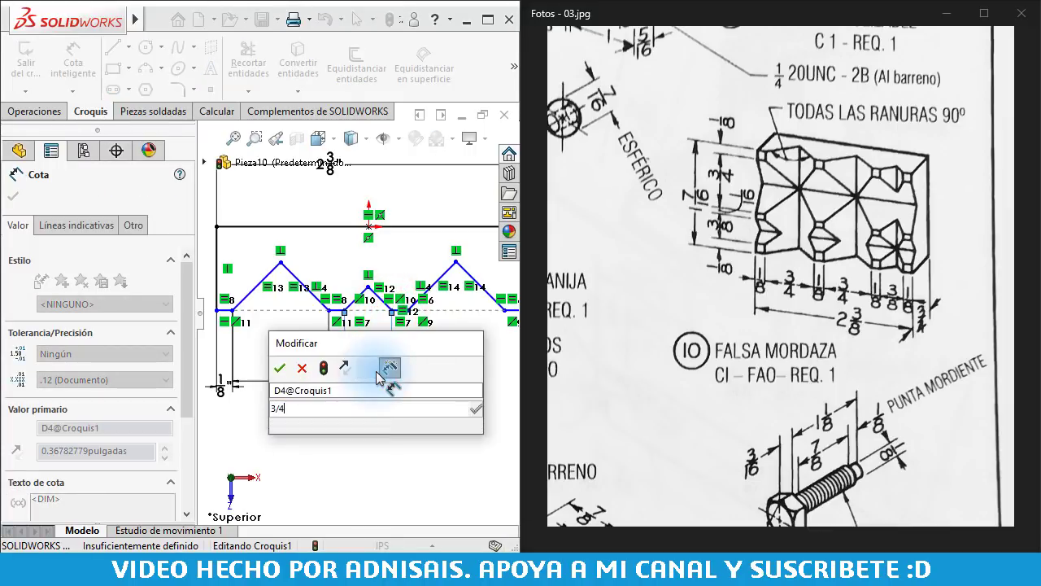
key("Return")
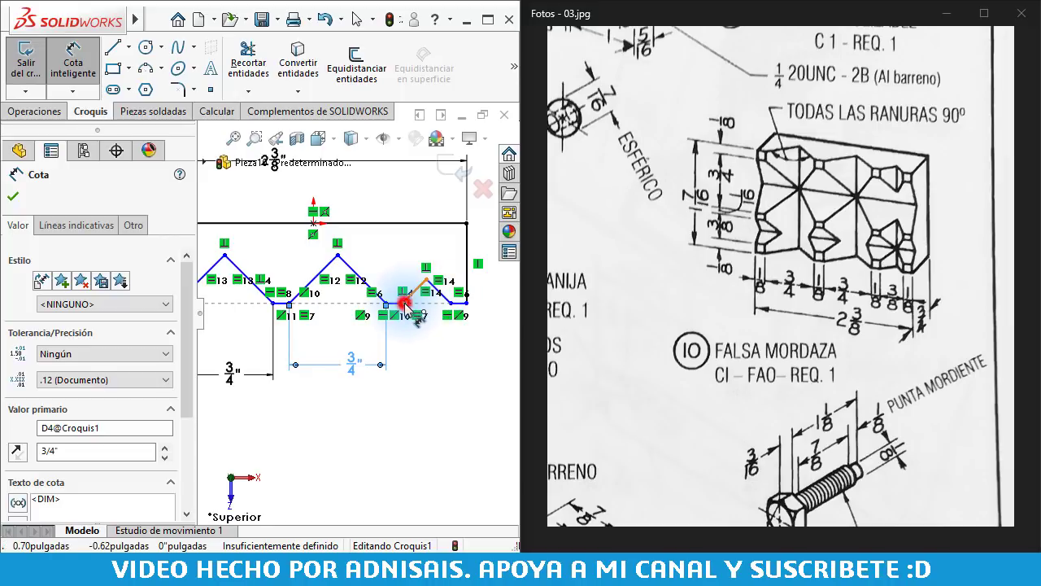
Dimension the left vertical edge to a 3/4" height, fully defining Croquis1
left_click(403, 302)
left_click(451, 304)
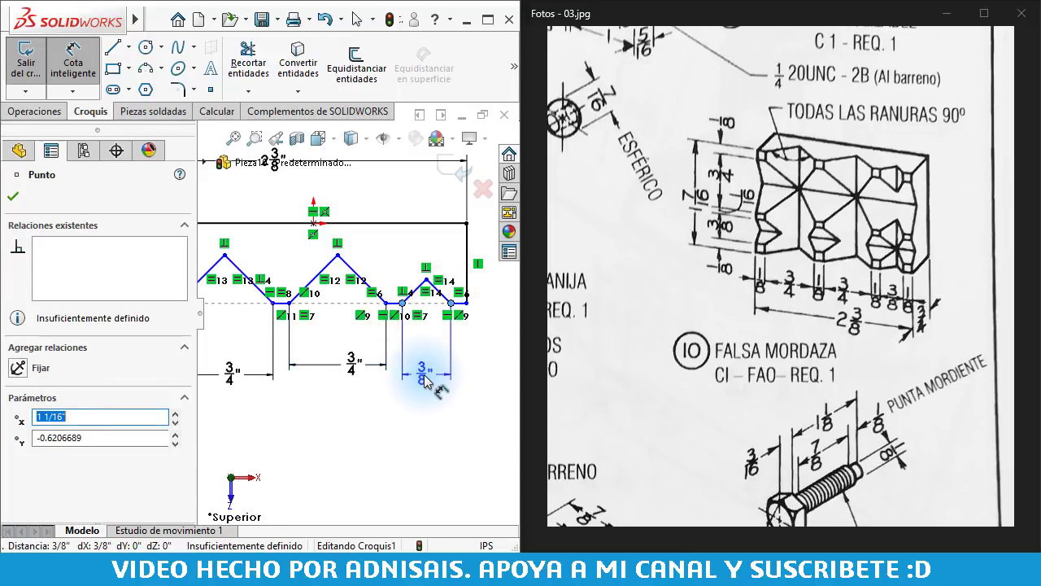
key("Escape")
scroll(366, 293, "up", 2)
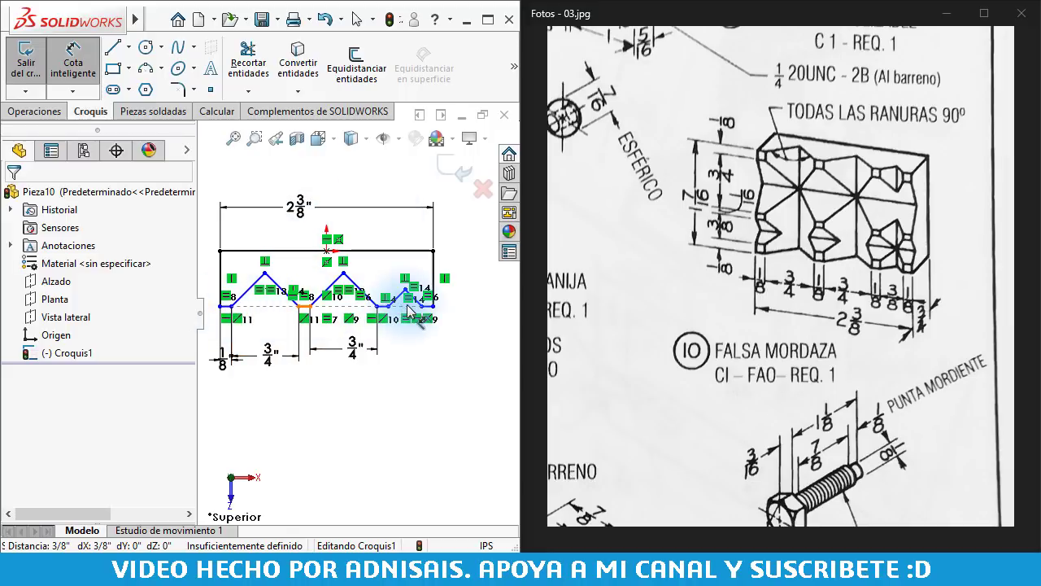
scroll(429, 308, "down", 2)
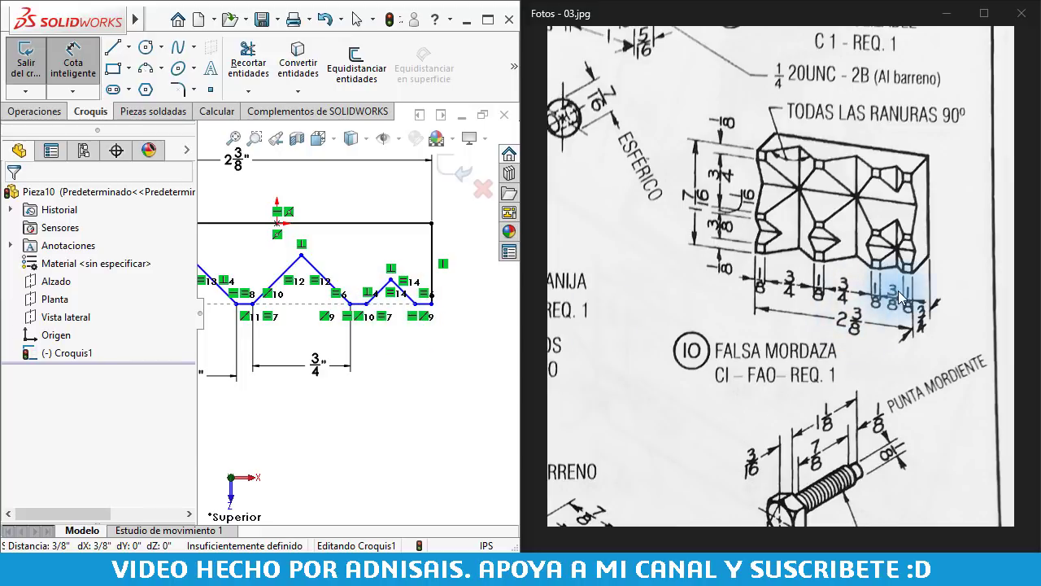
scroll(384, 351, "up", 2)
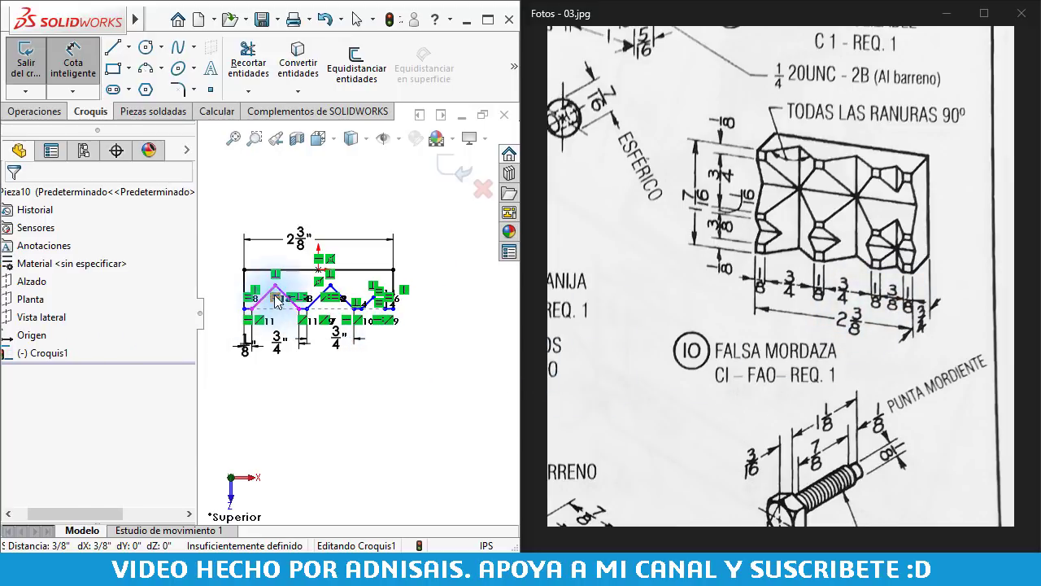
scroll(234, 298, "down", 1)
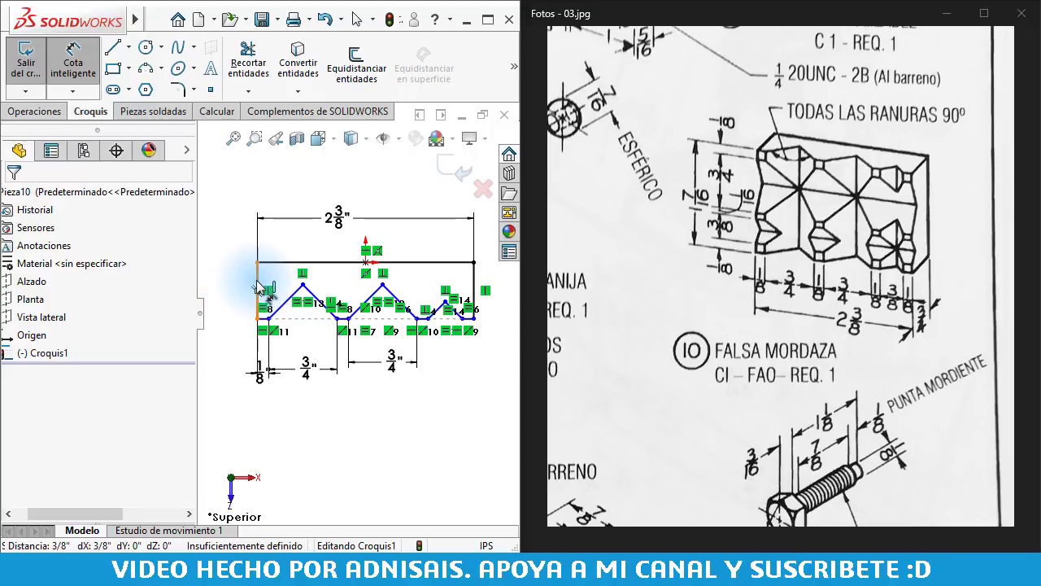
left_click(256, 282)
left_click(234, 285)
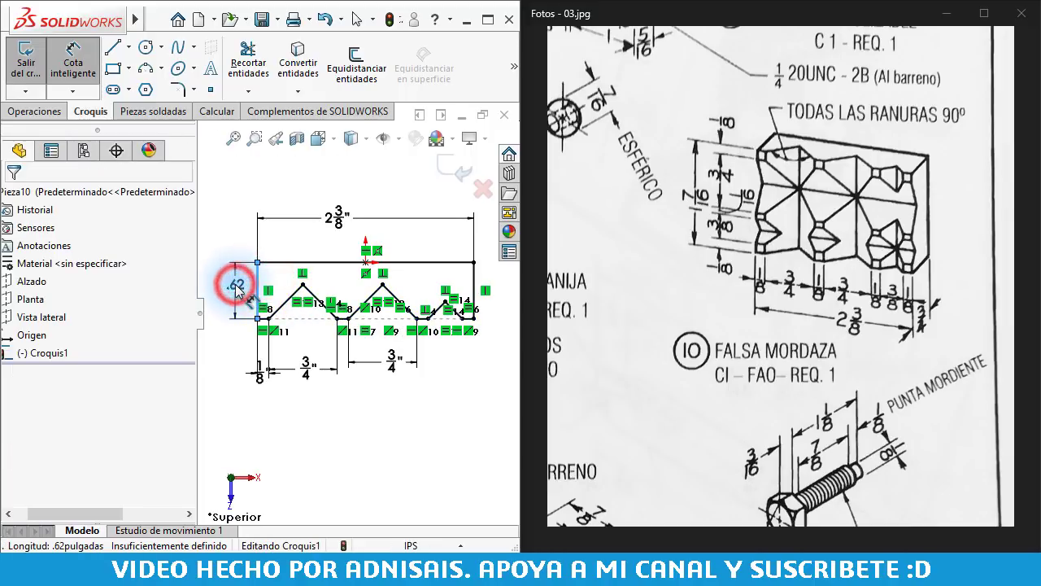
type("3/4")
key("Return")
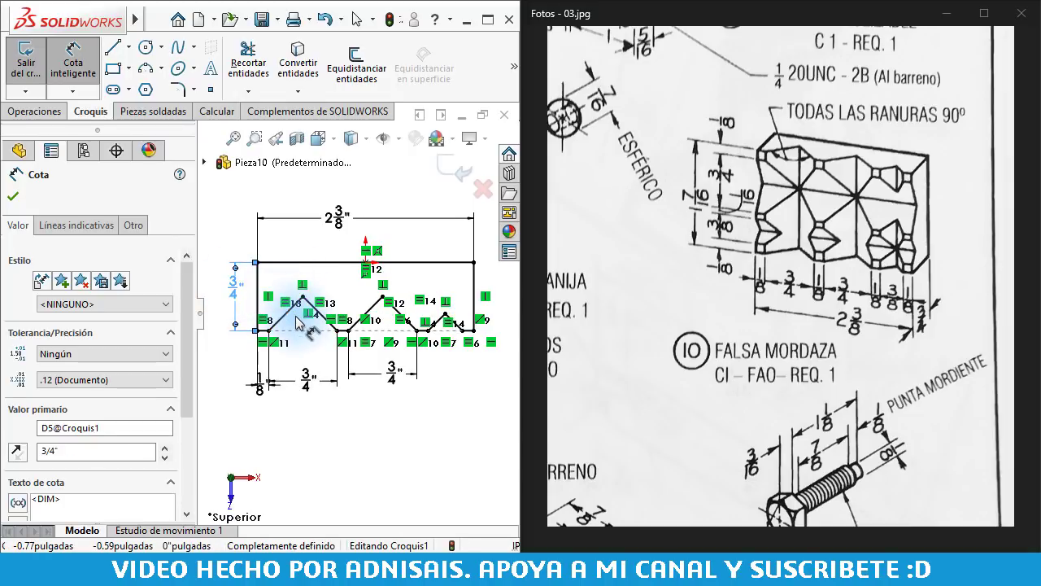
left_click(34, 112)
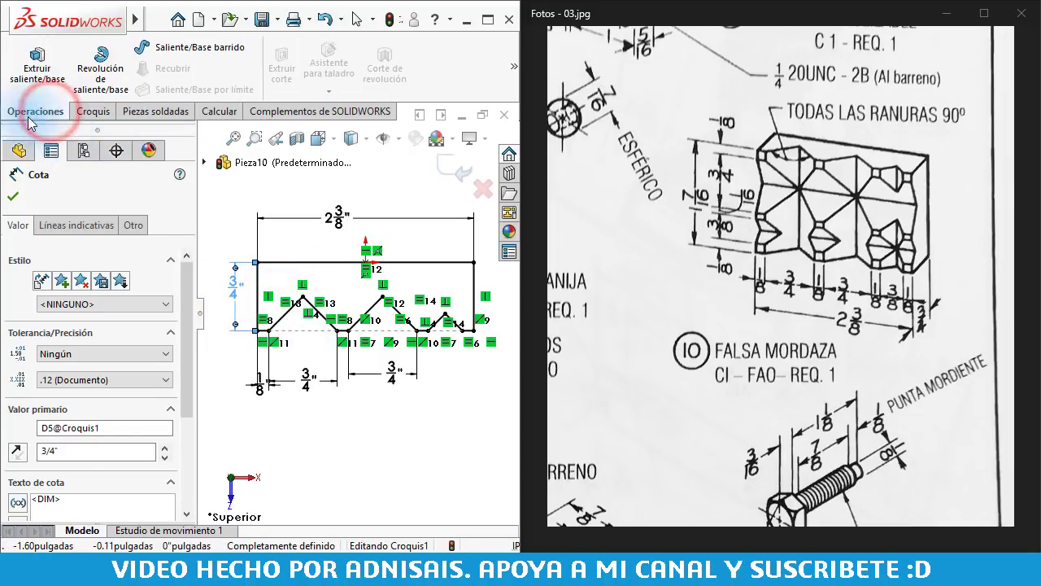
Extrude the serrated profile 1 7/16" into the solid block Saliente-Extruir1
left_click(37, 65)
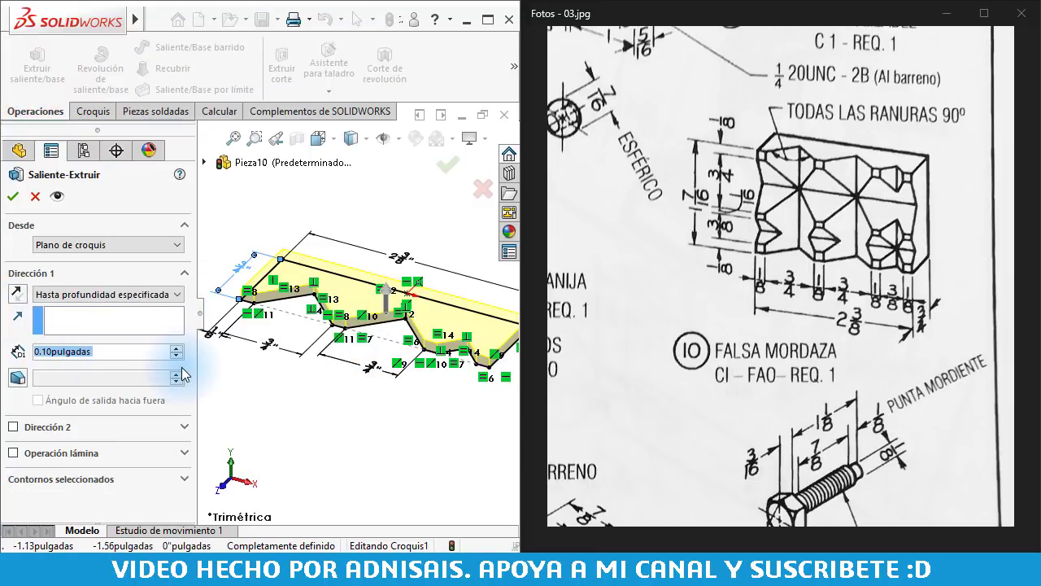
key("BackSpace")
type("1 7/")
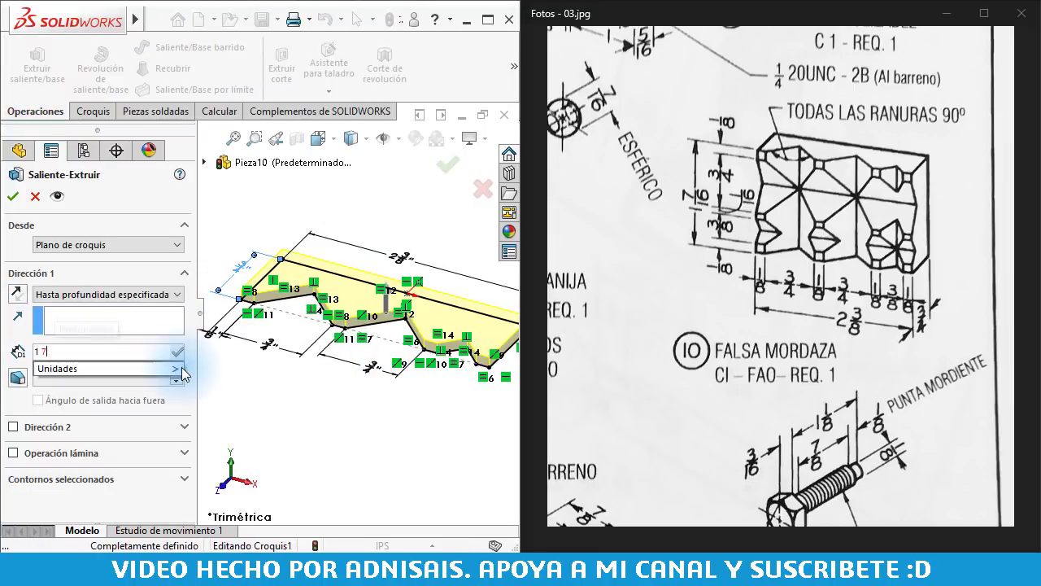
type("16")
key("Return")
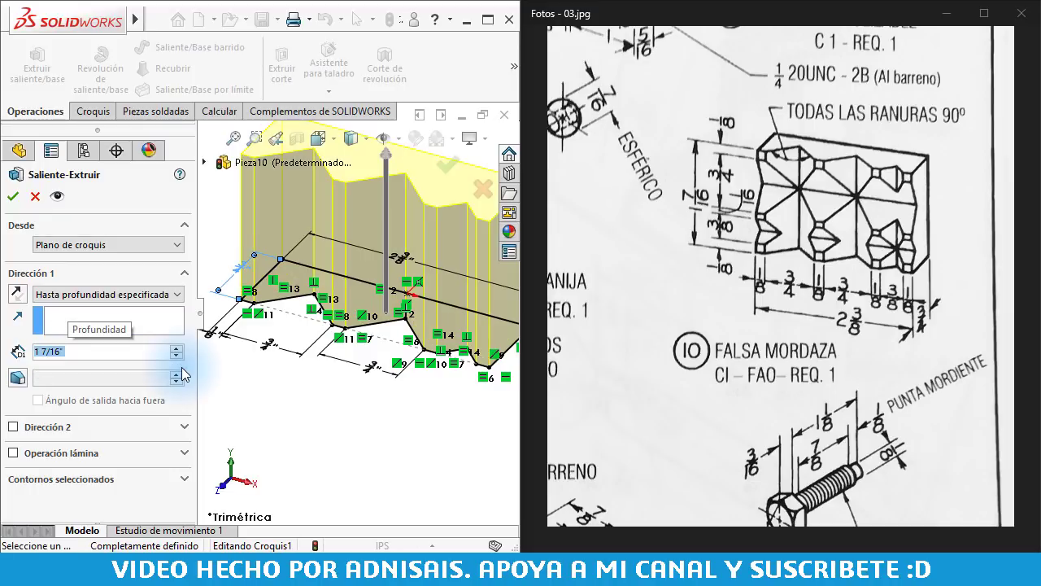
mouse_move(366, 293)
middle_mouse_down()
mouse_move(417, 258)
mouse_move(429, 268)
middle_mouse_up()
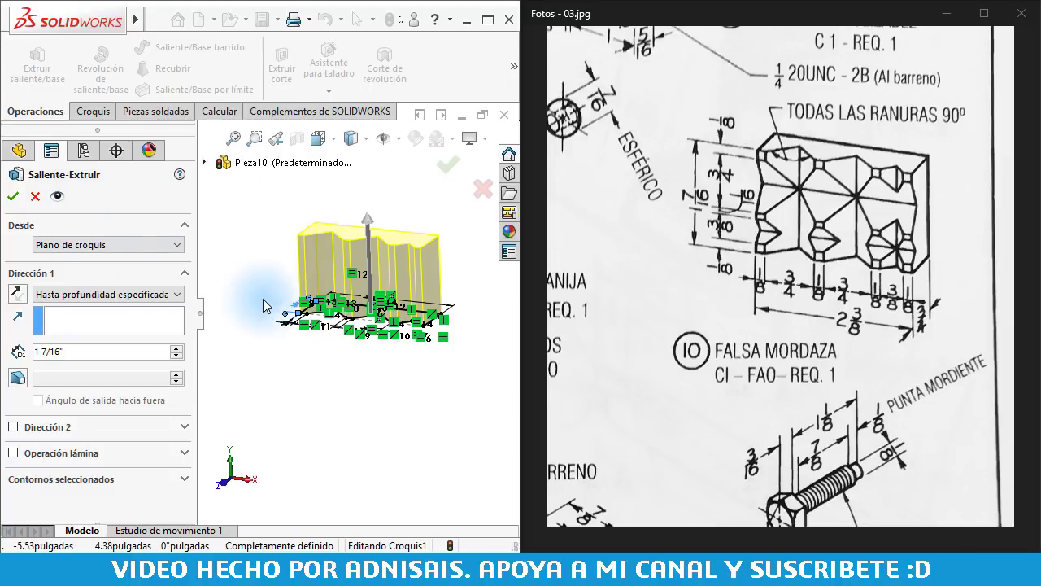
left_click(13, 197)
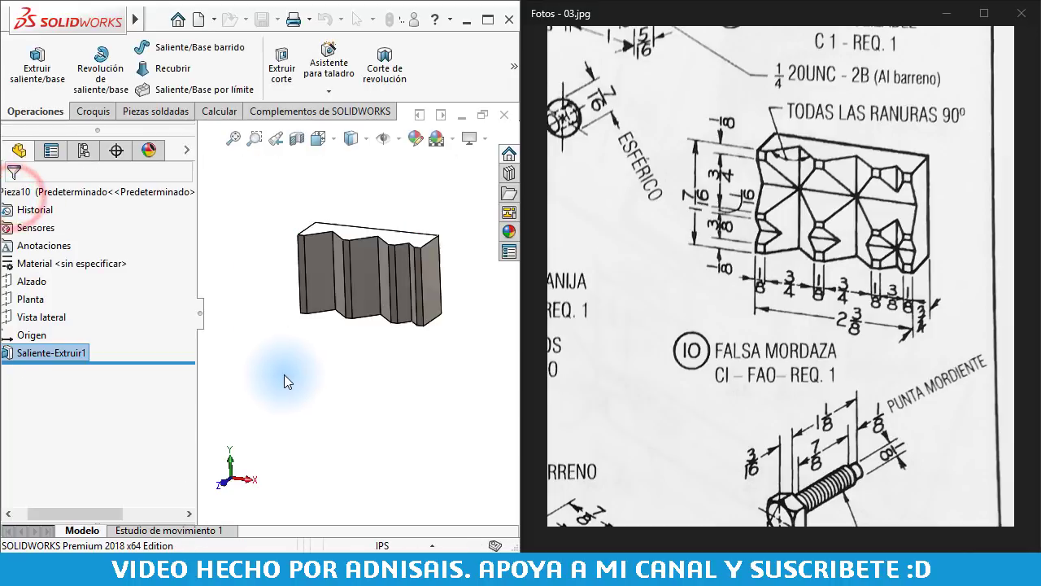
middle_click_drag(353, 266, 316, 263)
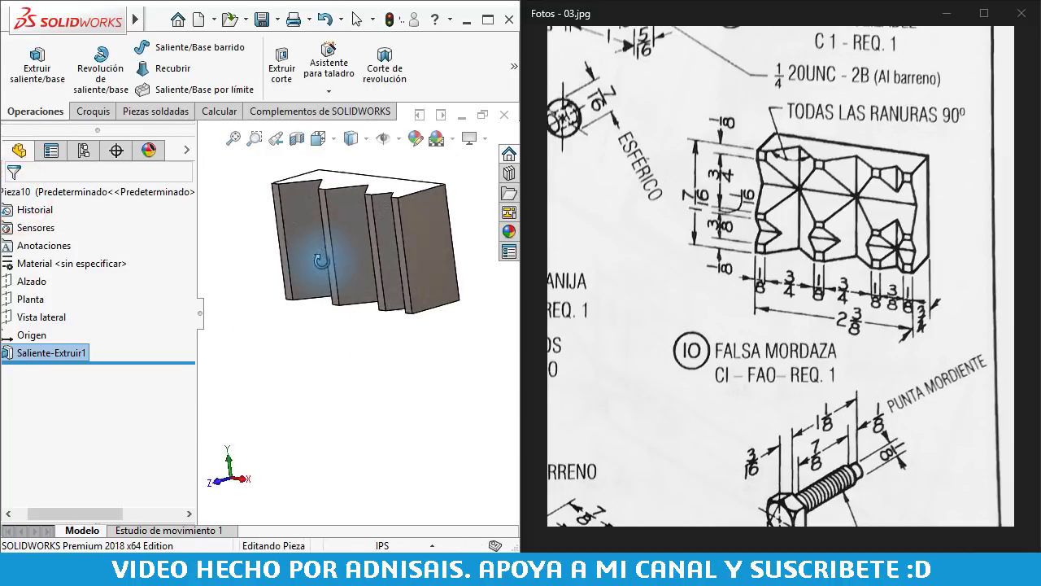
Start a new sketch, Croquis2, on the block's end face
left_click(410, 246)
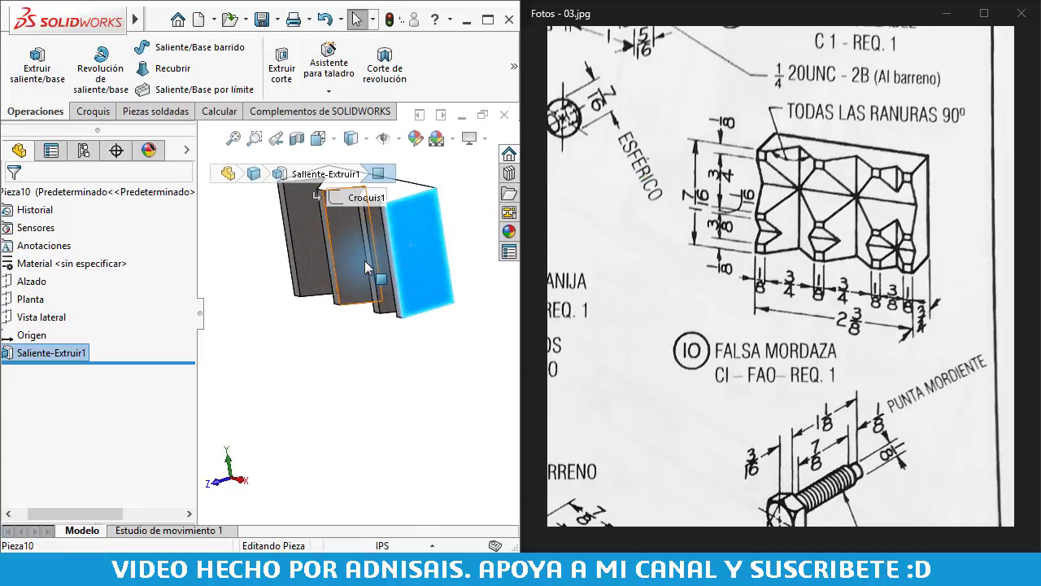
left_click(90, 111)
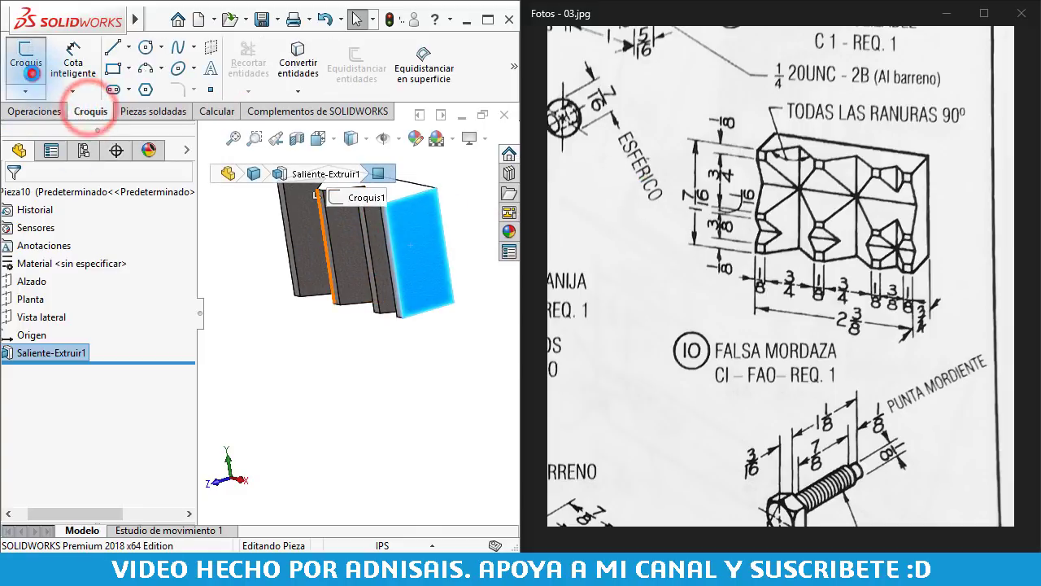
left_click(31, 73)
left_click(112, 50)
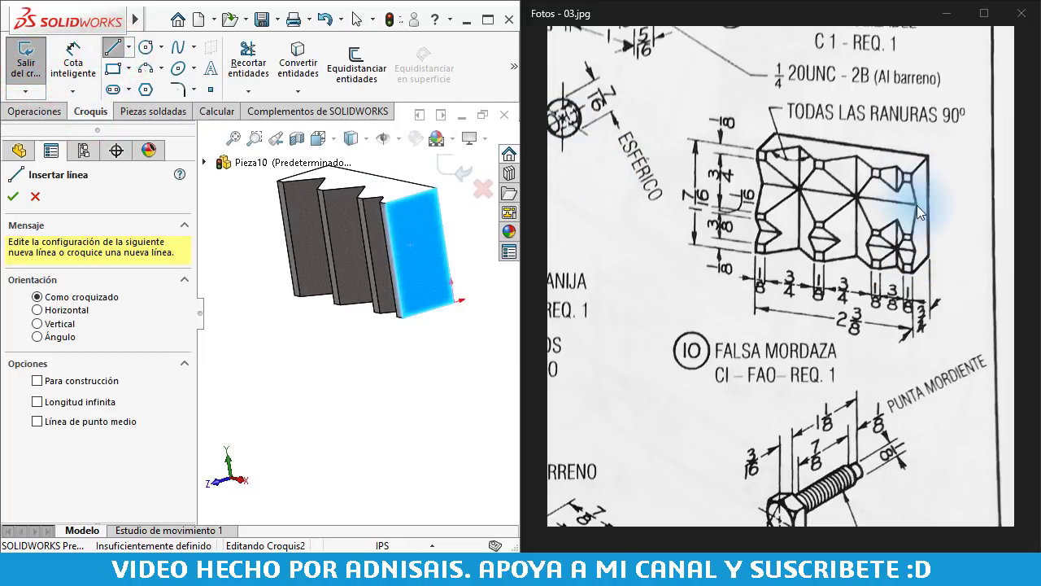
Draw two small triangular V outlines with lines along the face edge
scroll(359, 269, "down", 2)
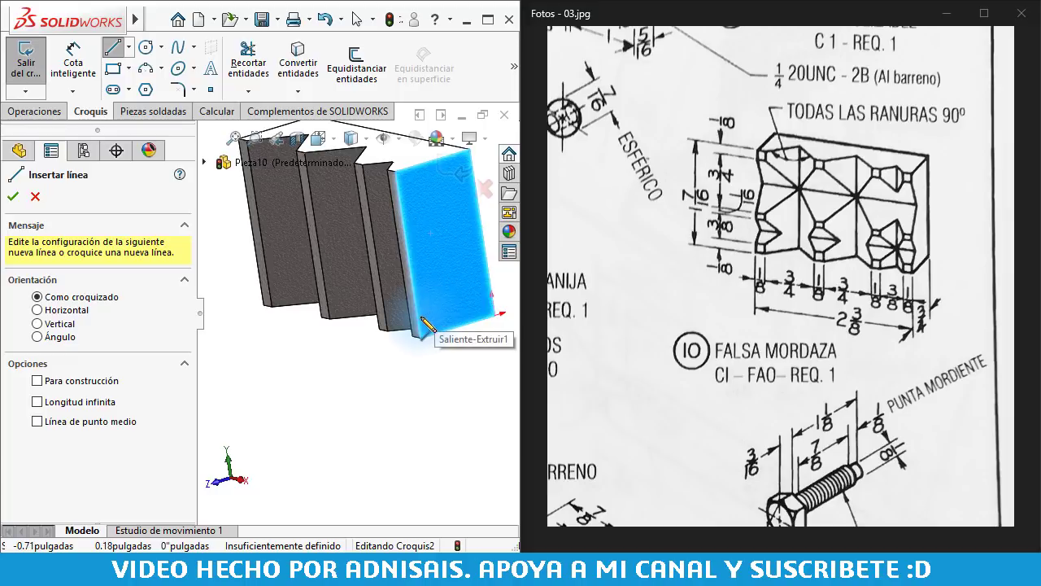
left_click(419, 319)
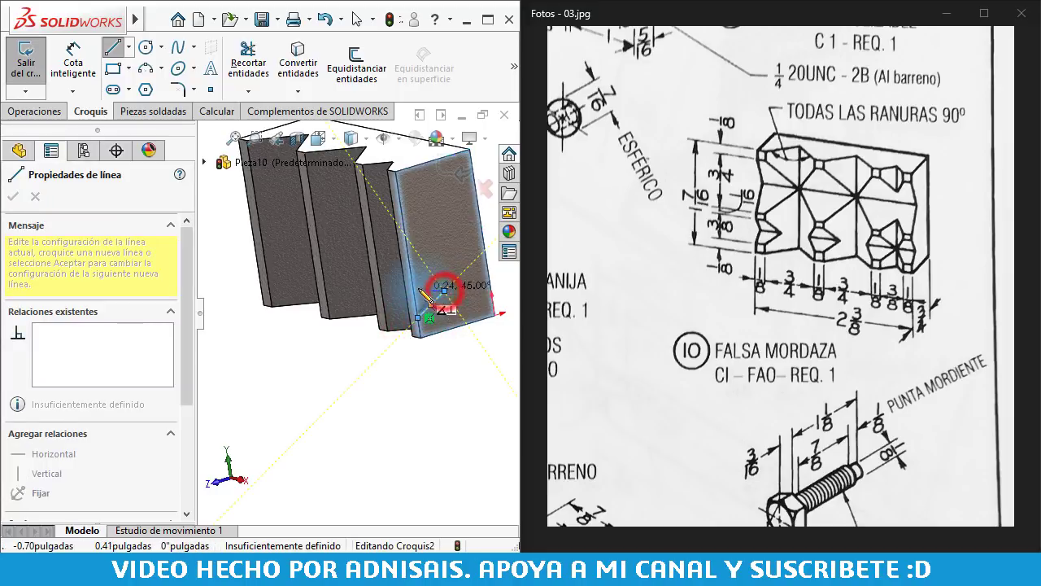
left_click(416, 289)
left_click(418, 318)
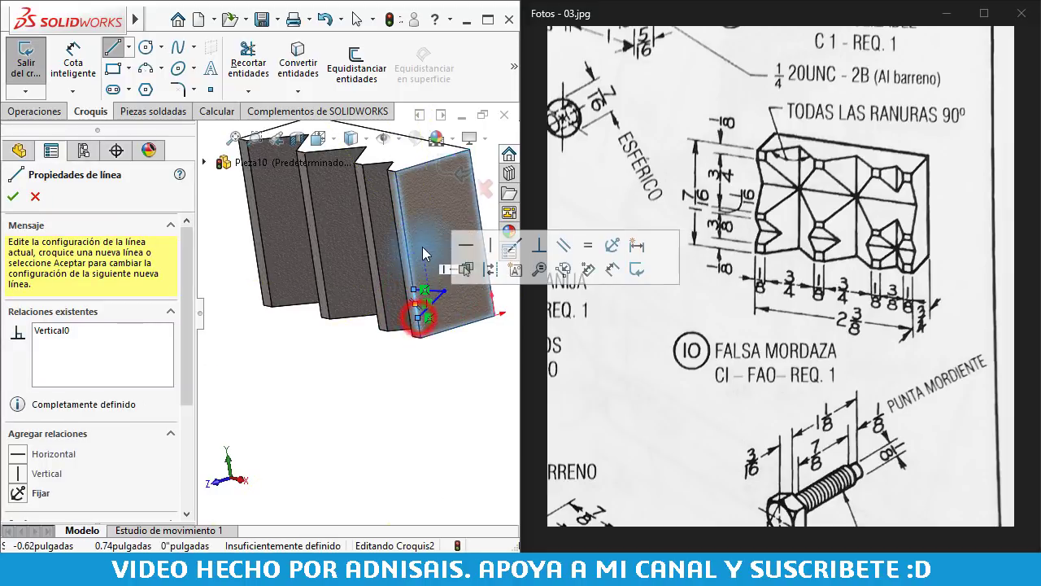
left_click(401, 205)
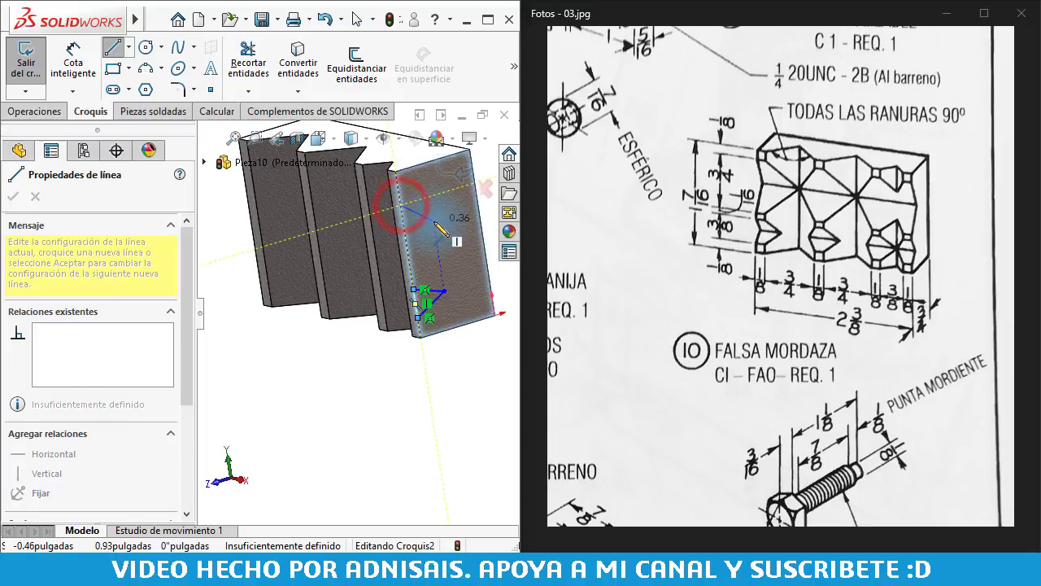
left_click(433, 220)
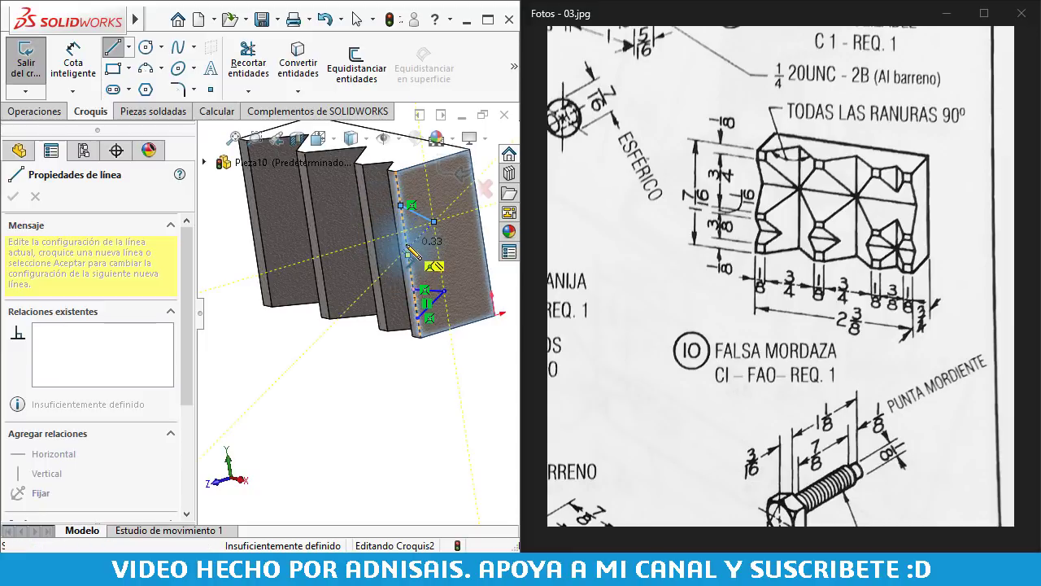
left_click(406, 240)
left_click(400, 205)
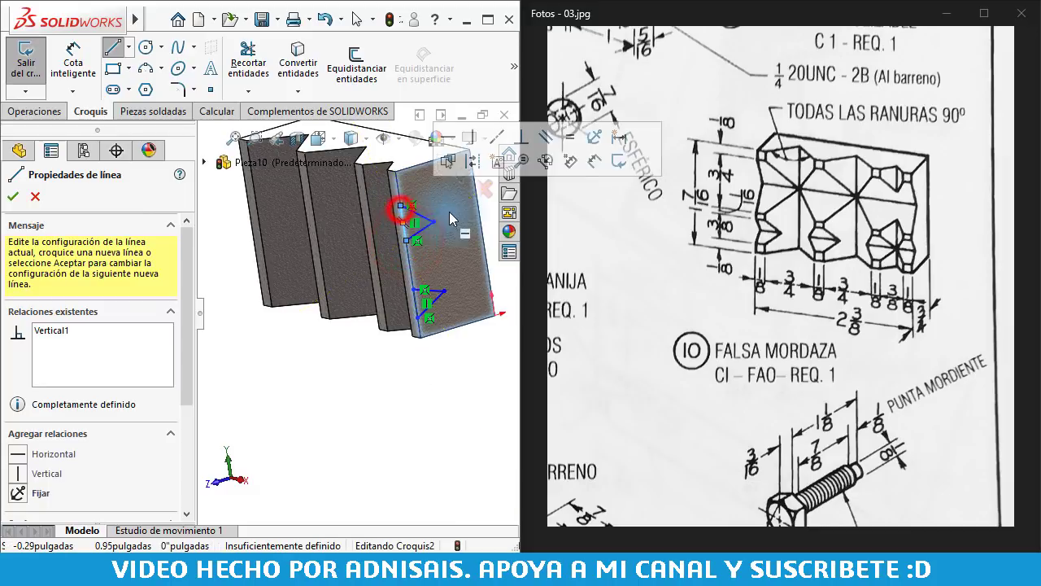
scroll(411, 221, "down", 2)
key("Escape")
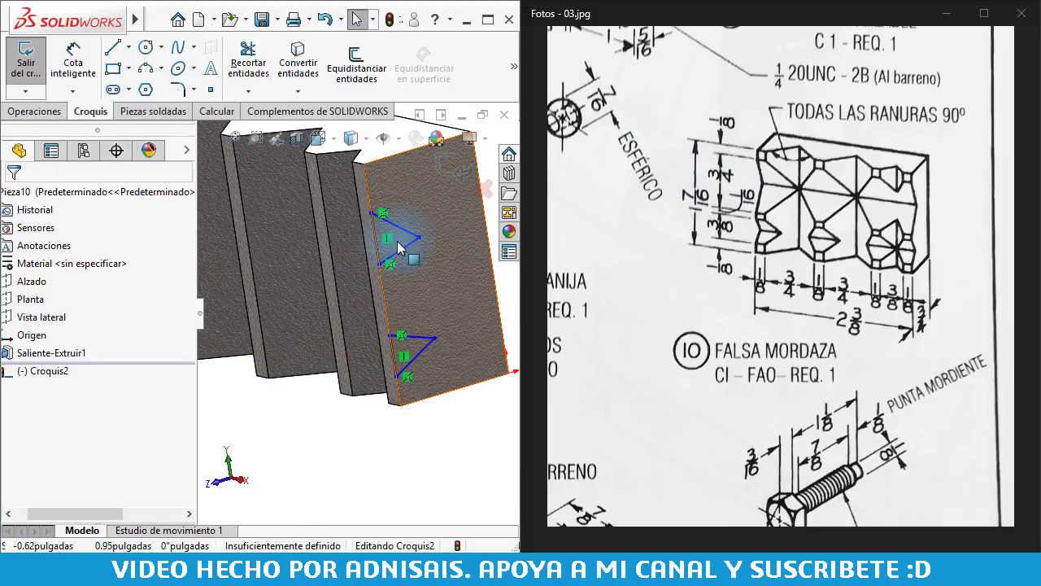
Make the triangle edges equal and dimension the slanted line 3/8"
left_click(418, 238)
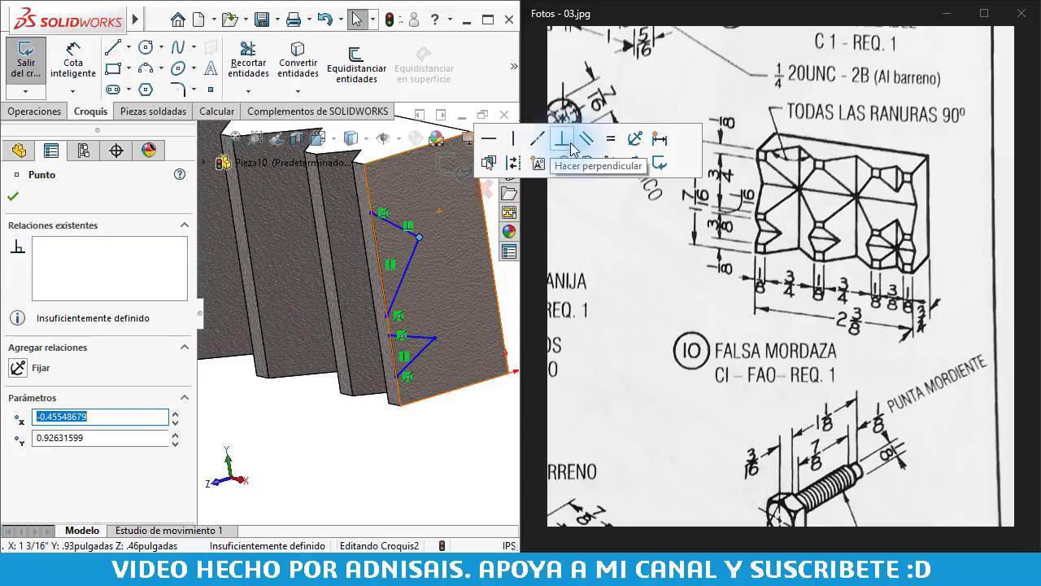
left_click(437, 340)
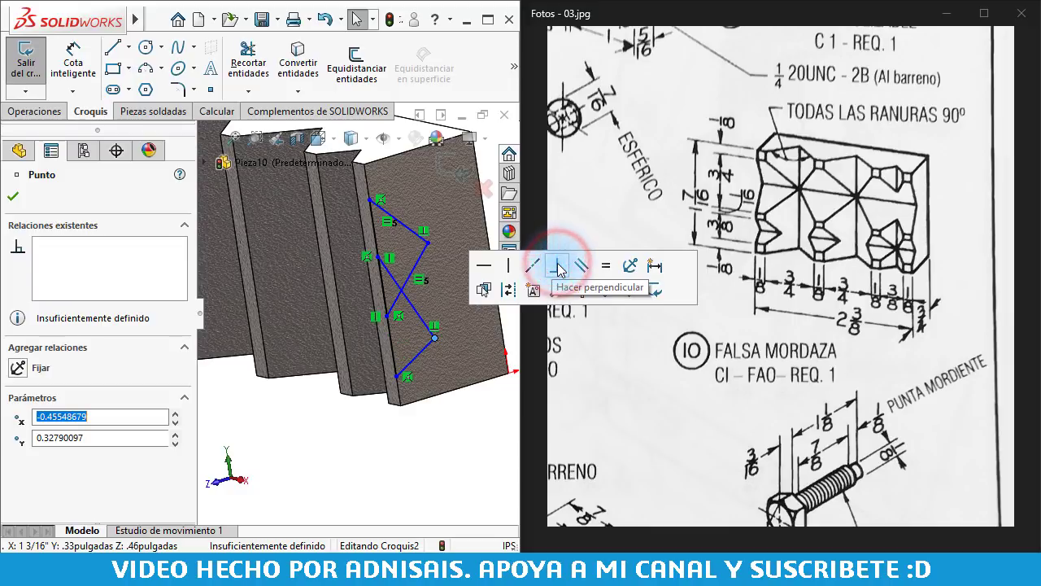
left_click(607, 269)
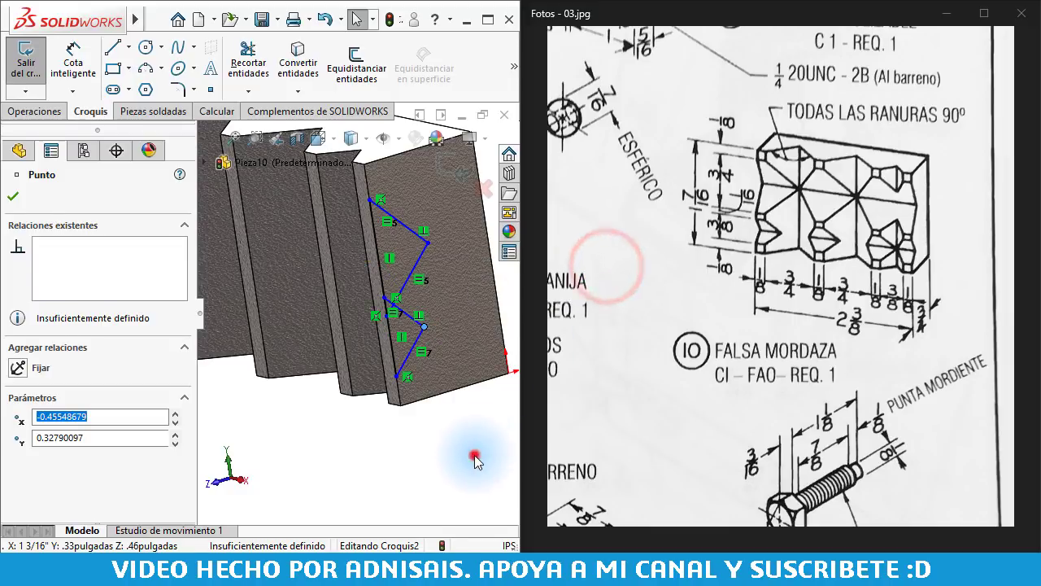
left_click(474, 455)
right_click_drag(473, 469, 477, 476)
left_click(396, 363)
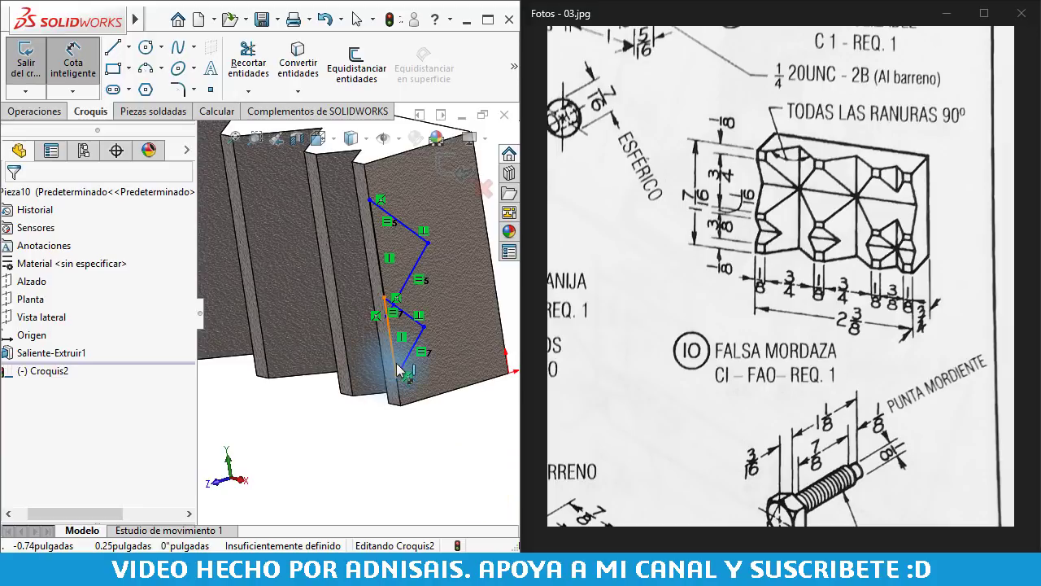
left_click(396, 362)
left_click(369, 366)
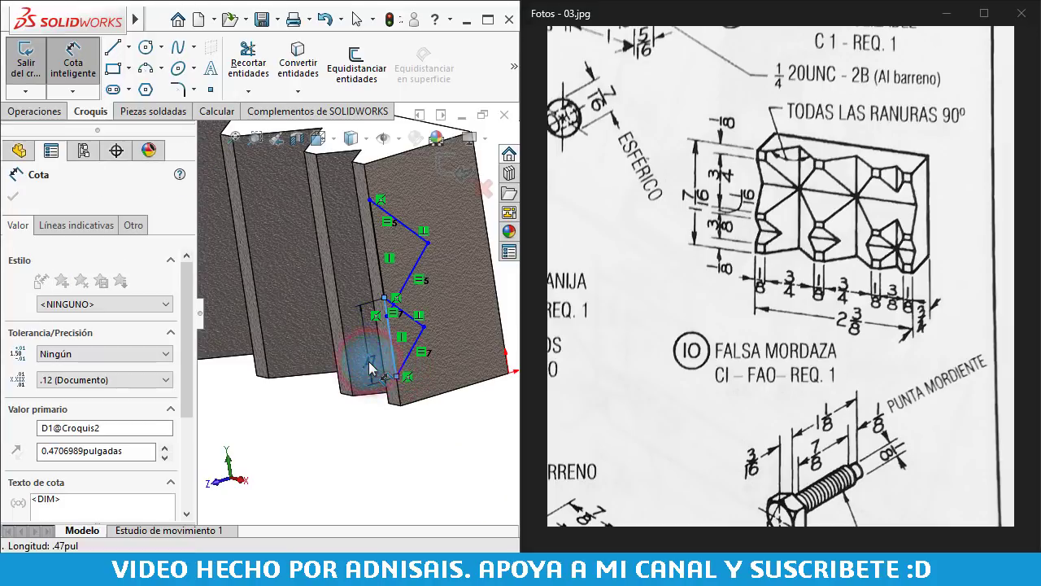
type("3/8")
key("Return")
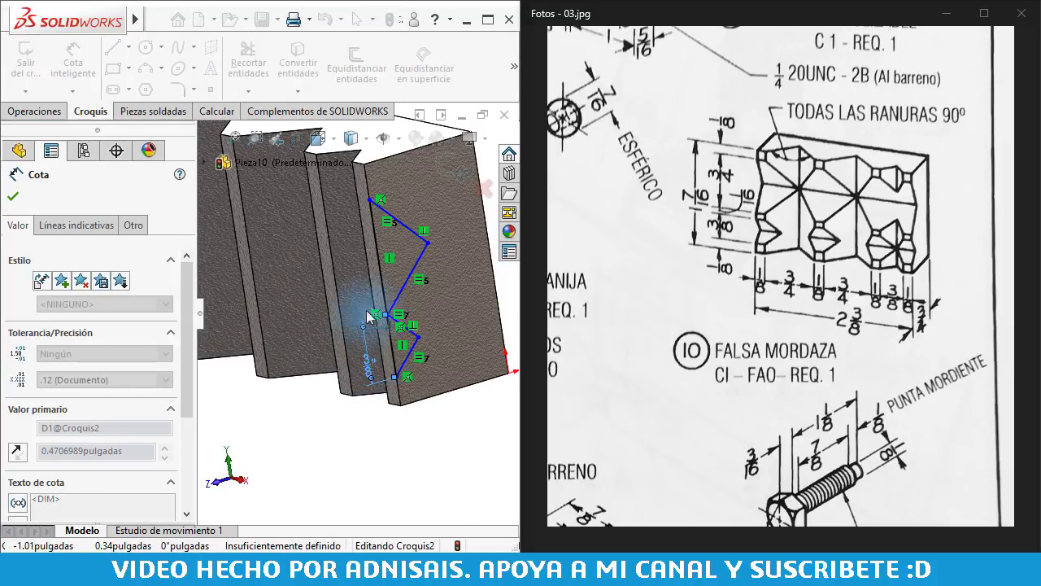
Dimension the vertical sketch line to 3/4"
left_click(383, 276)
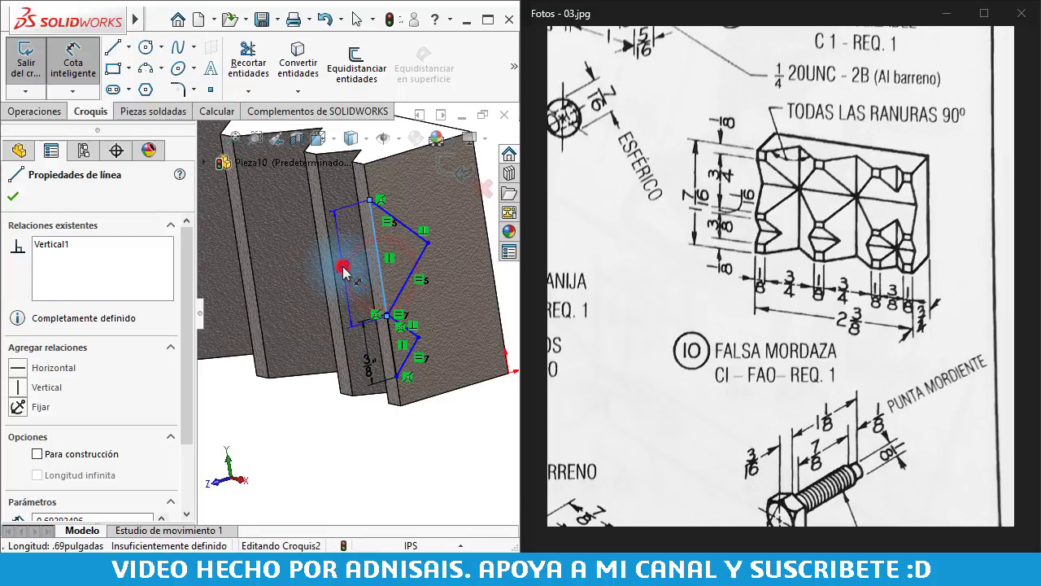
left_click(344, 265)
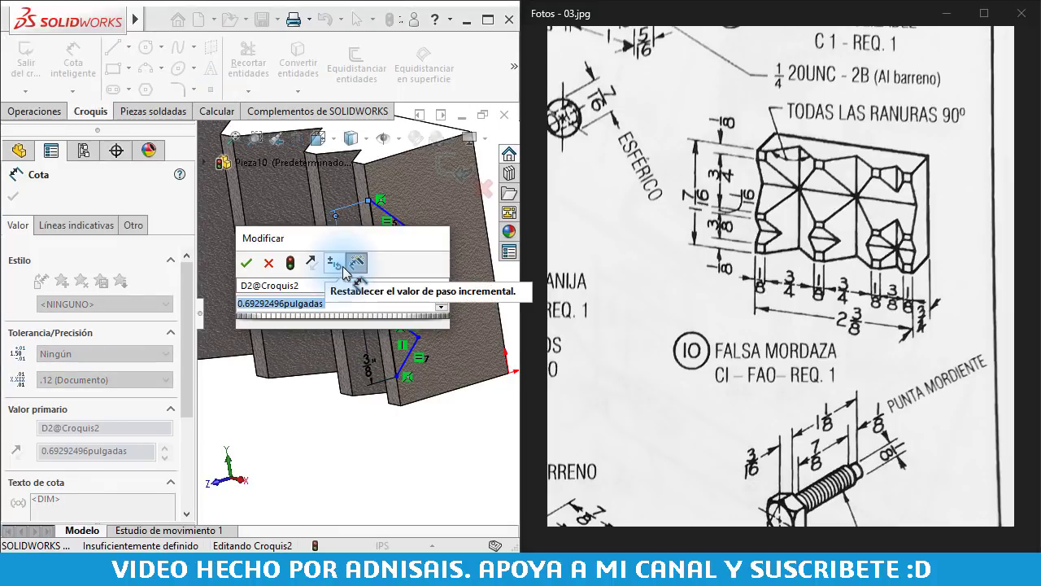
type("3/4")
key("Return")
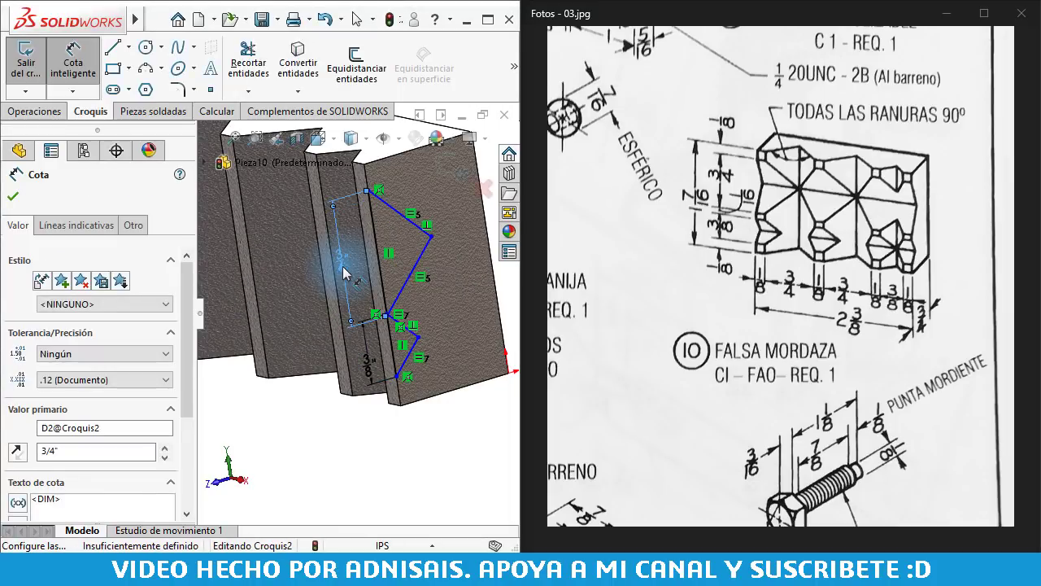
middle_click_drag(344, 273, 371, 277)
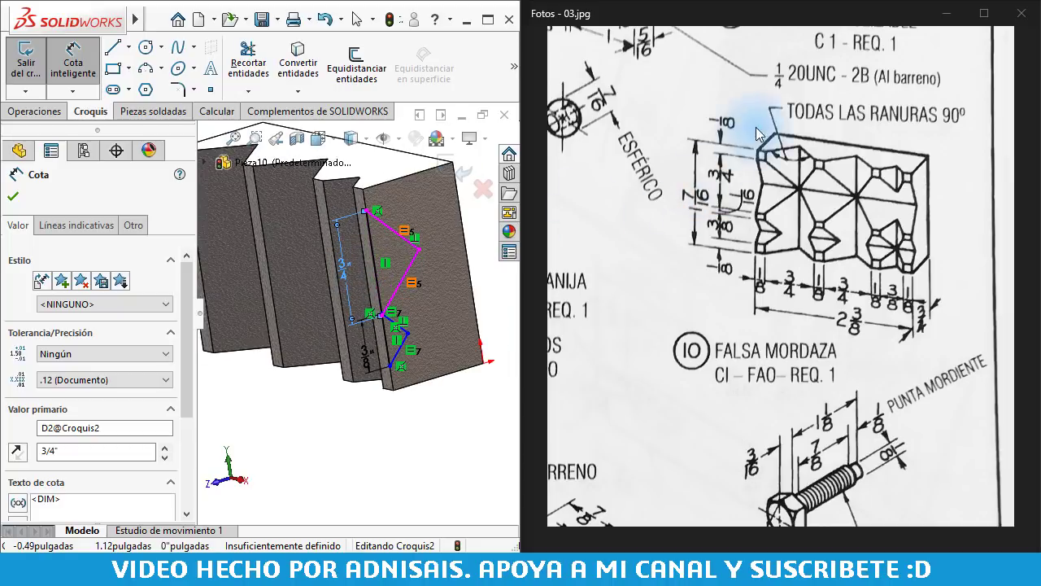
Place the zigzag's top and bottom points 1/8" from the block's top and bottom edges
left_click(368, 187)
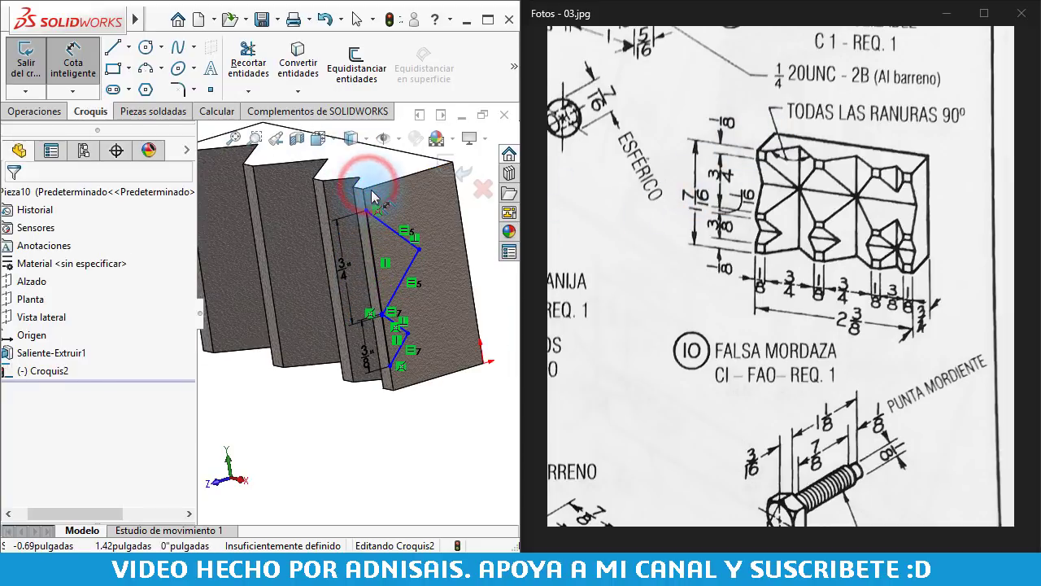
left_click(373, 188)
left_click(372, 212)
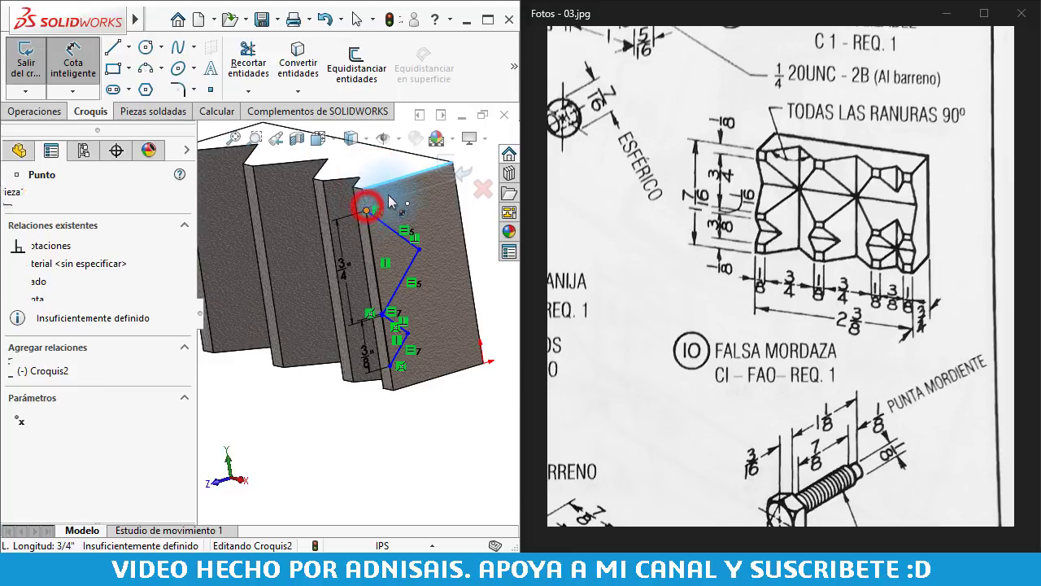
left_click(388, 193, "ctrl")
left_click(388, 195)
type("1/8")
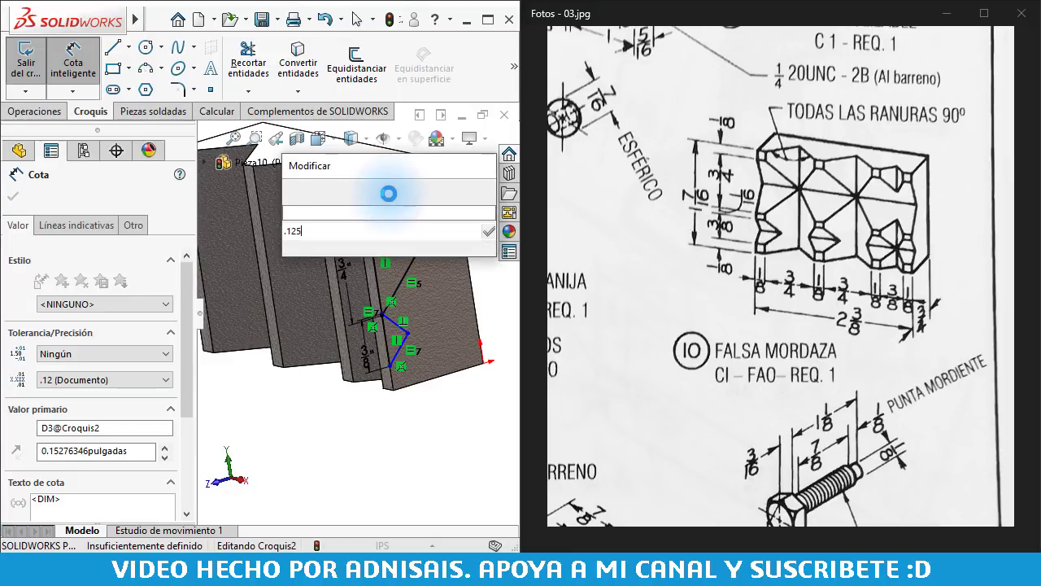
key("Return")
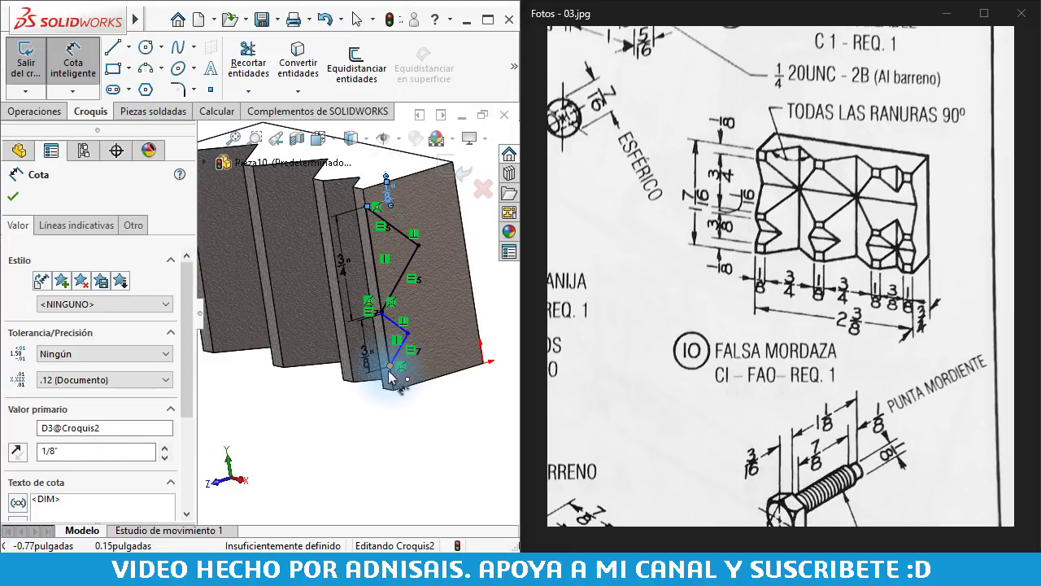
left_click(388, 369)
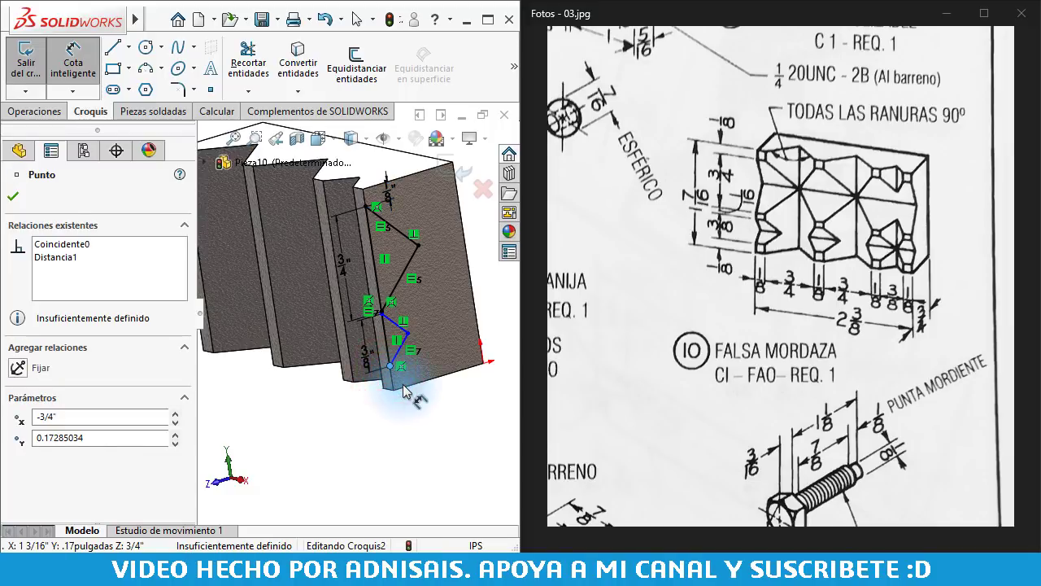
left_click(405, 385)
left_click(416, 383)
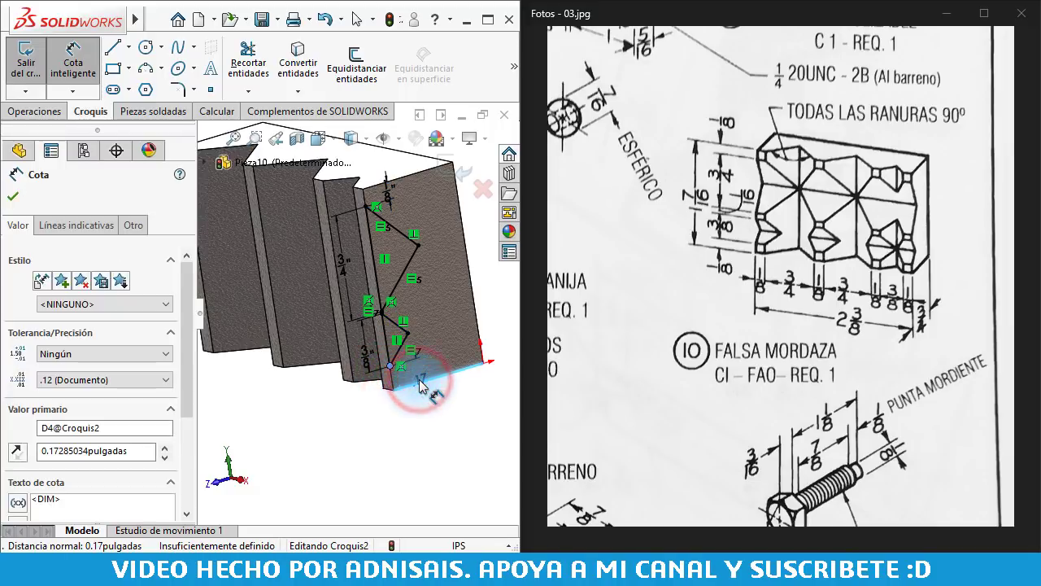
type("1/8")
key("Return")
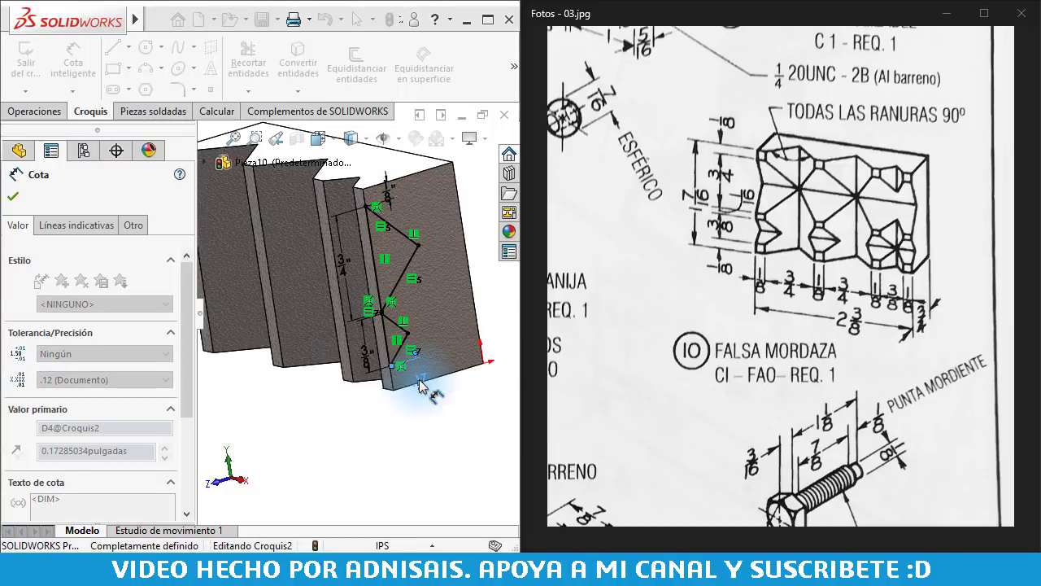
key("Escape")
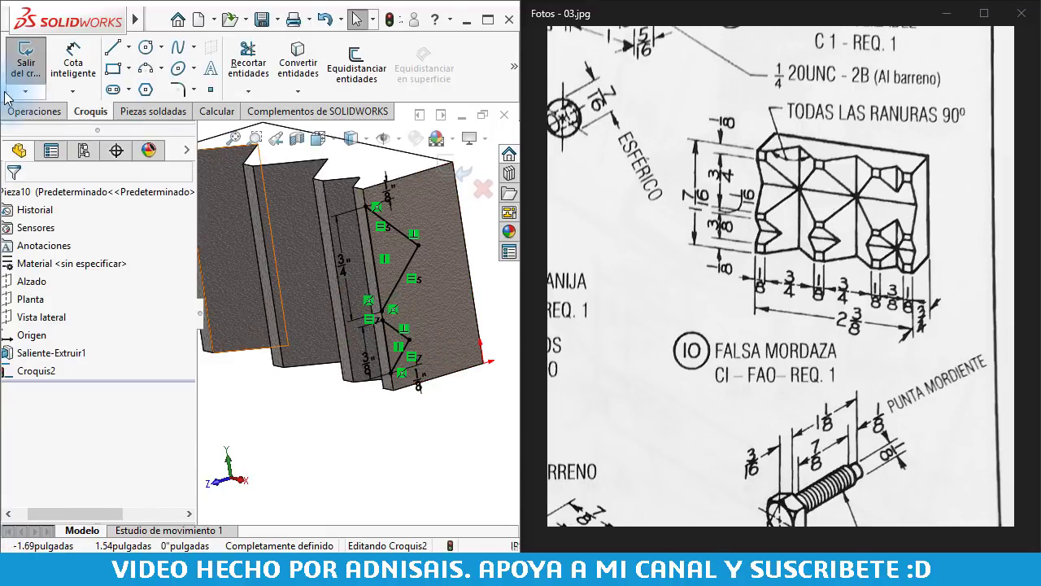
Cut the Croquis2 triangles Through All to create Cortar-Extruir1, then orbit to inspect the grooves
left_click(13, 110)
left_click(279, 72)
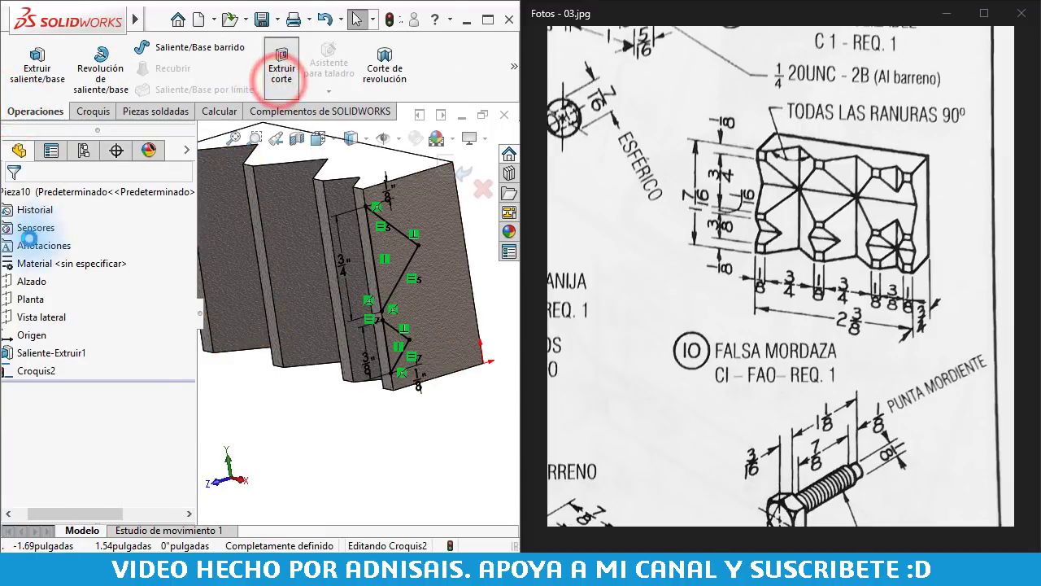
left_click(58, 295)
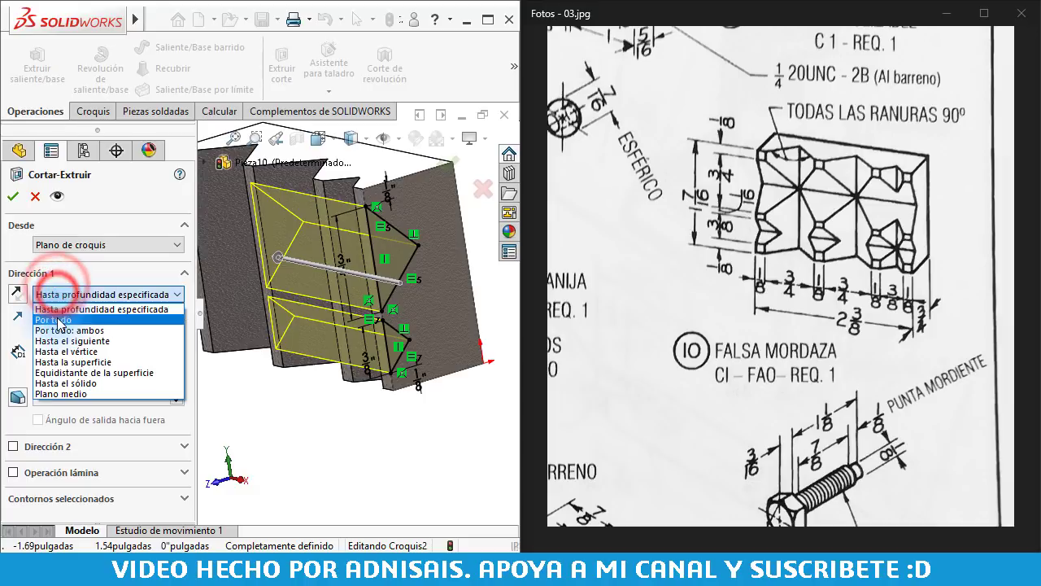
left_click(41, 313)
left_click(13, 196)
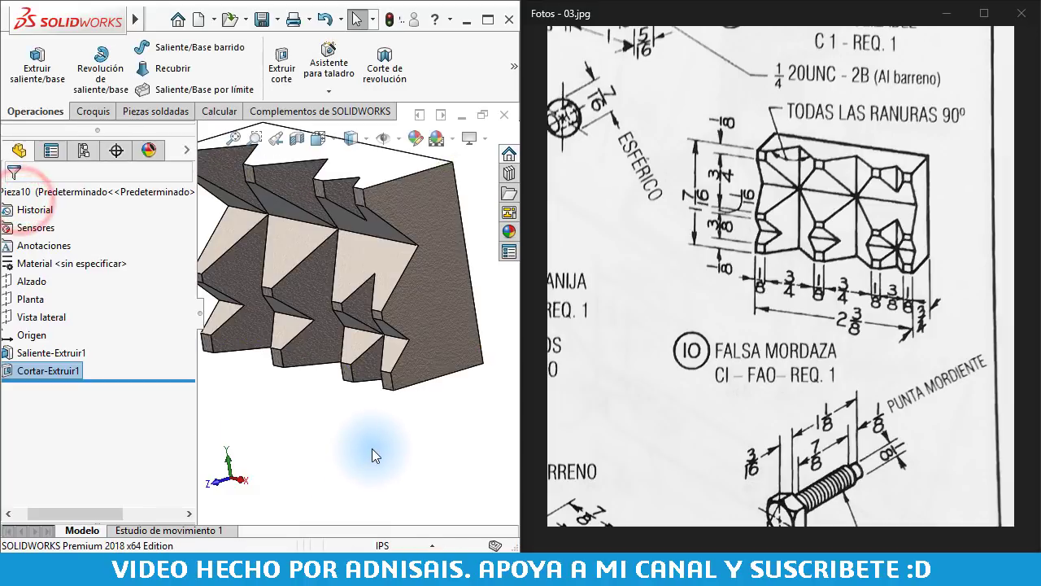
key("f")
mouse_move(367, 447)
middle_mouse_down()
mouse_move(402, 276)
mouse_move(340, 428)
middle_mouse_up()
key("ctrl+7")
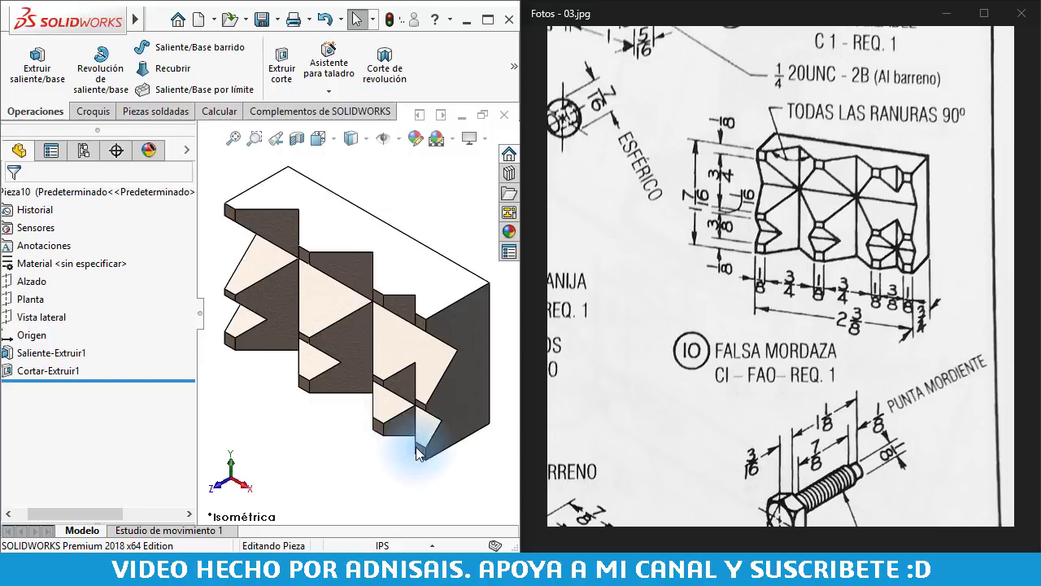
mouse_move(418, 430)
middle_mouse_down()
mouse_move(421, 362)
mouse_move(425, 376)
mouse_move(407, 400)
mouse_move(407, 383)
middle_mouse_up()
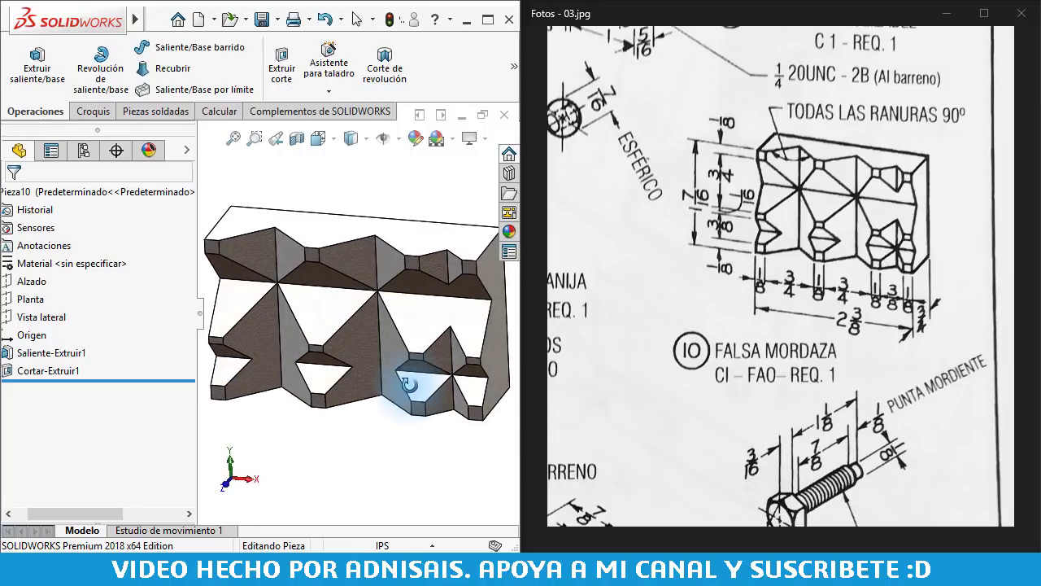
left_click(260, 19)
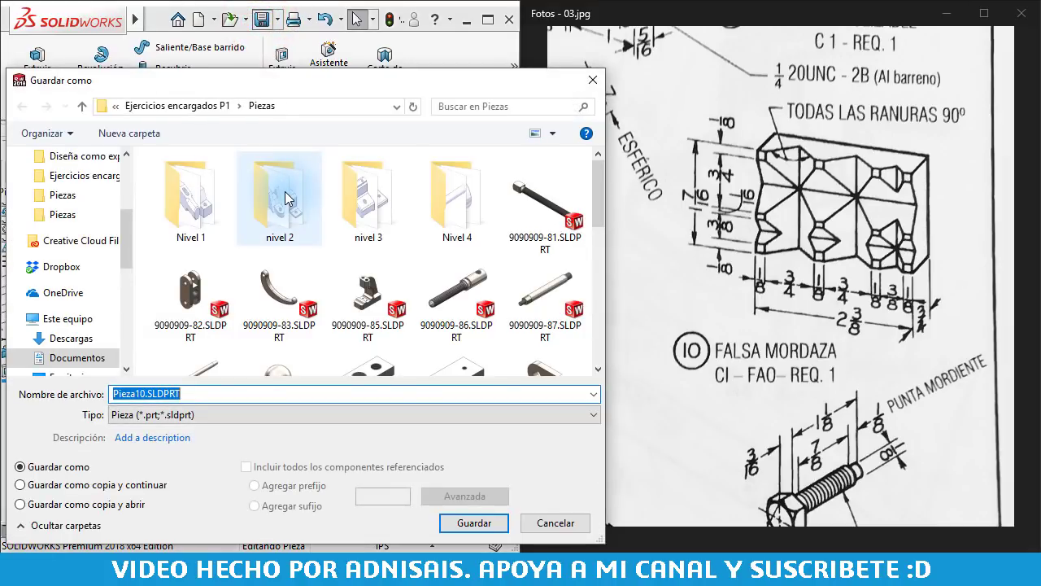
type("909-")
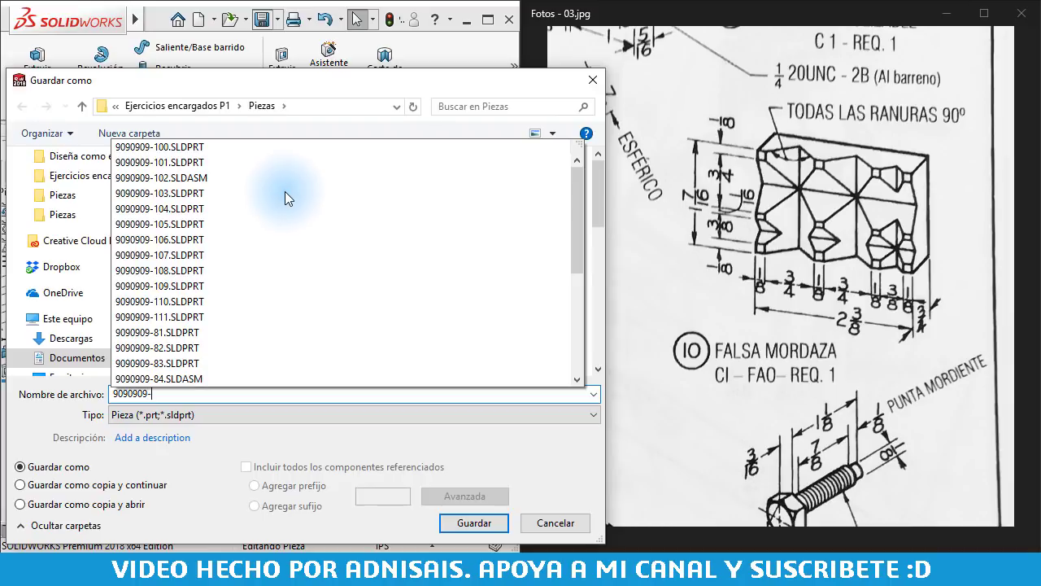
type("112")
key("Return")
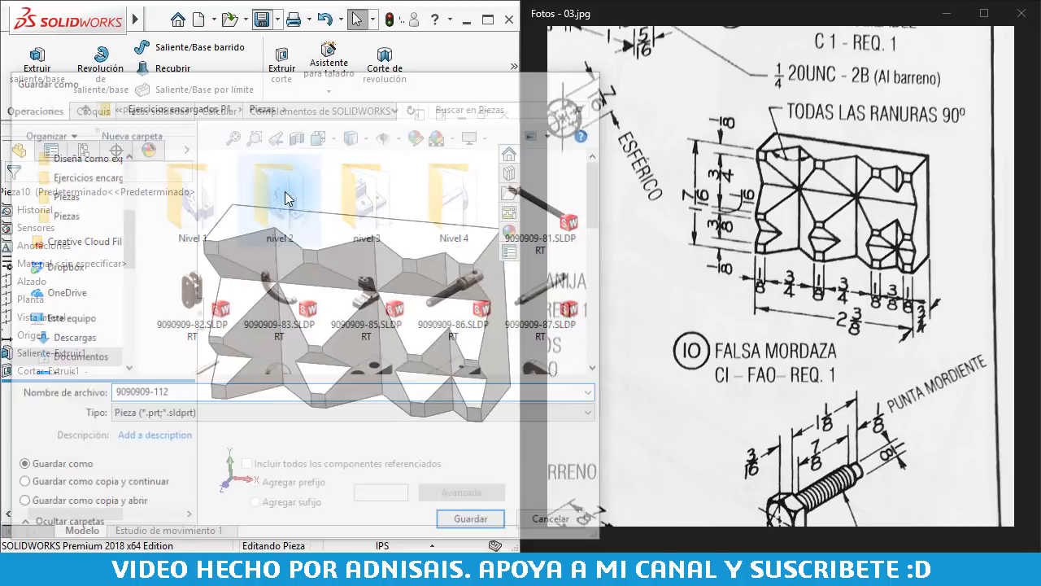
left_click_drag(775, 242, 826, 226)
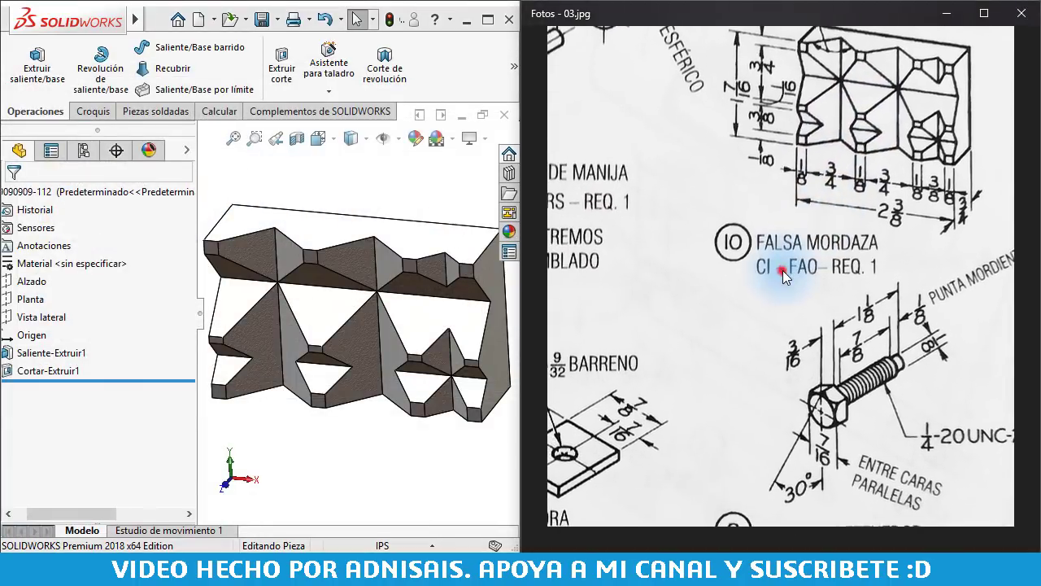
Zoom and pan the drawing image in Photos to show the vise overview and handle parts
scroll(778, 272, "down", 5)
scroll(830, 460, "up", 5)
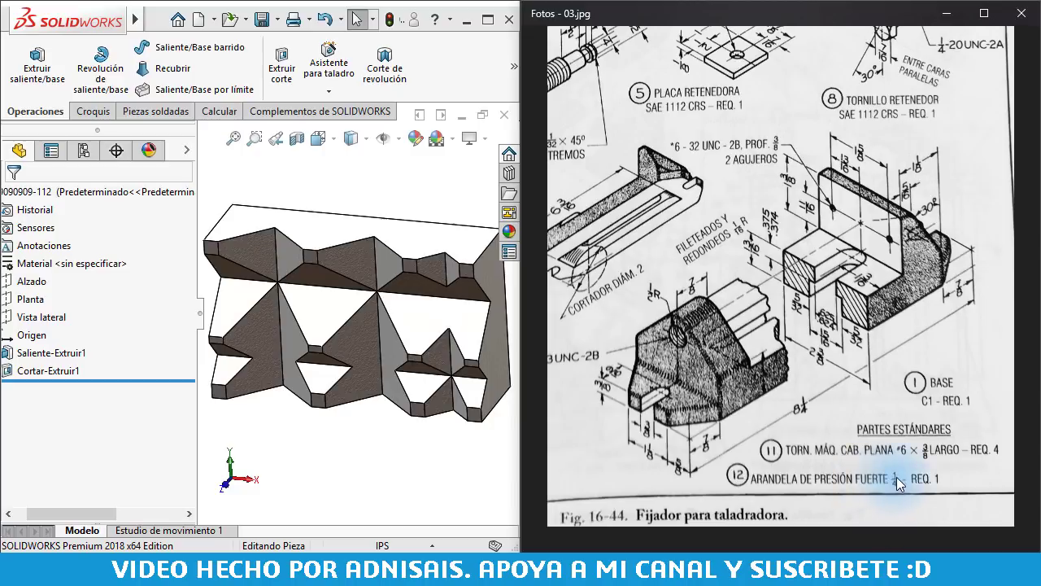
left_click_drag(756, 260, 920, 365)
left_click_drag(604, 118, 802, 297)
mouse_move(840, 193)
left_mouse_down()
mouse_move(865, 298)
mouse_move(842, 423)
left_mouse_up()
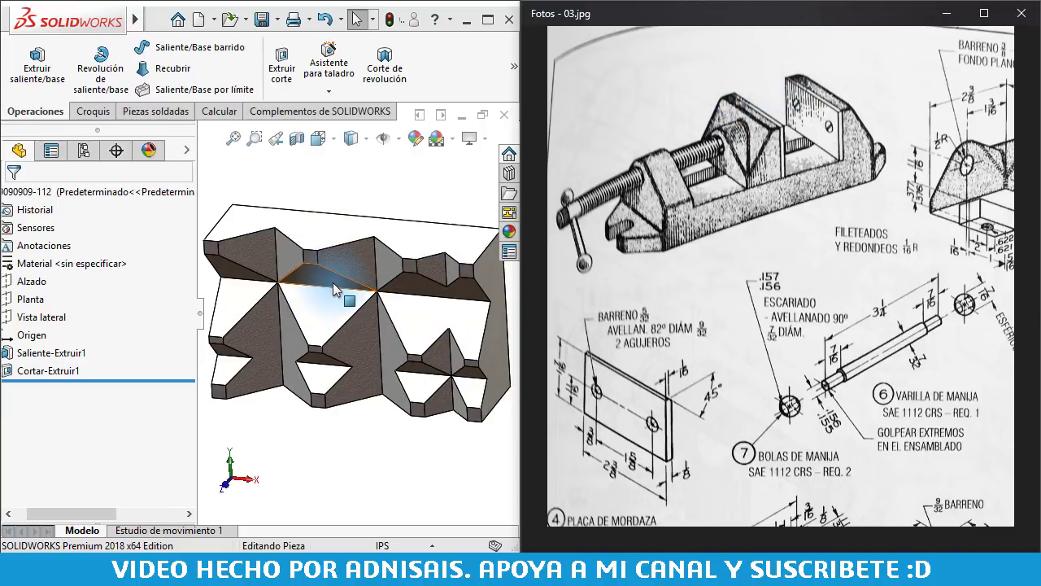
Bring the sliding jaw and false jaw details into view, then start a new SOLIDWORKS document
left_click_drag(891, 246, 619, 231)
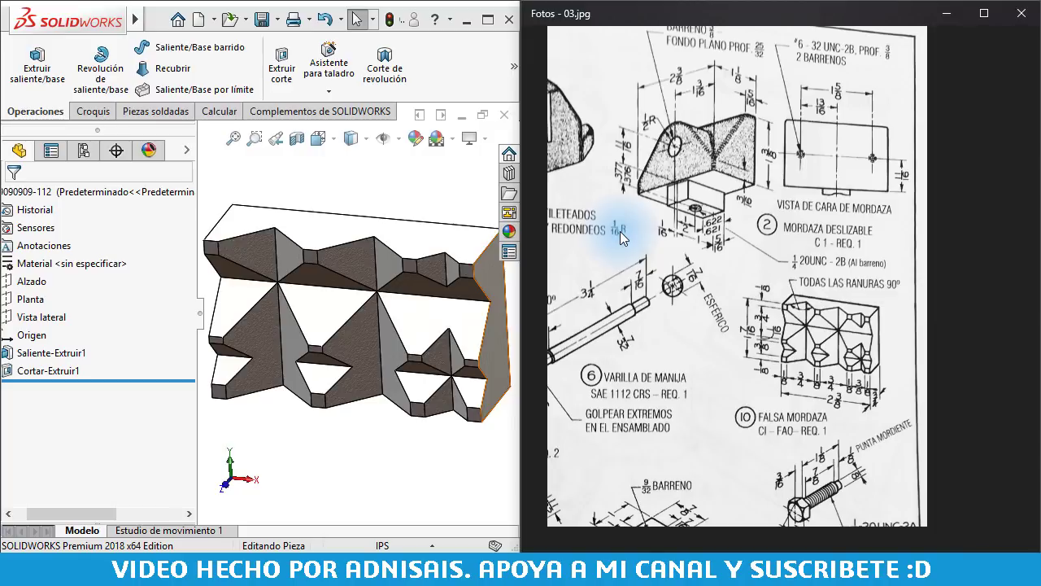
left_click_drag(620, 231, 895, 279)
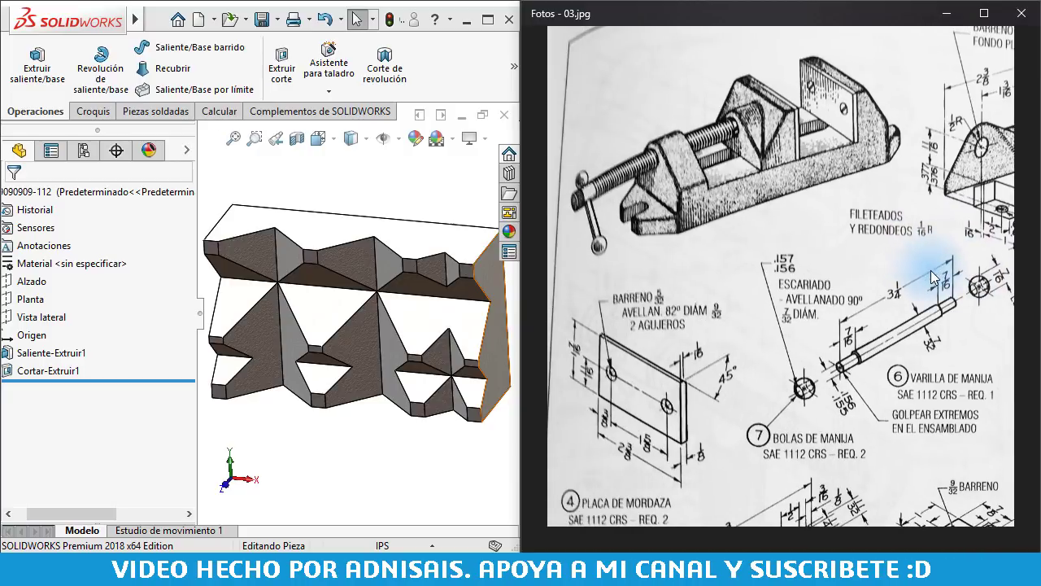
left_click(396, 197)
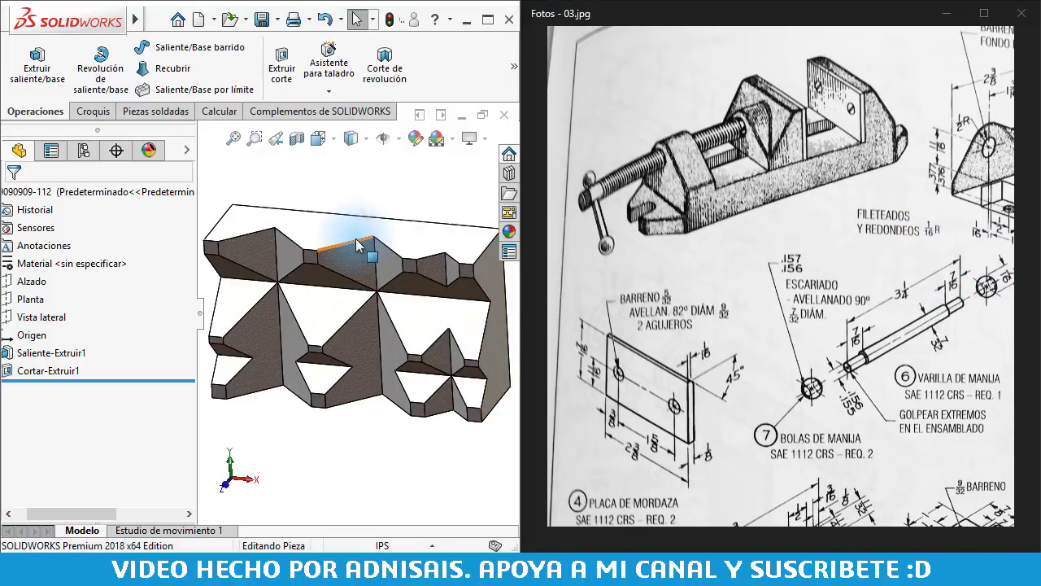
left_click(236, 184)
left_click(198, 19)
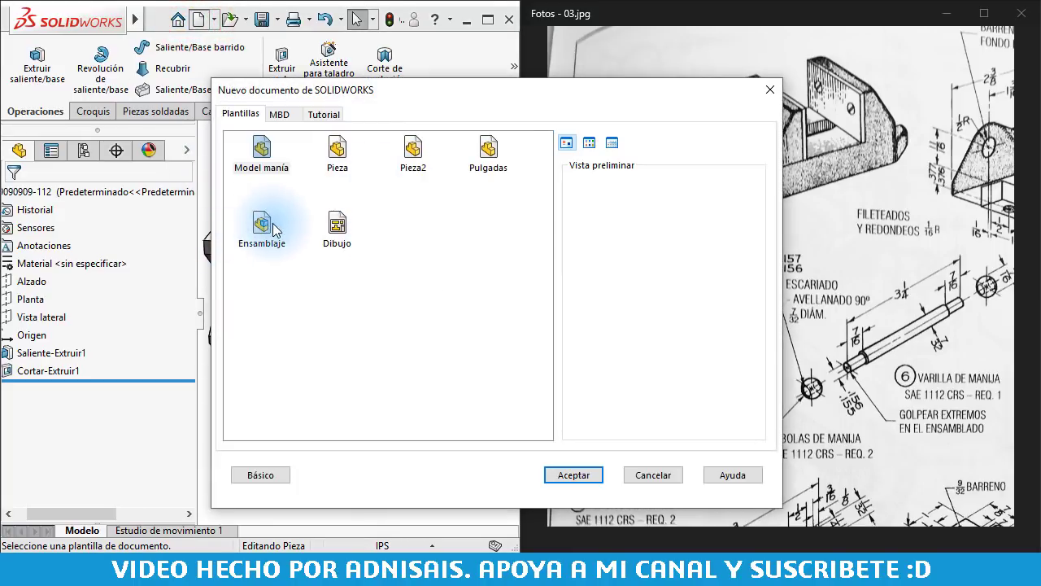
double_click(264, 223)
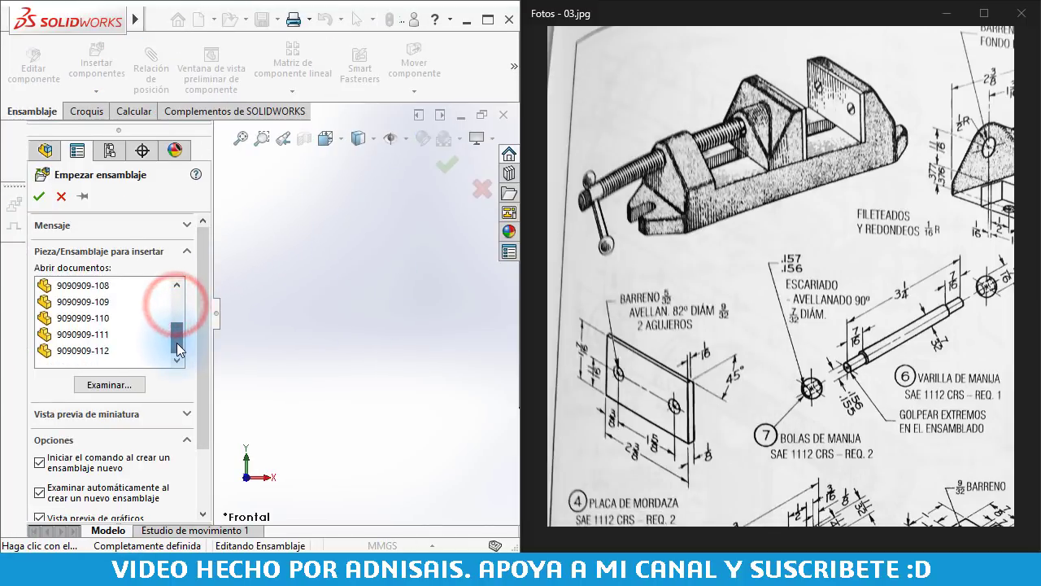
left_click_drag(177, 342, 178, 295)
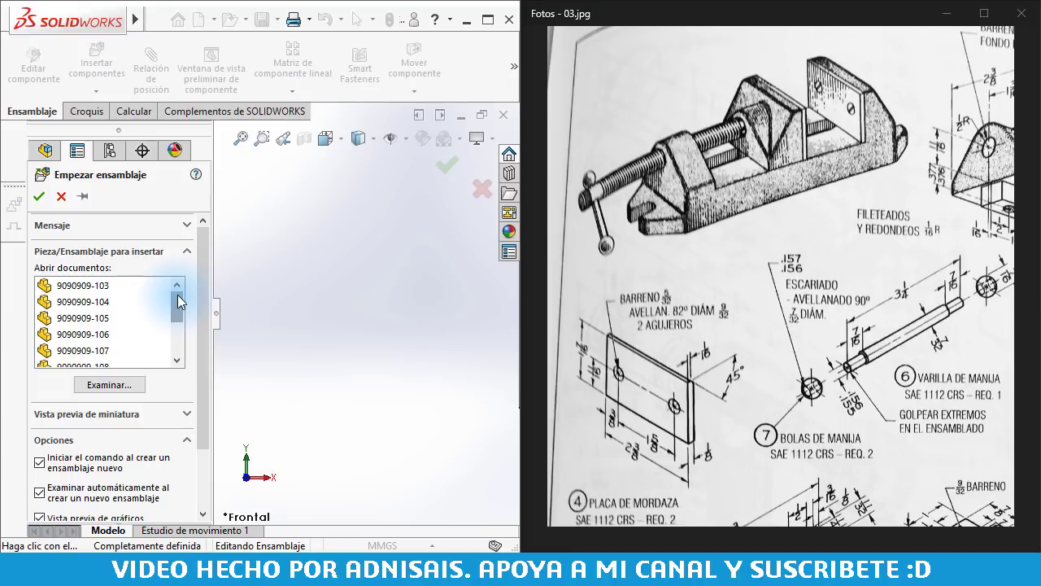
left_click(109, 284)
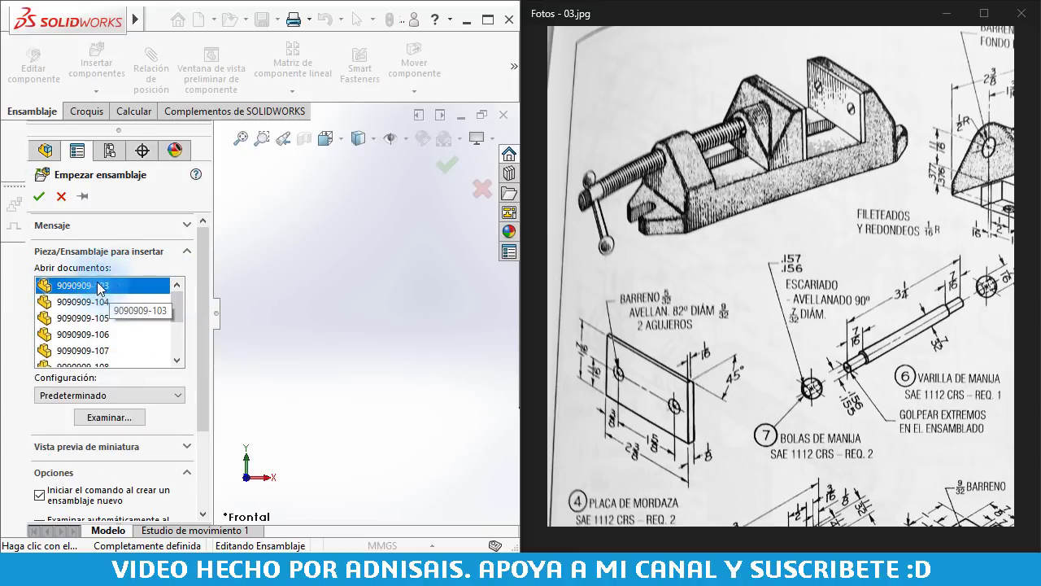
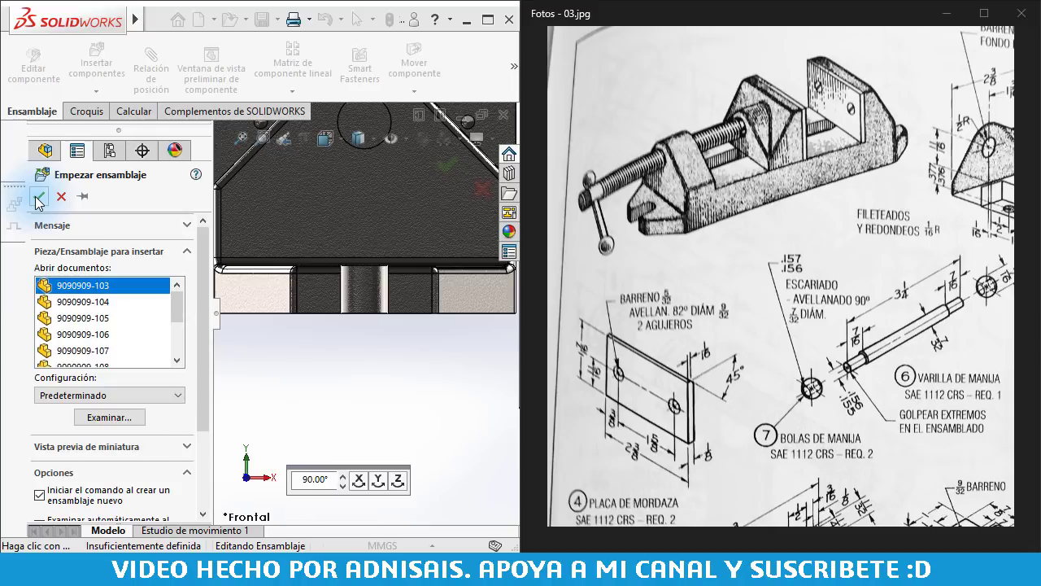
left_click(38, 197)
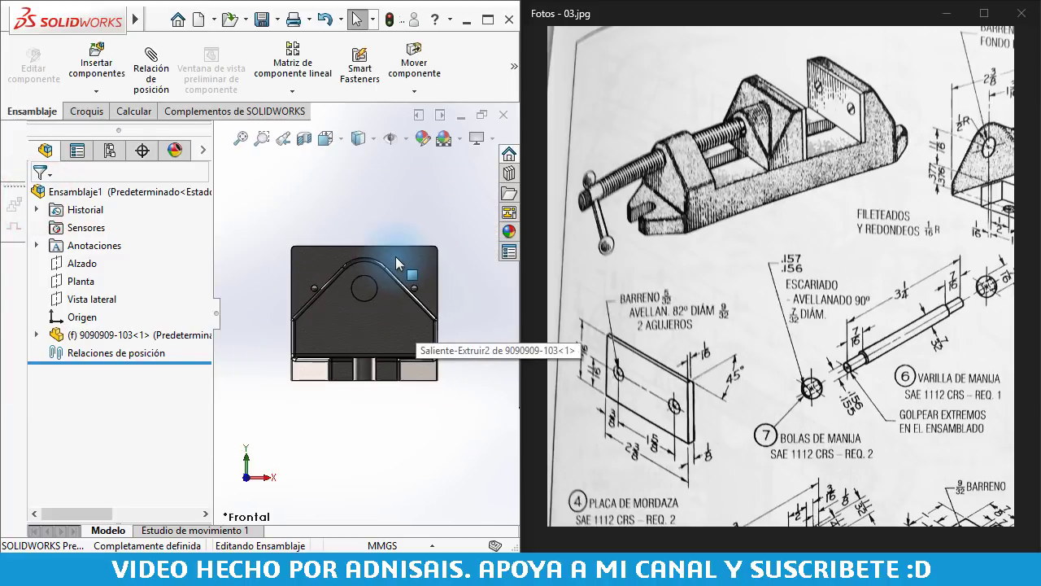
key("ctrl+7")
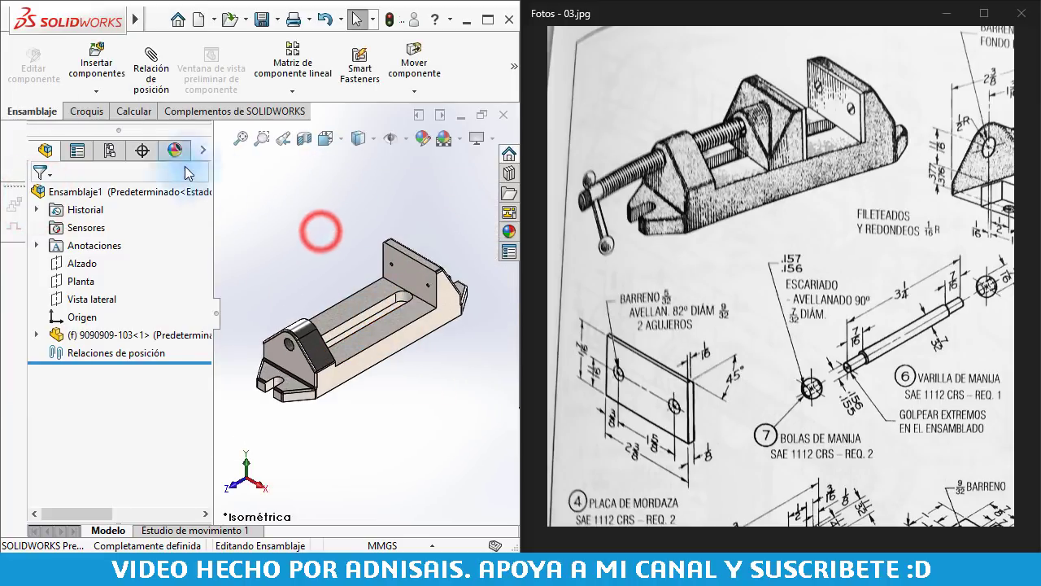
left_click(82, 73)
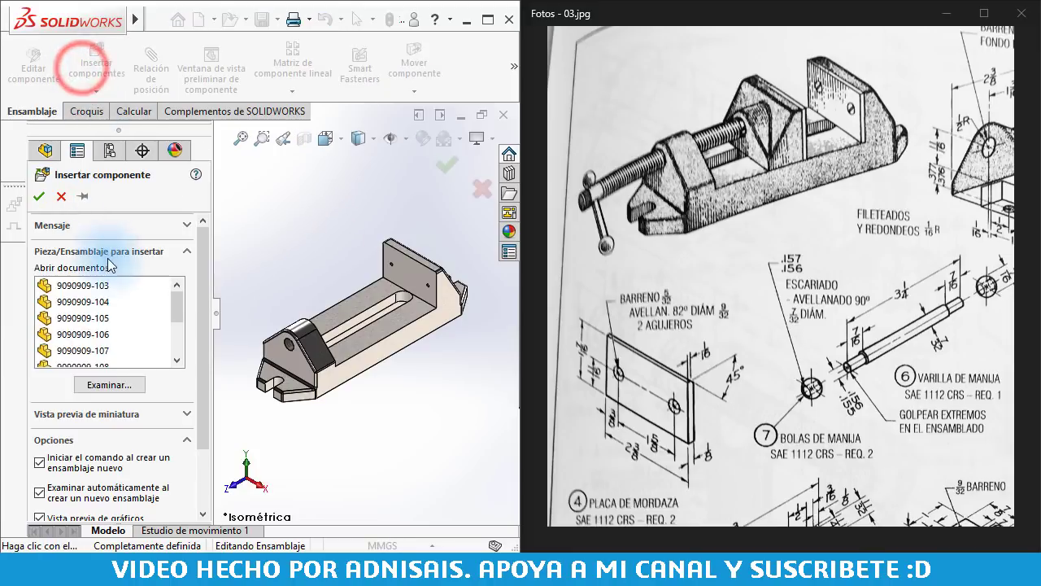
left_click(101, 305)
scroll(96, 313, "down", 2)
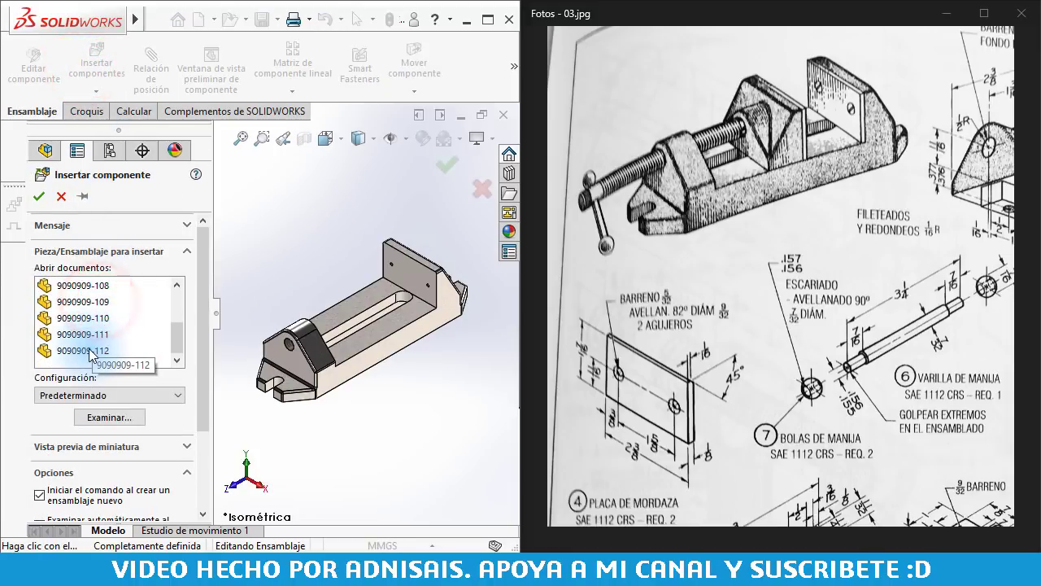
left_click(90, 353, "shift")
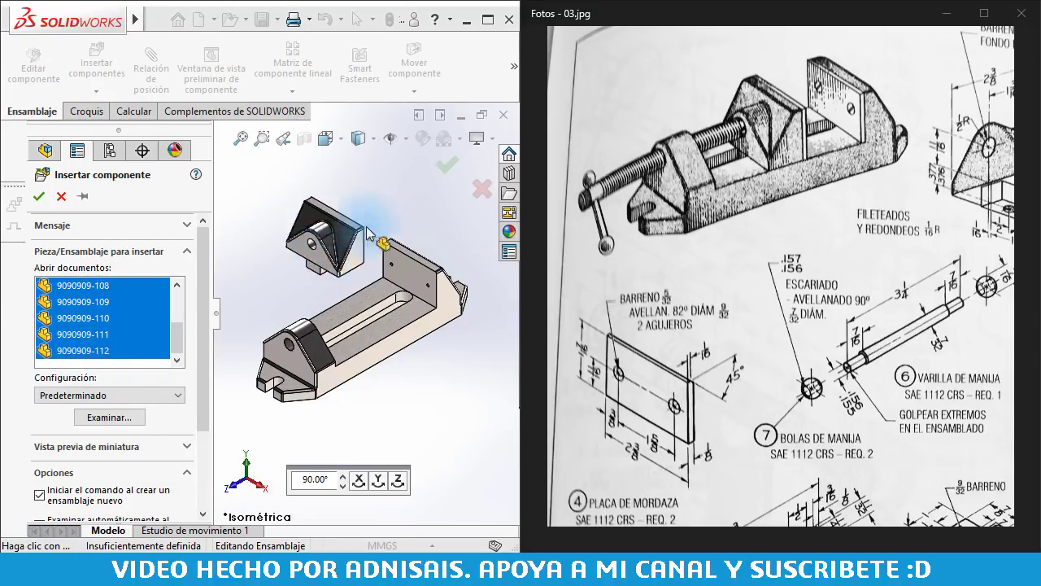
scroll(345, 208, "up", 2)
scroll(342, 216, "up", 2)
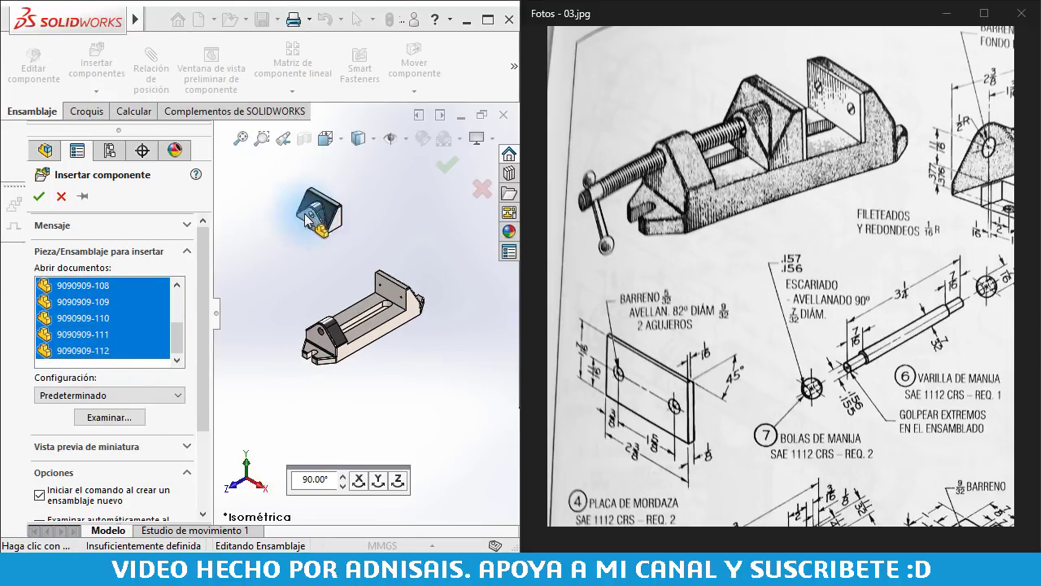
Drop the jaw, screw rod, plate, washer, thin rod, ball and a small part around the base
left_click(294, 216)
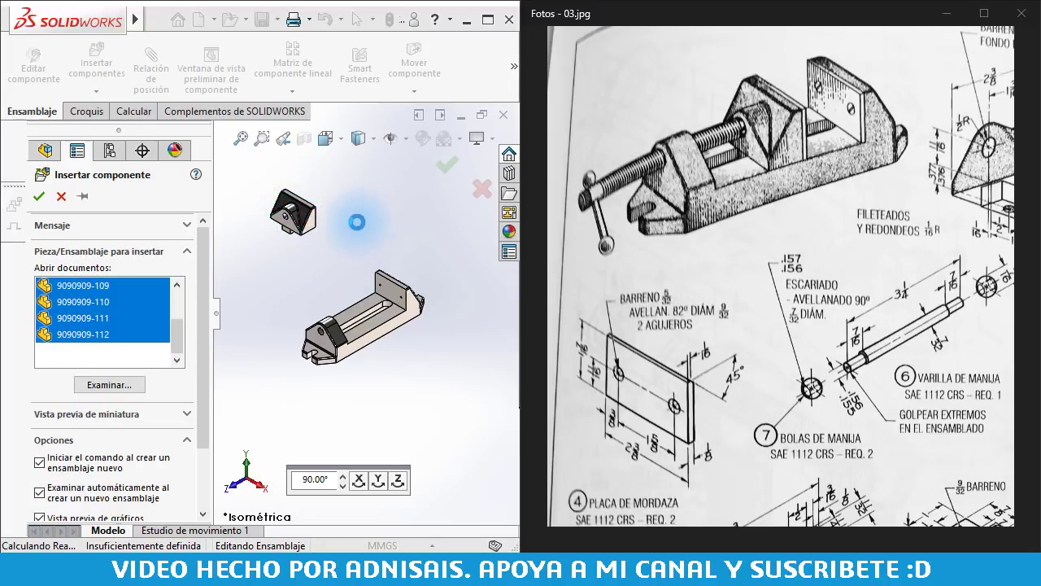
left_click(374, 208)
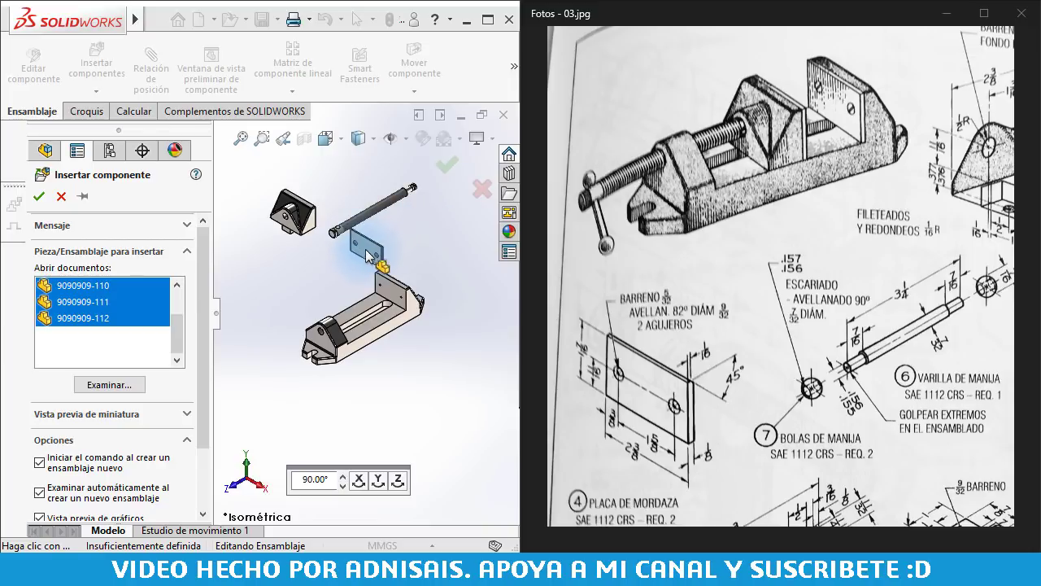
left_click(438, 227)
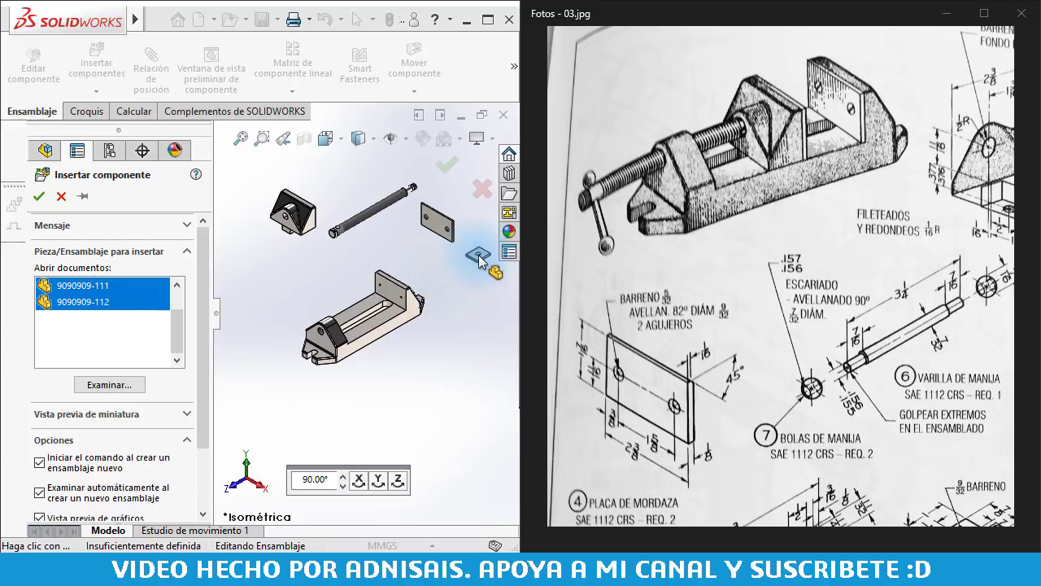
left_click(478, 257)
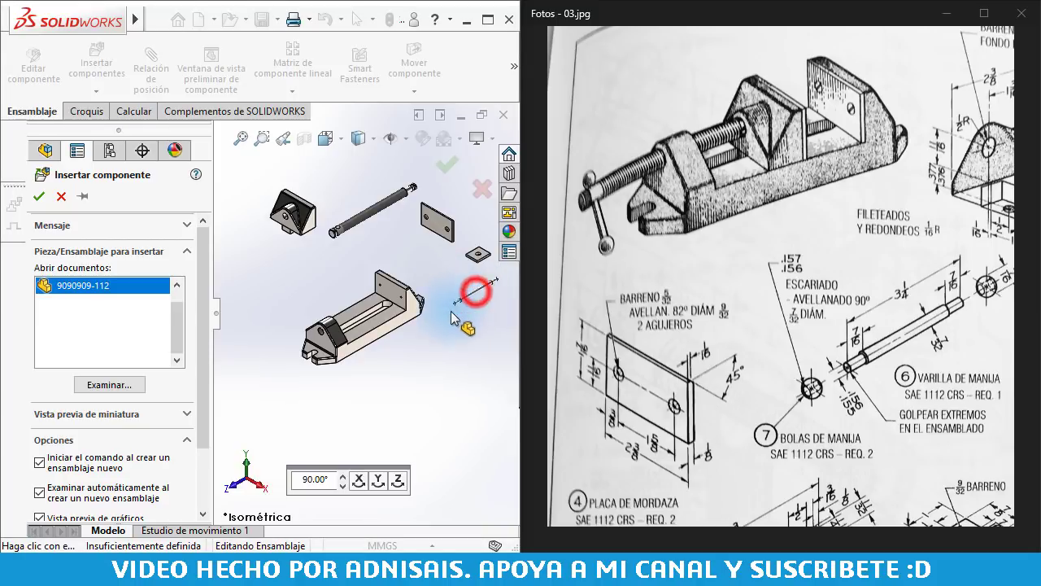
left_click(479, 298)
left_click(464, 328)
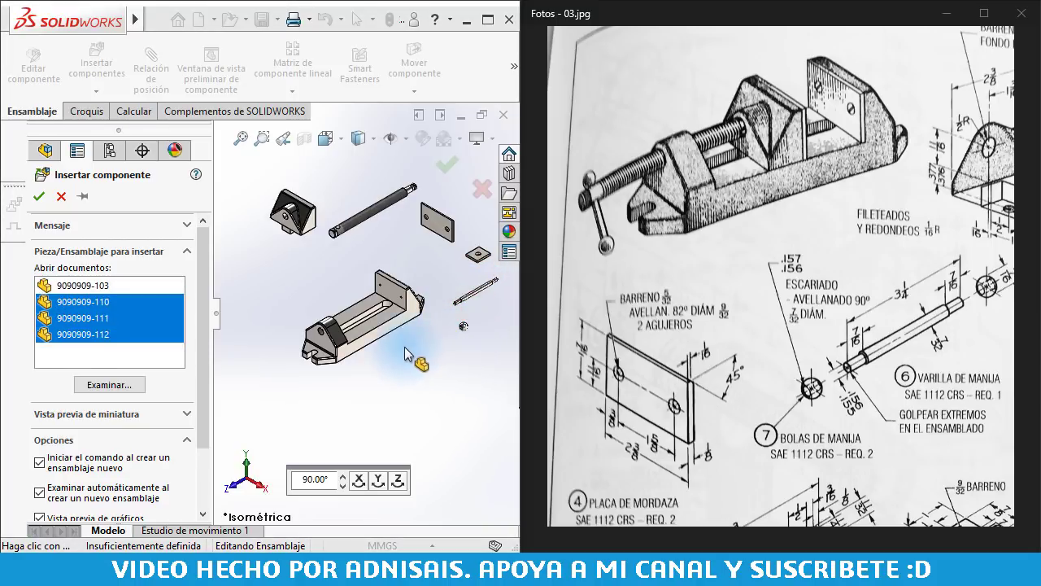
scroll(431, 326, "down", 2)
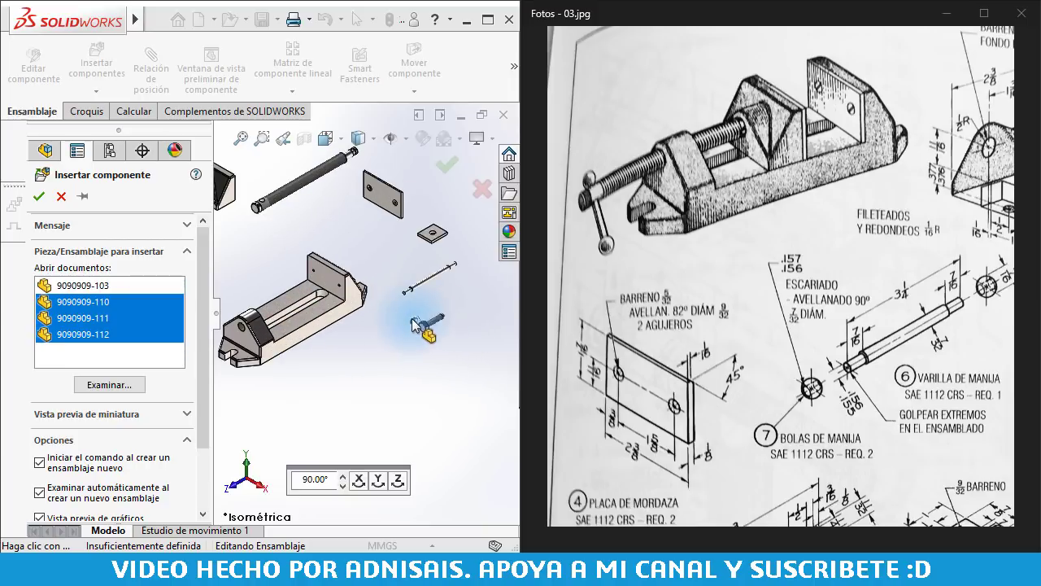
scroll(412, 319, "up", 2)
left_click(412, 319)
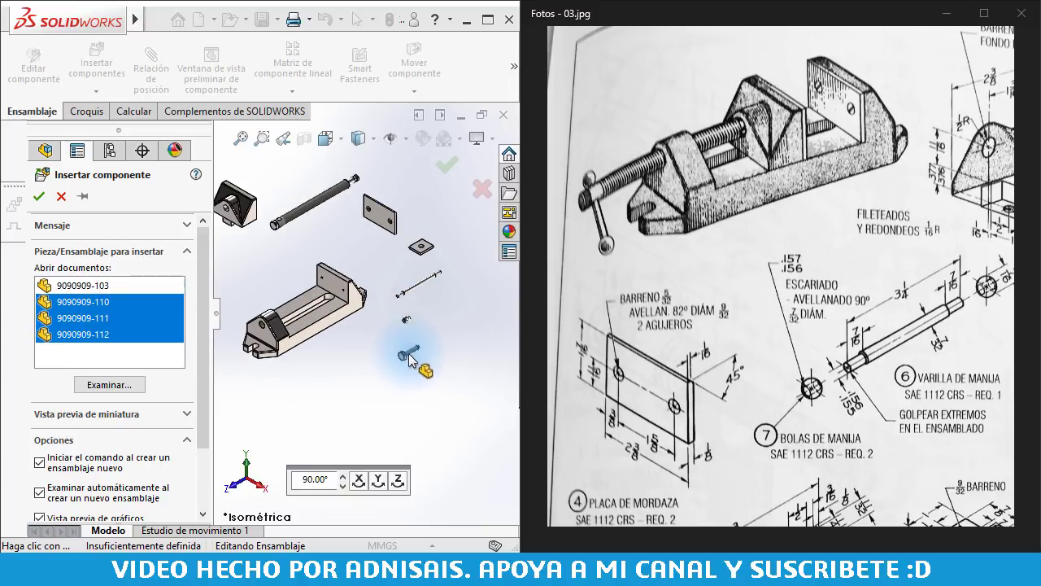
Place the bolt, the jaw parts and the last component, loose and unmated, near the base
scroll(410, 360, "down", 2)
scroll(411, 360, "down", 1)
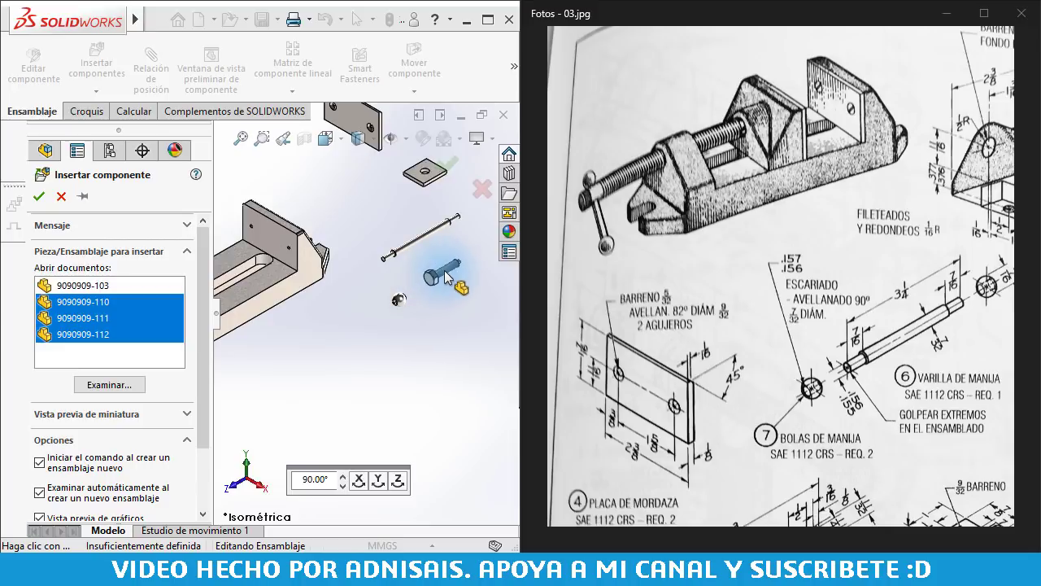
left_click(445, 277)
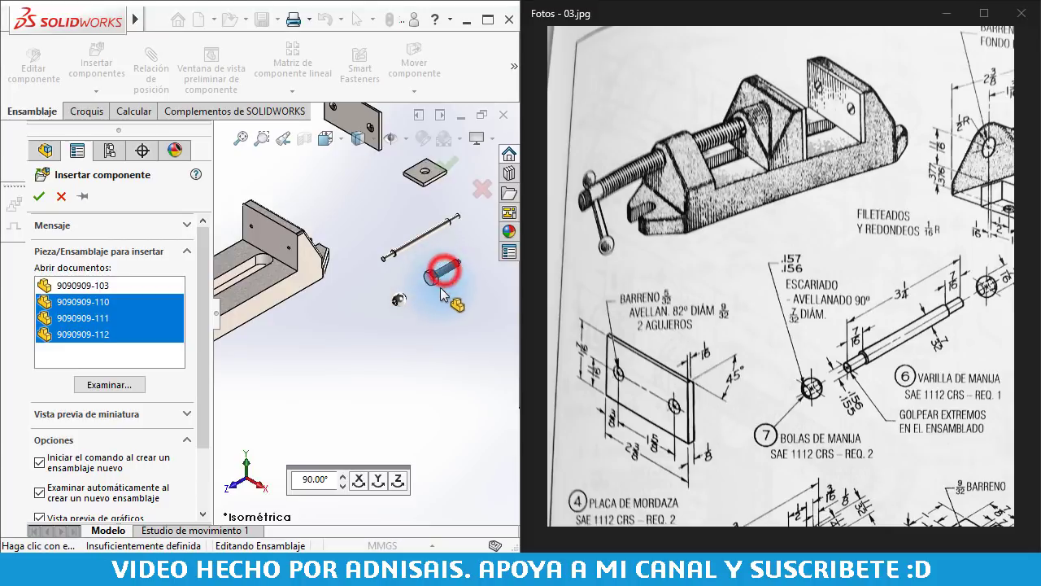
left_click(459, 367)
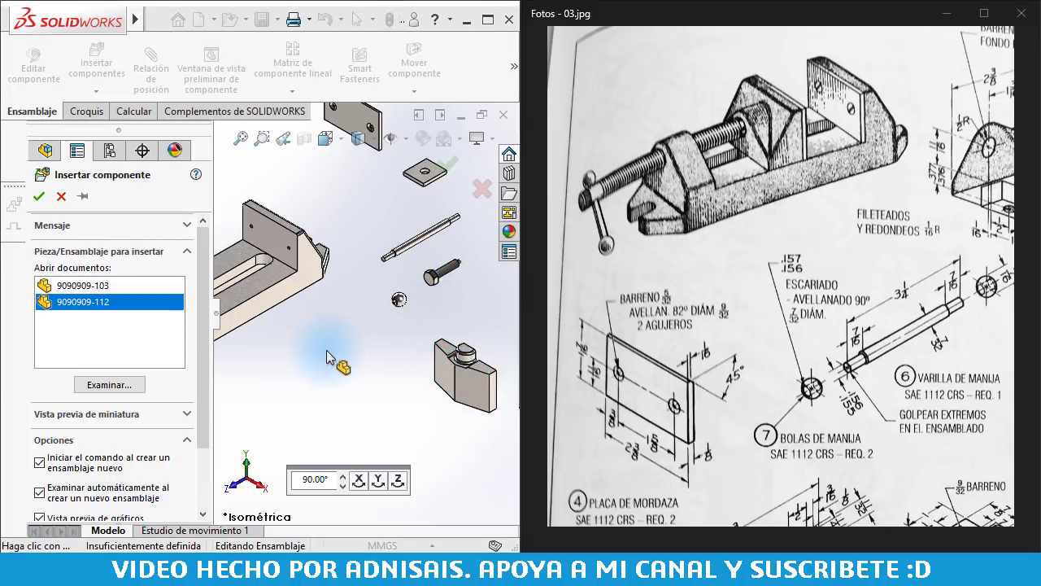
scroll(370, 362, "up", 3)
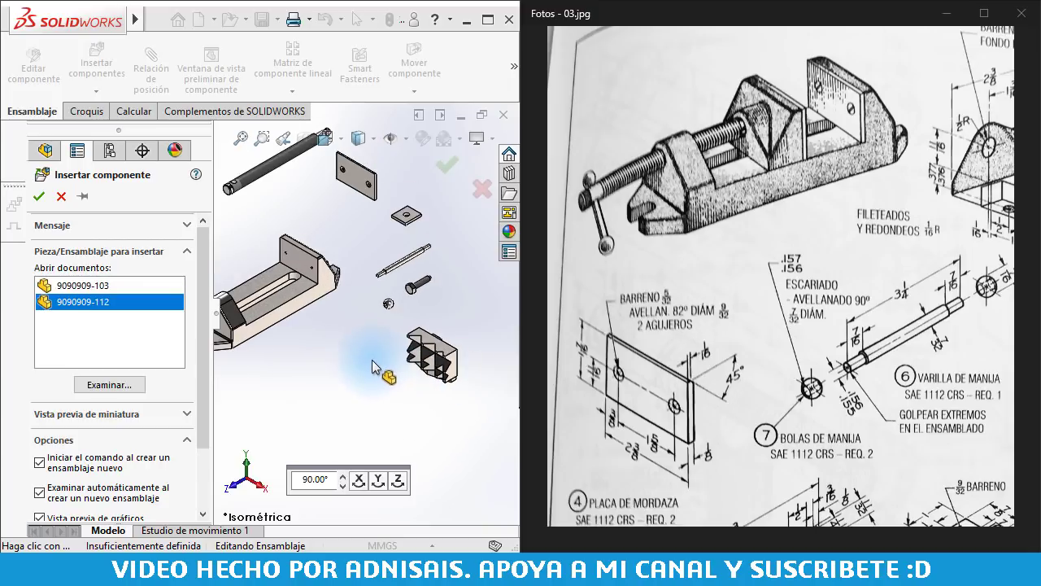
left_click(343, 390)
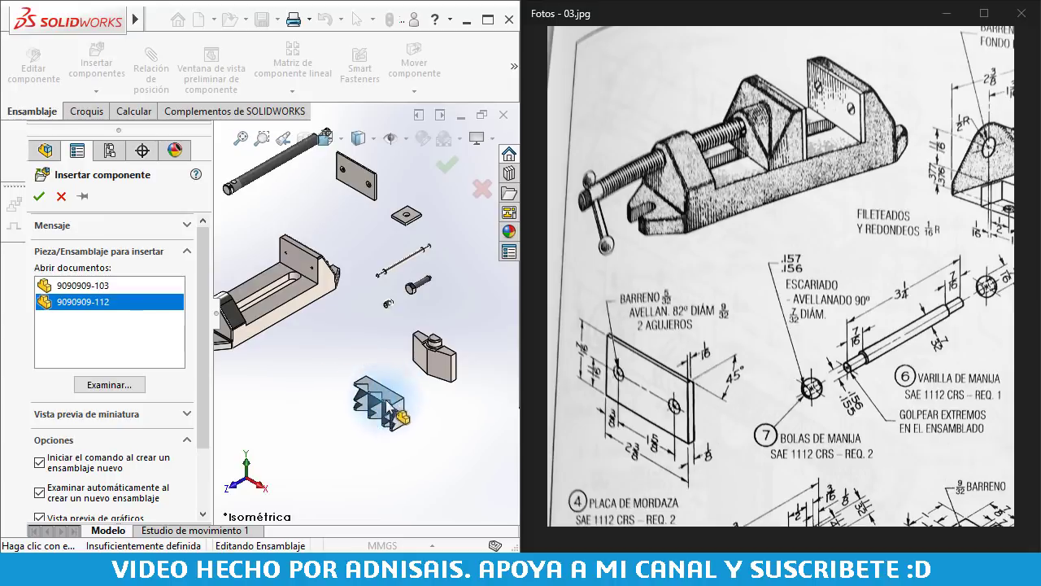
left_click(400, 433)
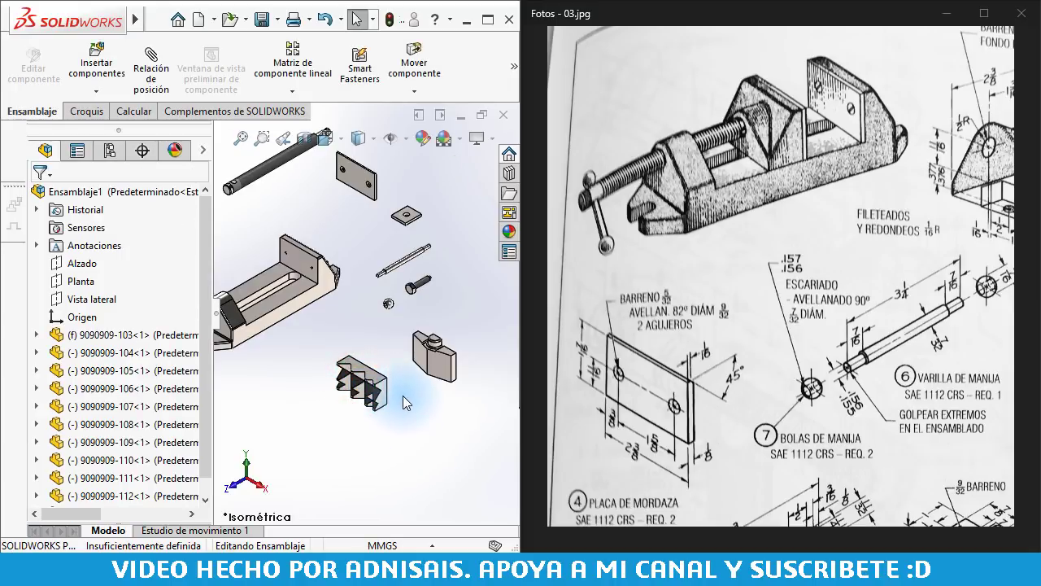
scroll(366, 342, "up", 3)
middle_click_drag(314, 265, 326, 234)
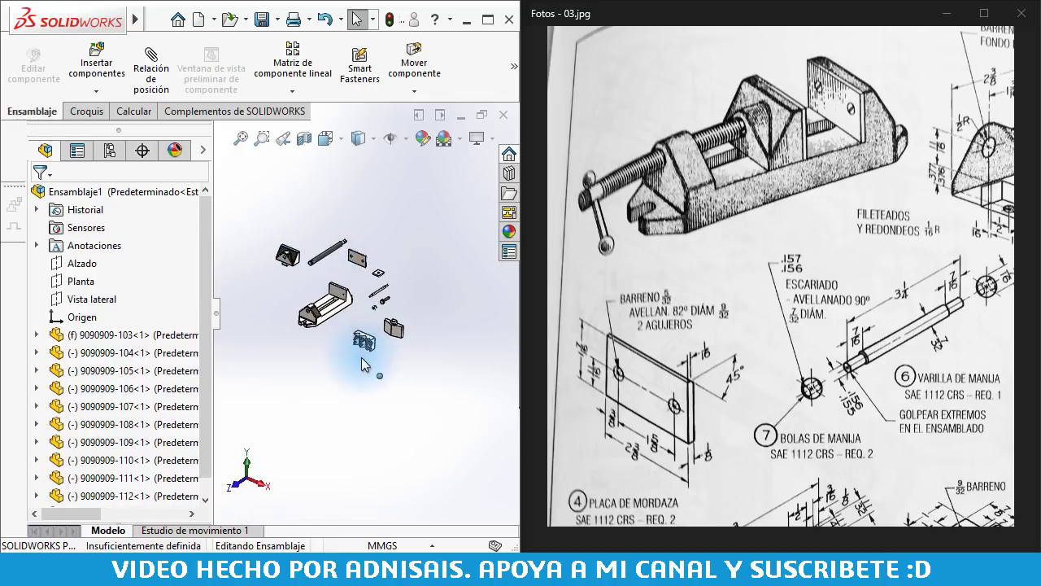
scroll(363, 368, "down", 2)
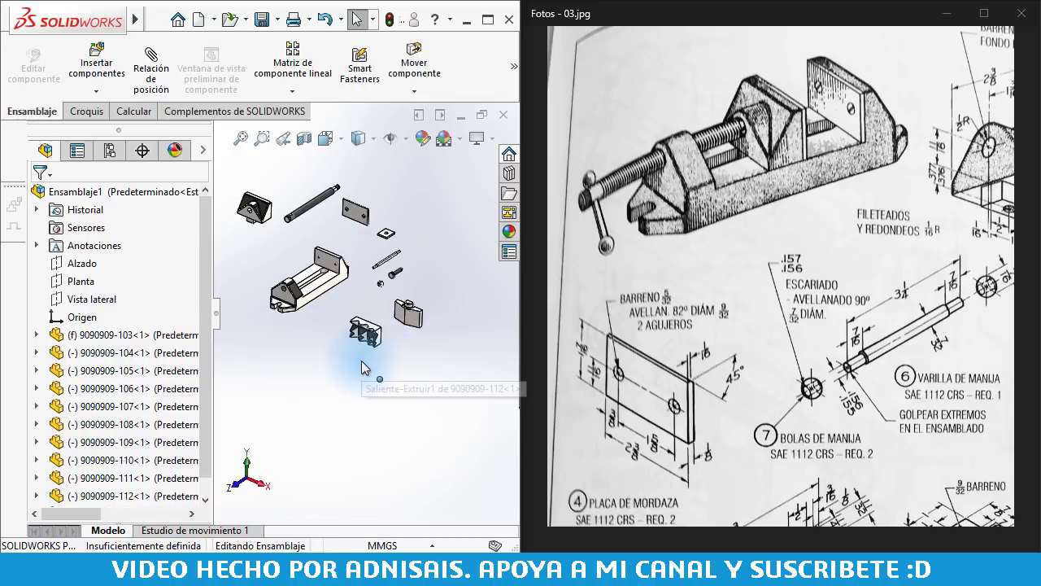
scroll(292, 238, "down", 1)
scroll(301, 232, "down", 1)
left_click(298, 243)
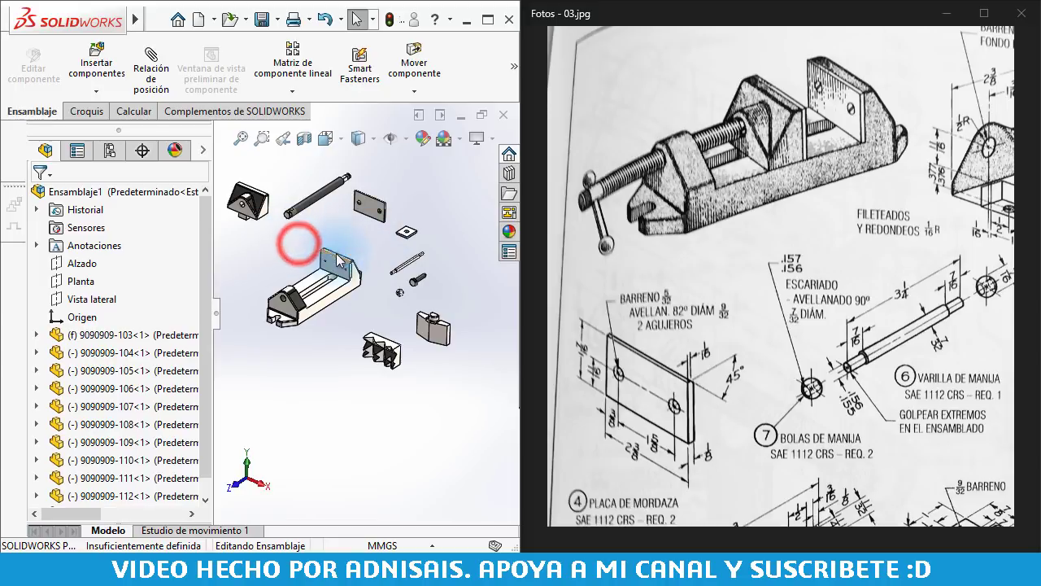
scroll(272, 218, "down", 1)
scroll(260, 207, "down", 1)
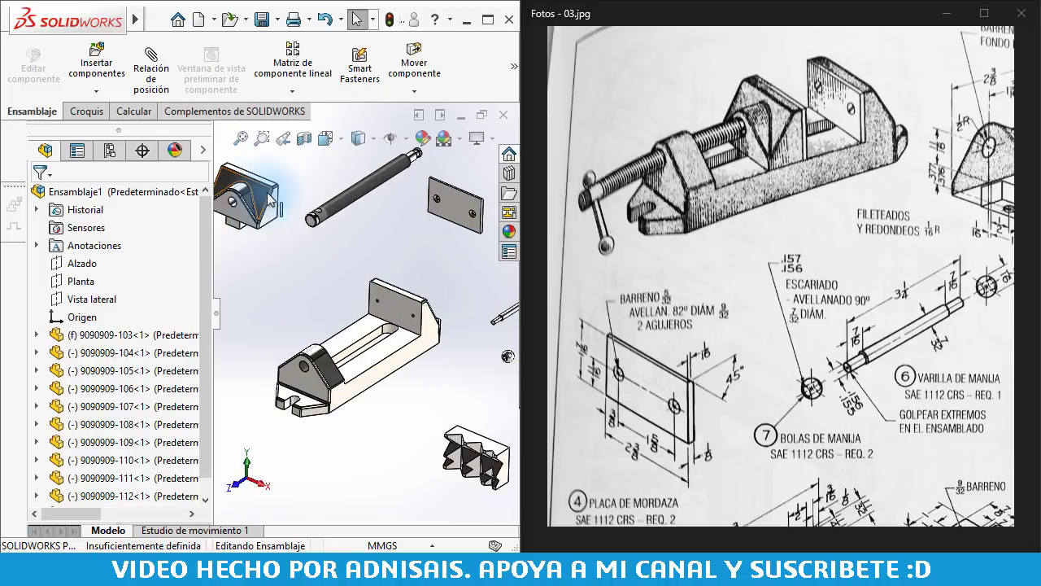
left_click(286, 308)
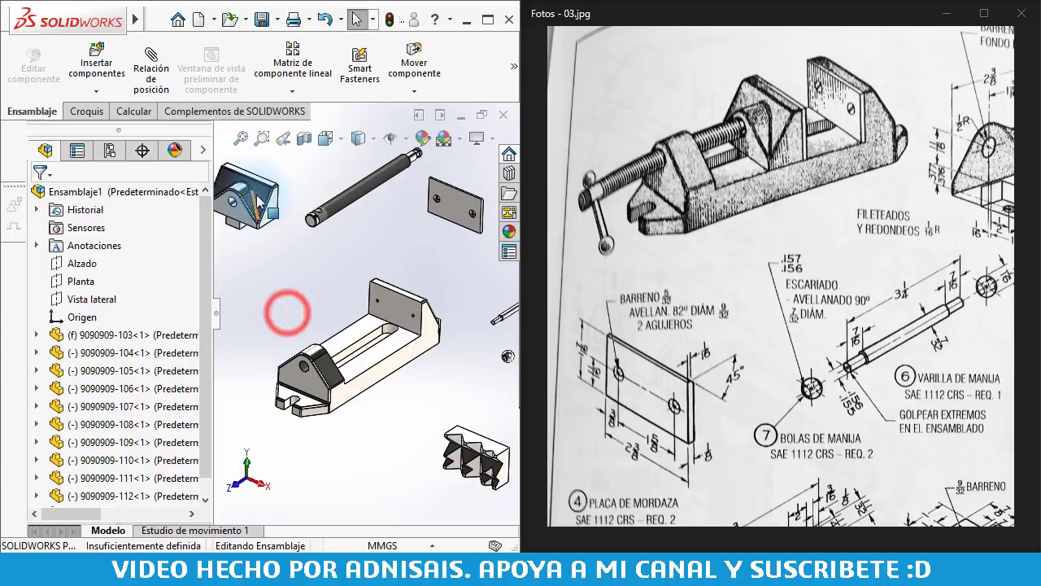
left_click_drag(261, 197, 349, 267)
left_click(349, 259)
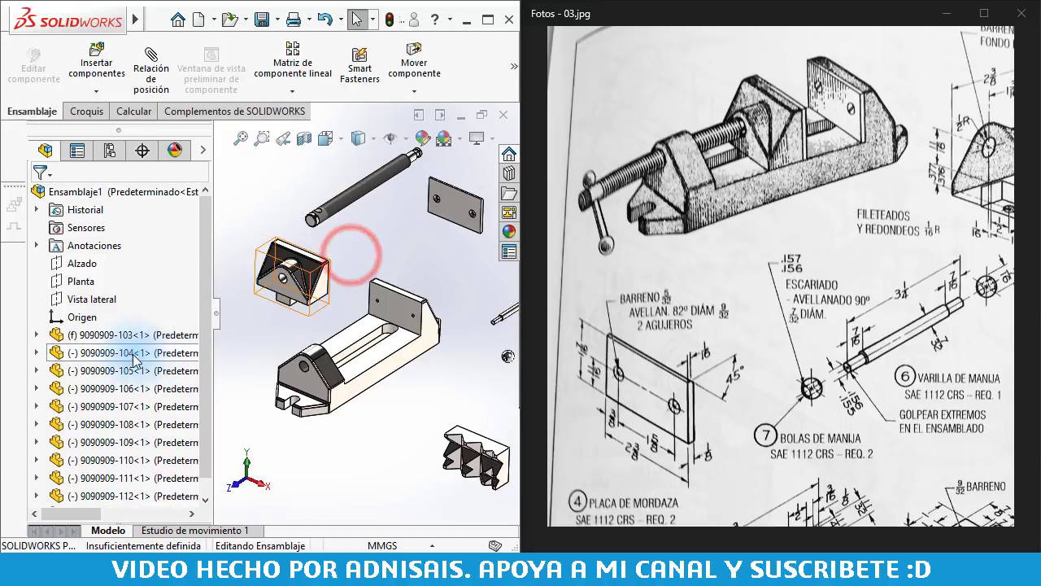
Mate the jaw's Vista lateral plane to the assembly's Vista lateral plane
left_click(37, 352)
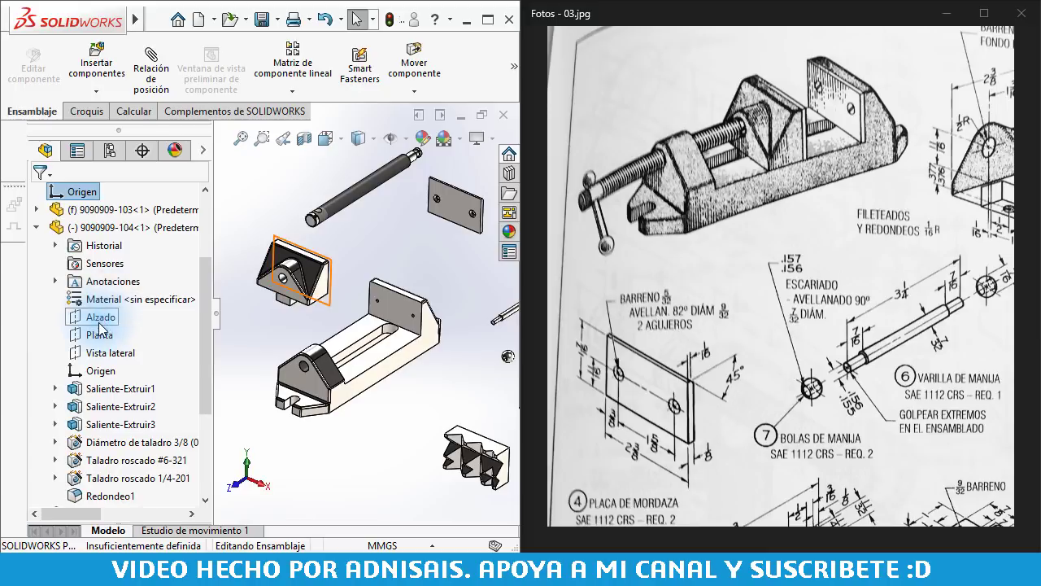
left_click(98, 355)
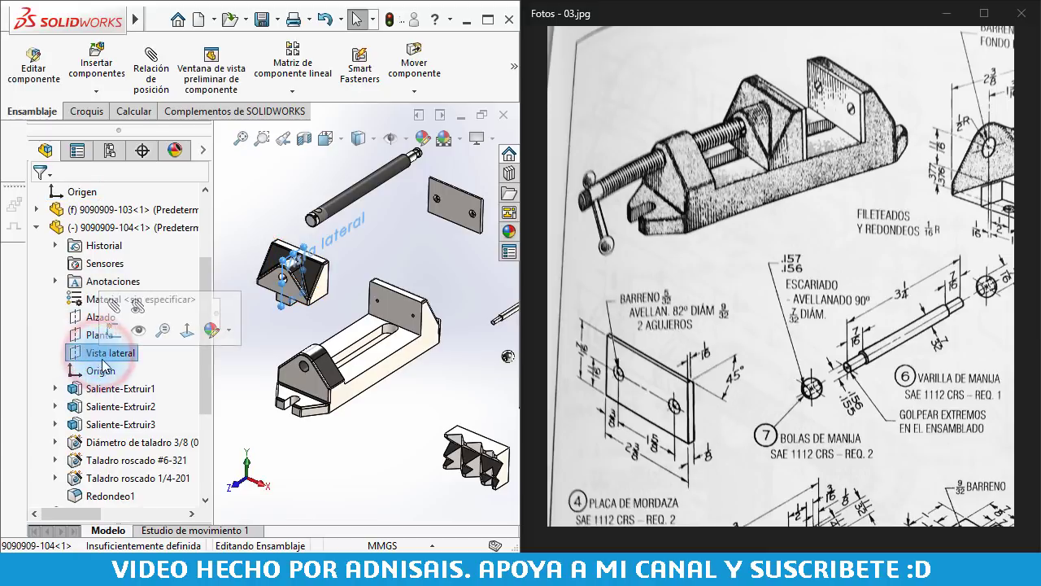
scroll(89, 345, "up", 5)
scroll(81, 322, "up", 1)
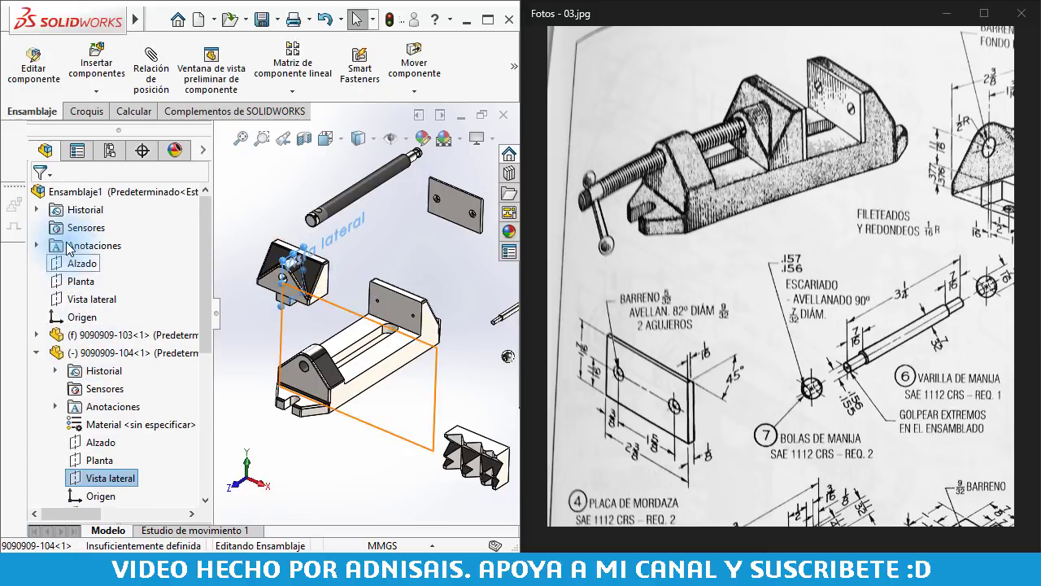
left_click(80, 303)
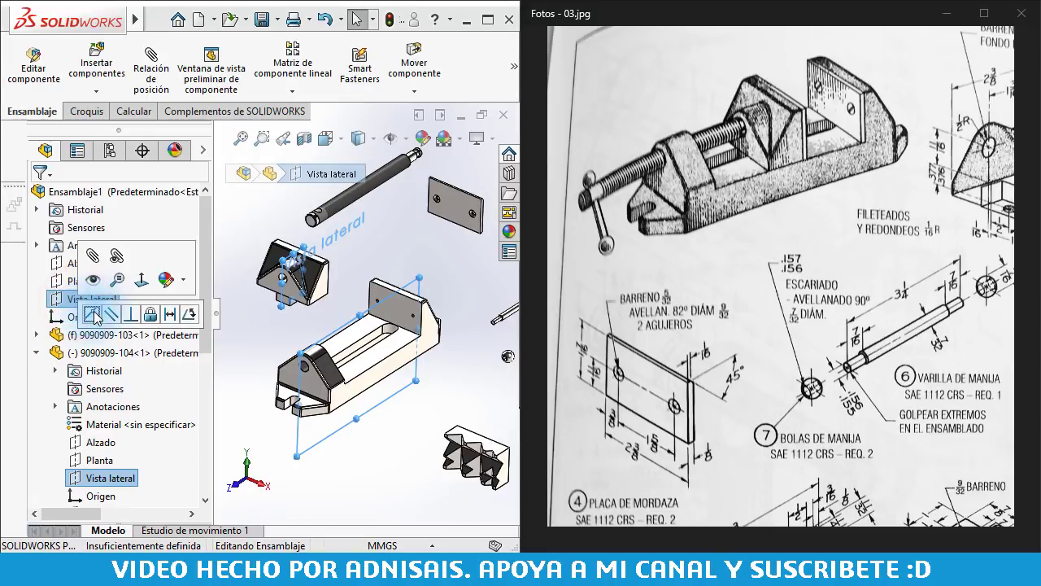
left_click(92, 314)
left_click(261, 280)
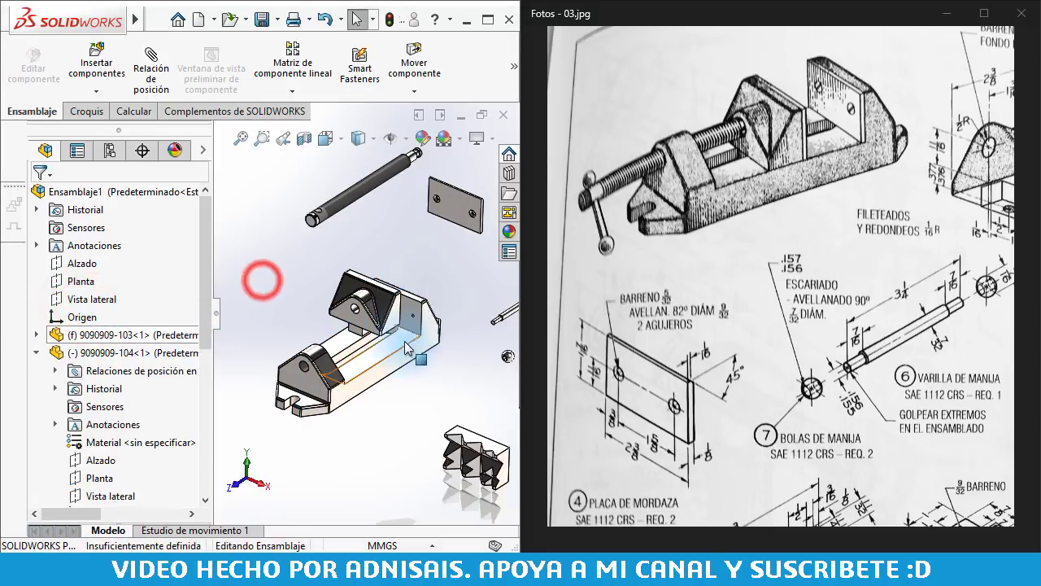
key("ctrl+7")
Mate a base face to the jaw face, then slide the wedge jaw into the V seat
left_click(372, 316)
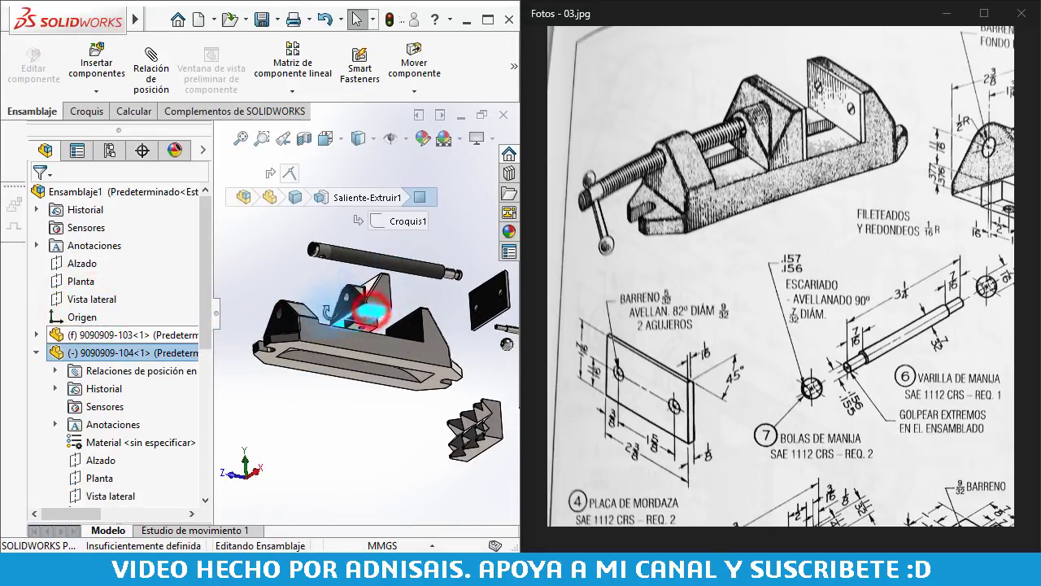
middle_click_drag(372, 315, 335, 378)
left_click(335, 378, "ctrl")
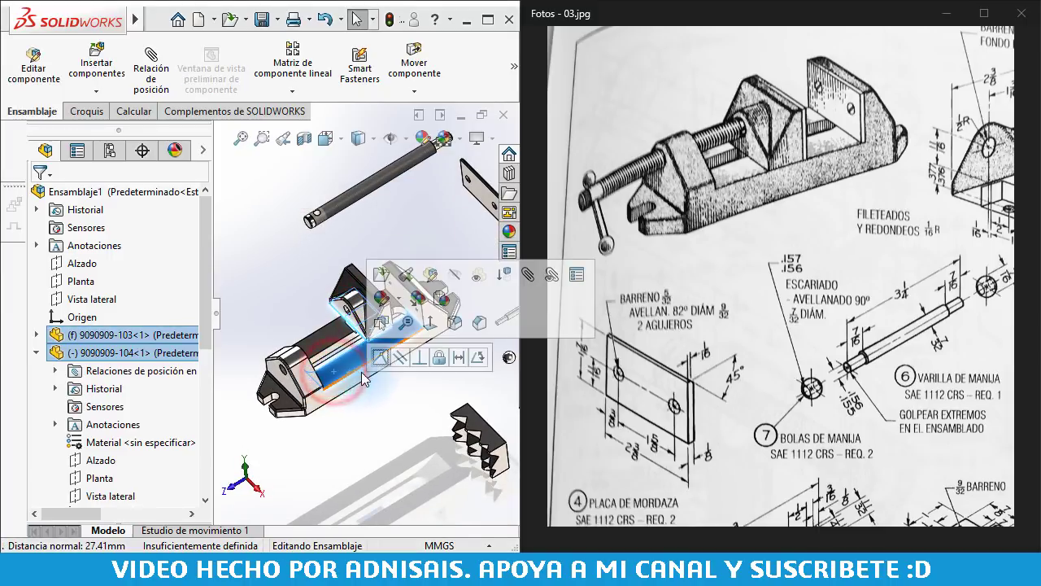
left_click(384, 361)
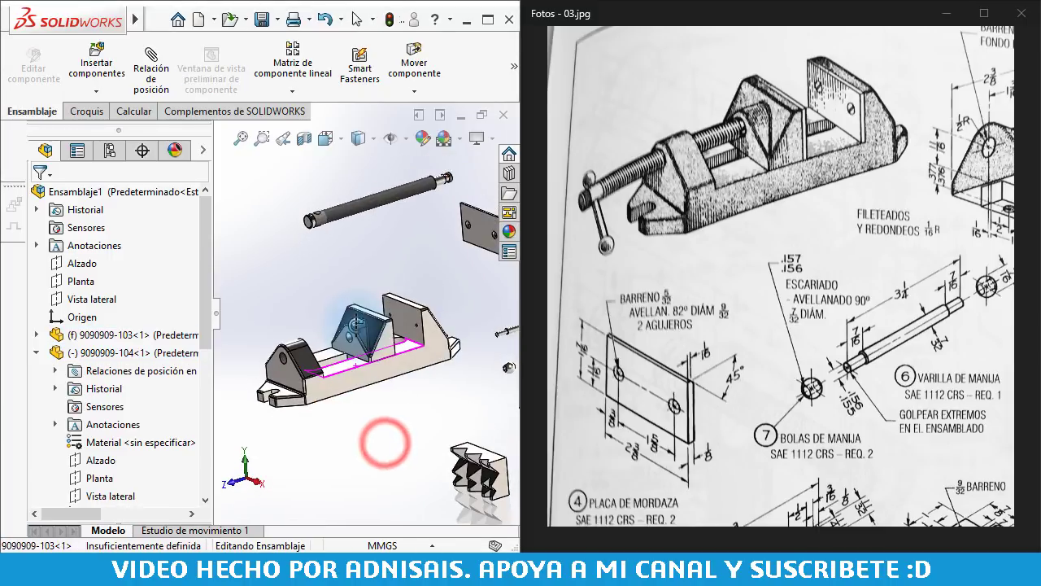
left_click(370, 340)
left_click_drag(372, 342, 347, 358)
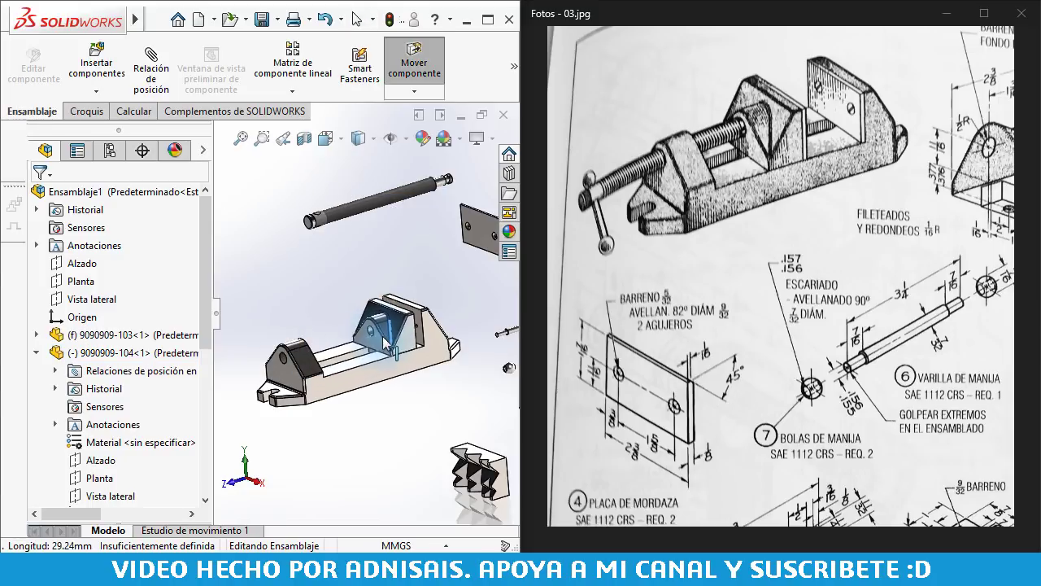
left_click_drag(341, 358, 370, 416)
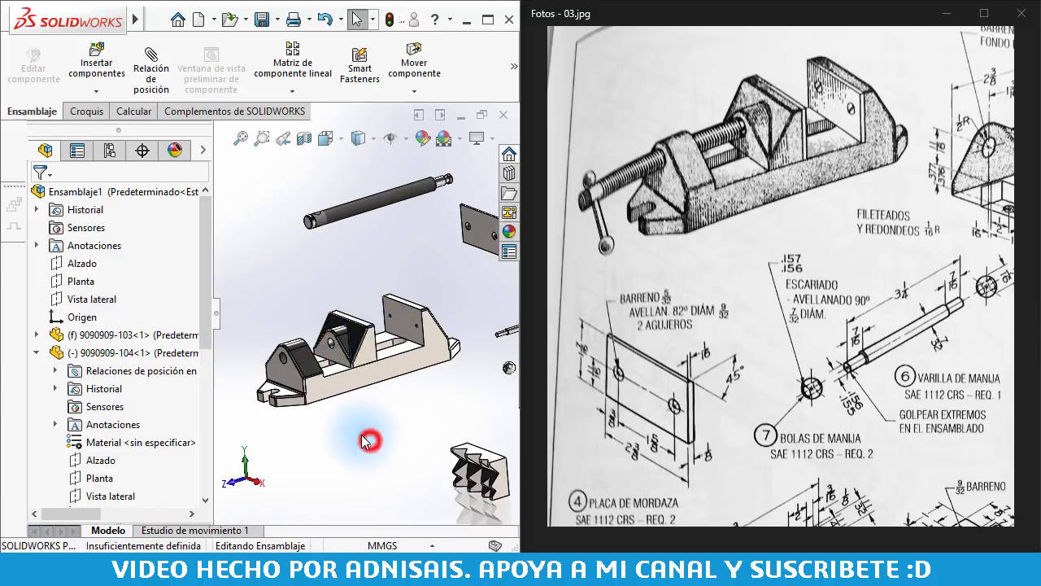
scroll(452, 265, "down", 5)
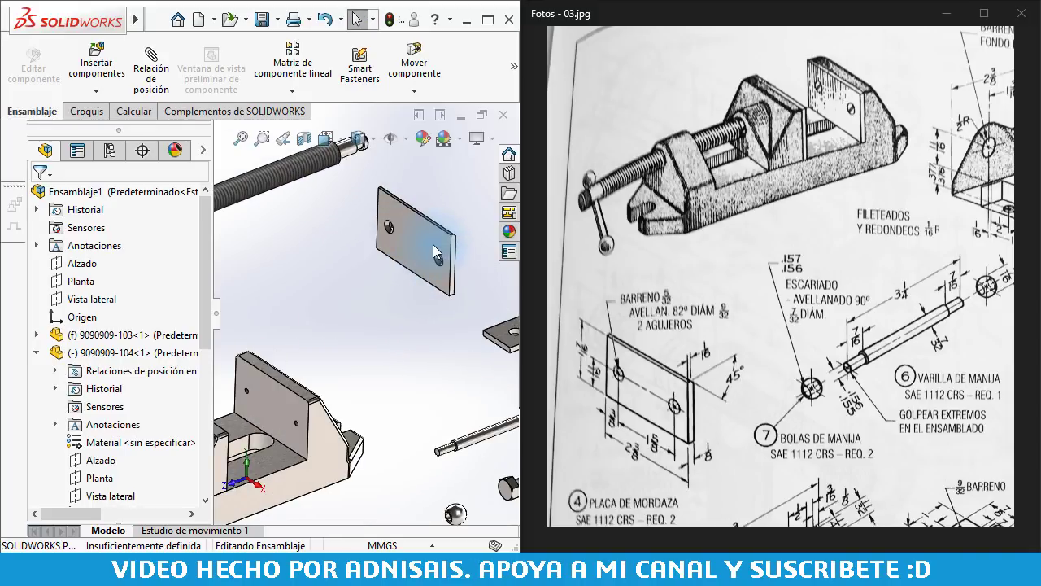
Apply a Coincident mate between the plate's flat face and the base's upright jaw face
scroll(382, 293, "up", 1)
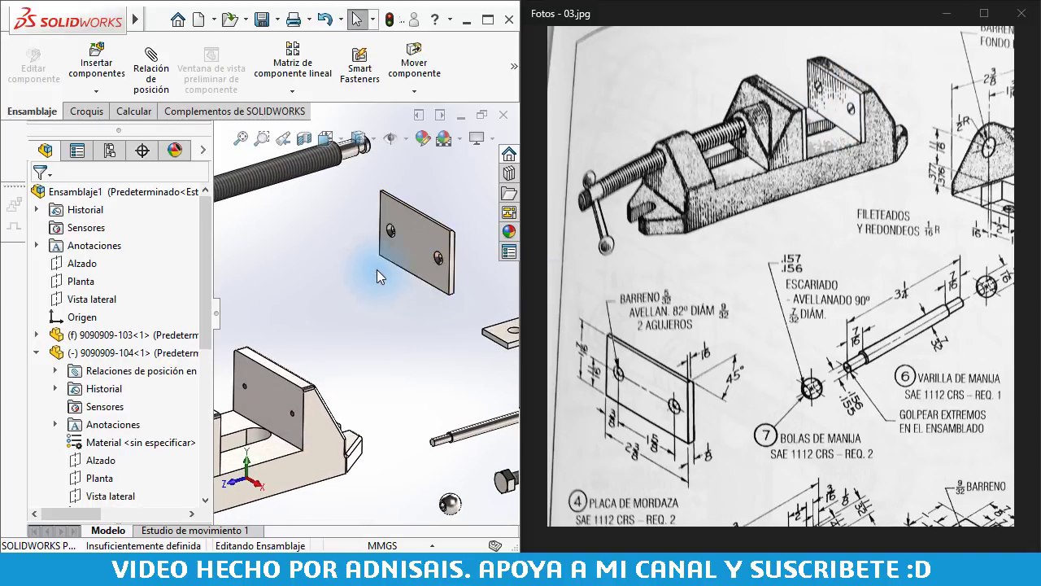
scroll(376, 272, "down", 2)
scroll(415, 300, "down", 3)
scroll(411, 300, "down", 3)
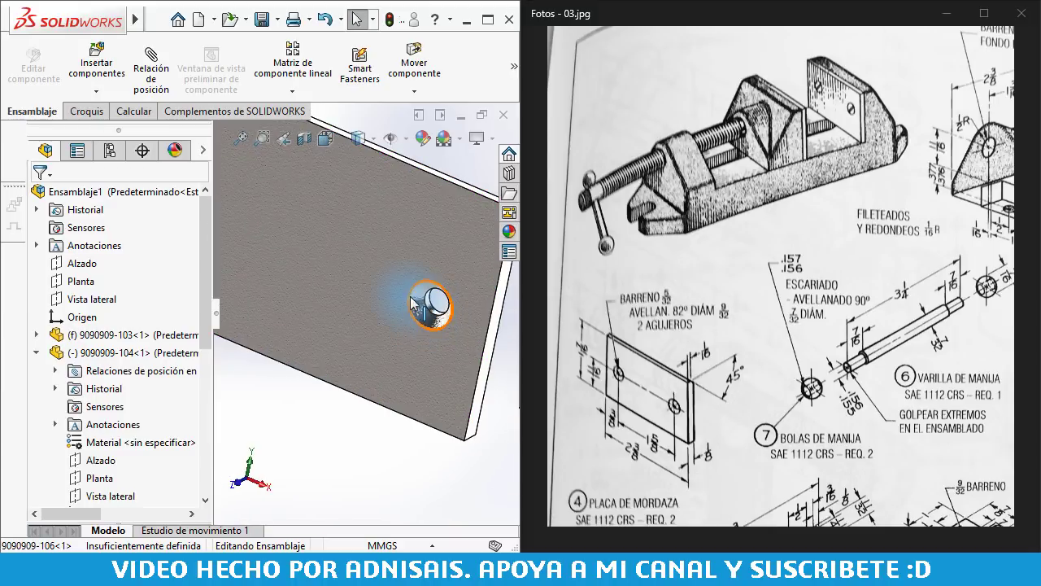
scroll(419, 306, "up", 2)
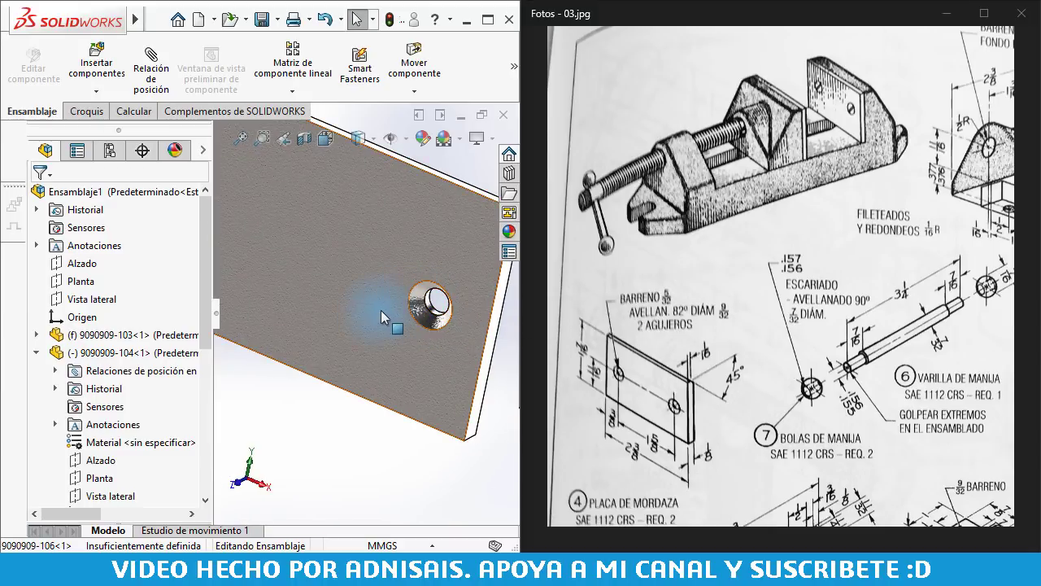
scroll(418, 303, "up", 2)
mouse_move(418, 302)
middle_mouse_down()
mouse_move(343, 322)
mouse_move(342, 343)
mouse_move(453, 271)
mouse_move(321, 362)
middle_mouse_up()
left_click(451, 259)
left_click(336, 370, "ctrl")
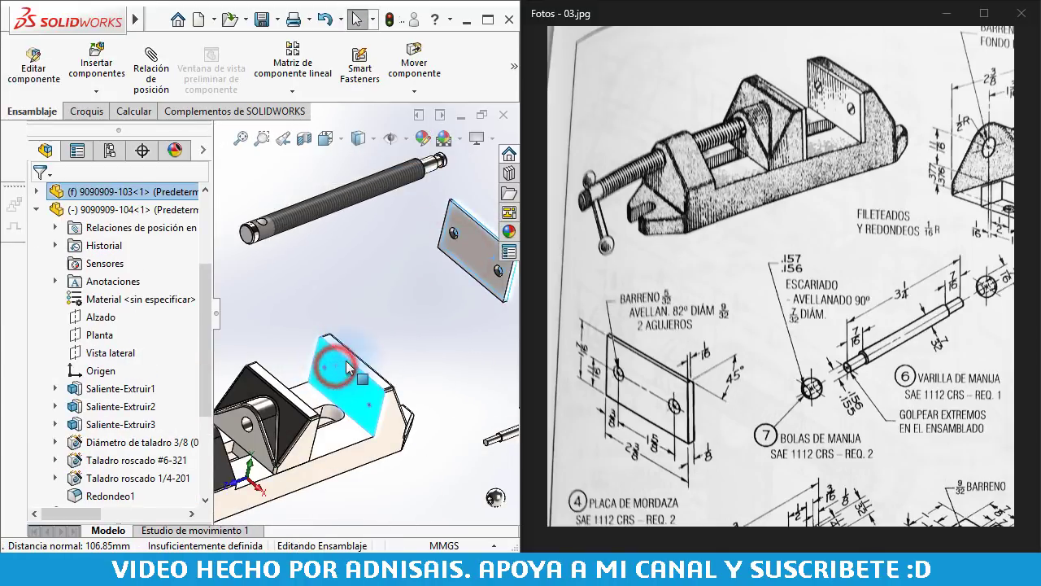
left_click(379, 353)
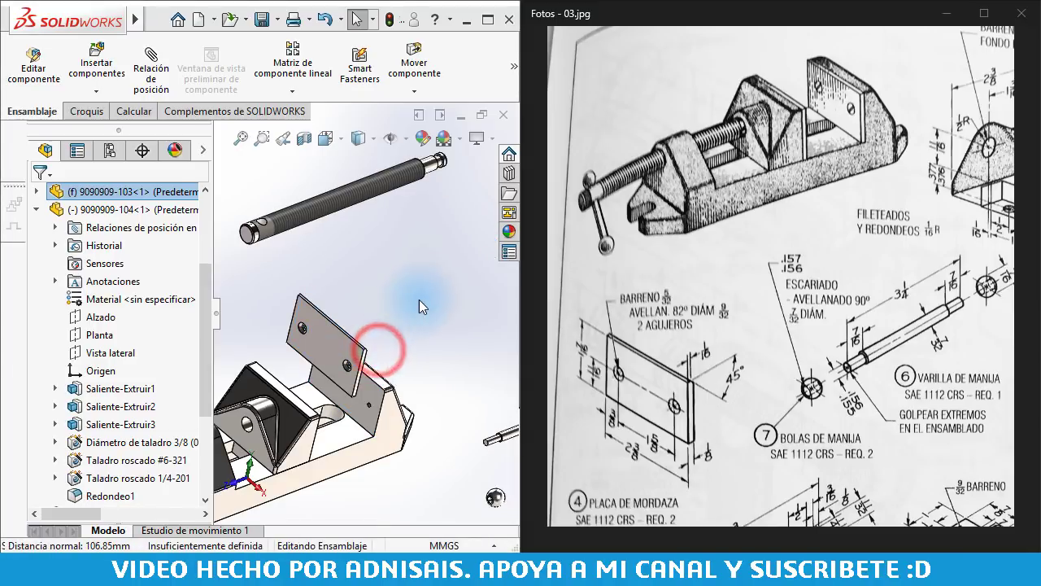
left_click(326, 340)
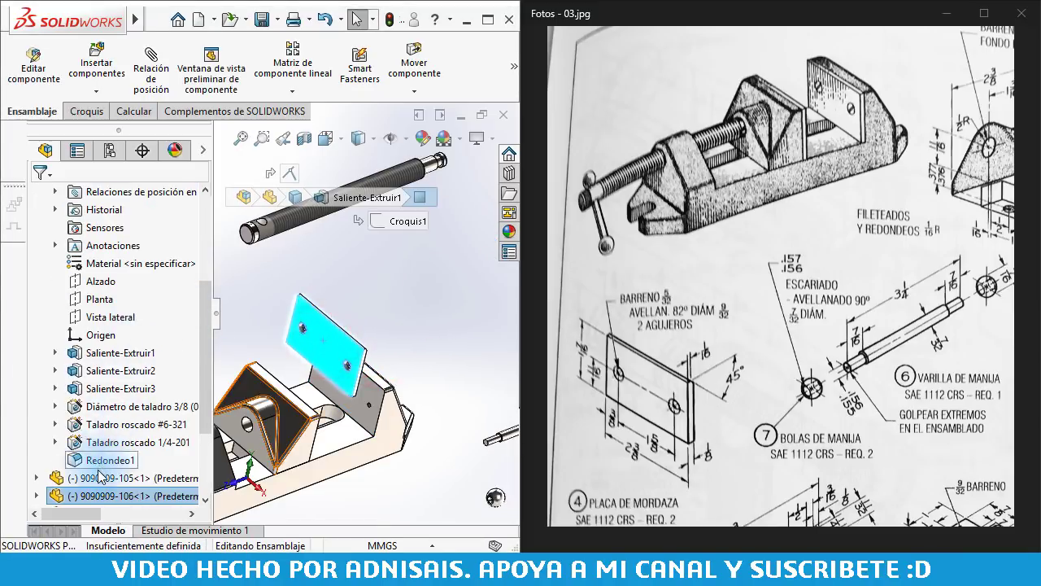
scroll(48, 404, "down", 2)
left_click(35, 391)
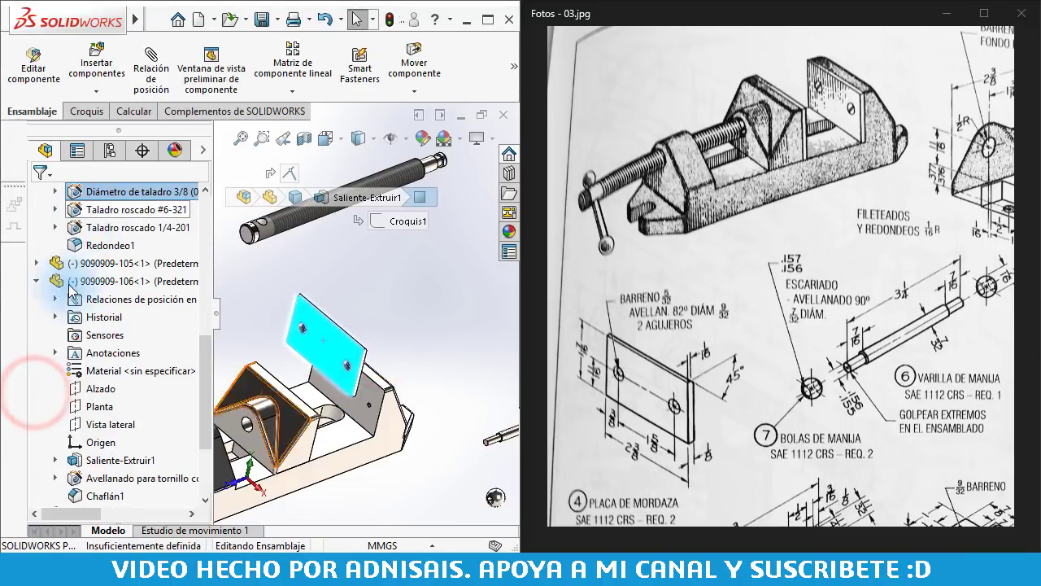
left_click(106, 424)
scroll(100, 413, "up", 5)
scroll(86, 325, "up", 3)
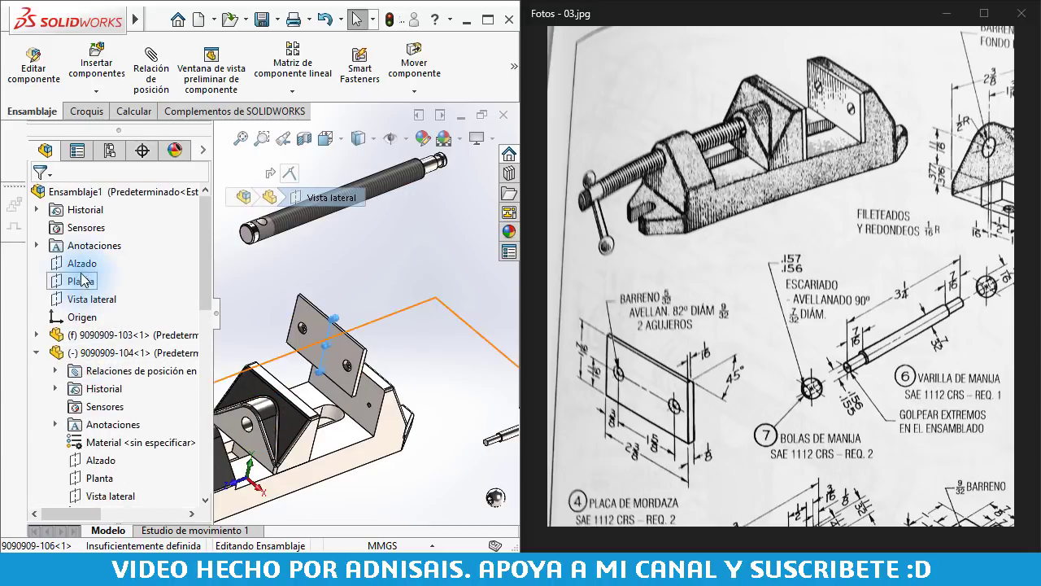
left_click(89, 299)
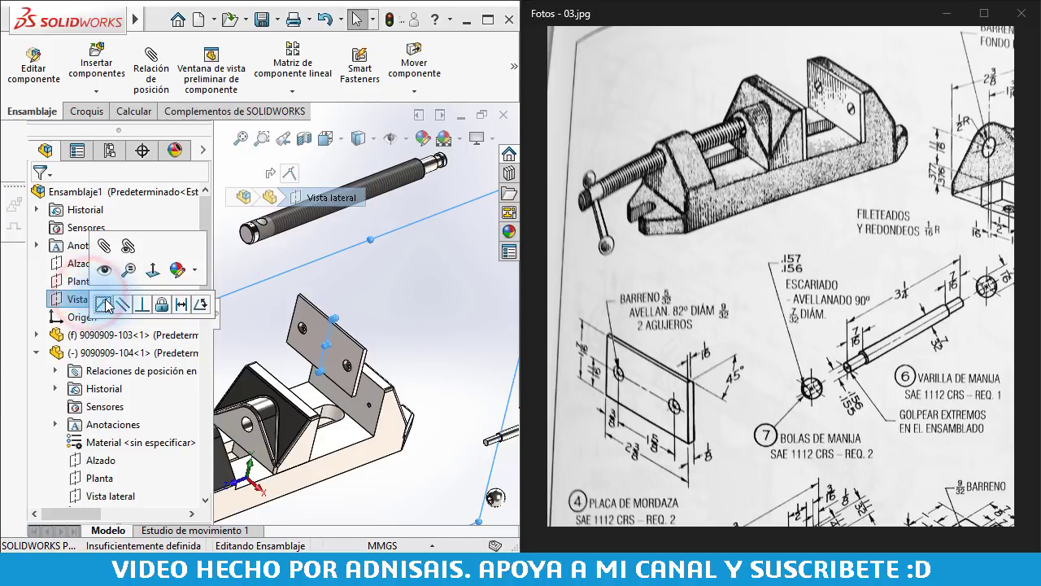
left_click(103, 297)
Inspect the plate and vise body faces from below, selecting the jaw's 164.08mm edge
middle_click_drag(271, 304, 377, 431)
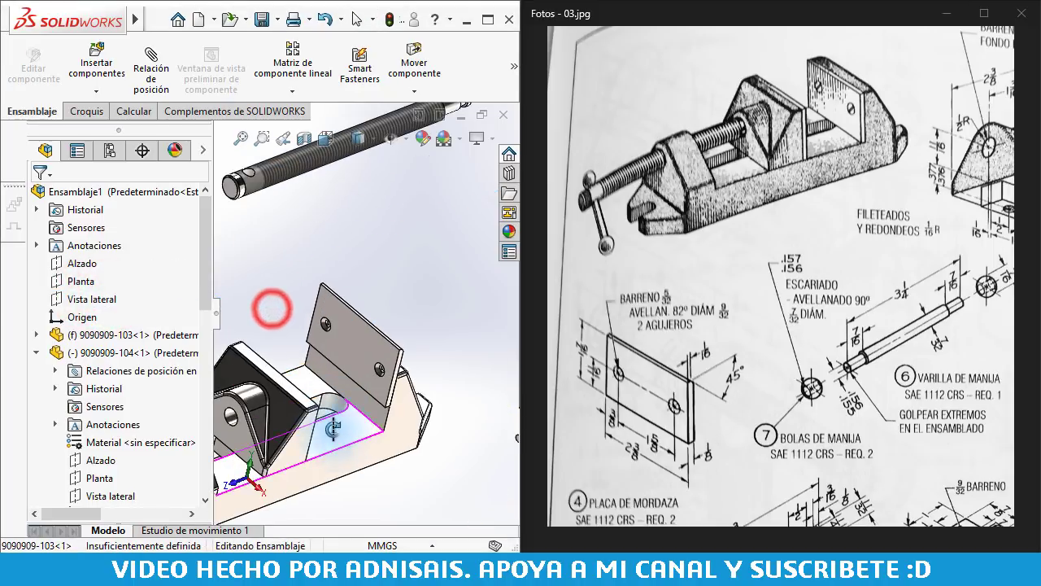
scroll(377, 431, "down", 3)
scroll(372, 401, "down", 3)
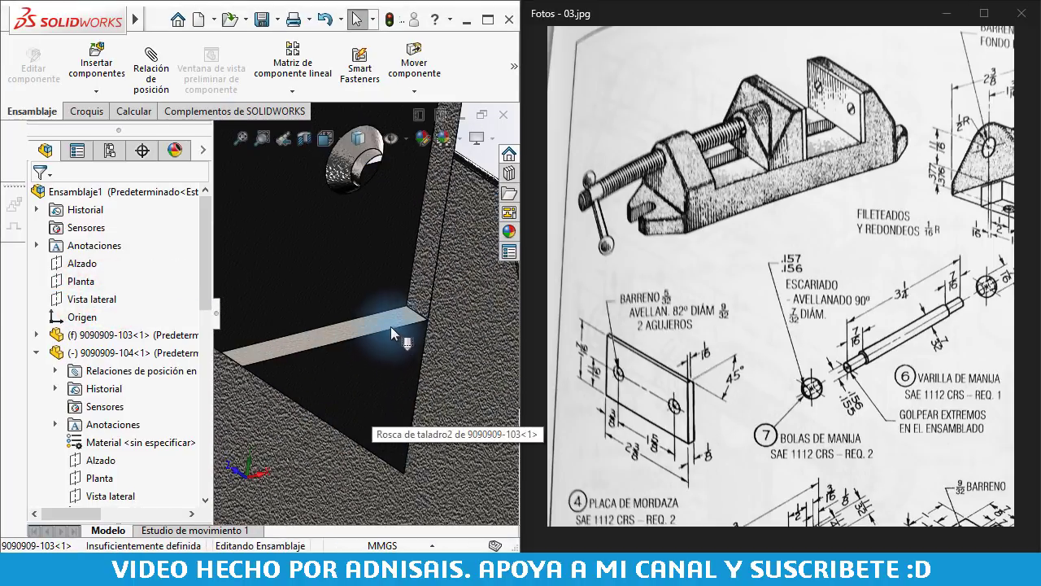
left_click(392, 320)
middle_click_drag(323, 352, 318, 415)
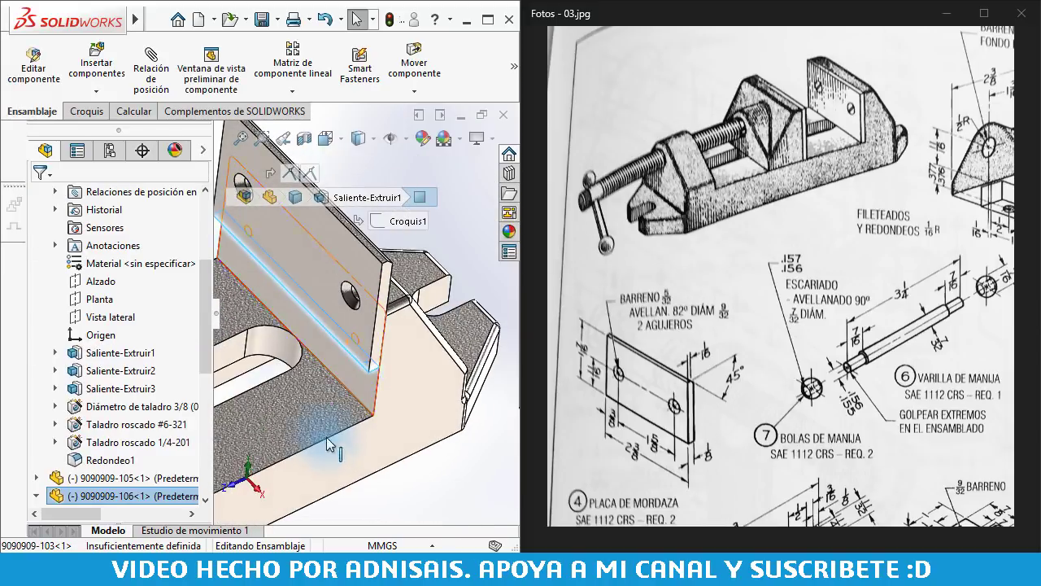
left_click(318, 416)
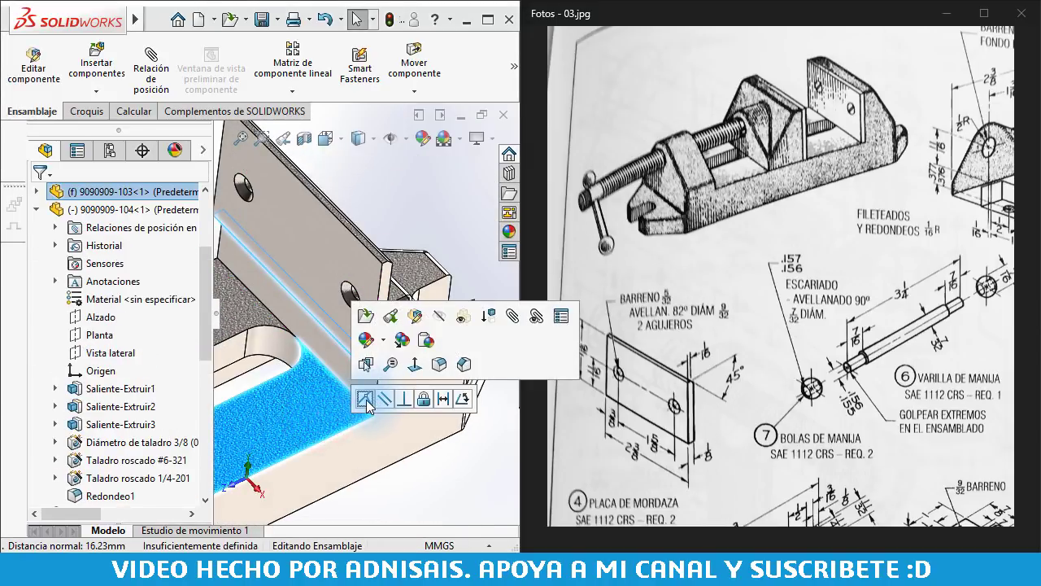
left_click(365, 396)
mouse_move(365, 397)
middle_mouse_down()
mouse_move(404, 466)
mouse_move(325, 306)
mouse_move(321, 333)
middle_mouse_up()
left_click(404, 466)
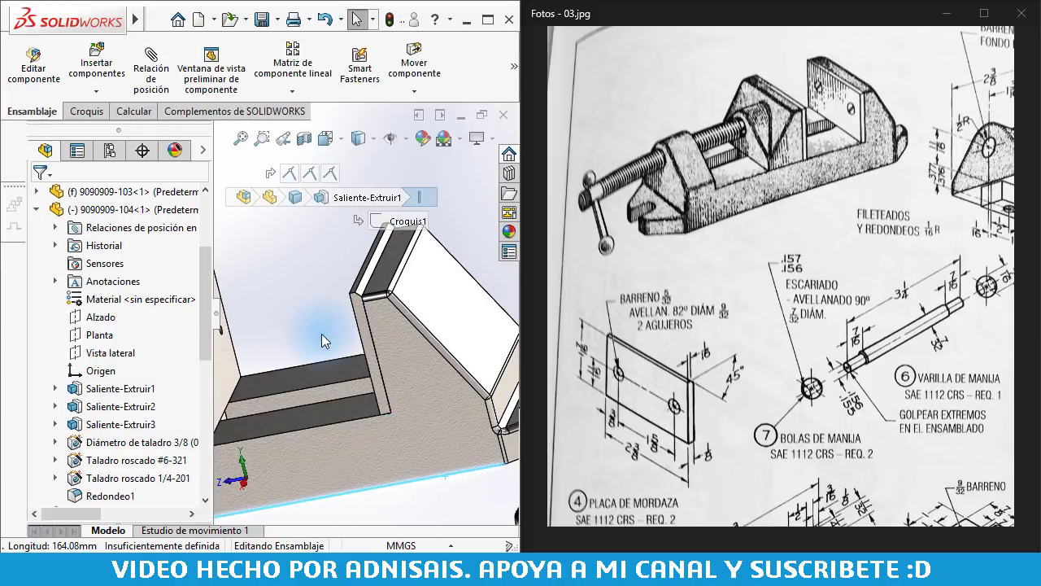
scroll(355, 294, "down", 4)
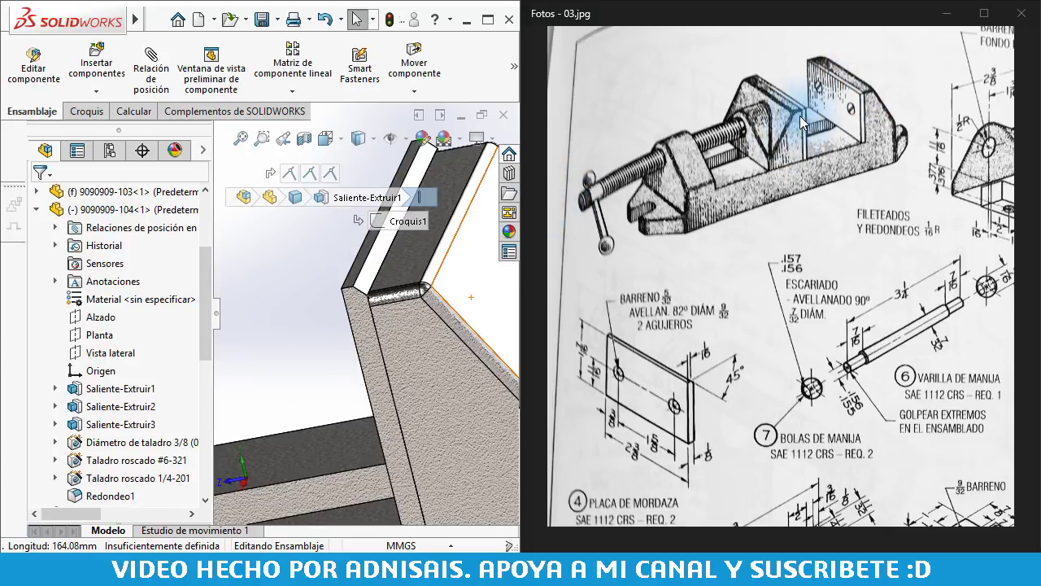
Pan and zoom drawing 03.jpg to the FALSA MORDAZA (part 10) detail with its 90° grooves
mouse_move(805, 138)
left_mouse_down()
mouse_move(561, 157)
mouse_move(575, 129)
left_mouse_up()
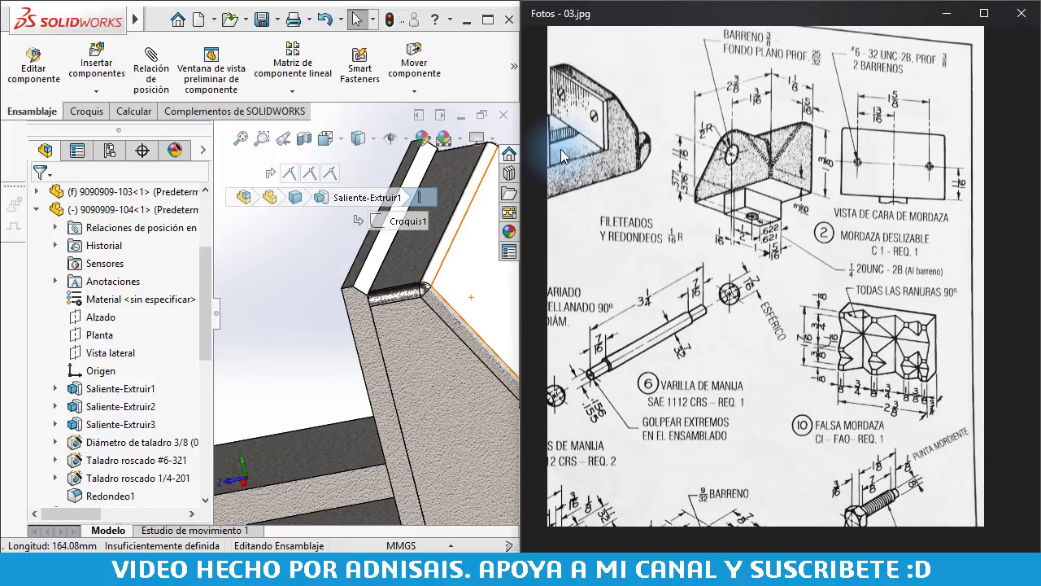
scroll(725, 121, "up", 2)
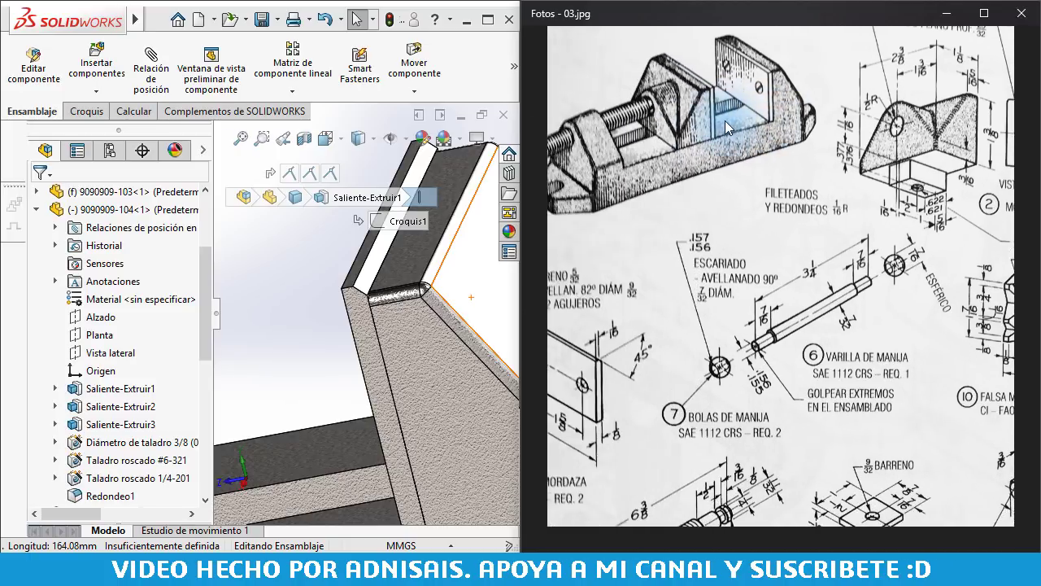
scroll(775, 174, "down", 2)
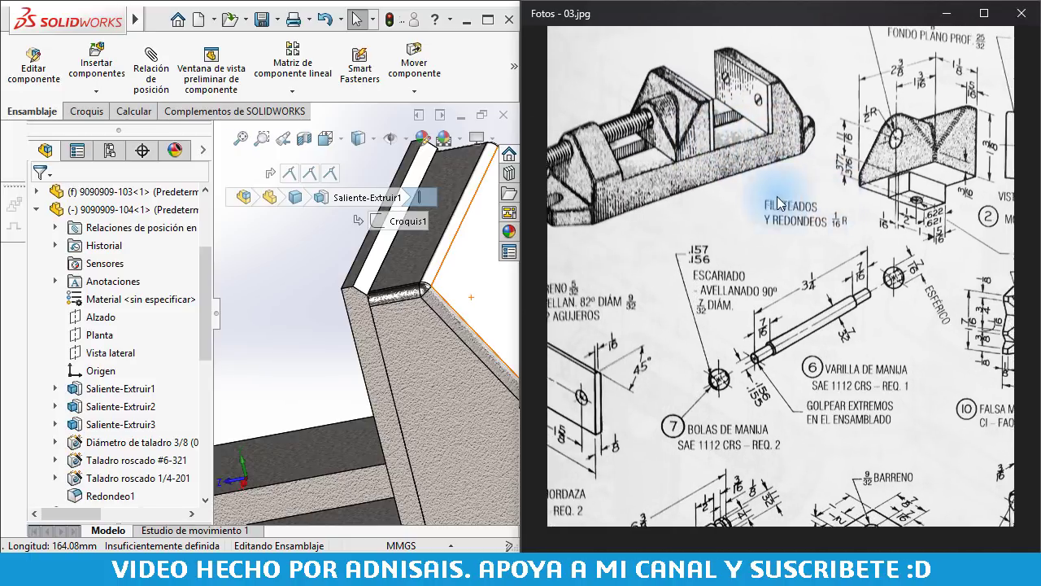
scroll(780, 279, "up", 2)
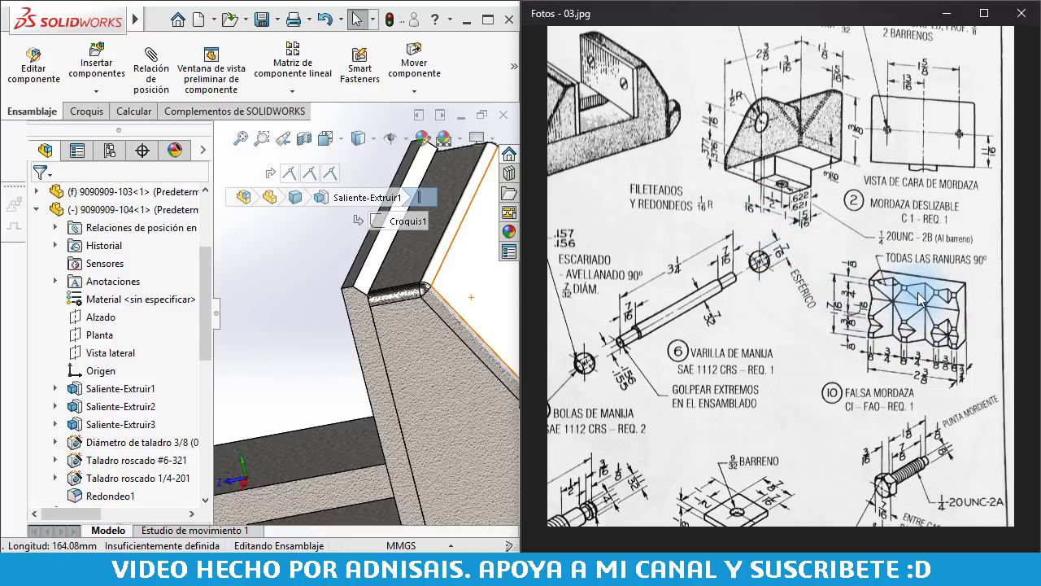
scroll(358, 285, "up", 5)
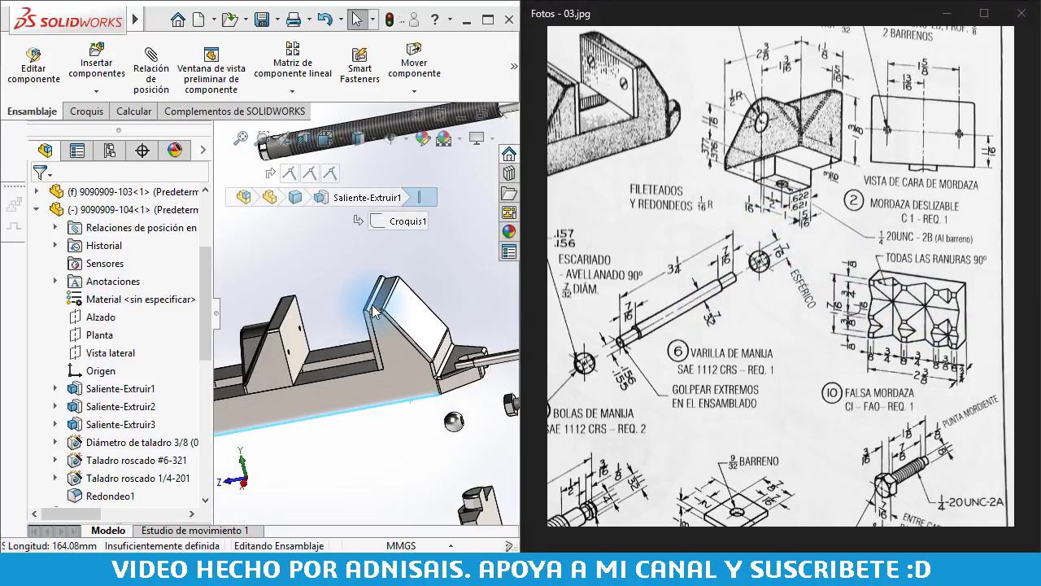
left_click_drag(662, 144, 720, 171)
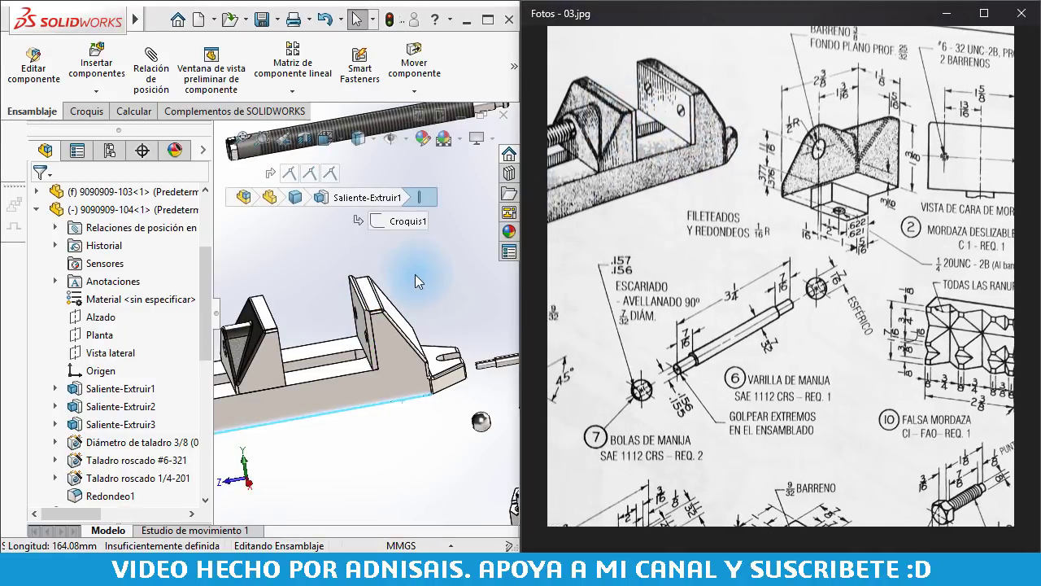
middle_click_drag(470, 285, 423, 308)
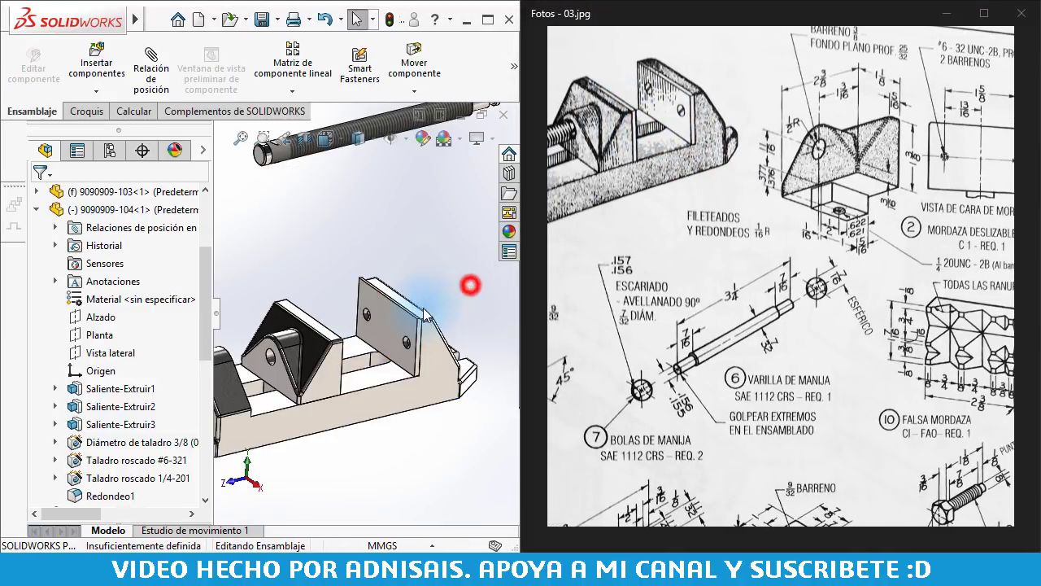
left_click_drag(393, 326, 315, 264, "ctrl")
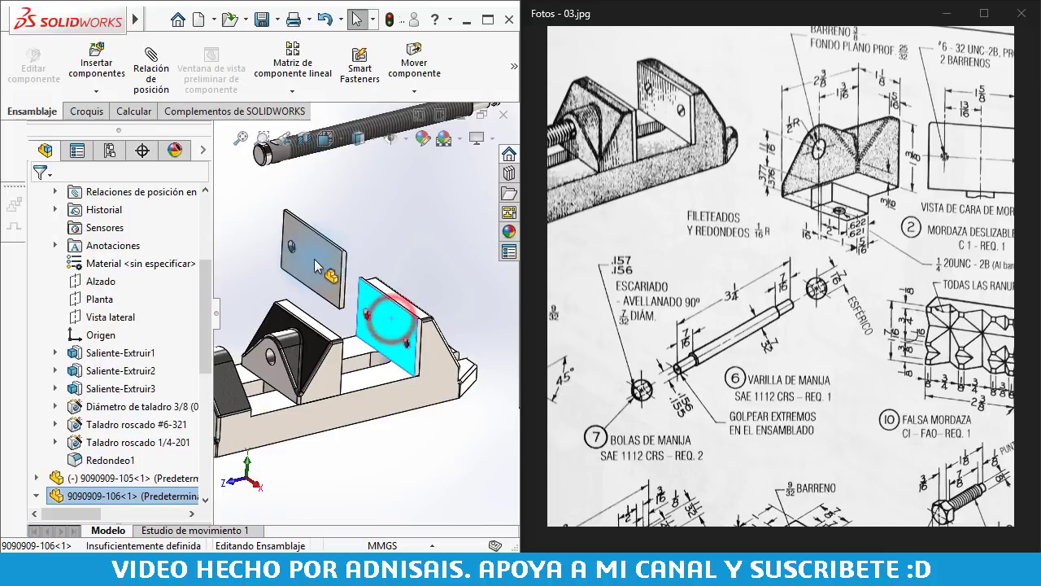
left_click(393, 297)
middle_click_drag(383, 237, 332, 264)
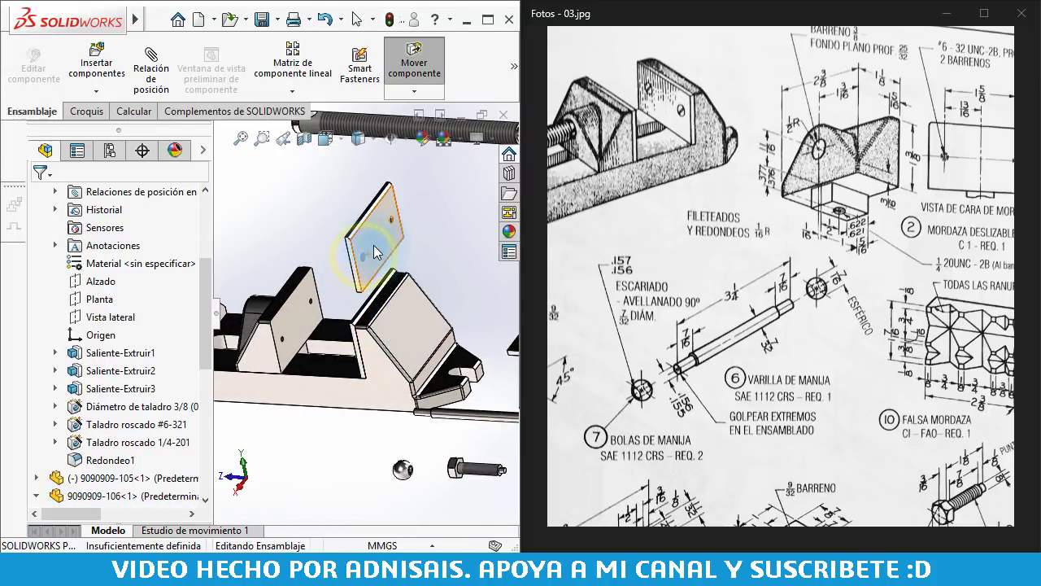
left_click(328, 209)
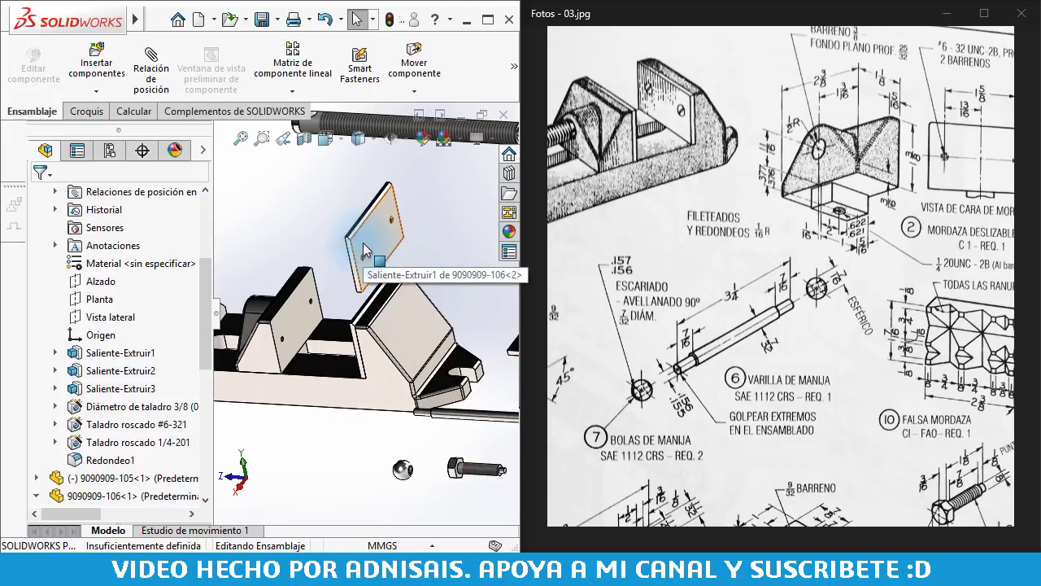
left_click_drag(370, 246, 340, 213)
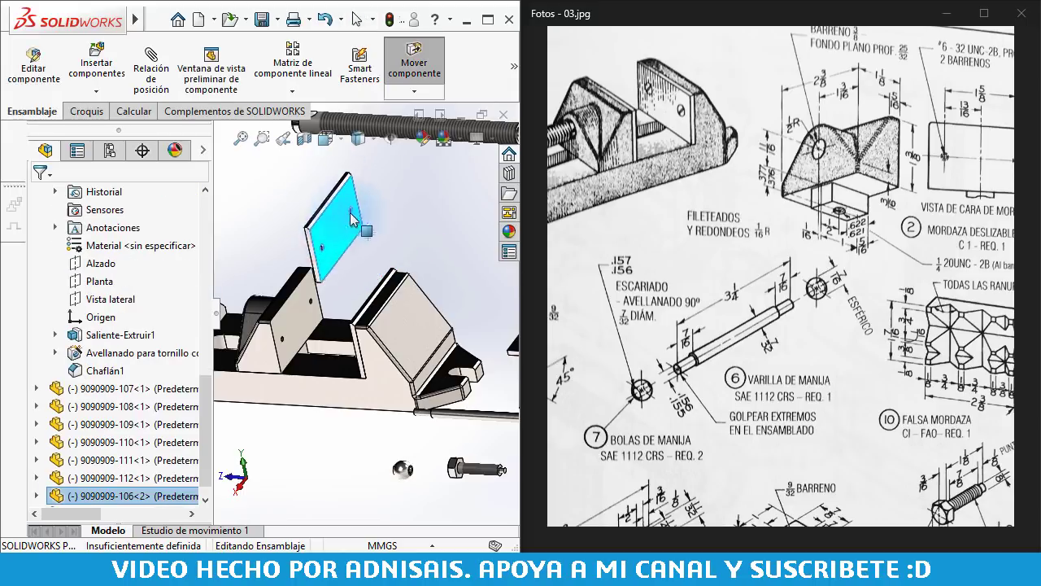
left_click(352, 216)
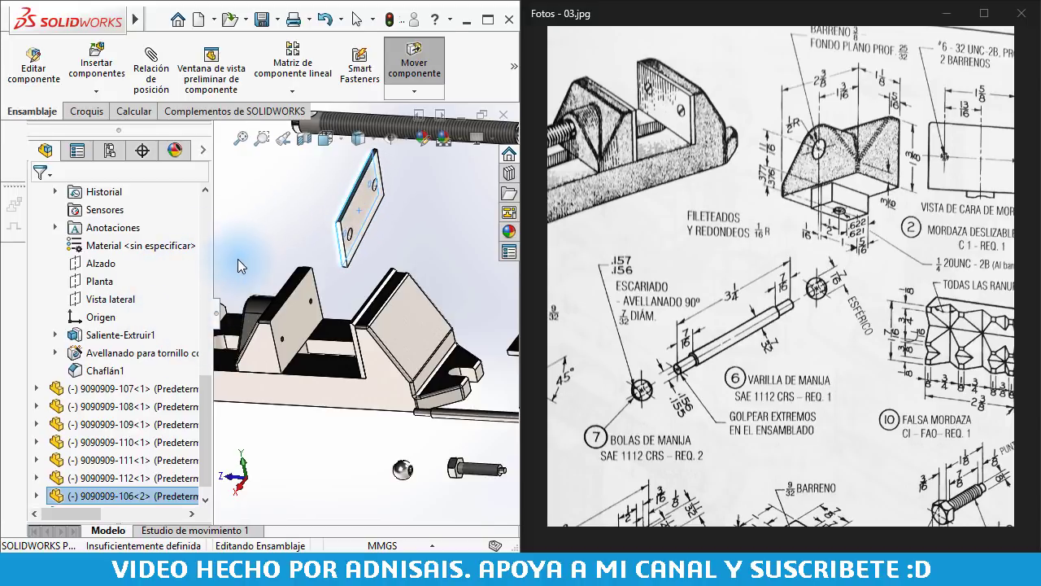
left_click(248, 240)
key("ctrl+Tab")
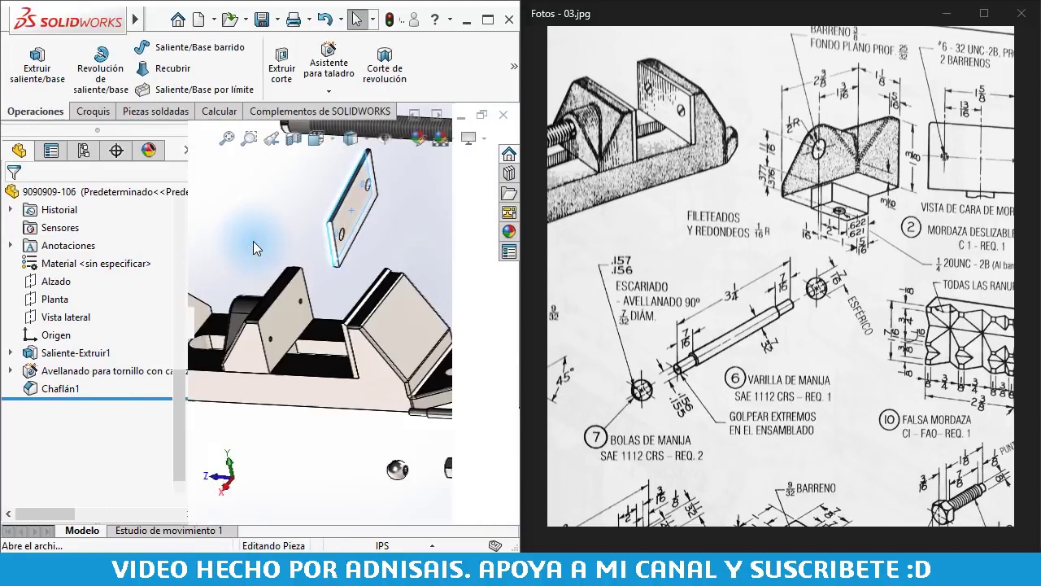
Temporarily hide the jaw plate, then show it again from the component list
scroll(318, 275, "down", 3)
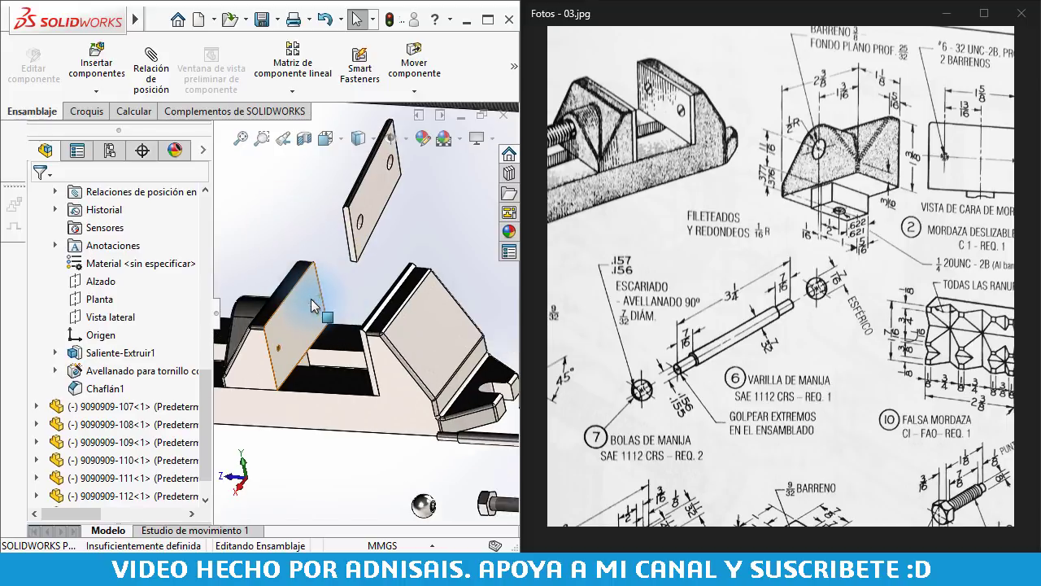
left_click(309, 299)
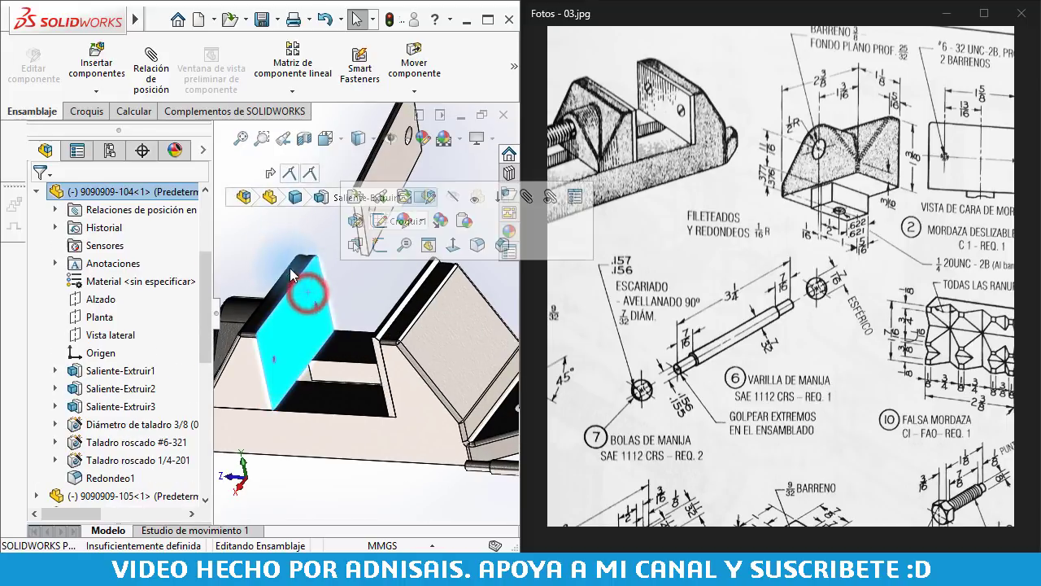
scroll(358, 239, "up", 3)
scroll(368, 248, "up", 2)
scroll(369, 248, "down", 3)
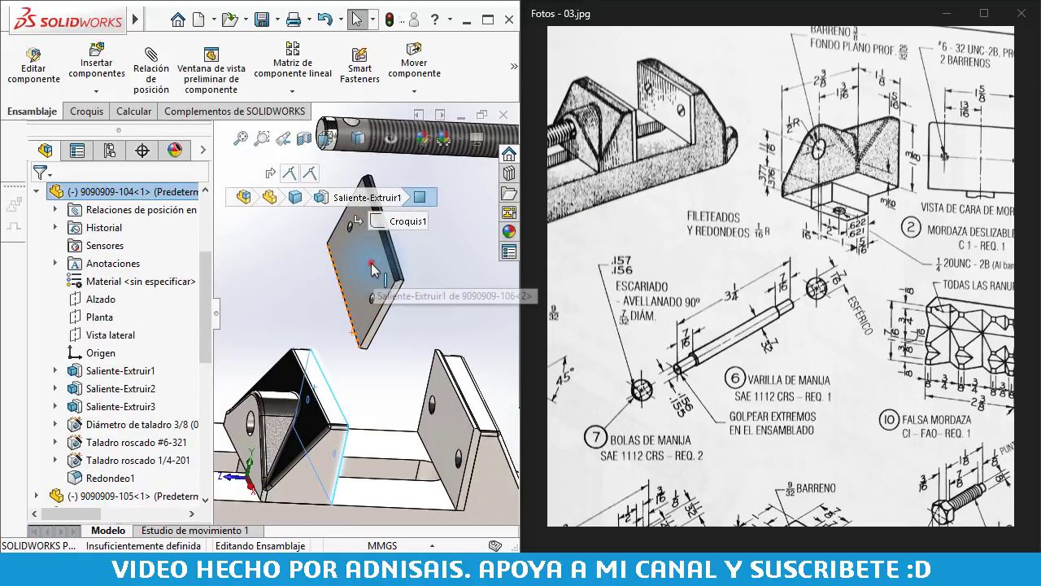
left_click(367, 259)
left_click(419, 251)
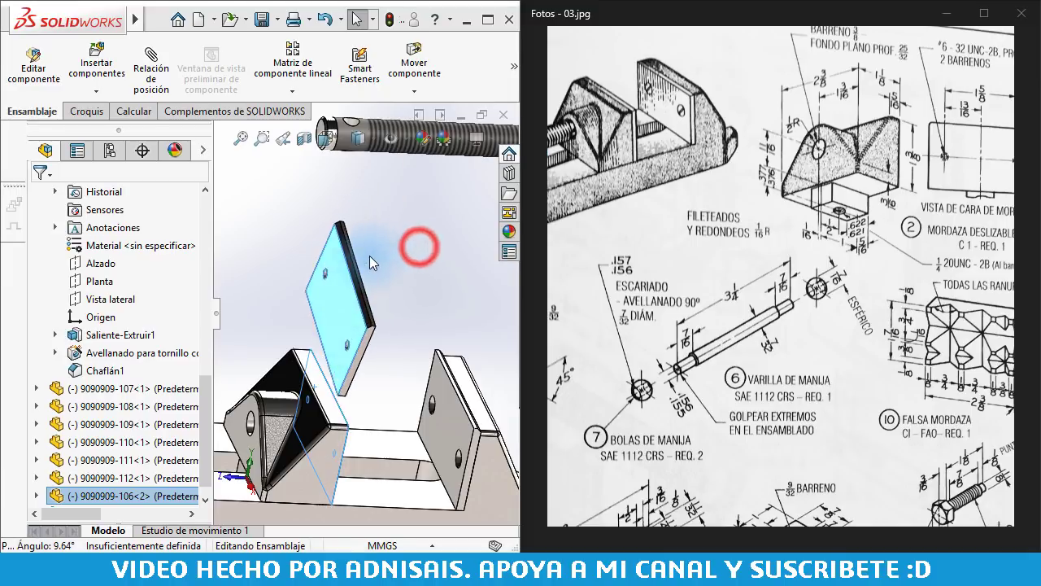
left_click(287, 229)
scroll(122, 406, "down", 1)
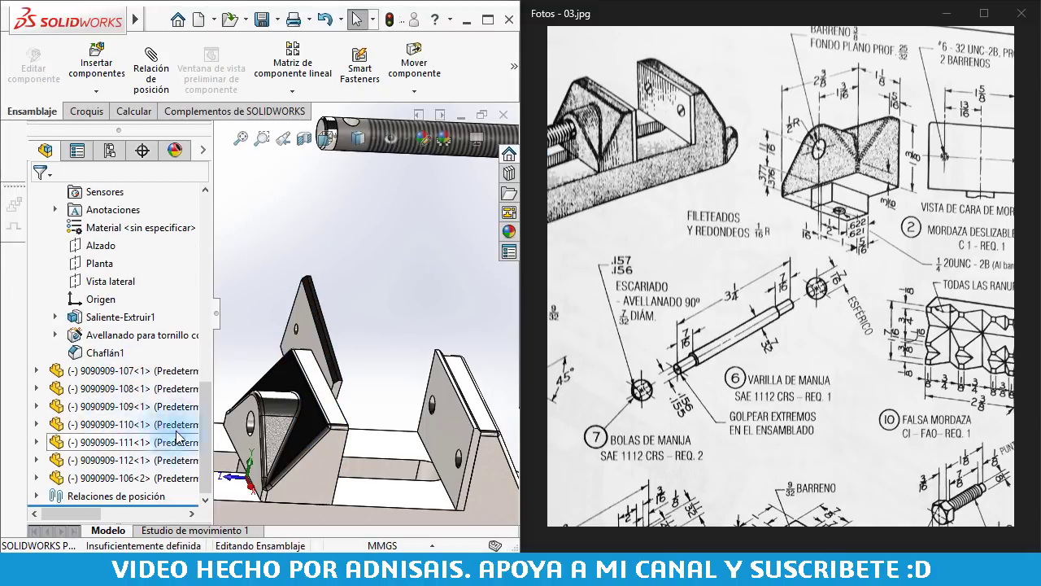
left_click(318, 345)
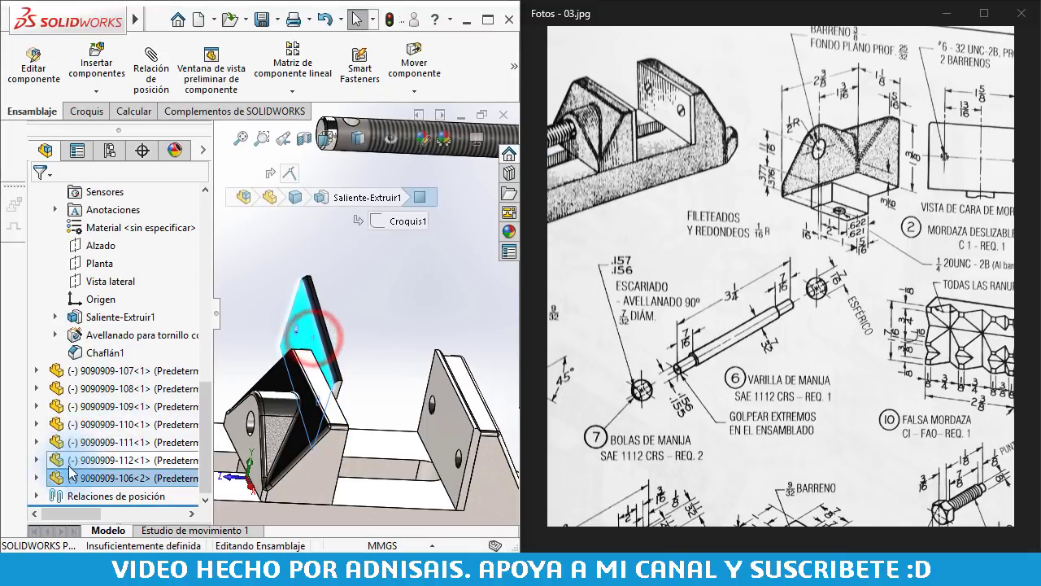
left_click(36, 477)
Set the view Normal To the assembly's Vista lateral plane
left_click(82, 424)
scroll(98, 298, "up", 3)
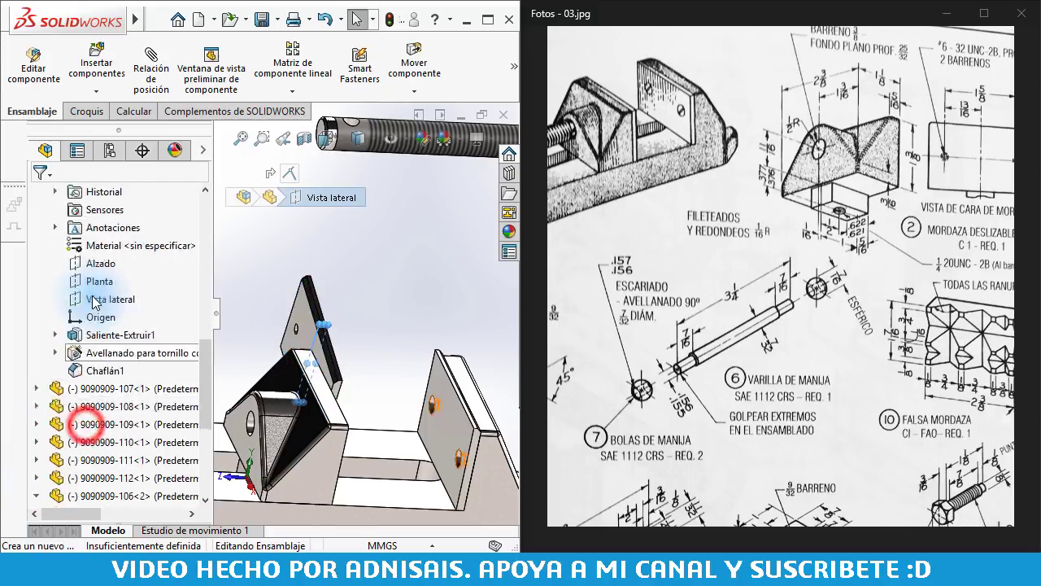
scroll(97, 298, "up", 5)
scroll(98, 298, "up", 5)
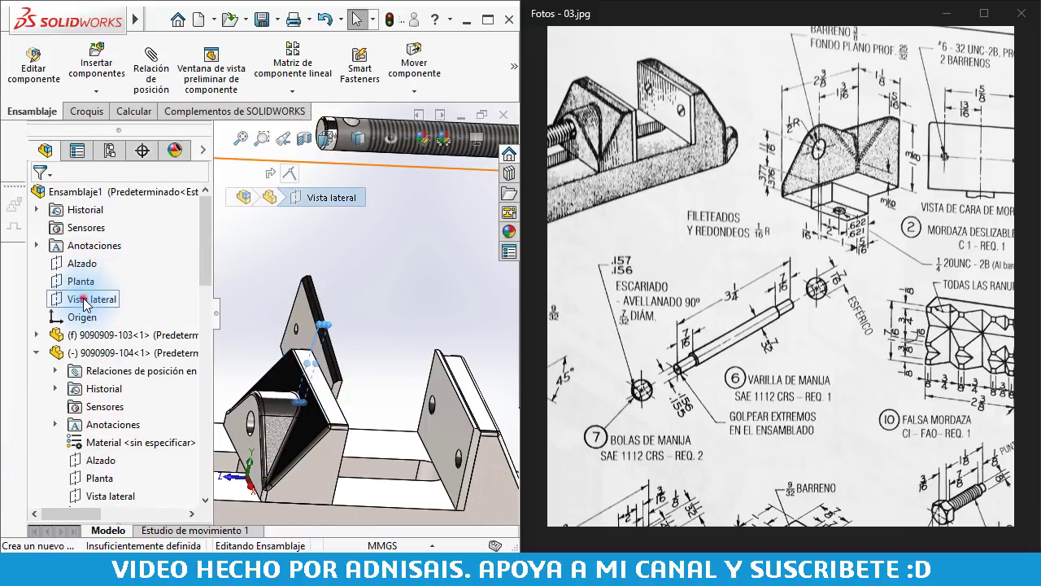
left_click(88, 301)
left_click(95, 308)
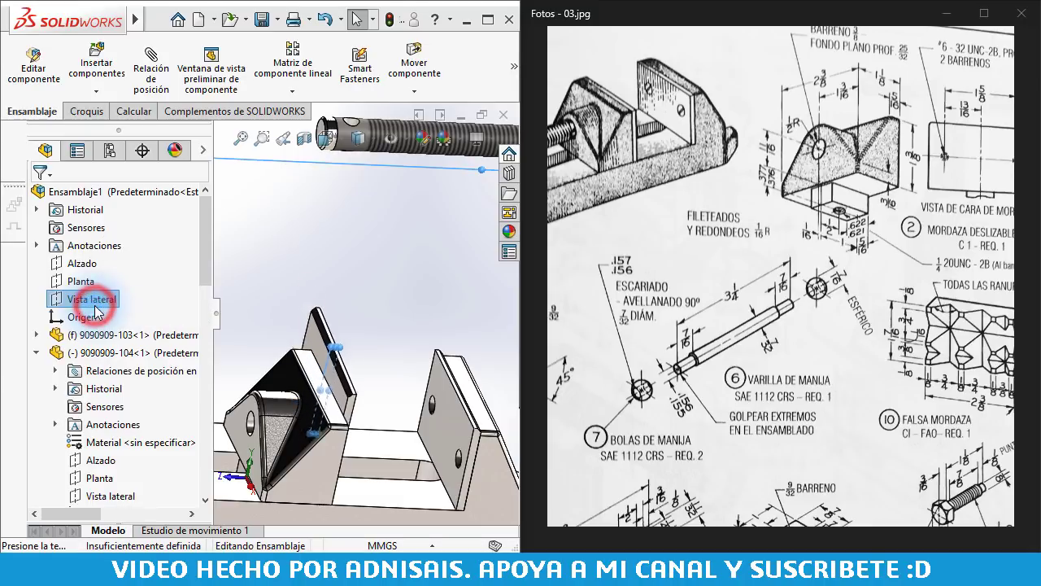
Zoom in and select the fixed jaw face and the jaw plate face for a Coincident mate
mouse_move(322, 419)
middle_mouse_down()
mouse_move(392, 480)
mouse_move(388, 426)
middle_mouse_up()
left_click(393, 478)
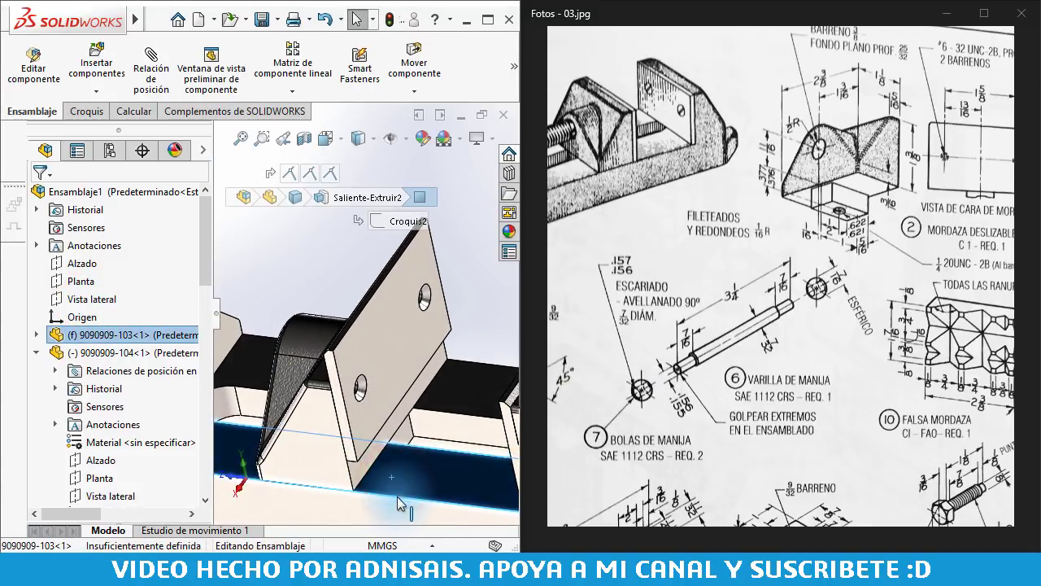
scroll(386, 396, "down", 3)
scroll(379, 383, "down", 3)
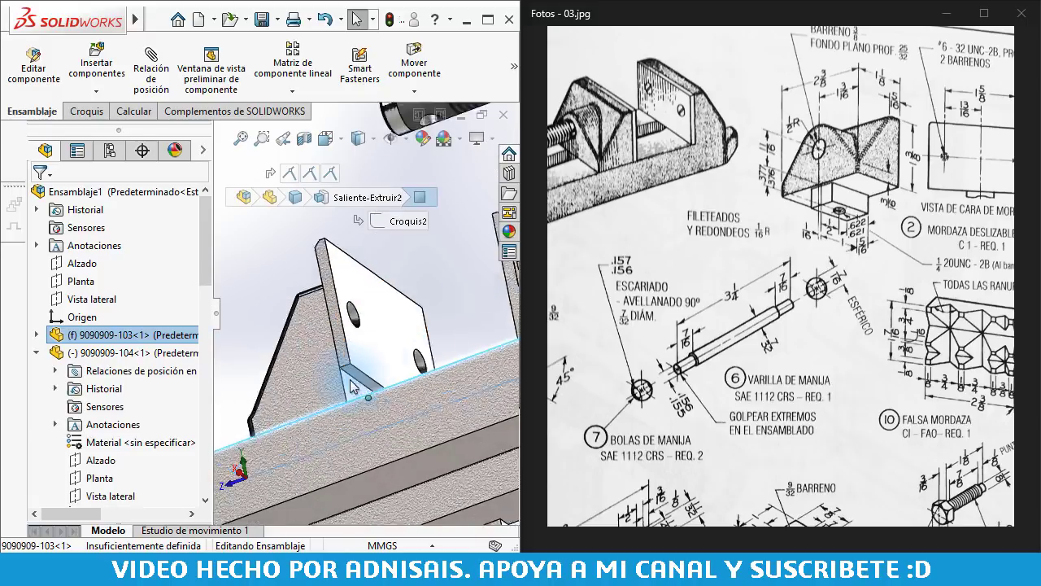
scroll(370, 366, "down", 3)
left_click(363, 357)
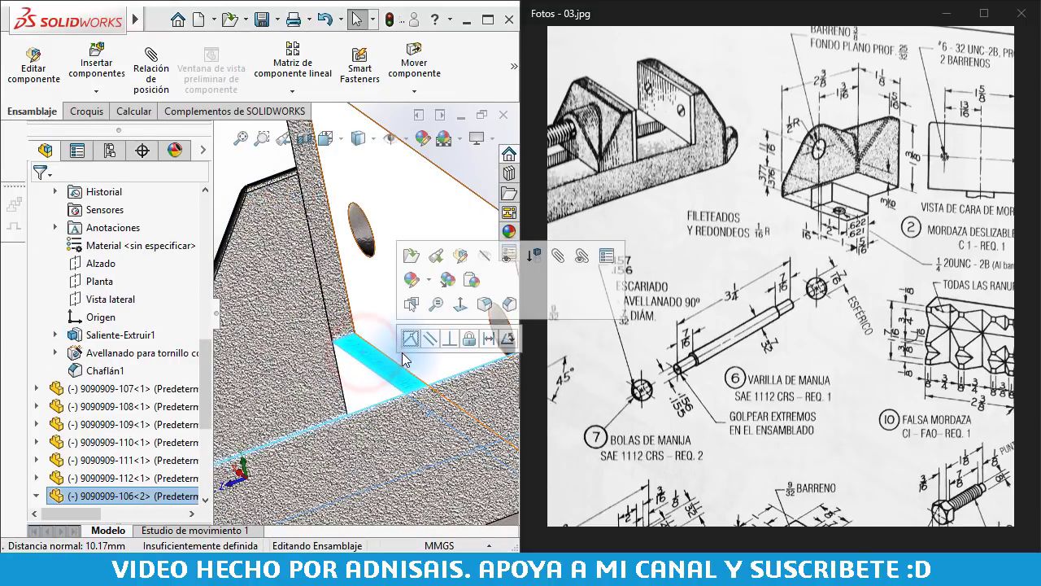
middle_click_drag(409, 342, 406, 356)
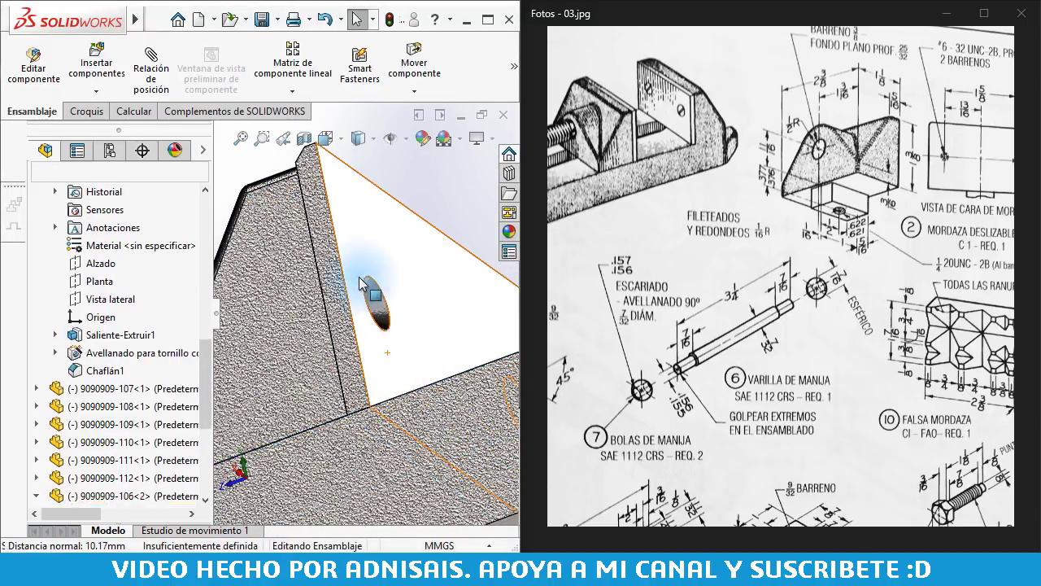
scroll(405, 356, "up", 3)
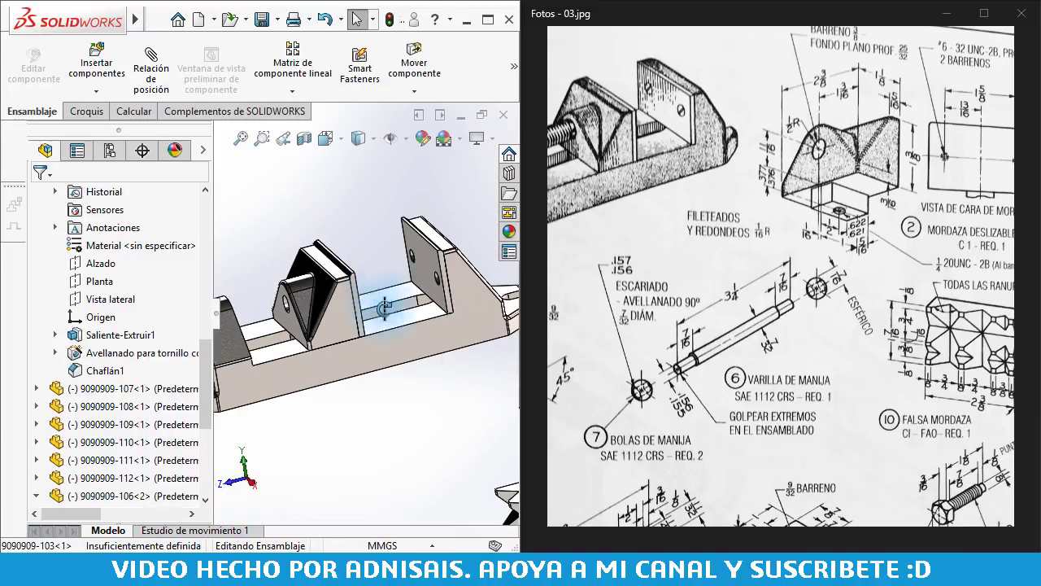
Orbit to the whole vise and slide the movable jaw along the base
middle_click_drag(406, 356, 349, 317)
left_click(345, 314)
left_click_drag(410, 319, 409, 177)
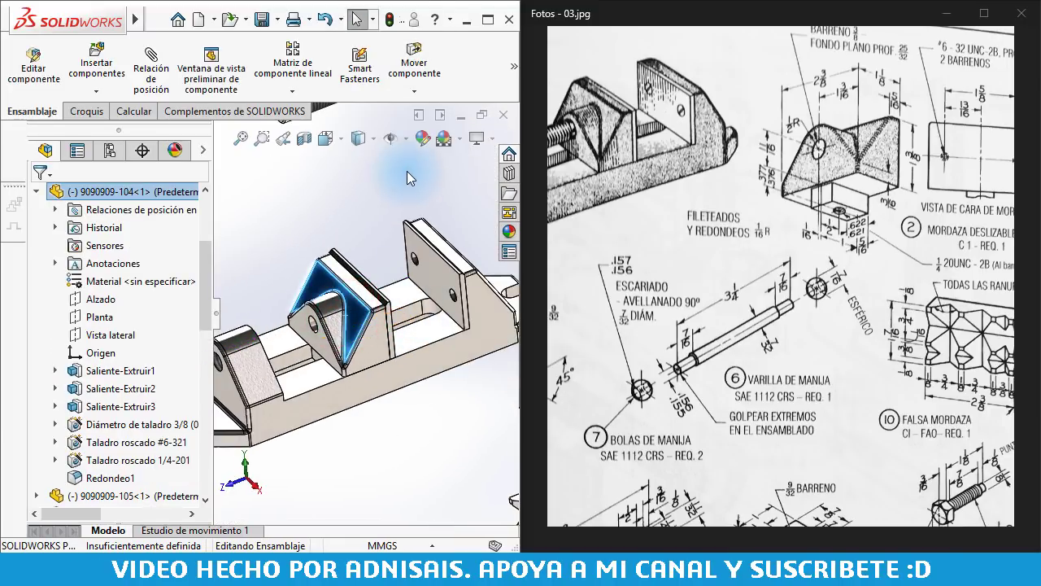
Set the scene background to plain white (Blanco simple) and zoom to fit all parts
left_click(460, 138)
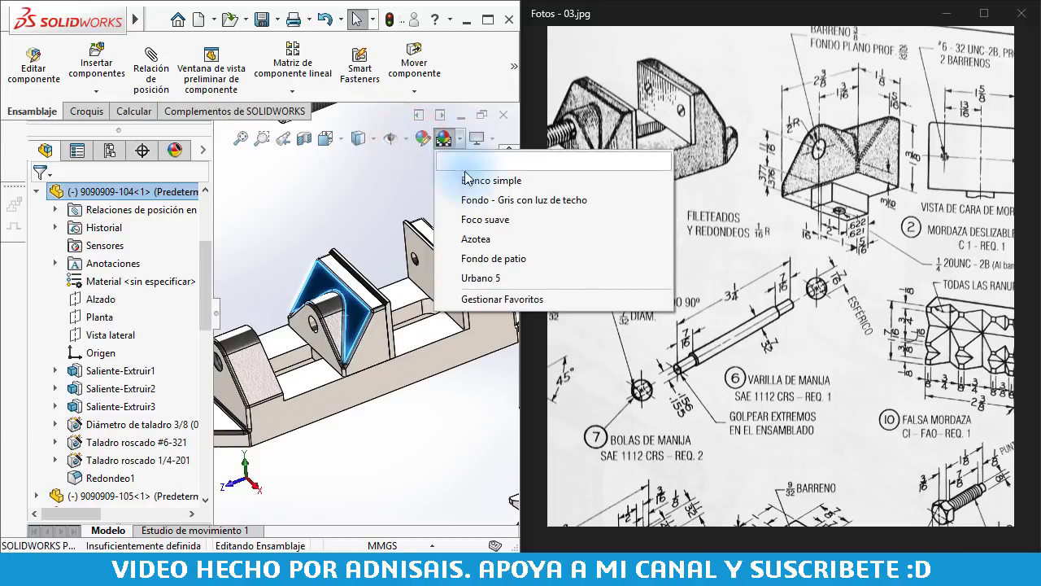
left_click(468, 181)
left_click(344, 201)
mouse_move(371, 427)
middle_mouse_down()
mouse_move(377, 380)
mouse_move(398, 366)
middle_mouse_up()
scroll(675, 232, "down", 2)
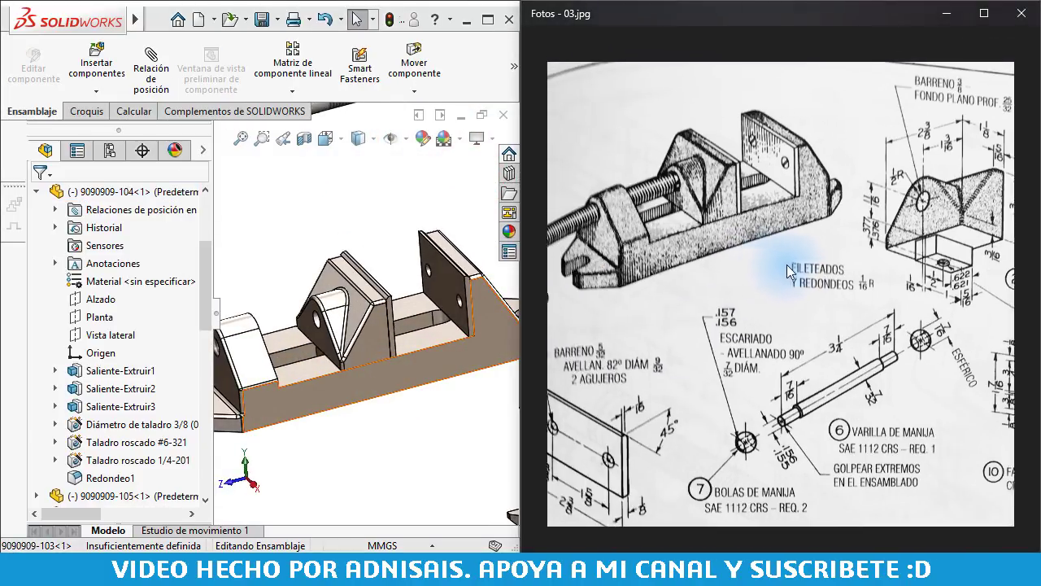
scroll(728, 267, "down", 2)
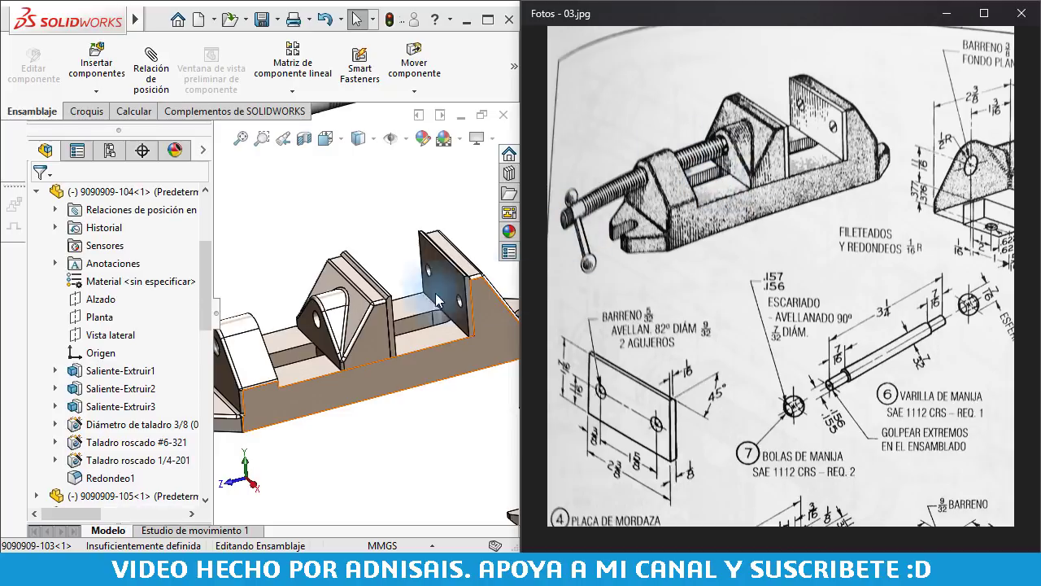
left_click(355, 240)
key("f")
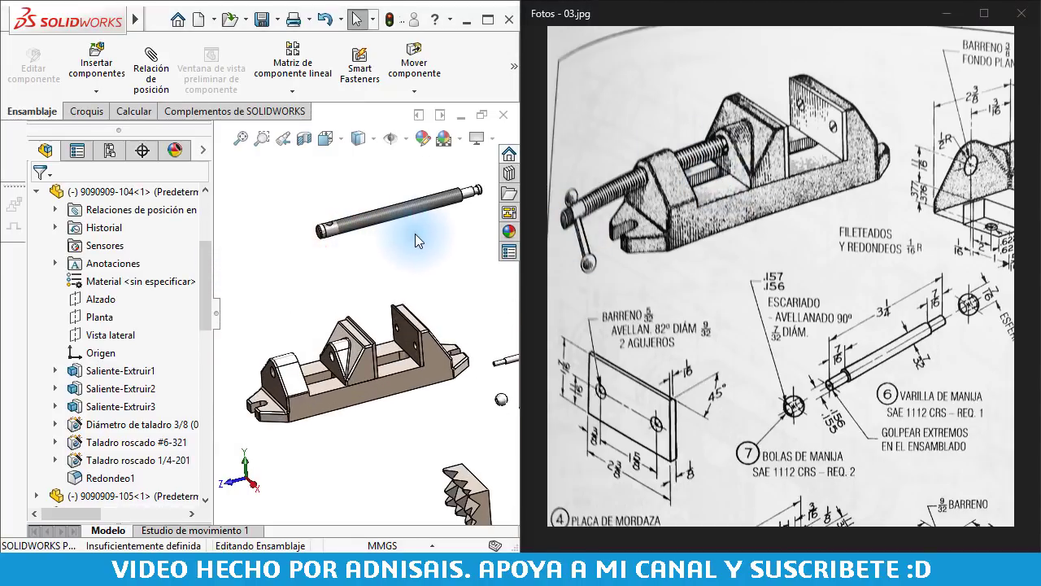
Mate the threaded screw rod concentric with the hole in the vise jaw
left_click(472, 203)
scroll(334, 358, "down", 2)
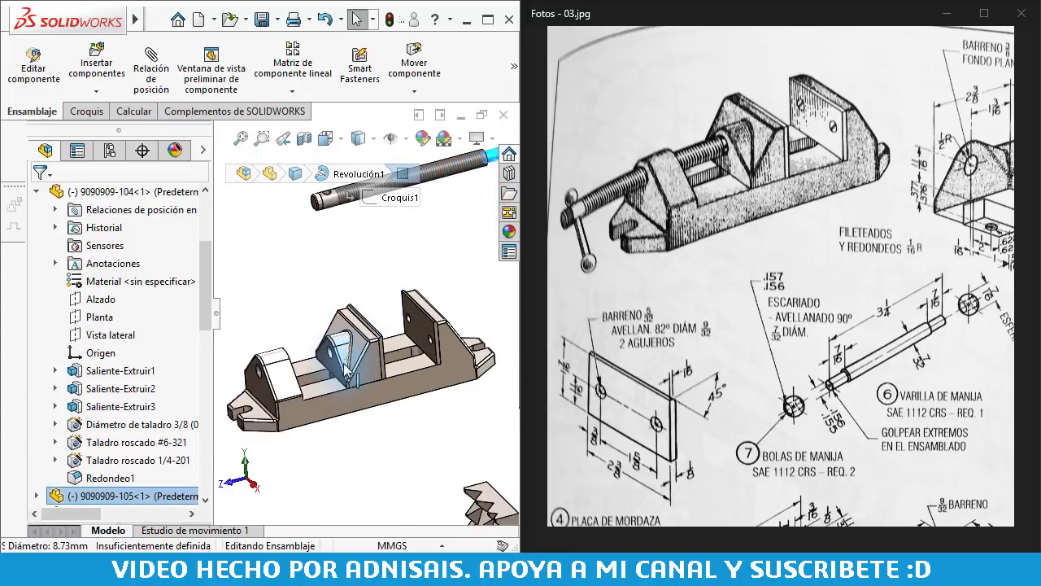
scroll(332, 367, "down", 2)
scroll(332, 367, "down", 3)
left_click(348, 313, "ctrl")
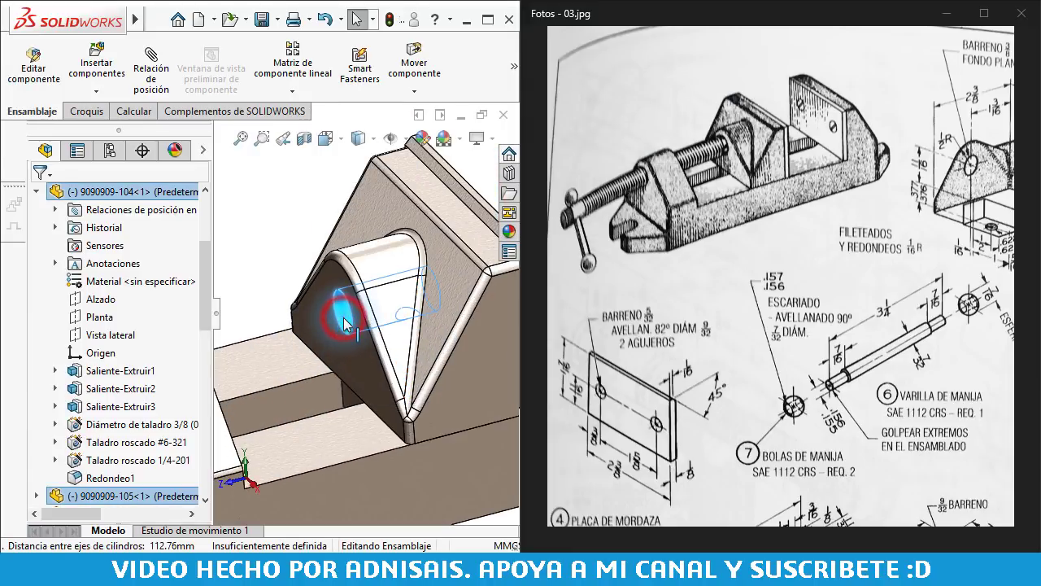
left_click(446, 305)
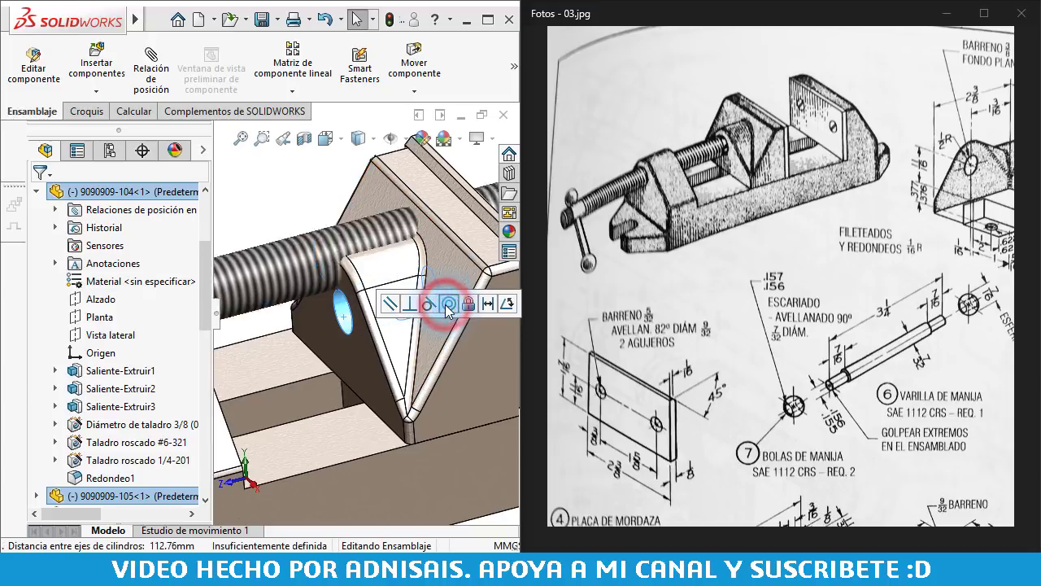
left_click(447, 304)
Slide the screw rod along the hole's axis further through the jaw
scroll(341, 325, "up", 3)
scroll(334, 329, "up", 2)
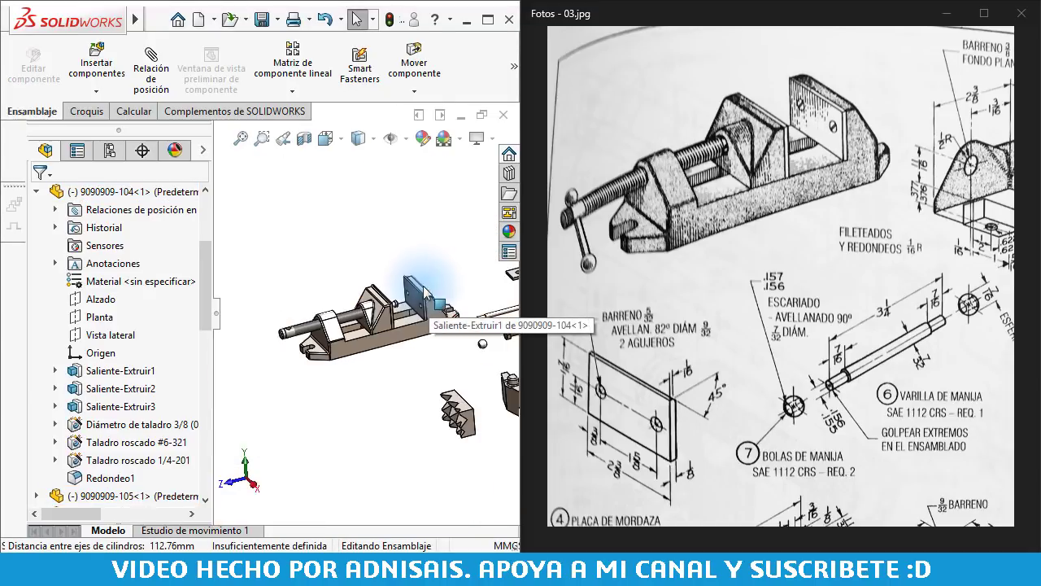
mouse_move(363, 307)
left_mouse_down()
mouse_move(285, 337)
mouse_move(373, 312)
mouse_move(349, 350)
left_mouse_up()
left_click(322, 252)
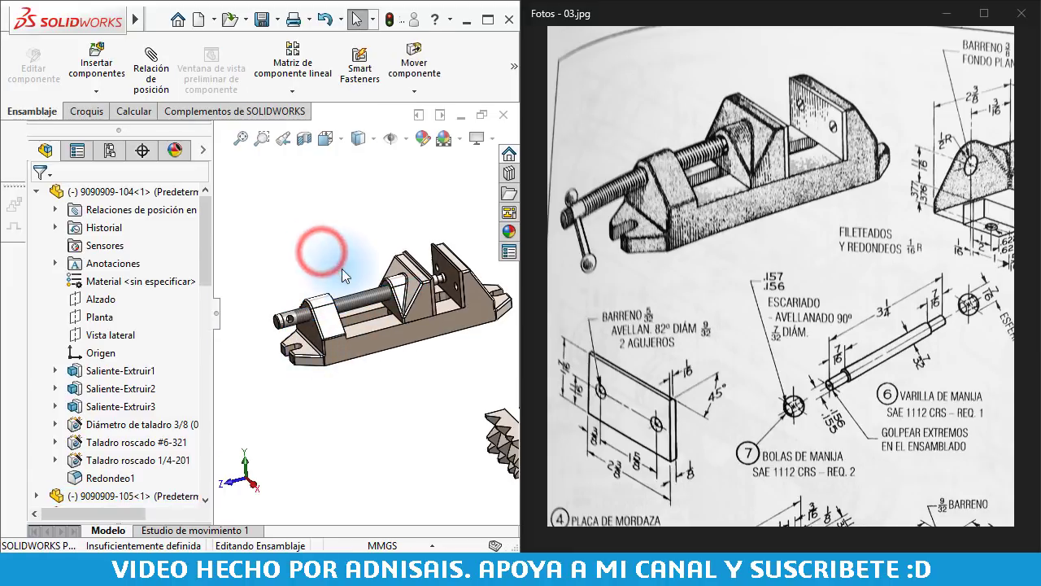
left_click_drag(351, 286, 332, 293)
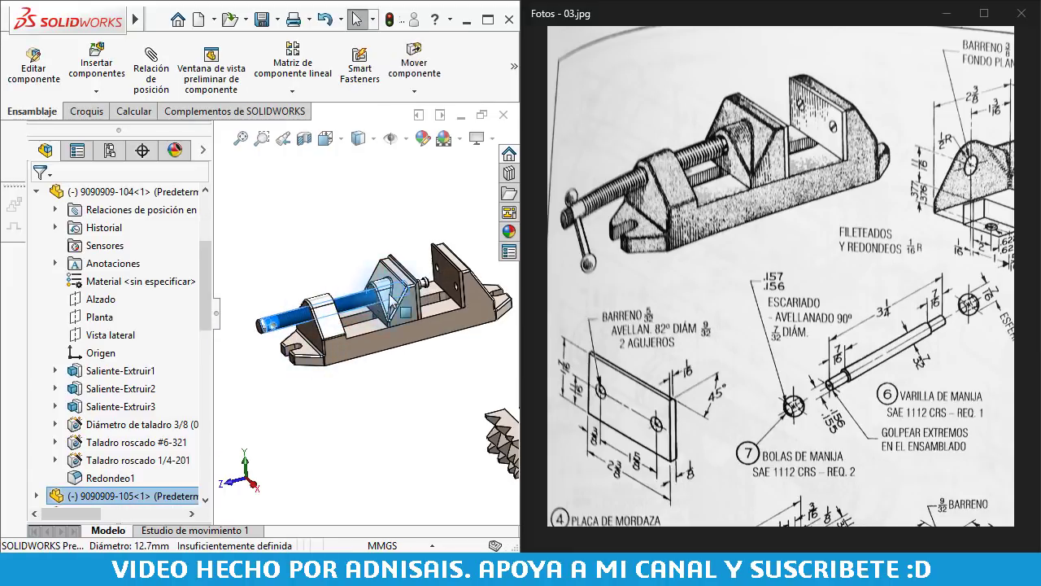
scroll(411, 297, "down", 2)
scroll(413, 301, "down", 3)
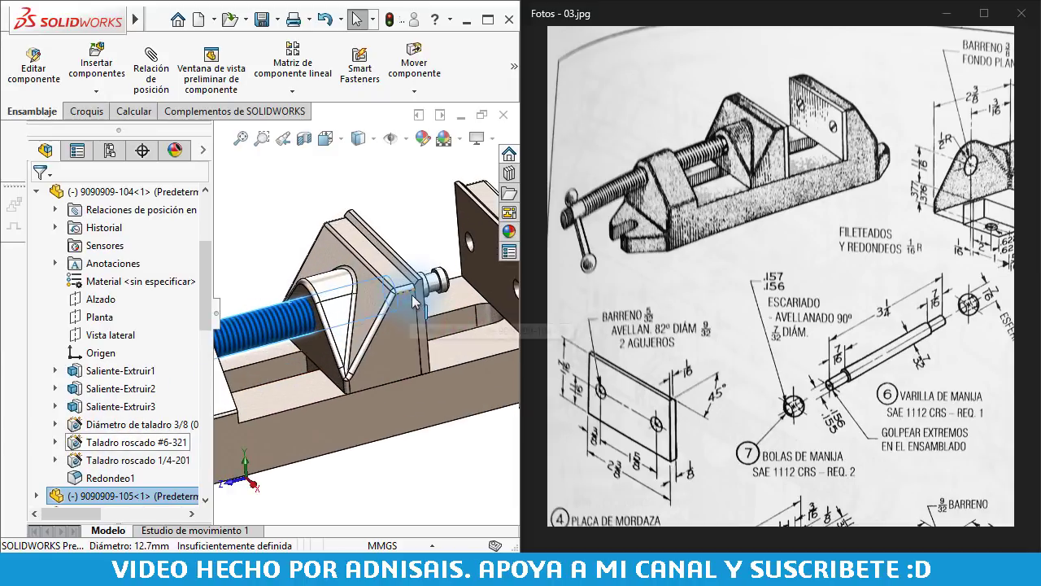
middle_click_drag(413, 301, 474, 265)
scroll(475, 261, "down", 2)
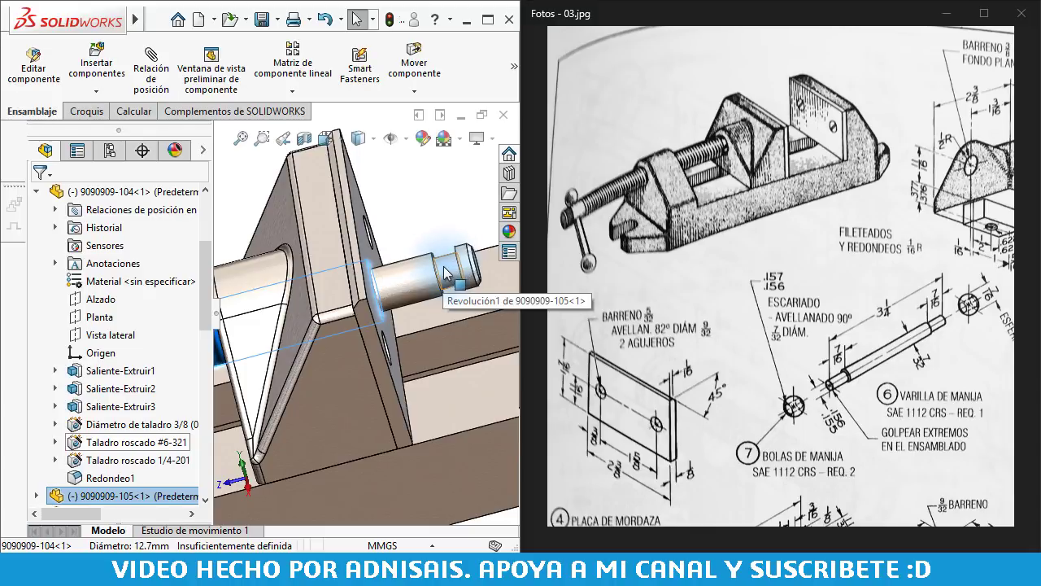
mouse_move(452, 277)
middle_mouse_down()
mouse_move(407, 221)
mouse_move(386, 382)
middle_mouse_up()
scroll(386, 375, "down", 2)
scroll(318, 468, "down", 1)
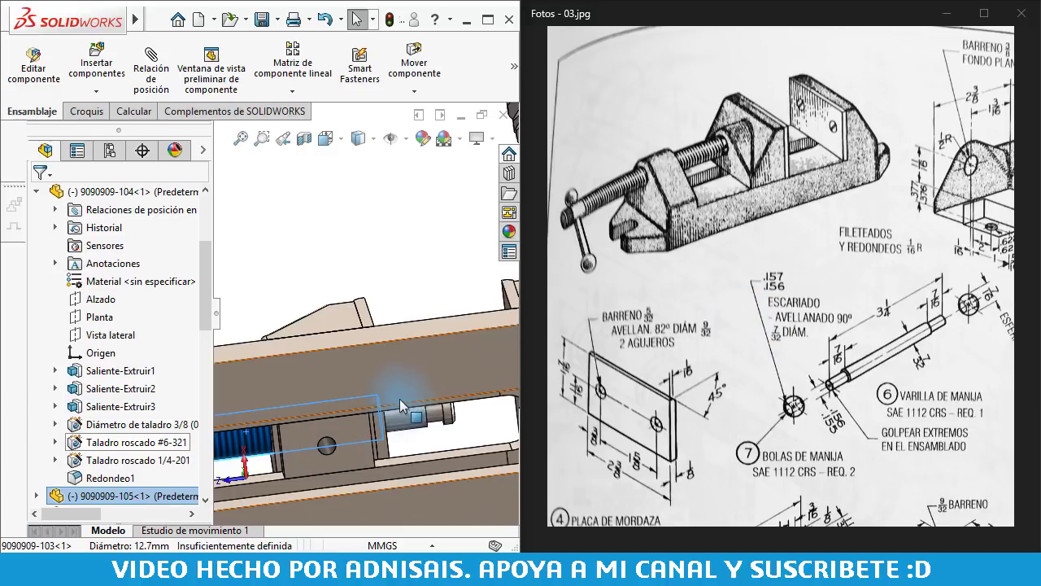
mouse_move(853, 317)
left_mouse_down()
mouse_move(458, 298)
mouse_move(809, 453)
mouse_move(770, 341)
mouse_move(826, 392)
mouse_move(942, 390)
left_mouse_up()
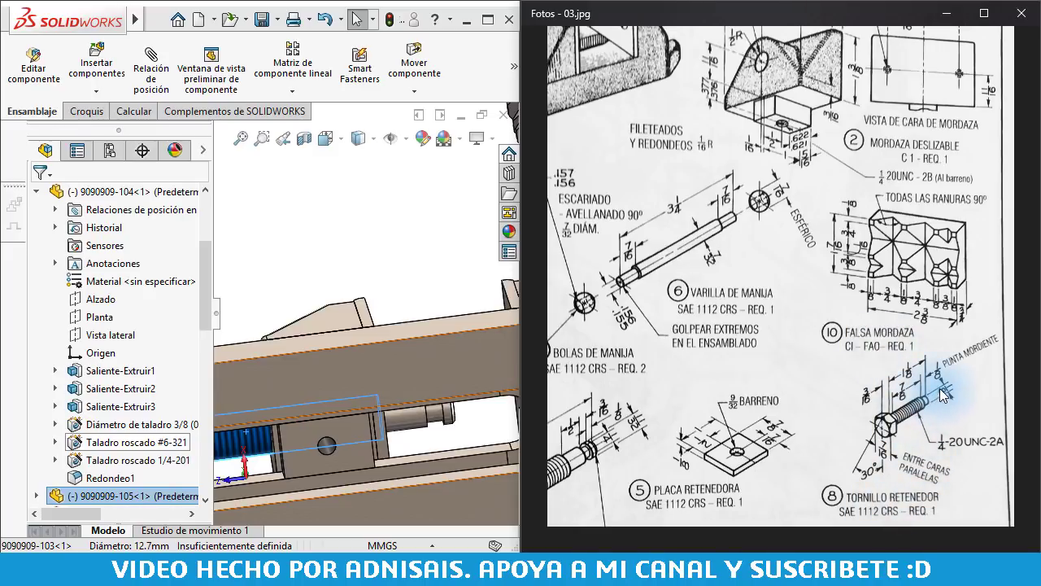
mouse_move(761, 159)
left_mouse_down()
mouse_move(813, 302)
mouse_move(832, 279)
mouse_move(832, 302)
mouse_move(892, 246)
mouse_move(895, 302)
mouse_move(771, 451)
mouse_move(776, 437)
left_mouse_up()
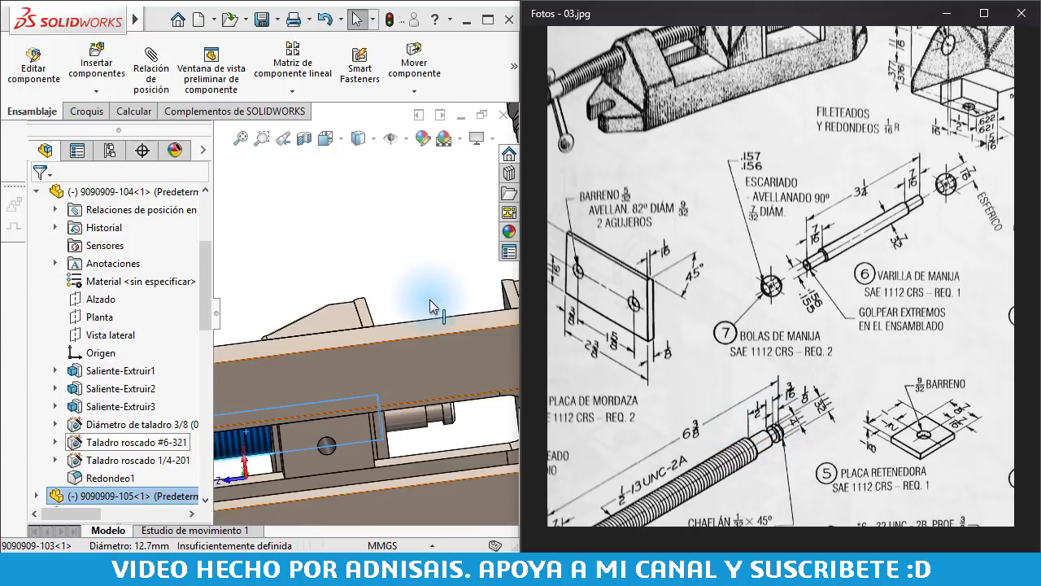
mouse_move(434, 295)
middle_mouse_down()
mouse_move(342, 272)
mouse_move(371, 302)
mouse_move(360, 409)
mouse_move(396, 280)
middle_mouse_up()
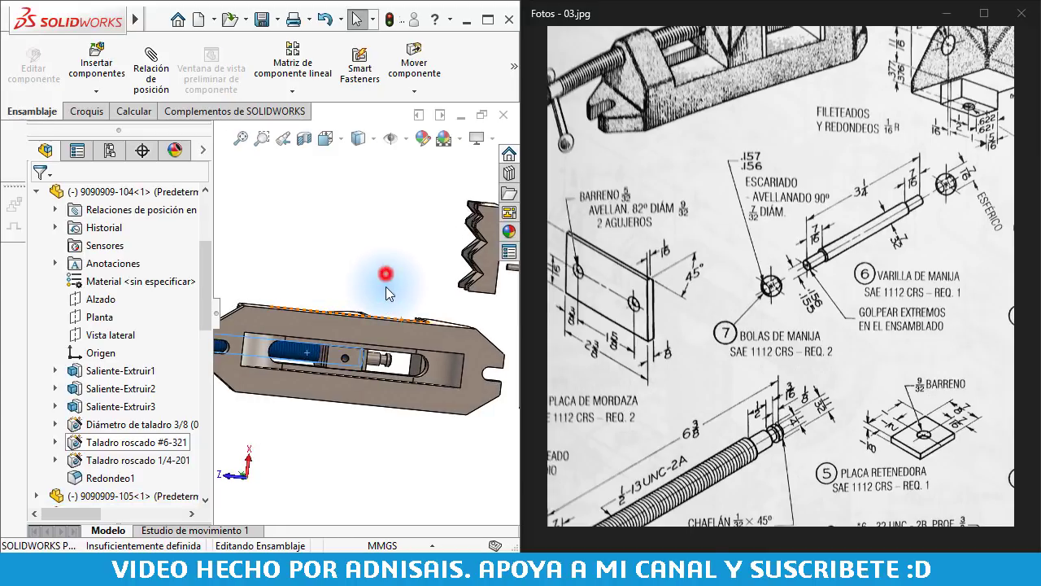
Zoom in on the pin sitting in the slot and check the distance at its edge
scroll(395, 277, "down", 2)
scroll(383, 260, "down", 2)
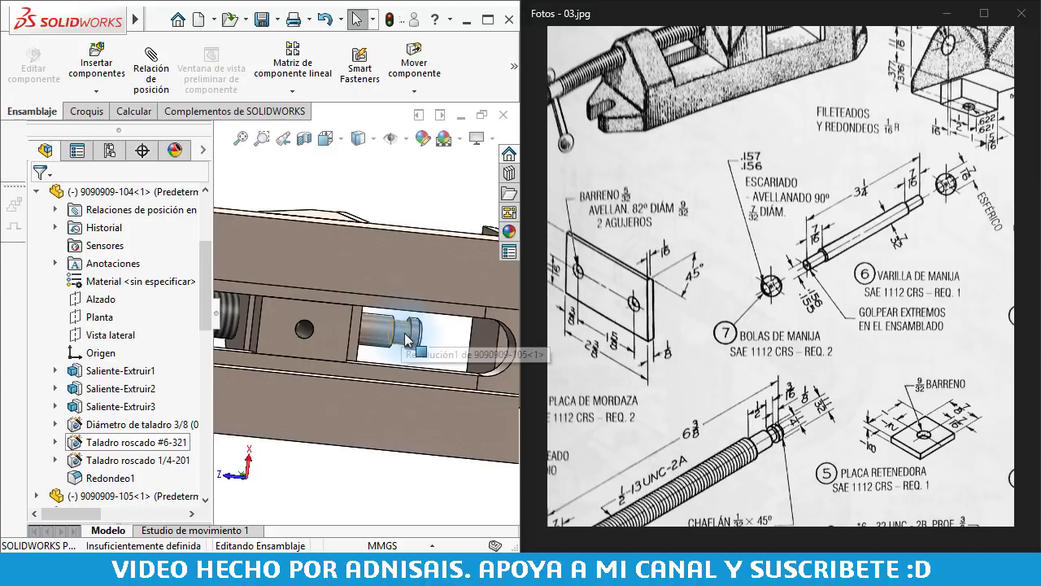
scroll(339, 360, "down", 2)
scroll(374, 334, "down", 2)
scroll(407, 309, "down", 2)
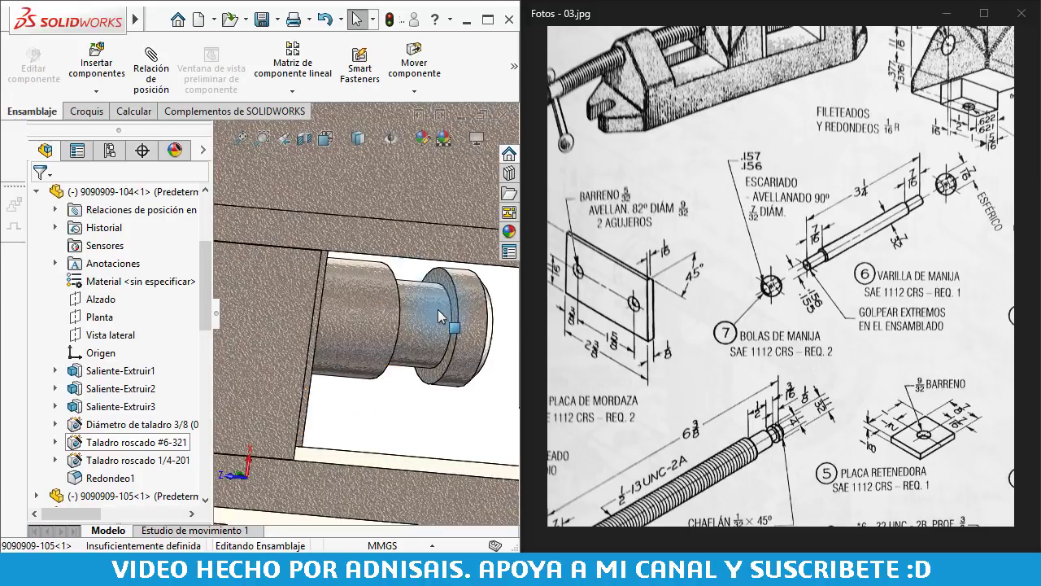
scroll(437, 290, "down", 1)
left_click(437, 280)
scroll(427, 280, "down", 1)
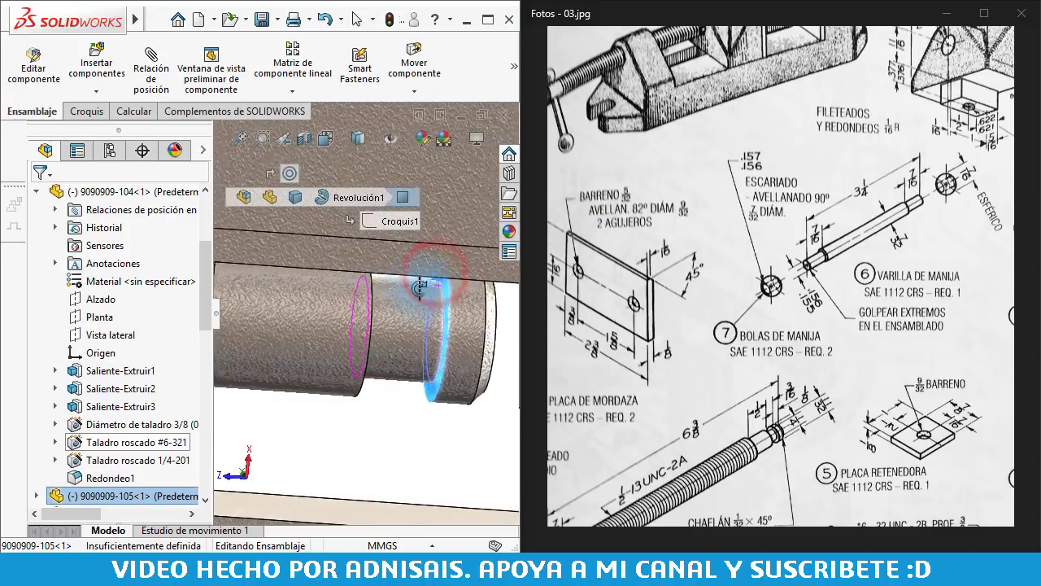
scroll(399, 280, "down", 1)
scroll(366, 279, "down", 1)
left_click(361, 275, "ctrl")
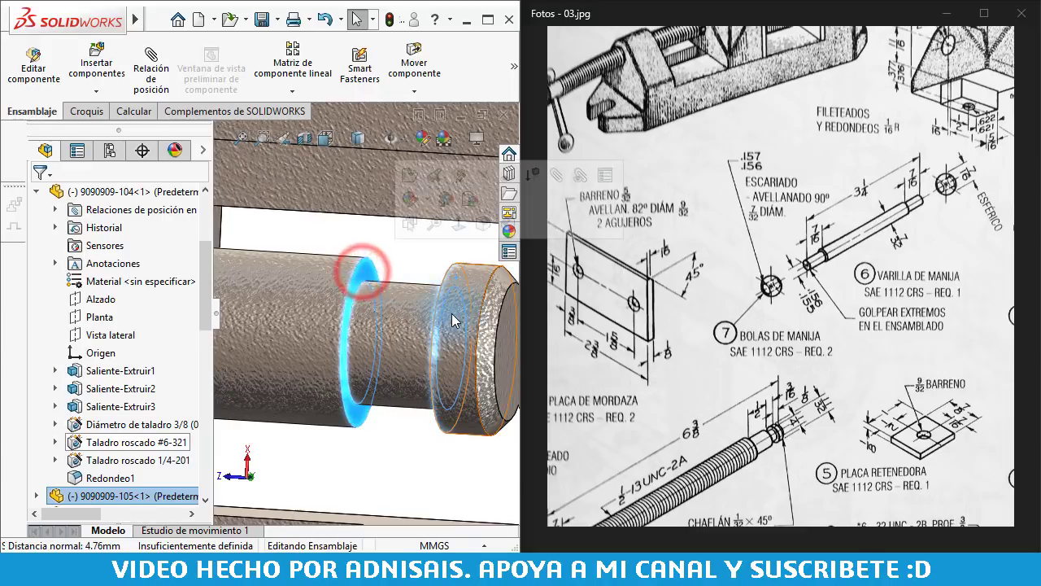
scroll(358, 281, "up", 2)
scroll(343, 310, "up", 2)
scroll(342, 311, "down", 2)
Select the end face of the part filling the body hole and hide that component
middle_click_drag(326, 312, 275, 311)
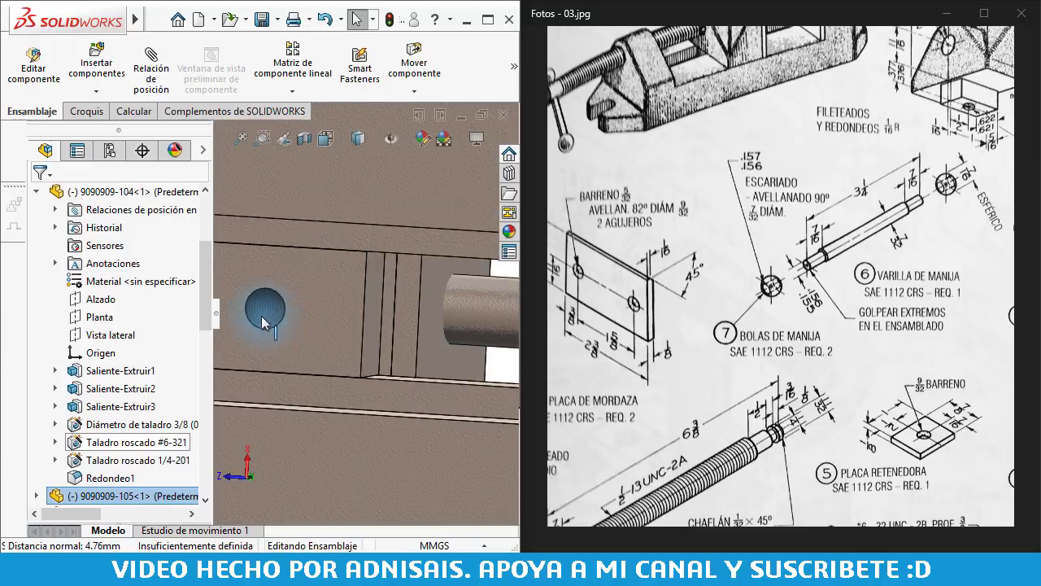
left_click(275, 311)
left_click(275, 311)
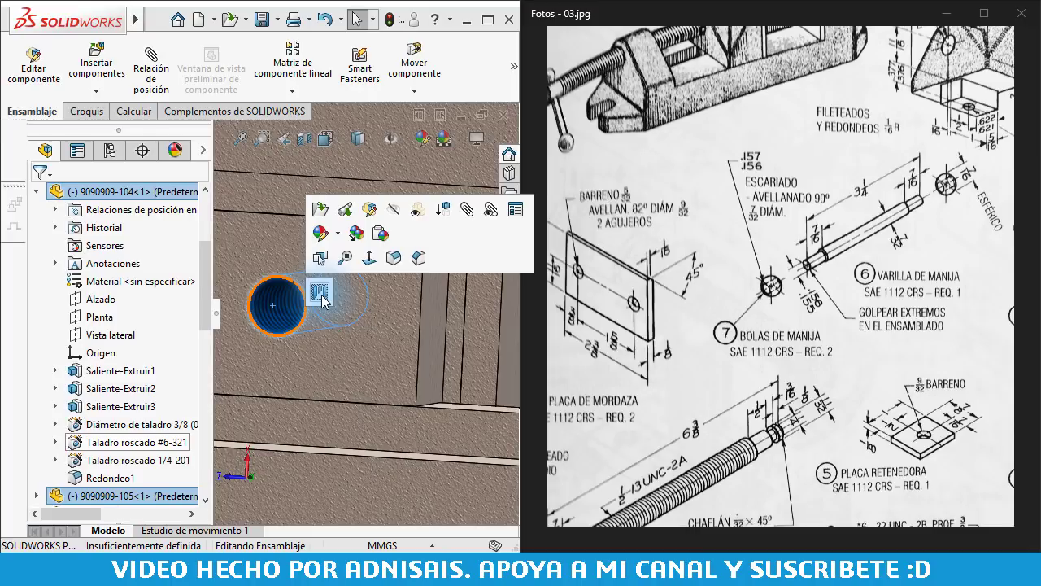
left_click(321, 292)
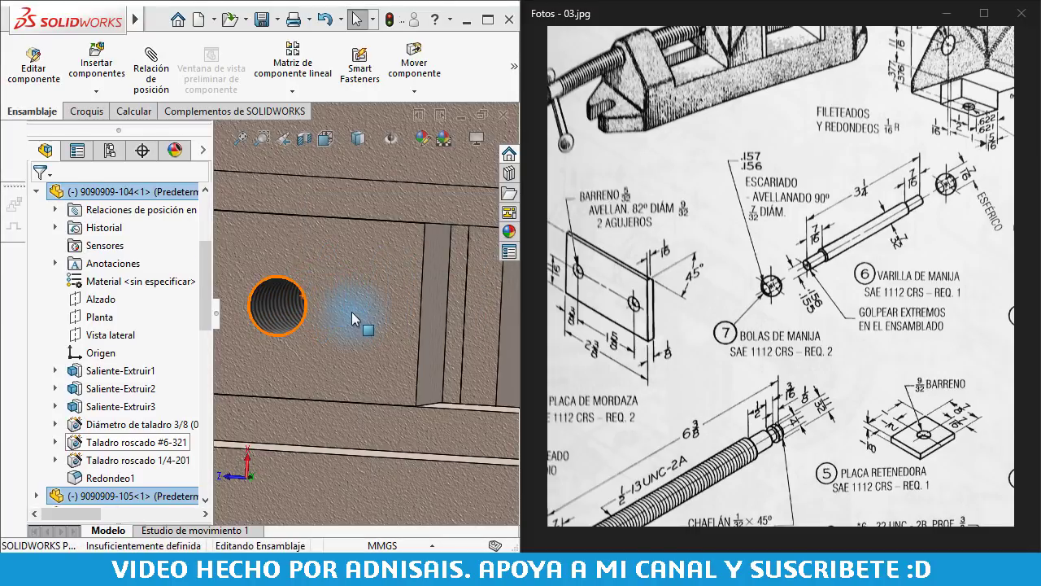
Inspect the exposed Taladro roscado 1/4-201 tapped hole and the ball inside it
scroll(329, 301, "up", 2)
scroll(324, 299, "down", 2)
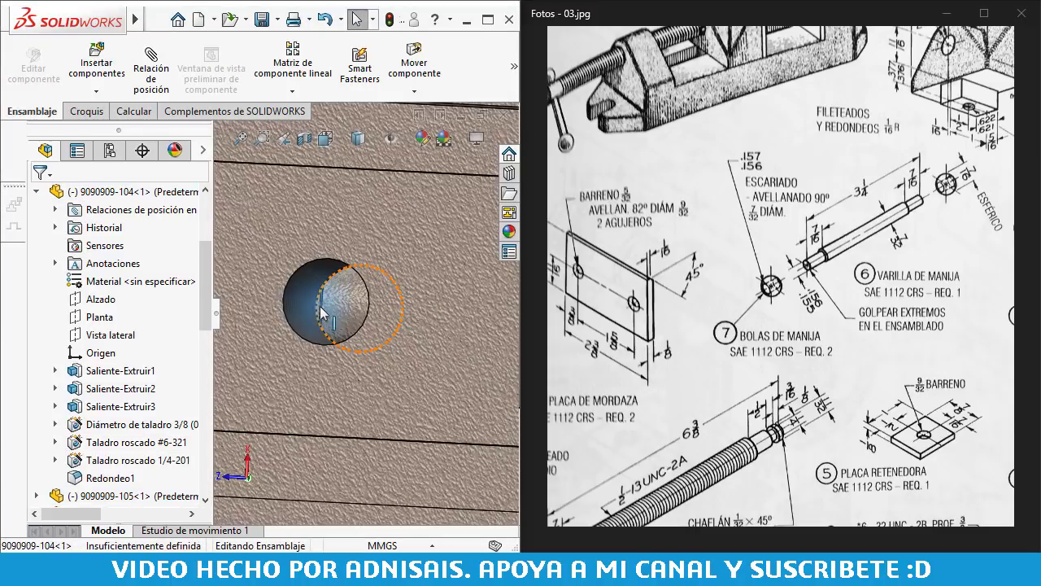
scroll(325, 301, "down", 2)
left_click(356, 298)
middle_click_drag(384, 328, 329, 355)
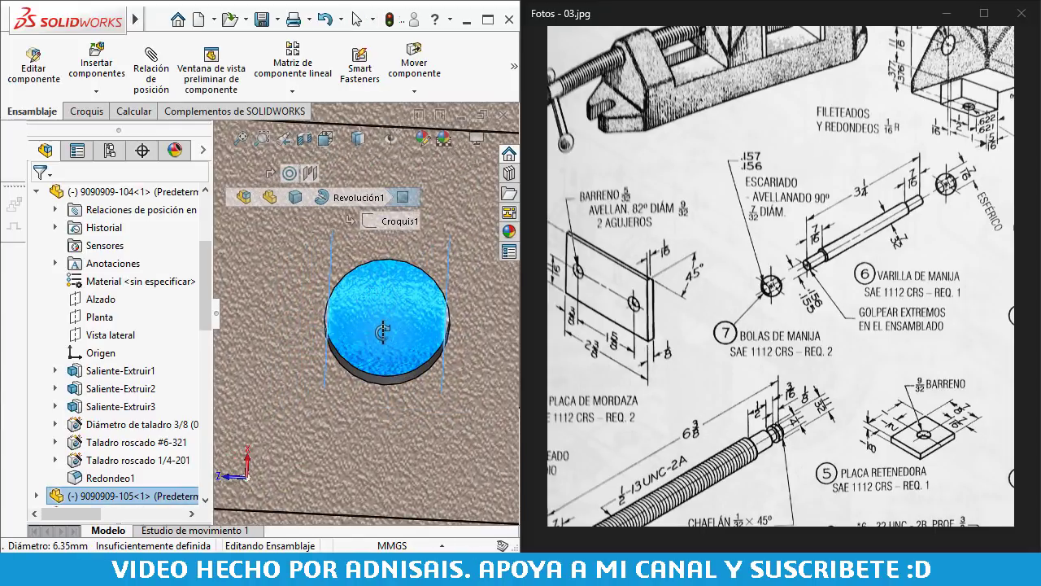
left_click(328, 355)
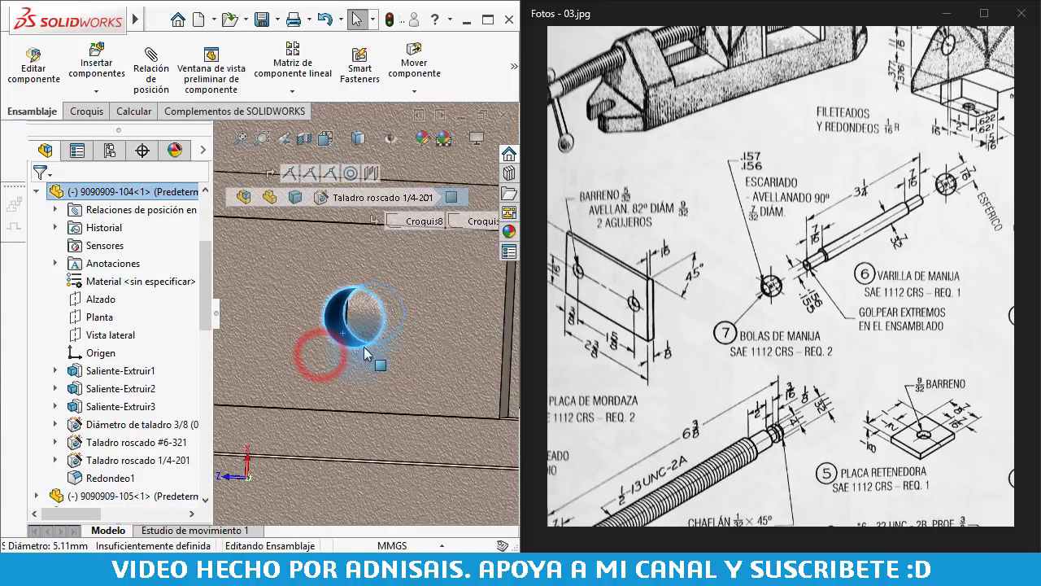
mouse_move(328, 356)
middle_mouse_down()
mouse_move(391, 348)
mouse_move(392, 335)
mouse_move(407, 344)
middle_mouse_up()
scroll(391, 348, "up", 3)
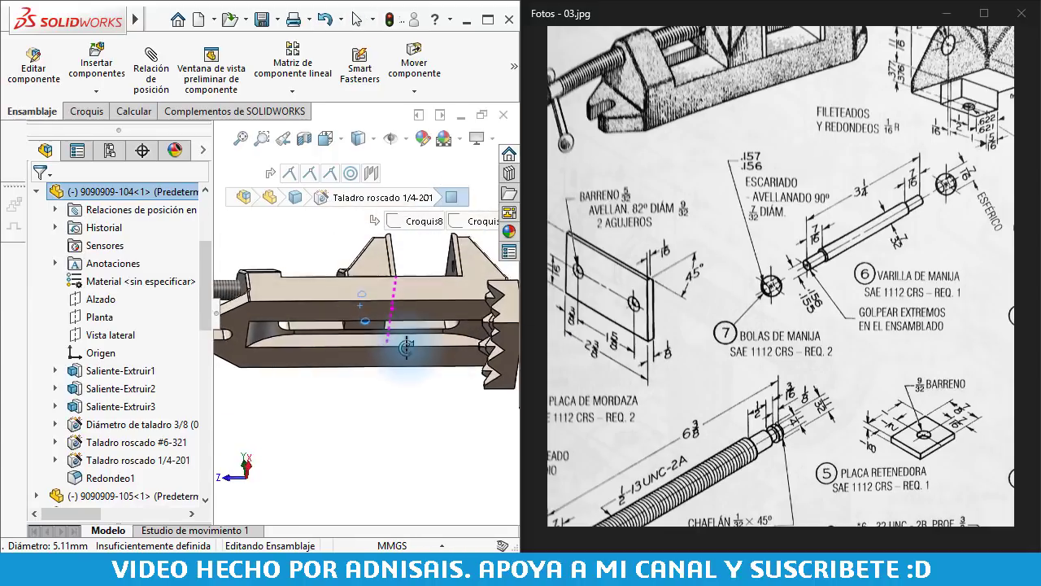
scroll(431, 344, "up", 3)
scroll(431, 344, "down", 3)
scroll(447, 346, "down", 2)
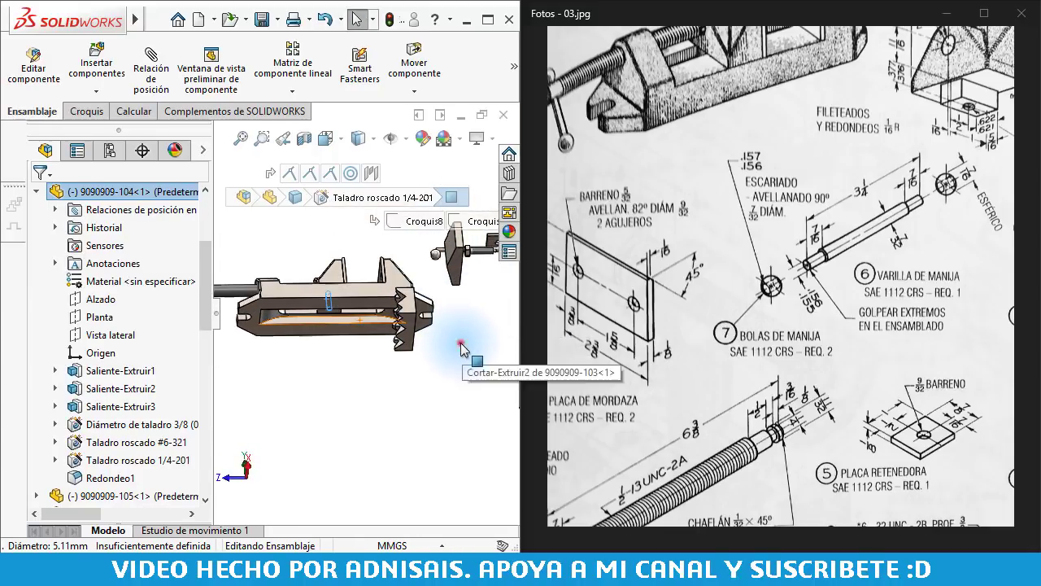
left_click(459, 344)
scroll(707, 285, "up", 3)
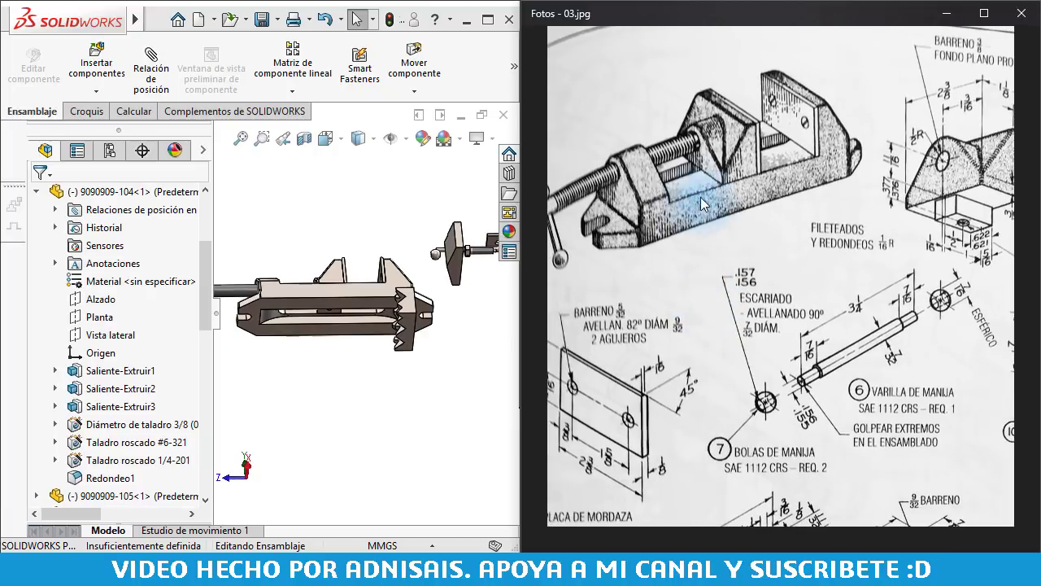
Orbit to an oblique view of the exploded vise and select the handle rod
scroll(630, 258, "left", 1)
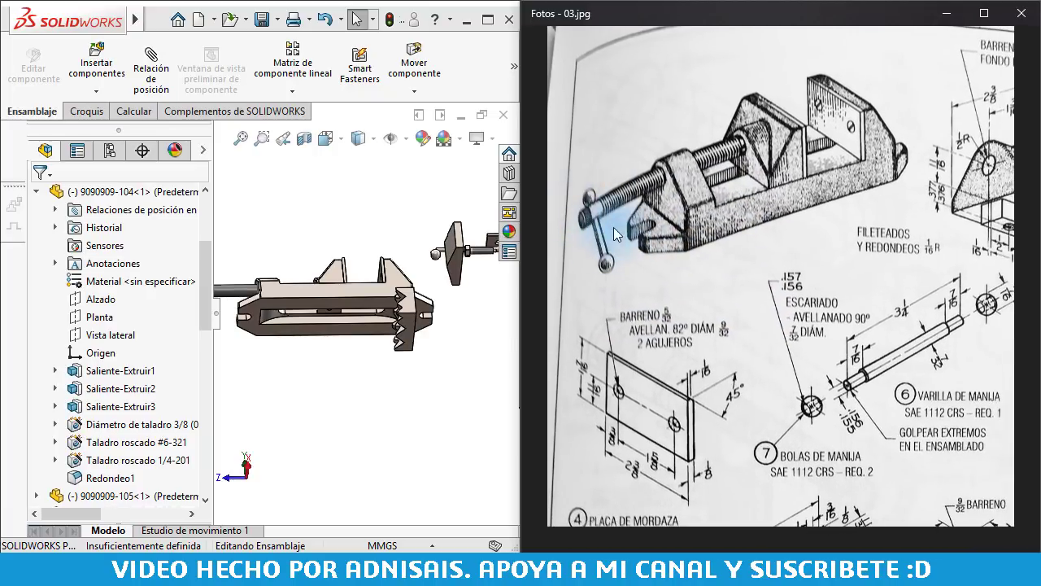
mouse_move(317, 323)
middle_mouse_down()
mouse_move(406, 325)
mouse_move(402, 355)
mouse_move(409, 230)
middle_mouse_up()
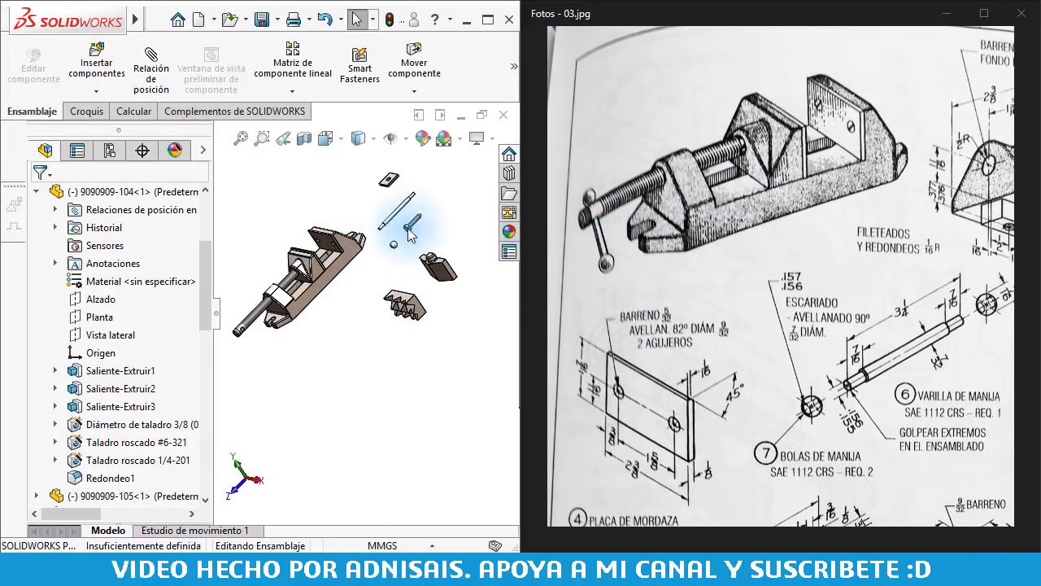
scroll(399, 220, "down", 2)
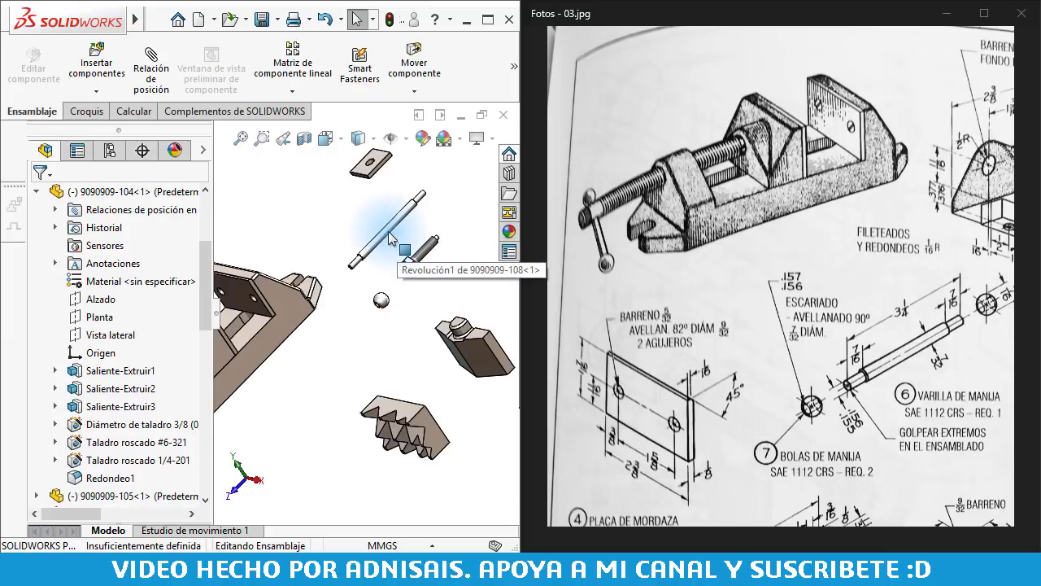
left_click(390, 238)
scroll(379, 228, "up", 3)
scroll(298, 360, "down", 3)
scroll(337, 313, "down", 2)
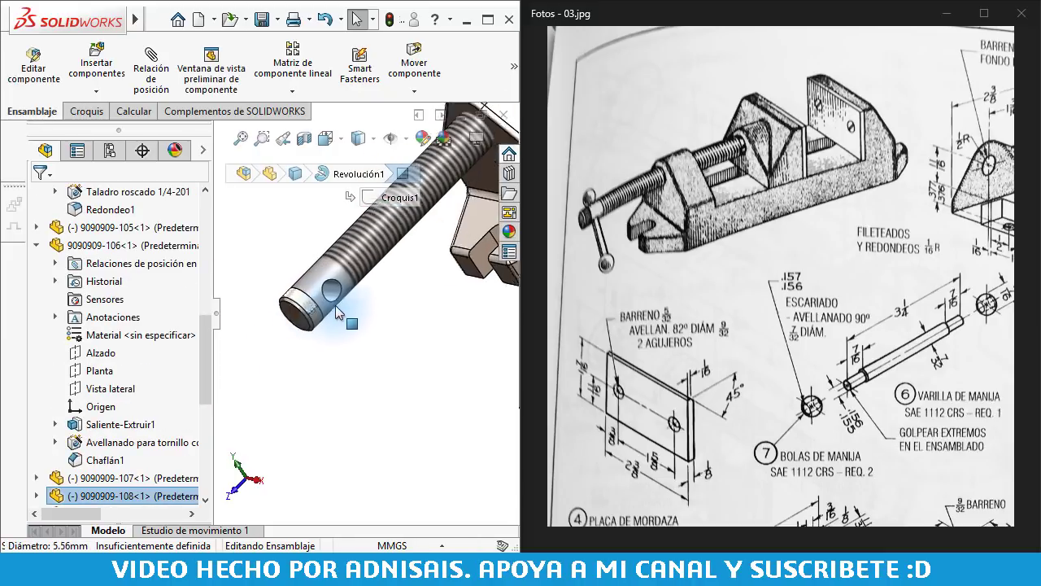
scroll(338, 314, "down", 2)
left_click(338, 296)
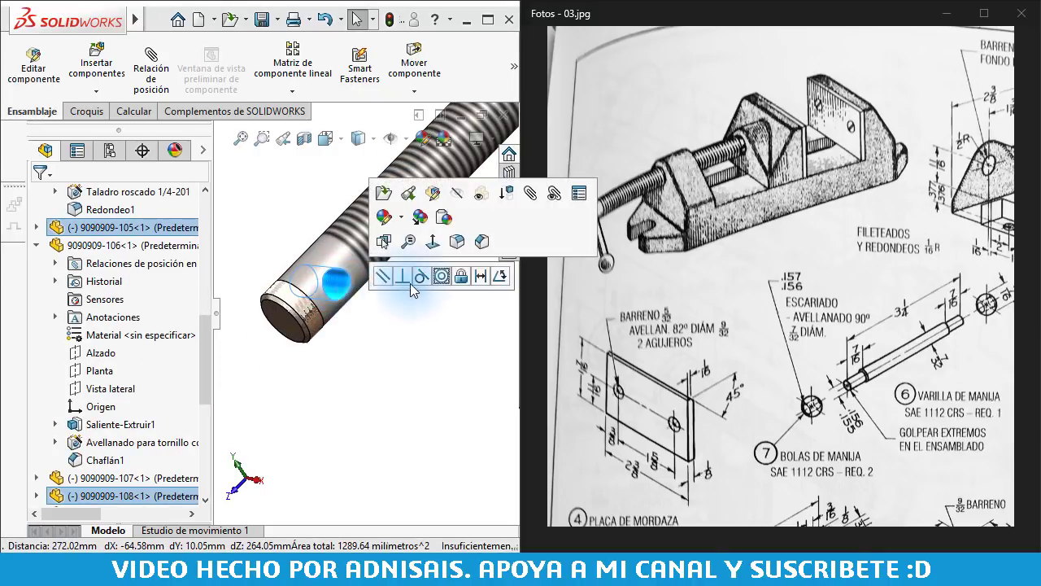
left_click(440, 278)
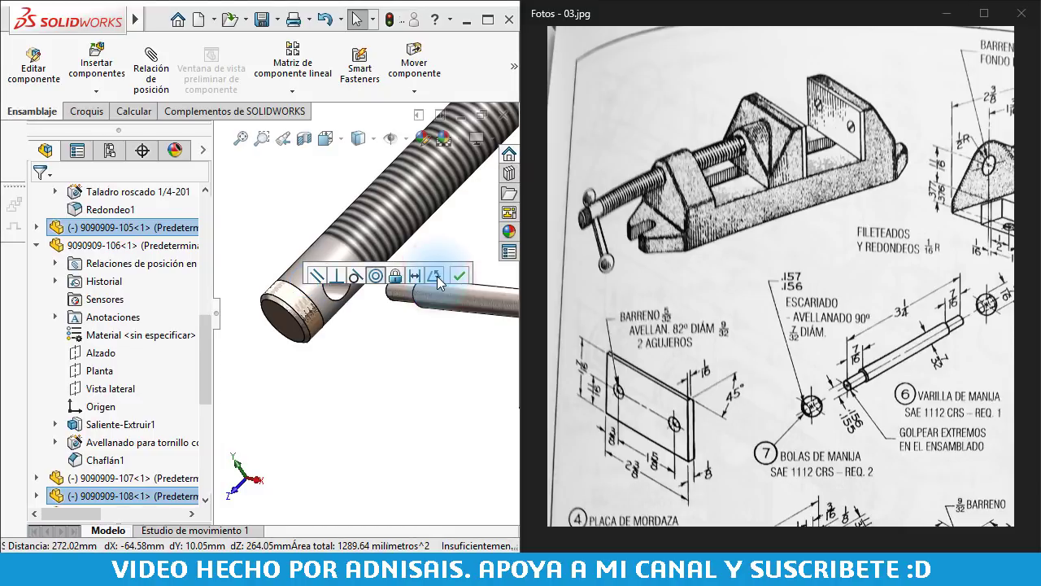
scroll(419, 380, "up", 2)
scroll(413, 312, "up", 1)
scroll(413, 301, "up", 2)
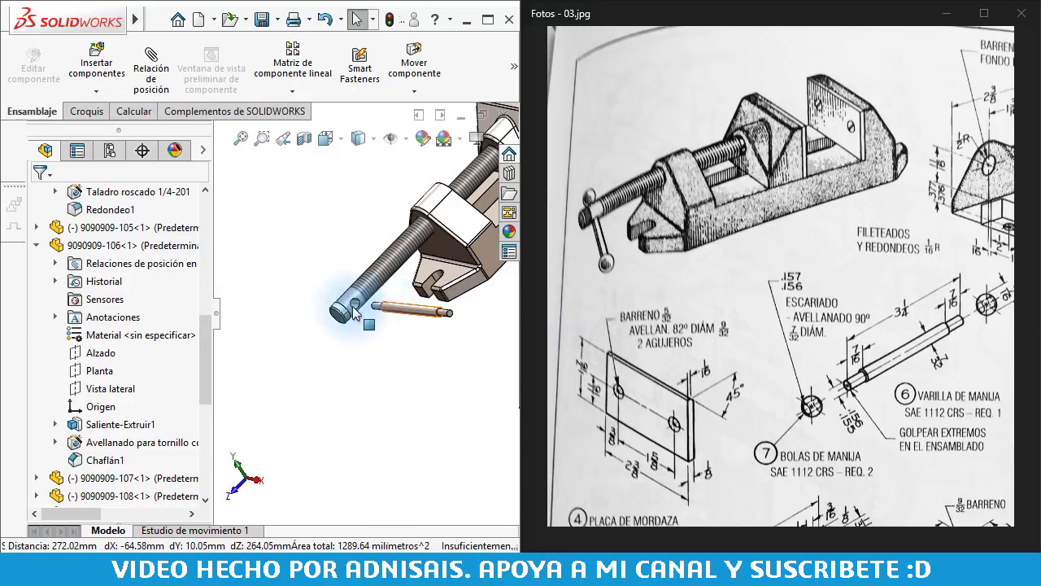
left_click(413, 313)
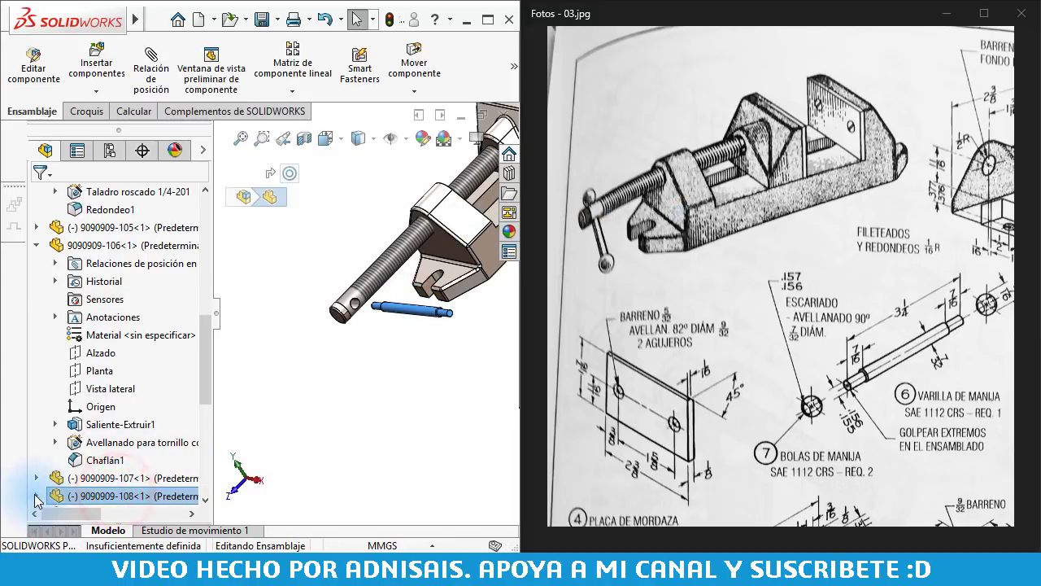
left_click(36, 495)
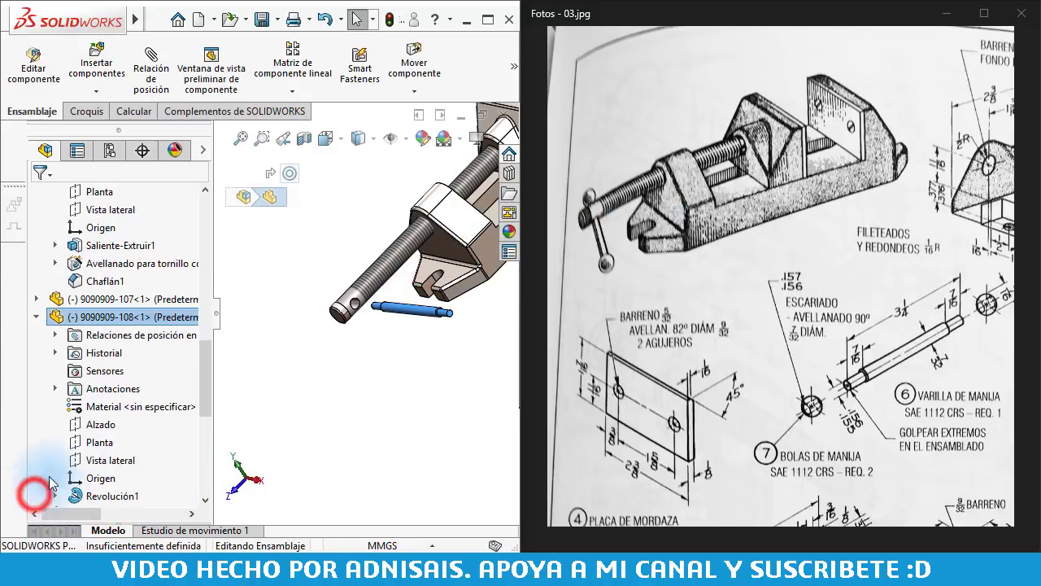
left_click(87, 426)
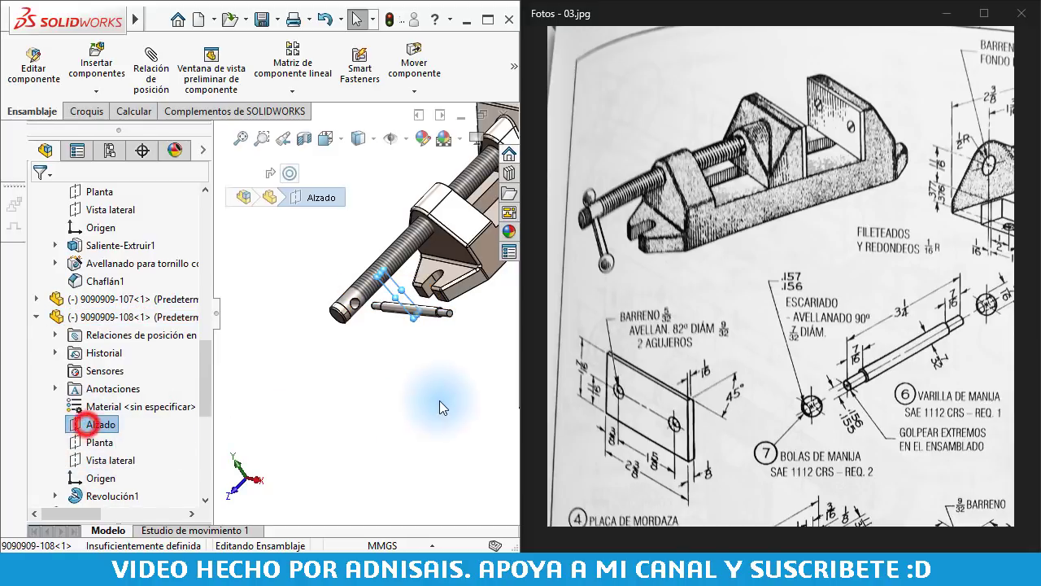
mouse_move(441, 406)
middle_mouse_down()
mouse_move(487, 311)
mouse_move(417, 301)
middle_mouse_up()
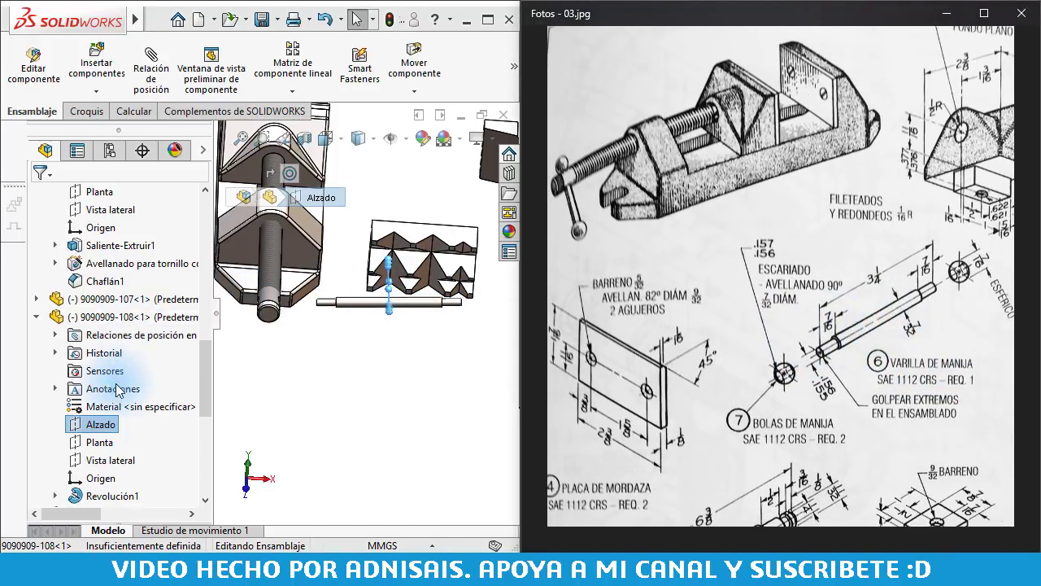
left_click(269, 288)
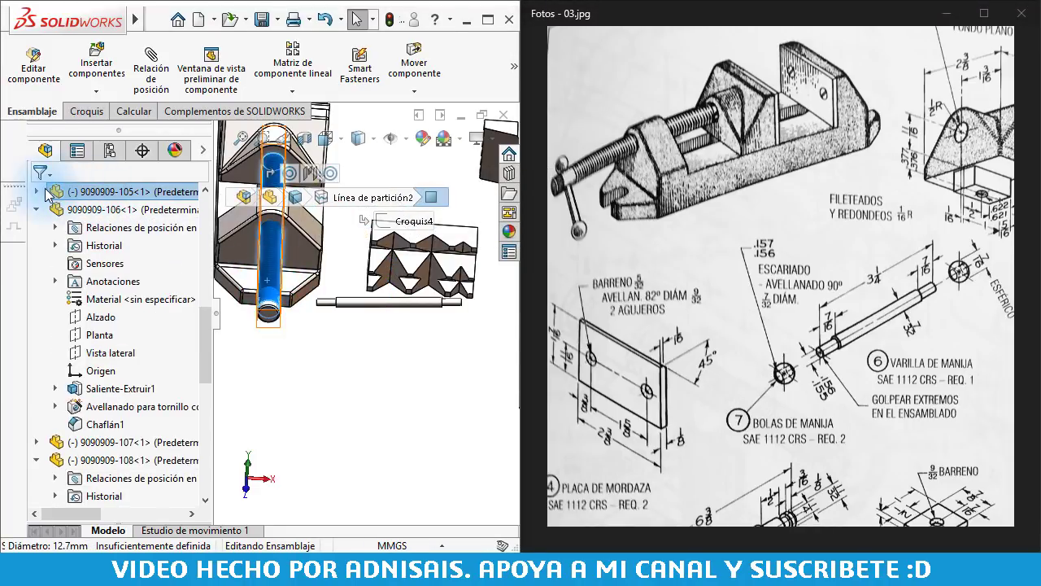
left_click(38, 192)
scroll(114, 358, "down", 3)
scroll(114, 372, "down", 3)
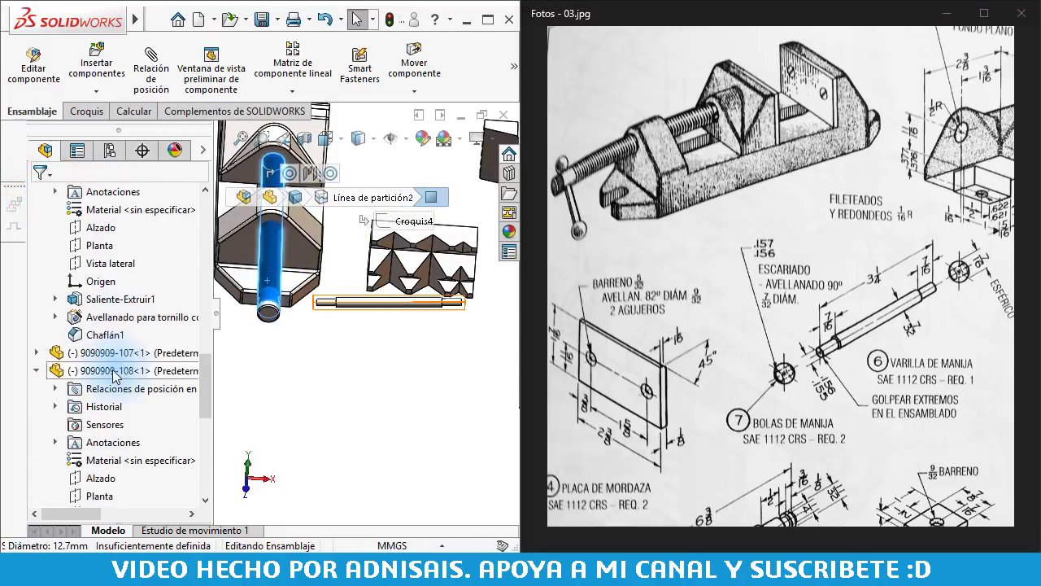
scroll(112, 411, "down", 2)
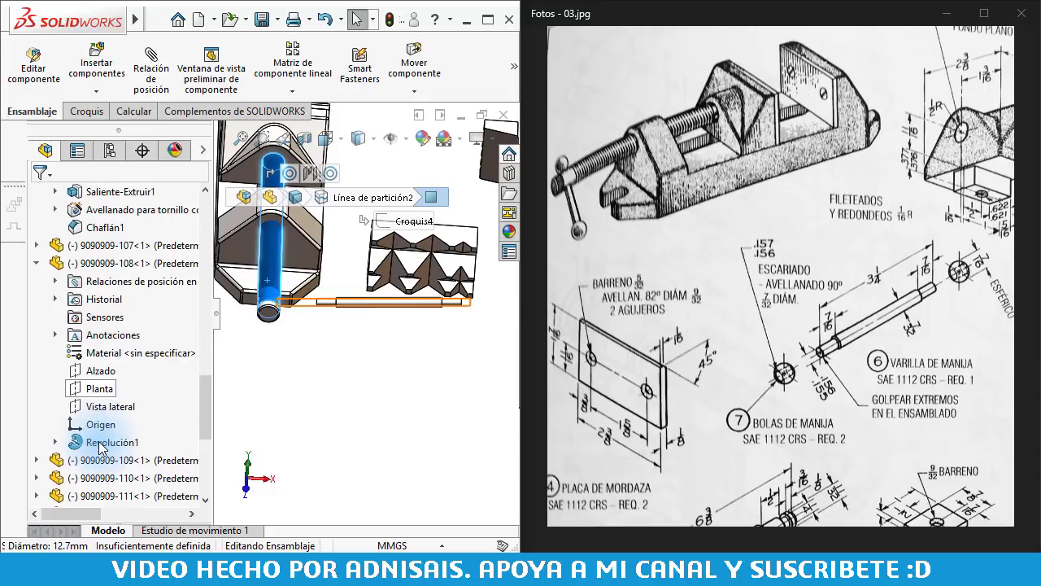
left_click(101, 374)
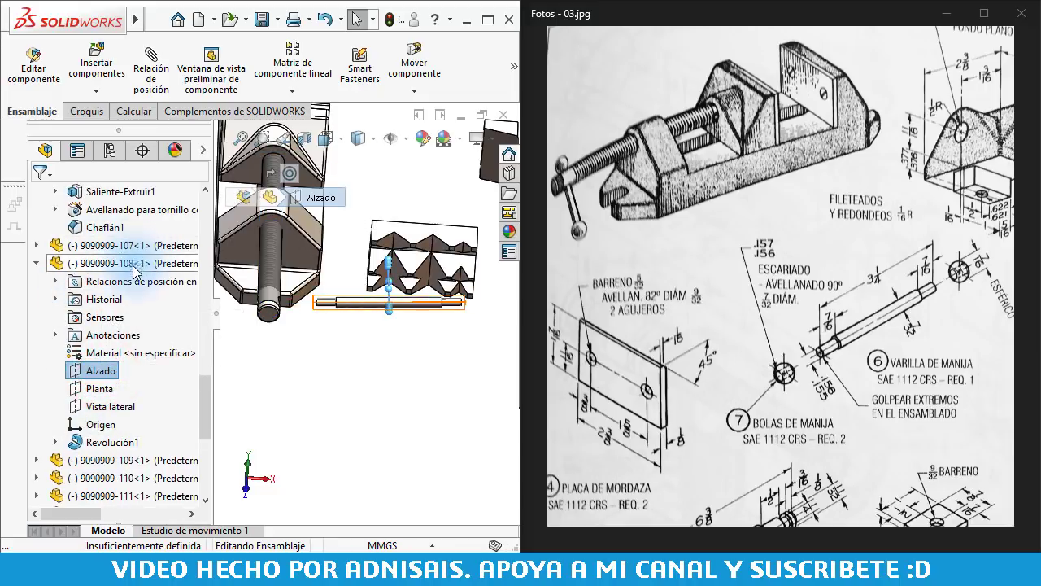
scroll(132, 272, "up", 5)
scroll(127, 274, "up", 2)
scroll(122, 277, "up", 2)
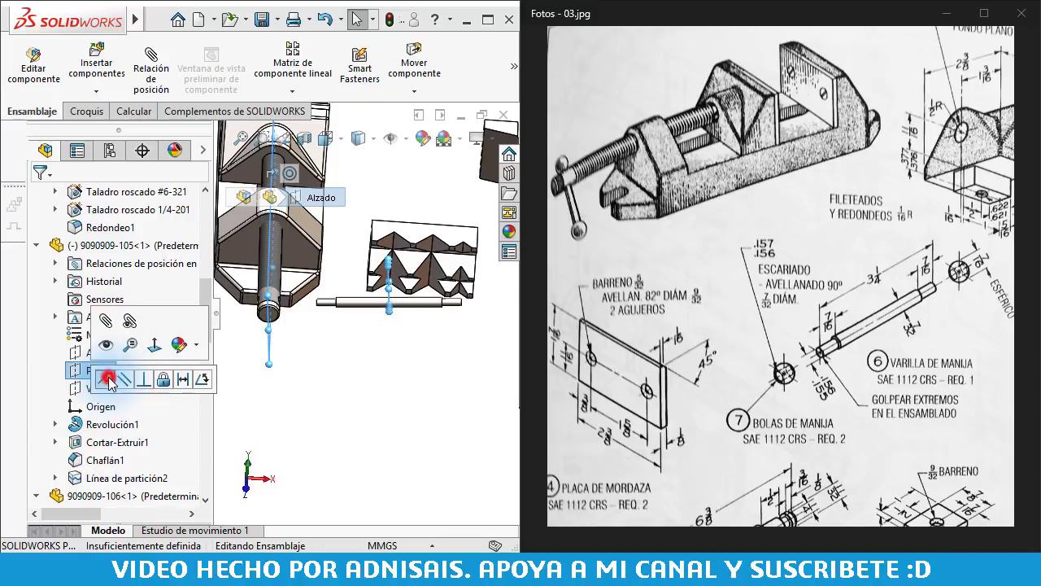
left_click(108, 379)
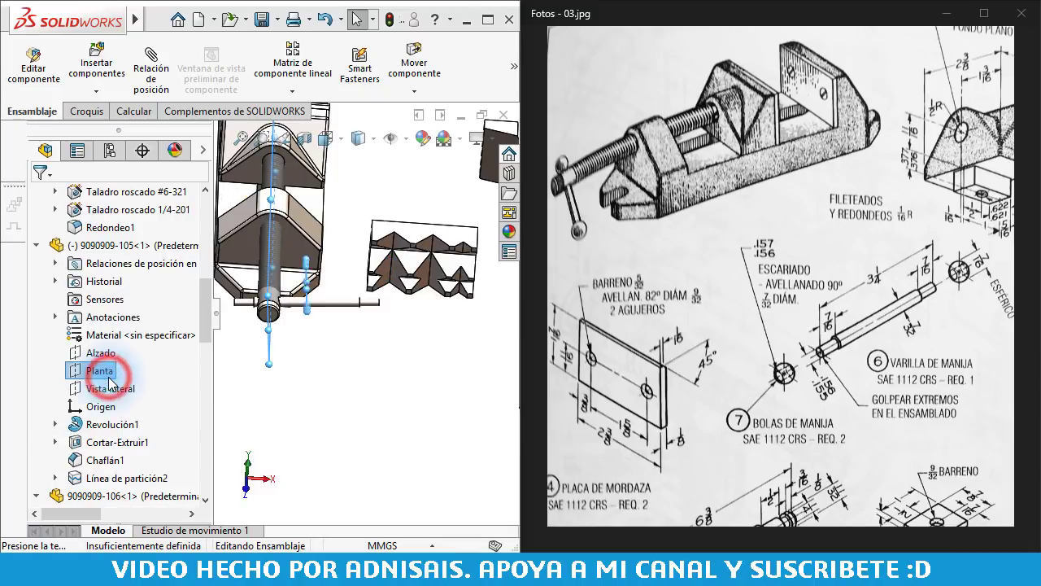
Drag the vise screw to confirm the handle rod moves with it
left_click(325, 309)
scroll(350, 337, "down", 3)
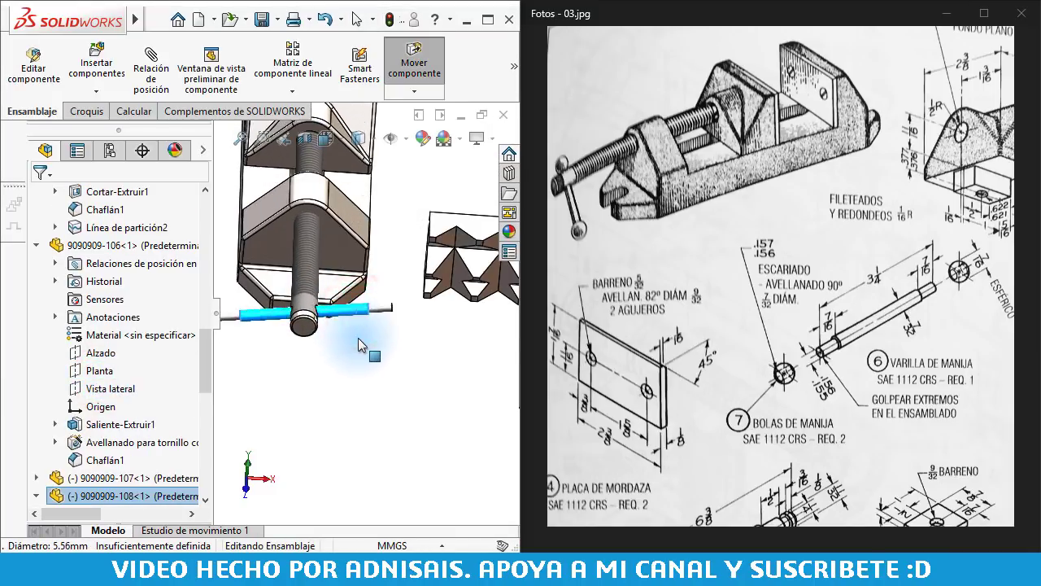
left_click(309, 302)
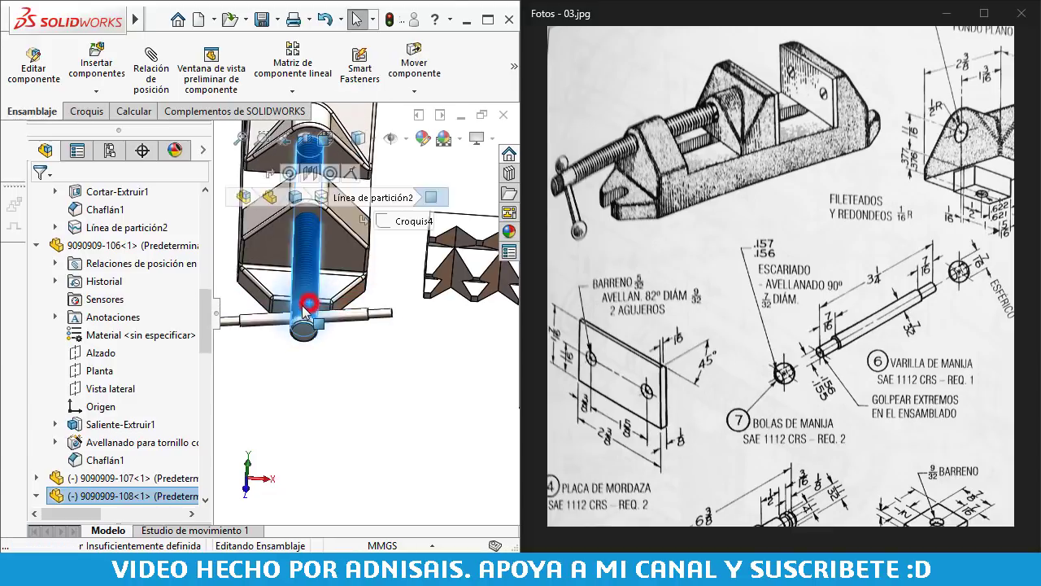
left_click_drag(306, 309, 309, 316)
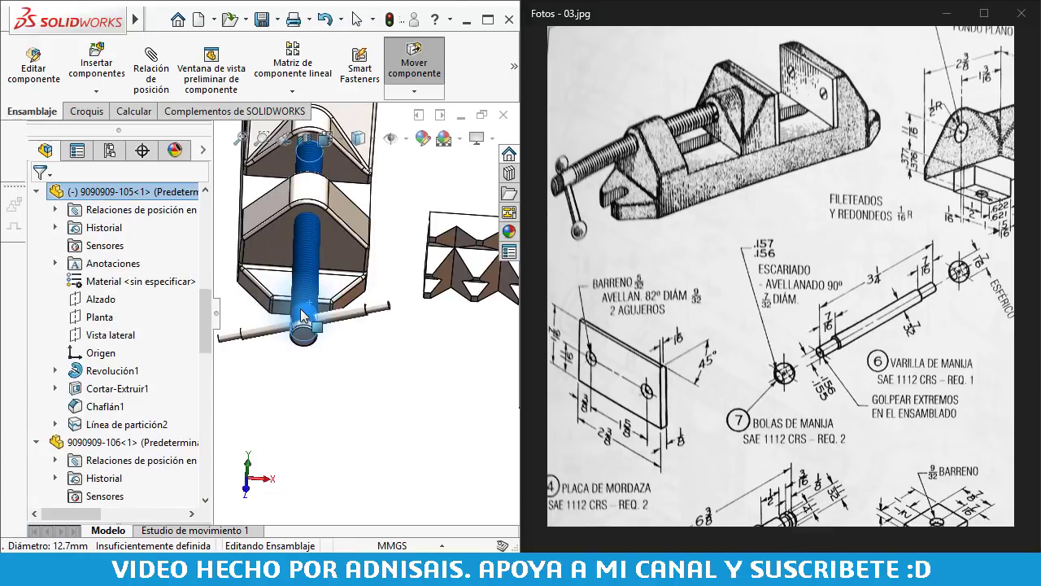
left_click(357, 362)
scroll(357, 362, "up", 3)
middle_click_drag(387, 334, 434, 201)
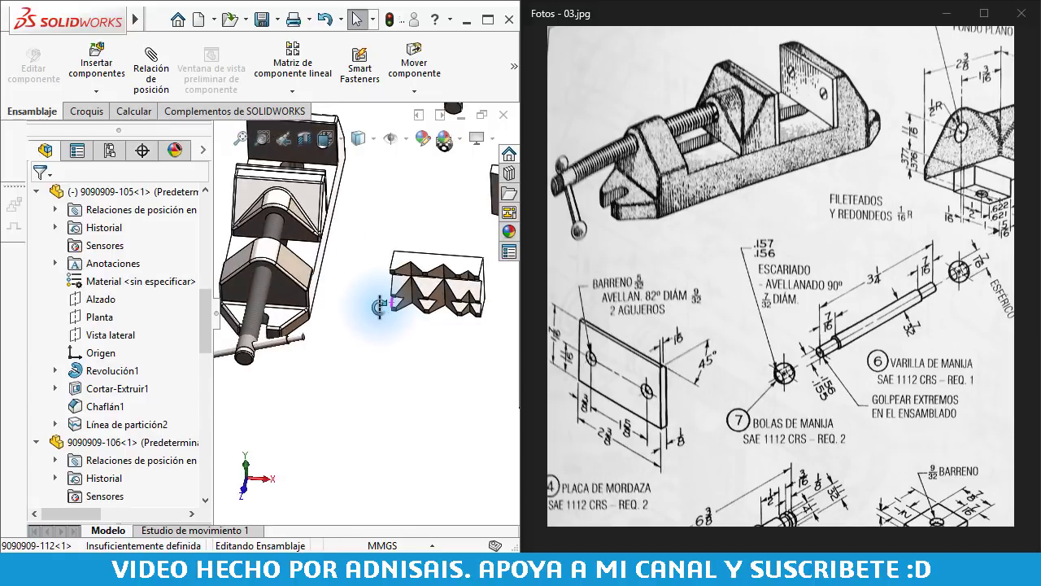
scroll(383, 255, "down", 5)
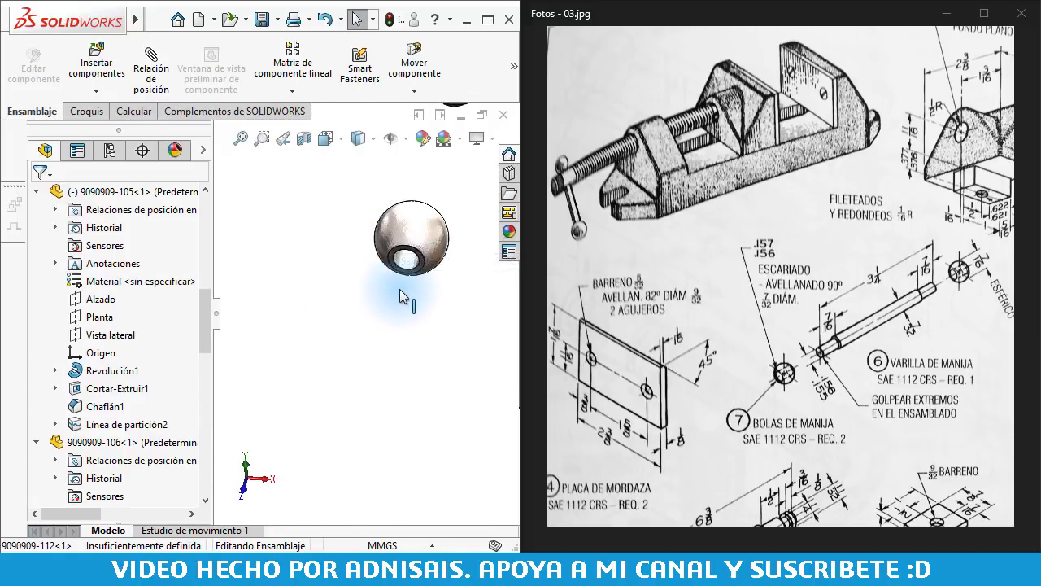
left_click(404, 263)
scroll(384, 301, "up", 5)
scroll(287, 445, "down", 3)
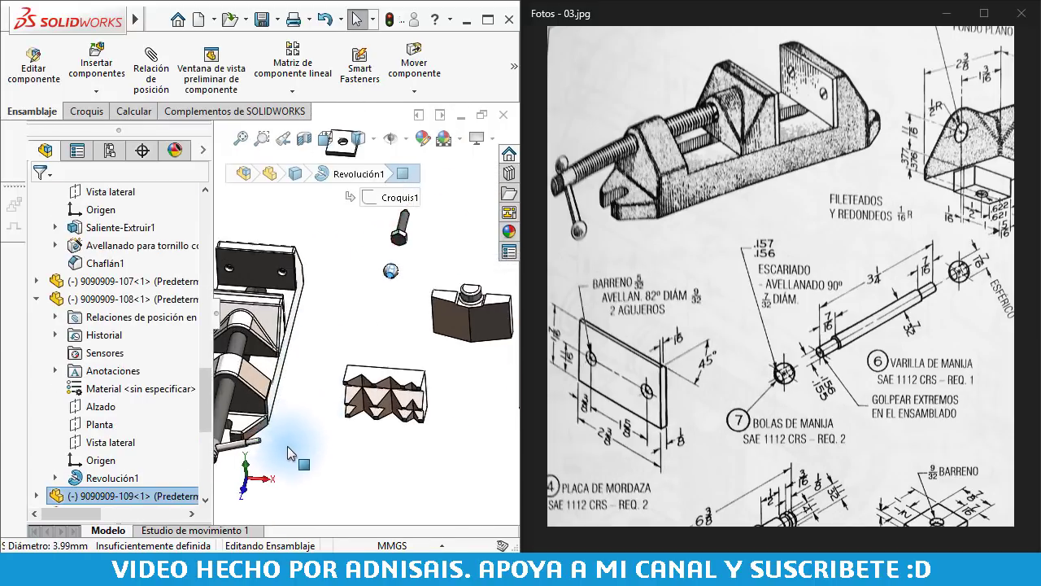
scroll(249, 416, "down", 2)
left_click(247, 397, "ctrl")
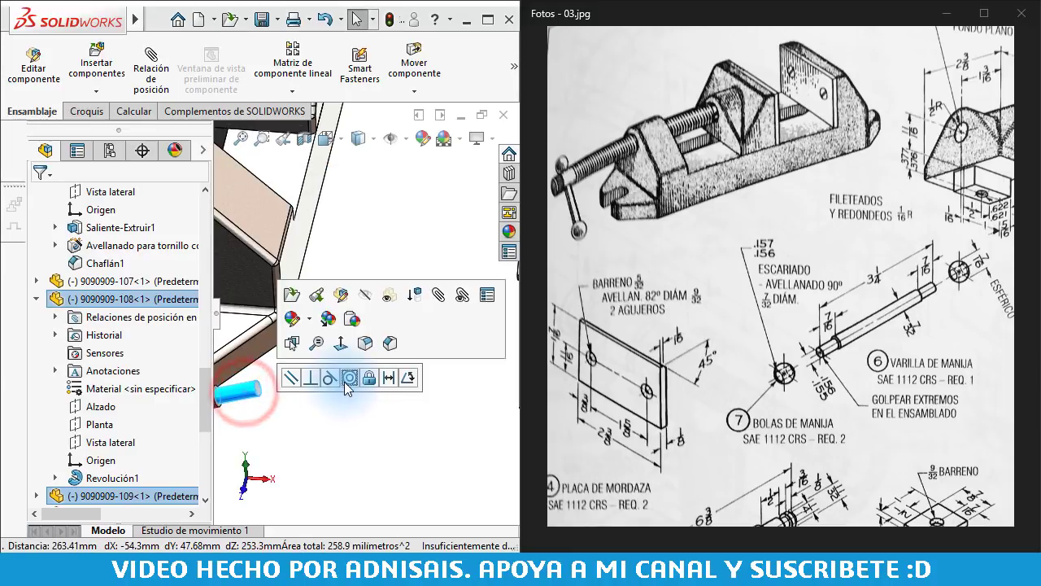
left_click(348, 379)
left_click(363, 439)
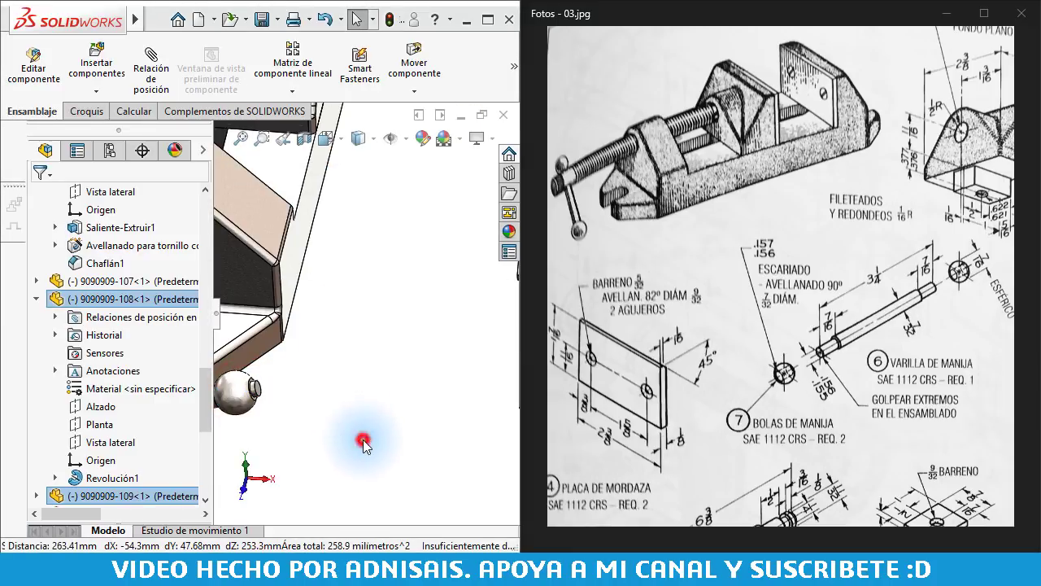
Mate the rod's end face with the ball's hole face to seat the ball on the rod
scroll(297, 387, "down", 2)
scroll(335, 328, "down", 2)
scroll(342, 321, "down", 2)
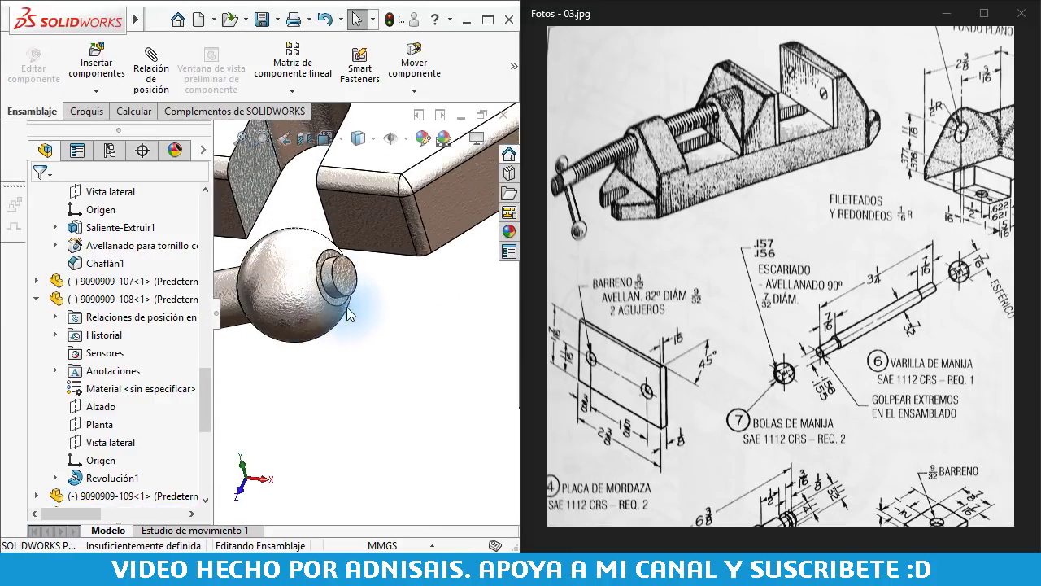
scroll(348, 278, "down", 2)
left_click(348, 278)
left_click(343, 301, "ctrl")
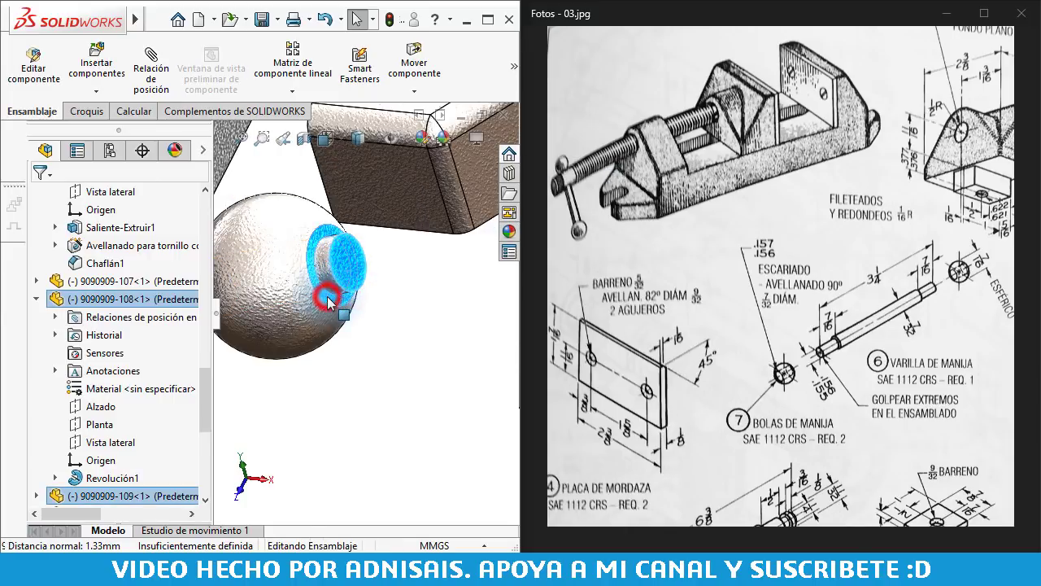
left_click(374, 282)
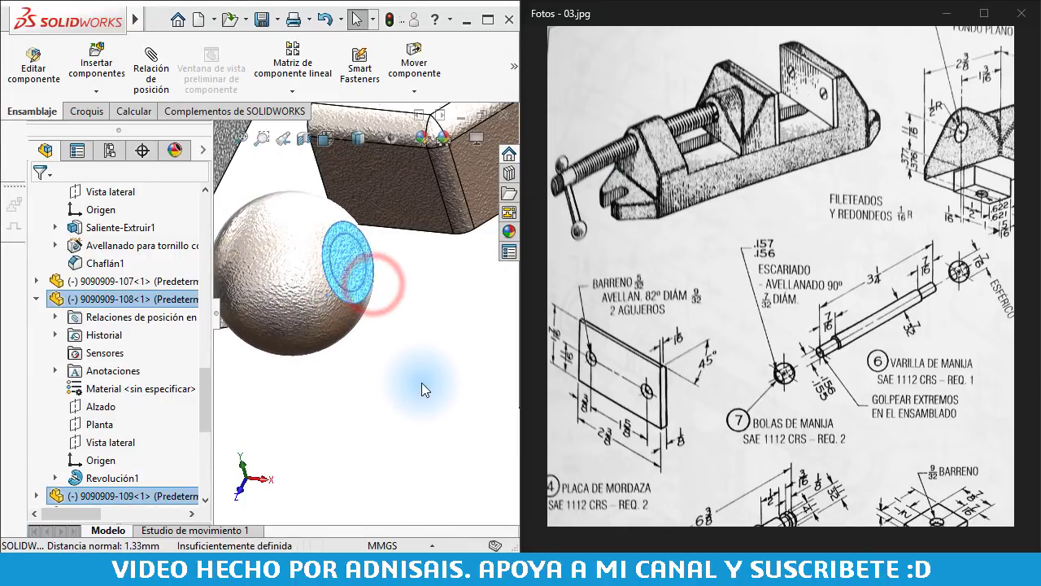
left_click(422, 383)
Shift the view and drag a second ball beside the rod's other end
scroll(370, 334, "up", 2)
scroll(325, 319, "up", 2)
scroll(273, 306, "up", 2)
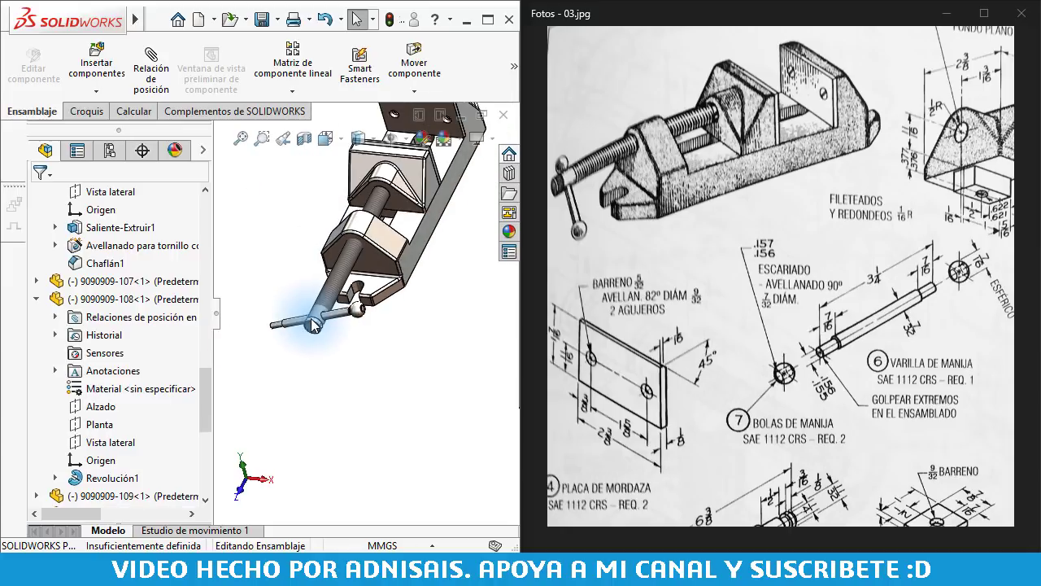
scroll(275, 314, "up", 1)
middle_click_drag(277, 314, 325, 318, "ctrl")
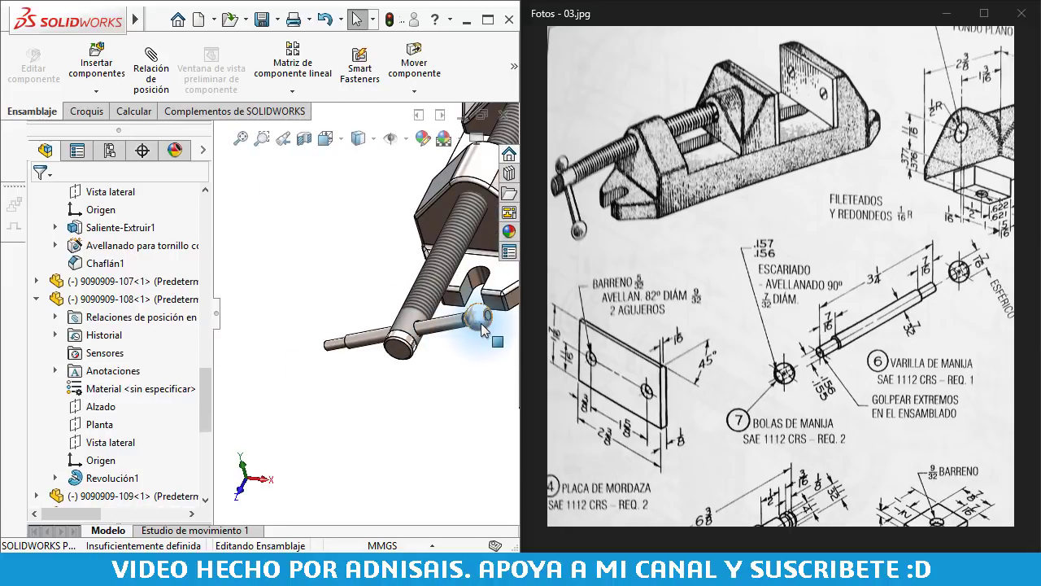
left_click_drag(445, 328, 336, 330)
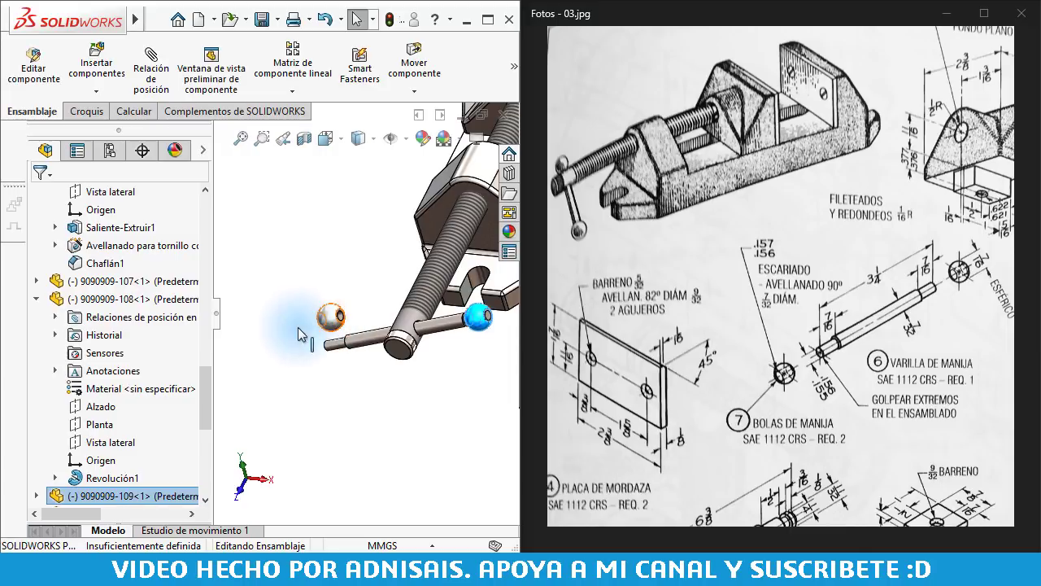
Make the second ball concentric with the handle rod's cylinder
left_click(354, 397)
scroll(354, 396, "down", 2)
scroll(353, 396, "down", 2)
scroll(353, 396, "down", 3)
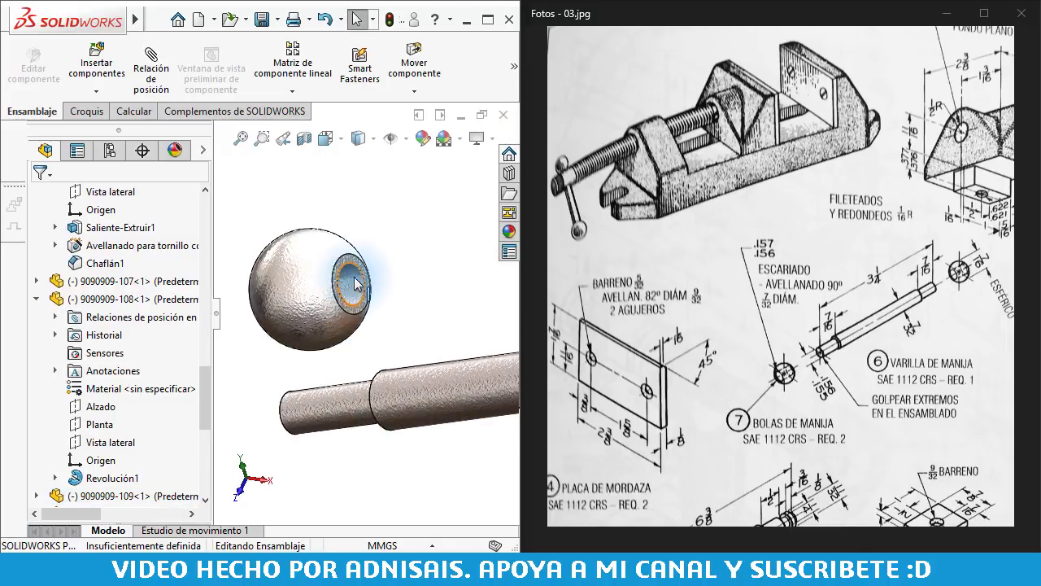
left_click(338, 407, "ctrl")
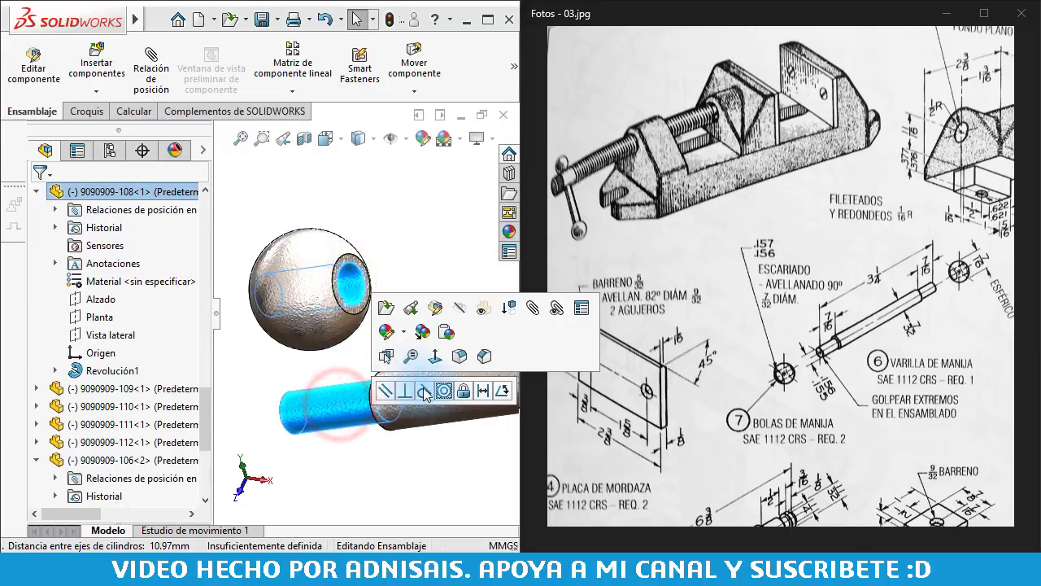
left_click(445, 393)
left_click(339, 474)
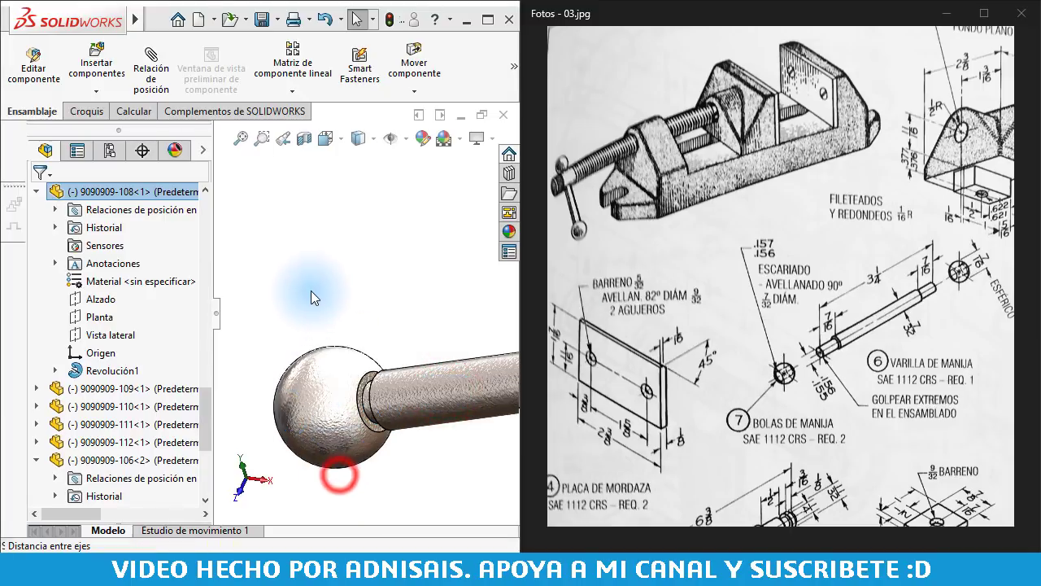
Seat the second ball's hole face flush against the rod end with a Coincident mate
middle_click_drag(378, 283, 411, 276)
scroll(291, 395, "down", 3)
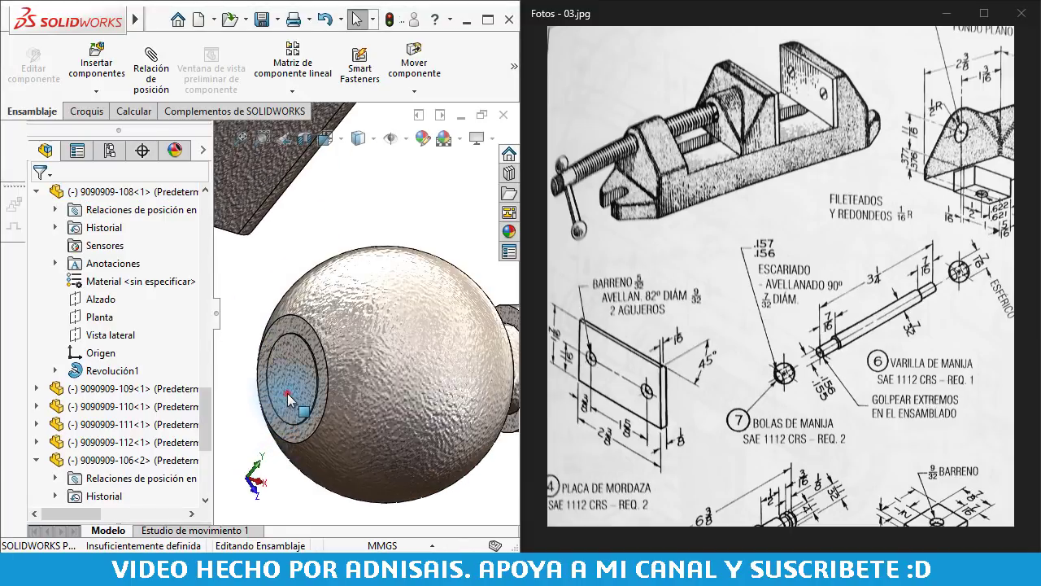
left_click(289, 392)
left_click(343, 409, "ctrl")
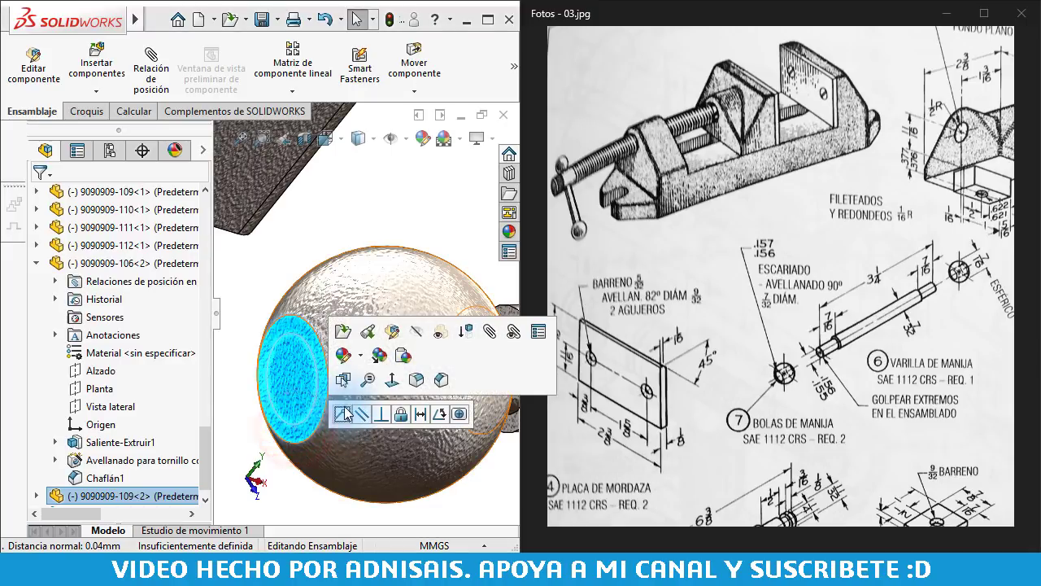
left_click(343, 414)
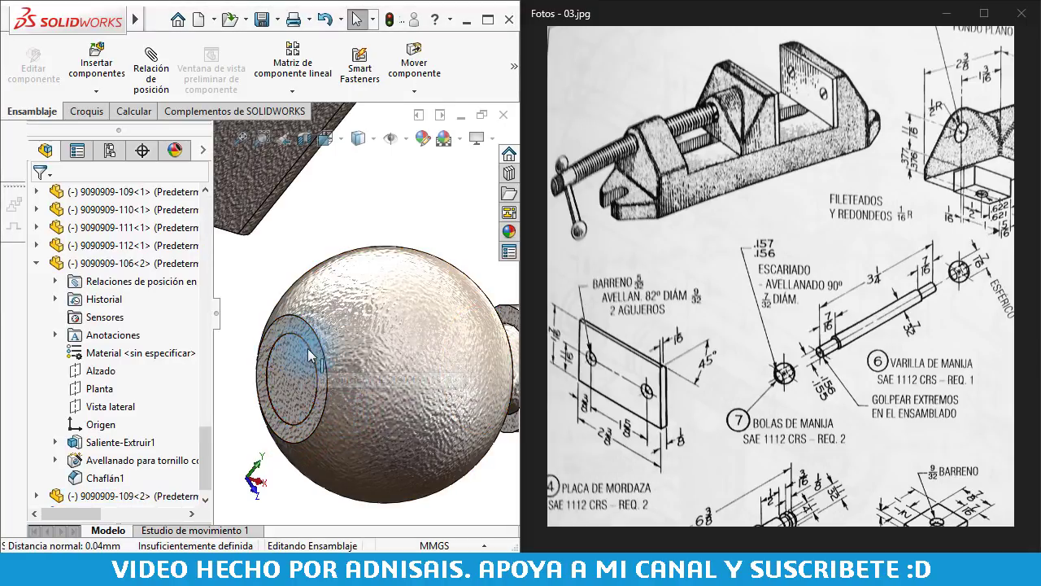
Zoom and orbit out to view the whole vise with its ball-ended handle
scroll(396, 326, "up", 3)
scroll(382, 322, "up", 1)
scroll(374, 317, "up", 1)
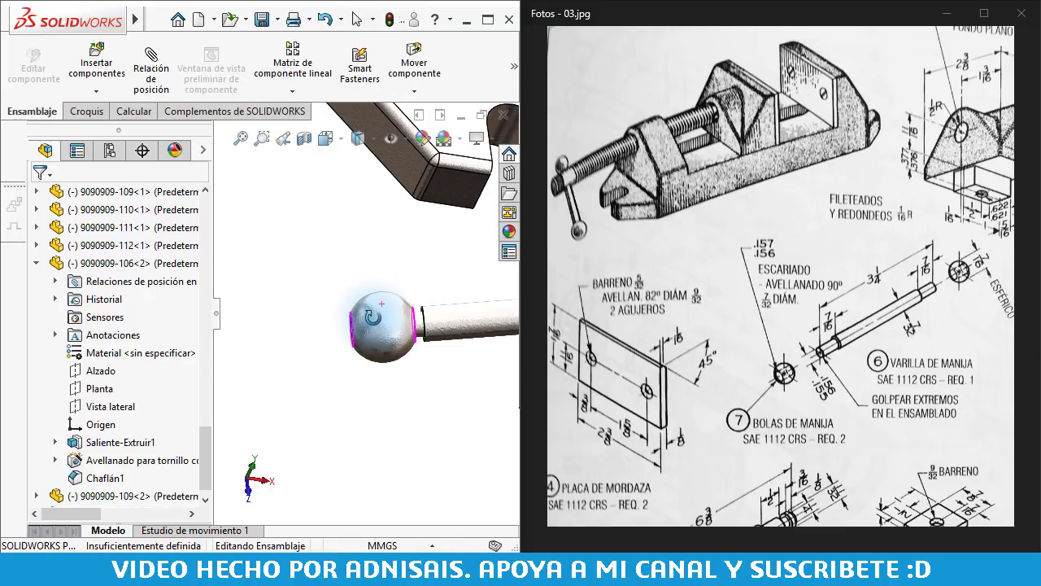
mouse_move(373, 317)
middle_mouse_down()
mouse_move(410, 332)
mouse_move(395, 293)
middle_mouse_up()
scroll(403, 331, "up", 2)
scroll(415, 294, "up", 1)
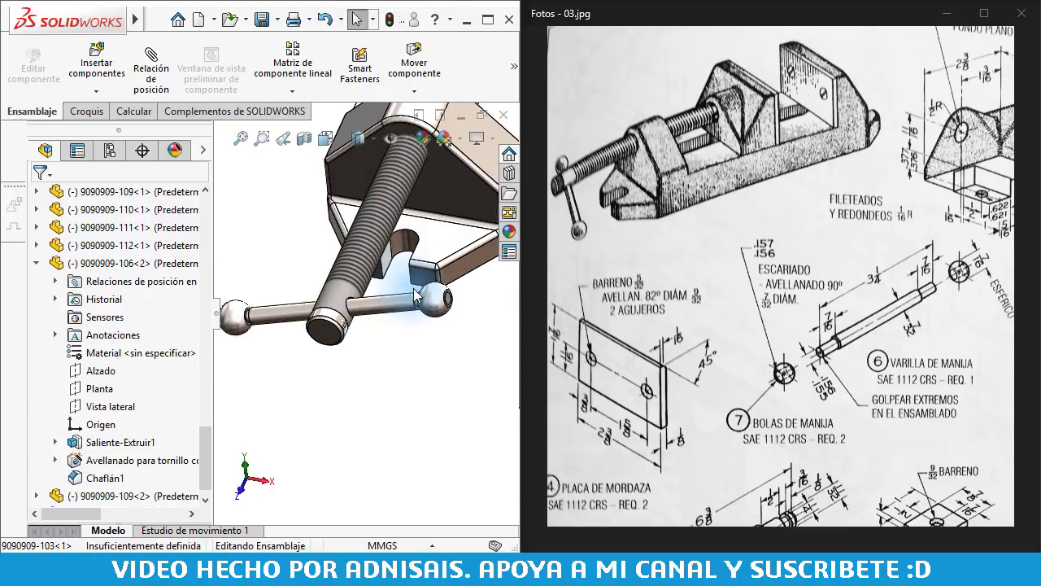
scroll(431, 281, "up", 2)
scroll(431, 244, "up", 1)
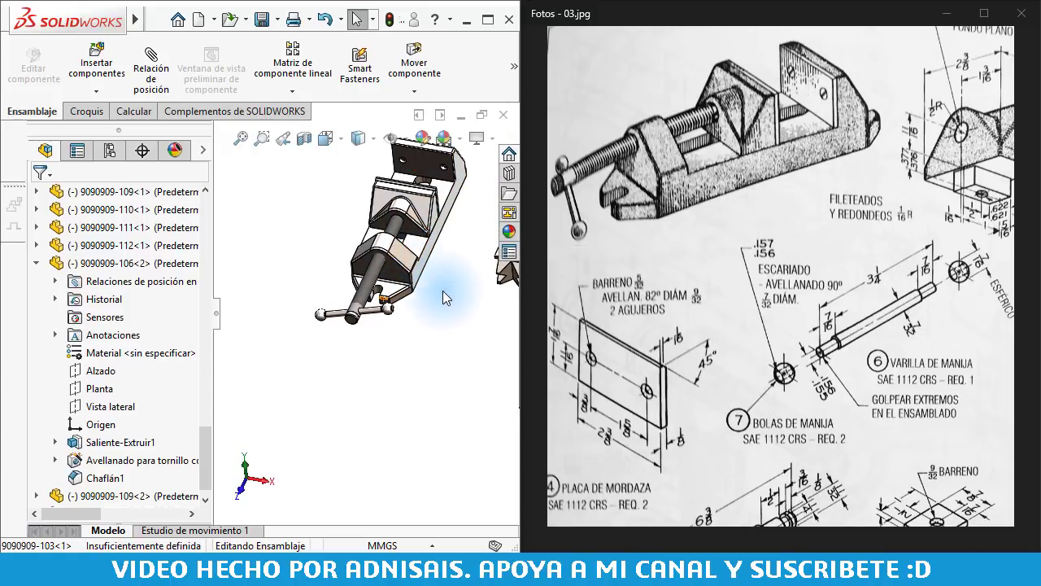
scroll(443, 291, "up", 1)
mouse_move(424, 263)
middle_mouse_down()
mouse_move(425, 227)
mouse_move(403, 213)
mouse_move(415, 179)
middle_mouse_up()
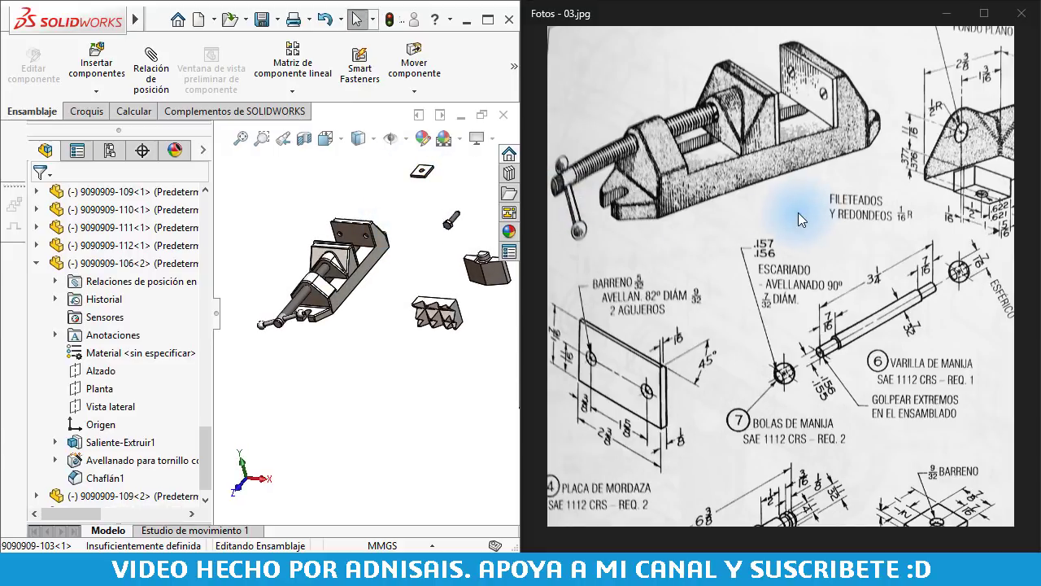
left_click_drag(808, 223, 613, 160)
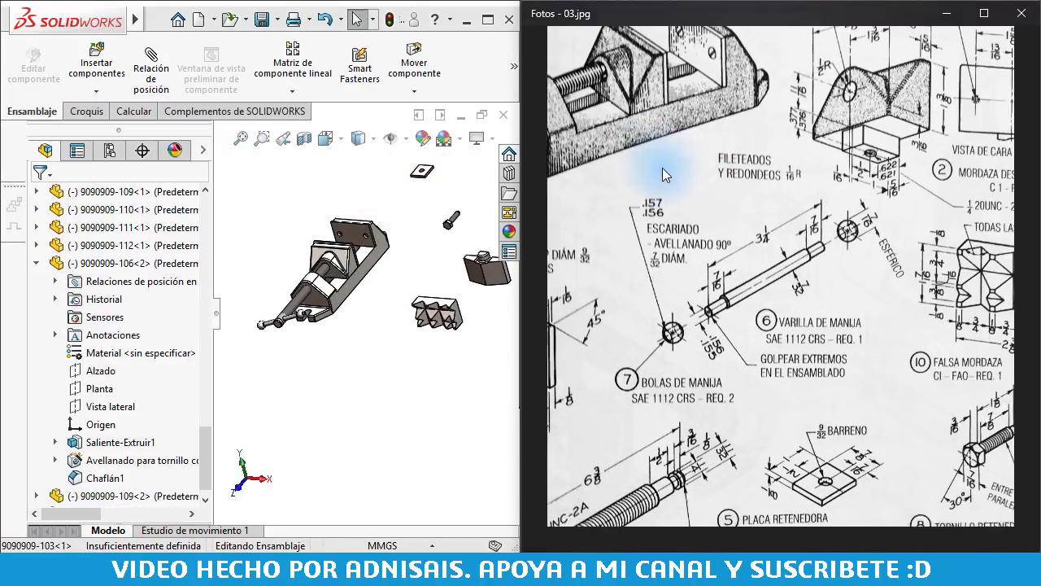
scroll(600, 153, "down", 2)
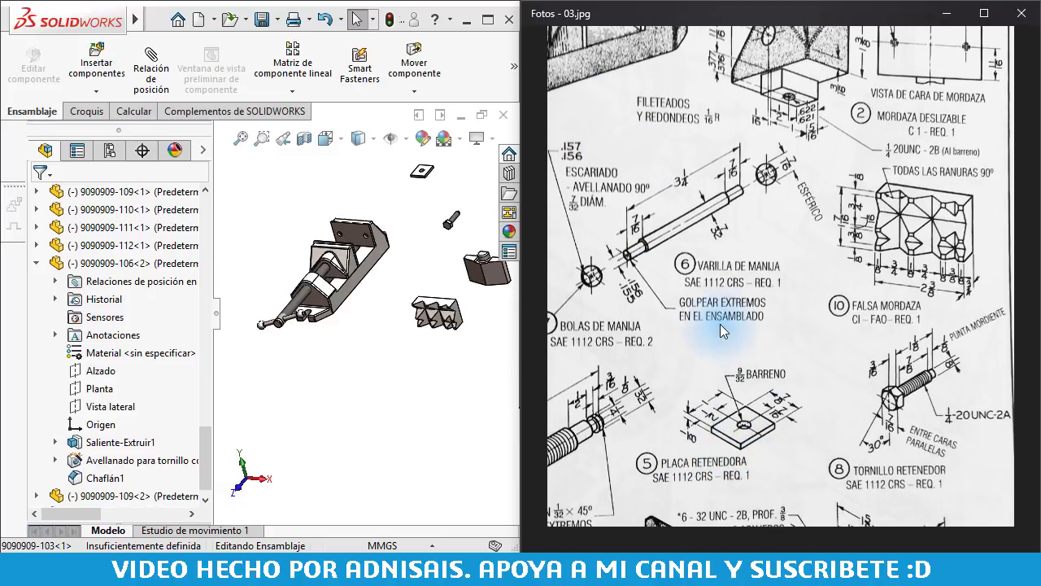
mouse_move(727, 323)
left_mouse_down()
mouse_move(851, 380)
mouse_move(746, 318)
left_mouse_up()
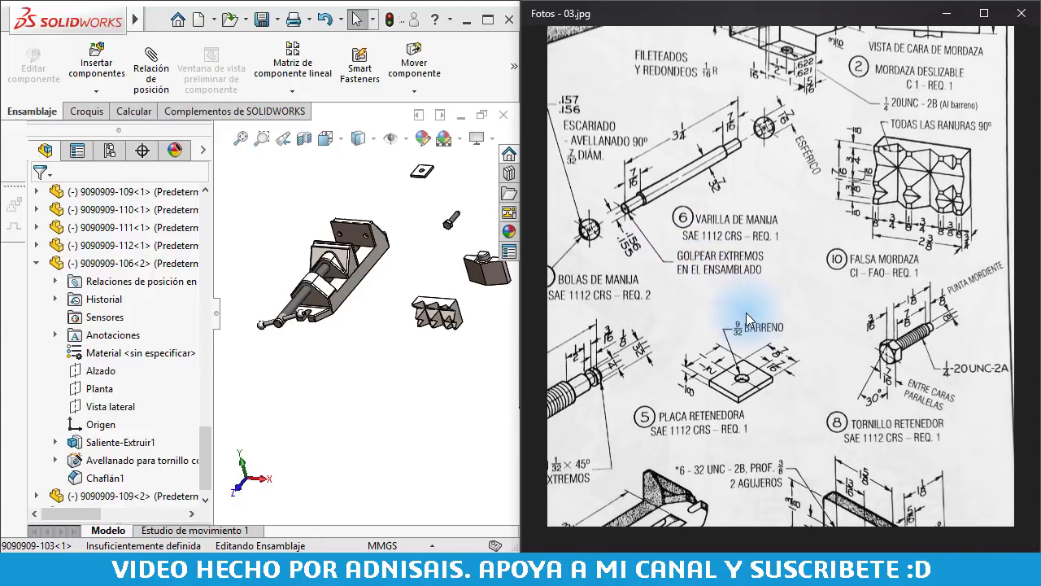
middle_click_drag(285, 317, 289, 227)
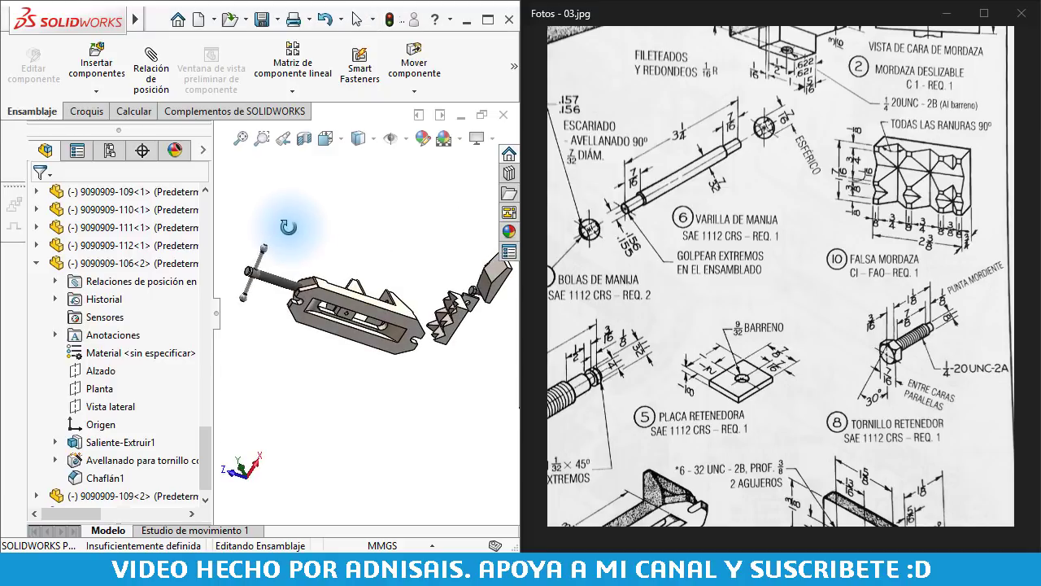
scroll(691, 220, "down", 5)
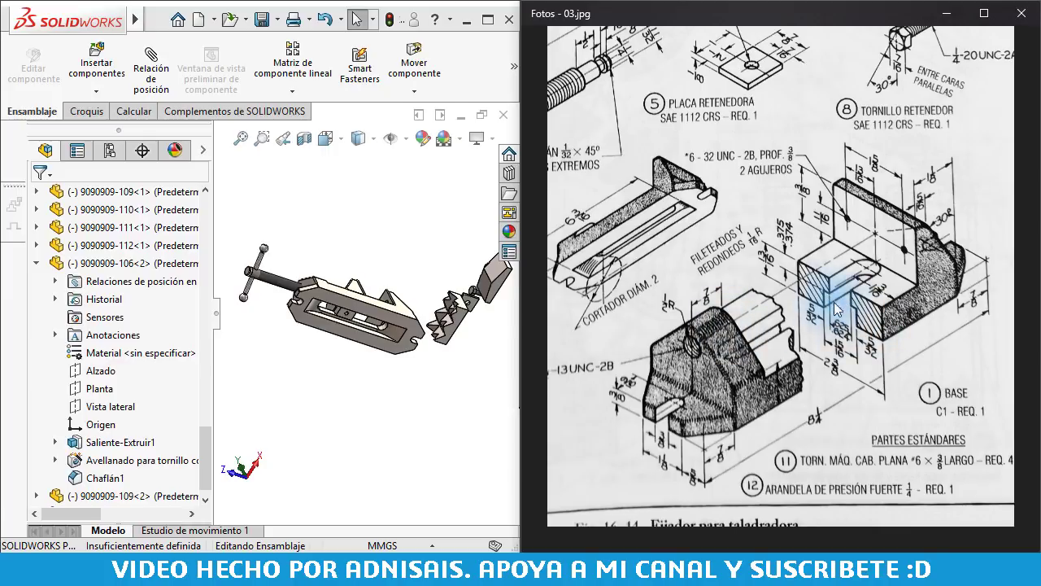
left_click_drag(838, 317, 832, 403)
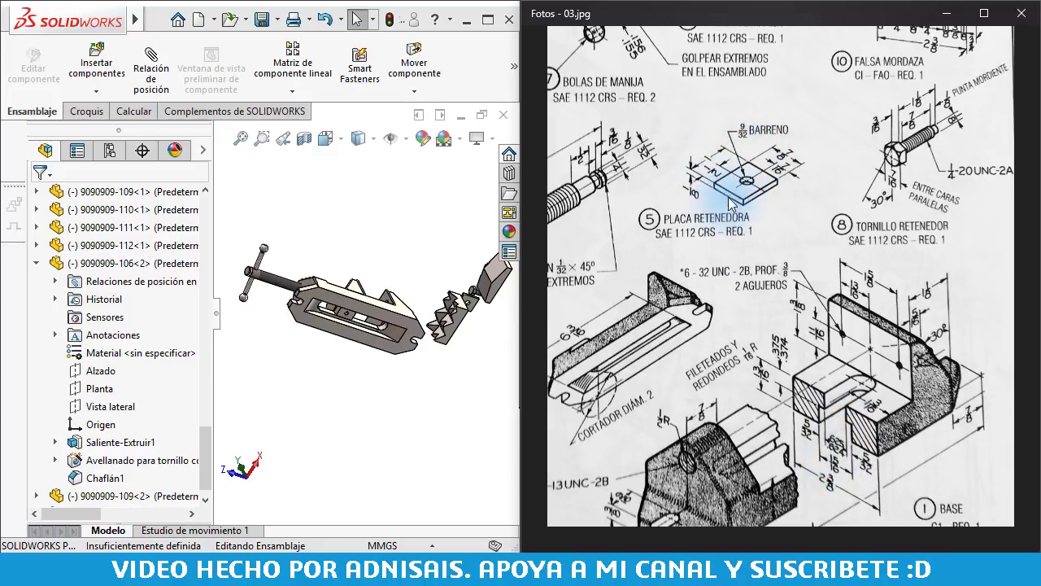
left_click(427, 239)
Make the jaw plate's hole concentric (Concéntrica) with the matching hole on the vise
scroll(443, 301, "up", 2)
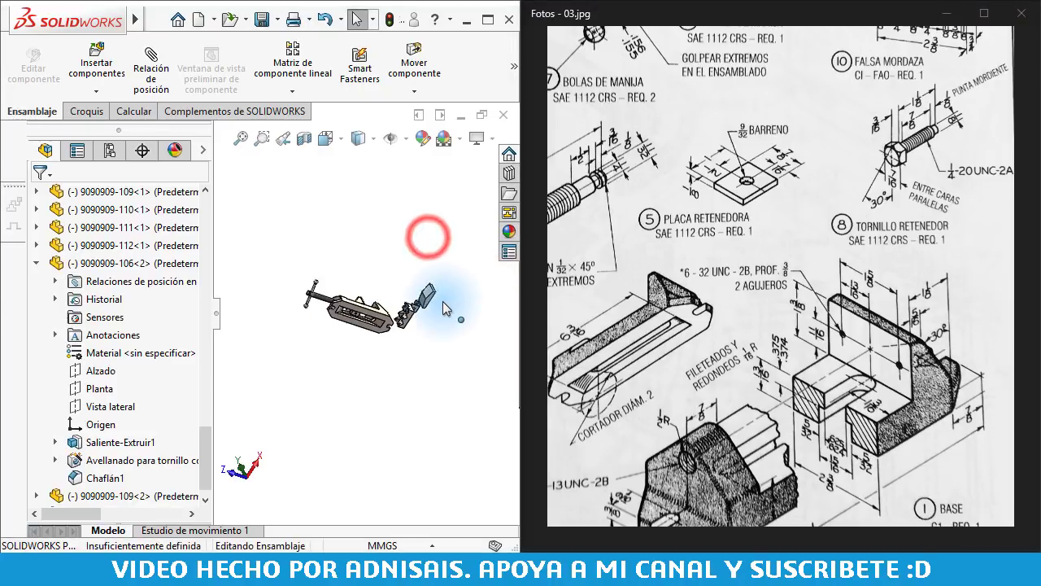
scroll(393, 316, "down", 4)
scroll(365, 327, "down", 3)
scroll(365, 326, "down", 2)
scroll(372, 327, "down", 2)
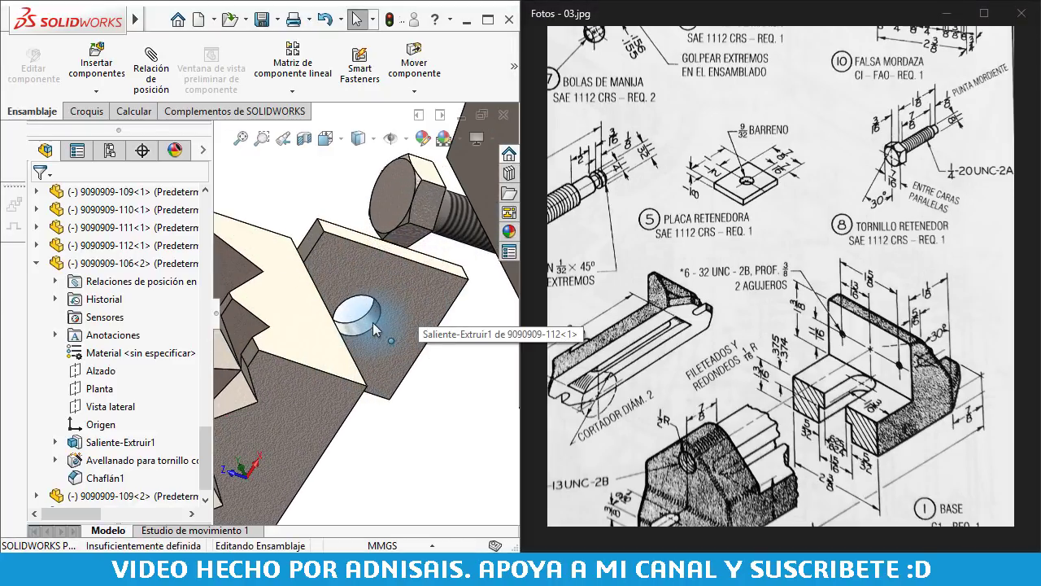
left_click(372, 327)
scroll(361, 334, "up", 3)
scroll(302, 332, "up", 2)
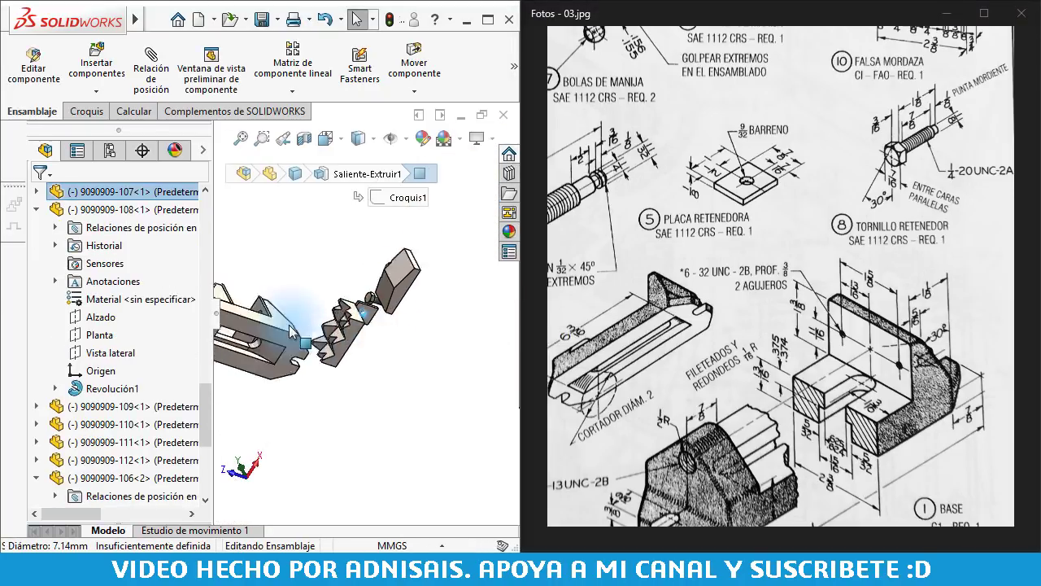
scroll(267, 327, "down", 2)
scroll(266, 327, "down", 3)
scroll(292, 288, "down", 3)
left_click(296, 287, "ctrl")
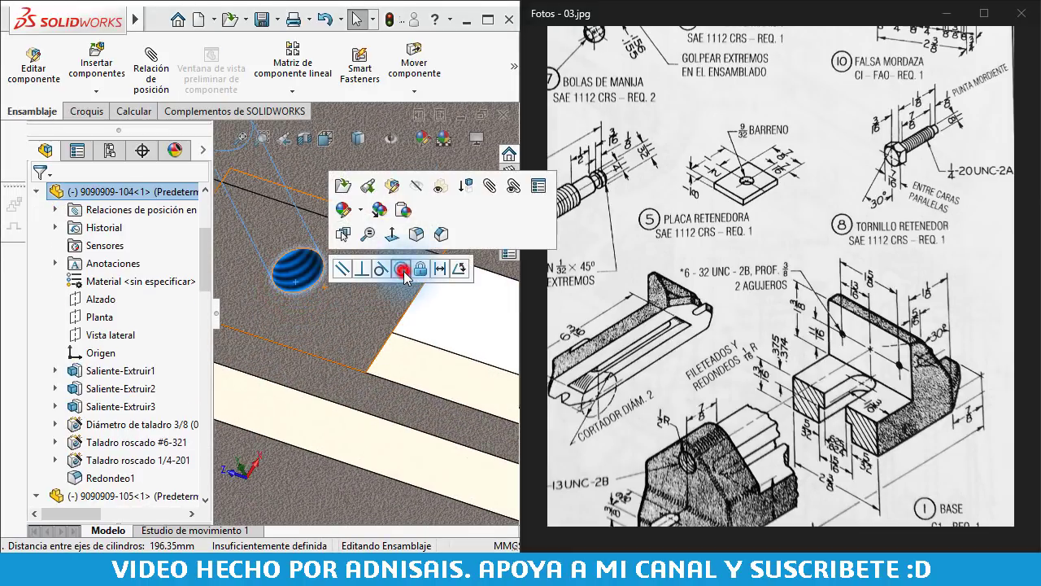
left_click(403, 271)
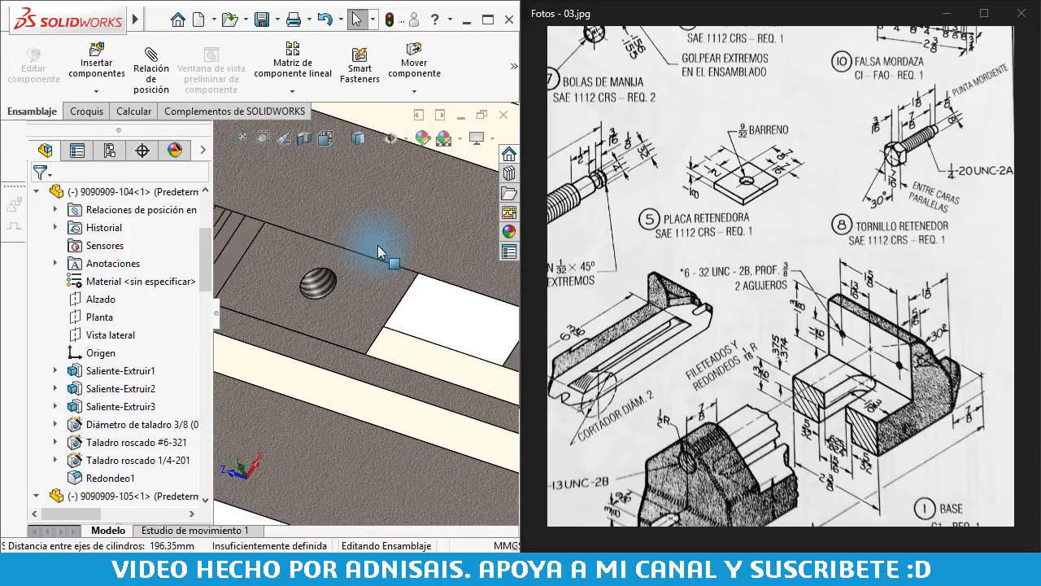
Check the plate's position from another angle, then hide the vise base with Tab
scroll(379, 252, "up", 3)
scroll(348, 325, "up", 3)
scroll(348, 232, "up", 2)
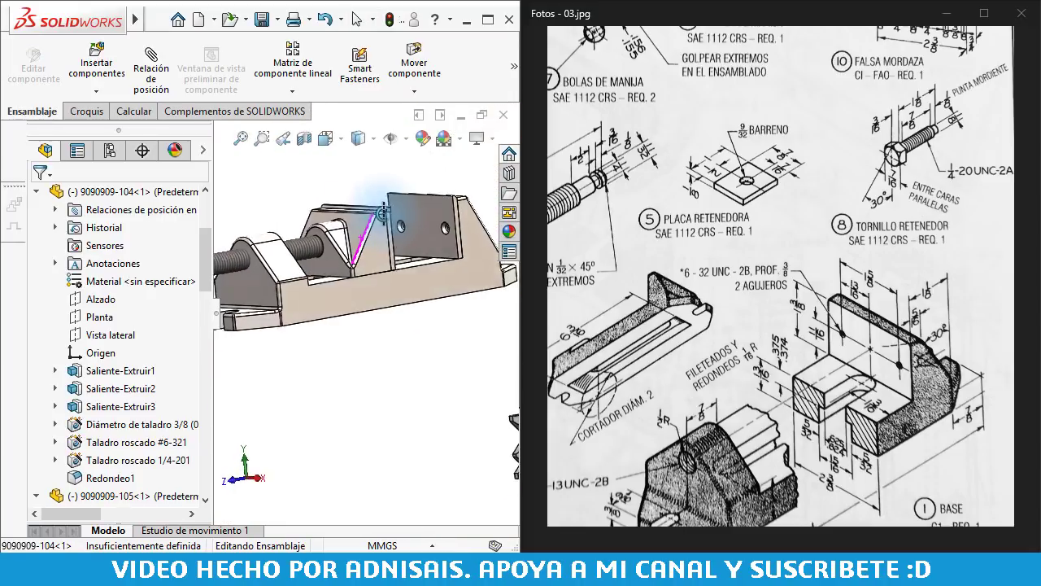
middle_click_drag(382, 210, 337, 321)
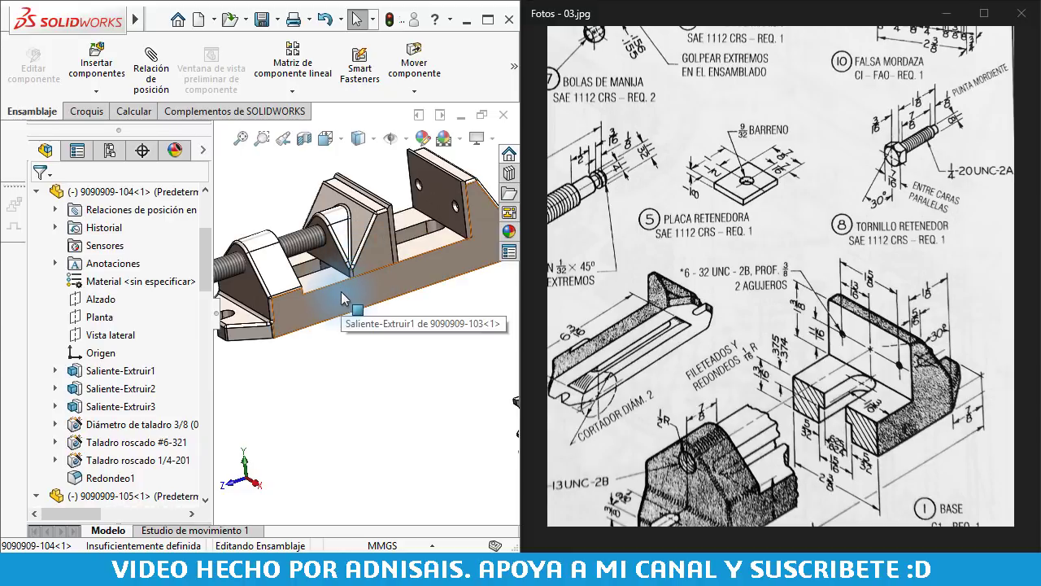
key("Tab")
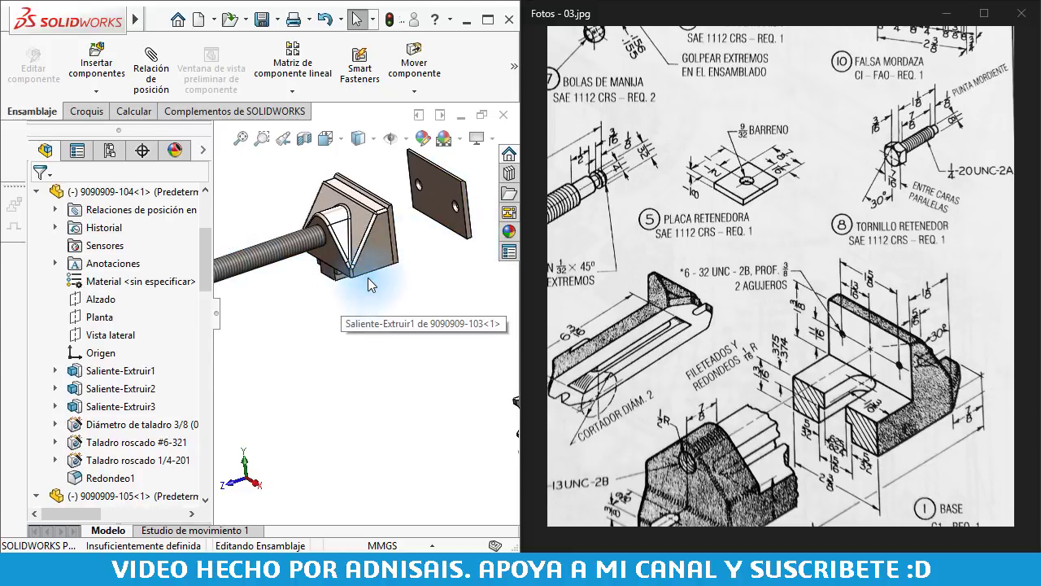
key("Tab")
middle_click_drag(352, 272, 349, 265)
scroll(366, 309, "down", 3)
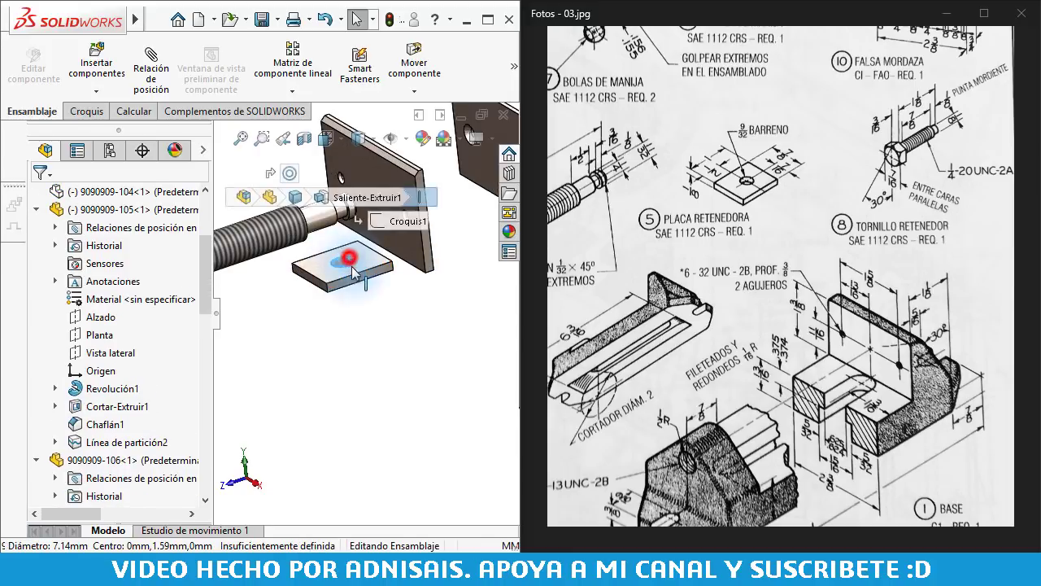
left_click_drag(371, 336, 407, 439)
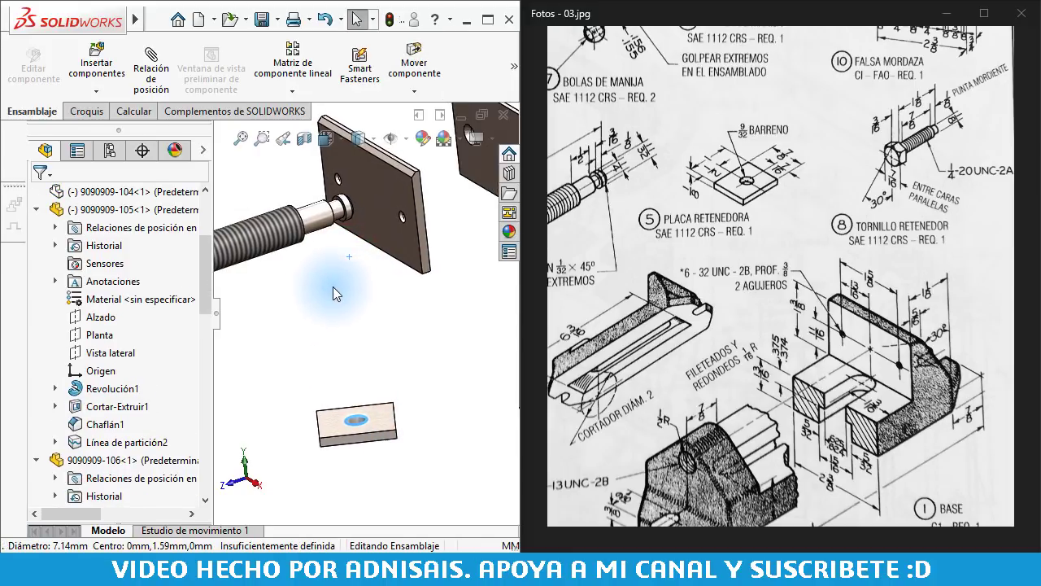
left_click(437, 362)
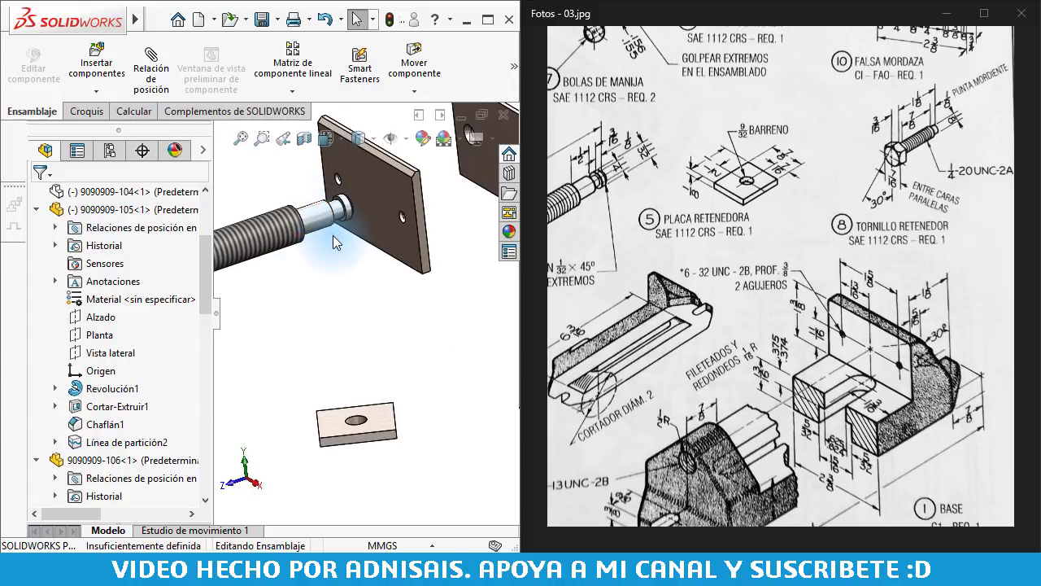
key("shift+Tab")
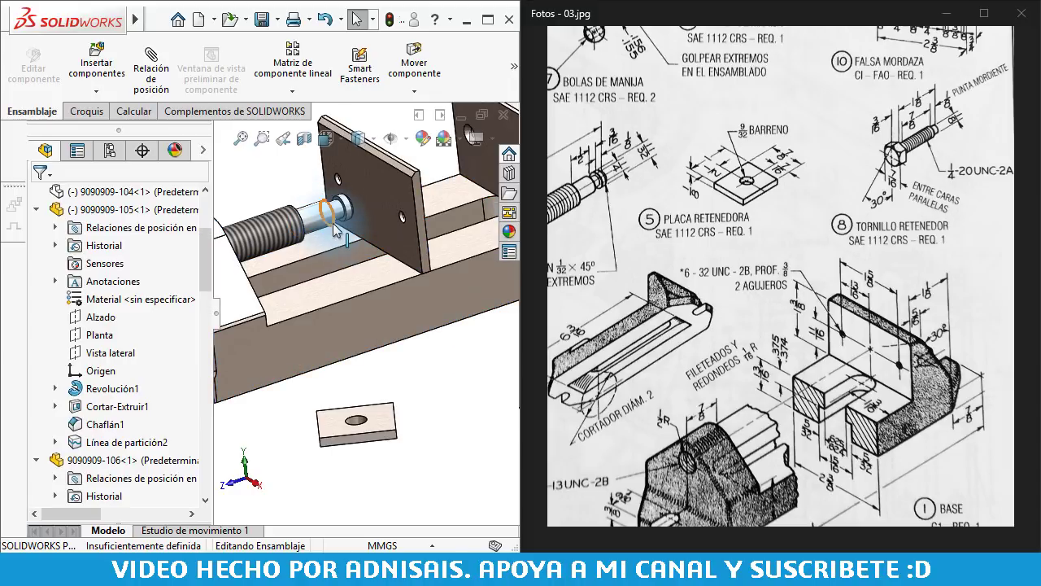
scroll(336, 230, "up", 2)
scroll(438, 359, "up", 3)
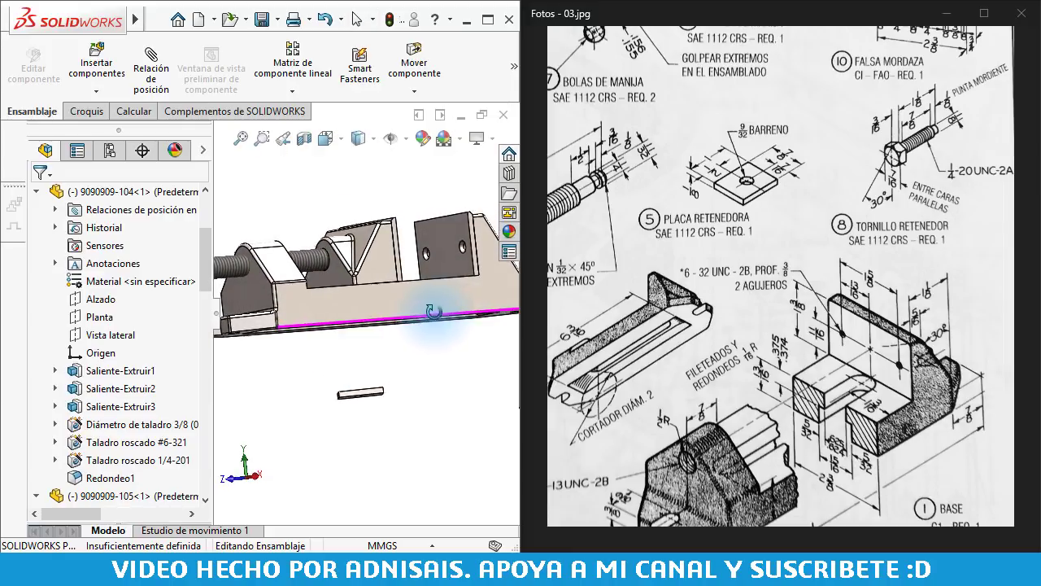
middle_click_drag(437, 351, 406, 418)
scroll(342, 382, "down", 2)
scroll(313, 367, "down", 2)
left_click(312, 367)
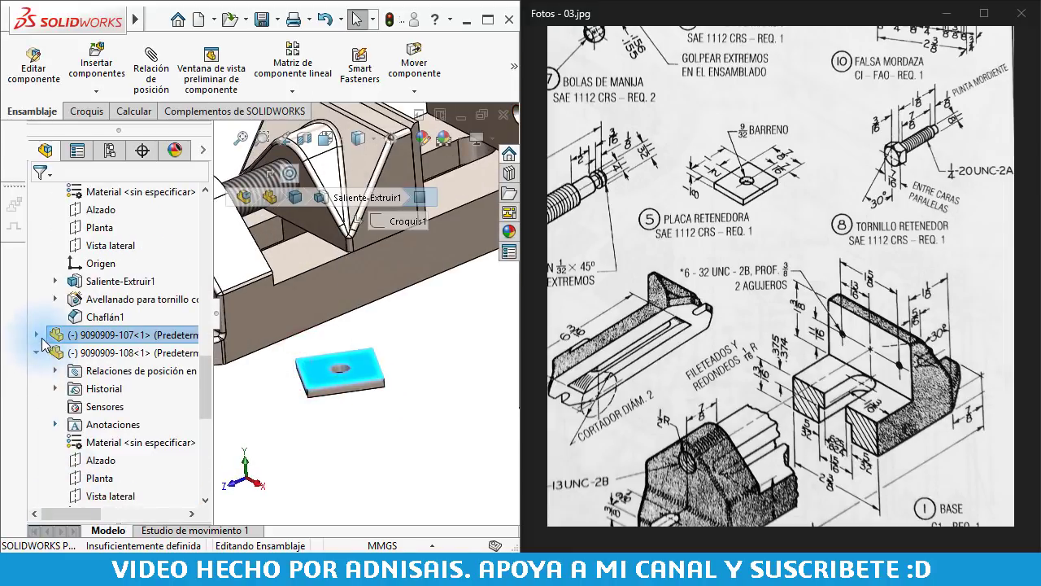
left_click(40, 336)
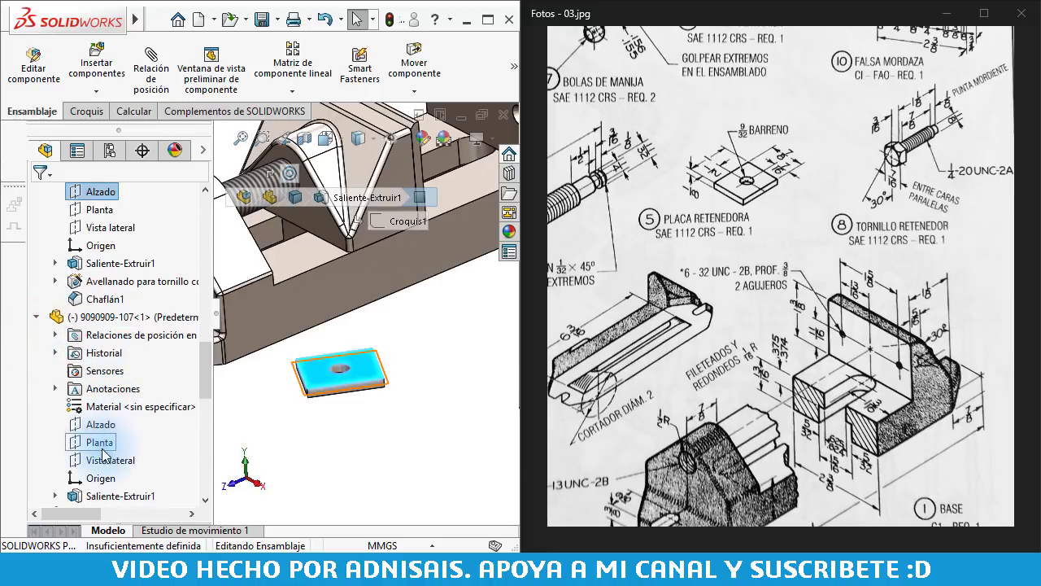
scroll(104, 464, "up", 3)
scroll(104, 391, "up", 5)
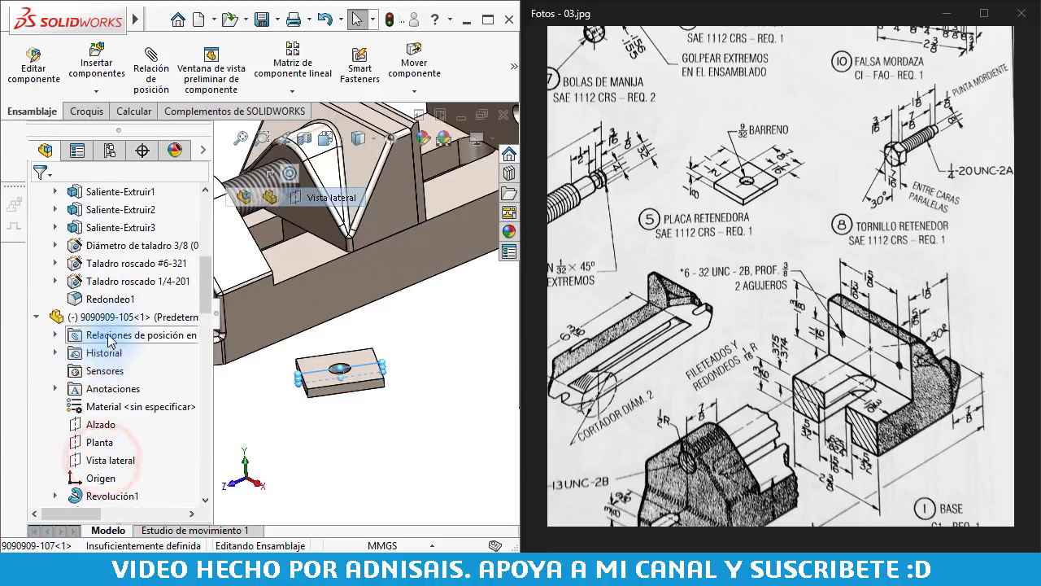
scroll(112, 333, "up", 5)
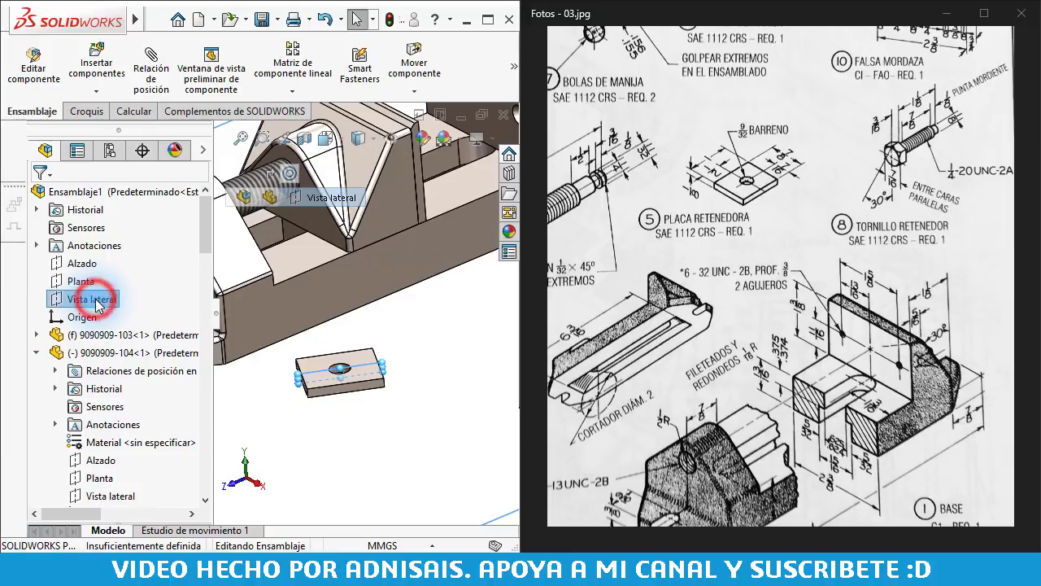
left_click(108, 309)
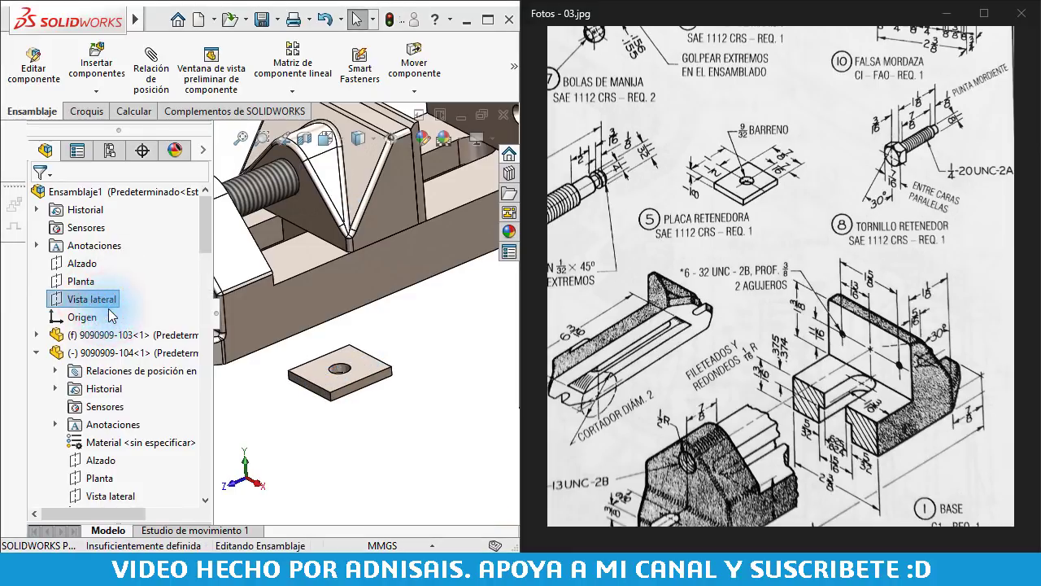
scroll(341, 366, "up", 3)
scroll(342, 366, "down", 2)
left_click(349, 335)
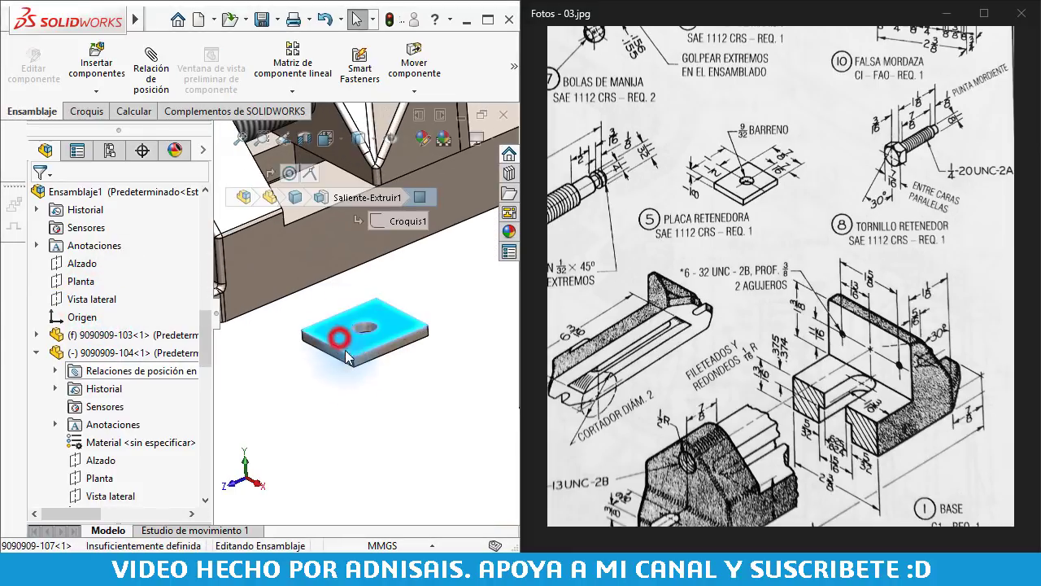
mouse_move(348, 335)
middle_mouse_down()
mouse_move(331, 363)
mouse_move(330, 278)
middle_mouse_up()
scroll(329, 279, "down", 3)
scroll(352, 287, "down", 3)
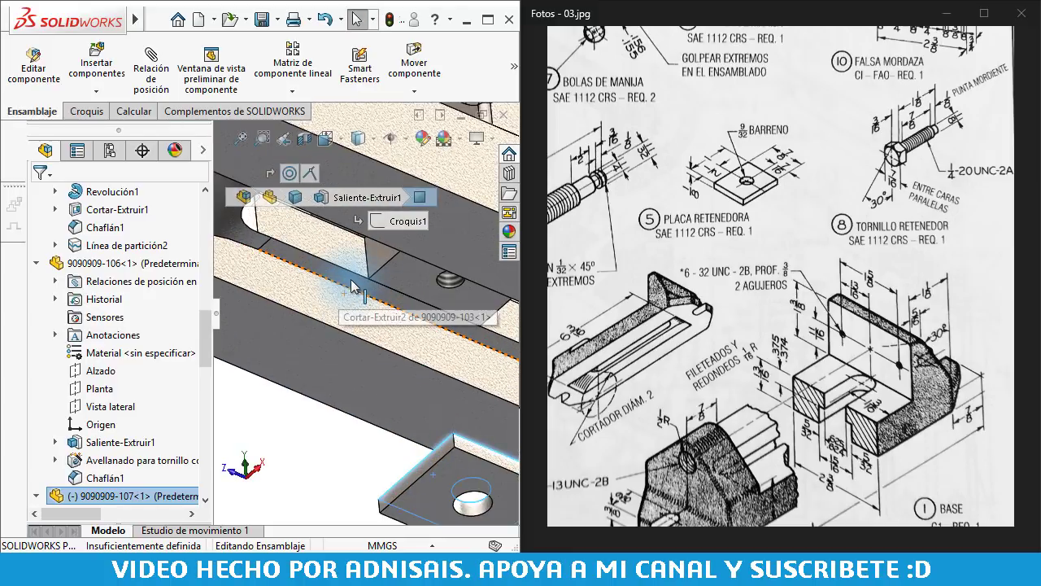
left_click(352, 282)
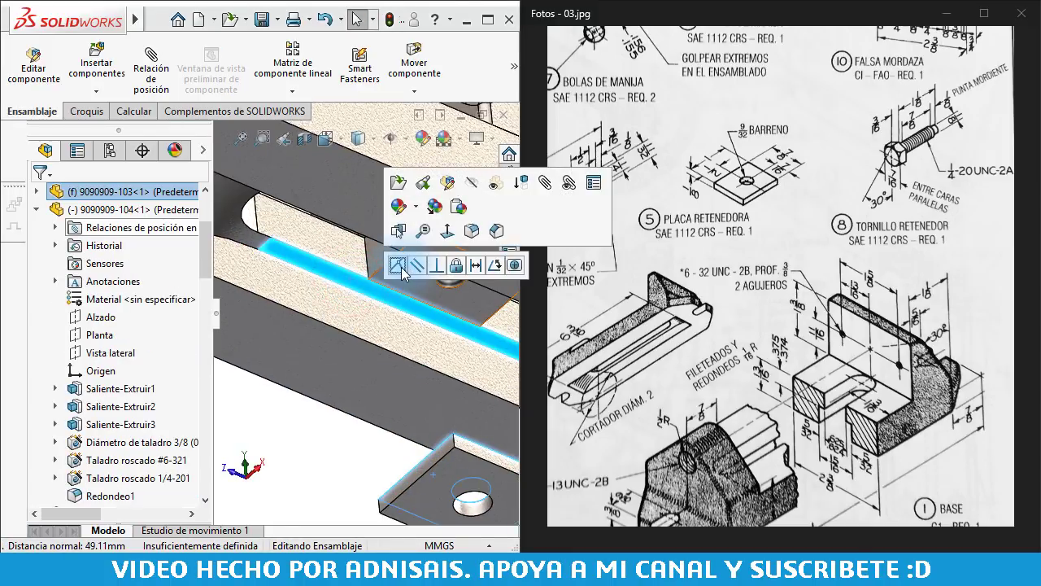
left_click(398, 265)
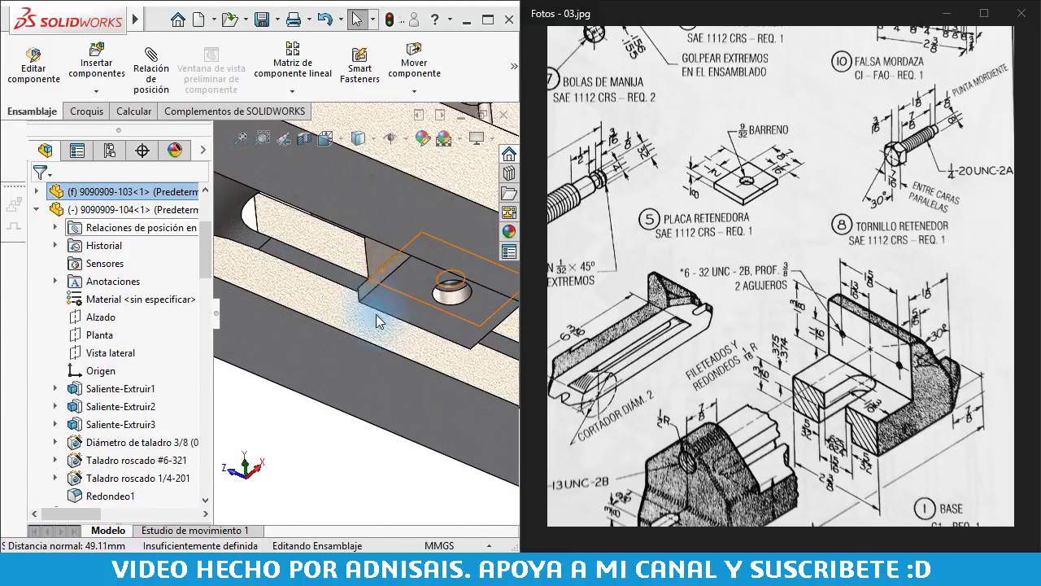
scroll(398, 338, "down", 3)
scroll(396, 307, "up", 3)
scroll(395, 297, "down", 5)
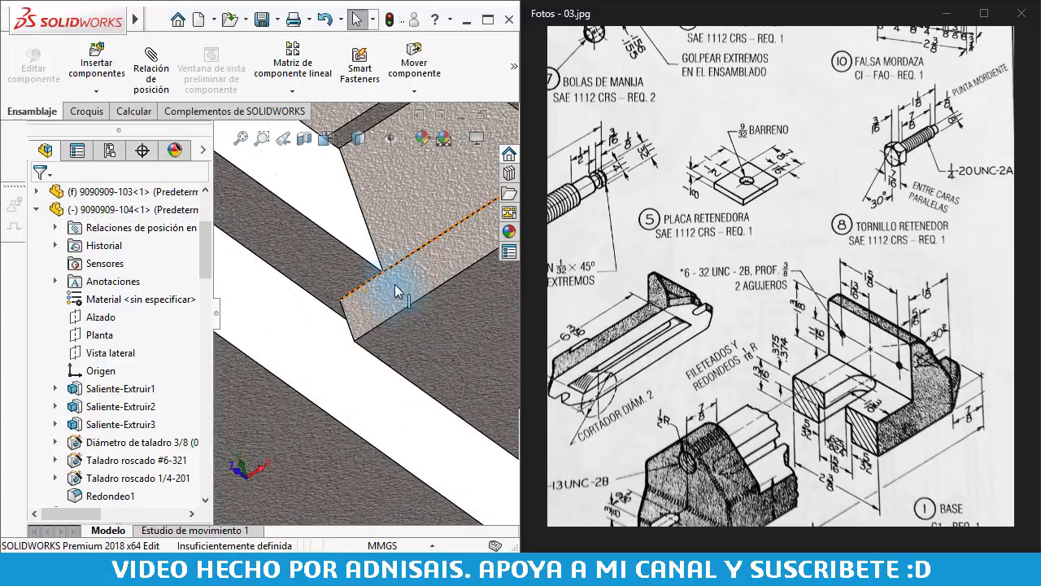
mouse_move(398, 291)
middle_mouse_down()
mouse_move(381, 285)
mouse_move(341, 309)
mouse_move(302, 361)
mouse_move(355, 361)
mouse_move(376, 381)
mouse_move(360, 372)
middle_mouse_up()
scroll(349, 302, "up", 5)
scroll(382, 297, "up", 5)
scroll(411, 297, "up", 5)
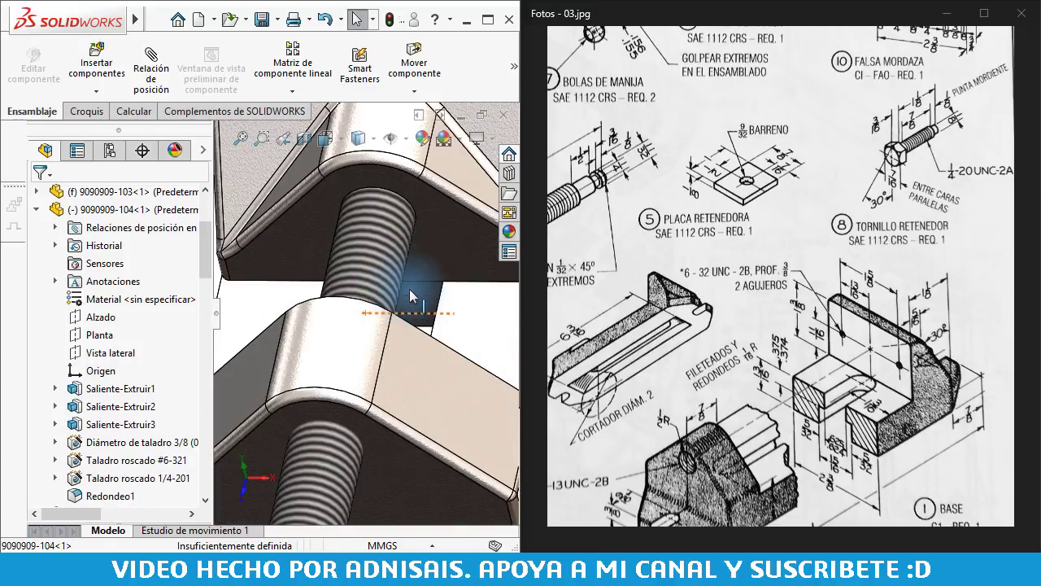
mouse_move(411, 296)
middle_mouse_down()
mouse_move(362, 342)
mouse_move(345, 197)
mouse_move(391, 320)
middle_mouse_up()
scroll(382, 317, "up", 5)
scroll(399, 314, "up", 3)
scroll(404, 425, "up", 2)
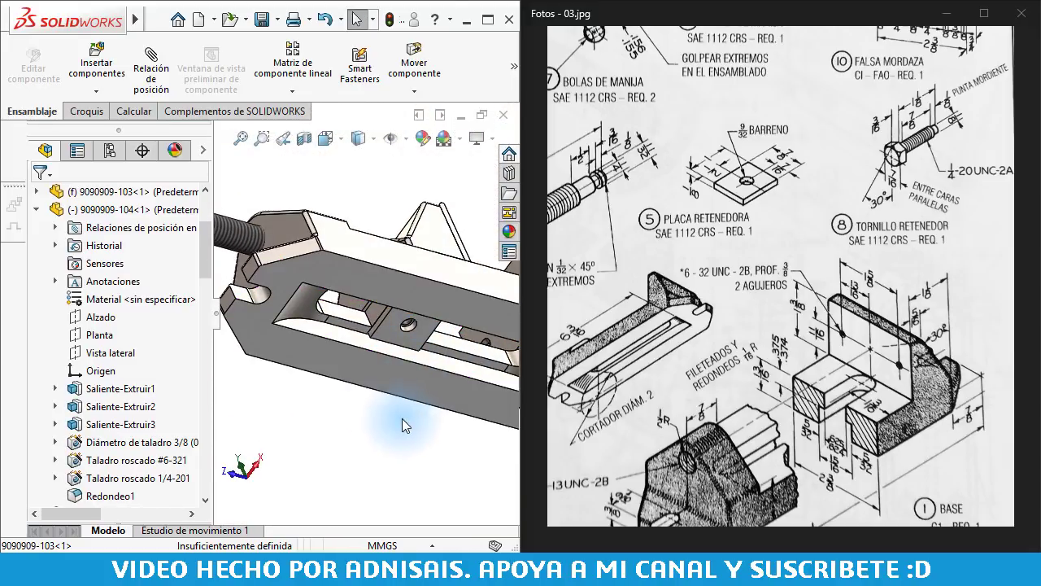
scroll(407, 407, "down", 3)
scroll(447, 307, "up", 3)
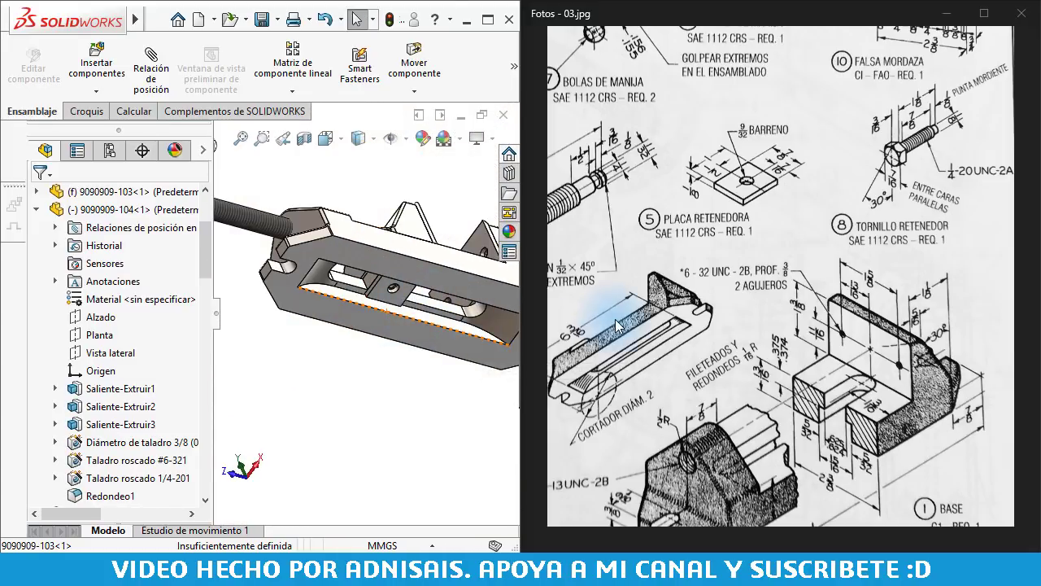
scroll(402, 378, "up", 3)
scroll(402, 378, "up", 3)
left_click_drag(824, 263, 826, 276)
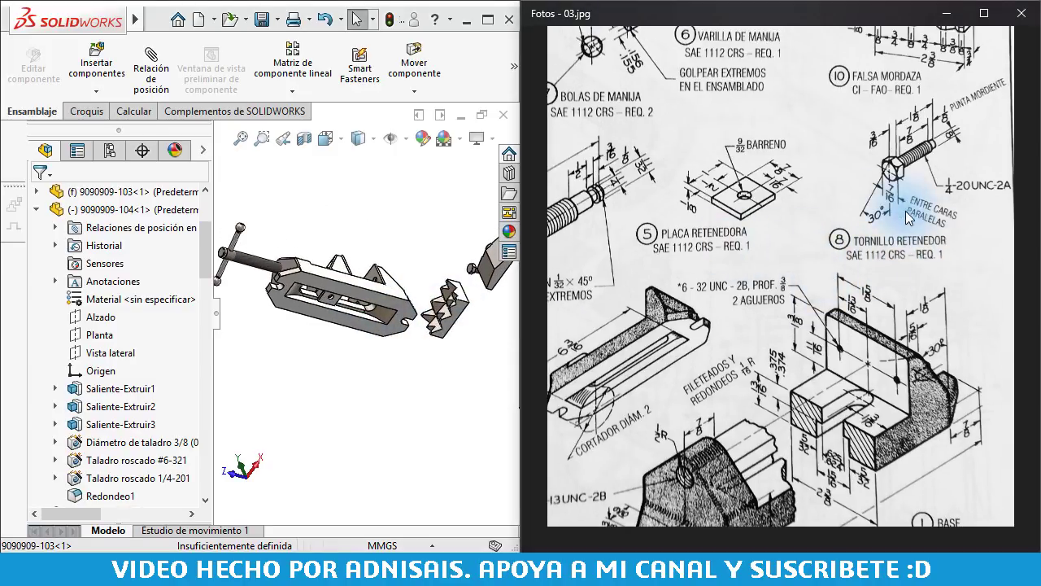
Turn the vise to a new angle and select the retaining bolt and the plate's hole face
middle_click_drag(379, 375, 437, 341)
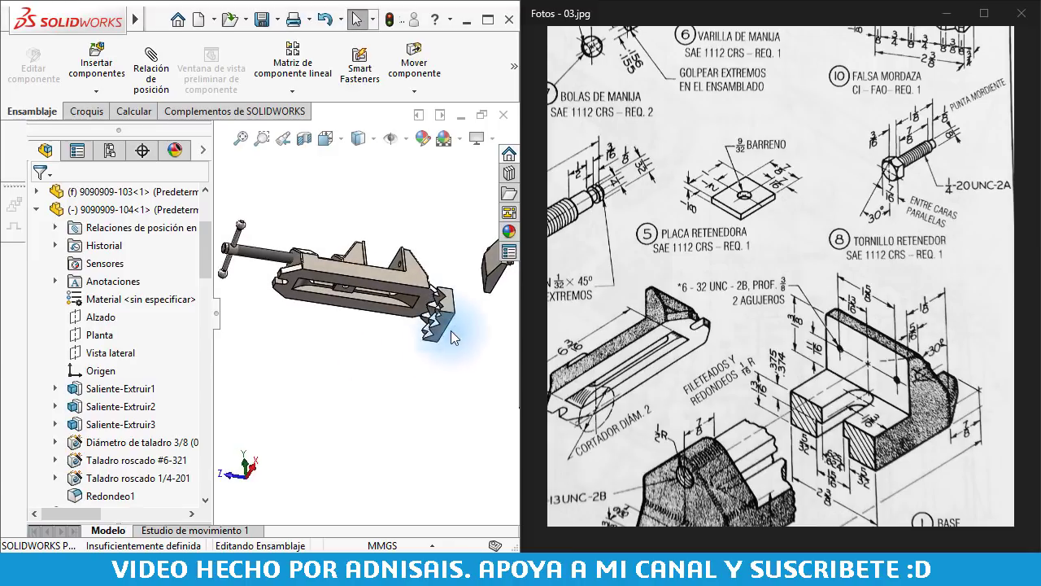
scroll(388, 294, "down", 5)
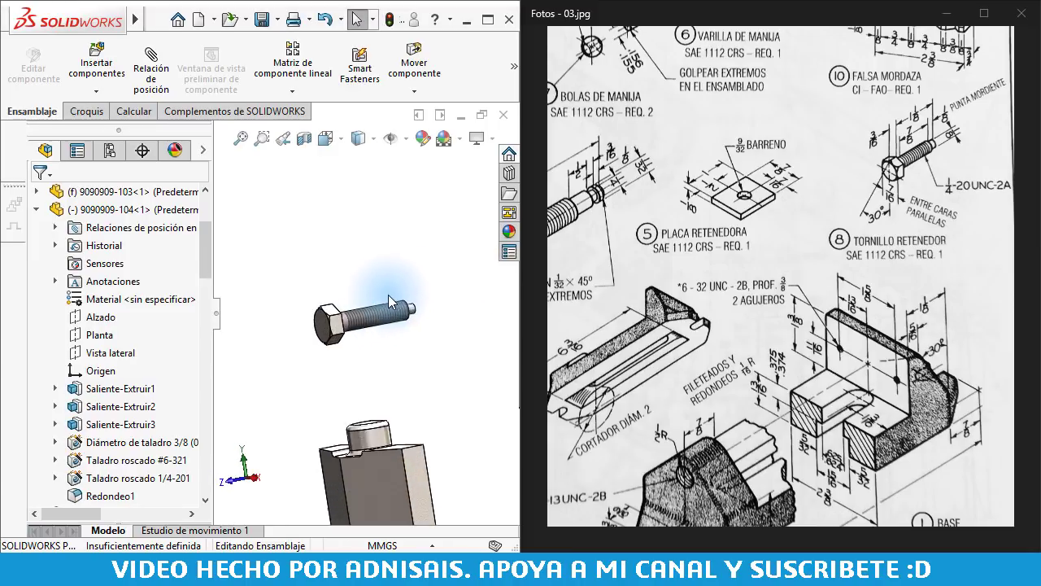
left_click(388, 317)
scroll(374, 317, "up", 3)
scroll(275, 357, "down", 2)
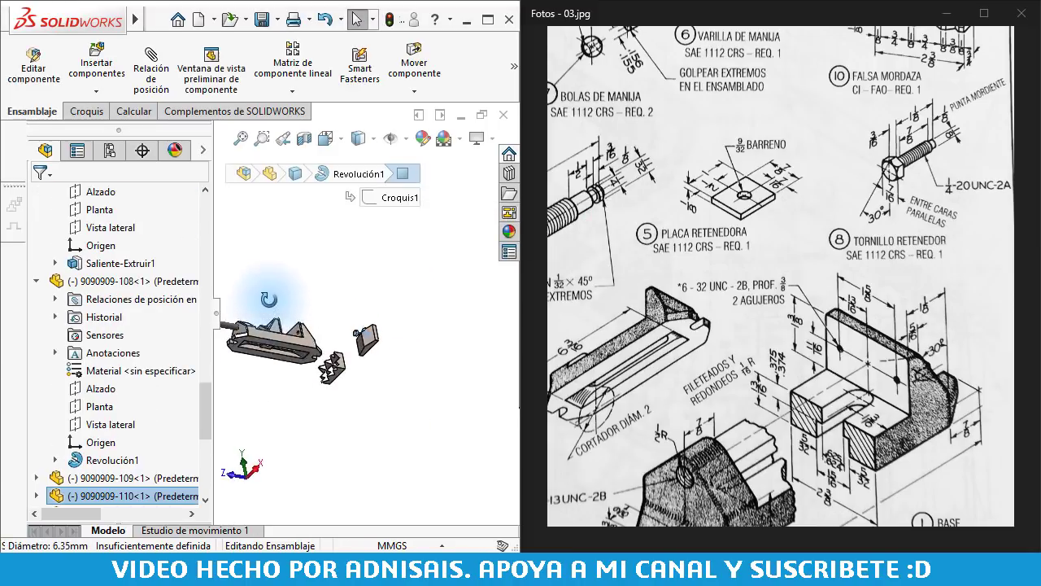
scroll(269, 379, "down", 3)
scroll(322, 244, "down", 2)
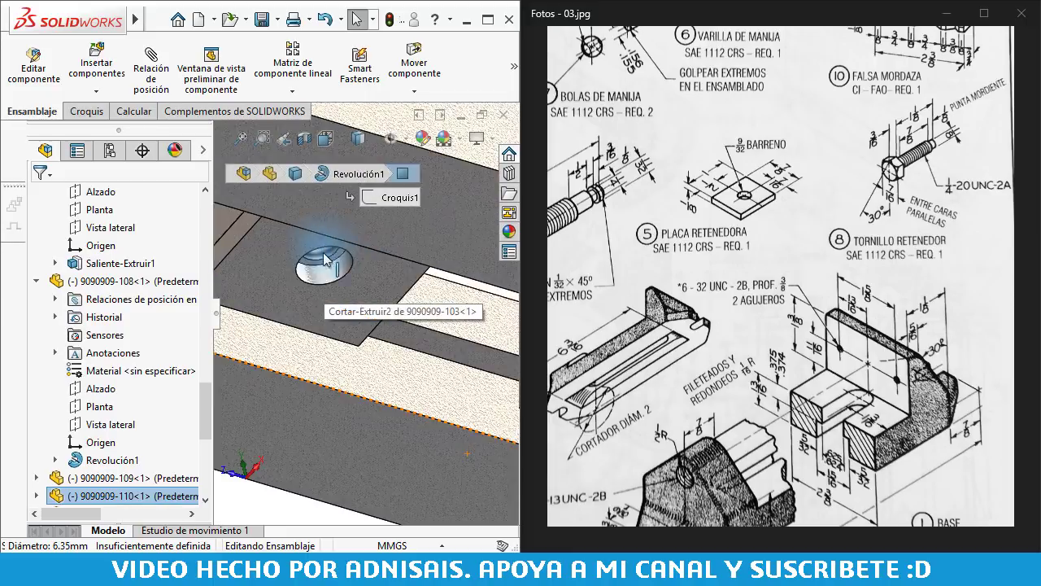
scroll(332, 271, "down", 3)
left_click(332, 271)
Bring the bolt onto the plate hole edge and mate it concentric beneath the hole
left_click_drag(331, 263, 335, 262)
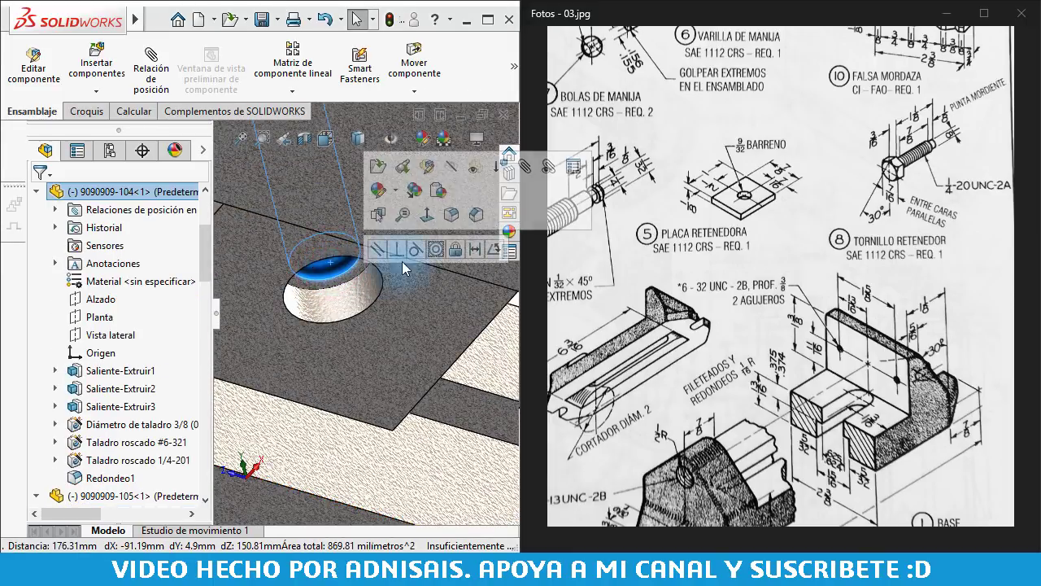
left_click(434, 249)
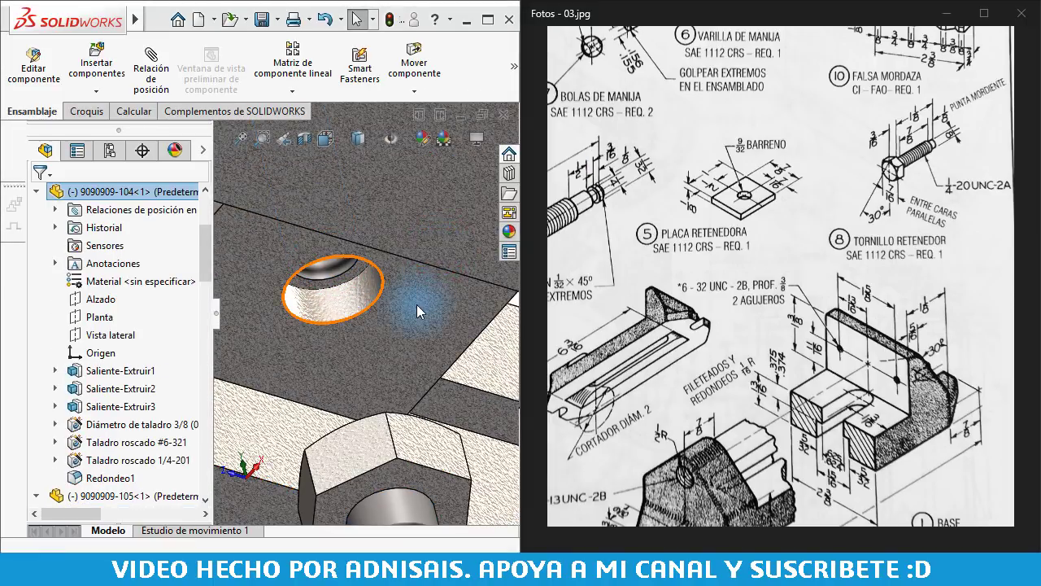
scroll(416, 305, "up", 3)
scroll(358, 338, "up", 3)
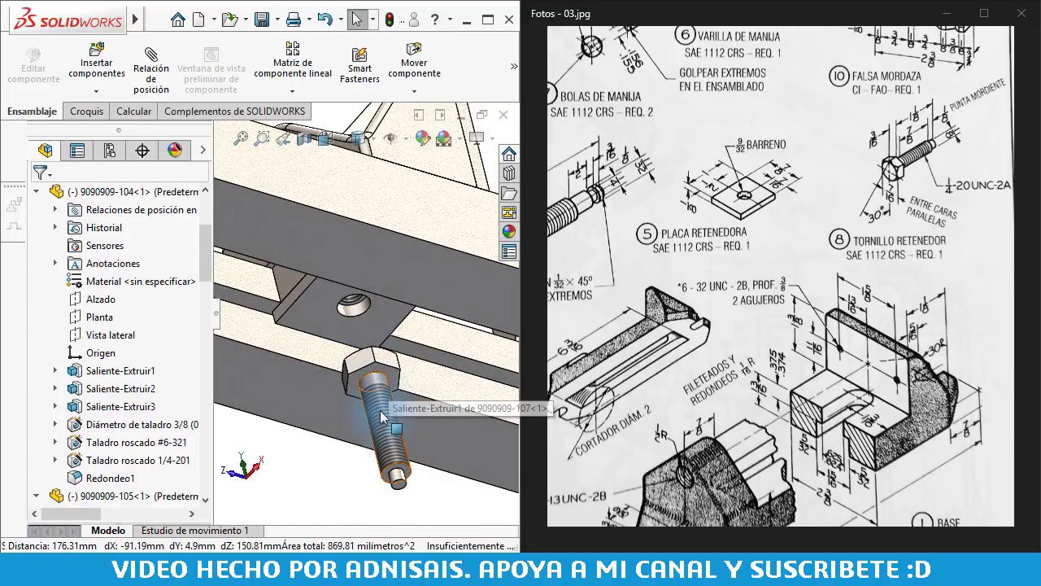
scroll(118, 450, "down", 5)
scroll(118, 450, "down", 5)
scroll(118, 450, "down", 5)
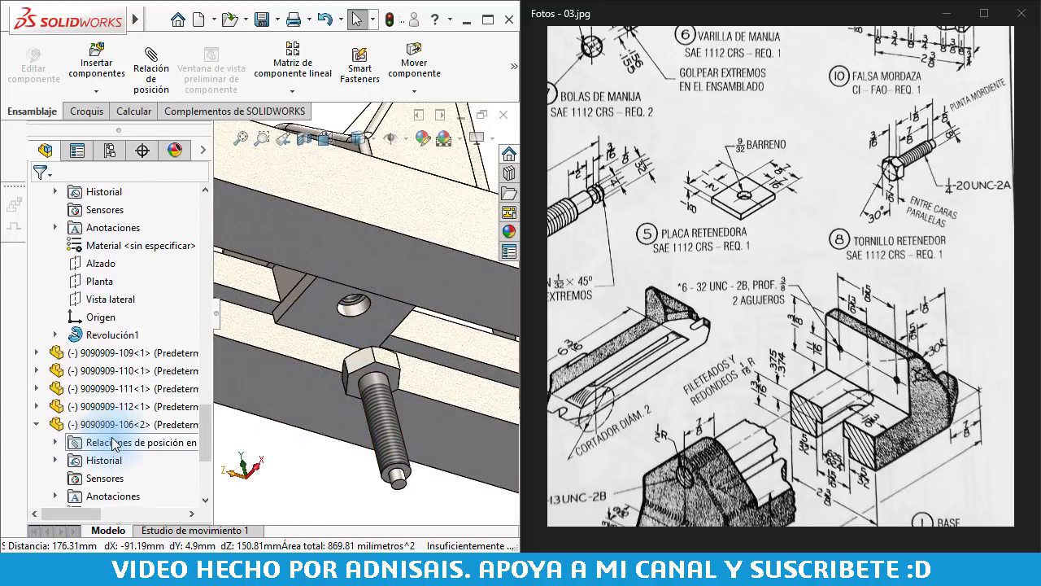
scroll(118, 450, "down", 3)
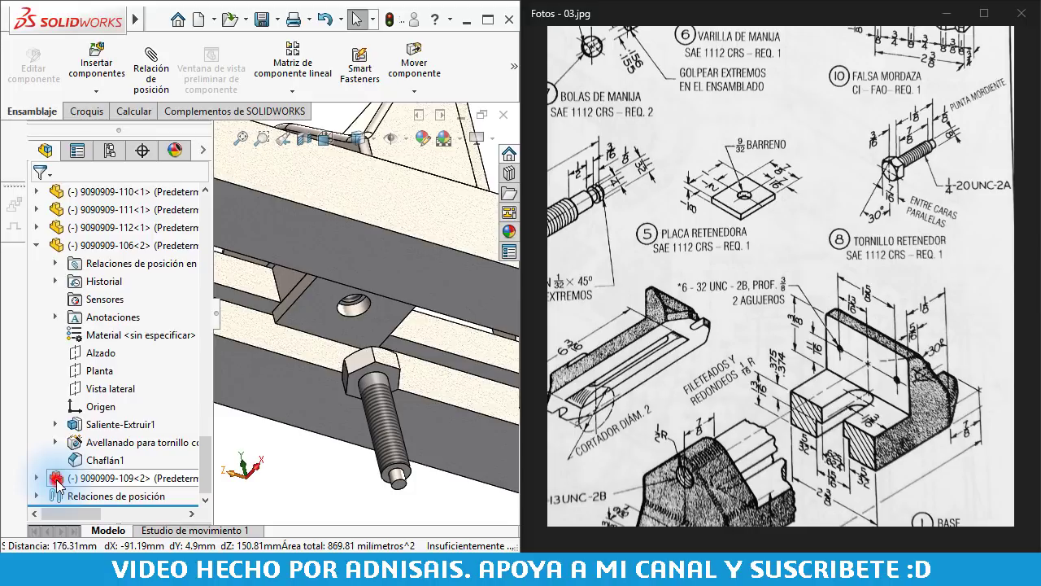
In the Relaciones de posición folder, edit the Concéntrica6 mate holding the bolt
left_click(57, 480)
left_click(37, 495)
scroll(91, 488, "down", 1)
left_click(89, 498)
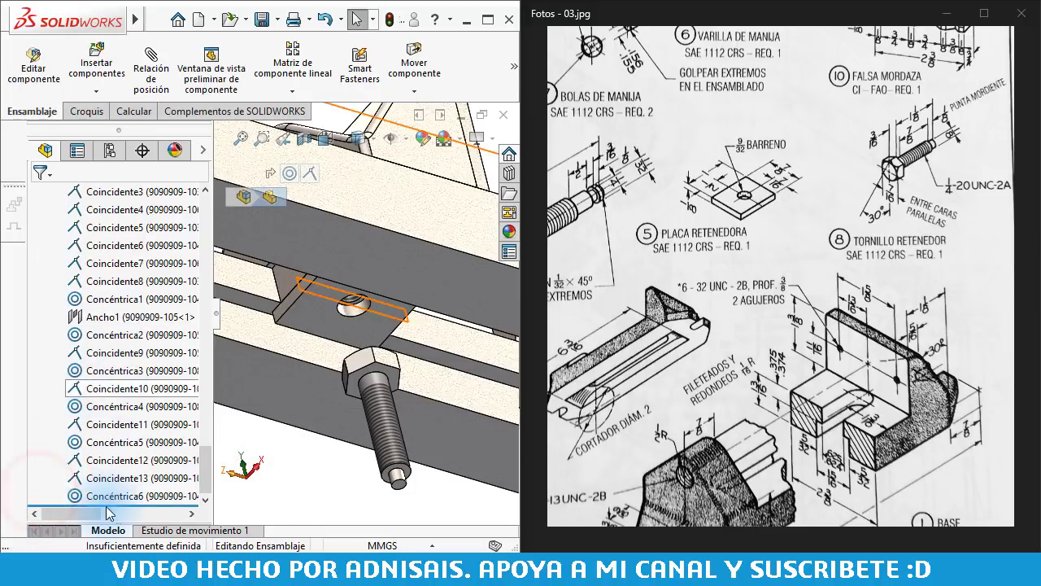
left_click(100, 498)
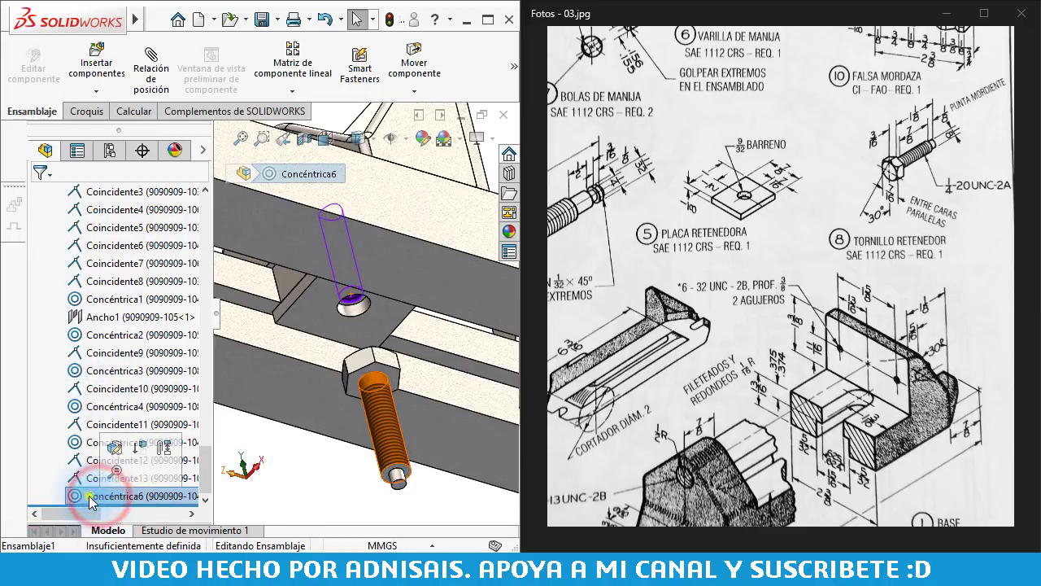
right_click(90, 498)
left_click(152, 318)
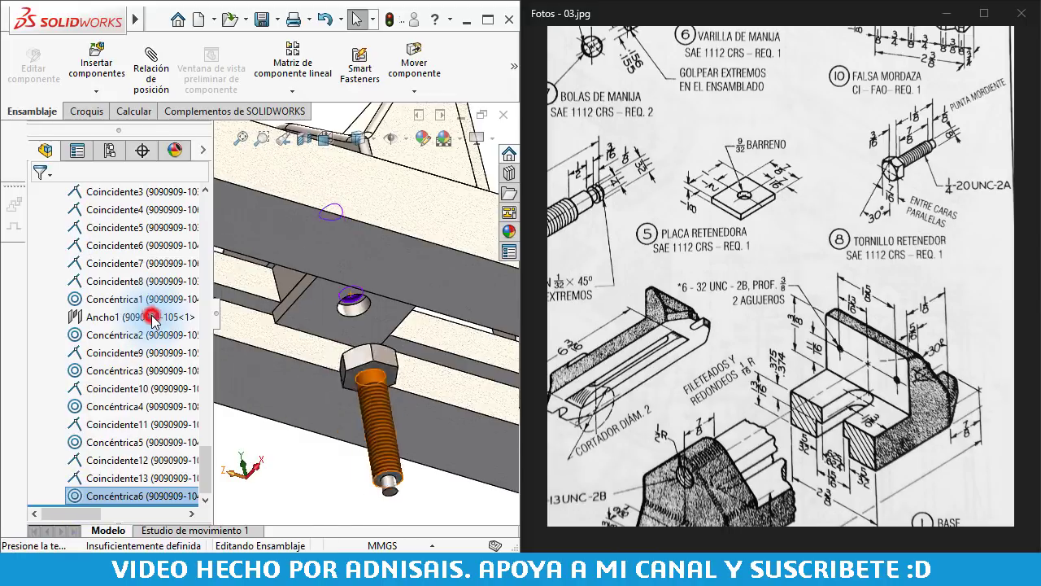
left_click(146, 317)
Drag the retaining bolt down below the vise and hide the front jaw
left_click_drag(397, 290, 366, 233)
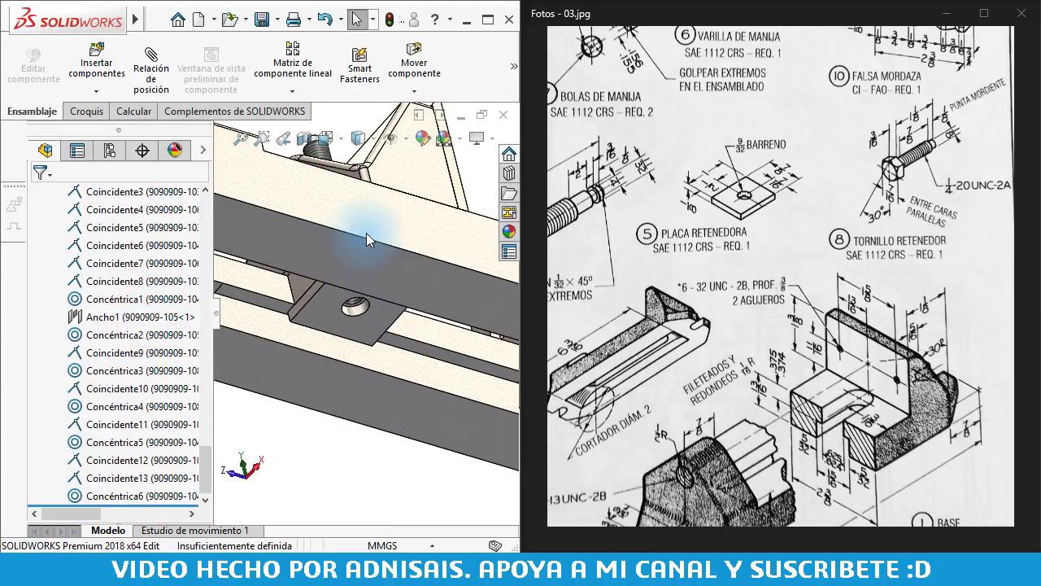
middle_click_drag(369, 283, 348, 290)
scroll(358, 317, "down", 3)
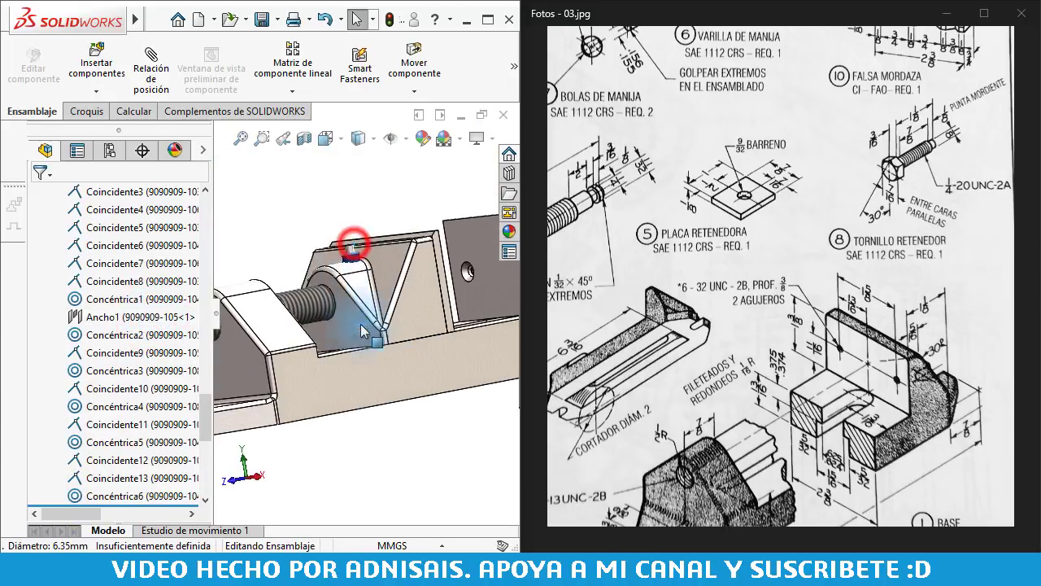
left_click_drag(363, 331, 396, 500)
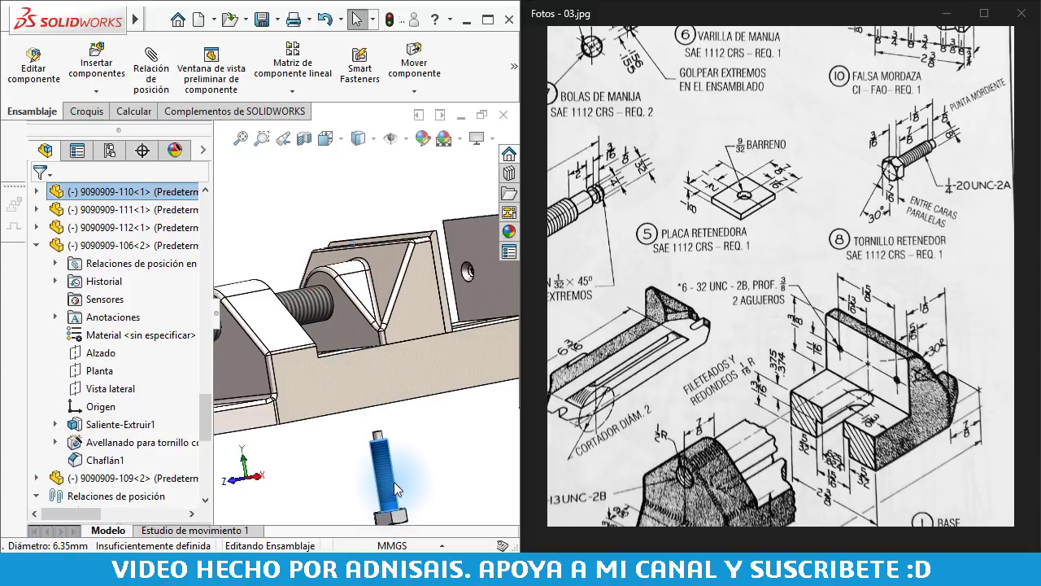
middle_click_drag(354, 408, 427, 389)
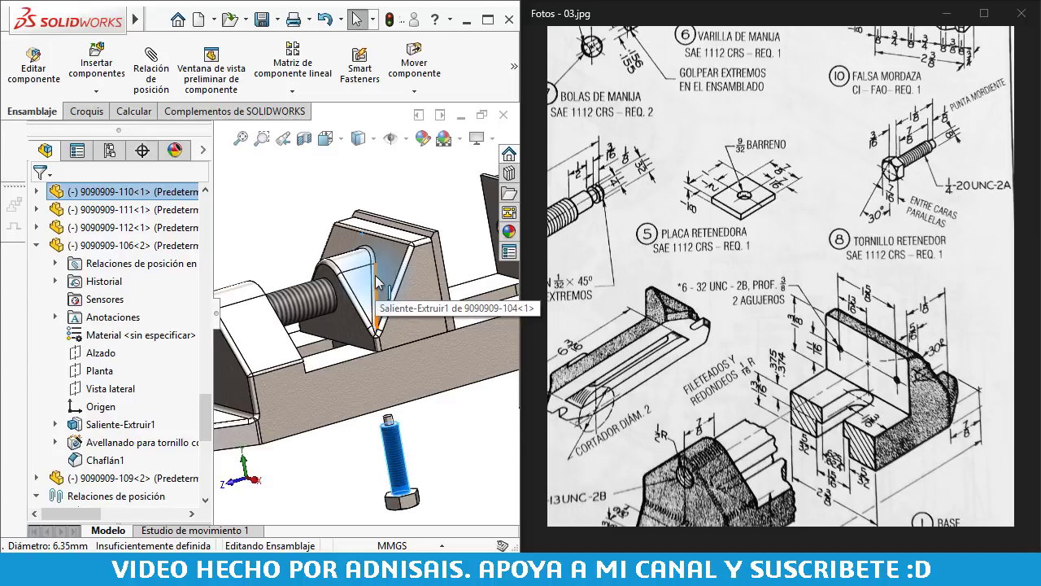
key("Tab")
Make the bolt tip tangent to the screw-end neck groove, then unhide the front jaw with Shift+Tab
left_click(325, 239)
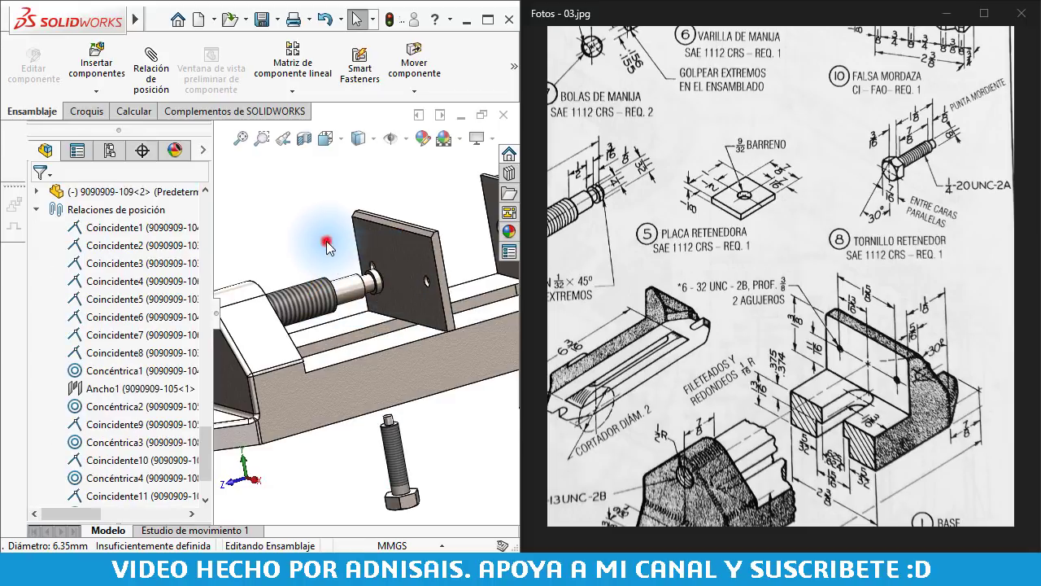
scroll(380, 384, "down", 3)
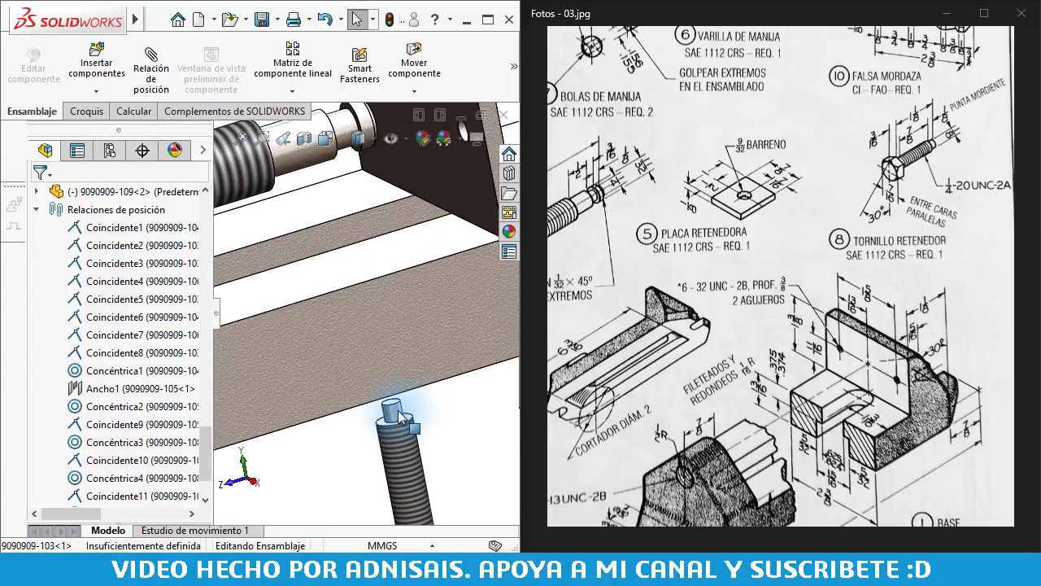
scroll(380, 385, "down", 3)
left_click(370, 366)
scroll(370, 362, "up", 5)
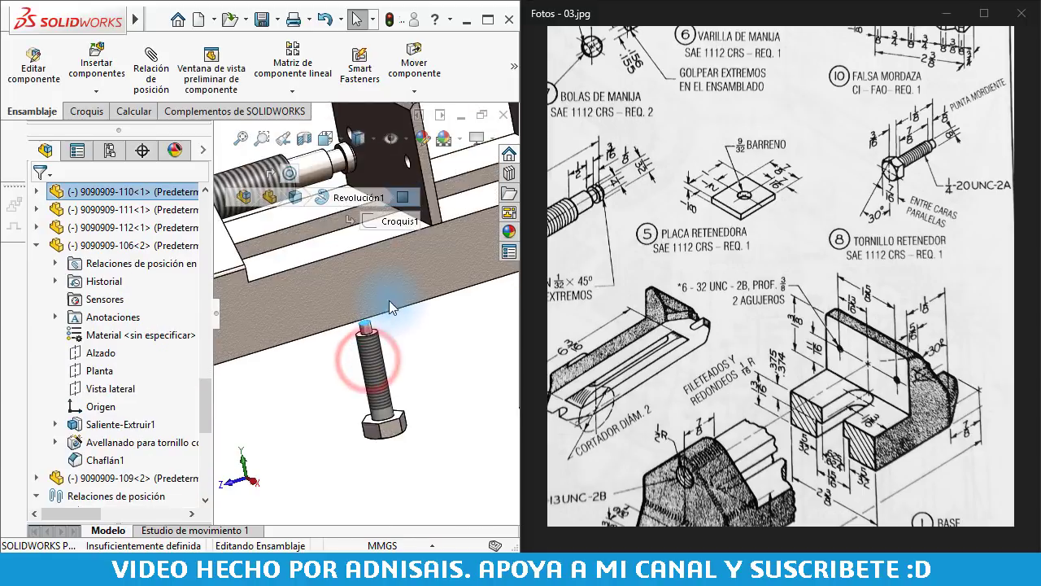
scroll(337, 248, "down", 3)
scroll(342, 254, "down", 2)
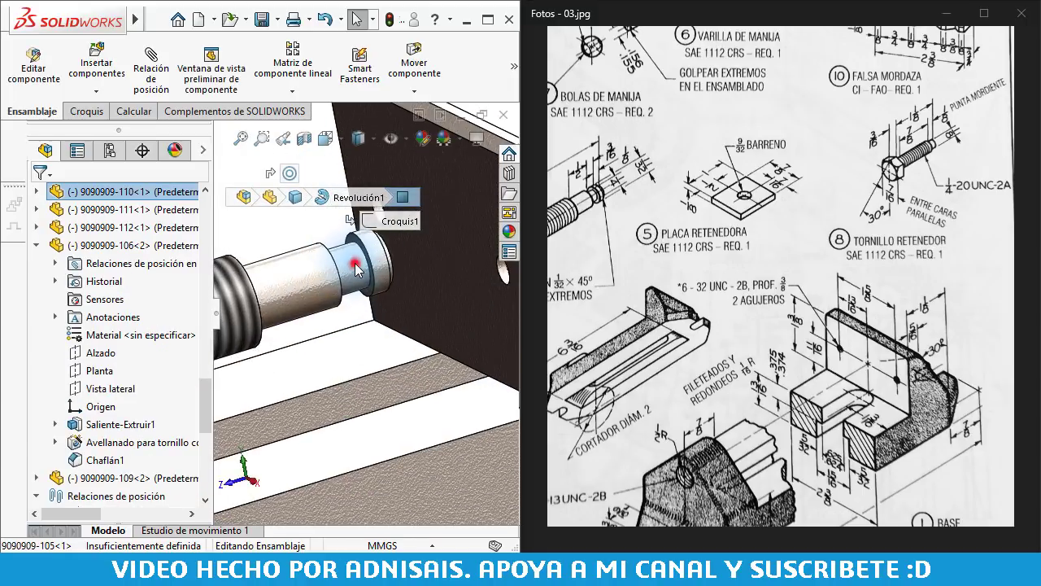
left_click(355, 263)
left_click(389, 269, "ctrl")
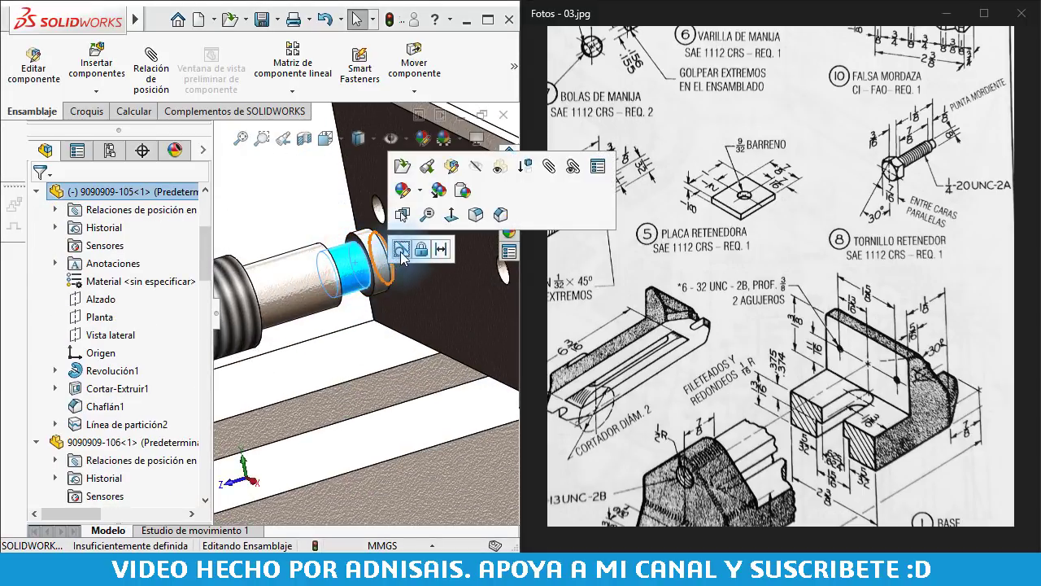
left_click(401, 250)
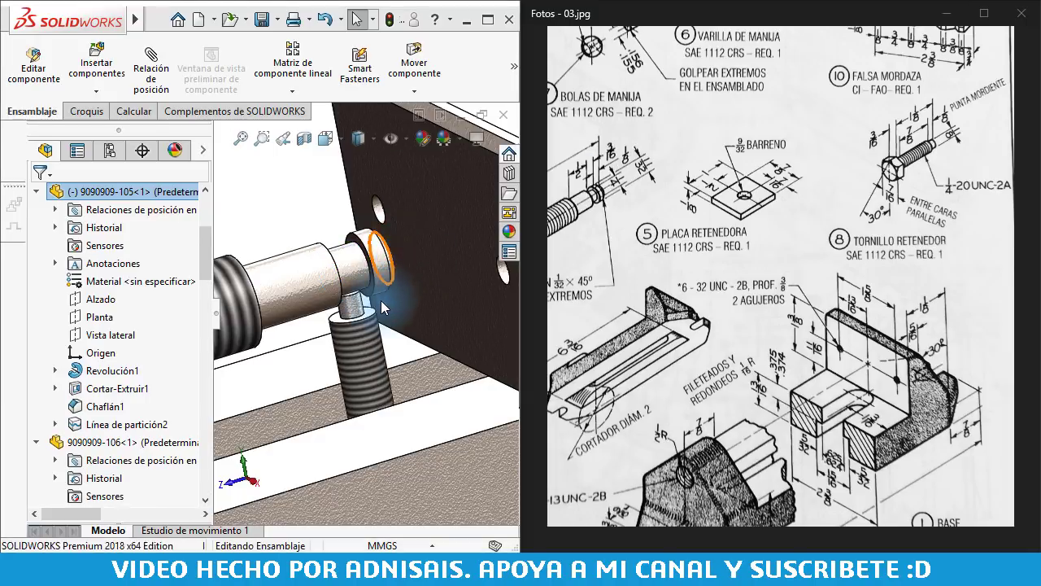
mouse_move(396, 250)
middle_mouse_down()
mouse_move(360, 289)
mouse_move(281, 273)
mouse_move(389, 267)
middle_mouse_up()
key("shift+Tab")
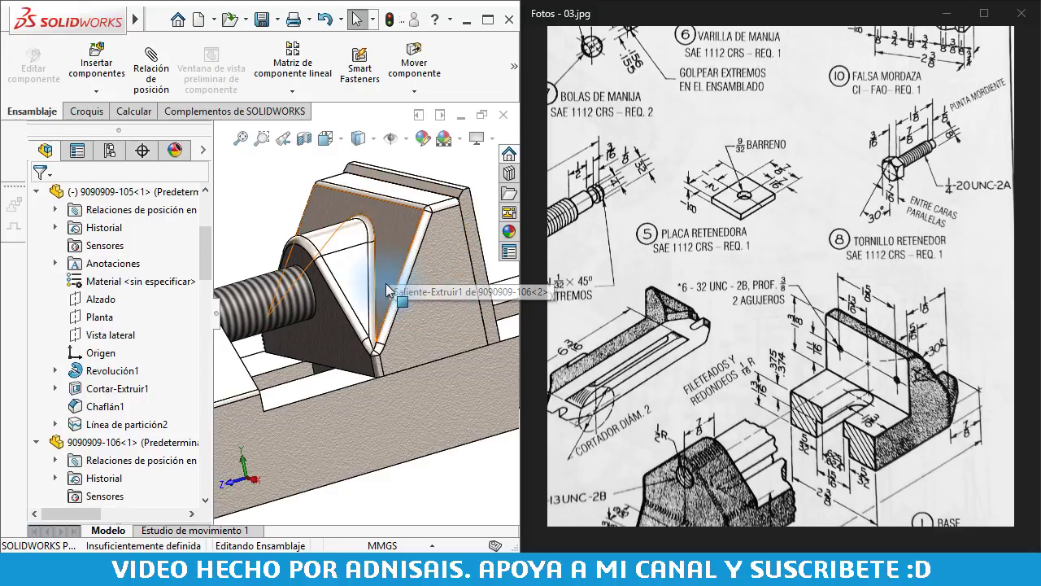
Change the front jaw block's transparency and zoom out over the assembly
left_click(394, 258)
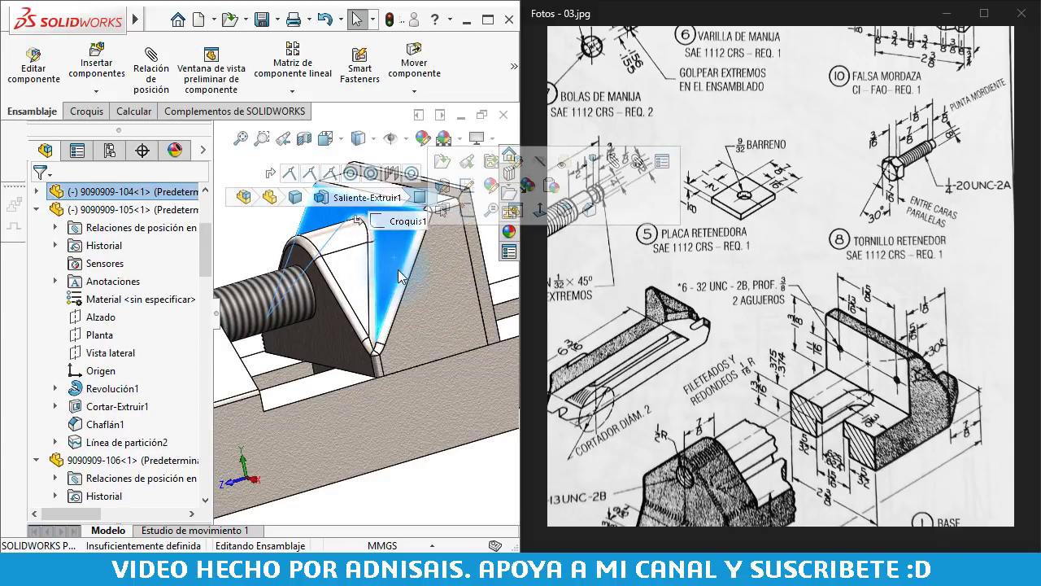
left_click(566, 166)
left_click(453, 467)
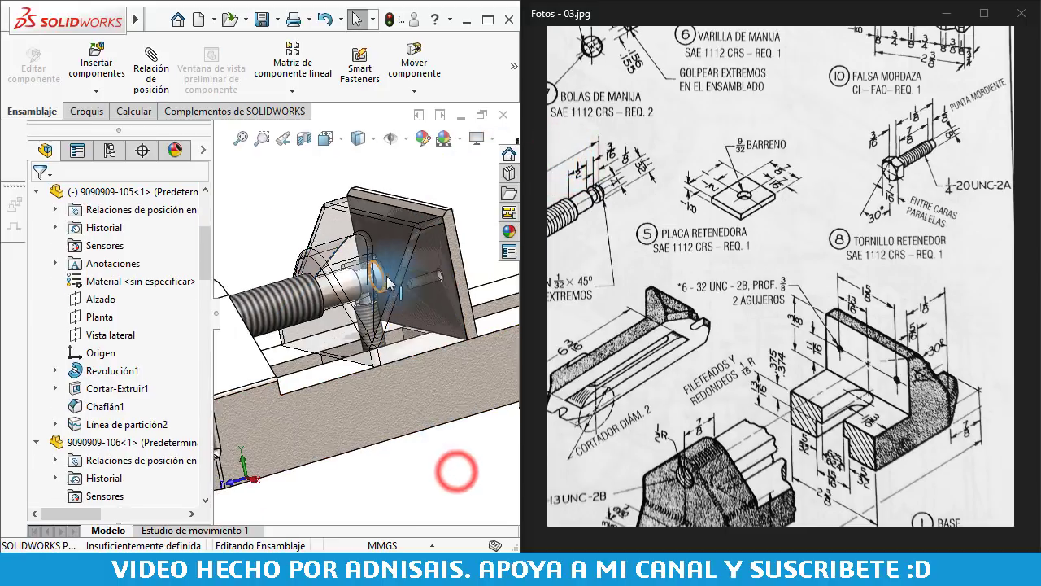
scroll(370, 297, "down", 2)
scroll(358, 292, "down", 3)
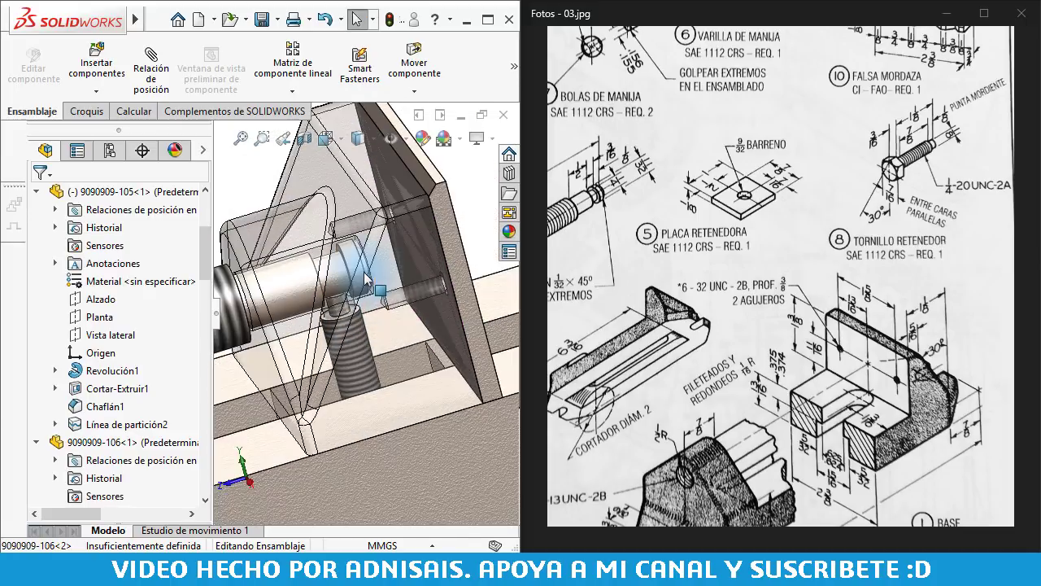
scroll(347, 290, "down", 3)
scroll(347, 290, "down", 1)
scroll(382, 374, "down", 1)
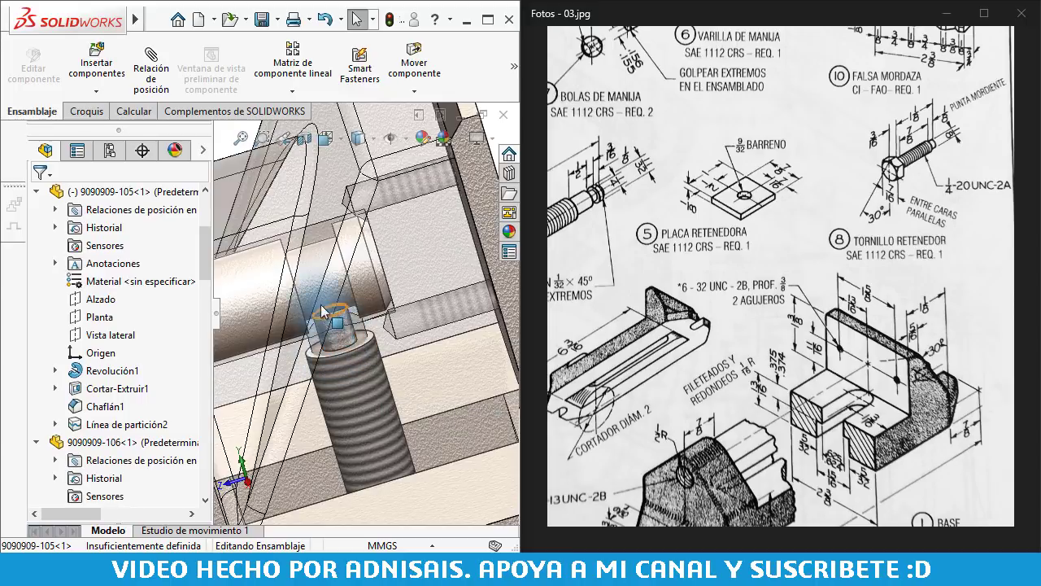
scroll(380, 295, "up", 2)
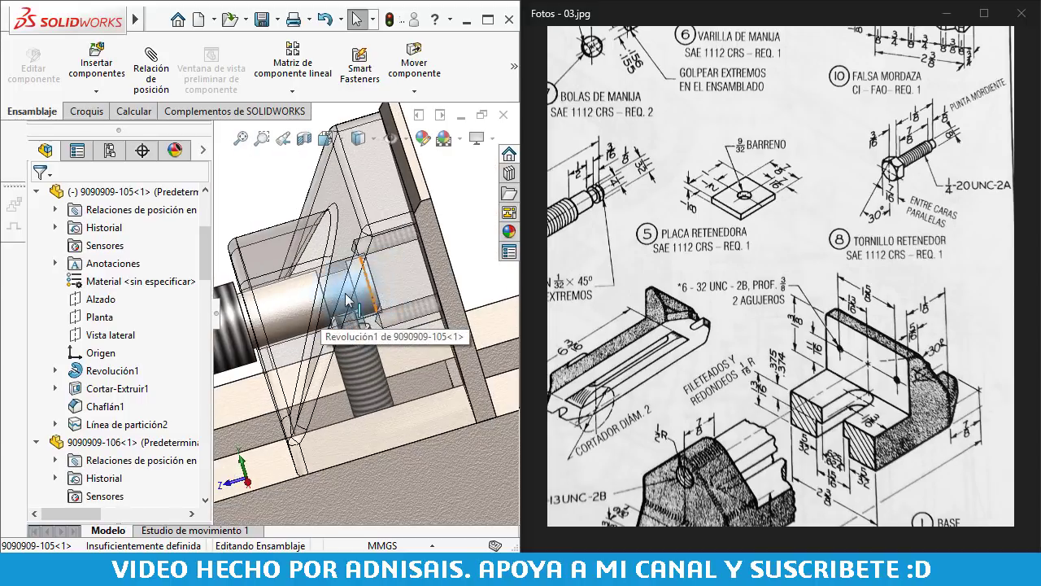
scroll(272, 324, "up", 2)
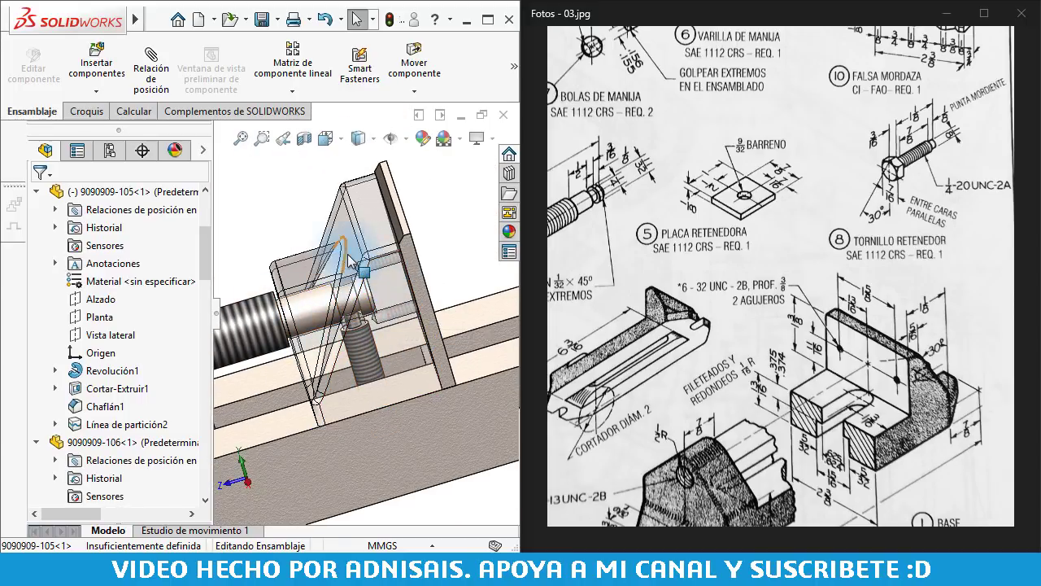
Make the see-through block opaque again via the S shortcut toolbar, then deselect it
left_click(365, 221)
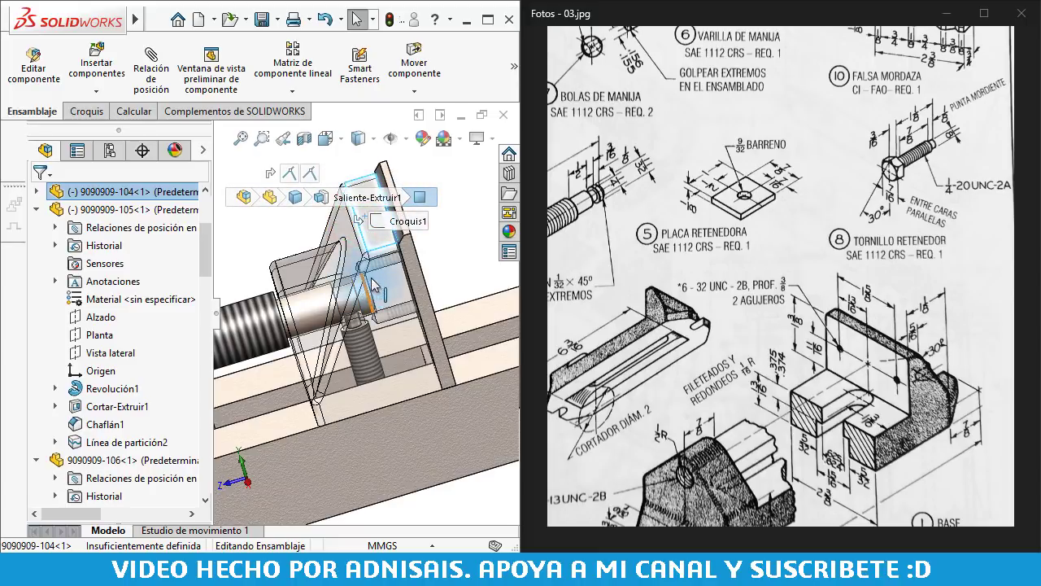
scroll(355, 262, "down", 2)
key("s")
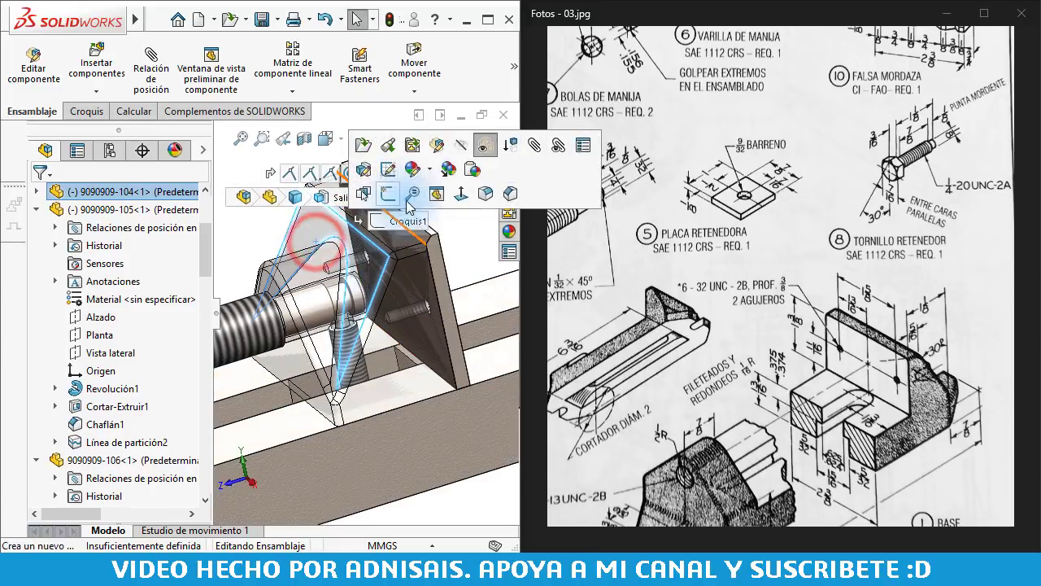
left_click(485, 145)
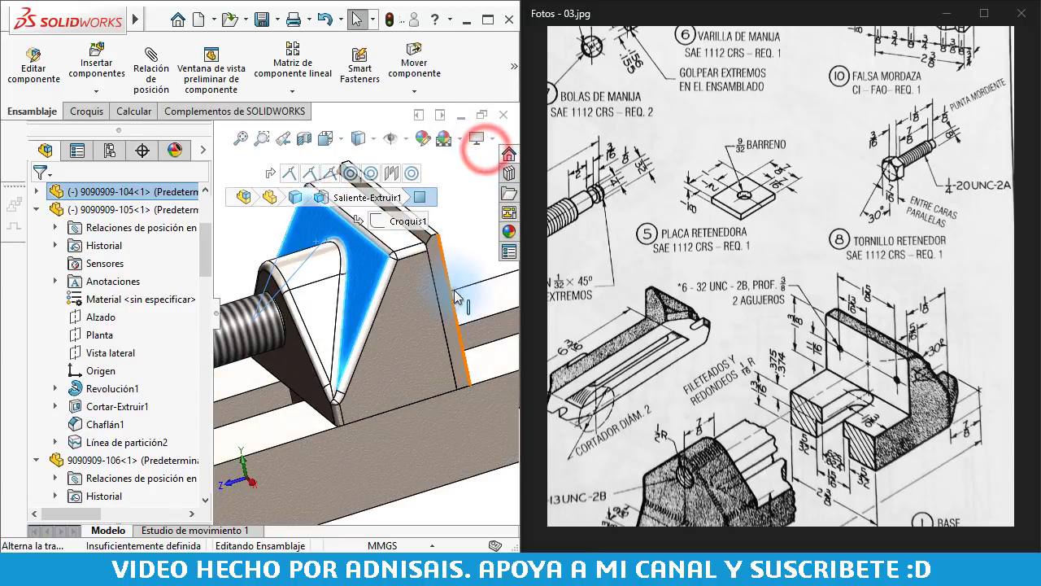
left_click(456, 417)
scroll(431, 406, "up", 3)
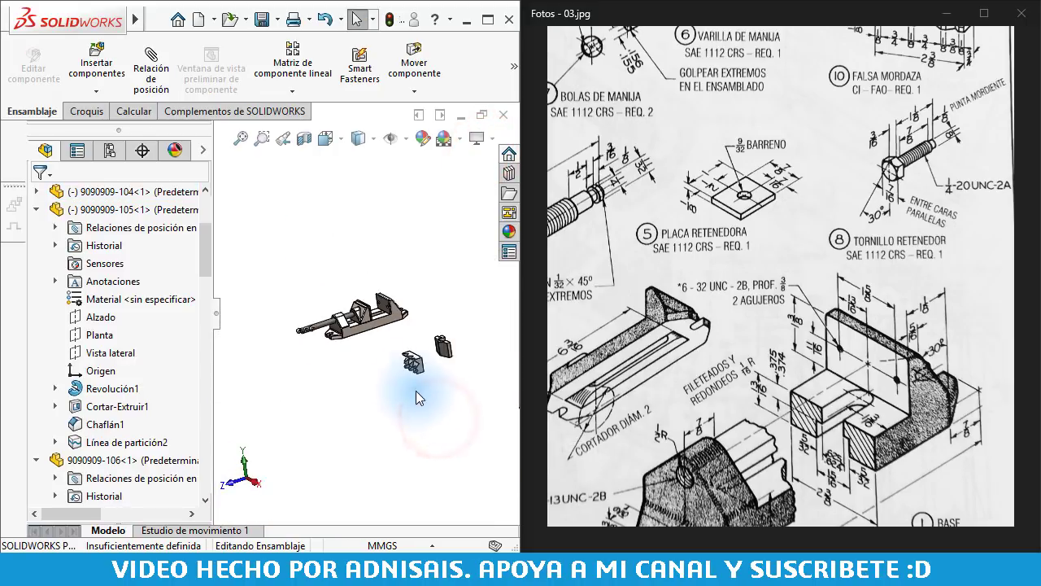
scroll(416, 391, "up", 2)
scroll(421, 325, "down", 2)
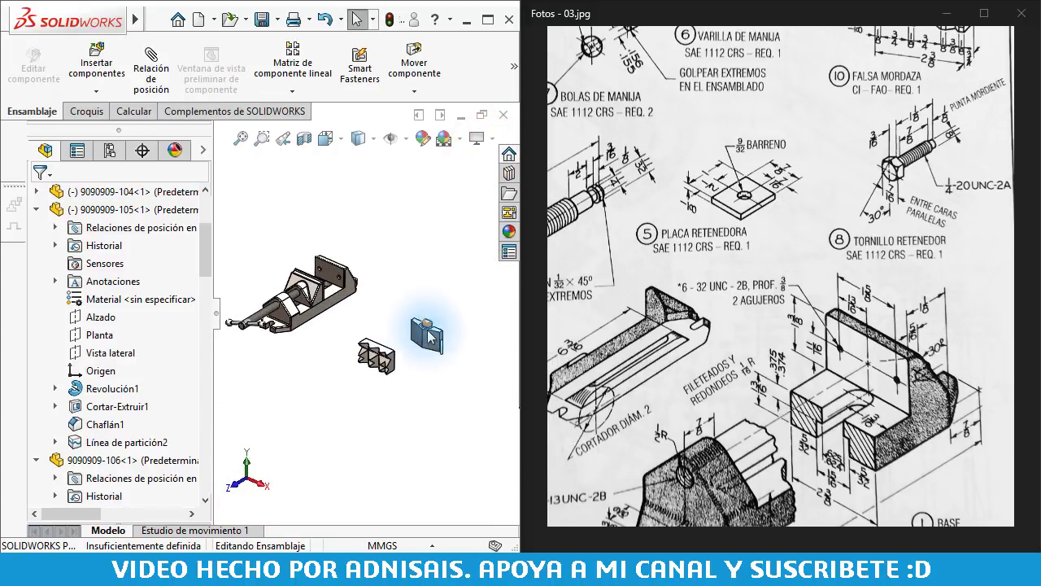
scroll(423, 329, "down", 2)
mouse_move(413, 325)
middle_mouse_down()
mouse_move(342, 302)
mouse_move(330, 280)
mouse_move(353, 246)
mouse_move(355, 260)
middle_mouse_up()
left_click_drag(692, 325, 760, 207)
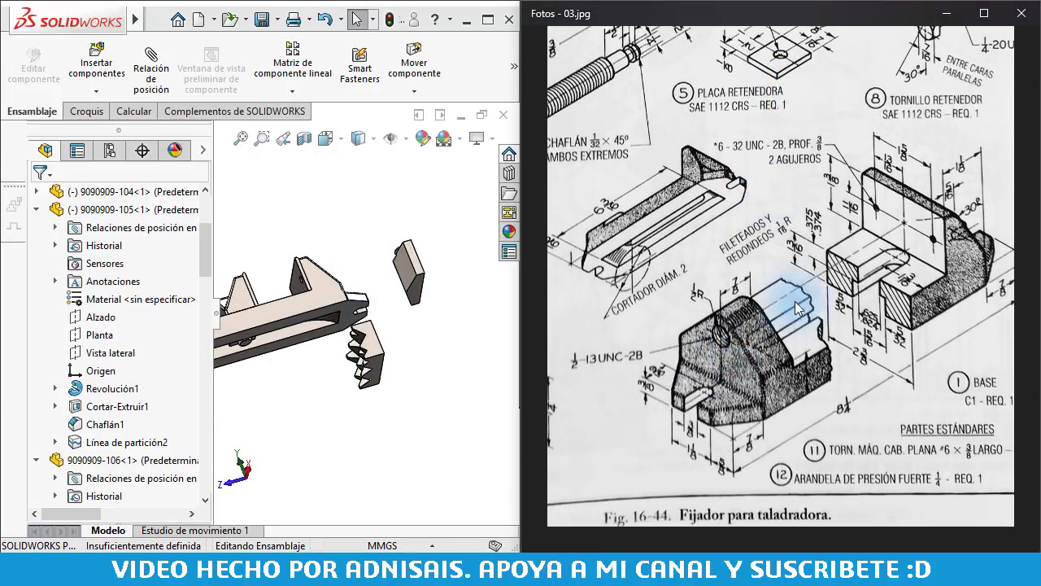
mouse_move(797, 307)
left_mouse_down()
mouse_move(766, 272)
mouse_move(697, 290)
mouse_move(714, 410)
mouse_move(747, 233)
mouse_move(826, 253)
mouse_move(941, 344)
mouse_move(790, 468)
mouse_move(793, 521)
left_mouse_up()
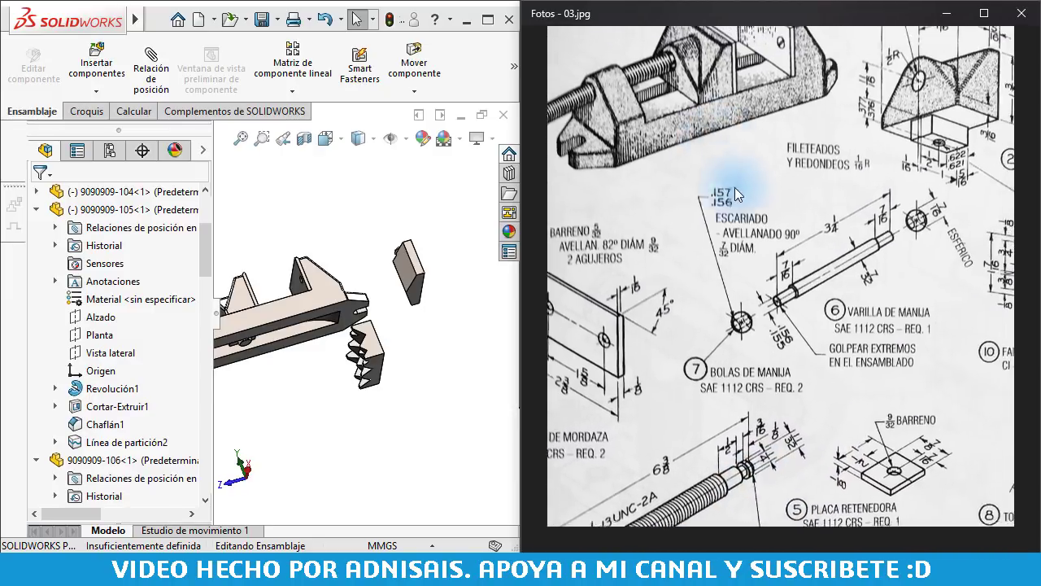
mouse_move(735, 187)
left_mouse_down()
mouse_move(740, 204)
mouse_move(718, 51)
left_mouse_up()
mouse_move(724, 455)
left_mouse_down()
mouse_move(727, 291)
mouse_move(743, 266)
mouse_move(528, 440)
mouse_move(618, 460)
mouse_move(799, 254)
mouse_move(826, 195)
mouse_move(586, 323)
mouse_move(633, 320)
left_mouse_up()
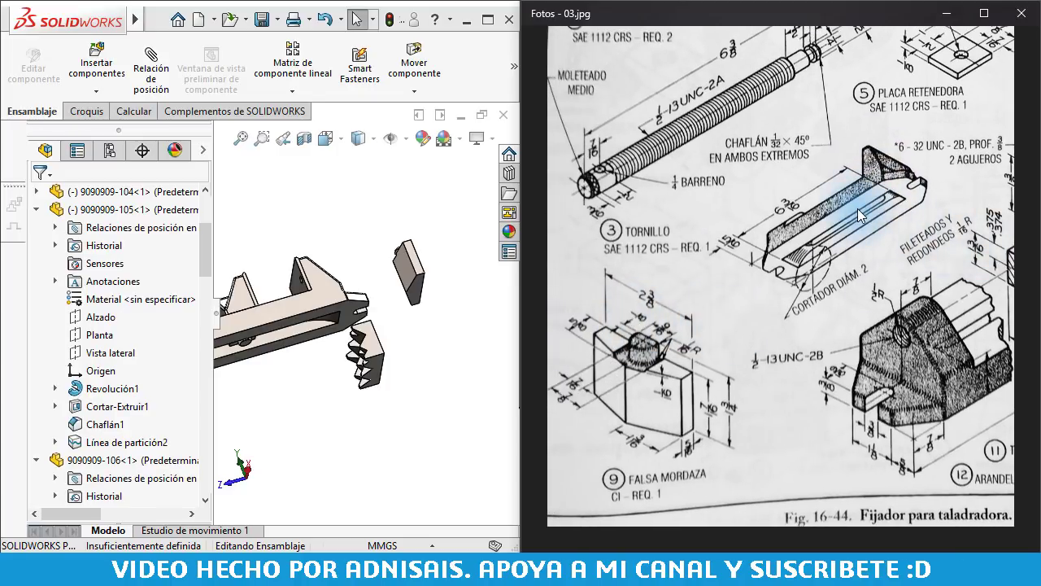
mouse_move(849, 208)
left_mouse_down()
mouse_move(732, 442)
mouse_move(778, 209)
mouse_move(917, 195)
left_mouse_up()
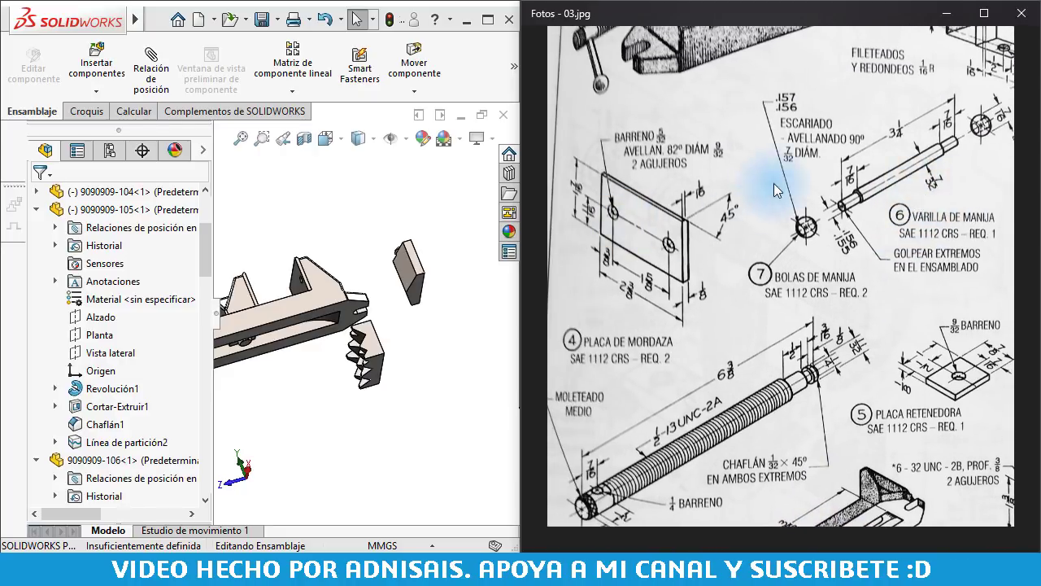
left_click_drag(776, 190, 707, 378)
scroll(707, 377, "up", 1)
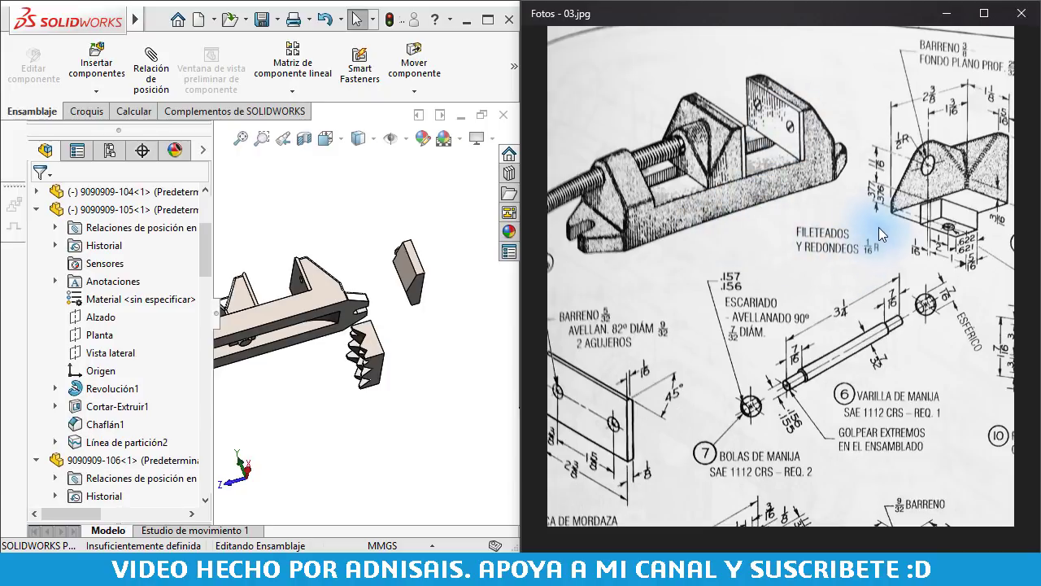
left_click_drag(782, 196, 840, 261)
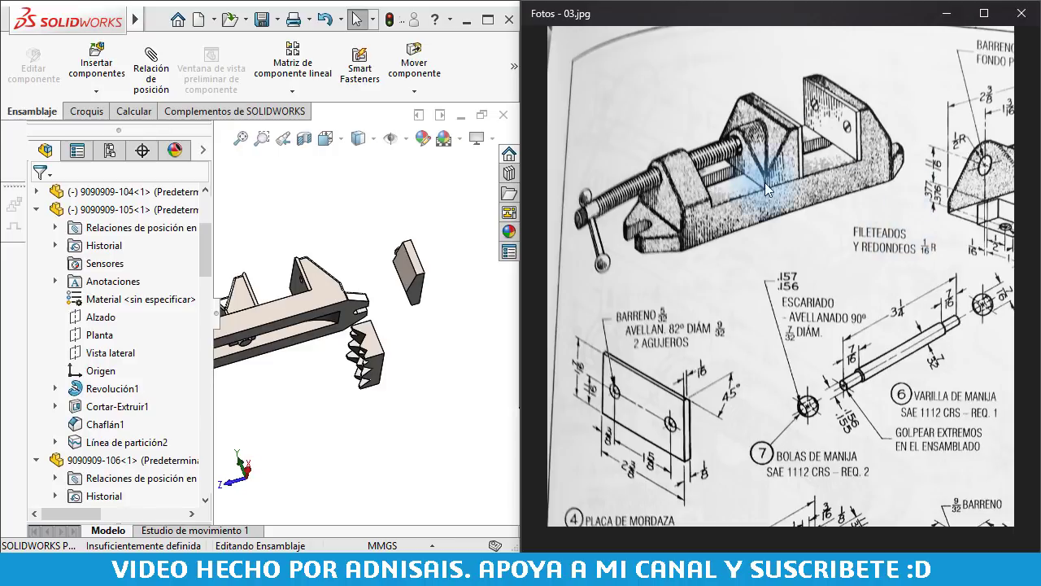
mouse_move(389, 300)
middle_mouse_down()
mouse_move(405, 337)
mouse_move(455, 349)
mouse_move(392, 326)
mouse_move(432, 337)
mouse_move(443, 357)
middle_mouse_up()
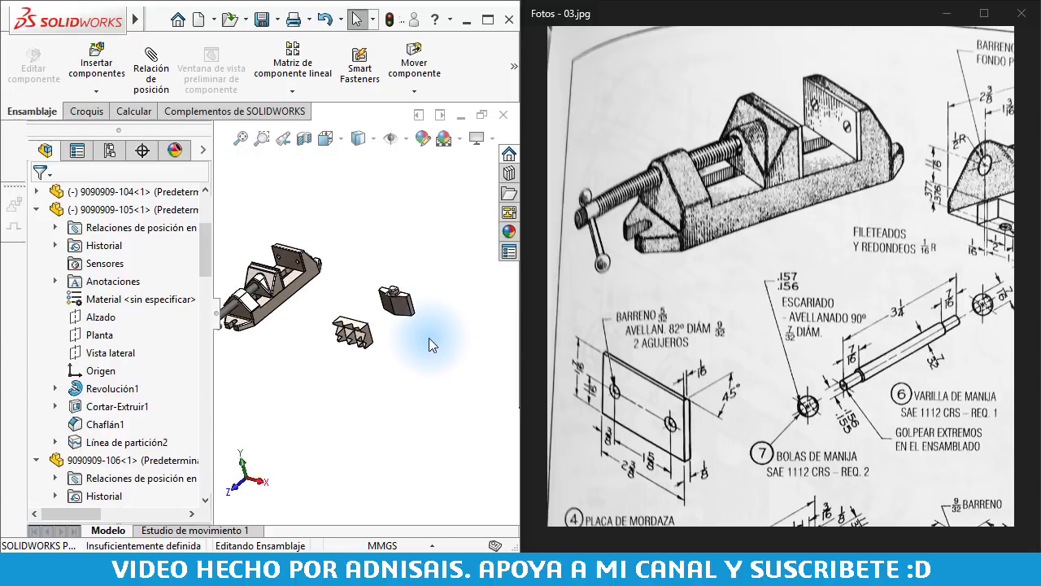
scroll(398, 307, "down", 2)
scroll(409, 301, "down", 1)
mouse_move(410, 307)
middle_mouse_down()
mouse_move(334, 305)
mouse_move(327, 319)
middle_mouse_up()
mouse_move(767, 348)
left_mouse_down()
mouse_move(740, 419)
mouse_move(781, 252)
mouse_move(588, 274)
mouse_move(627, 345)
mouse_move(642, 342)
mouse_move(767, 88)
mouse_move(748, 279)
mouse_move(738, 174)
mouse_move(755, 177)
mouse_move(739, 165)
mouse_move(734, 193)
mouse_move(708, 219)
mouse_move(743, 132)
mouse_move(756, 156)
left_mouse_up()
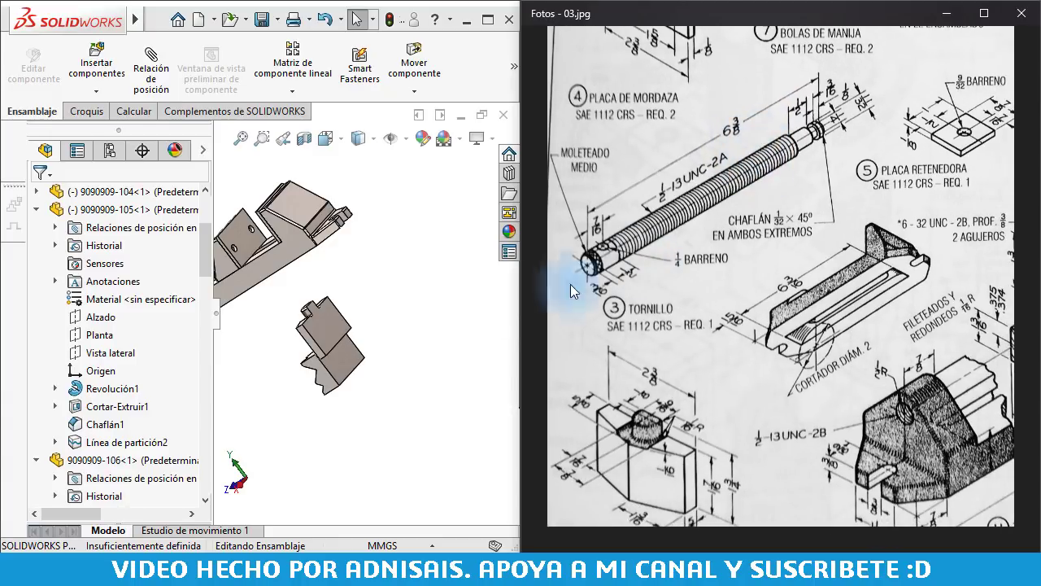
mouse_move(377, 278)
middle_mouse_down()
mouse_move(425, 217)
mouse_move(409, 163)
mouse_move(384, 227)
mouse_move(441, 267)
mouse_move(423, 290)
mouse_move(437, 332)
mouse_move(428, 344)
mouse_move(428, 278)
mouse_move(413, 307)
mouse_move(397, 302)
mouse_move(414, 279)
mouse_move(421, 297)
mouse_move(423, 287)
mouse_move(360, 284)
mouse_move(276, 305)
middle_mouse_up()
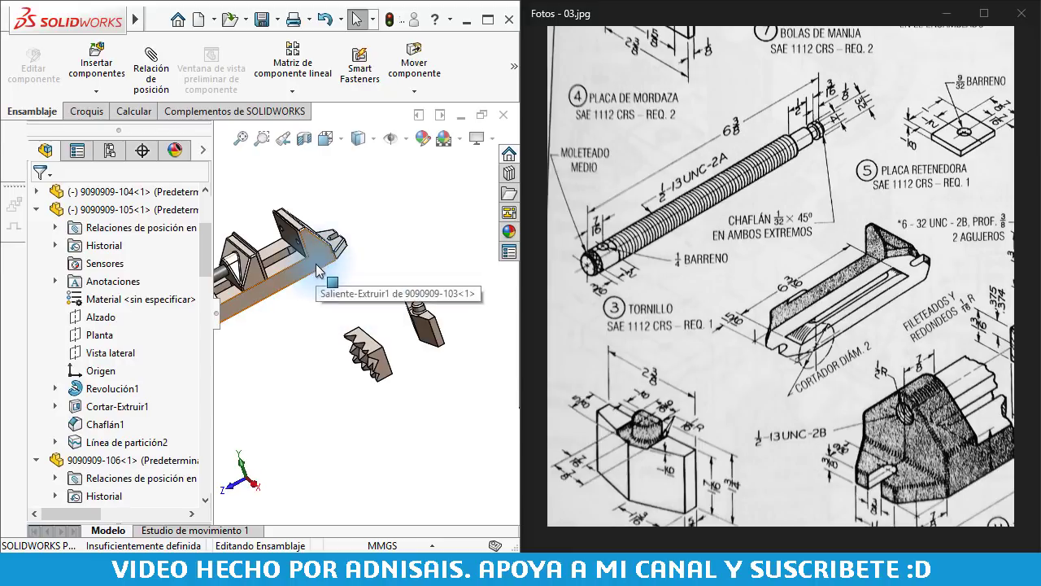
scroll(360, 348, "down", 2)
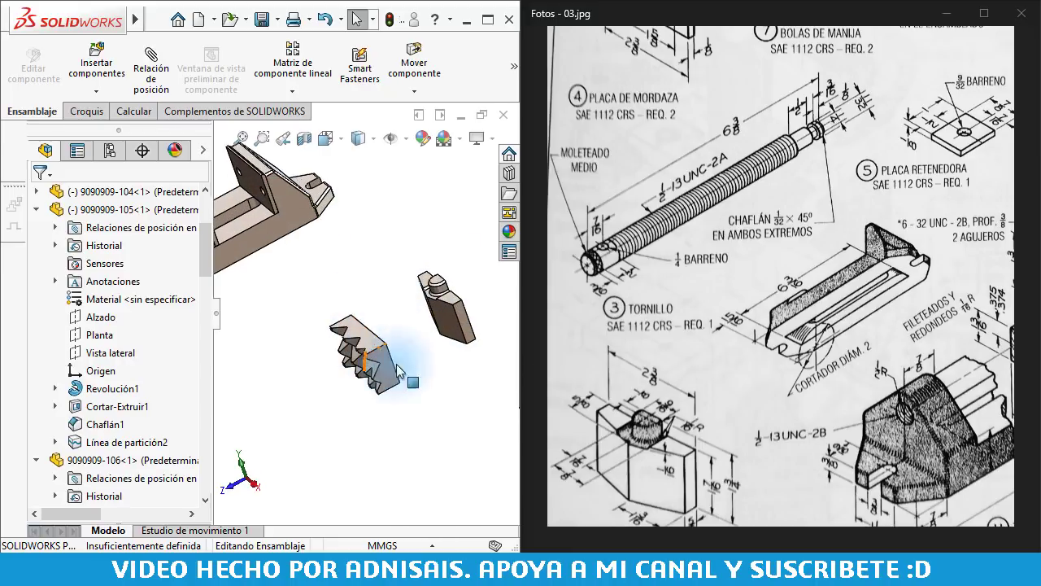
middle_click_drag(368, 306, 392, 295)
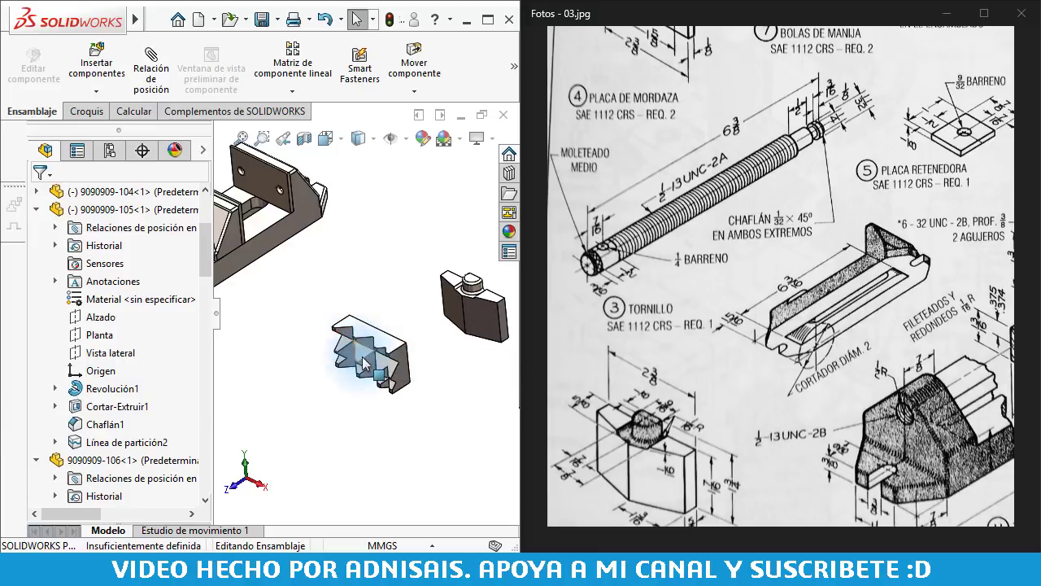
middle_click_drag(363, 365, 254, 185)
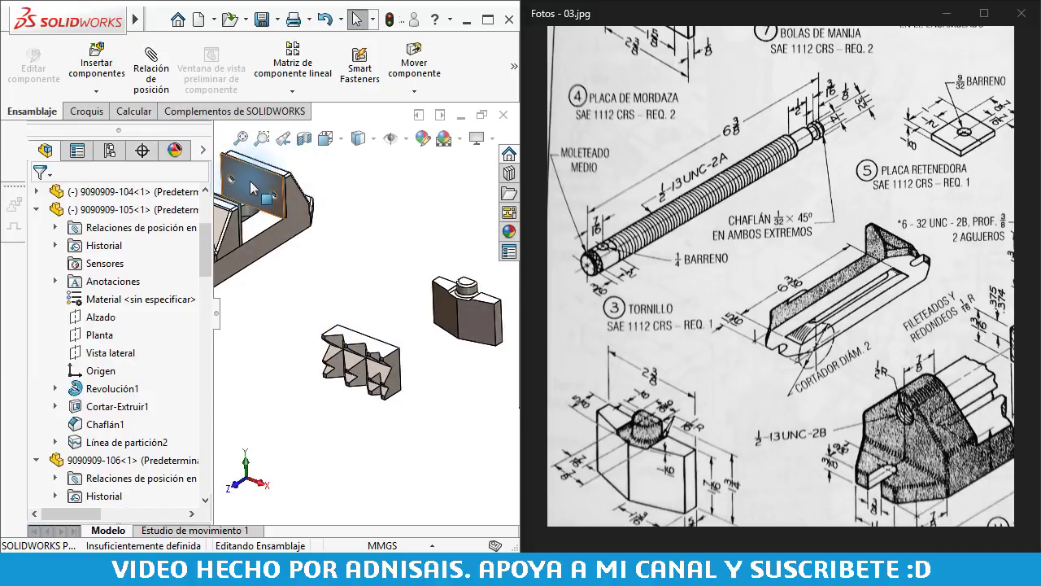
left_click(348, 355)
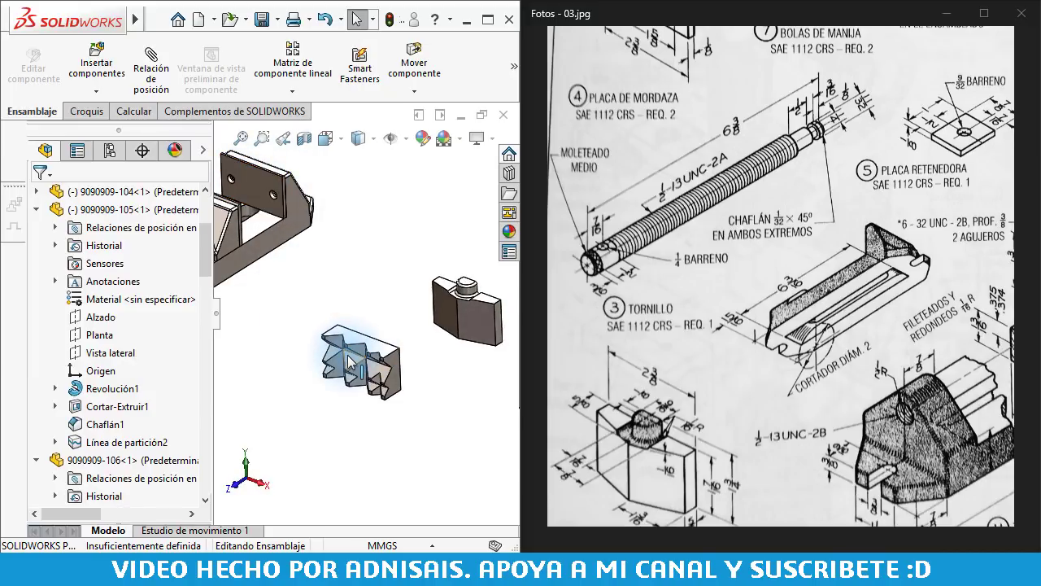
mouse_move(348, 362)
middle_mouse_down()
mouse_move(403, 350)
mouse_move(364, 273)
middle_mouse_up()
Mate the toothed jaw flush against the plate with two face mates
left_click(403, 349)
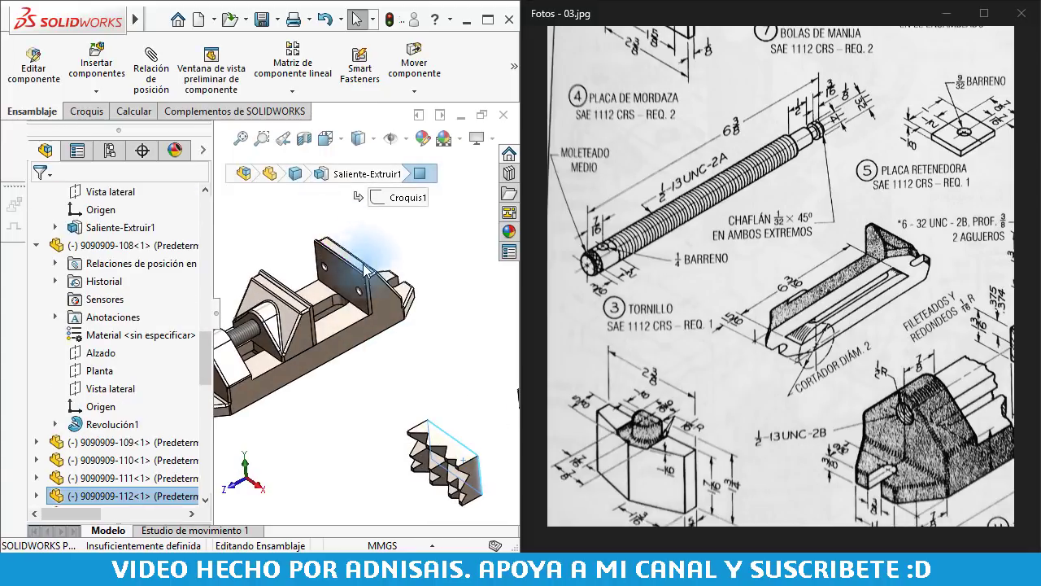
left_click(343, 284, "ctrl")
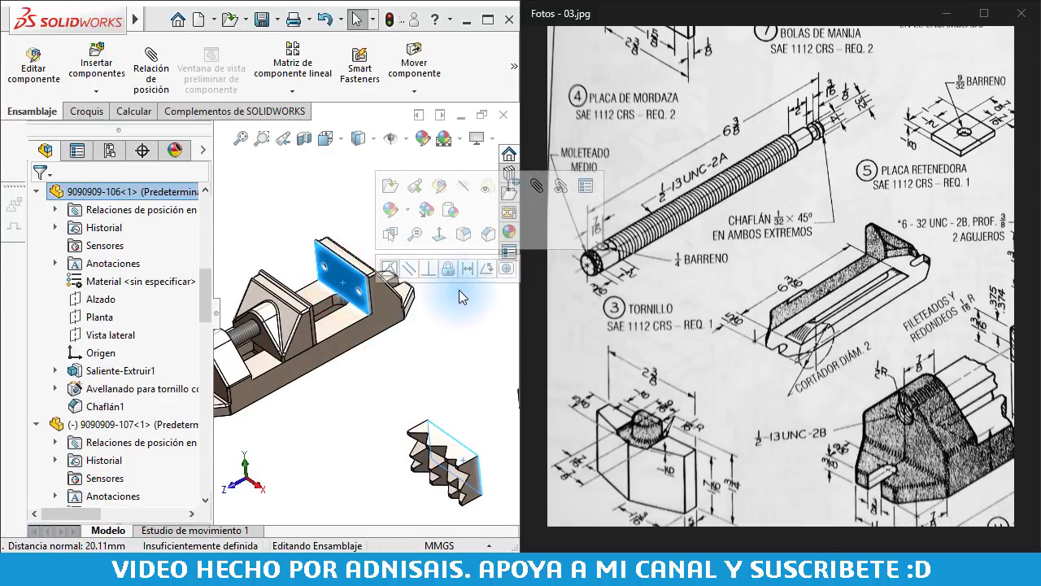
left_click(394, 267)
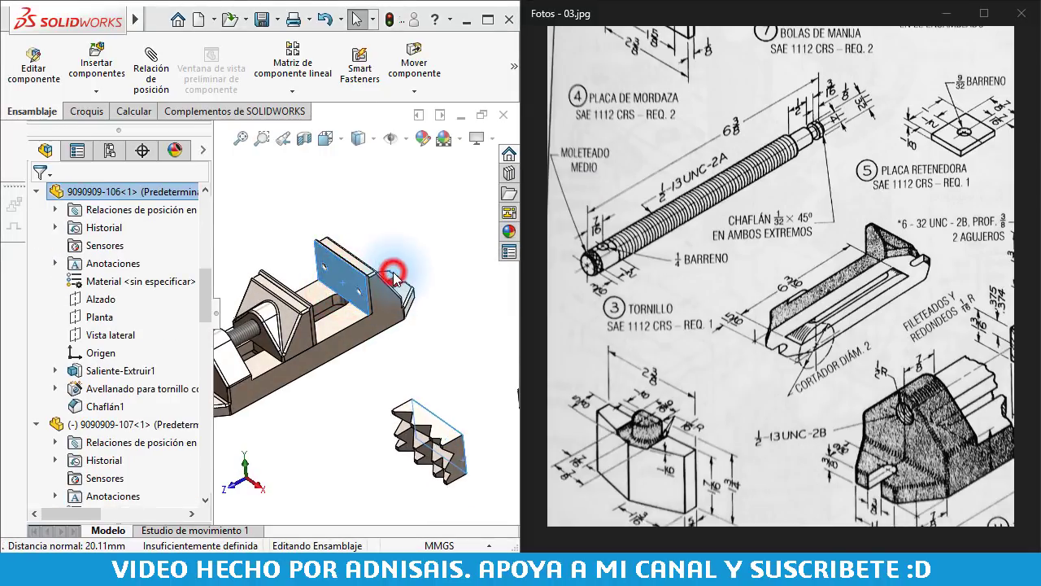
left_click(453, 374)
scroll(358, 314, "down", 3)
left_click(334, 340)
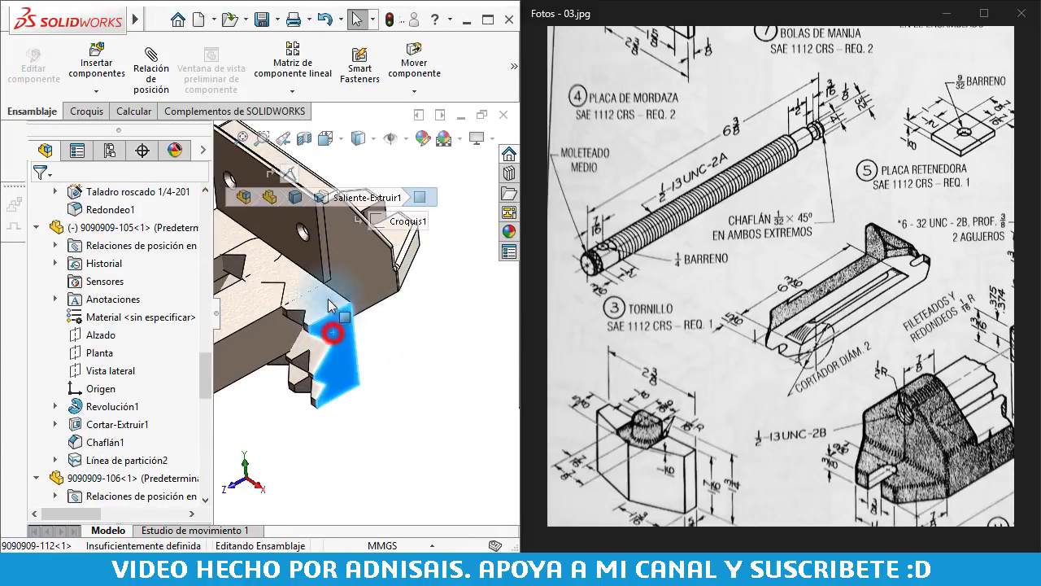
left_click(324, 259, "ctrl")
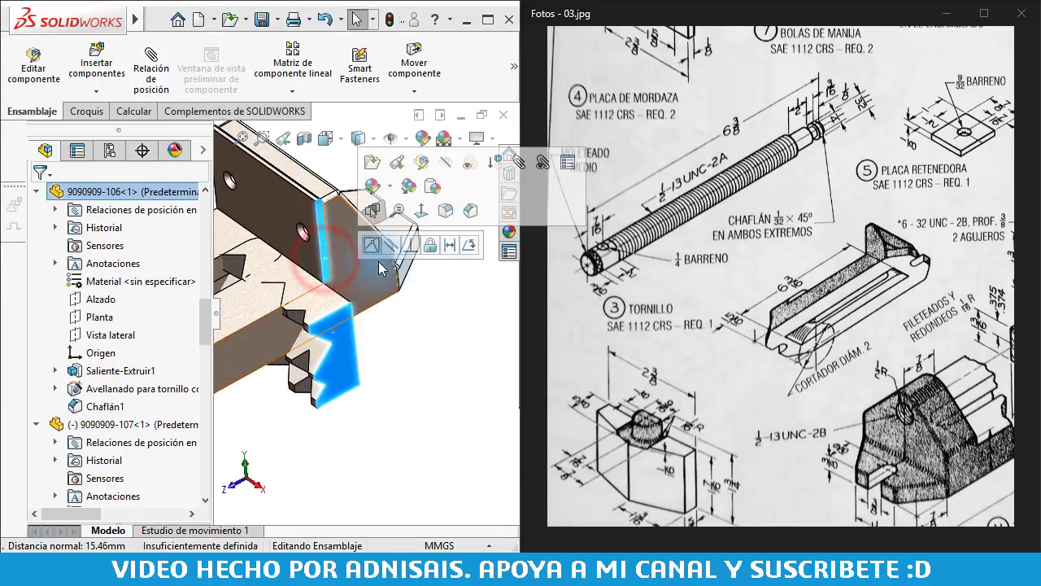
left_click(372, 243)
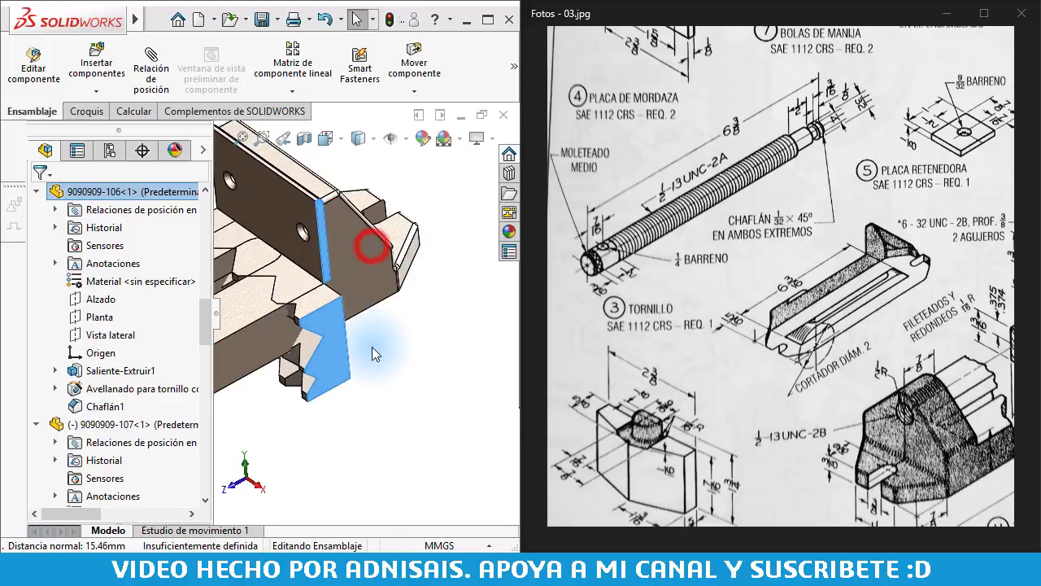
Dismiss a stray face-and-edge selection and slide the screw along its axis into the vise
left_click(255, 249)
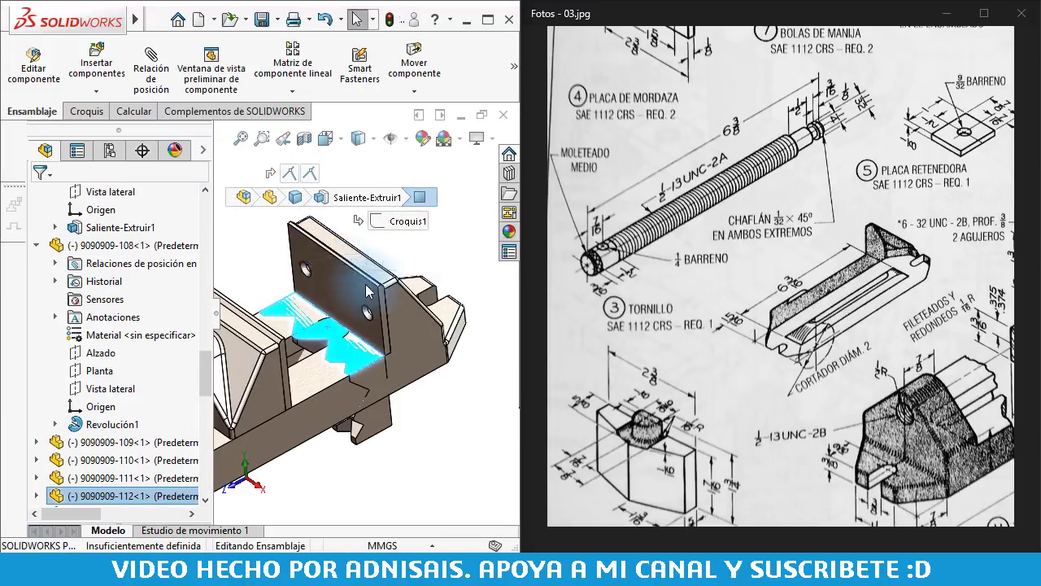
scroll(367, 296, "down", 5)
left_click(368, 293)
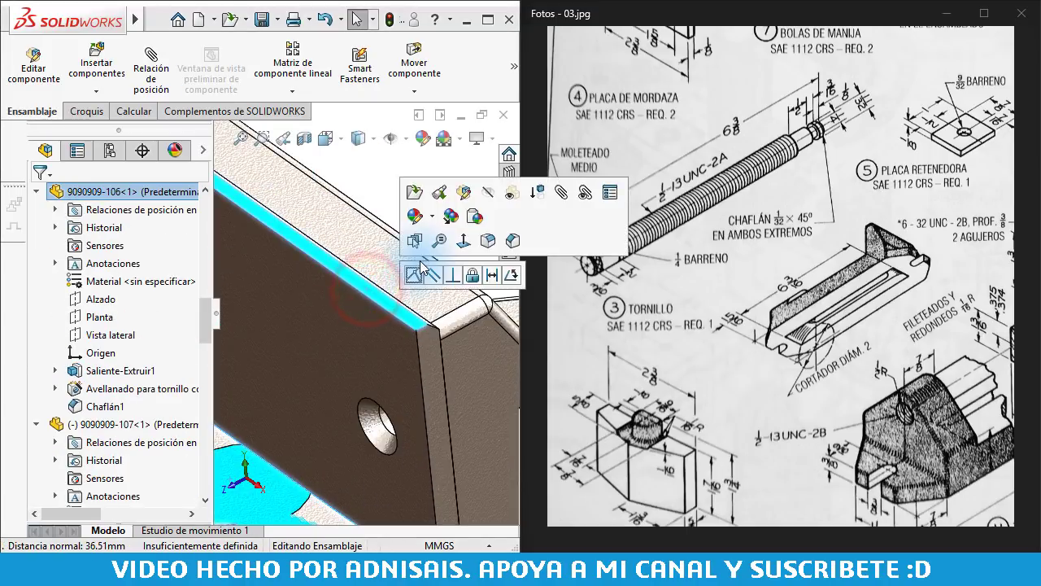
left_click(414, 276)
scroll(401, 274, "up", 3)
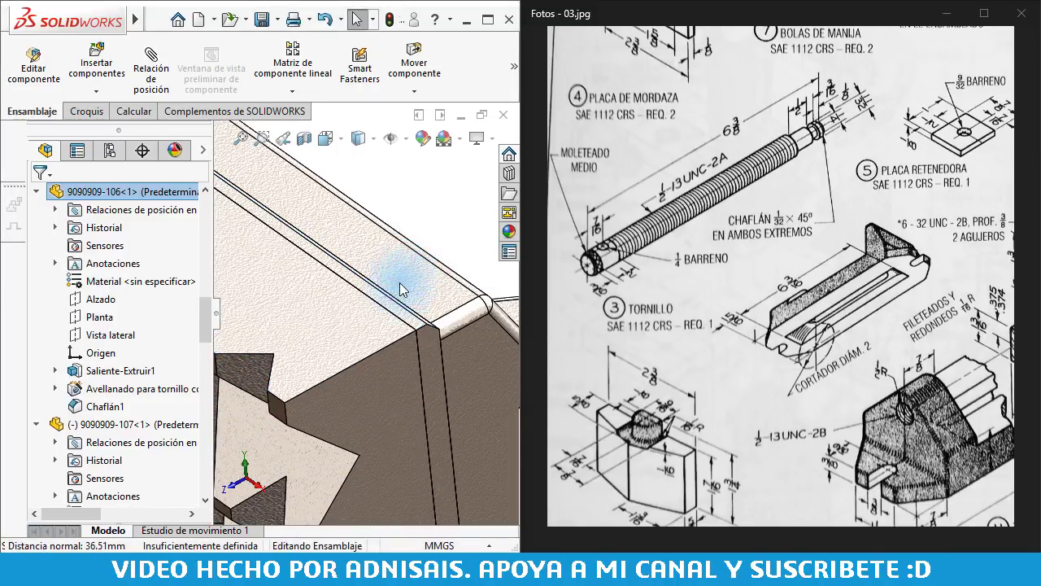
scroll(399, 283, "up", 3)
middle_click_drag(410, 297, 325, 334)
scroll(356, 326, "up", 3)
scroll(317, 340, "down", 3)
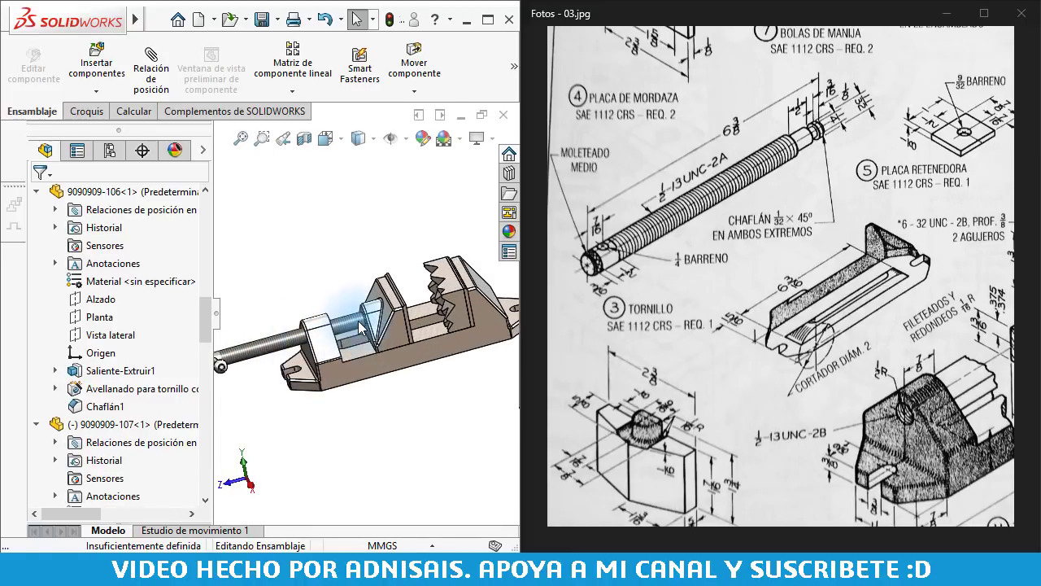
left_click_drag(317, 340, 361, 329)
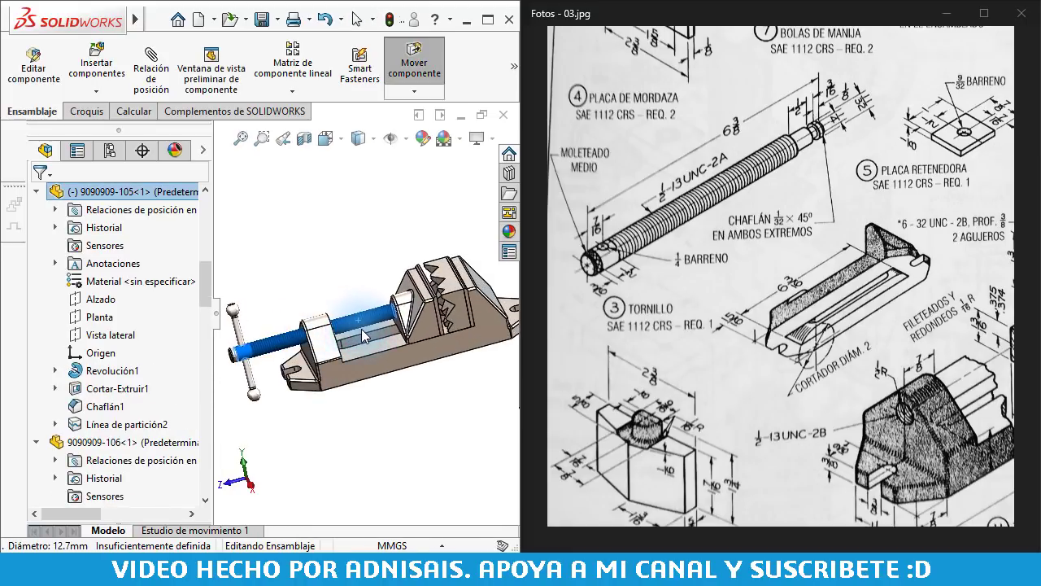
middle_click_drag(361, 331, 415, 316)
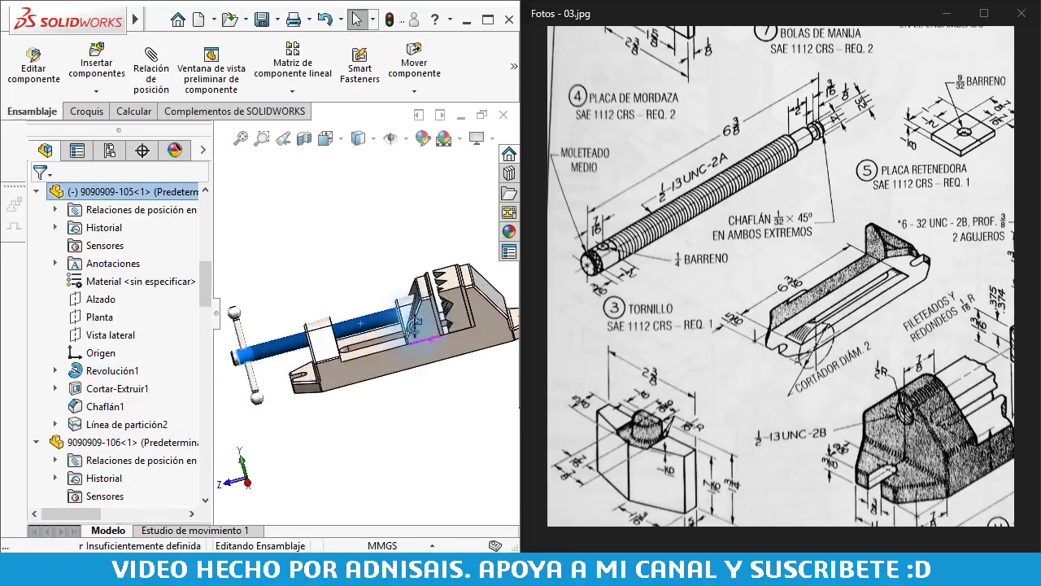
scroll(443, 305, "down", 2)
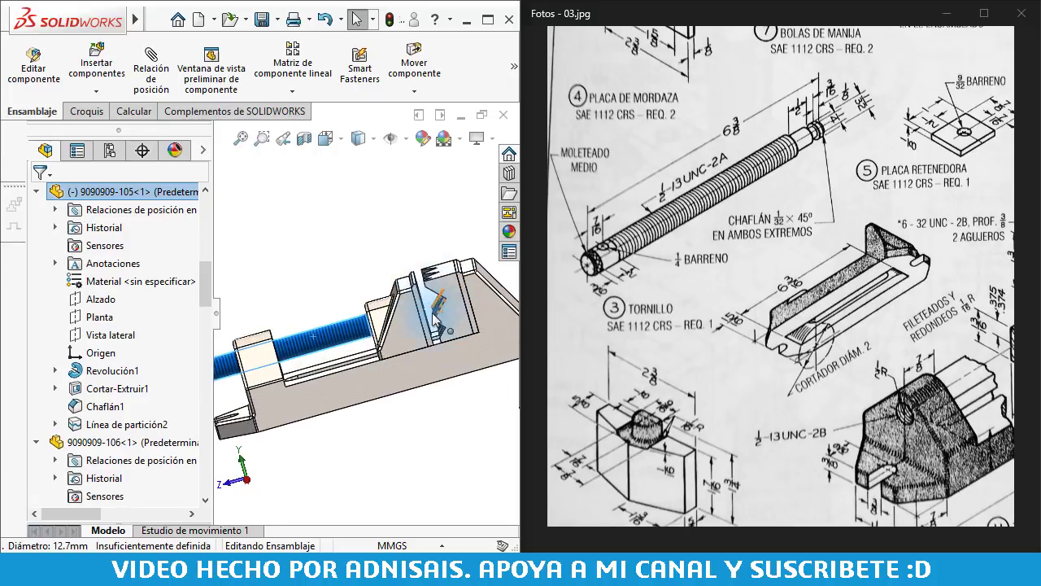
mouse_move(453, 320)
middle_mouse_down()
mouse_move(481, 379)
mouse_move(467, 339)
mouse_move(376, 325)
middle_mouse_up()
left_click(383, 291)
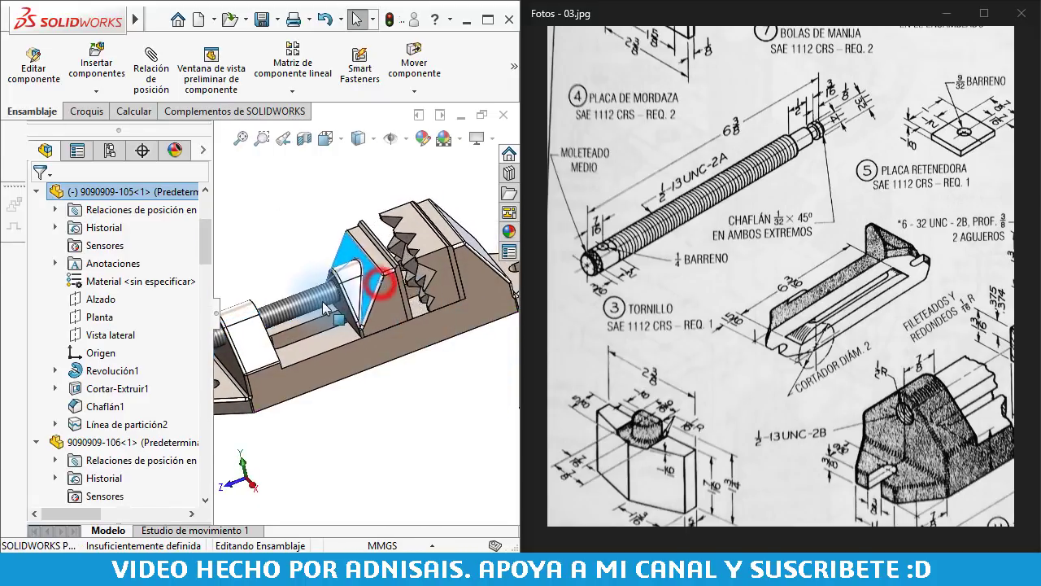
middle_click_drag(374, 260, 382, 277)
scroll(423, 326, "up", 3)
scroll(440, 340, "up", 2)
mouse_move(439, 340)
middle_mouse_down()
mouse_move(472, 361)
mouse_move(372, 336)
mouse_move(346, 354)
middle_mouse_up()
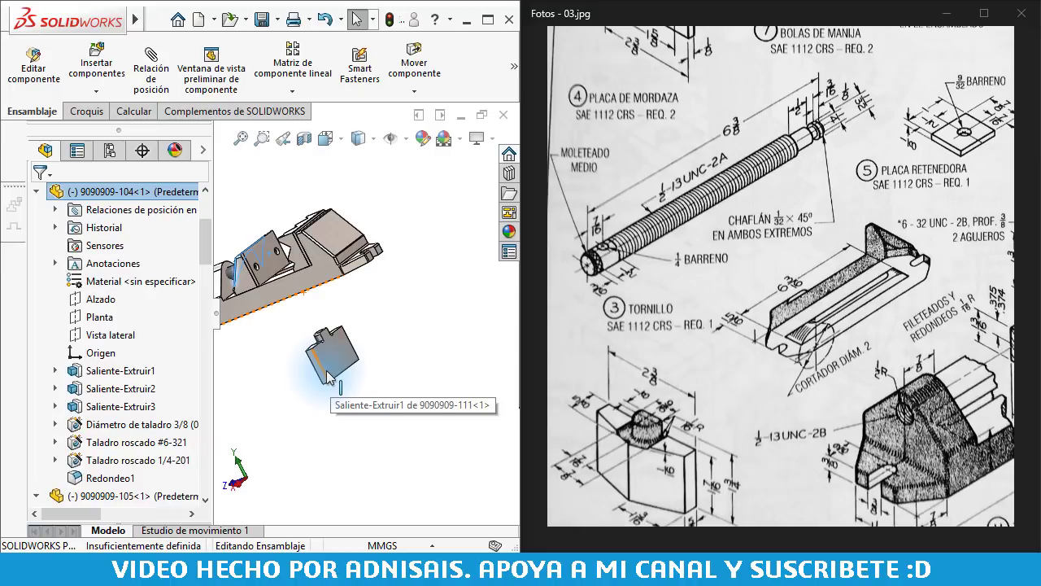
mouse_move(344, 302)
middle_mouse_down()
mouse_move(372, 337)
mouse_move(376, 401)
middle_mouse_up()
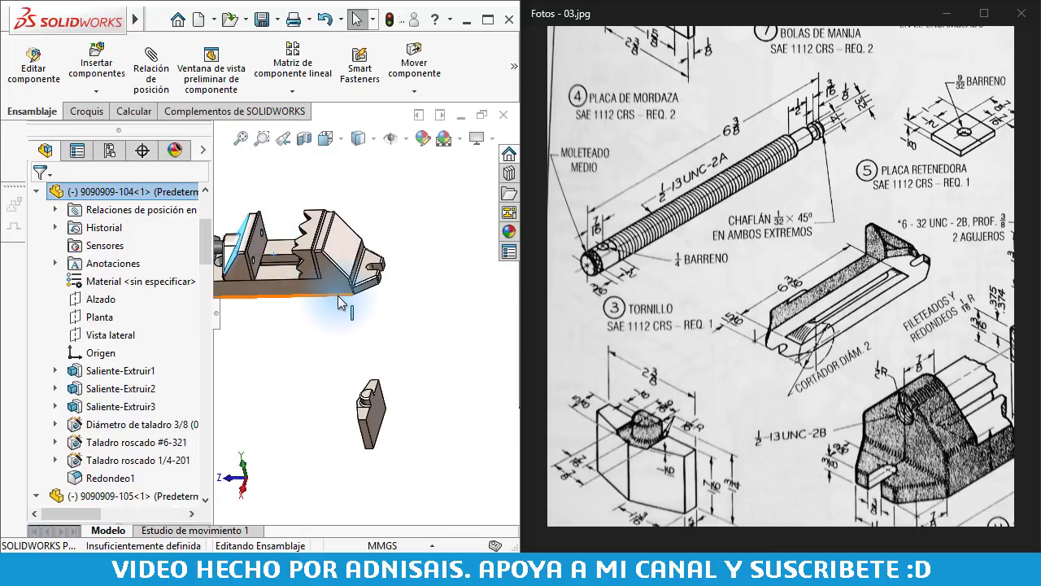
left_click_drag(644, 418, 651, 370)
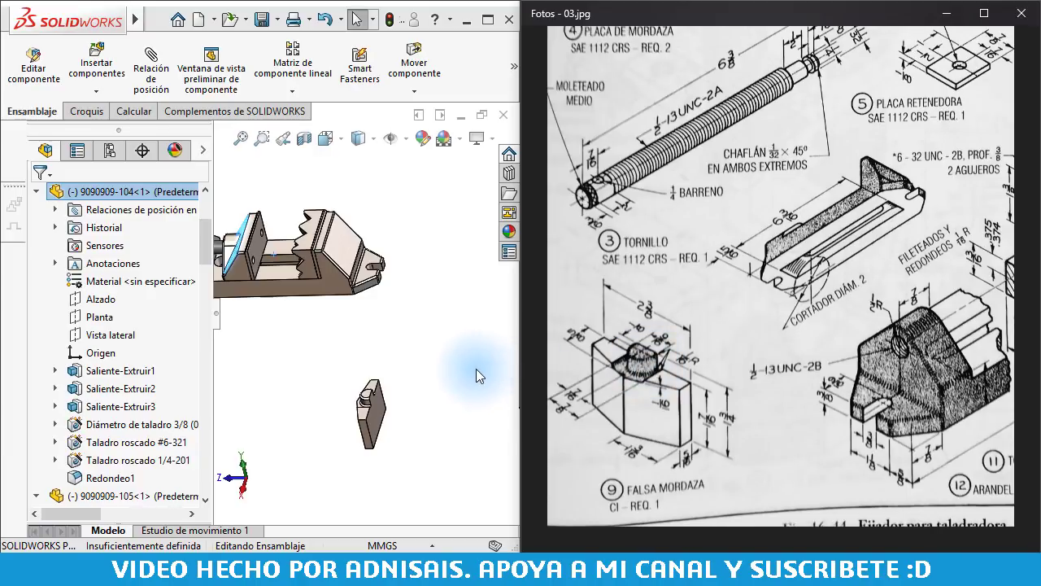
left_click(376, 411)
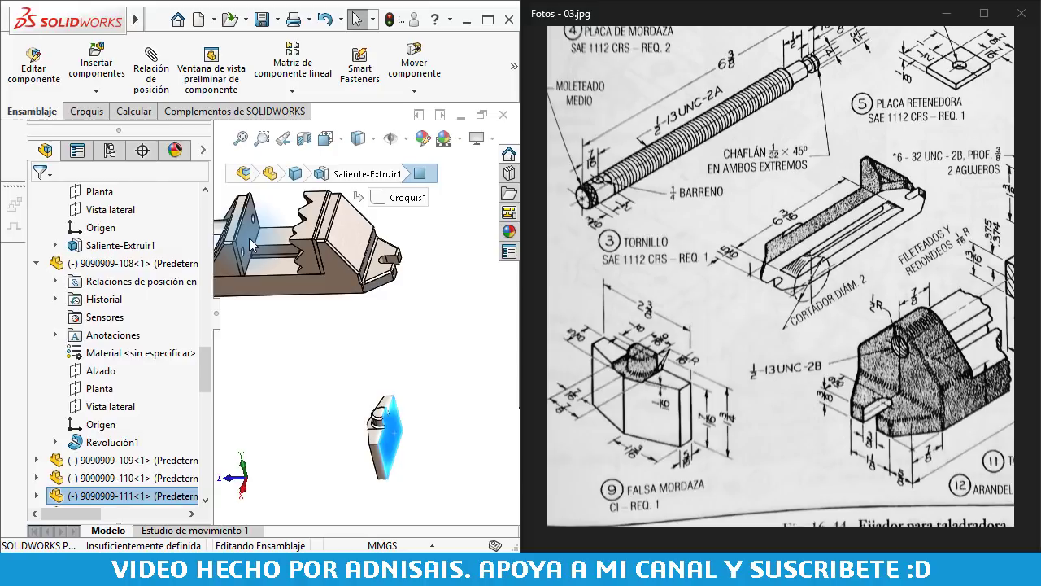
left_click(251, 245, "ctrl")
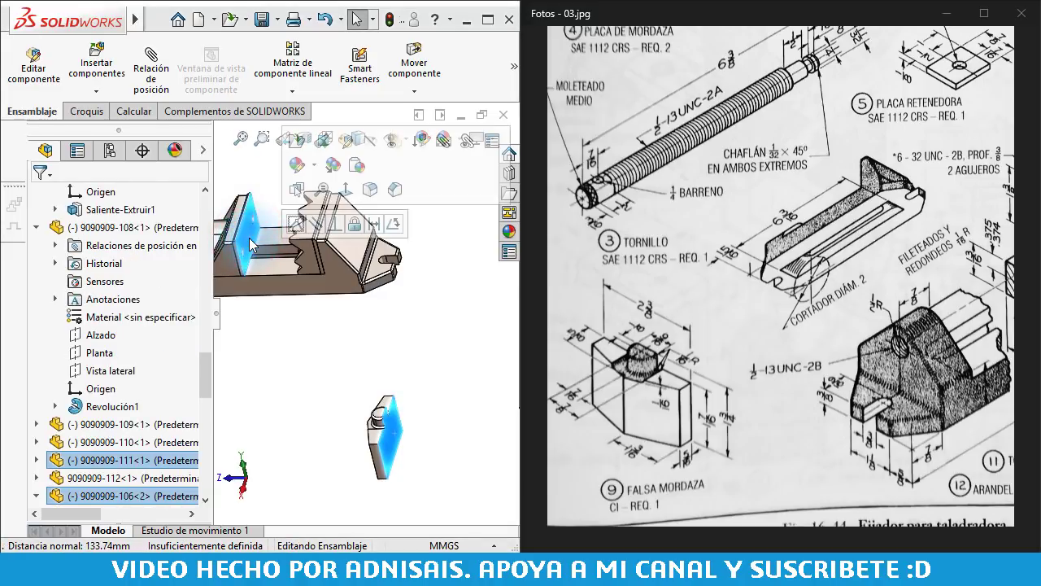
mouse_move(383, 426)
middle_mouse_down()
mouse_move(439, 425)
mouse_move(411, 426)
middle_mouse_up()
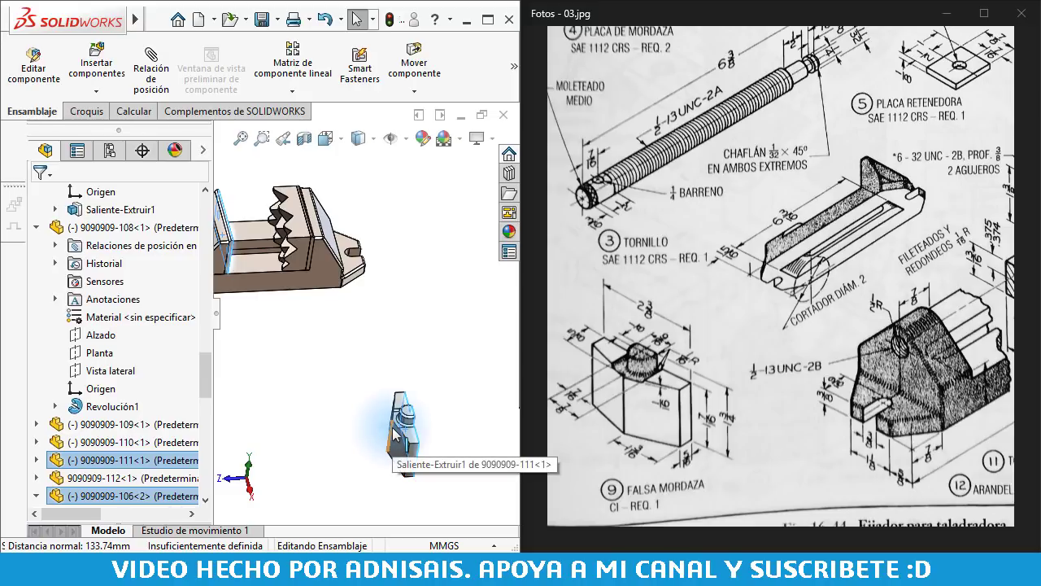
left_click_drag(395, 436, 429, 465)
mouse_move(430, 464)
middle_mouse_down()
mouse_move(349, 415)
mouse_move(309, 407)
middle_mouse_up()
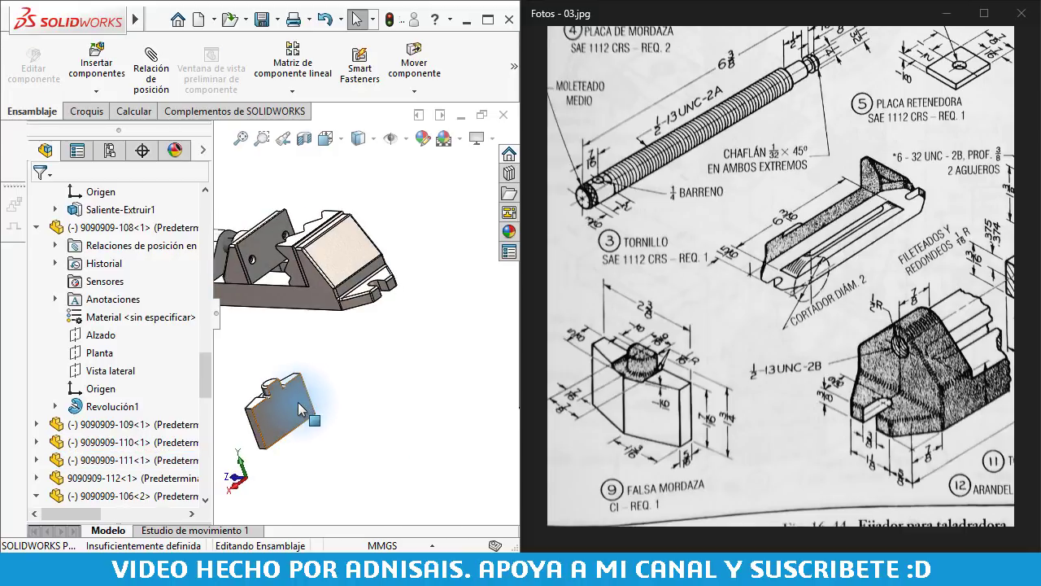
left_click(301, 409)
left_click(271, 261, "ctrl")
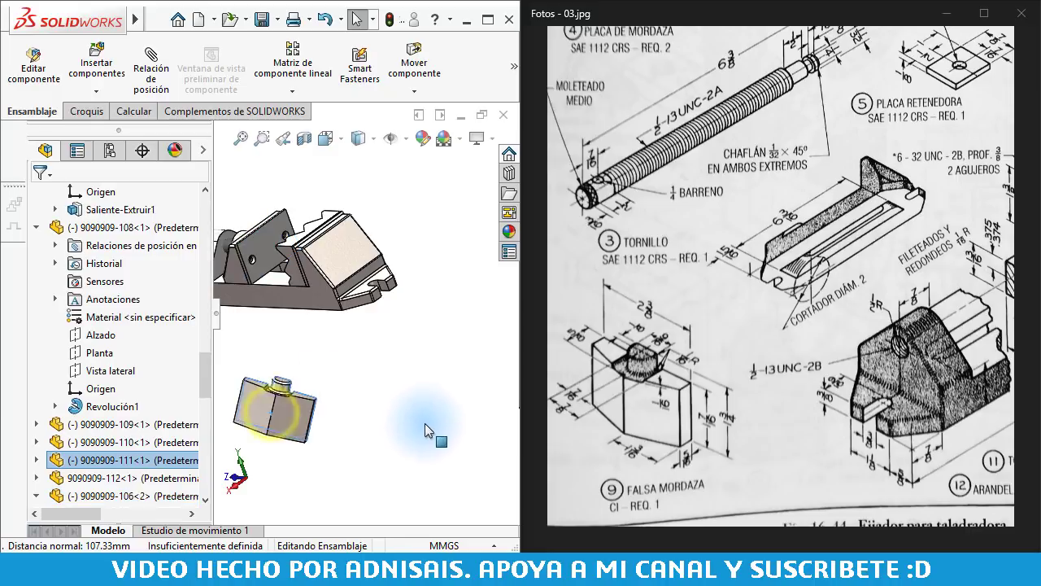
right_click_drag(326, 392, 400, 379)
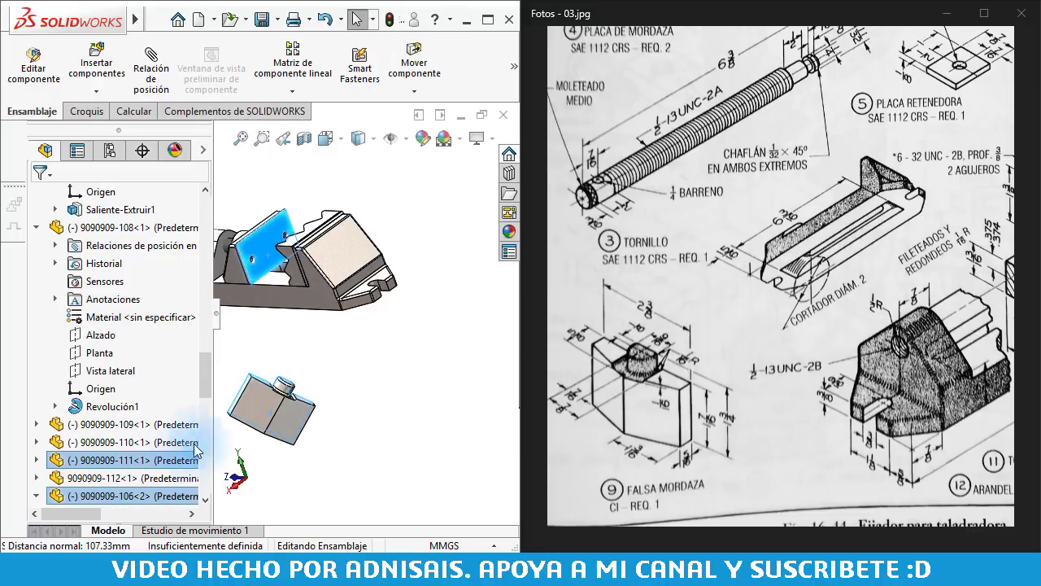
right_click_drag(262, 253, 317, 228)
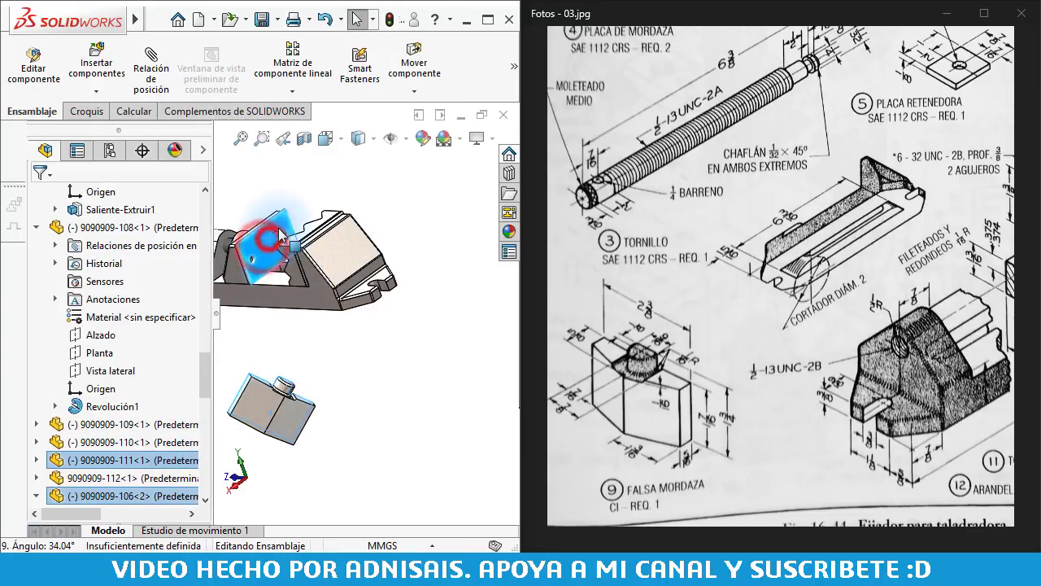
left_click(316, 226)
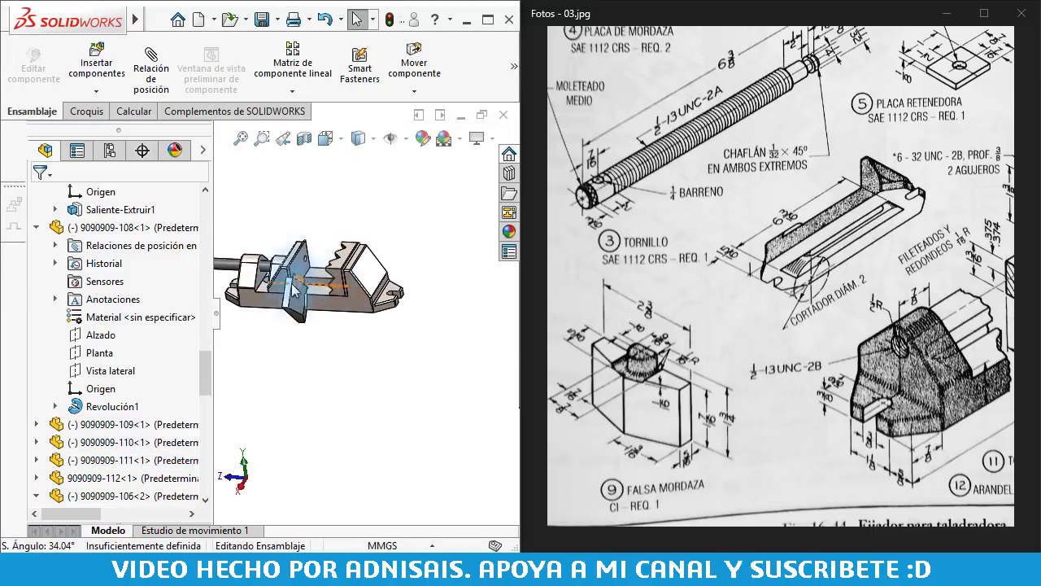
Add coincident mates between the small plate's side and top faces and the jaw
scroll(329, 288, "down", 3)
scroll(331, 289, "down", 3)
middle_click_drag(331, 289, 325, 330)
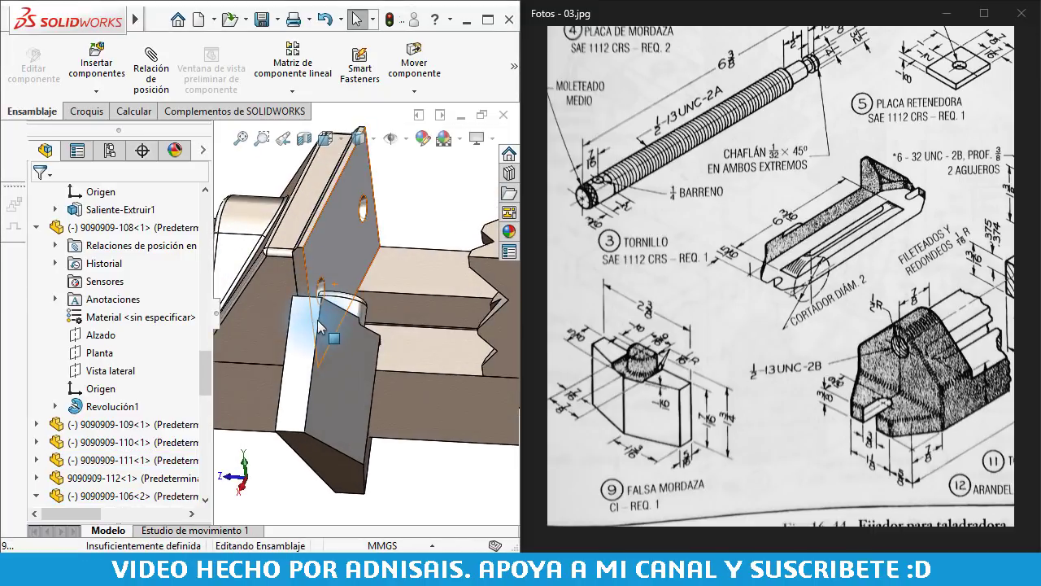
left_click(303, 293)
left_click(298, 264, "ctrl")
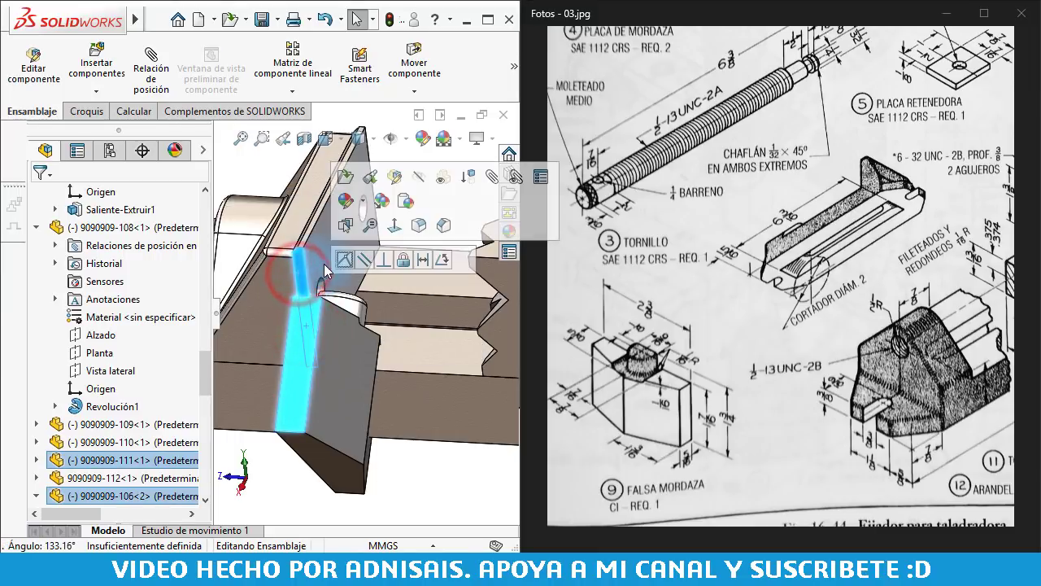
left_click(342, 270)
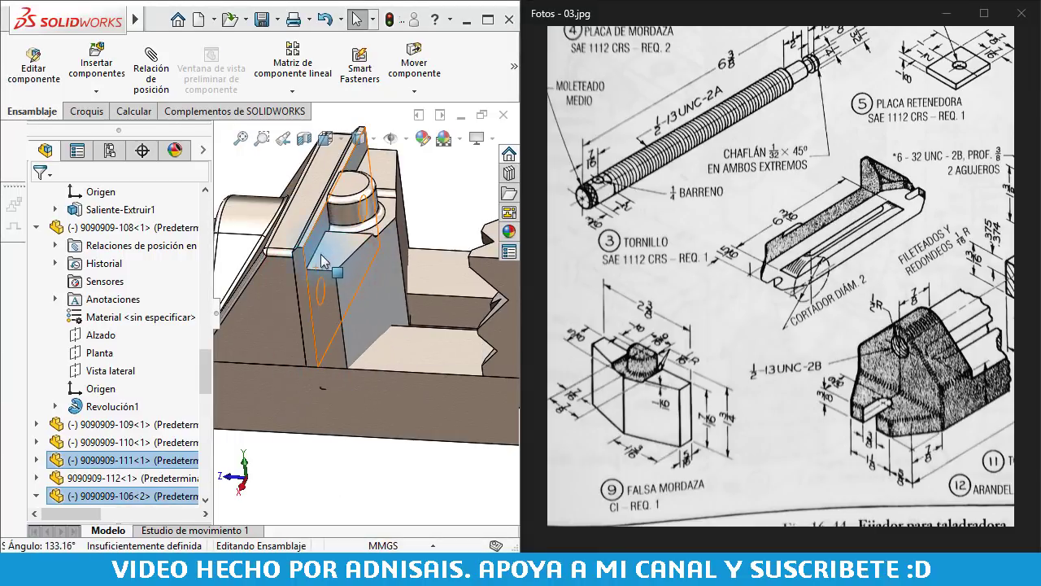
scroll(309, 251, "down", 2)
scroll(306, 247, "down", 2)
left_click(302, 236)
left_click(344, 274, "ctrl")
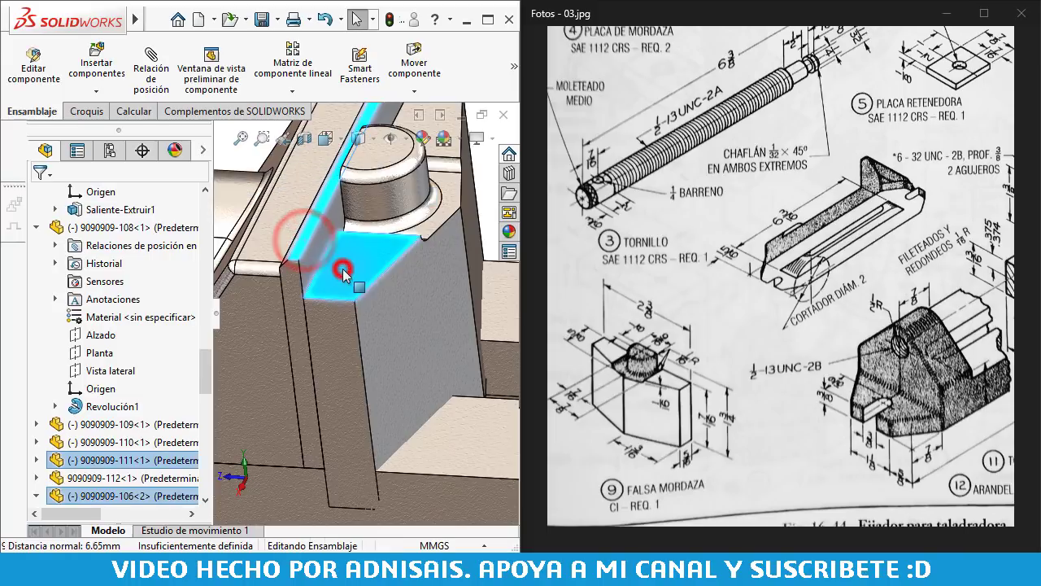
left_click(391, 257)
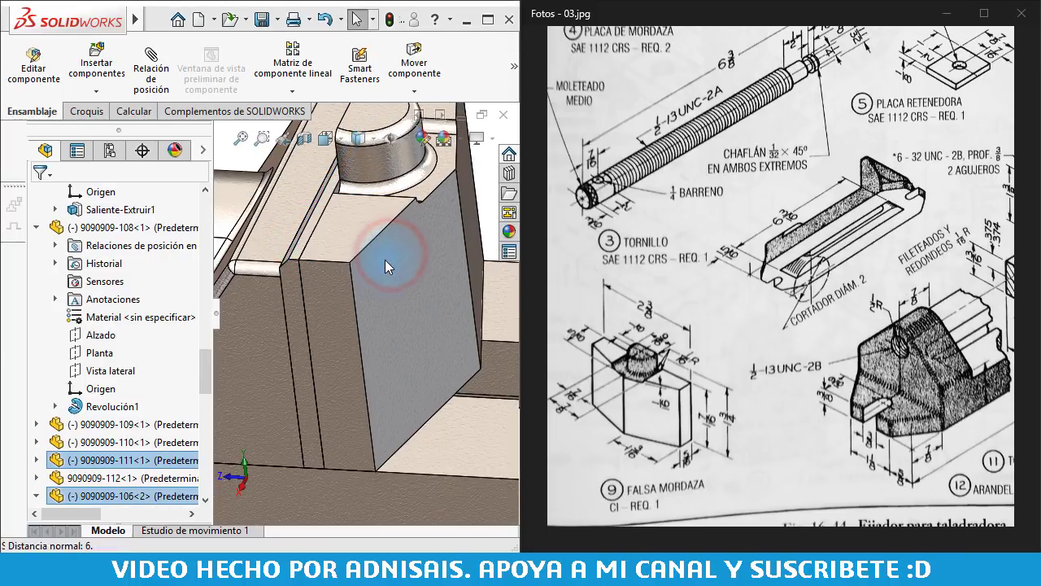
Orbit around the vise to check the small plate's fit on the sliding jaw
scroll(375, 325, "up", 2)
scroll(426, 326, "up", 1)
scroll(427, 326, "up", 2)
middle_click_drag(411, 414, 407, 437)
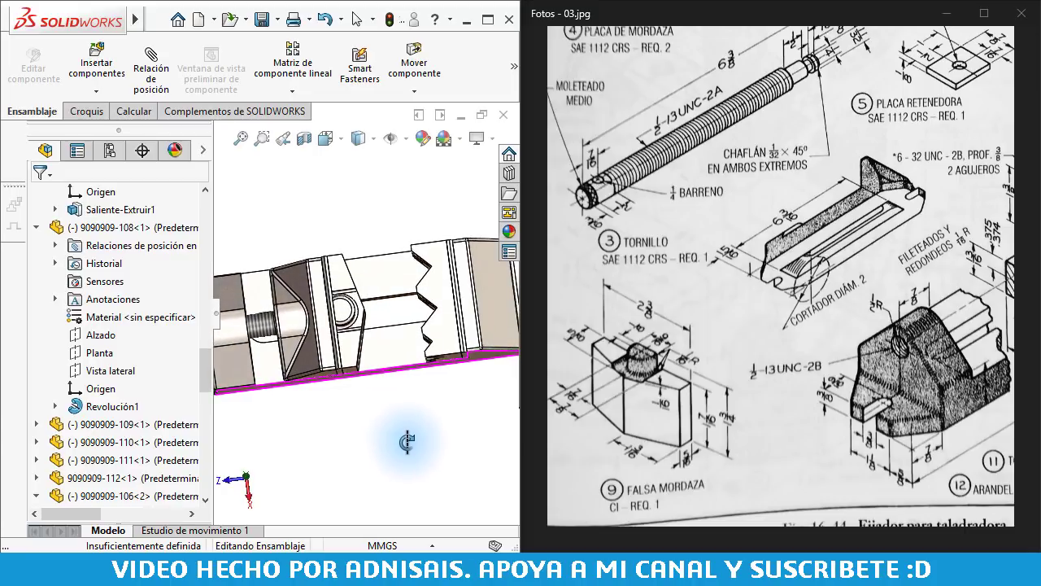
left_click(313, 342)
middle_click_drag(384, 348, 399, 274)
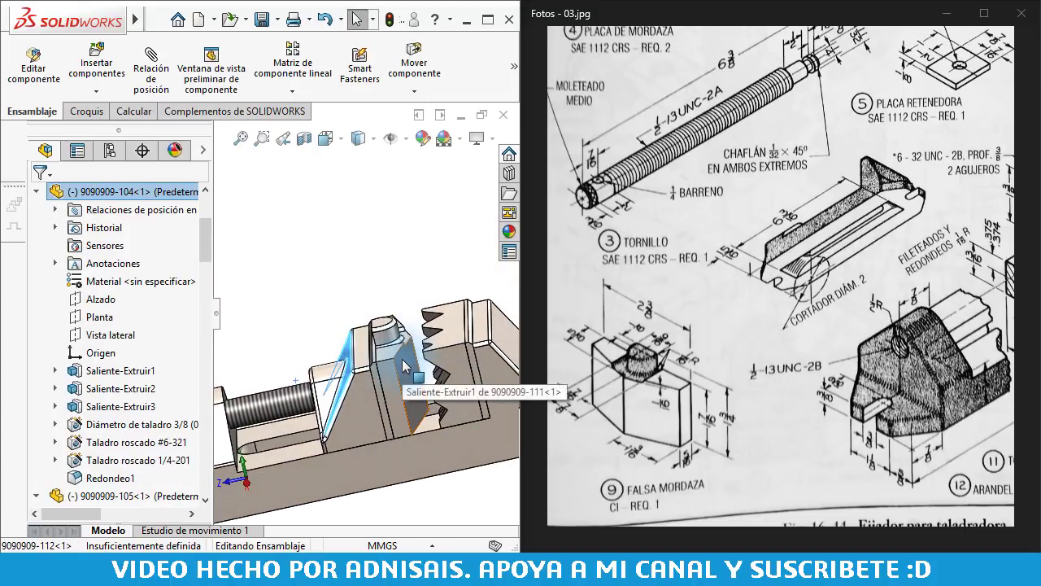
mouse_move(402, 359)
middle_mouse_down()
mouse_move(431, 327)
mouse_move(423, 437)
middle_mouse_up()
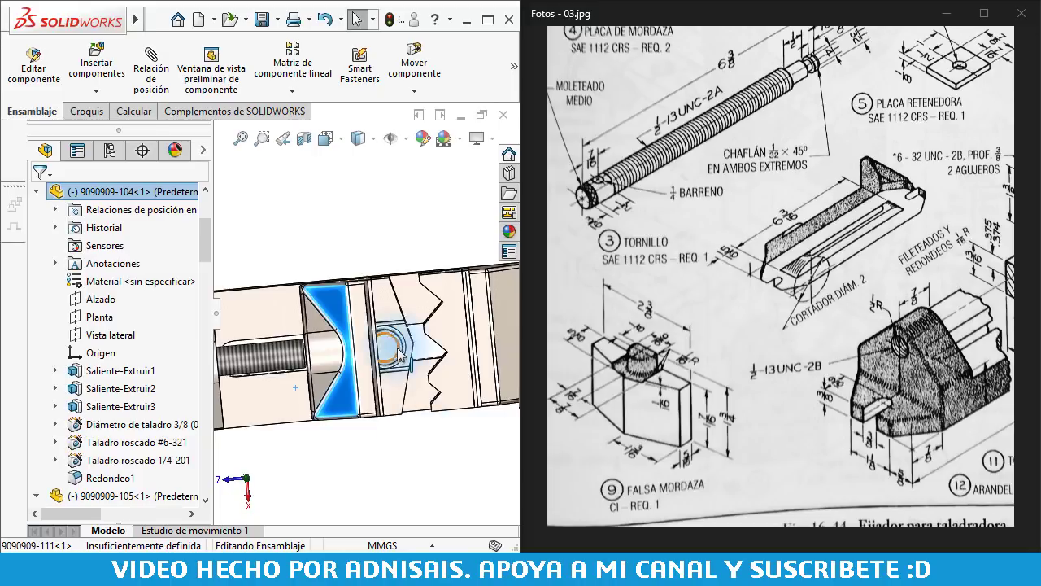
scroll(402, 352, "down", 5)
mouse_move(423, 314)
middle_mouse_down()
mouse_move(411, 285)
mouse_move(415, 303)
middle_mouse_up()
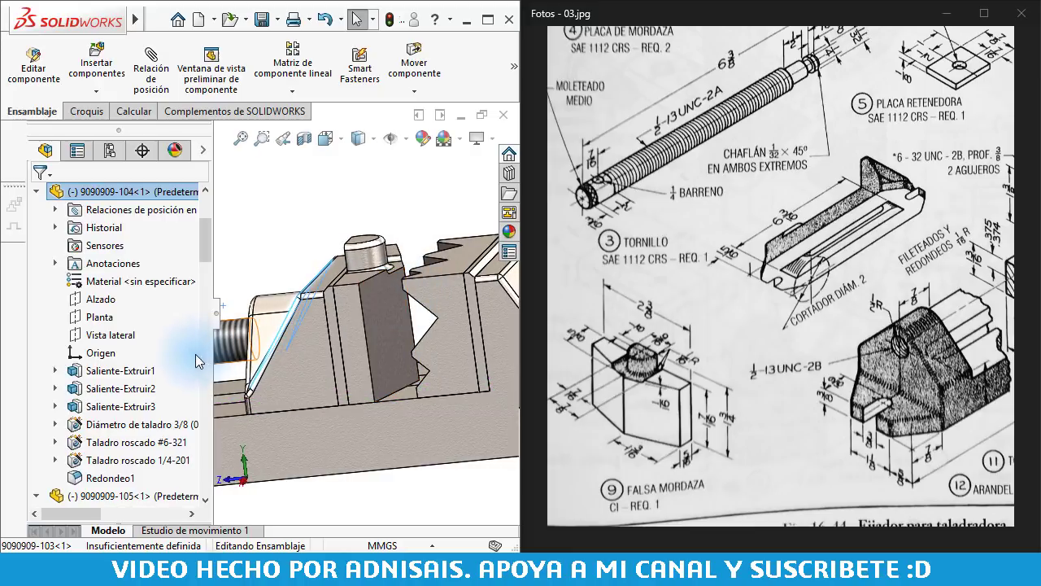
scroll(112, 362, "down", 3)
scroll(111, 362, "down", 2)
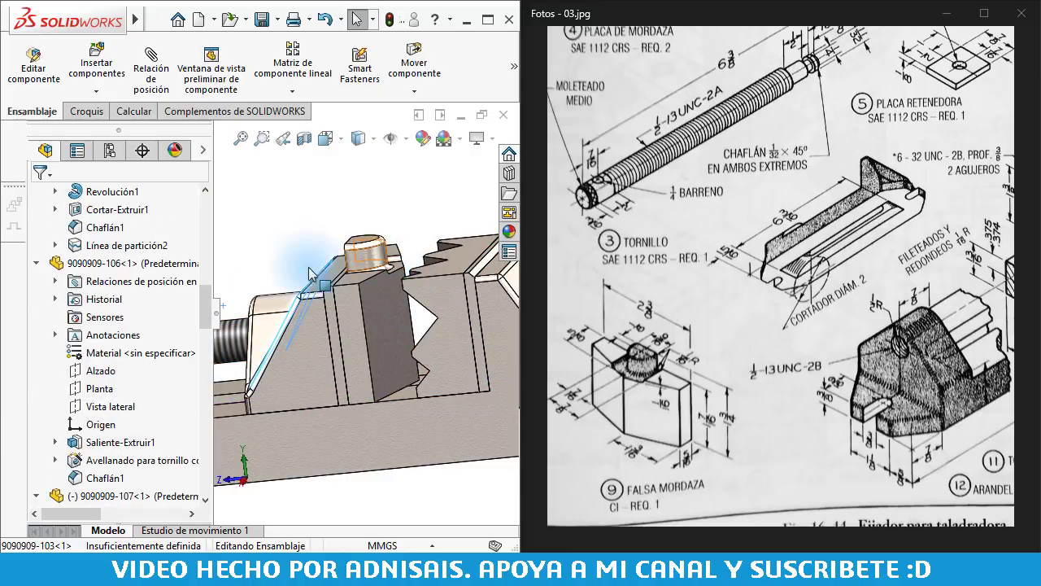
scroll(68, 461, "down", 3)
scroll(68, 461, "down", 3)
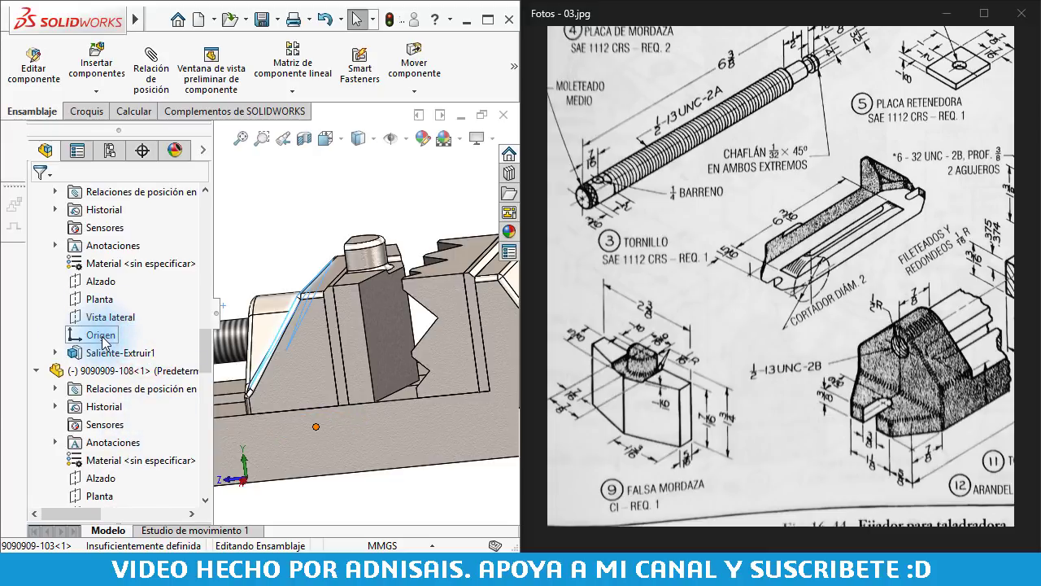
left_click(202, 348)
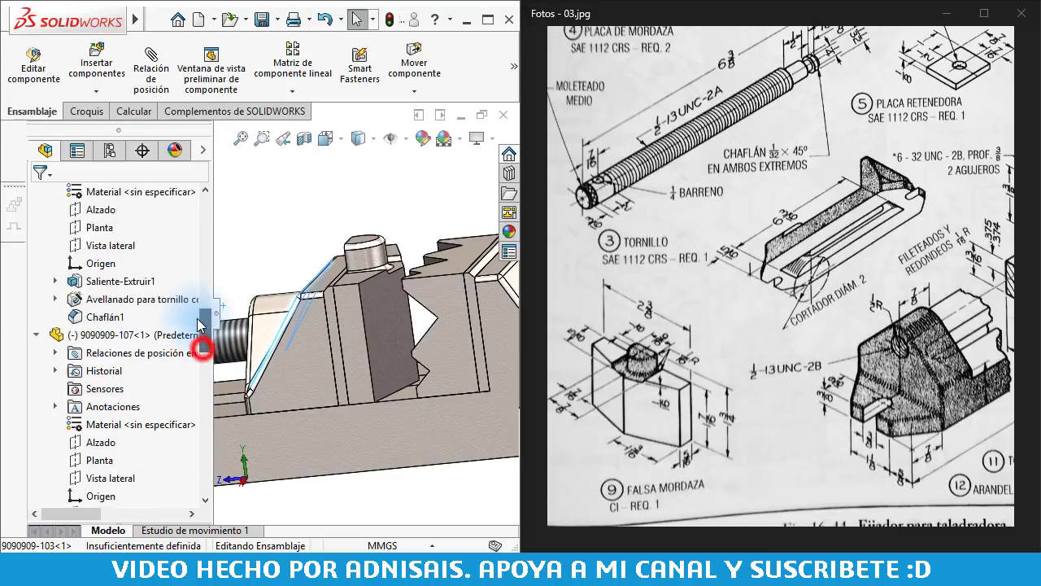
mouse_move(197, 319)
left_mouse_down()
mouse_move(199, 217)
mouse_move(205, 465)
left_mouse_up()
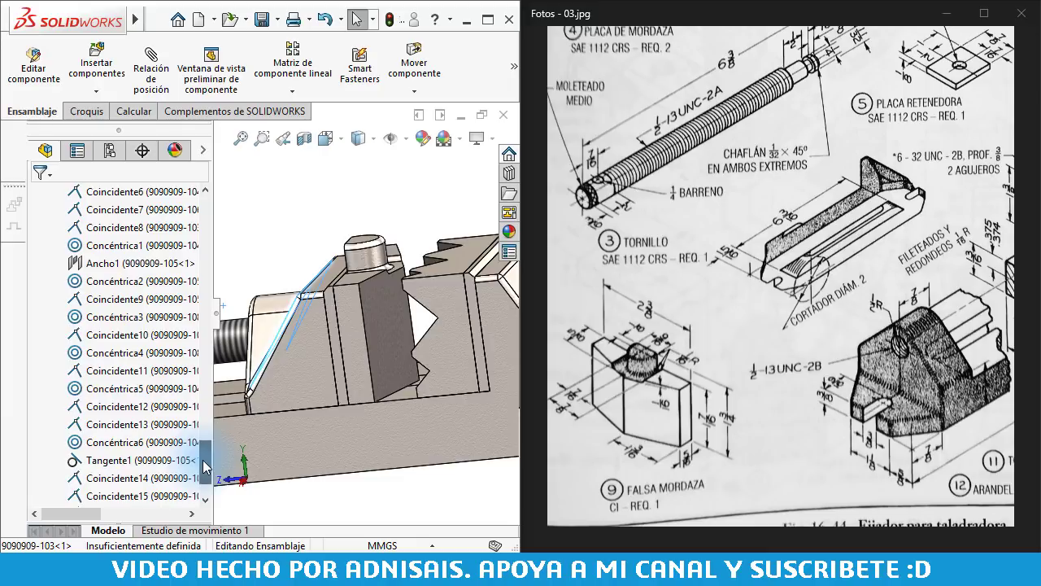
left_click(122, 335)
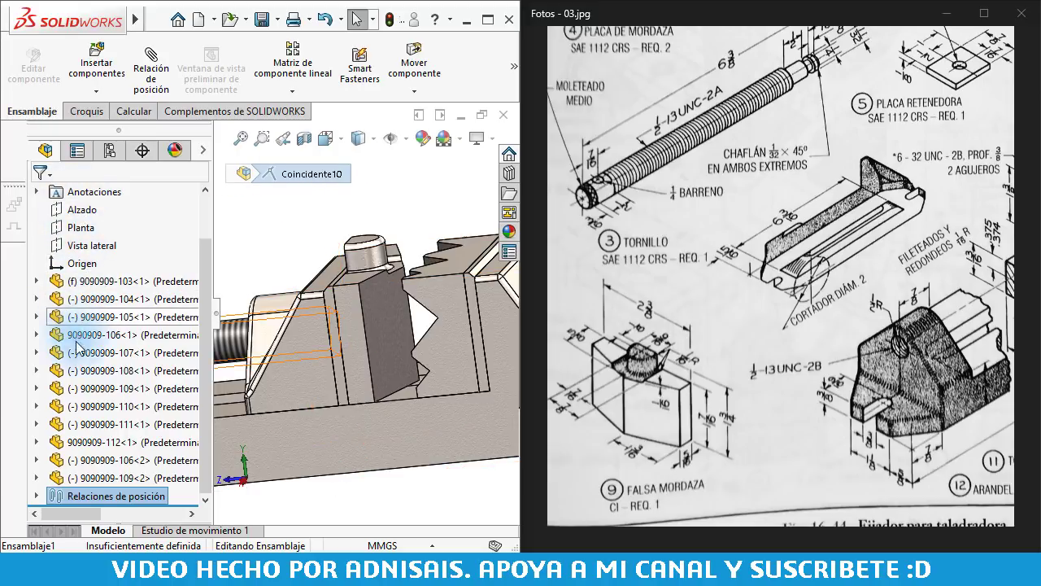
left_click(35, 280)
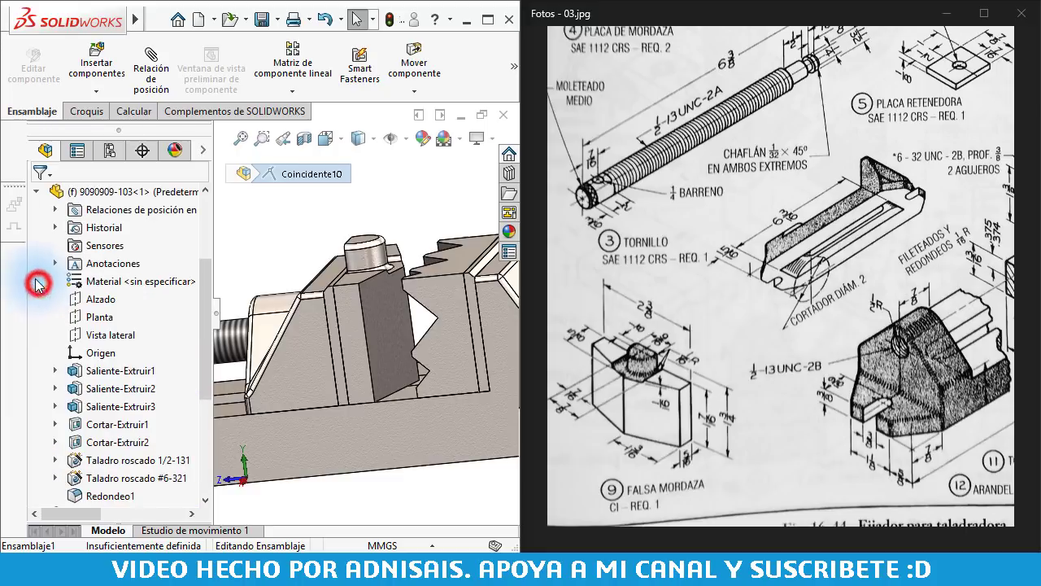
left_click(37, 190)
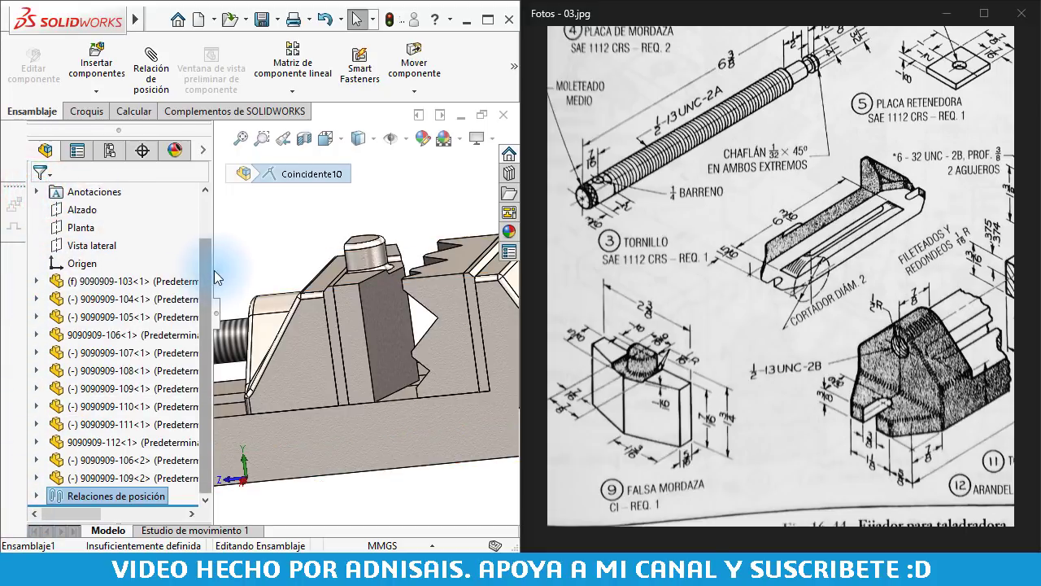
left_click_drag(207, 268, 203, 233)
Expand Relaciones de posición and Ctrl-select the mates Coincidente19 and Coincidente18
scroll(204, 233, "down", 3)
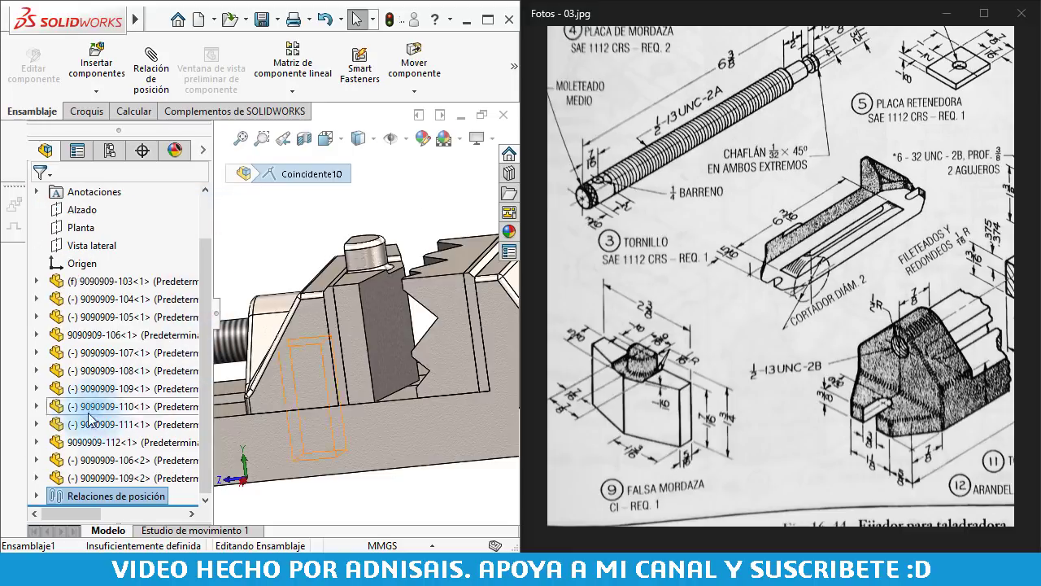
left_click(37, 494)
scroll(91, 449, "down", 3)
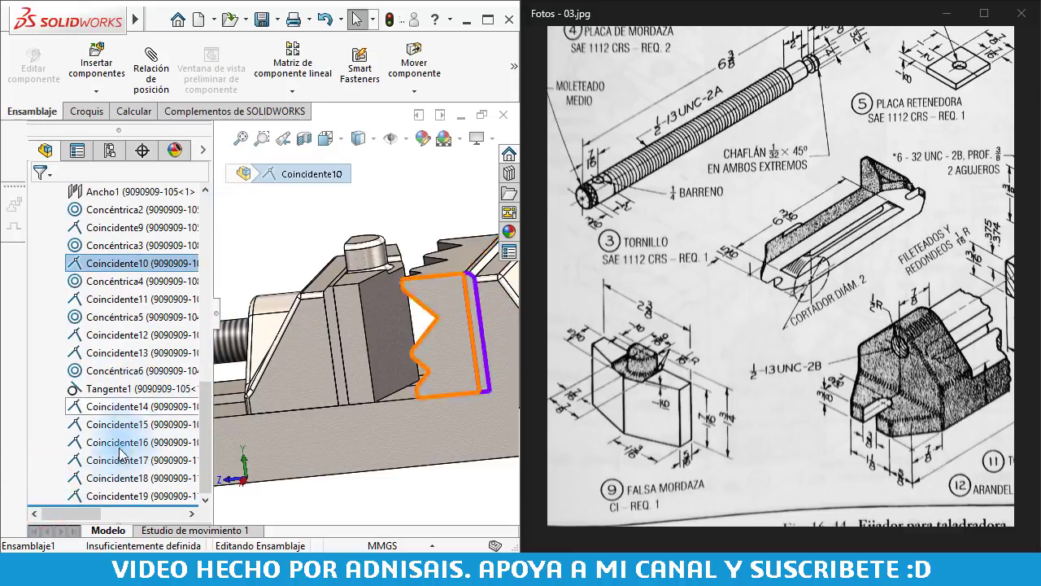
left_click(111, 496)
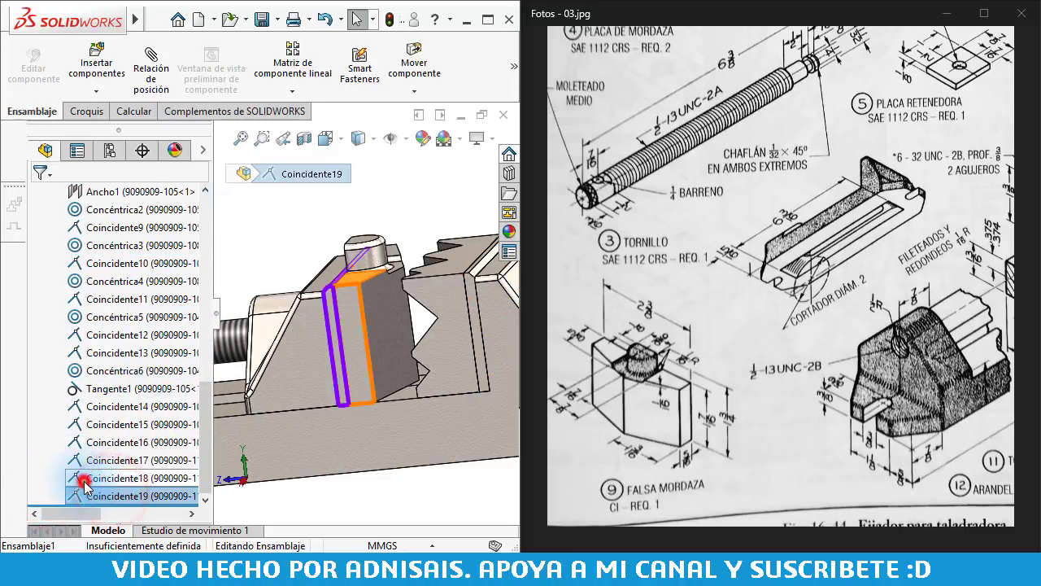
left_click(86, 480, "ctrl")
Delete Coincidente18 and Coincidente19, then drag the jaw plate to confirm it moves freely
key("Delete")
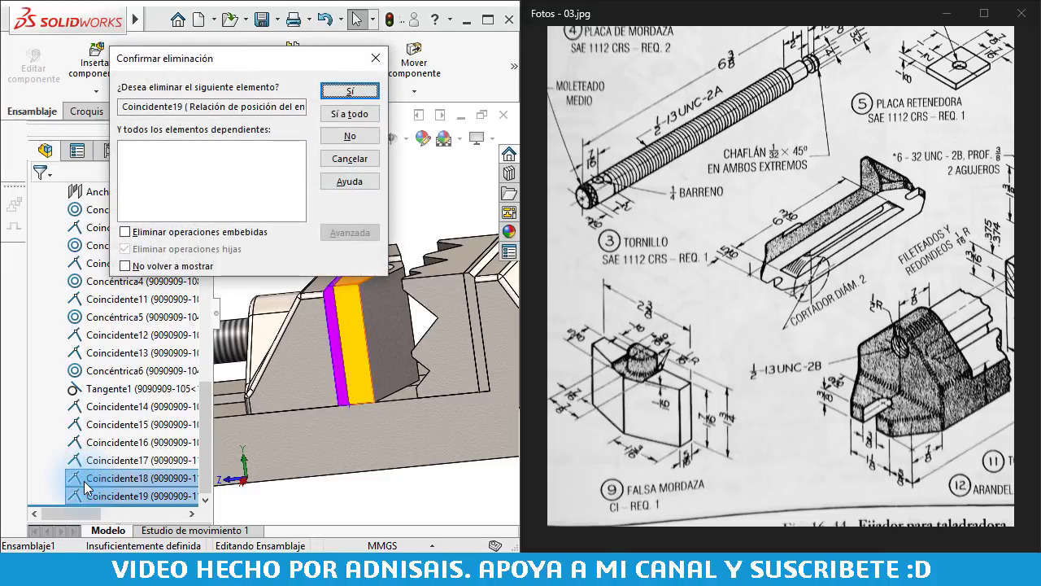
key("Return")
key("Return")
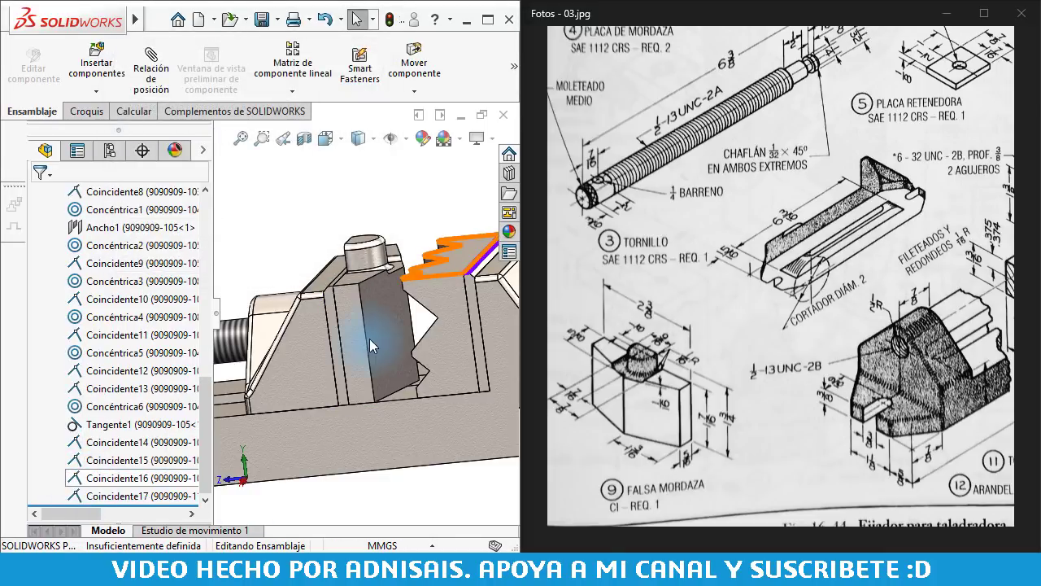
left_click_drag(377, 352, 386, 155)
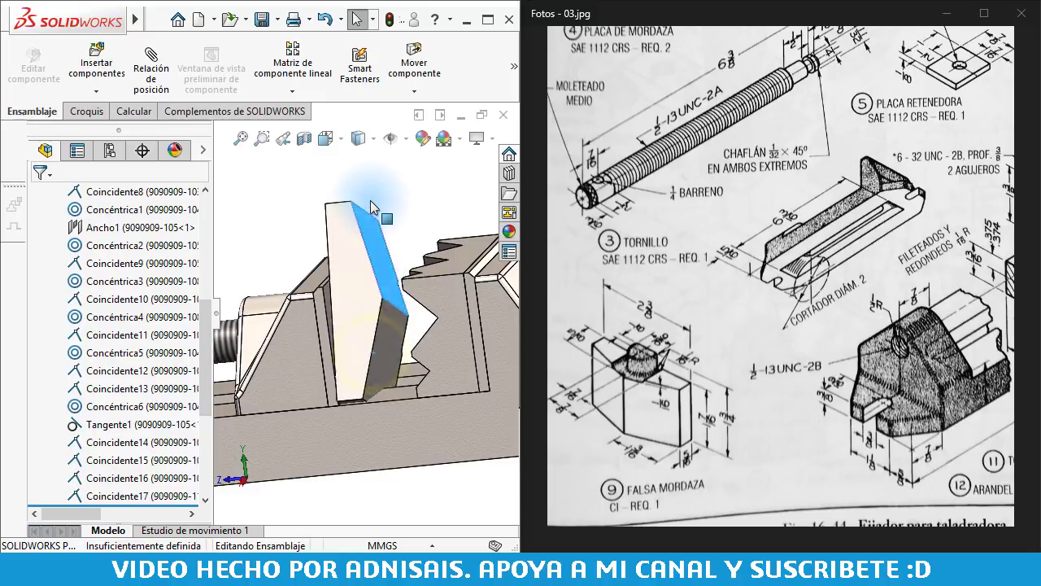
right_click(387, 81)
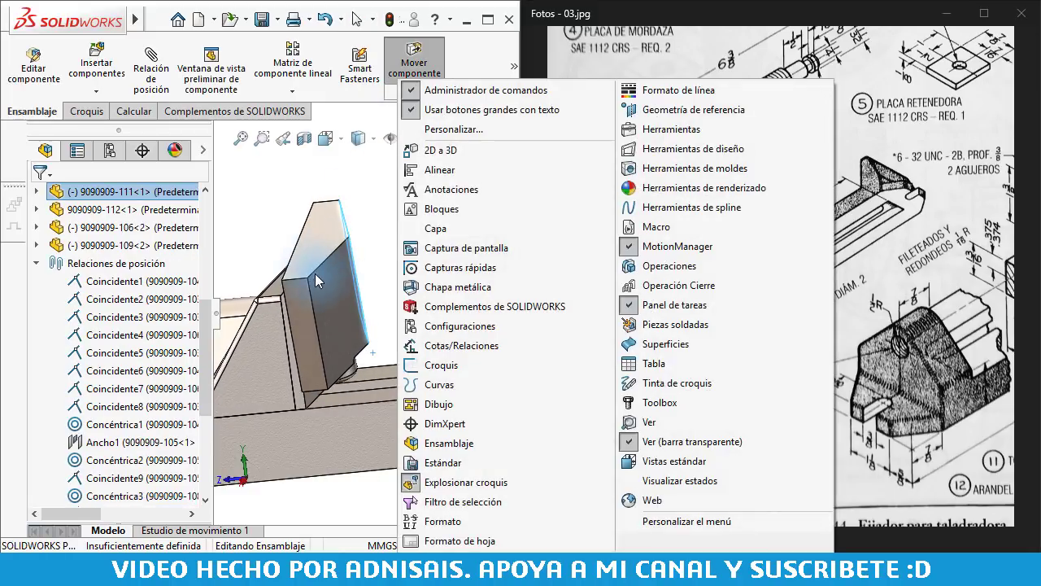
left_click(253, 212)
Check the jaw plate's side and top faces against the neighbouring part's faces, then zoom out
left_click(302, 328)
scroll(301, 337, "down", 2)
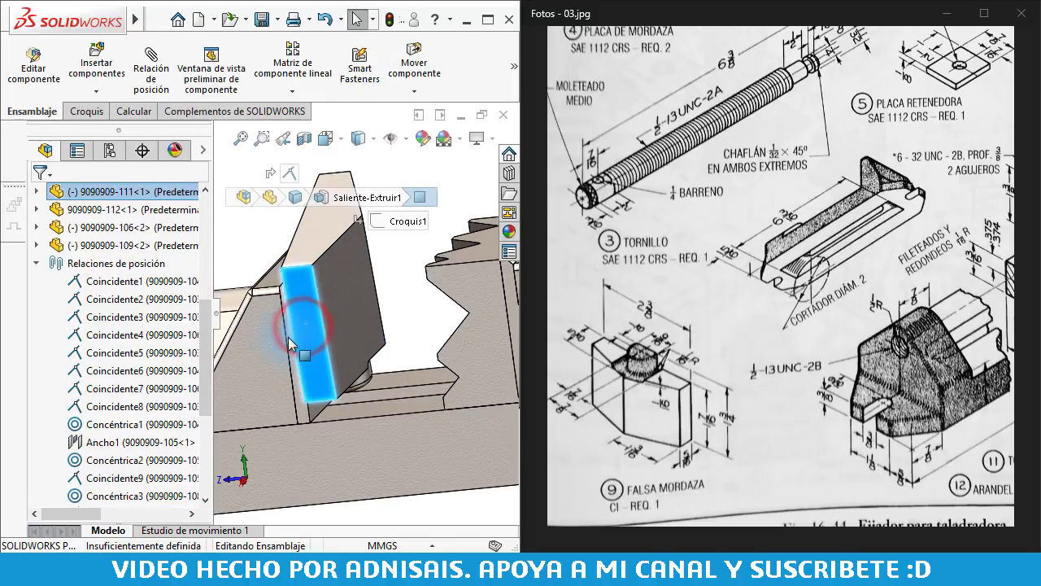
scroll(301, 340, "down", 2)
left_click(301, 329, "ctrl")
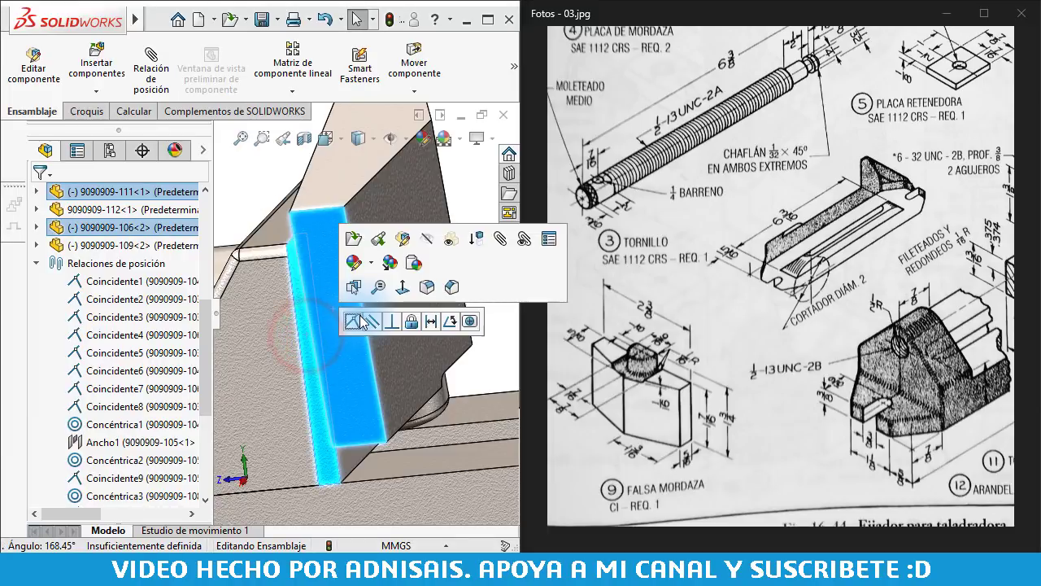
left_click(361, 174)
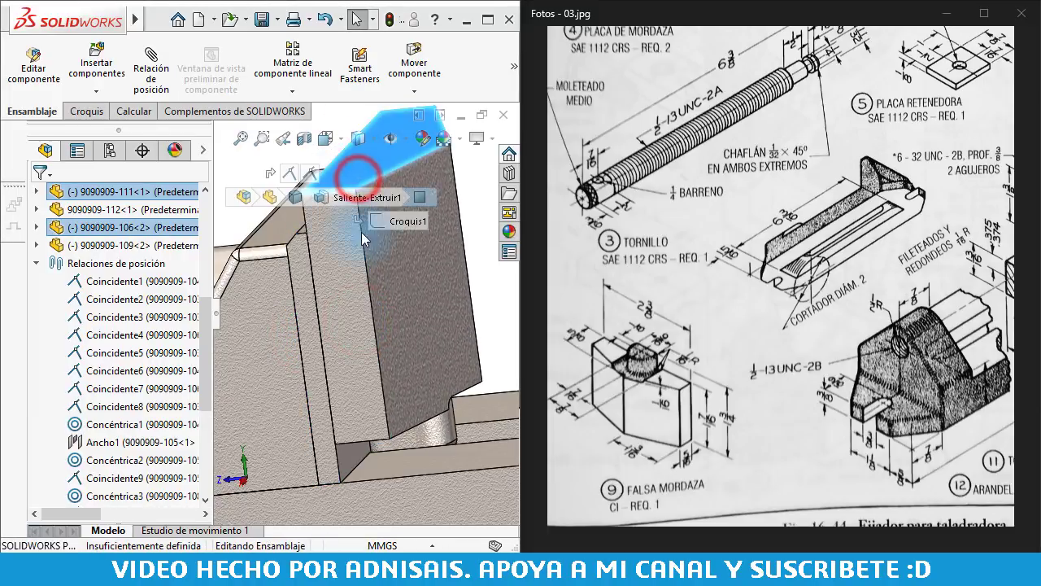
scroll(349, 236, "down", 3)
scroll(331, 248, "down", 2)
left_click(311, 246, "ctrl")
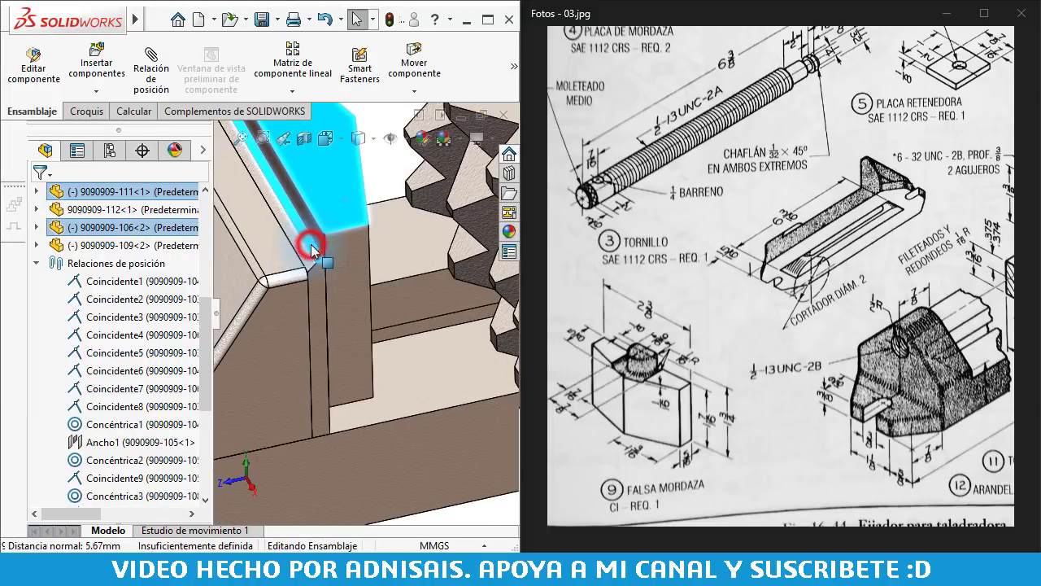
left_click(350, 225)
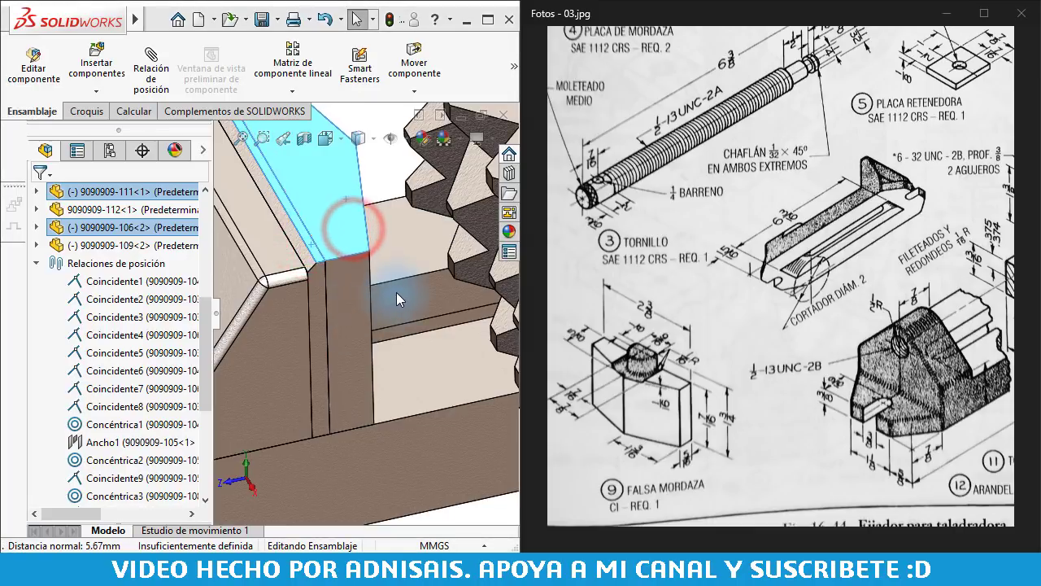
scroll(325, 283, "up", 2)
scroll(314, 279, "up", 3)
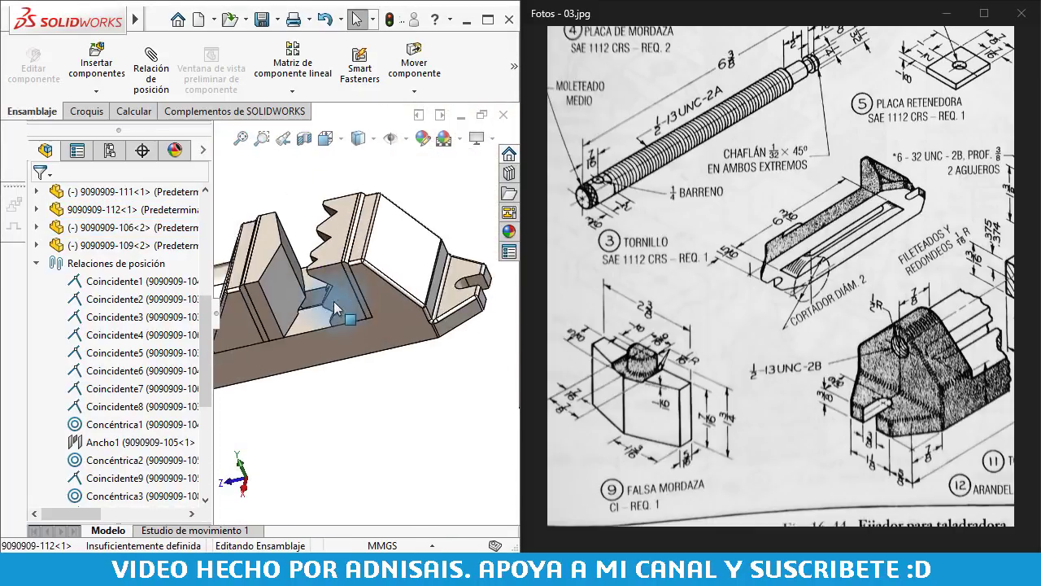
Show the whole vise in isometric view (Ctrl+7), zoomed out, and start saving the assembly
mouse_move(281, 329)
middle_mouse_down()
mouse_move(324, 394)
mouse_move(309, 340)
mouse_move(331, 384)
mouse_move(320, 395)
mouse_move(326, 383)
middle_mouse_up()
scroll(309, 340, "down", 3)
left_click(294, 325)
key("ctrl+4")
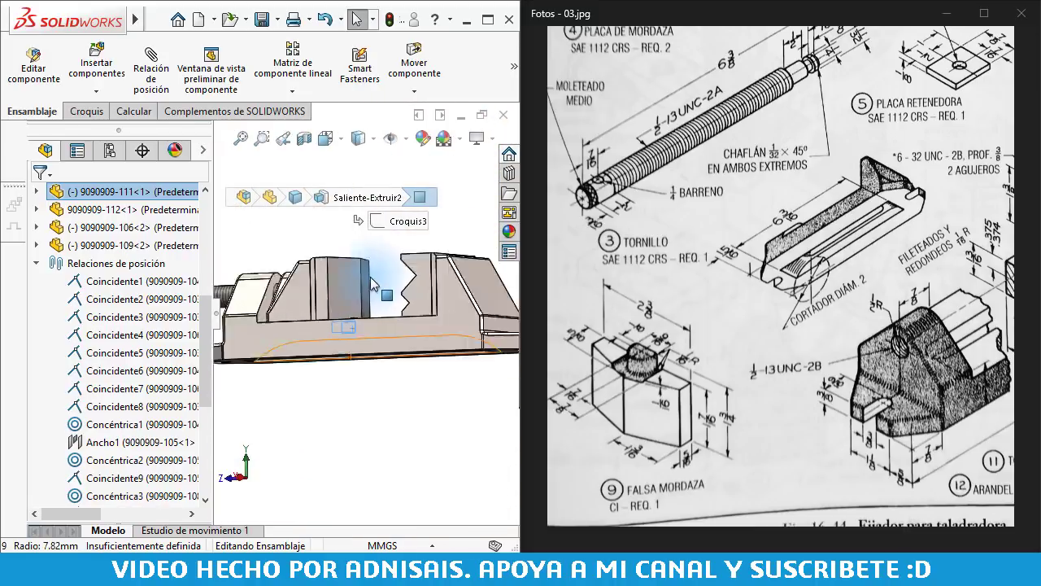
key("ctrl+7")
left_click(441, 413)
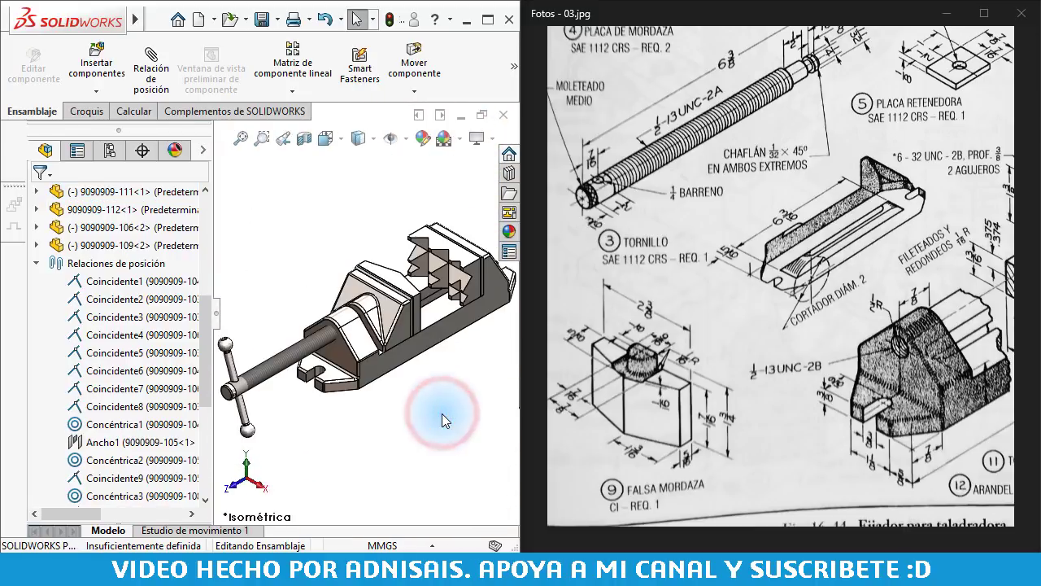
scroll(448, 407, "up", 2)
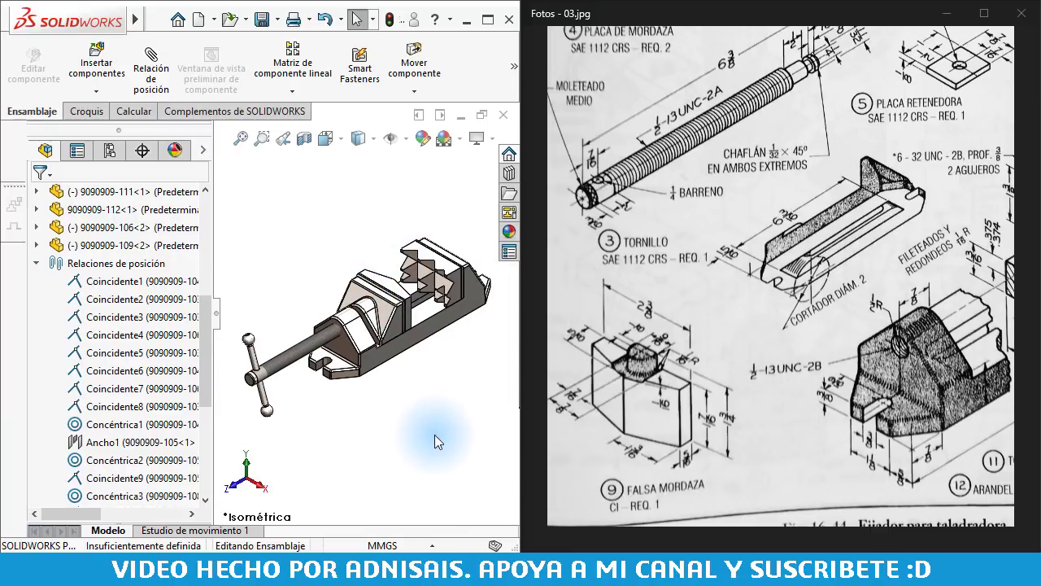
left_click(262, 20)
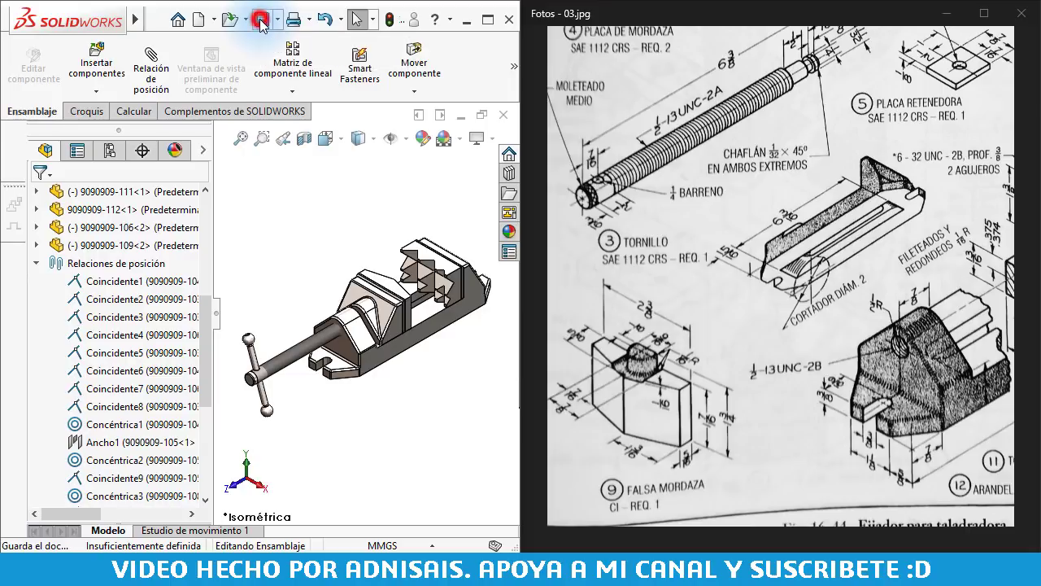
left_click(506, 213)
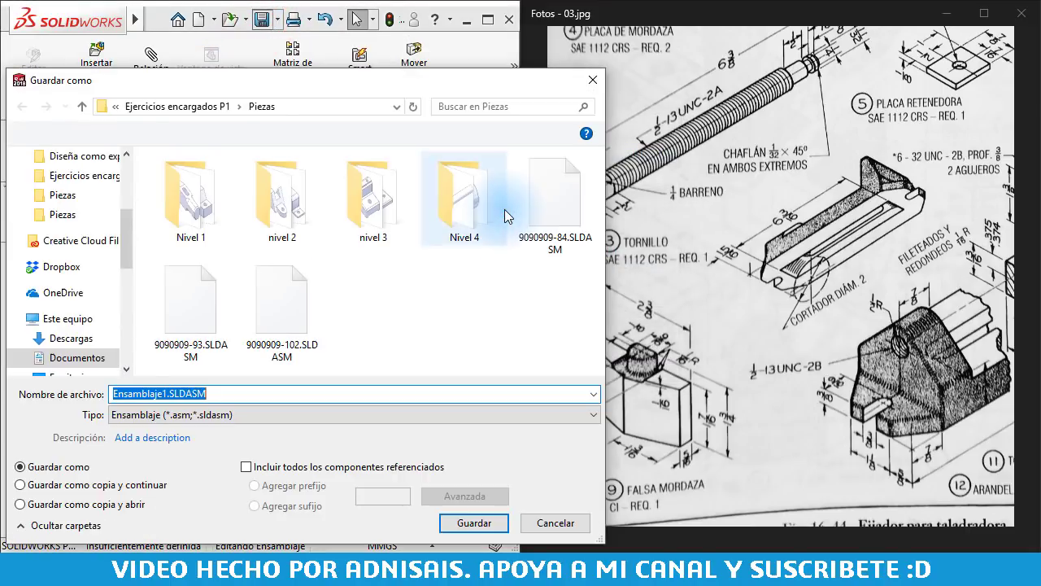
type("909-")
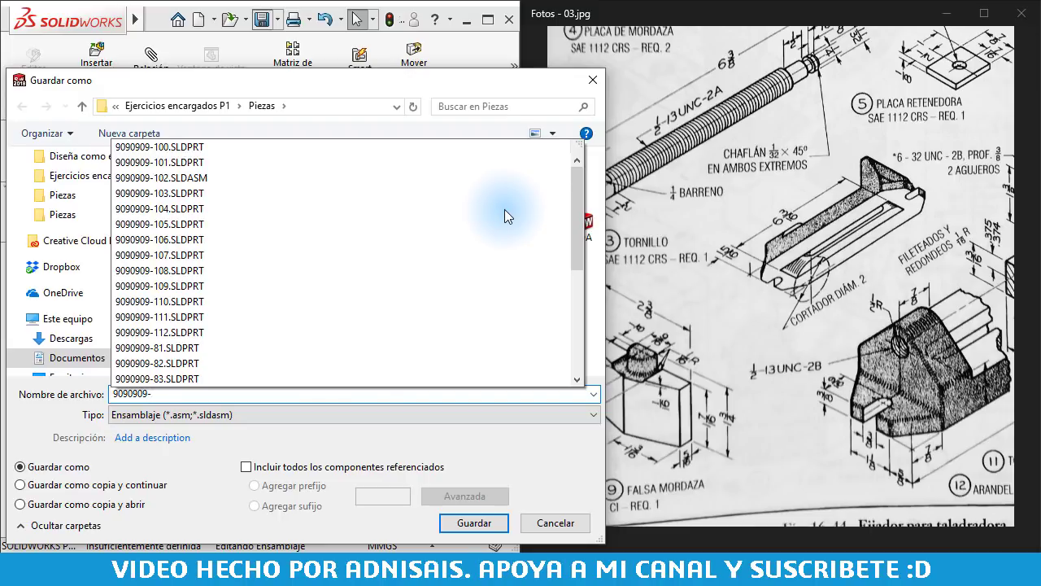
type("11")
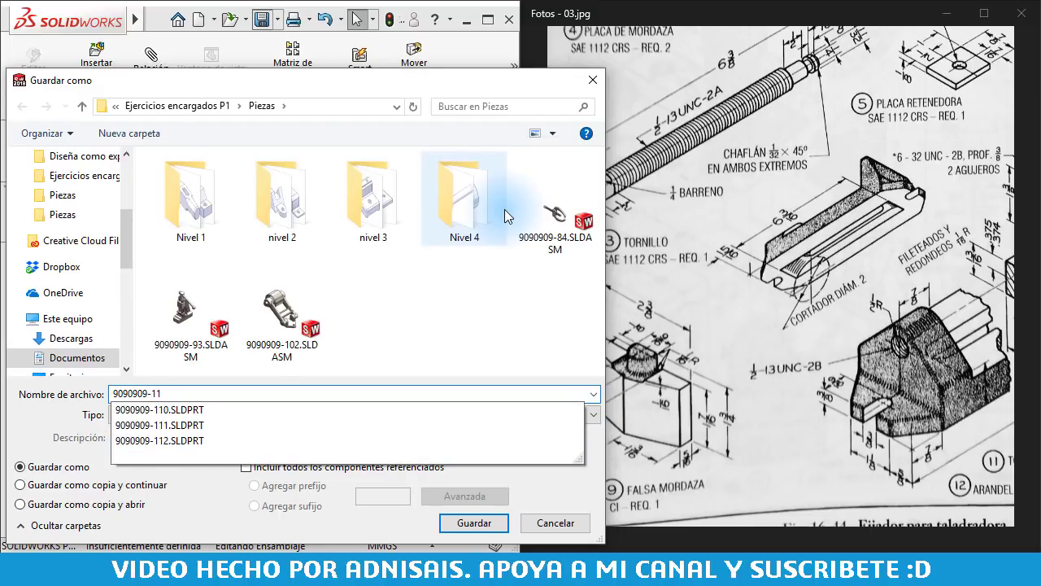
type("3")
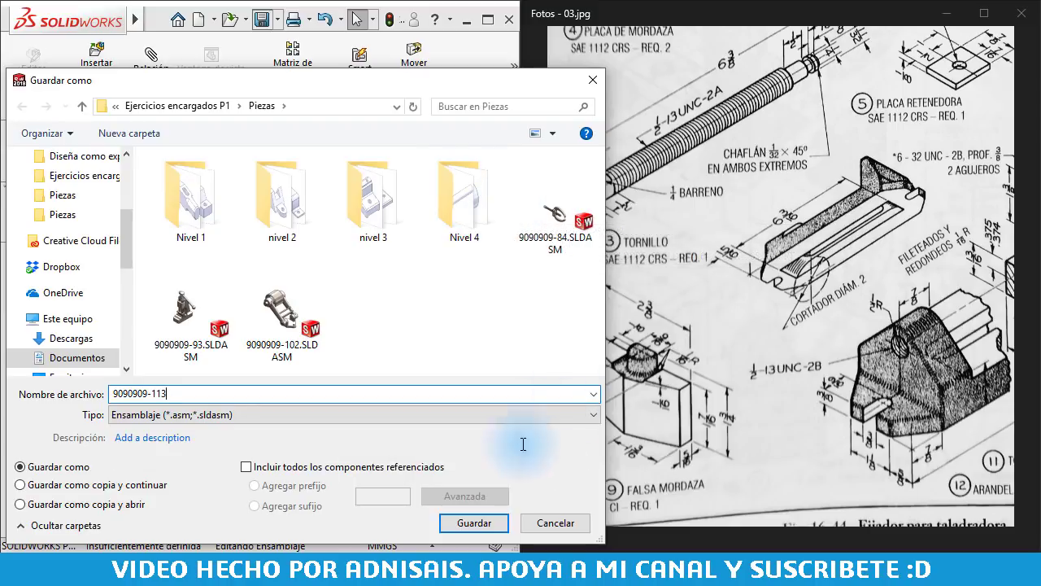
left_click(492, 525)
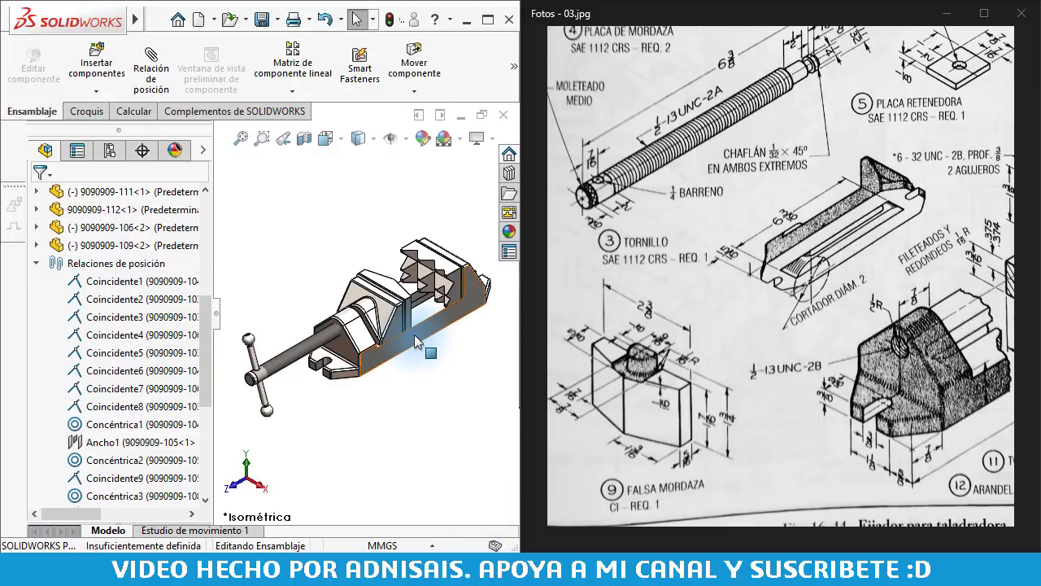
Zoom in and drag a jaw component slightly to verify it still moves
scroll(411, 329, "down", 1)
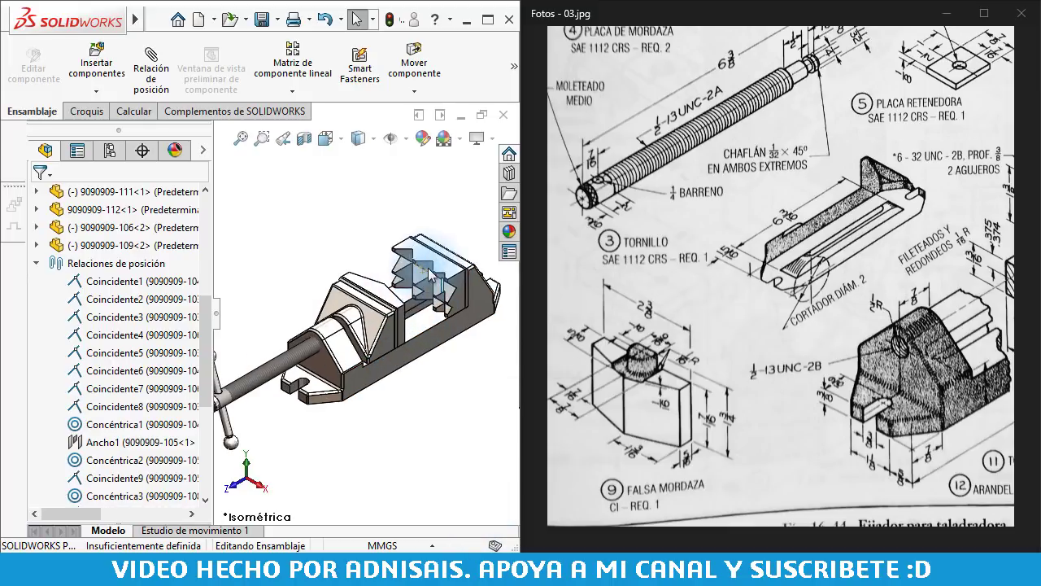
scroll(382, 300, "down", 1)
scroll(372, 291, "down", 2)
left_click_drag(370, 291, 381, 262)
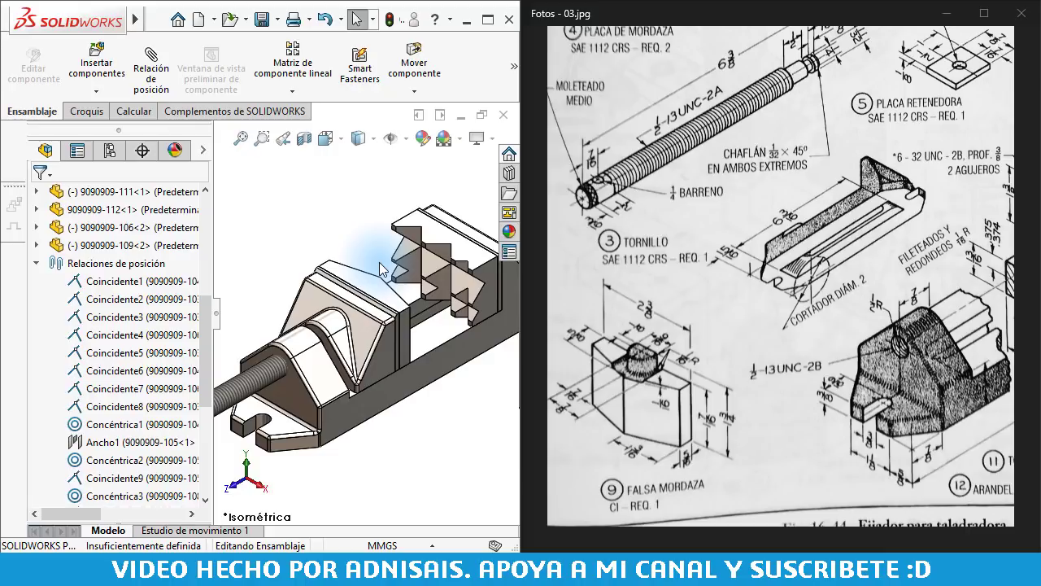
Slide the toothed jaw along the vise body, orbit the assembly and pan the reference drawing
left_click_drag(398, 276, 440, 242)
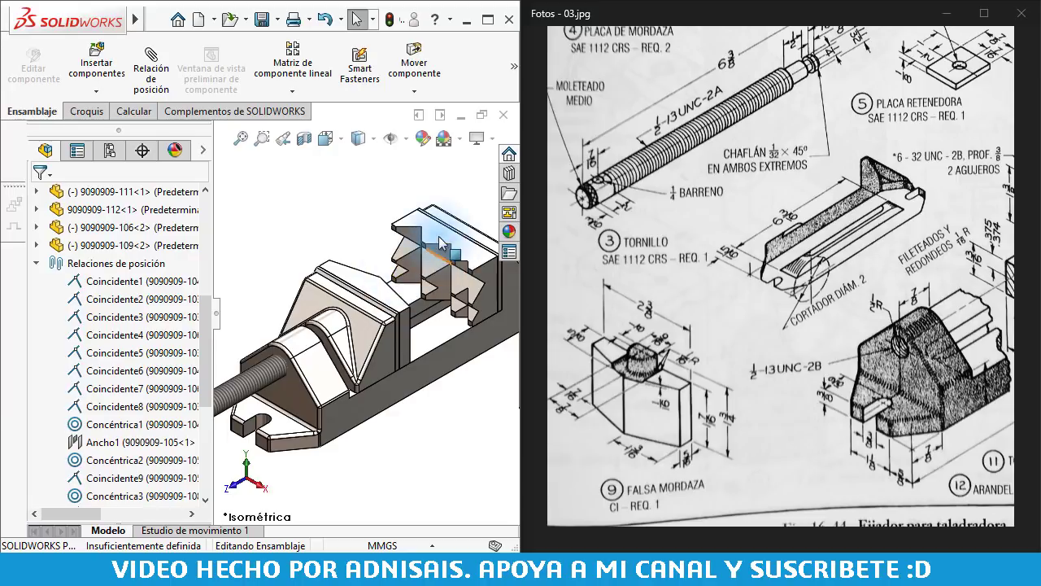
mouse_move(480, 391)
middle_mouse_down()
mouse_move(483, 353)
mouse_move(460, 370)
middle_mouse_up()
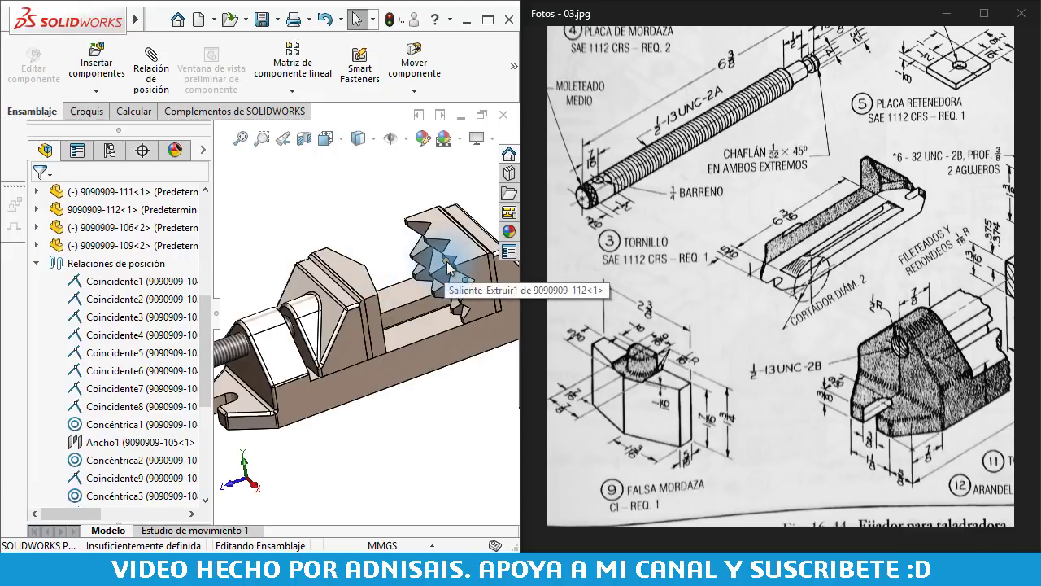
left_click_drag(795, 342, 647, 404)
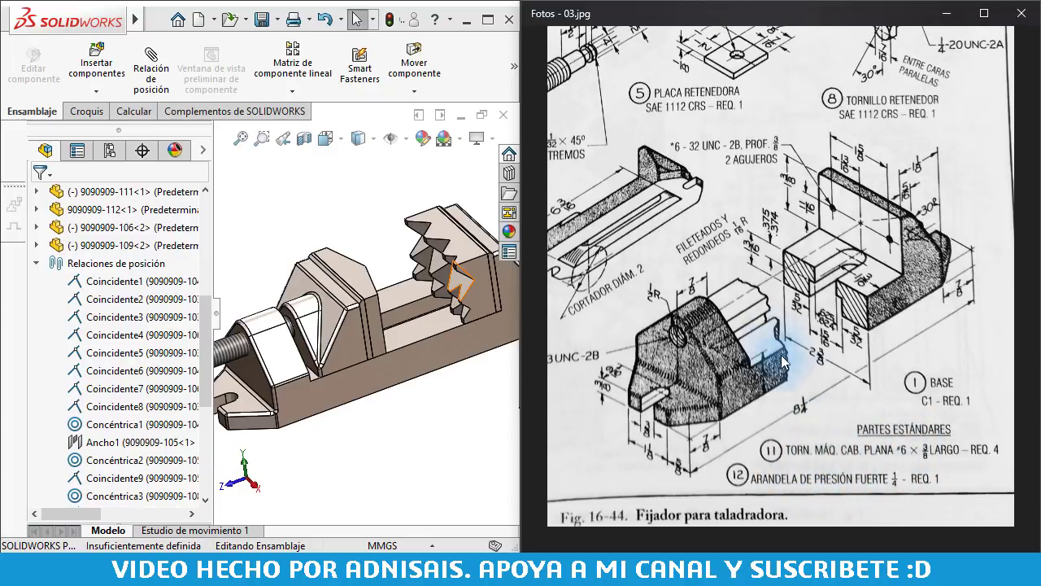
Pan the 03.jpg drawing over the screw (item 3) and parts 10 and 8, then fit the whole page
mouse_move(795, 366)
left_mouse_down()
mouse_move(831, 352)
mouse_move(861, 420)
left_mouse_up()
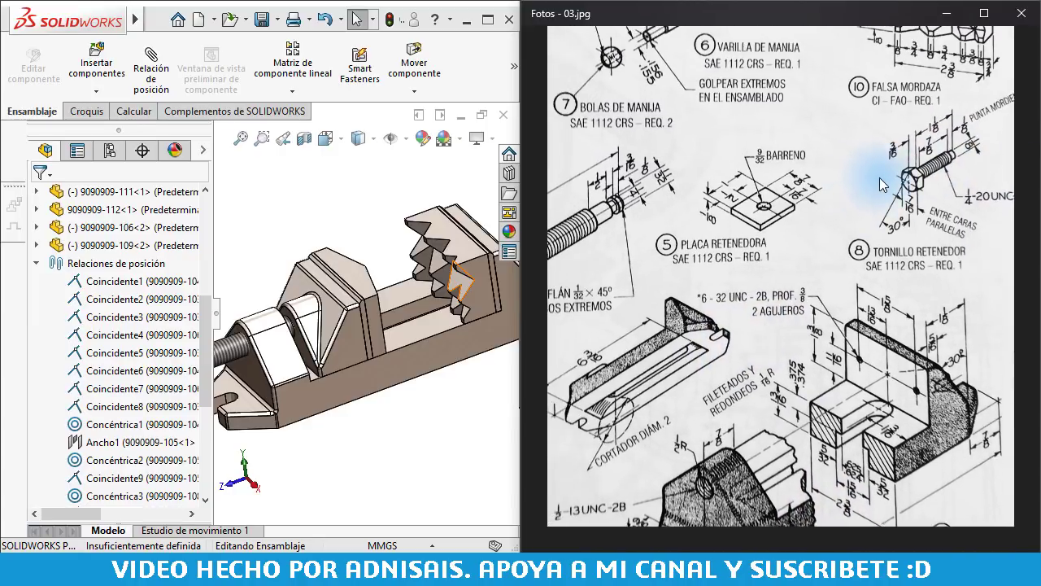
left_click_drag(570, 171, 785, 194)
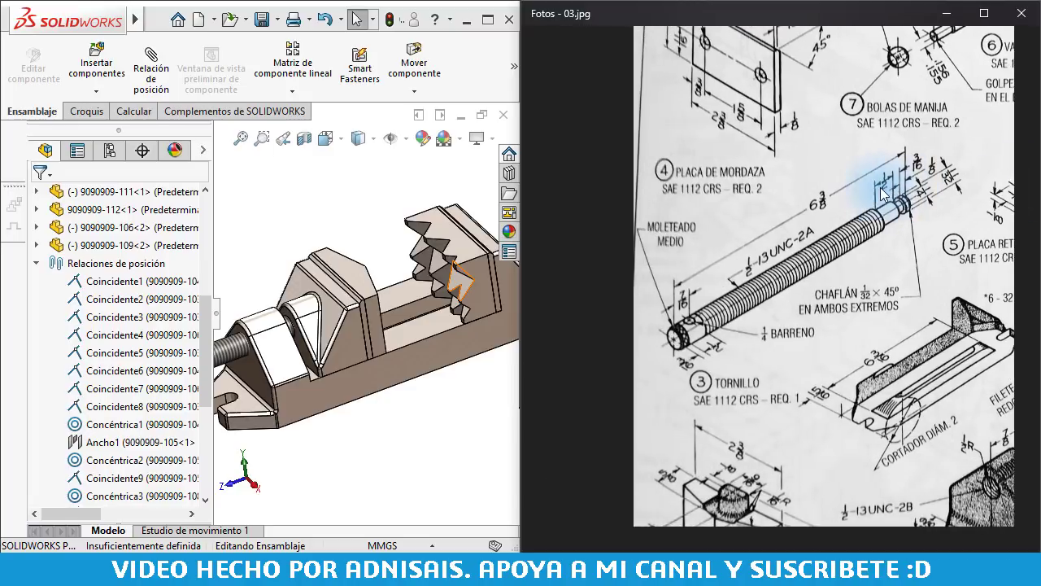
left_click(456, 296)
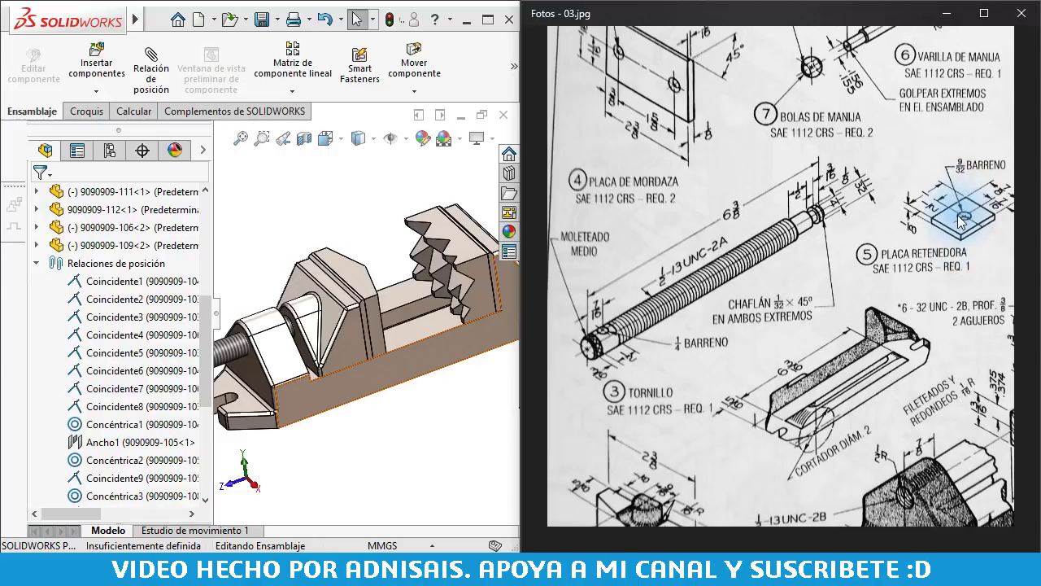
left_click_drag(976, 279, 860, 302)
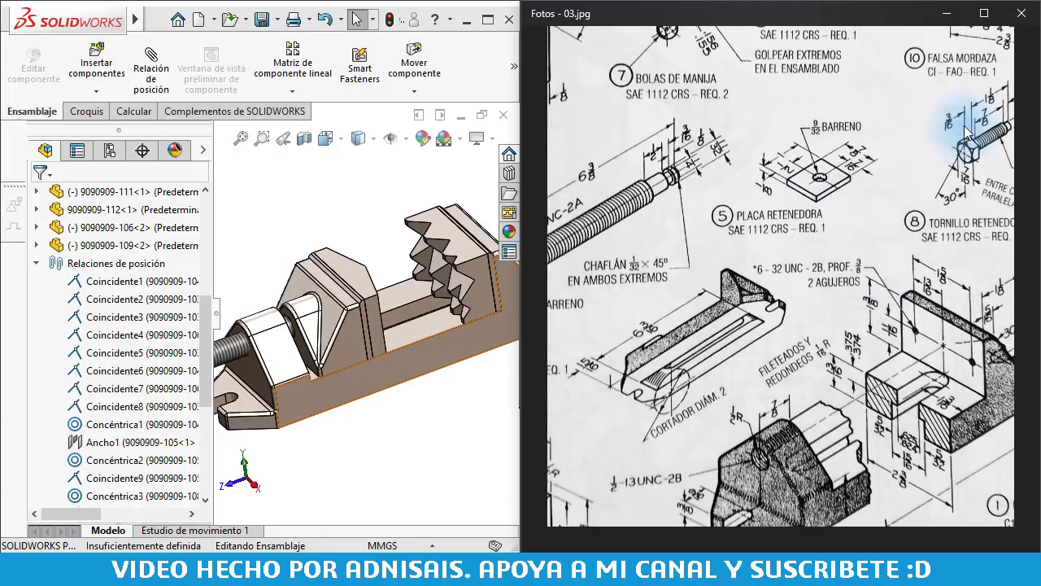
scroll(816, 184, "down", 3)
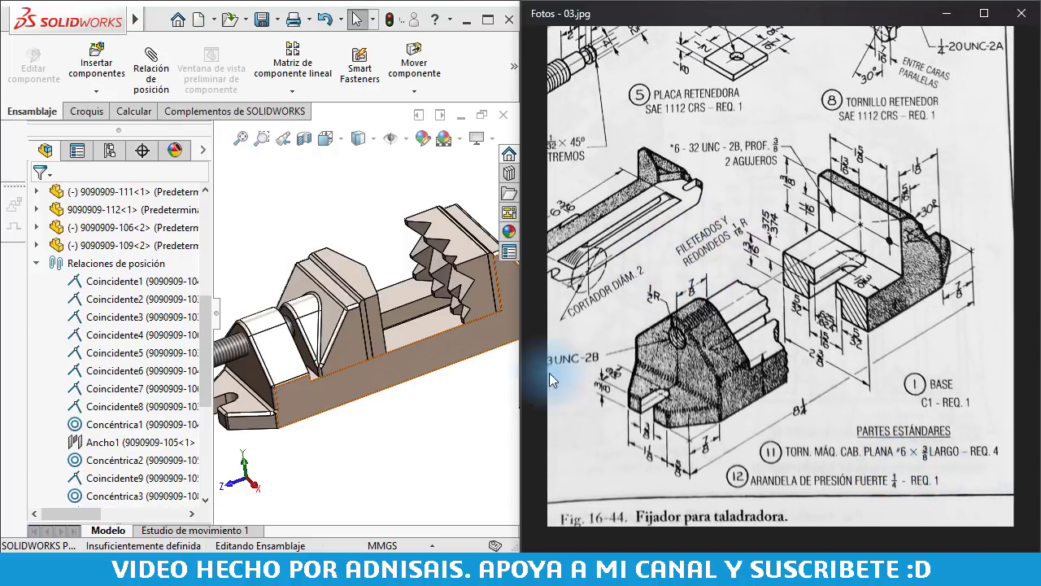
key("ctrl+0")
left_click(355, 274)
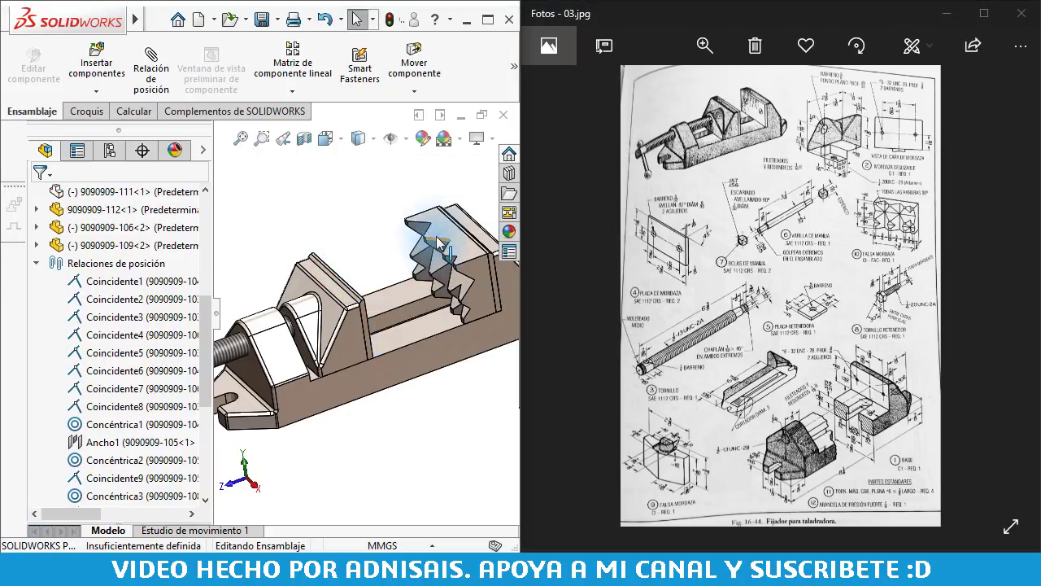
Hide the toothed jaw and orbit to a close frontal view of the fixed jaw plate
left_click(382, 218)
middle_click_drag(383, 218, 407, 285)
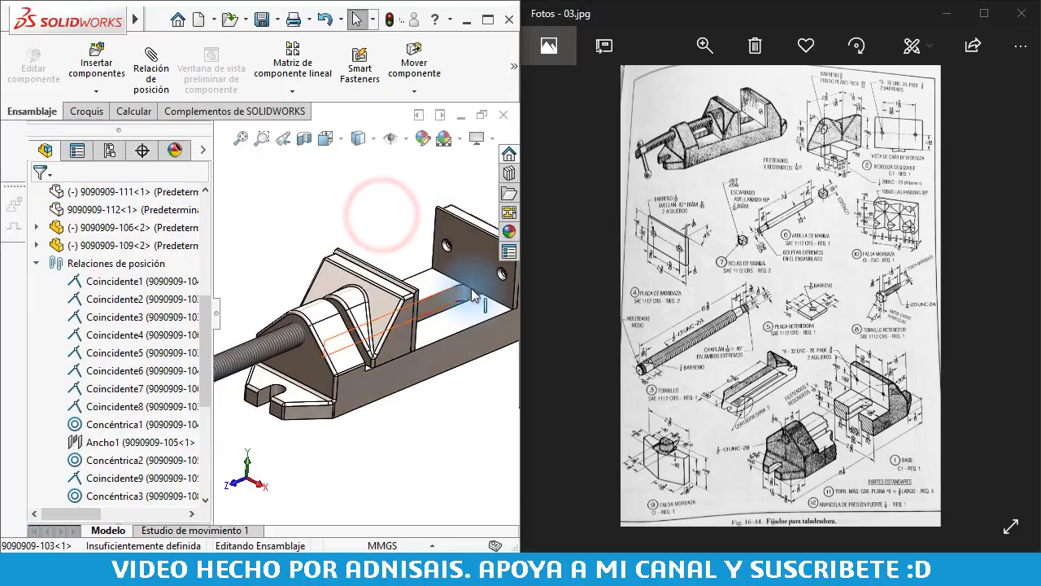
left_click(866, 468)
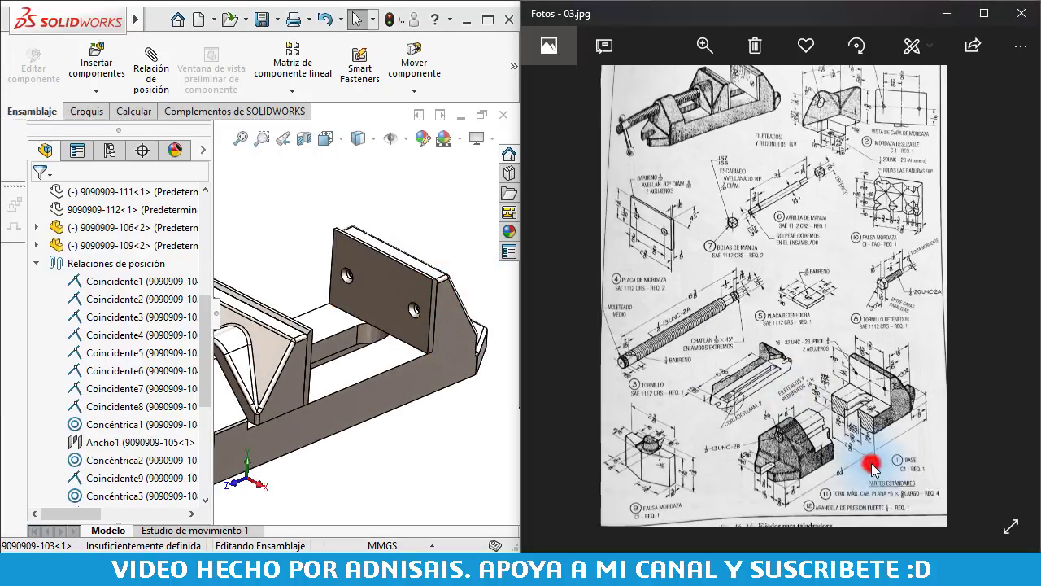
scroll(858, 476, "up", 3)
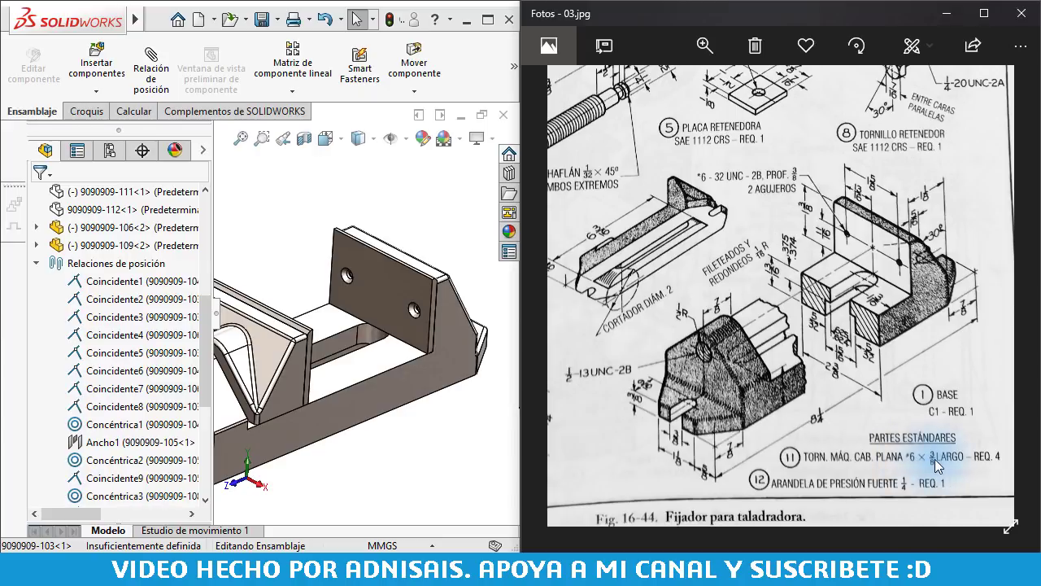
mouse_move(437, 322)
middle_mouse_down()
mouse_move(431, 220)
mouse_move(353, 225)
mouse_move(395, 233)
middle_mouse_up()
Pin the Design Library open and widen the model view beside it
left_click(508, 190)
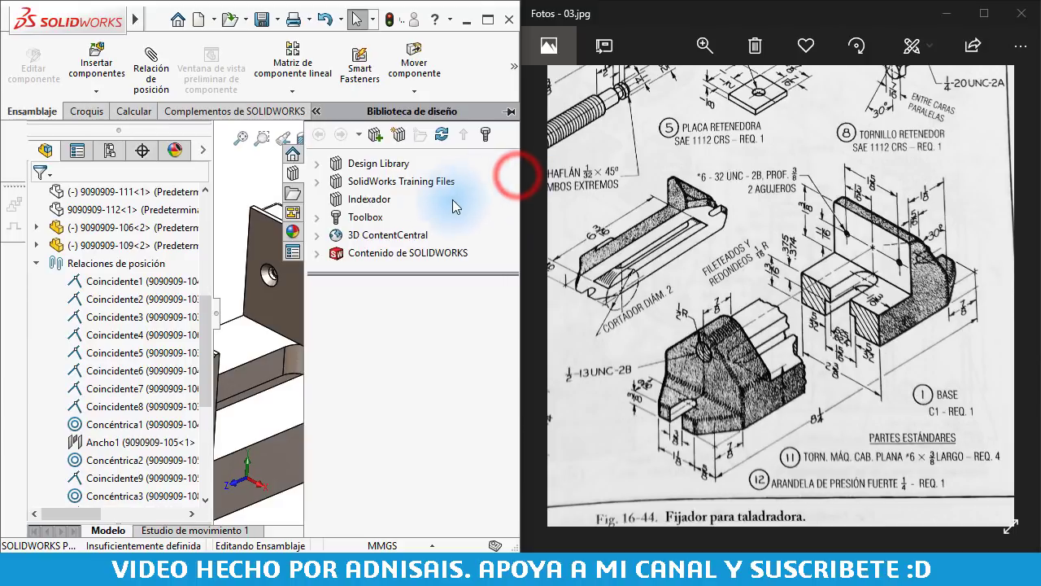
left_click(215, 234)
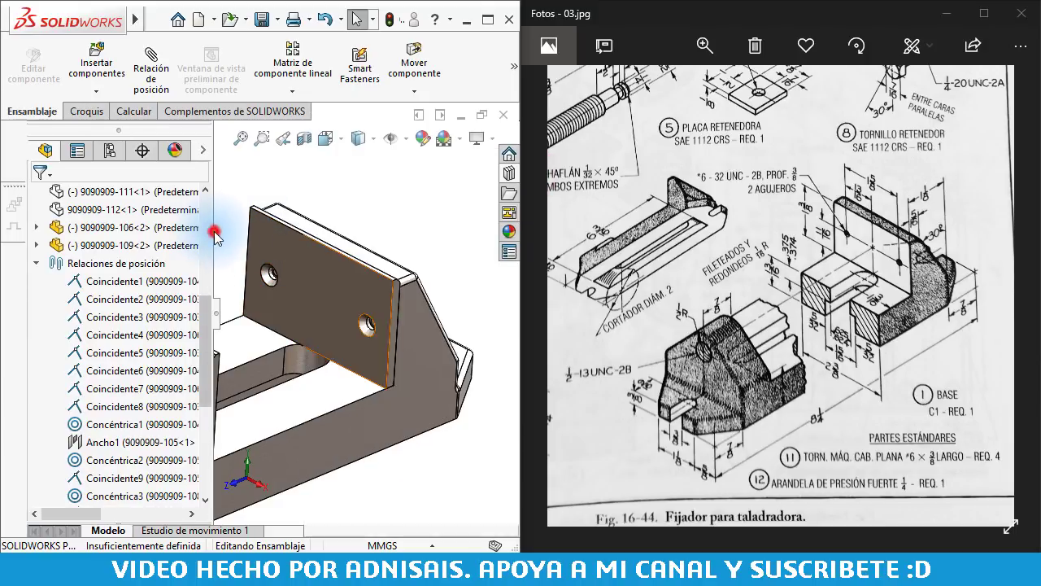
left_click_drag(212, 232, 142, 232)
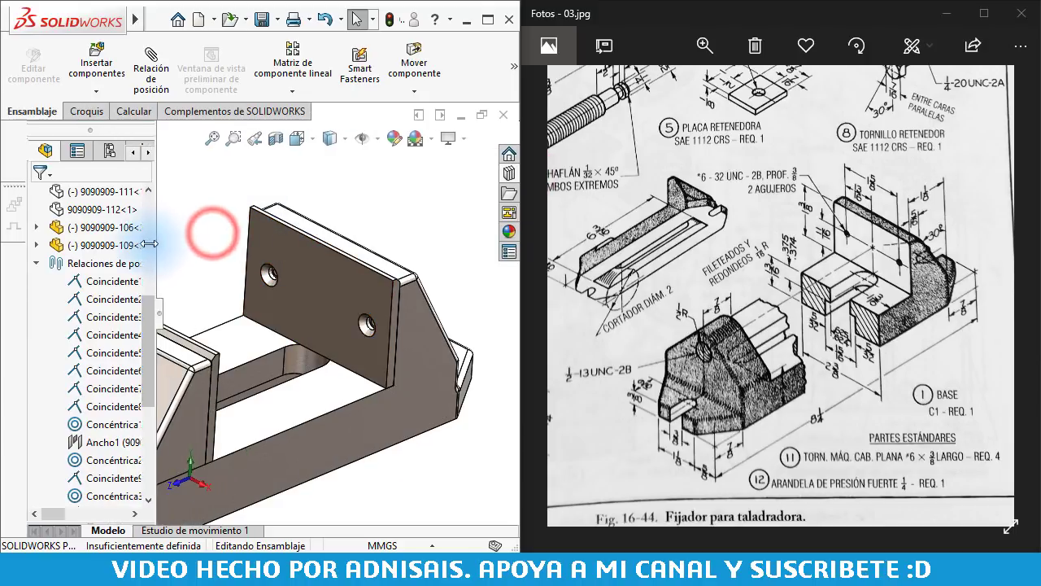
left_click(509, 174)
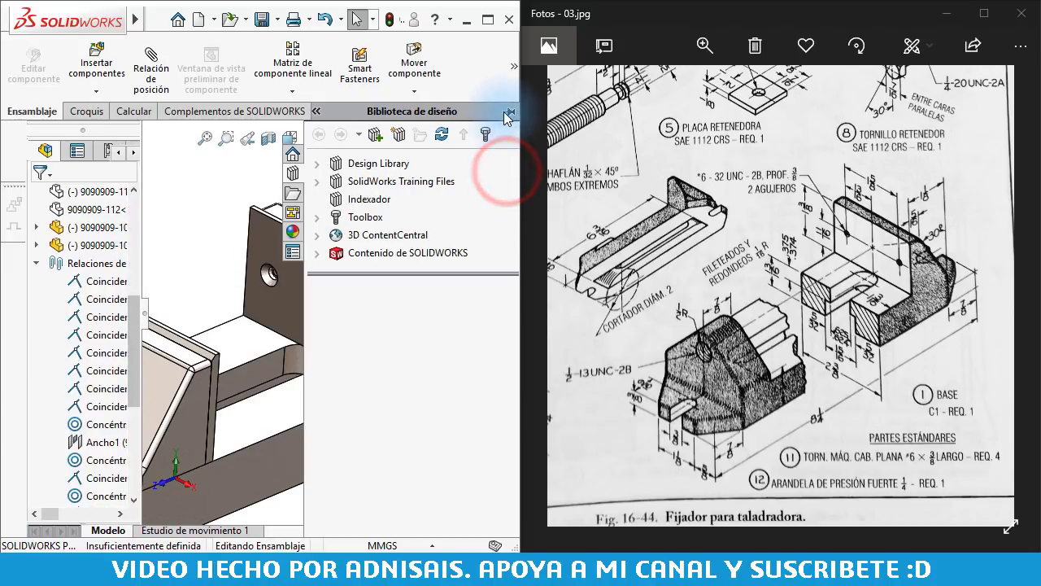
left_click(507, 111)
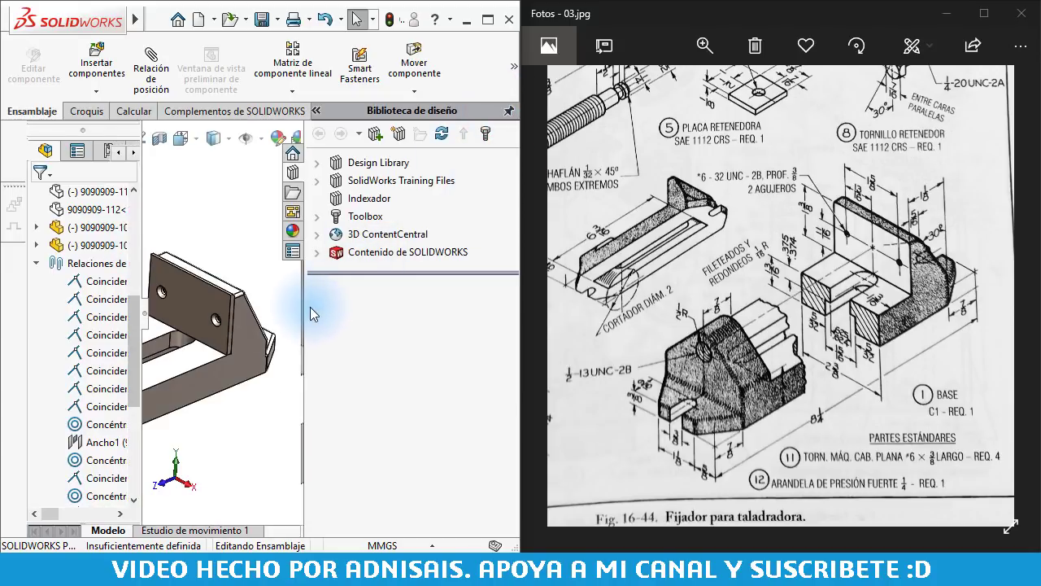
left_click_drag(304, 312, 398, 309)
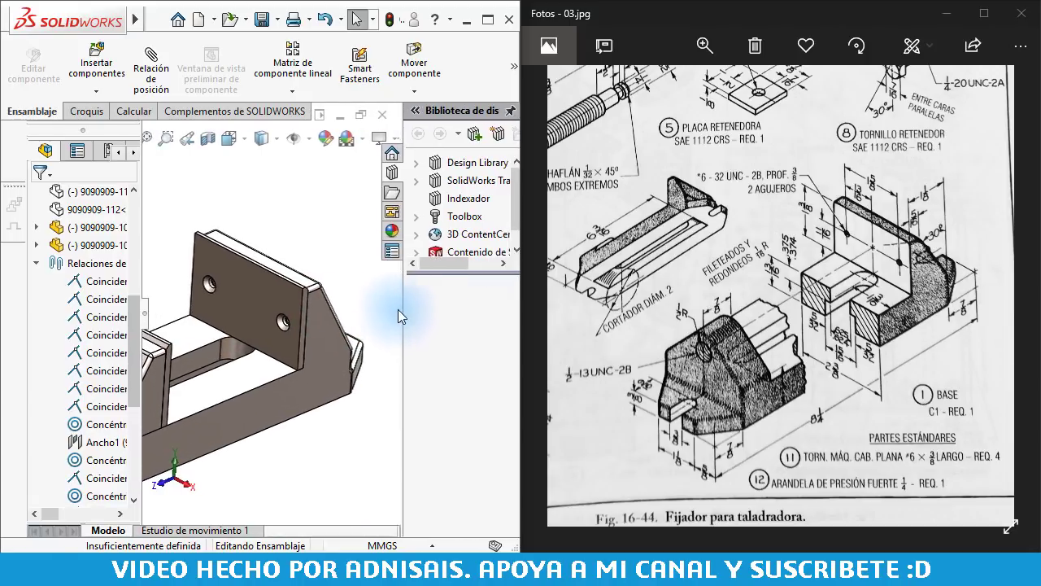
Browse Toolbox > Ansi Inch > Pernos y tornillos to the Tornillos con cabeza hueca folder
left_click(408, 217)
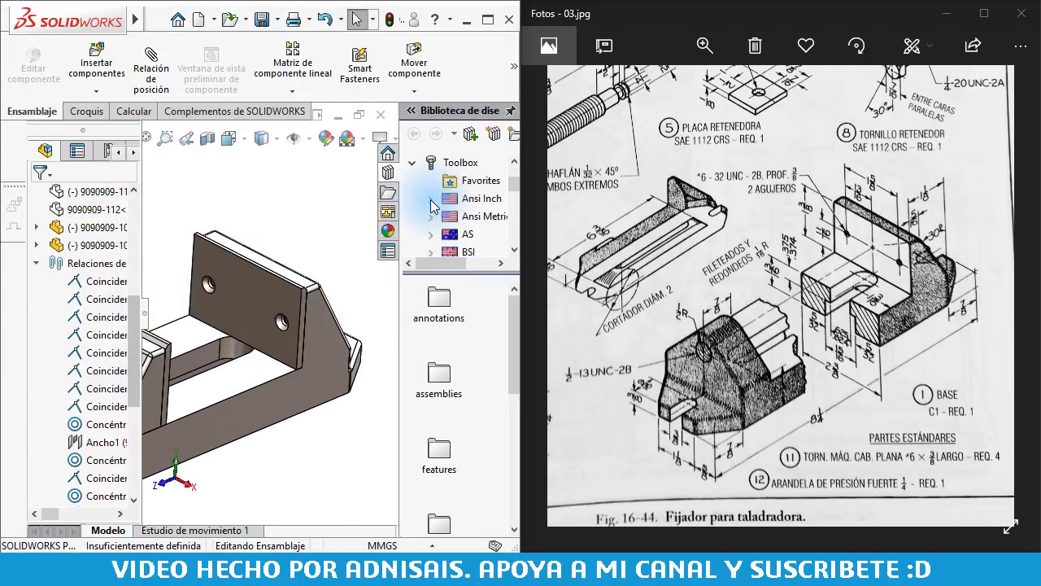
left_click(431, 198)
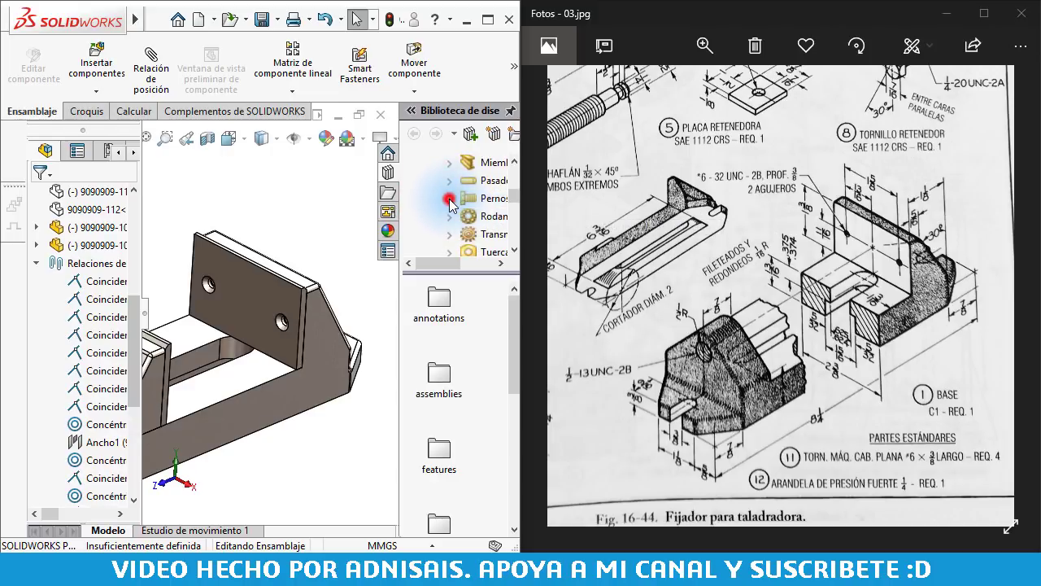
left_click(451, 204)
left_click(450, 265)
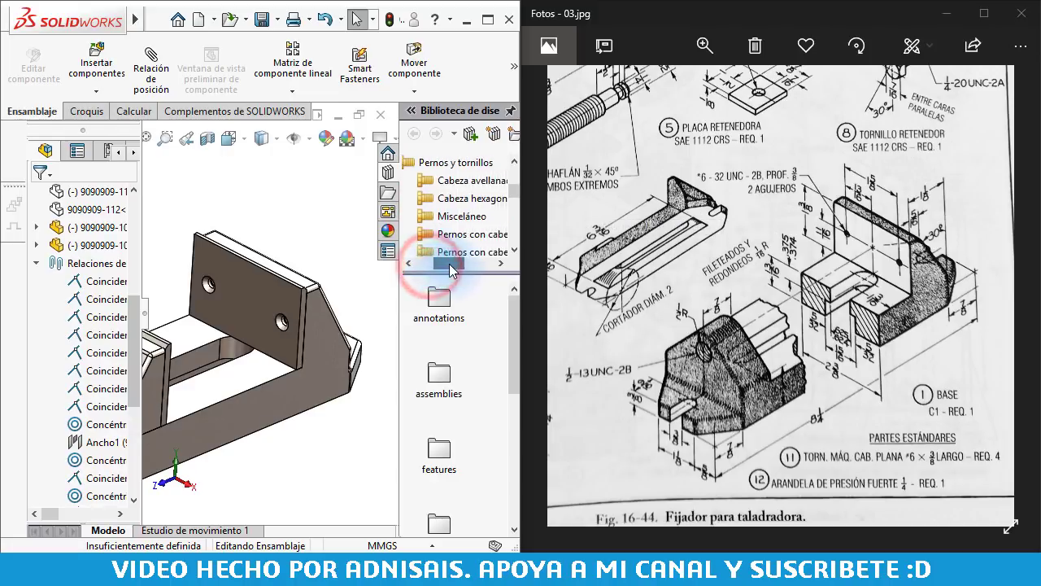
scroll(459, 215, "down", 1)
scroll(459, 208, "down", 1)
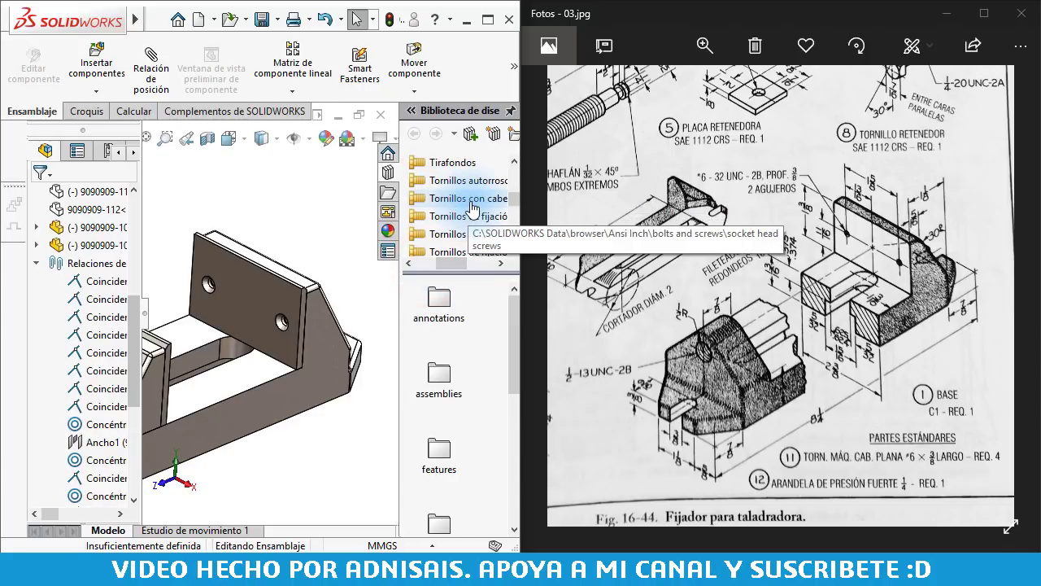
left_click_drag(453, 262, 458, 270)
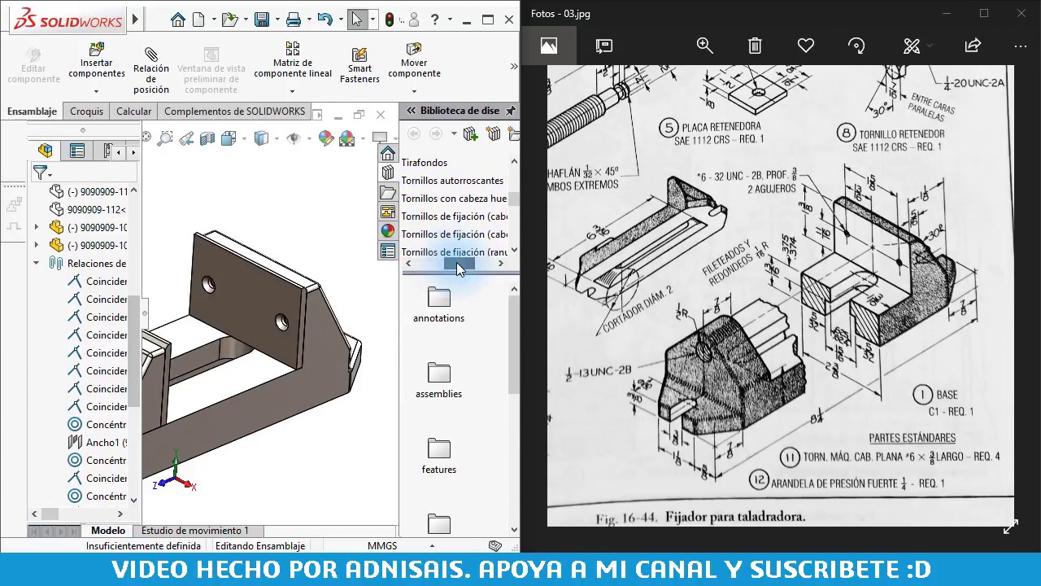
scroll(462, 244, "down", 1)
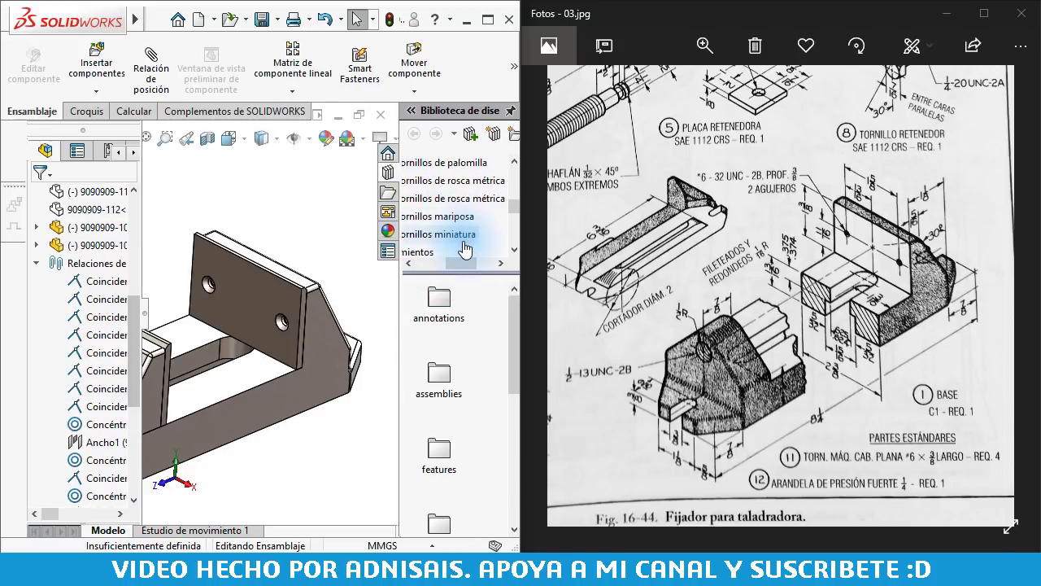
mouse_move(460, 265)
left_mouse_down()
mouse_move(449, 268)
mouse_move(456, 257)
left_mouse_up()
scroll(453, 200, "up", 2)
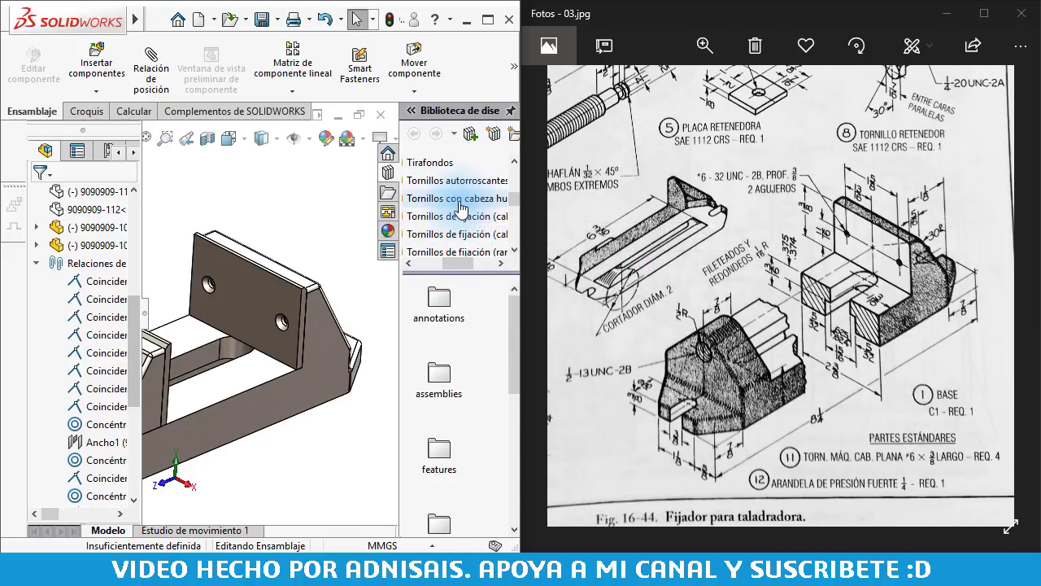
left_click(453, 201)
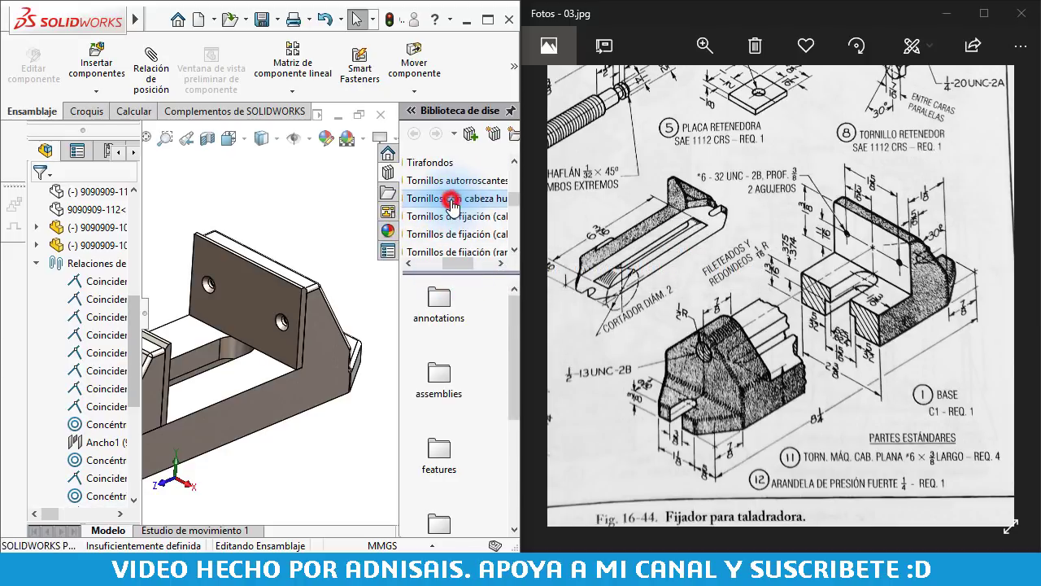
mouse_move(451, 397)
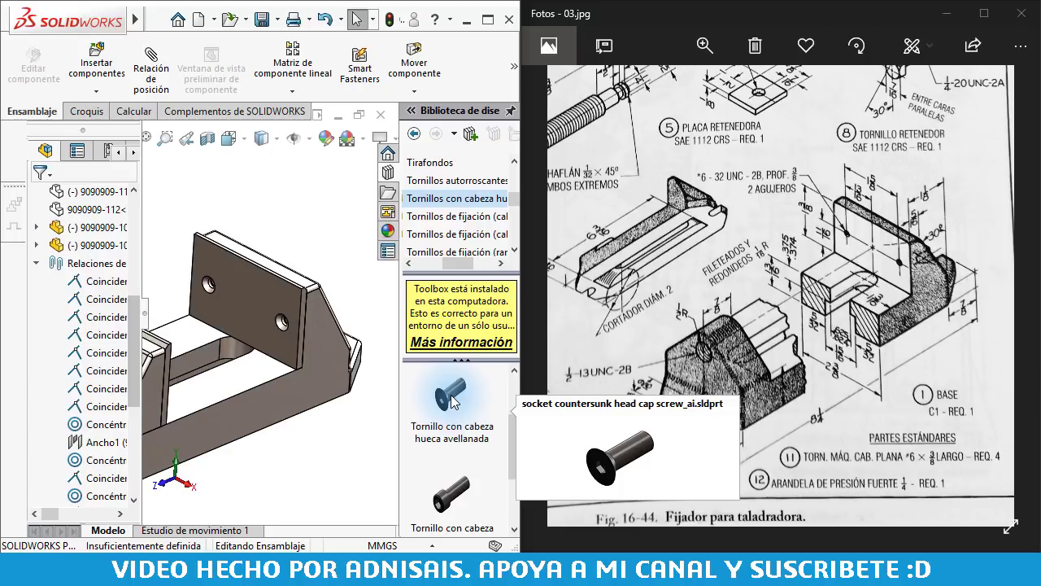
Drop a countersunk socket head screw into the jaw plate hole with flipped mate alignment
left_click_drag(453, 401, 210, 291)
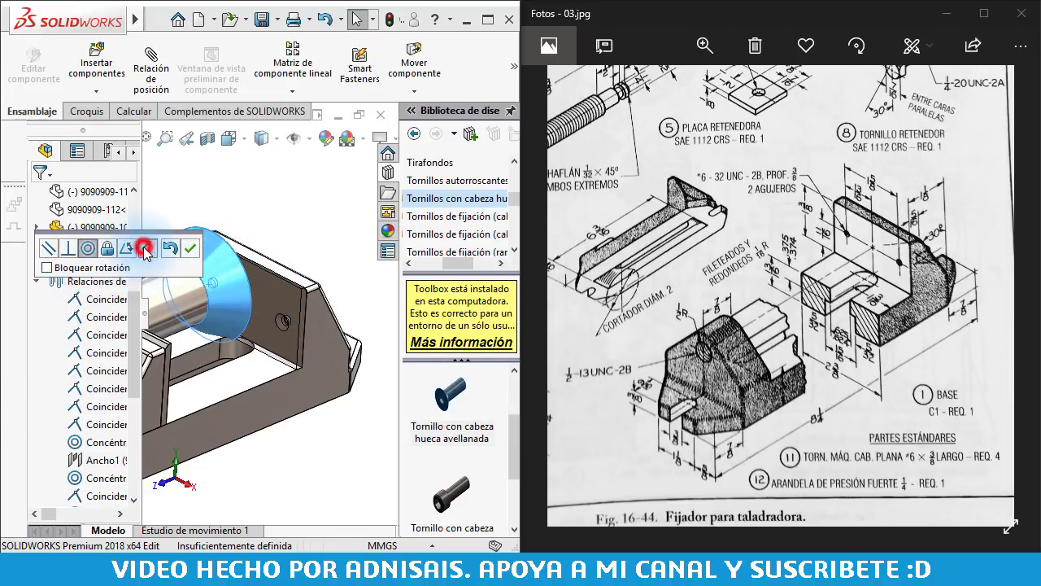
left_click(145, 248)
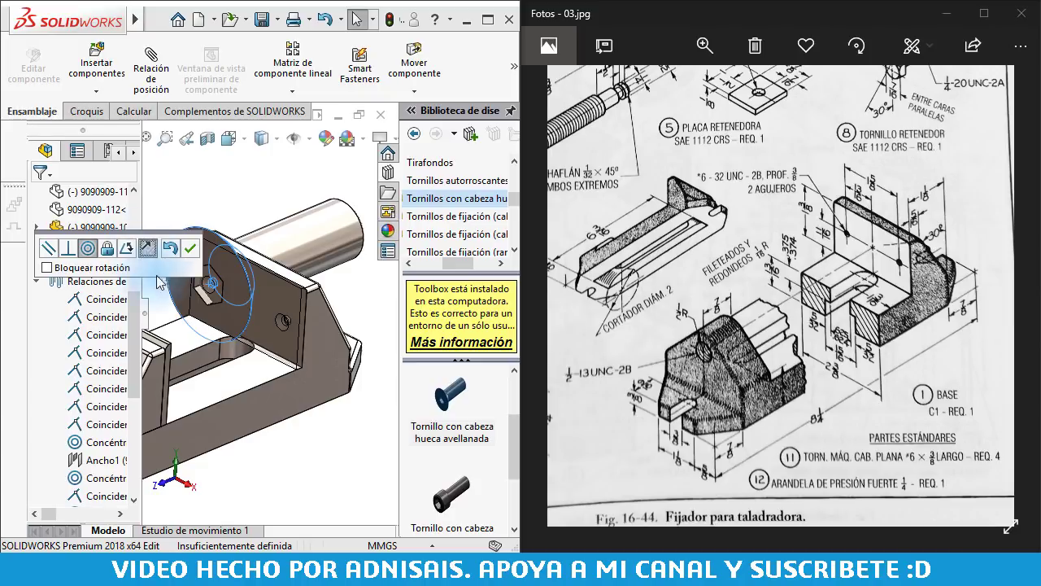
left_click(190, 251)
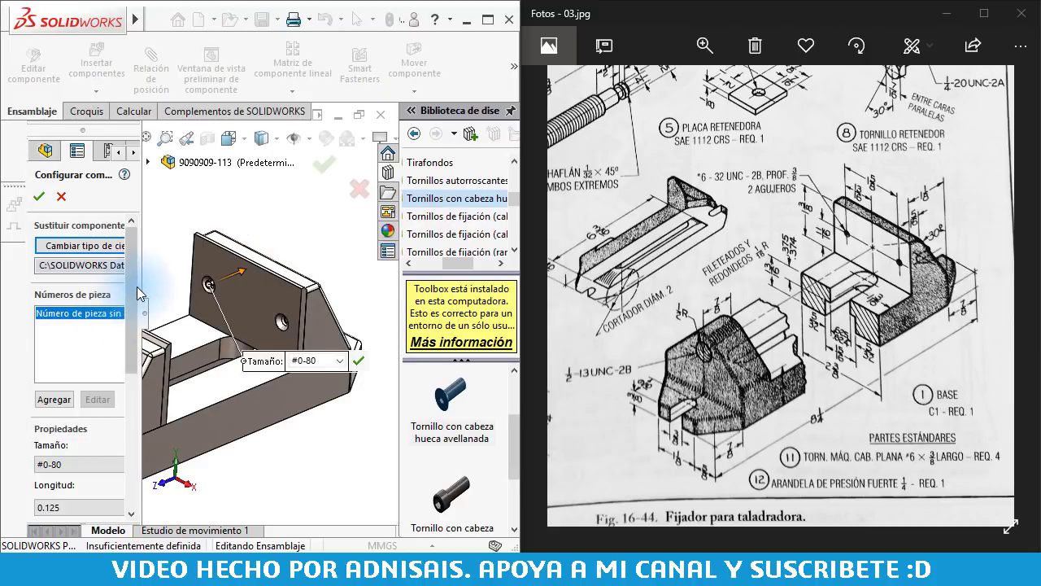
Configure the screw as #6-32, length 0.375, with Esquemático thread display, and accept it
left_click_drag(141, 284, 170, 285)
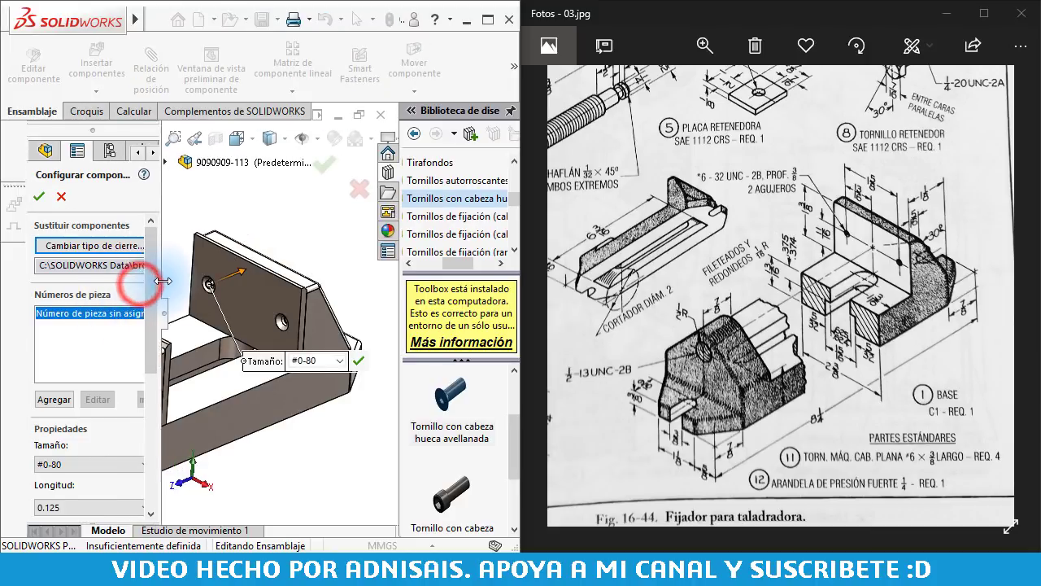
left_click(110, 469)
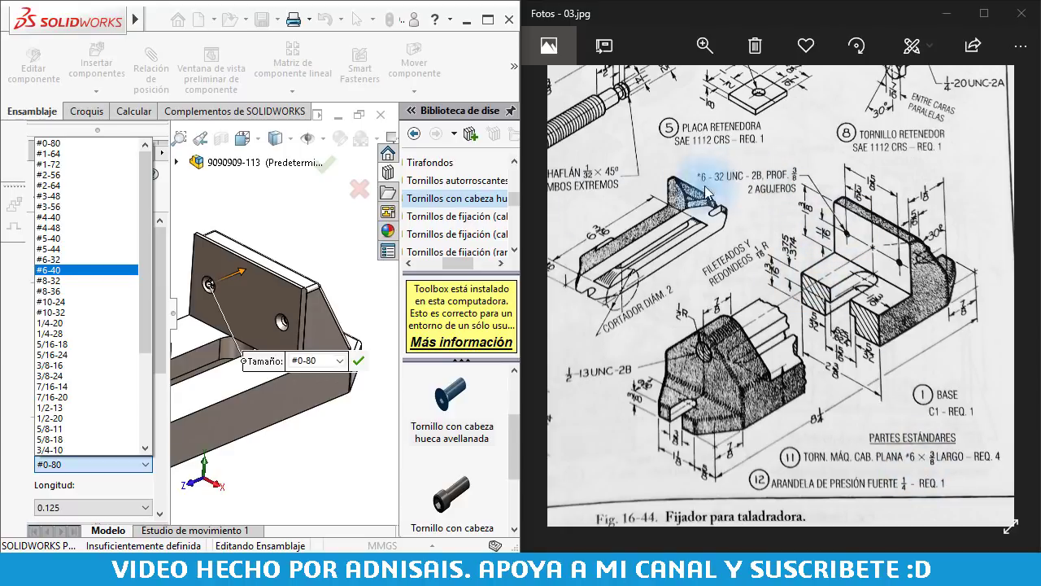
left_click(79, 259)
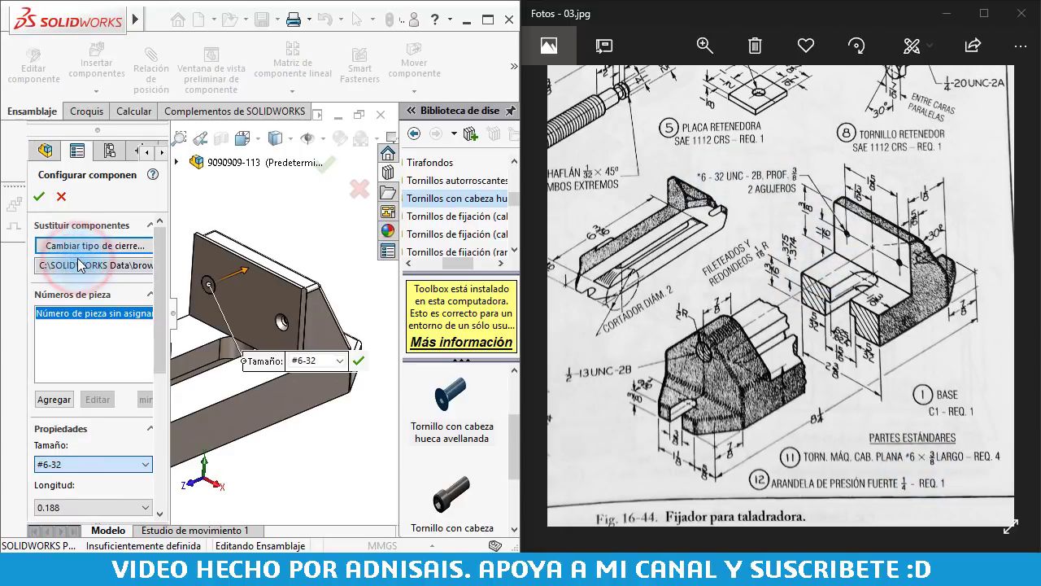
scroll(218, 297, "down", 5)
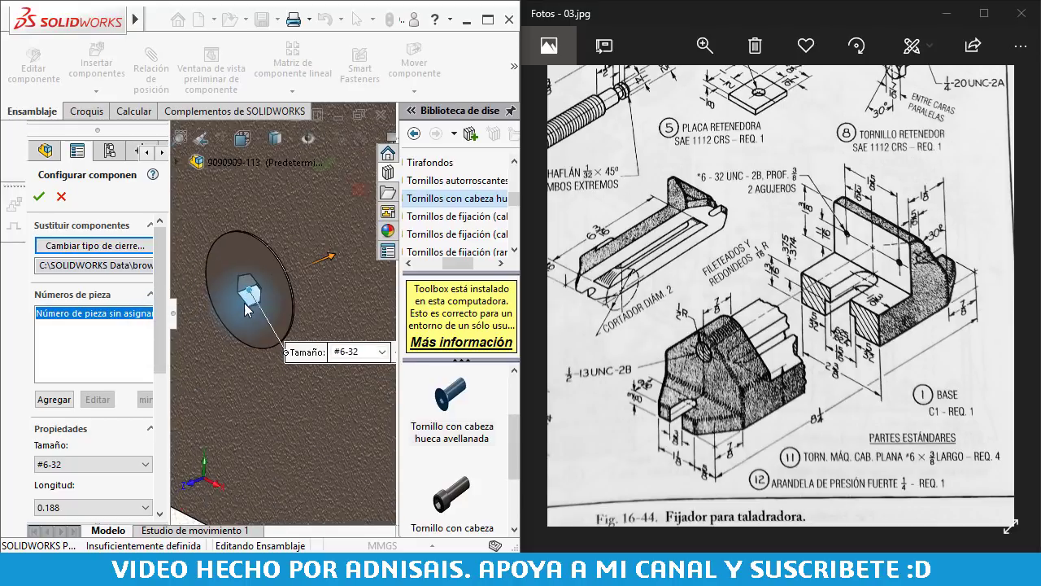
mouse_move(292, 304)
middle_mouse_down()
mouse_move(219, 320)
mouse_move(244, 293)
middle_mouse_up()
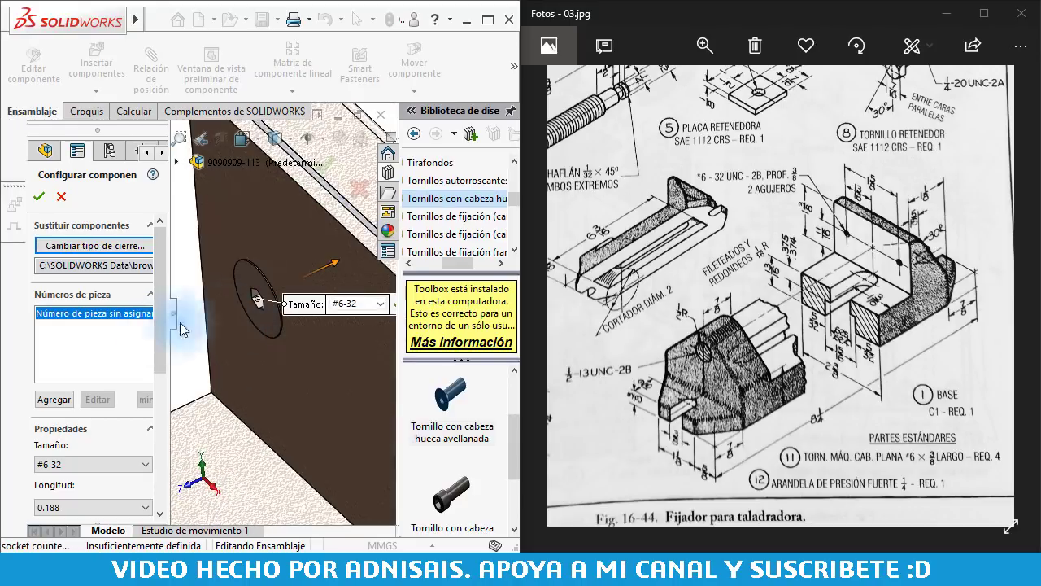
scroll(79, 418, "down", 3)
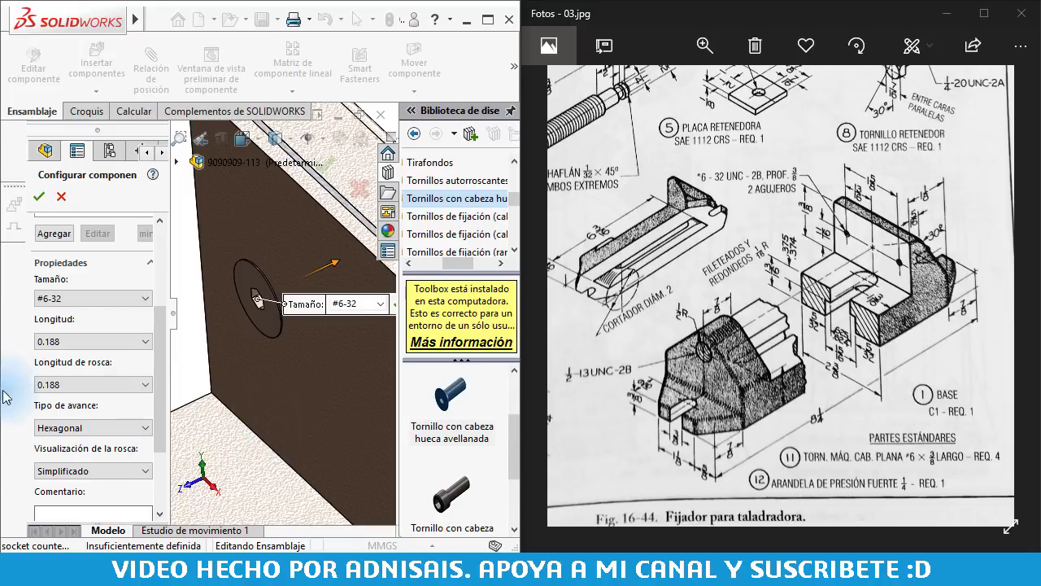
left_click(74, 341)
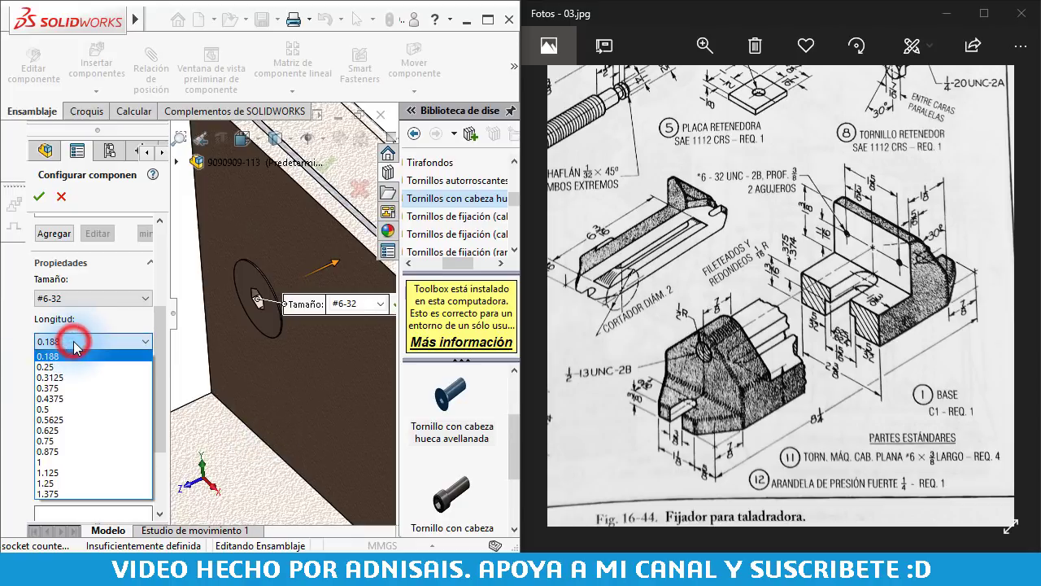
left_click(65, 388)
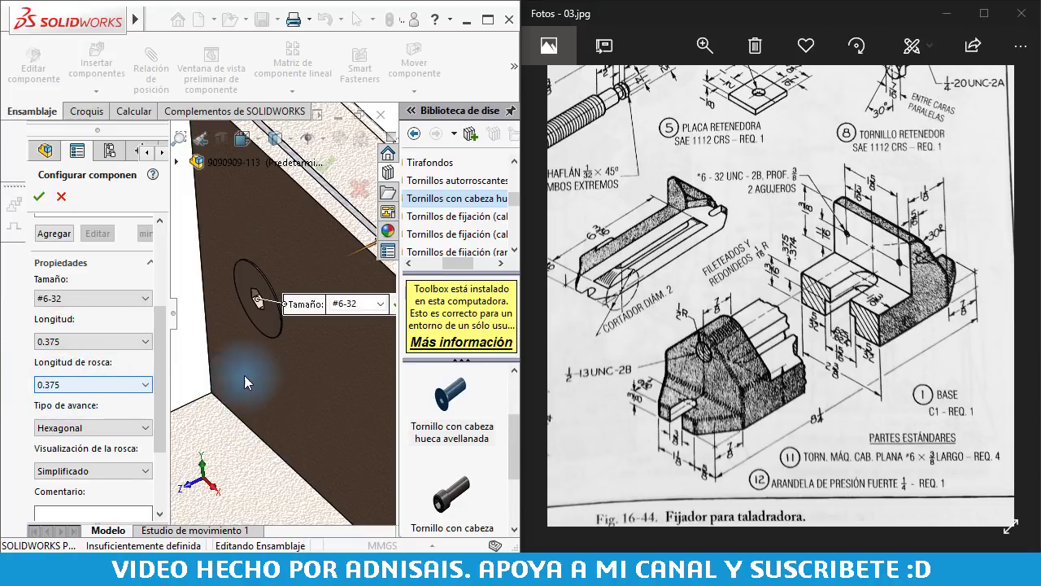
left_click(70, 343)
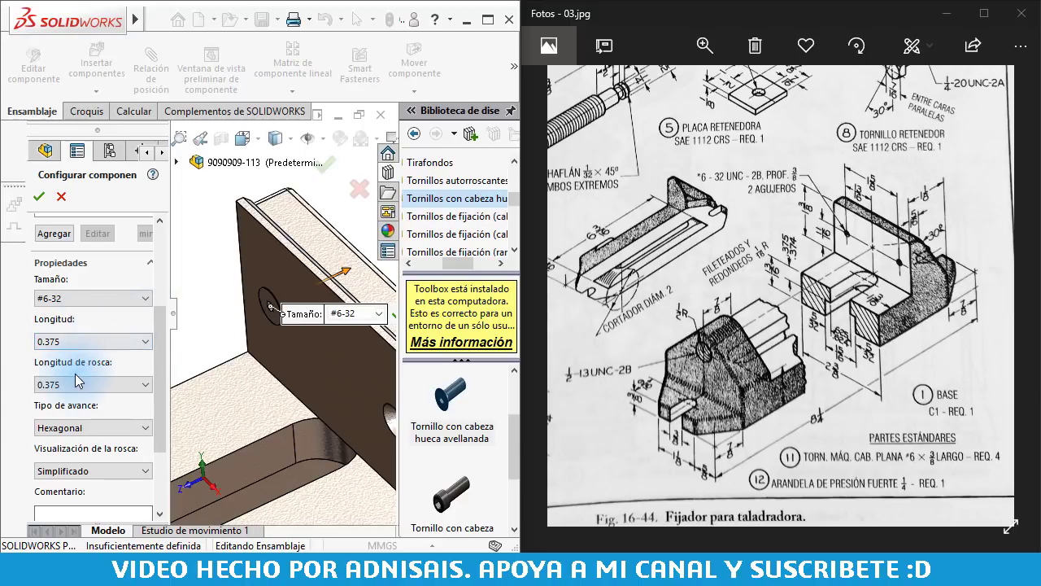
left_click(75, 473)
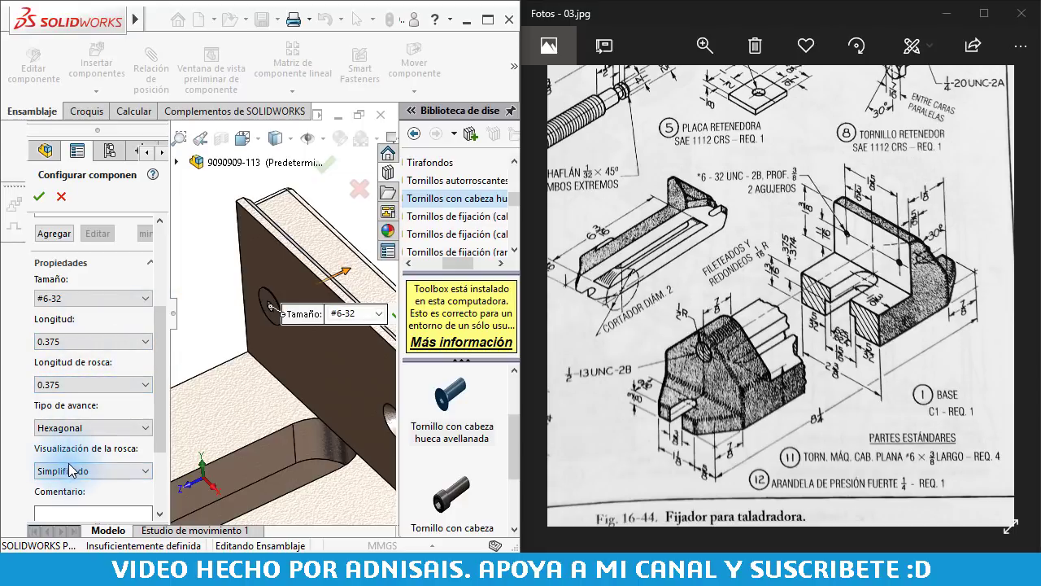
left_click(67, 471)
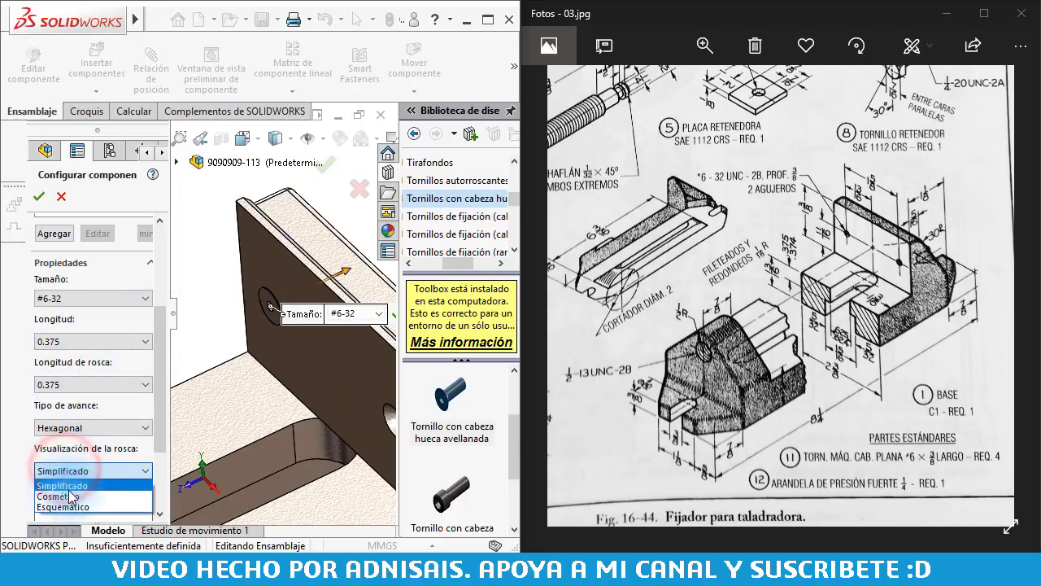
left_click(71, 503)
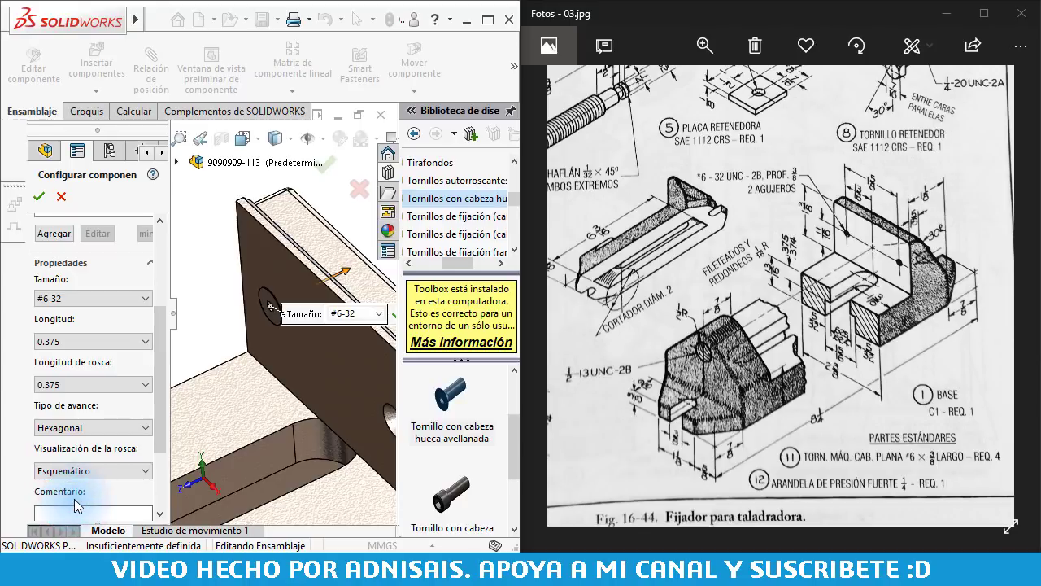
left_click(39, 198)
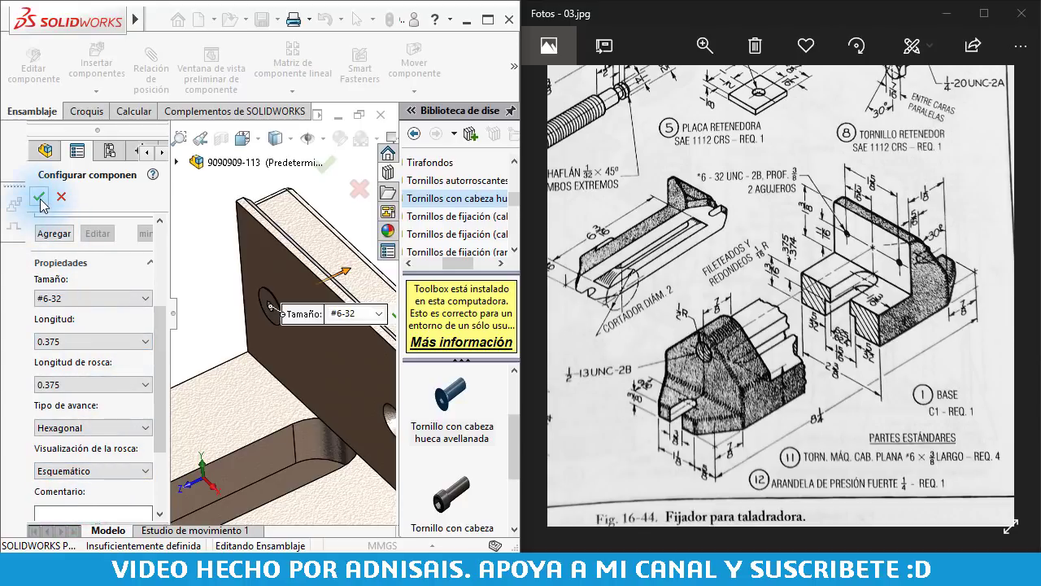
left_click(39, 198)
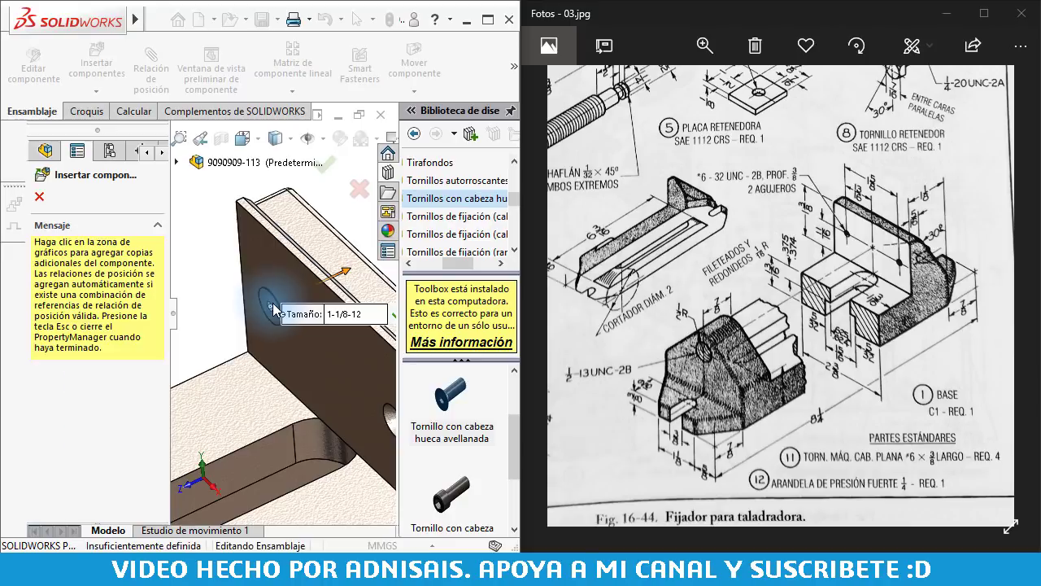
Drop three more #6-32 screw copies into the plate's remaining holes, then end insertion
middle_click_drag(275, 310, 322, 372)
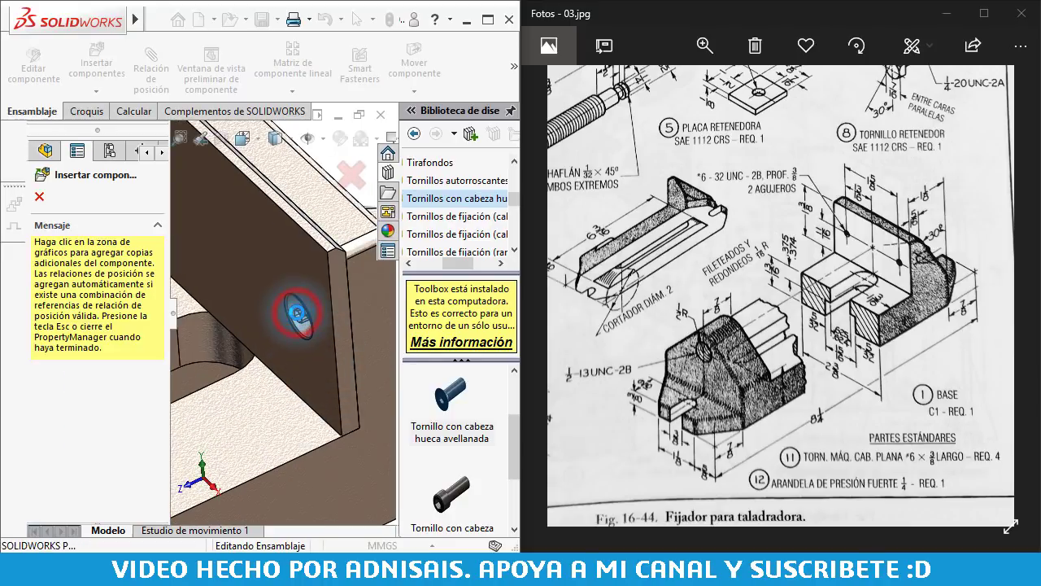
left_click(296, 313)
mouse_move(297, 313)
middle_mouse_down()
mouse_move(205, 307)
mouse_move(280, 346)
middle_mouse_up()
scroll(280, 346, "down", 6)
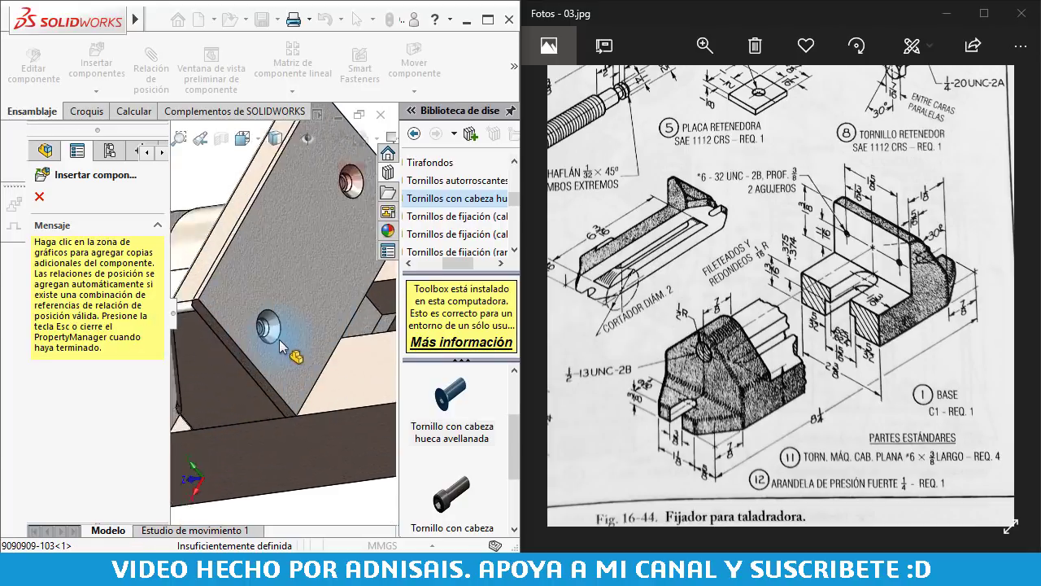
scroll(280, 346, "down", 2)
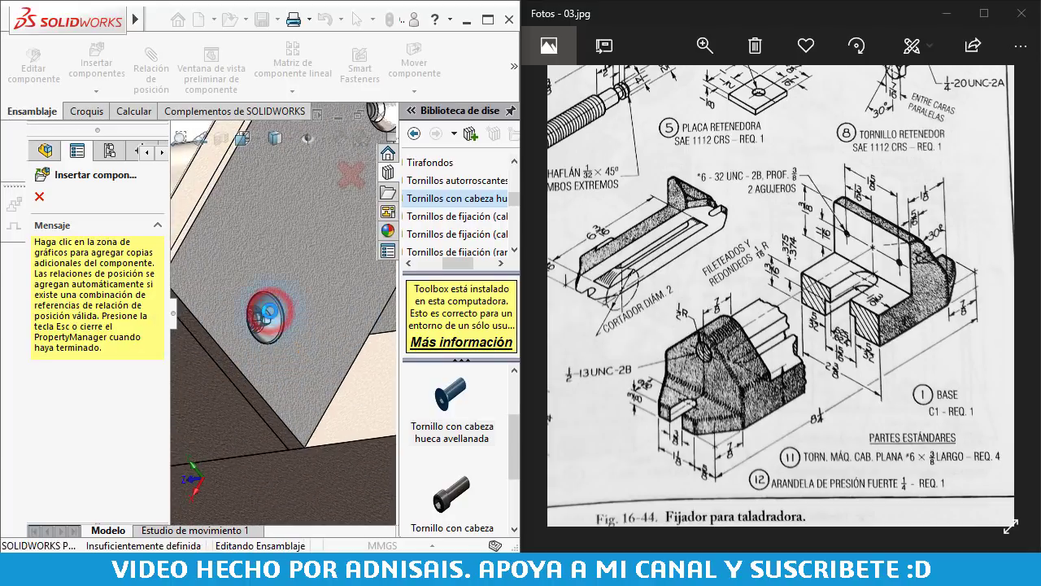
left_click(270, 310)
mouse_move(300, 270)
middle_mouse_down()
mouse_move(332, 194)
mouse_move(335, 241)
middle_mouse_up()
scroll(335, 241, "down", 3)
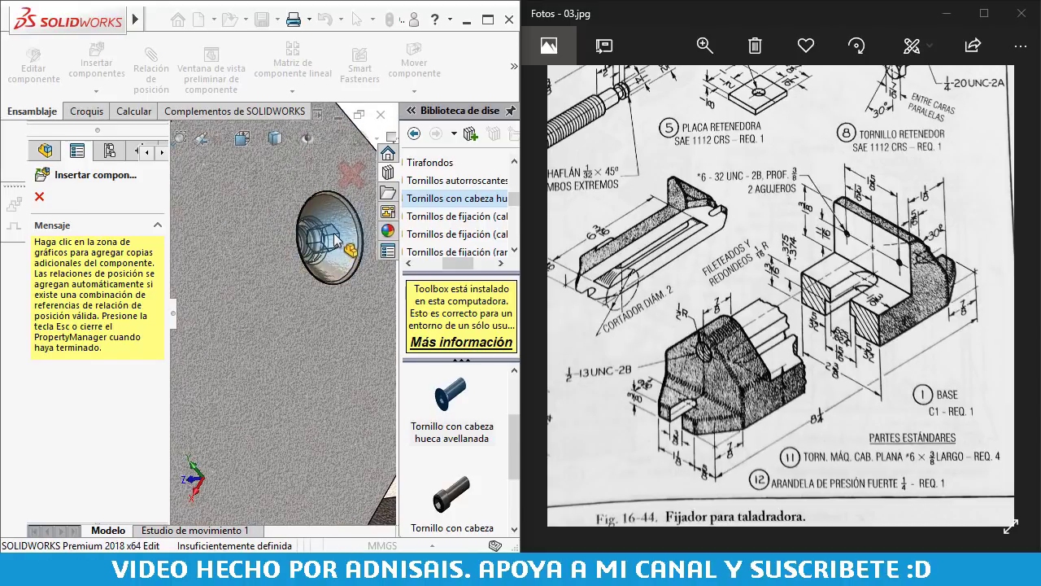
left_click(333, 234)
scroll(333, 233, "up", 3)
mouse_move(333, 233)
middle_mouse_down()
mouse_move(302, 324)
mouse_move(370, 316)
mouse_move(291, 325)
mouse_move(268, 344)
mouse_move(255, 312)
mouse_move(268, 298)
mouse_move(225, 306)
mouse_move(220, 326)
mouse_move(241, 353)
mouse_move(256, 308)
mouse_move(279, 346)
middle_mouse_up()
scroll(302, 323, "up", 2)
key("Escape")
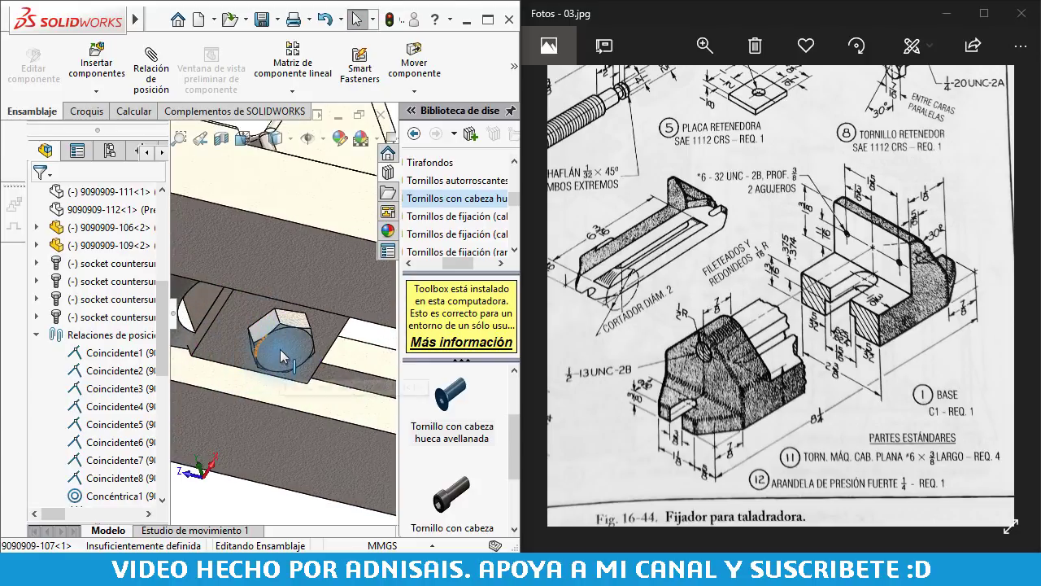
left_click(281, 346)
scroll(122, 352, "down", 3)
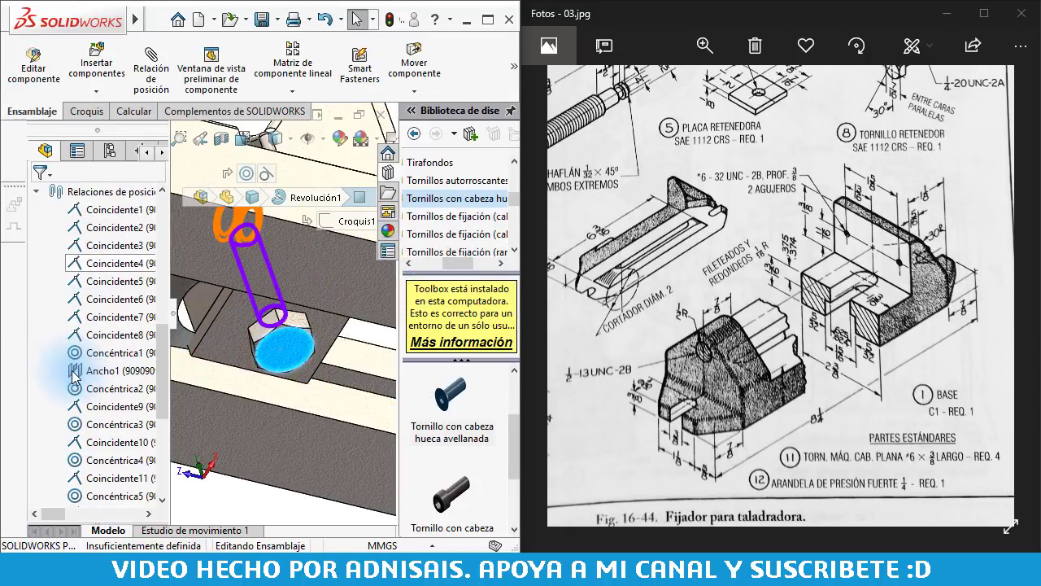
middle_click_drag(191, 342, 239, 332)
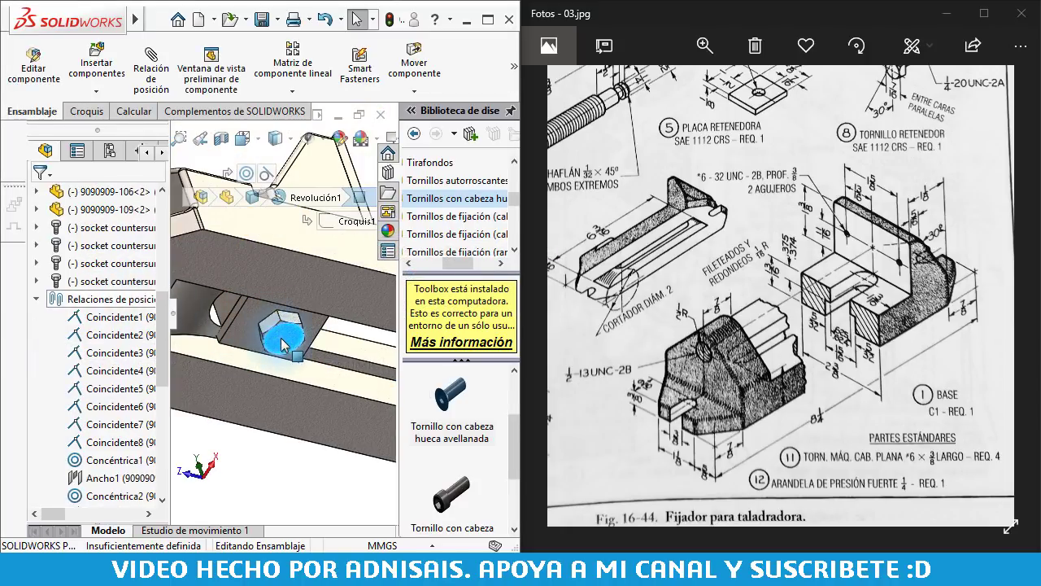
left_click(262, 313)
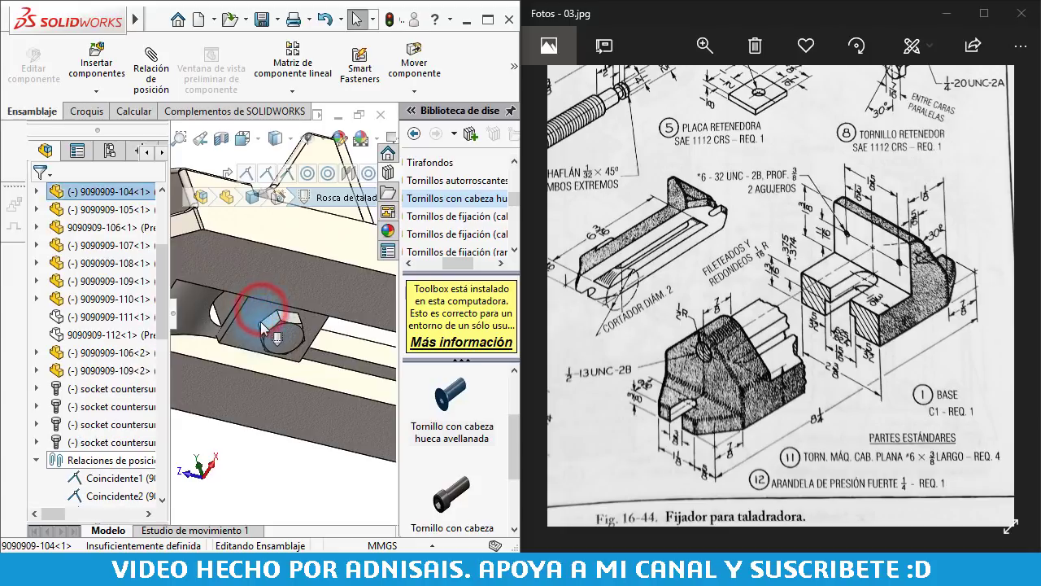
scroll(270, 321, "down", 3)
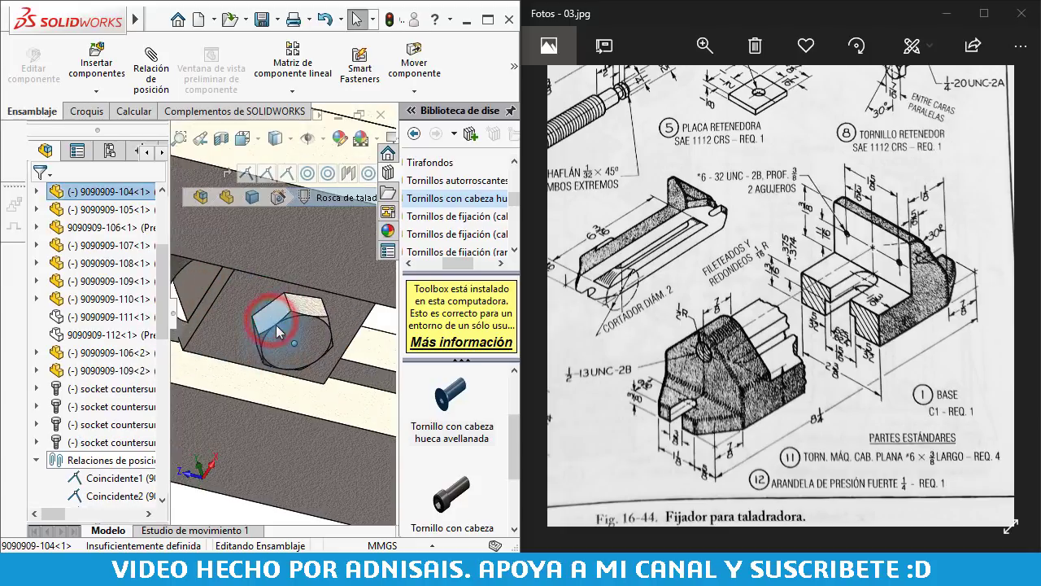
scroll(264, 305, "down", 2)
left_click(305, 350)
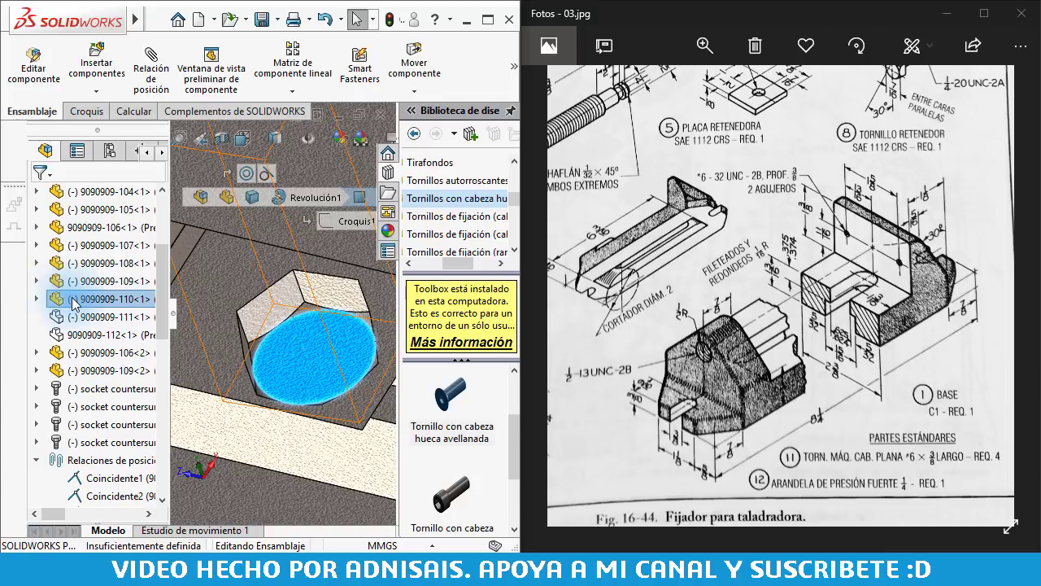
scroll(78, 390, "down", 1)
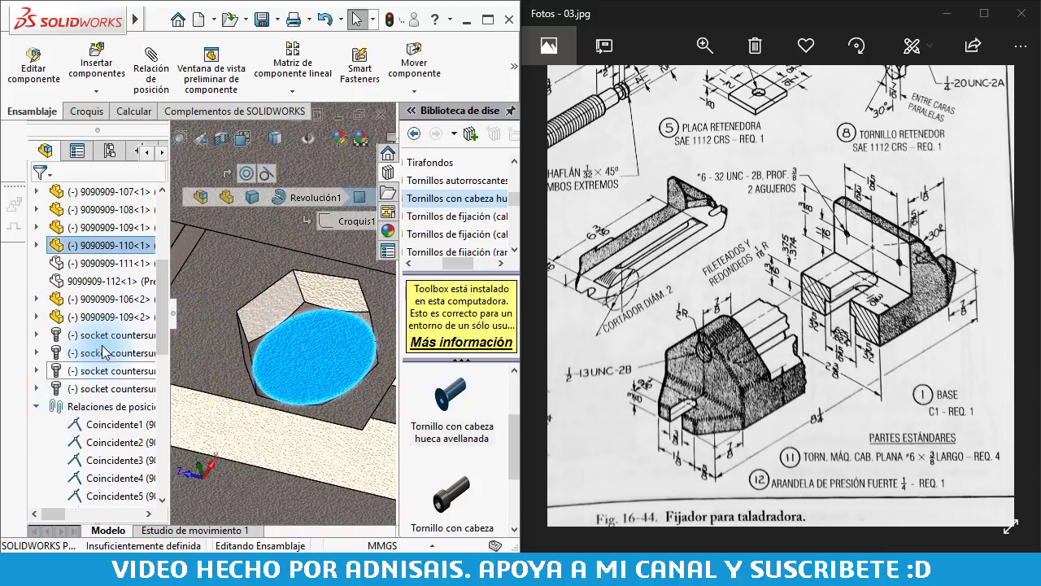
left_click_drag(163, 272, 165, 355)
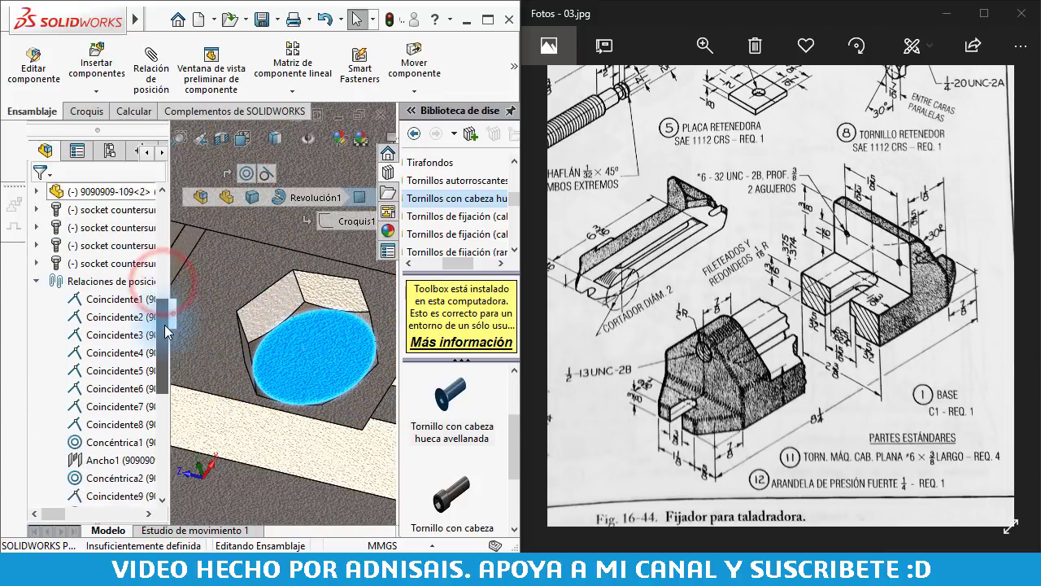
scroll(159, 362, "down", 1)
scroll(154, 370, "down", 1)
scroll(153, 374, "down", 1)
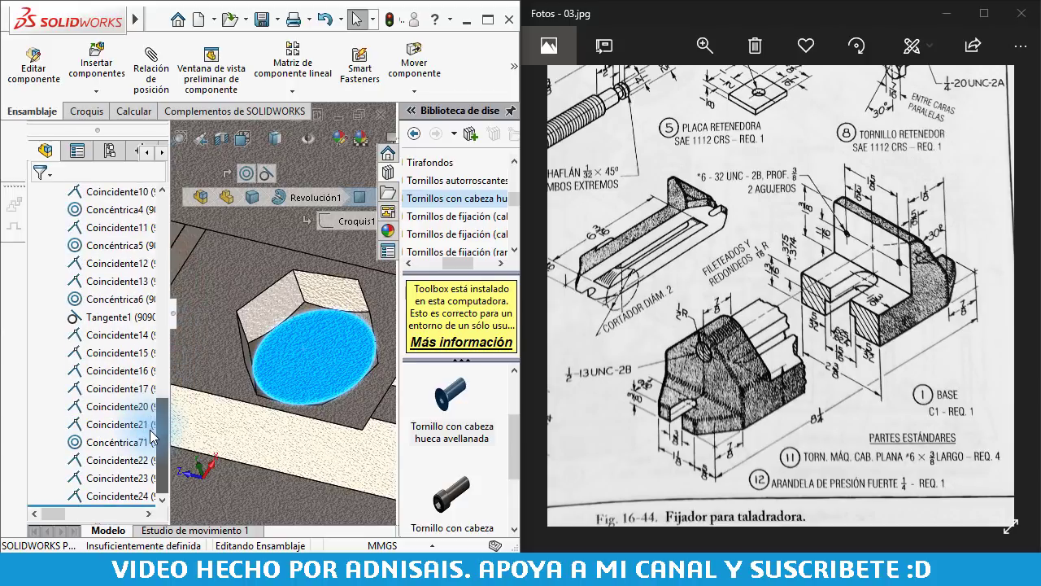
scroll(150, 378, "down", 1)
scroll(148, 366, "up", 2)
scroll(147, 341, "up", 2)
scroll(148, 313, "up", 2)
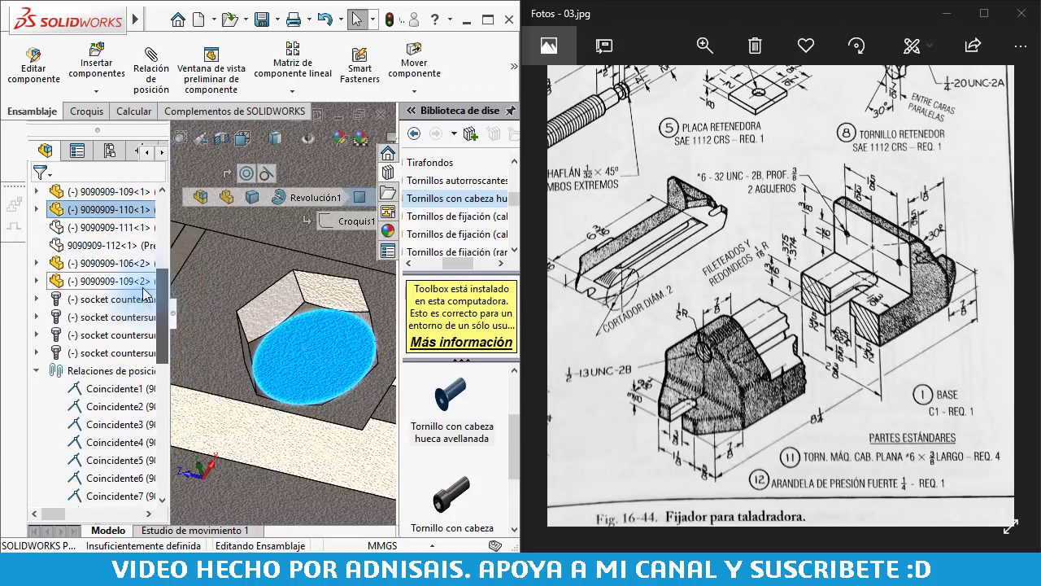
scroll(146, 284, "up", 2)
scroll(146, 282, "up", 1)
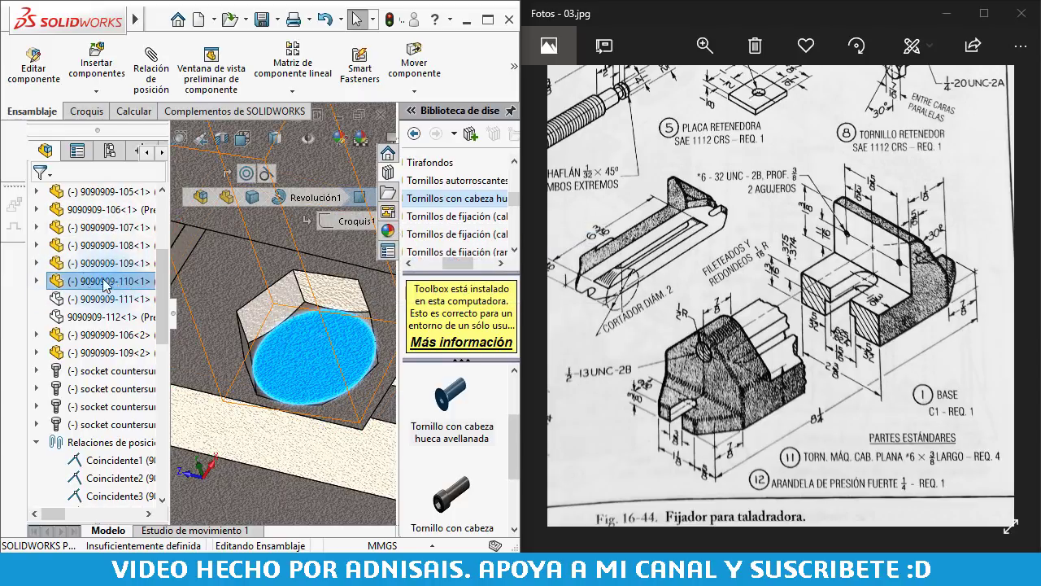
left_click(41, 278)
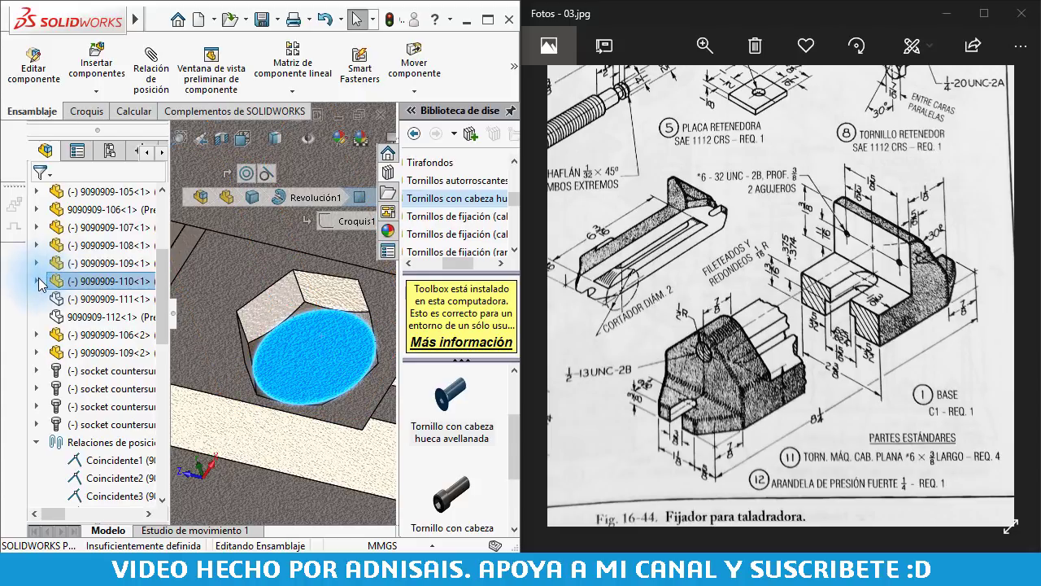
left_click(38, 277)
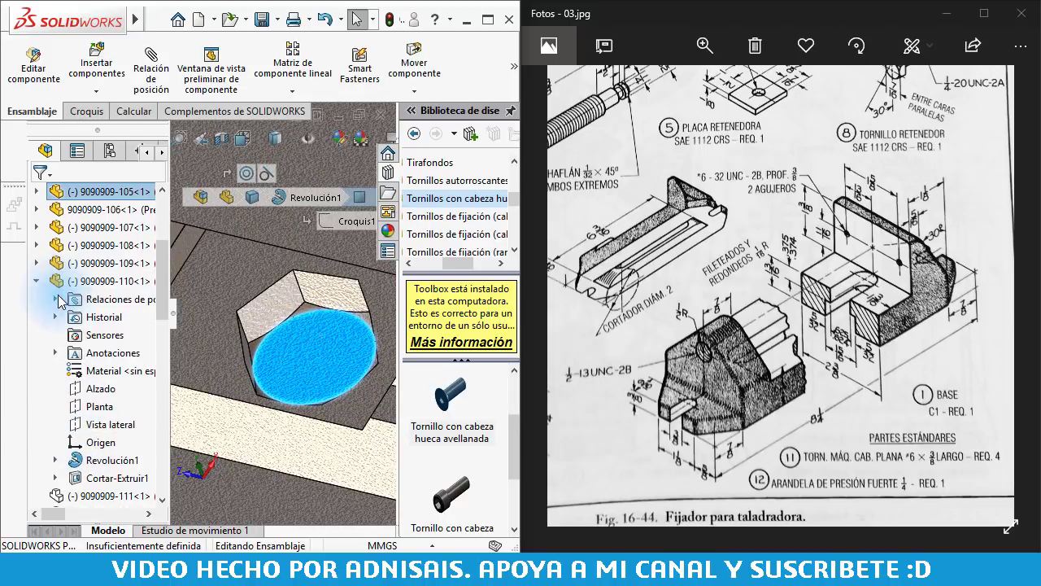
left_click(56, 300)
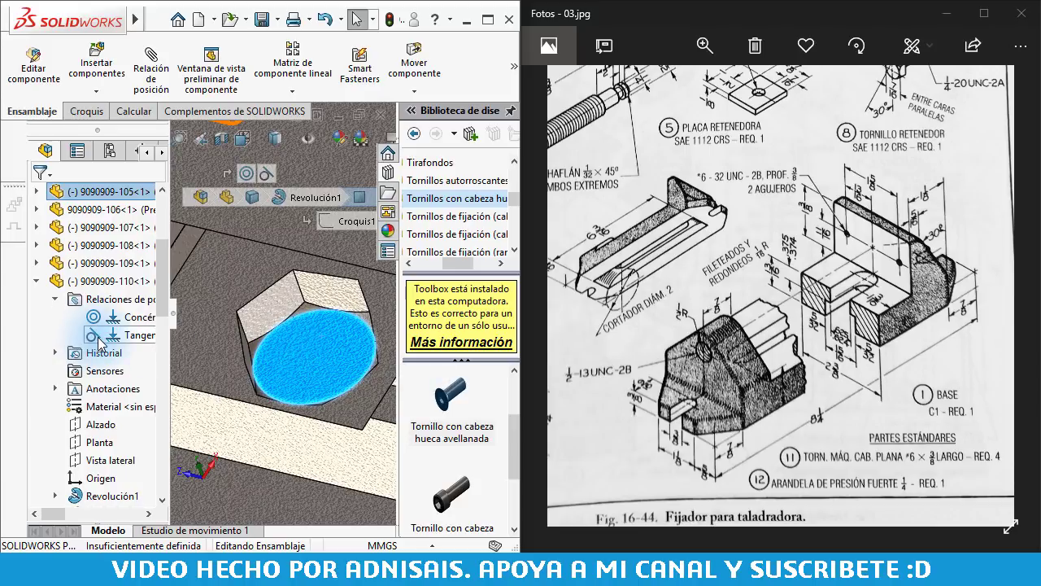
Orbit and zoom in on the hex bolt head in its pocket
scroll(245, 313, "up", 5)
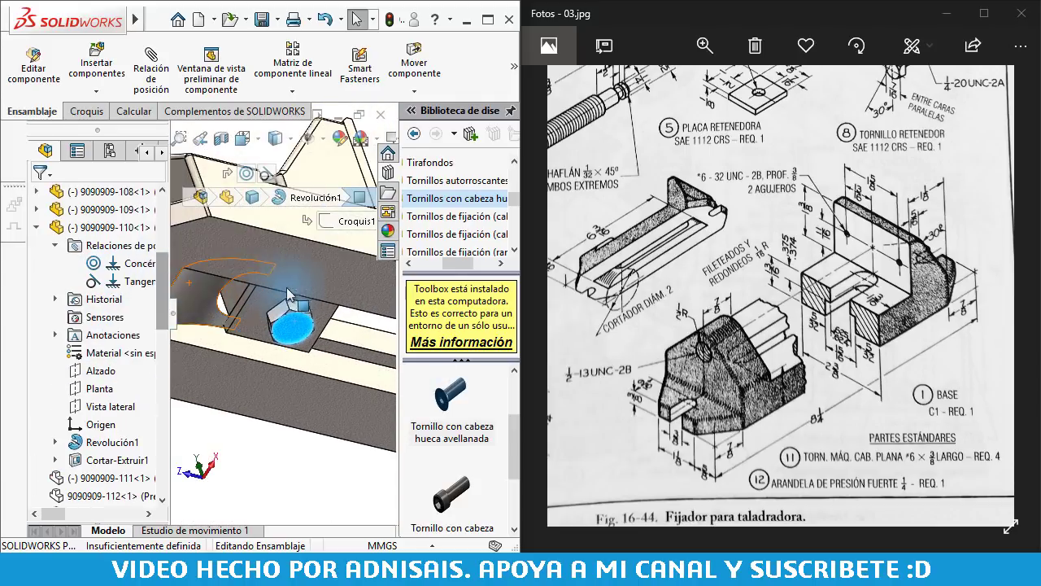
mouse_move(289, 297)
middle_mouse_down()
mouse_move(274, 293)
mouse_move(274, 302)
mouse_move(291, 284)
mouse_move(247, 318)
middle_mouse_up()
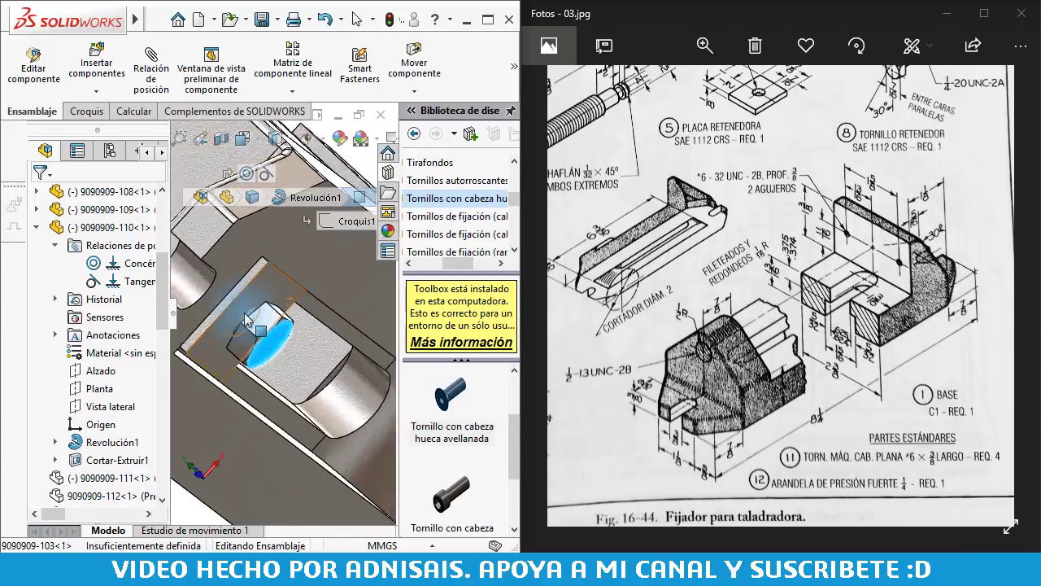
scroll(246, 318, "down", 2)
scroll(244, 307, "down", 2)
scroll(299, 303, "down", 2)
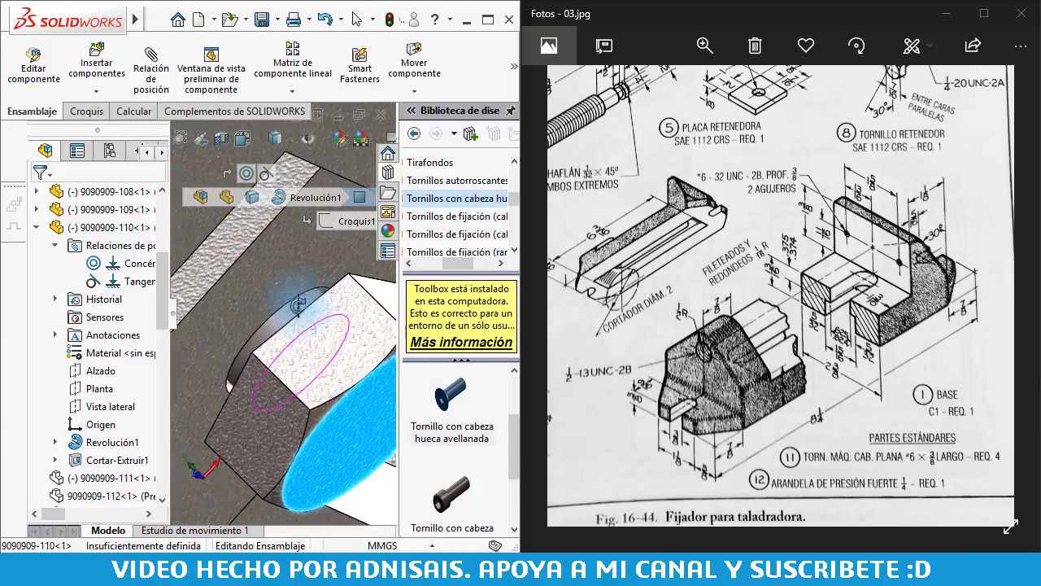
scroll(299, 303, "down", 2)
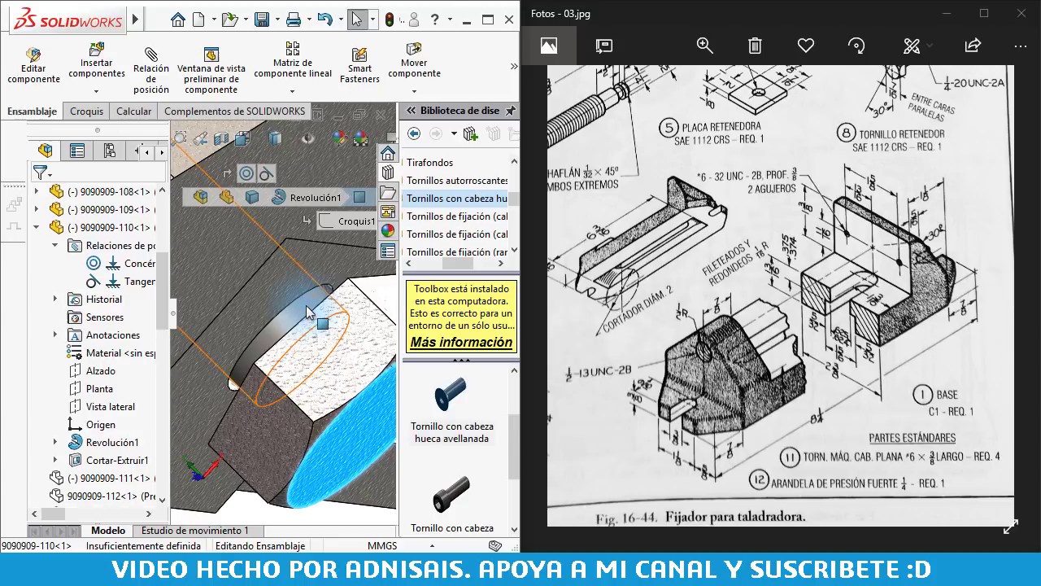
scroll(309, 313, "up", 4)
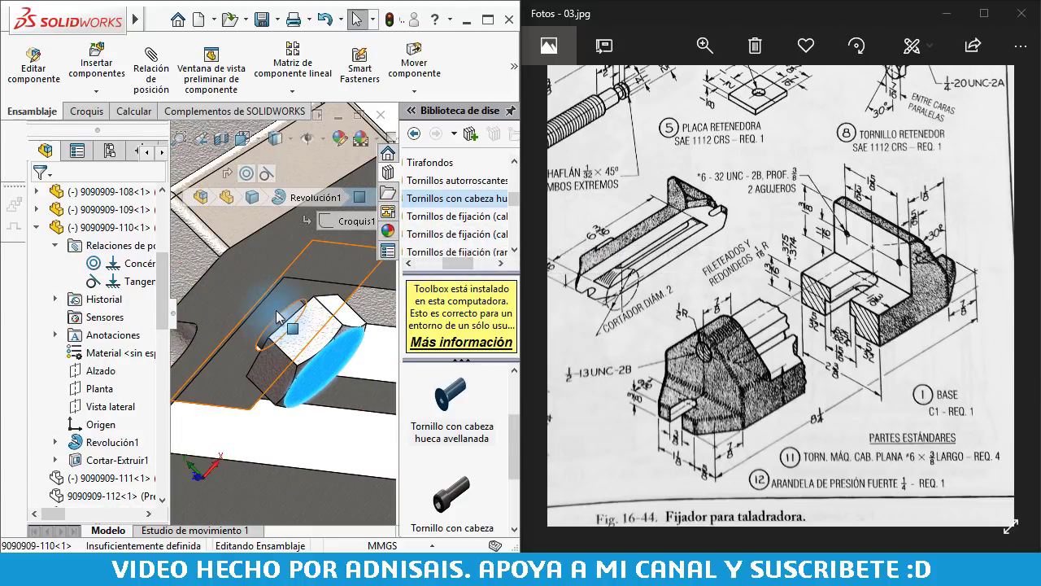
left_click(96, 281)
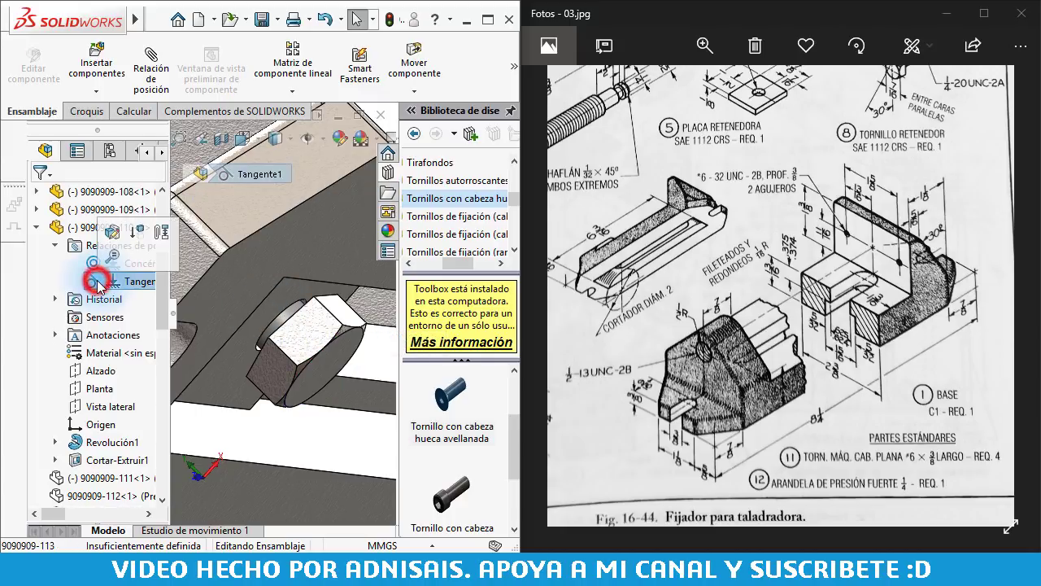
left_click(139, 232)
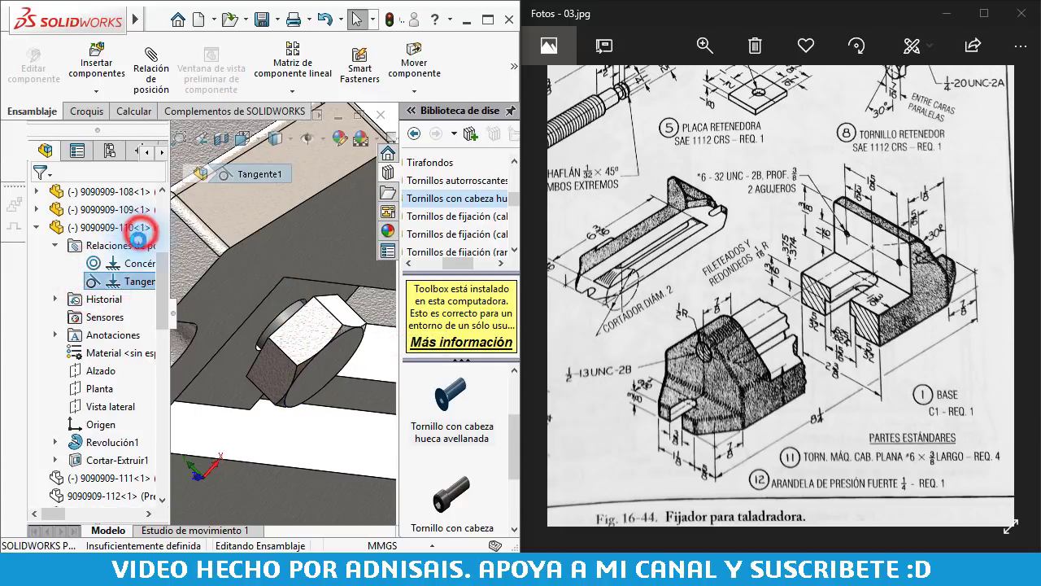
left_click(95, 282)
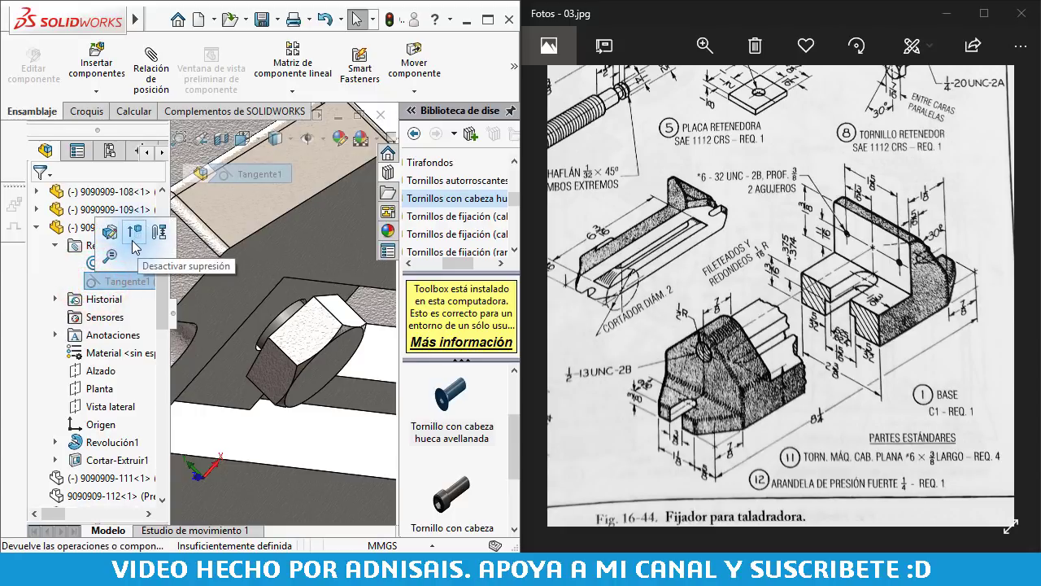
left_click(58, 279)
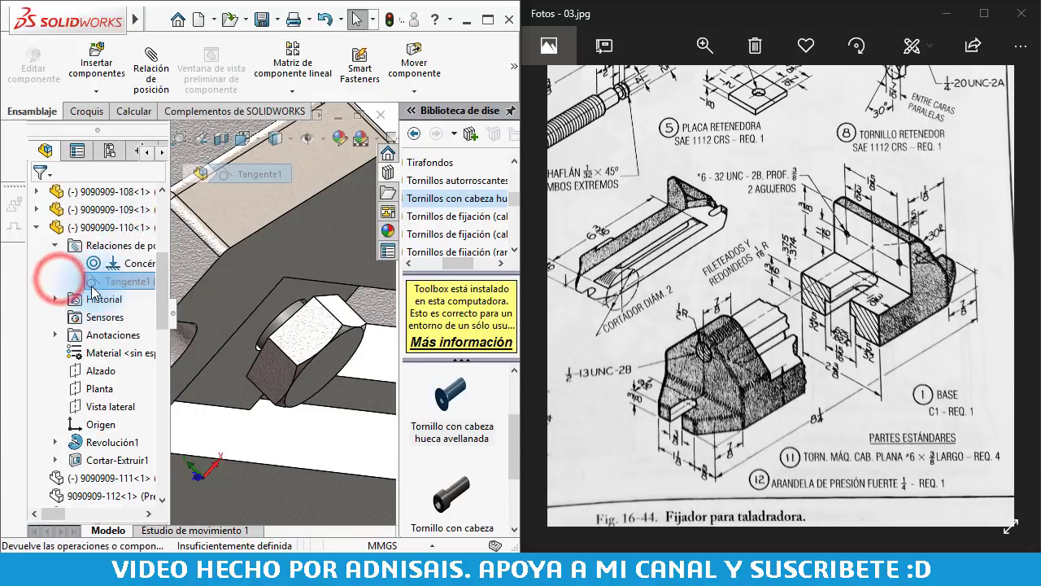
Drag the bolt fully out of its hole, leaving the plate hole empty
left_click(282, 319)
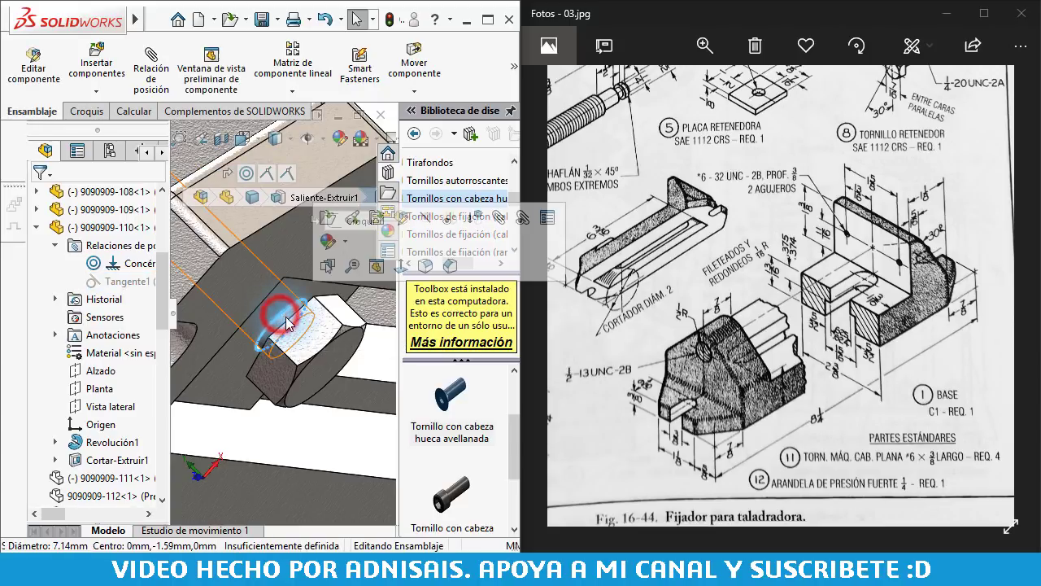
mouse_move(271, 325)
left_mouse_down()
mouse_move(340, 400)
mouse_move(325, 382)
left_mouse_up()
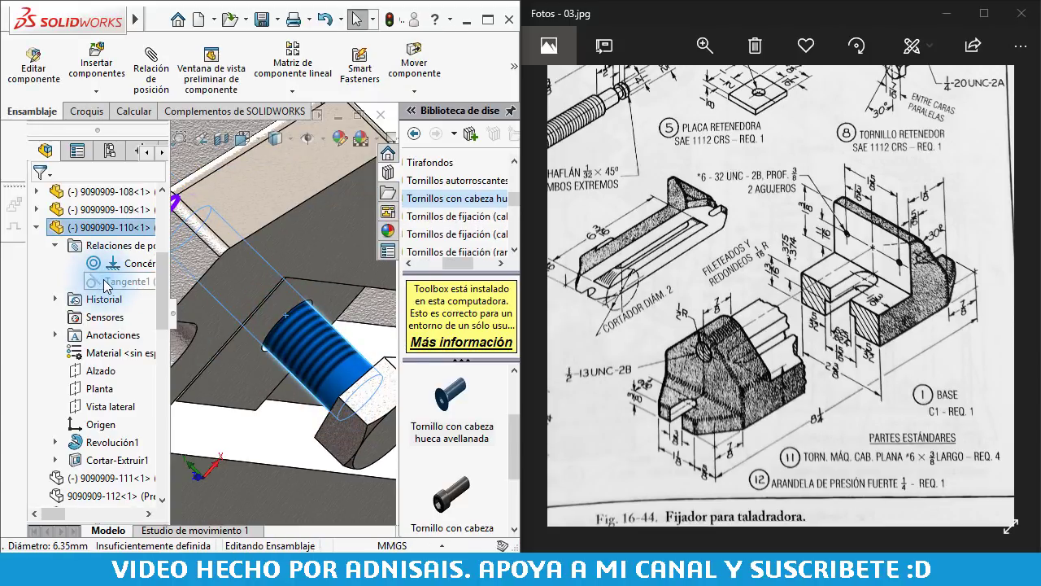
middle_click_drag(295, 326, 356, 393)
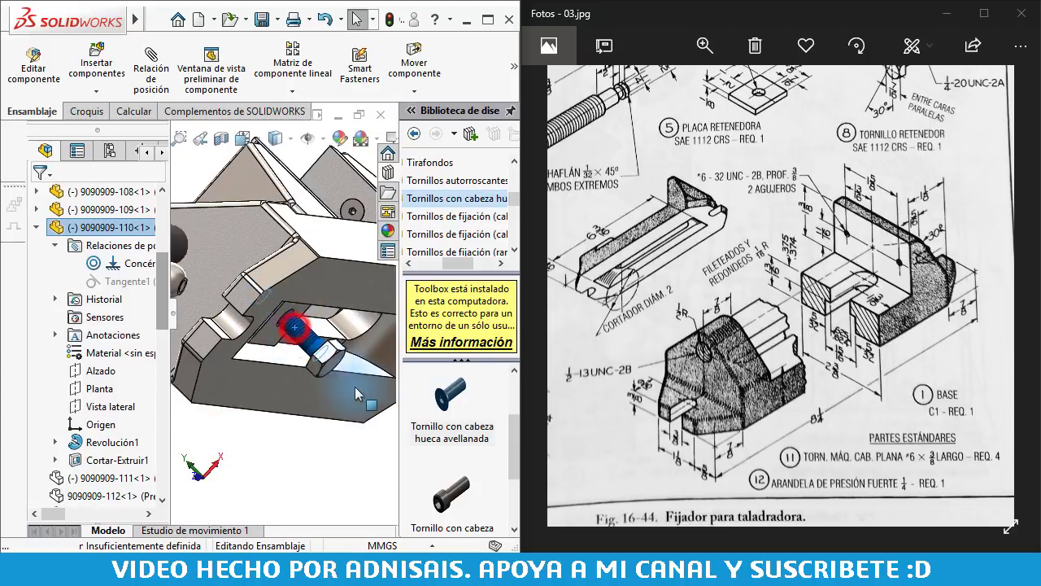
left_click_drag(355, 394, 374, 472)
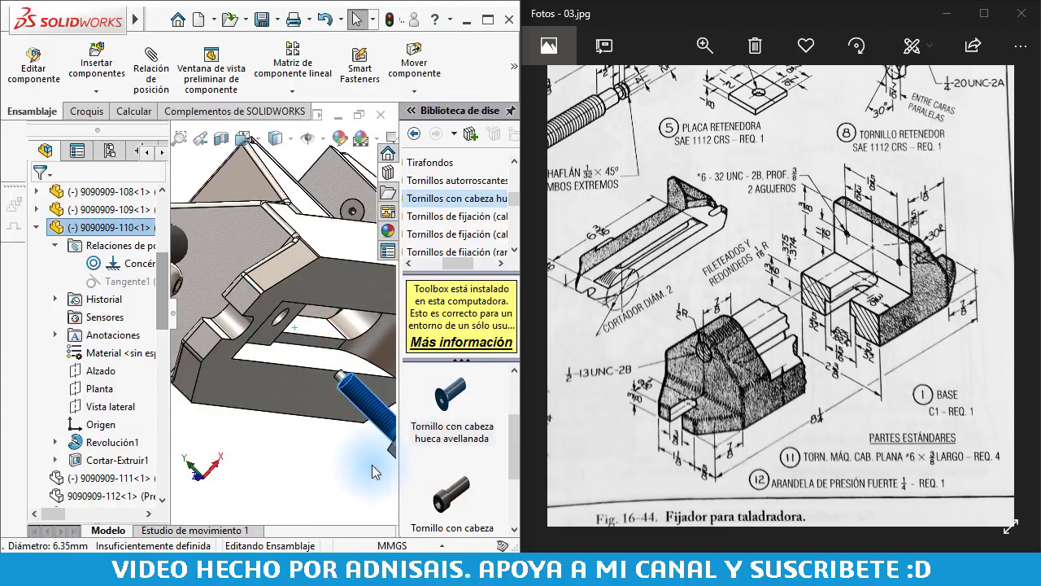
middle_click_drag(374, 471, 341, 458)
Collapse Pernos and open Arandelas > Arandelas elásticas de seguridad in the Design Library
scroll(282, 327, "down", 3)
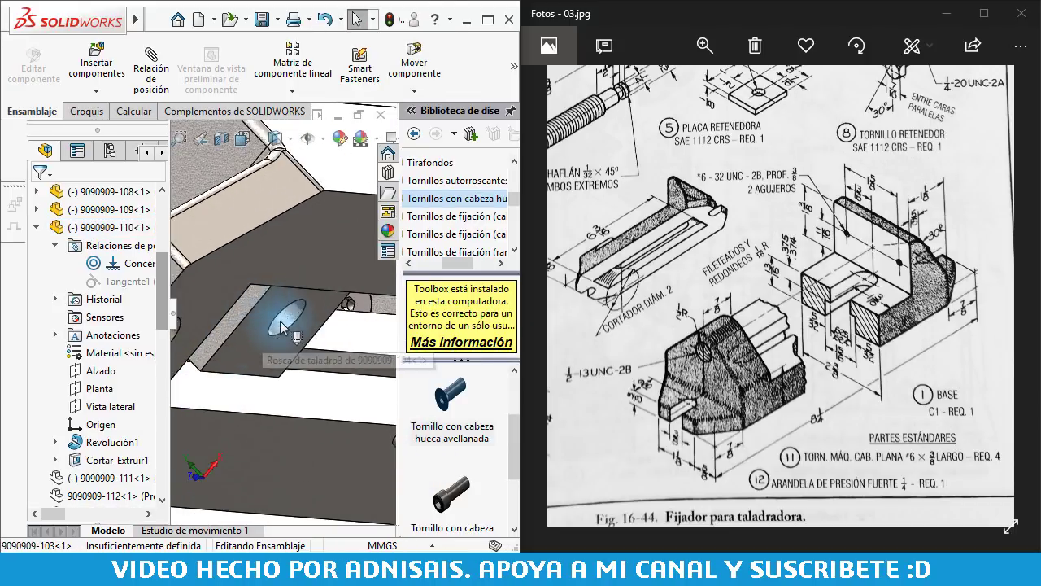
scroll(455, 212, "up", 1)
scroll(456, 212, "up", 1)
left_click(435, 262)
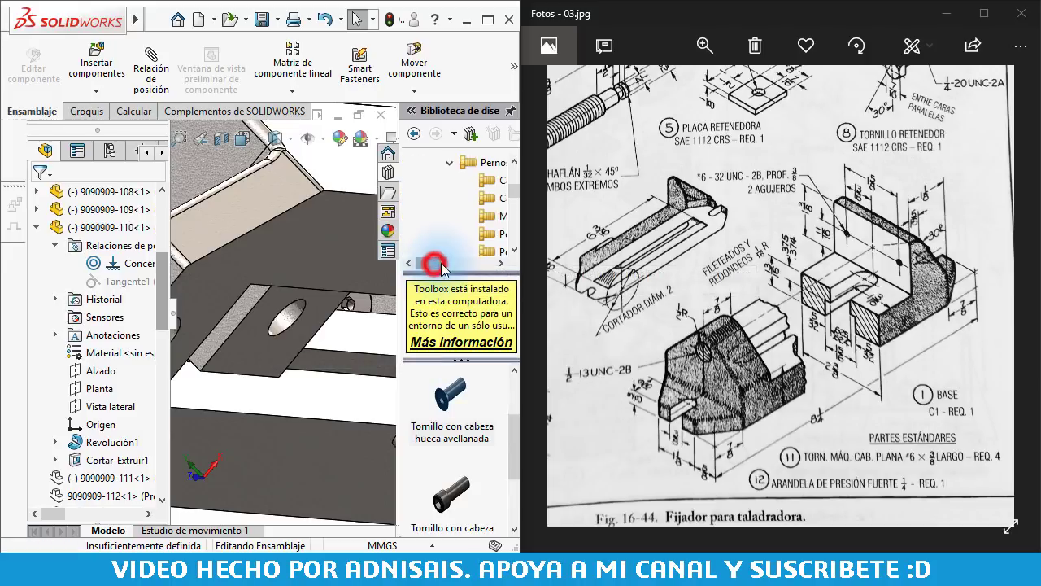
left_click(447, 163)
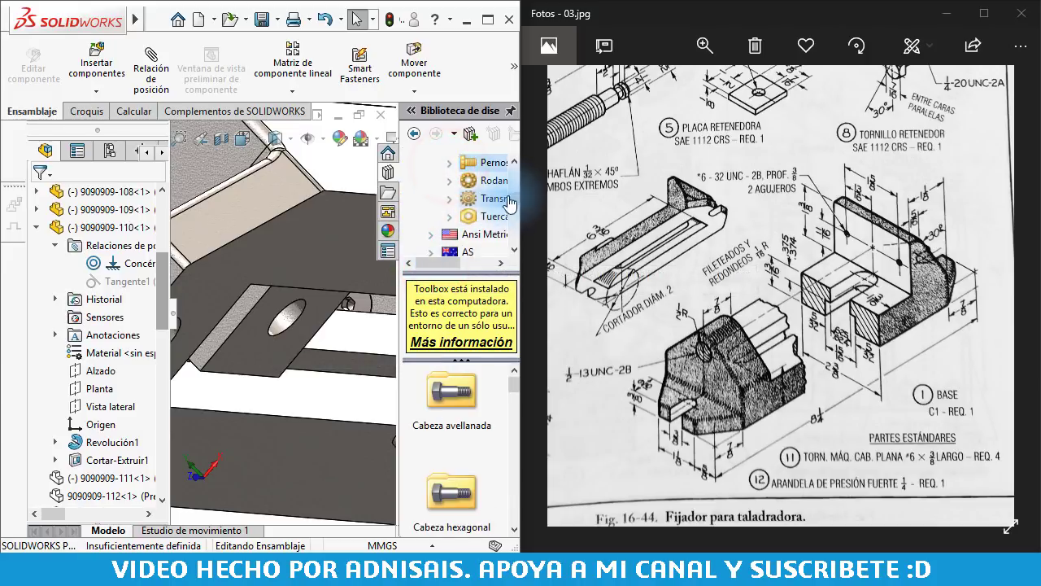
left_click(450, 253)
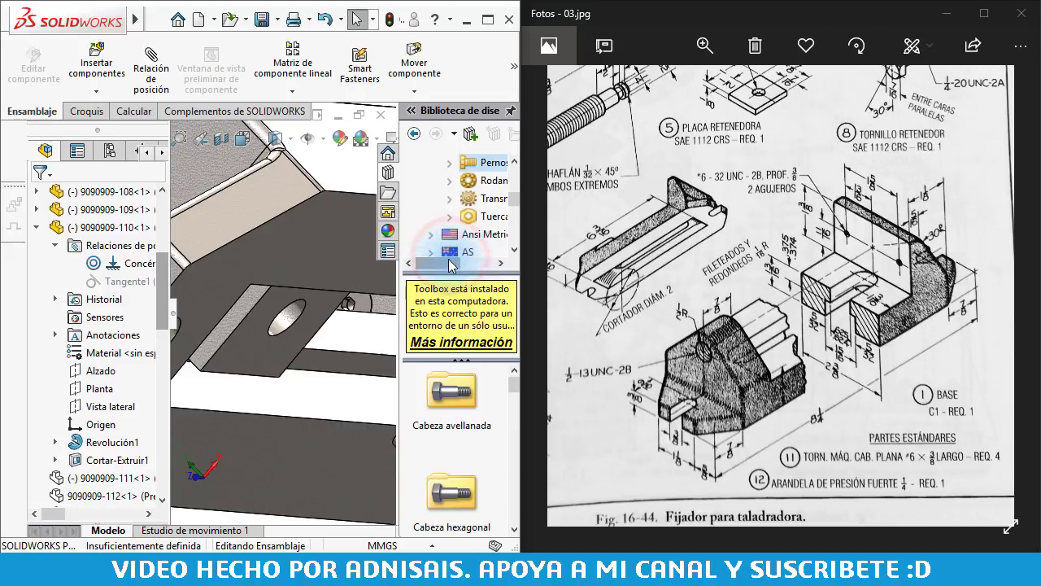
left_click_drag(514, 207, 429, 205)
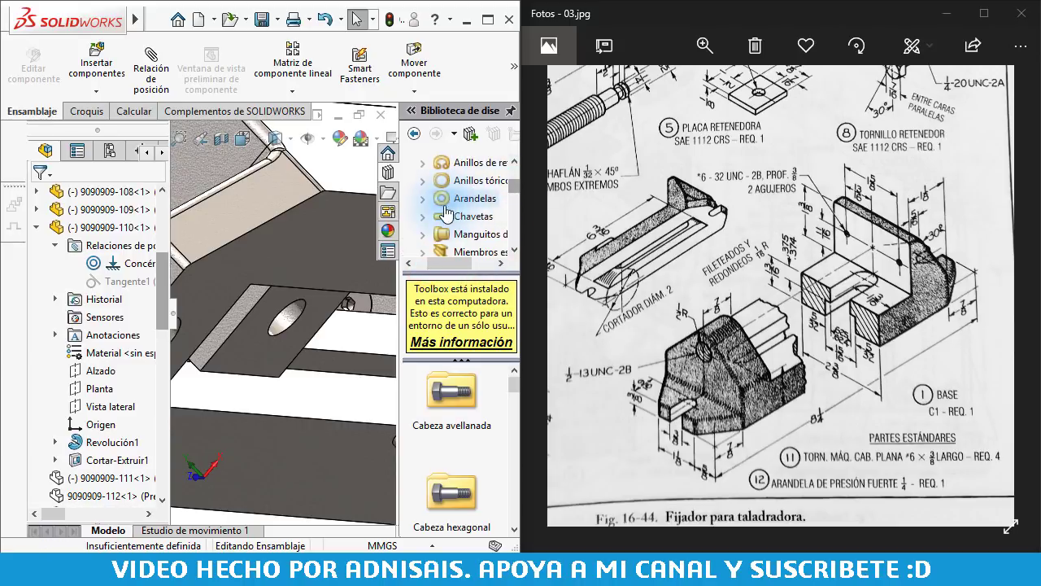
left_click(424, 199)
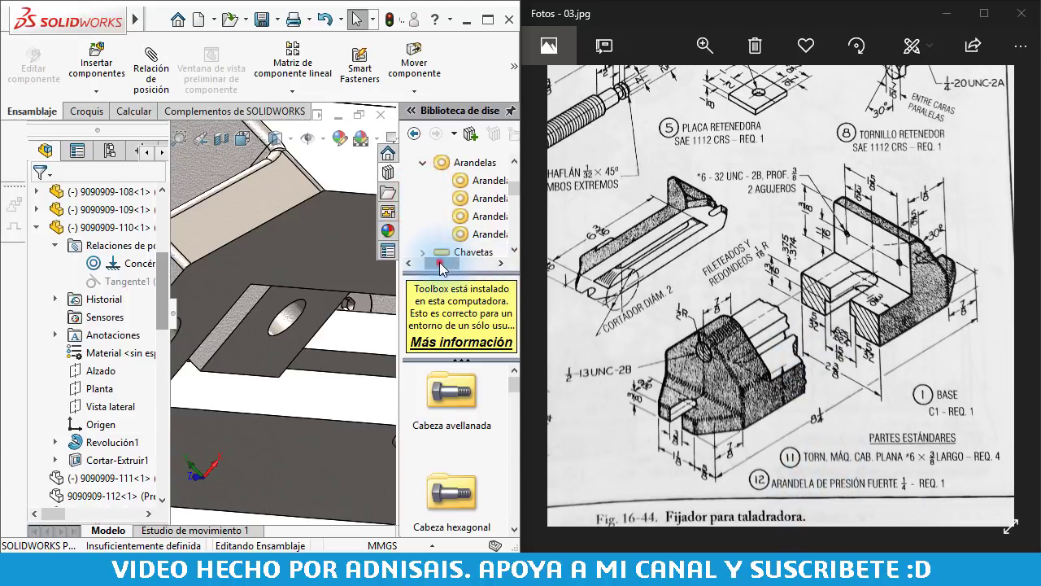
left_click_drag(444, 266, 463, 267)
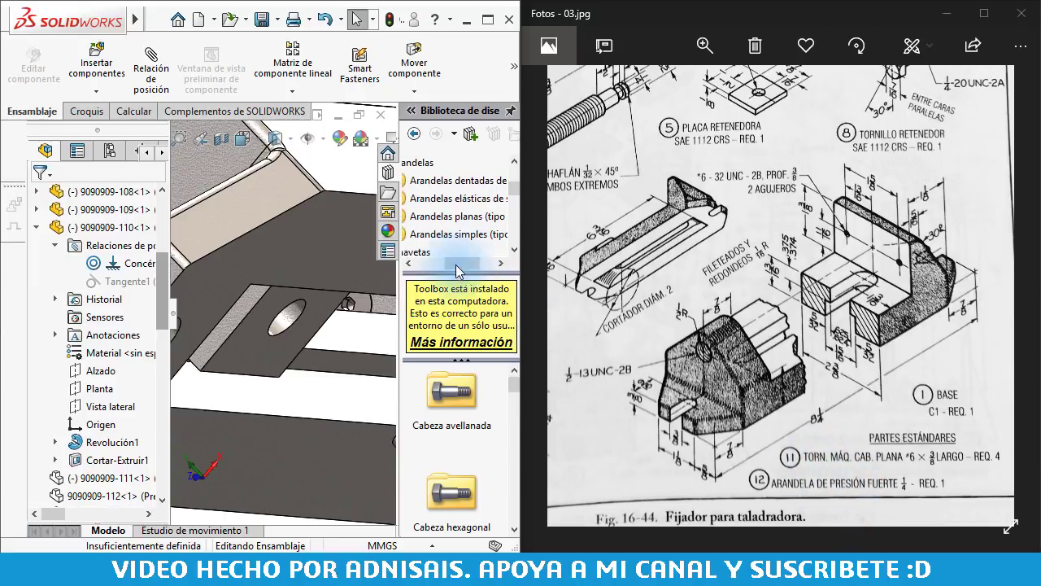
left_click(435, 211)
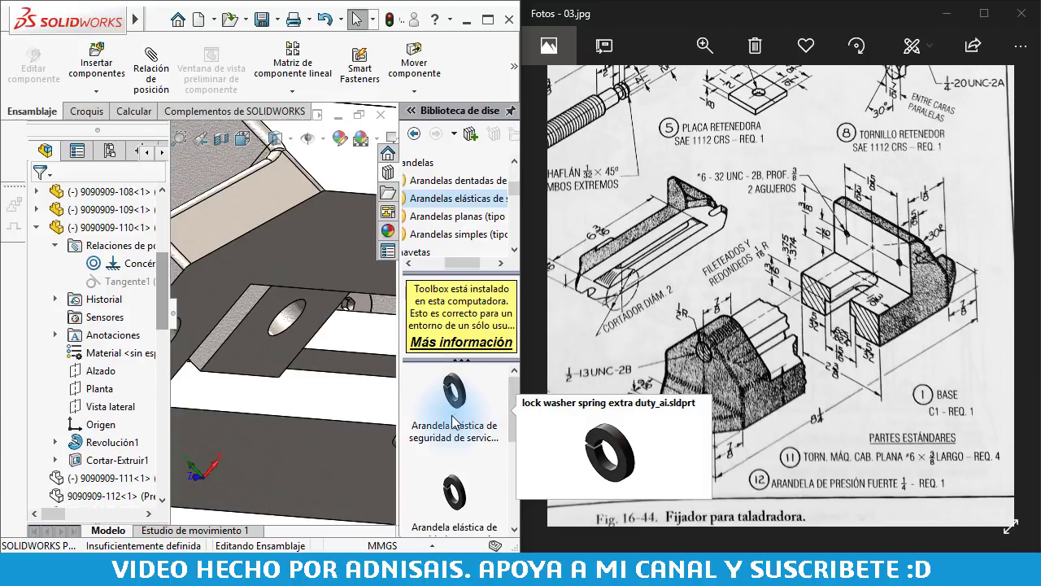
Widen the Design Library panel and scroll through the spring lock washer parts
left_click_drag(509, 407, 509, 449)
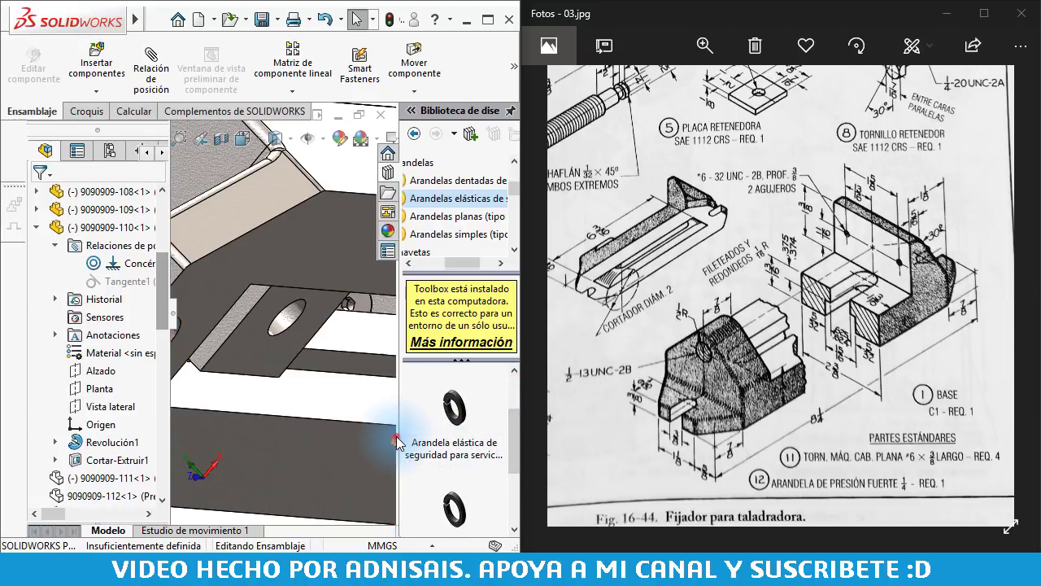
left_click_drag(399, 437, 358, 433)
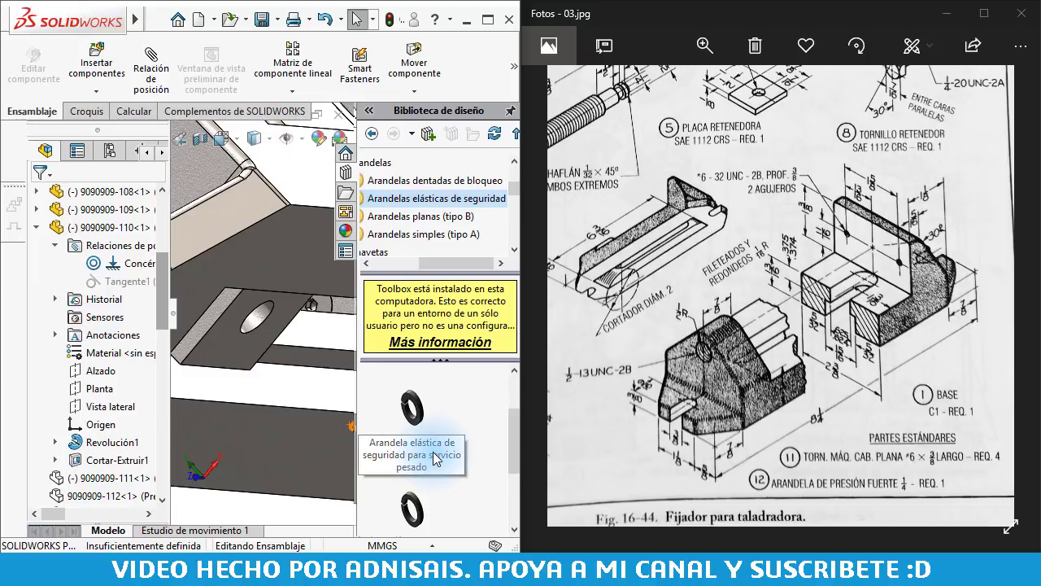
scroll(434, 455, "down", 1)
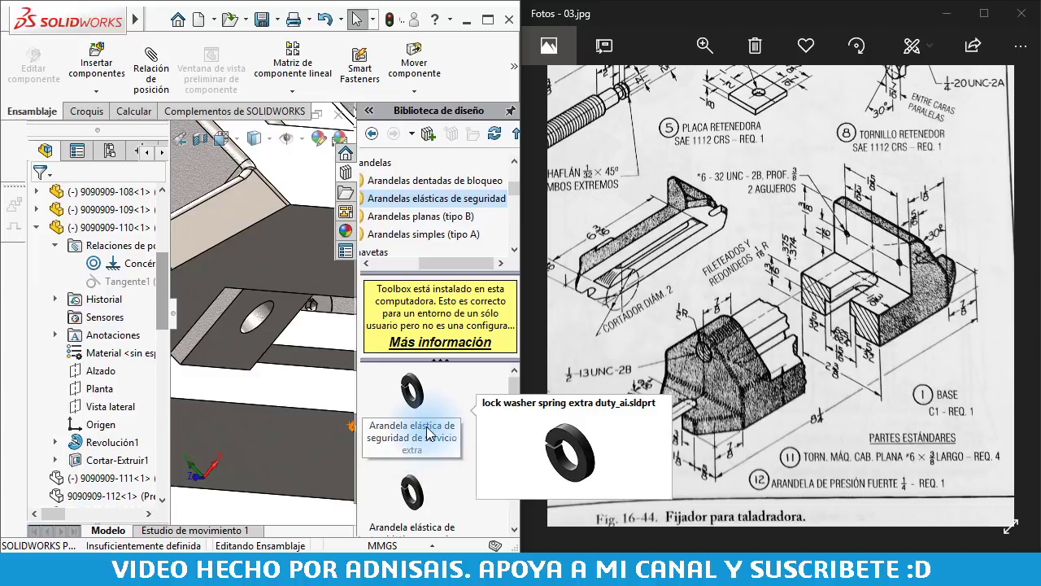
scroll(429, 433, "down", 1)
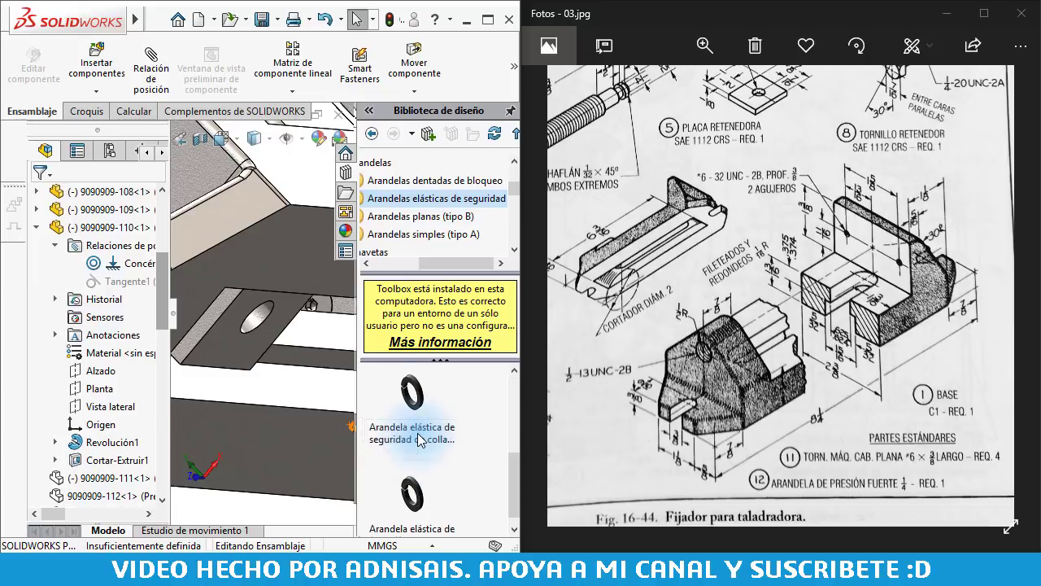
scroll(419, 490, "down", 1)
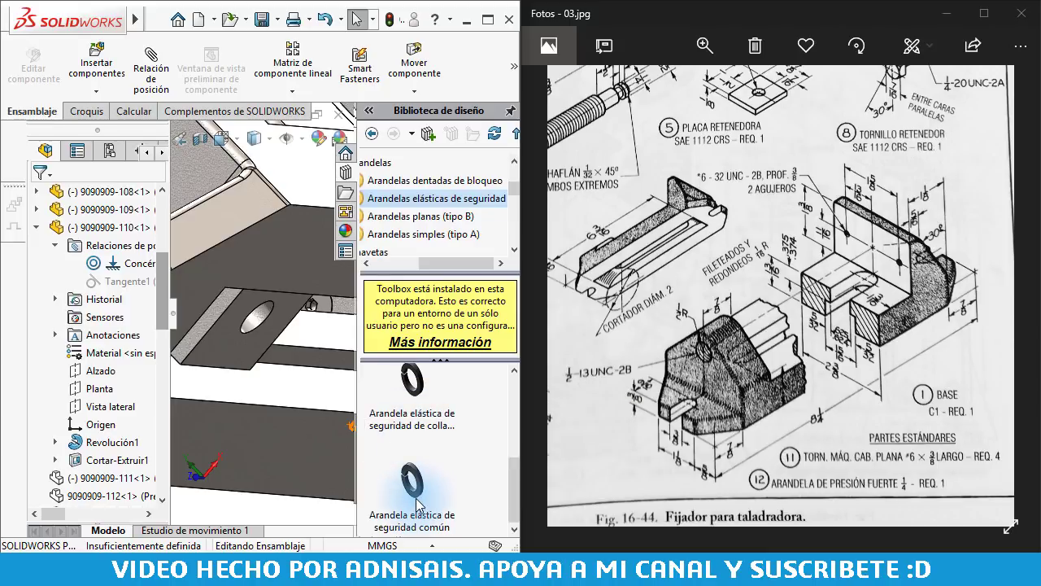
scroll(417, 502, "down", 2)
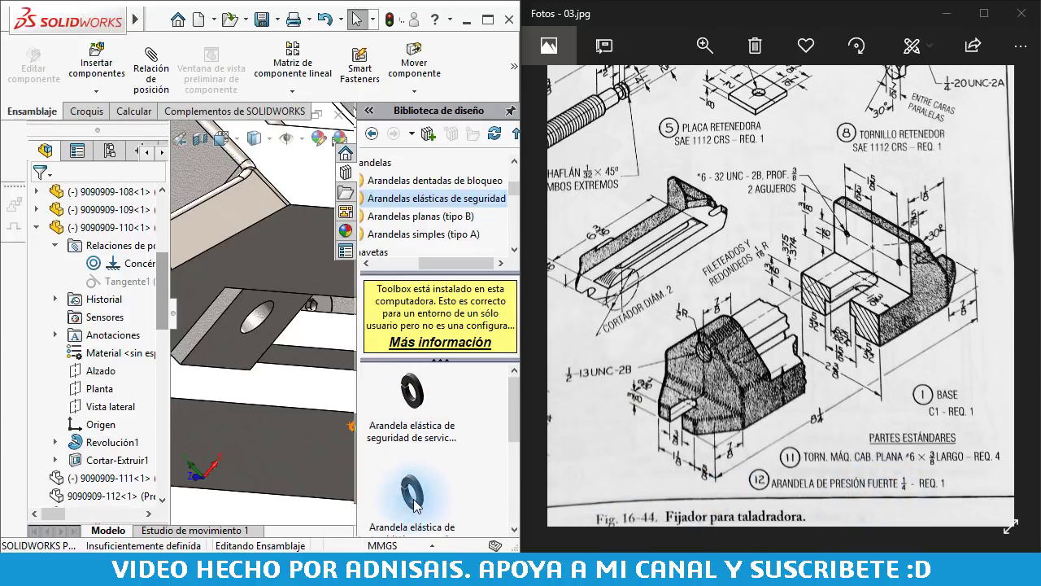
mouse_move(412, 492)
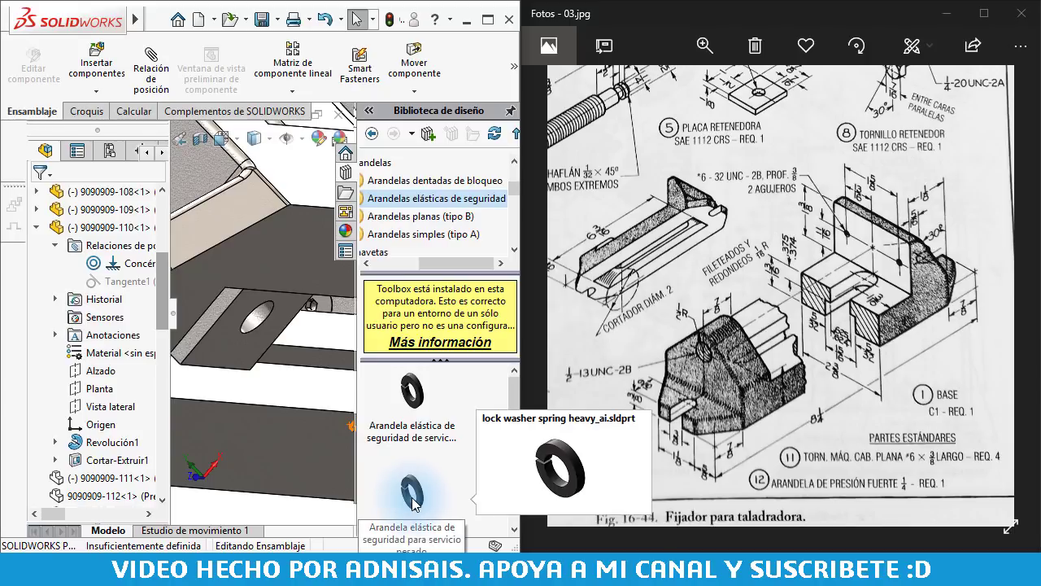
Insert a Toolbox heavy spring lock washer sized 1/4 into the plate's hole
left_click_drag(412, 498, 261, 321)
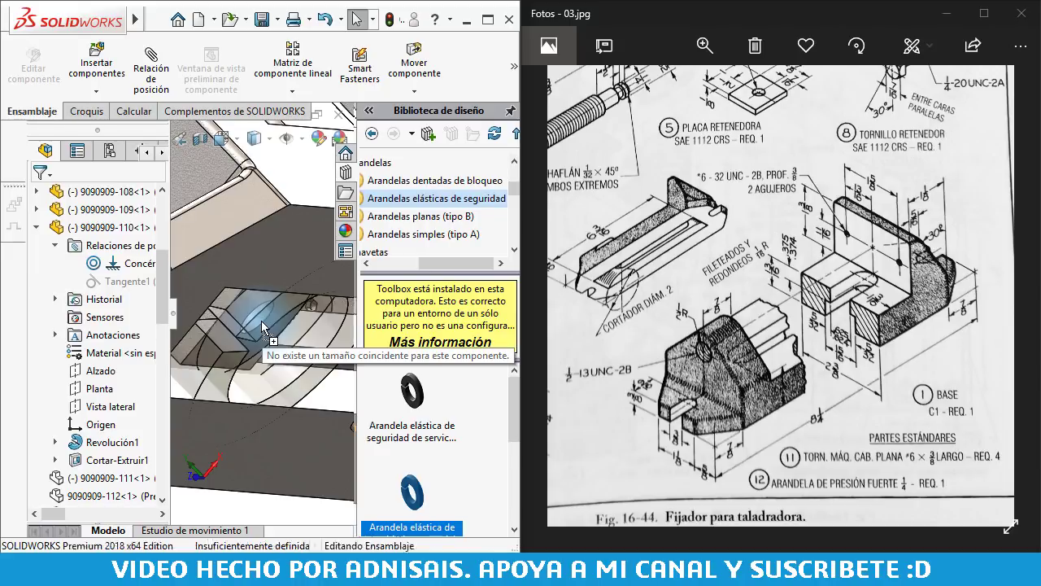
left_click_drag(246, 331, 248, 326)
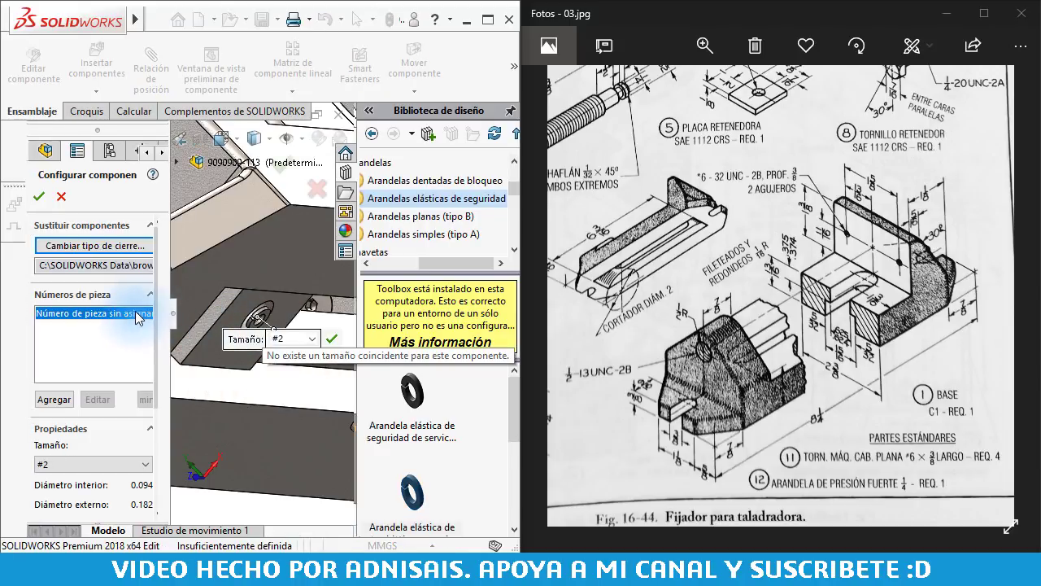
scroll(153, 301, "down", 3)
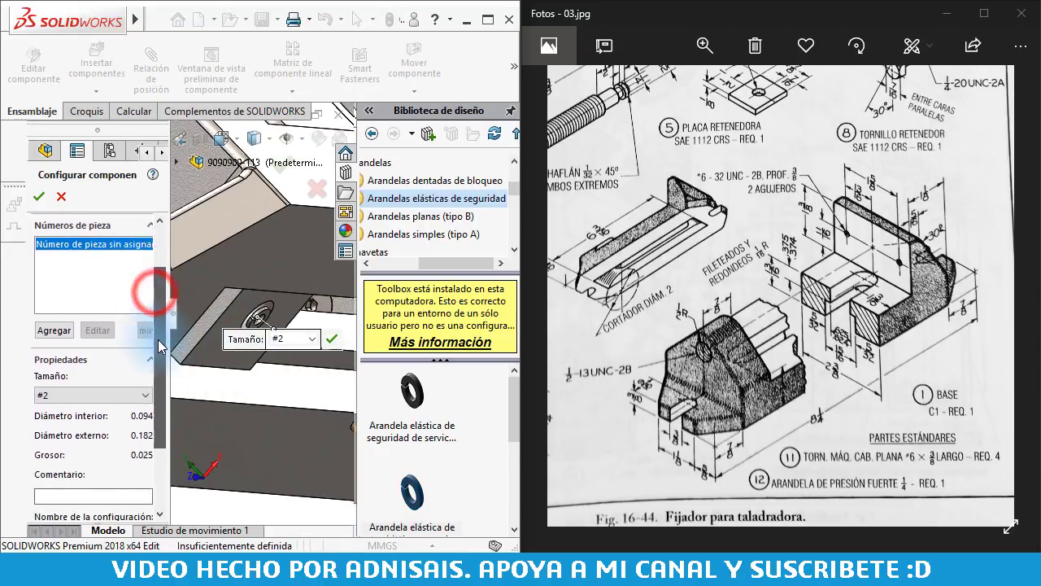
left_click(123, 349)
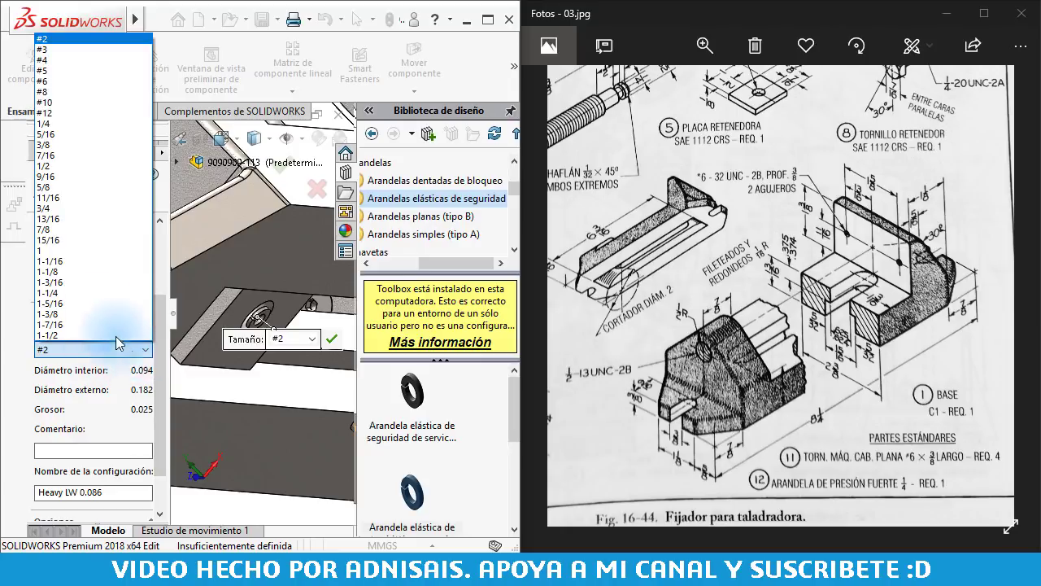
left_click(38, 125)
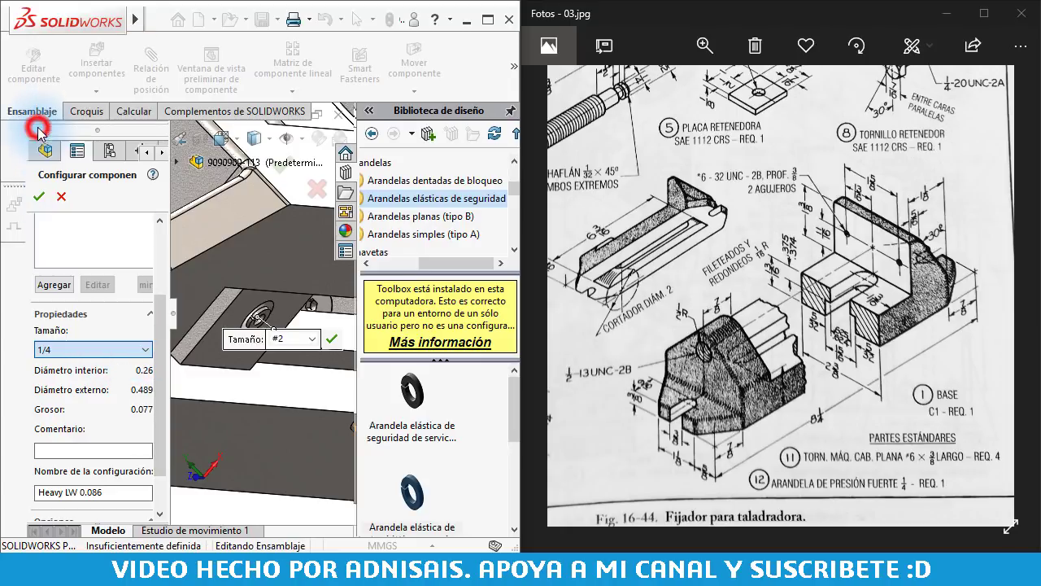
scroll(236, 326, "down", 3)
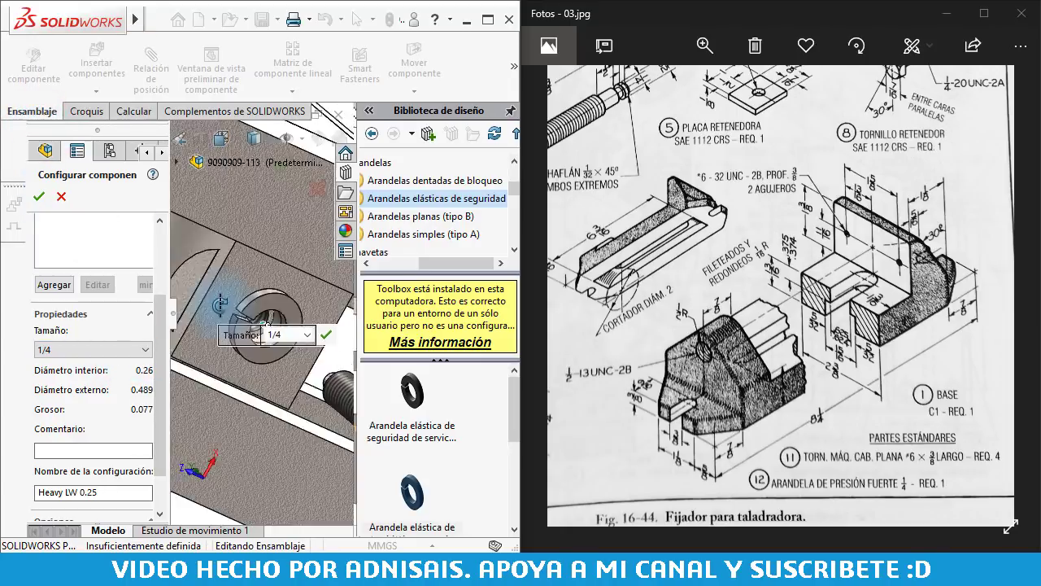
left_click(38, 197)
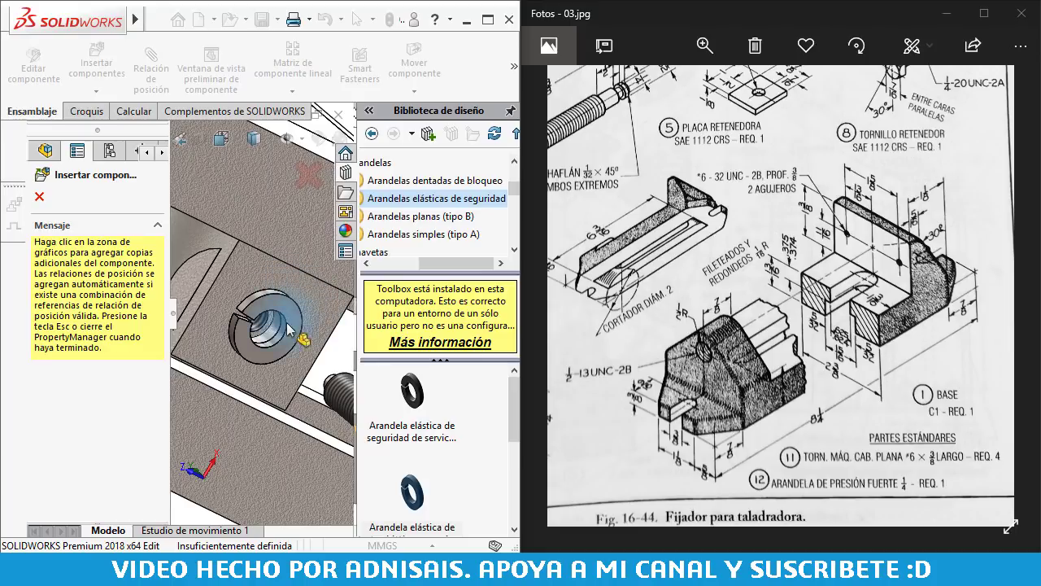
left_click(248, 353)
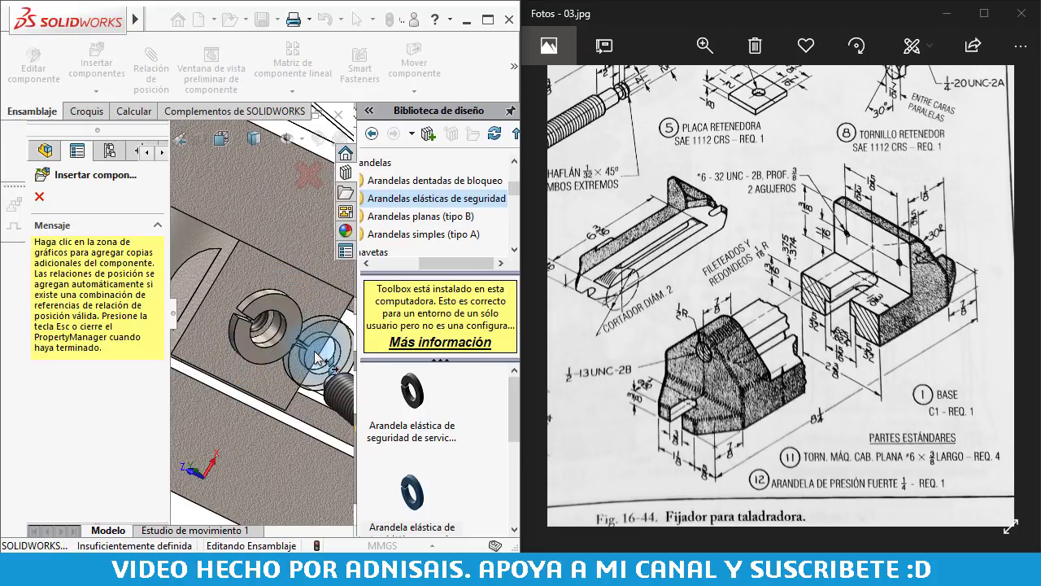
key("Escape")
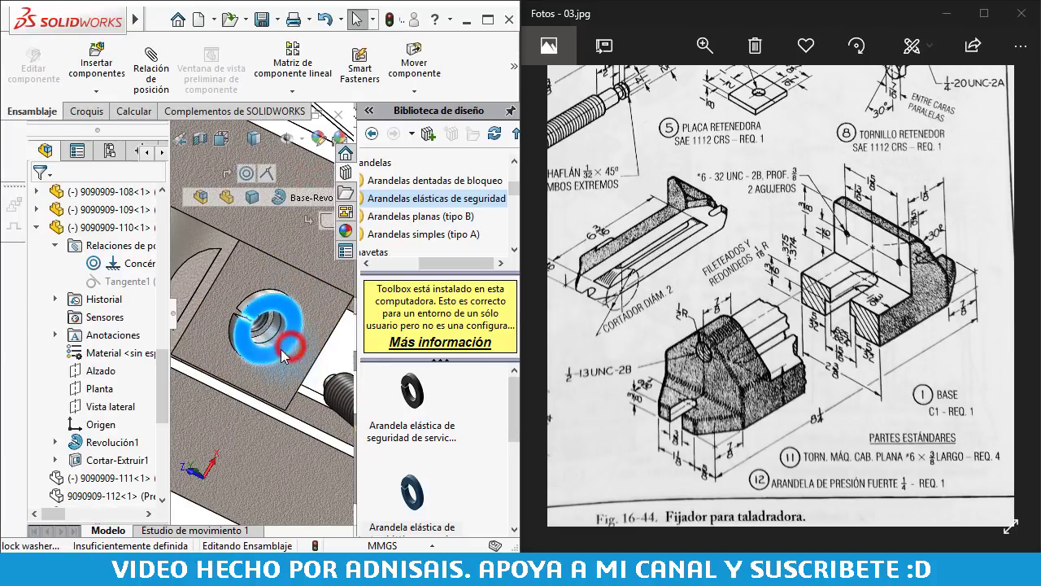
left_click(291, 352)
middle_click_drag(293, 358, 326, 409)
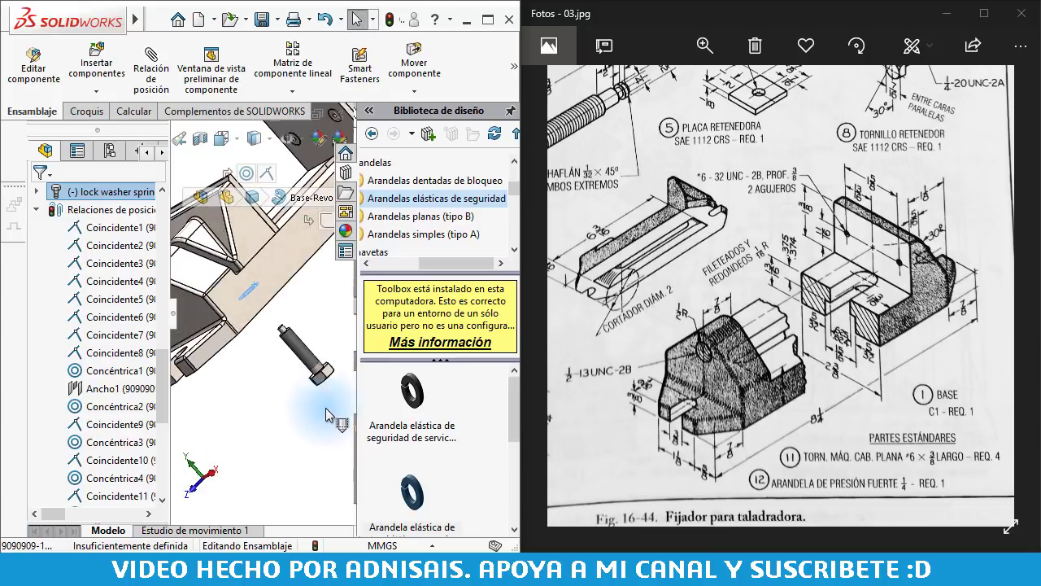
Mate the bolt's hex-head face coincident with the lock washer
scroll(299, 348, "down", 5)
left_click(292, 352)
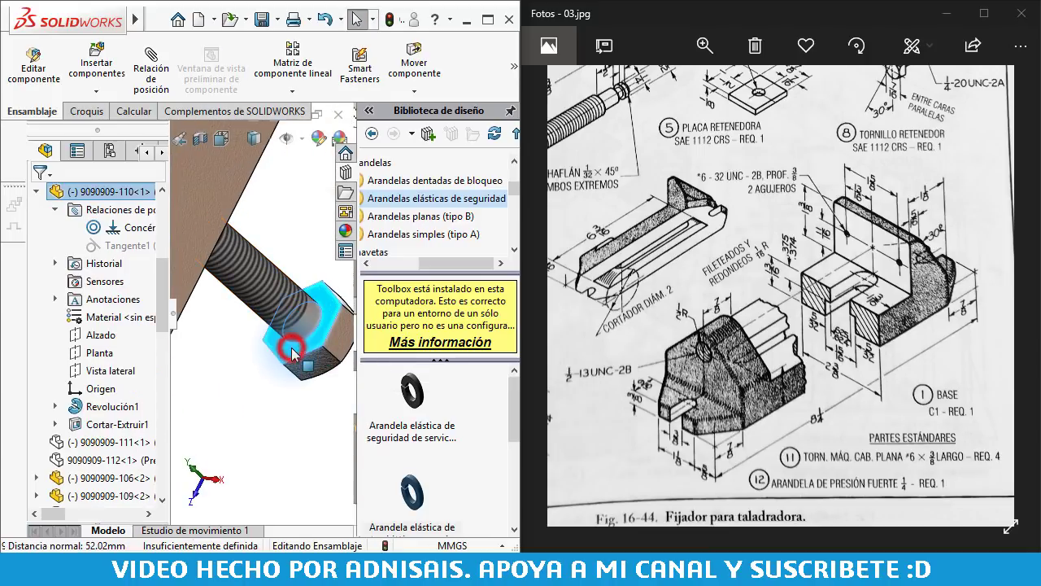
left_click(344, 337)
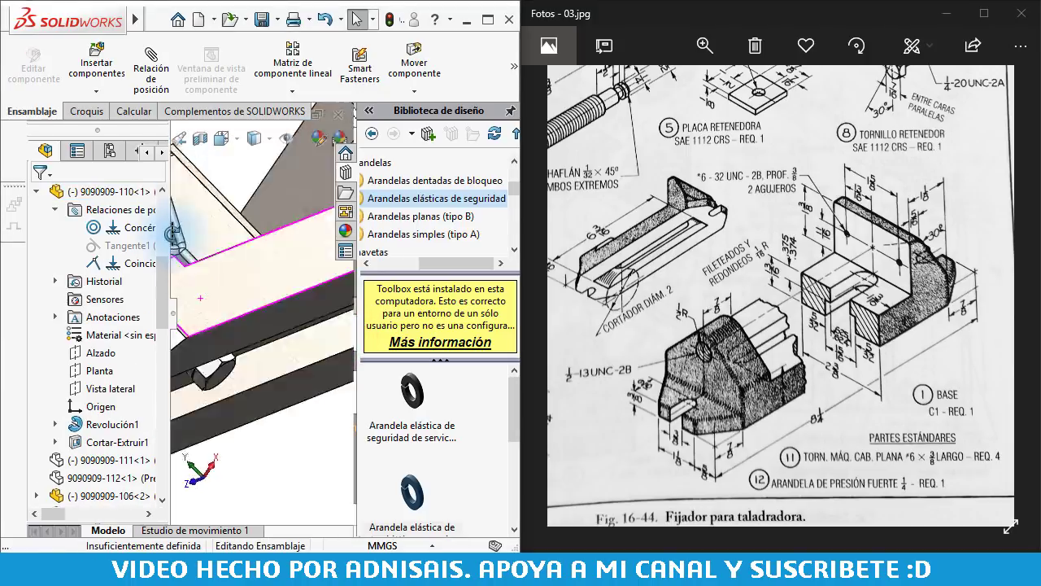
scroll(174, 376, "down", 3)
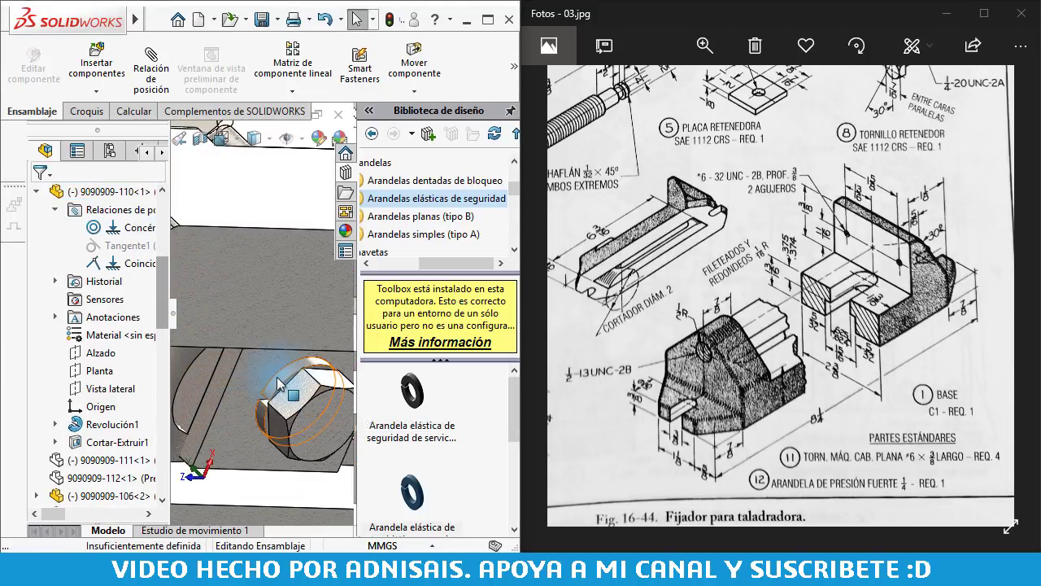
left_click(248, 374)
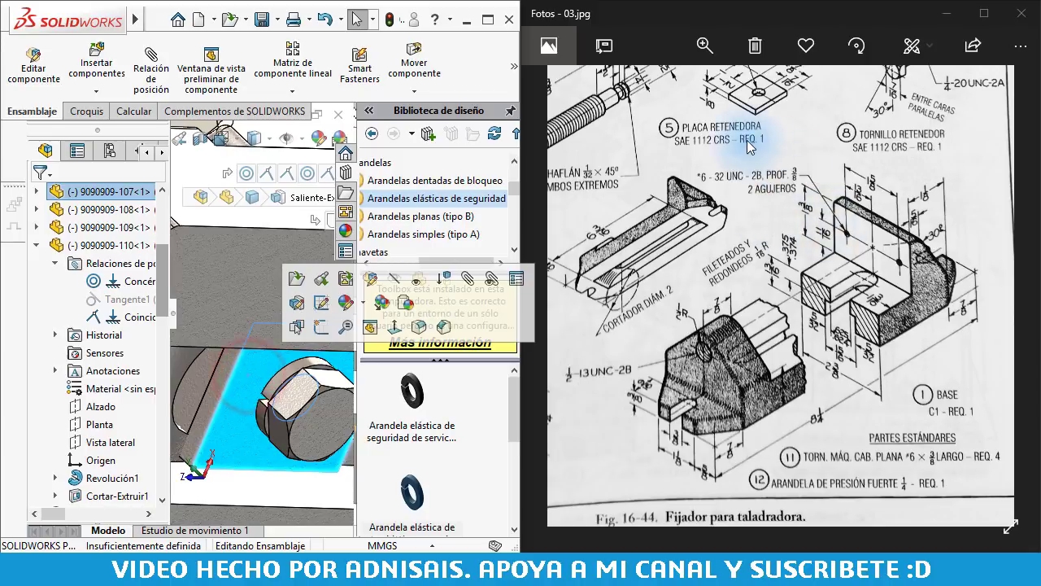
scroll(283, 348, "up", 3)
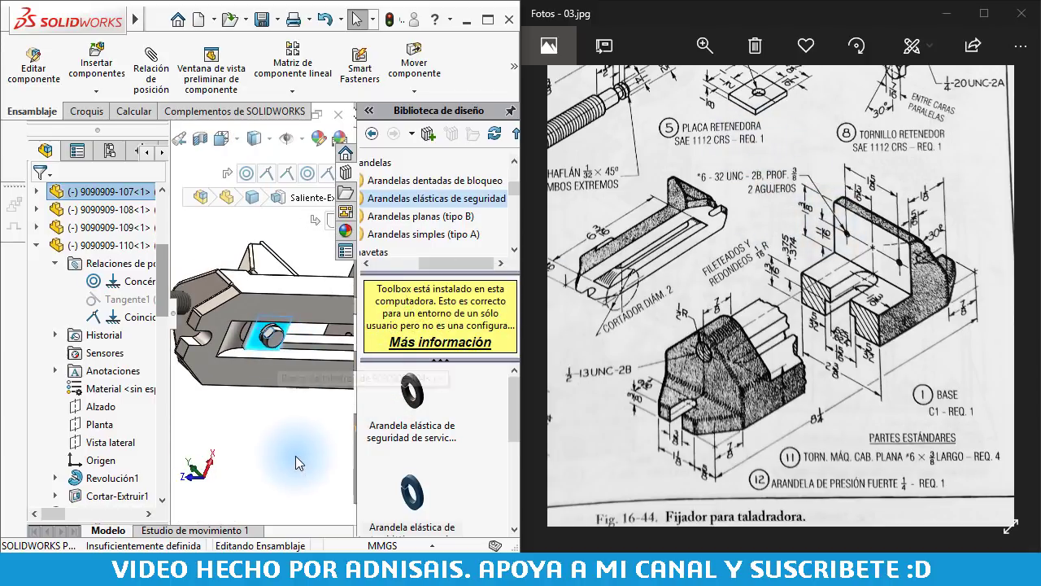
left_click(283, 438)
scroll(281, 378, "up", 2)
left_click(241, 230)
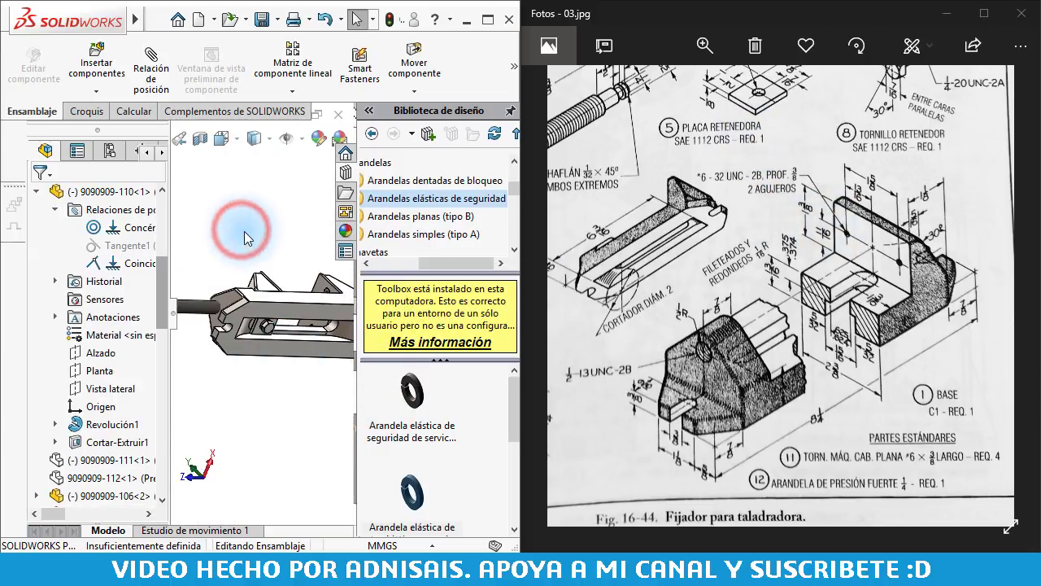
Switch to the isometric view and drag the vise screw to check it moves freely
key("ctrl+7")
scroll(214, 348, "down", 3)
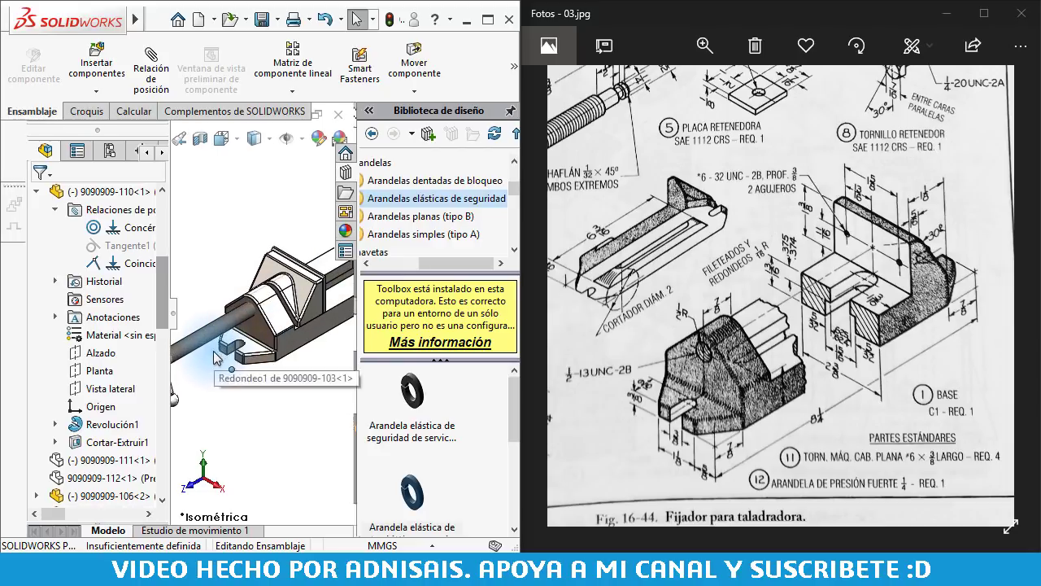
scroll(236, 368, "down", 2)
scroll(260, 318, "down", 2)
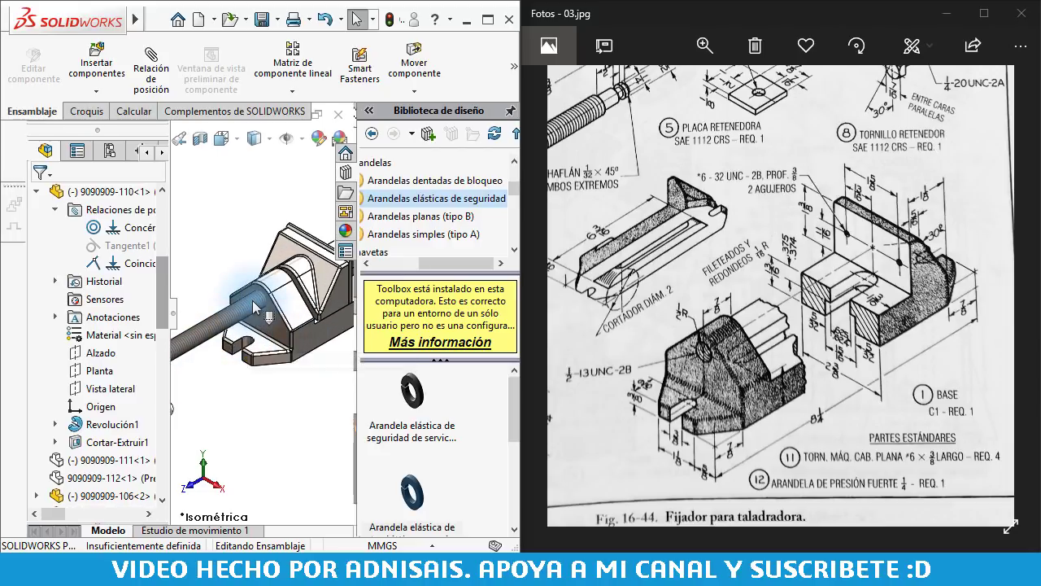
mouse_move(254, 306)
left_mouse_down()
mouse_move(275, 302)
mouse_move(272, 311)
left_mouse_up()
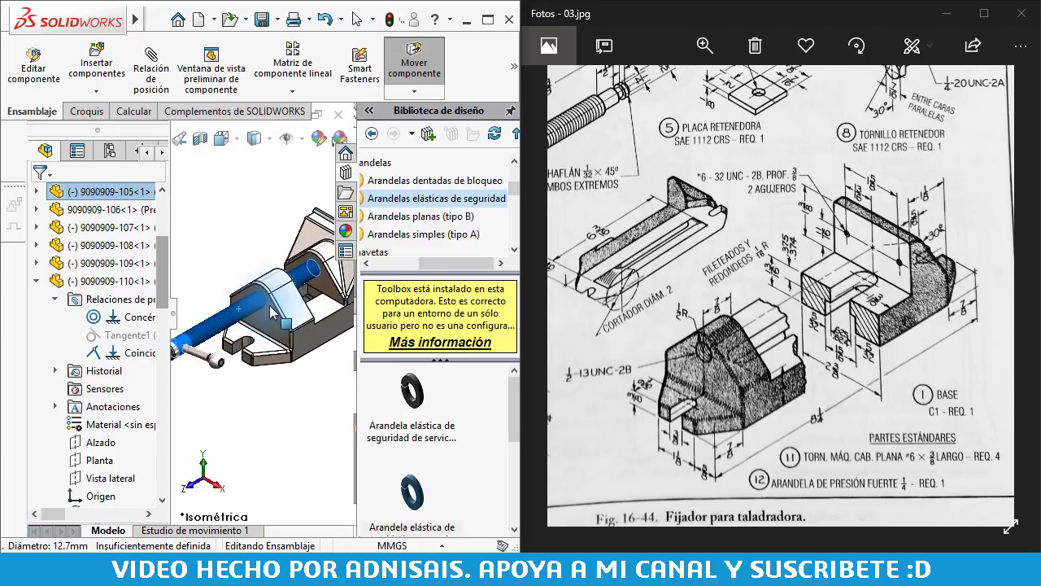
left_click_drag(271, 311, 259, 278)
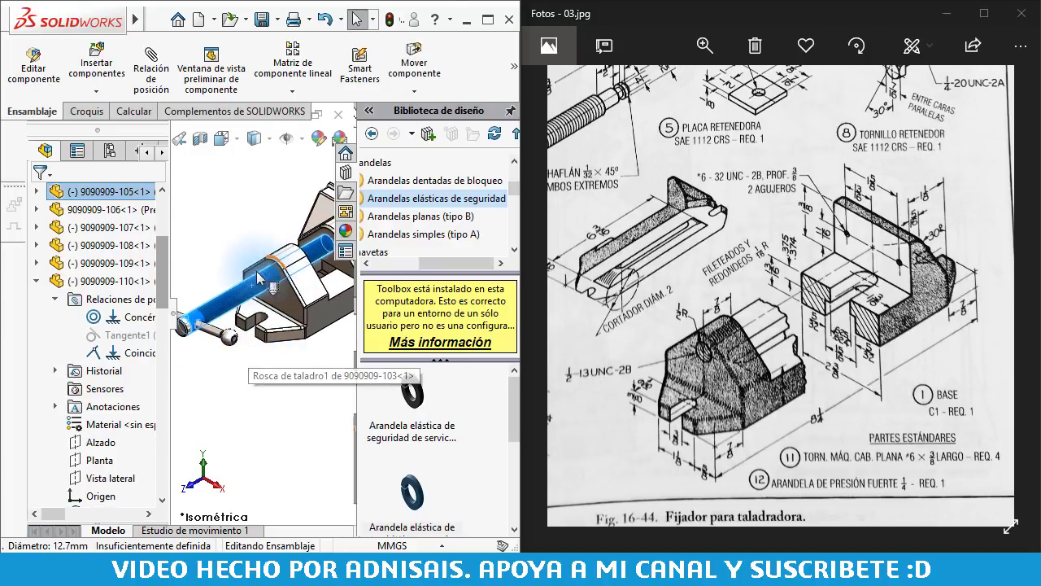
left_click(213, 247)
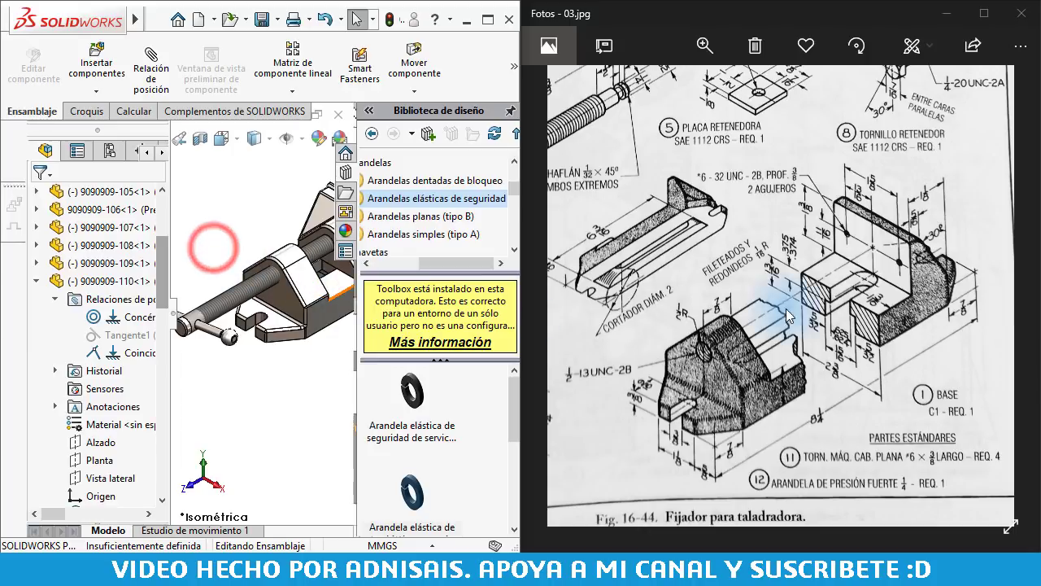
Start a new mate with the Relación de posición command
scroll(787, 318, "up", 2)
left_click(218, 217)
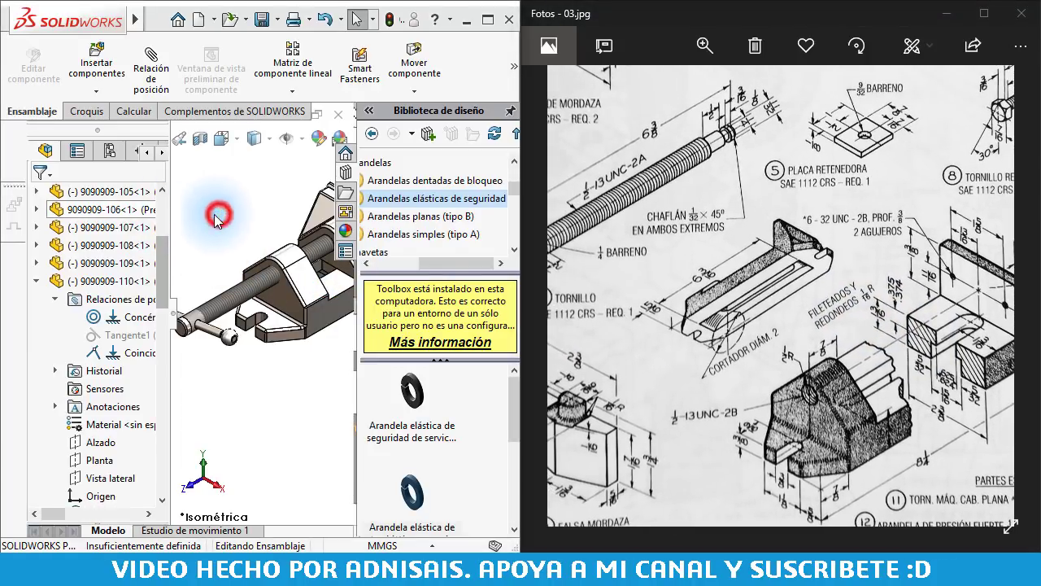
left_click(151, 73)
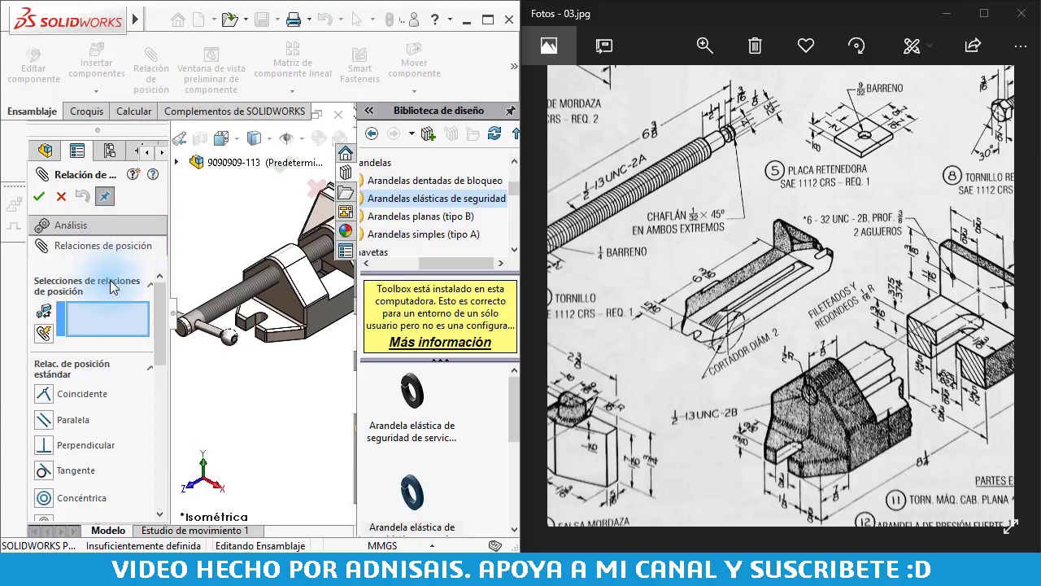
Collapse the Design Library and enlarge the mate panel to reach the mechanical mates
left_click(511, 117)
left_click(264, 238)
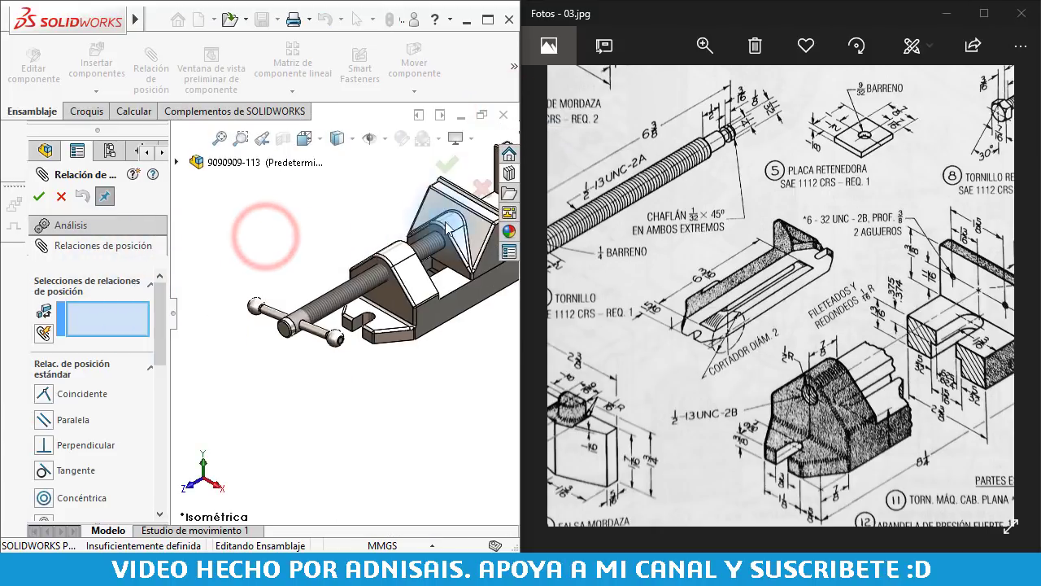
middle_click_drag(447, 230, 286, 302, "ctrl")
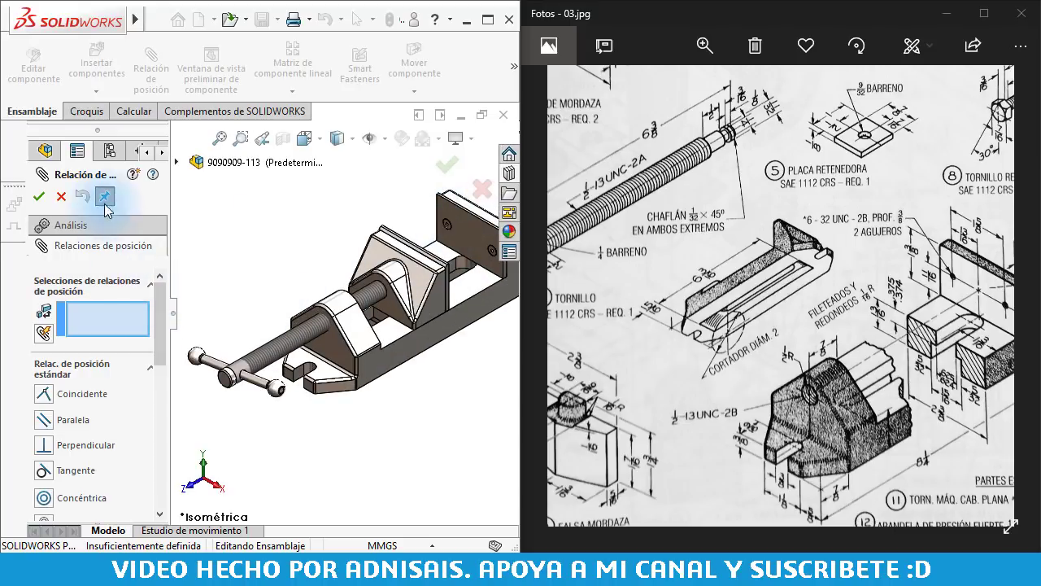
left_click_drag(159, 295, 161, 386)
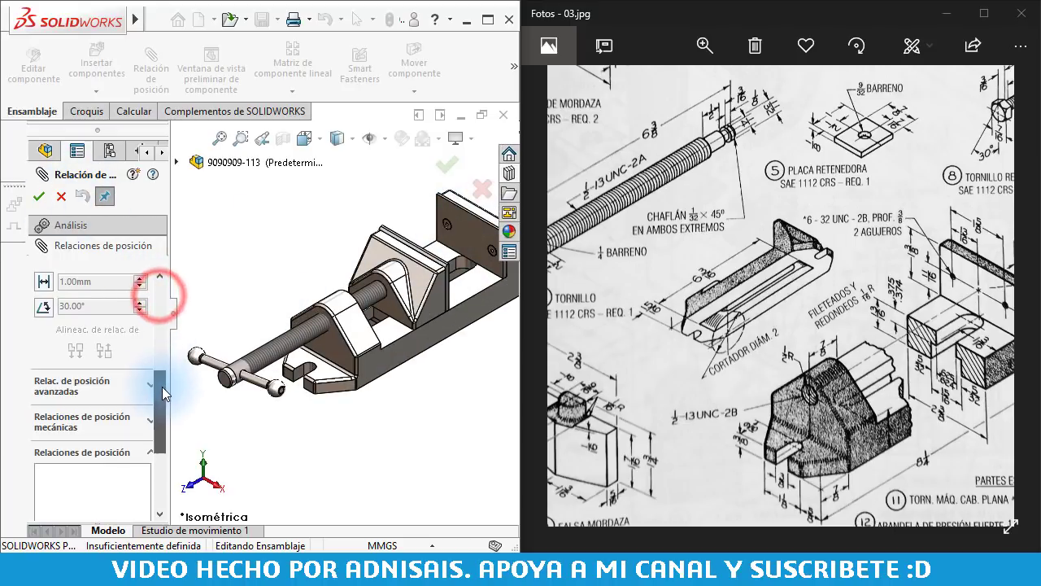
left_click(77, 389)
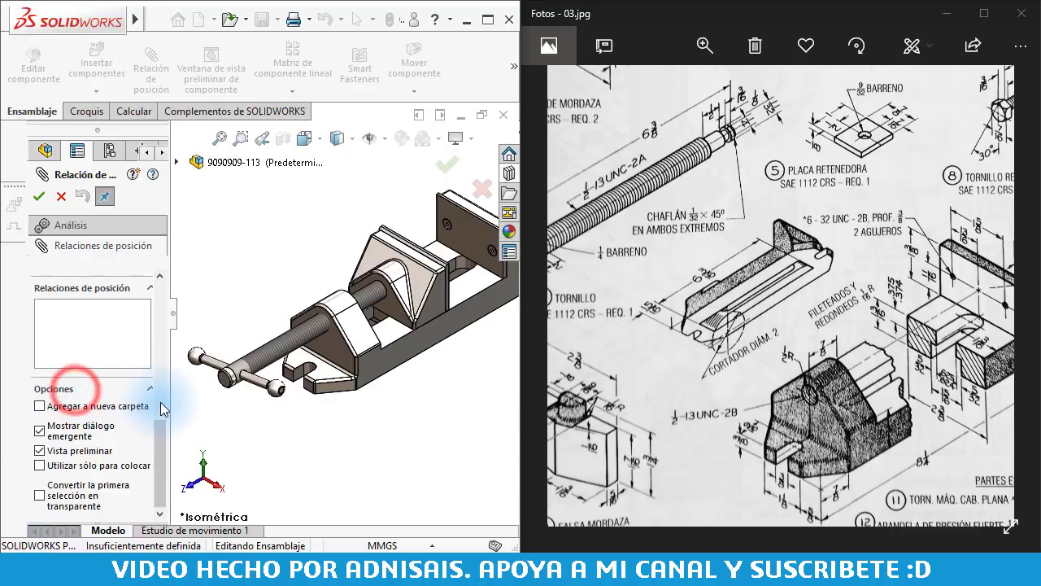
mouse_move(169, 396)
left_mouse_down()
mouse_move(205, 401)
mouse_move(198, 418)
left_mouse_up()
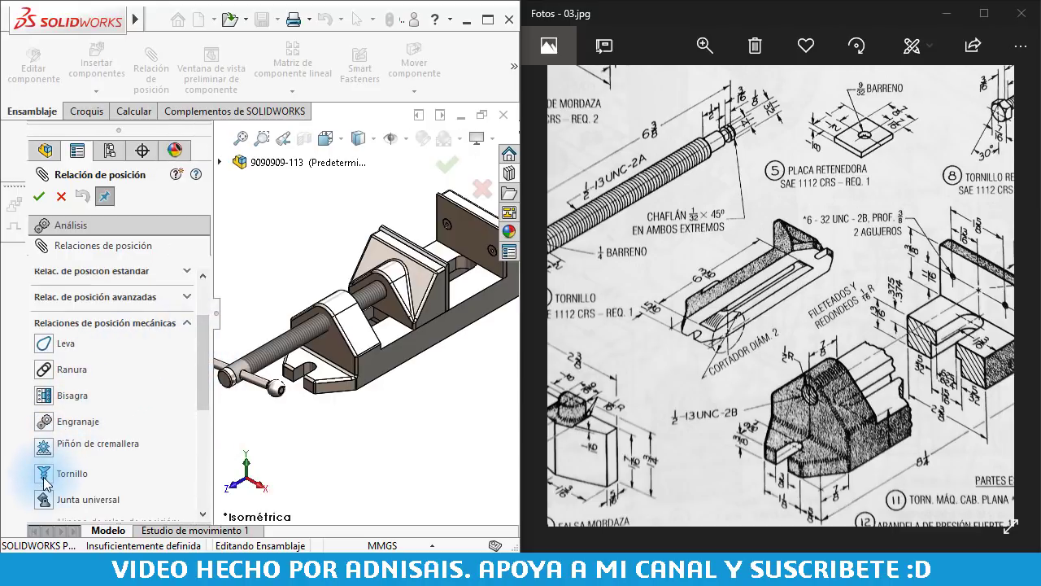
Choose the Tornillo mate with a Distancia/revolución lead of 1.95384615 mm (25.4/13)
left_click(45, 474)
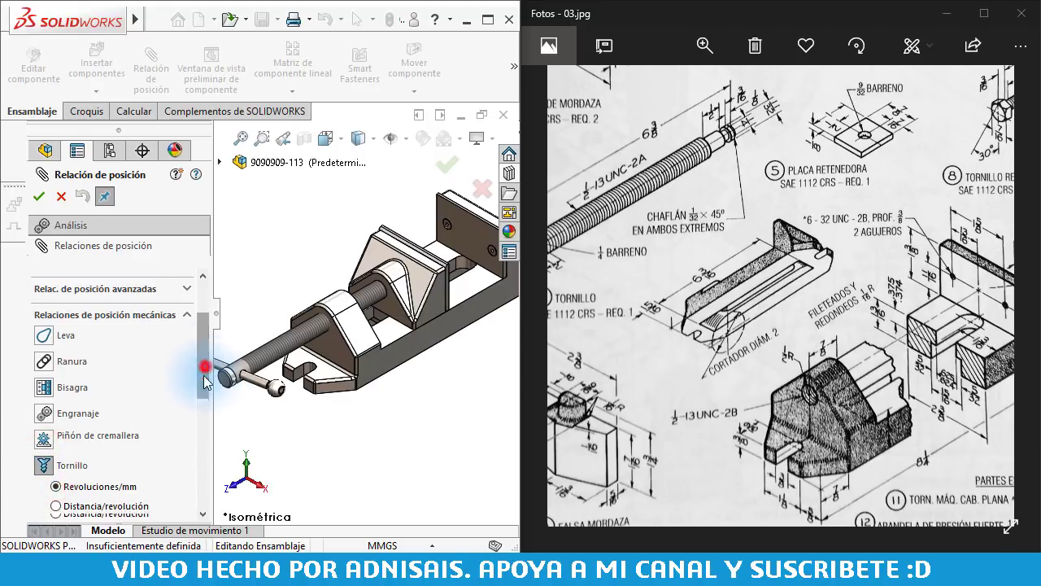
left_click_drag(204, 364, 204, 420)
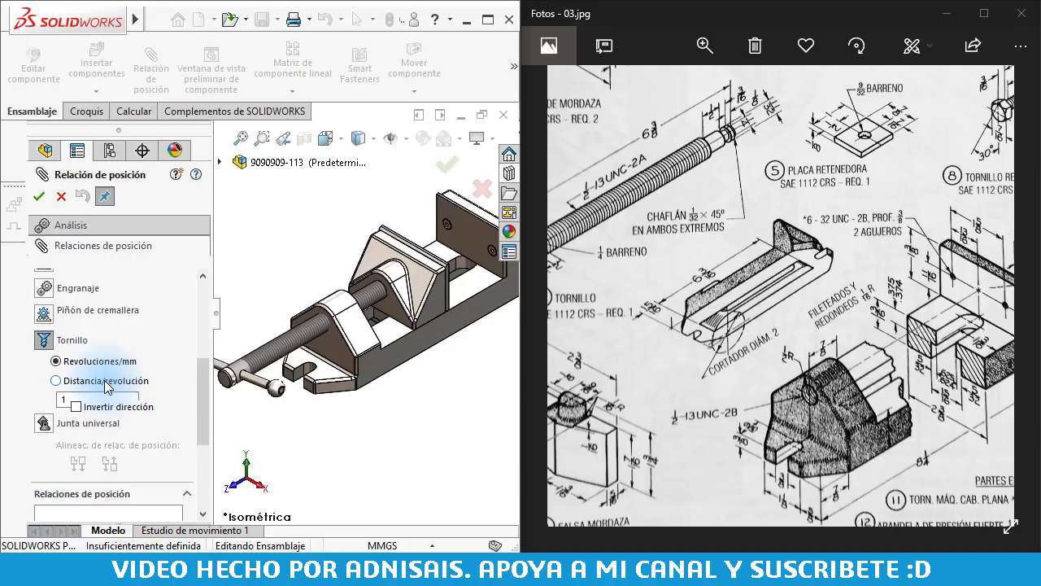
left_click(99, 381)
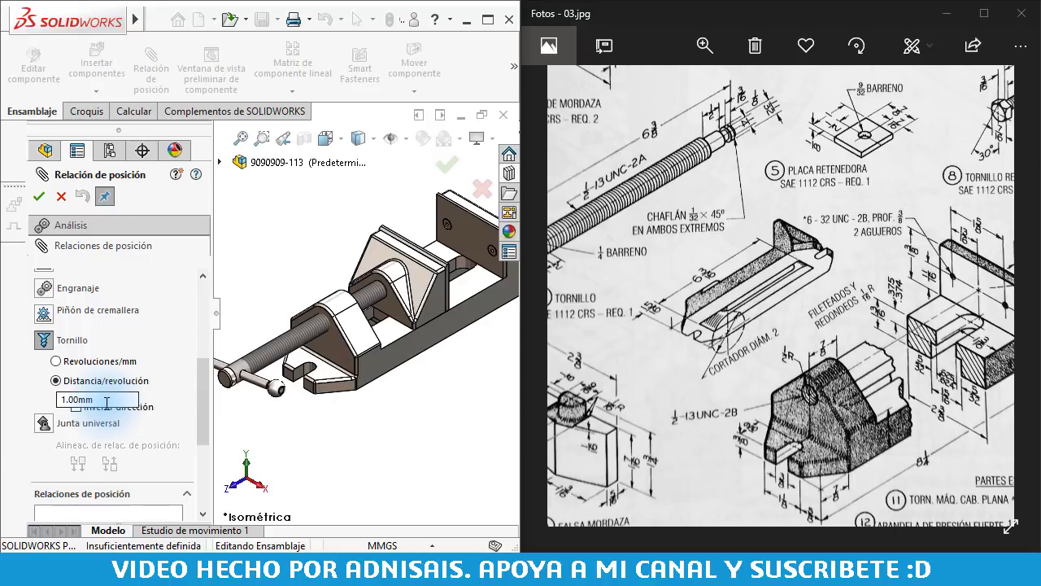
double_click(107, 402)
type("2")
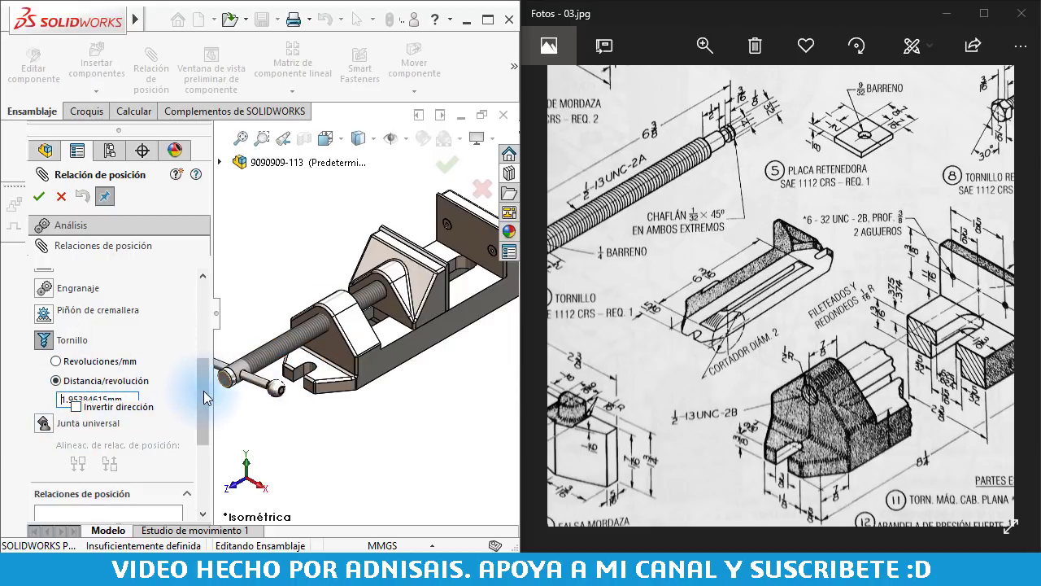
scroll(204, 396, "up", 2)
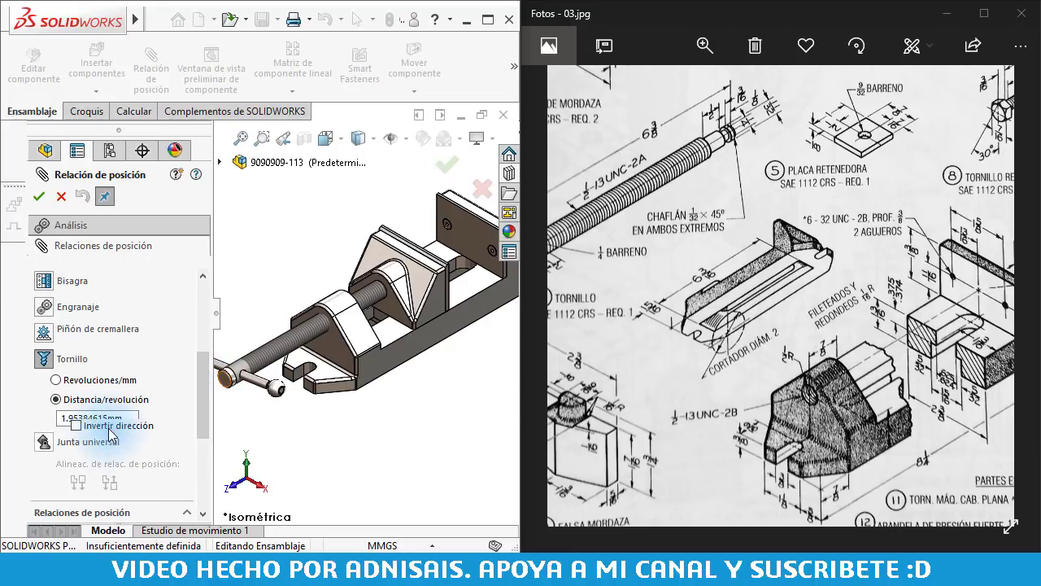
left_click_drag(207, 406, 204, 326)
left_click(104, 313)
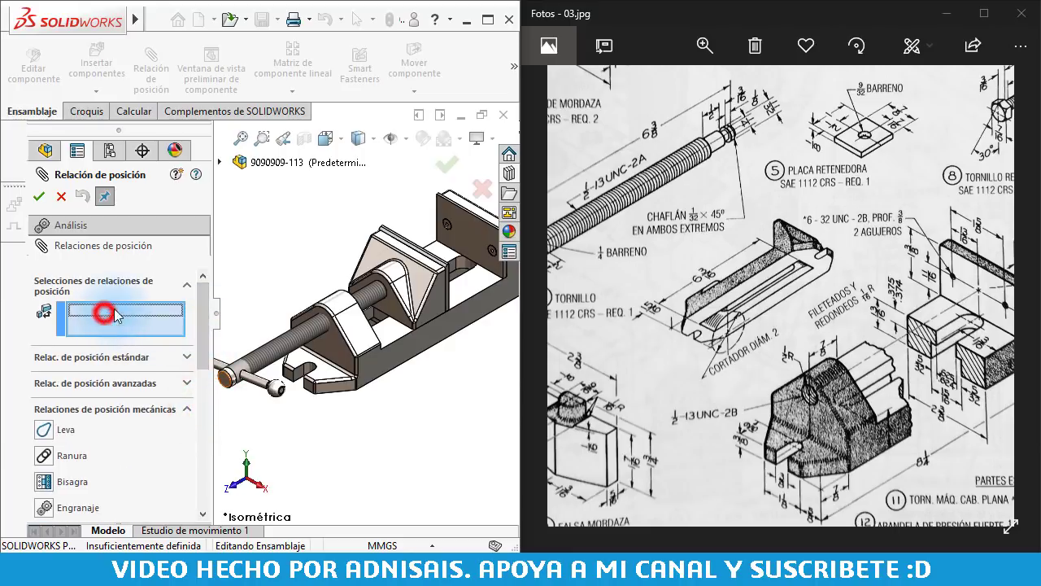
scroll(293, 330, "down", 2)
scroll(293, 329, "down", 2)
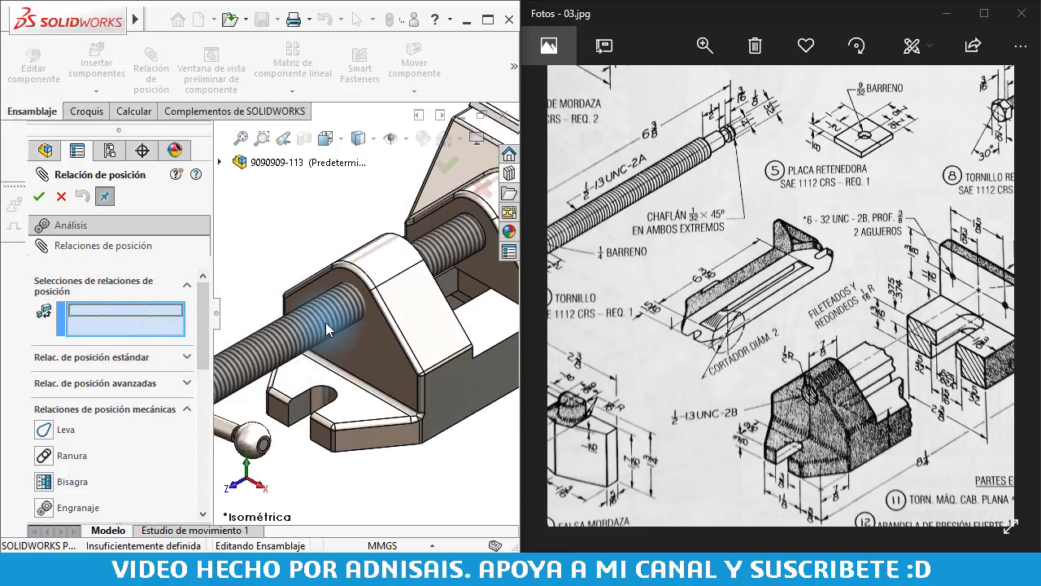
left_click(293, 333)
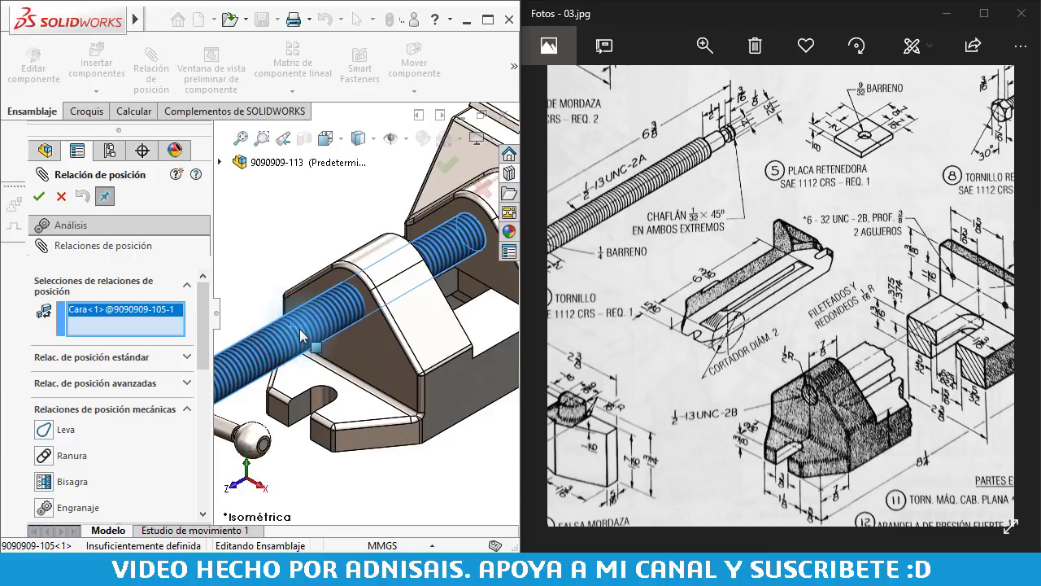
right_click(273, 345)
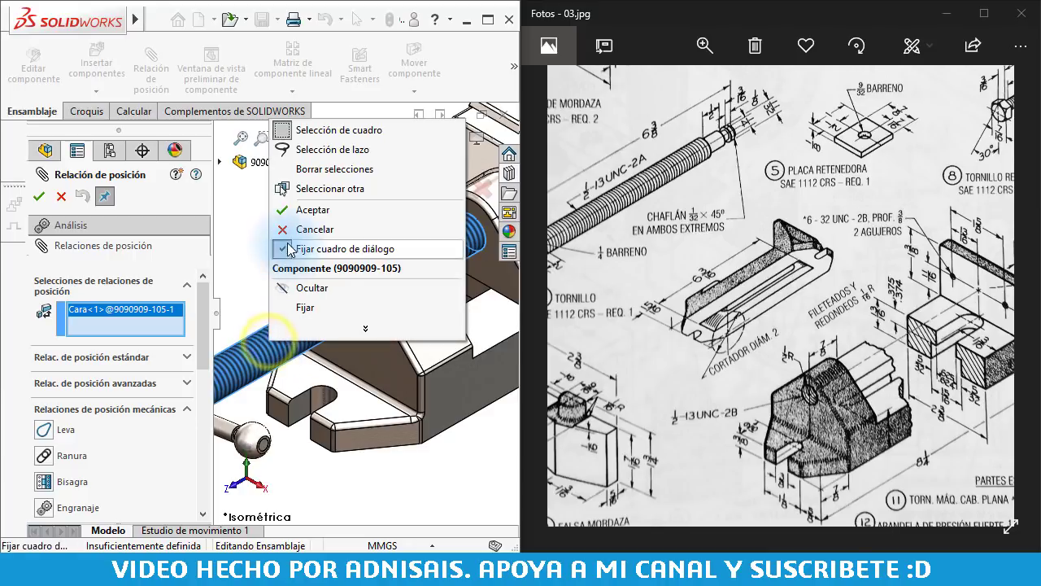
left_click(300, 294)
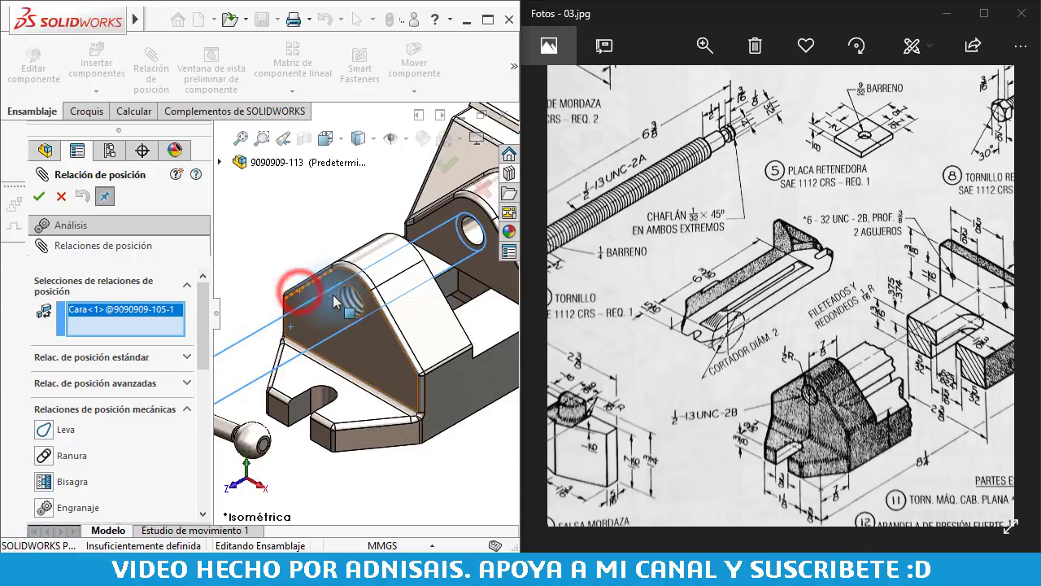
left_click(355, 303)
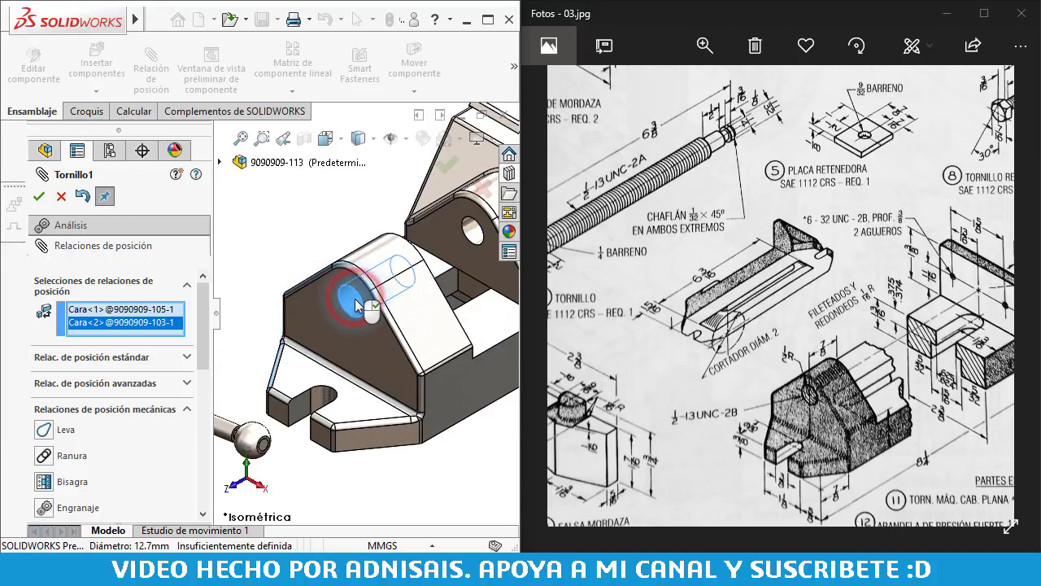
left_click(38, 198)
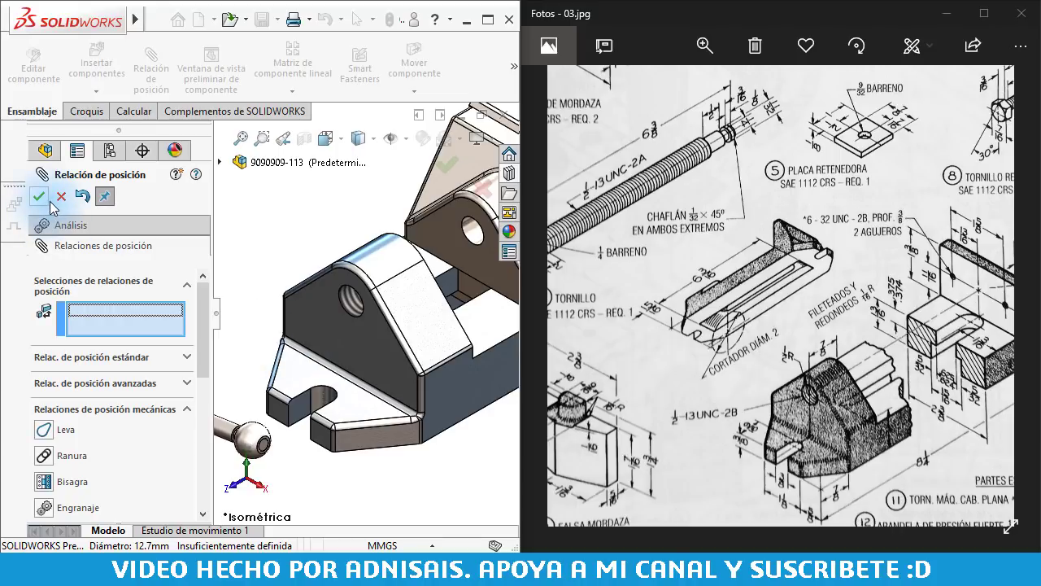
left_click(39, 197)
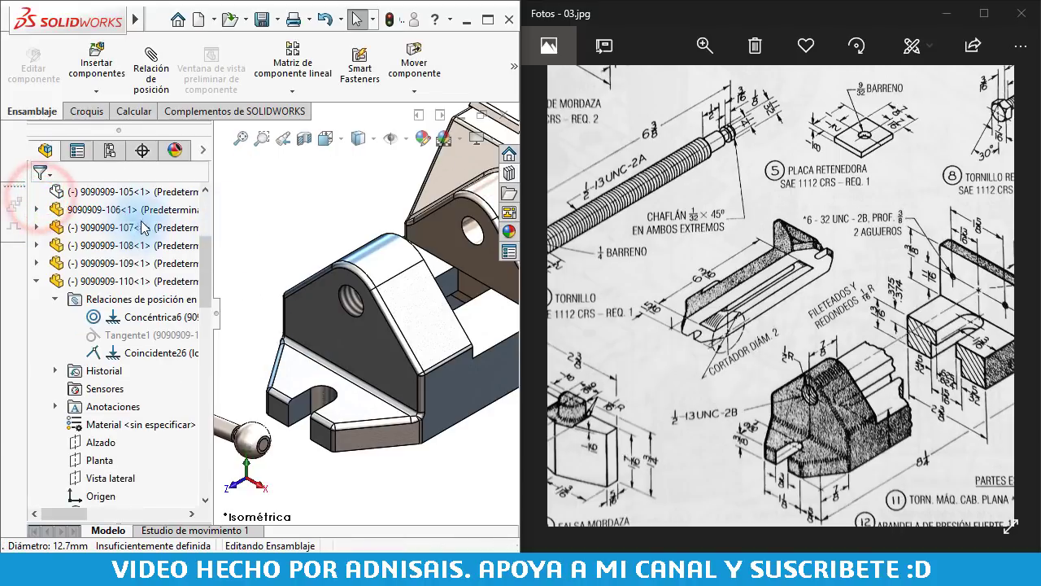
left_click(259, 224)
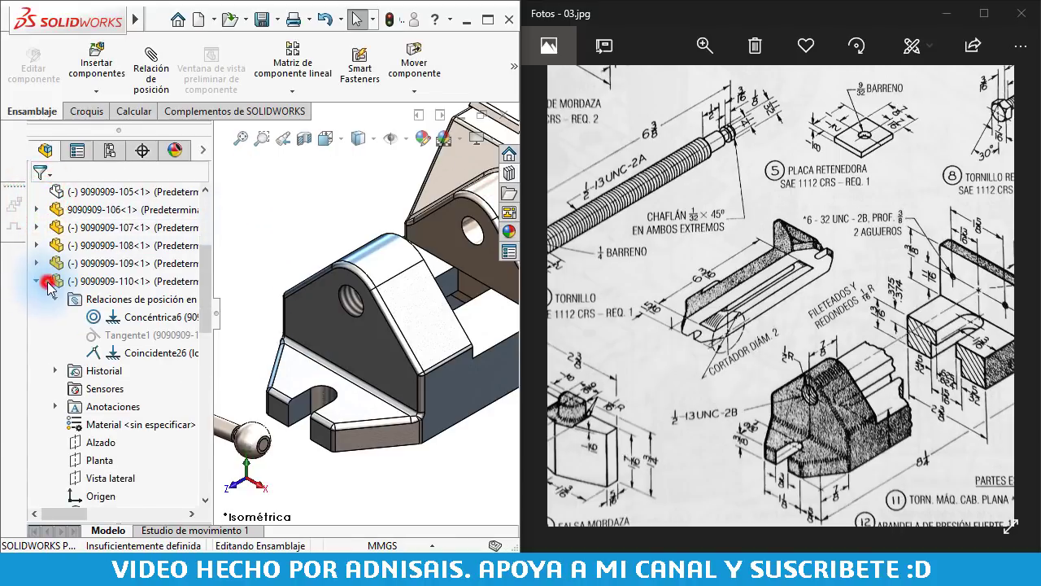
left_click(35, 281)
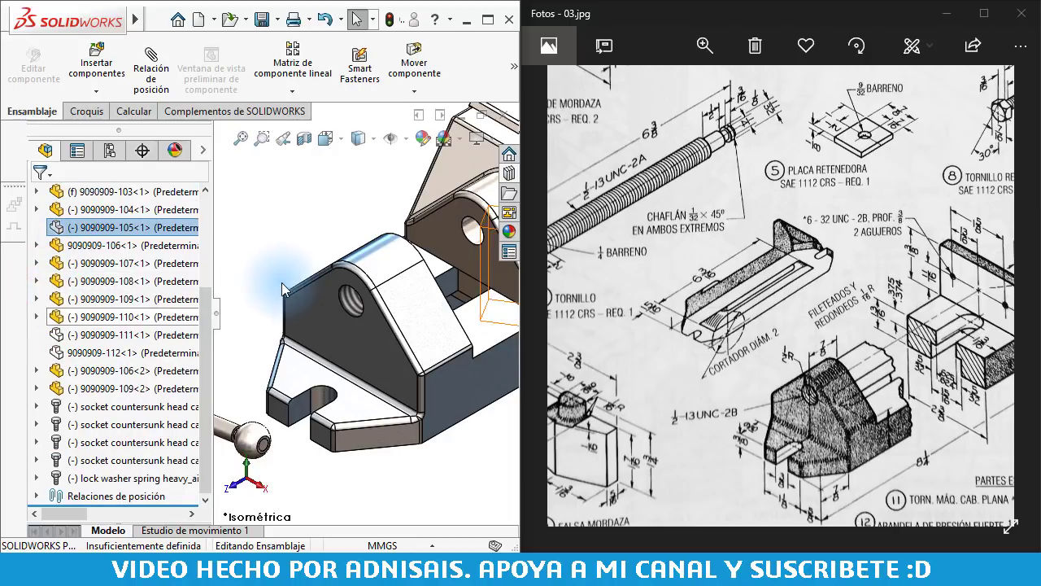
left_click(275, 235)
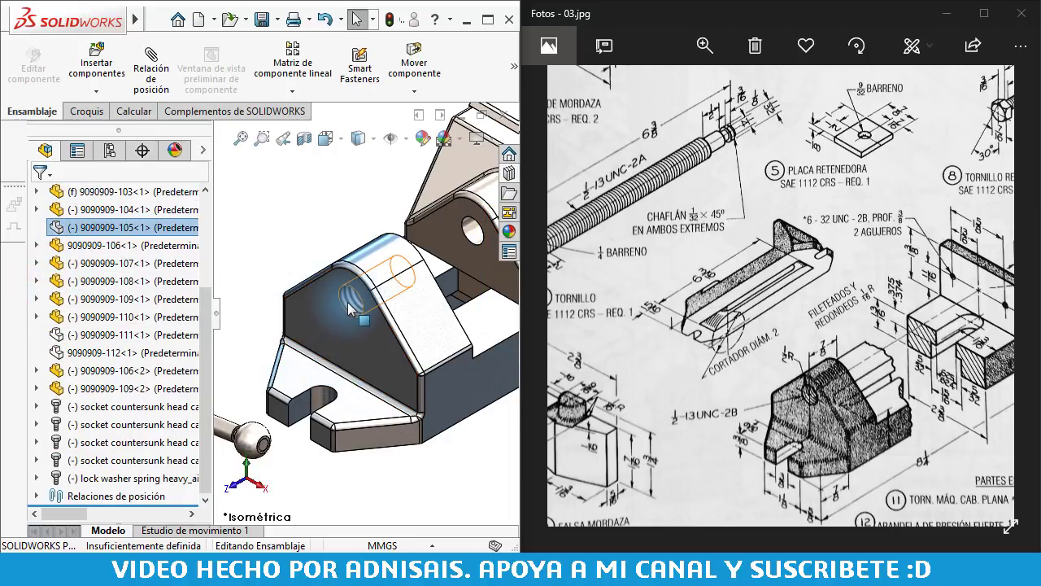
scroll(348, 307, "up", 2)
scroll(348, 307, "up", 1)
scroll(348, 307, "up", 2)
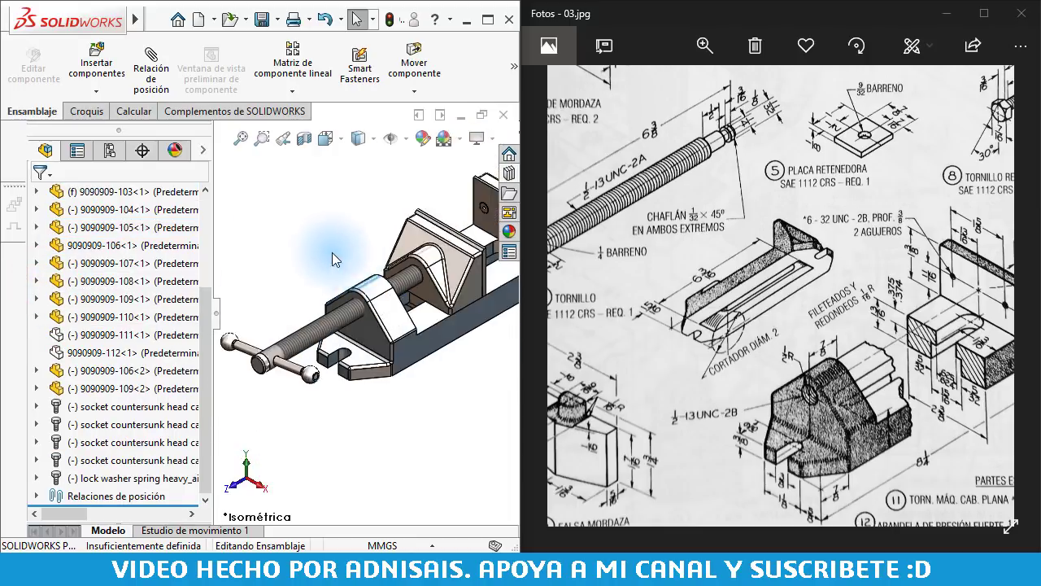
scroll(332, 252, "up", 2)
left_click(297, 366)
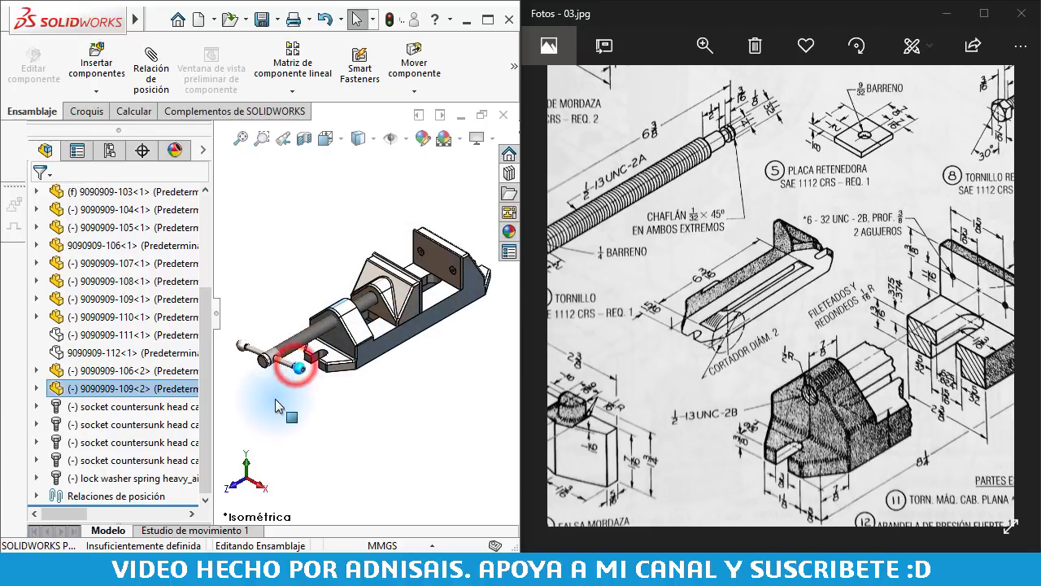
left_click(291, 334)
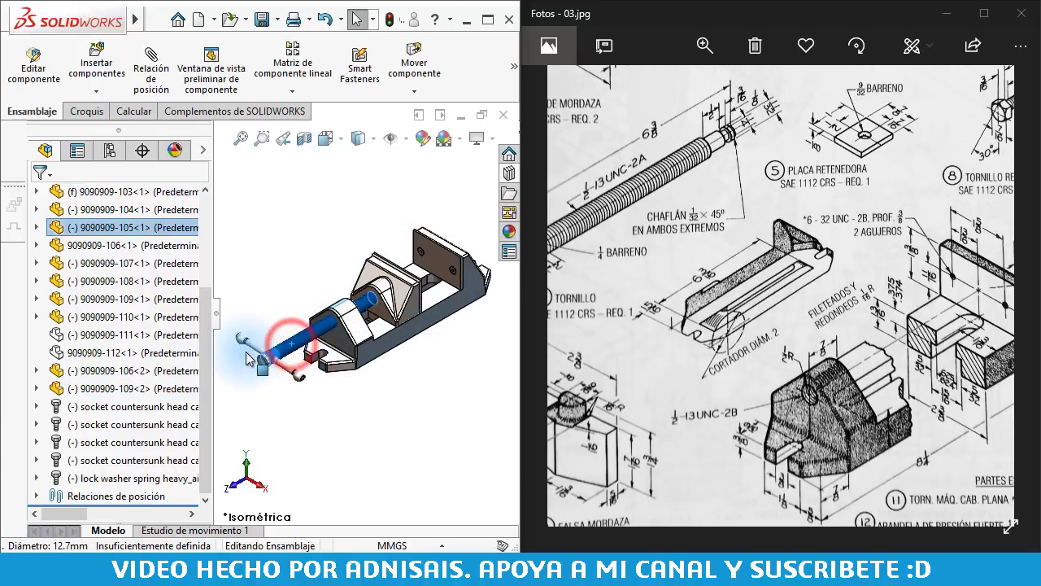
left_click_drag(250, 358, 366, 362)
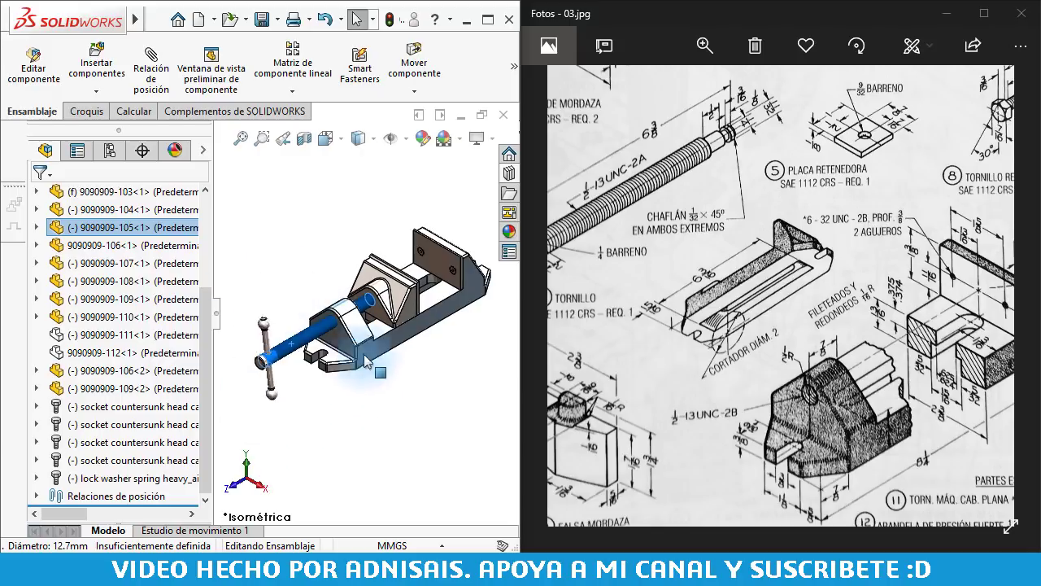
Drag the V-jaw out and back along the screw, then fit the whole vise in view
scroll(370, 342, "down", 1)
scroll(387, 313, "down", 1)
scroll(393, 299, "down", 1)
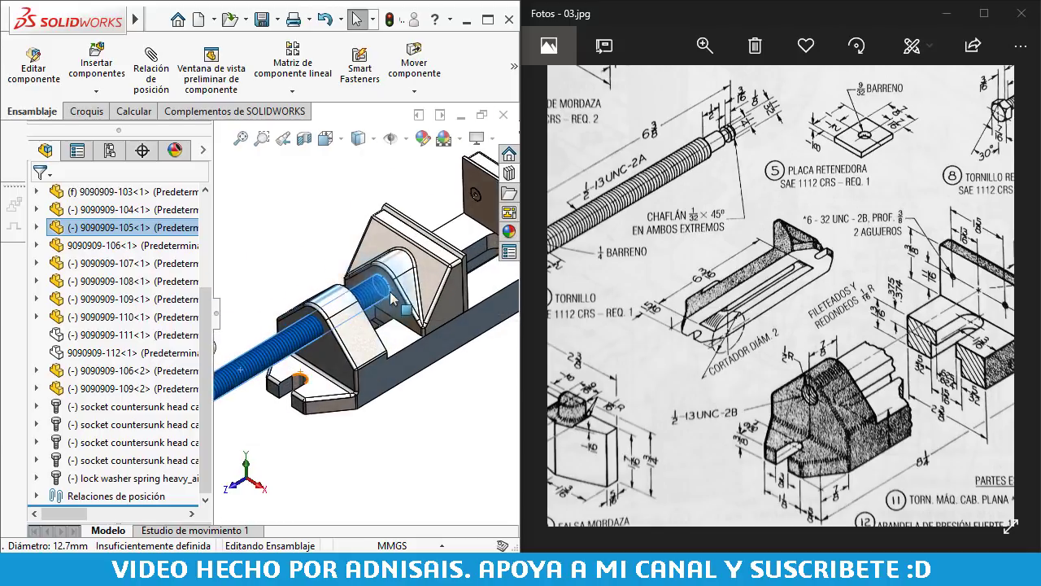
scroll(390, 294, "down", 1)
scroll(309, 277, "down", 1)
scroll(309, 272, "down", 1)
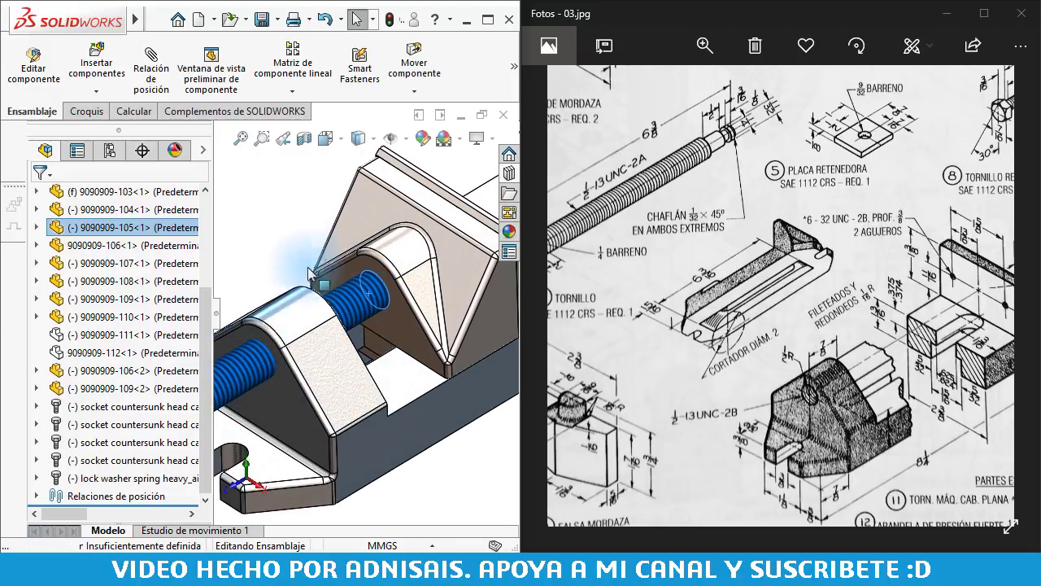
mouse_move(310, 274)
left_mouse_down()
mouse_move(400, 328)
mouse_move(264, 275)
mouse_move(274, 394)
mouse_move(429, 294)
left_mouse_up()
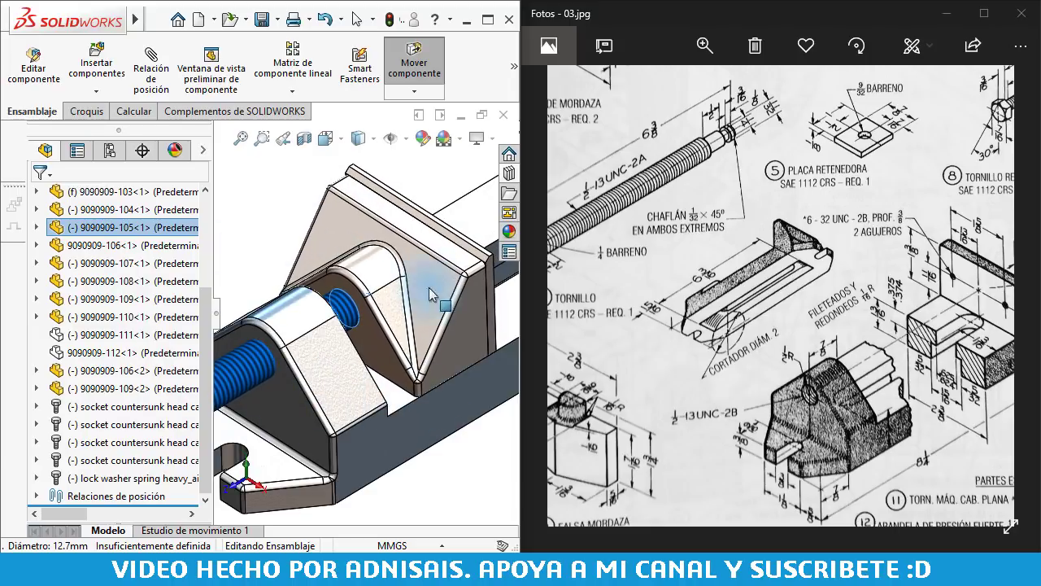
mouse_move(430, 295)
left_mouse_down()
mouse_move(242, 338)
mouse_move(267, 236)
mouse_move(345, 433)
left_mouse_up()
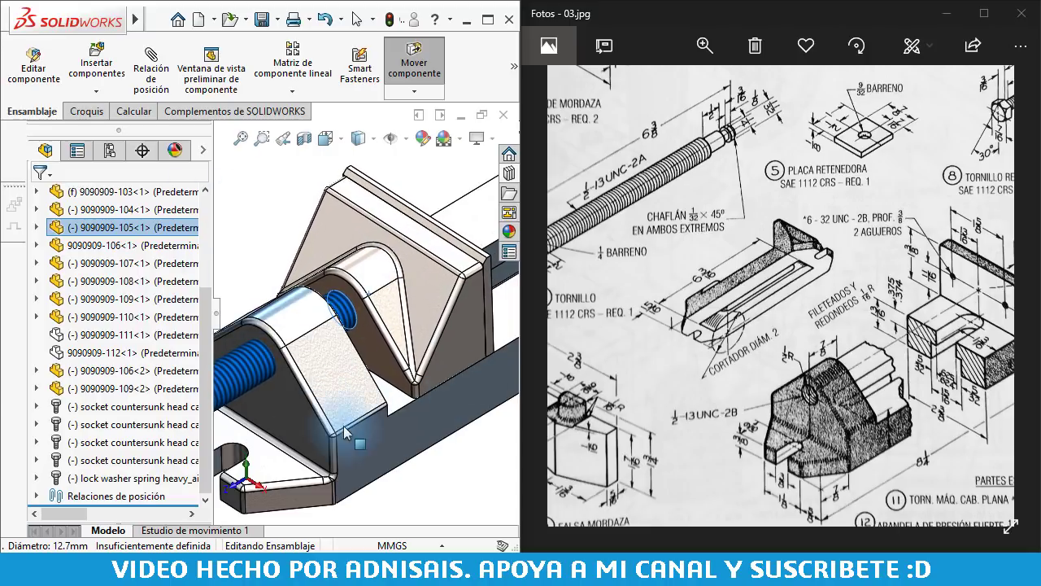
key("Escape")
key("f")
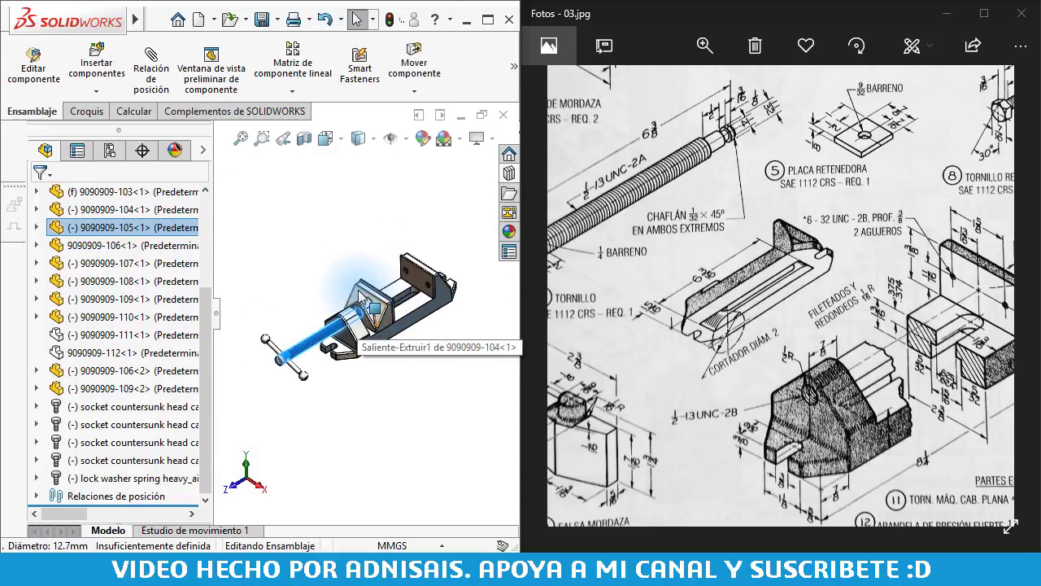
left_click(364, 297)
left_click_drag(363, 297, 384, 292)
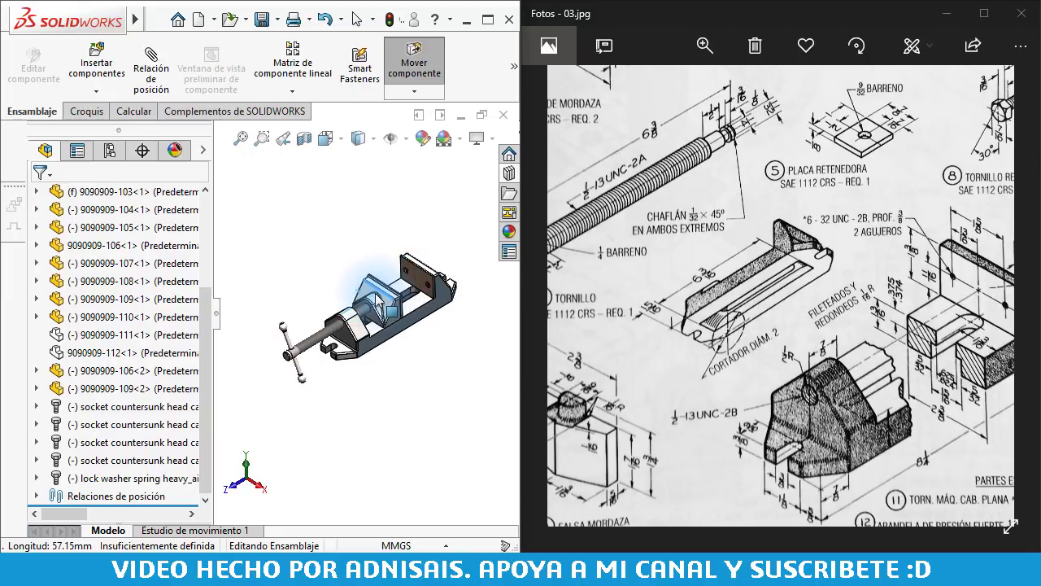
left_click(392, 308)
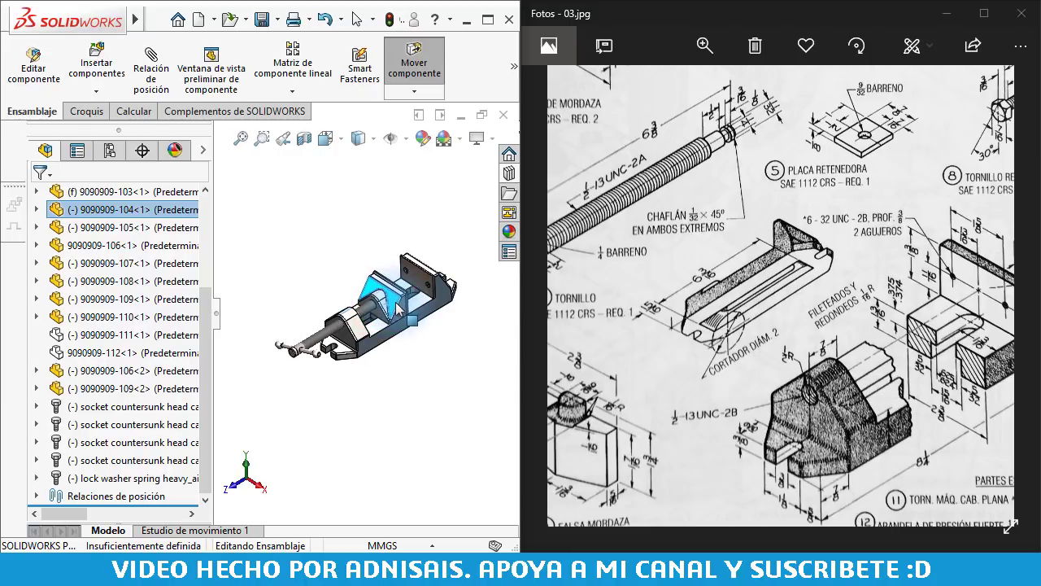
key("ctrl+7")
left_click(337, 274)
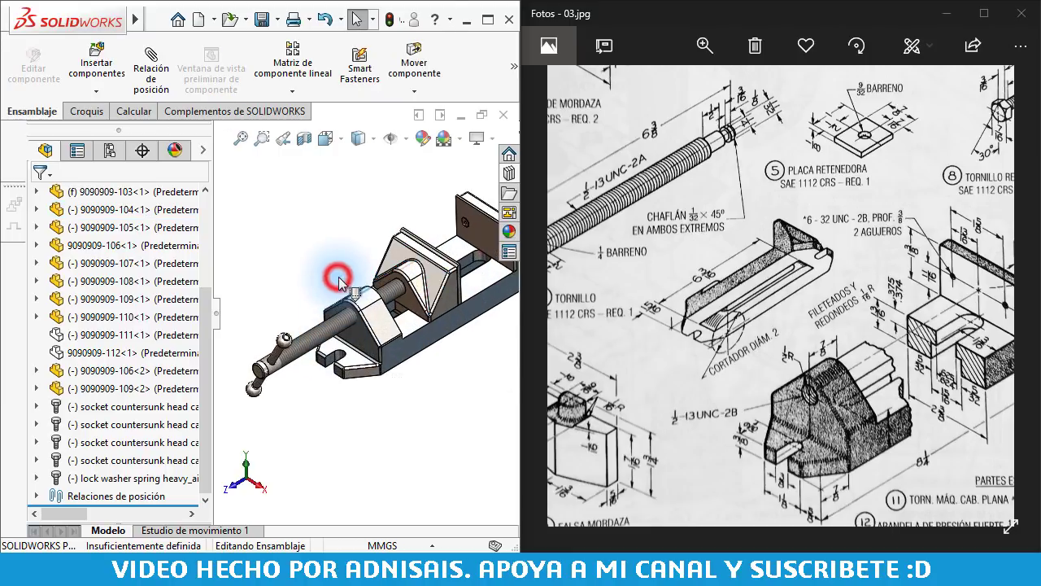
left_click(320, 219)
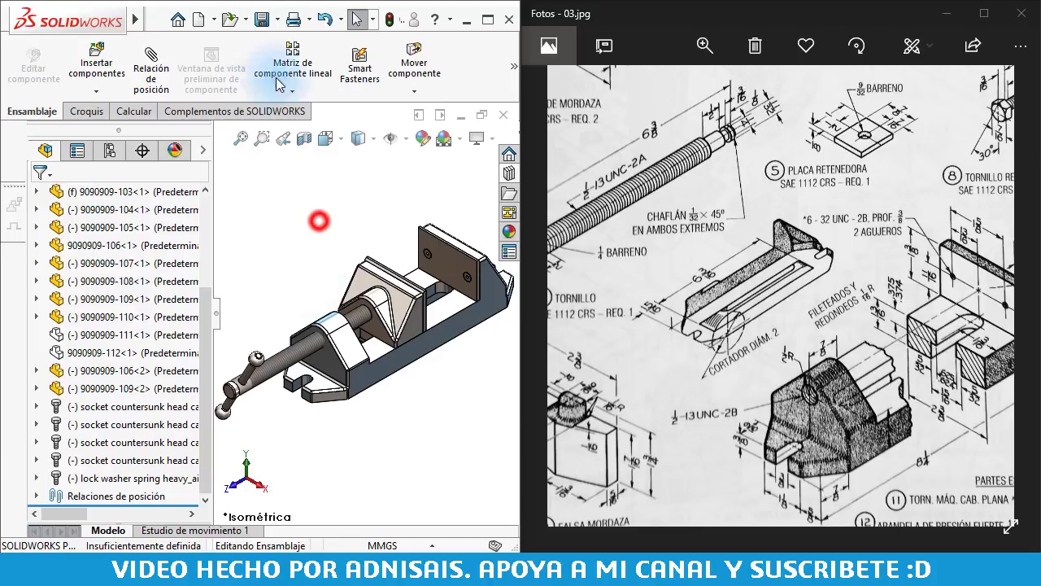
Save the assembly and all modified parts with Guardar todo, rebuilding first
left_click(269, 18)
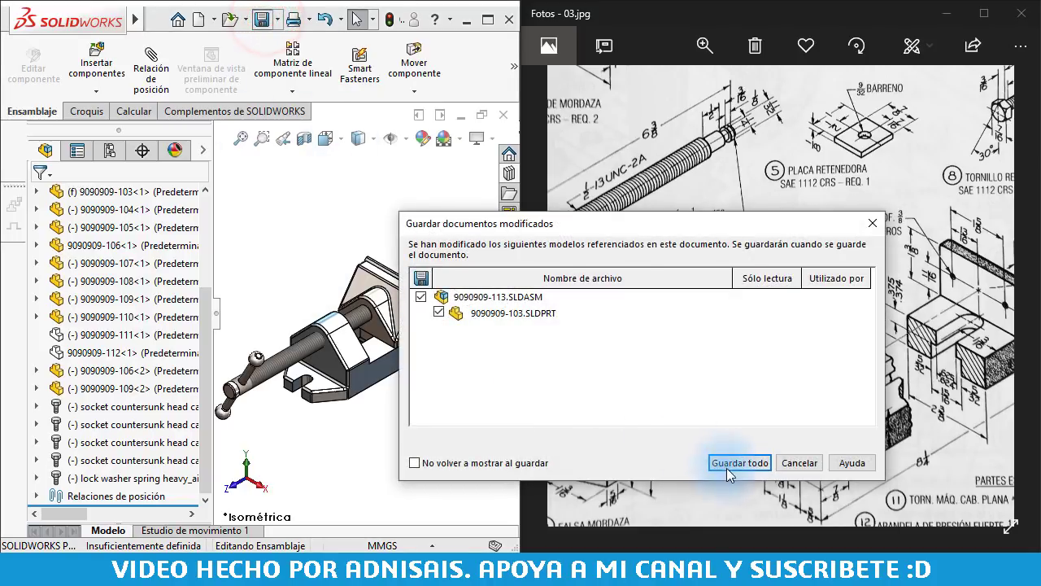
left_click(742, 465)
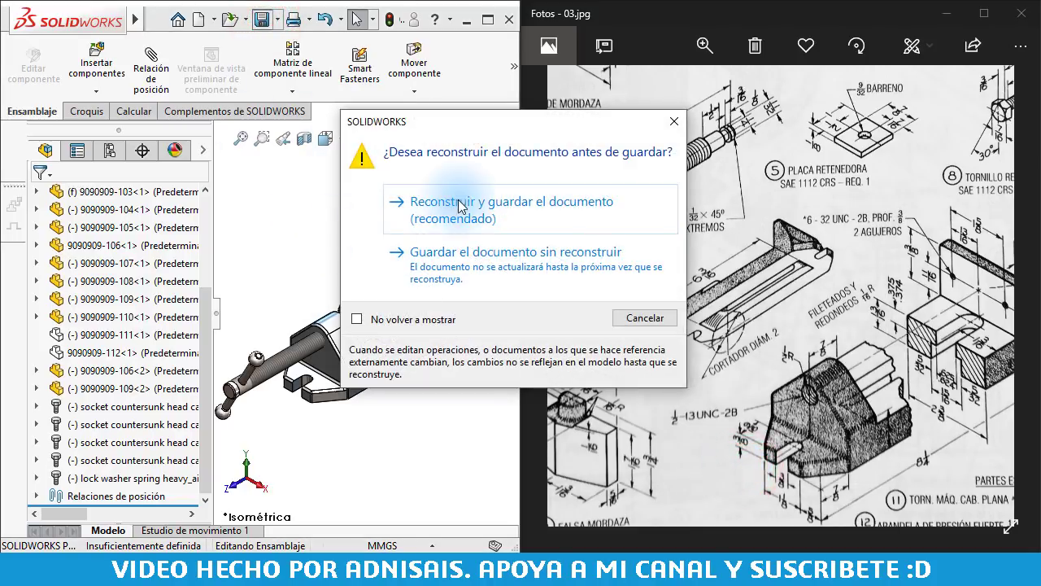
left_click(459, 199)
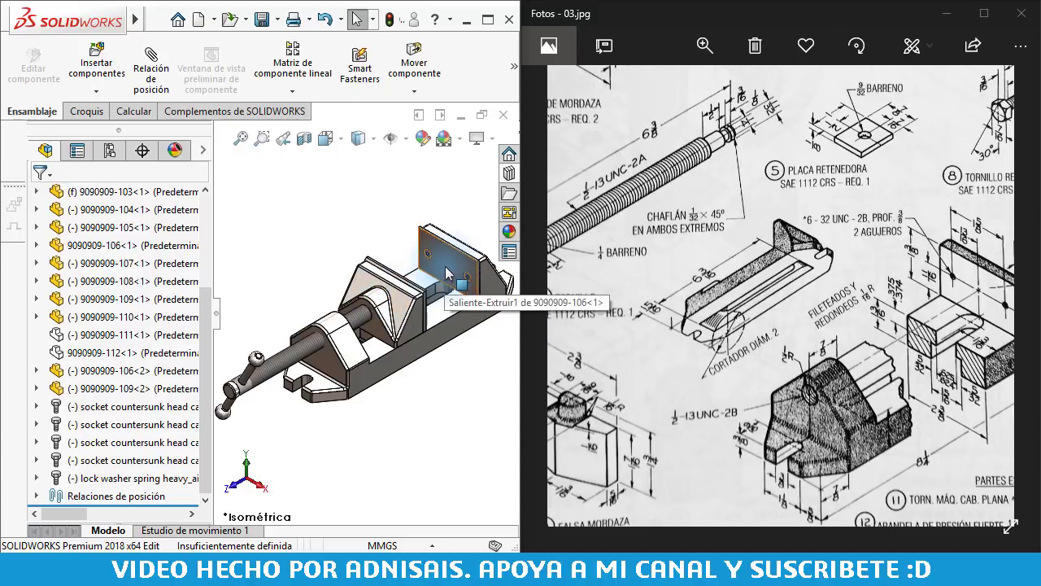
Show the stepped jaw block 112 again and slide the movable jaw along the base
key("shift+Tab")
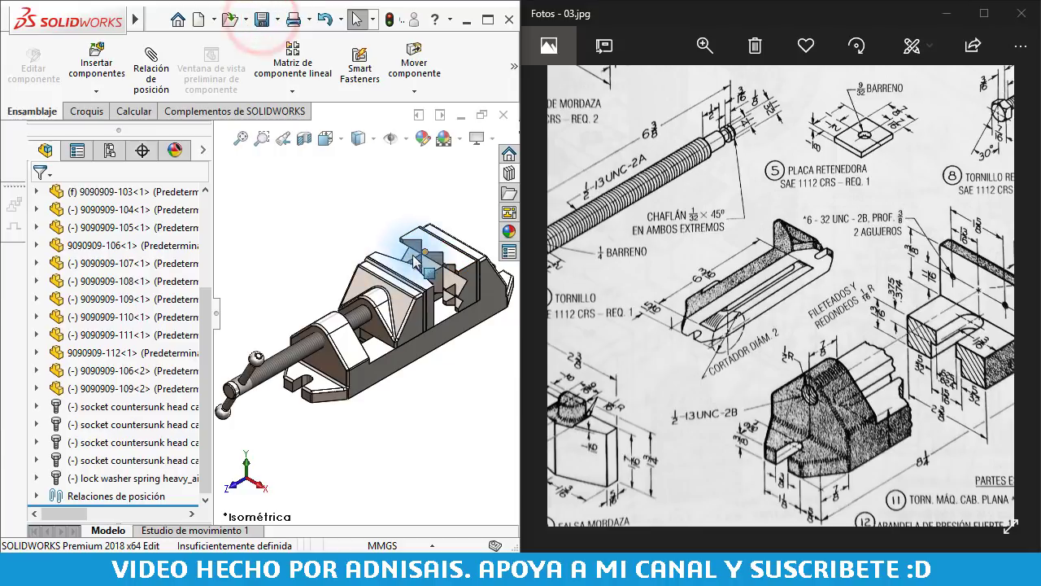
left_click_drag(401, 286, 385, 314)
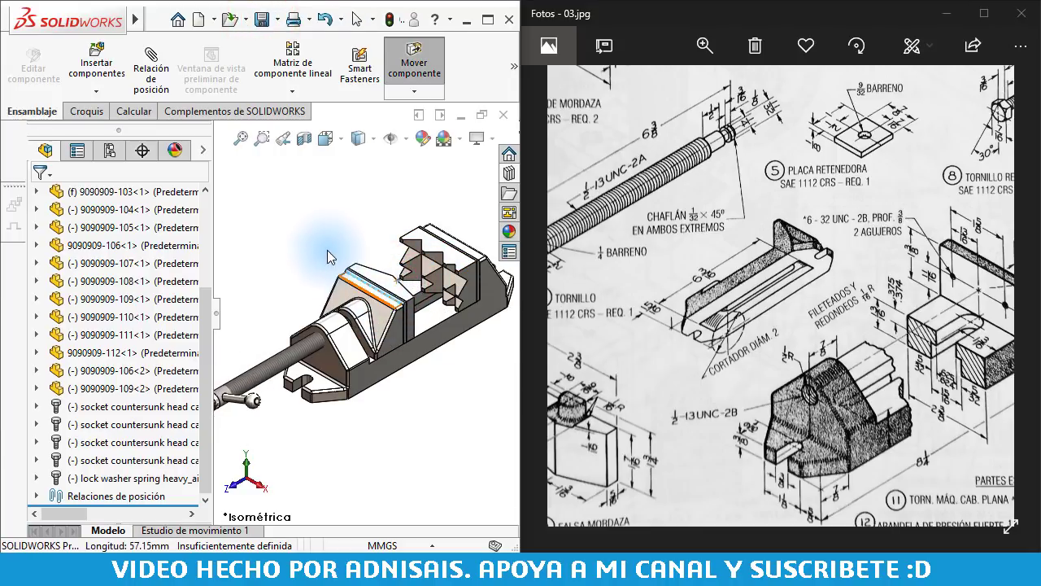
key("Escape")
mouse_move(328, 223)
middle_mouse_down()
mouse_move(457, 327)
mouse_move(475, 325)
middle_mouse_up()
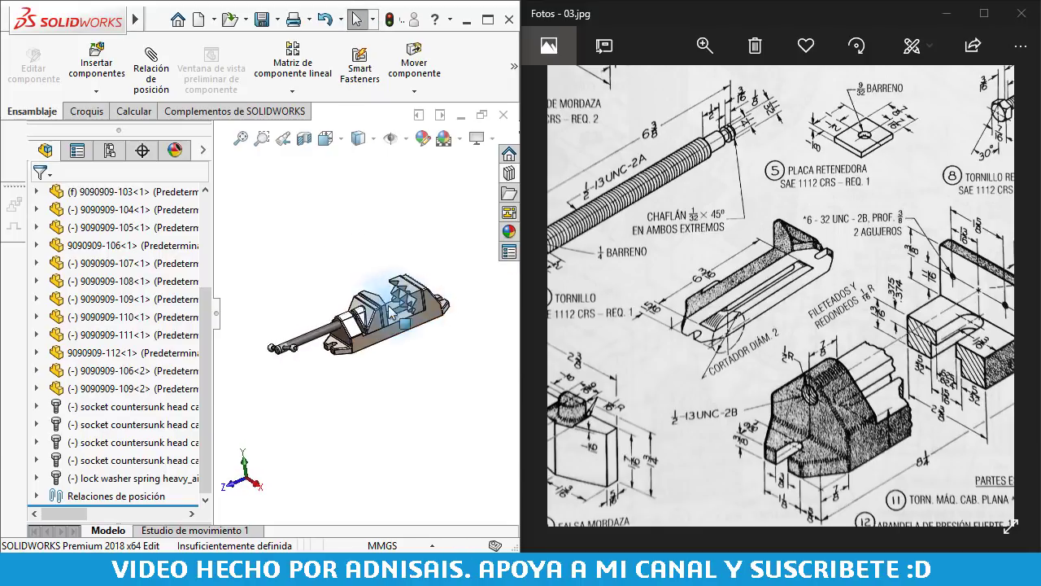
Rebuild and save the assembly once more
left_click(265, 20)
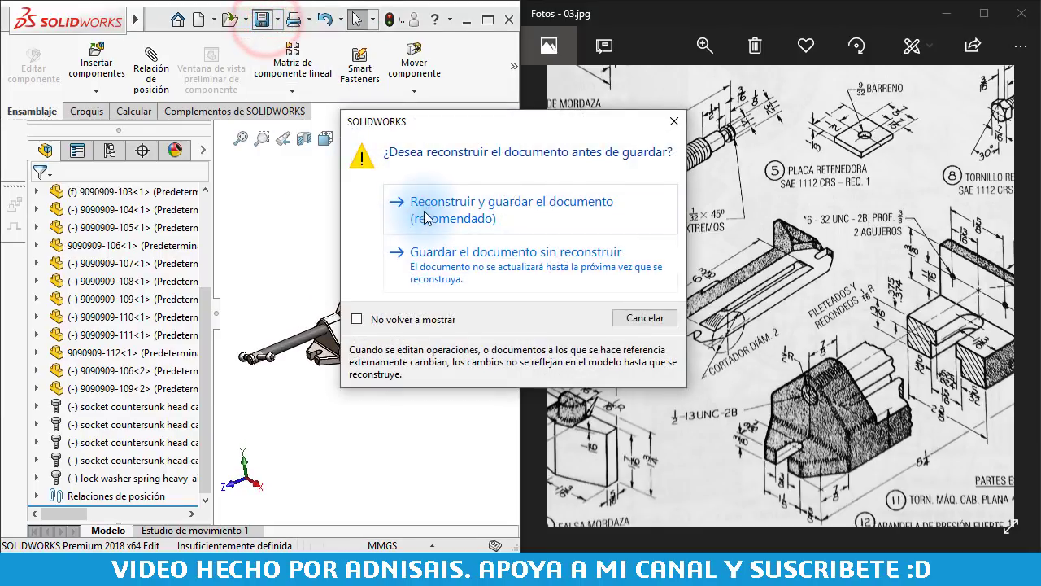
left_click(423, 209)
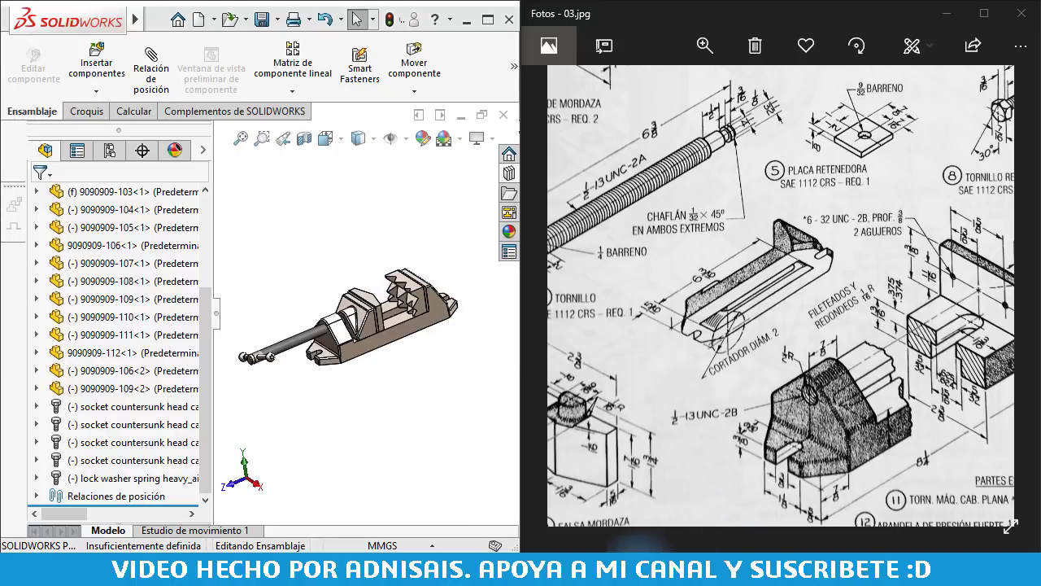
left_click(627, 546)
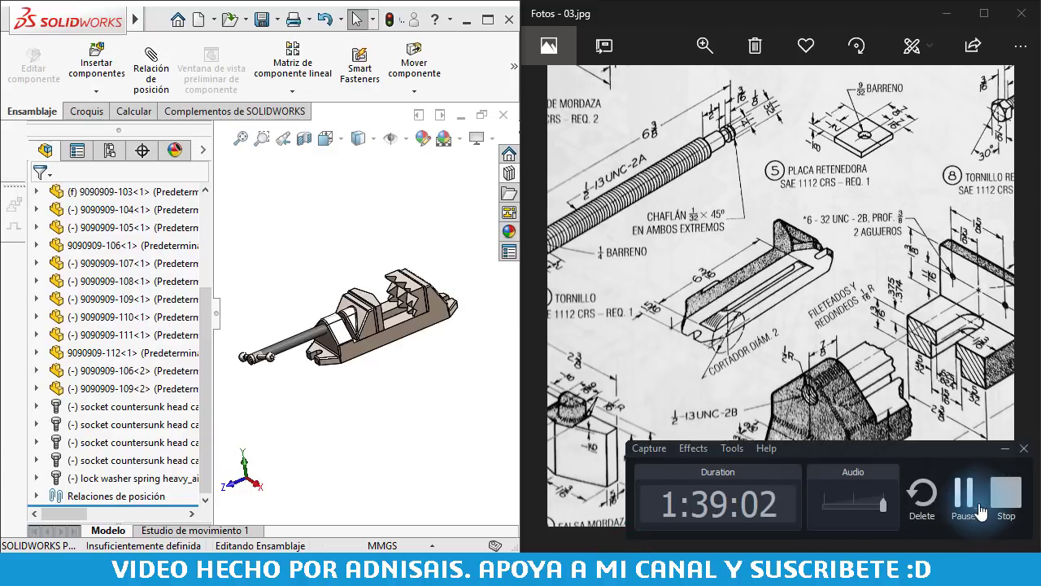